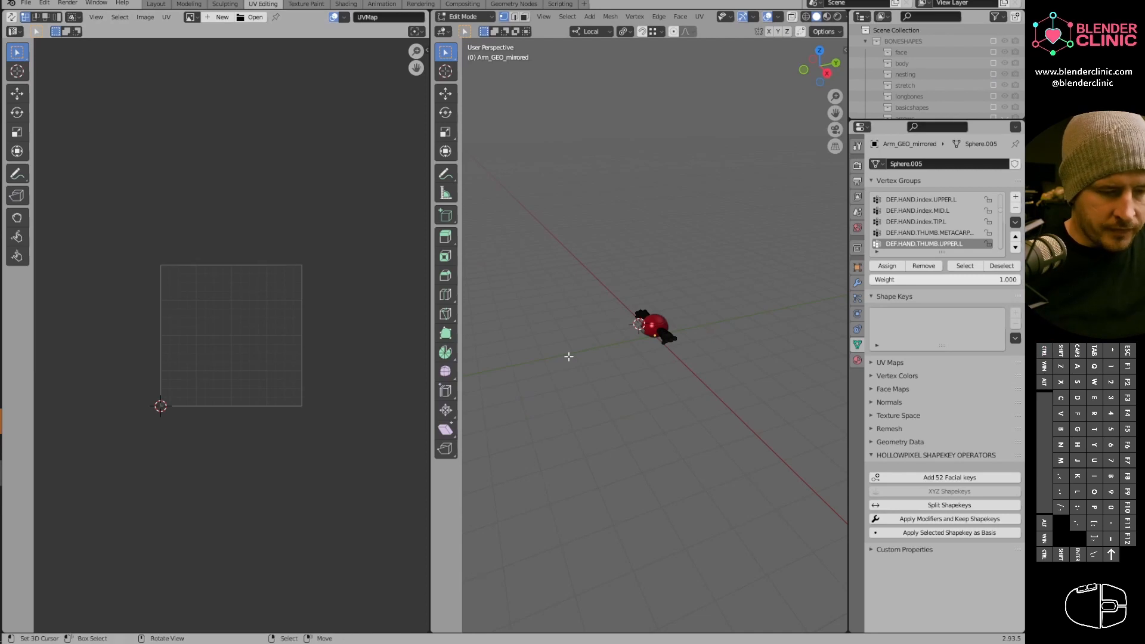
# Select the entire arm mesh, then collapse the BONESHAPES collection and make the scene object list taller.
pyautogui.keyDown('ctrl'); pyautogui.moveTo(614, 293); pyautogui.dragTo(721, 303, button='middle'); pyautogui.keyUp('ctrl')
pyautogui.keyDown('ctrl'); pyautogui.moveTo(642, 365); pyautogui.dragTo(727, 205, button='middle'); pyautogui.keyUp('ctrl')
pyautogui.press('a')
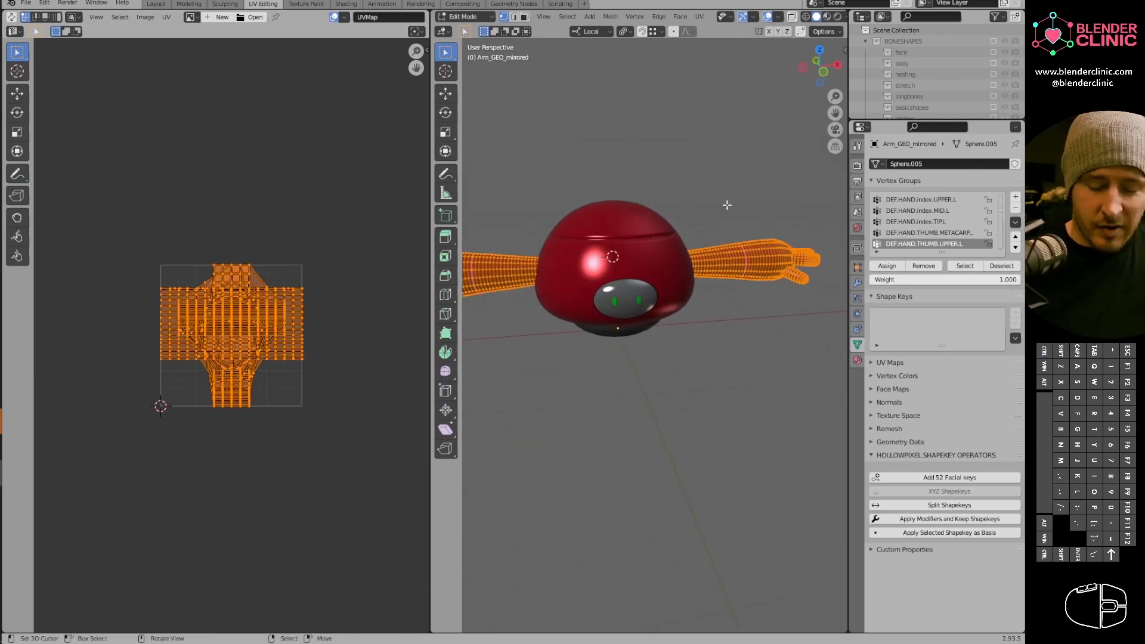
pyautogui.click(865, 41)
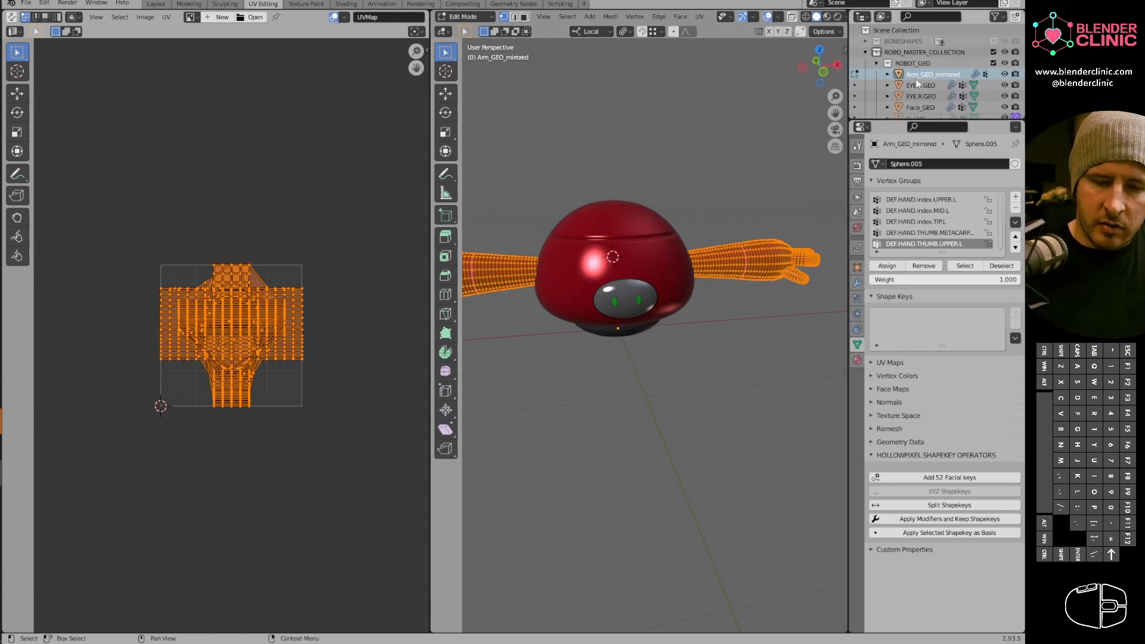
pyautogui.moveTo(928, 119); pyautogui.dragTo(928, 261)
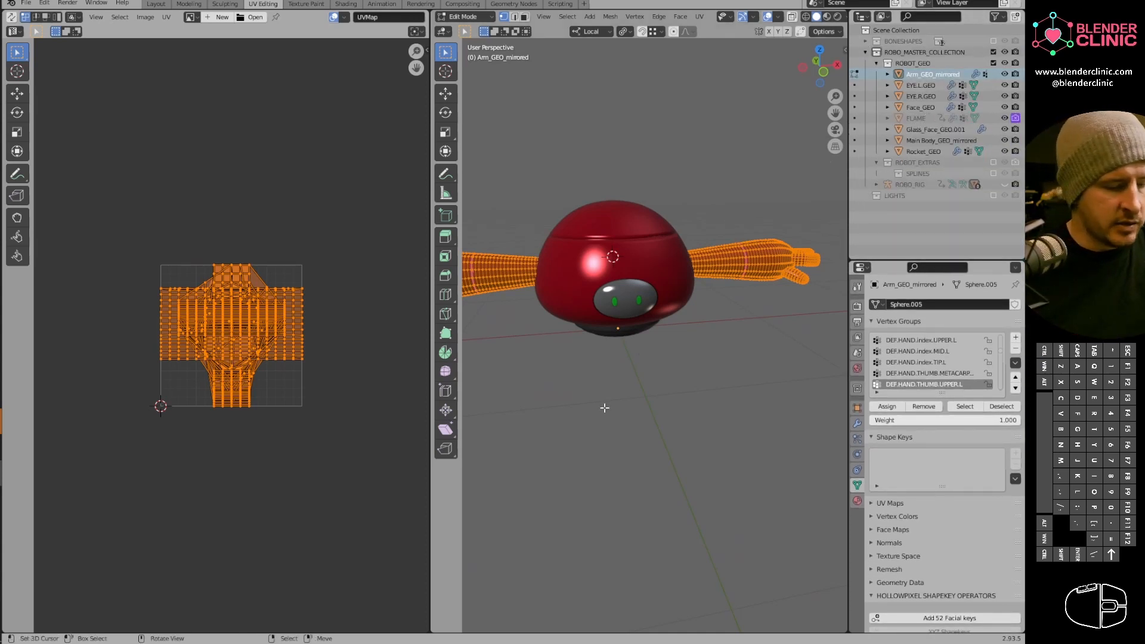
# Unwrap the entire selected arm mesh with the standard Unwrap operation.
pyautogui.press('u')
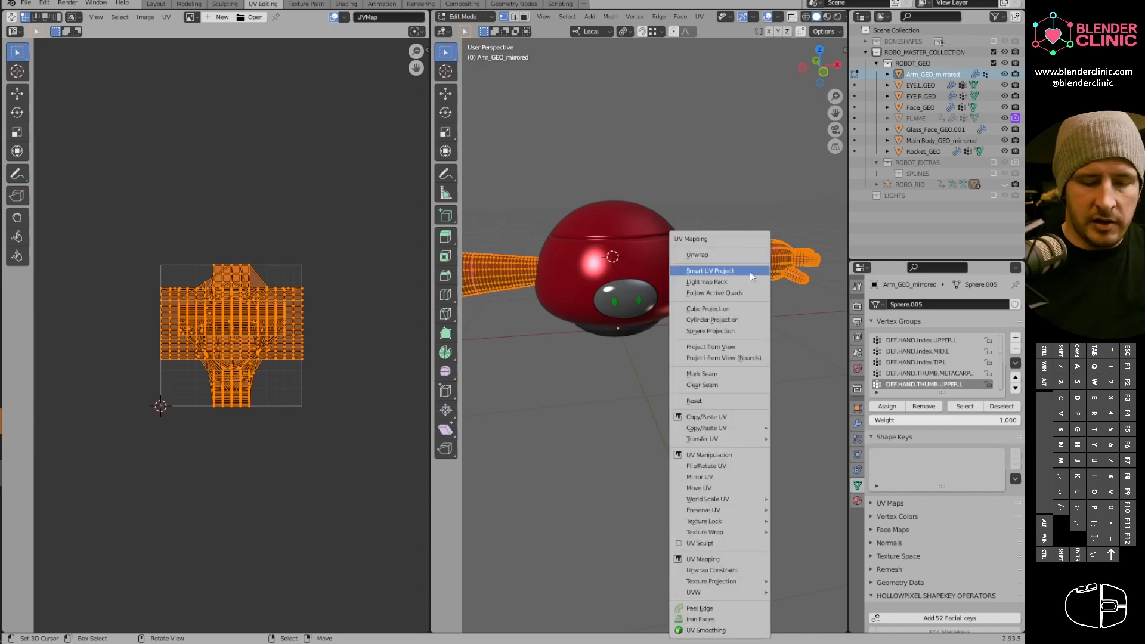
pyautogui.click(745, 255)
pyautogui.keyDown('ctrl'); pyautogui.moveTo(307, 470); pyautogui.dragTo(326, 308, button='middle'); pyautogui.keyUp('ctrl')
pyautogui.keyDown('ctrl'); pyautogui.moveTo(326, 307); pyautogui.dragTo(364, 260, button='middle'); pyautogui.keyUp('ctrl')
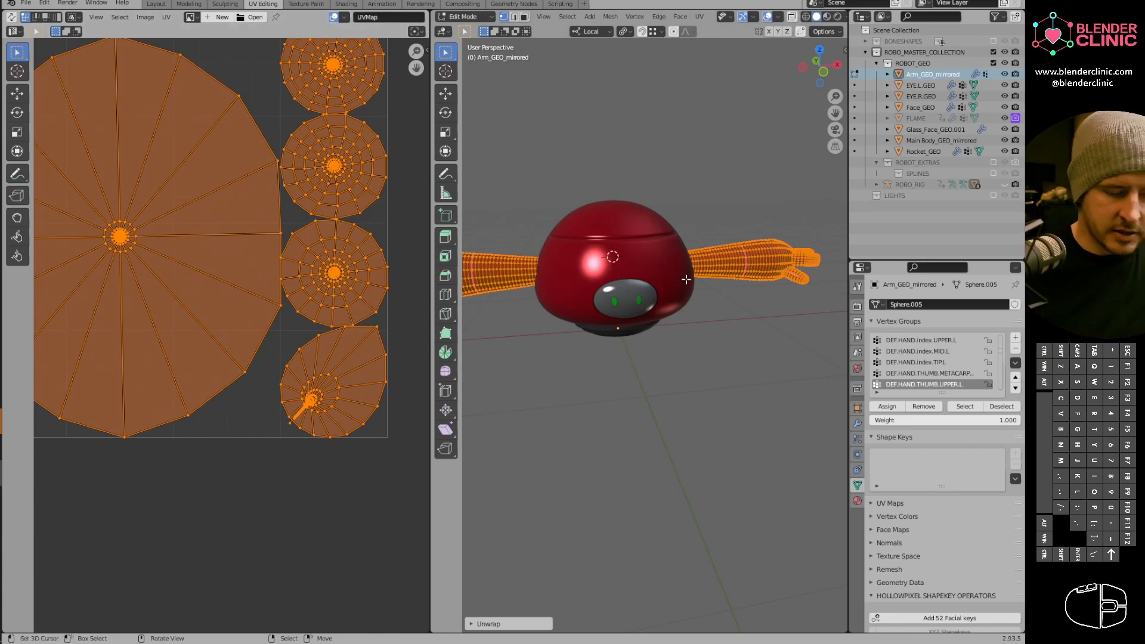
# Turn on UV Sync Selection and select all geometry linked to a vertex on the forearm.
pyautogui.click(744, 264)
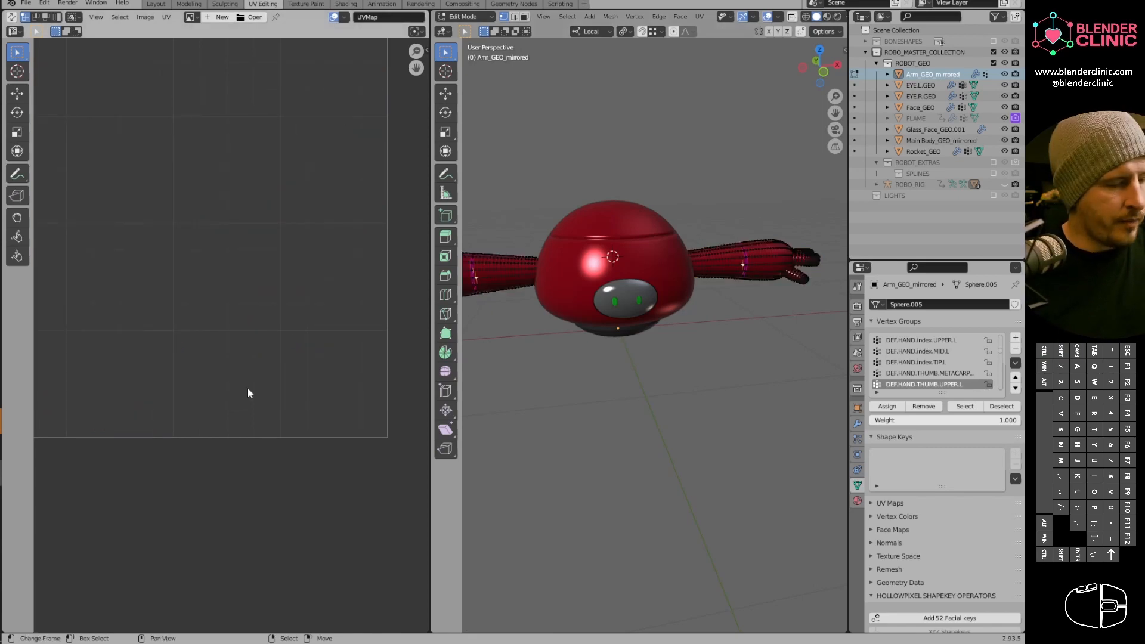
pyautogui.press('a')
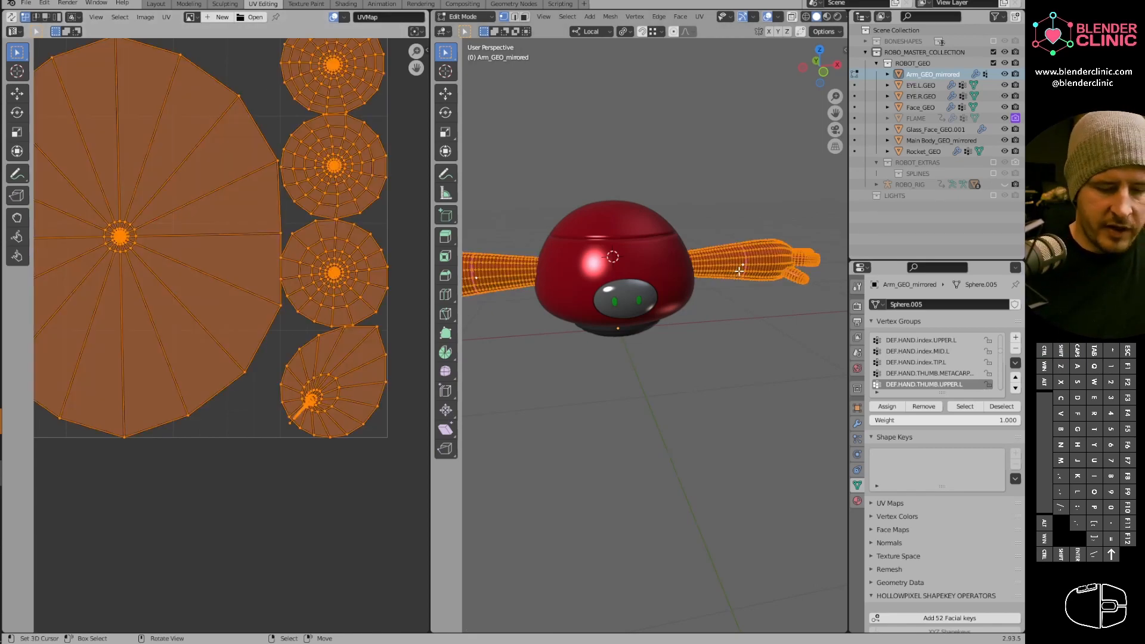
pyautogui.click(11, 18)
pyautogui.click(750, 268)
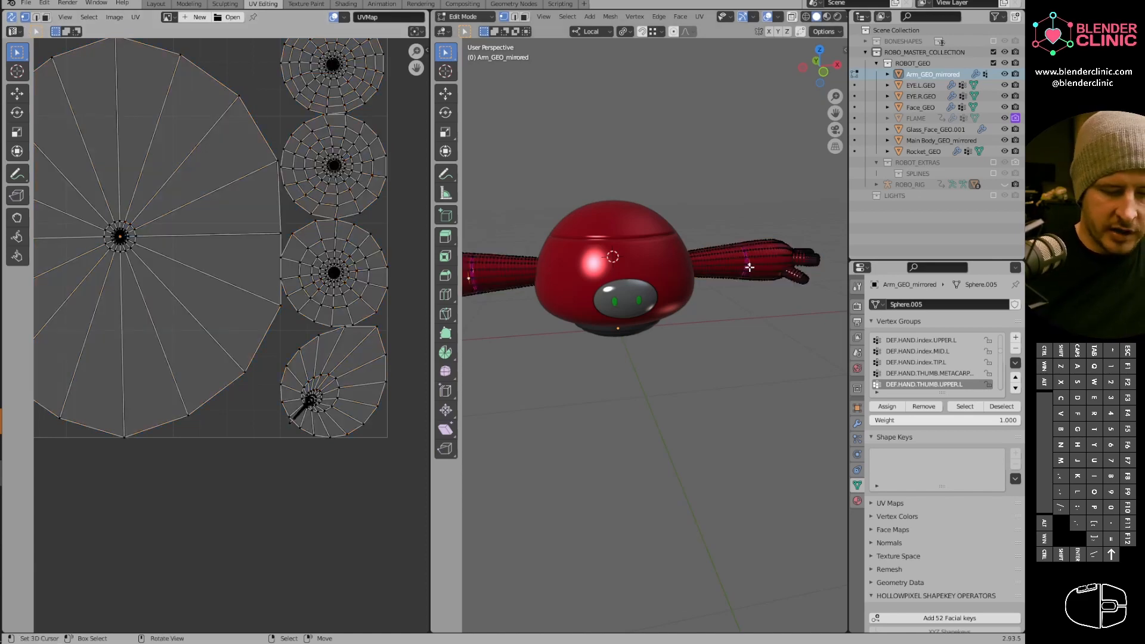
pyautogui.hotkey('ctrl', 'l')
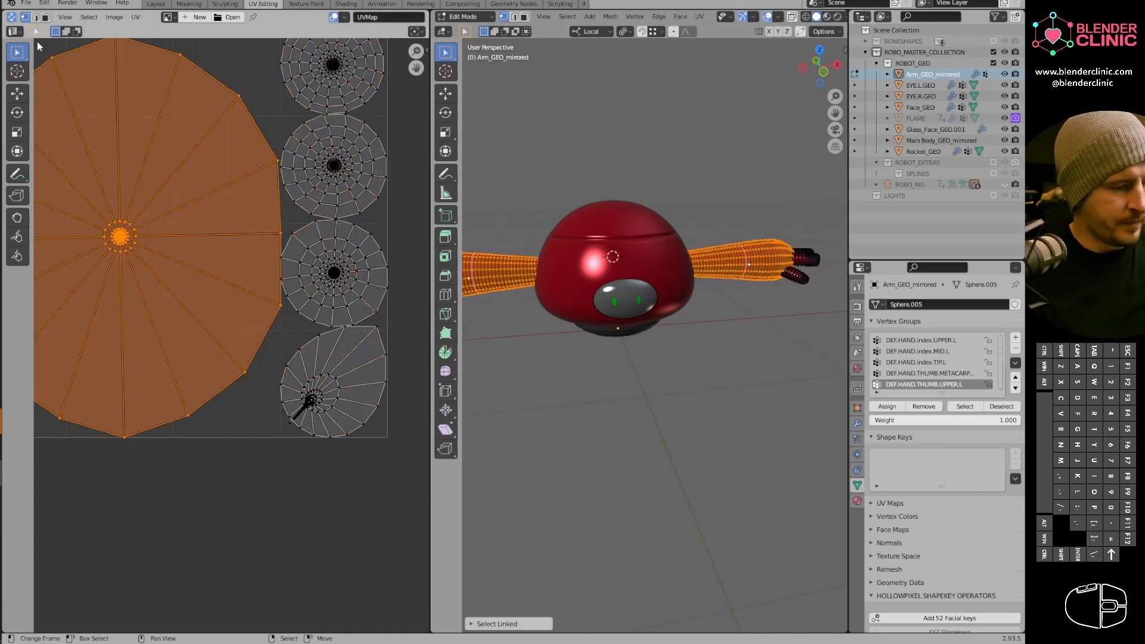
# Assign a custom Shift-key shortcut to UV Sync Selection and test it by switching sync on and off.
pyautogui.click(11, 17)
pyautogui.click(12, 18)
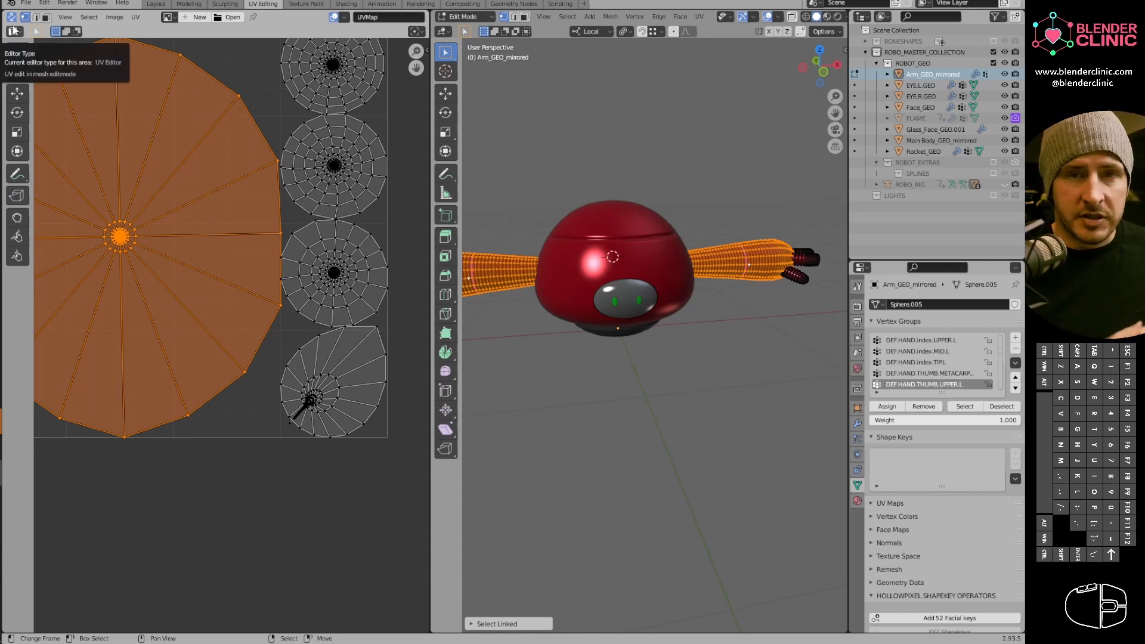
pyautogui.click(12, 18)
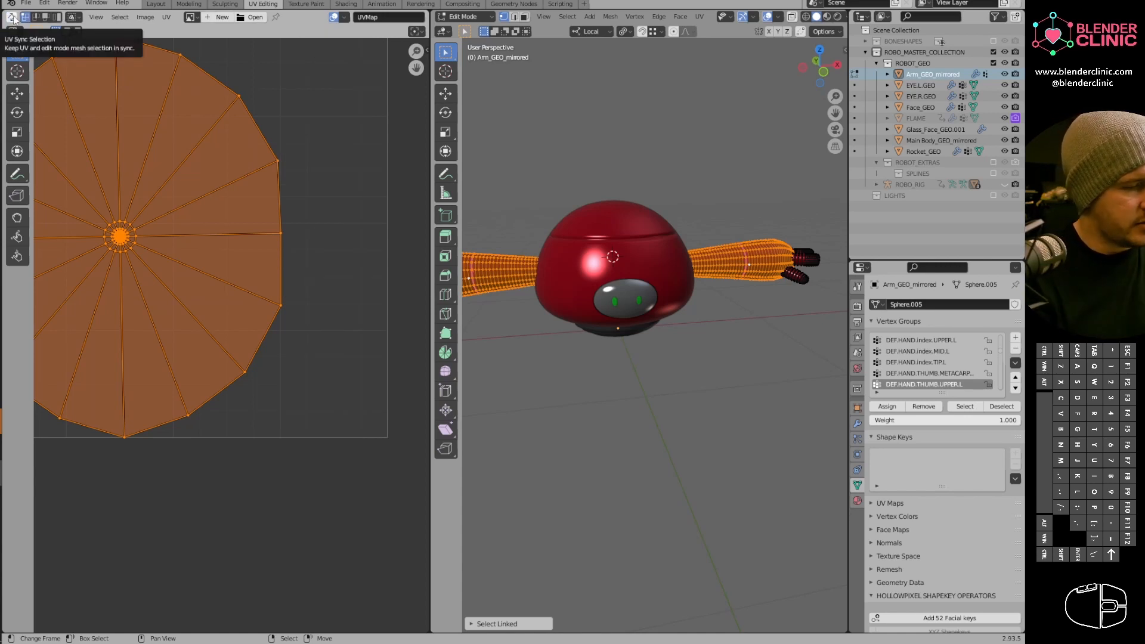
pyautogui.rightClick(12, 18)
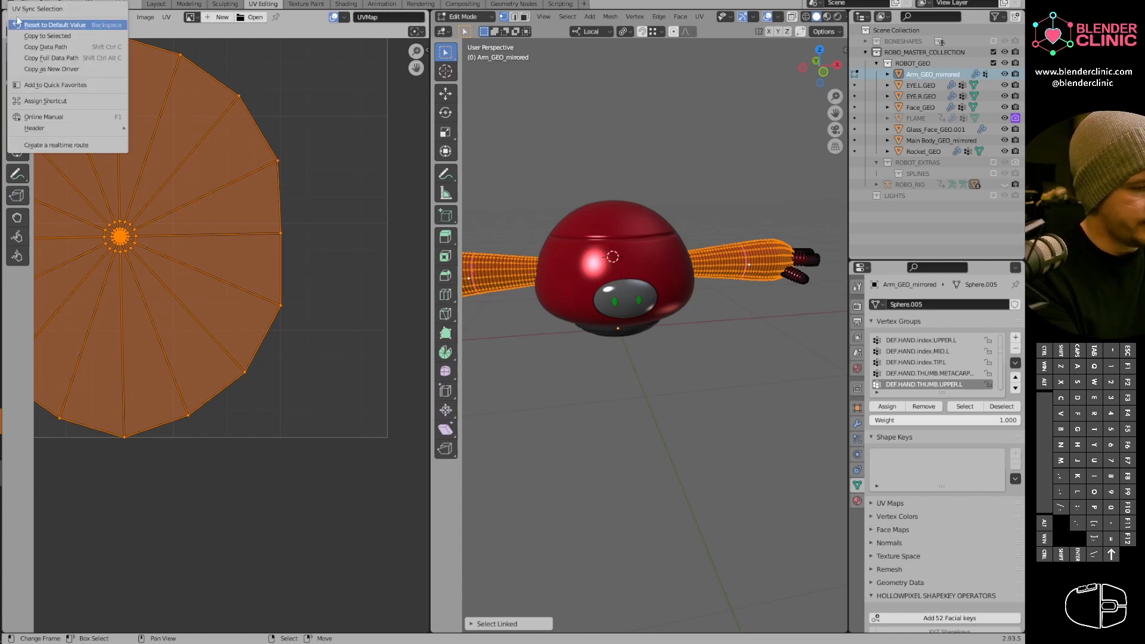
pyautogui.click(98, 100)
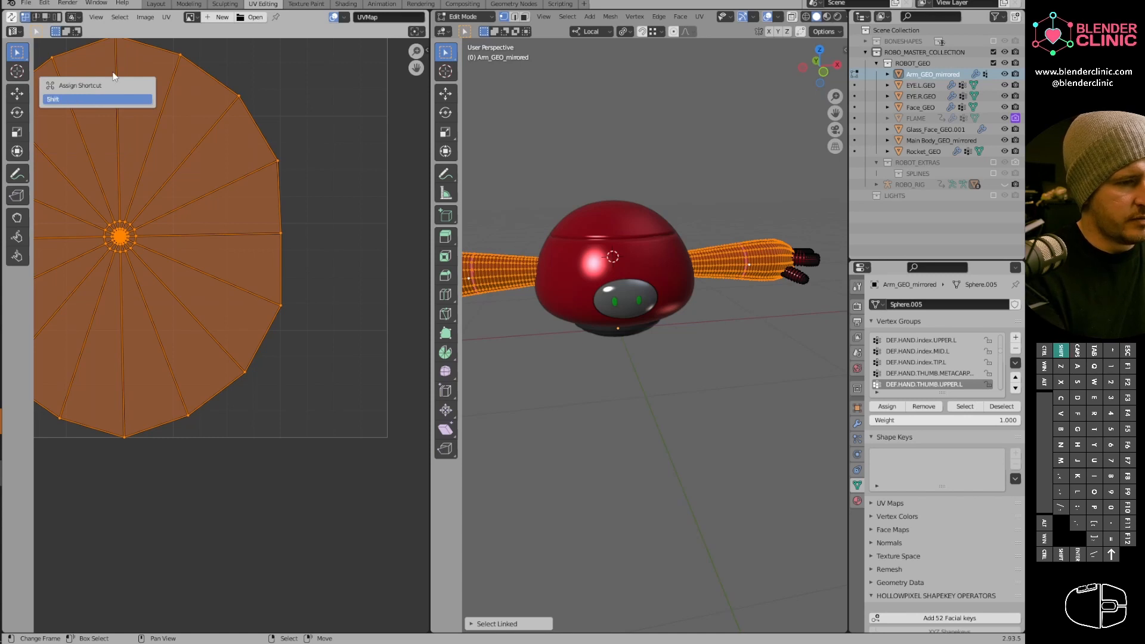
pyautogui.hotkey('shift', 's')
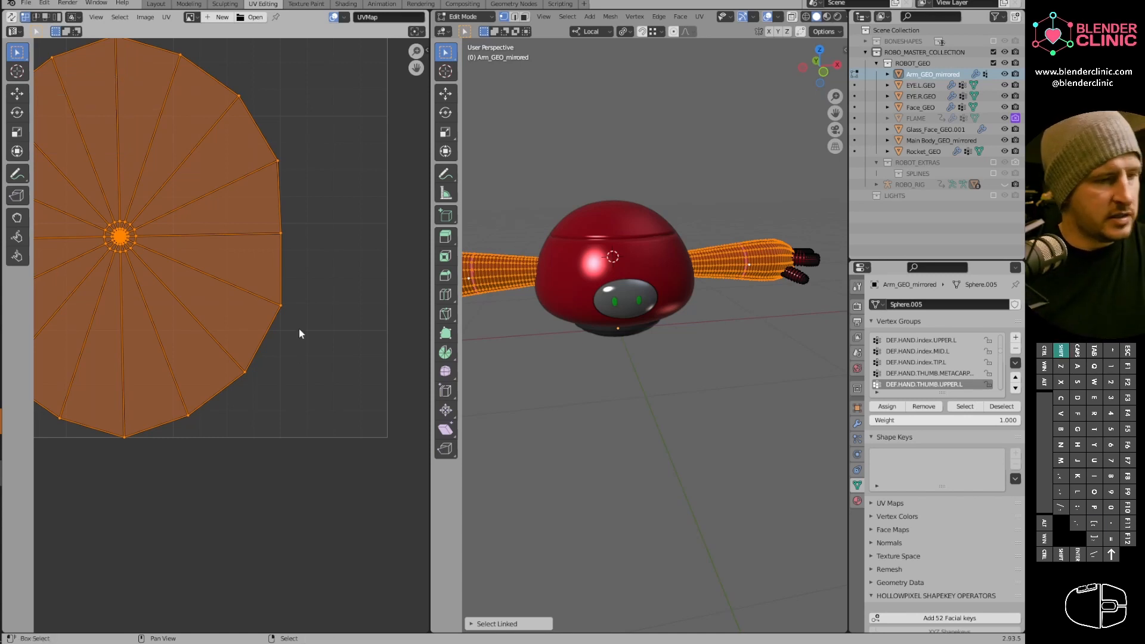
pyautogui.hotkey('shift', 's')
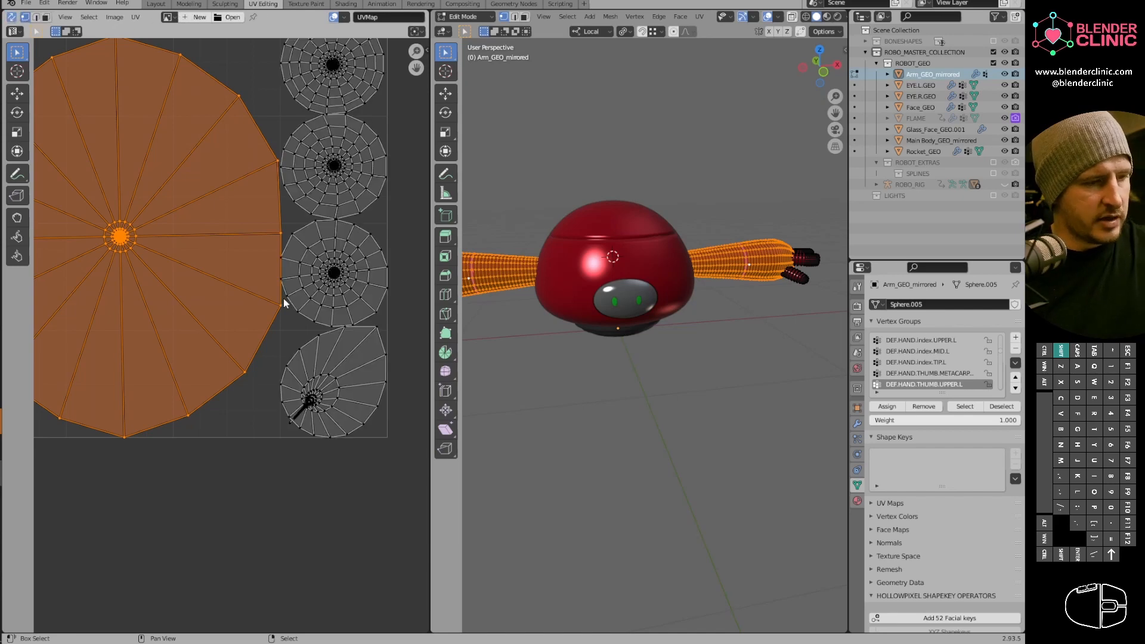
pyautogui.hotkey('shift', 's')
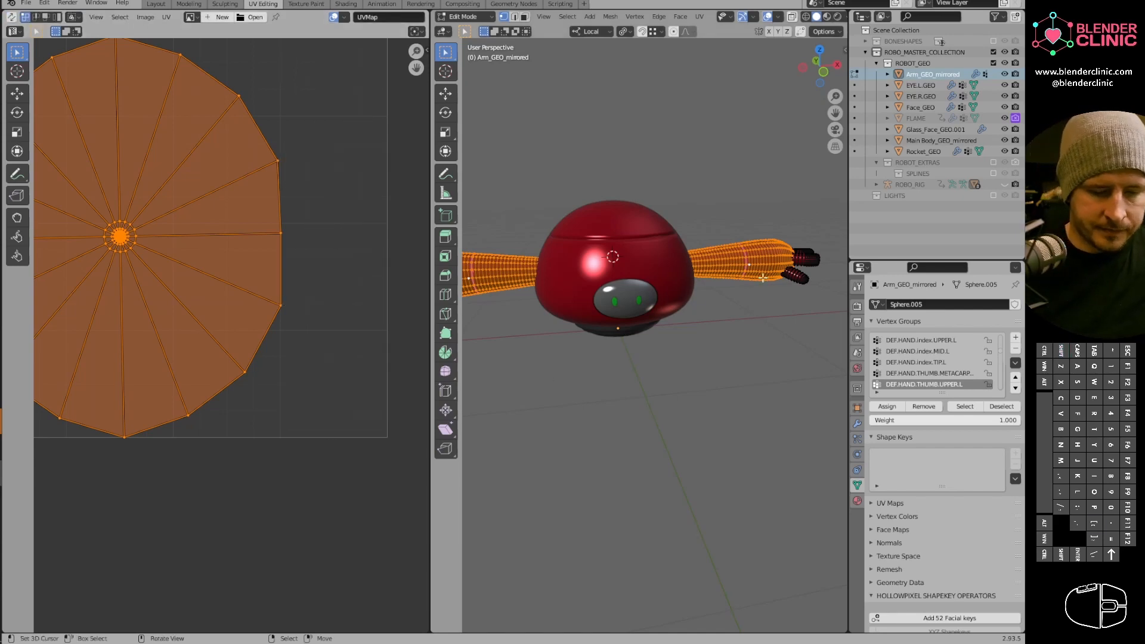
# Select the seam edge loop around the forearm, then the whole linked arm shell without the fingers.
pyautogui.keyDown('ctrl'); pyautogui.moveTo(762, 277); pyautogui.dragTo(740, 263, button='middle'); pyautogui.keyUp('ctrl')
pyautogui.moveTo(739, 269); pyautogui.dragTo(682, 303, button='middle')
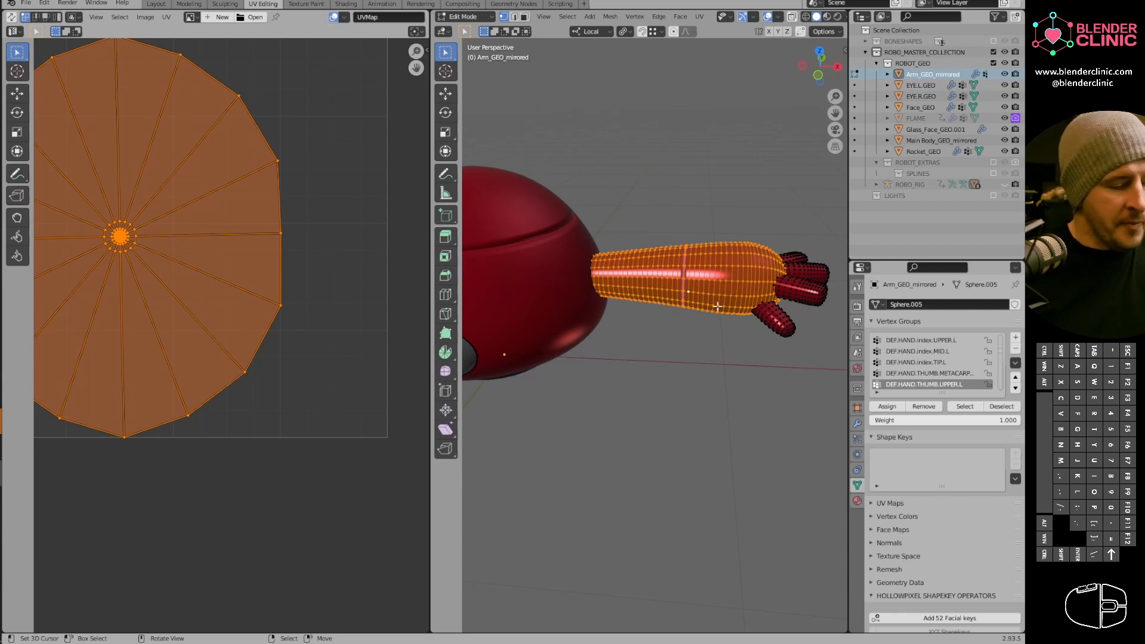
pyautogui.keyDown('alt'); pyautogui.click(685, 291); pyautogui.keyUp('alt')
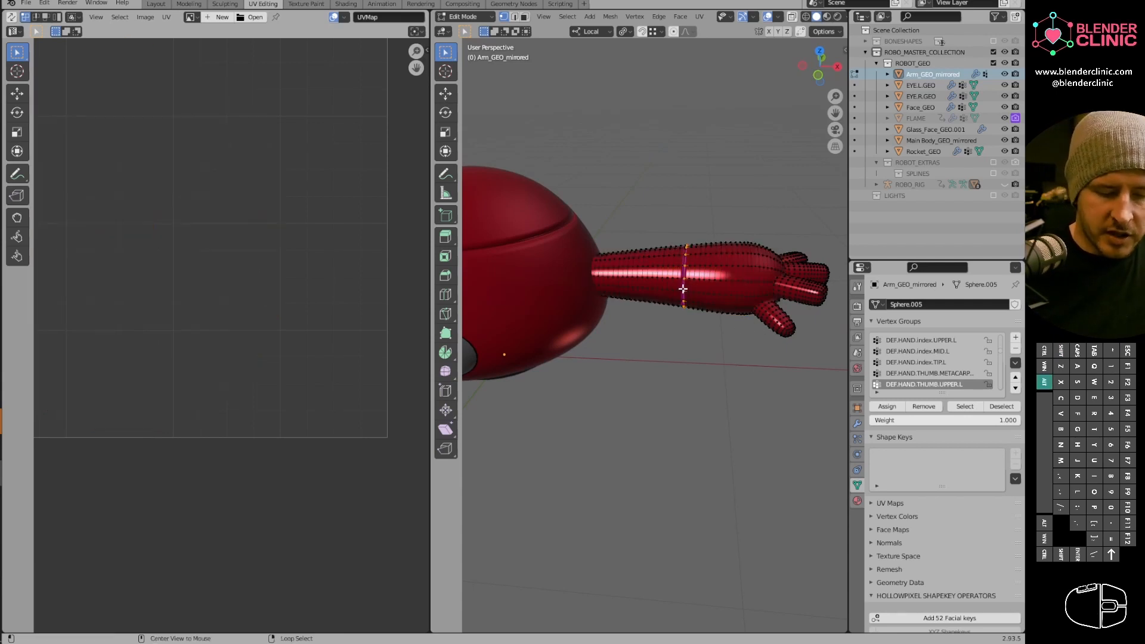
pyautogui.moveTo(685, 290); pyautogui.dragTo(722, 275, button='middle')
pyautogui.press('l')
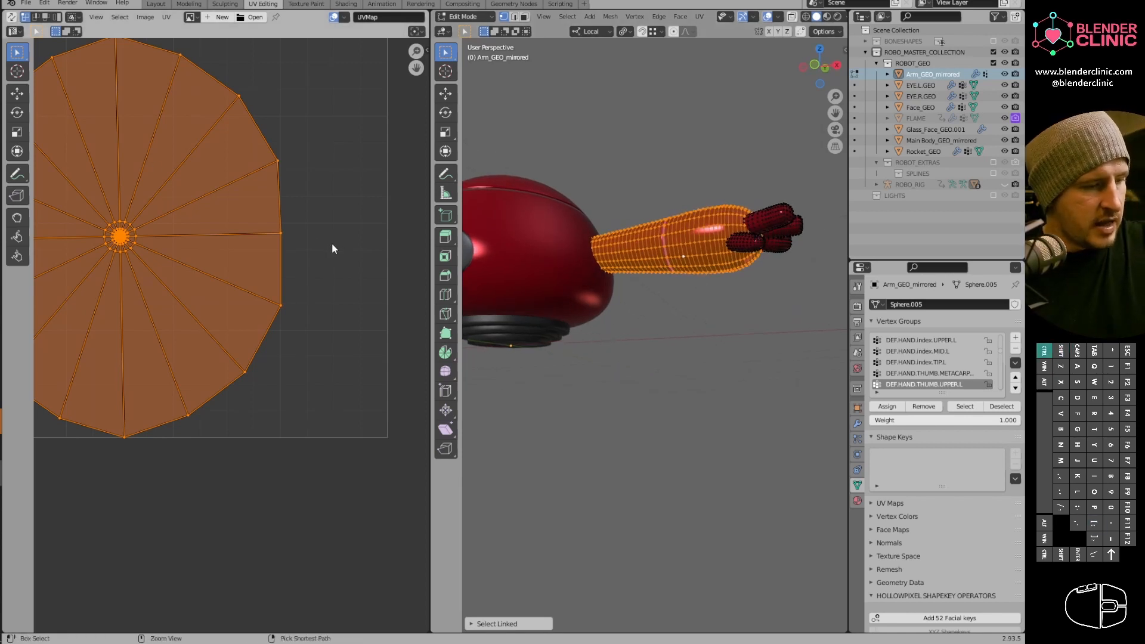
# Turn on UV Sync Selection and select the large arm island in the UV layout.
pyautogui.hotkey('shift', 'Tab')
pyautogui.hotkey('shift', '[')
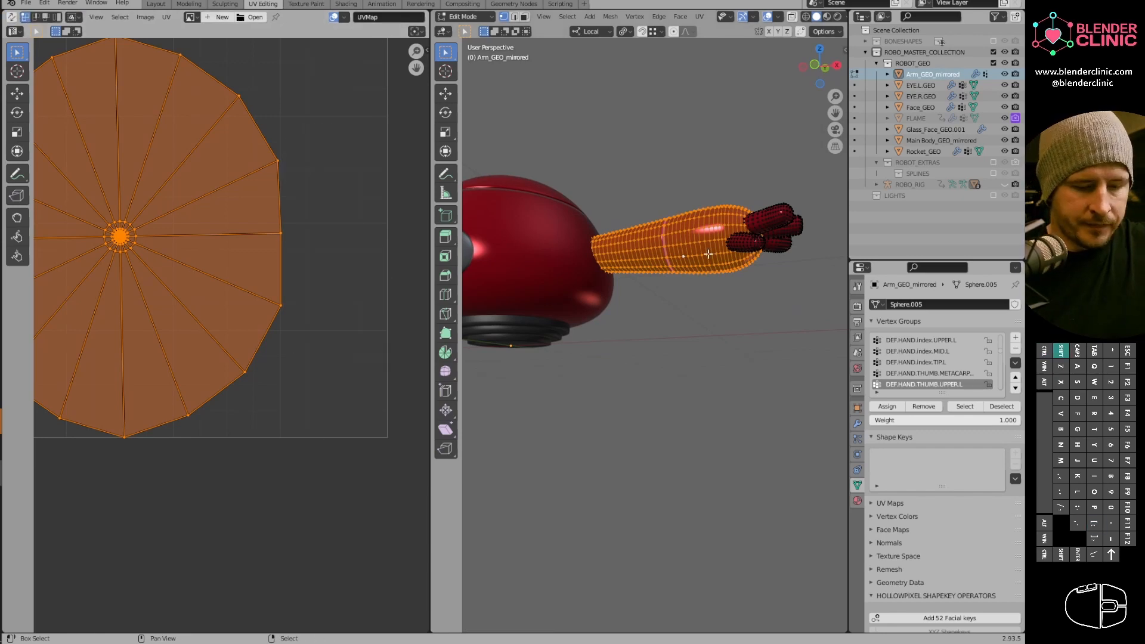
pyautogui.hotkey('shift', '[')
pyautogui.rightClick(697, 252)
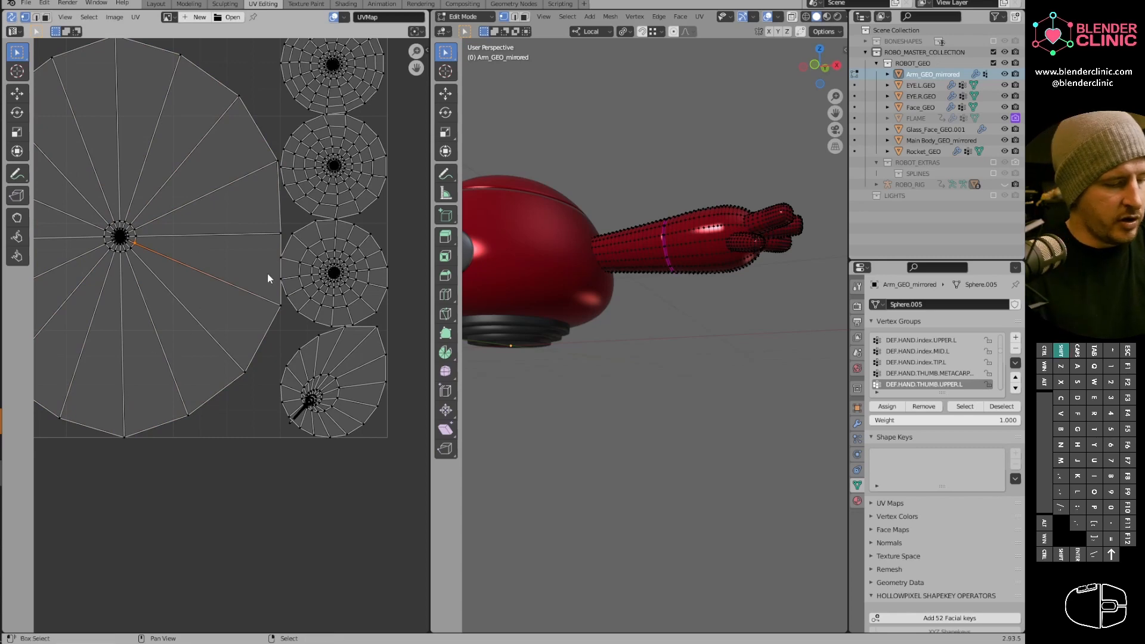
pyautogui.keyDown('shift'); pyautogui.moveTo(280, 218); pyautogui.dragTo(298, 210, button='middle'); pyautogui.keyUp('shift')
pyautogui.keyDown('shift'); pyautogui.rightClick(299, 223); pyautogui.keyUp('shift')
pyautogui.press('l')
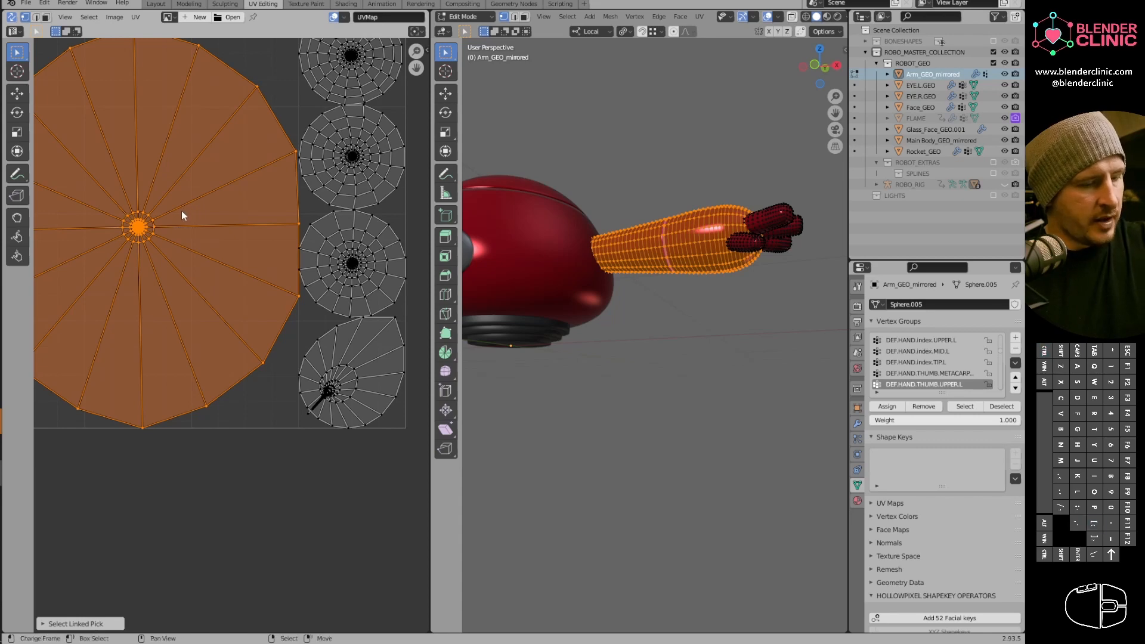
# Turn off UV Sync Selection, pick one outer vertex of the large UV island and select the entire arm mesh.
pyautogui.hotkey('shift', '[')
pyautogui.rightClick(292, 229)
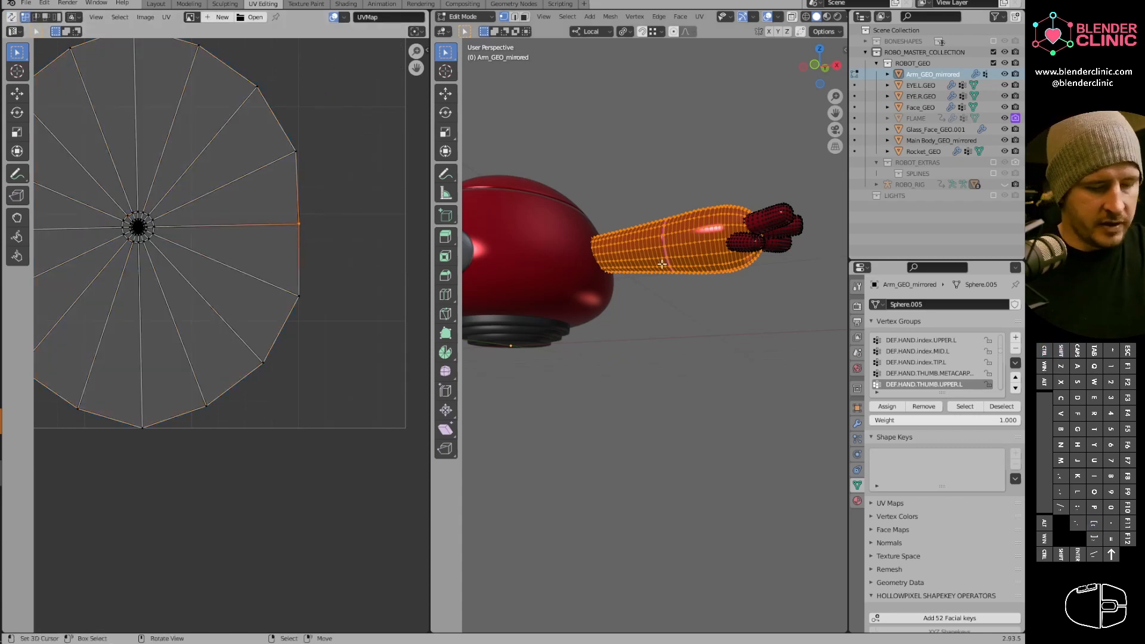
pyautogui.press('a')
pyautogui.rightClick(695, 307)
pyautogui.press('a')
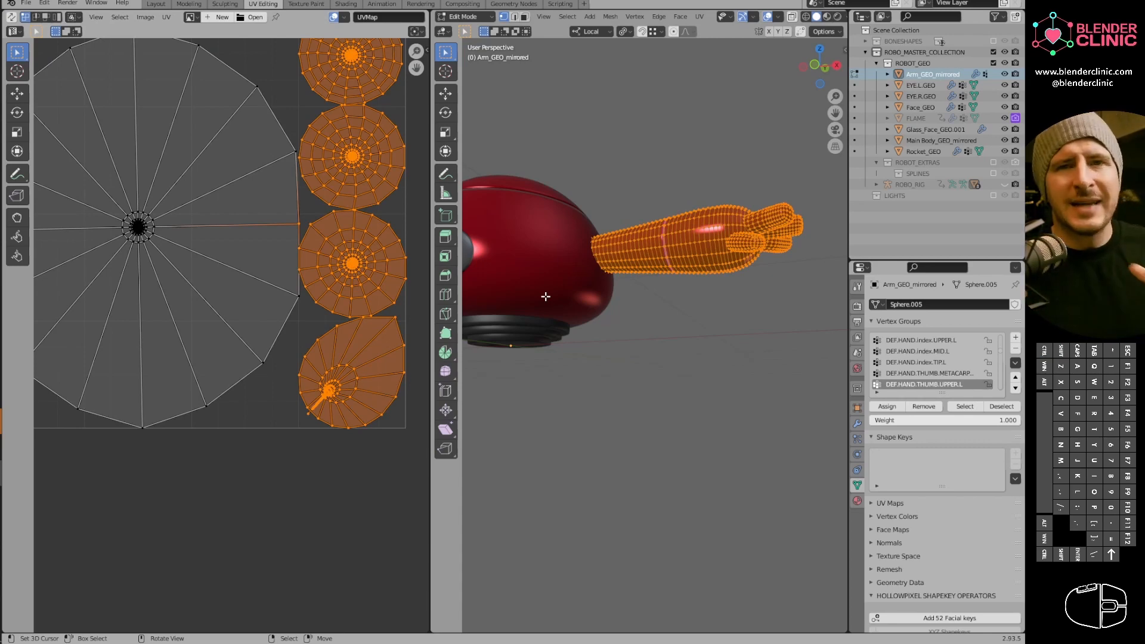
pyautogui.moveTo(704, 273)
pyautogui.mouseDown(button='middle')
pyautogui.moveTo(743, 312)
pyautogui.moveTo(686, 249)
pyautogui.mouseUp(button='middle')
pyautogui.press('Tab')
pyautogui.press('Tab')
pyautogui.press('Tab')
pyautogui.press('a')
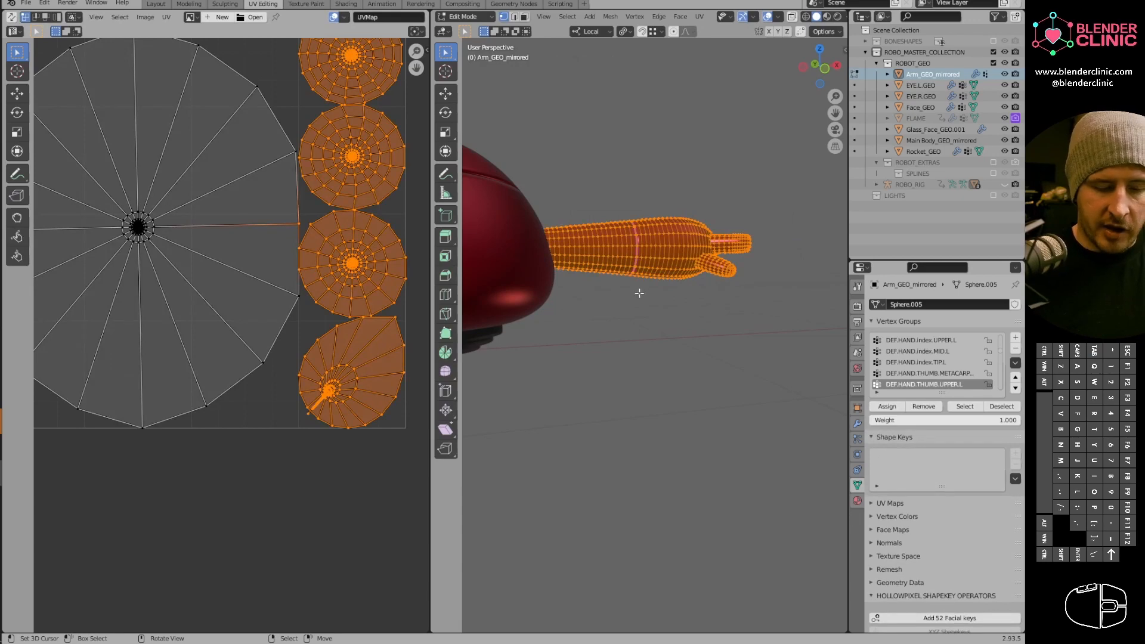
# Clear the mesh selection and select only the linked arm shell without the fingers.
pyautogui.moveTo(639, 289); pyautogui.dragTo(689, 308, button='middle')
pyautogui.hotkey('alt', 'a')
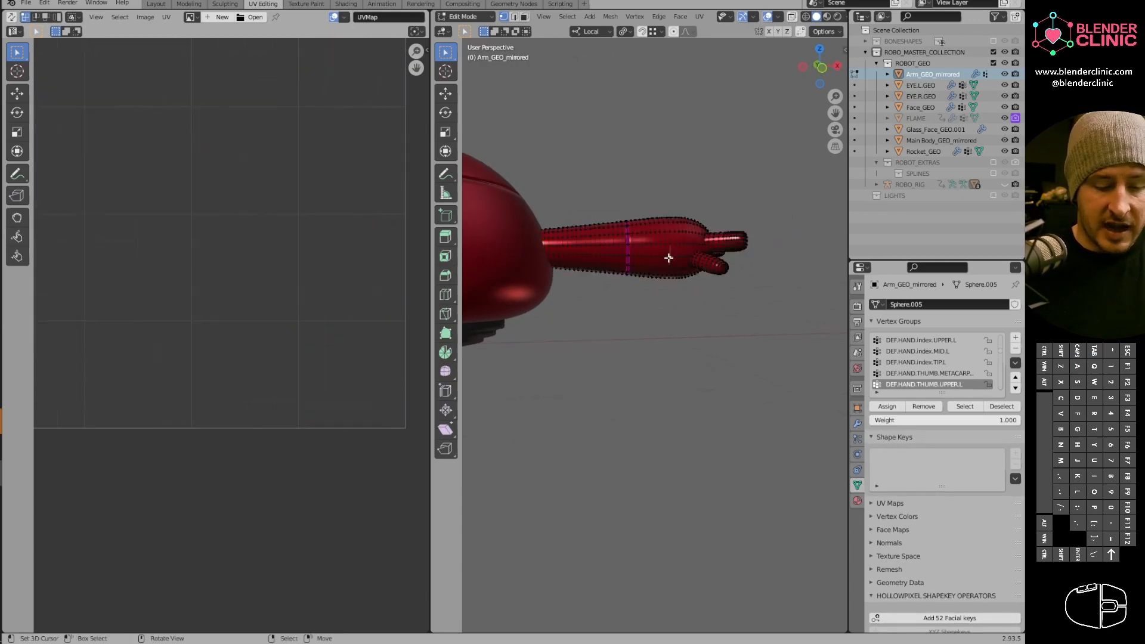
pyautogui.press('a')
pyautogui.hotkey('alt', 'a')
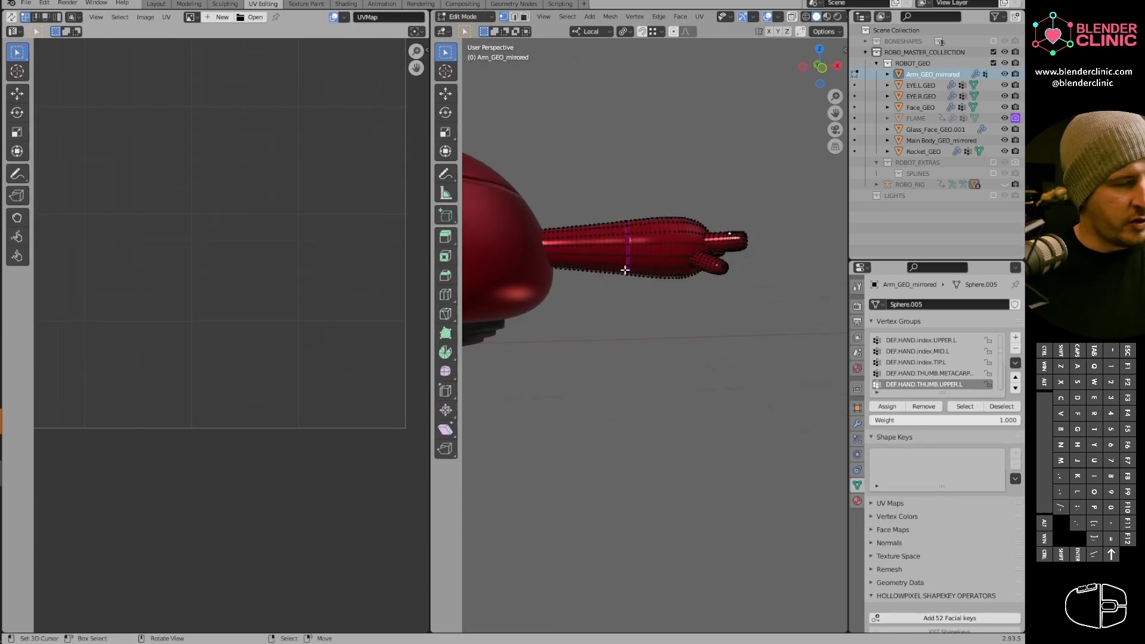
pyautogui.press('l')
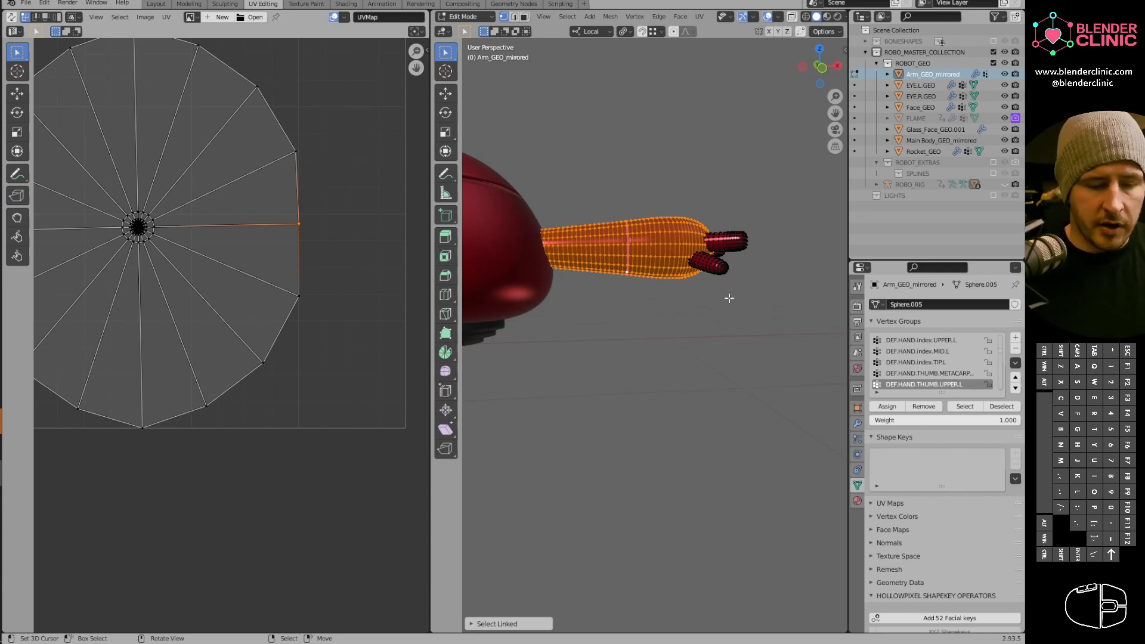
# Select the entire arm mesh again and pick only its large linked island in the UV layout.
pyautogui.press('a')
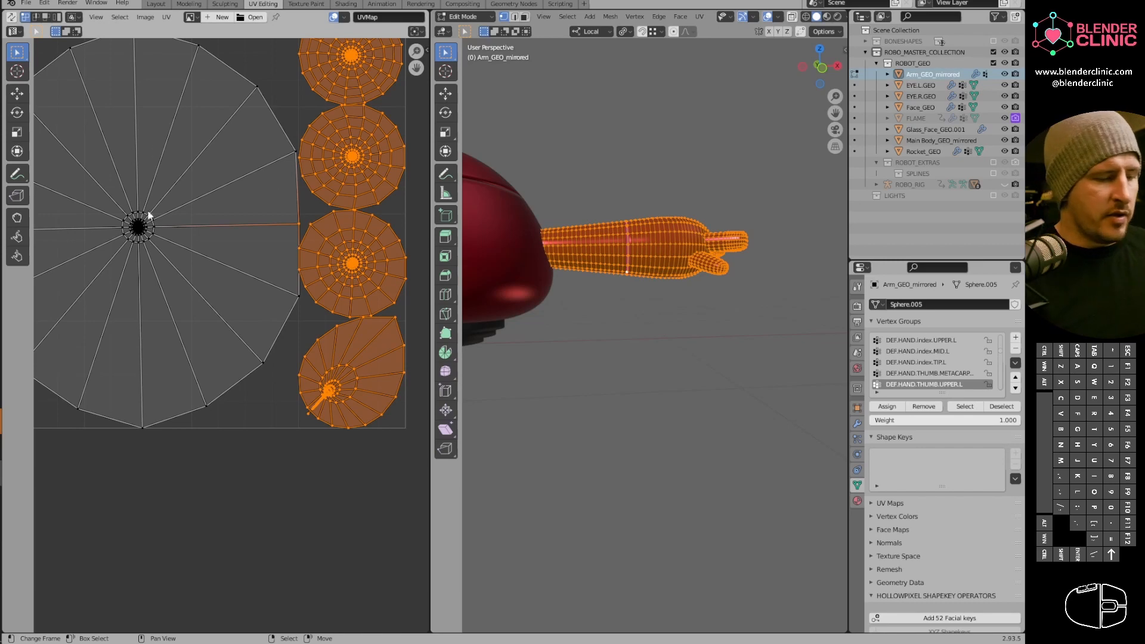
pyautogui.click(150, 236)
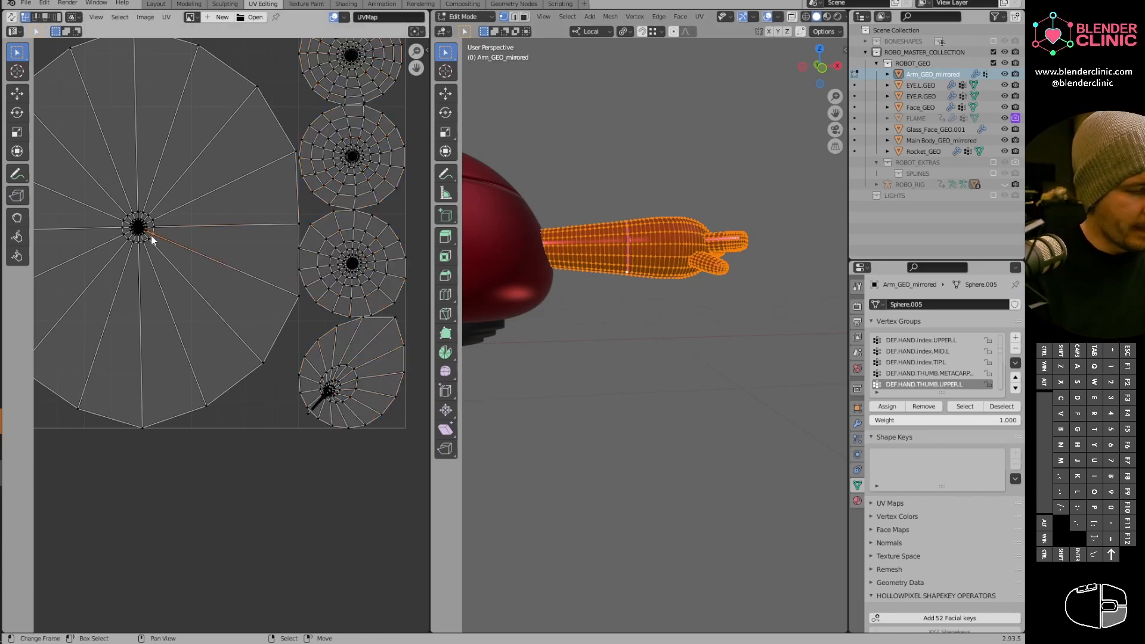
pyautogui.press('l')
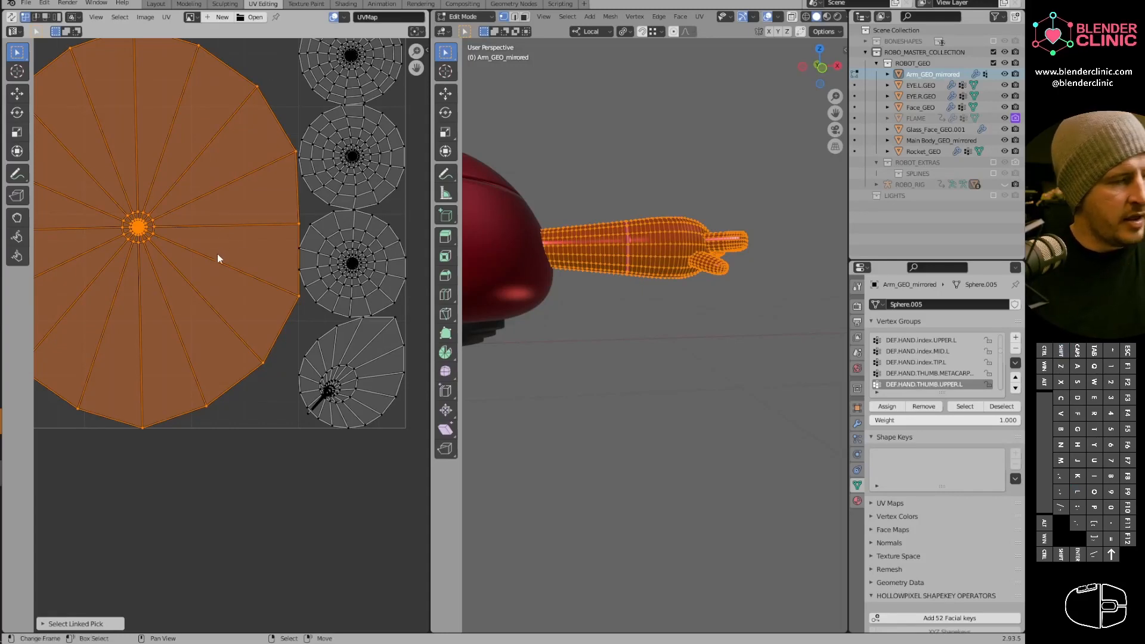
# Toggle UV Sync Selection, leave it on, and select the large arm island from one of its outer UV vertices.
pyautogui.press('a')
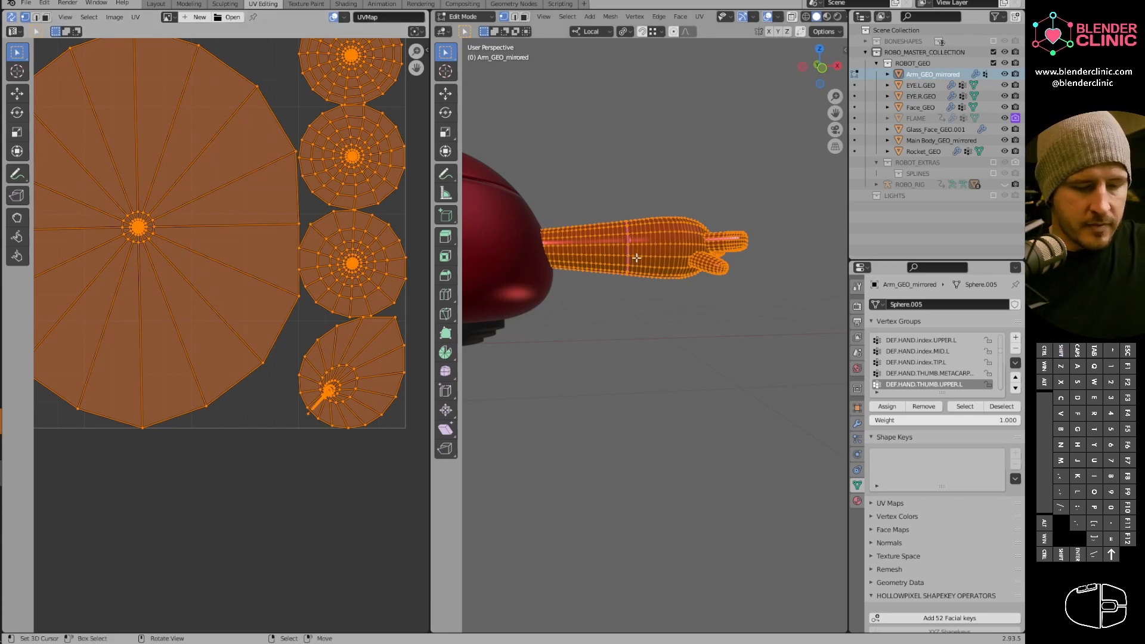
pyautogui.hotkey('shift', '[')
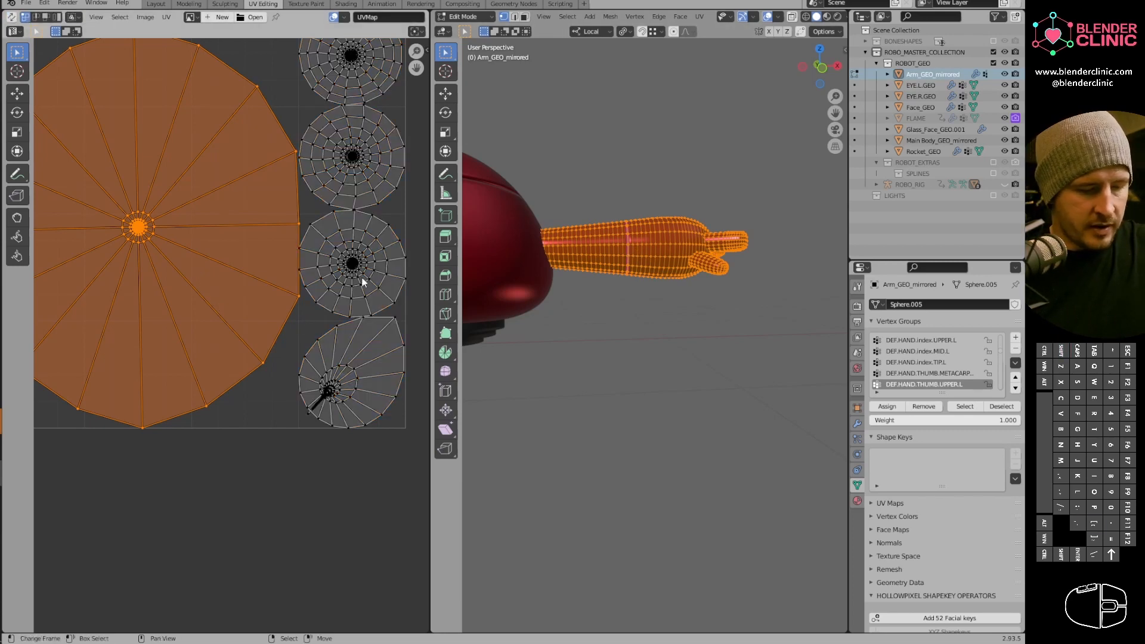
pyautogui.hotkey('shift', '[')
pyautogui.rightClick(273, 336)
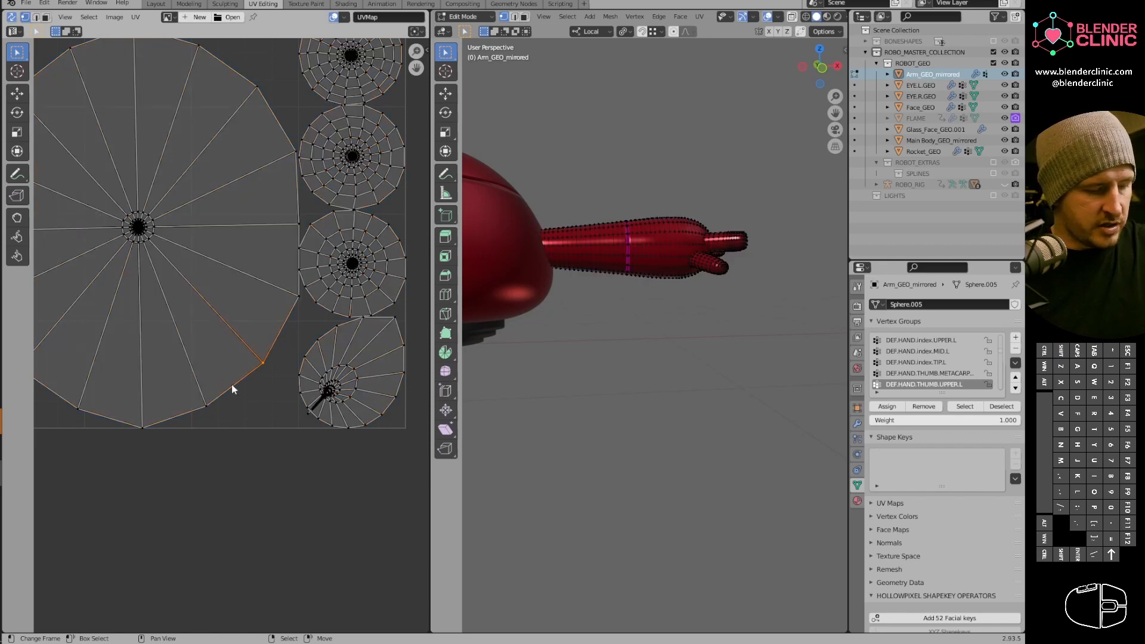
pyautogui.press('l')
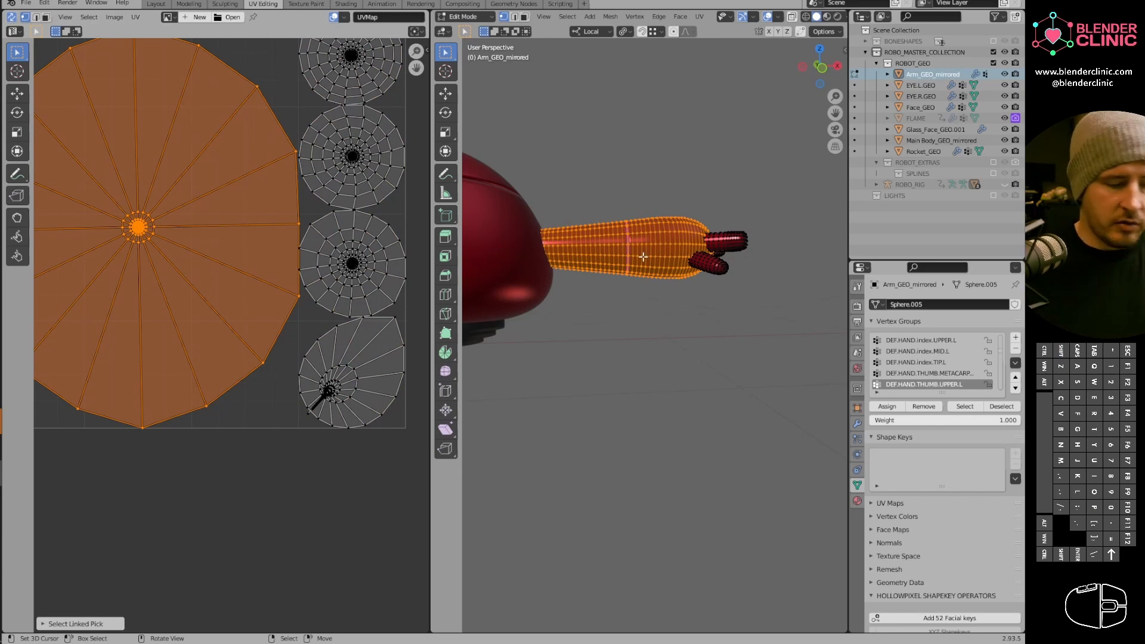
# Turn off UV Sync Selection, clear the selection and reselect only the linked arm shell without the fingers.
pyautogui.hotkey('shift', '[')
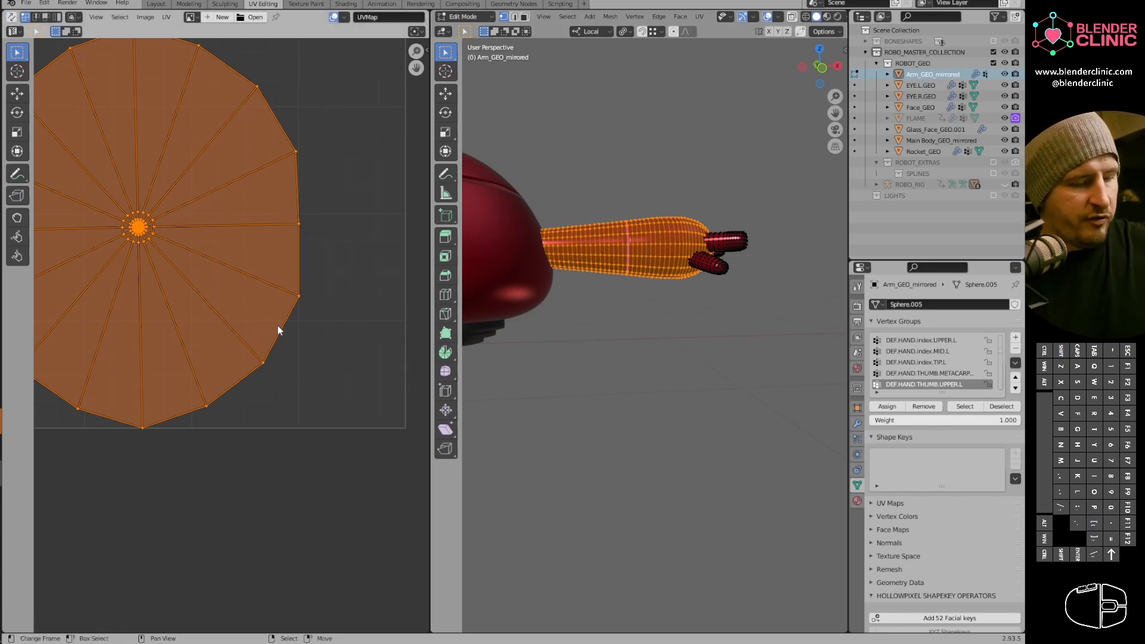
pyautogui.hotkey('alt', 'a')
pyautogui.hotkey('ctrl', 'l')
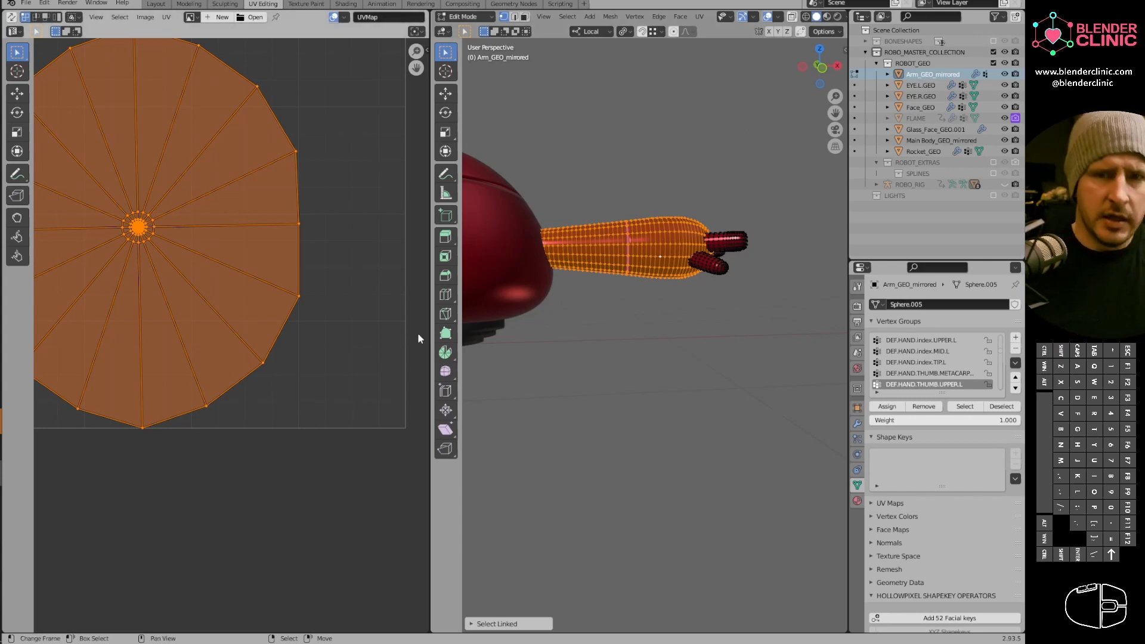
pyautogui.moveTo(675, 222); pyautogui.dragTo(470, 290, button='middle')
pyautogui.moveTo(664, 304); pyautogui.dragTo(677, 279, button='middle')
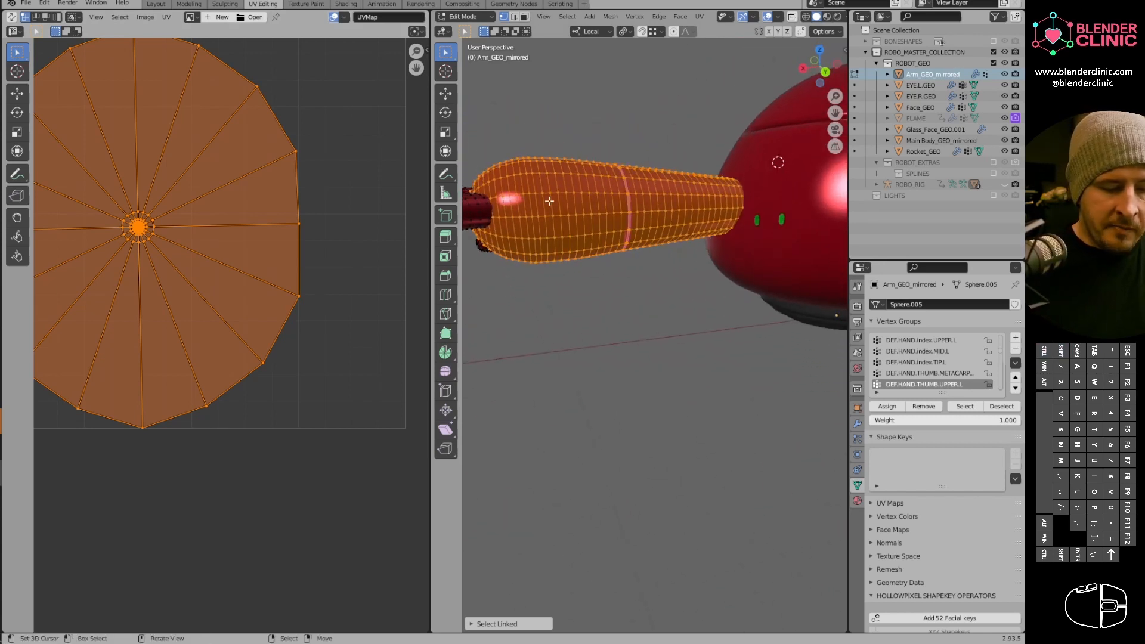
# Try selecting single edge loops around and lengthwise along the arm to find a seam position.
pyautogui.keyDown('alt'); pyautogui.rightClick(560, 215); pyautogui.keyUp('alt')
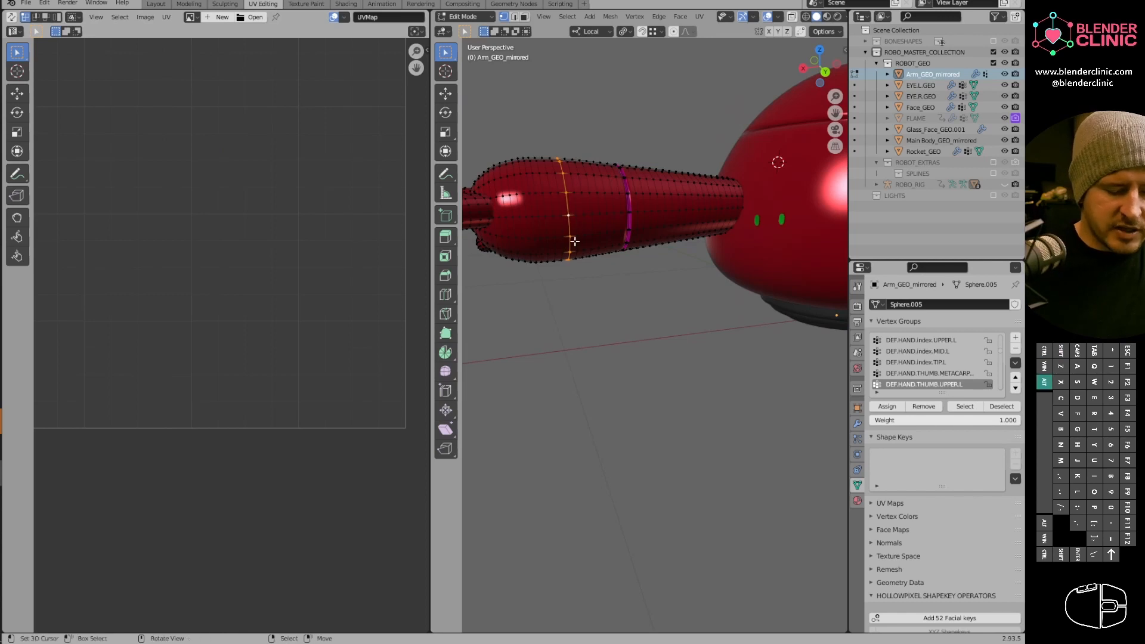
pyautogui.keyDown('alt'); pyautogui.rightClick(580, 214); pyautogui.keyUp('alt')
pyautogui.moveTo(580, 215); pyautogui.dragTo(742, 285, button='middle')
pyautogui.moveTo(670, 297); pyautogui.dragTo(682, 255, button='middle')
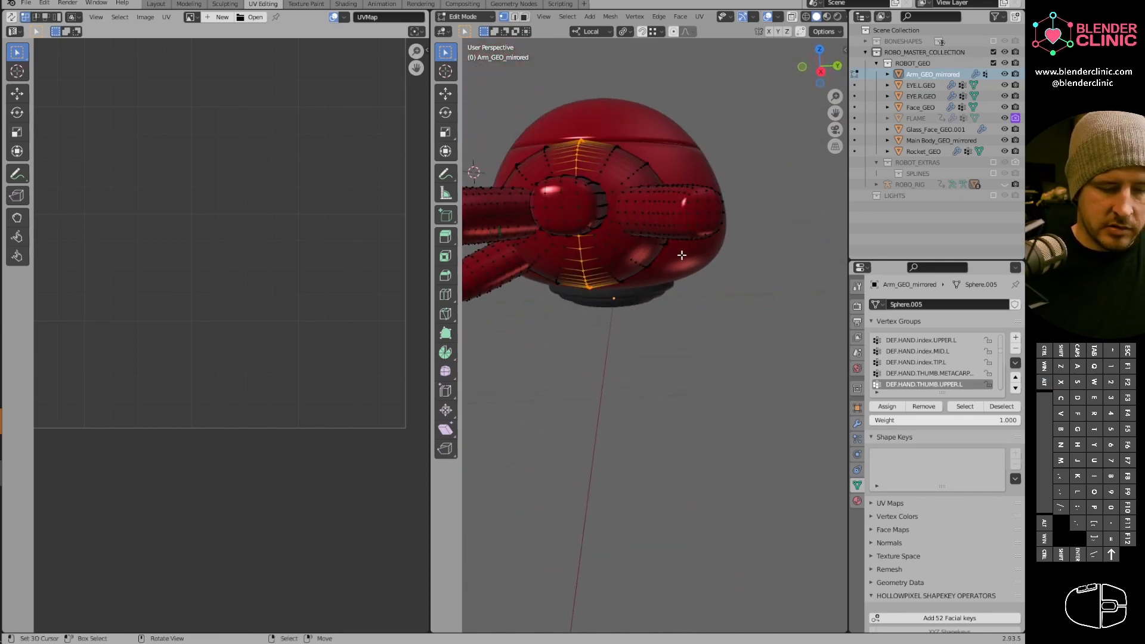
pyautogui.keyDown('alt'); pyautogui.rightClick(630, 219); pyautogui.keyUp('alt')
pyautogui.moveTo(630, 219); pyautogui.dragTo(529, 225, button='middle')
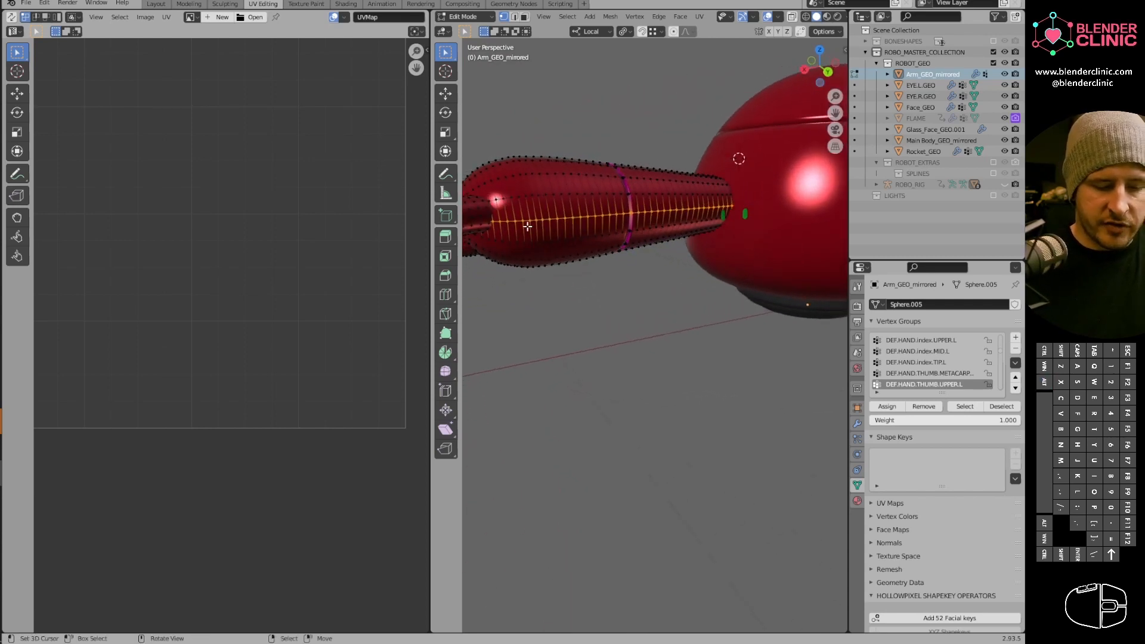
pyautogui.moveTo(692, 241); pyautogui.dragTo(775, 215, button='middle')
pyautogui.moveTo(666, 227); pyautogui.dragTo(816, 202, button='middle')
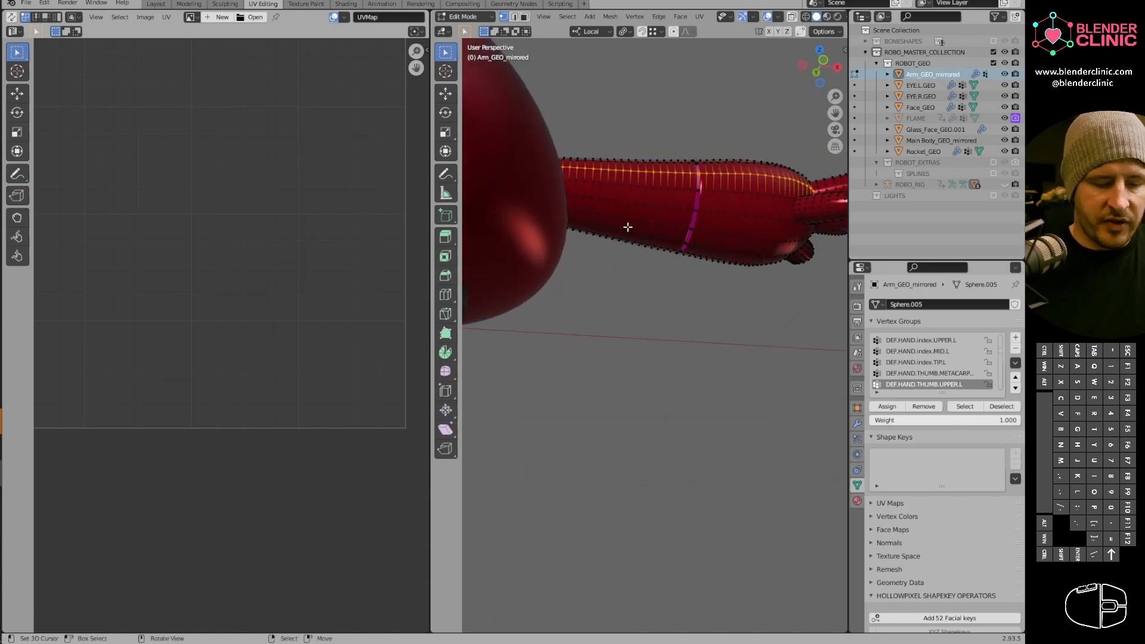
# Select the lengthwise edge loop over the arm's top and underside, with X-ray on and the modifier settings shown.
pyautogui.moveTo(627, 227); pyautogui.dragTo(586, 319, button='middle')
pyautogui.keyDown('alt'); pyautogui.rightClick(616, 258); pyautogui.keyUp('alt')
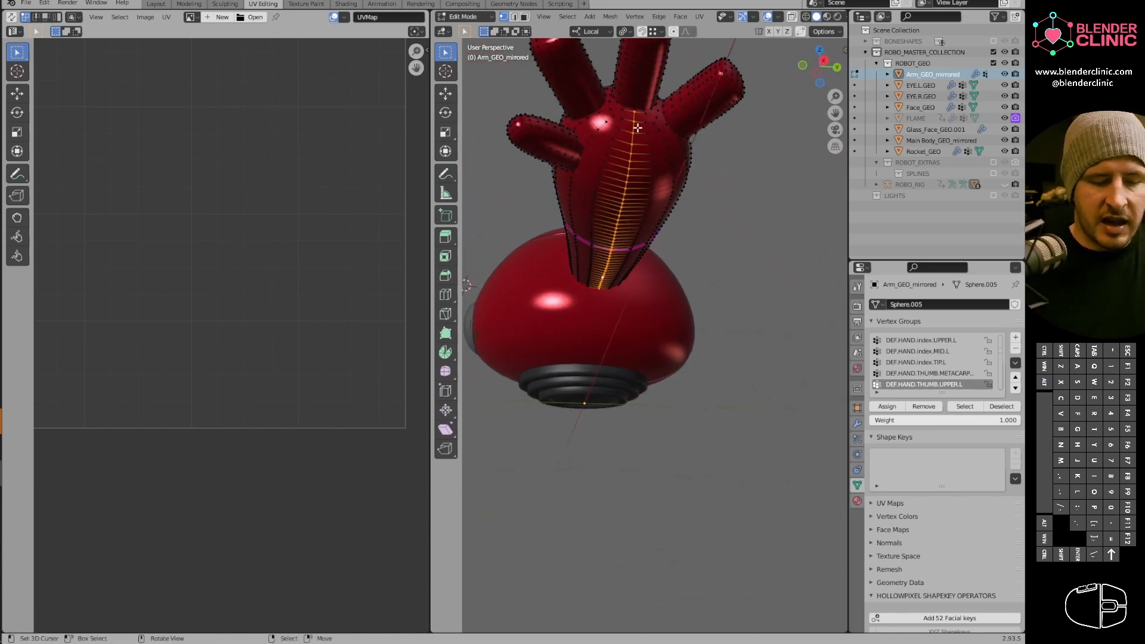
pyautogui.moveTo(629, 188); pyautogui.dragTo(635, 298, button='middle')
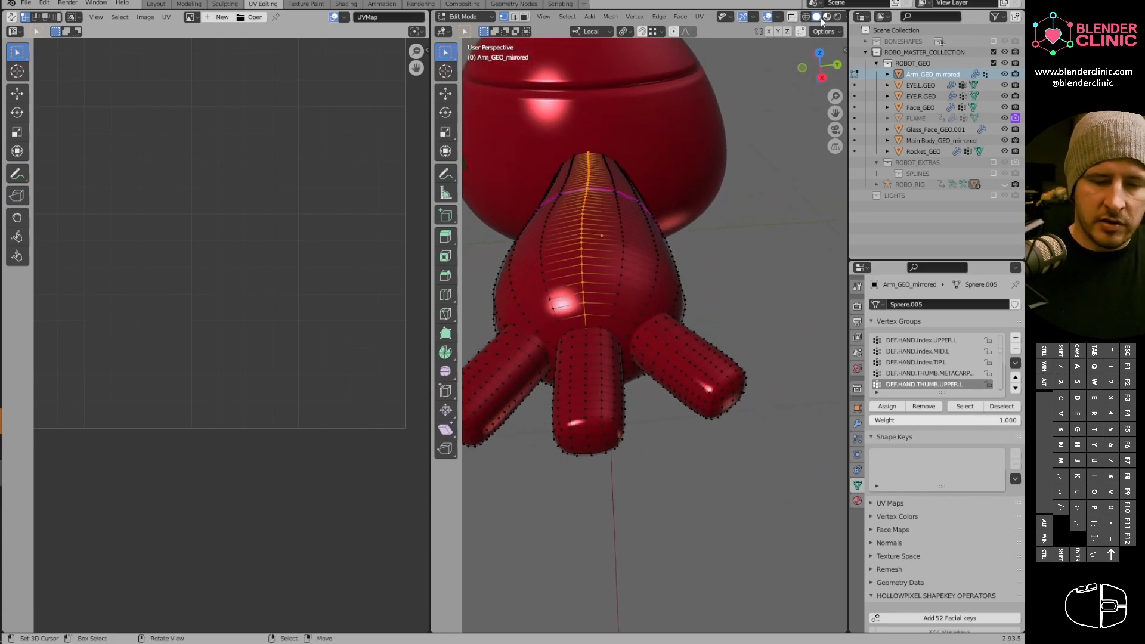
pyautogui.click(792, 17)
pyautogui.moveTo(615, 227)
pyautogui.mouseDown(button='middle')
pyautogui.moveTo(625, 255)
pyautogui.moveTo(614, 248)
pyautogui.mouseUp(button='middle')
pyautogui.click(857, 423)
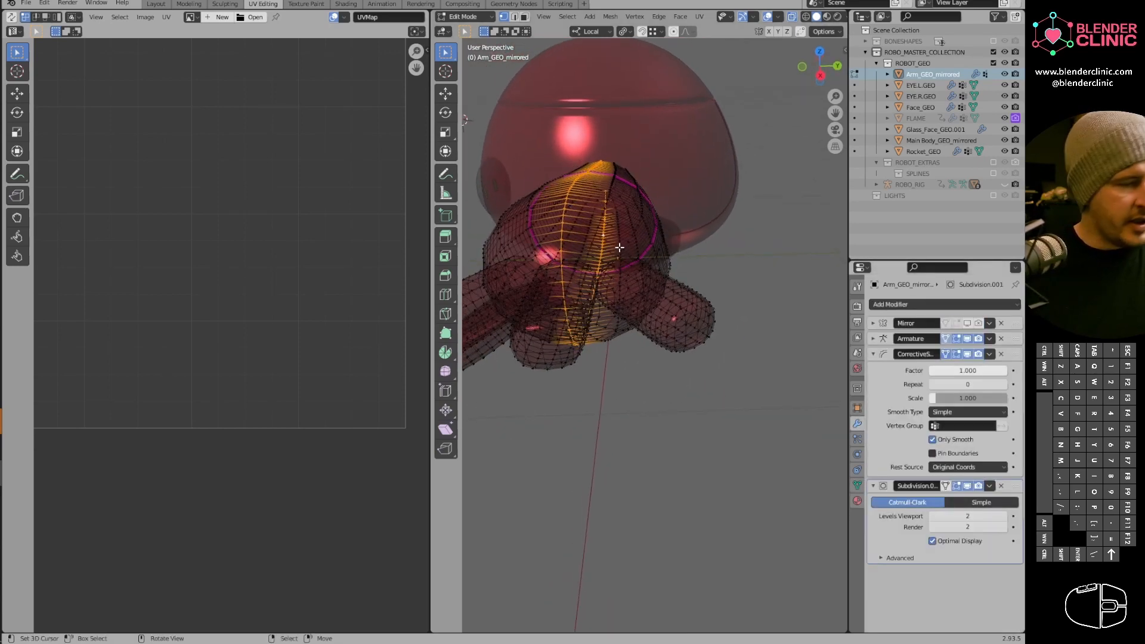
# Box-deselect the upper part of the loop, keeping only the edges along the arm's underside.
pyautogui.press('b')
pyautogui.moveTo(504, 87); pyautogui.dragTo(631, 186)
pyautogui.press('b')
pyautogui.keyDown('shift'); pyautogui.moveTo(543, 141); pyautogui.dragTo(580, 286); pyautogui.keyUp('shift')
pyautogui.moveTo(580, 286); pyautogui.dragTo(611, 220, button='middle')
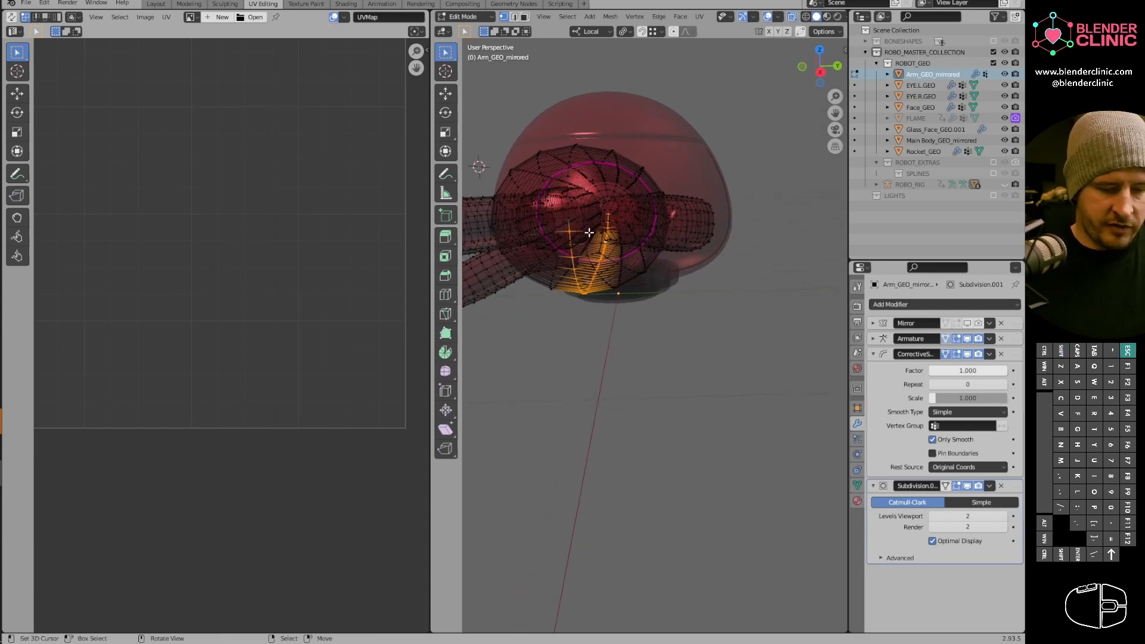
# Add the edge loop at the arm's shoulder end to the selection and mark the selected edges as a seam.
pyautogui.moveTo(590, 235); pyautogui.dragTo(589, 290, button='middle')
pyautogui.scroll(3, 597, 250)
pyautogui.keyDown('alt'); pyautogui.keyDown('shift'); pyautogui.click(605, 217); pyautogui.keyUp('shift'); pyautogui.keyUp('alt')
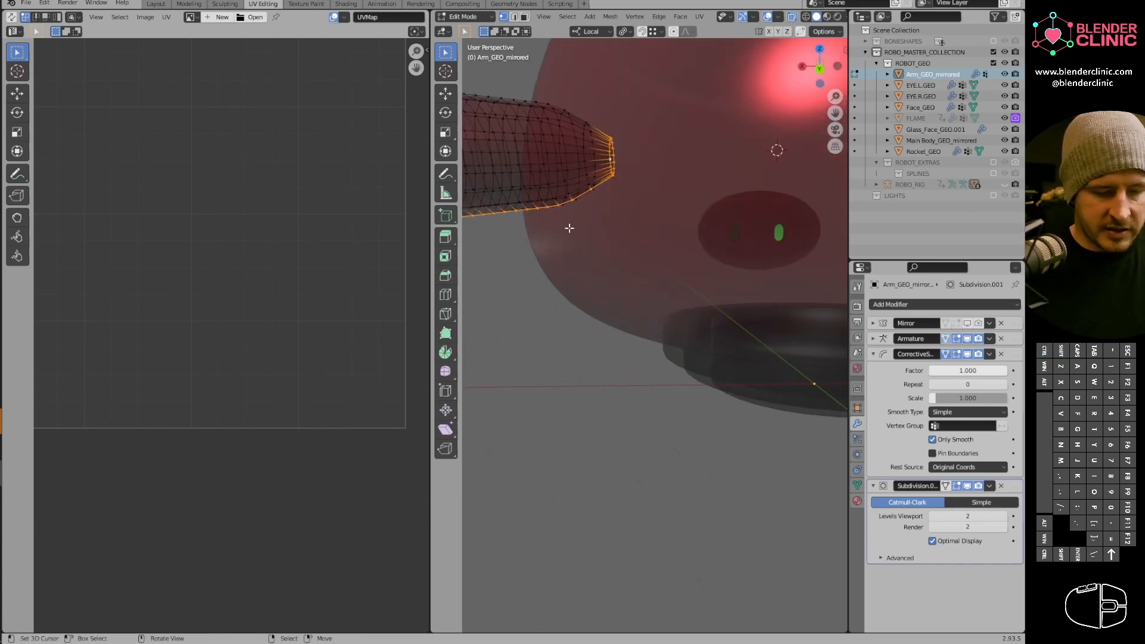
pyautogui.press('u')
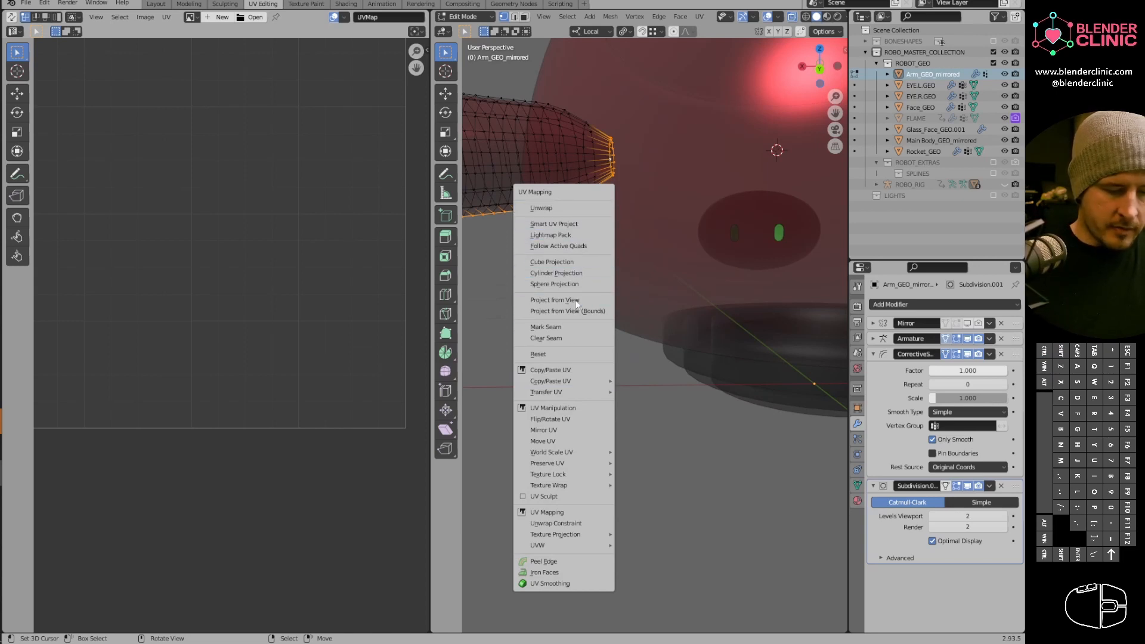
pyautogui.click(577, 328)
pyautogui.scroll(4, 600, 319)
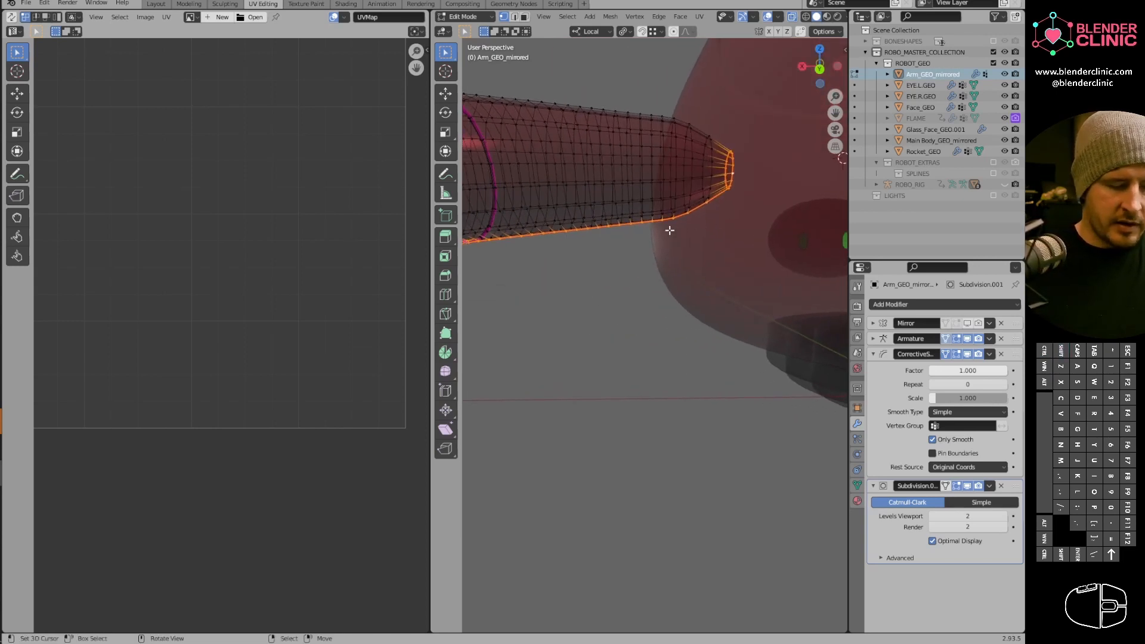
# Select the whole arm mesh, unwrap it with the new seam and frame the resulting UV layout.
pyautogui.press('a')
pyautogui.scroll(2, 687, 204)
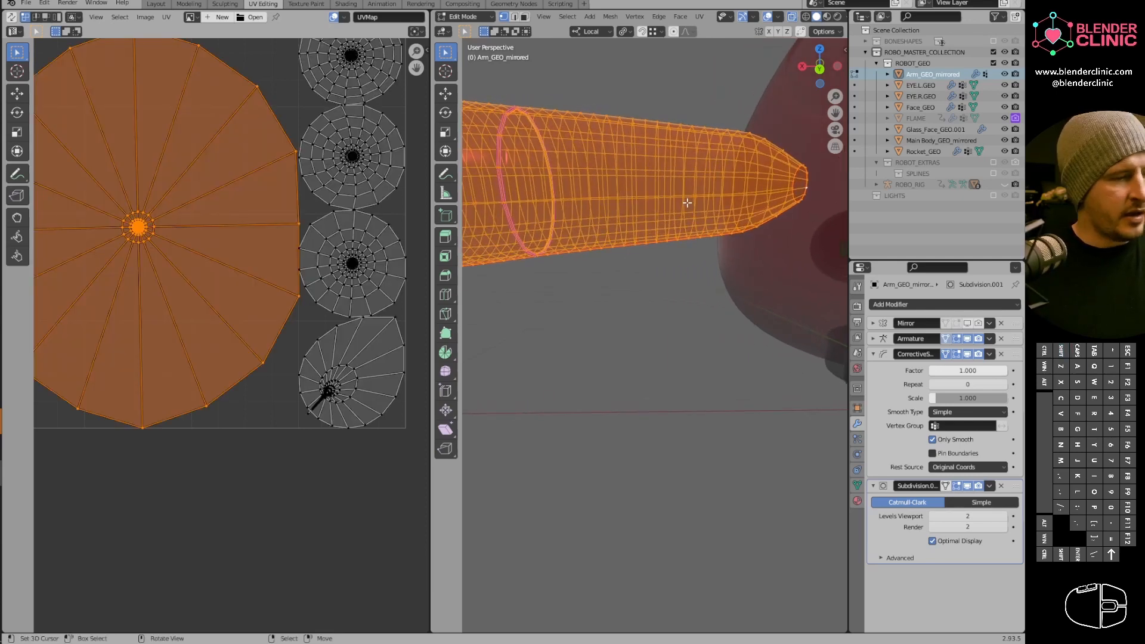
pyautogui.press('u')
pyautogui.click(661, 84)
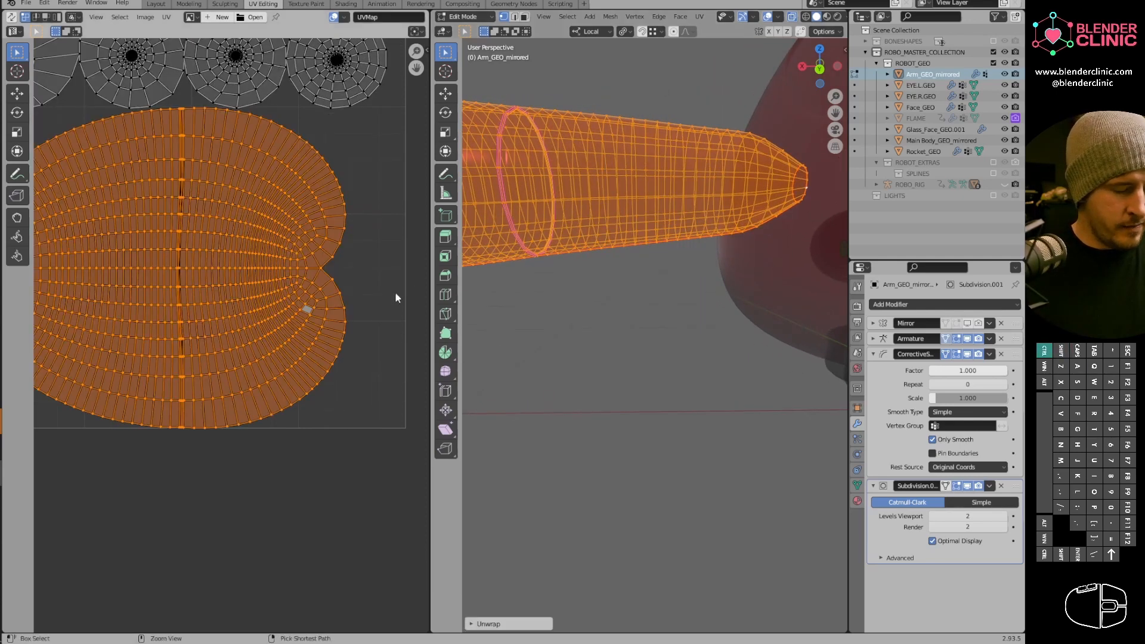
pyautogui.press('Home')
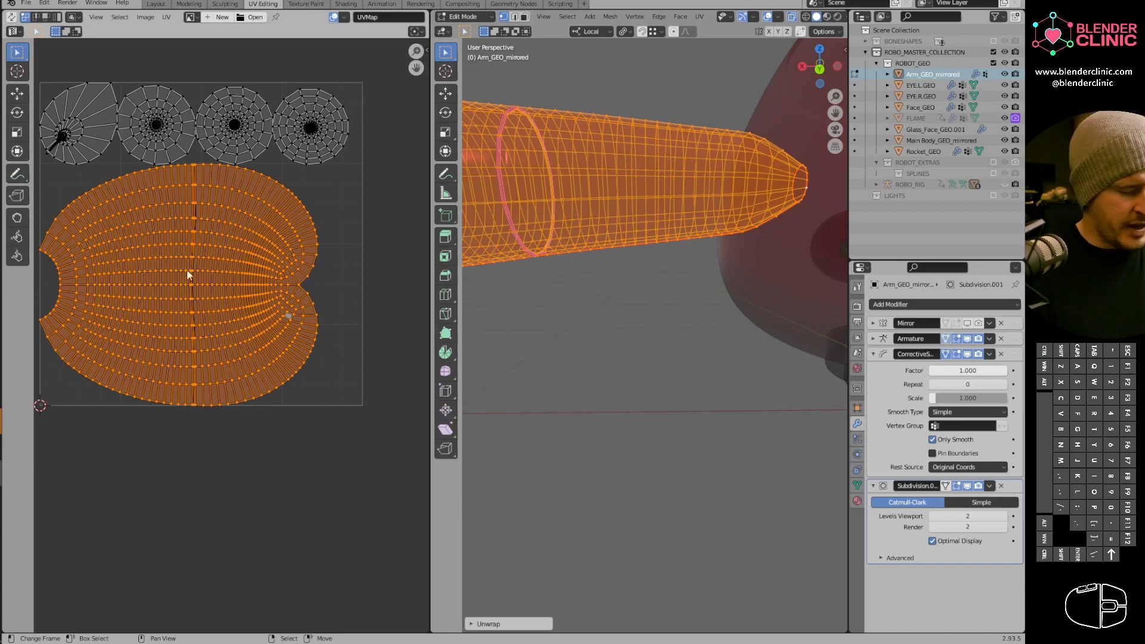
# Clear the selection, pick each linked finger mesh and hide them all so only the arm shell remains.
pyautogui.moveTo(319, 295); pyautogui.dragTo(360, 297, button='middle')
pyautogui.moveTo(788, 201); pyautogui.dragTo(770, 201, button='middle')
pyautogui.moveTo(584, 269); pyautogui.dragTo(547, 311, button='middle')
pyautogui.hotkey('alt', 'a')
pyautogui.press('l')
pyautogui.press('l')
pyautogui.press('l')
pyautogui.press('l')
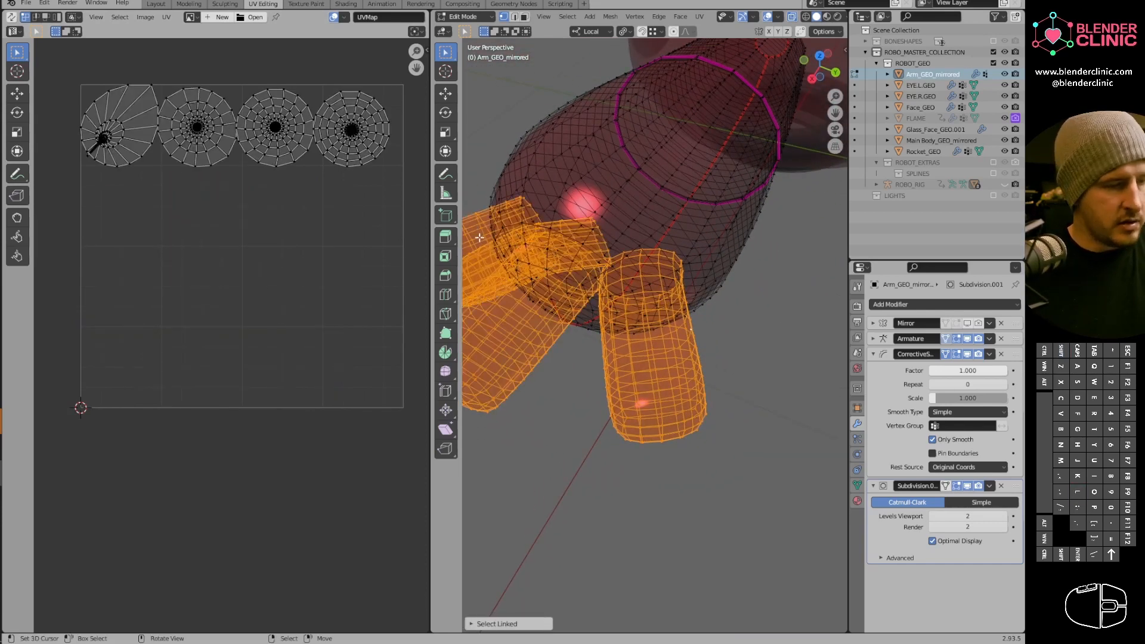
pyautogui.press('h')
# Select the short edge runs on both sides of the rounded hand end of the arm shell.
pyautogui.moveTo(488, 246); pyautogui.dragTo(579, 255, button='middle')
pyautogui.keyDown('alt'); pyautogui.click(575, 247); pyautogui.keyUp('alt')
pyautogui.keyDown('alt'); pyautogui.keyDown('shift'); pyautogui.click(602, 237); pyautogui.keyUp('shift'); pyautogui.keyUp('alt')
pyautogui.hotkey('ctrl', 'z')
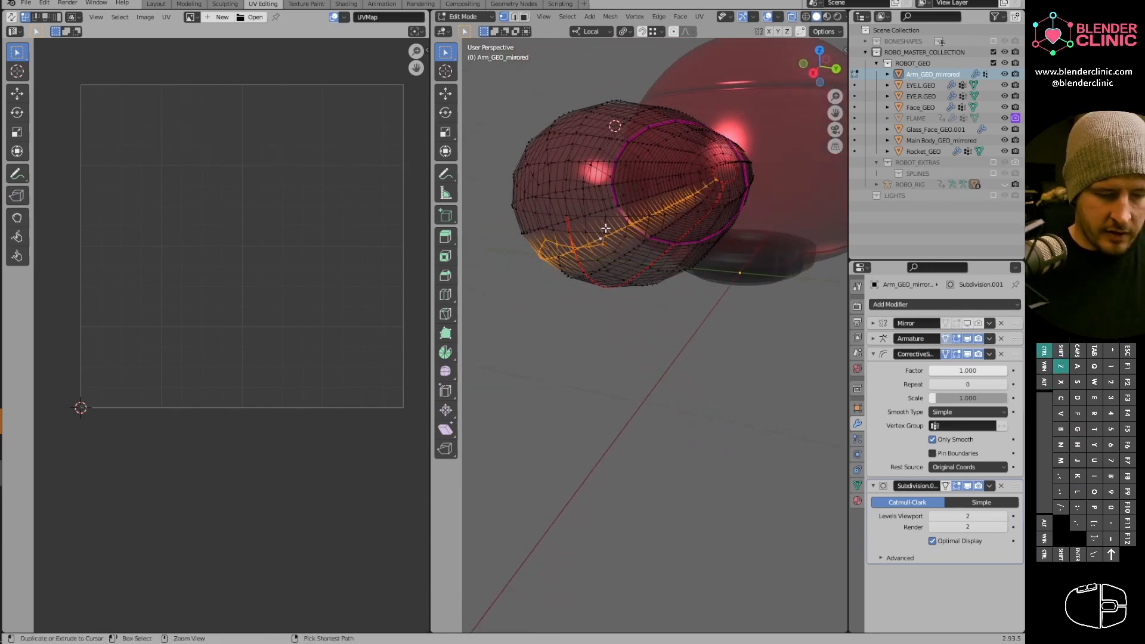
pyautogui.keyDown('alt'); pyautogui.keyDown('shift'); pyautogui.click(604, 223); pyautogui.keyUp('shift'); pyautogui.keyUp('alt')
pyautogui.keyDown('alt'); pyautogui.keyDown('shift'); pyautogui.click(538, 191); pyautogui.keyUp('shift'); pyautogui.keyUp('alt')
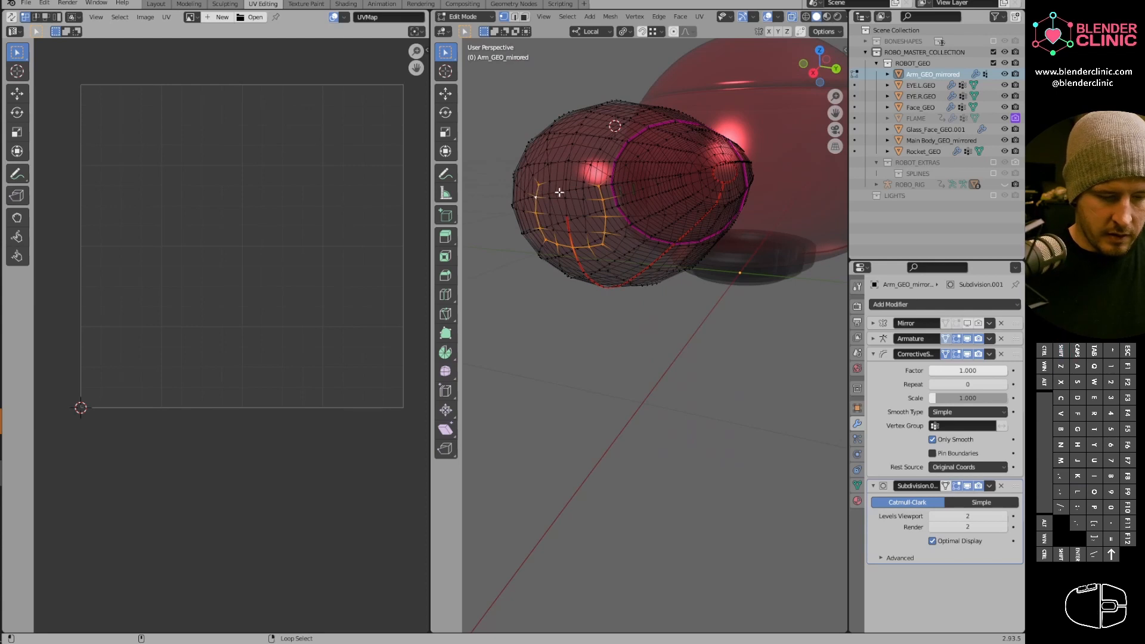
pyautogui.moveTo(557, 191); pyautogui.dragTo(600, 217, button='middle')
# Add the lower connecting edge run to form a U shape on the hand end and mark it as a seam.
pyautogui.keyDown('alt'); pyautogui.keyDown('shift'); pyautogui.rightClick(571, 247); pyautogui.keyUp('shift'); pyautogui.keyUp('alt')
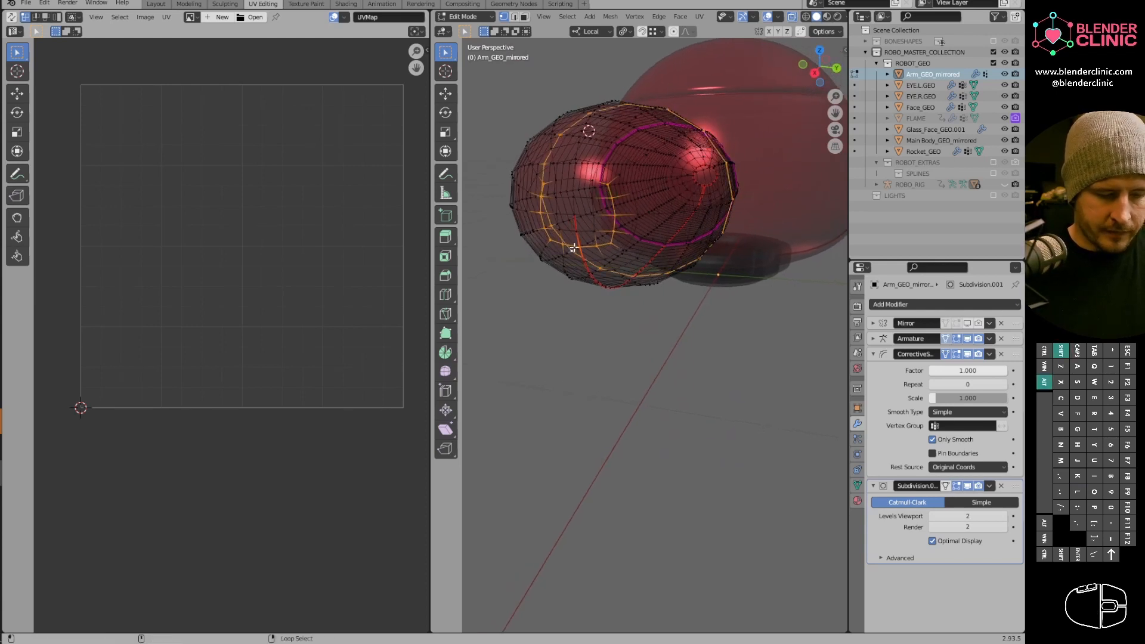
pyautogui.hotkey('ctrl', 'z')
pyautogui.keyDown('alt'); pyautogui.keyDown('shift'); pyautogui.rightClick(588, 246); pyautogui.keyUp('shift'); pyautogui.keyUp('alt')
pyautogui.keyDown('alt'); pyautogui.keyDown('shift'); pyautogui.click(571, 178); pyautogui.keyUp('shift'); pyautogui.keyUp('alt')
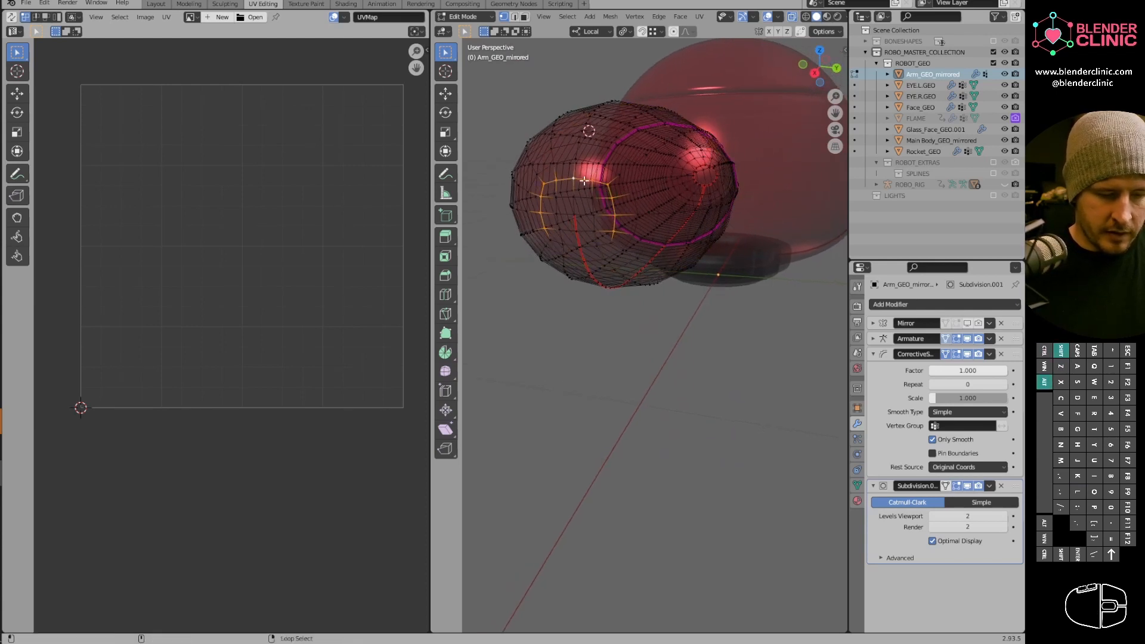
pyautogui.hotkey('ctrl', 'z')
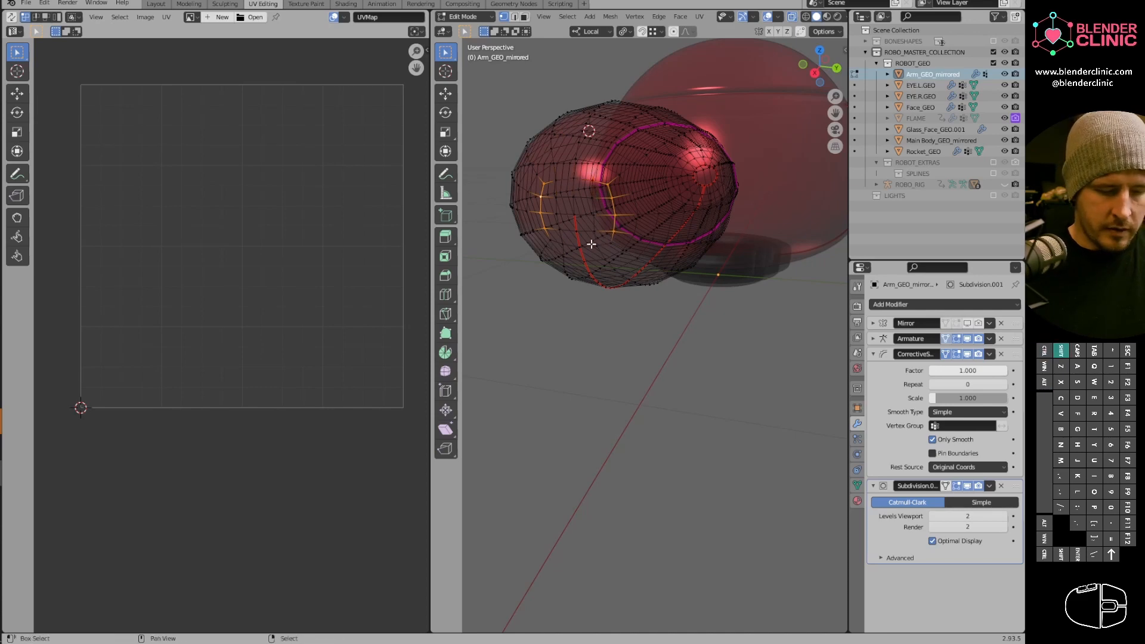
pyautogui.keyDown('alt'); pyautogui.keyDown('shift'); pyautogui.click(592, 244); pyautogui.keyUp('shift'); pyautogui.keyUp('alt')
pyautogui.press('u')
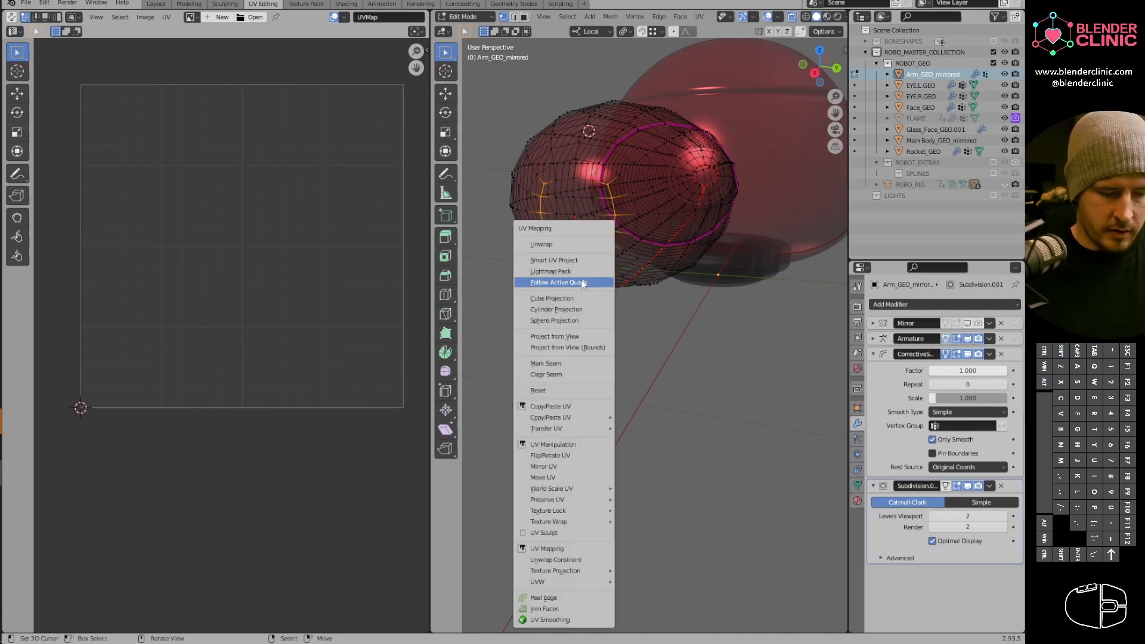
pyautogui.click(574, 364)
# Select the whole arm shell and unwrap it with the U-shaped end seam.
pyautogui.press('a')
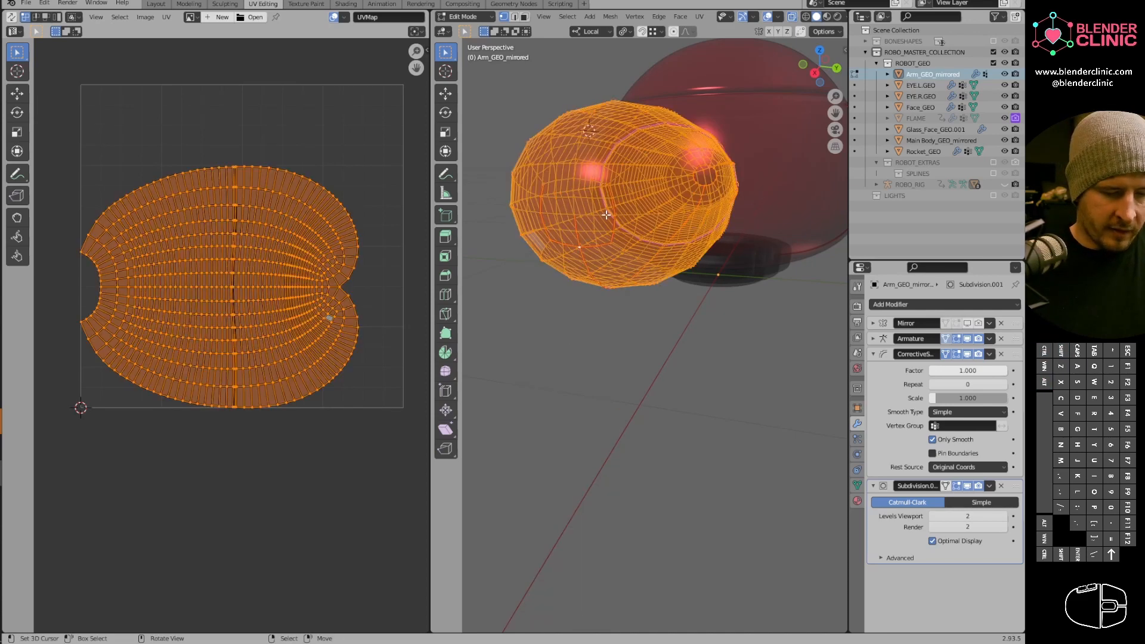
pyautogui.press('u')
pyautogui.click(582, 98)
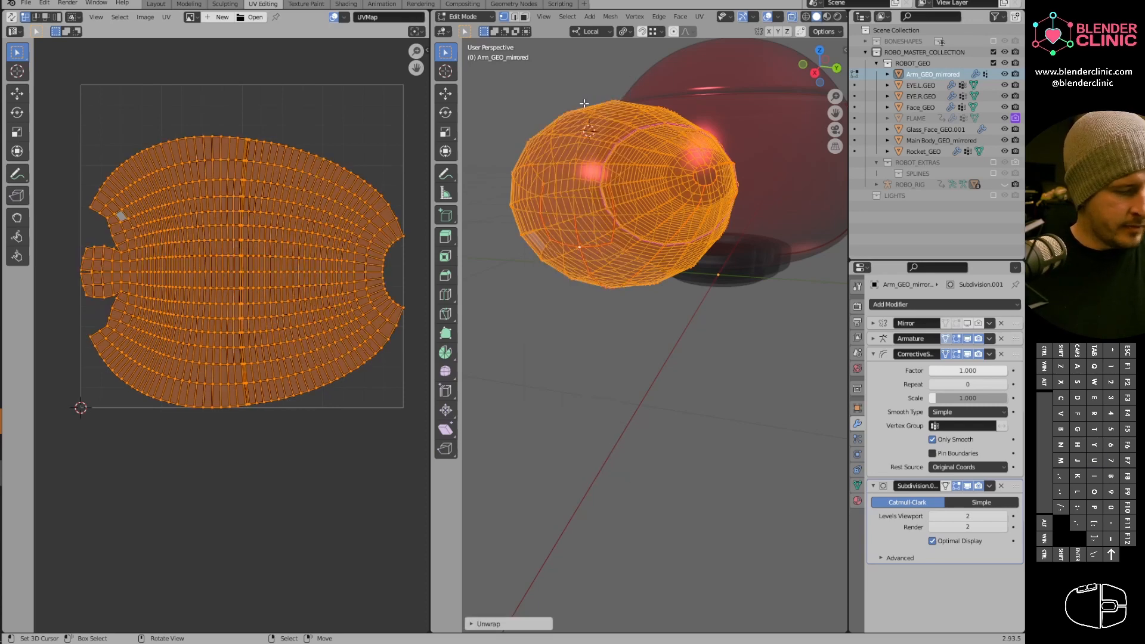
# Select the short vertical edge run inside the U-shaped flap and clear its seam.
pyautogui.moveTo(573, 220); pyautogui.dragTo(581, 208, button='middle')
pyautogui.rightClick(581, 206)
pyautogui.keyDown('shift'); pyautogui.rightClick(583, 223); pyautogui.keyUp('shift')
pyautogui.keyDown('shift'); pyautogui.rightClick(586, 238); pyautogui.keyUp('shift')
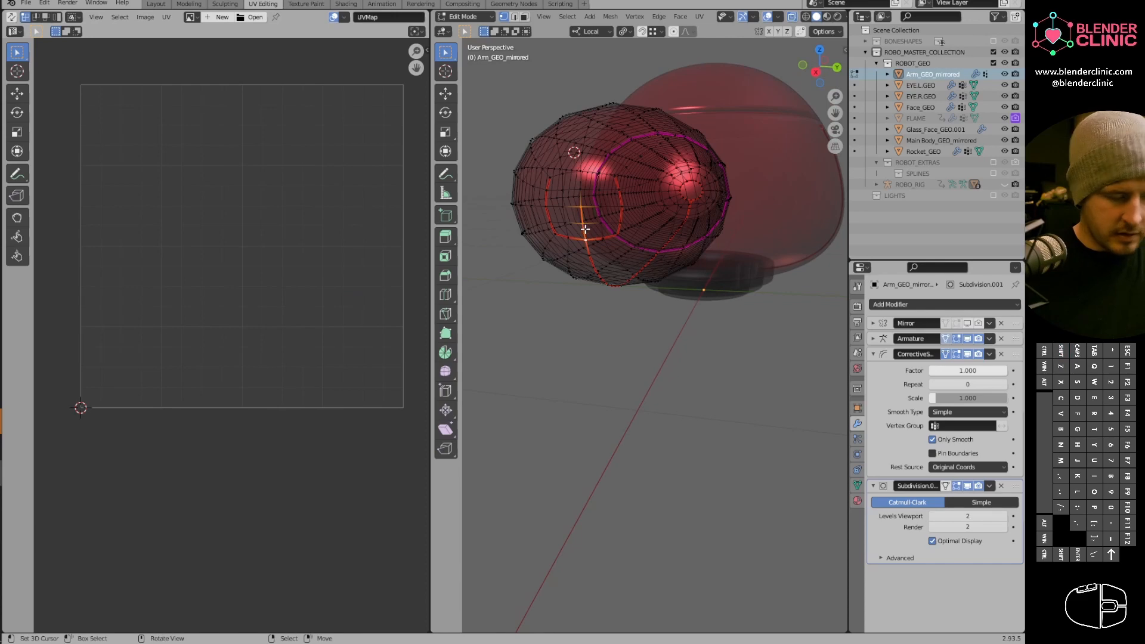
pyautogui.press('u')
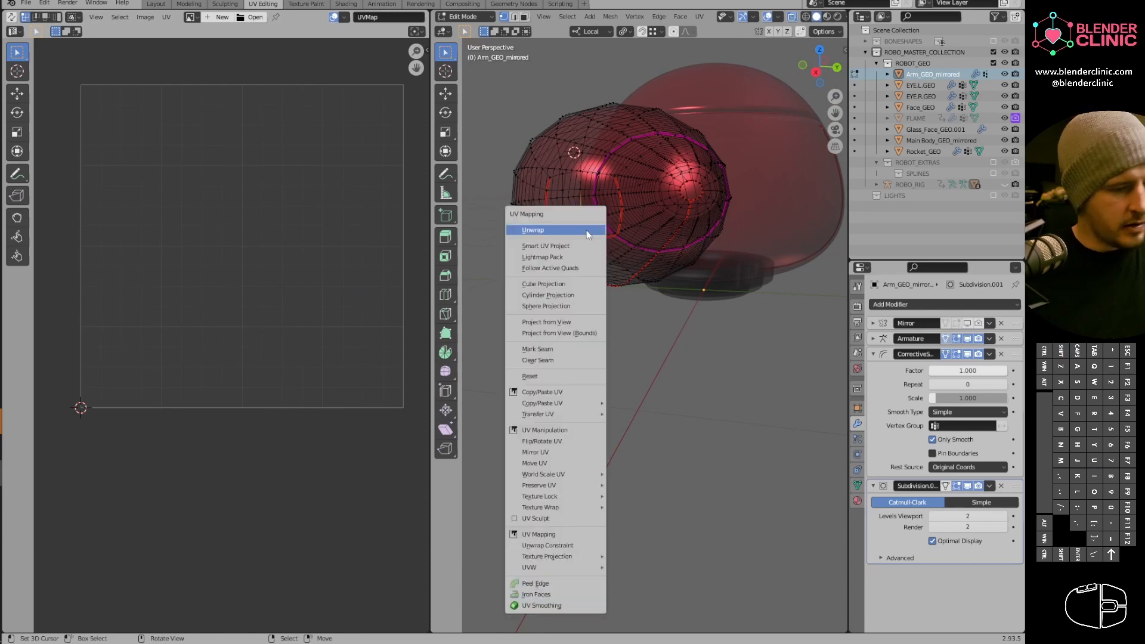
pyautogui.click(564, 349)
# Select the entire shell and unwrap it again with the flap's inner seam removed.
pyautogui.press('a')
pyautogui.press('u')
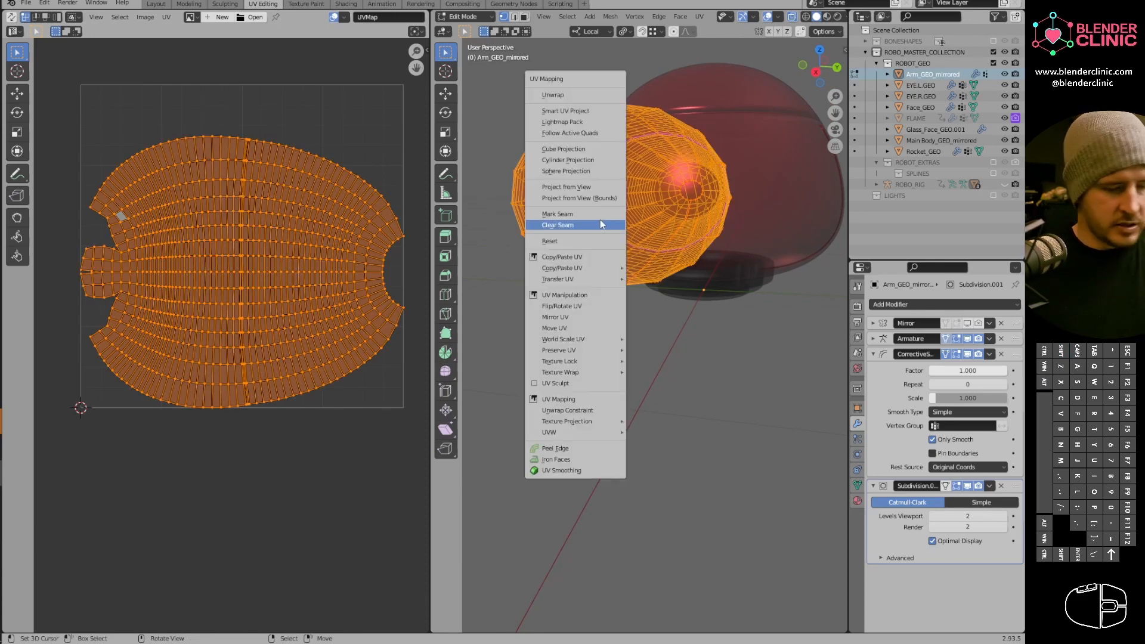
pyautogui.click(560, 91)
pyautogui.scroll(1, 327, 346)
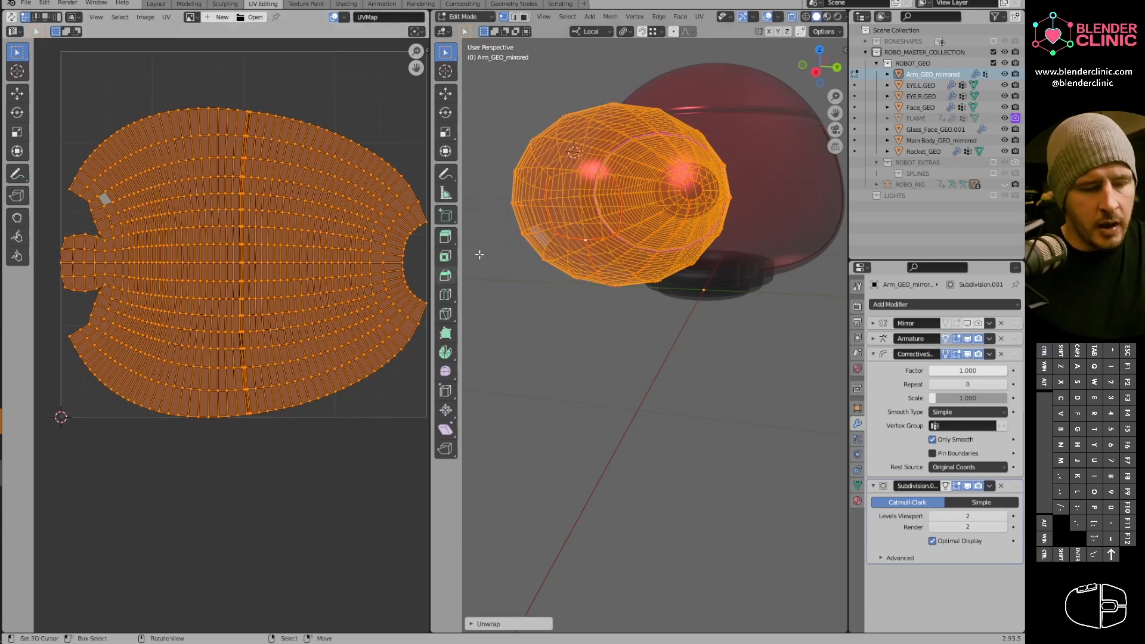
# Apply a Cylinder Projection to the whole arm shell and set its alignment to Polar ZY.
pyautogui.press('u')
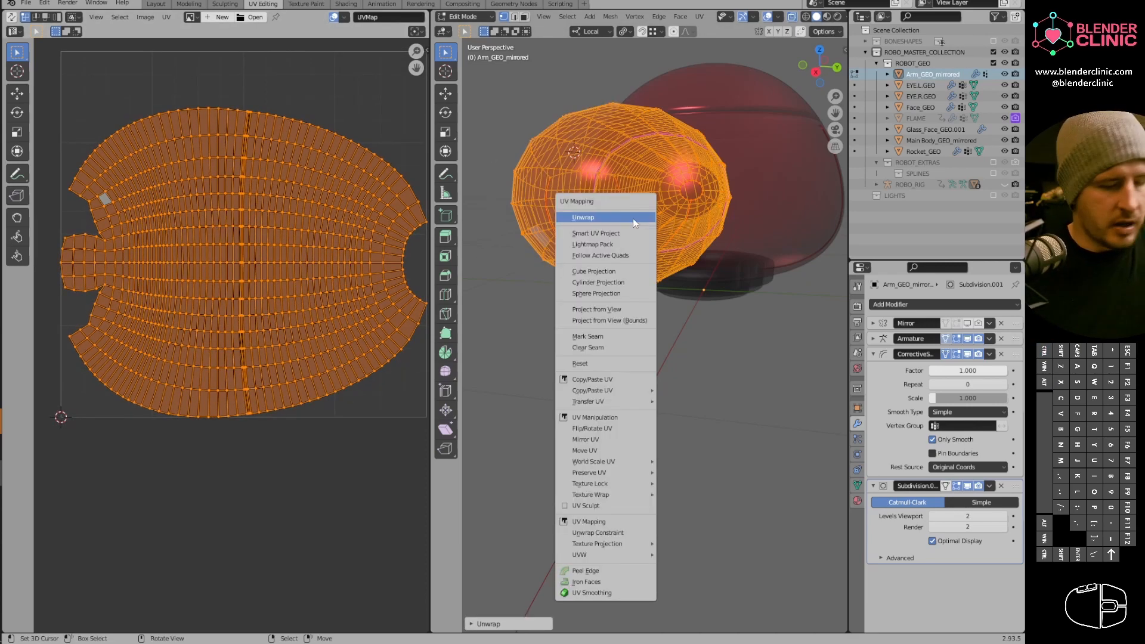
pyautogui.click(630, 284)
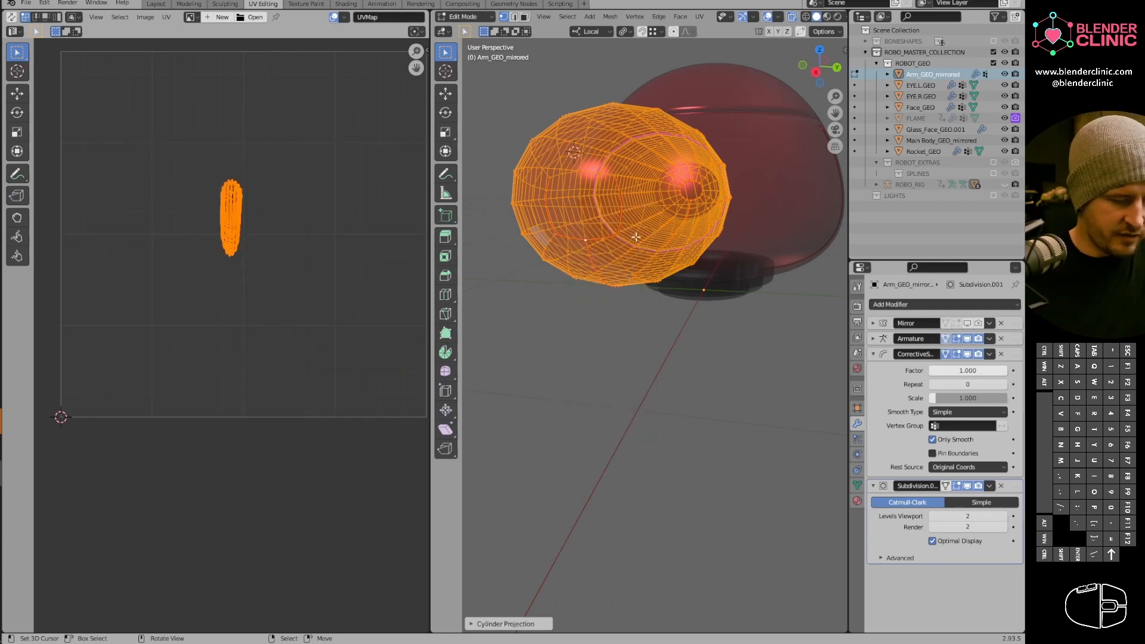
pyautogui.click(475, 624)
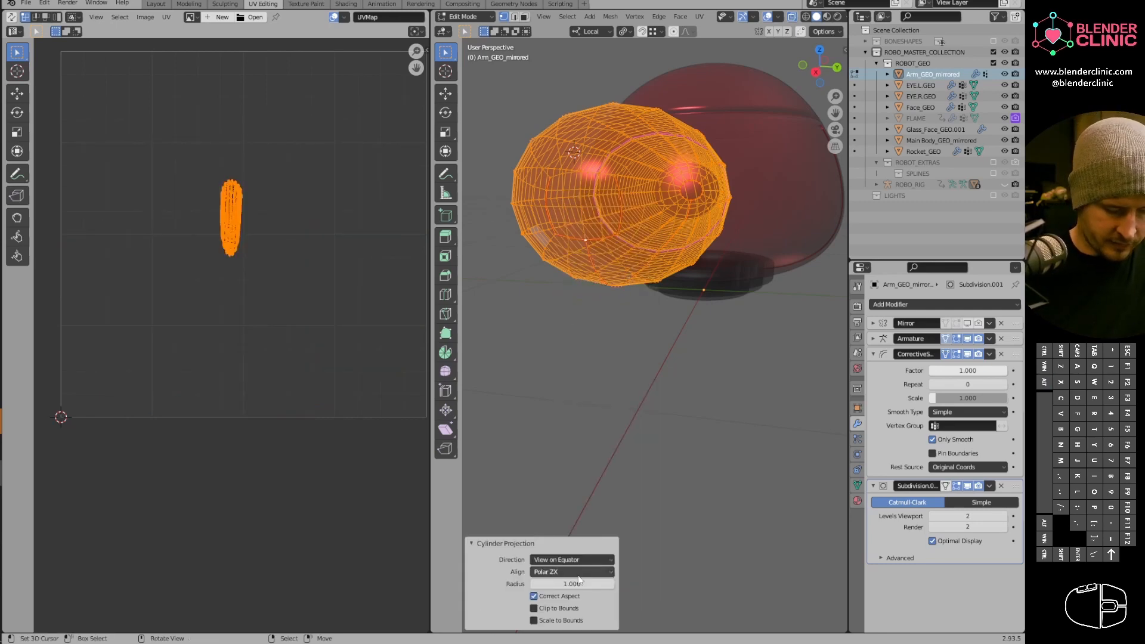
pyautogui.click(580, 572)
pyautogui.click(577, 598)
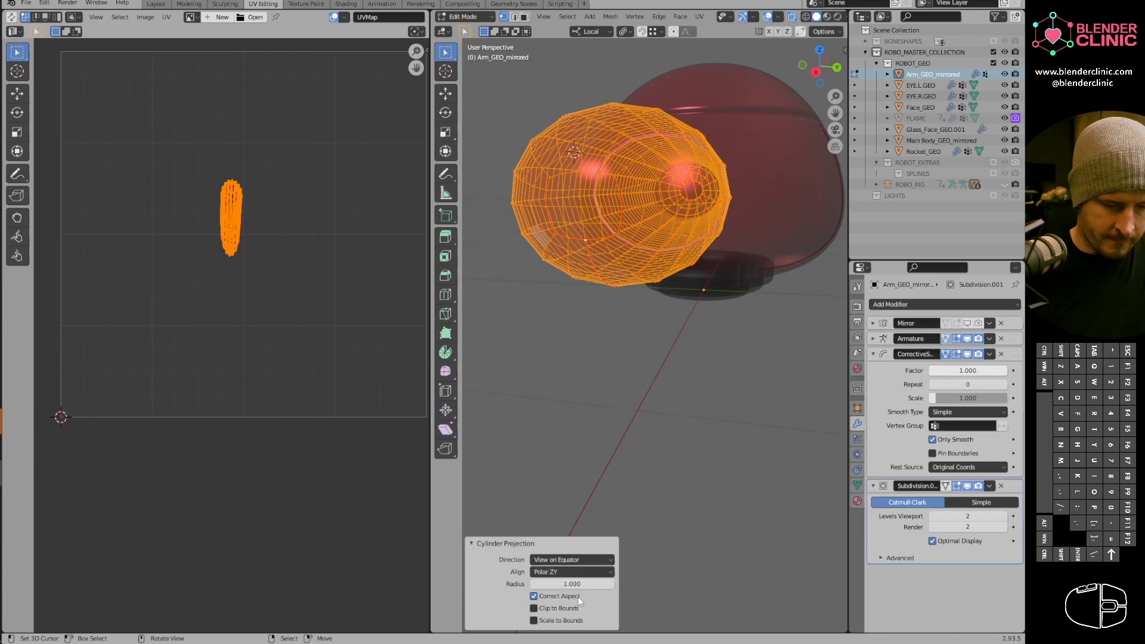
# Try the View on Poles and Align to Object directions for the cylinder projection.
pyautogui.click(581, 564)
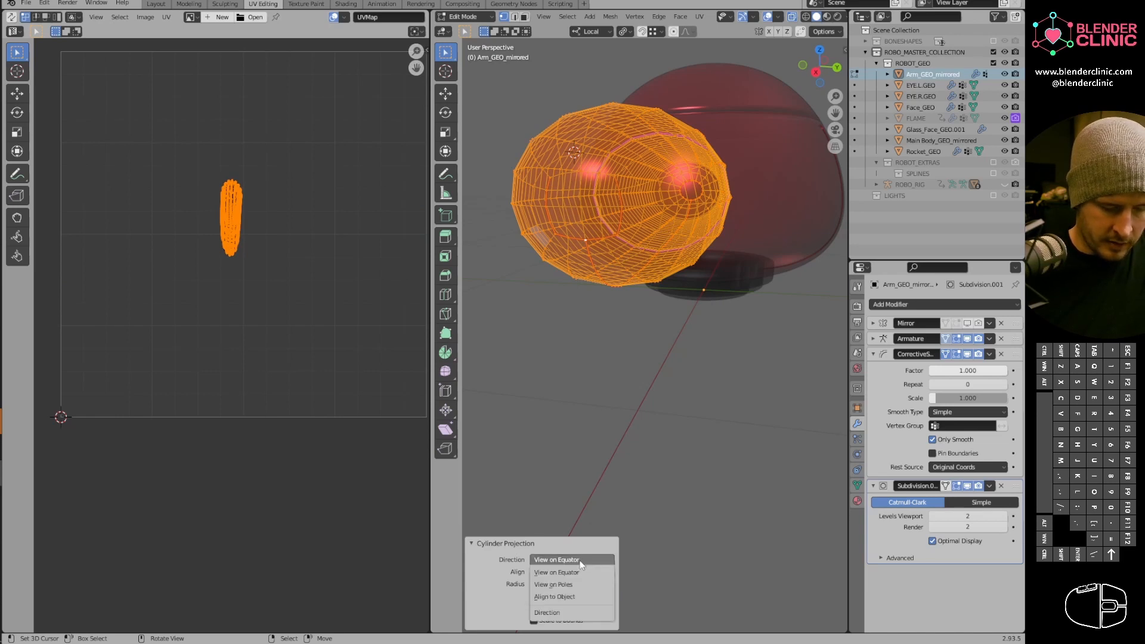
pyautogui.click(578, 584)
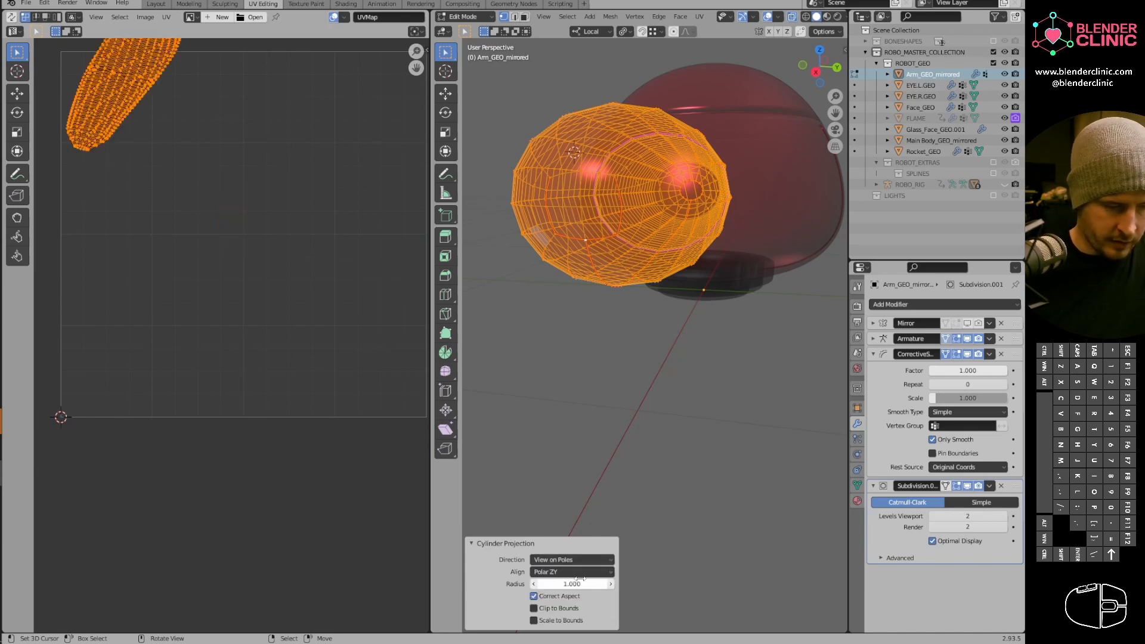
pyautogui.click(572, 559)
pyautogui.click(574, 592)
# Compare the View on Equator, View on Poles and Align to Object projection directions in front view, ending on Align to Object.
pyautogui.keyDown('alt'); pyautogui.moveTo(572, 485); pyautogui.dragTo(699, 338, button='middle'); pyautogui.keyUp('alt')
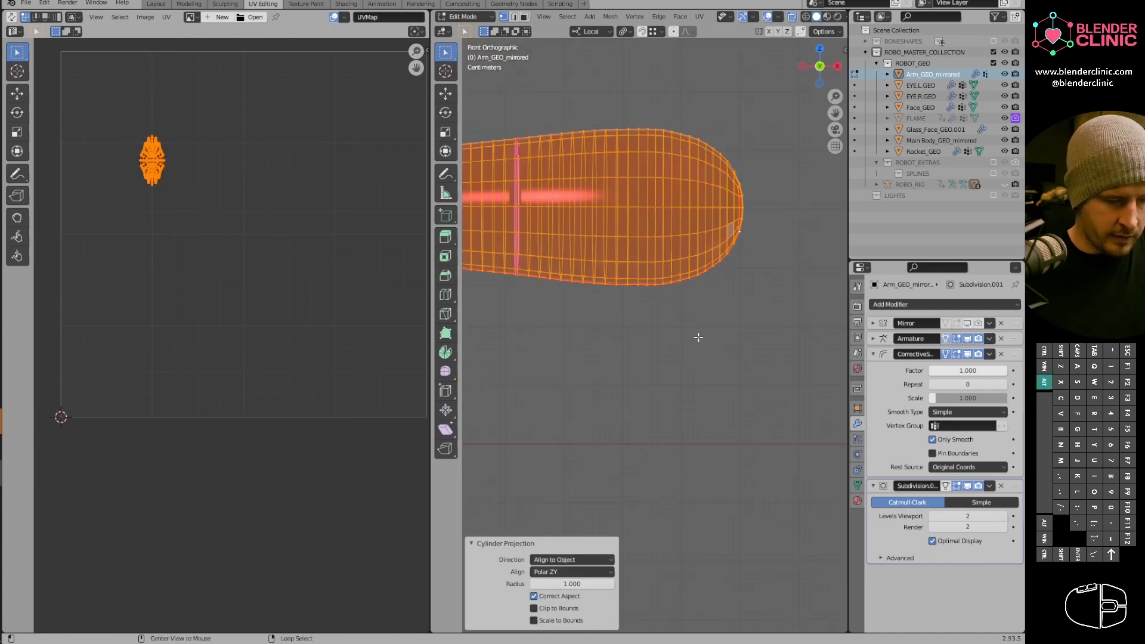
pyautogui.keyDown('shift'); pyautogui.moveTo(591, 443); pyautogui.dragTo(757, 480, button='middle'); pyautogui.keyUp('shift')
pyautogui.click(574, 561)
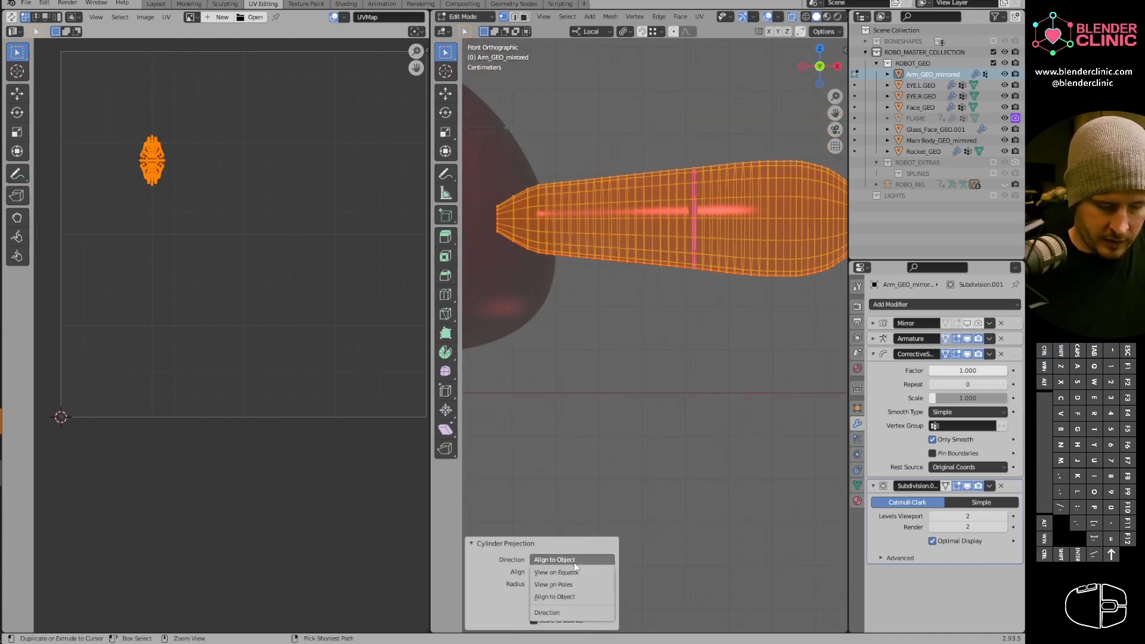
pyautogui.click(574, 572)
pyautogui.click(574, 560)
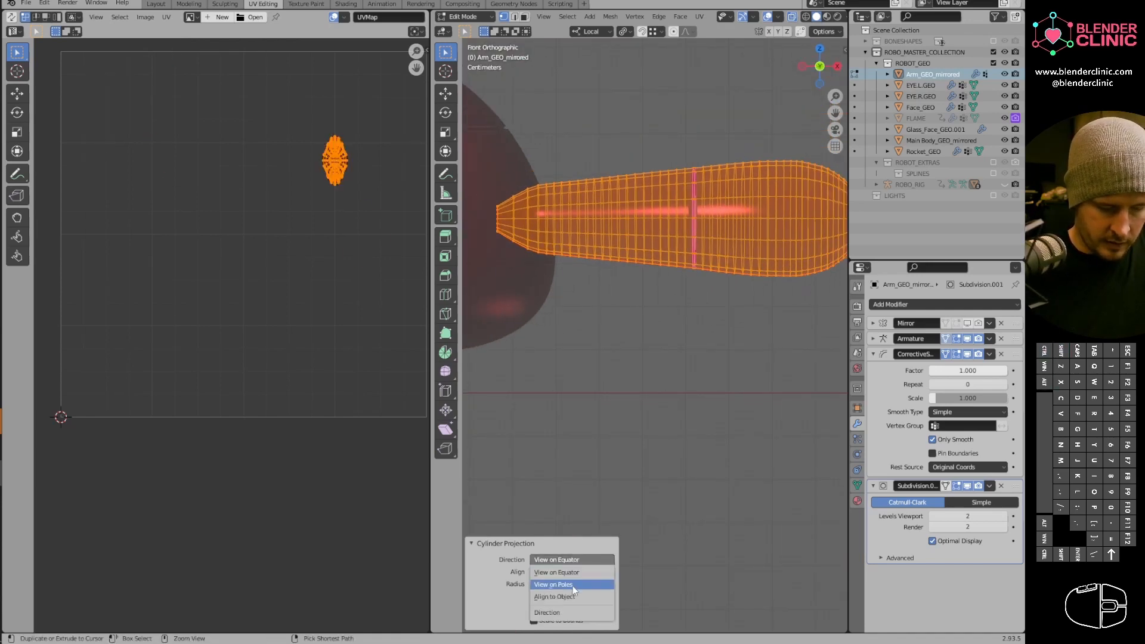
pyautogui.click(572, 585)
pyautogui.click(578, 559)
pyautogui.click(572, 595)
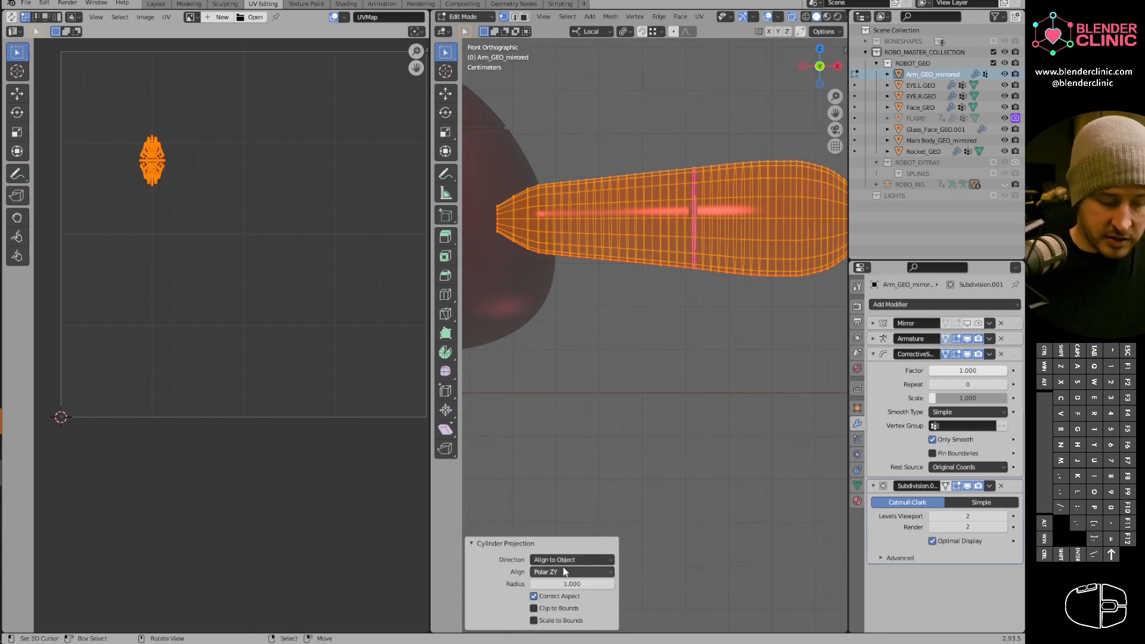
# Set the cylinder projection radius to 1.340, disable Correct Aspect, and enable Clip to Bounds and Scale to Bounds.
pyautogui.click(580, 585)
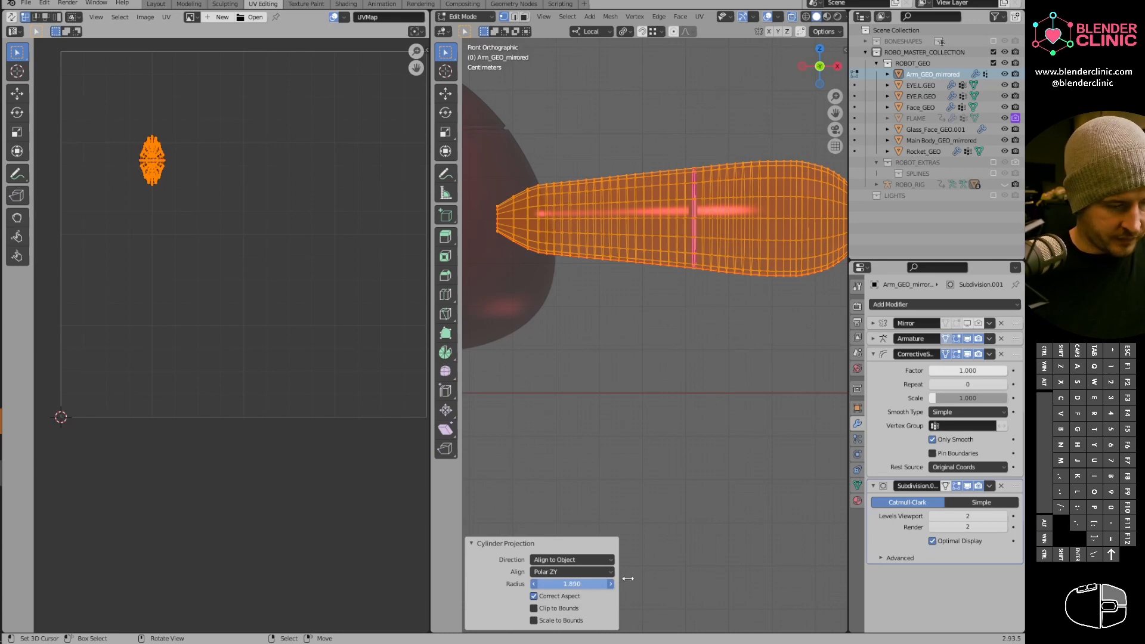
pyautogui.moveTo(628, 579); pyautogui.dragTo(551, 610)
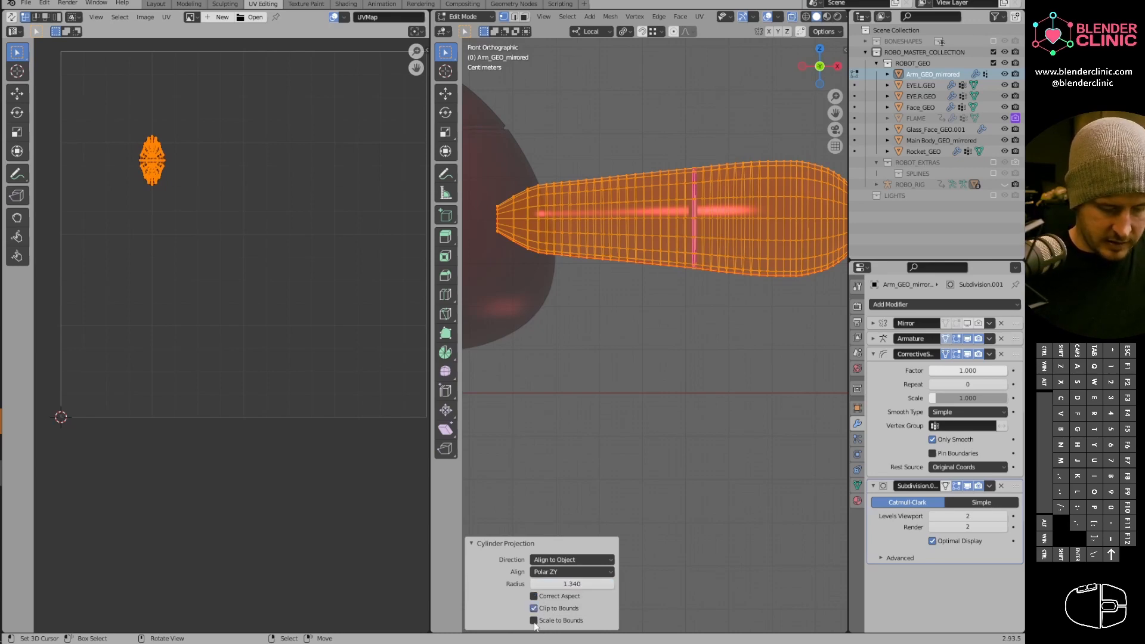
pyautogui.click(535, 620)
# Set the bounds-scaled cylinder projection's direction to View on Poles with Polar ZY alignment.
pyautogui.click(570, 560)
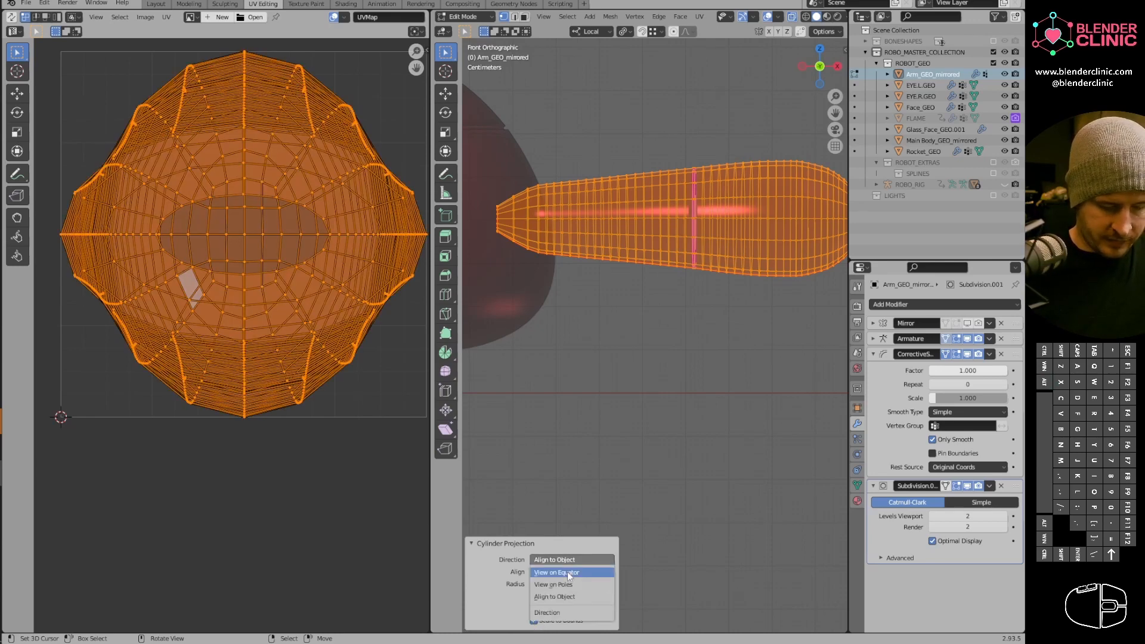
pyautogui.click(573, 585)
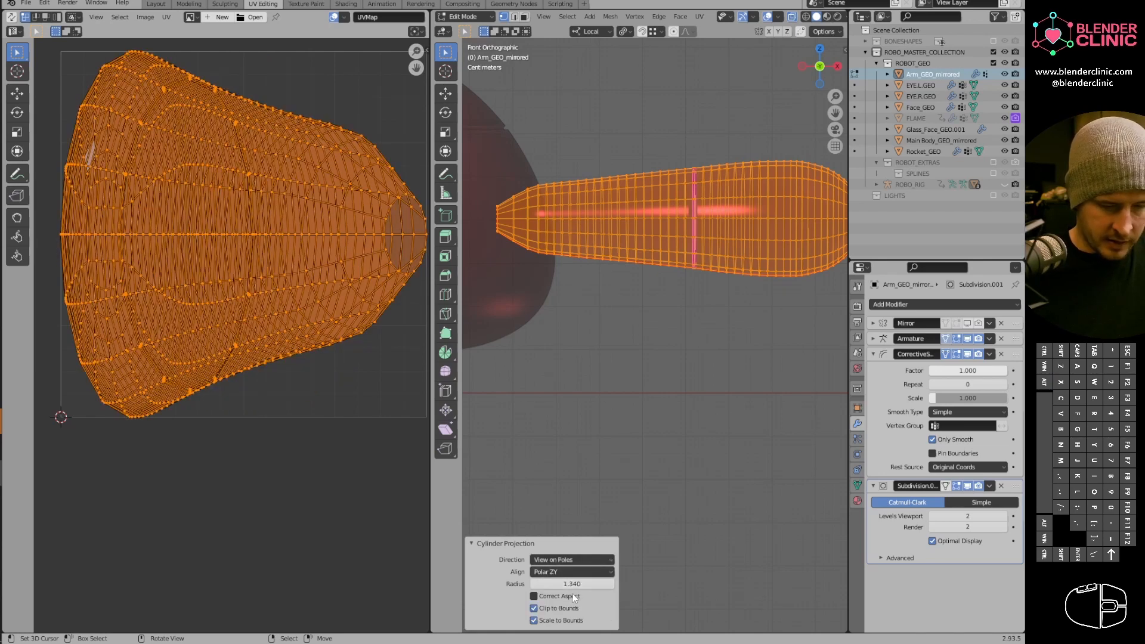
pyautogui.click(573, 572)
pyautogui.click(574, 595)
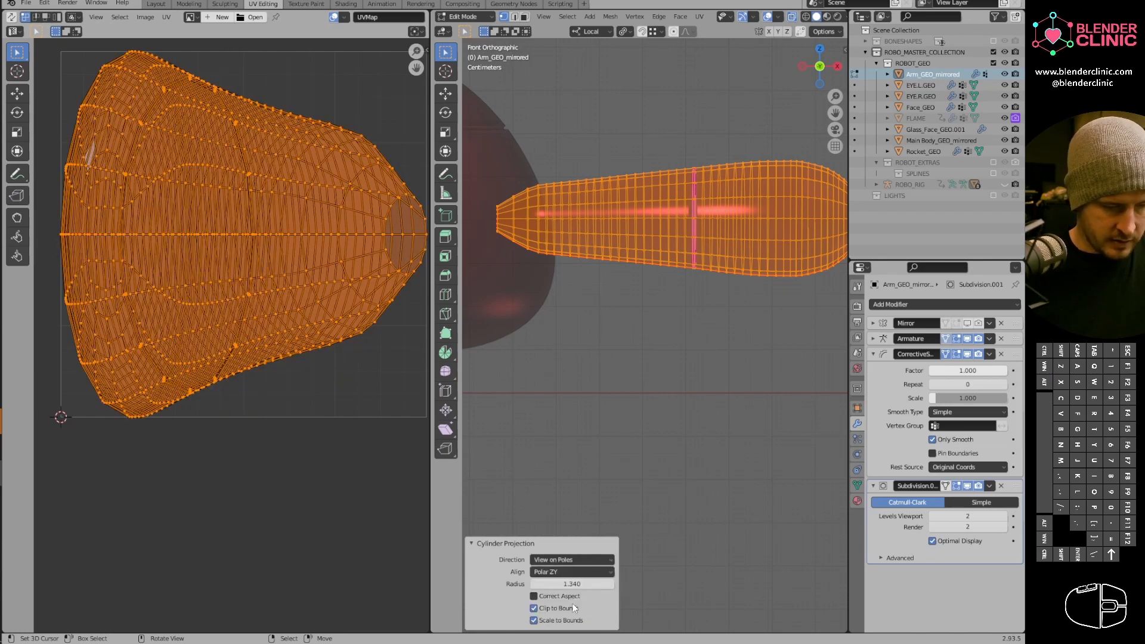
pyautogui.click(572, 560)
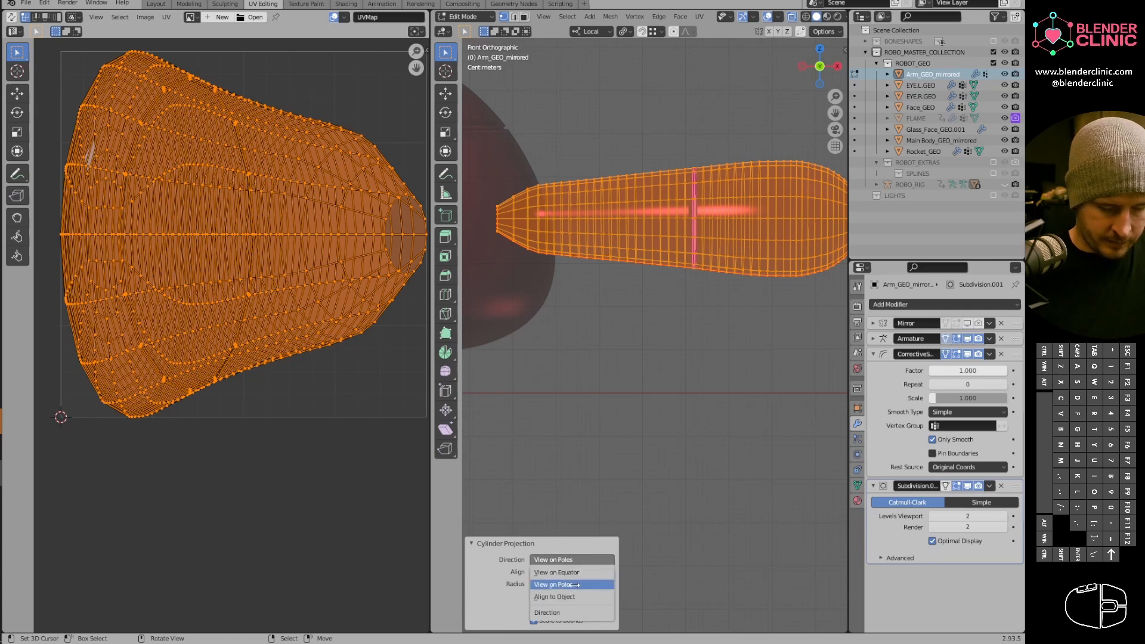
pyautogui.click(574, 585)
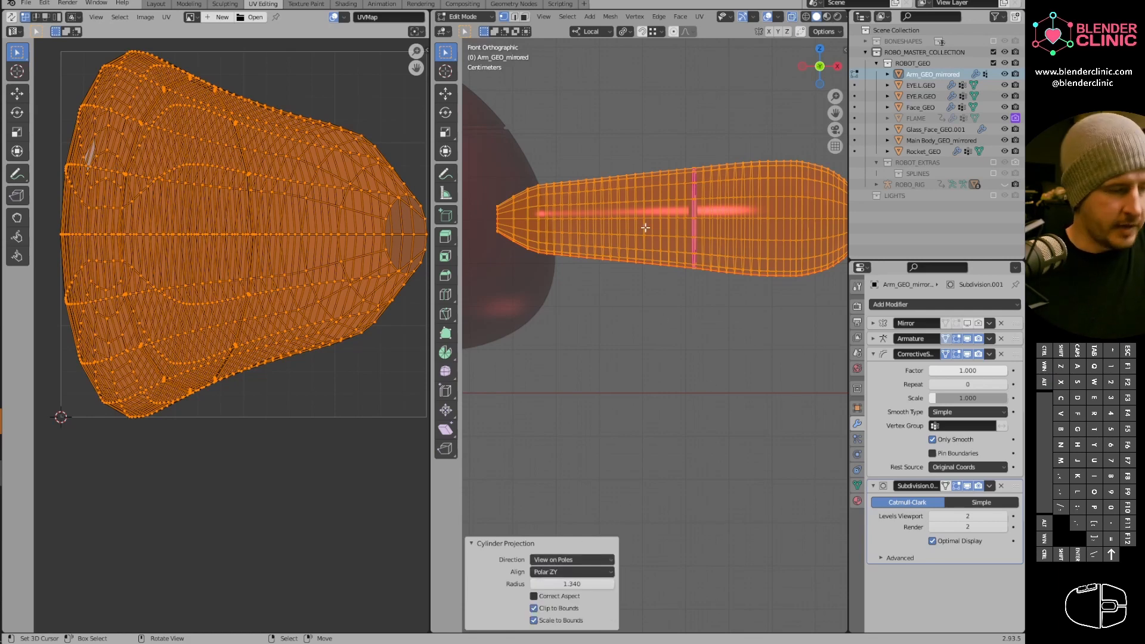
# Select the lengthwise strip along the arm's side and try Follow Active Quads with Length Average on it.
pyautogui.press('u')
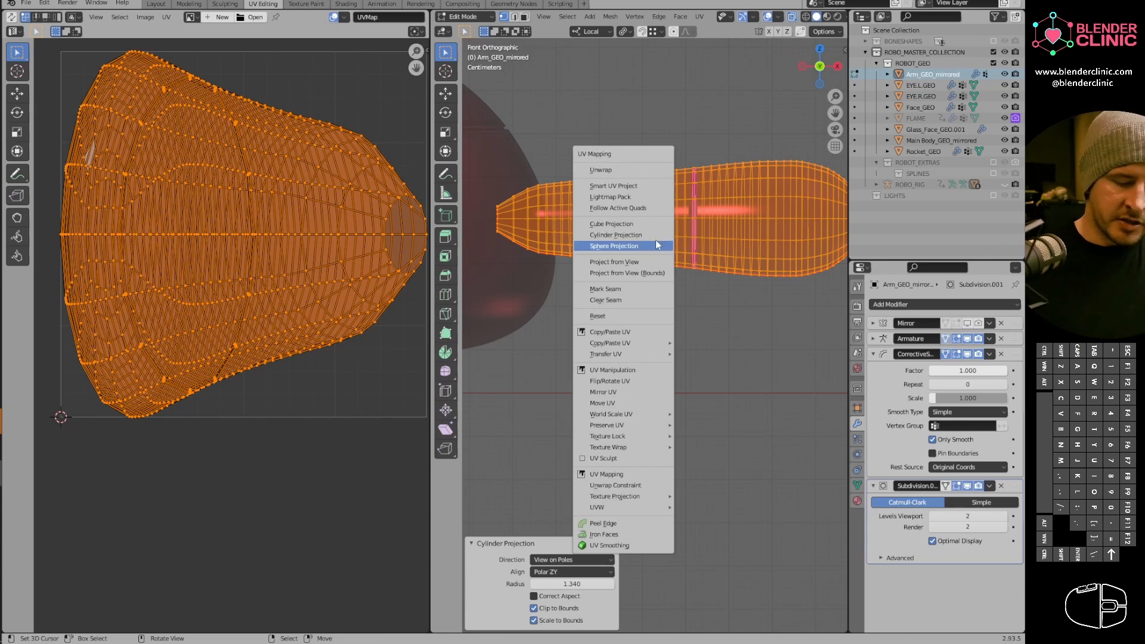
pyautogui.click(656, 238)
pyautogui.keyDown('alt'); pyautogui.click(582, 216); pyautogui.keyUp('alt')
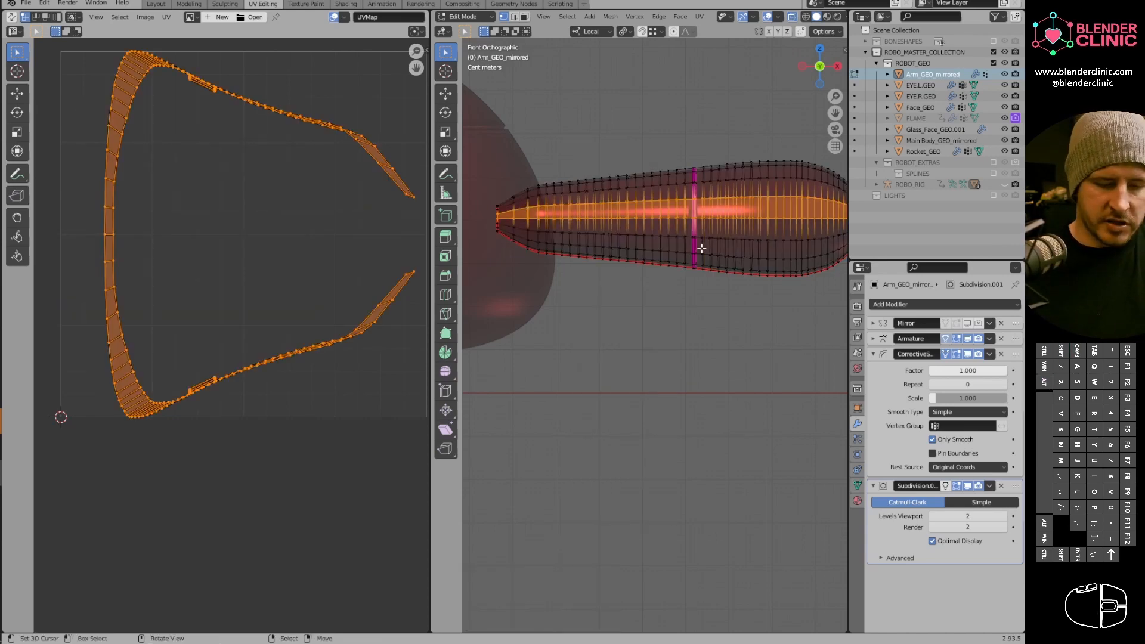
pyautogui.moveTo(701, 249); pyautogui.dragTo(671, 253, button='middle')
pyautogui.press('u')
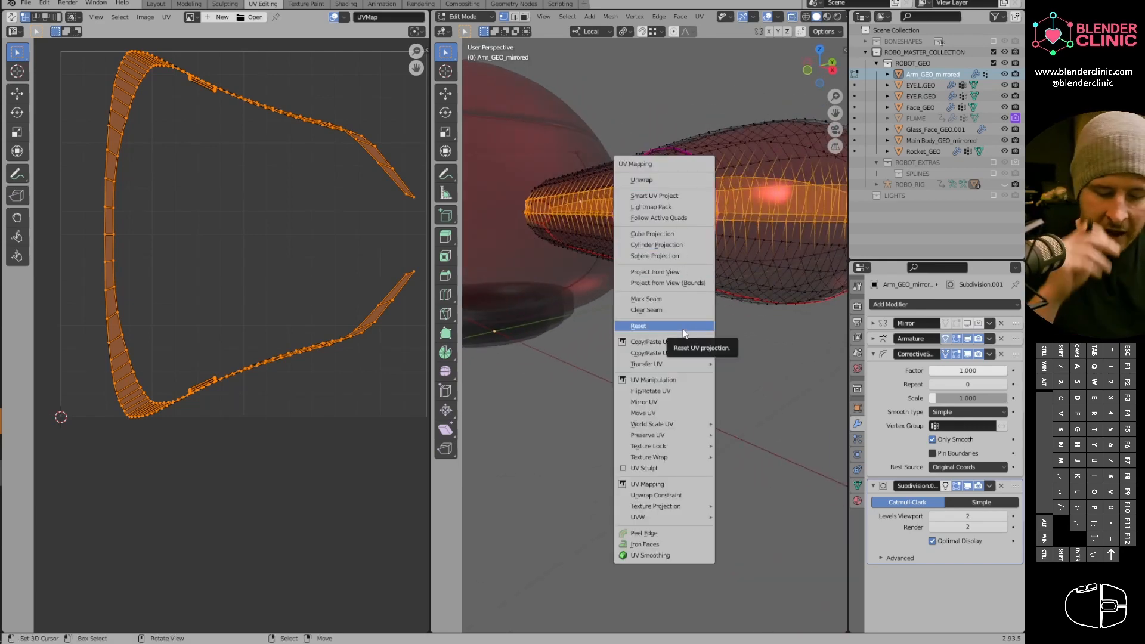
pyautogui.click(681, 218)
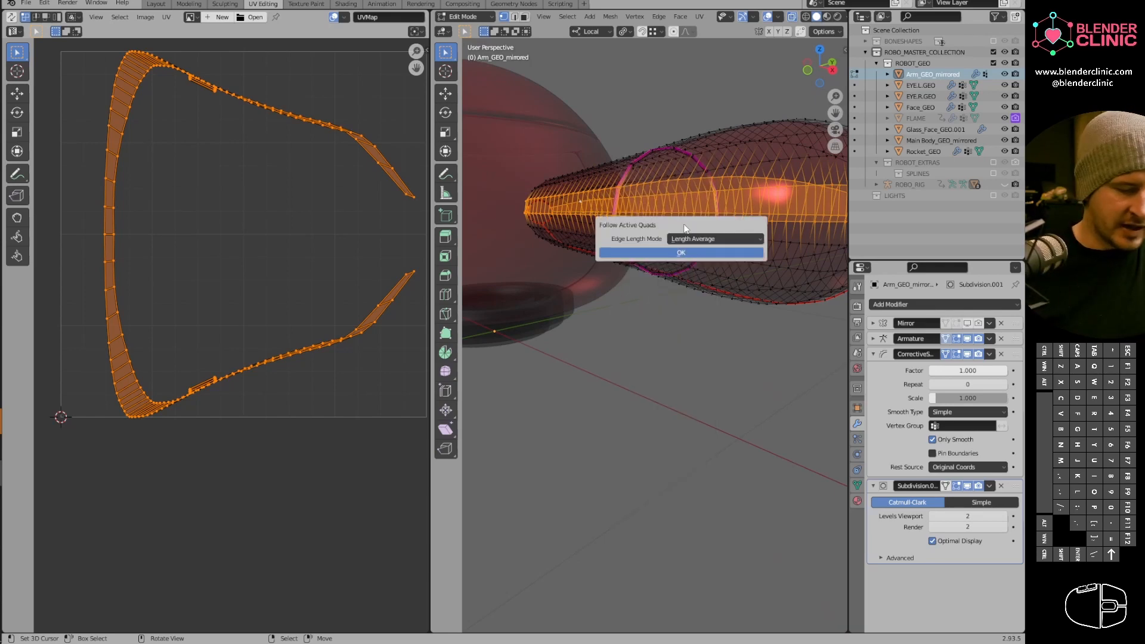
pyautogui.click(696, 255)
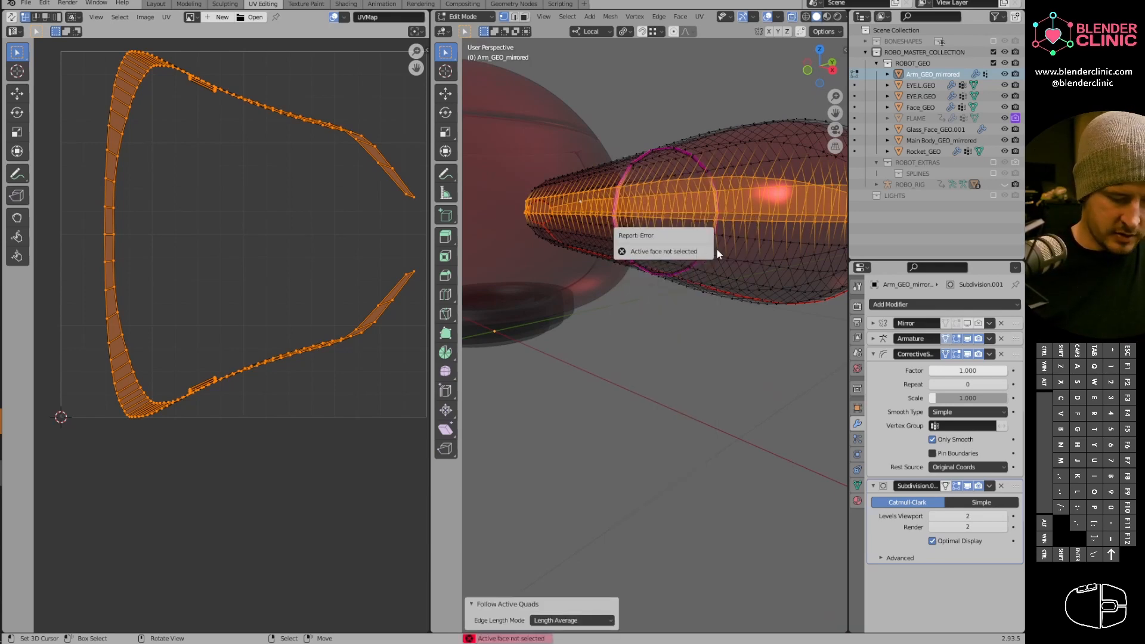
# In face selection mode, select a face ring near the arm's shoulder end and unwrap it using Follow Active Quads with Length Average.
pyautogui.moveTo(692, 247); pyautogui.dragTo(611, 246, button='middle')
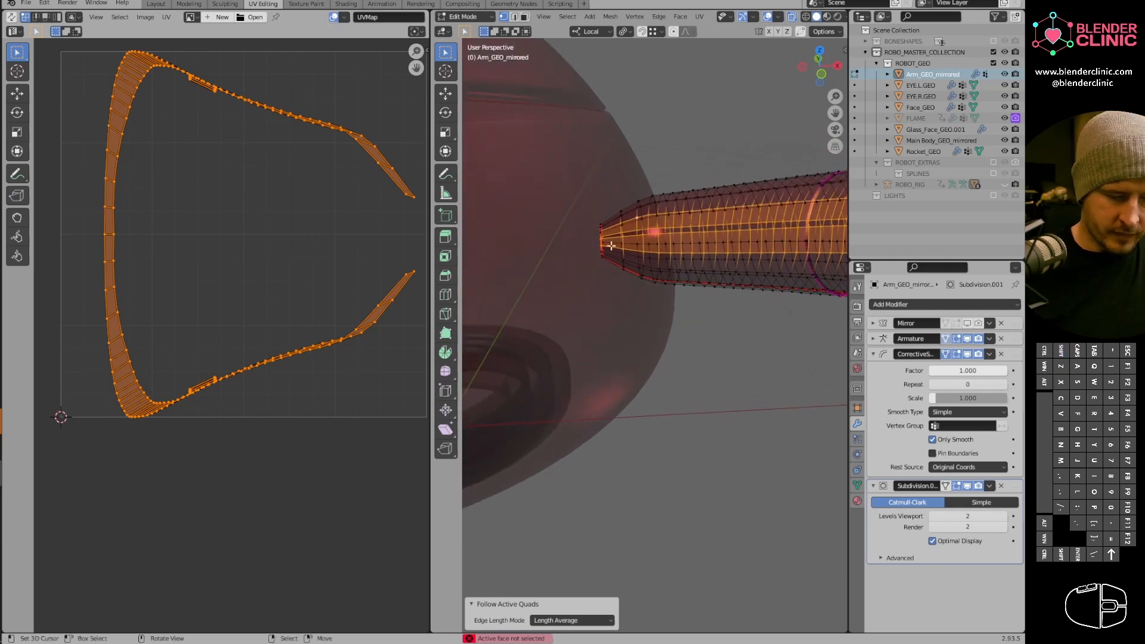
pyautogui.click(616, 239)
pyautogui.click(525, 18)
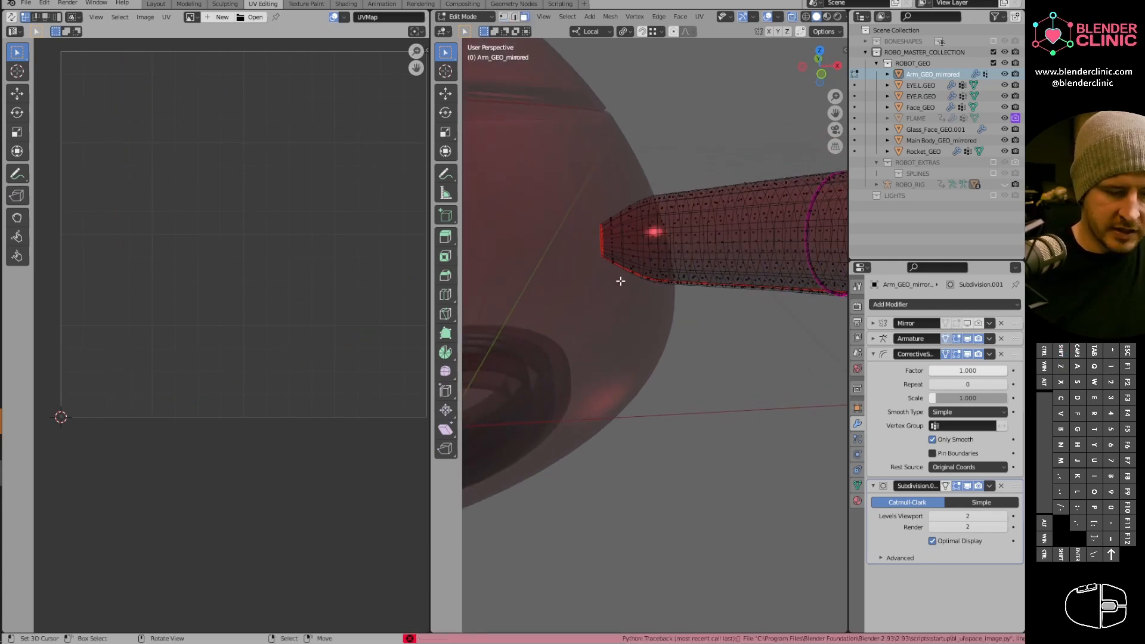
pyautogui.click(603, 236)
pyautogui.keyDown('alt'); pyautogui.click(624, 244); pyautogui.keyUp('alt')
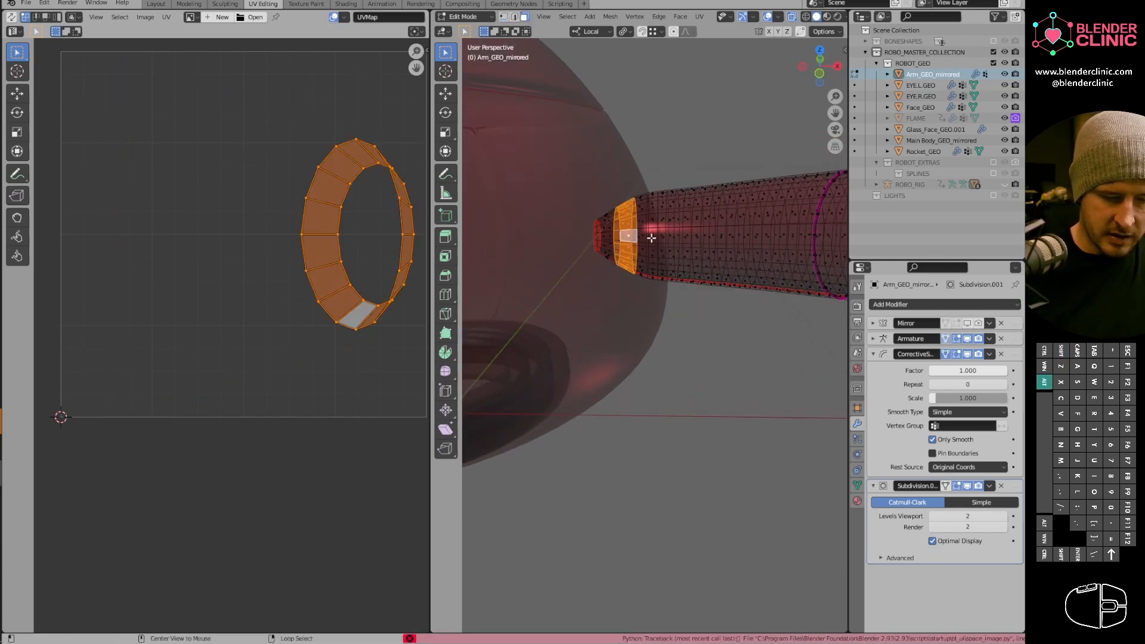
pyautogui.press('u')
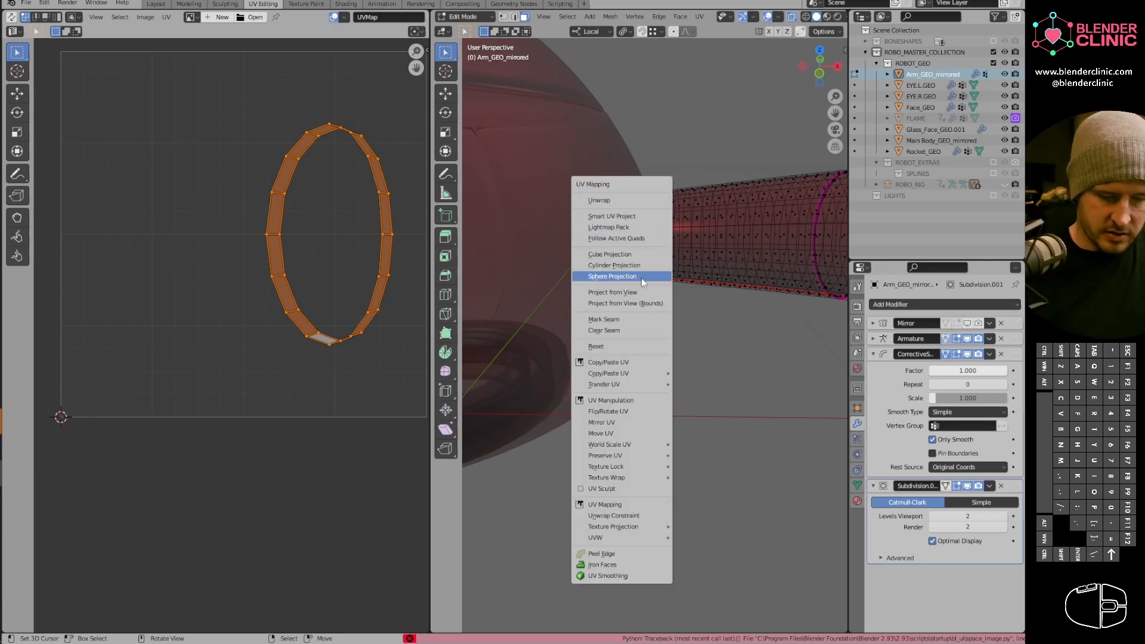
pyautogui.click(642, 239)
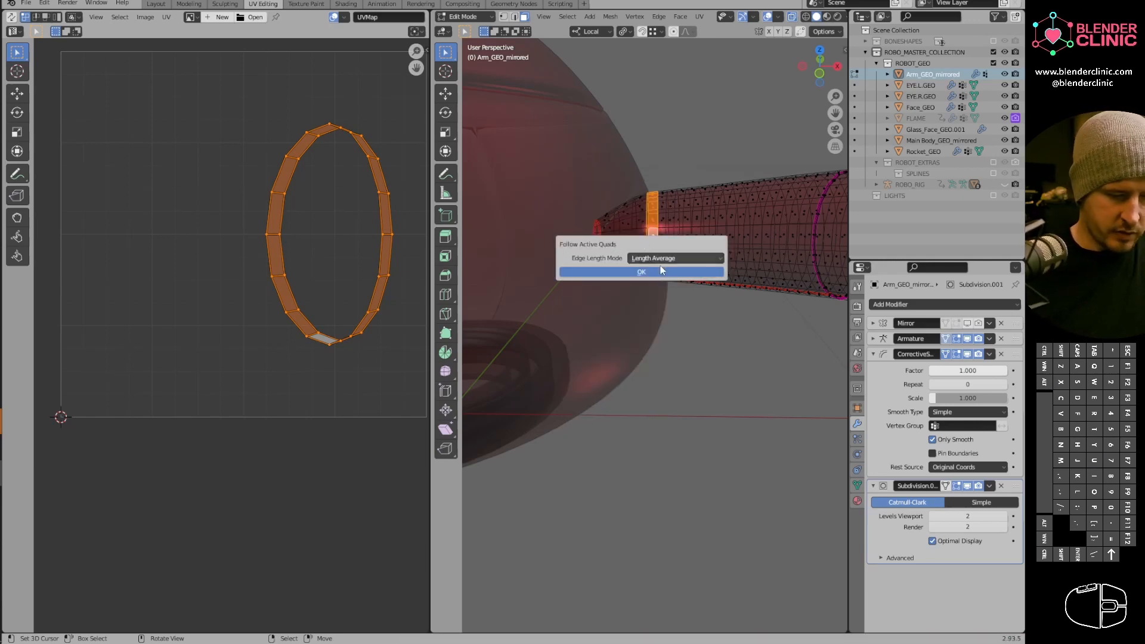
pyautogui.click(642, 271)
# Select the entire arm shell and unwrap it using Follow Active Quads with Length Average, then inspect the full layout.
pyautogui.press('a')
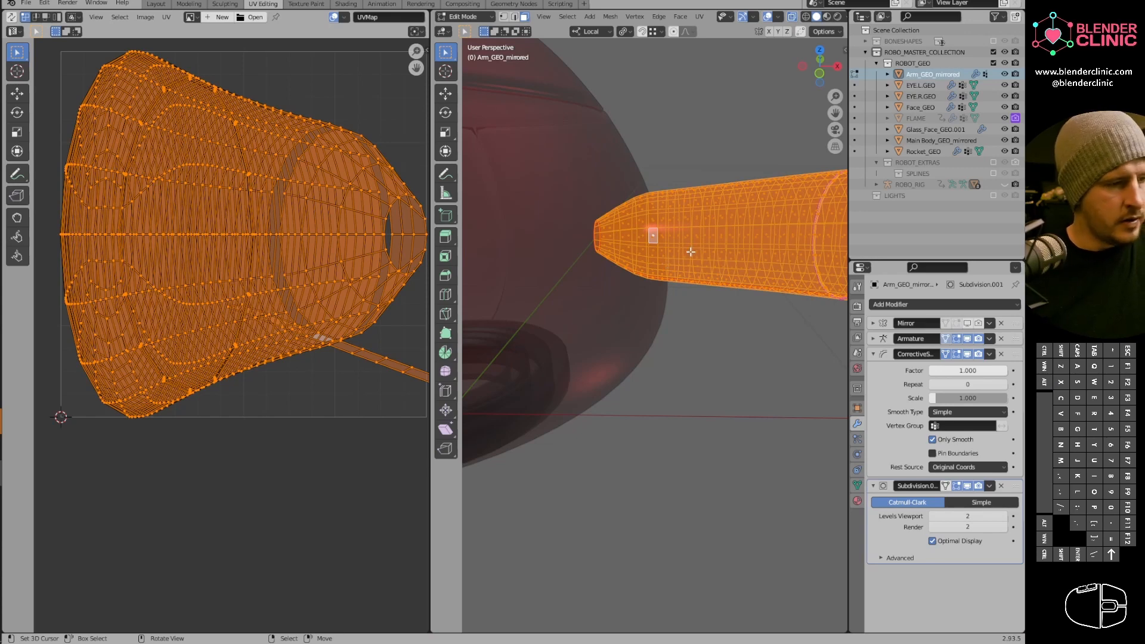
pyautogui.press('u')
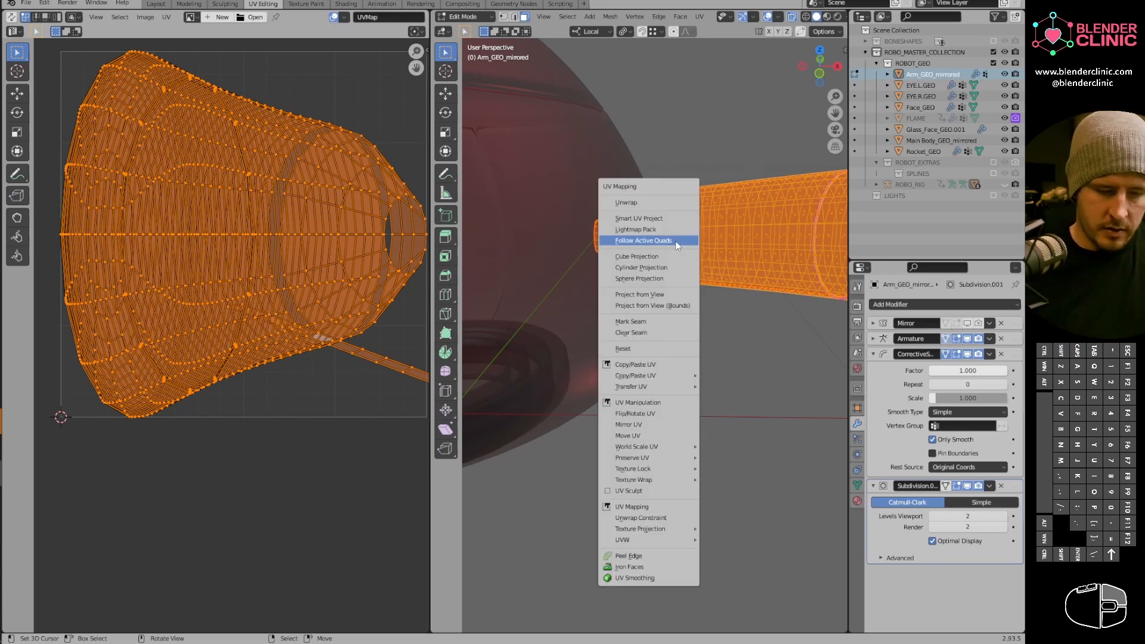
pyautogui.click(678, 241)
pyautogui.click(680, 274)
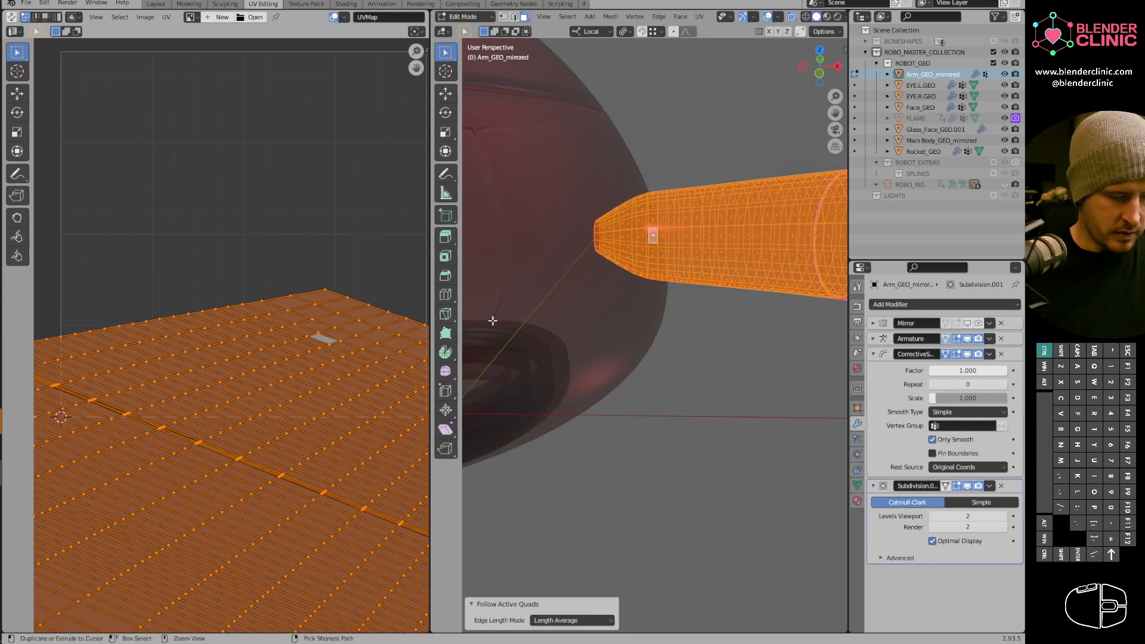
pyautogui.scroll(-5, 313, 484)
pyautogui.moveTo(373, 415); pyautogui.dragTo(350, 483, button='middle')
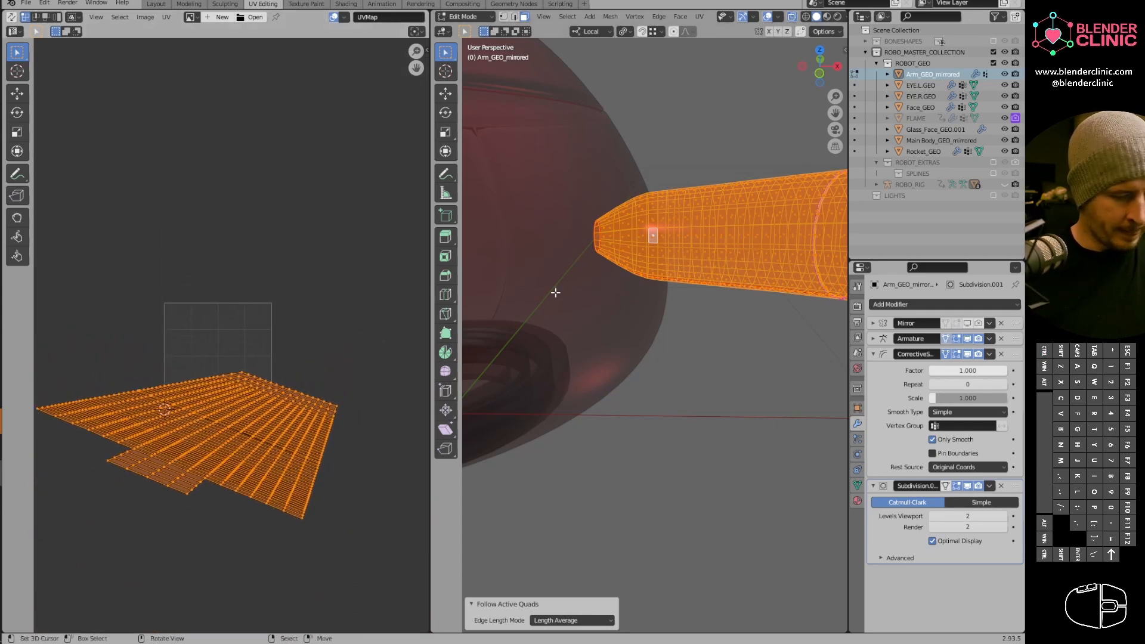
# Make a face at the arm's shoulder tip active and try Follow Active Quads with the Length and Even edge length modes.
pyautogui.click(603, 238)
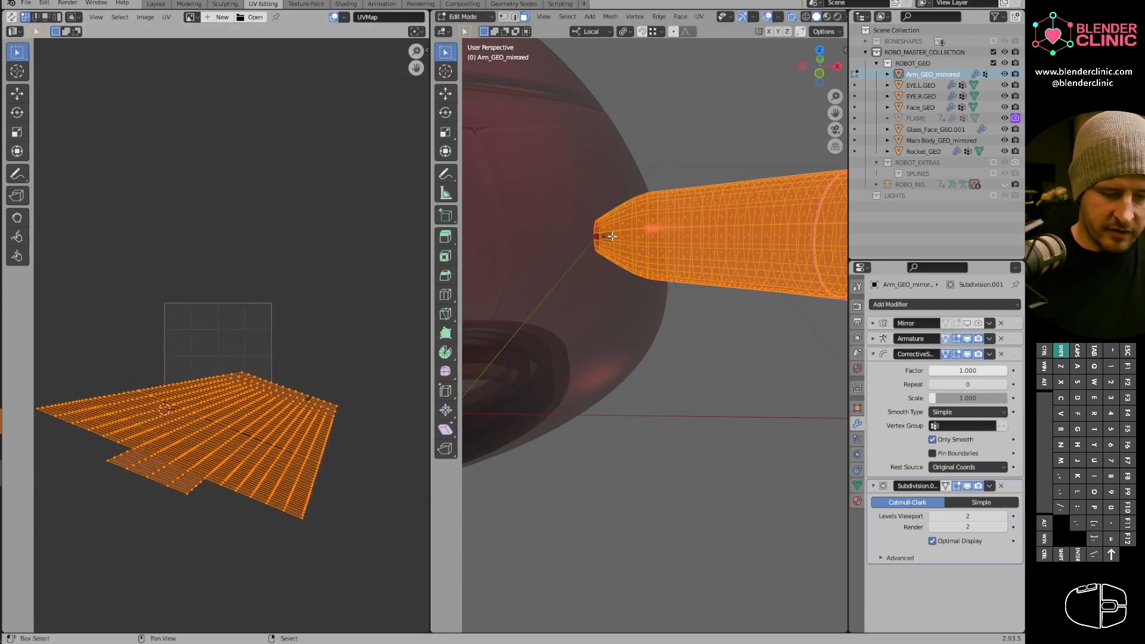
pyautogui.press('u')
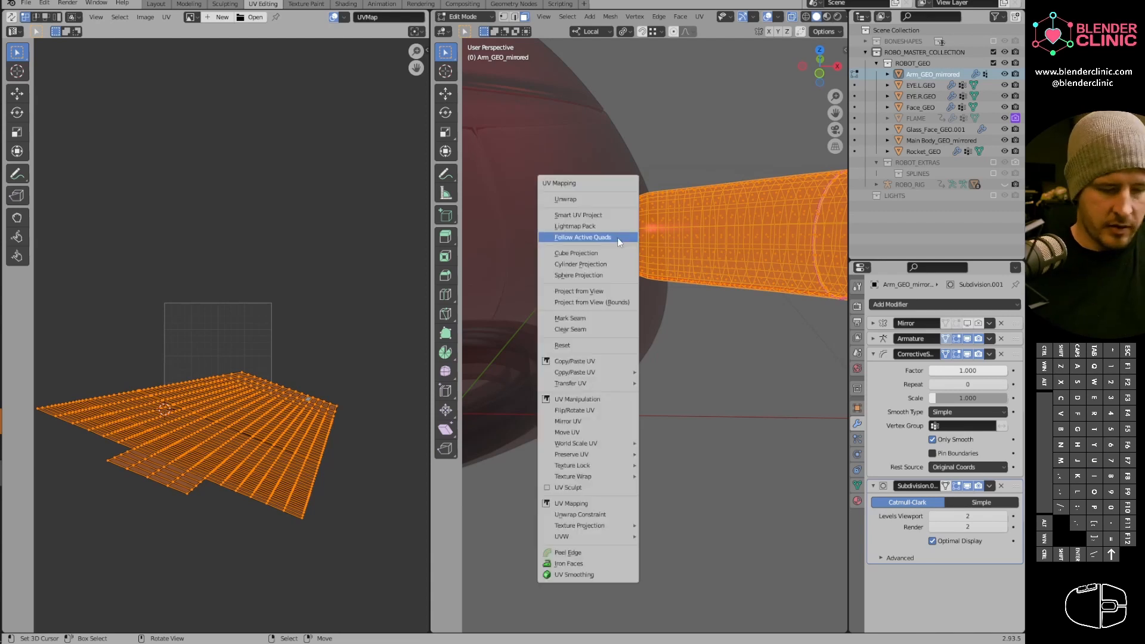
pyautogui.click(617, 238)
pyautogui.click(636, 272)
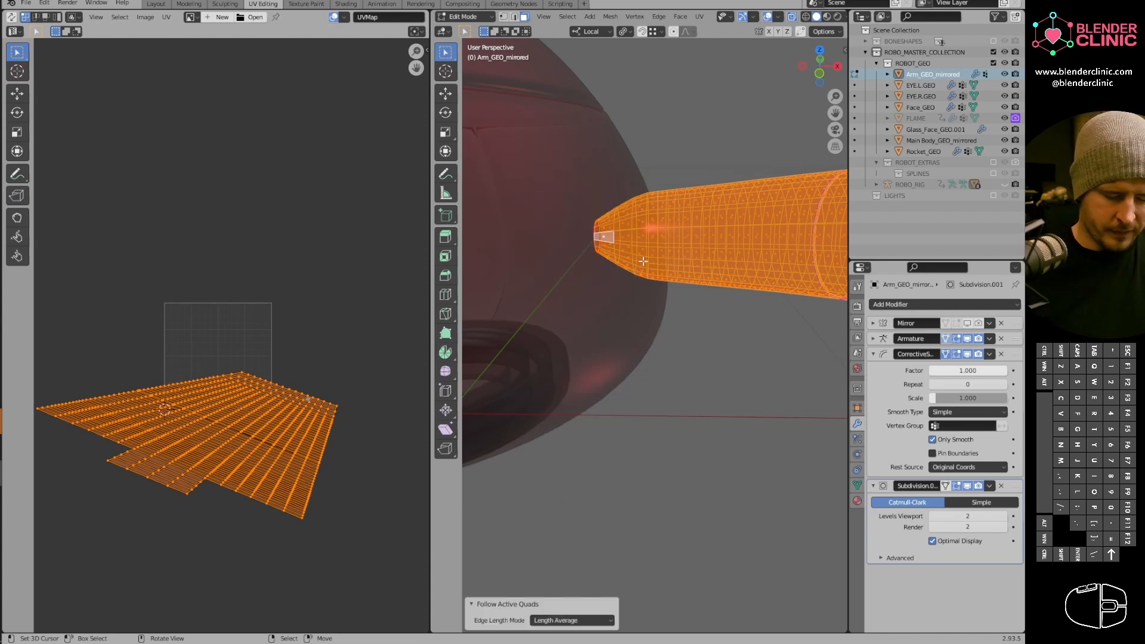
pyautogui.click(573, 620)
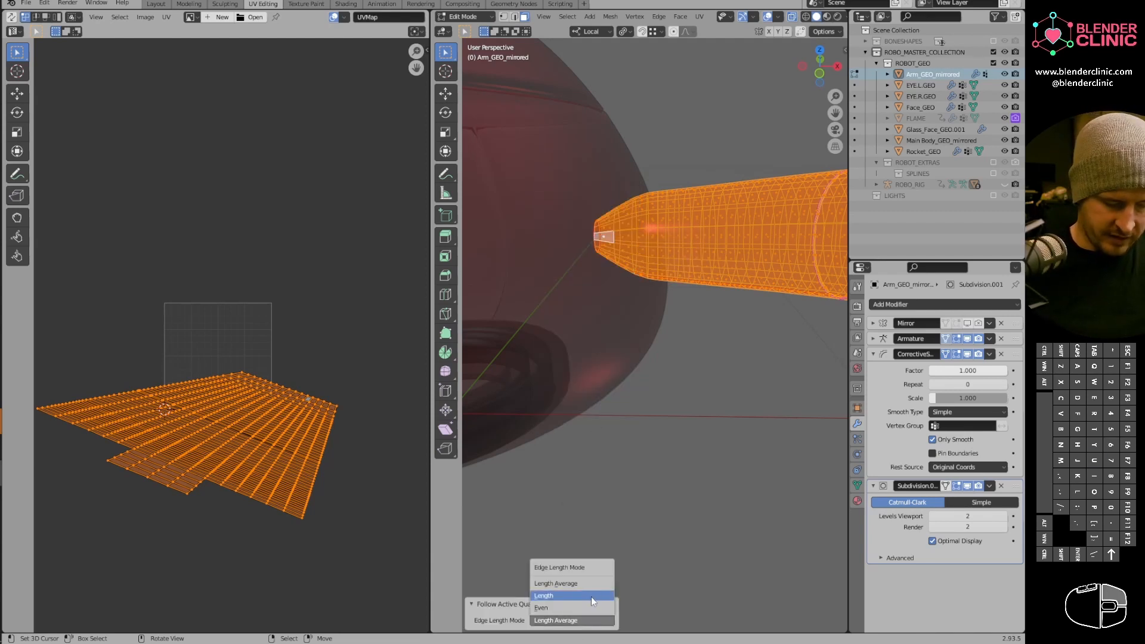
pyautogui.click(592, 596)
pyautogui.click(591, 620)
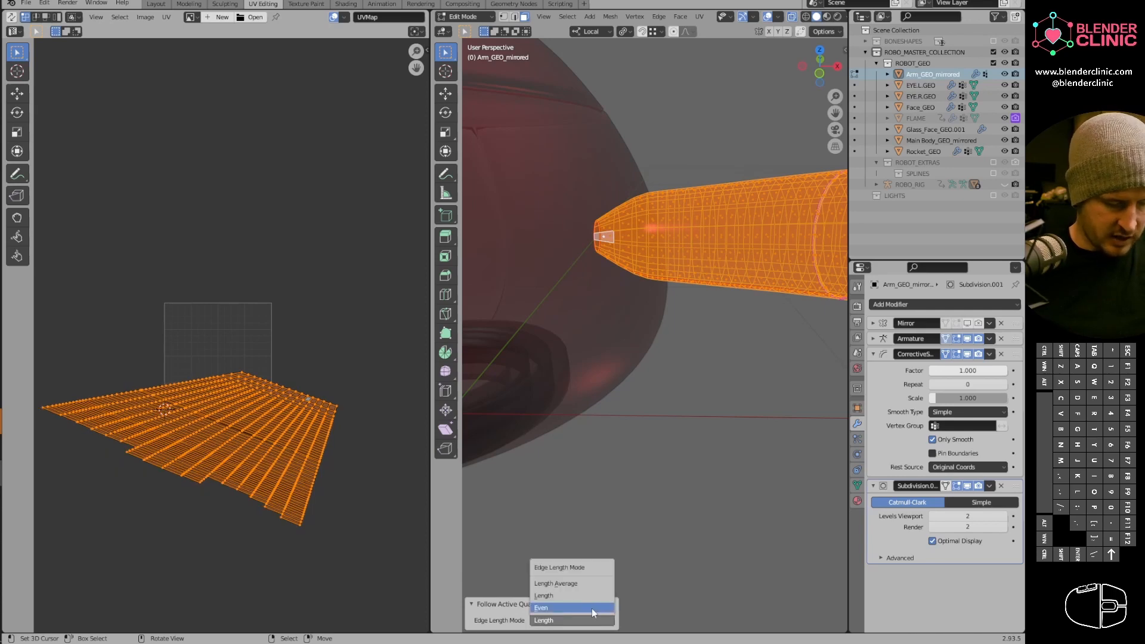
pyautogui.click(592, 608)
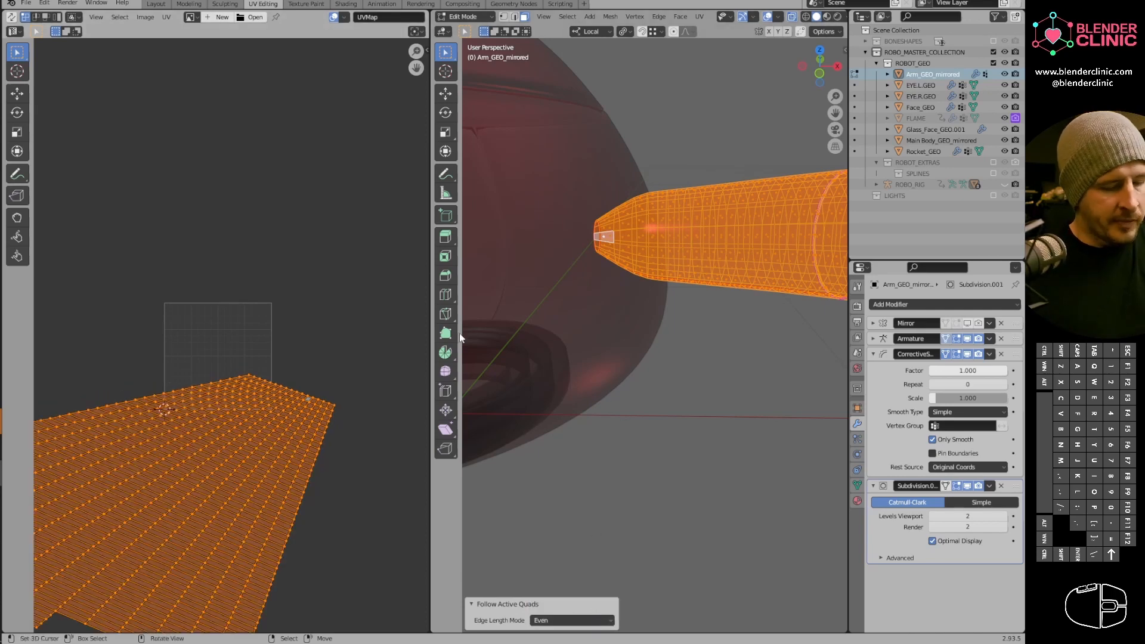
# Try Follow Active Quads again on the whole arm from the front orthographic view with Even edge length.
pyautogui.keyDown('alt'); pyautogui.moveTo(790, 290); pyautogui.dragTo(673, 277, button='middle'); pyautogui.keyUp('alt')
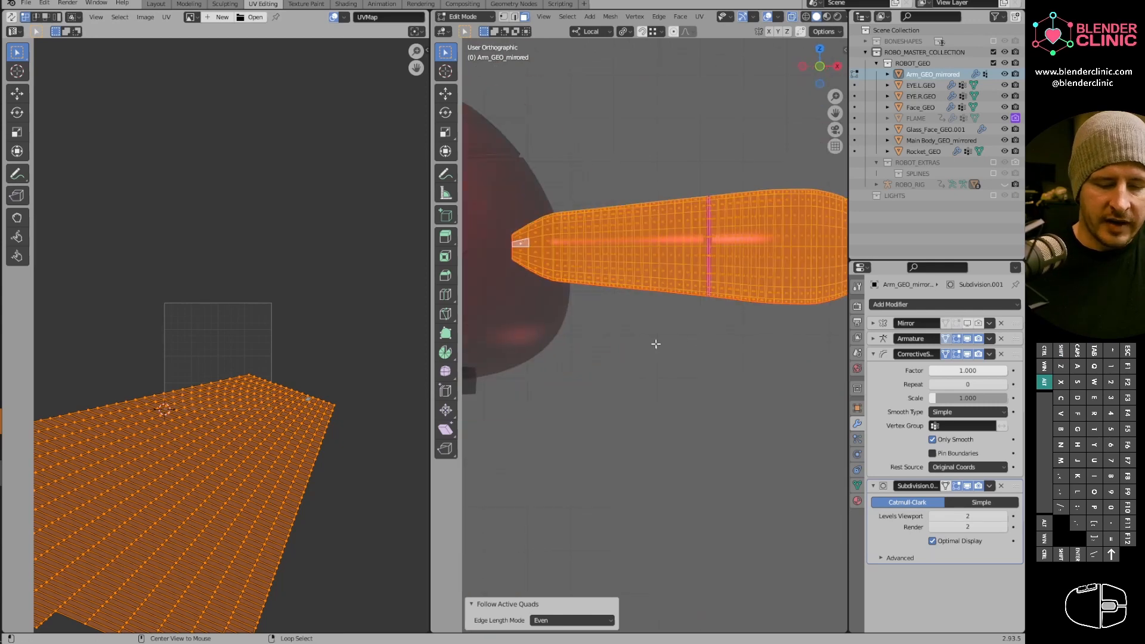
pyautogui.press('u')
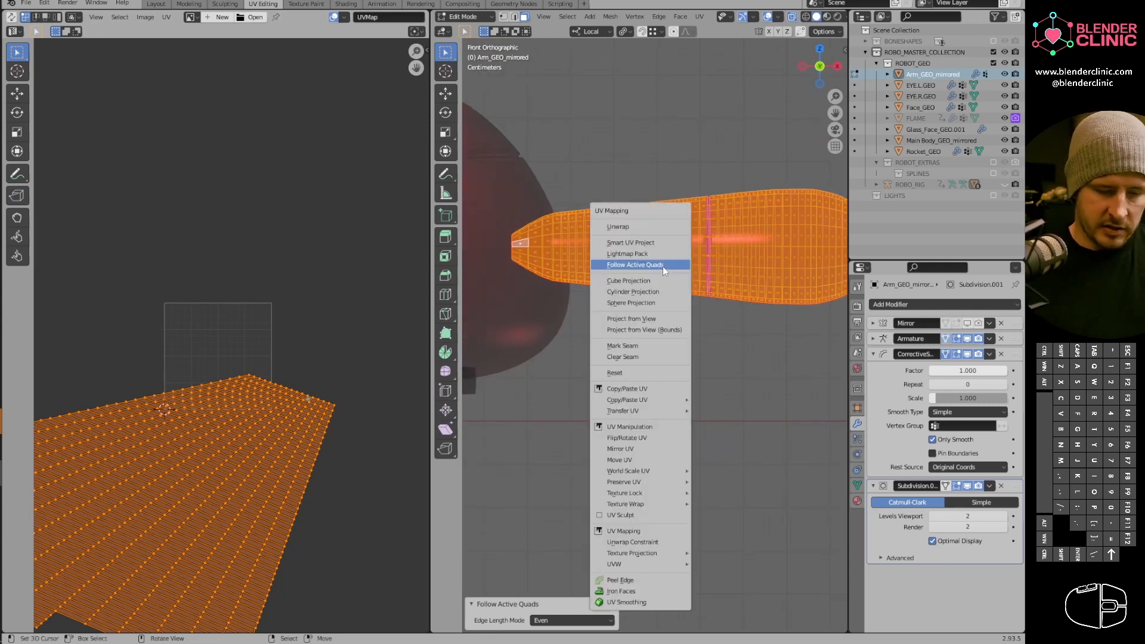
pyautogui.click(664, 266)
pyautogui.click(668, 296)
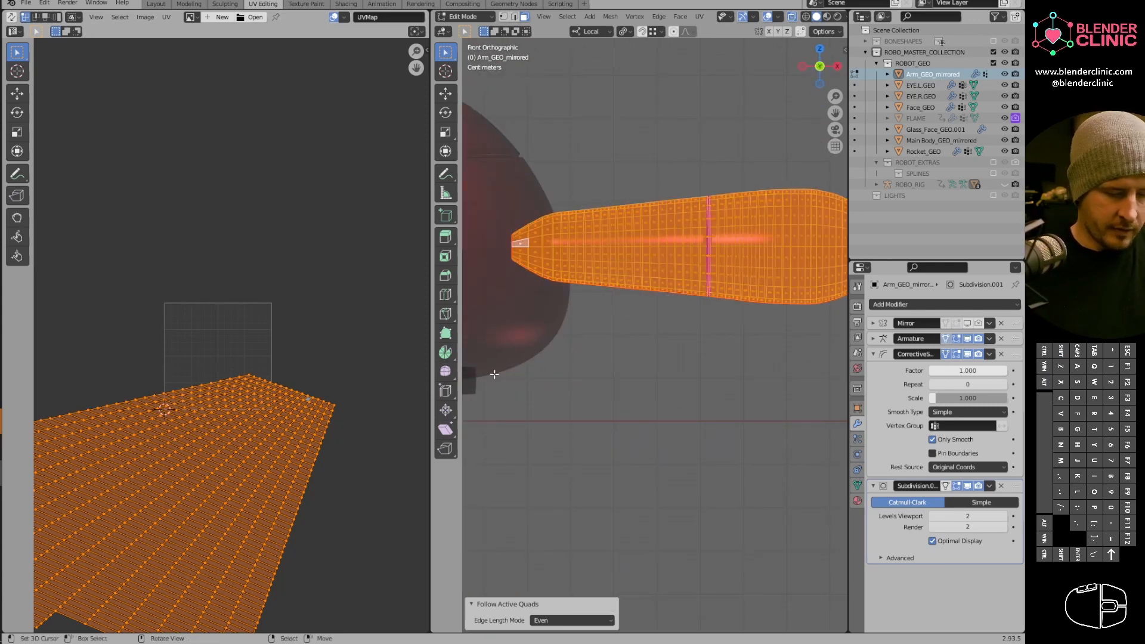
pyautogui.moveTo(327, 412); pyautogui.dragTo(412, 328, button='middle')
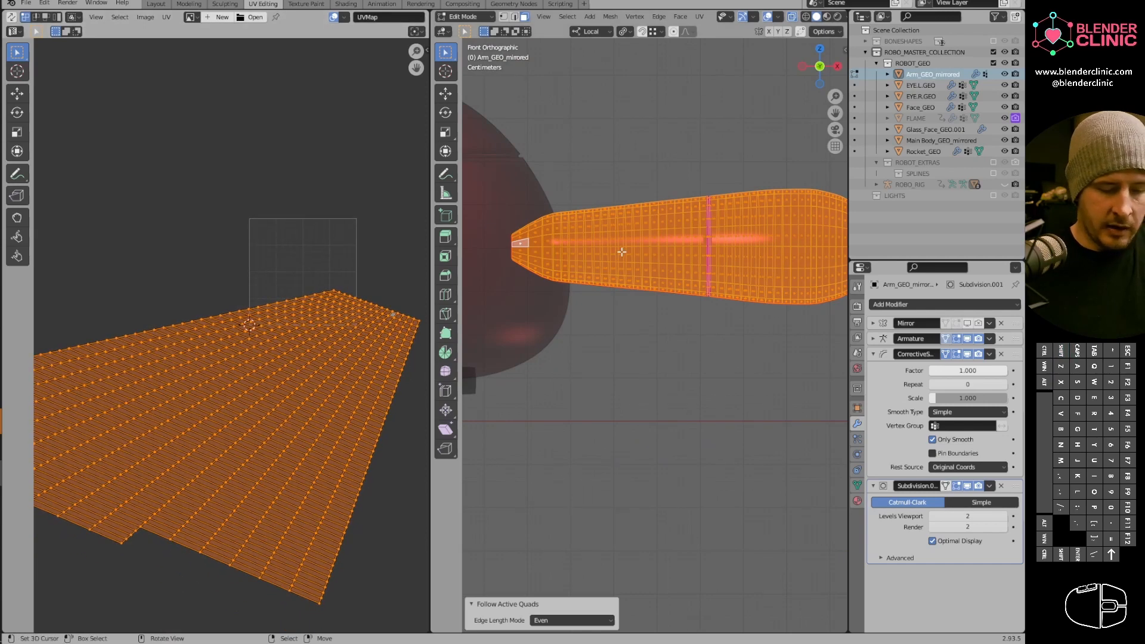
# Unwrap the entire arm shell with the standard Unwrap and pin the UV island's central lengthwise edge loop.
pyautogui.press('u')
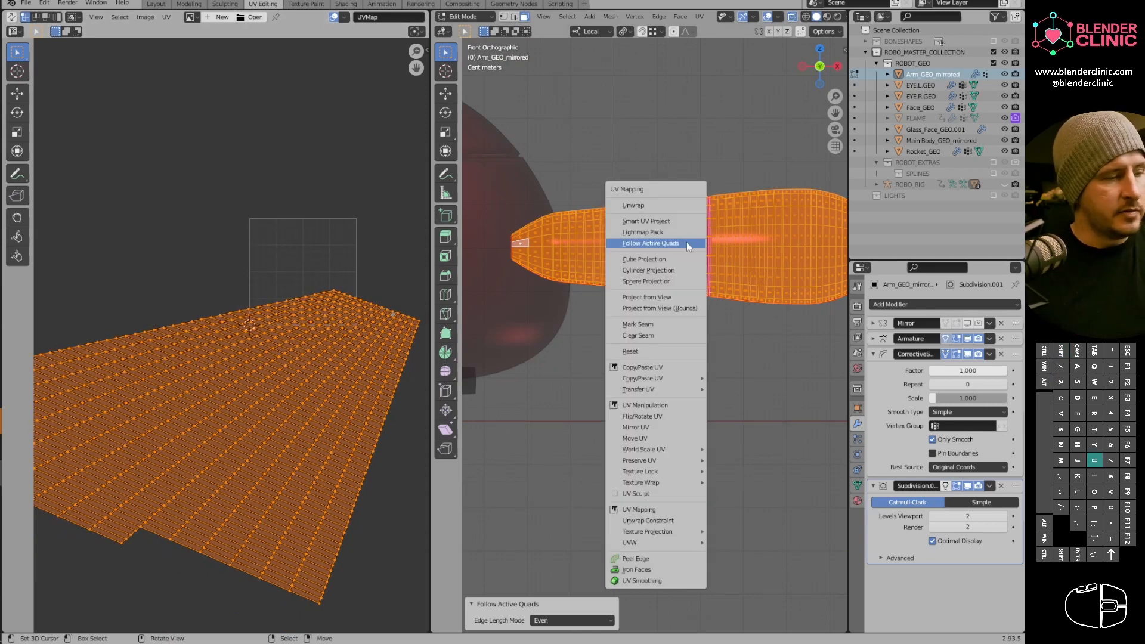
pyautogui.click(658, 207)
pyautogui.keyDown('ctrl'); pyautogui.moveTo(334, 325); pyautogui.dragTo(265, 367, button='middle'); pyautogui.keyUp('ctrl')
pyautogui.keyDown('ctrl'); pyautogui.moveTo(265, 367); pyautogui.dragTo(306, 324, button='middle'); pyautogui.keyUp('ctrl')
pyautogui.keyDown('alt'); pyautogui.click(279, 304); pyautogui.keyUp('alt')
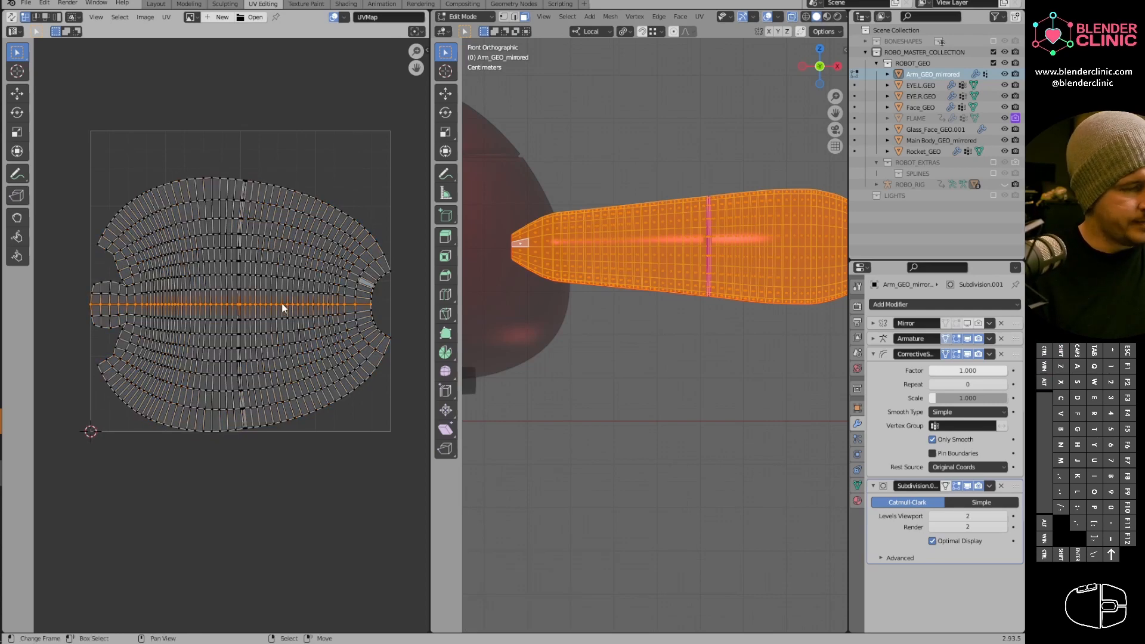
pyautogui.press('p')
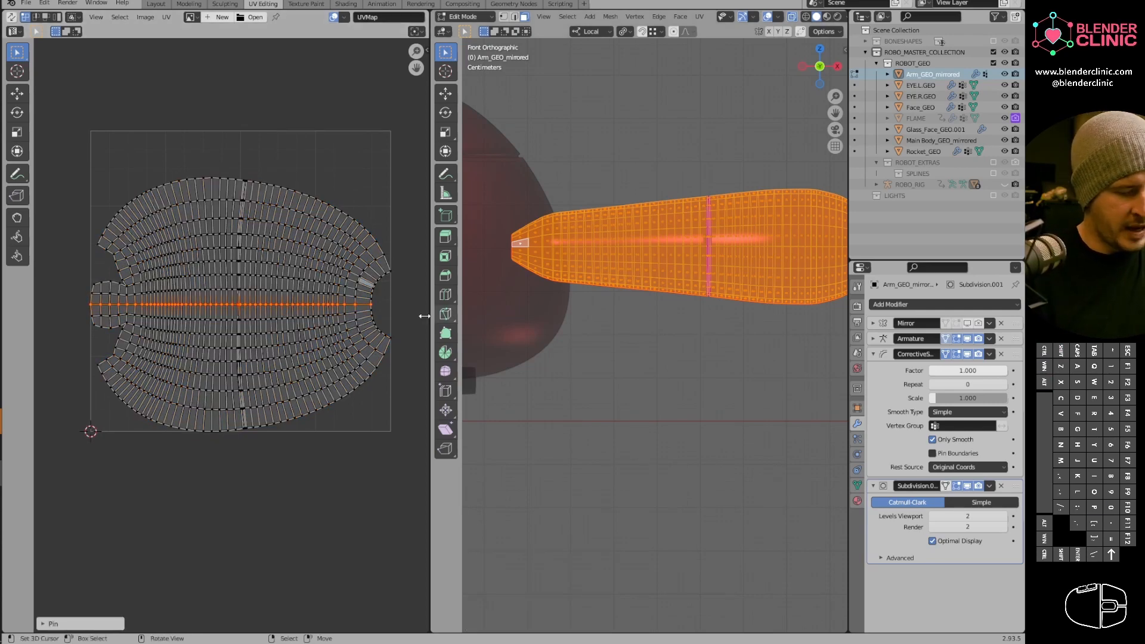
# Select the UV island's upper boundary edge loop and widen the UV editor to show the whole island.
pyautogui.scroll(1, 269, 302)
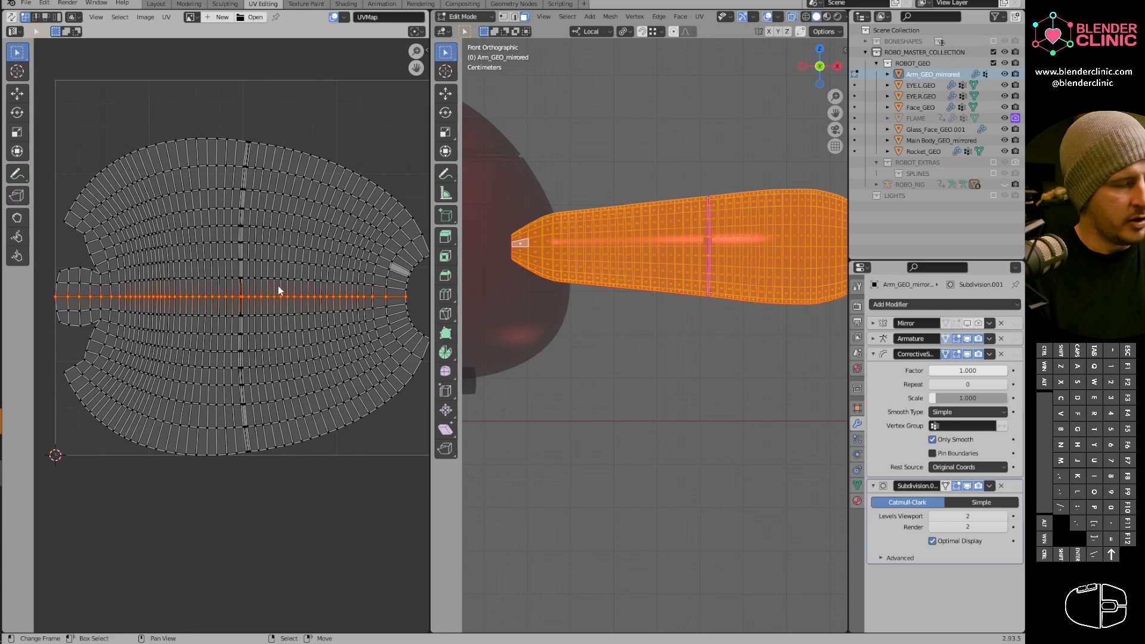
pyautogui.keyDown('shift'); pyautogui.moveTo(291, 325); pyautogui.dragTo(323, 373, button='middle'); pyautogui.keyUp('shift')
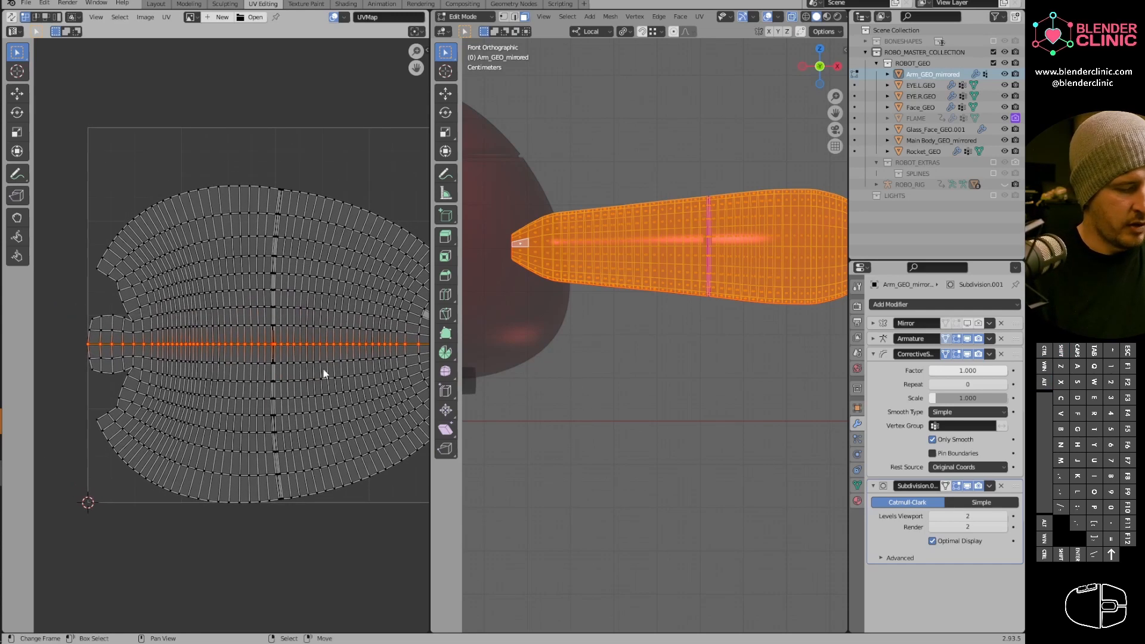
pyautogui.keyDown('alt'); pyautogui.click(319, 197); pyautogui.keyUp('alt')
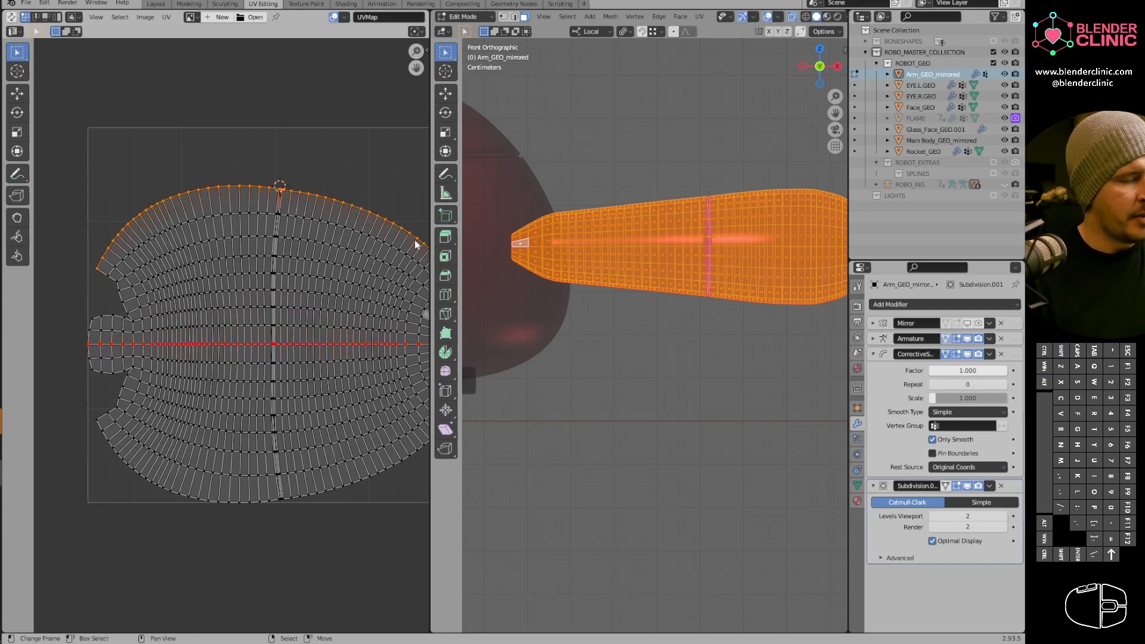
pyautogui.moveTo(430, 160); pyautogui.dragTo(633, 168)
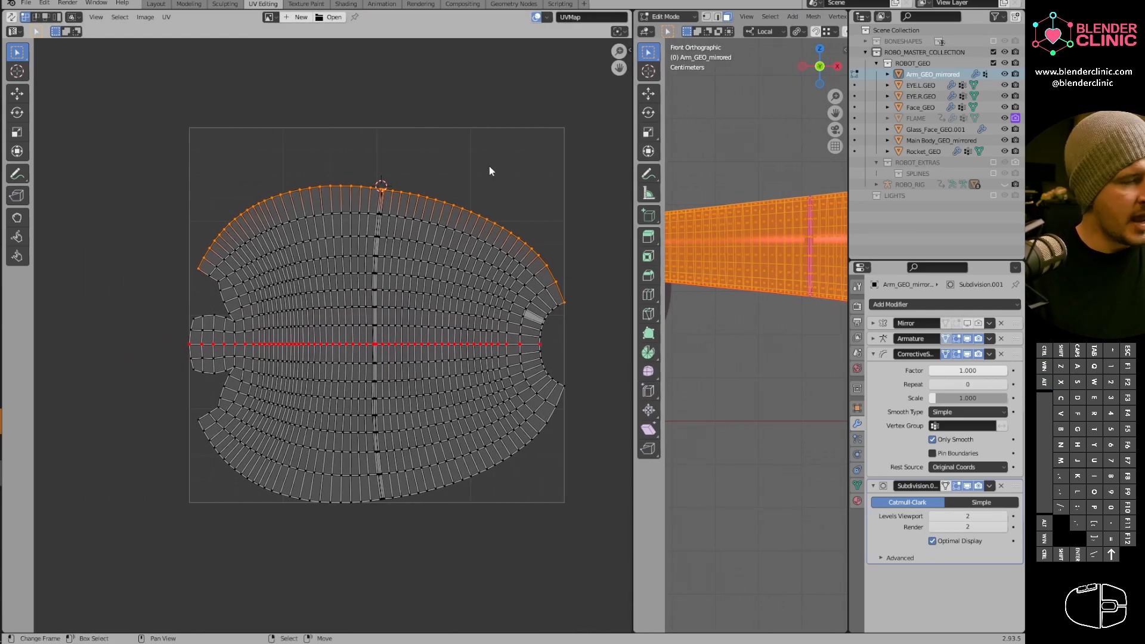
# Try flattening the upper boundary loop by scaling it to 0 along Y, and undo that scaling.
pyautogui.press('s')
pyautogui.press('y')
pyautogui.press('0')
pyautogui.press('Return')
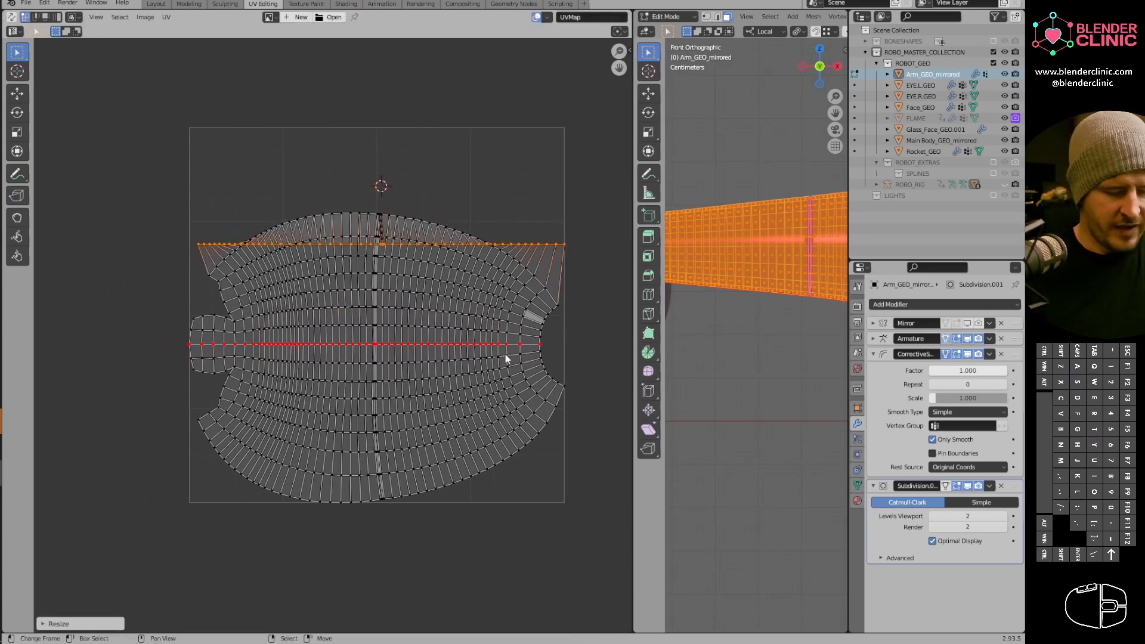
pyautogui.press('n')
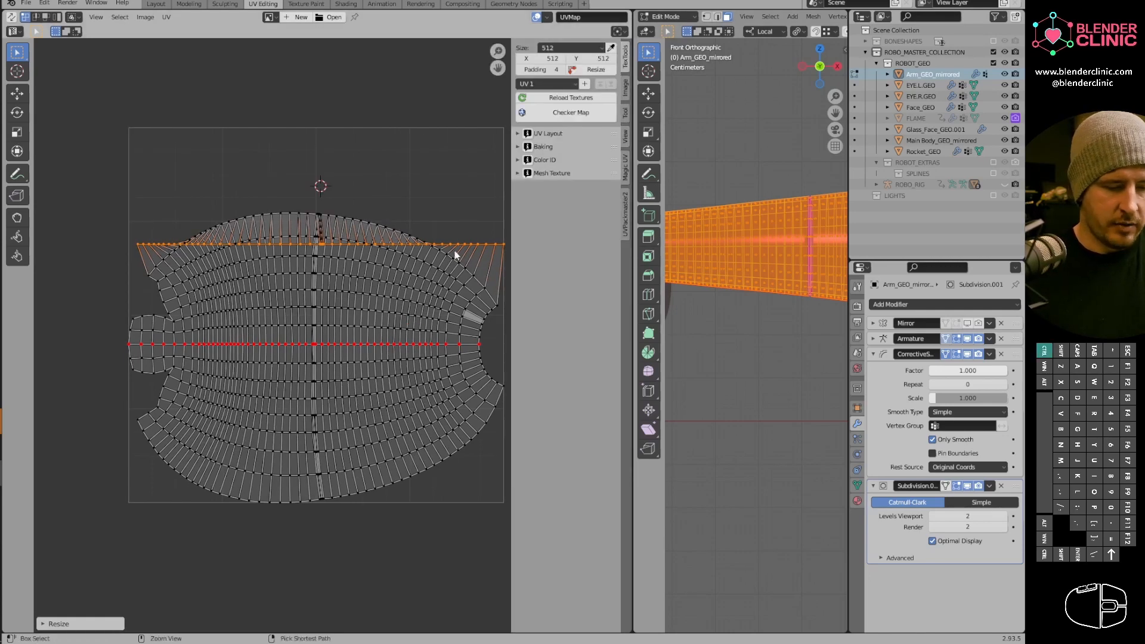
pyautogui.hotkey('ctrl', 'z')
# Using the TexTools UV Layout alignment, straighten the upper boundary loop at its highest point and the lower boundary loop at its lowest.
pyautogui.click(626, 222)
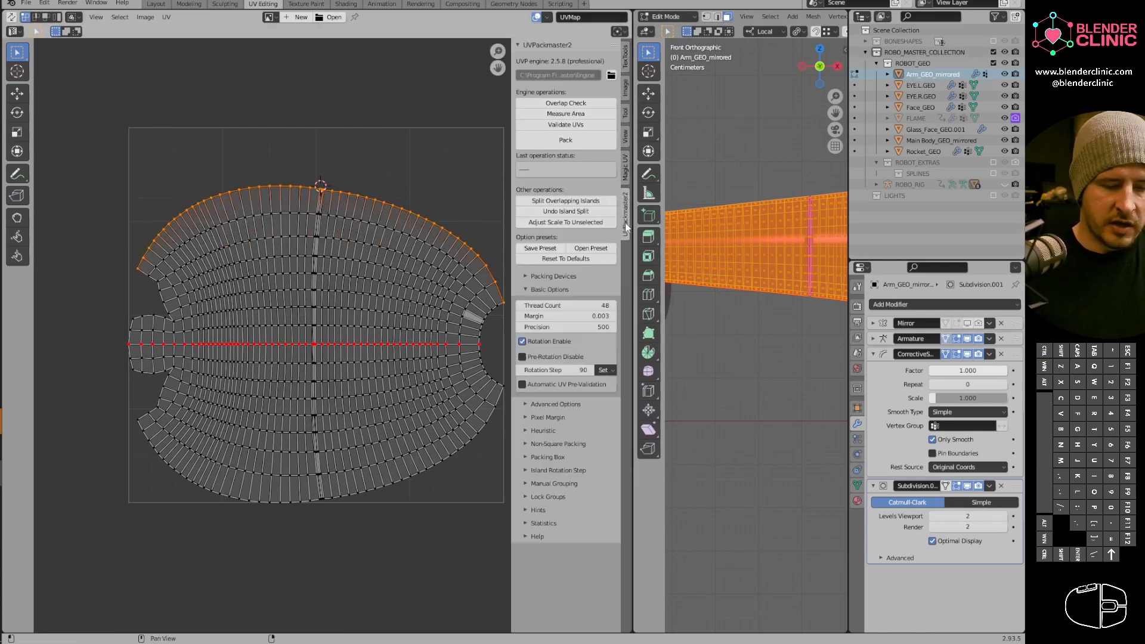
pyautogui.click(625, 57)
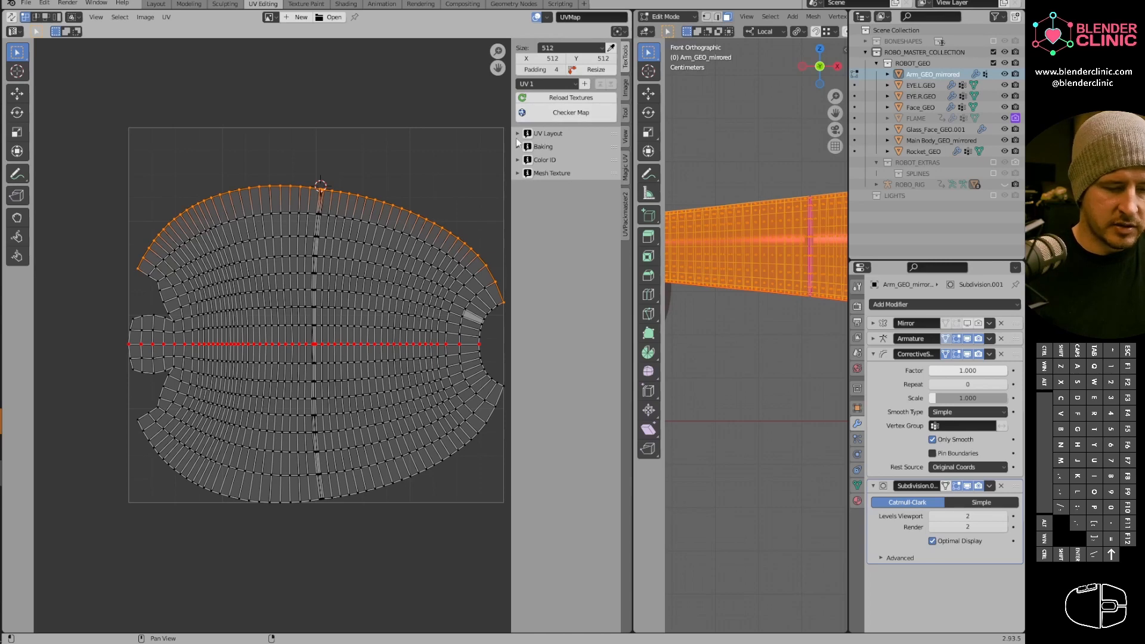
pyautogui.click(542, 146)
pyautogui.click(530, 134)
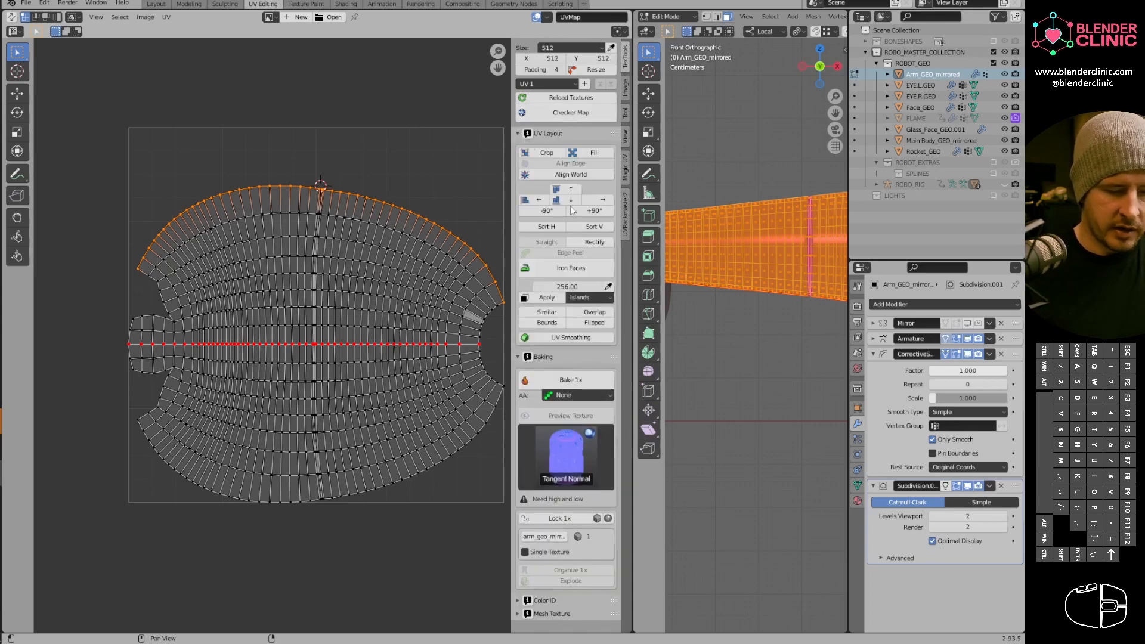
pyautogui.click(571, 188)
pyautogui.keyDown('alt'); pyautogui.click(356, 500); pyautogui.keyUp('alt')
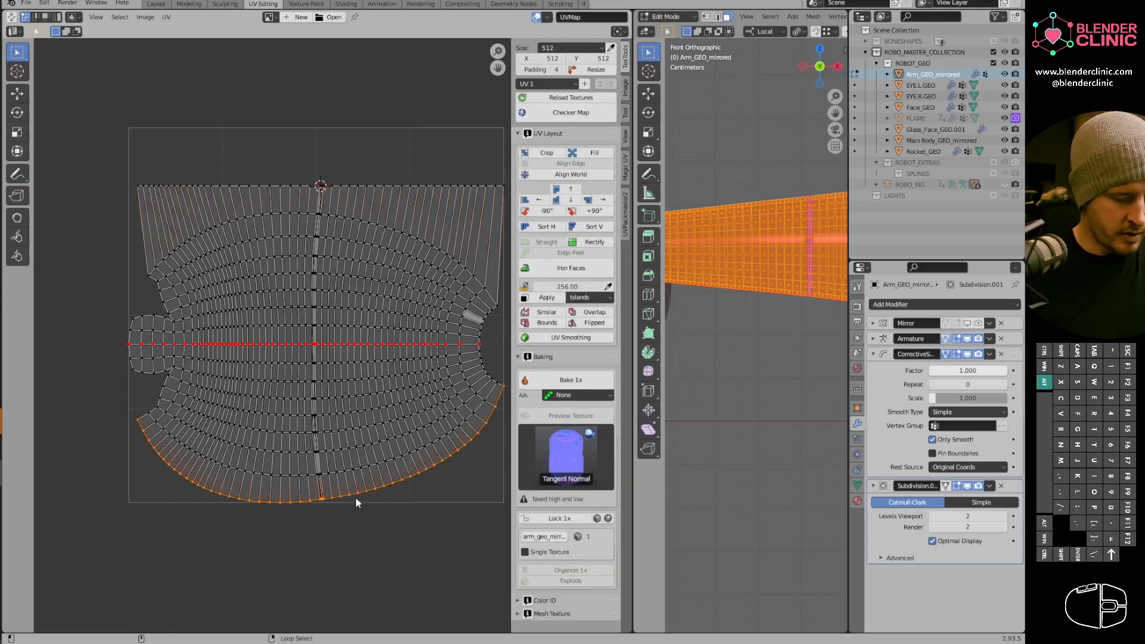
pyautogui.click(570, 200)
# Pin both straightened boundary loops and unwrap the whole UV island again around the pinned edges.
pyautogui.keyDown('alt'); pyautogui.keyDown('shift'); pyautogui.click(420, 186); pyautogui.keyUp('shift'); pyautogui.keyUp('alt')
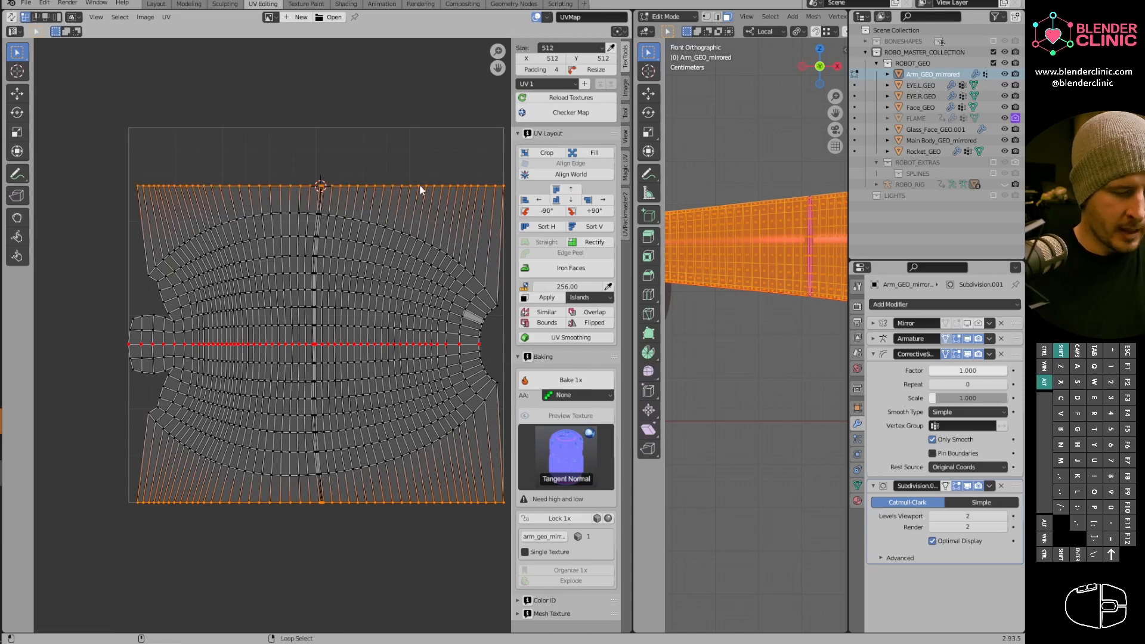
pyautogui.press('p')
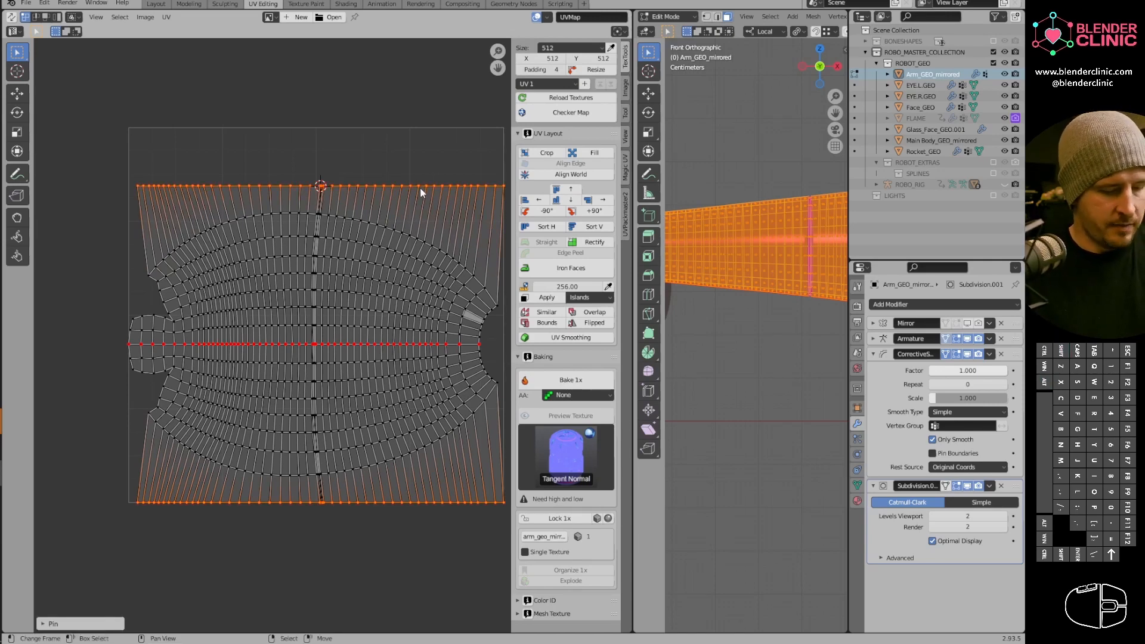
pyautogui.press('a')
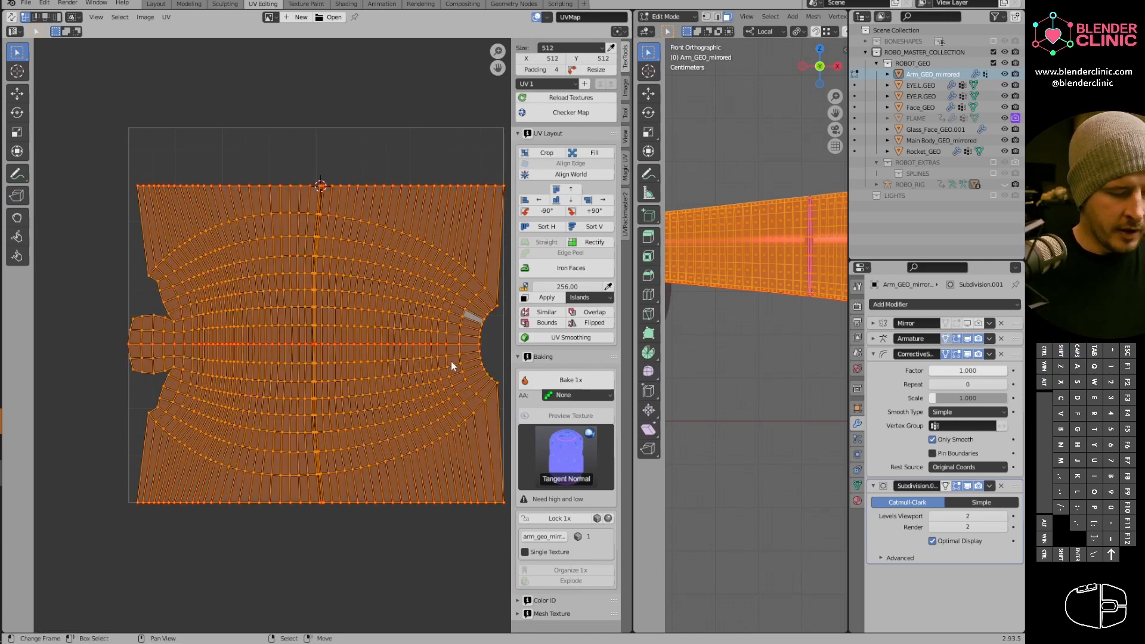
pyautogui.press('u')
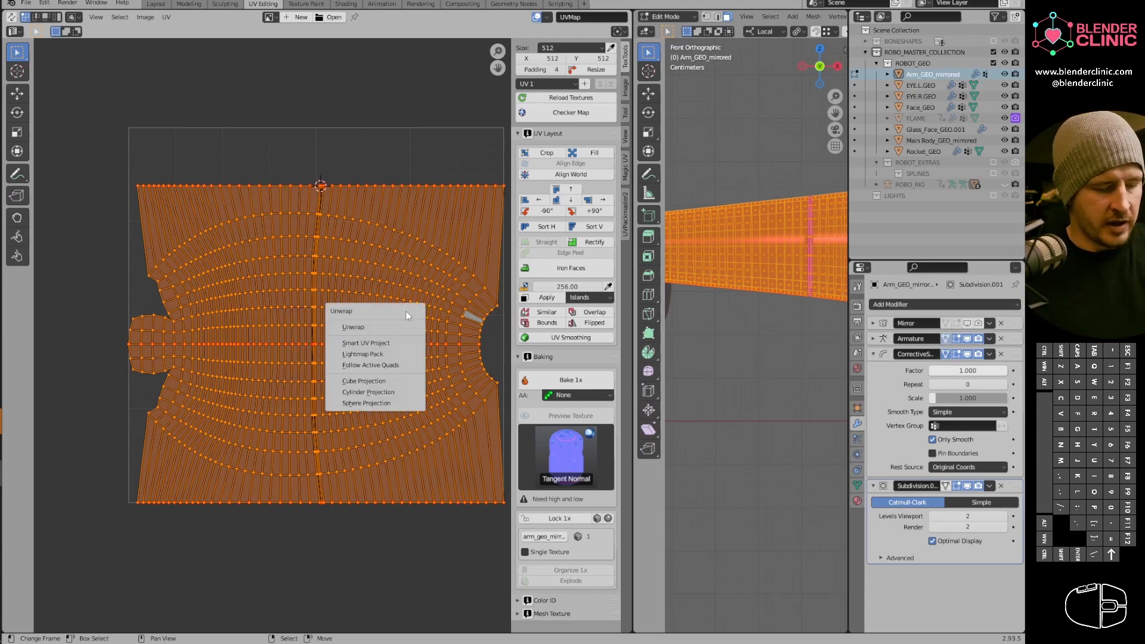
pyautogui.click(402, 327)
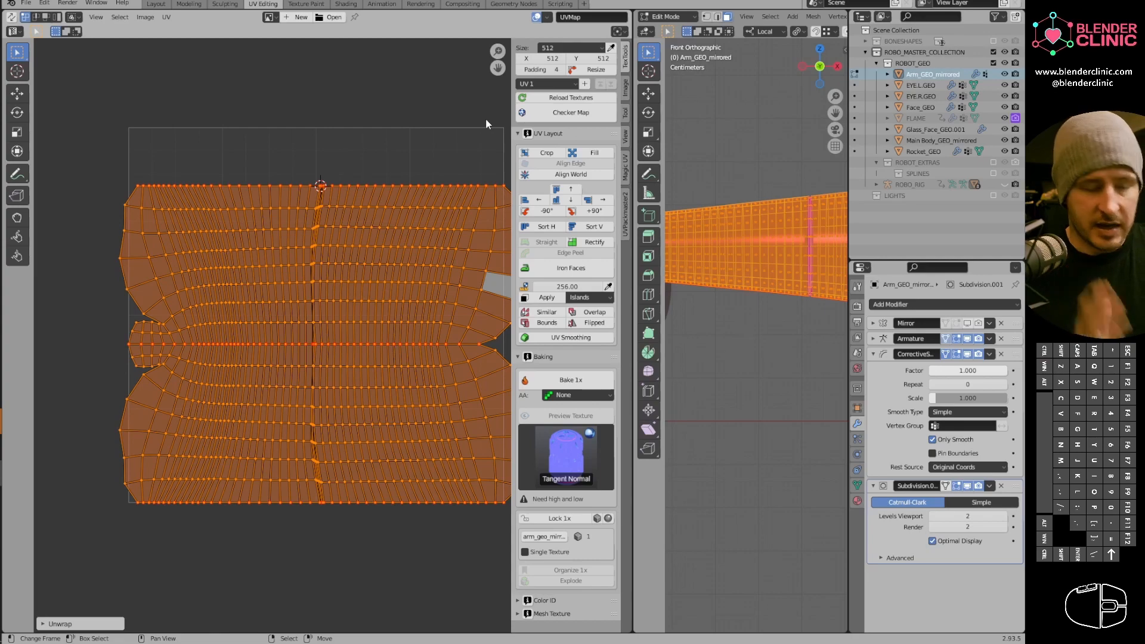
# Try to straighten a crosswise edge loop at the arm's dense middle rings by scaling it to 0 along X.
pyautogui.scroll(2, 271, 335)
pyautogui.keyDown('alt'); pyautogui.click(328, 365); pyautogui.keyUp('alt')
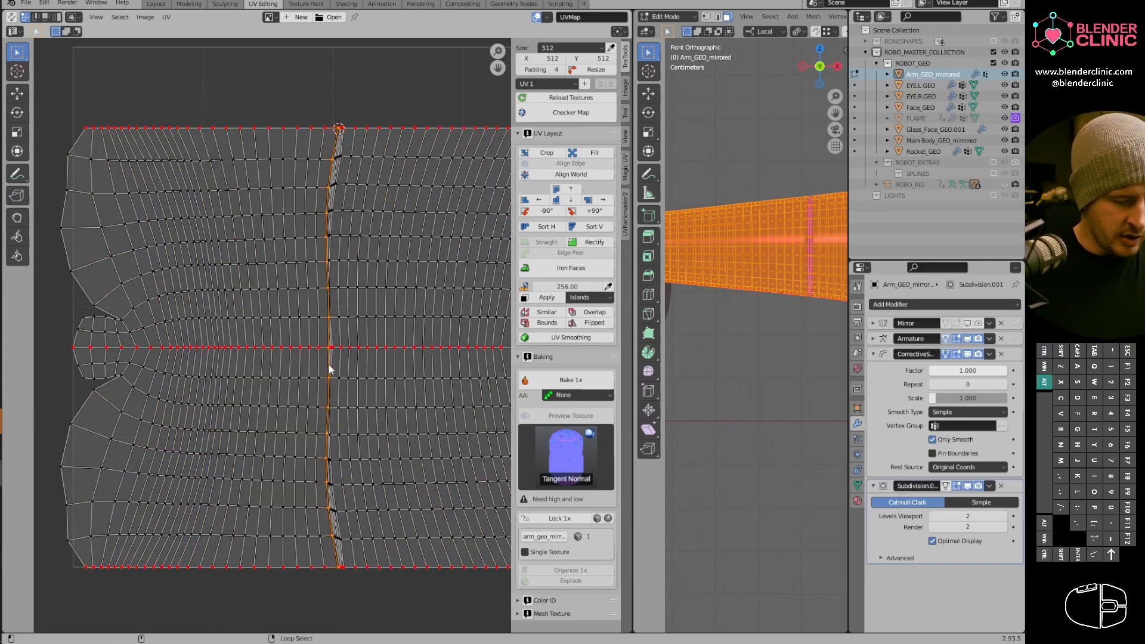
pyautogui.scroll(2, 360, 334)
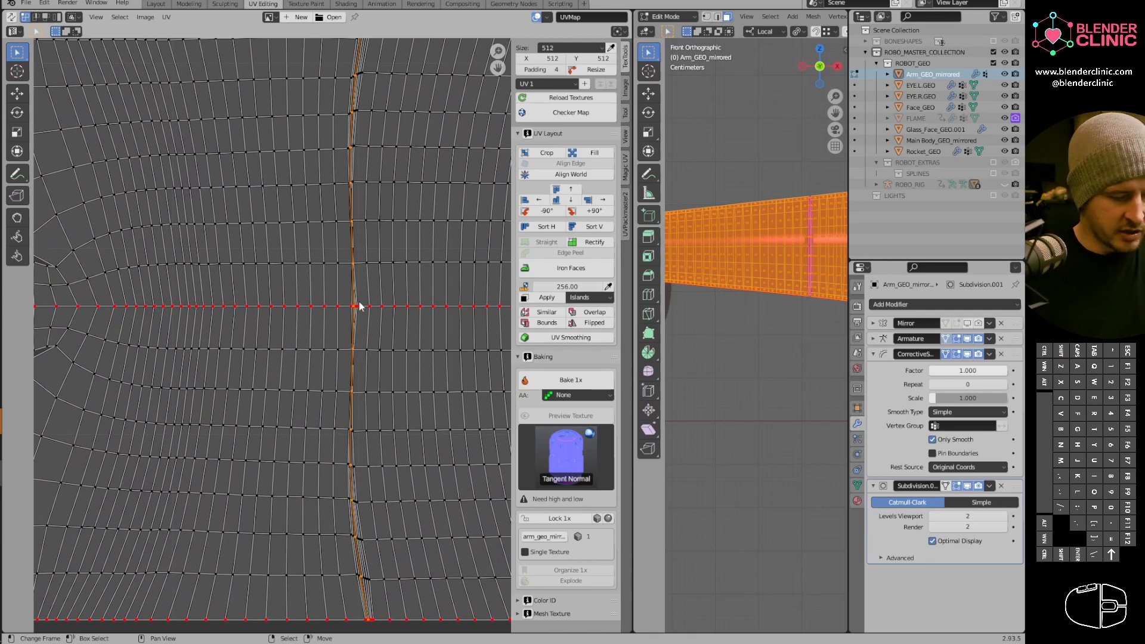
pyautogui.press('s')
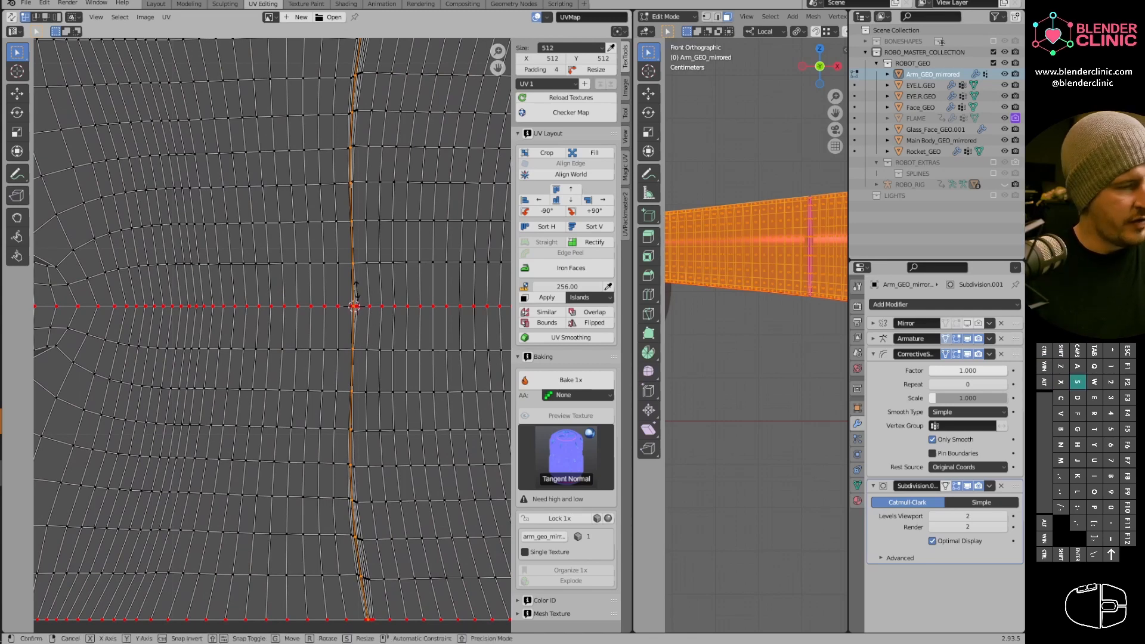
pyautogui.press('x')
pyautogui.press('0')
pyautogui.press('Return')
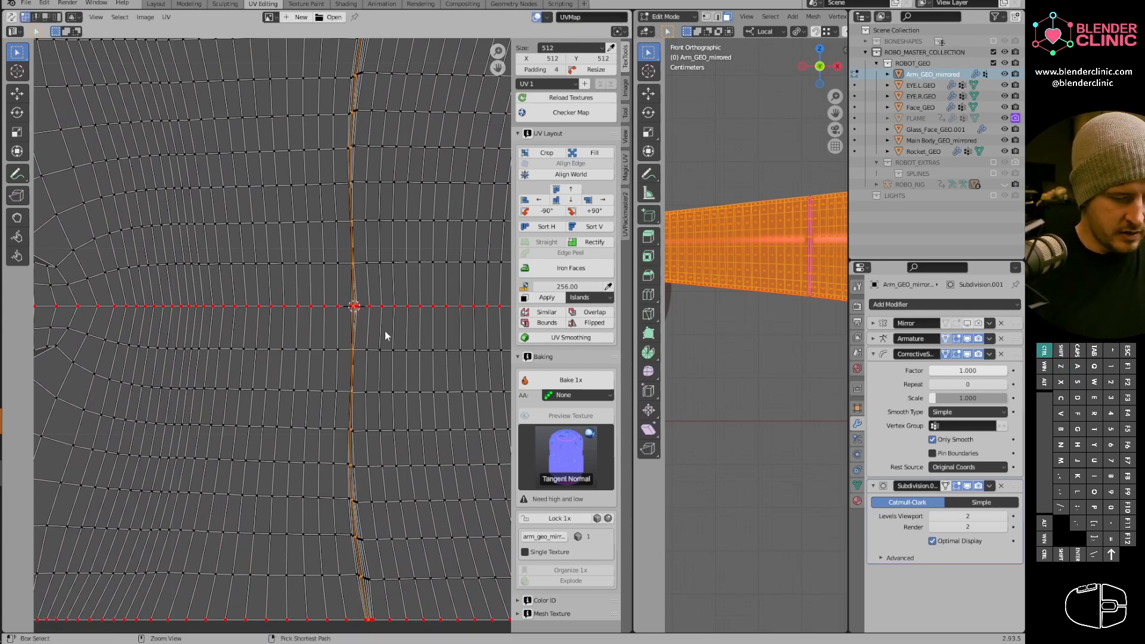
# Straighten the dense crosswise edge loops at the arm's middle rings one by one, aligning each to its leftmost point with TexTools.
pyautogui.keyDown('ctrl'); pyautogui.moveTo(386, 334); pyautogui.dragTo(409, 231, button='middle'); pyautogui.keyUp('ctrl')
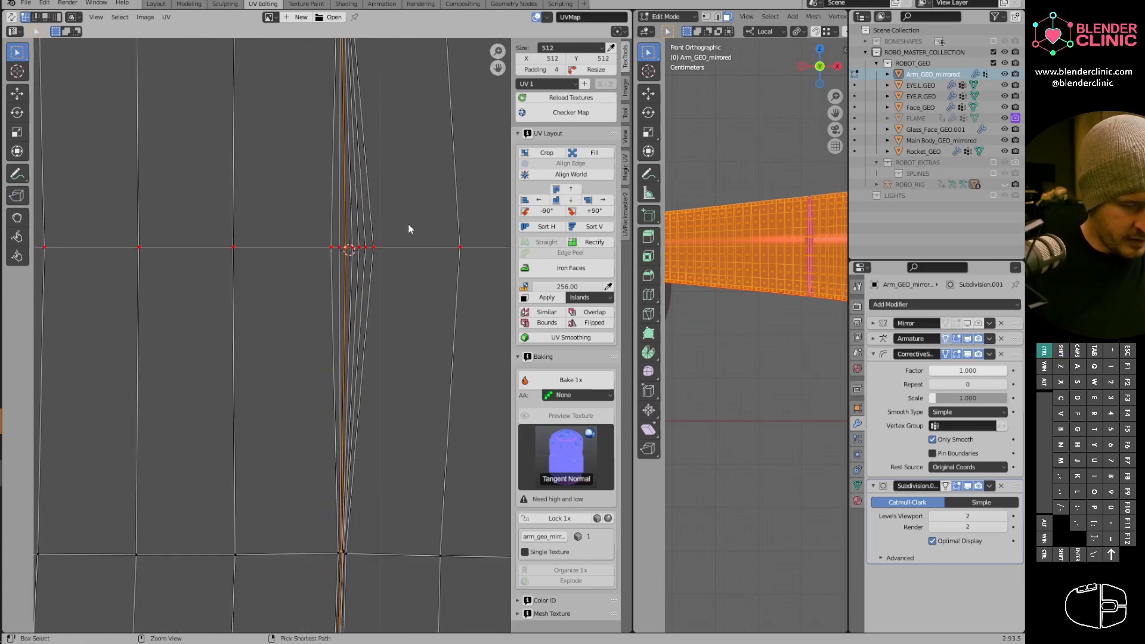
pyautogui.keyDown('alt'); pyautogui.click(328, 282); pyautogui.keyUp('alt')
pyautogui.click(536, 200)
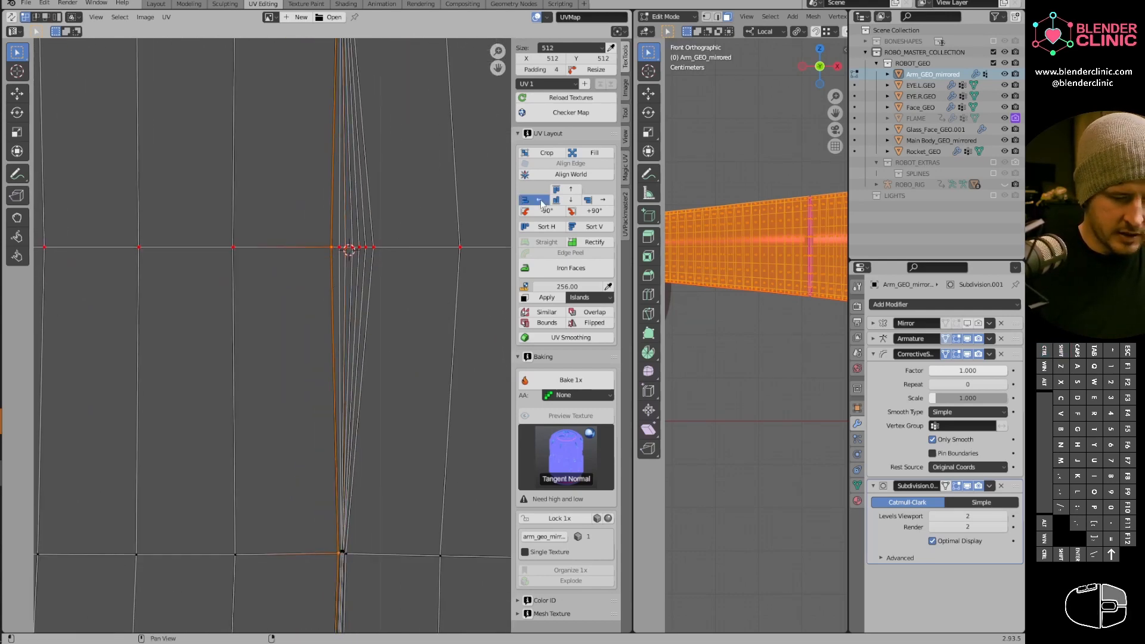
pyautogui.keyDown('alt'); pyautogui.rightClick(335, 266); pyautogui.keyUp('alt')
pyautogui.click(541, 200)
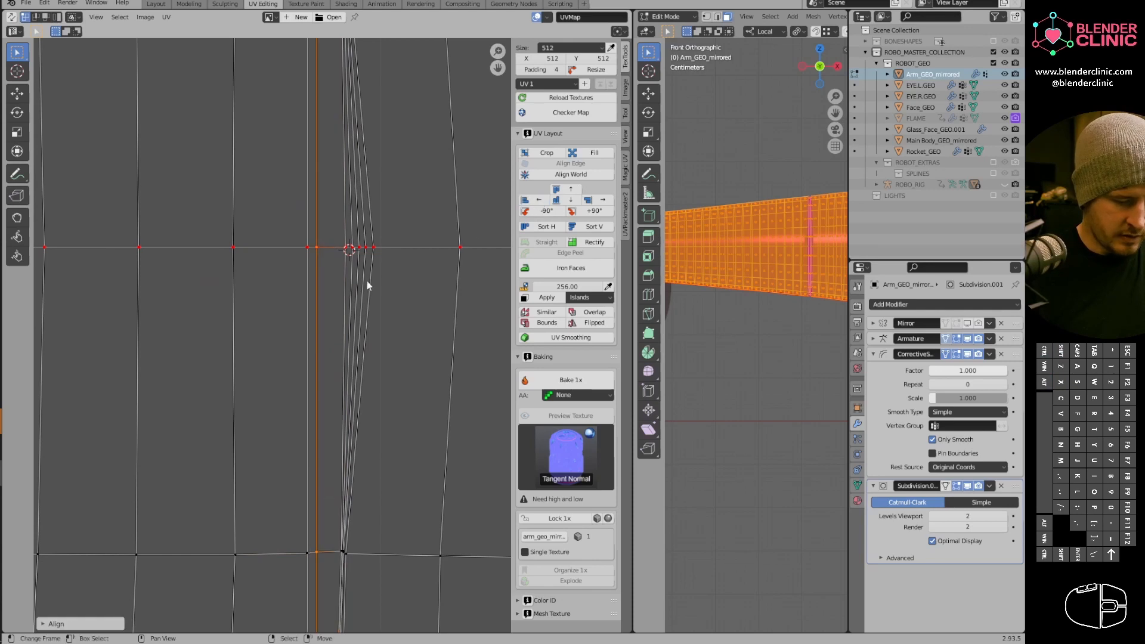
pyautogui.keyDown('alt'); pyautogui.click(348, 286); pyautogui.keyUp('alt')
pyautogui.click(538, 201)
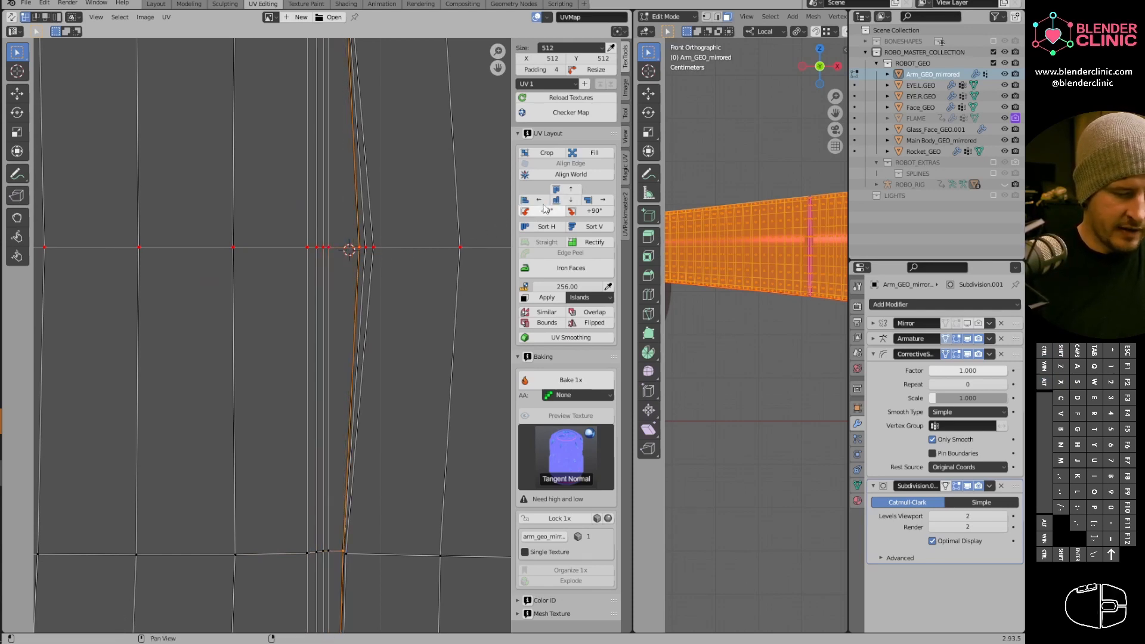
pyautogui.keyDown('alt'); pyautogui.click(359, 277); pyautogui.keyUp('alt')
pyautogui.click(539, 200)
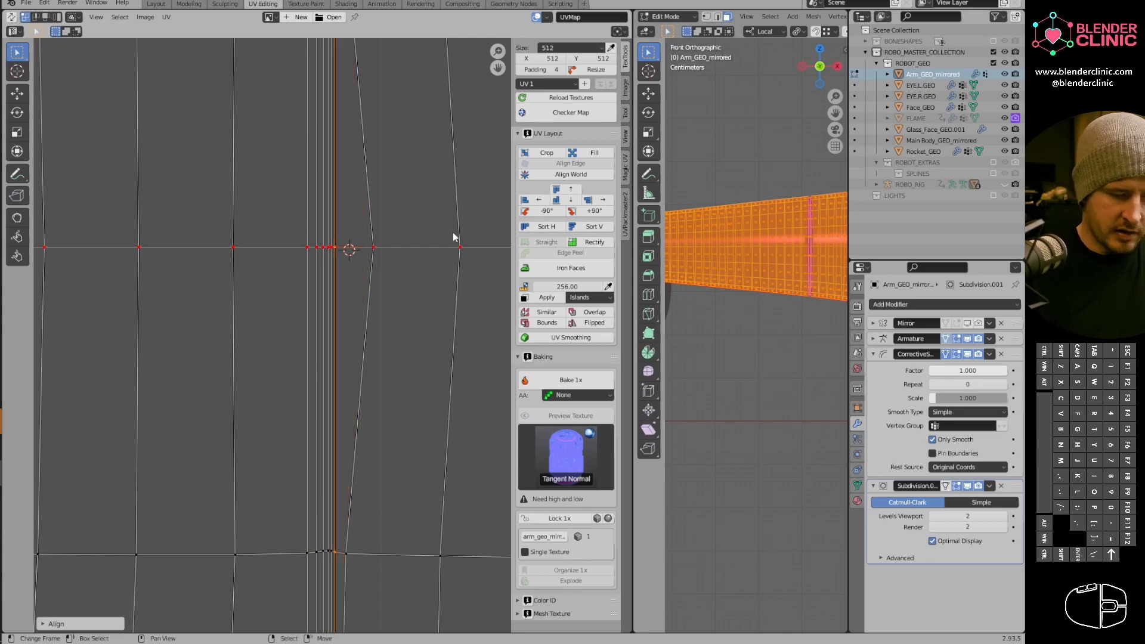
# Select all the straightened crosswise edge loops in the dense middle rings together and pin them.
pyautogui.keyDown('alt'); pyautogui.keyDown('shift'); pyautogui.click(332, 277); pyautogui.keyUp('shift'); pyautogui.keyUp('alt')
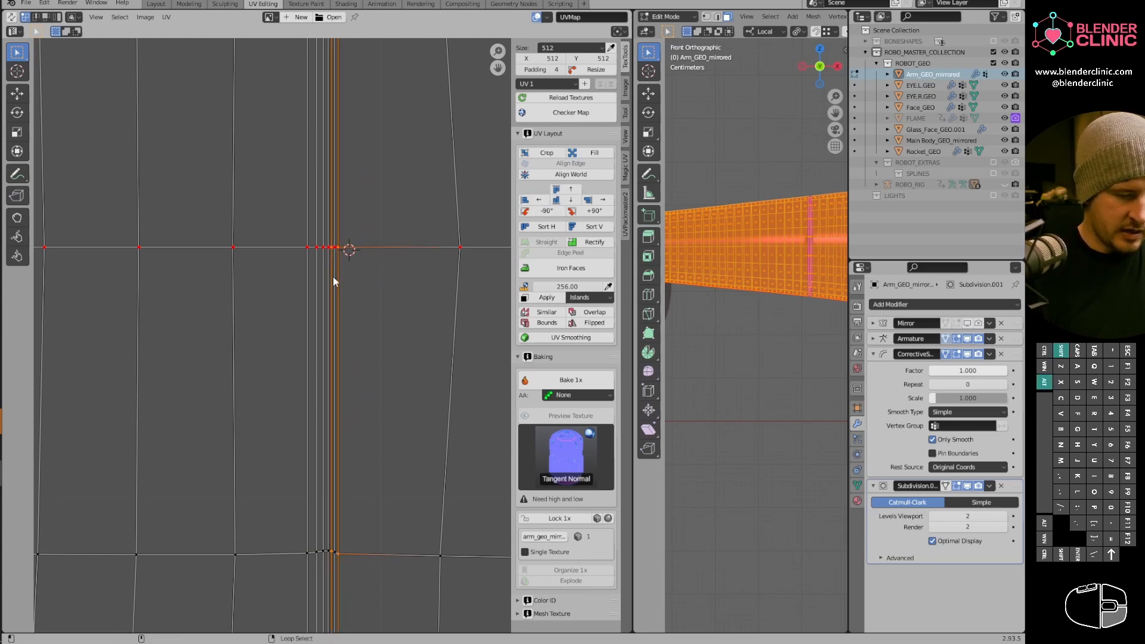
pyautogui.keyDown('alt'); pyautogui.keyDown('shift'); pyautogui.click(323, 284); pyautogui.keyUp('shift'); pyautogui.keyUp('alt')
pyautogui.keyDown('alt'); pyautogui.keyDown('shift'); pyautogui.click(316, 283); pyautogui.keyUp('shift'); pyautogui.keyUp('alt')
pyautogui.keyDown('alt'); pyautogui.keyDown('shift'); pyautogui.click(307, 285); pyautogui.keyUp('shift'); pyautogui.keyUp('alt')
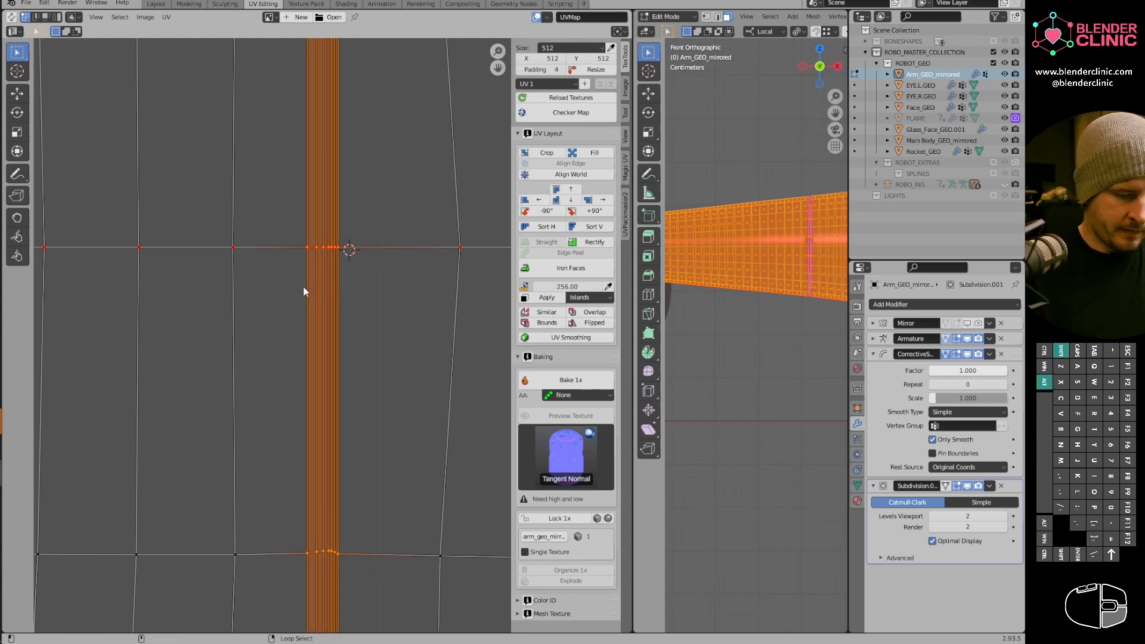
pyautogui.press('p')
# Try unwrapping the whole UV island around the pinned middle loops, and undo the unwrap and the pinning.
pyautogui.keyDown('ctrl'); pyautogui.moveTo(403, 262); pyautogui.dragTo(348, 302, button='middle'); pyautogui.keyUp('ctrl')
pyautogui.press('a')
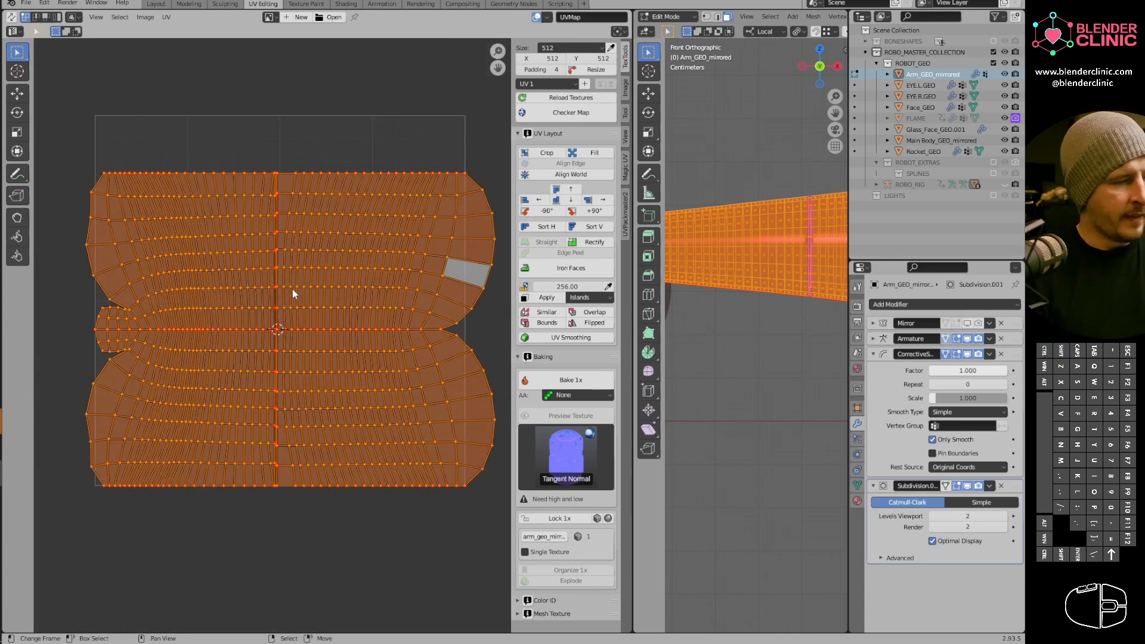
pyautogui.press('u')
pyautogui.click(284, 304)
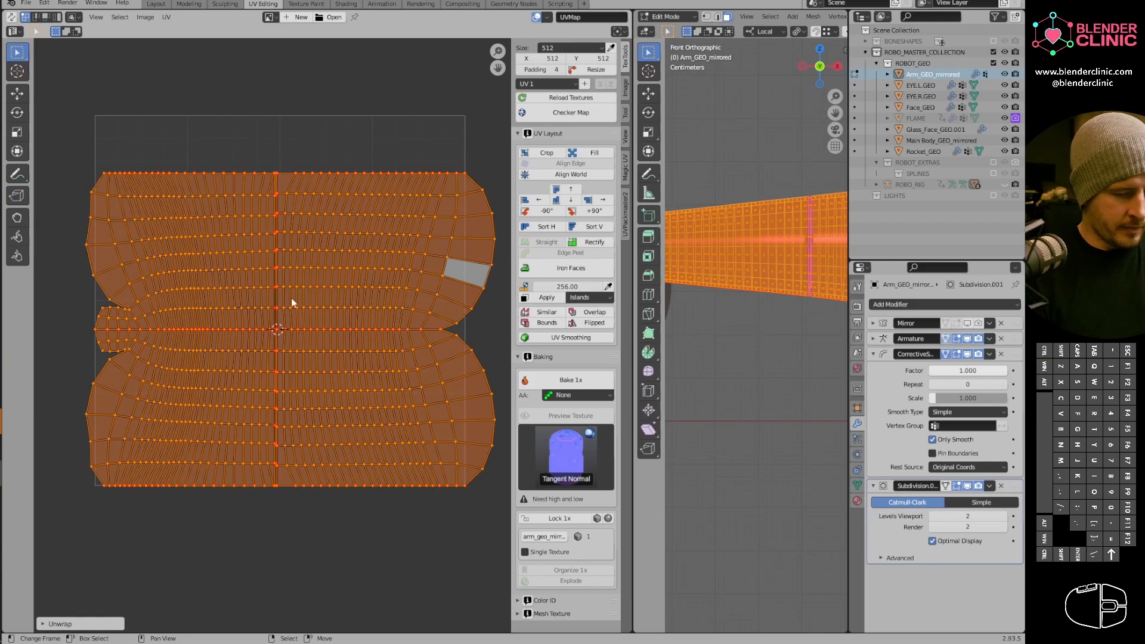
pyautogui.keyDown('shift'); pyautogui.moveTo(291, 299); pyautogui.dragTo(392, 240, button='middle'); pyautogui.keyUp('shift')
pyautogui.hotkey('ctrl', 'z')
pyautogui.hotkey('ctrl', 'z')
pyautogui.hotkey('ctrl', 'z')
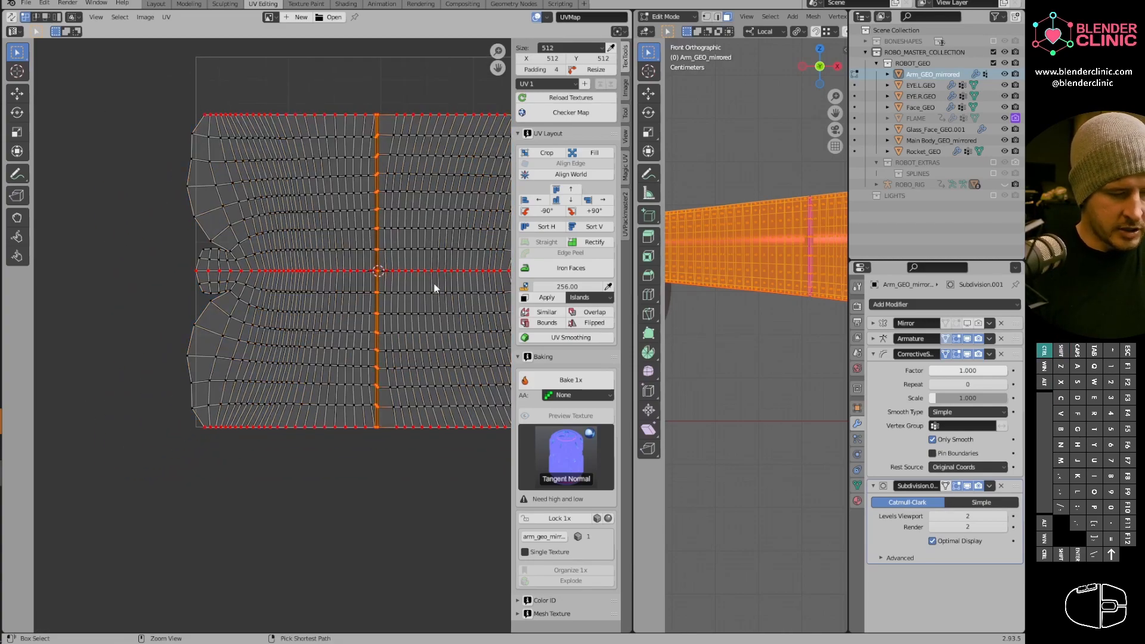
# Try unwrapping the whole island with the straightened middle loops unpinned, and undo that unwrap.
pyautogui.scroll(3, 382, 302)
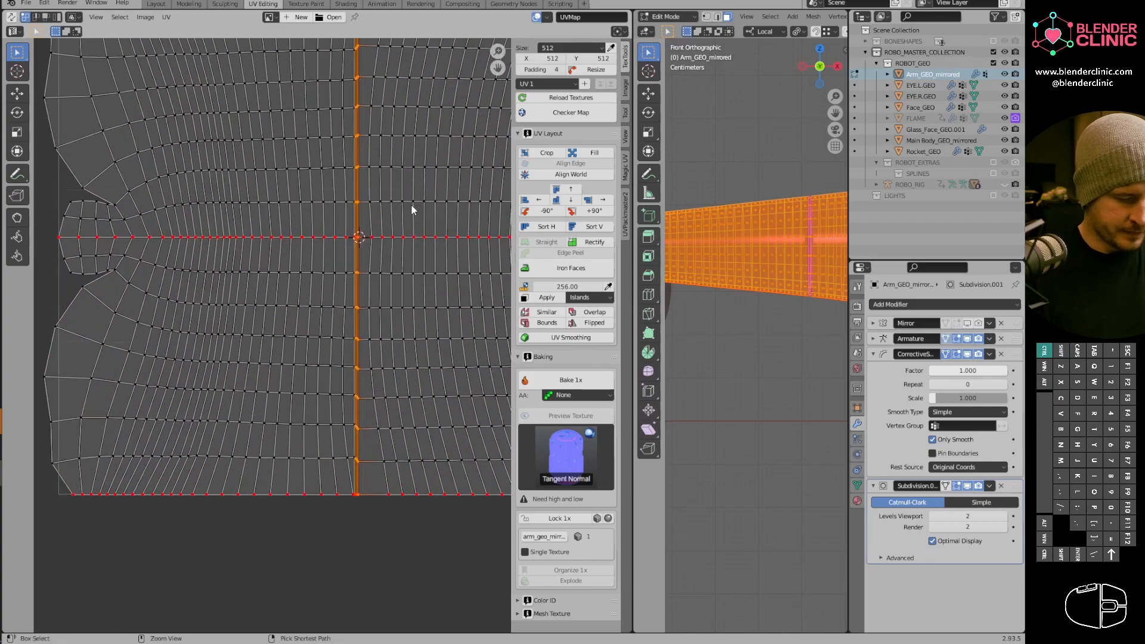
pyautogui.keyDown('ctrl'); pyautogui.moveTo(410, 204); pyautogui.dragTo(383, 289, button='middle'); pyautogui.keyUp('ctrl')
pyautogui.press('a')
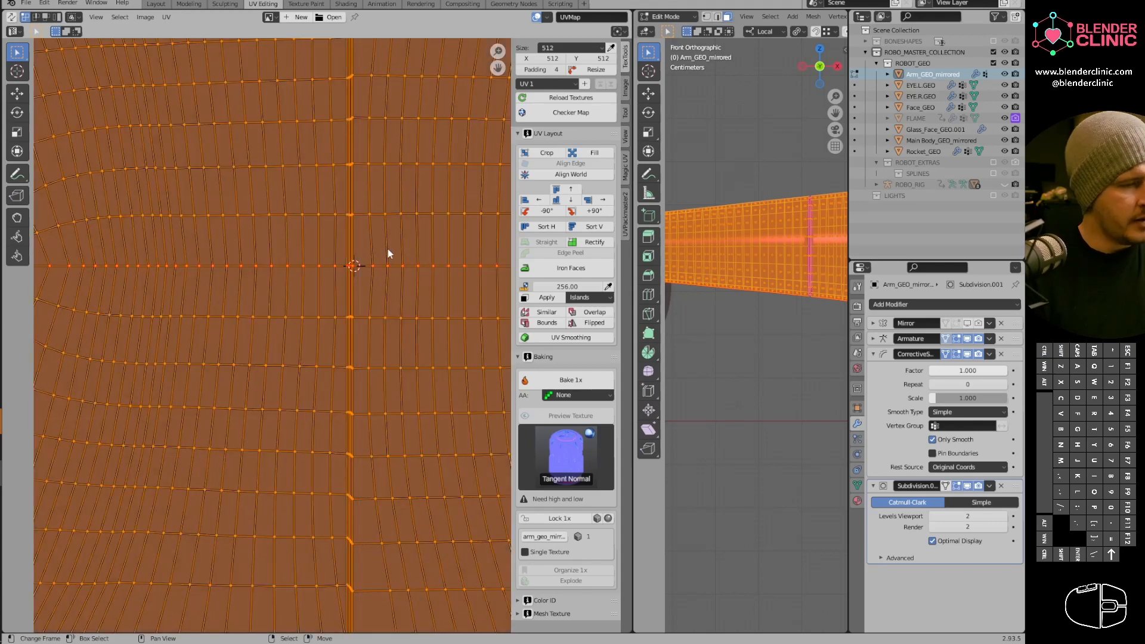
pyautogui.press('u')
pyautogui.click(378, 265)
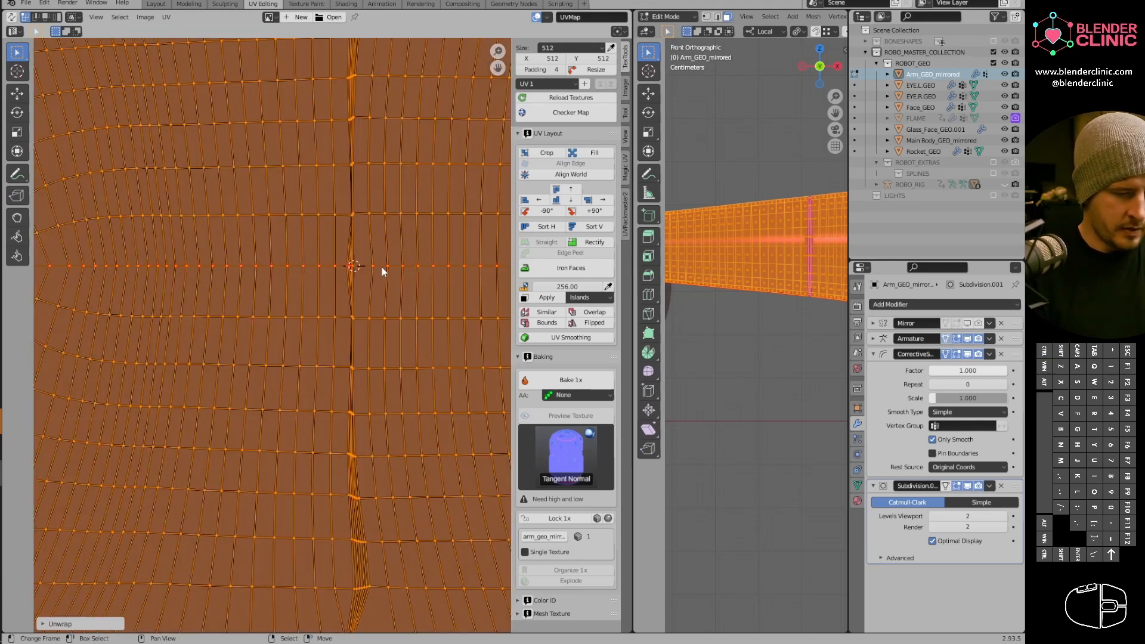
pyautogui.hotkey('ctrl', 'z')
# Reselect every straightened crosswise loop in the dense middle rings and pin the set.
pyautogui.moveTo(358, 281); pyautogui.dragTo(339, 226, button='middle')
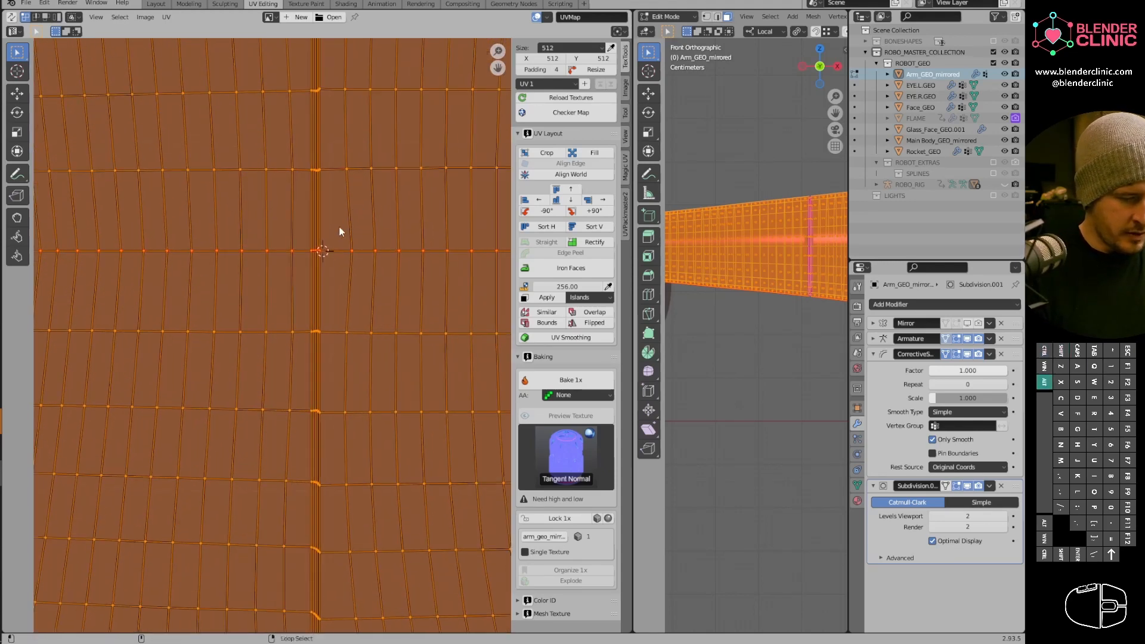
pyautogui.keyDown('alt'); pyautogui.rightClick(320, 294); pyautogui.keyUp('alt')
pyautogui.keyDown('alt'); pyautogui.keyDown('shift'); pyautogui.rightClick(310, 304); pyautogui.keyUp('shift'); pyautogui.keyUp('alt')
pyautogui.keyDown('alt'); pyautogui.keyDown('shift'); pyautogui.rightClick(311, 304); pyautogui.keyUp('shift'); pyautogui.keyUp('alt')
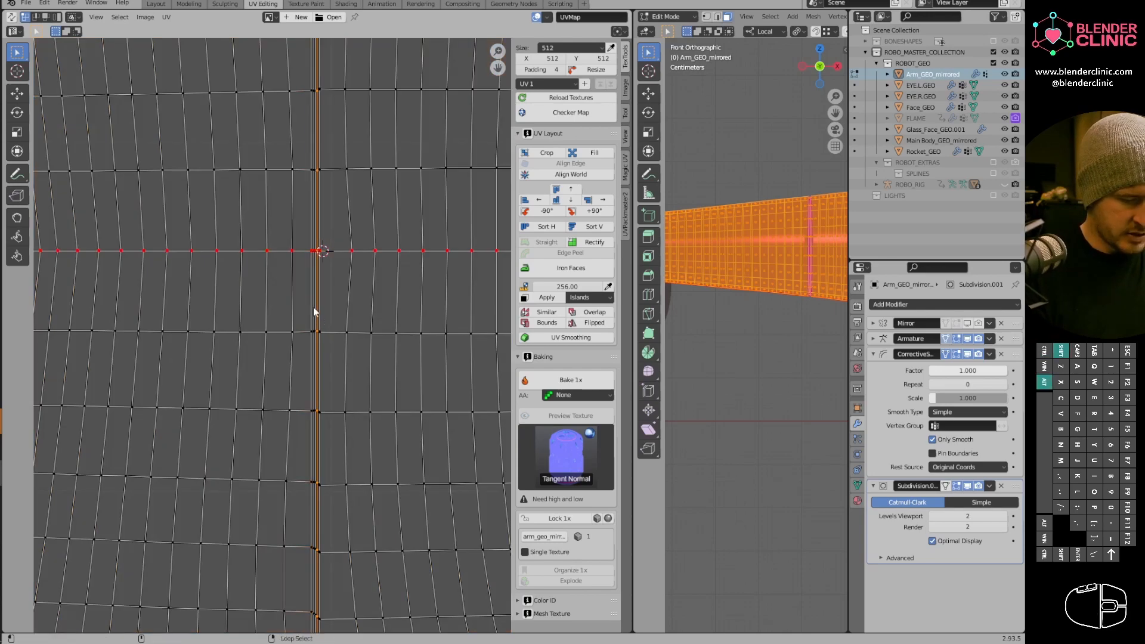
pyautogui.keyDown('alt'); pyautogui.keyDown('shift'); pyautogui.rightClick(313, 306); pyautogui.keyUp('shift'); pyautogui.keyUp('alt')
pyautogui.keyDown('alt'); pyautogui.keyDown('shift'); pyautogui.rightClick(310, 303); pyautogui.keyUp('shift'); pyautogui.keyUp('alt')
pyautogui.keyDown('alt'); pyautogui.keyDown('shift'); pyautogui.rightClick(316, 308); pyautogui.keyUp('shift'); pyautogui.keyUp('alt')
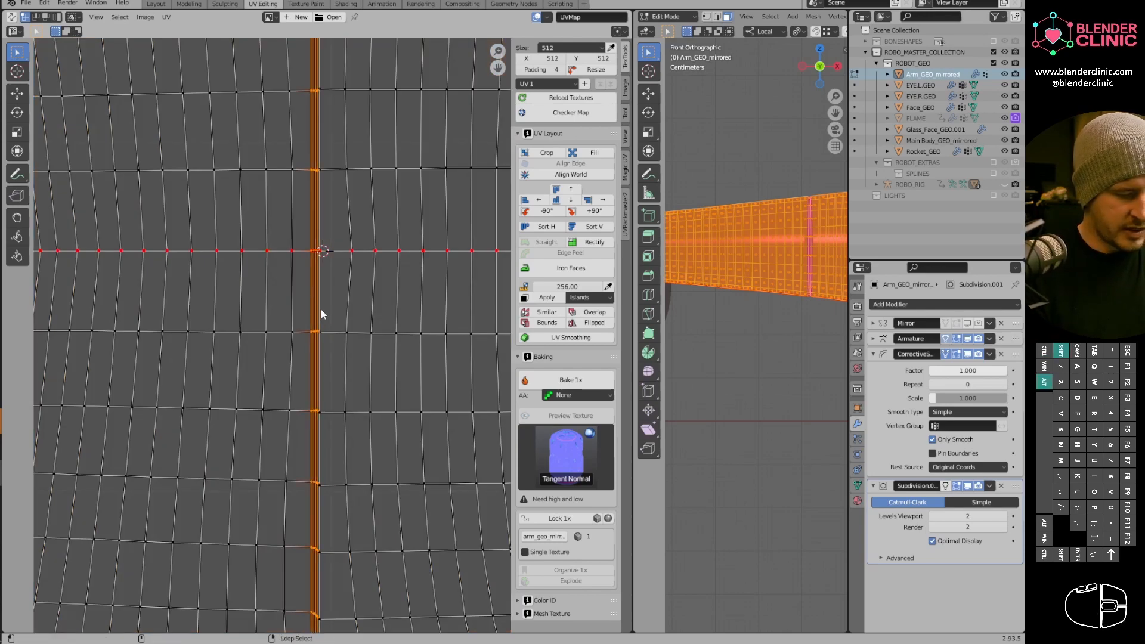
pyautogui.keyDown('alt'); pyautogui.keyDown('shift'); pyautogui.rightClick(320, 309); pyautogui.keyUp('shift'); pyautogui.keyUp('alt')
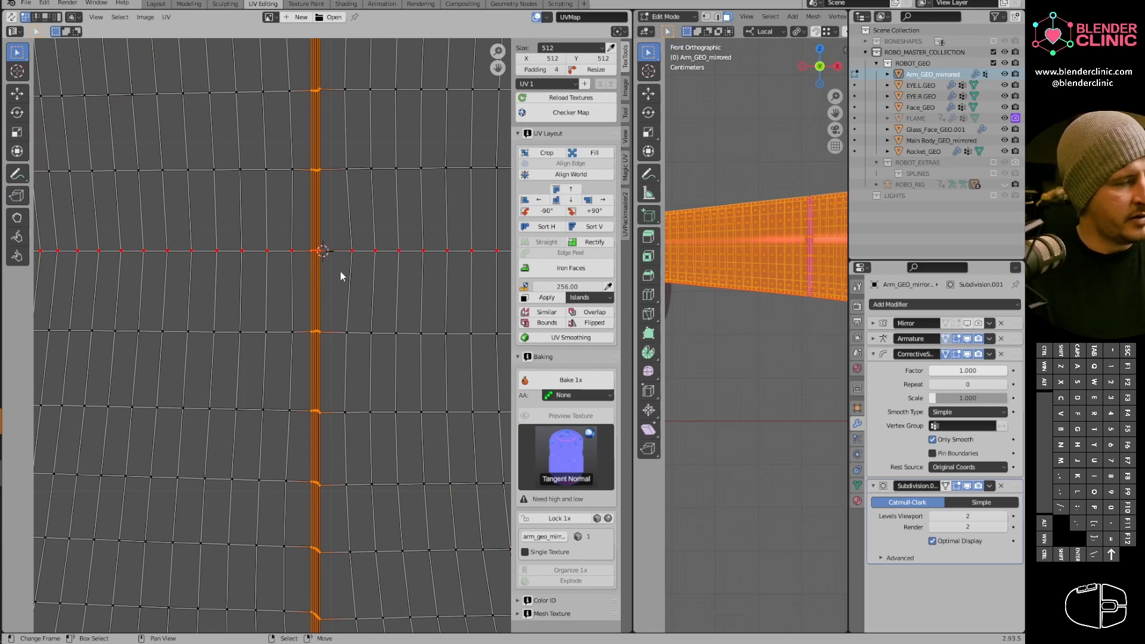
pyautogui.press('p')
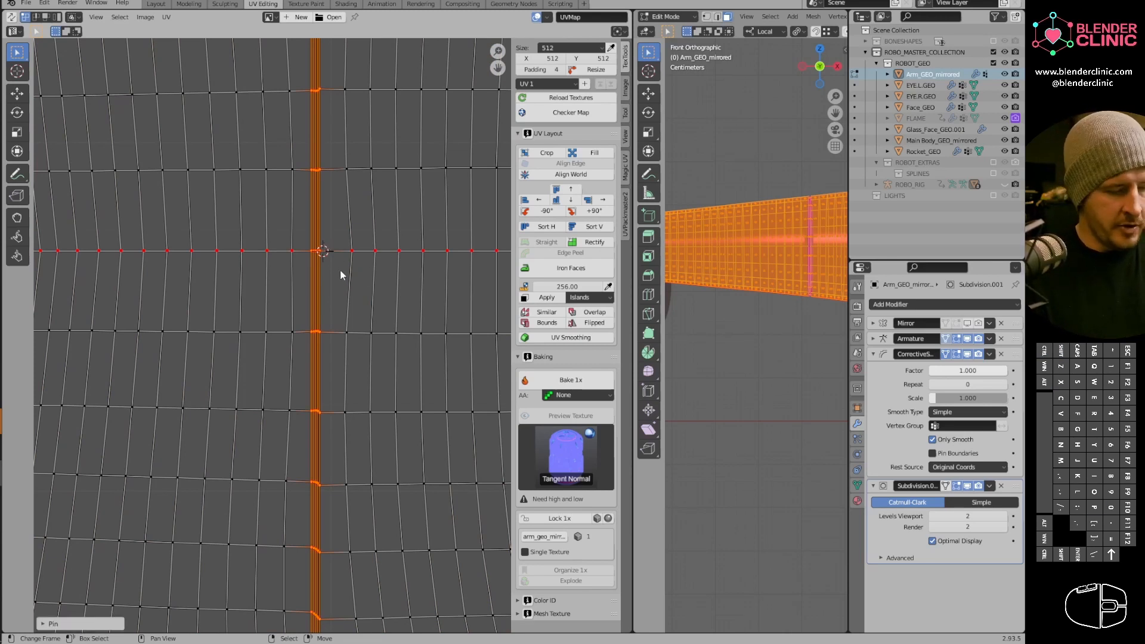
pyautogui.click(54, 624)
# Unwrap the entire UV island again around the pinned boundary, centre and middle loops.
pyautogui.scroll(-8, 360, 334)
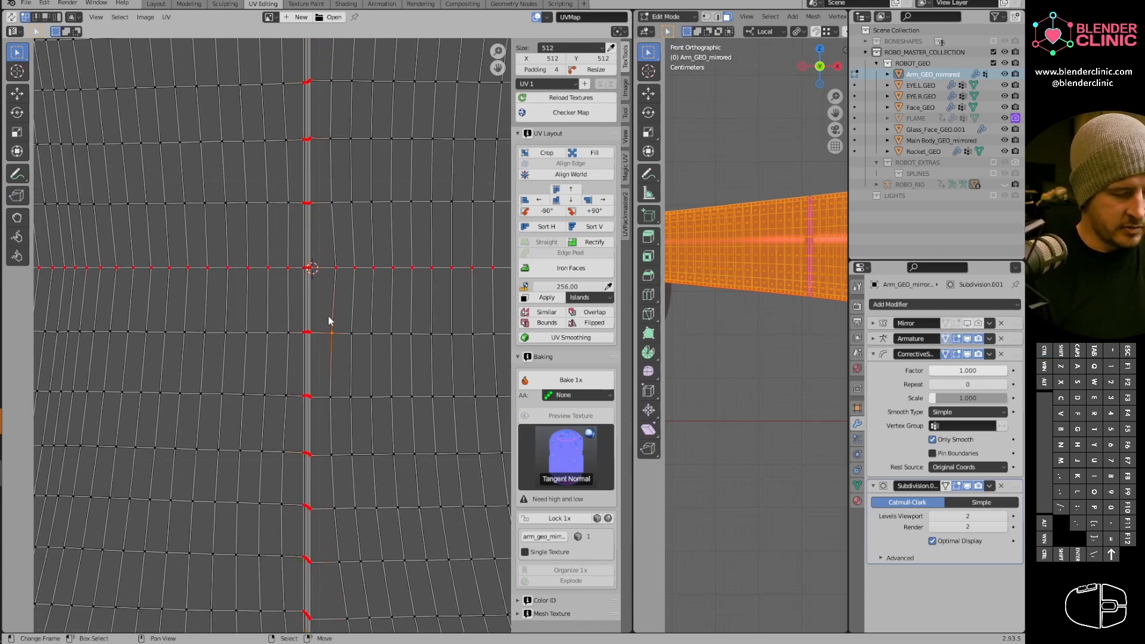
pyautogui.press('a')
pyautogui.press('u')
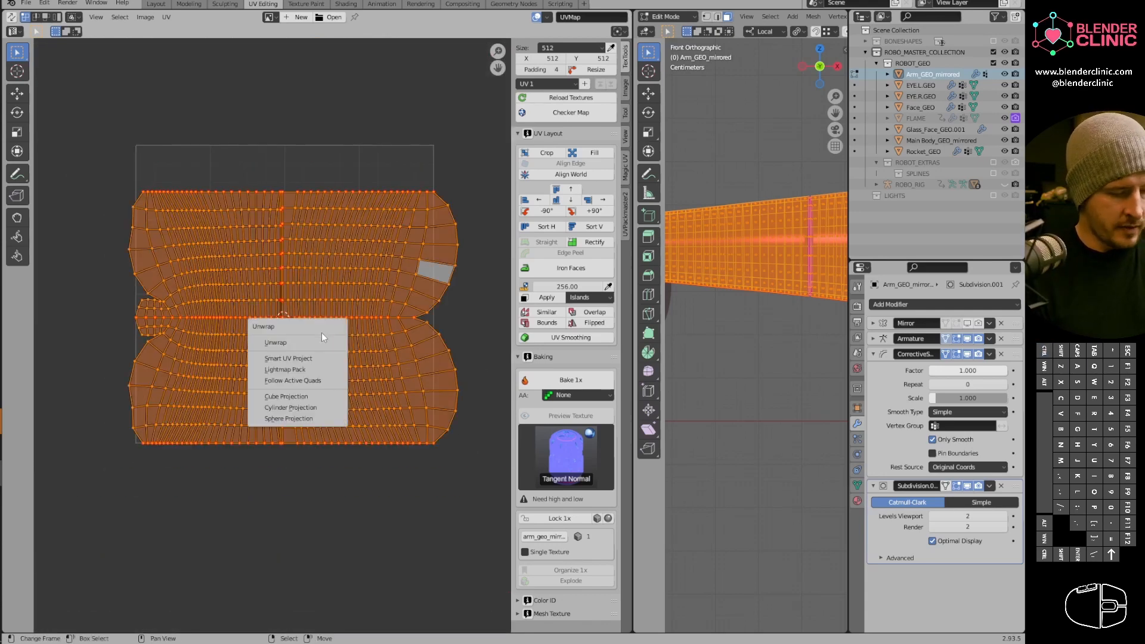
pyautogui.click(321, 343)
# Slide the upper boundary vertices just left of the dense middle loops outward along the edge to even out their spacing.
pyautogui.scroll(7, 320, 339)
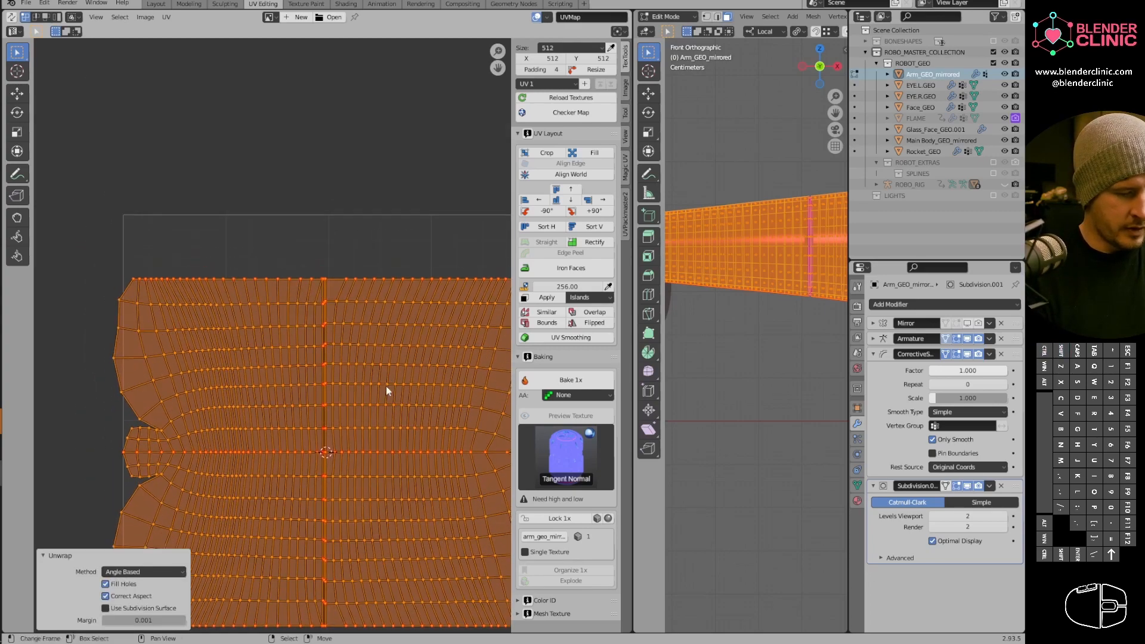
pyautogui.keyDown('alt'); pyautogui.click(376, 216); pyautogui.keyUp('alt')
pyautogui.press('g')
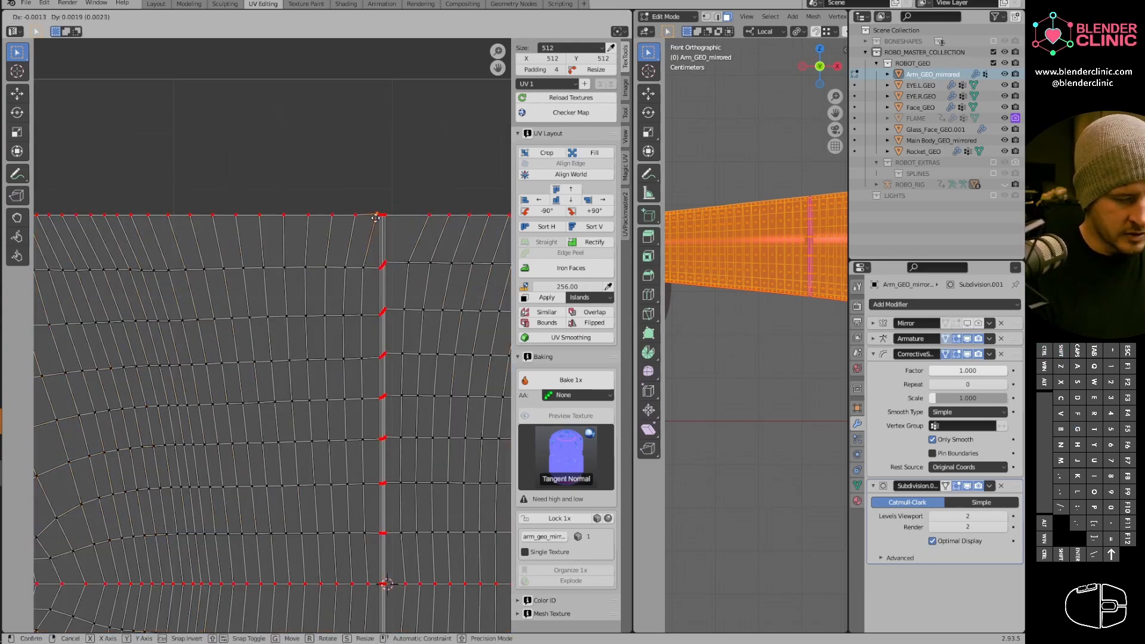
pyautogui.click(365, 221)
pyautogui.press('g')
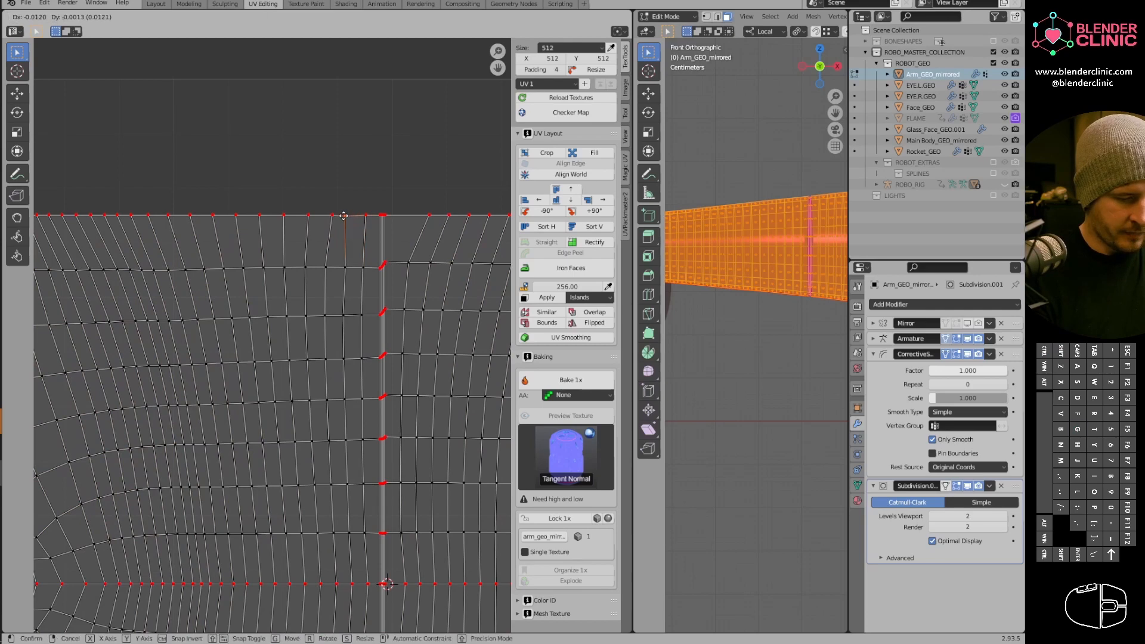
pyautogui.click(347, 221)
pyautogui.press('g')
pyautogui.click(344, 217)
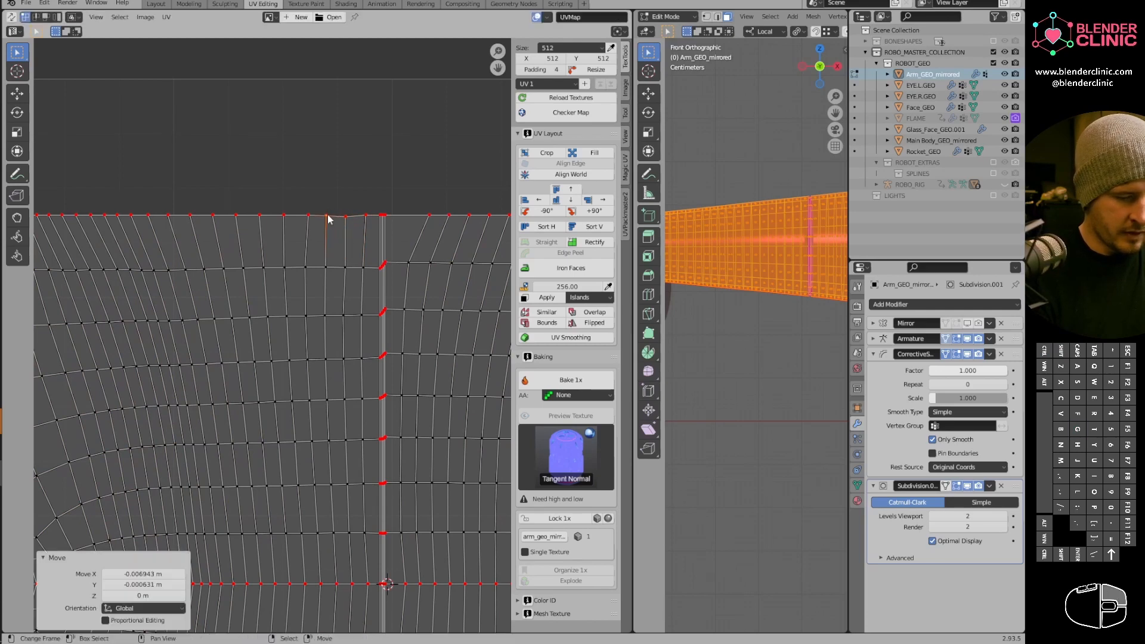
pyautogui.press('g')
pyautogui.click(346, 216)
# Shift the lower boundary vertex just left of the dense middle loops outward along the edge to space it evenly.
pyautogui.keyDown('shift'); pyautogui.moveTo(436, 361); pyautogui.dragTo(402, 352, button='middle'); pyautogui.keyUp('shift')
pyautogui.keyDown('shift'); pyautogui.moveTo(402, 352); pyautogui.dragTo(401, 306, button='middle'); pyautogui.keyUp('shift')
pyautogui.keyDown('shift'); pyautogui.moveTo(371, 532); pyautogui.dragTo(373, 417, button='middle'); pyautogui.keyUp('shift')
pyautogui.keyDown('shift'); pyautogui.moveTo(359, 468); pyautogui.dragTo(355, 301, button='middle'); pyautogui.keyUp('shift')
pyautogui.keyDown('ctrl'); pyautogui.moveTo(361, 353); pyautogui.dragTo(394, 269, button='middle'); pyautogui.keyUp('ctrl')
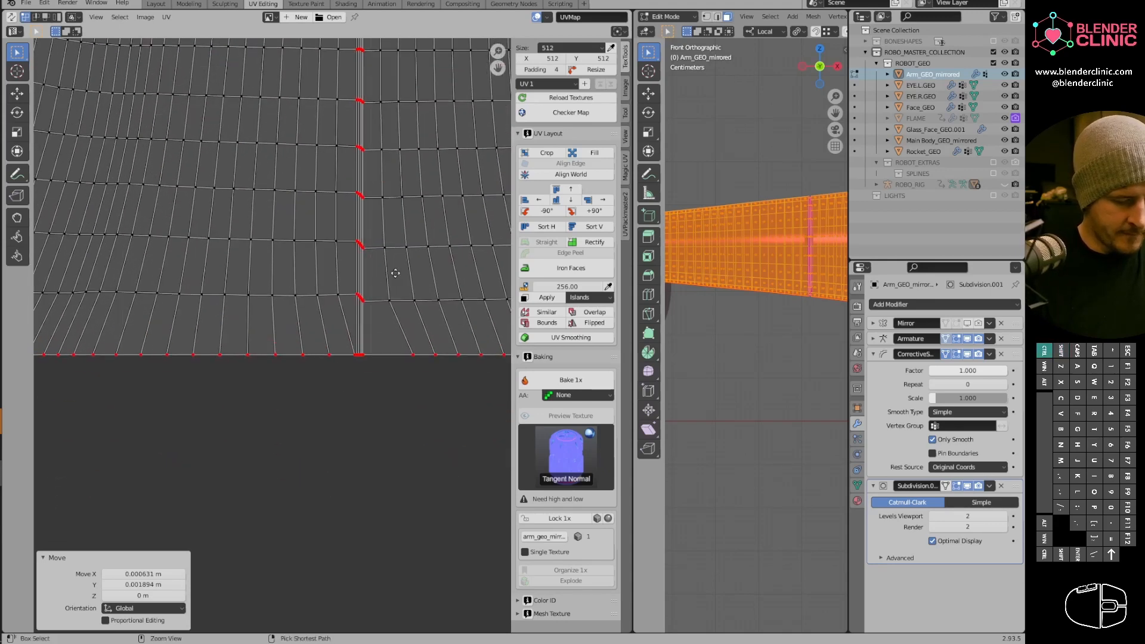
pyautogui.rightClick(352, 357)
pyautogui.press('g')
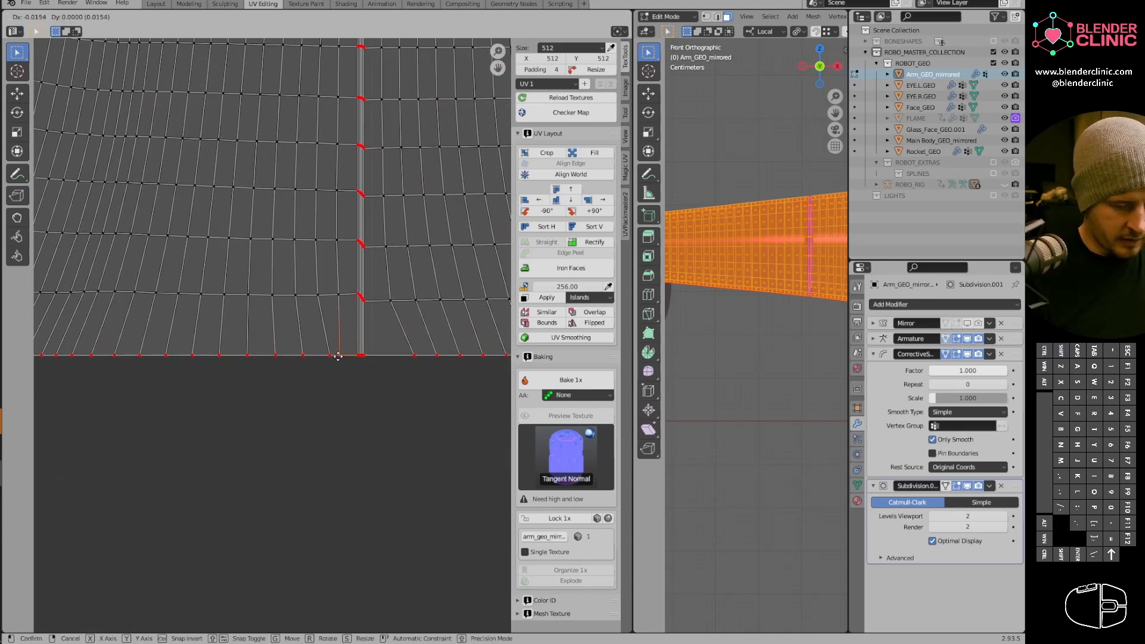
pyautogui.click(338, 355)
# Move the first two lower boundary vertices right of the dense middle loops closer to them, closing the wide gap.
pyautogui.rightClick(413, 357)
pyautogui.press('g')
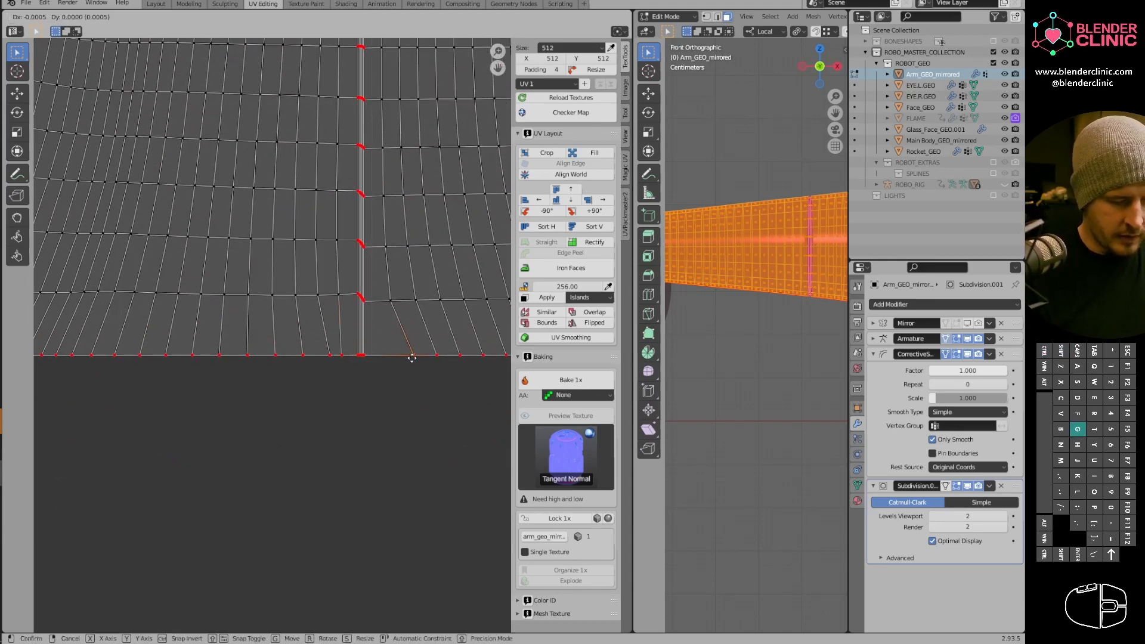
pyautogui.click(391, 358)
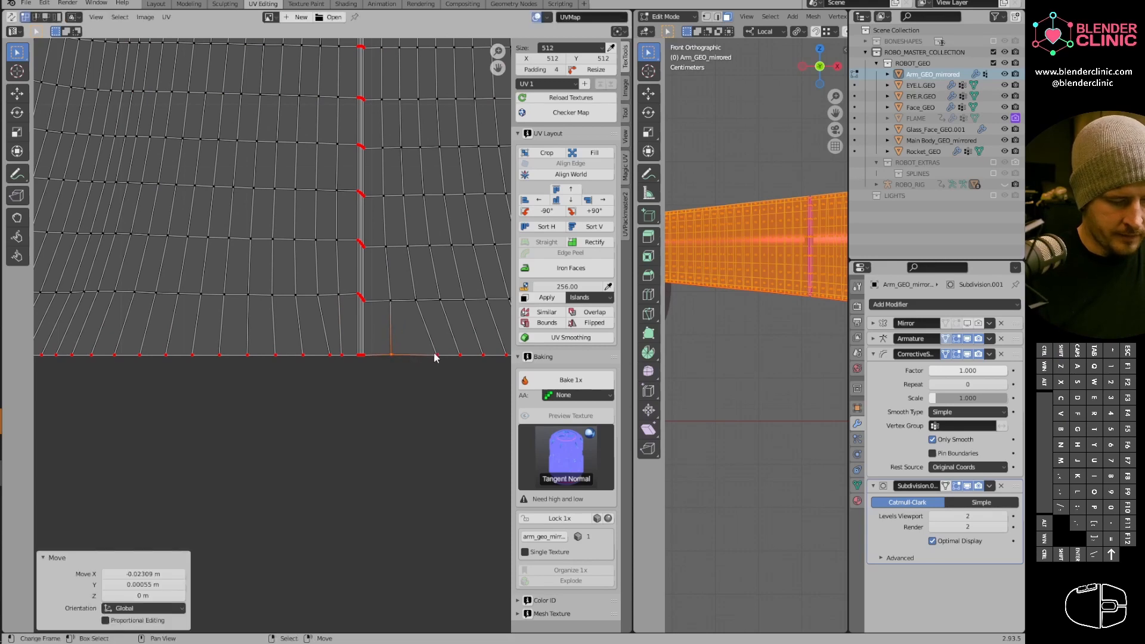
pyautogui.rightClick(436, 355)
pyautogui.press('g')
pyautogui.click(420, 355)
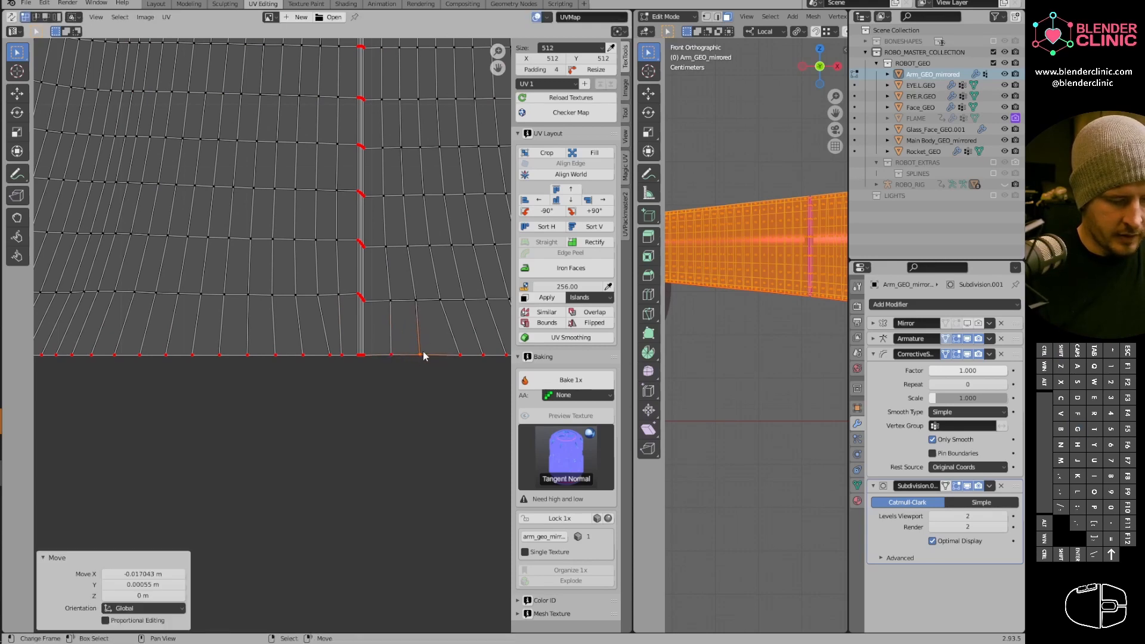
# Move the first upper boundary vertex right of the dense middle loops closer to them along the edge.
pyautogui.scroll(-5, 417, 355)
pyautogui.keyDown('shift'); pyautogui.moveTo(379, 224); pyautogui.dragTo(379, 261, button='middle'); pyautogui.keyUp('shift')
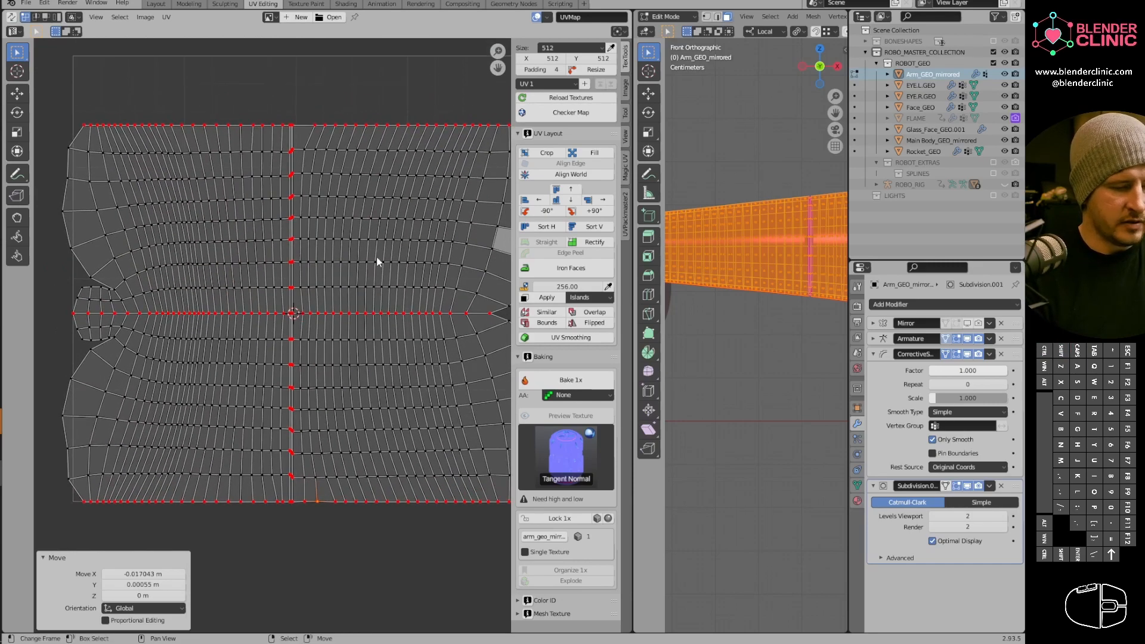
pyautogui.press('a')
pyautogui.keyDown('shift'); pyautogui.moveTo(341, 205); pyautogui.dragTo(356, 345, button='middle'); pyautogui.keyUp('shift')
pyautogui.scroll(2, 355, 340)
pyautogui.rightClick(357, 232)
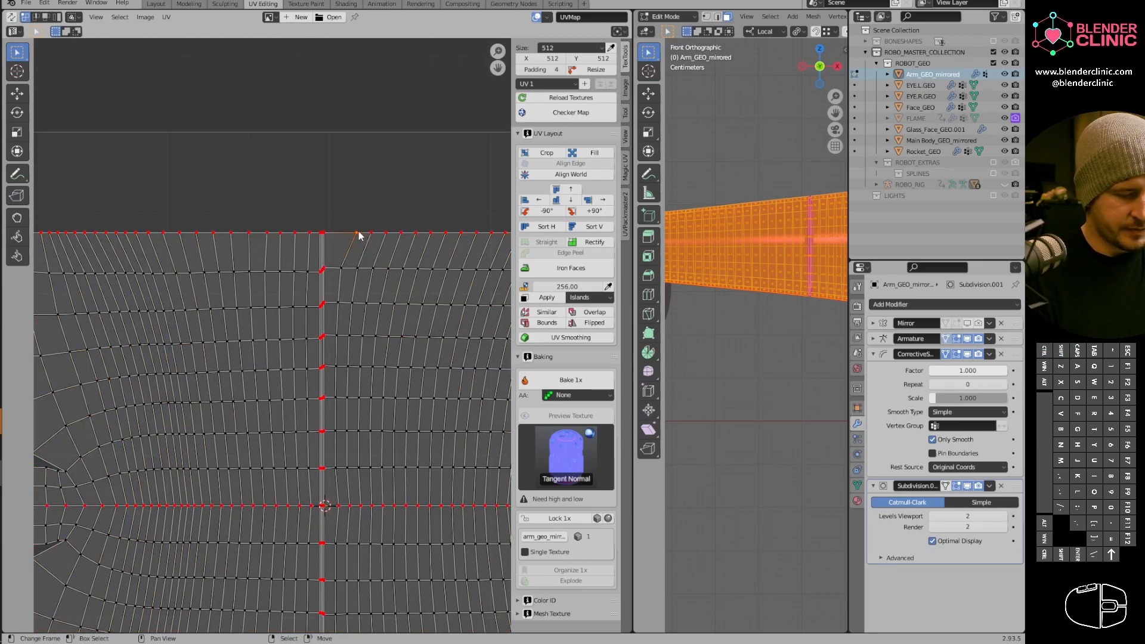
pyautogui.press('g')
pyautogui.click(344, 232)
# Unwrap the whole UV island once more with the respaced upper and lower boundary vertices.
pyautogui.press('a')
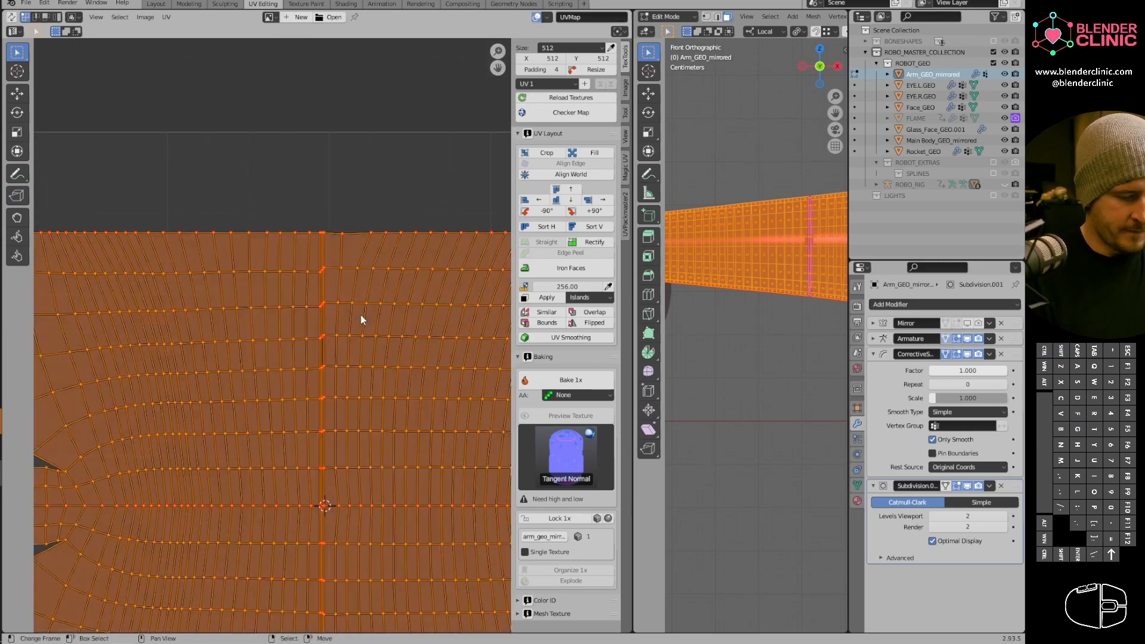
pyautogui.scroll(-3, 360, 316)
pyautogui.press('u')
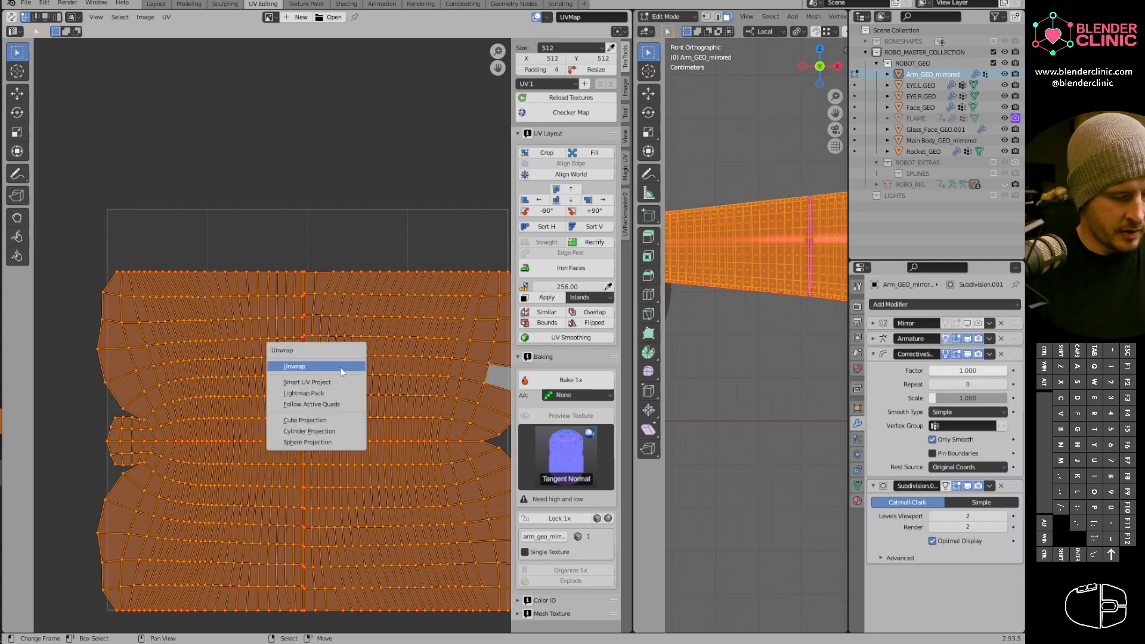
pyautogui.click(359, 365)
pyautogui.keyDown('ctrl'); pyautogui.scroll(-3, 406, 340); pyautogui.keyUp('ctrl')
pyautogui.keyDown('ctrl'); pyautogui.moveTo(423, 320); pyautogui.dragTo(405, 349, button='middle'); pyautogui.keyUp('ctrl')
pyautogui.moveTo(404, 349); pyautogui.dragTo(471, 342, button='middle')
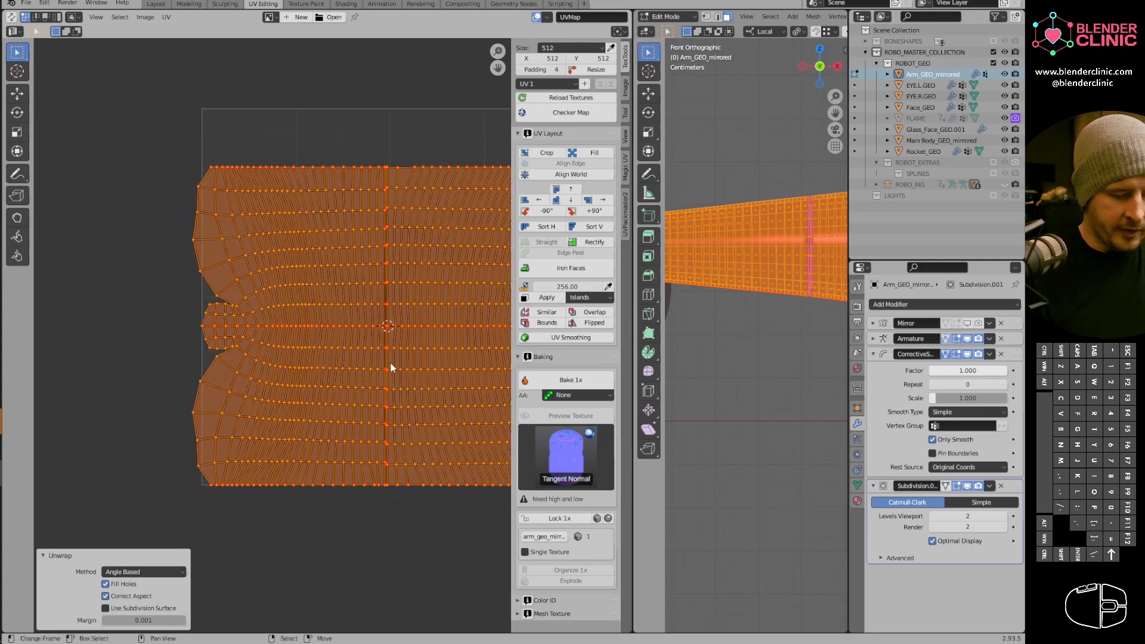
pyautogui.moveTo(394, 368); pyautogui.dragTo(256, 367, button='middle')
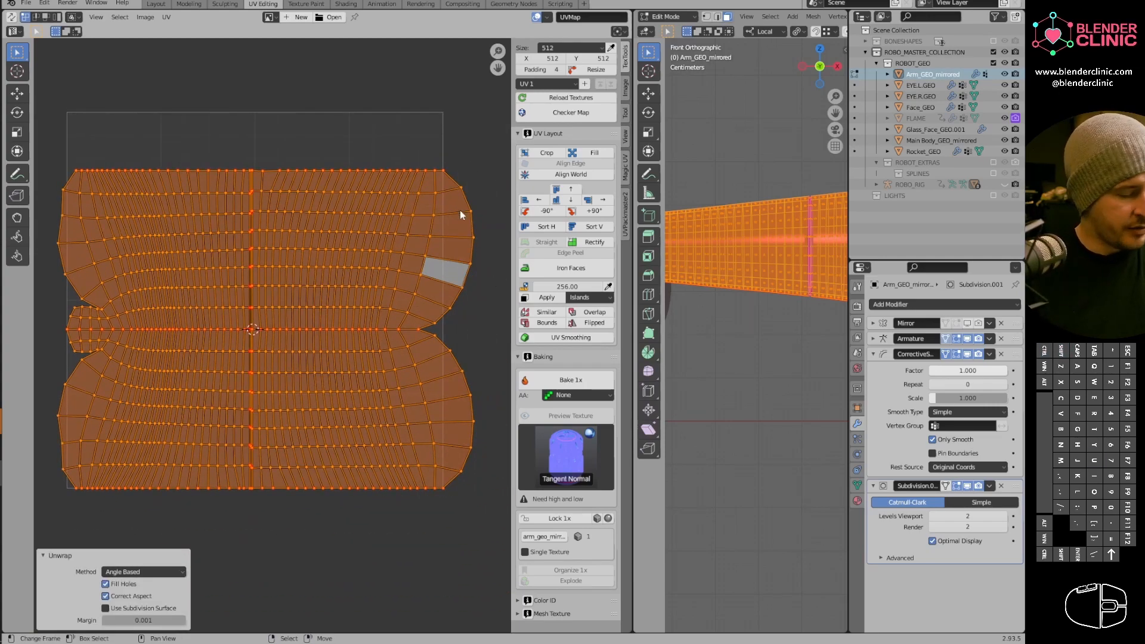
# Scale the whole UV island down to about 0.594 and move it toward the lower-left corner of the UV tile.
pyautogui.press('s')
pyautogui.click(373, 279)
pyautogui.press('g')
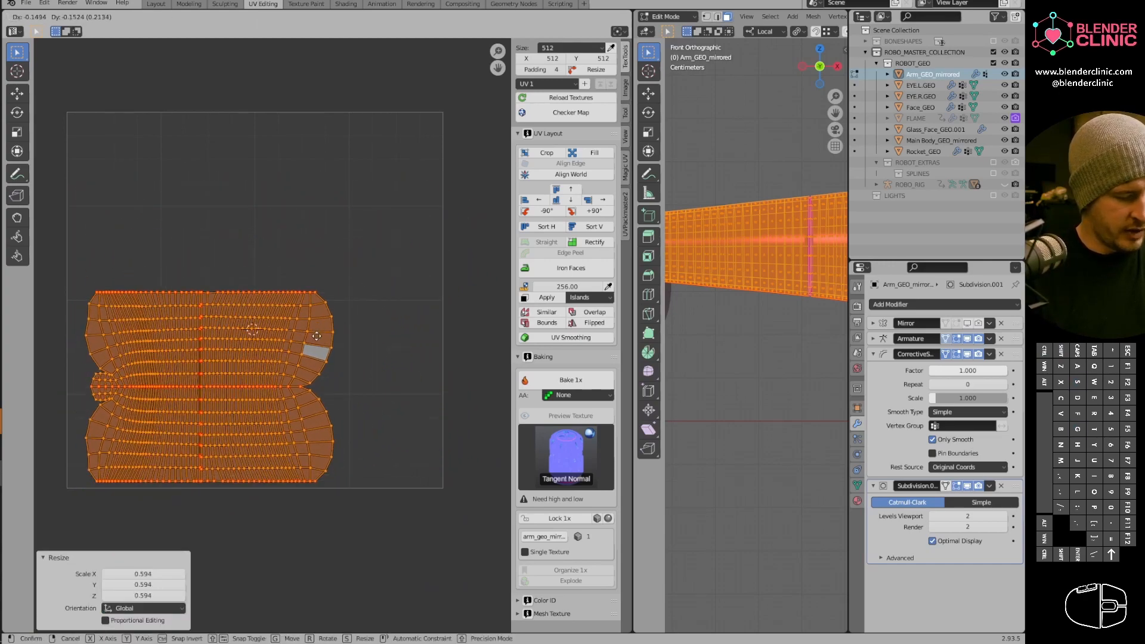
pyautogui.click(298, 346)
# Scale the upper and lower boundary vertices just right of the dense middle loops to about 0.597 along X.
pyautogui.scroll(4, 333, 396)
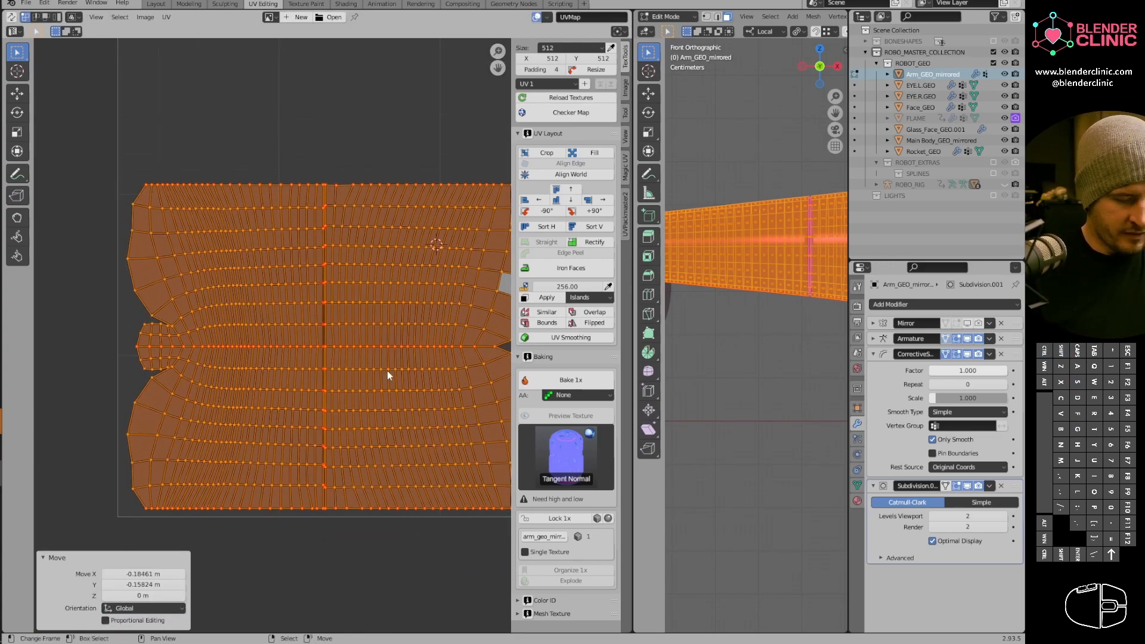
pyautogui.keyDown('alt'); pyautogui.click(345, 199); pyautogui.keyUp('alt')
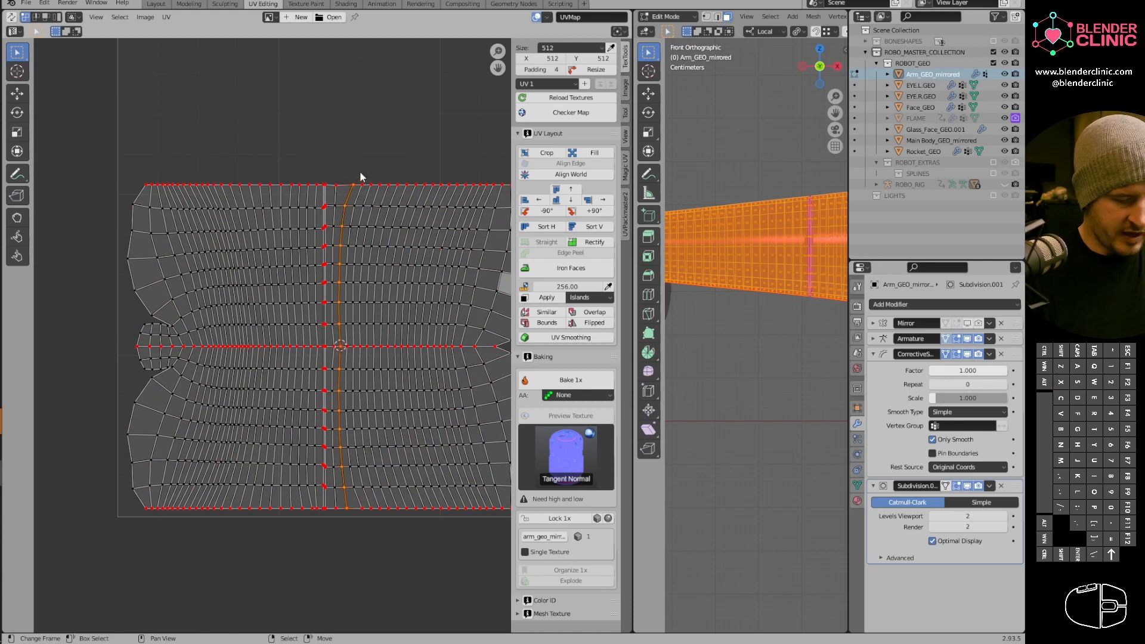
pyautogui.rightClick(354, 184)
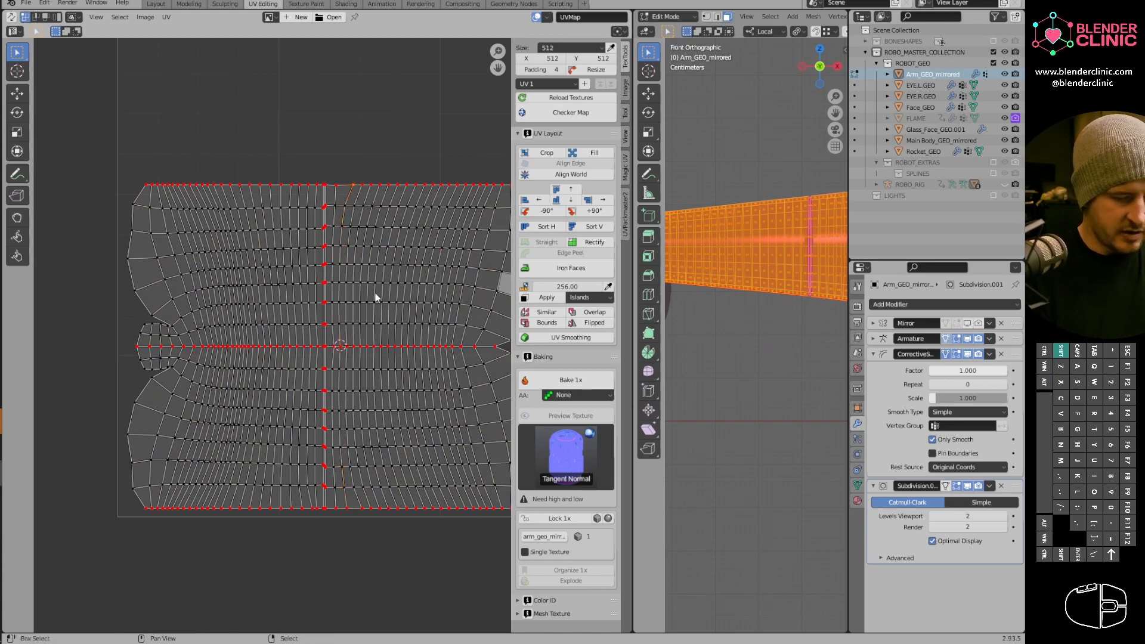
pyautogui.rightClick(363, 509)
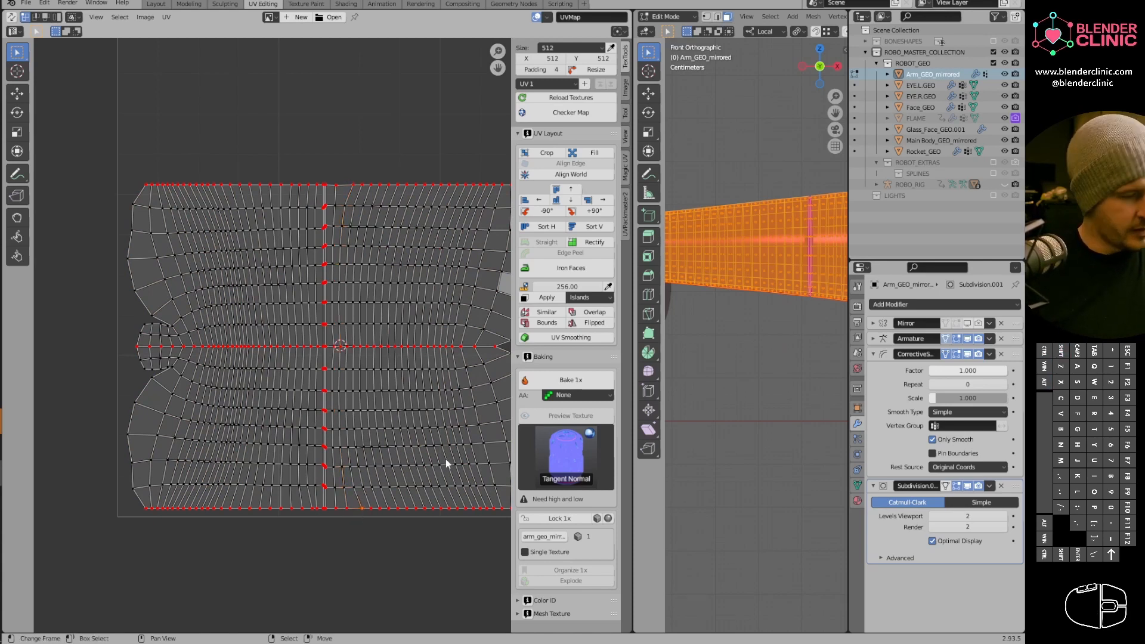
pyautogui.press('s')
pyautogui.press('x')
pyautogui.click(411, 488)
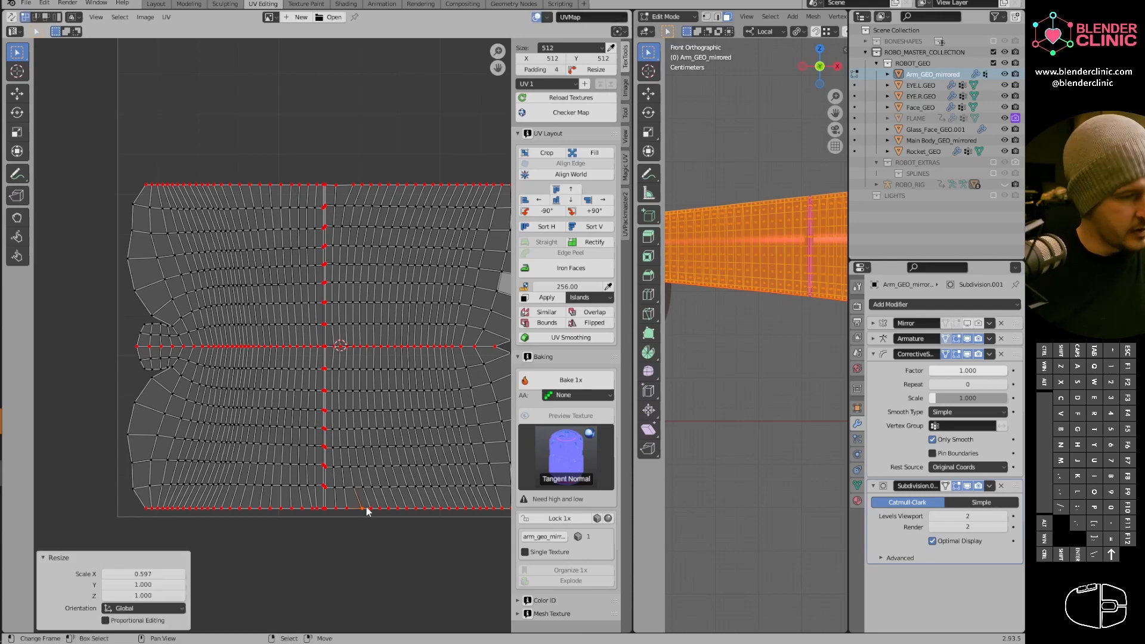
# Nudge the lower and upper boundary vertices right of the middle loops along X to even out their spacing.
pyautogui.press('g')
pyautogui.press('x')
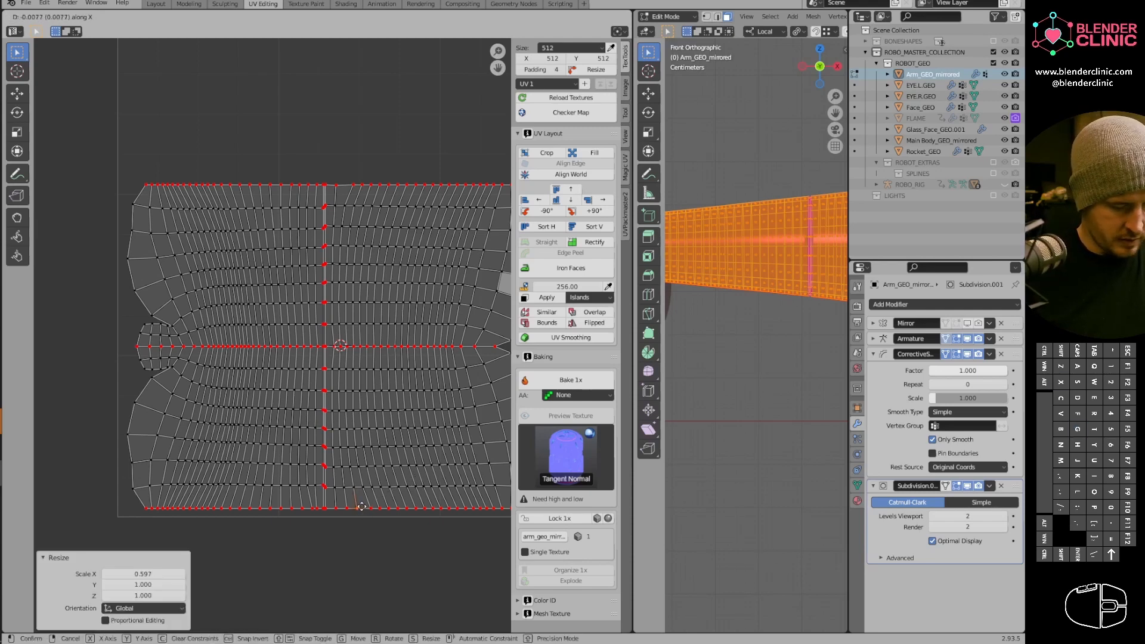
pyautogui.rightClick(362, 506)
pyautogui.press('g')
pyautogui.press('x')
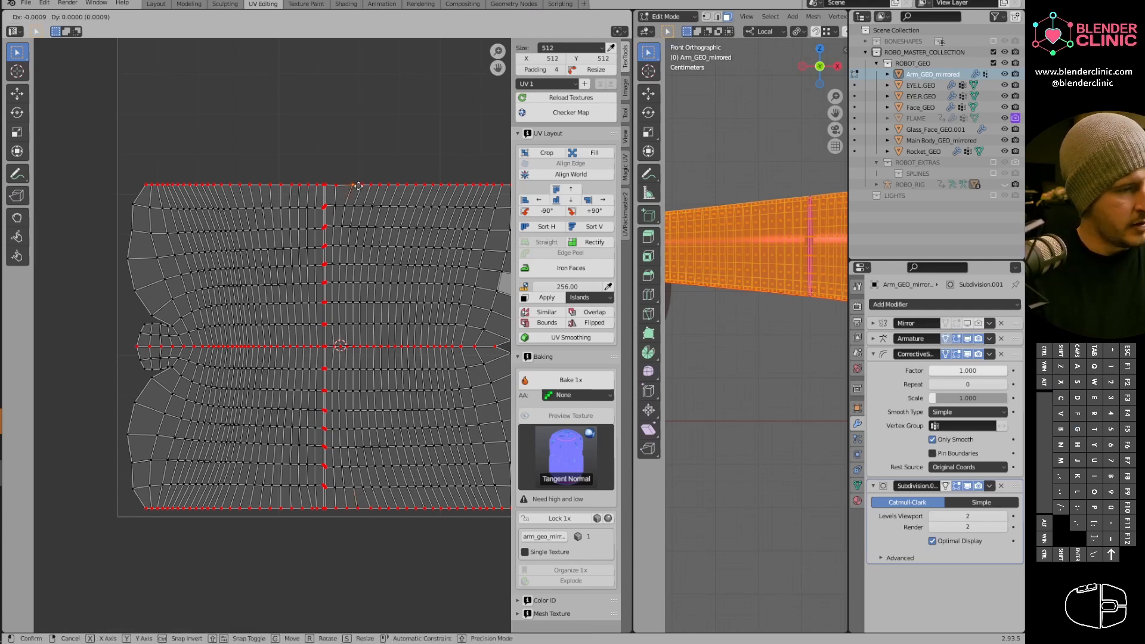
pyautogui.click(353, 187)
# Turn on the UV editor's stretch display and examine the distortion across the arm's UV island.
pyautogui.press('a')
pyautogui.keyDown('shift'); pyautogui.moveTo(434, 226); pyautogui.dragTo(363, 261, button='middle'); pyautogui.keyUp('shift')
pyautogui.click(548, 17)
pyautogui.click(549, 18)
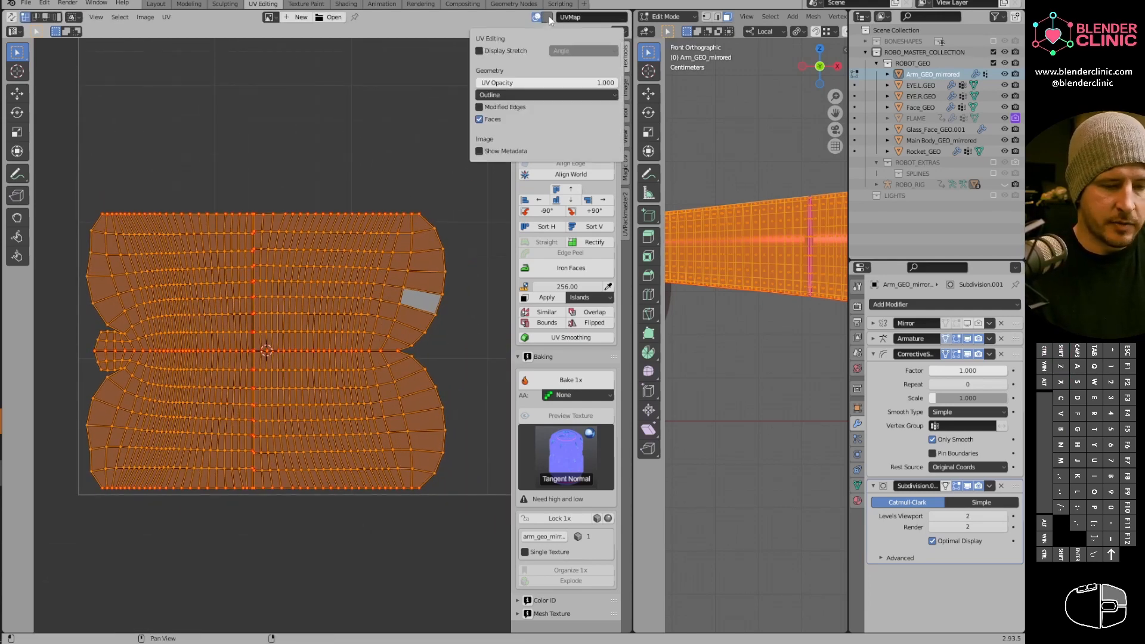
pyautogui.click(479, 51)
pyautogui.click(345, 194)
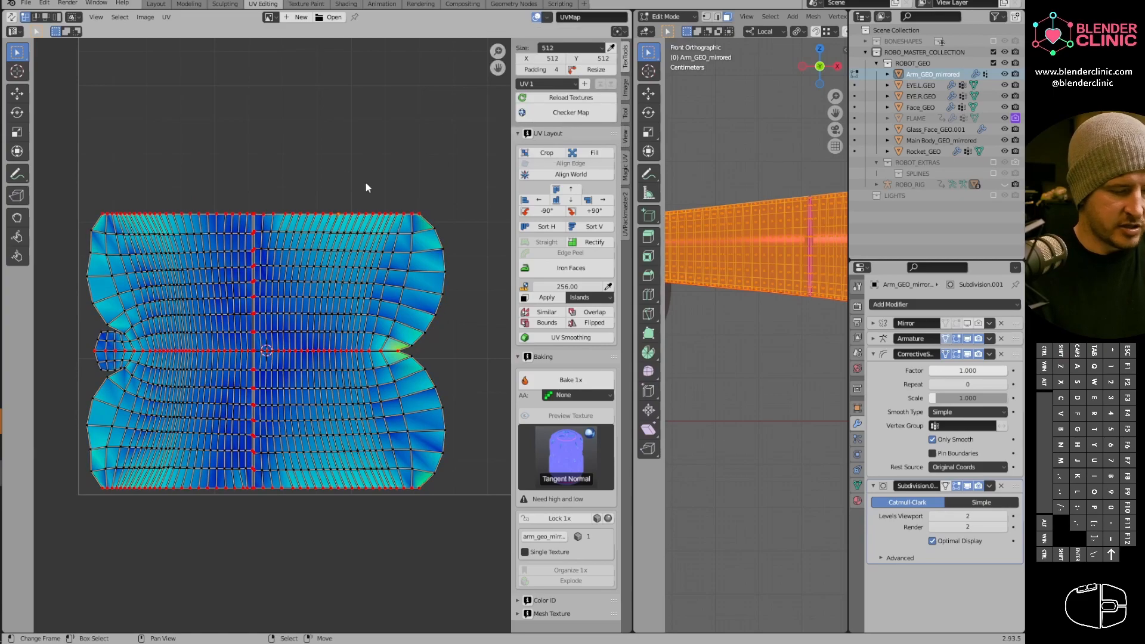
pyautogui.keyDown('shift'); pyautogui.moveTo(421, 363); pyautogui.dragTo(442, 325, button='middle'); pyautogui.keyUp('shift')
pyautogui.keyDown('ctrl'); pyautogui.moveTo(319, 365); pyautogui.dragTo(404, 301, button='middle'); pyautogui.keyUp('ctrl')
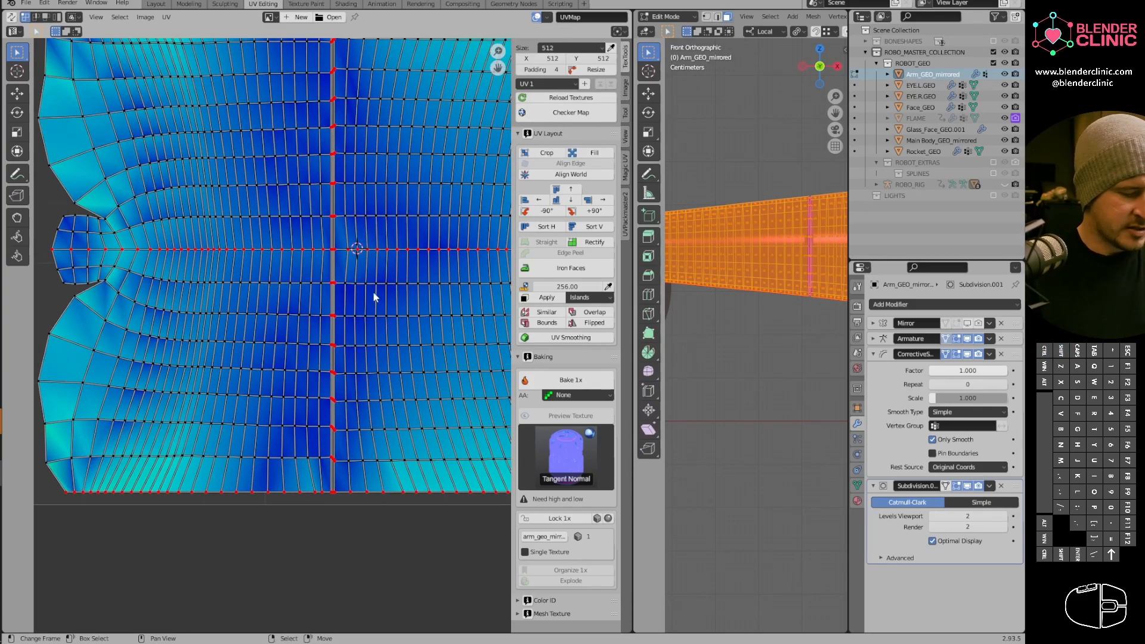
pyautogui.press('a')
# Hide the UV editor overlays and switch the arm to Object Mode.
pyautogui.click(535, 16)
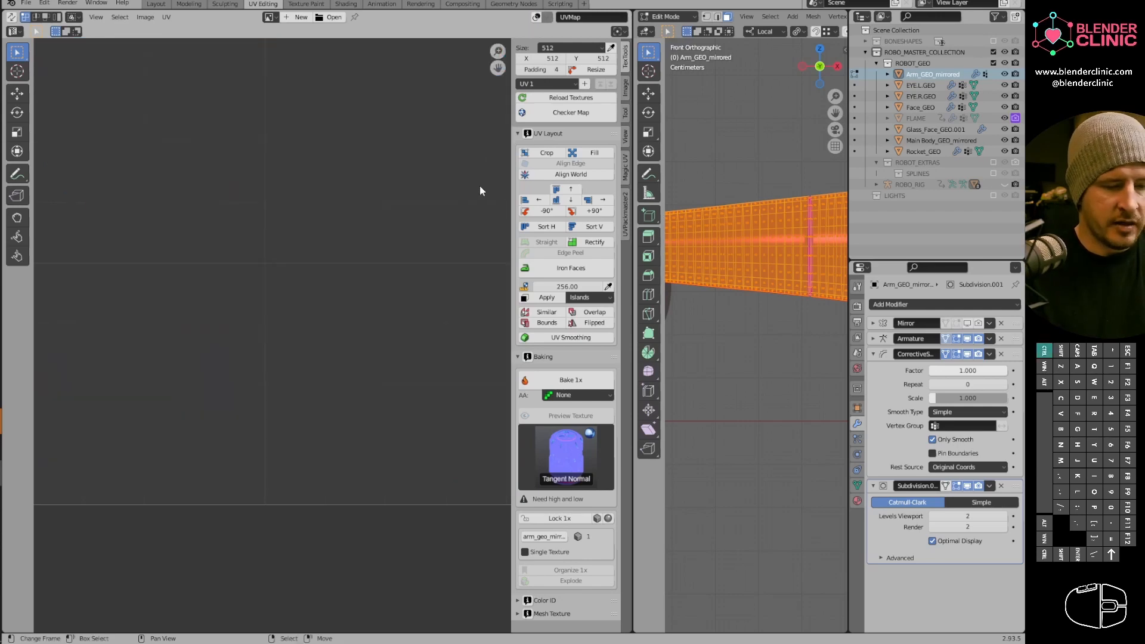
pyautogui.keyDown('ctrl'); pyautogui.moveTo(480, 188); pyautogui.dragTo(399, 360, button='middle'); pyautogui.keyUp('ctrl')
pyautogui.press('Tab')
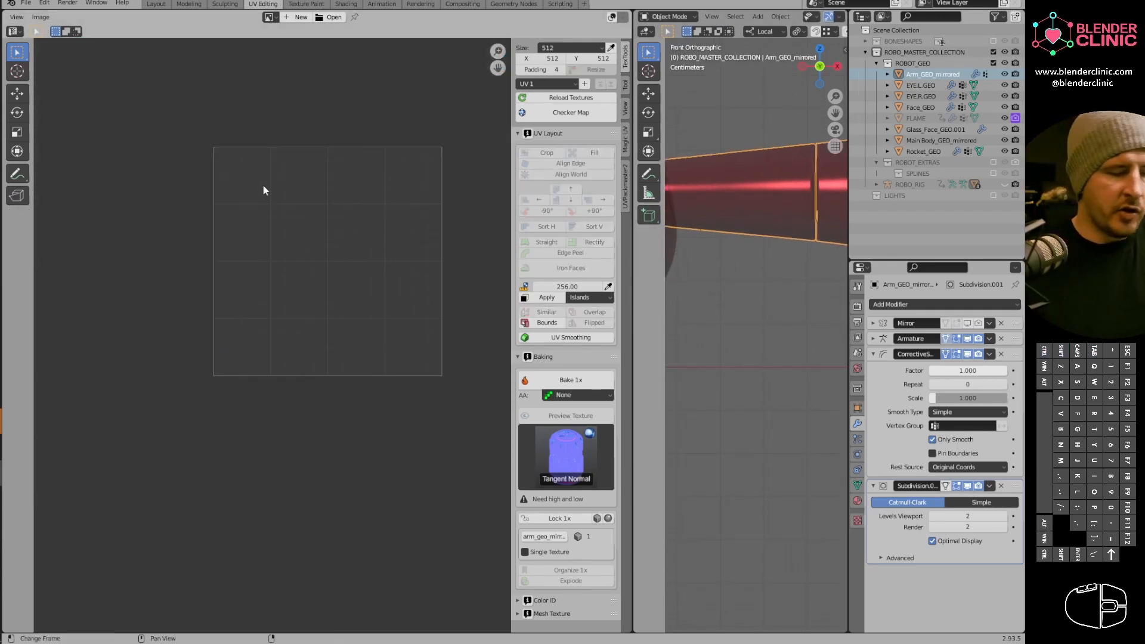
# Widen the 3D viewport into the UV editor's space and split it into an upper and a lower area.
pyautogui.moveTo(739, 280); pyautogui.dragTo(710, 278, button='middle')
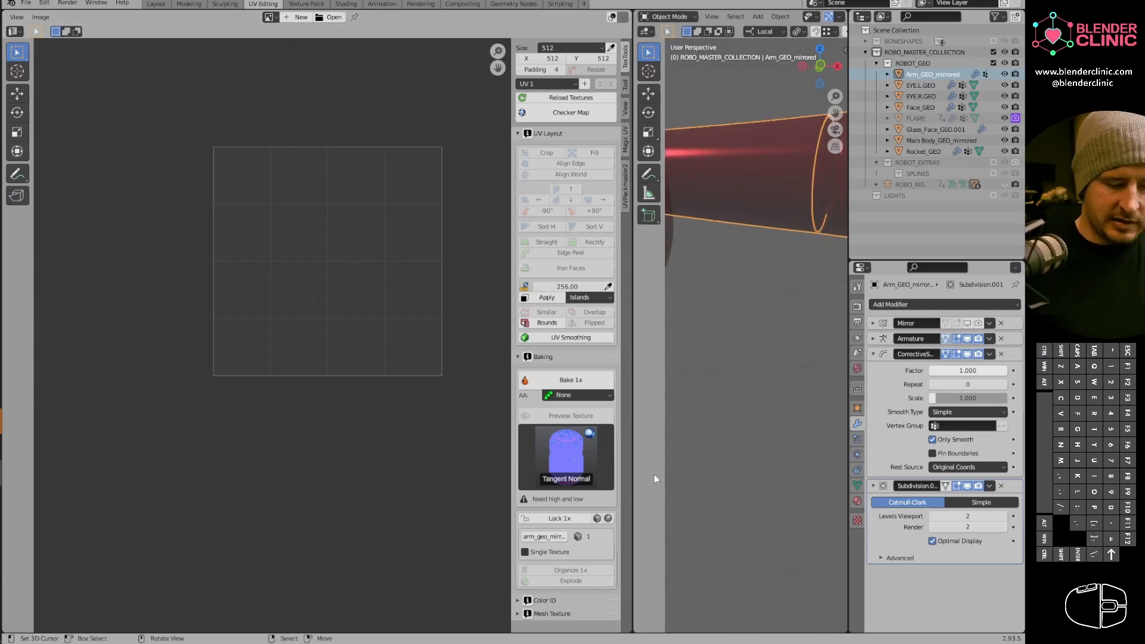
pyautogui.moveTo(631, 297); pyautogui.dragTo(524, 299)
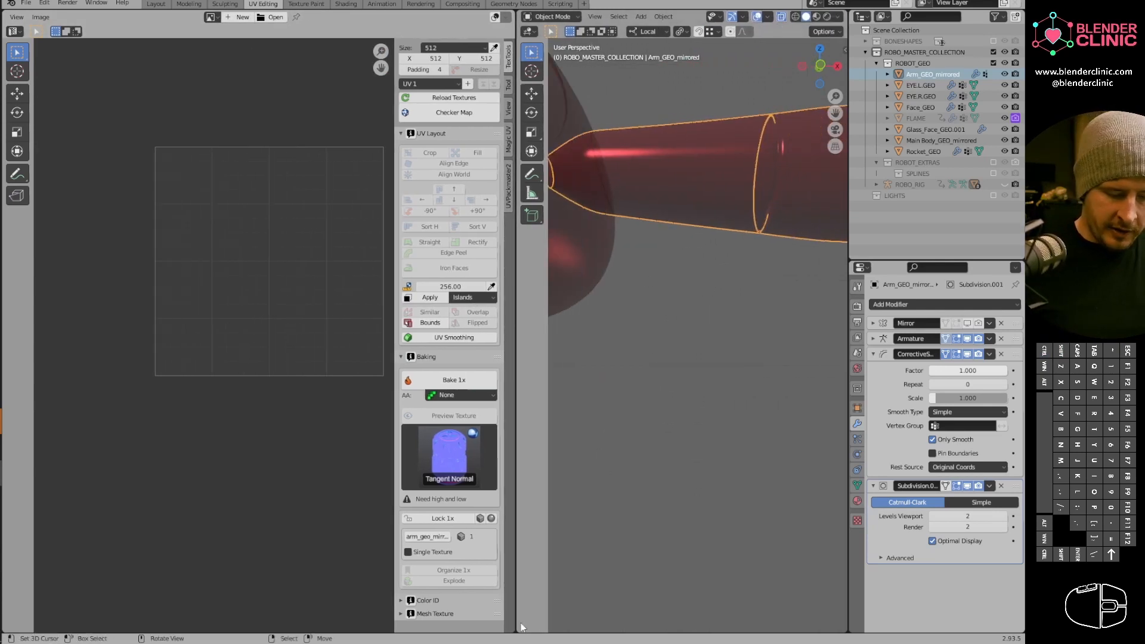
pyautogui.moveTo(519, 627); pyautogui.dragTo(537, 353)
pyautogui.click(574, 360)
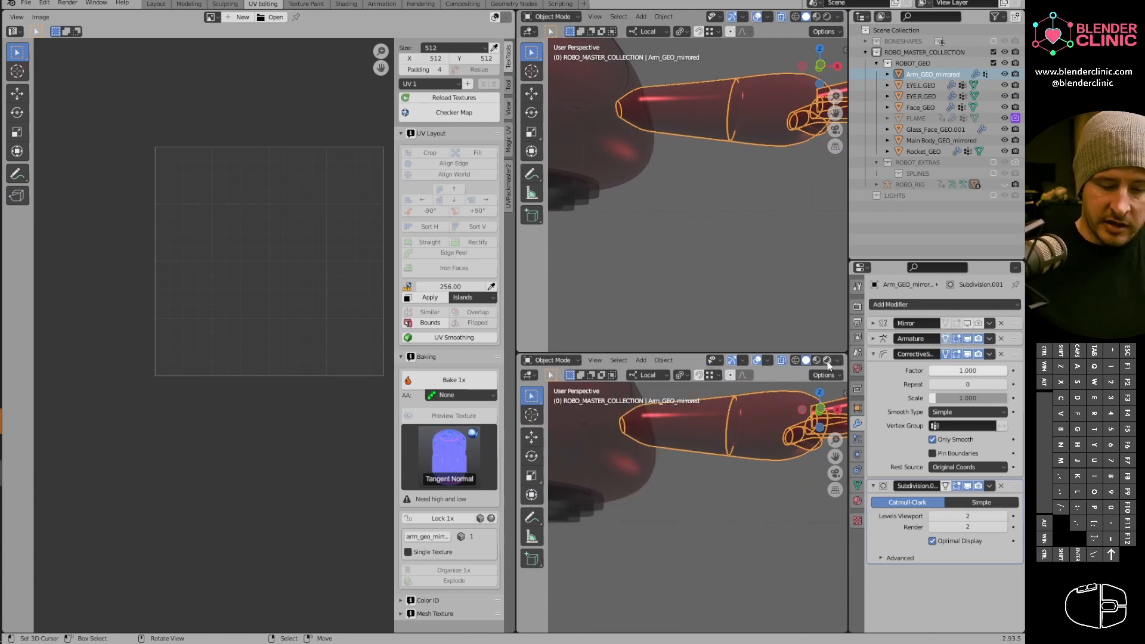
# Change the lower 3D viewport area into a Shader Editor.
pyautogui.click(548, 361)
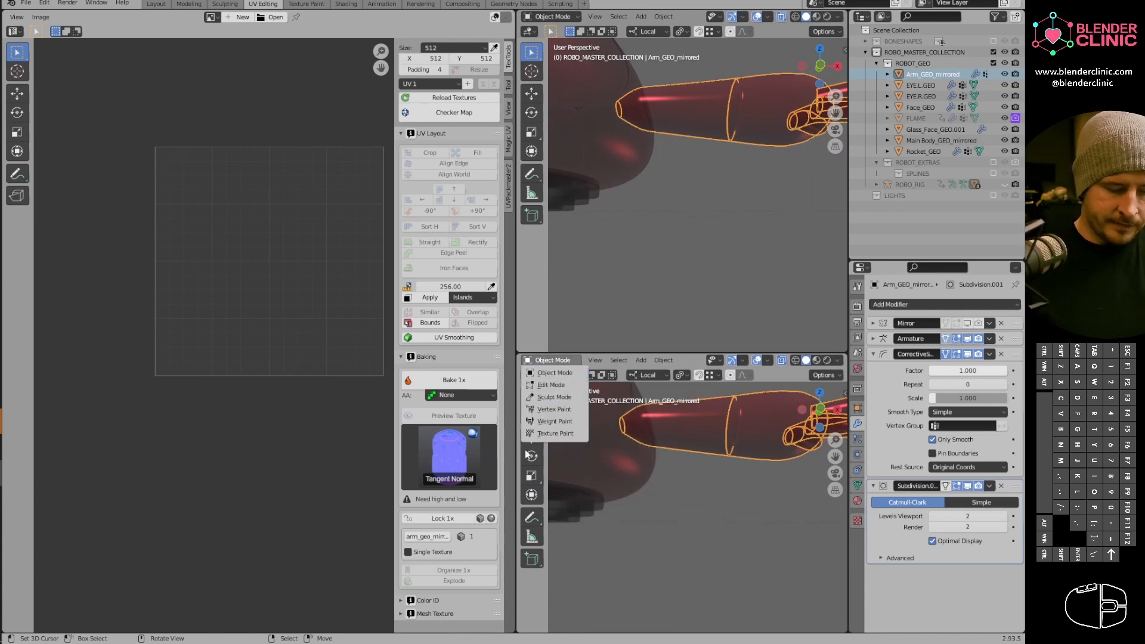
pyautogui.click(530, 376)
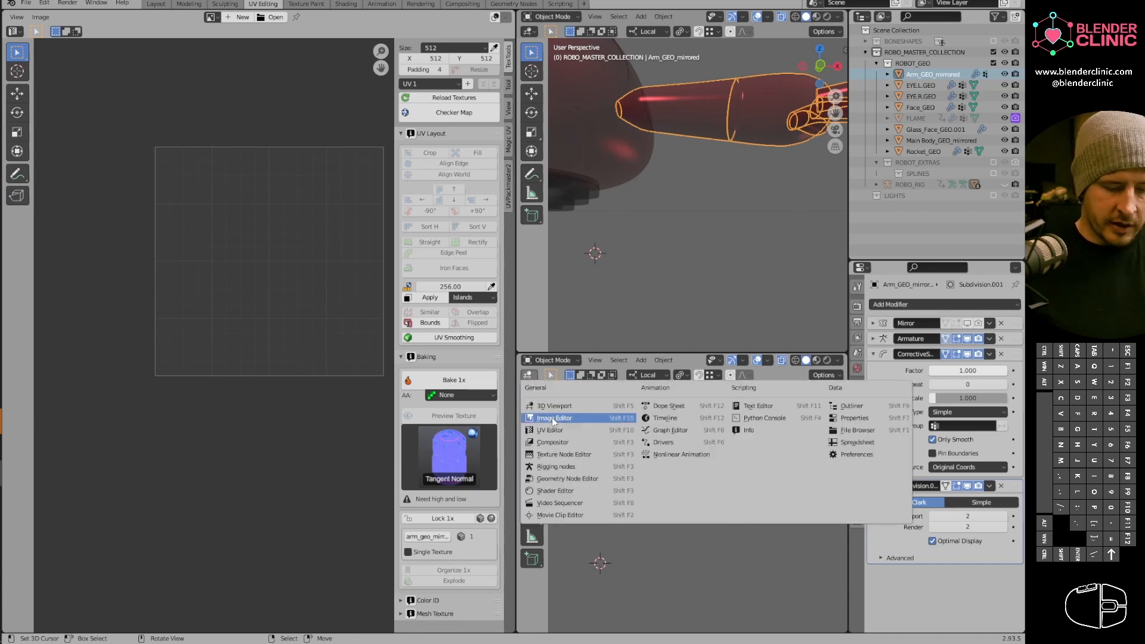
pyautogui.click(576, 491)
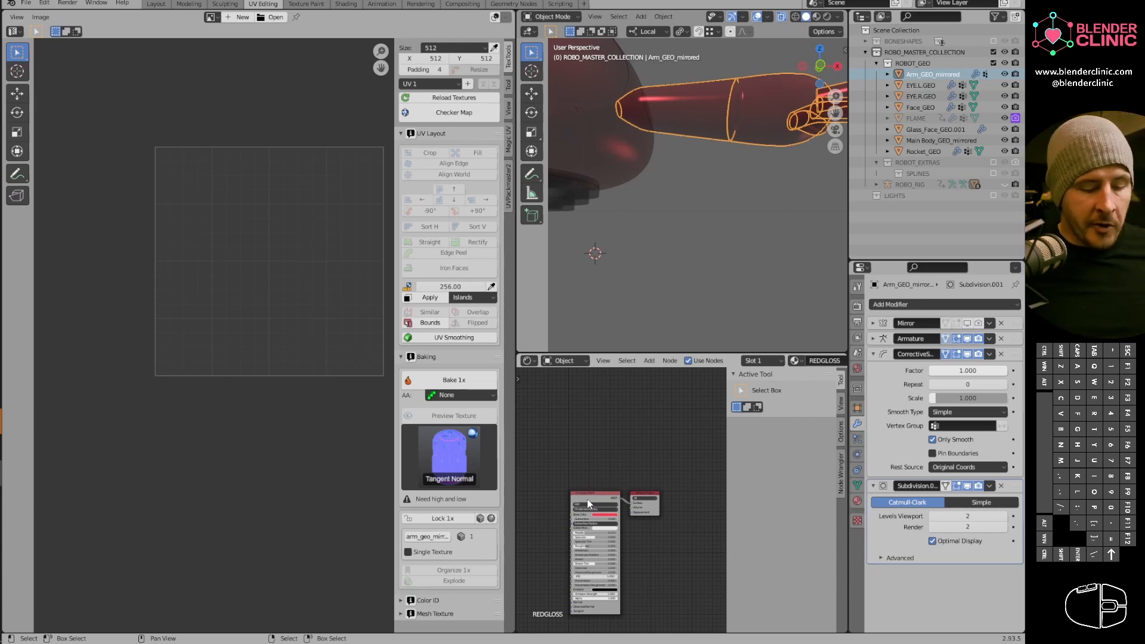
# Add a connected texture coordinate, mapping and image texture setup to the REDGLOSS material's shader node.
pyautogui.moveTo(593, 493); pyautogui.dragTo(598, 450)
pyautogui.moveTo(614, 404); pyautogui.dragTo(590, 422, button='middle')
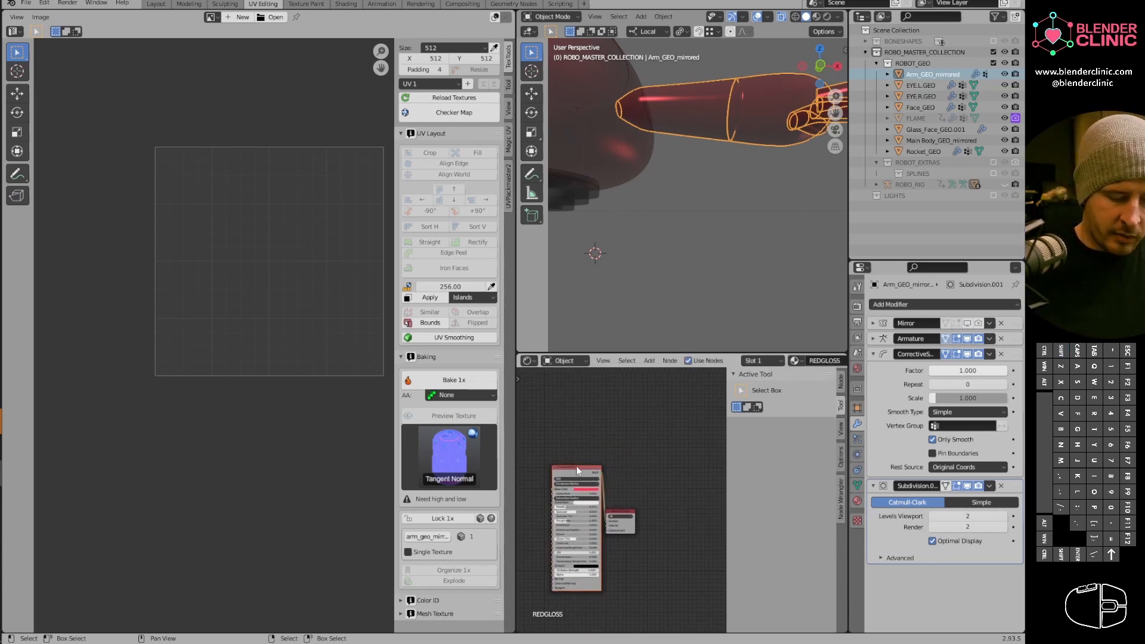
pyautogui.hotkey('ctrl', 't')
pyautogui.scroll(5, 608, 501)
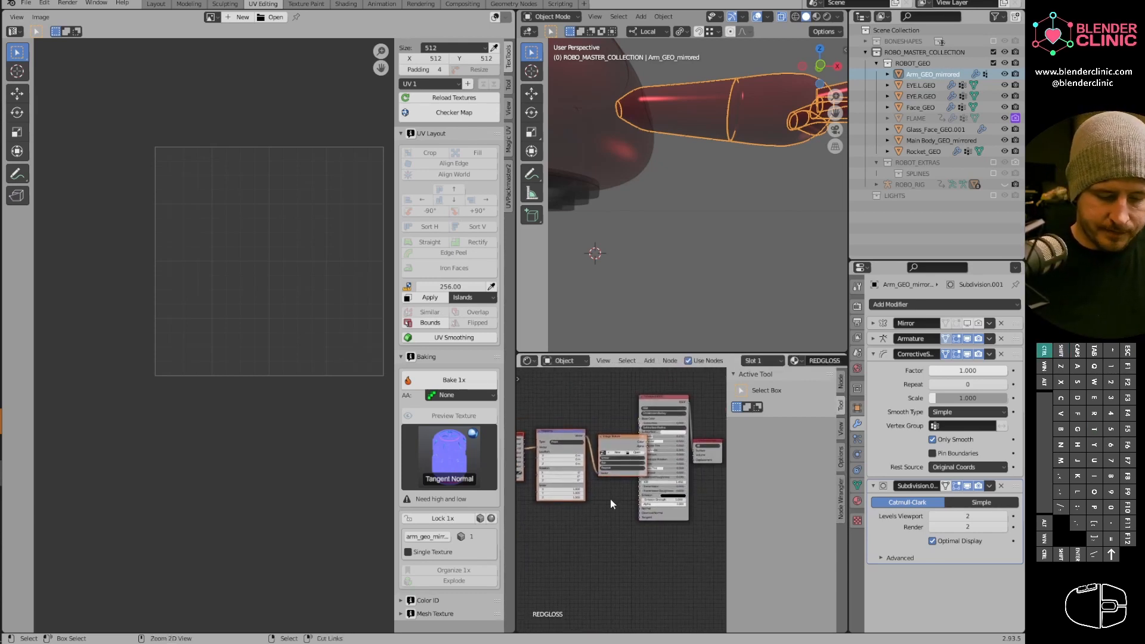
# Create a new 1024 × 1024 px Color Grid image in the image texture node and move the node clear of the shader.
pyautogui.click(615, 416)
pyautogui.click(637, 497)
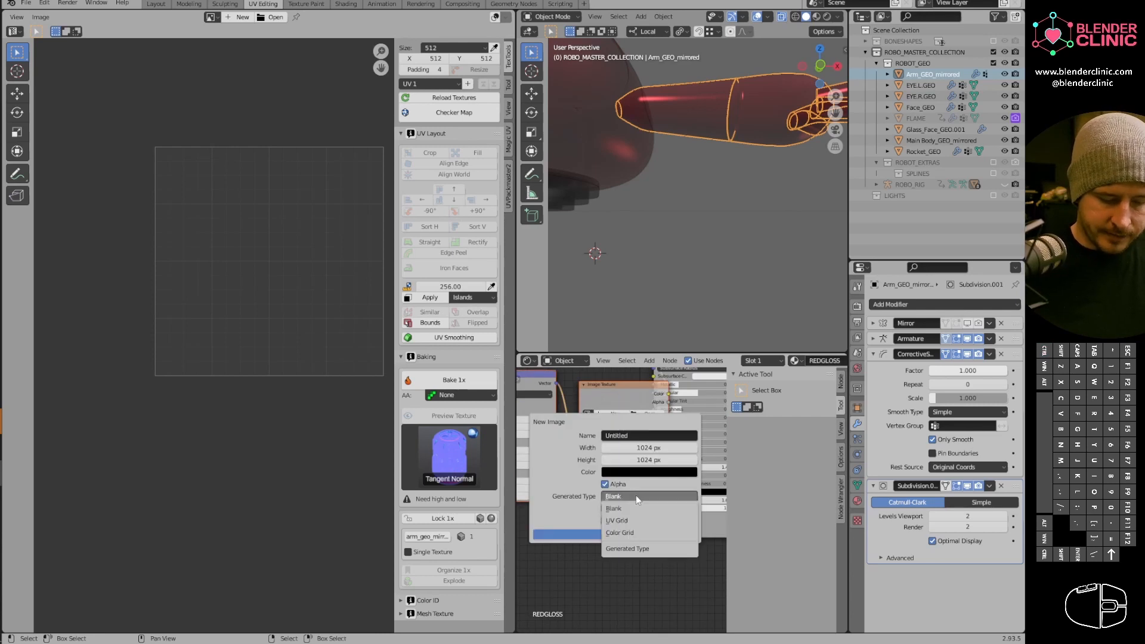
pyautogui.click(635, 532)
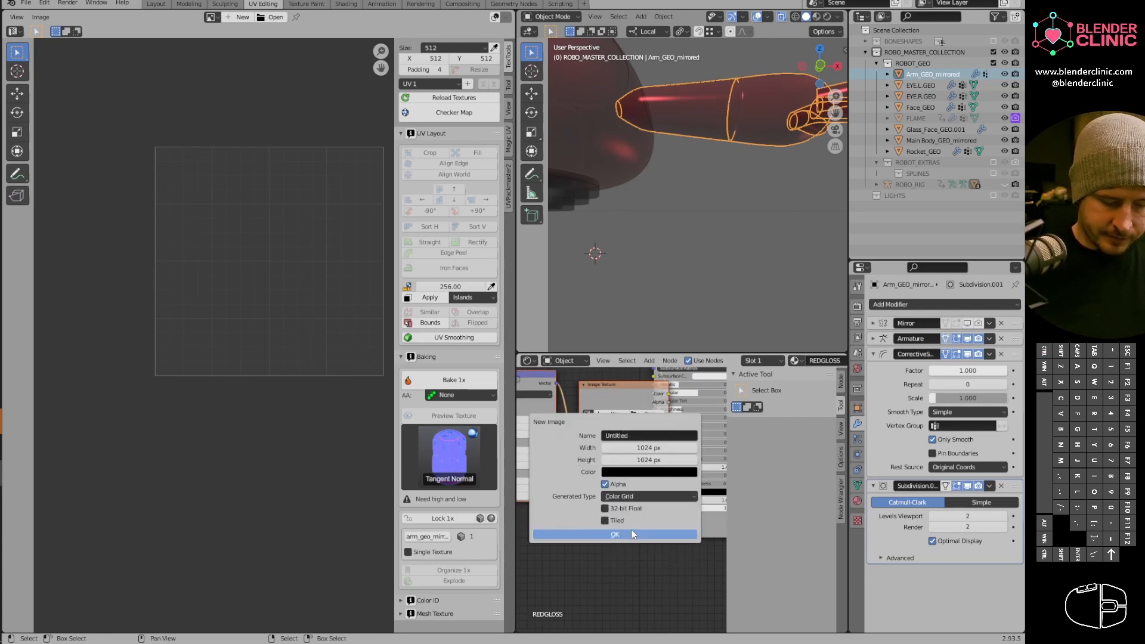
pyautogui.click(616, 535)
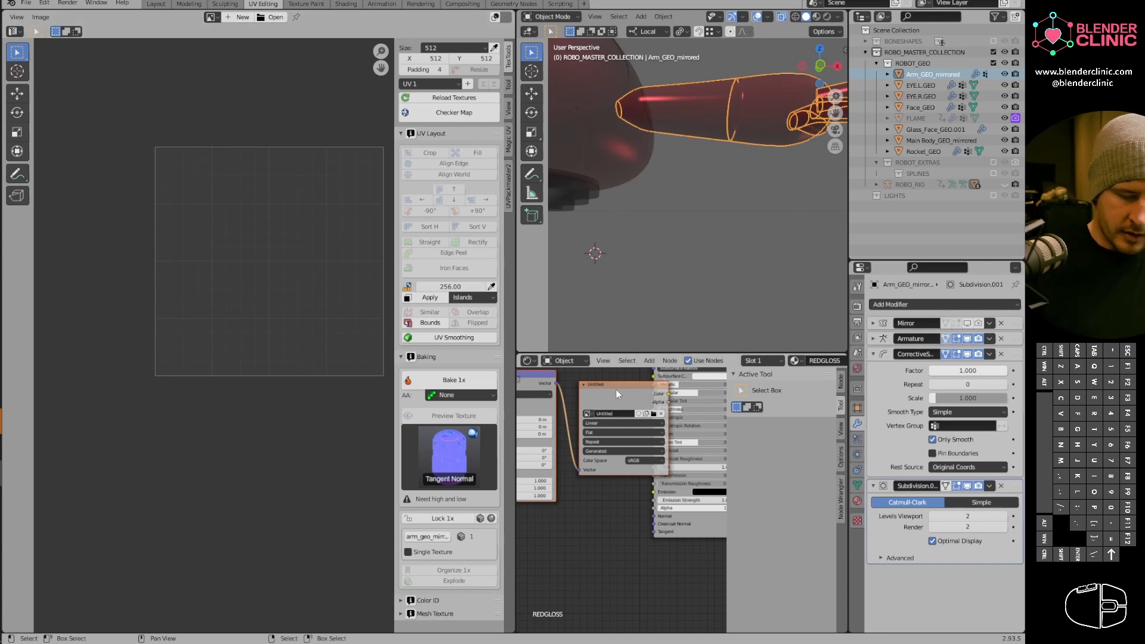
pyautogui.moveTo(589, 514); pyautogui.dragTo(595, 539, button='middle')
pyautogui.click(617, 417)
pyautogui.moveTo(616, 417); pyautogui.dragTo(587, 425)
# Set the viewport shading color to Texture and turn off X-ray to show the color grid on the arm.
pyautogui.click(839, 16)
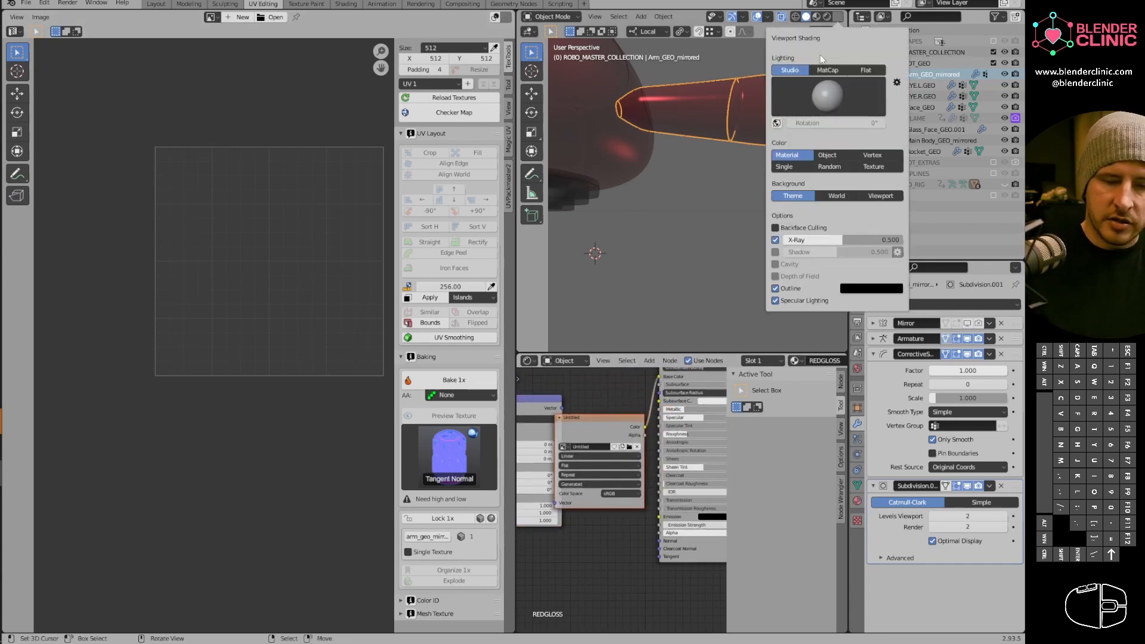
pyautogui.click(872, 168)
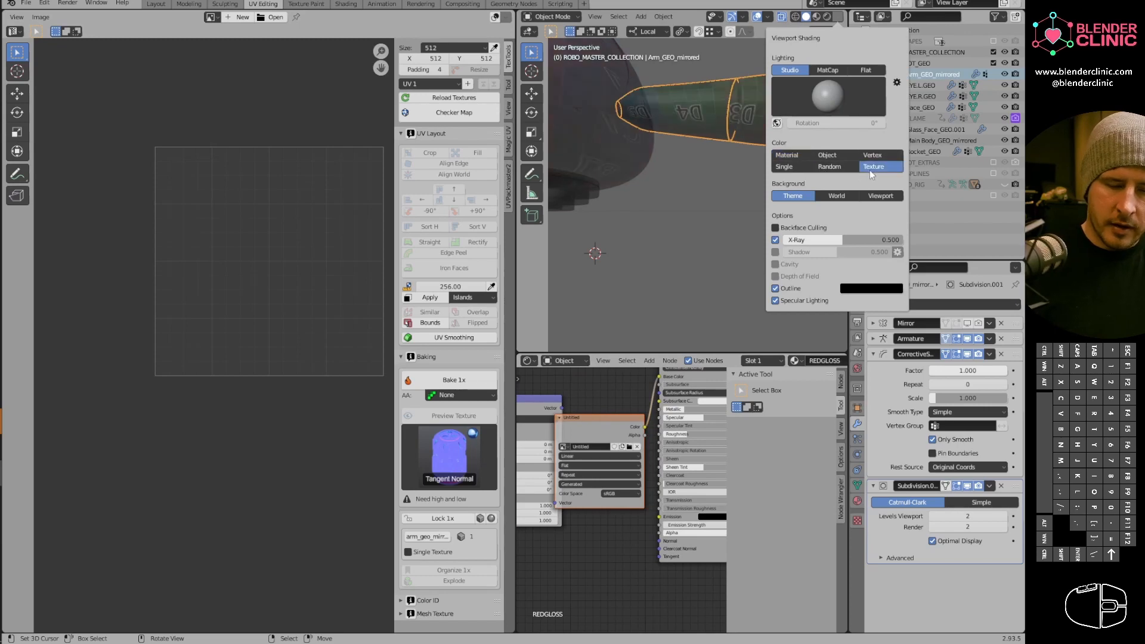
pyautogui.click(784, 16)
pyautogui.moveTo(738, 202); pyautogui.dragTo(713, 269, button='middle')
pyautogui.keyDown('ctrl'); pyautogui.moveTo(713, 268); pyautogui.dragTo(694, 175, button='middle'); pyautogui.keyUp('ctrl')
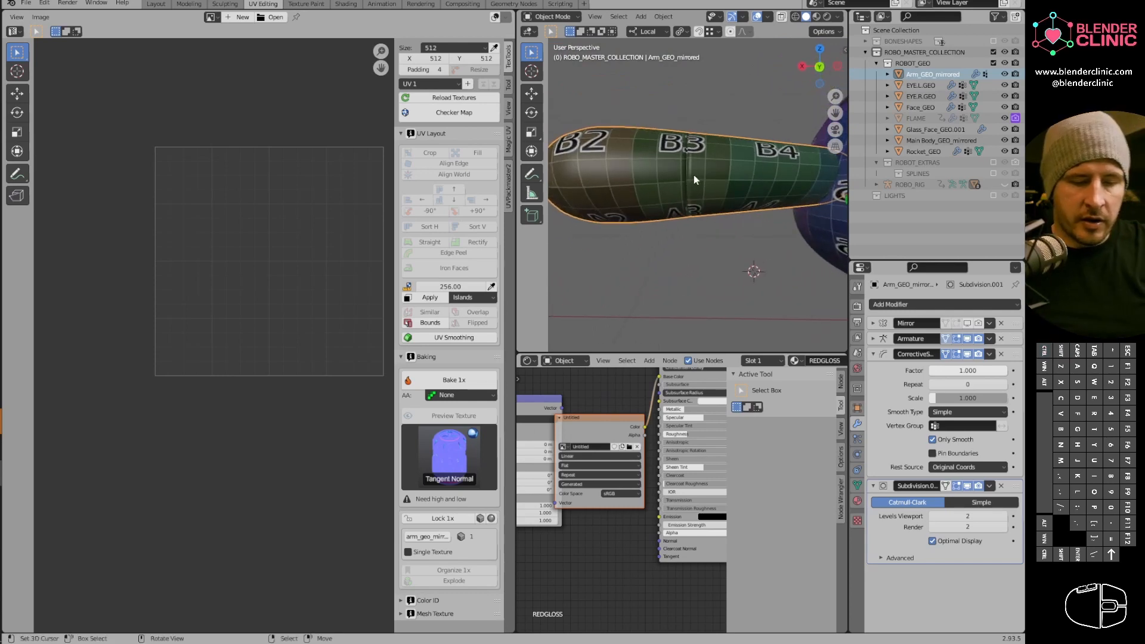
# Put the arm mesh back in Edit Mode with the whole color grid image in view in the UV editor.
pyautogui.press('Tab')
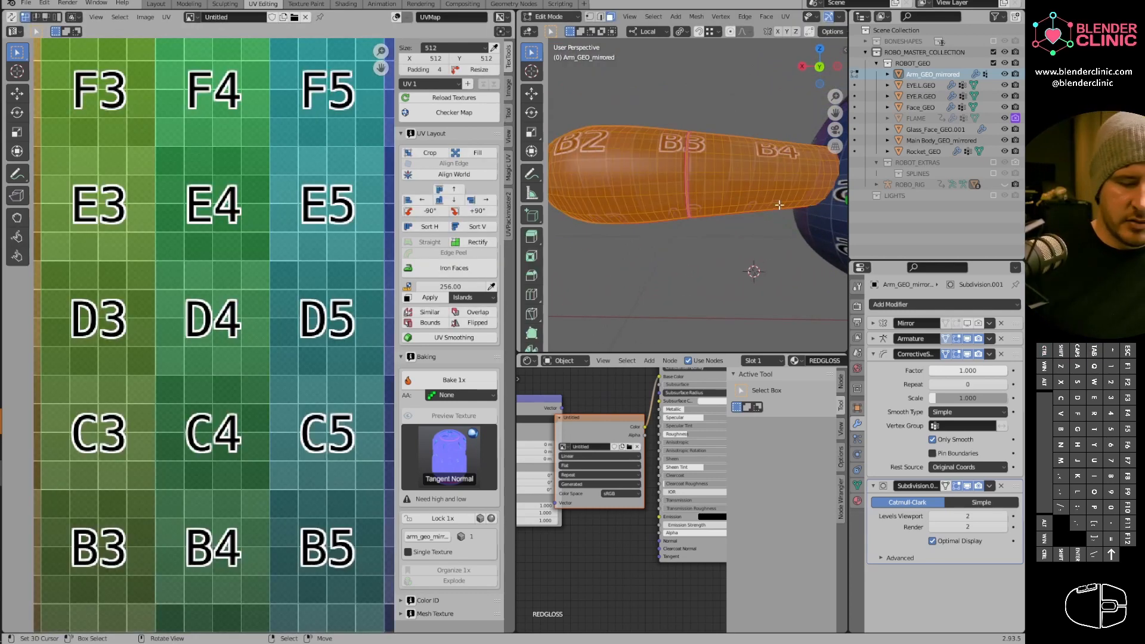
pyautogui.click(190, 17)
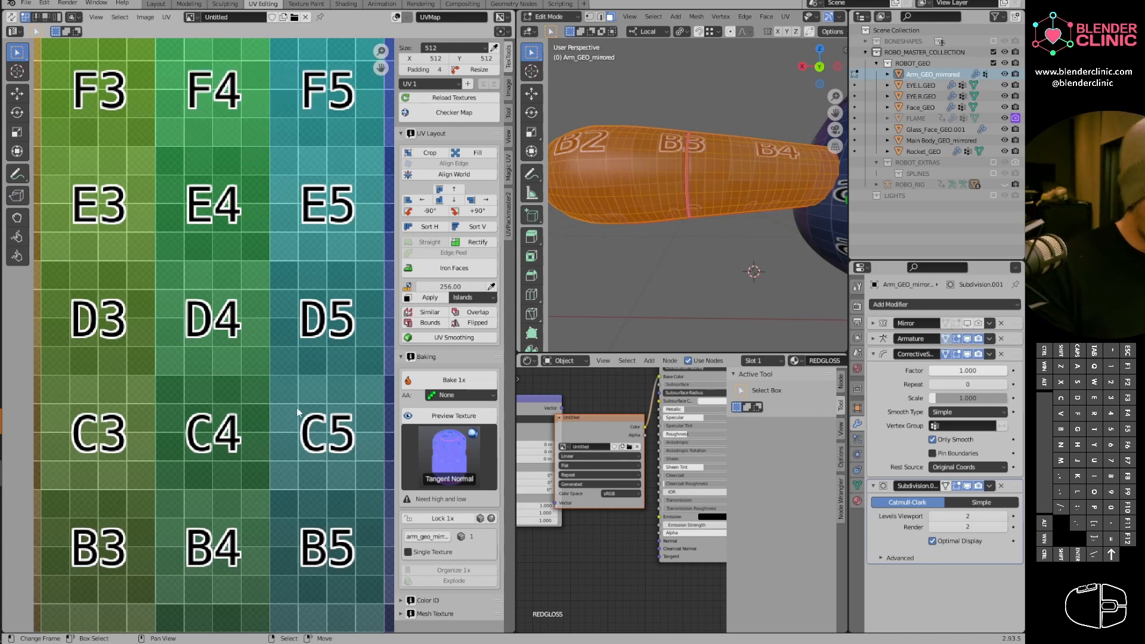
pyautogui.scroll(-8, 358, 330)
pyautogui.scroll(3, 263, 424)
pyautogui.press('Tab')
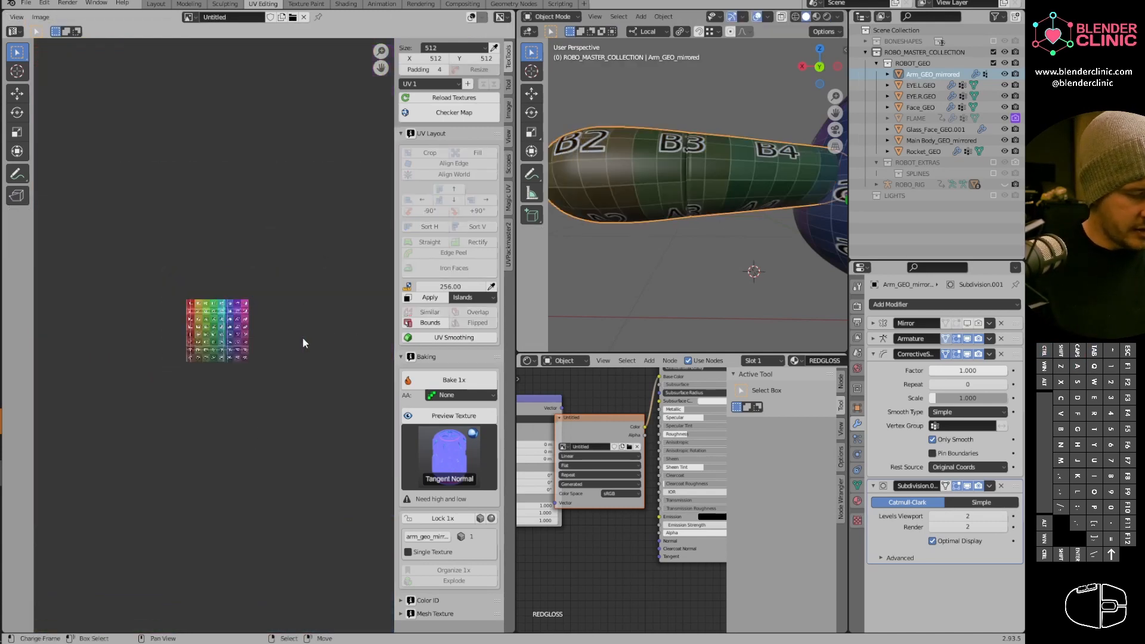
pyautogui.press('Tab')
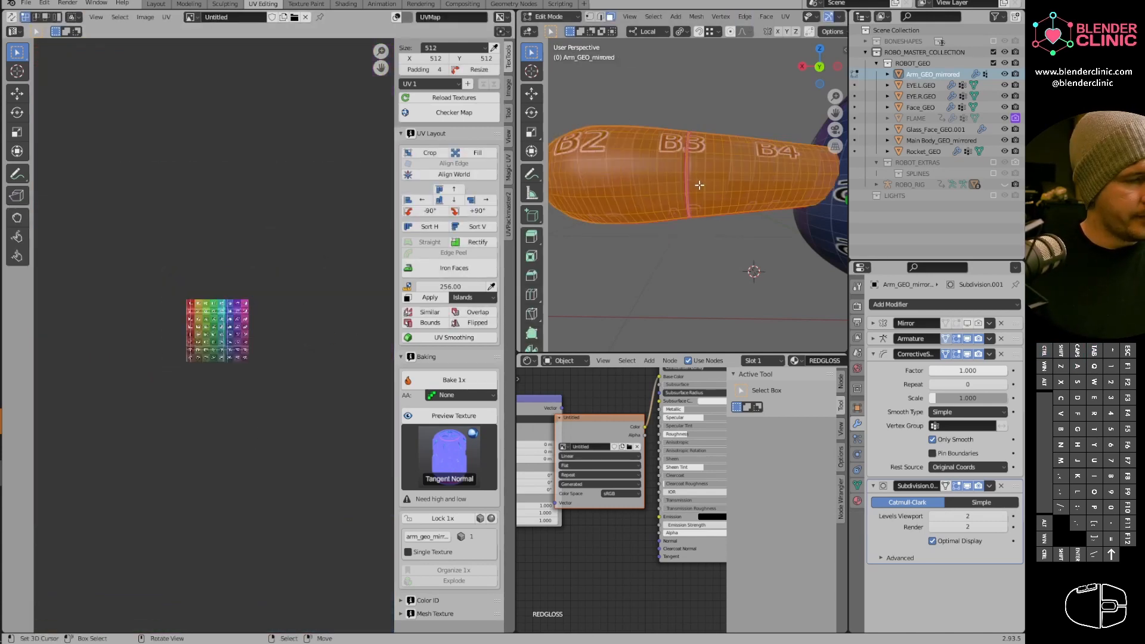
# Isolate the arm mesh in local view and face it in right orthographic view in Edit Mode.
pyautogui.press('/')
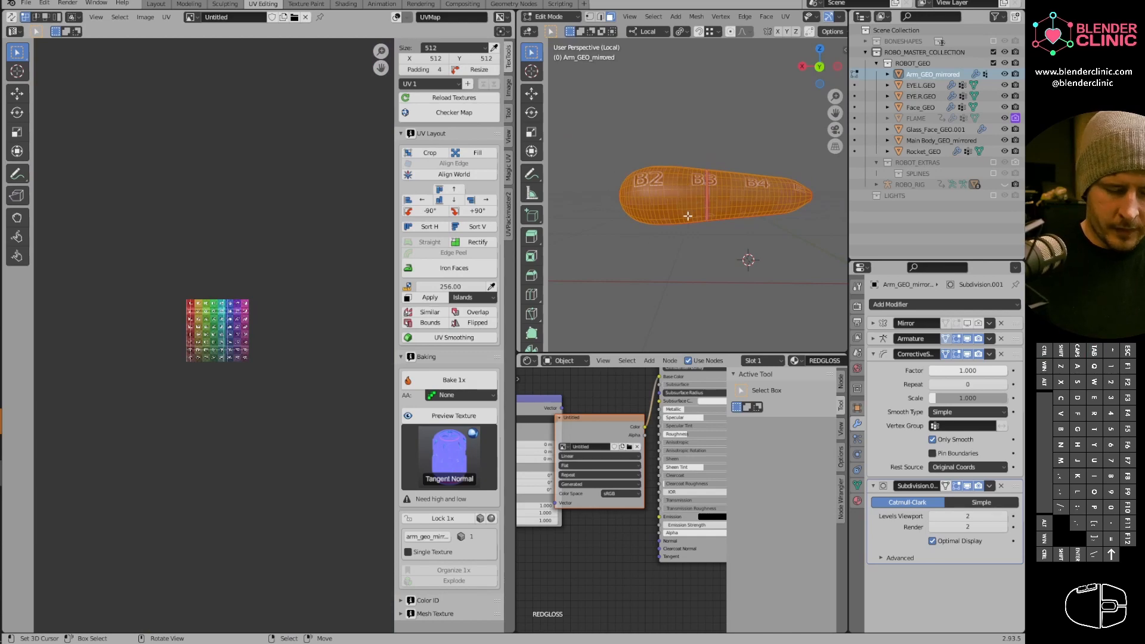
pyautogui.keyDown('alt'); pyautogui.moveTo(688, 216); pyautogui.dragTo(697, 246, button='middle'); pyautogui.keyUp('alt')
pyautogui.press('Tab')
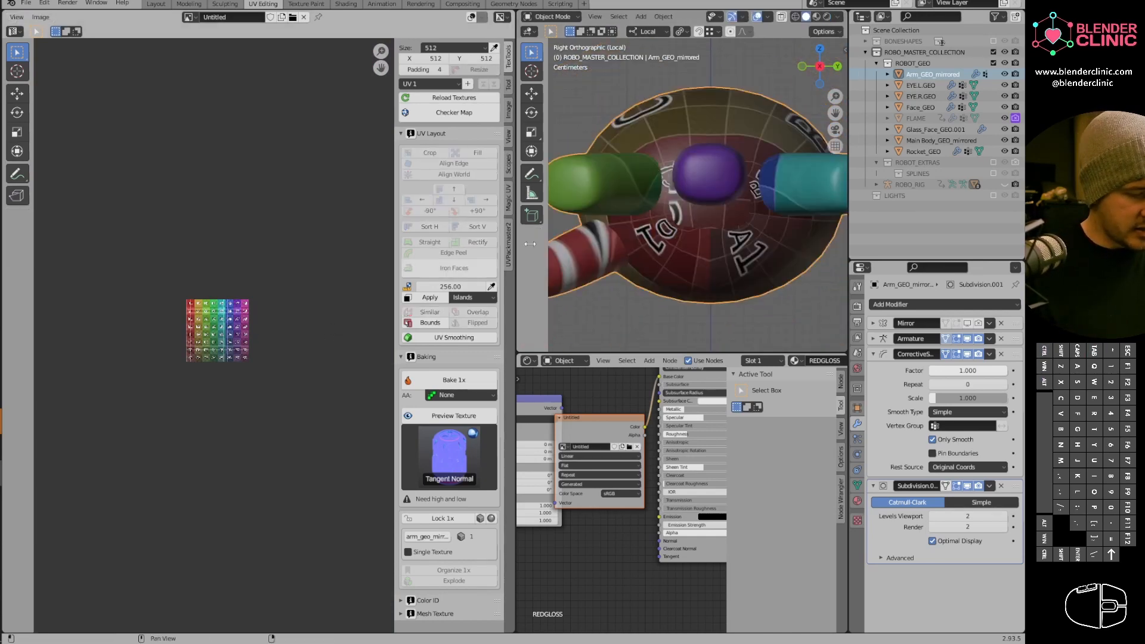
pyautogui.press('Tab')
pyautogui.scroll(2, 319, 258)
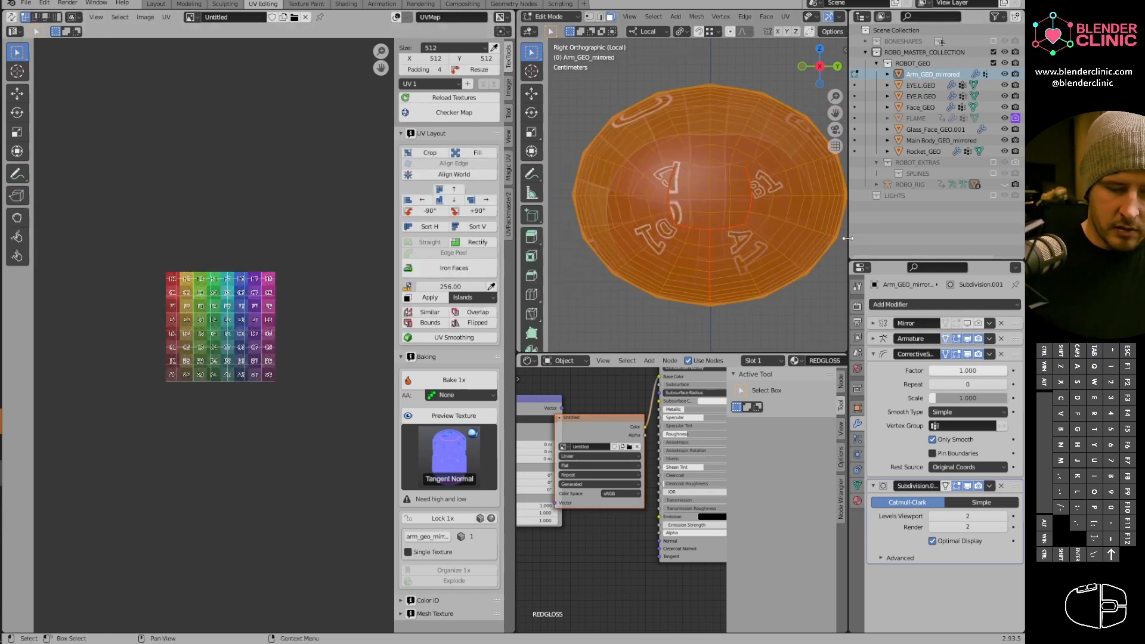
pyautogui.click(567, 17)
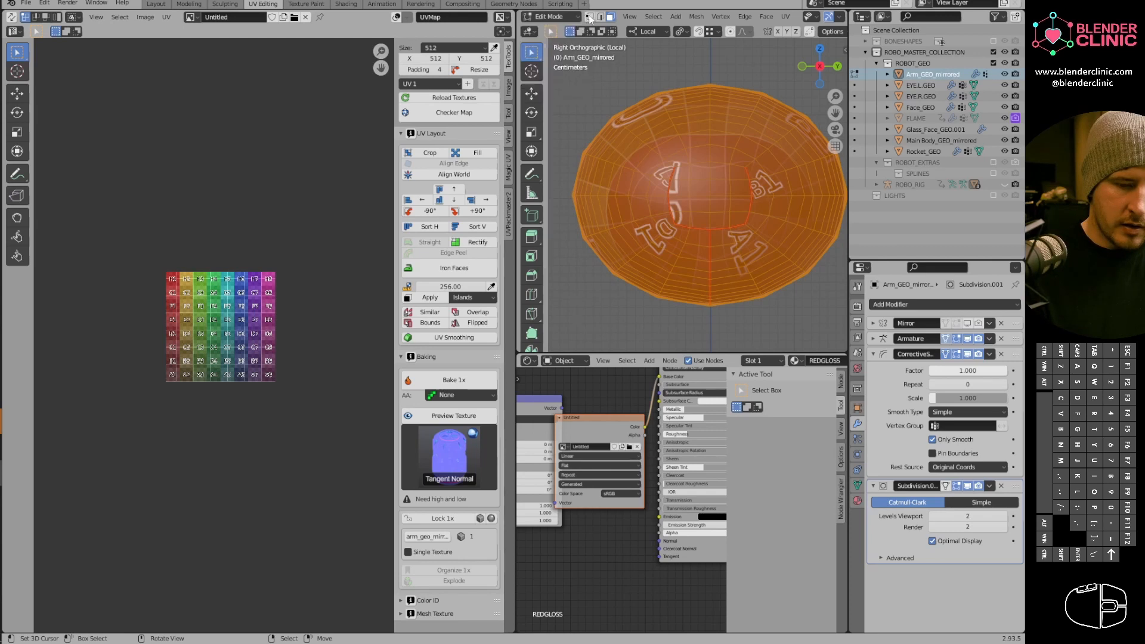
# Switch the arm mesh to vertex selection, set the image area to the UV Editor again and reveal its hidden UVs.
pyautogui.press('1')
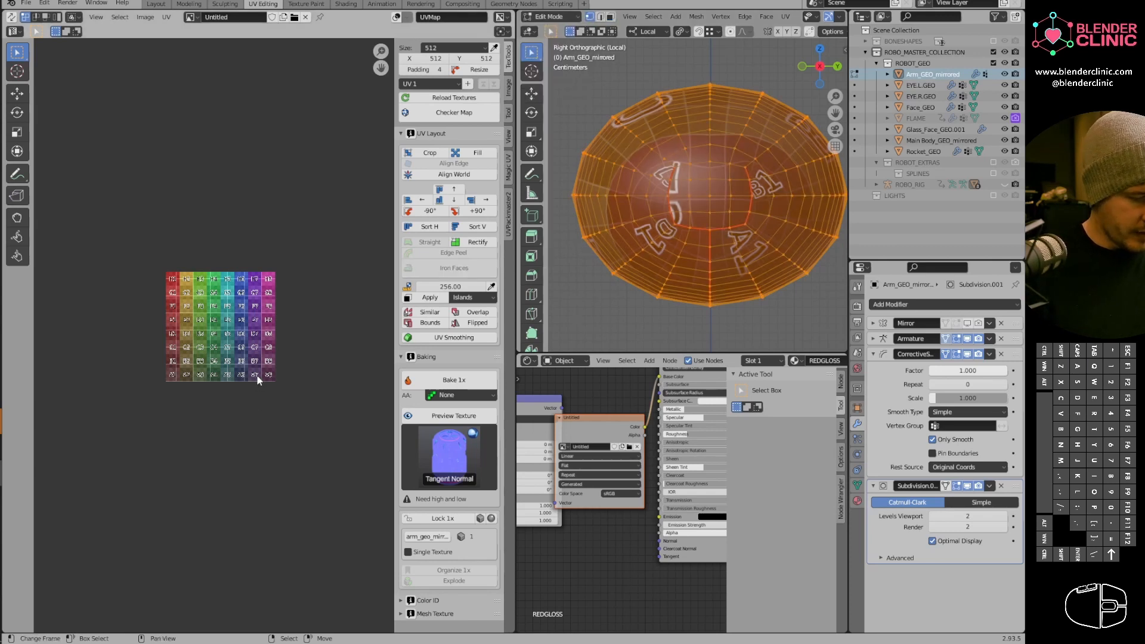
pyautogui.click(14, 31)
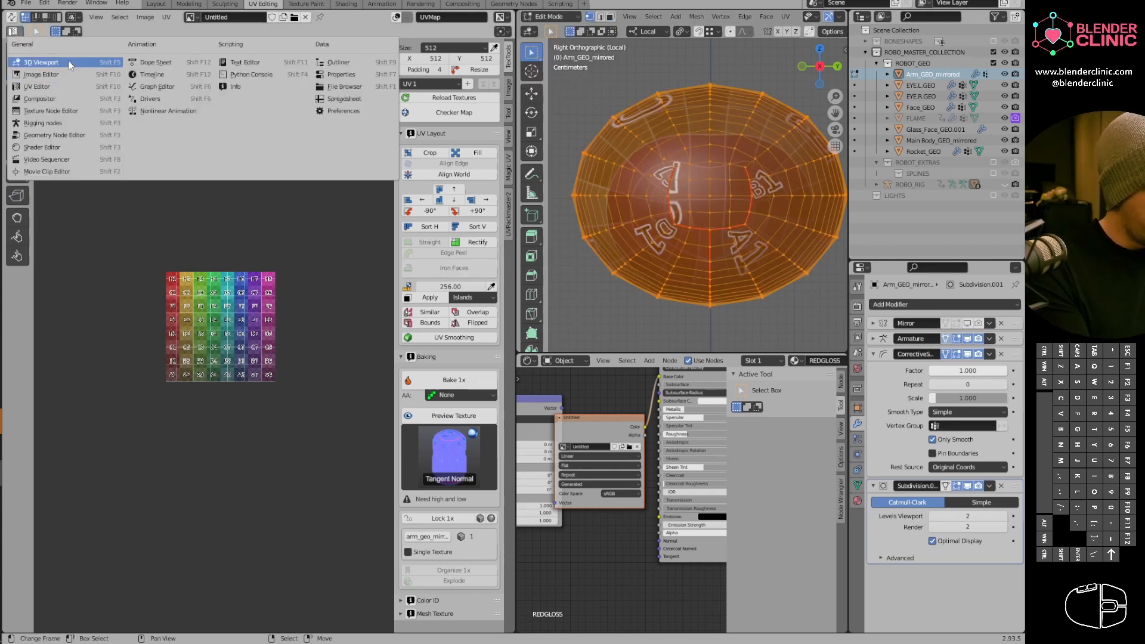
pyautogui.click(67, 85)
pyautogui.scroll(2, 280, 311)
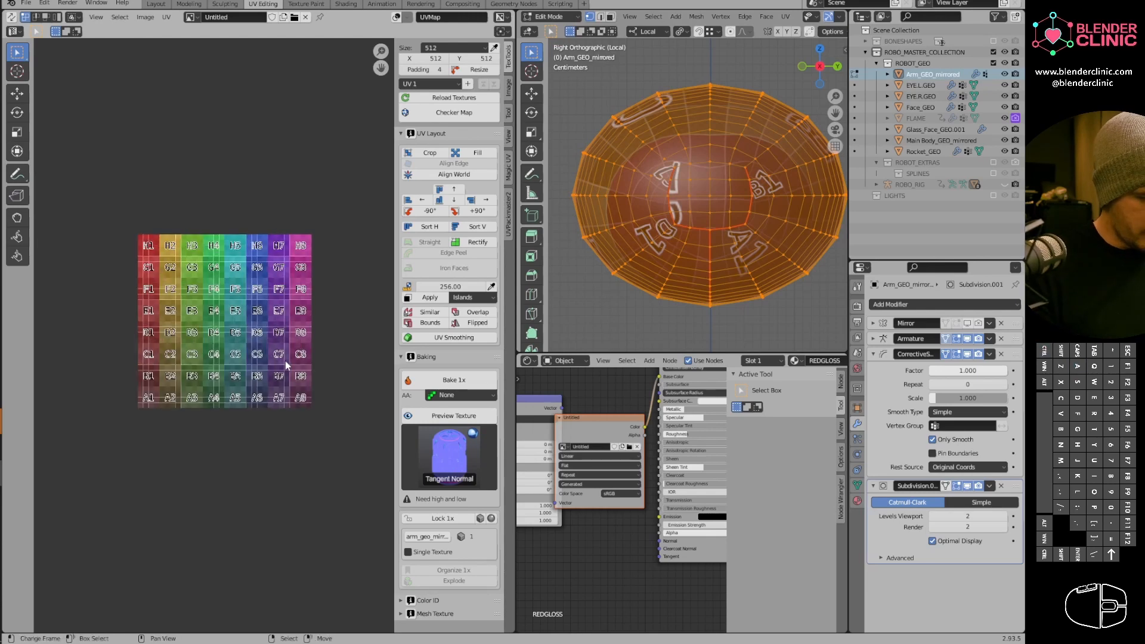
pyautogui.hotkey('alt', 'h')
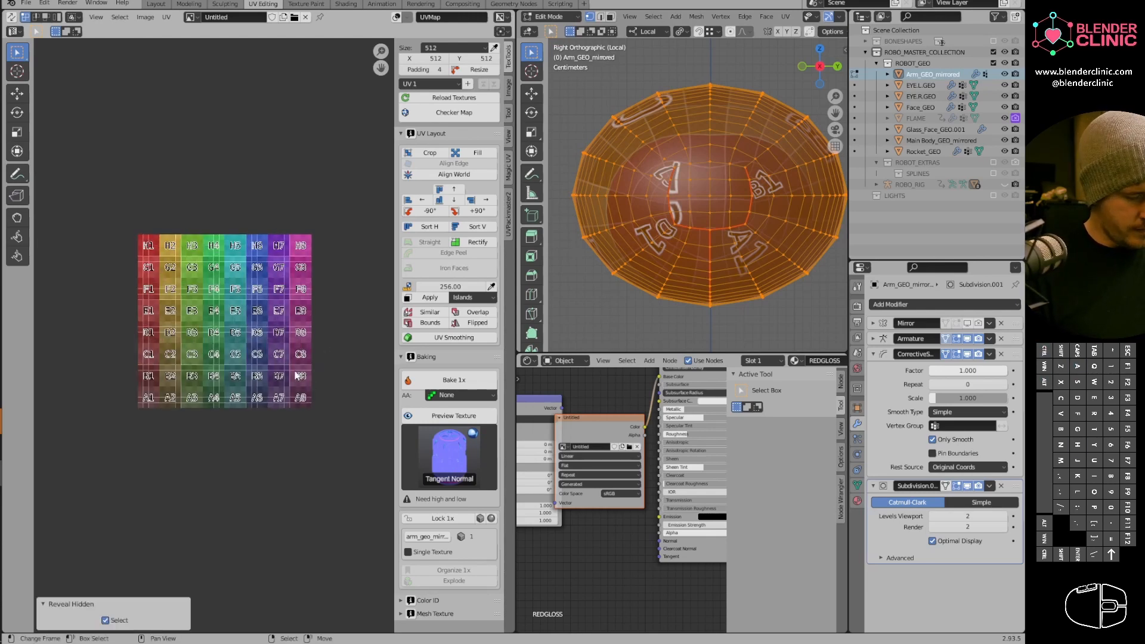
# Turn on UV sync selection and reselect the entire arm mesh.
pyautogui.scroll(3, 311, 376)
pyautogui.hotkey('alt', 'a')
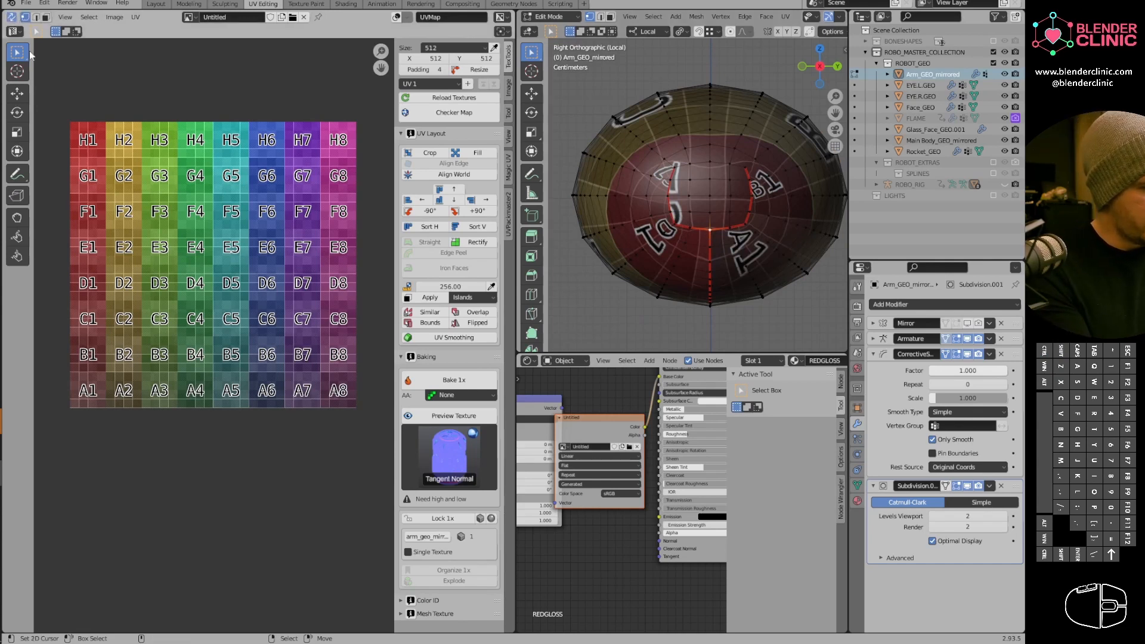
pyautogui.press('a')
pyautogui.rightClick(732, 232)
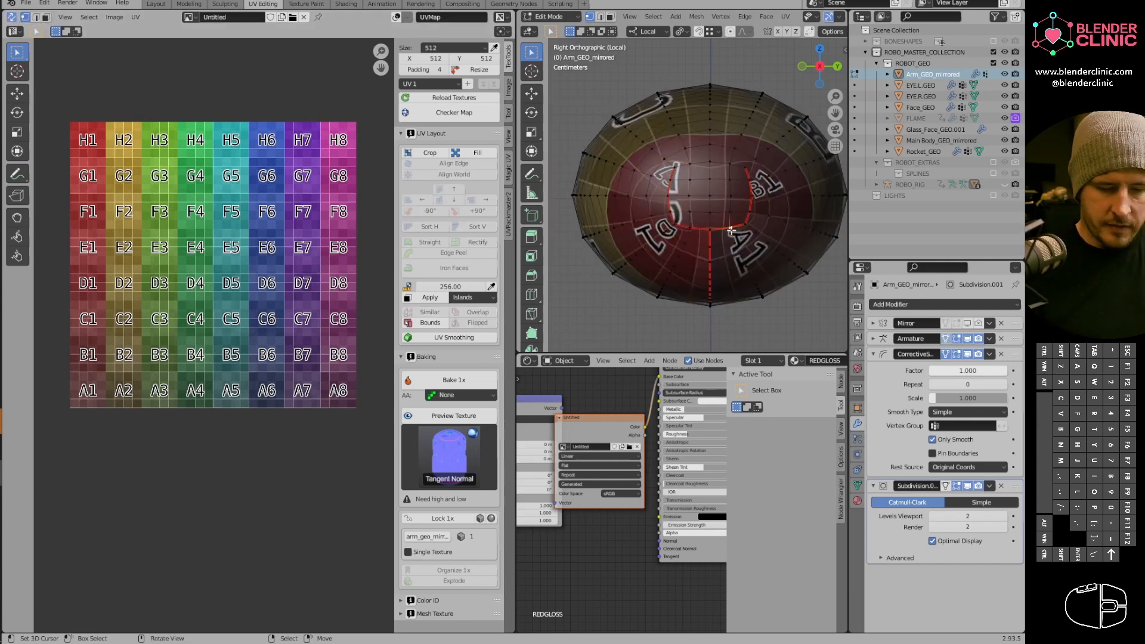
pyautogui.moveTo(720, 256); pyautogui.dragTo(756, 226, button='middle')
pyautogui.press('a')
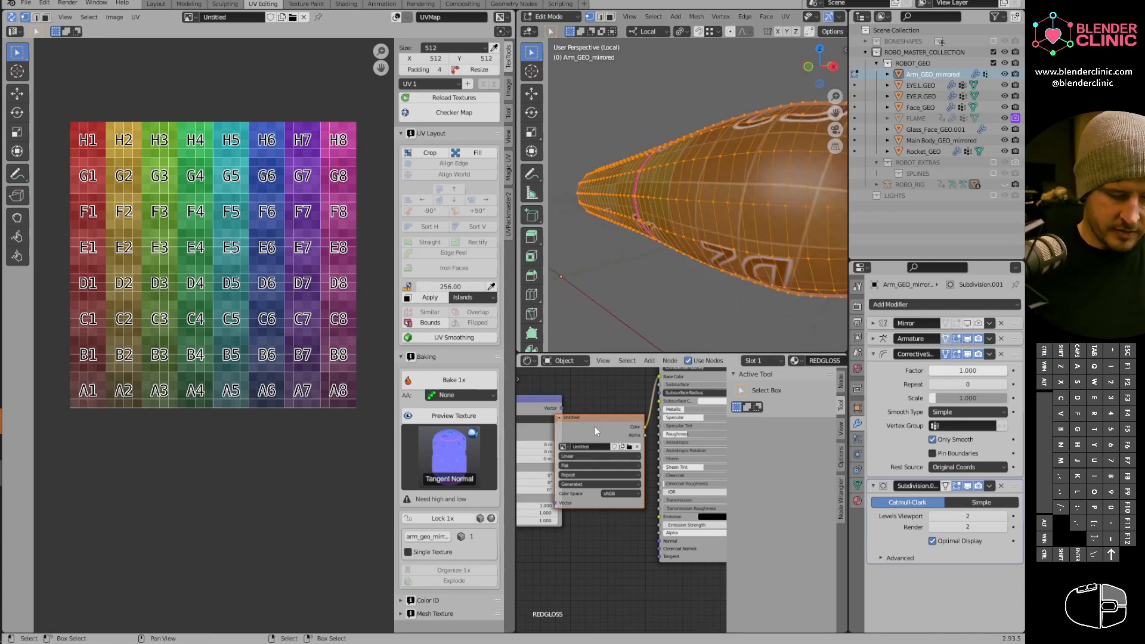
# Shift the image texture node slightly toward the shader node and narrow the UV editor's sidebar.
pyautogui.moveTo(596, 427); pyautogui.dragTo(607, 421)
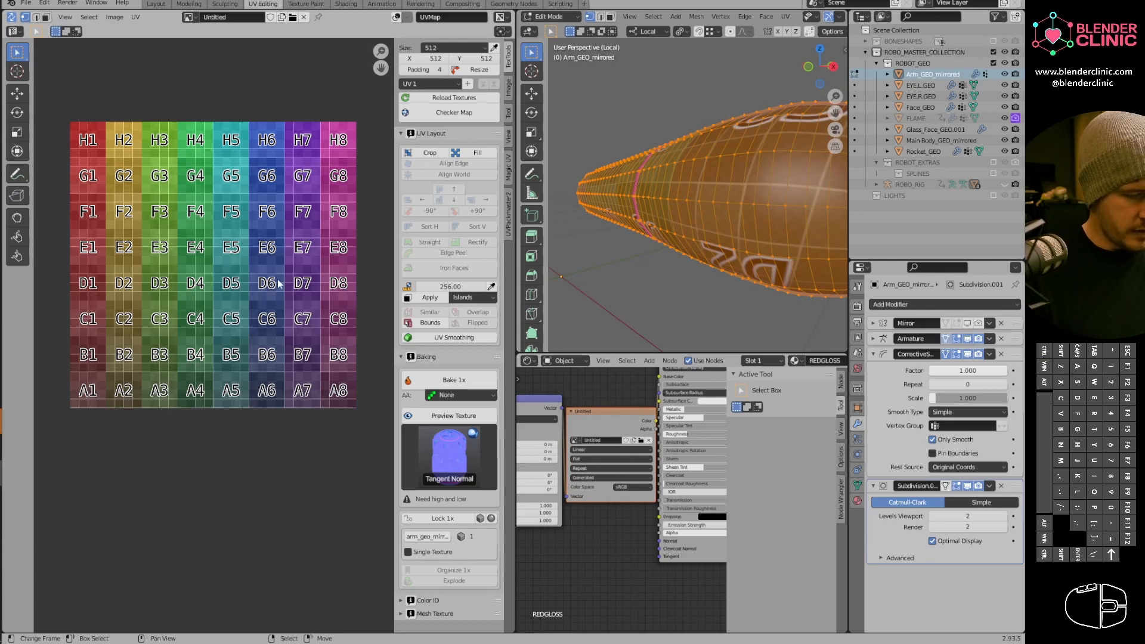
pyautogui.moveTo(420, 276); pyautogui.dragTo(422, 275)
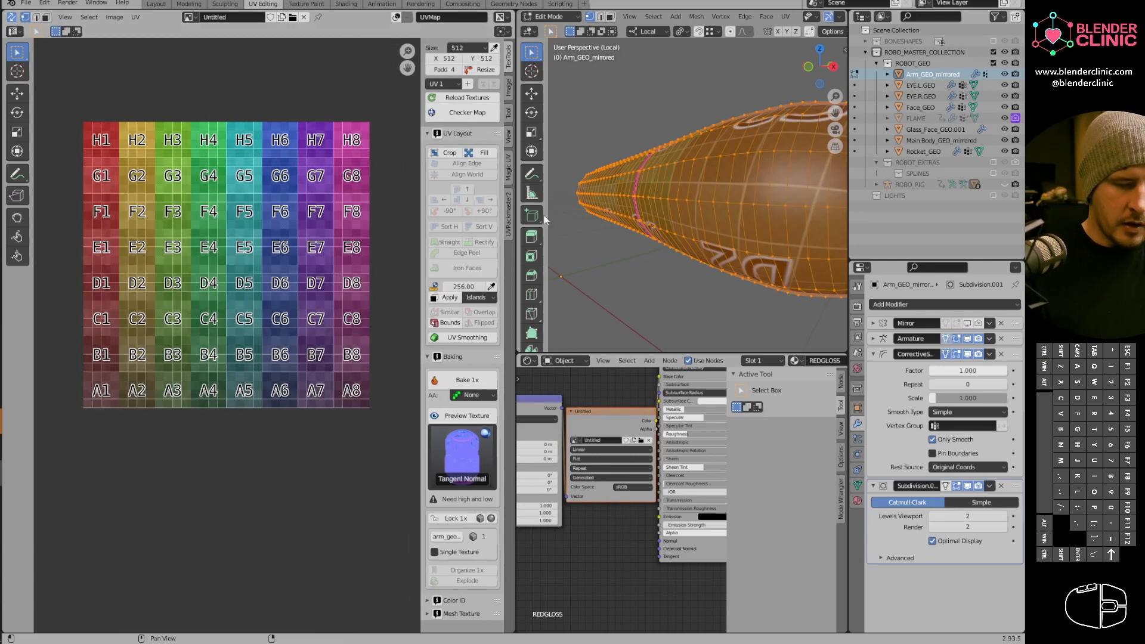
# Select an edge loop around the arm's body, grow the selection three times and select the whole mesh again.
pyautogui.moveTo(733, 193); pyautogui.dragTo(772, 201, button='middle')
pyautogui.keyDown('alt'); pyautogui.click(774, 197); pyautogui.keyUp('alt')
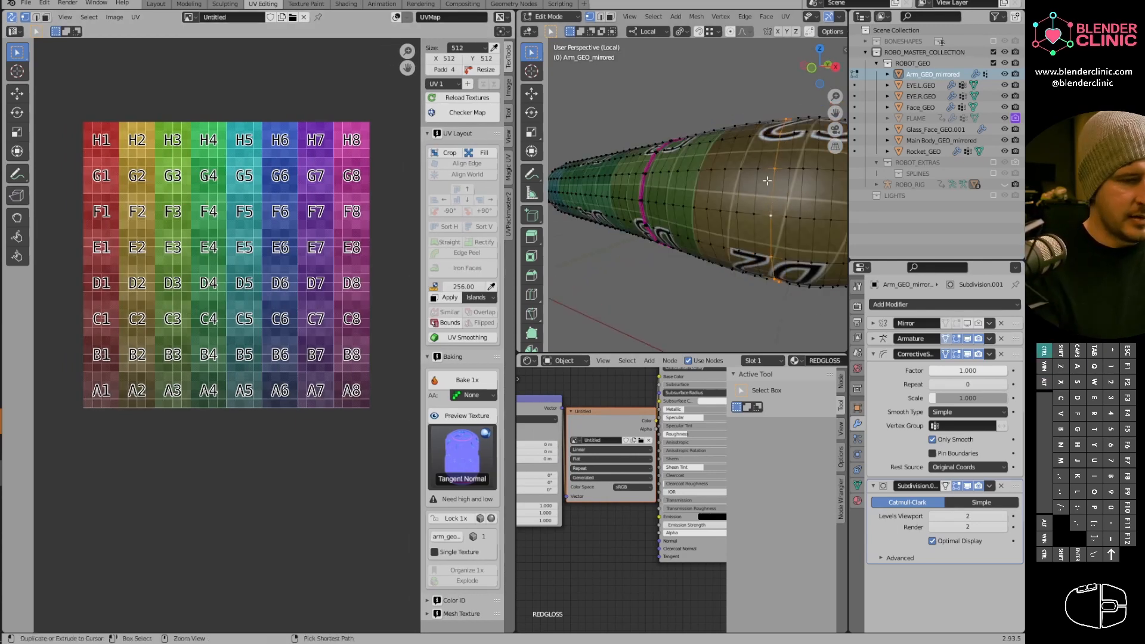
pyautogui.press('ctrl+KP_Add')
pyautogui.press('ctrl+KP_Add')
pyautogui.press('ctrl+KP_Add')
pyautogui.press('a')
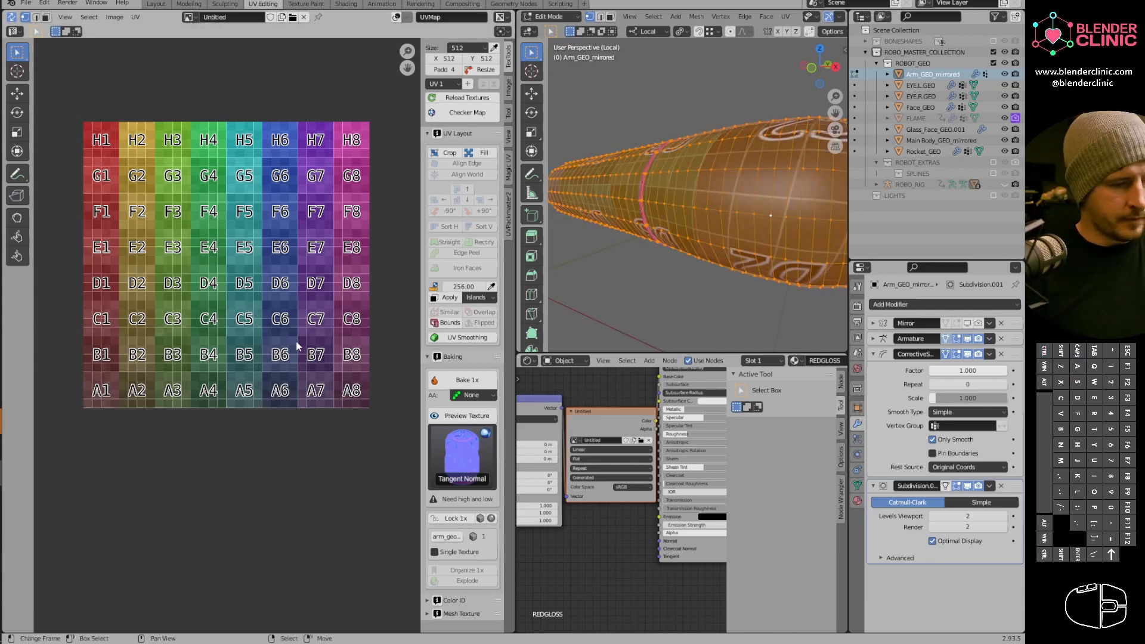
# Unlink the color grid image from the UV editor and assign the Untitled image to it again.
pyautogui.scroll(2, 301, 356)
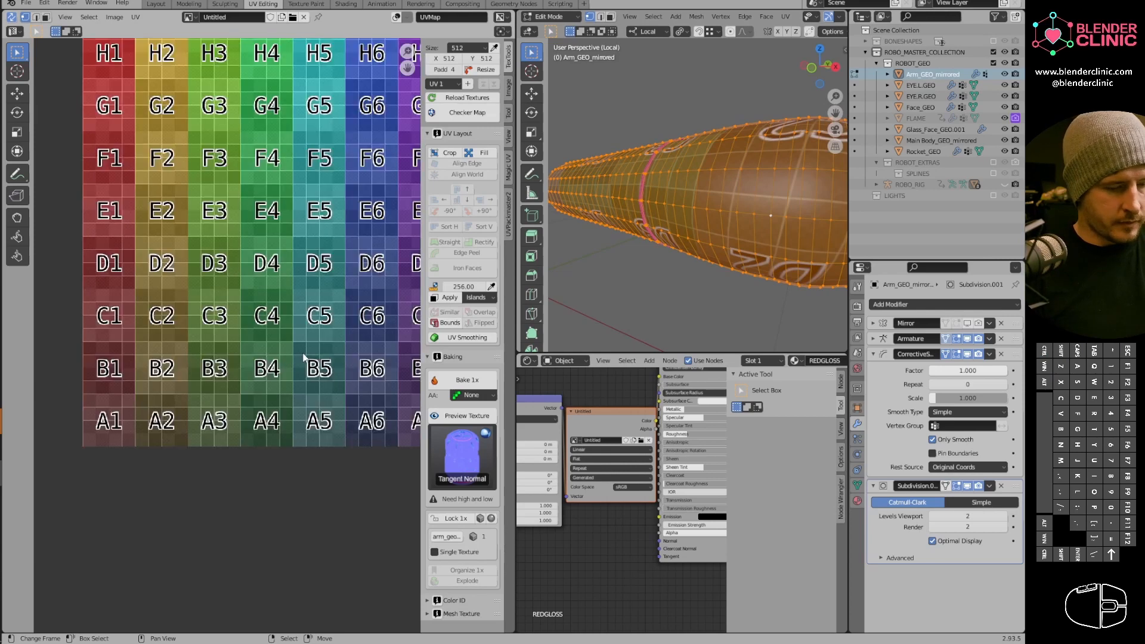
pyautogui.scroll(-4, 341, 303)
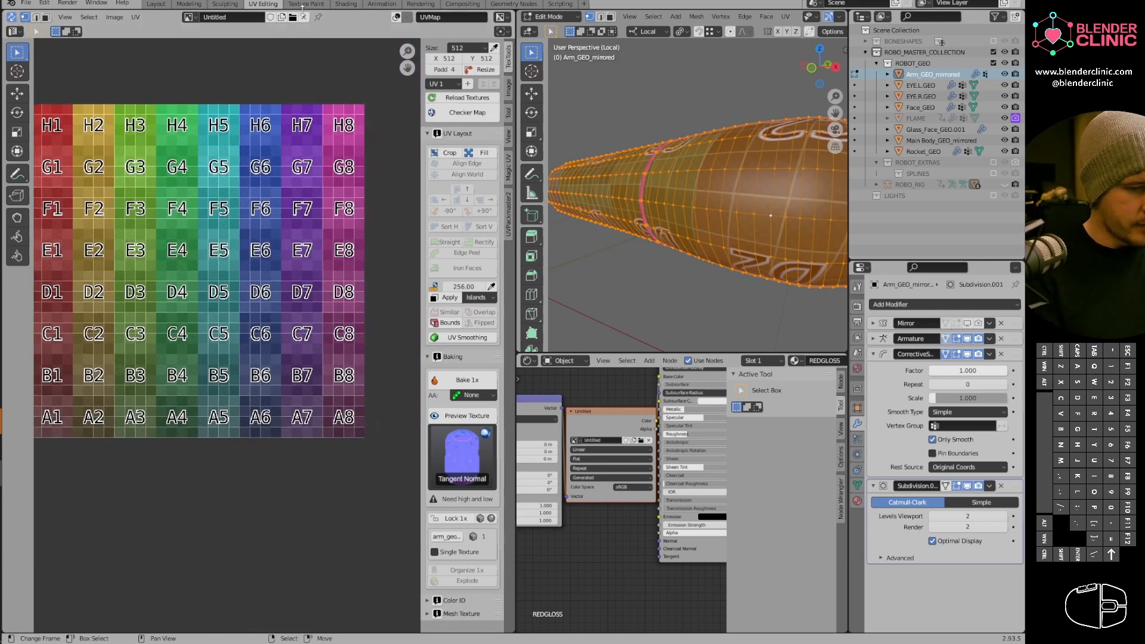
pyautogui.click(304, 17)
pyautogui.click(499, 32)
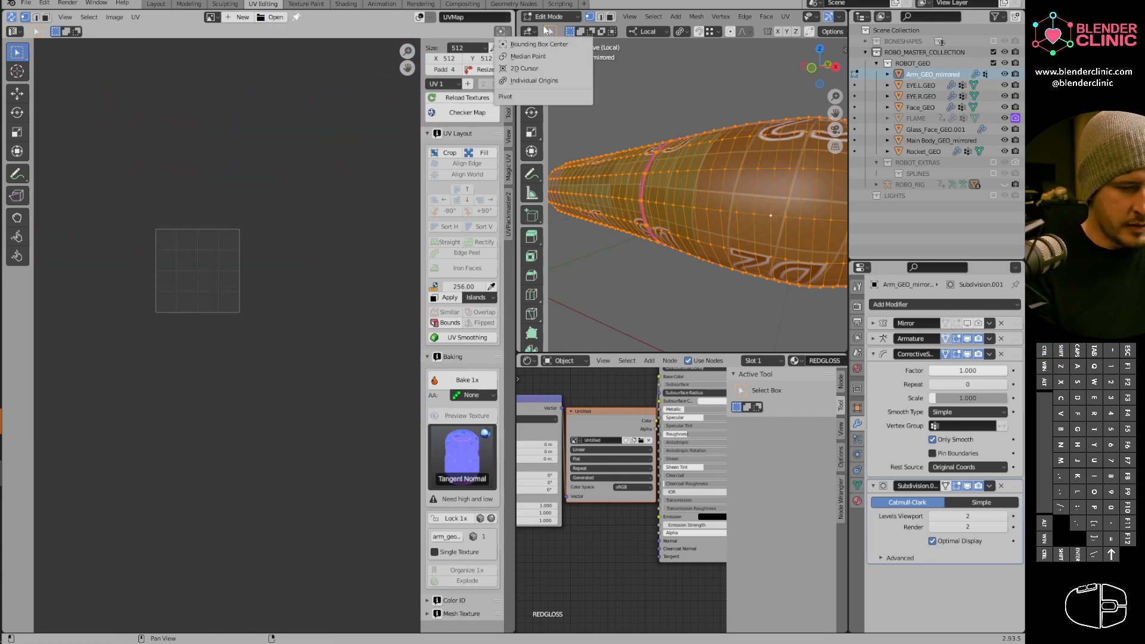
pyautogui.click(210, 17)
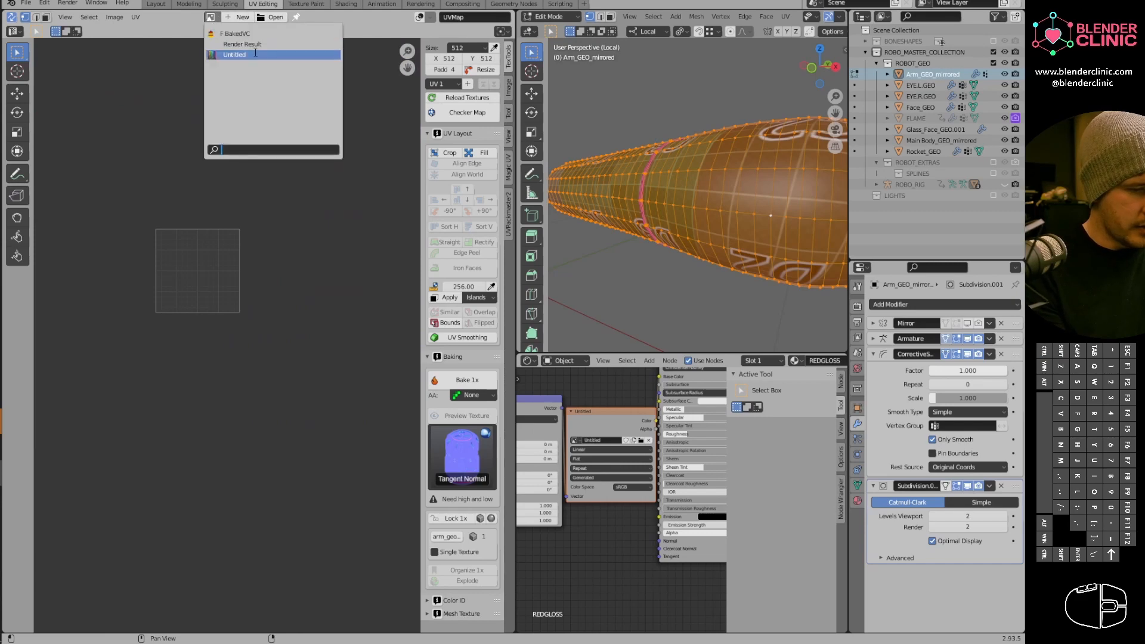
pyautogui.click(255, 55)
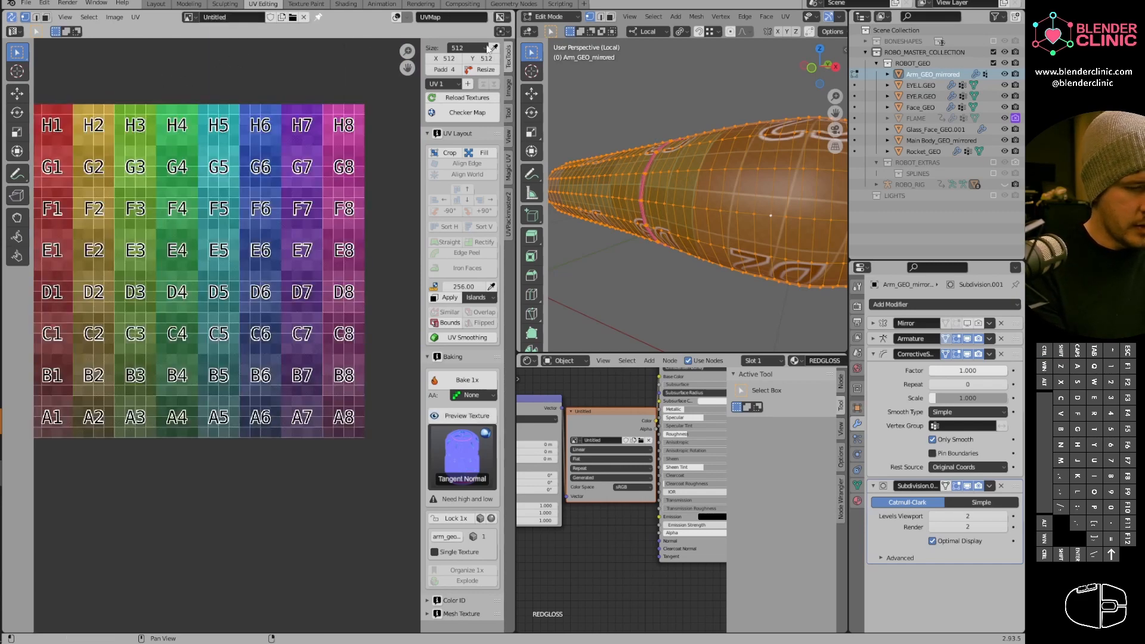
# Set the UV editor's pivot point to 2D Cursor and narrow the sidebar beside the color grid.
pyautogui.click(501, 33)
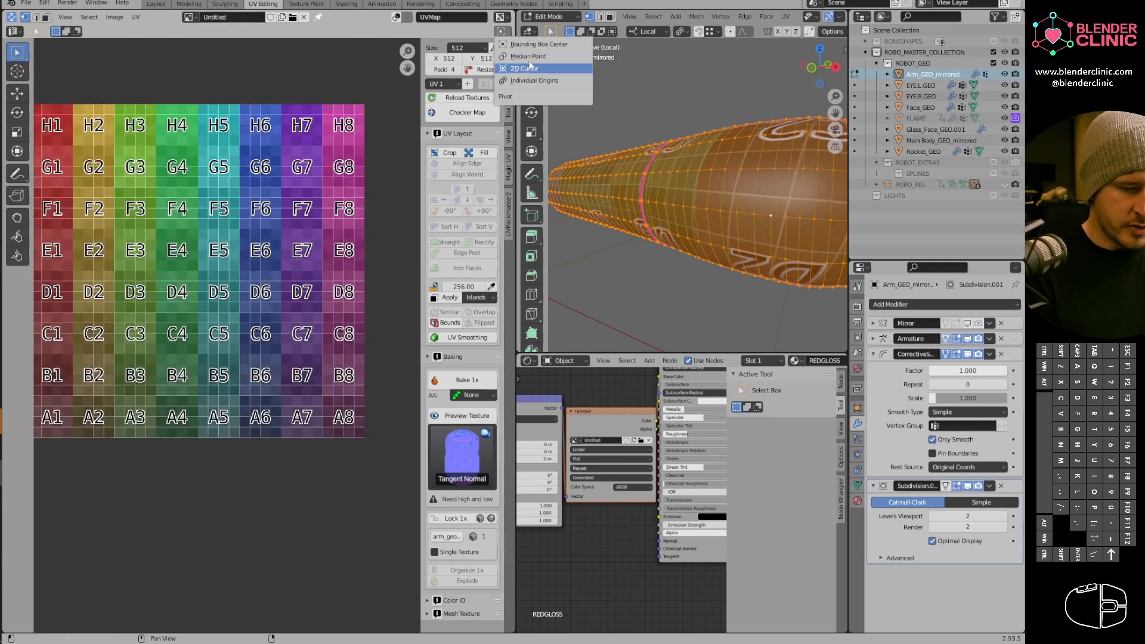
pyautogui.click(500, 17)
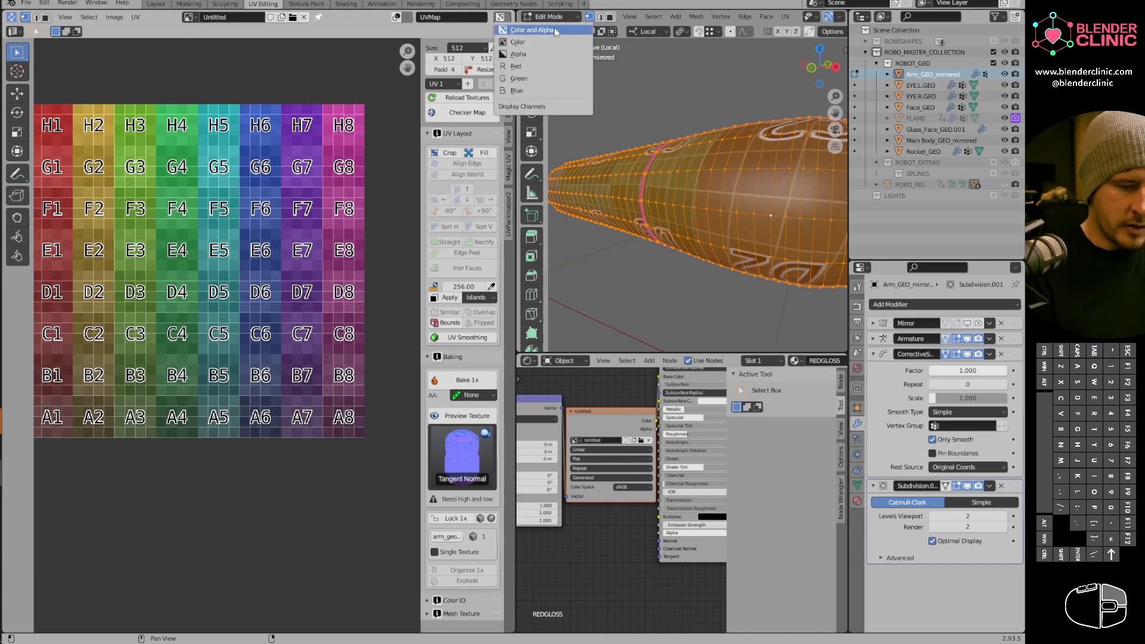
pyautogui.click(501, 33)
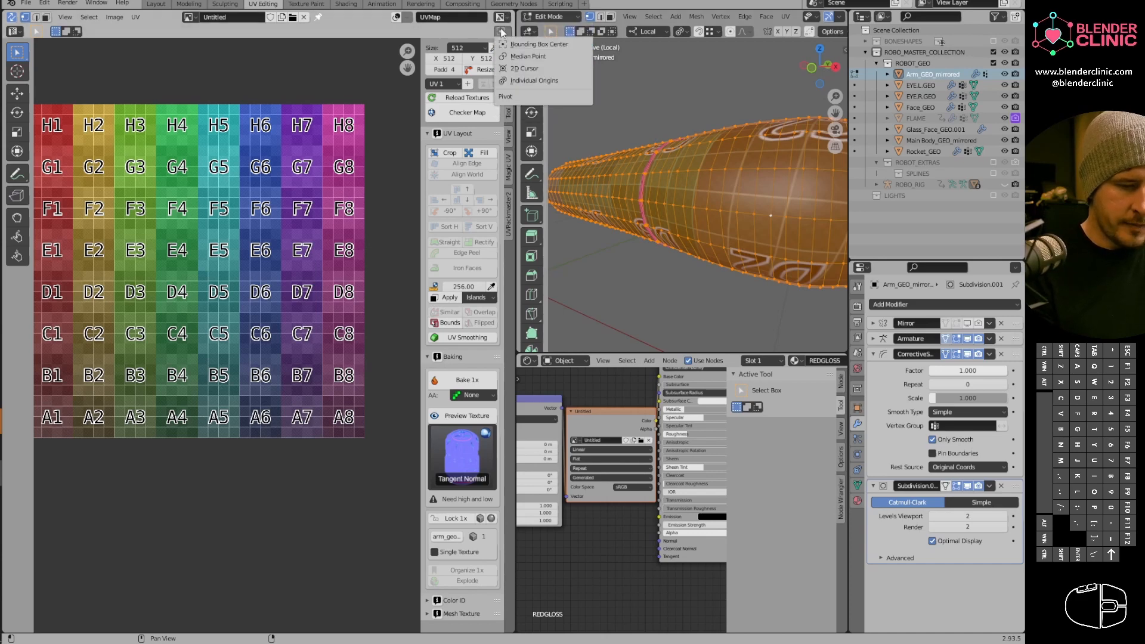
pyautogui.click(546, 68)
pyautogui.keyDown('shift'); pyautogui.moveTo(287, 315); pyautogui.dragTo(336, 298, button='middle'); pyautogui.keyUp('shift')
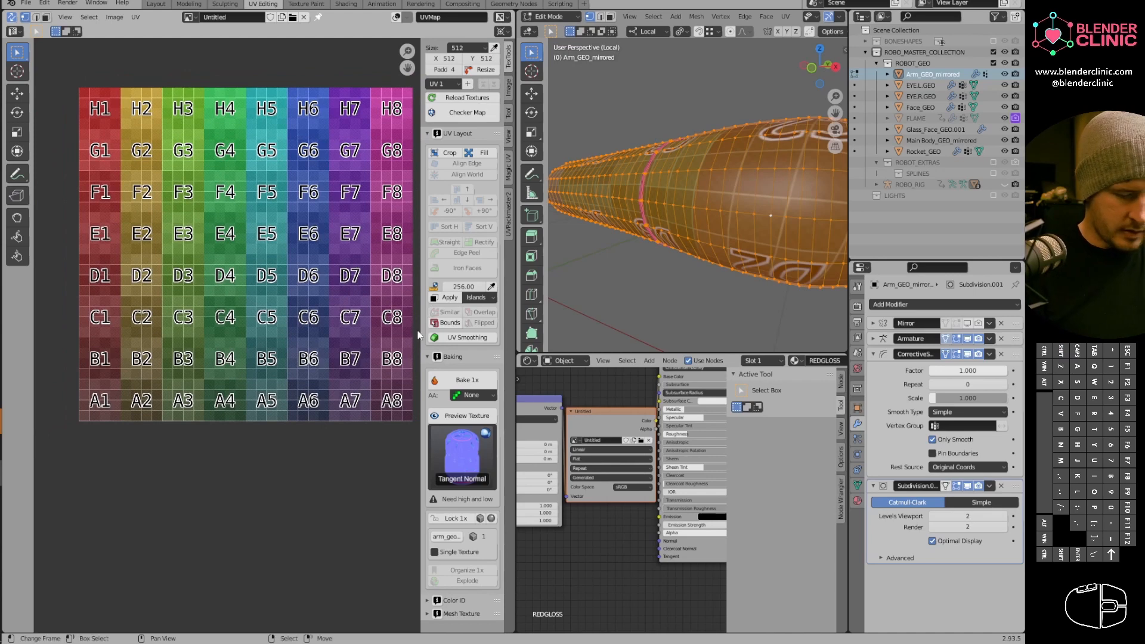
pyautogui.moveTo(421, 335); pyautogui.dragTo(439, 334)
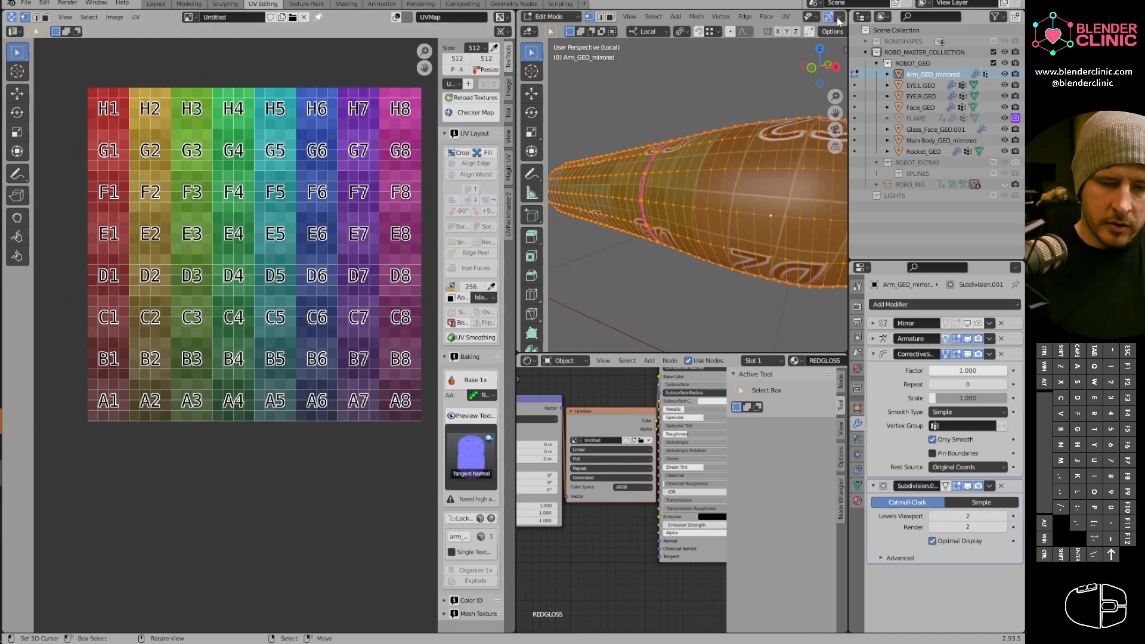
# Switch the viewport to Material Preview shading and reselect all of the arm mesh.
pyautogui.scroll(-4, 835, 18)
pyautogui.click(817, 16)
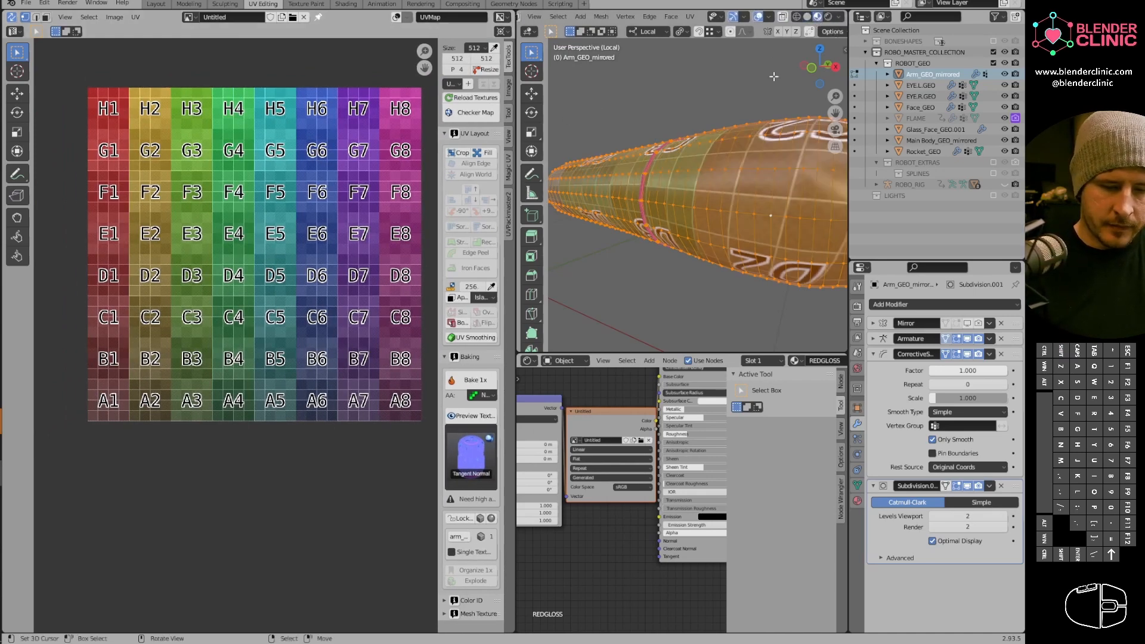
pyautogui.moveTo(745, 209); pyautogui.dragTo(755, 241, button='middle')
pyautogui.hotkey('alt', 'a')
pyautogui.press('a')
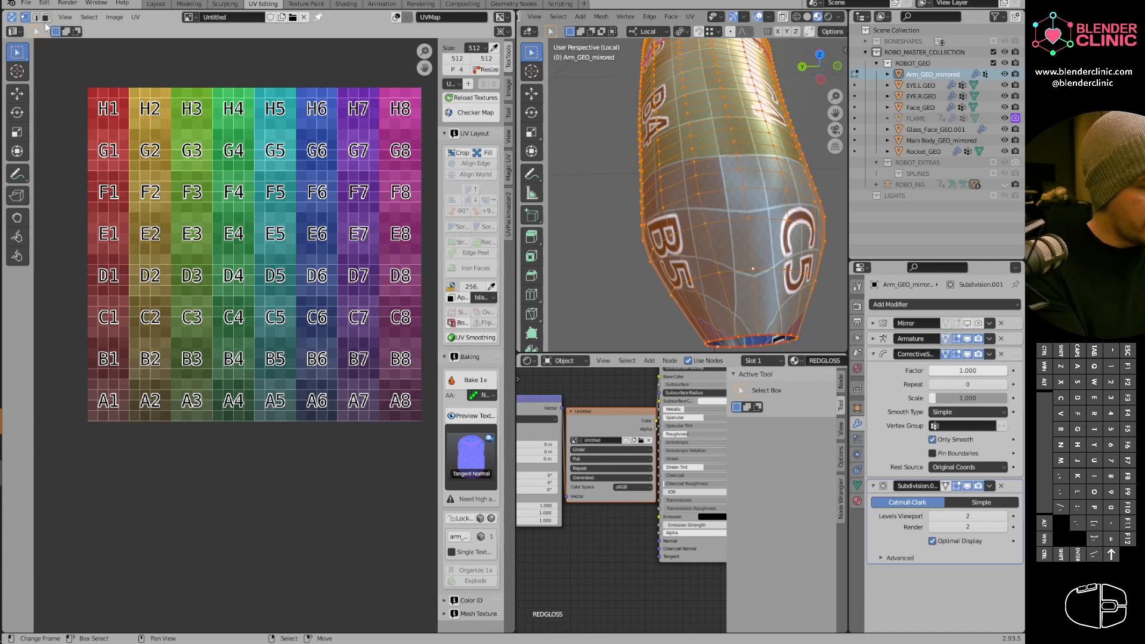
# Turn off UV sync selection with the UV editor in vertex mode and reveal the arm mesh's hidden geometry.
pyautogui.click(12, 18)
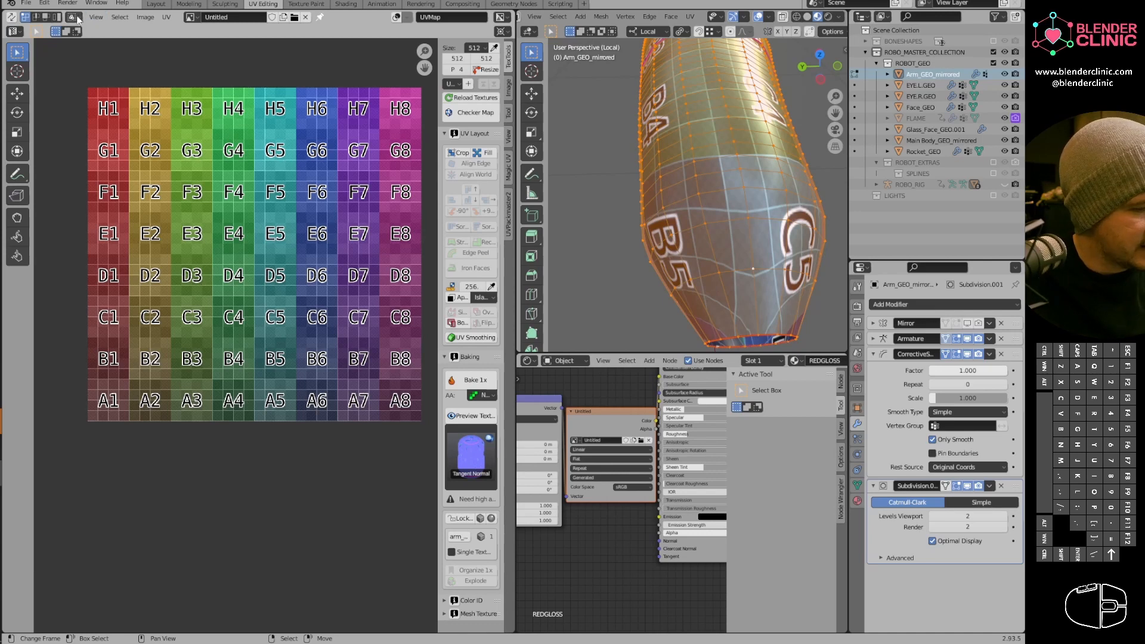
pyautogui.click(67, 33)
pyautogui.click(55, 31)
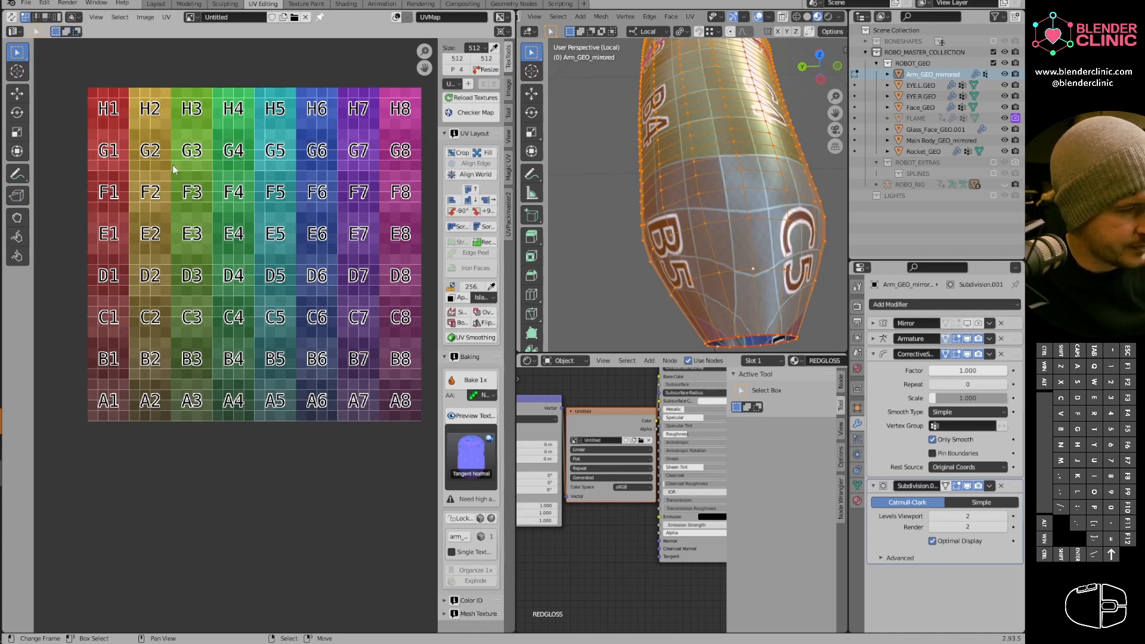
pyautogui.hotkey('alt', 'h')
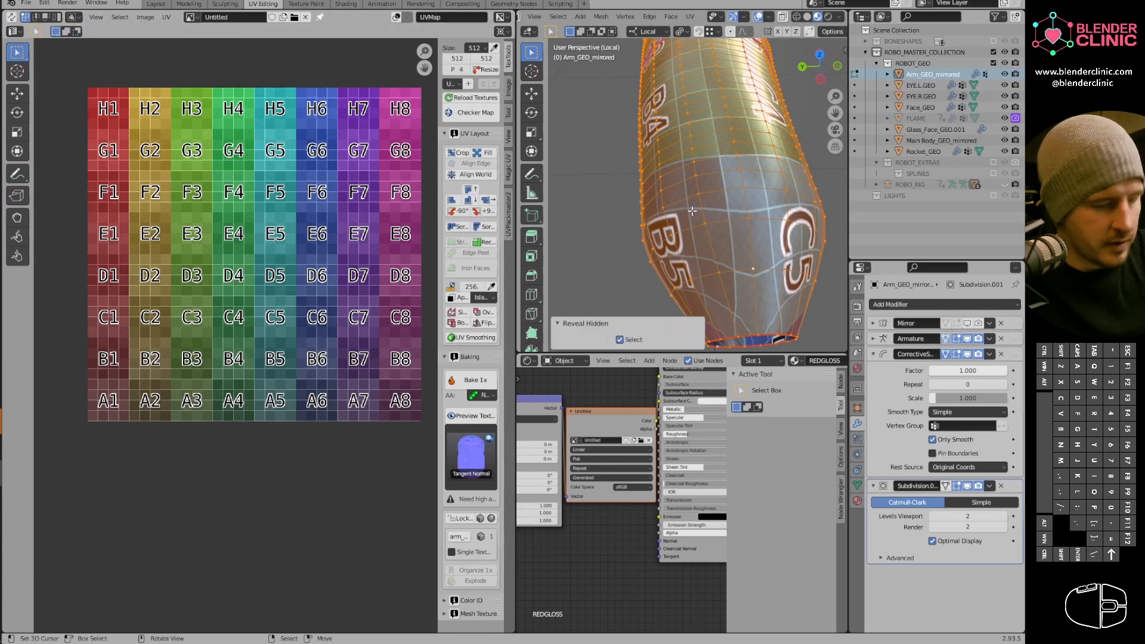
# Select the linked geometry of the lowest finger at the end of the arm, along with all of its UVs.
pyautogui.moveTo(692, 211); pyautogui.dragTo(739, 197, button='middle')
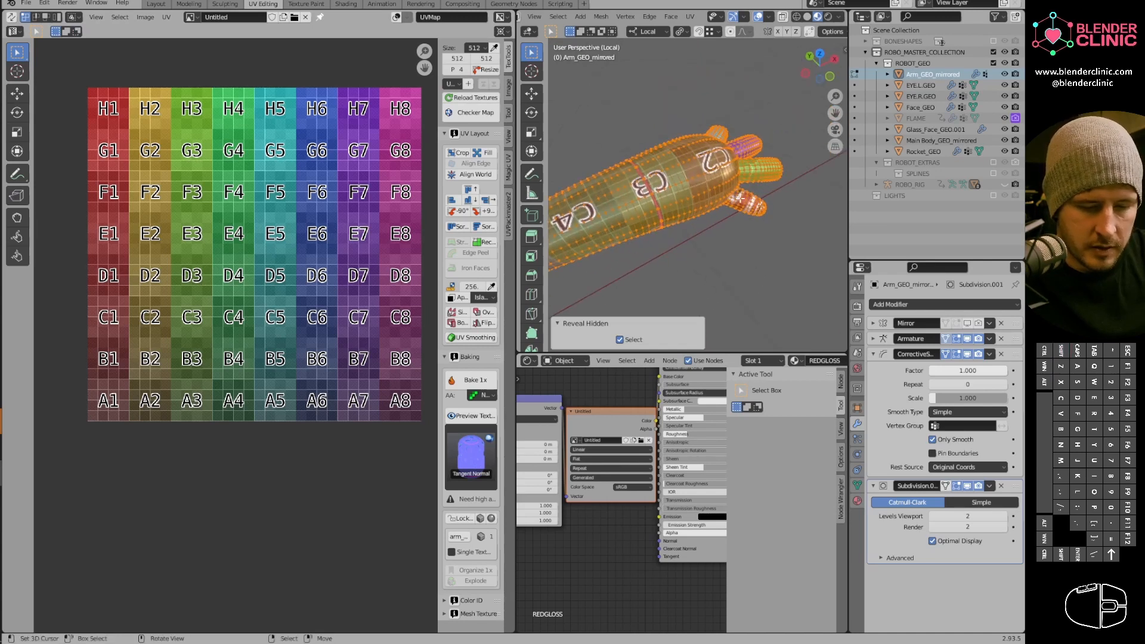
pyautogui.click(764, 196)
pyautogui.press('l')
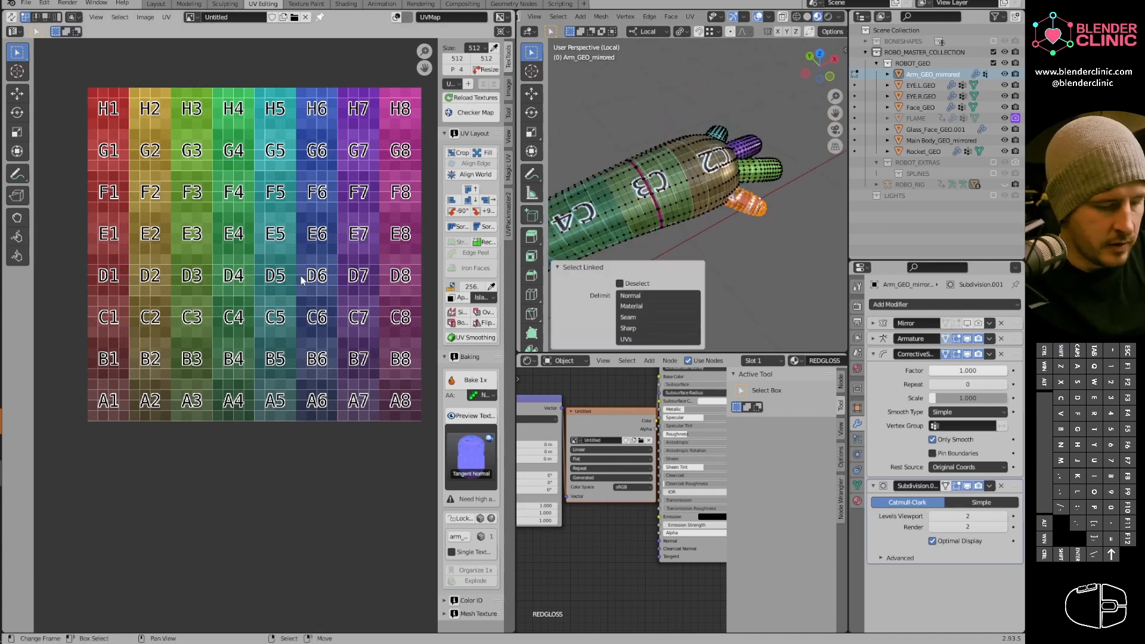
pyautogui.press('a')
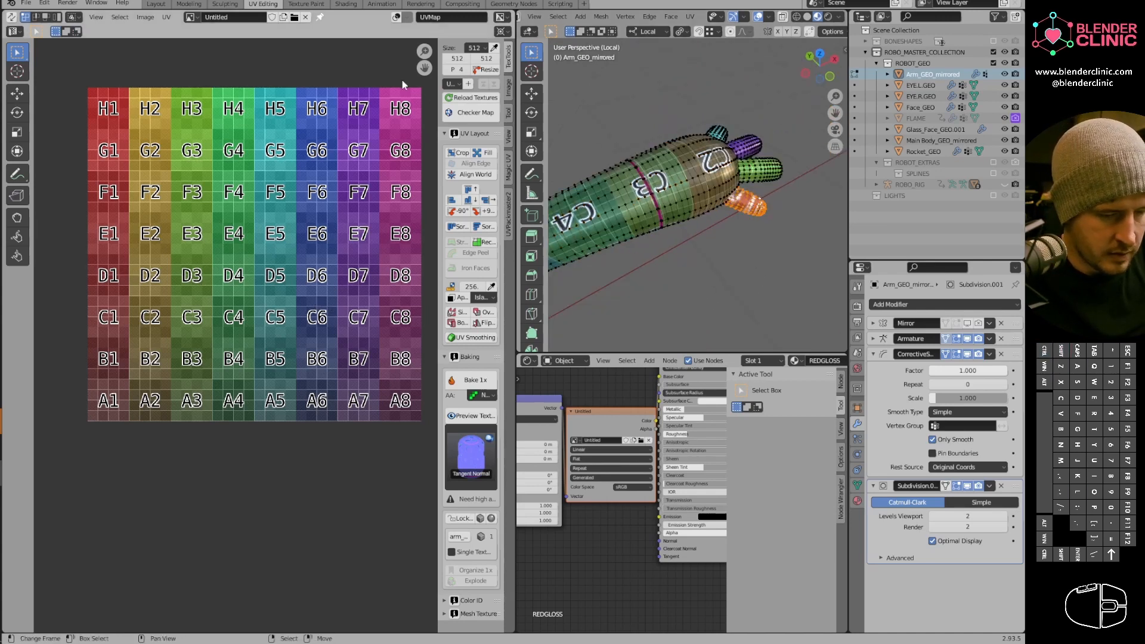
# Turn on the UV editor's overlays to show the finger's UVs and disable Display Stretch.
pyautogui.click(509, 110)
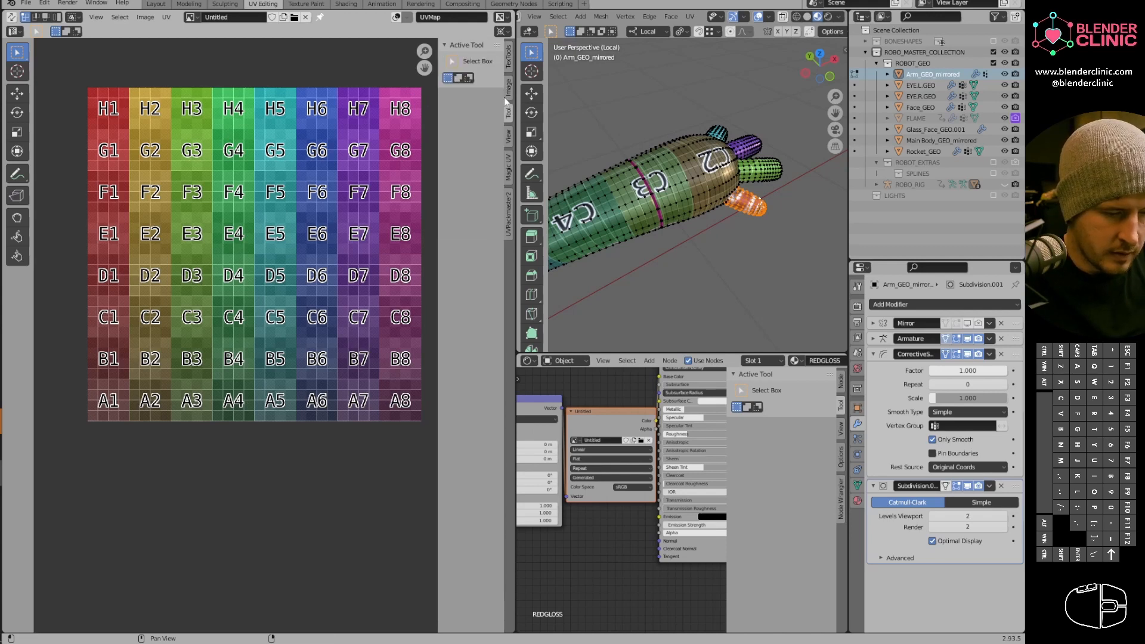
pyautogui.click(508, 136)
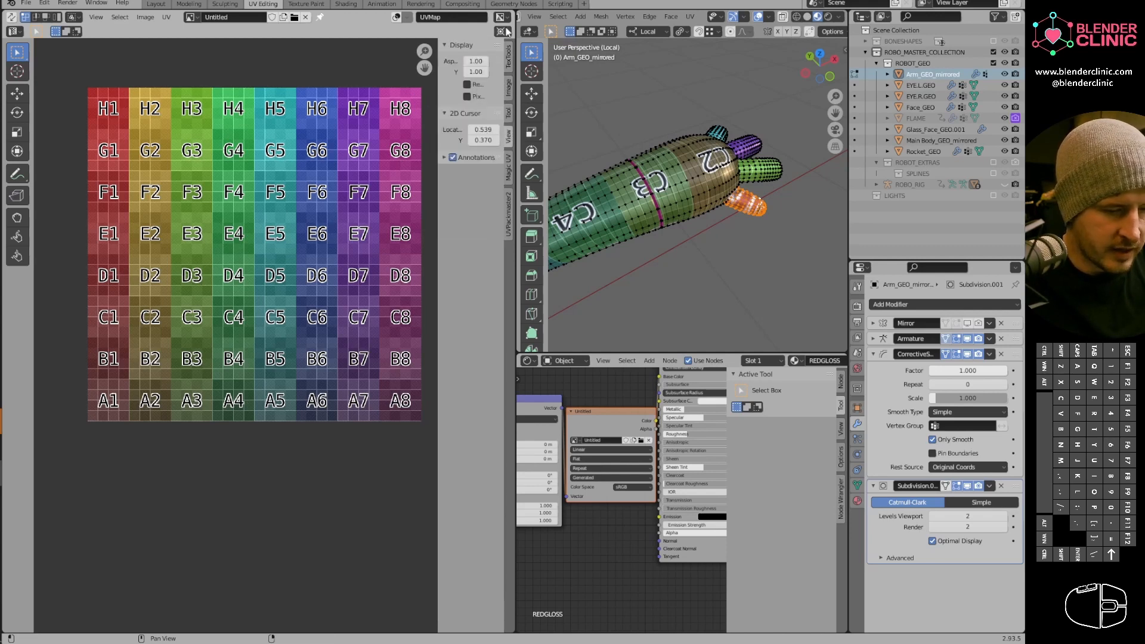
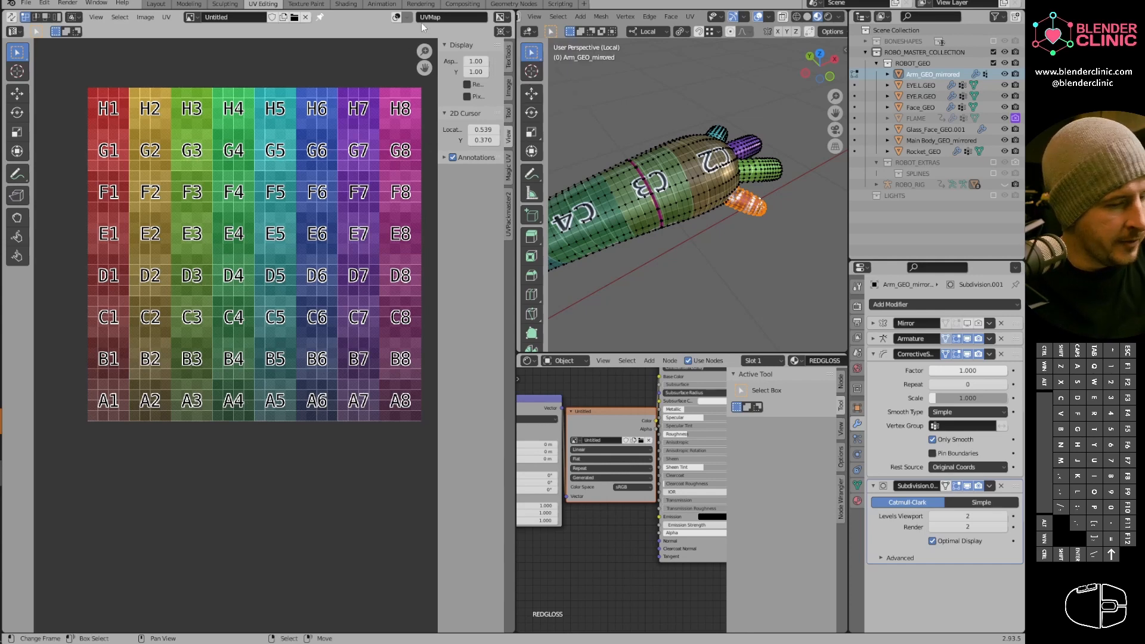
pyautogui.click(397, 18)
pyautogui.scroll(1, 154, 225)
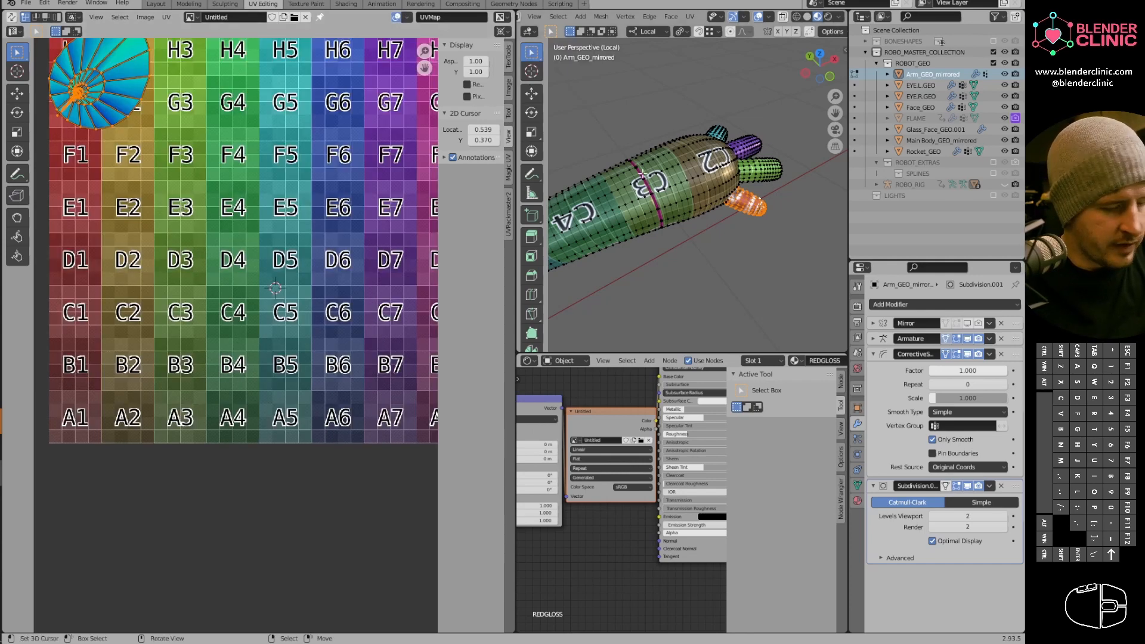
pyautogui.click(411, 18)
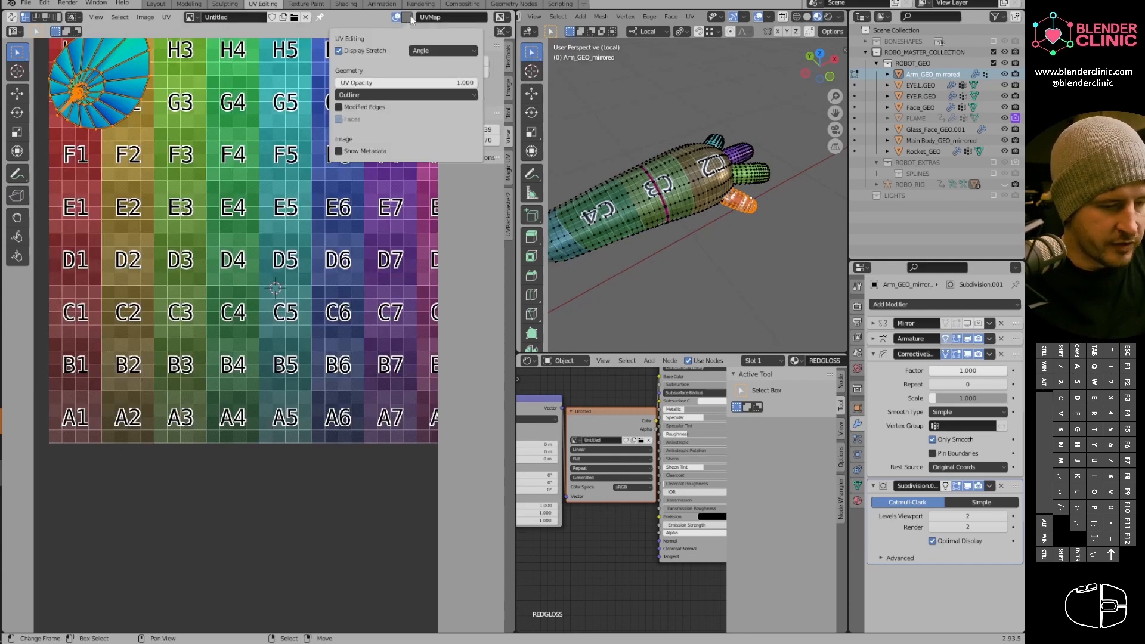
pyautogui.click(350, 51)
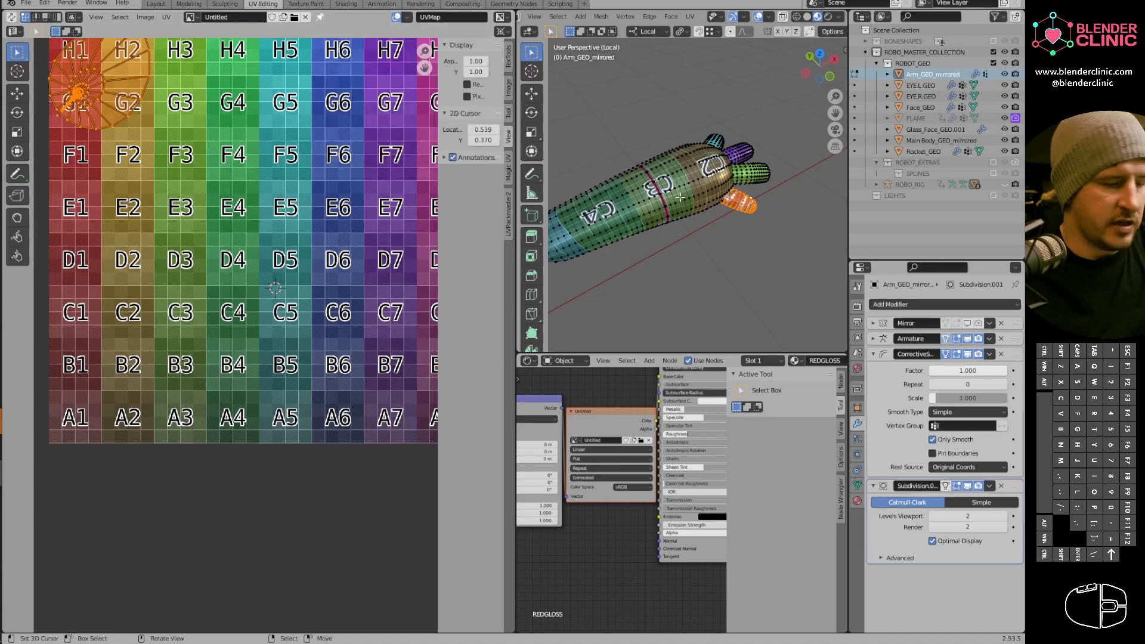
# Select all of the arm mesh to show its full UV layout and bring the arm's open end into close view.
pyautogui.press('a')
pyautogui.scroll(2, 407, 309)
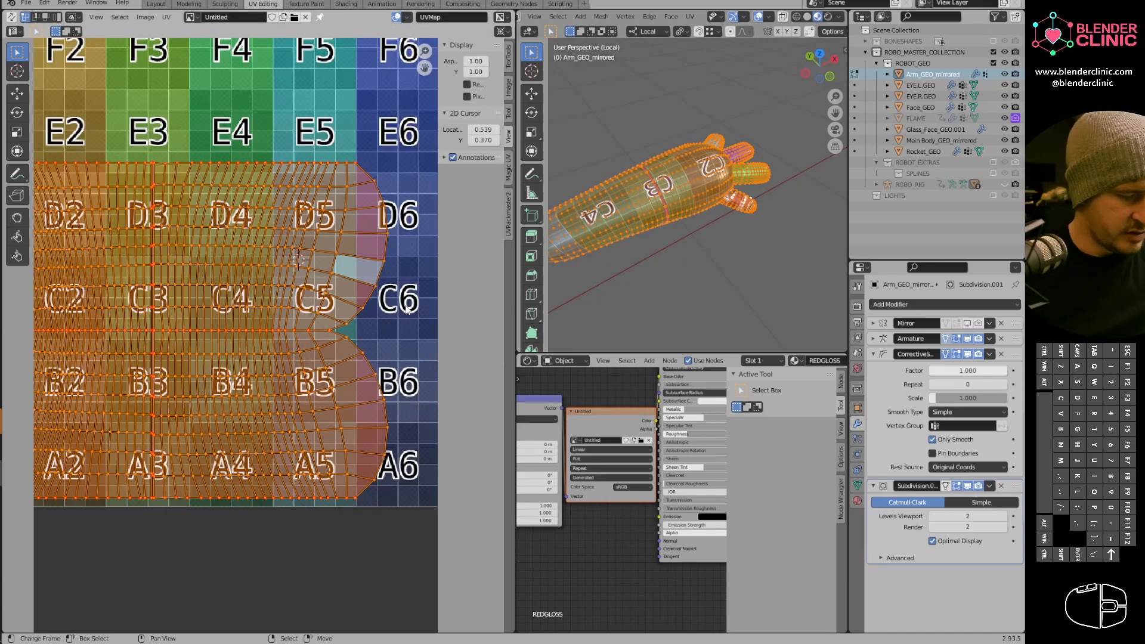
pyautogui.moveTo(703, 250); pyautogui.dragTo(755, 255, button='middle')
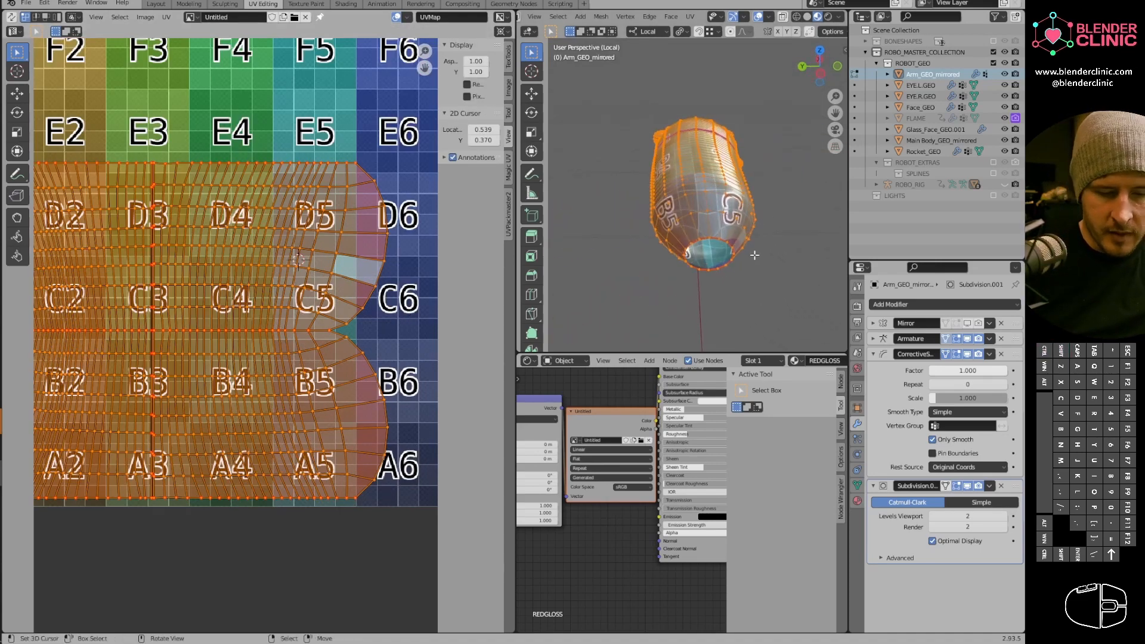
pyautogui.scroll(5, 755, 255)
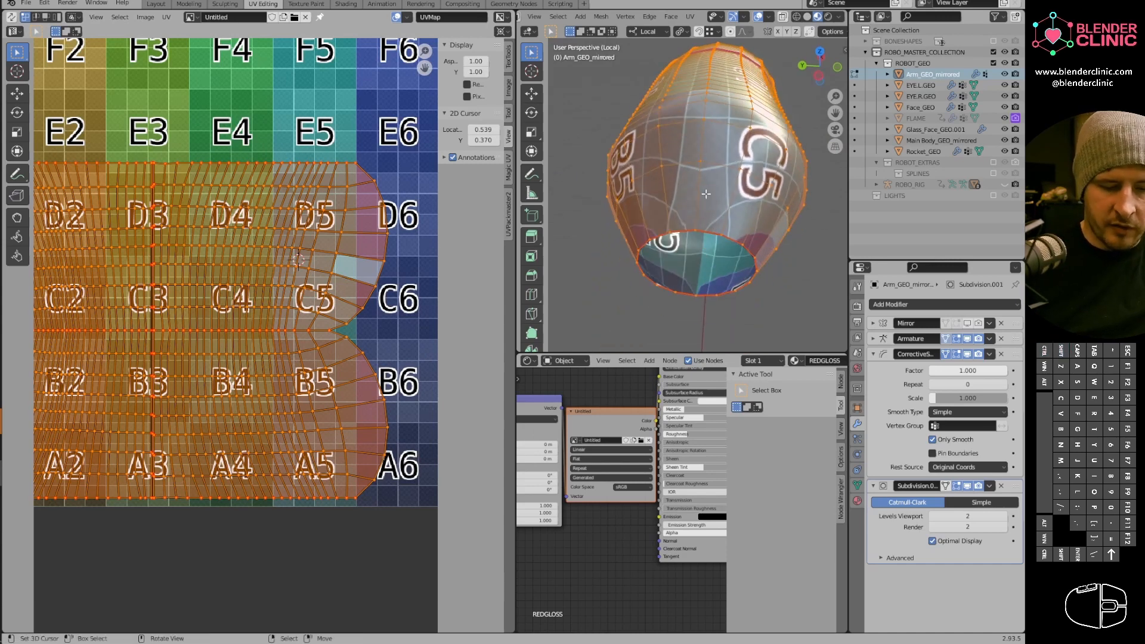
# Straighten both curved end borders of the UV islands with TexTools' right alignment, and move them inward to the boundary between grid columns 5 and 6.
pyautogui.keyDown('alt'); pyautogui.click(369, 308); pyautogui.keyUp('alt')
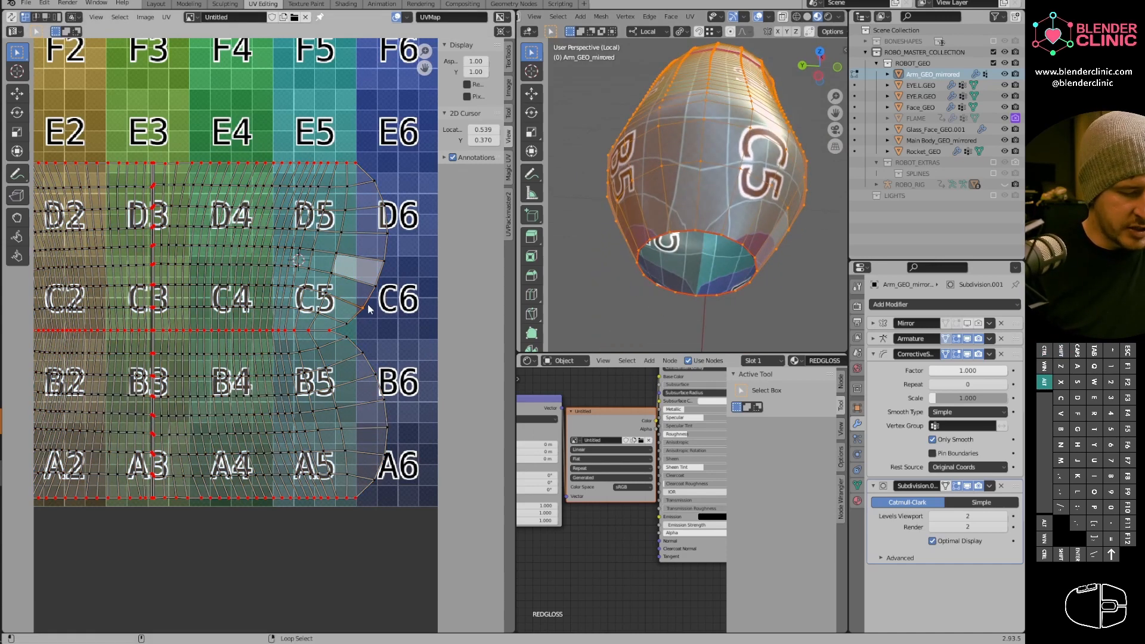
pyautogui.keyDown('alt'); pyautogui.keyDown('shift'); pyautogui.click(367, 361); pyautogui.keyUp('shift'); pyautogui.keyUp('alt')
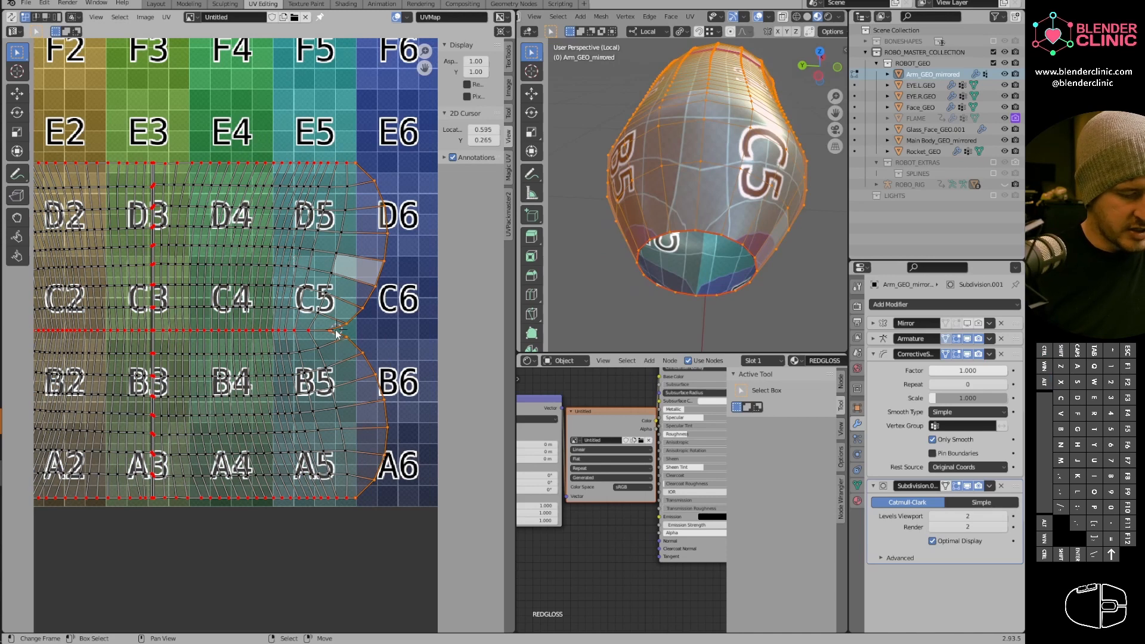
pyautogui.keyDown('shift'); pyautogui.rightClick(369, 329); pyautogui.keyUp('shift')
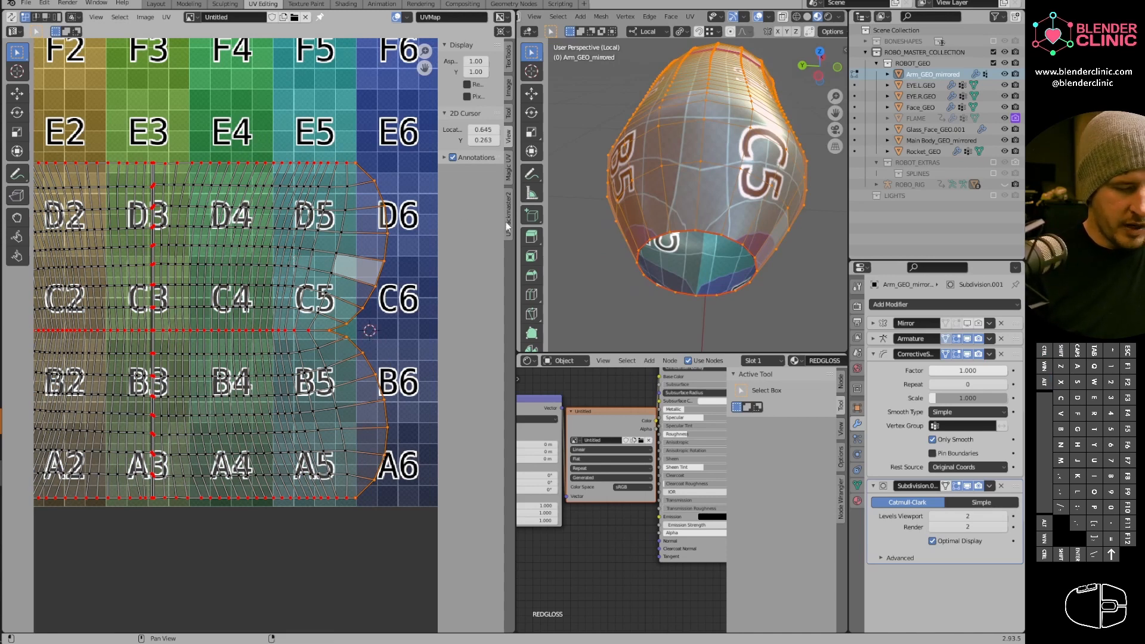
pyautogui.click(509, 227)
pyautogui.click(509, 174)
pyautogui.click(507, 55)
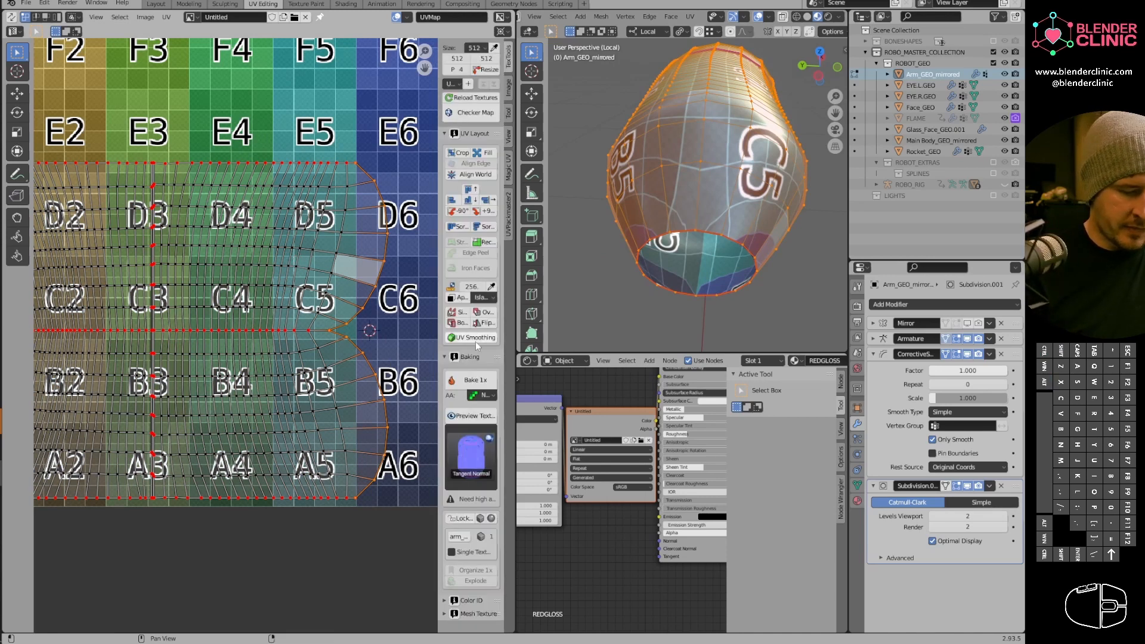
pyautogui.click(486, 200)
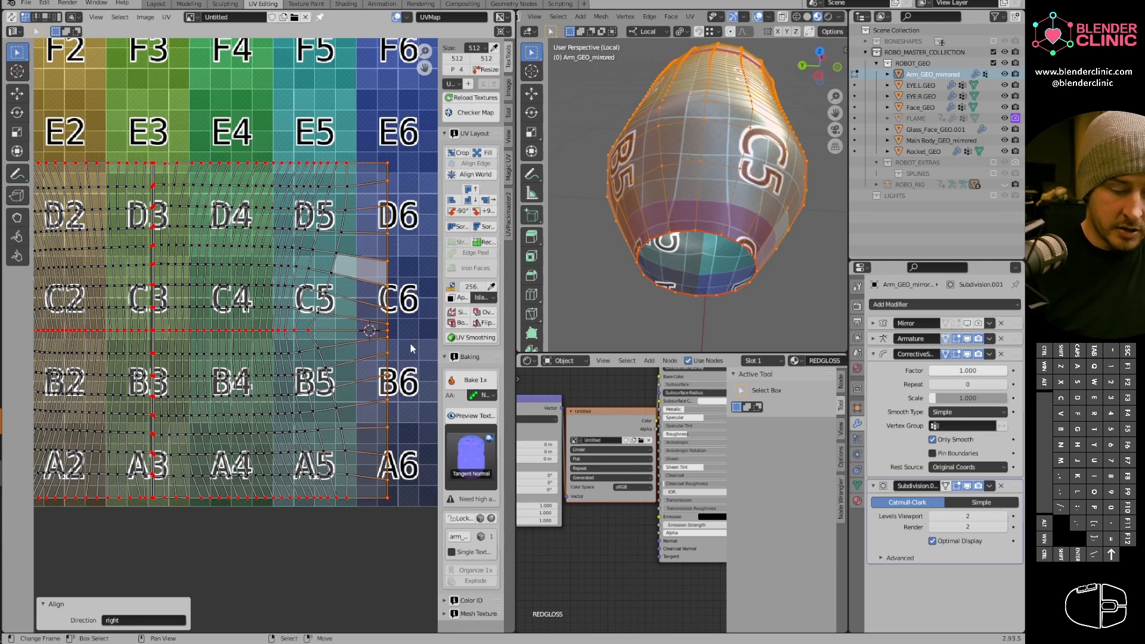
pyautogui.press('g')
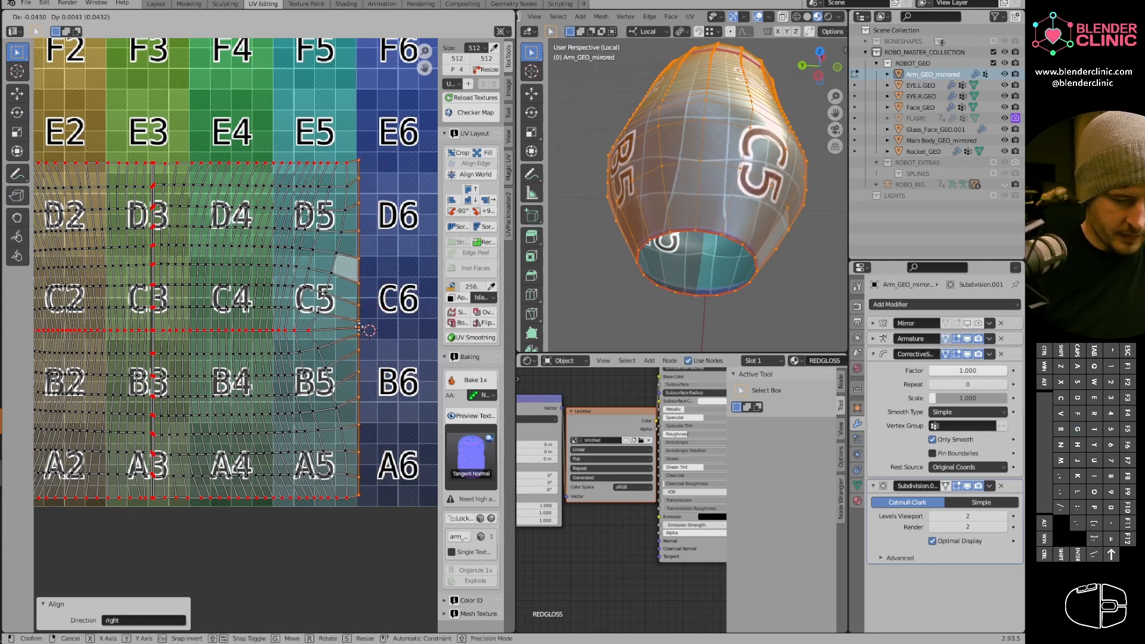
pyautogui.click(359, 334)
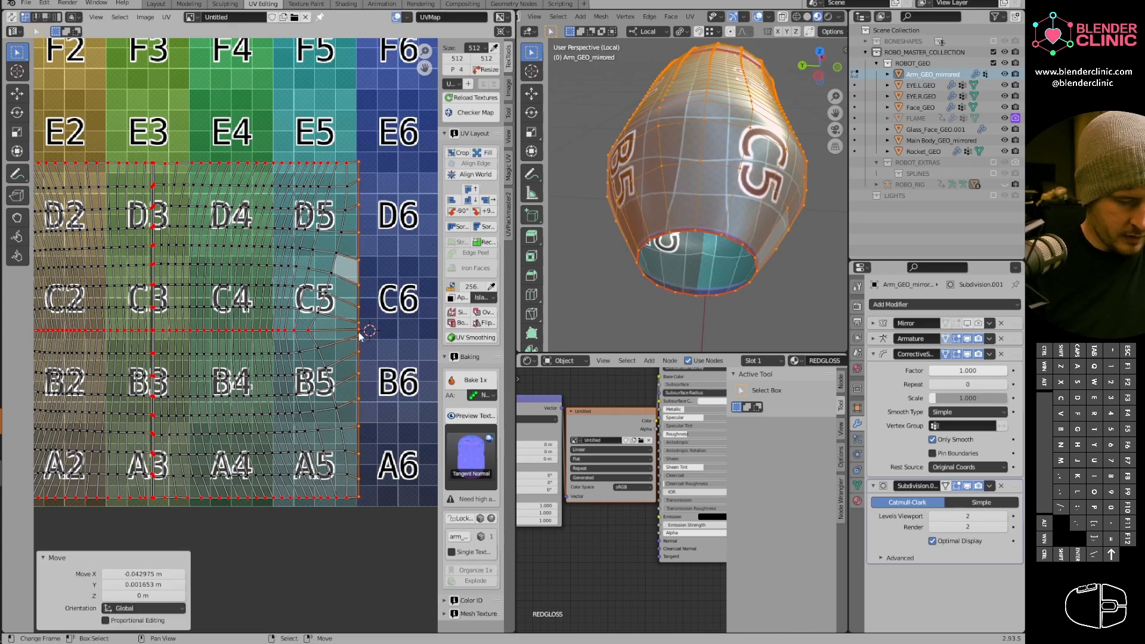
# Reposition individual UV vertices around the notch at the central seam to space them more evenly along the straightened end.
pyautogui.hotkey('alt', 'a')
pyautogui.rightClick(357, 322)
pyautogui.press('g')
pyautogui.press('y')
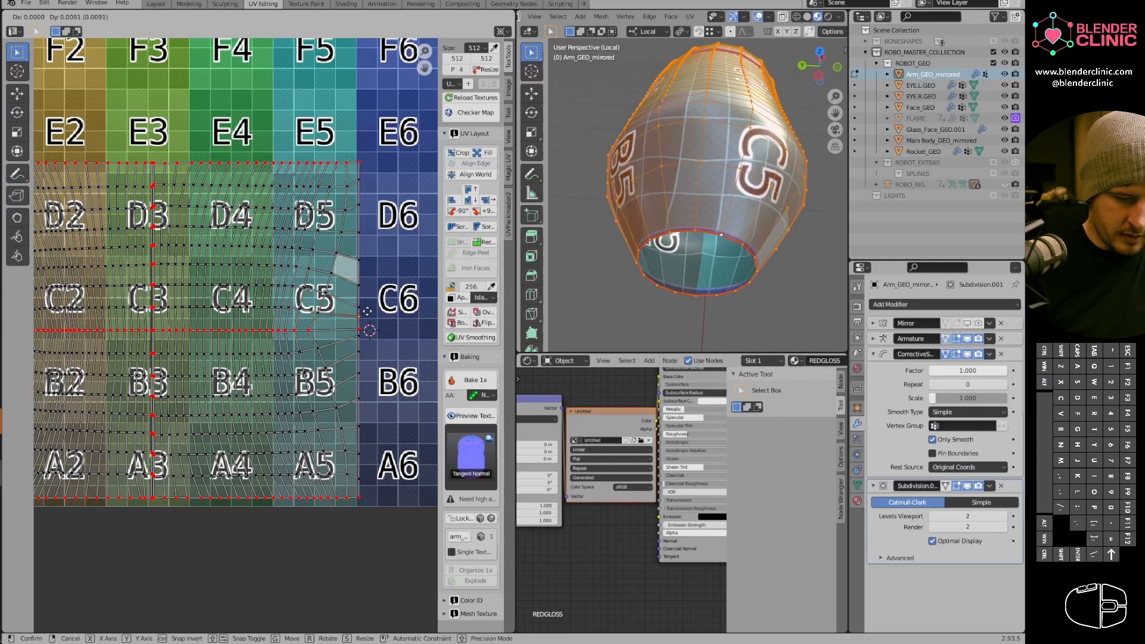
pyautogui.click(362, 337)
pyautogui.press('g')
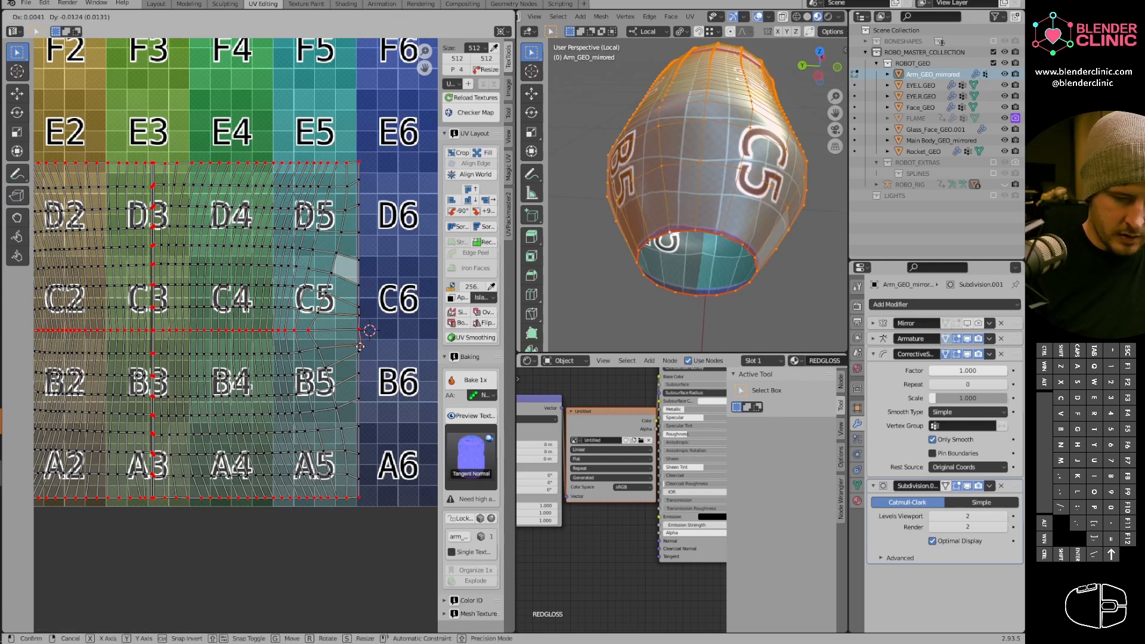
pyautogui.click(361, 345)
pyautogui.press('g')
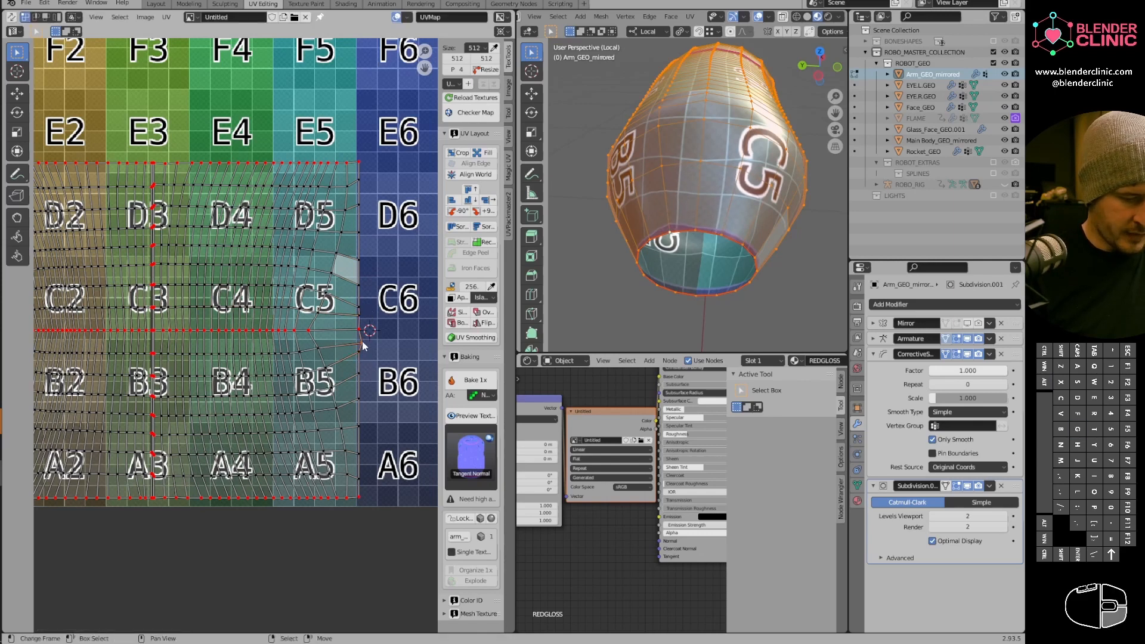
pyautogui.click(359, 343)
pyautogui.press('g')
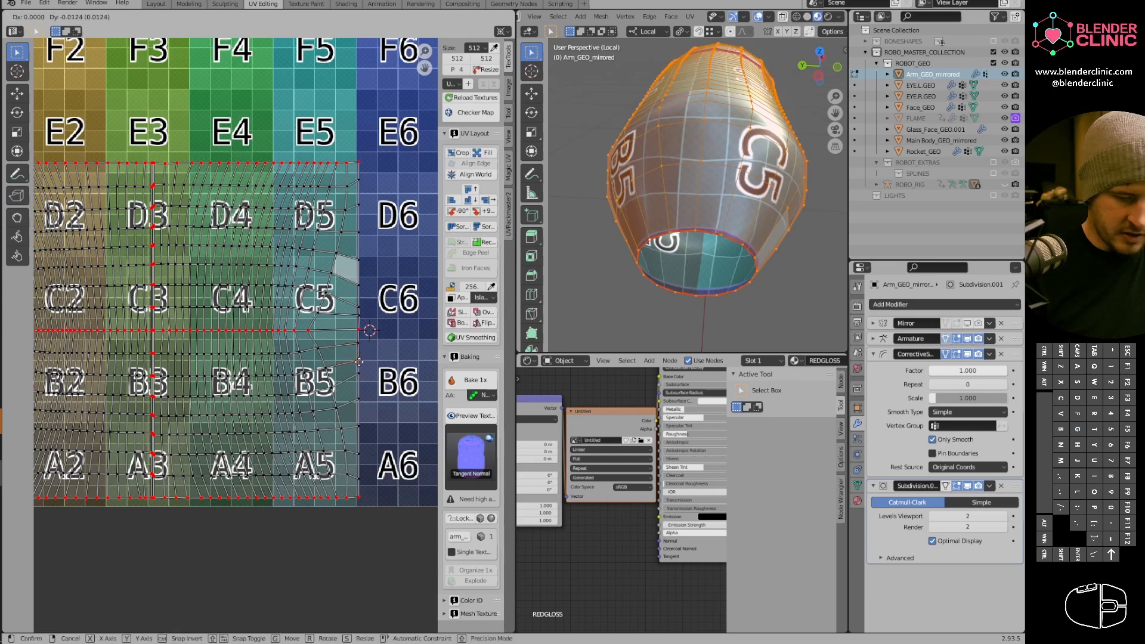
pyautogui.click(357, 359)
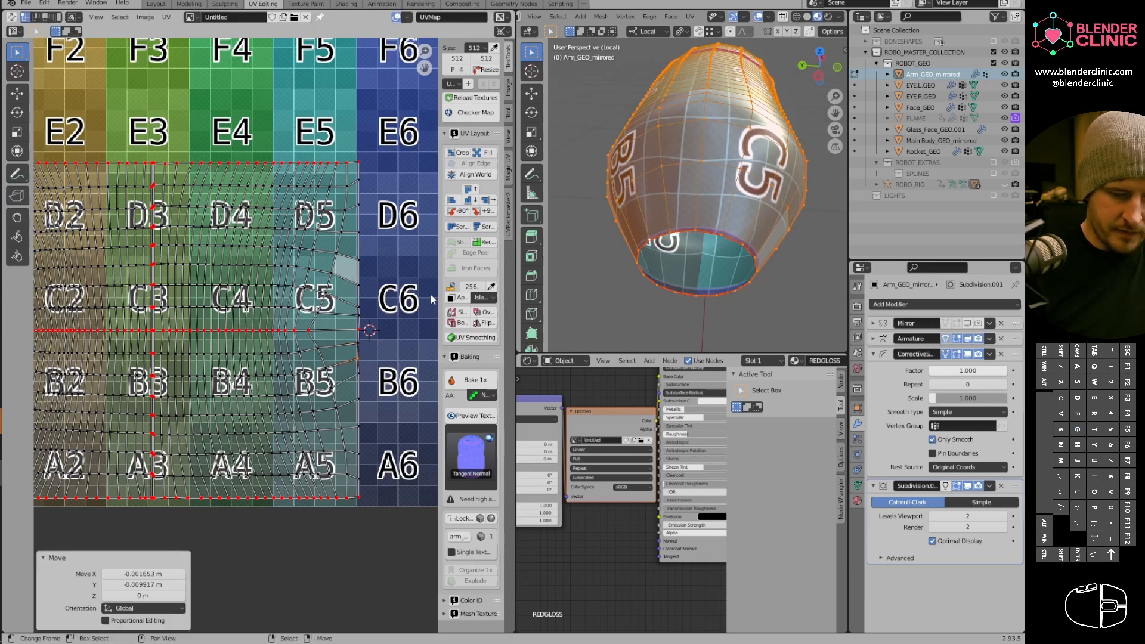
pyautogui.click(315, 331)
pyautogui.press('g')
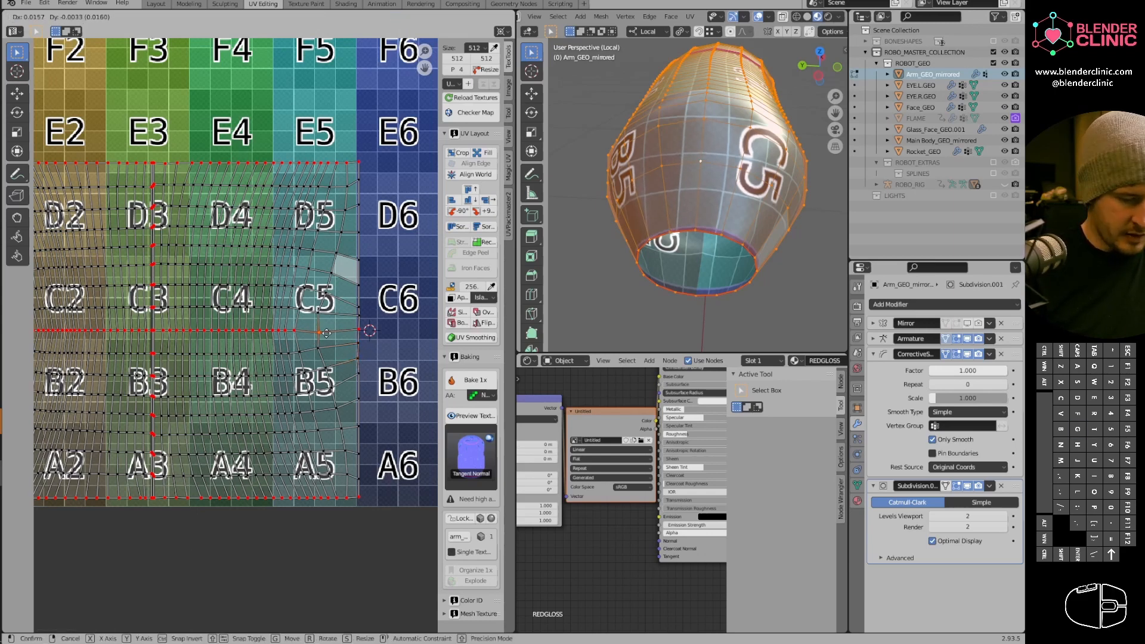
pyautogui.click(326, 331)
# Align the vertical UV loop just inside the arm's end border, and the end border itself, to the right.
pyautogui.keyDown('alt'); pyautogui.click(362, 325); pyautogui.keyUp('alt')
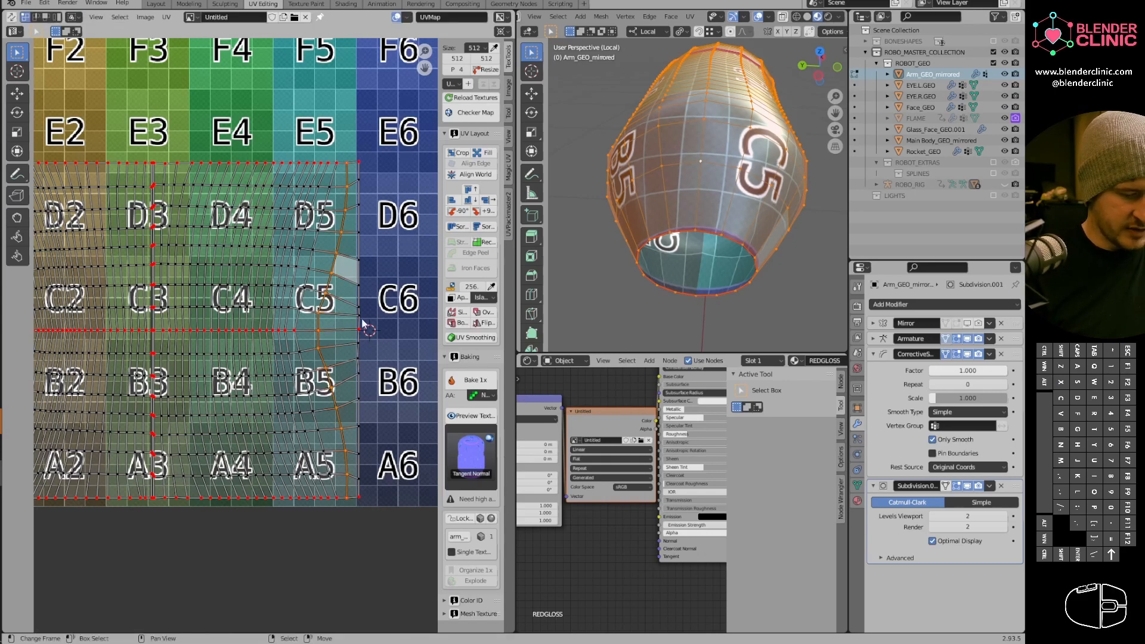
pyautogui.click(487, 199)
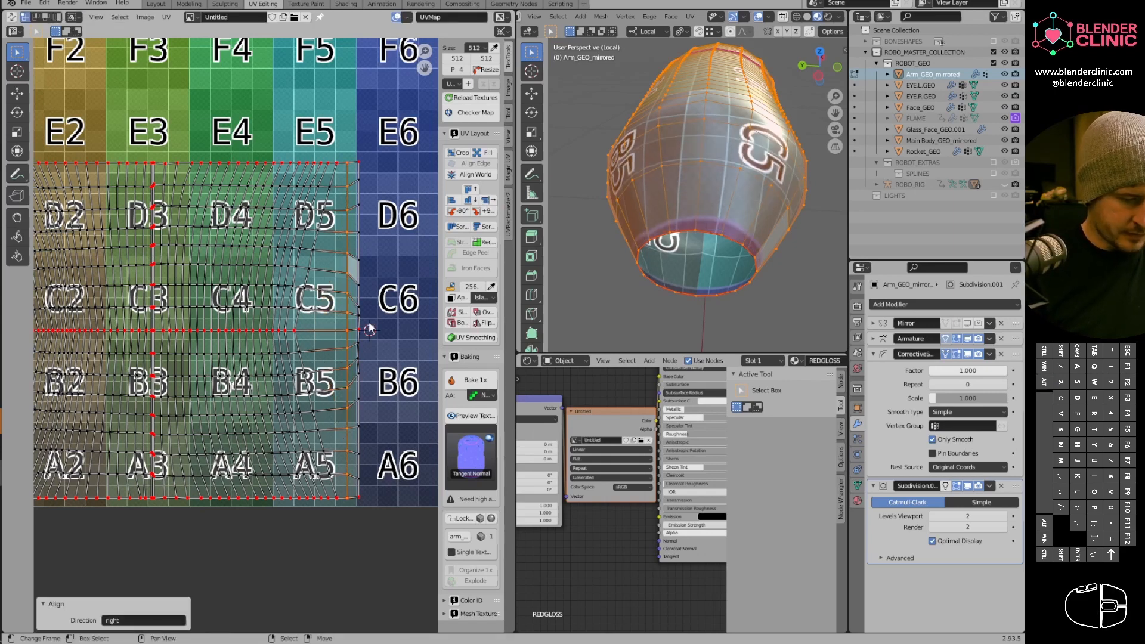
pyautogui.click(488, 199)
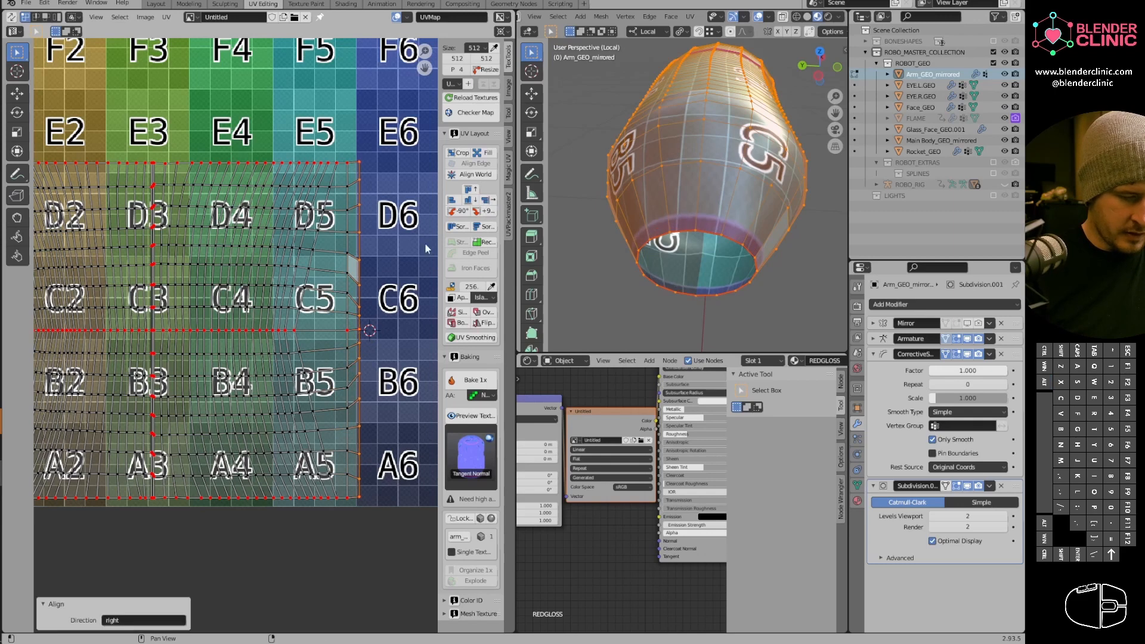
pyautogui.keyDown('alt'); pyautogui.keyDown('shift'); pyautogui.click(345, 341); pyautogui.keyUp('shift'); pyautogui.keyUp('alt')
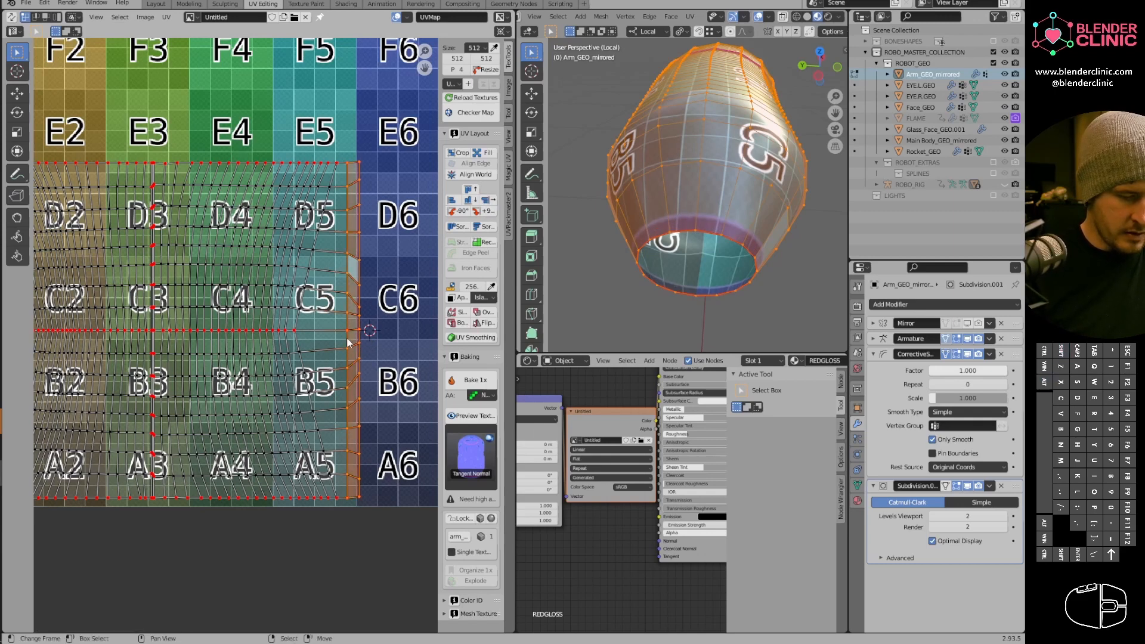
# Straighten the horizontal UV loops one by one from grid row C's upper edge up through row D, using top alignment.
pyautogui.keyDown('alt'); pyautogui.click(329, 266); pyautogui.keyUp('alt')
pyautogui.click(473, 193)
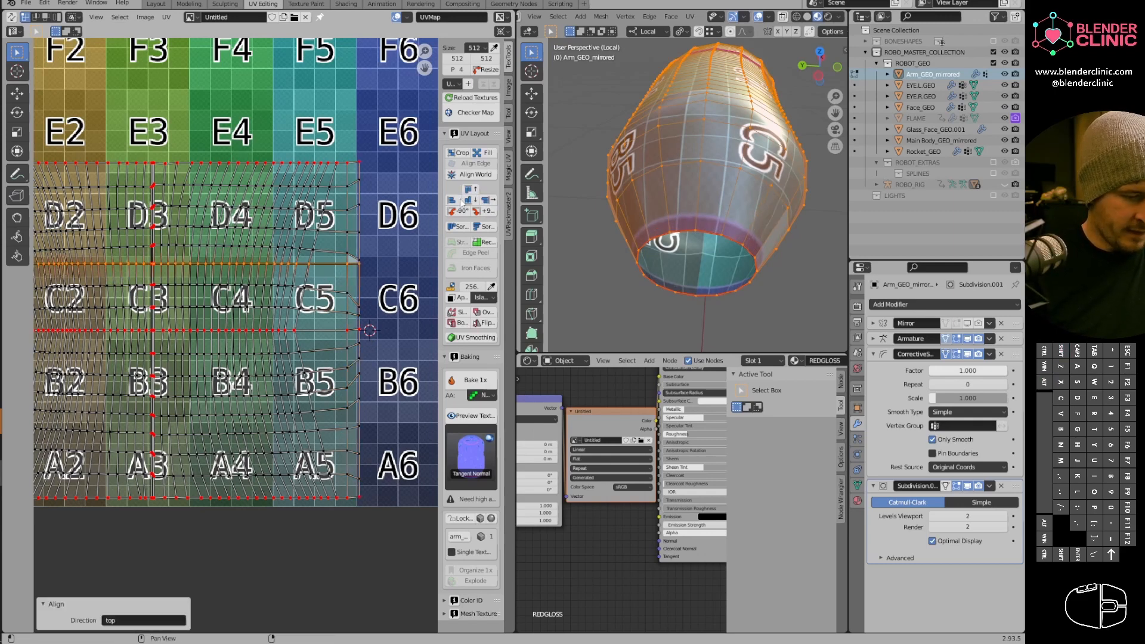
pyautogui.keyDown('alt'); pyautogui.rightClick(332, 250); pyautogui.keyUp('alt')
pyautogui.click(469, 190)
pyautogui.keyDown('alt'); pyautogui.rightClick(347, 223); pyautogui.keyUp('alt')
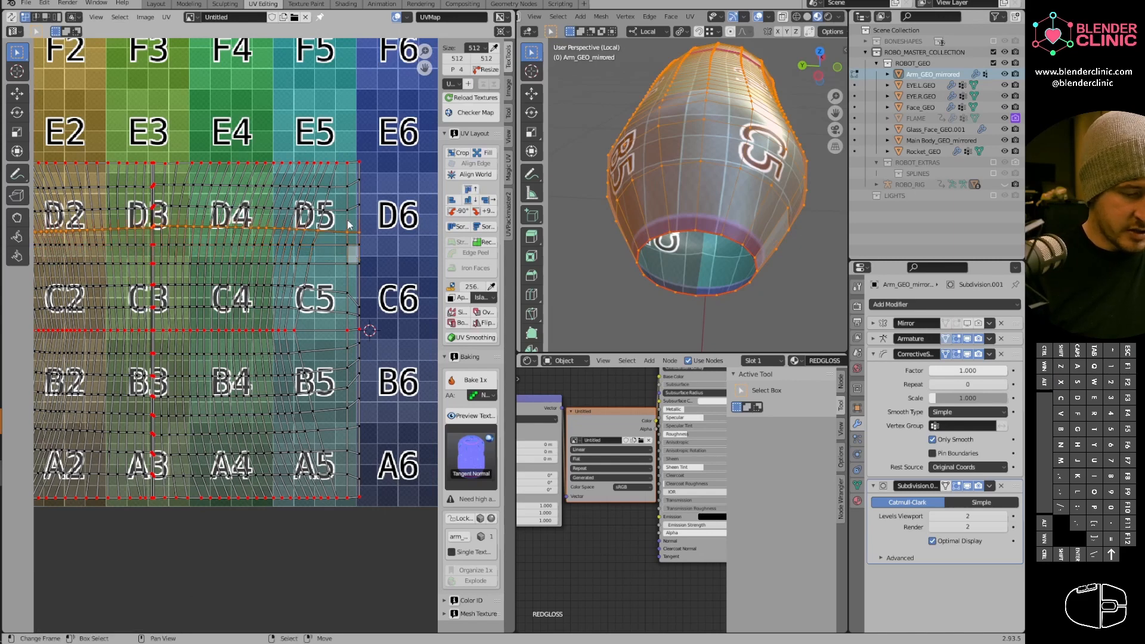
pyautogui.click(474, 190)
pyautogui.keyDown('alt'); pyautogui.rightClick(337, 204); pyautogui.keyUp('alt')
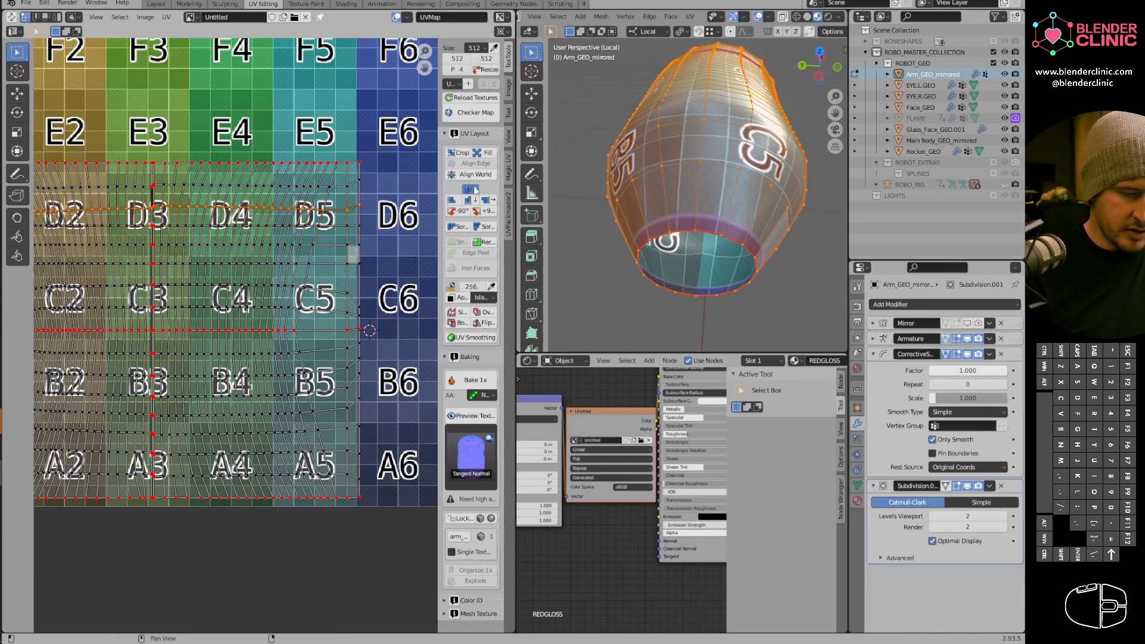
pyautogui.click(471, 189)
pyautogui.keyDown('alt'); pyautogui.rightClick(334, 179); pyautogui.keyUp('alt')
pyautogui.click(471, 190)
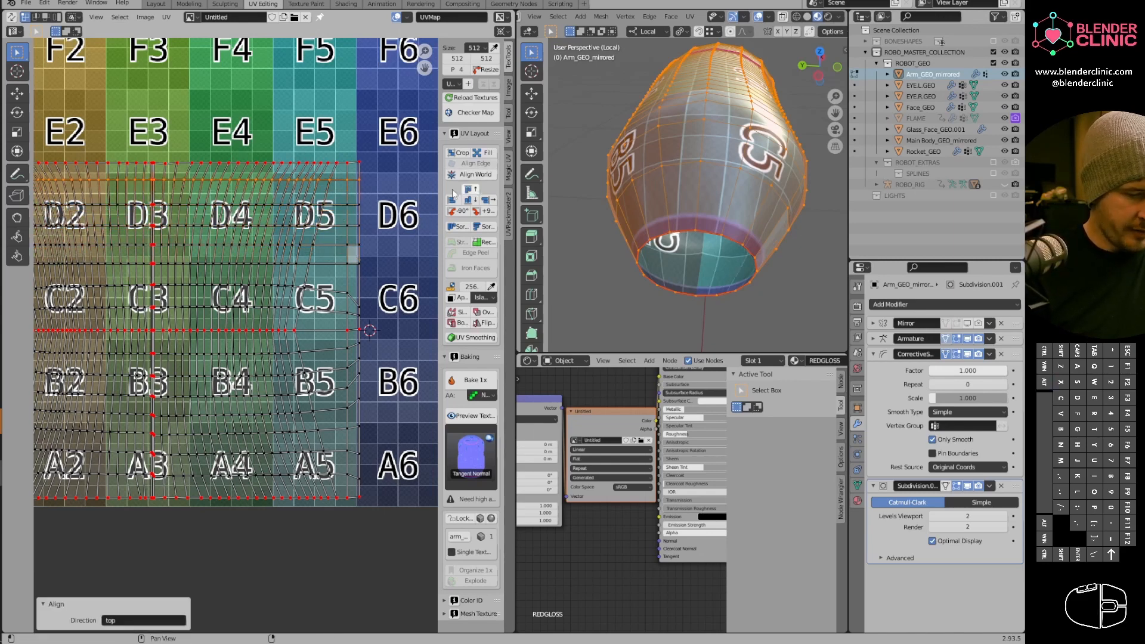
# Straighten the remaining horizontal UV loops across grid row C above the central seam with top alignment.
pyautogui.keyDown('shift'); pyautogui.moveTo(295, 282); pyautogui.dragTo(400, 253, button='middle'); pyautogui.keyUp('shift')
pyautogui.keyDown('ctrl'); pyautogui.moveTo(400, 253); pyautogui.dragTo(361, 255, button='middle'); pyautogui.keyUp('ctrl')
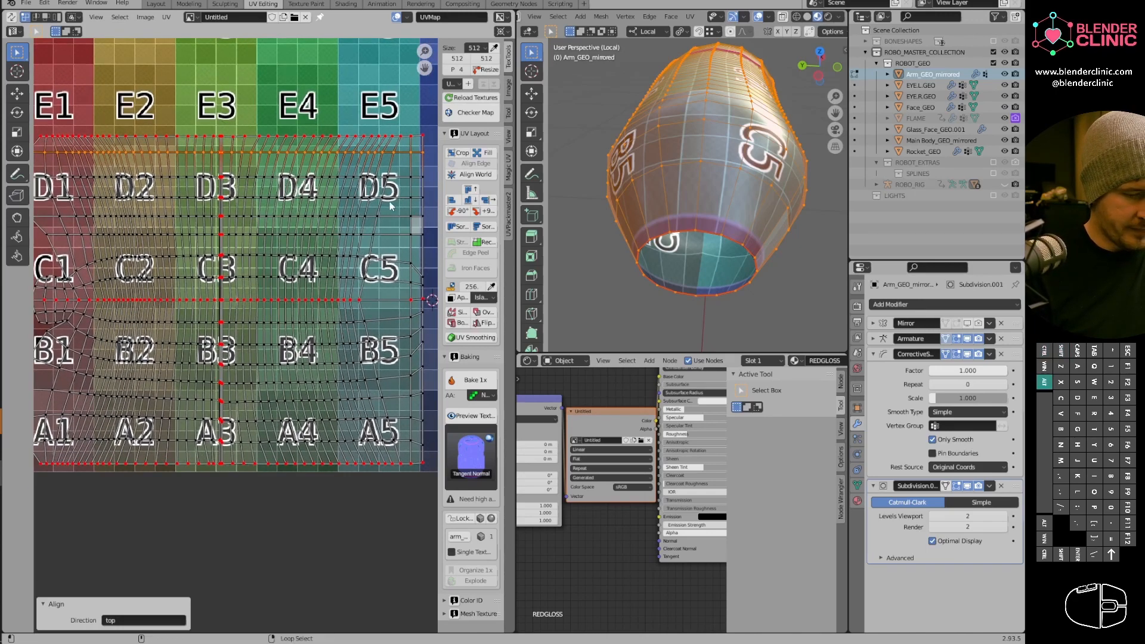
pyautogui.keyDown('alt'); pyautogui.rightClick(391, 202); pyautogui.keyUp('alt')
pyautogui.keyDown('alt'); pyautogui.rightClick(395, 232); pyautogui.keyUp('alt')
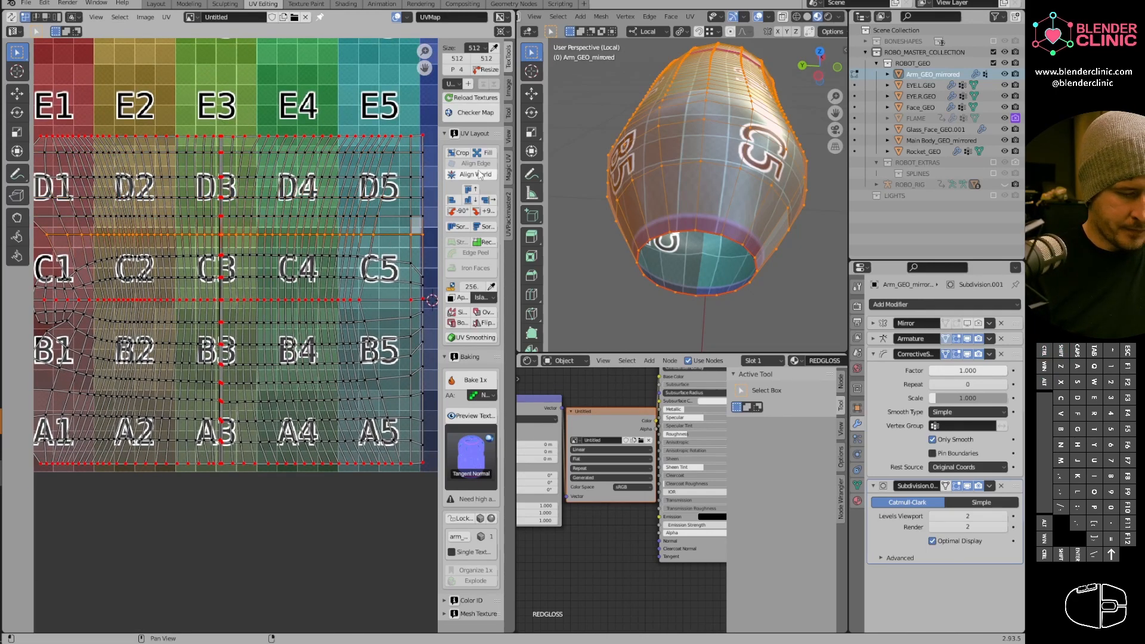
pyautogui.click(471, 190)
pyautogui.keyDown('alt'); pyautogui.rightClick(395, 260); pyautogui.keyUp('alt')
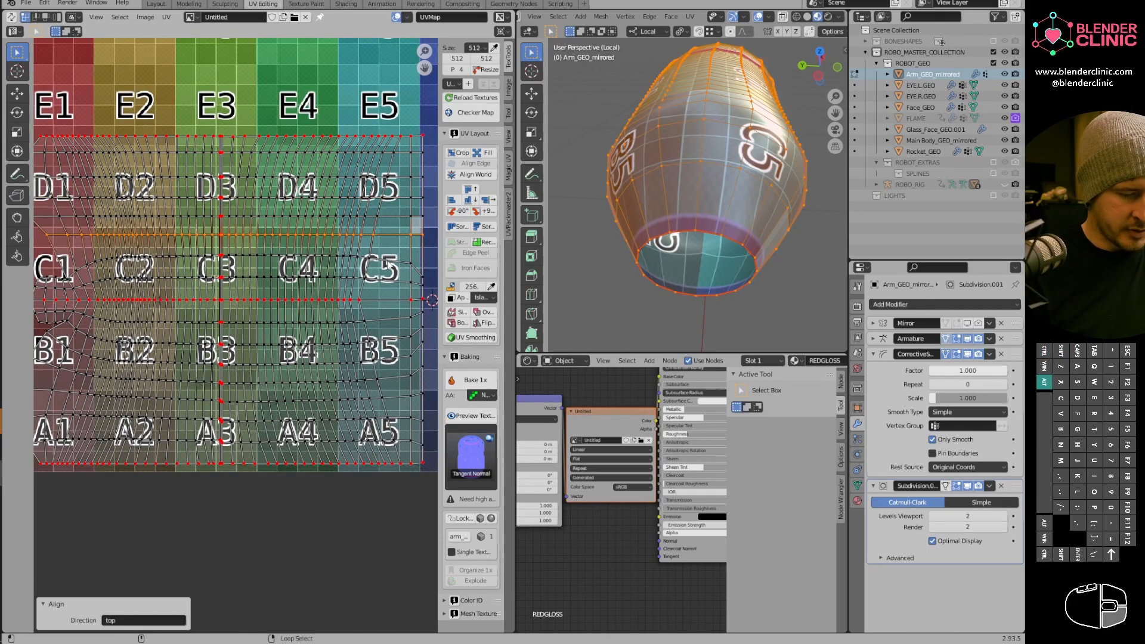
pyautogui.click(471, 190)
# Straighten the horizontal UV loops directly below the central seam, trying top alignment and settling on bottom alignment.
pyautogui.keyDown('shift'); pyautogui.moveTo(386, 324); pyautogui.dragTo(358, 272, button='middle'); pyautogui.keyUp('shift')
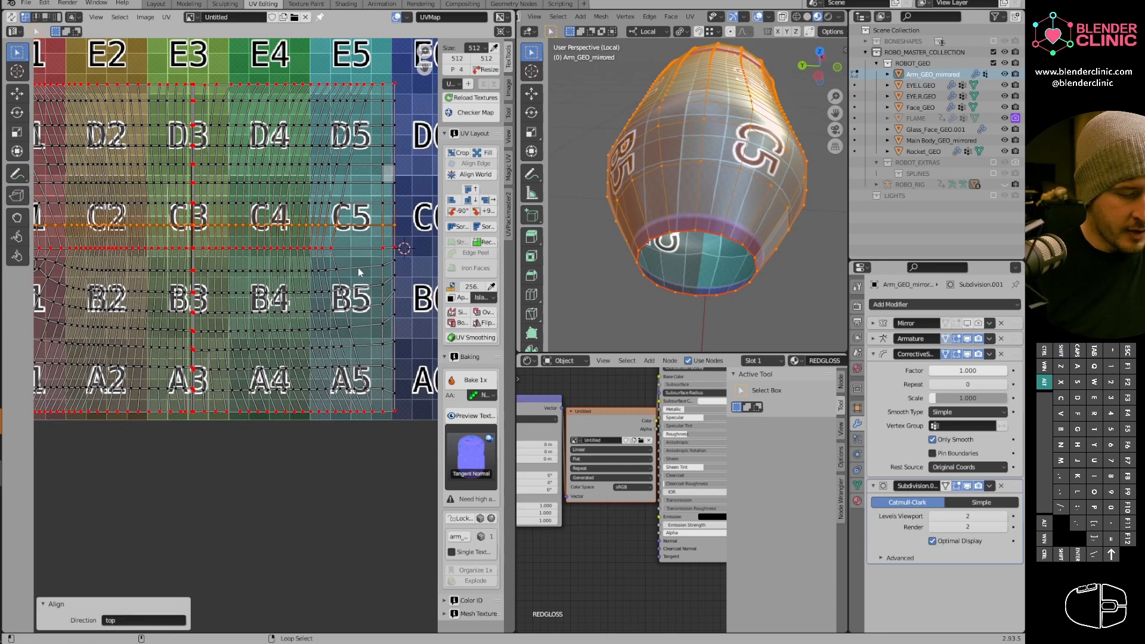
pyautogui.keyDown('alt'); pyautogui.rightClick(358, 268); pyautogui.keyUp('alt')
pyautogui.click(471, 189)
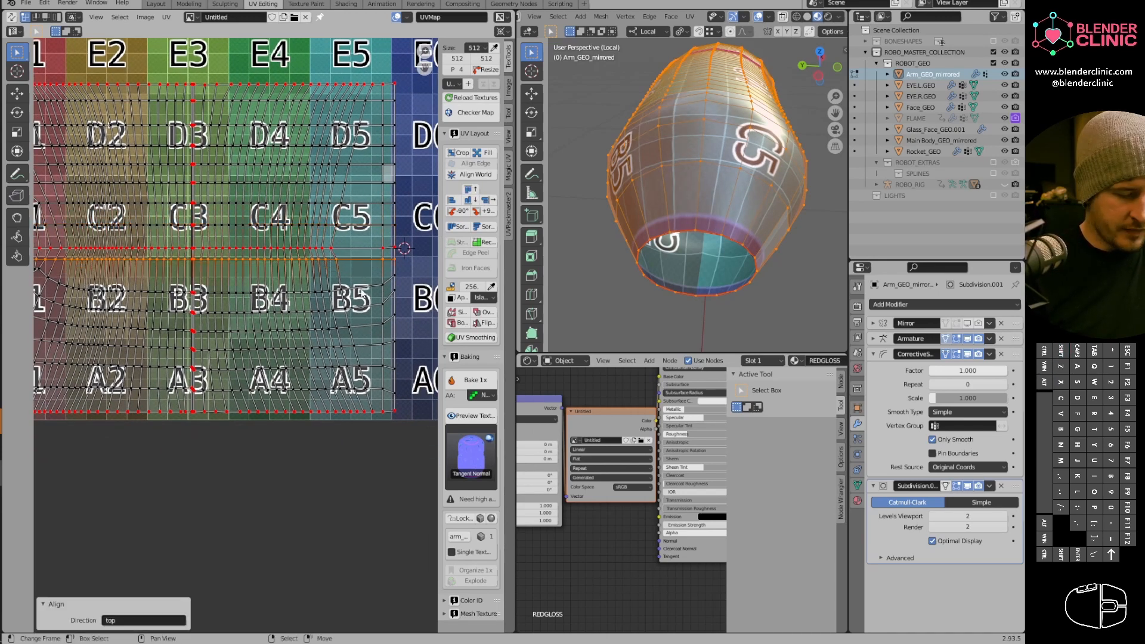
pyautogui.keyDown('alt'); pyautogui.rightClick(392, 273); pyautogui.keyUp('alt')
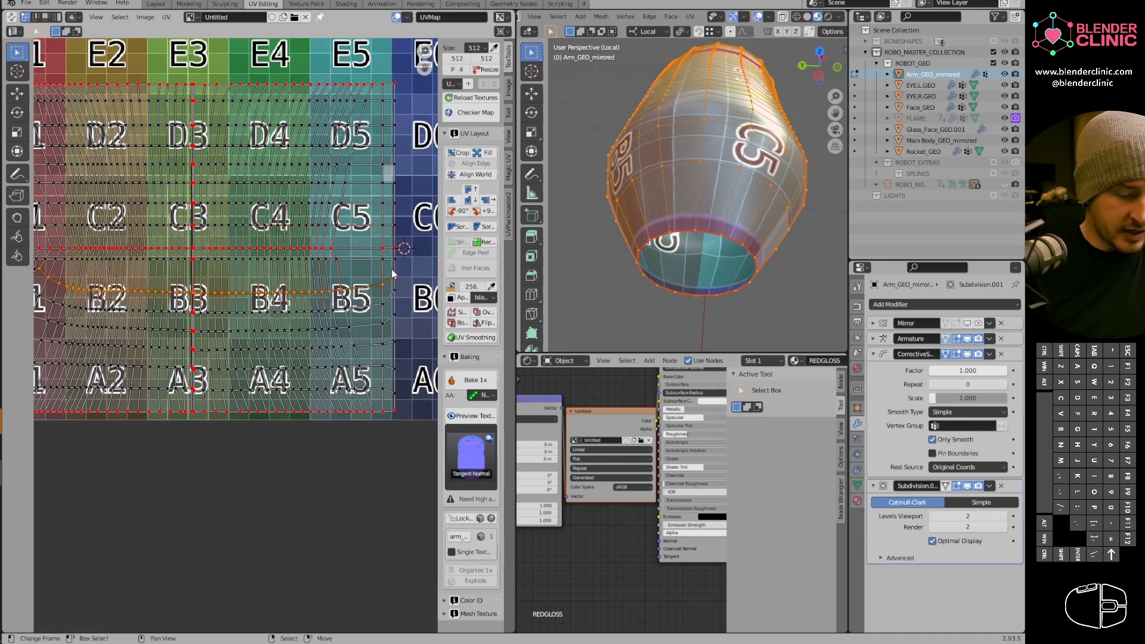
pyautogui.click(474, 202)
pyautogui.keyDown('alt'); pyautogui.rightClick(359, 259); pyautogui.keyUp('alt')
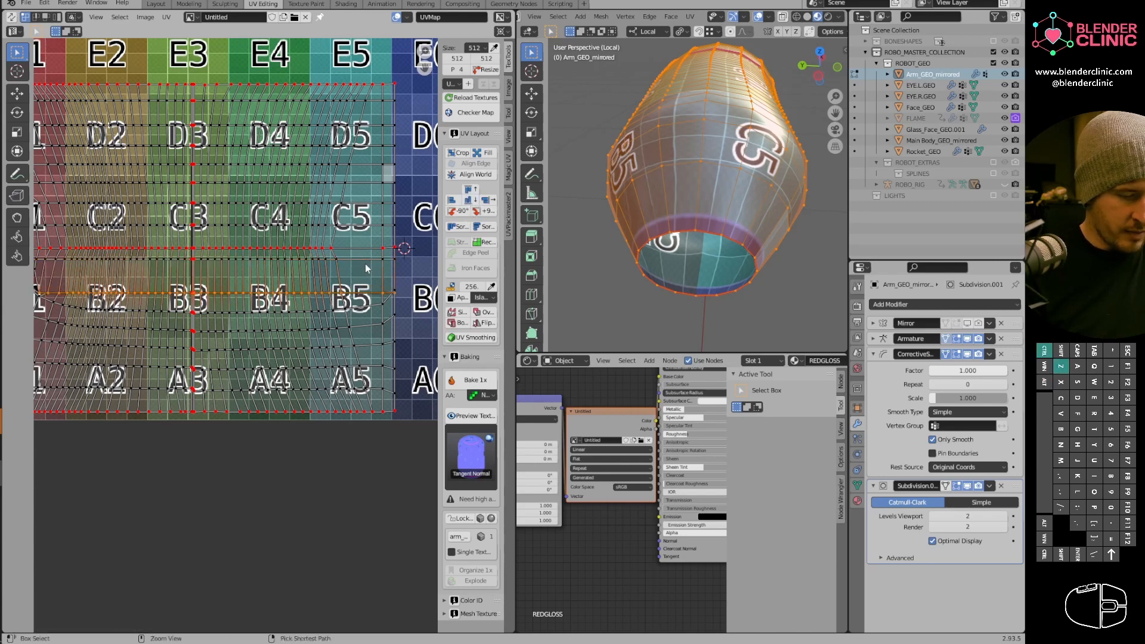
pyautogui.click(474, 202)
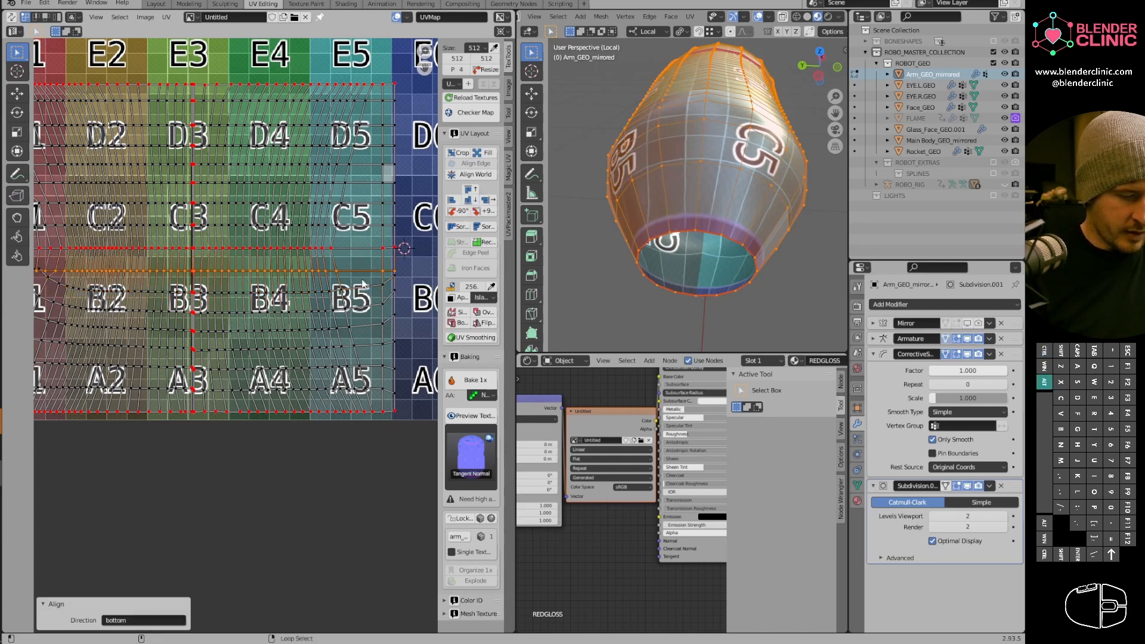
# Straighten the remaining horizontal UV loops one by one down through grid rows B and A with bottom alignment.
pyautogui.keyDown('alt'); pyautogui.rightClick(366, 292); pyautogui.keyUp('alt')
pyautogui.click(475, 202)
pyautogui.keyDown('alt'); pyautogui.rightClick(368, 307); pyautogui.keyUp('alt')
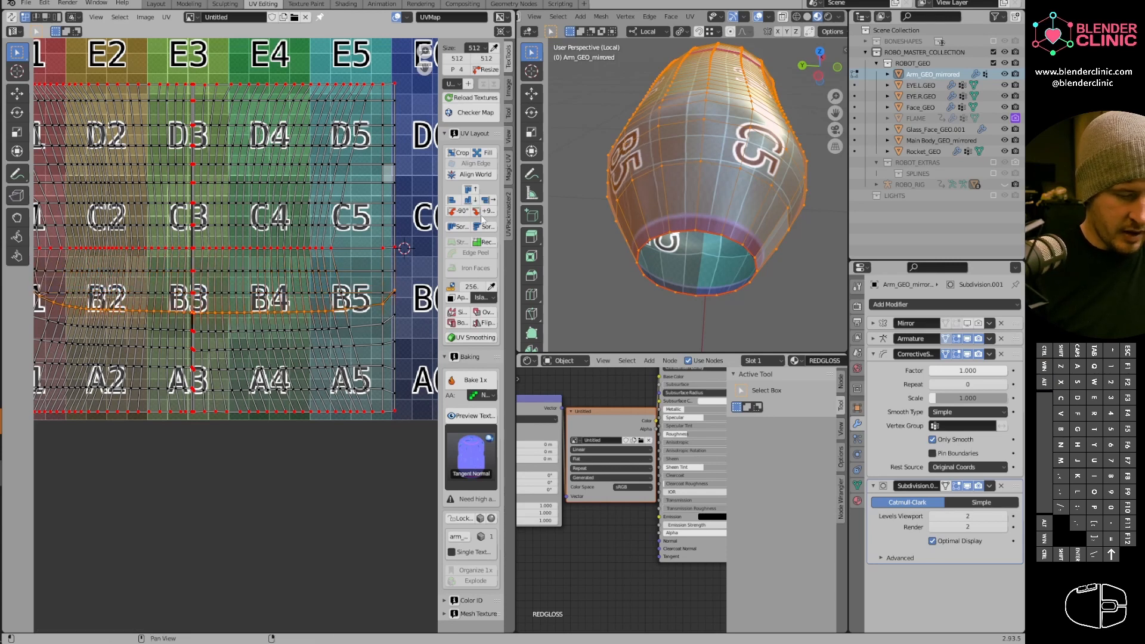
pyautogui.click(469, 200)
pyautogui.keyDown('alt'); pyautogui.rightClick(363, 326); pyautogui.keyUp('alt')
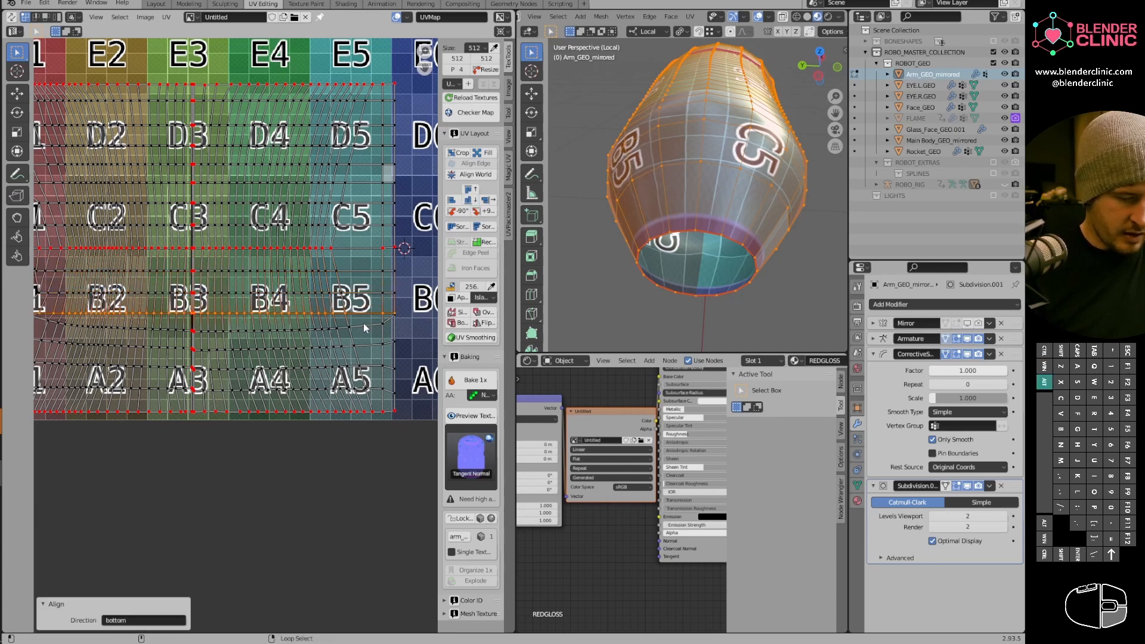
pyautogui.click(469, 201)
pyautogui.keyDown('alt'); pyautogui.rightClick(381, 364); pyautogui.keyUp('alt')
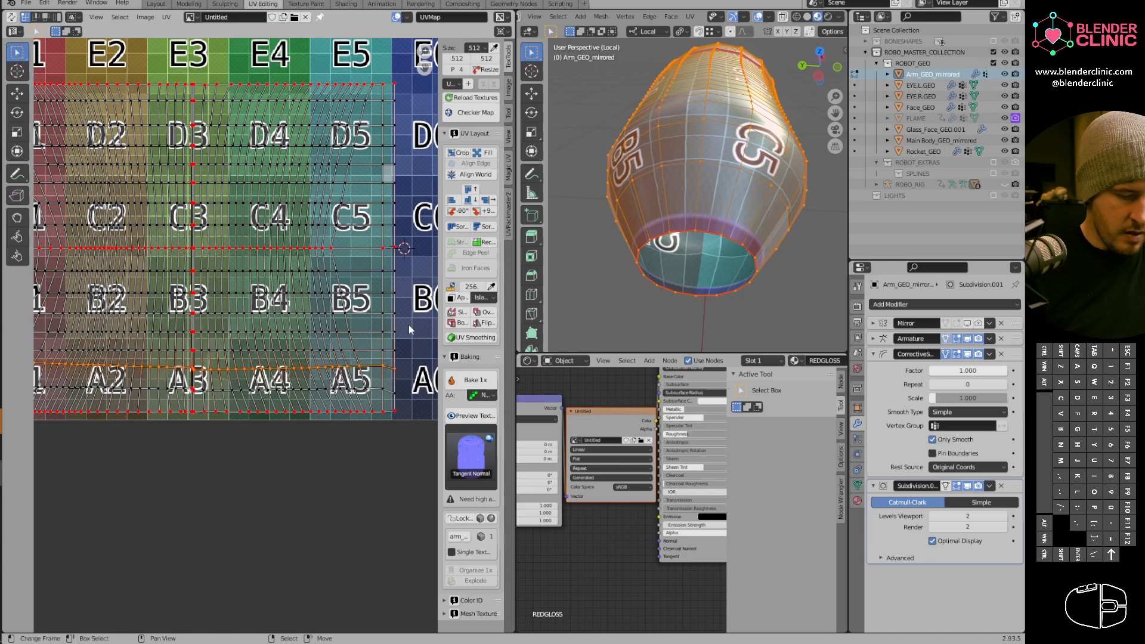
pyautogui.click(470, 201)
pyautogui.keyDown('alt'); pyautogui.rightClick(387, 388); pyautogui.keyUp('alt')
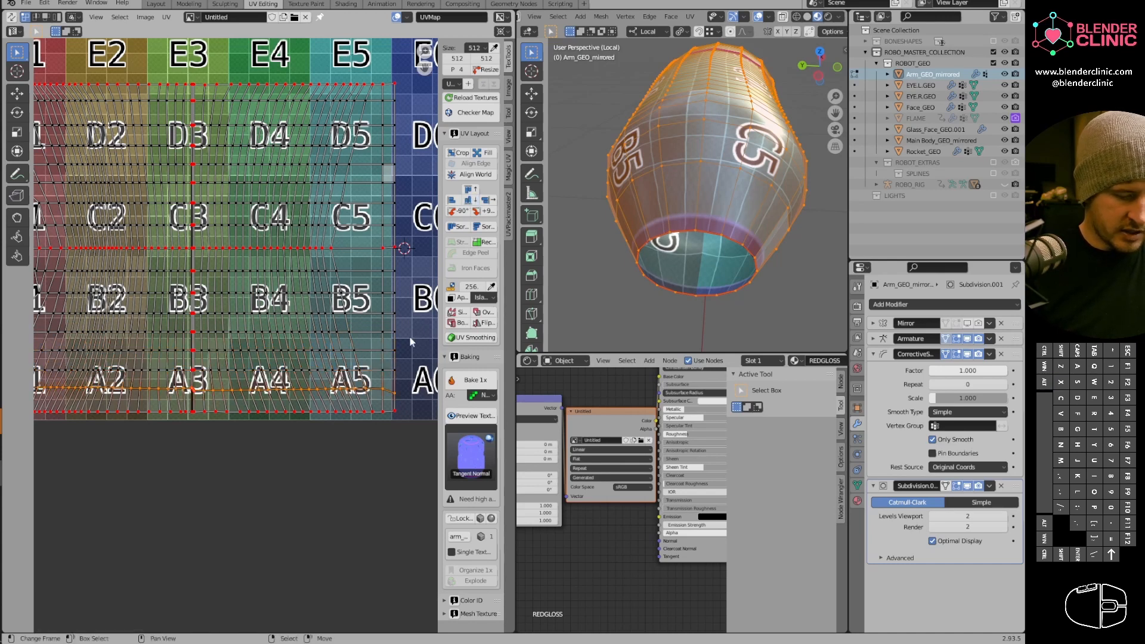
pyautogui.click(470, 203)
# Straighten the curved vertical UV loops one by one across grid column 5 with right alignment.
pyautogui.moveTo(384, 339); pyautogui.dragTo(381, 335, button='middle')
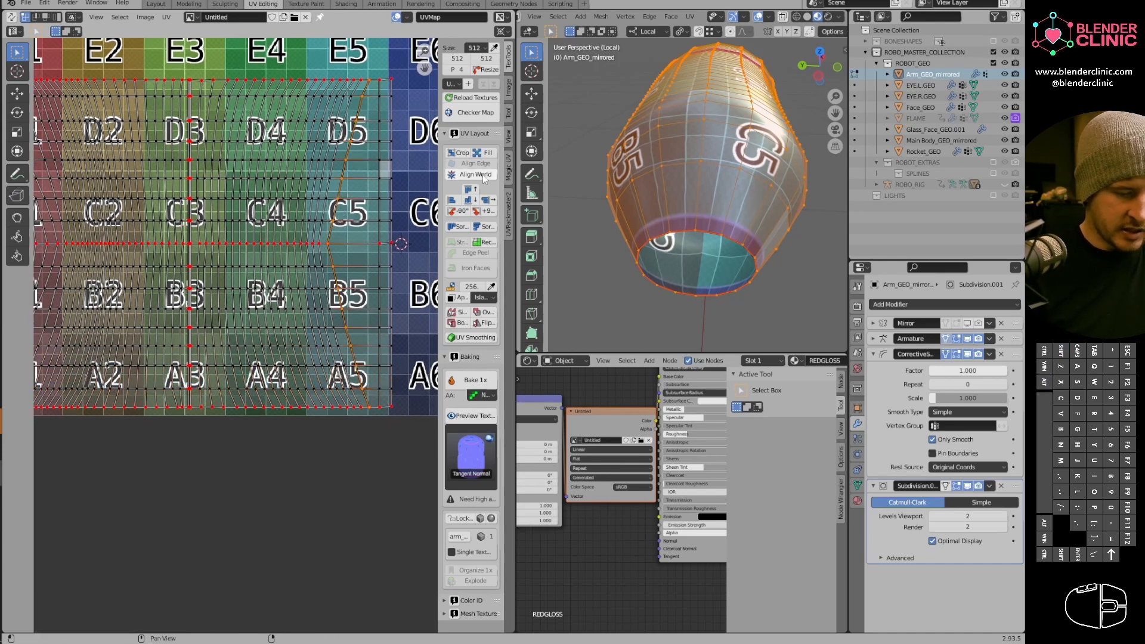
pyautogui.keyDown('alt'); pyautogui.rightClick(358, 194); pyautogui.keyUp('alt')
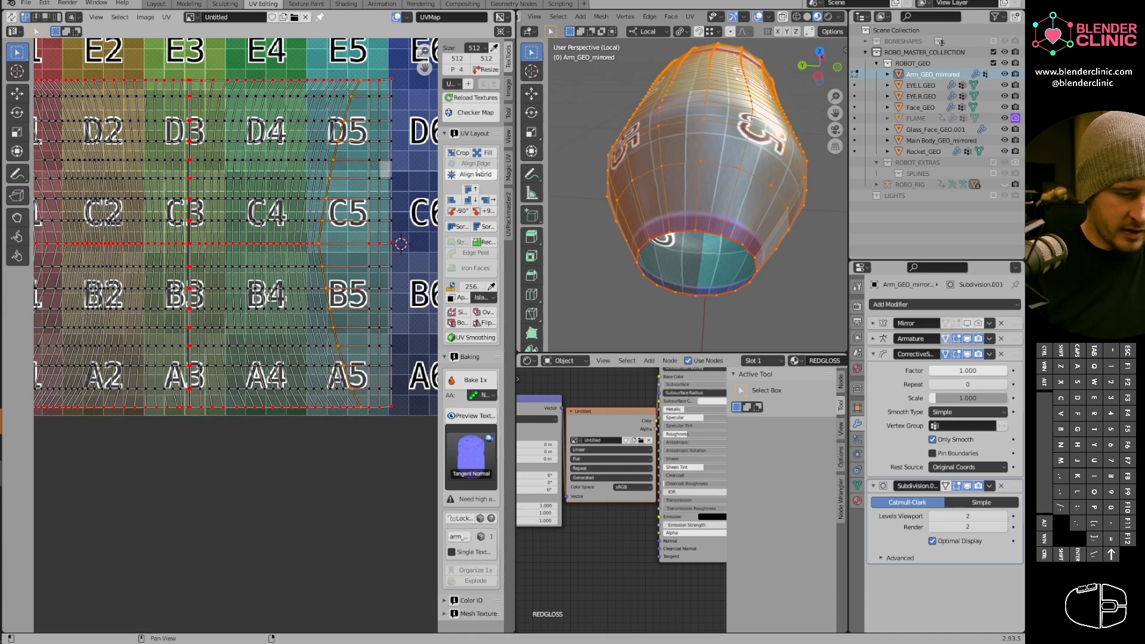
pyautogui.click(488, 200)
pyautogui.moveTo(671, 211); pyautogui.dragTo(770, 235, button='middle')
pyautogui.keyDown('alt'); pyautogui.rightClick(316, 206); pyautogui.keyUp('alt')
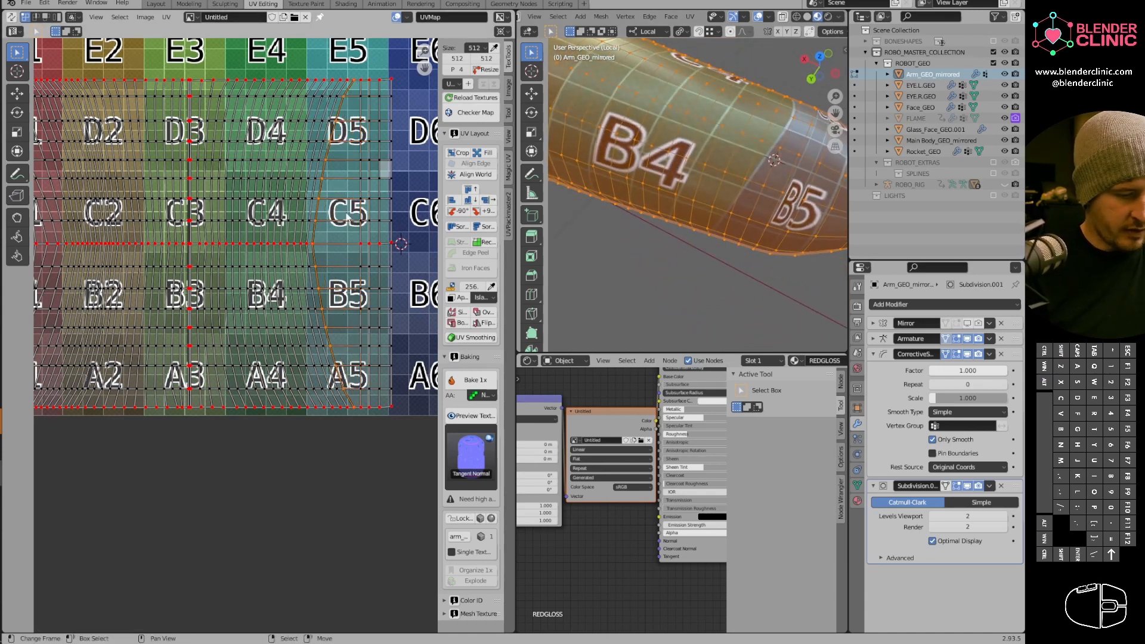
pyautogui.click(487, 201)
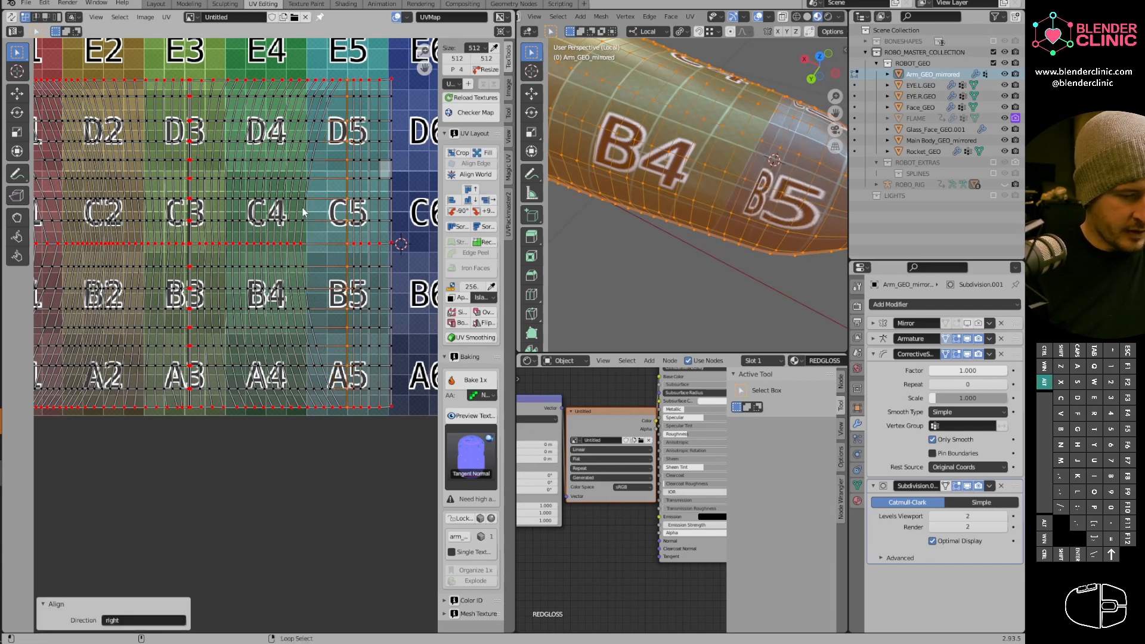
pyautogui.keyDown('alt'); pyautogui.rightClick(303, 213); pyautogui.keyUp('alt')
pyautogui.click(488, 201)
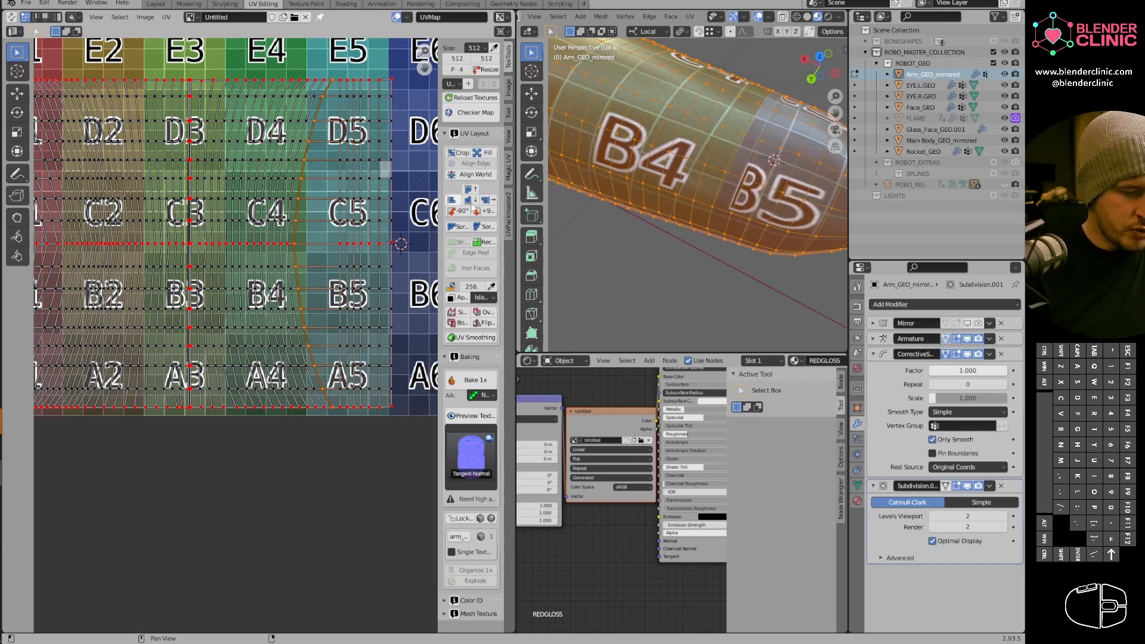
pyautogui.keyDown('alt'); pyautogui.rightClick(306, 218); pyautogui.keyUp('alt')
pyautogui.click(488, 201)
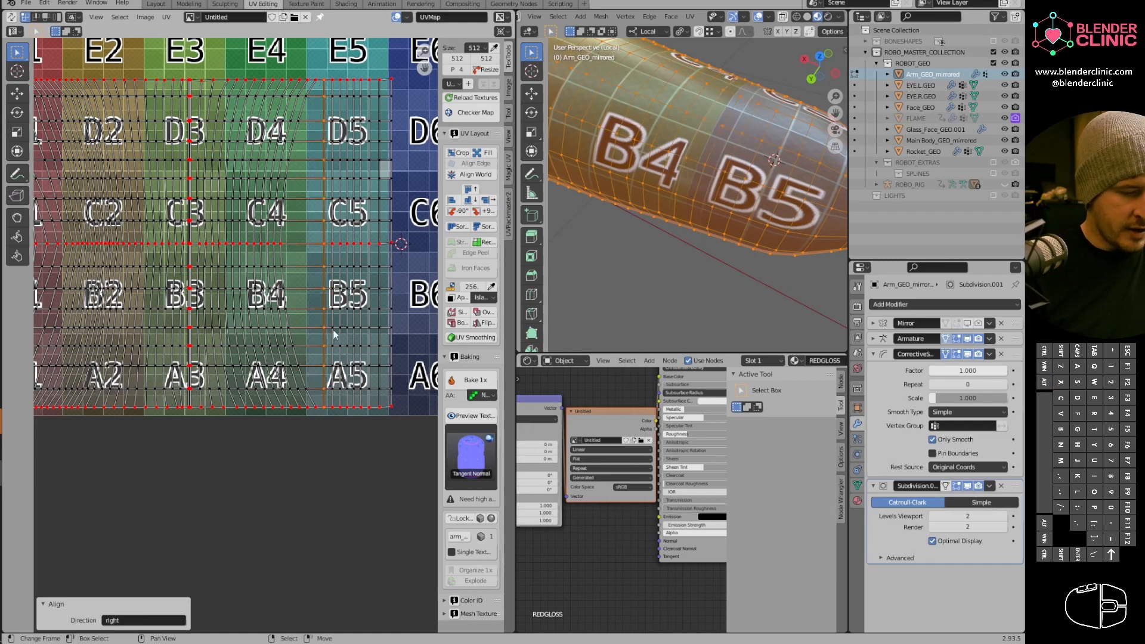
# Try to rectify the arm's entire UV island by selecting all of its UVs.
pyautogui.scroll(-2, 394, 243)
pyautogui.keyDown('shift'); pyautogui.moveTo(352, 240); pyautogui.dragTo(340, 241, button='middle'); pyautogui.keyUp('shift')
pyautogui.press('b')
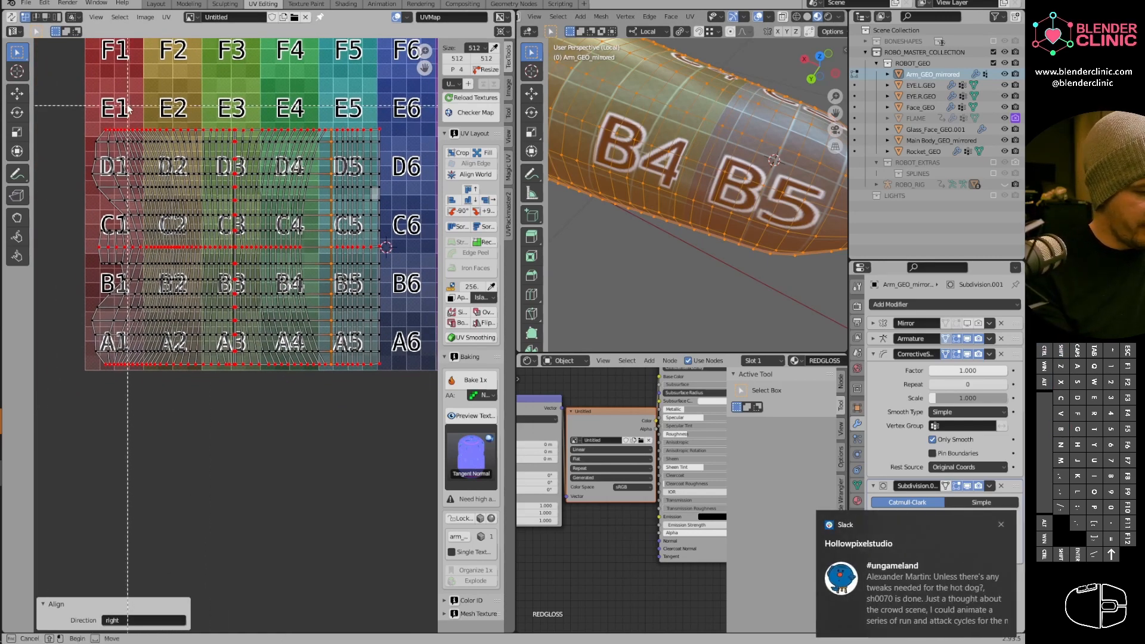
pyautogui.moveTo(80, 110); pyautogui.dragTo(424, 403)
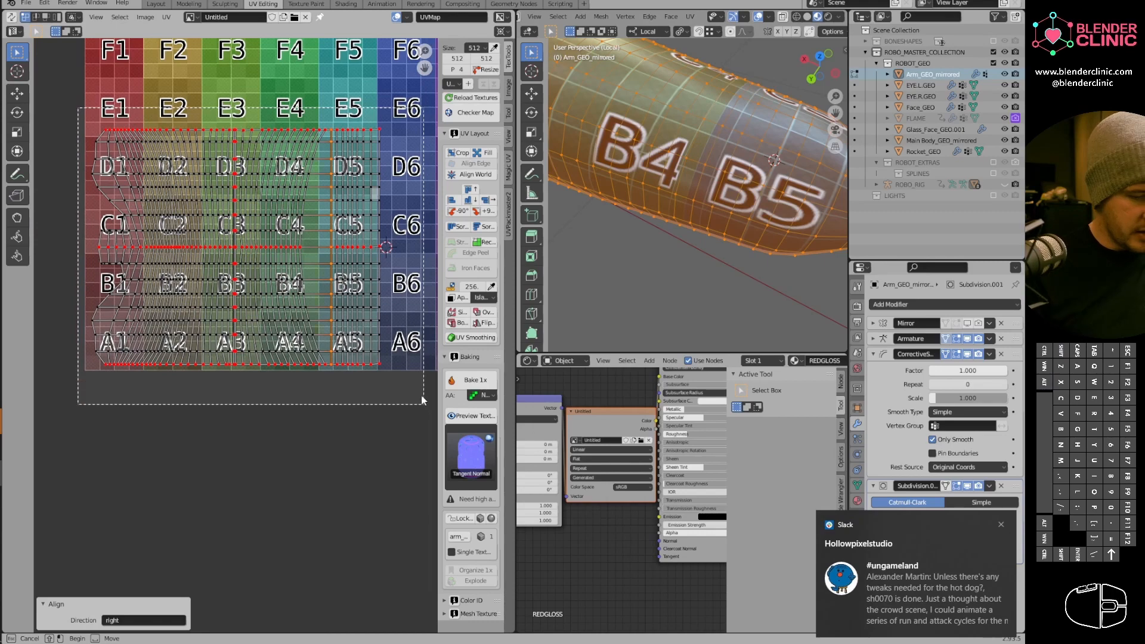
pyautogui.click(487, 243)
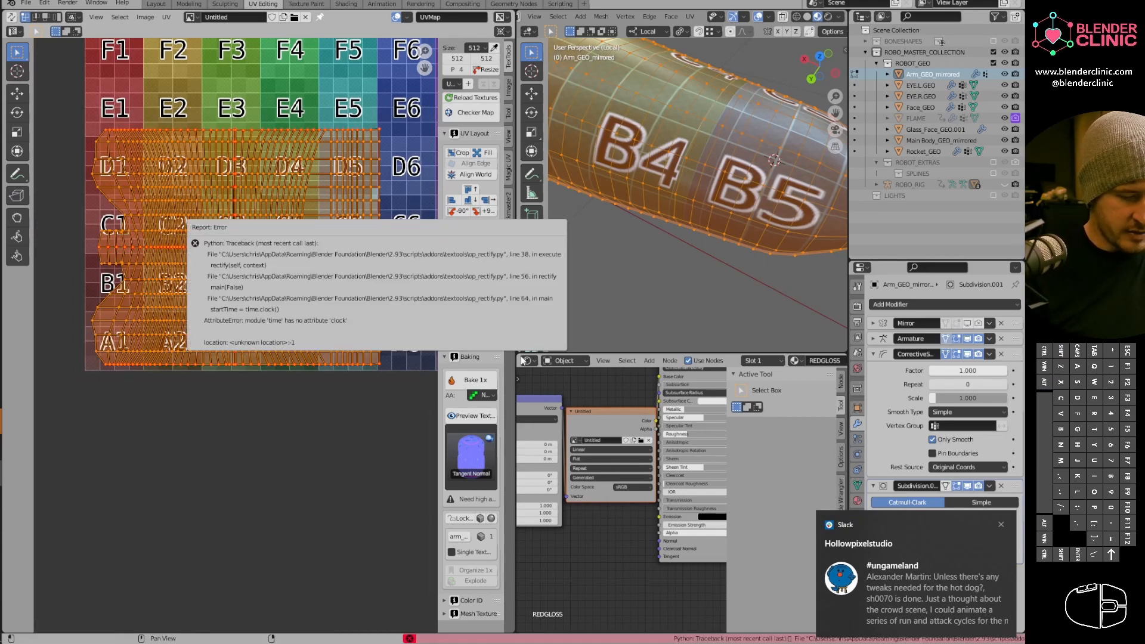
# Straighten the vertical UV loops at the border between grid columns 4 and 5 with right alignment.
pyautogui.scroll(3, 344, 213)
pyautogui.keyDown('alt'); pyautogui.click(337, 224); pyautogui.keyUp('alt')
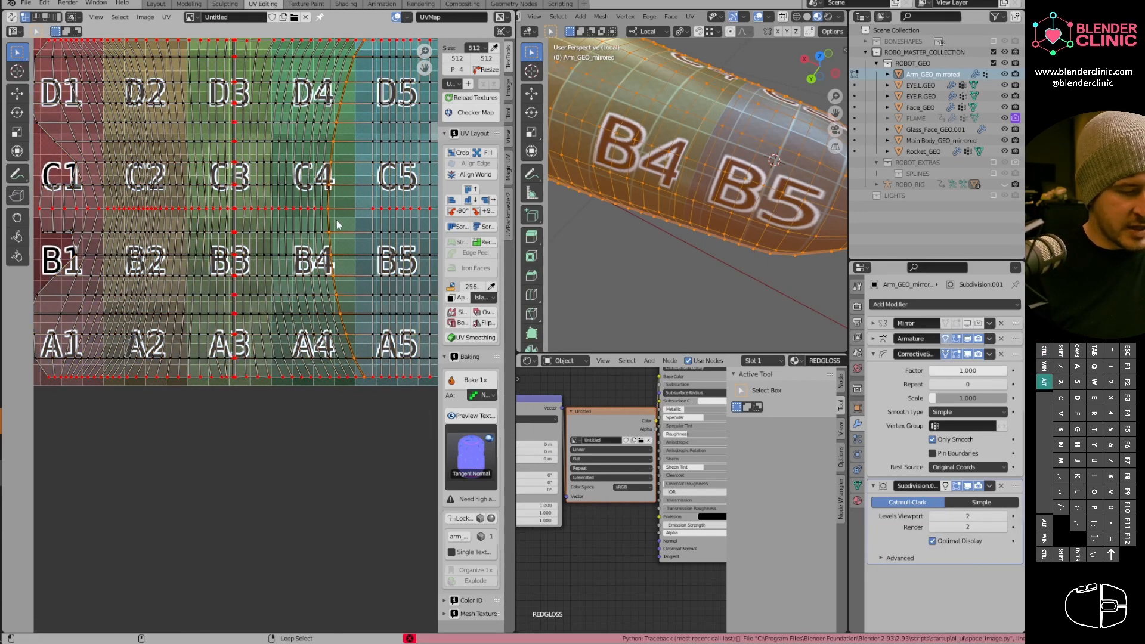
pyautogui.click(488, 200)
pyautogui.keyDown('alt'); pyautogui.rightClick(323, 206); pyautogui.keyUp('alt')
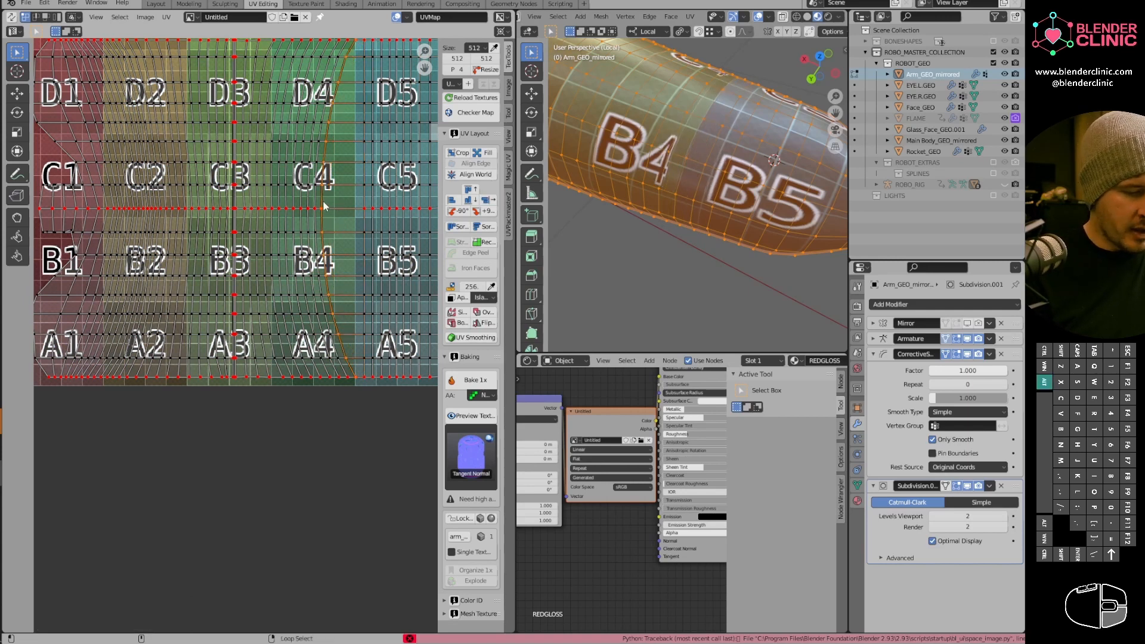
pyautogui.click(488, 200)
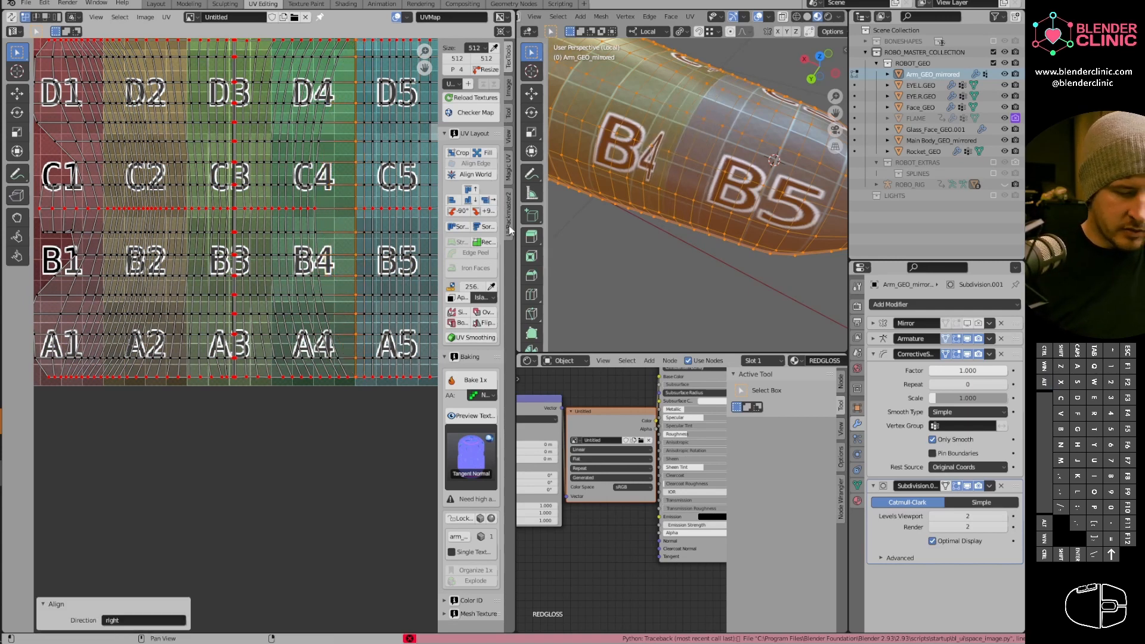
# Look through the Magic UV add-on's UV manipulation tools, including its Align UV options.
pyautogui.click(509, 172)
pyautogui.moveTo(440, 65); pyautogui.dragTo(363, 68)
pyautogui.click(380, 71)
pyautogui.click(400, 45)
pyautogui.click(400, 78)
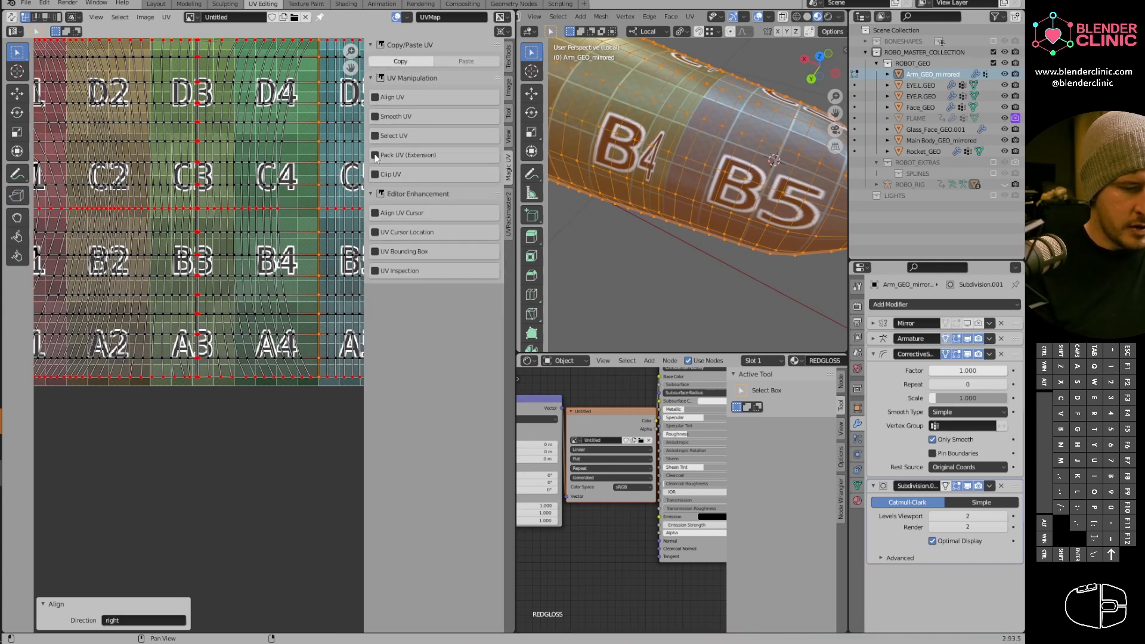
pyautogui.click(44, 3)
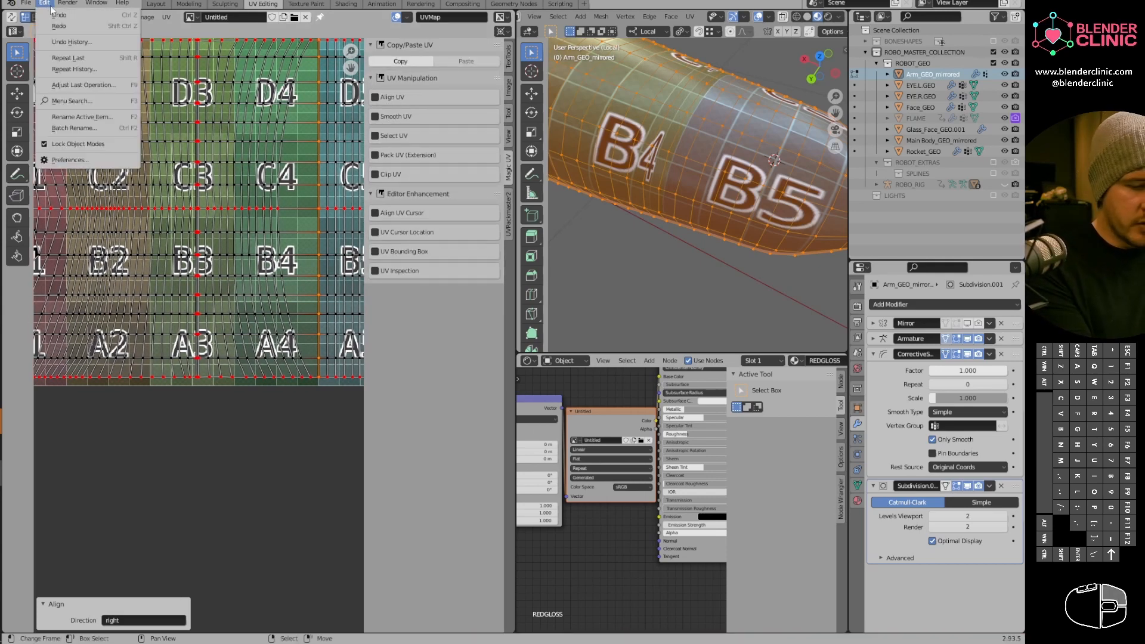
pyautogui.click(453, 98)
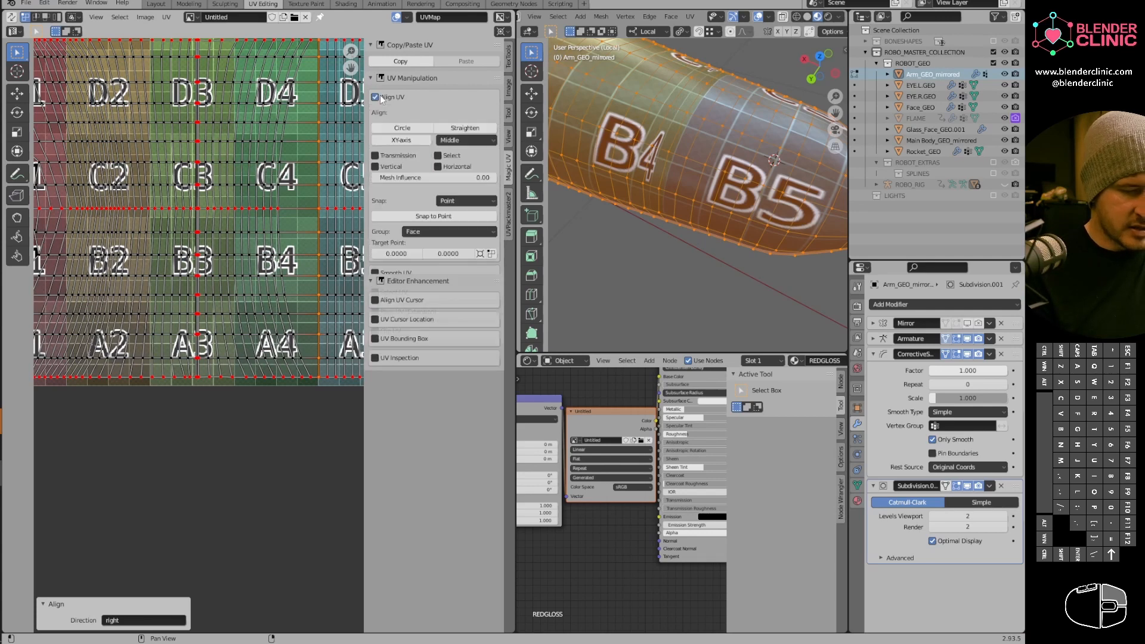
pyautogui.click(453, 95)
pyautogui.moveTo(363, 118); pyautogui.dragTo(483, 155)
pyautogui.keyDown('shift'); pyautogui.moveTo(440, 215); pyautogui.dragTo(415, 220, button='middle'); pyautogui.keyUp('shift')
# Bring back the TexTools layout tools and align the next vertical UV loops in grid column 4 to the right.
pyautogui.keyDown('alt'); pyautogui.rightClick(326, 220); pyautogui.keyUp('alt')
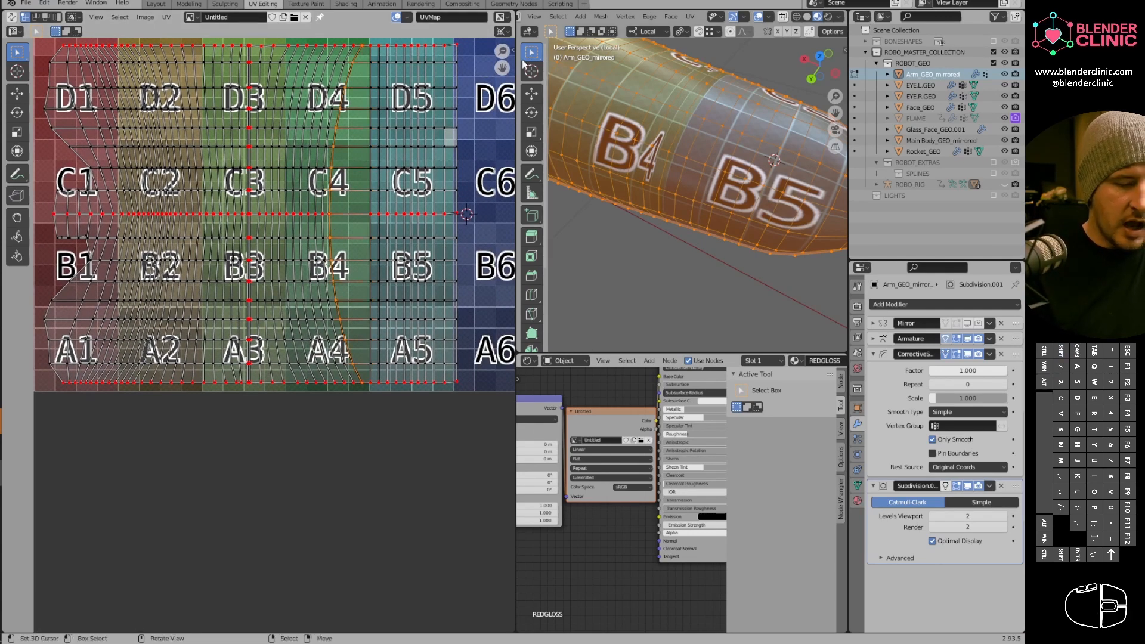
pyautogui.moveTo(515, 84); pyautogui.dragTo(512, 82)
pyautogui.click(510, 52)
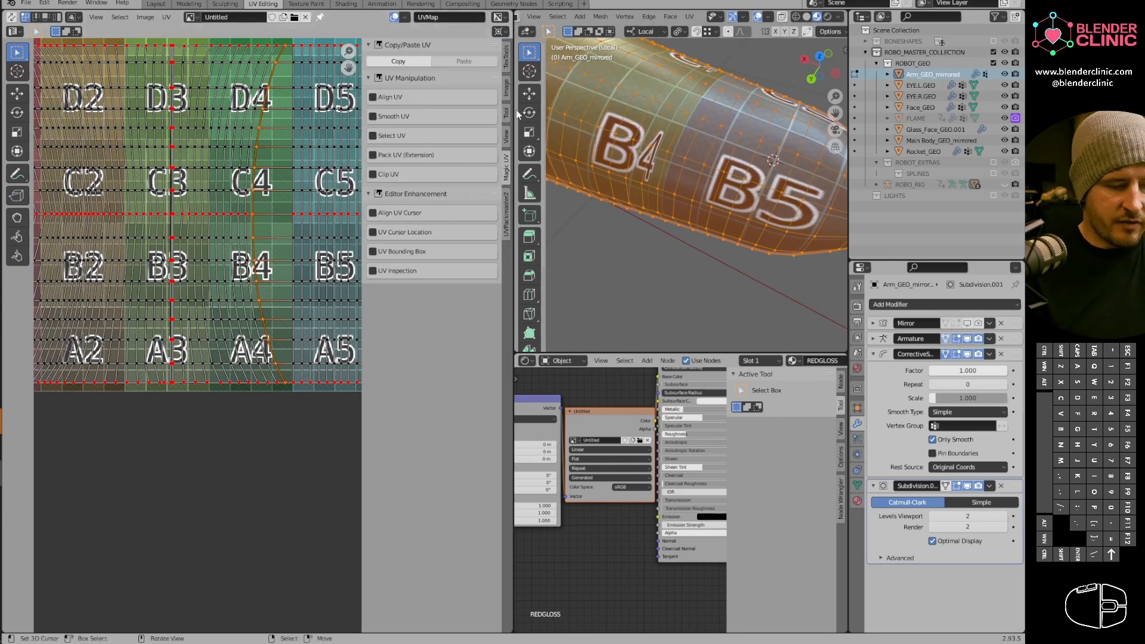
pyautogui.click(506, 58)
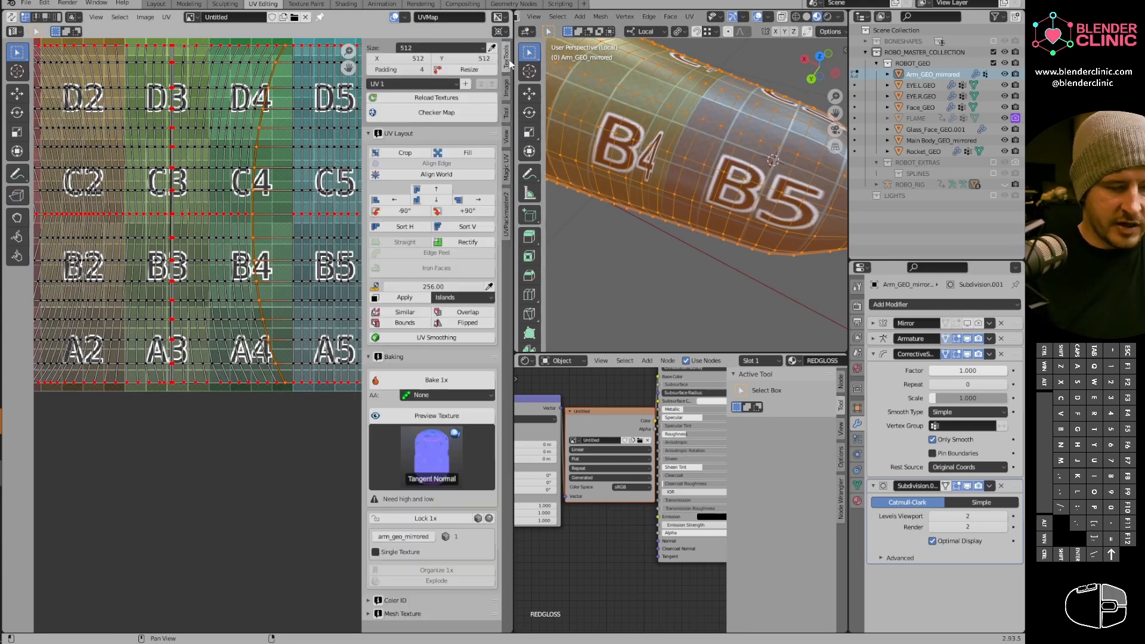
pyautogui.click(478, 201)
pyautogui.keyDown('alt'); pyautogui.rightClick(249, 202); pyautogui.keyUp('alt')
pyautogui.click(473, 199)
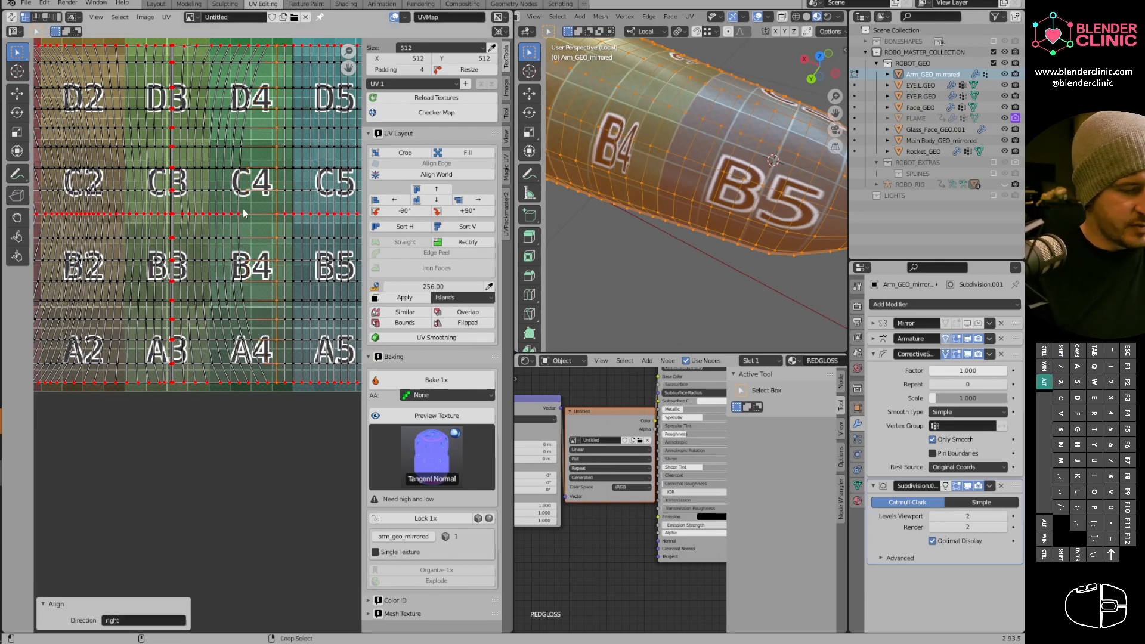
# Straighten the following vertical UV loops through the middle of grid column 4 with right alignment.
pyautogui.keyDown('alt'); pyautogui.rightClick(242, 209); pyautogui.keyUp('alt')
pyautogui.keyDown('alt'); pyautogui.rightClick(238, 201); pyautogui.keyUp('alt')
pyautogui.click(467, 200)
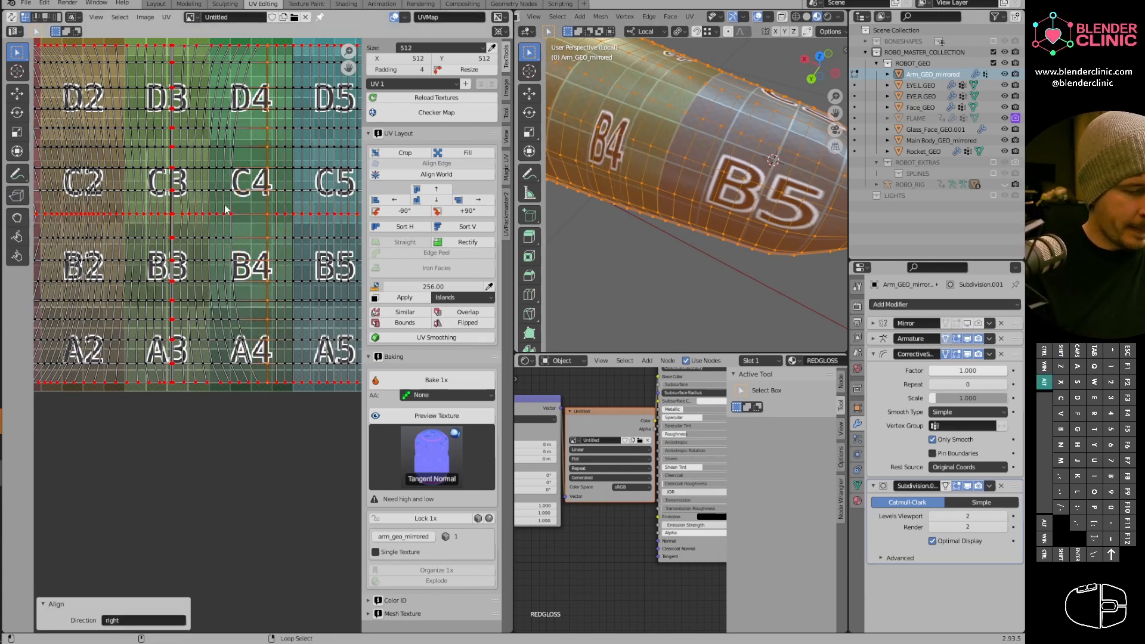
pyautogui.keyDown('alt'); pyautogui.rightClick(225, 209); pyautogui.keyUp('alt')
pyautogui.click(478, 201)
pyautogui.keyDown('alt'); pyautogui.rightClick(227, 200); pyautogui.keyUp('alt')
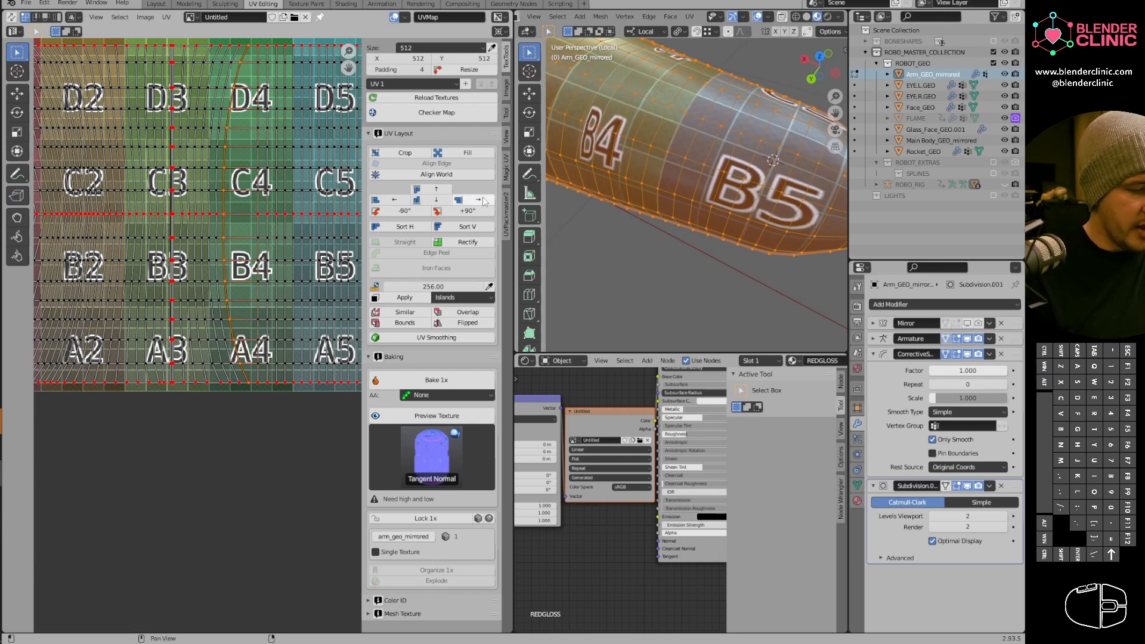
pyautogui.click(478, 201)
pyautogui.keyDown('alt'); pyautogui.rightClick(238, 199); pyautogui.keyUp('alt')
pyautogui.click(478, 200)
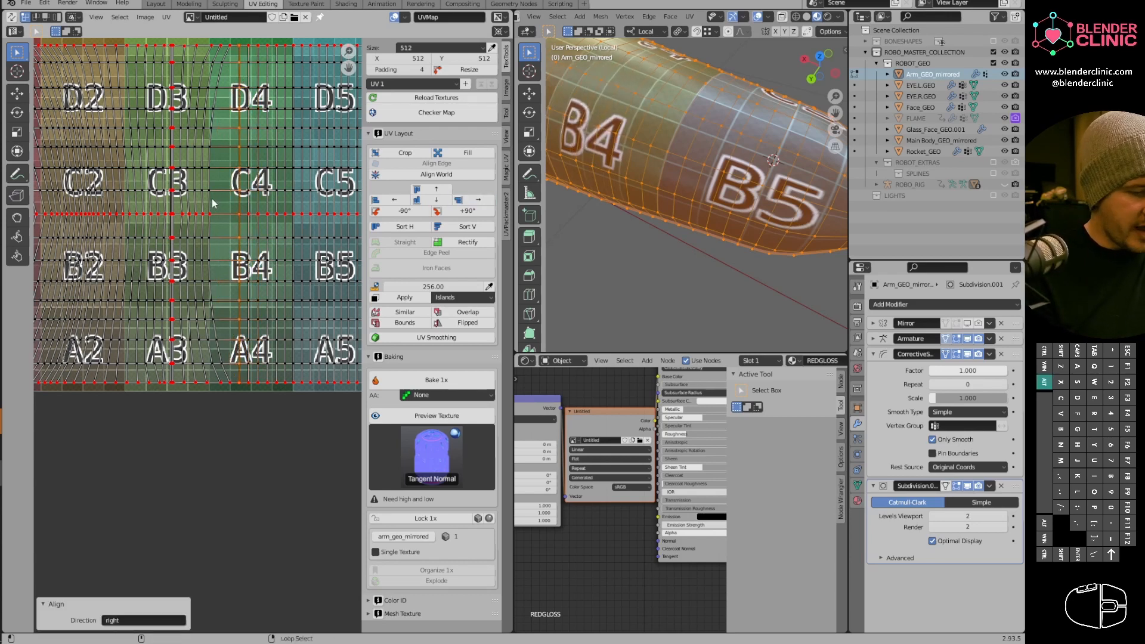
# Straighten the remaining vertical UV loops from grid column 4's inner edge to the central vertical seam with right alignment.
pyautogui.keyDown('alt'); pyautogui.rightClick(212, 202); pyautogui.keyUp('alt')
pyautogui.click(478, 200)
pyautogui.keyDown('alt'); pyautogui.rightClick(203, 202); pyautogui.keyUp('alt')
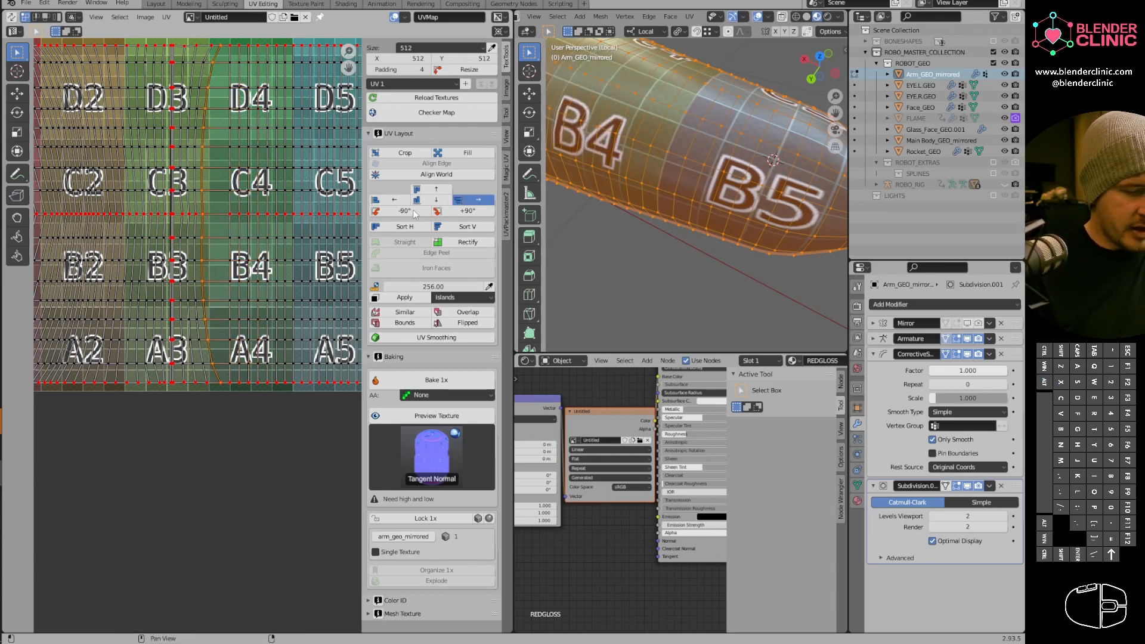
pyautogui.keyDown('alt'); pyautogui.rightClick(189, 201); pyautogui.keyUp('alt')
pyautogui.keyDown('alt'); pyautogui.rightClick(195, 200); pyautogui.keyUp('alt')
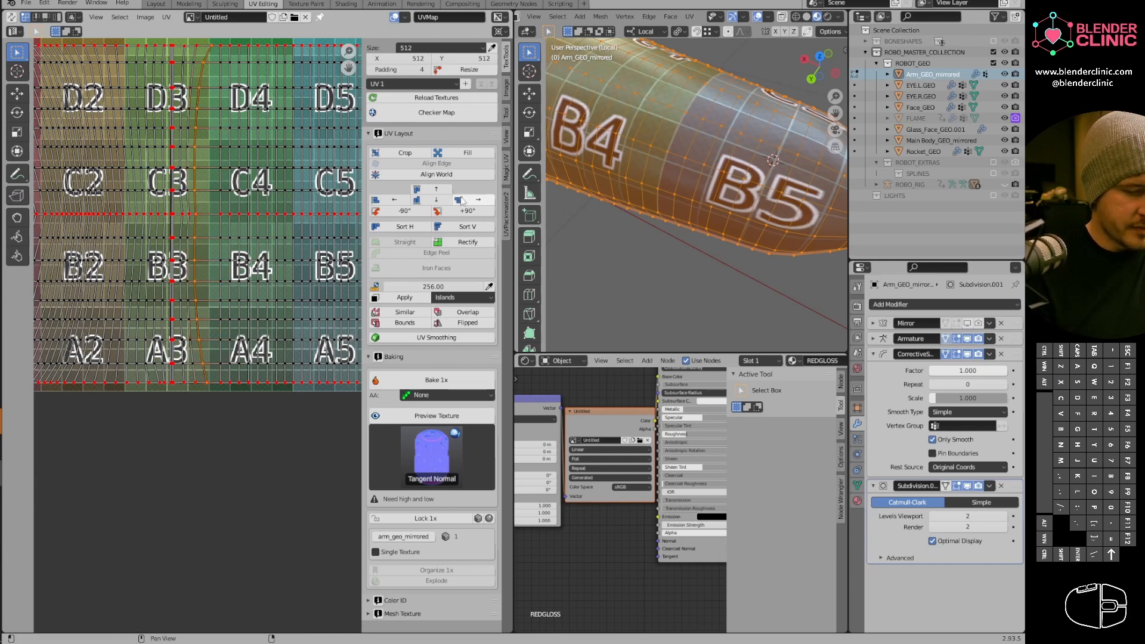
pyautogui.click(462, 201)
pyautogui.keyDown('alt'); pyautogui.rightClick(189, 206); pyautogui.keyUp('alt')
pyautogui.click(462, 201)
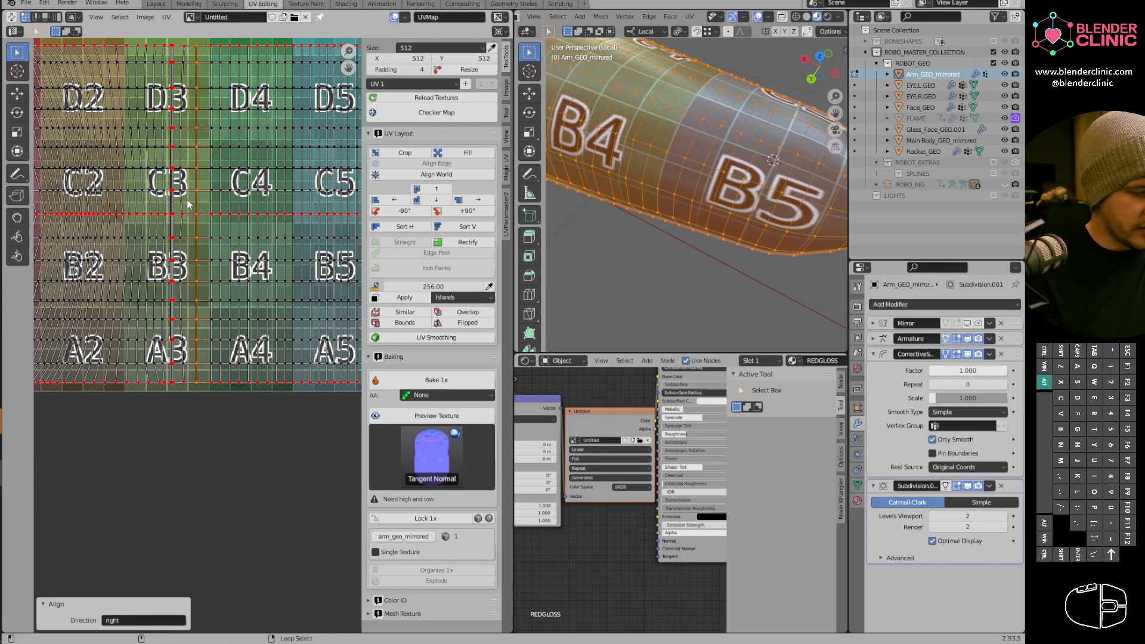
pyautogui.keyDown('alt'); pyautogui.rightClick(188, 205); pyautogui.keyUp('alt')
pyautogui.click(452, 201)
# Straighten the first vertical UV loops on the column 2 side of the central vertical seam with left alignment.
pyautogui.keyDown('alt'); pyautogui.click(171, 208); pyautogui.keyUp('alt')
pyautogui.keyDown('shift'); pyautogui.moveTo(172, 207); pyautogui.dragTo(317, 248, button='middle'); pyautogui.keyUp('shift')
pyautogui.keyDown('ctrl'); pyautogui.moveTo(317, 249); pyautogui.dragTo(323, 237, button='middle'); pyautogui.keyUp('ctrl')
pyautogui.keyDown('alt'); pyautogui.click(324, 238); pyautogui.keyUp('alt')
pyautogui.click(394, 200)
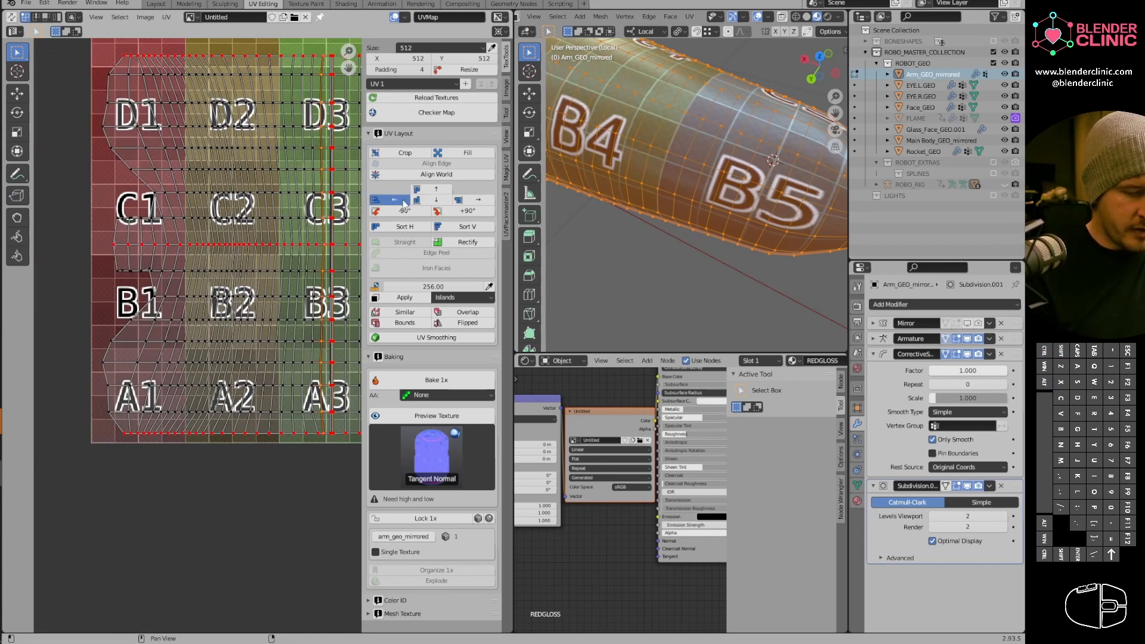
pyautogui.keyDown('alt'); pyautogui.rightClick(303, 232); pyautogui.keyUp('alt')
pyautogui.keyDown('alt'); pyautogui.rightClick(315, 232); pyautogui.keyUp('alt')
pyautogui.click(394, 200)
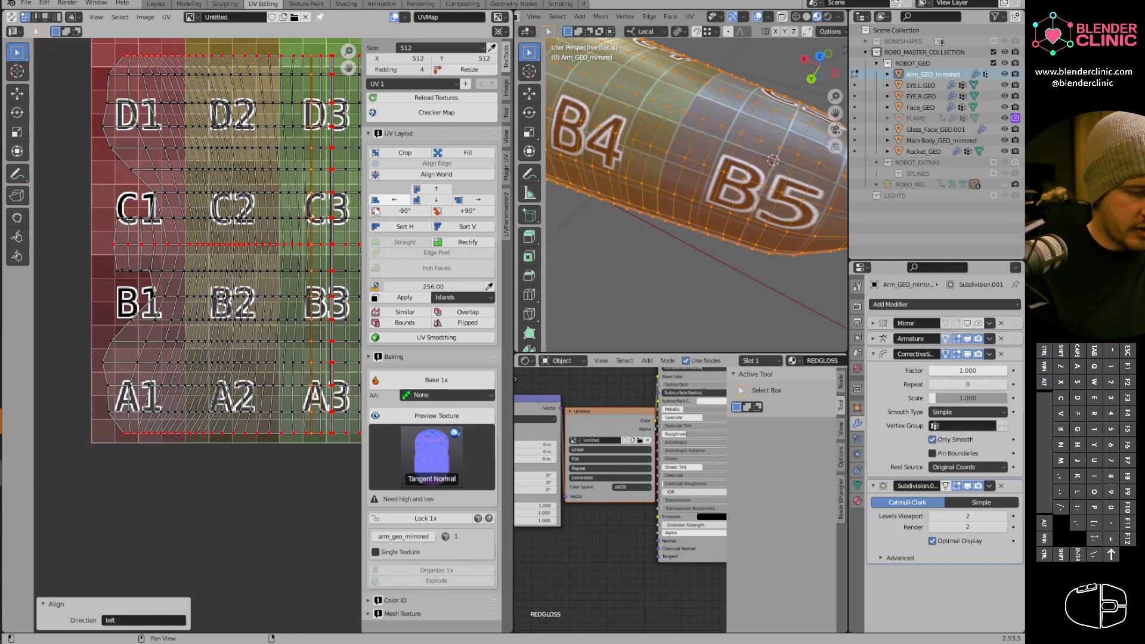
# Straighten the next three vertical UV loops in grid column 3, moving toward column 2, with left alignment.
pyautogui.keyDown('alt'); pyautogui.rightClick(304, 228); pyautogui.keyUp('alt')
pyautogui.click(394, 200)
pyautogui.keyDown('alt'); pyautogui.rightClick(298, 231); pyautogui.keyUp('alt')
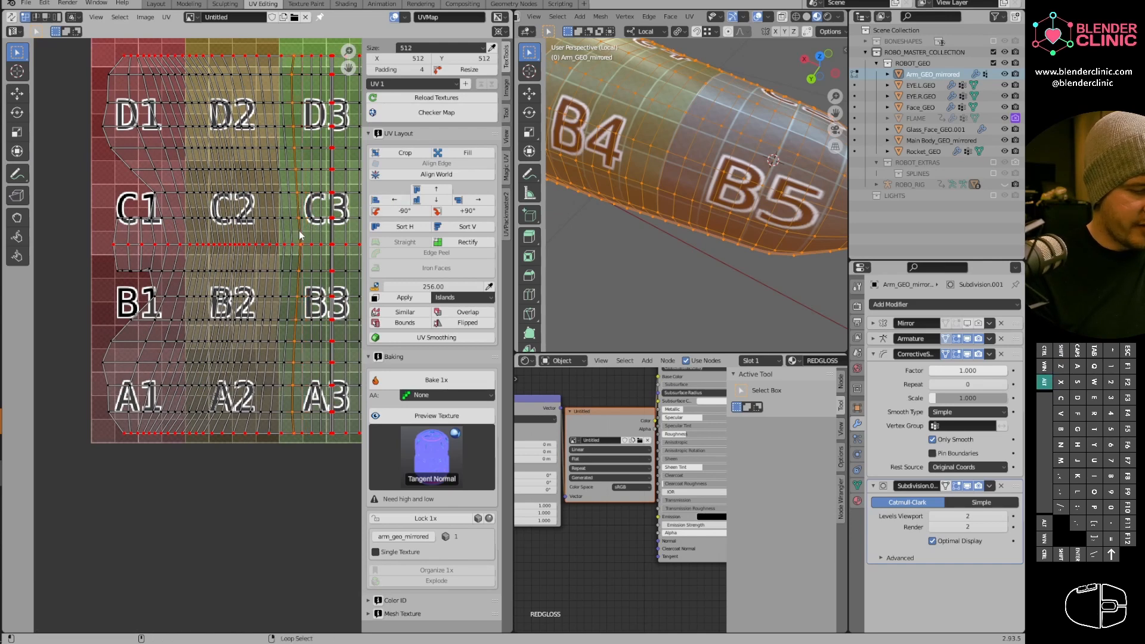
pyautogui.click(393, 199)
pyautogui.keyDown('alt'); pyautogui.rightClick(280, 231); pyautogui.keyUp('alt')
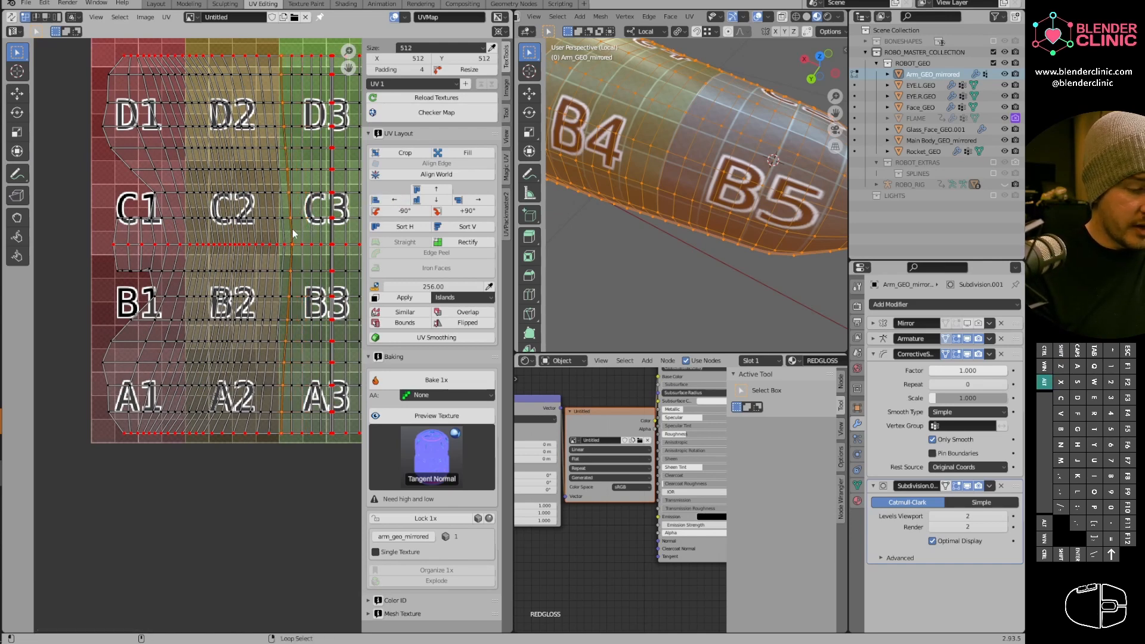
pyautogui.click(394, 200)
# Straighten the vertical UV loops around the boundary between grid columns 3 and 2 with left alignment.
pyautogui.keyDown('alt'); pyautogui.rightClick(277, 230); pyautogui.keyUp('alt')
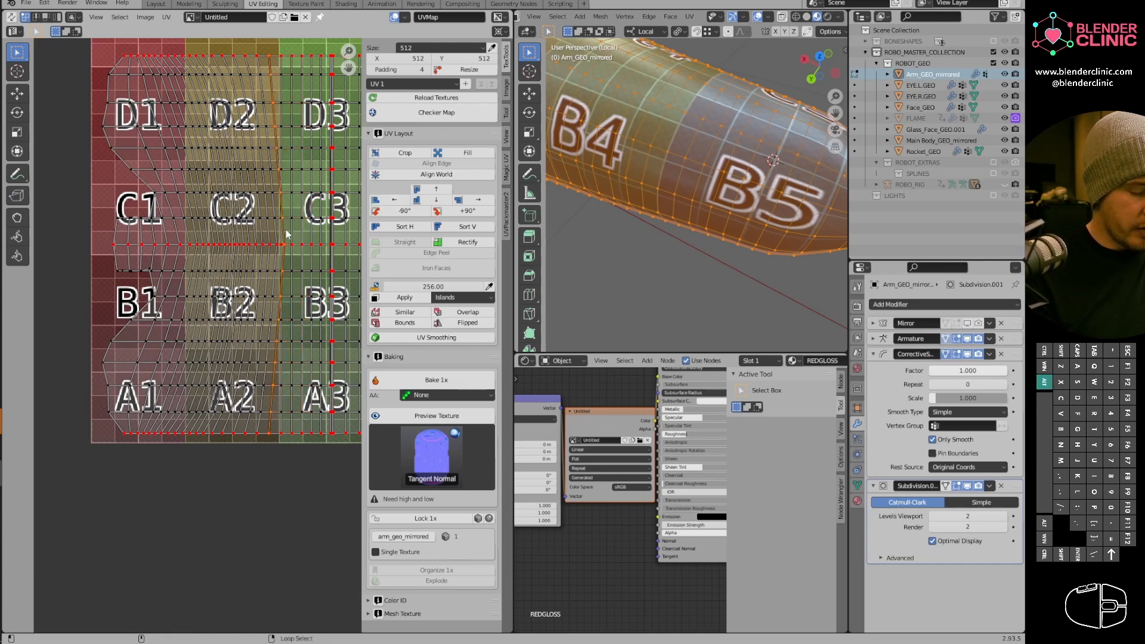
pyautogui.click(393, 201)
pyautogui.keyDown('alt'); pyautogui.rightClick(277, 230); pyautogui.keyUp('alt')
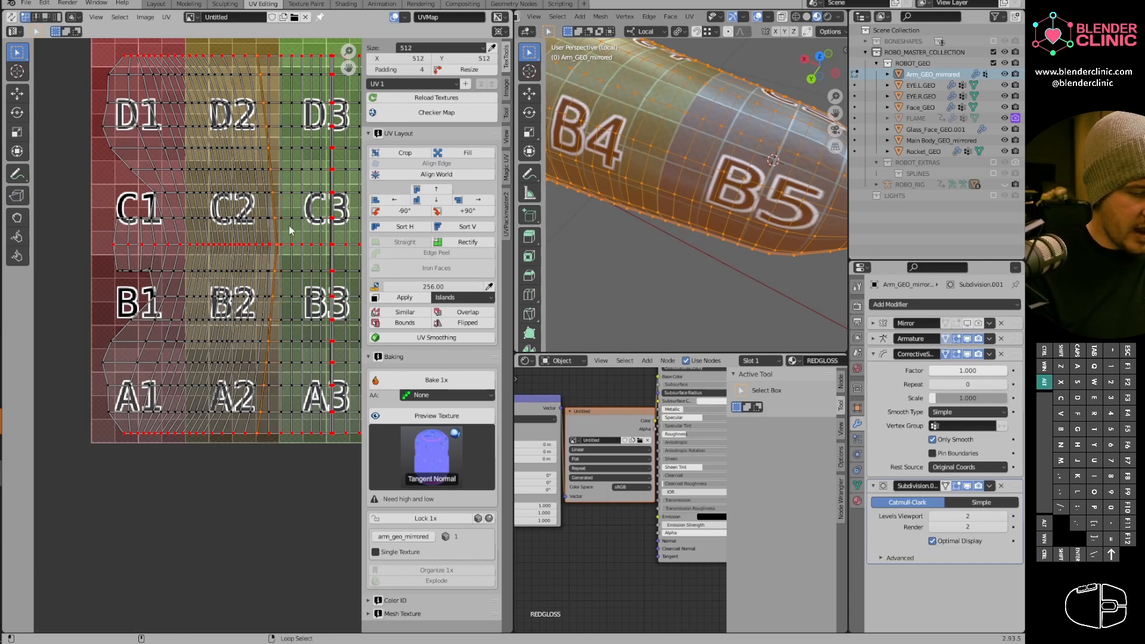
pyautogui.click(394, 200)
pyautogui.keyDown('alt'); pyautogui.rightClick(268, 230); pyautogui.keyUp('alt')
pyautogui.click(393, 200)
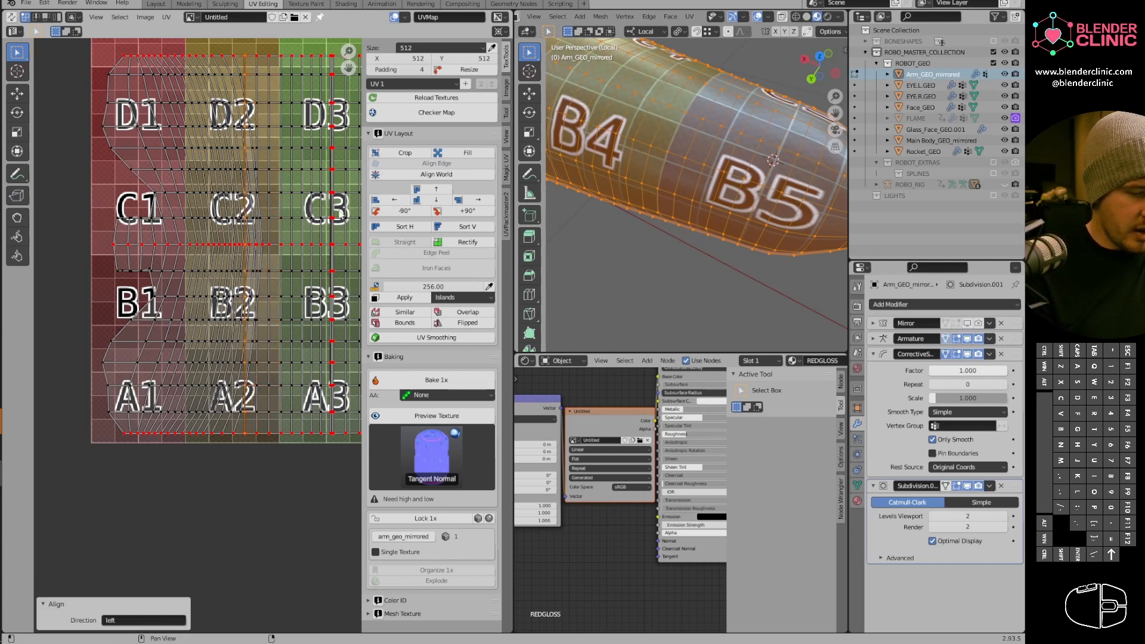
# Straighten the following three vertical UV loops through the middle of grid column 2 with left alignment.
pyautogui.keyDown('alt'); pyautogui.rightClick(263, 237); pyautogui.keyUp('alt')
pyautogui.click(394, 200)
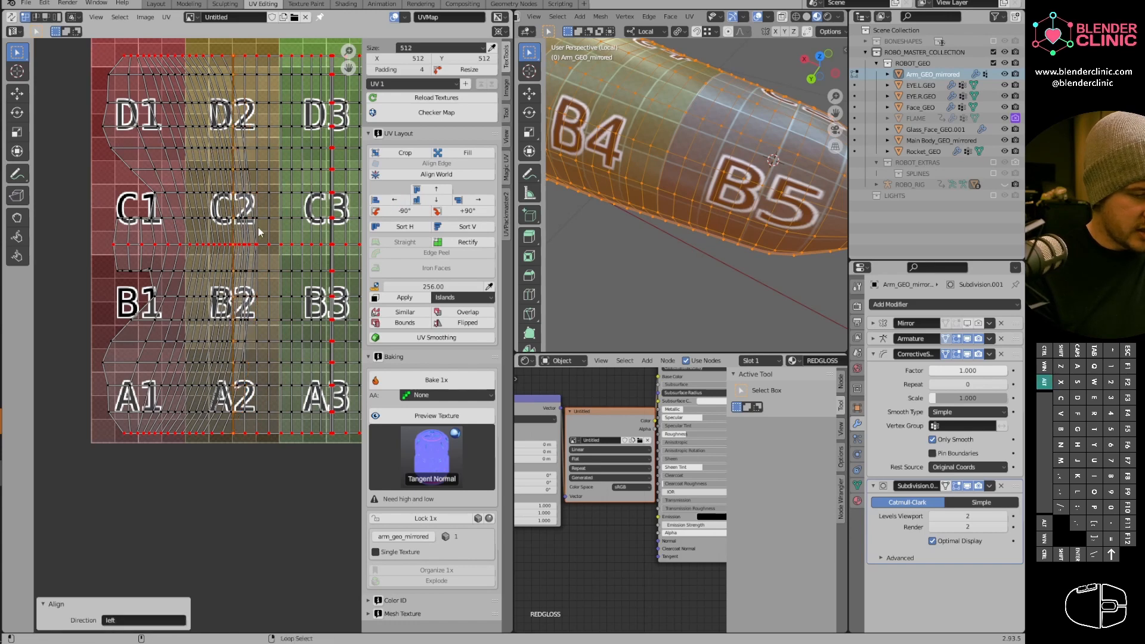
pyautogui.keyDown('alt'); pyautogui.rightClick(263, 235); pyautogui.keyUp('alt')
pyautogui.keyDown('alt'); pyautogui.rightClick(254, 229); pyautogui.keyUp('alt')
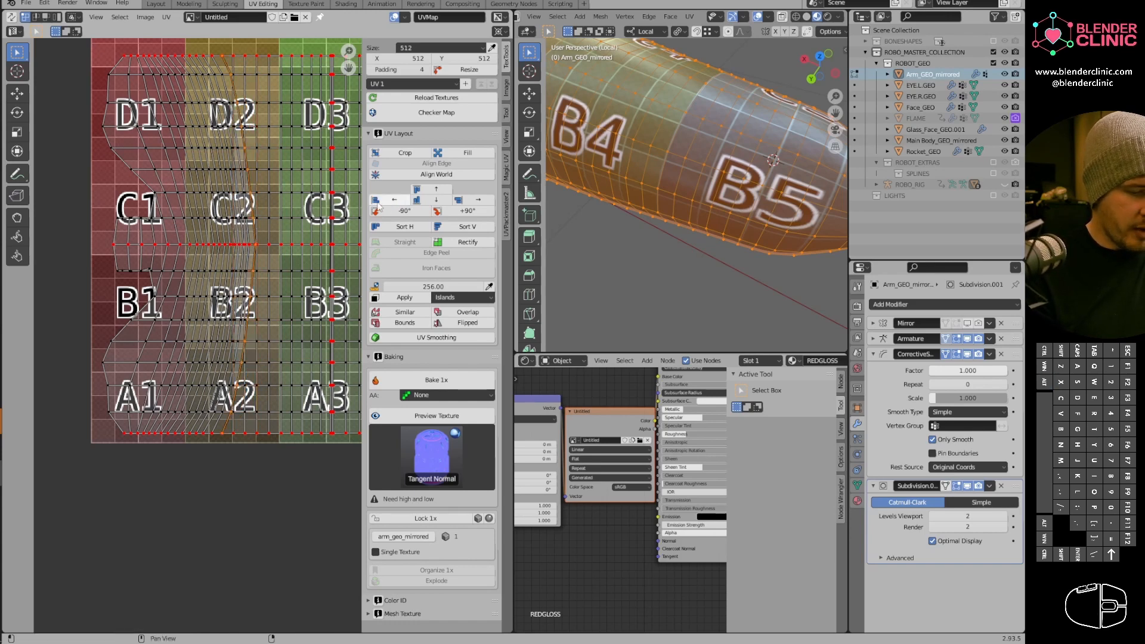
pyautogui.click(394, 201)
pyautogui.keyDown('alt'); pyautogui.rightClick(250, 232); pyautogui.keyUp('alt')
pyautogui.click(394, 201)
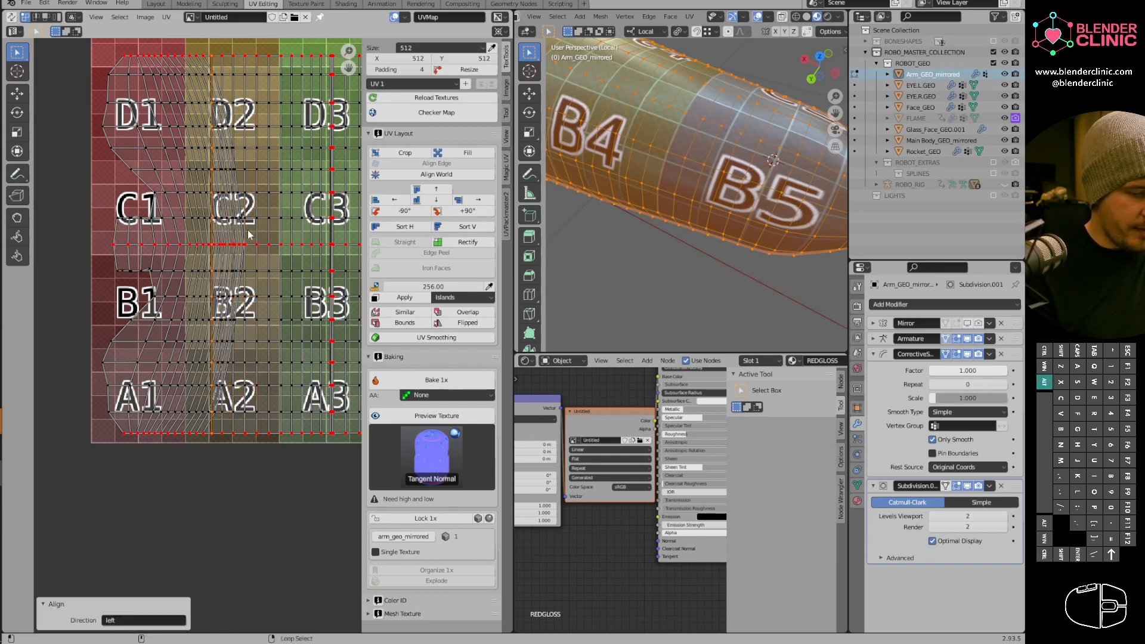
# Straighten the next curved vertical UV loops between the middle of grid column 2 and column 1 with left alignment.
pyautogui.keyDown('alt'); pyautogui.rightClick(250, 234); pyautogui.keyUp('alt')
pyautogui.click(383, 201)
pyautogui.keyDown('alt'); pyautogui.rightClick(240, 236); pyautogui.keyUp('alt')
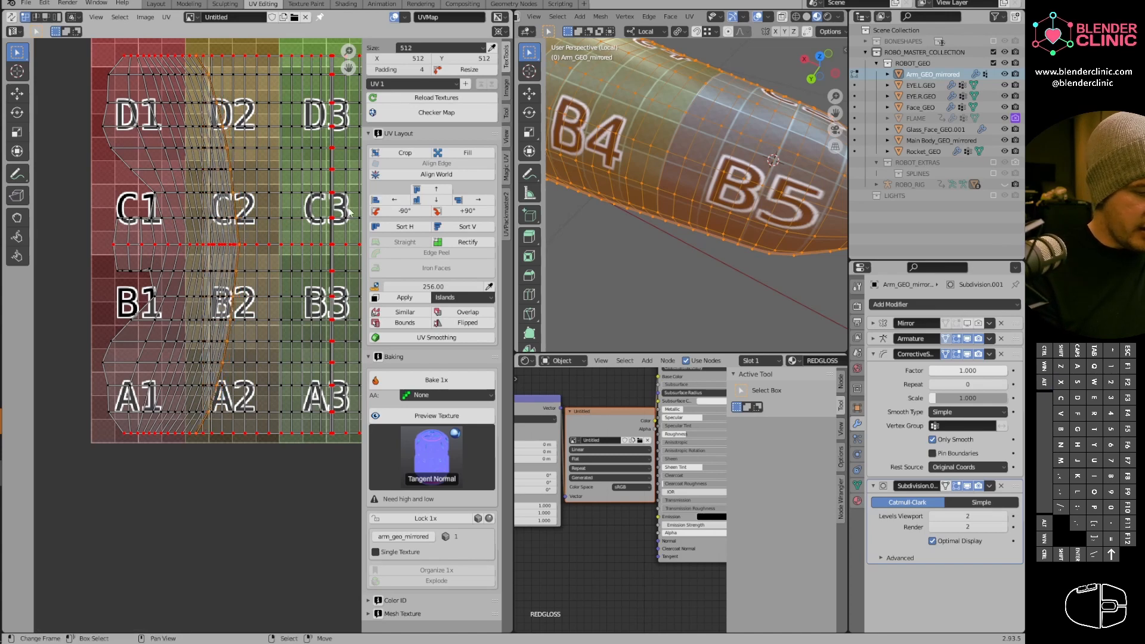
pyautogui.click(388, 201)
pyautogui.keyDown('alt'); pyautogui.rightClick(235, 238); pyautogui.keyUp('alt')
pyautogui.keyDown('alt'); pyautogui.rightClick(233, 235); pyautogui.keyUp('alt')
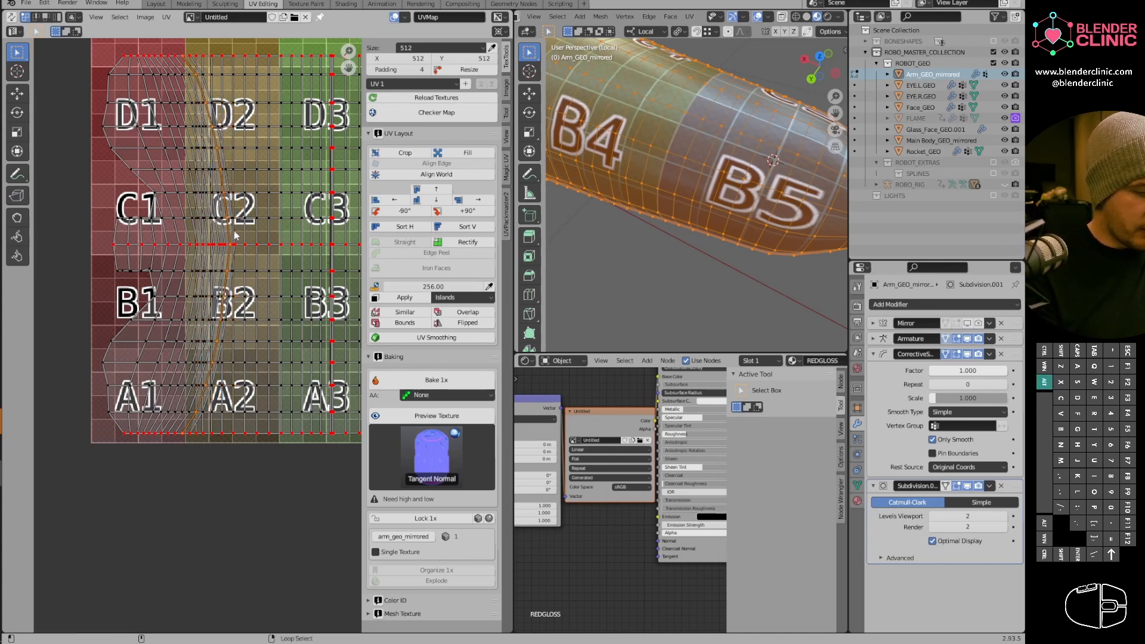
pyautogui.keyDown('alt'); pyautogui.rightClick(233, 234); pyautogui.keyUp('alt')
pyautogui.click(391, 201)
# Left-align three more curved vertical UV loops near the boundary between grid columns 2 and 1.
pyautogui.keyDown('alt'); pyautogui.rightClick(232, 221); pyautogui.keyUp('alt')
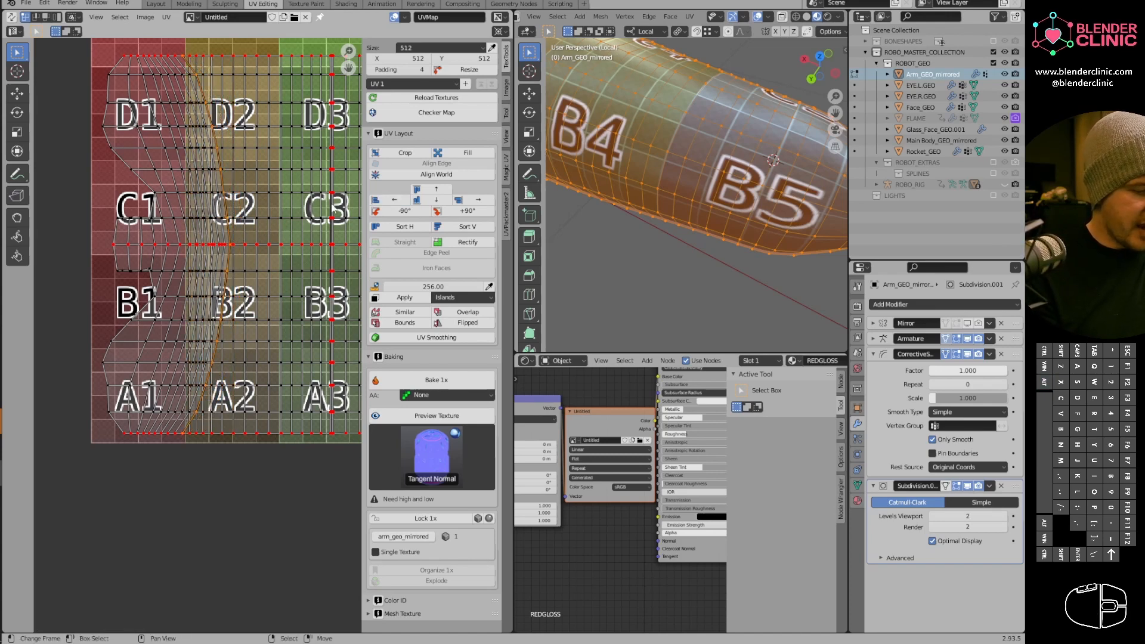
pyautogui.click(379, 202)
pyautogui.keyDown('alt'); pyautogui.rightClick(220, 213); pyautogui.keyUp('alt')
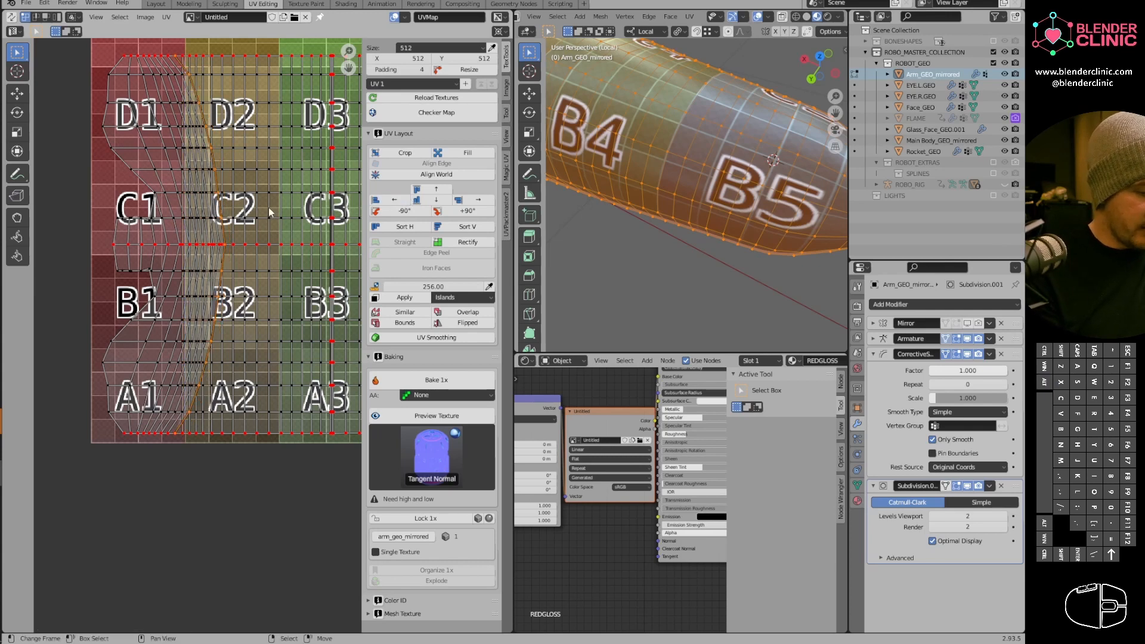
pyautogui.click(381, 203)
pyautogui.keyDown('alt'); pyautogui.rightClick(217, 212); pyautogui.keyUp('alt')
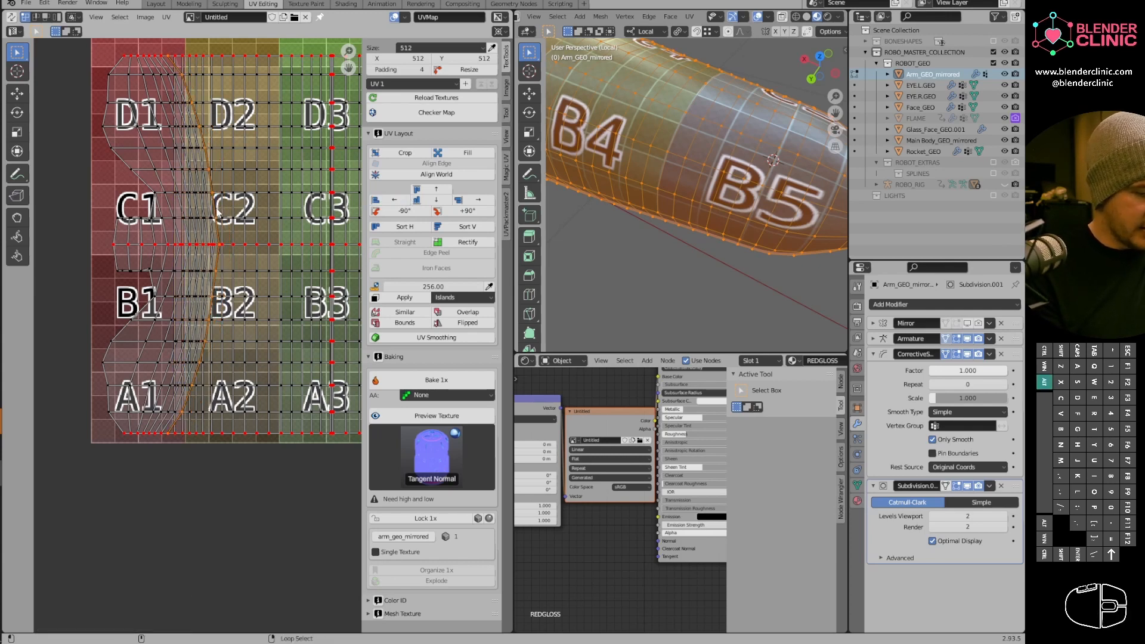
pyautogui.click(375, 203)
# Select all the straightened vertical UV loops from the column 1 boundary across grid column 2 to the edge of column 3.
pyautogui.keyDown('shift'); pyautogui.moveTo(572, 178); pyautogui.dragTo(698, 193, button='middle'); pyautogui.keyUp('shift')
pyautogui.keyDown('ctrl'); pyautogui.moveTo(230, 260); pyautogui.dragTo(178, 260, button='middle'); pyautogui.keyUp('ctrl')
pyautogui.keyDown('alt'); pyautogui.keyDown('shift'); pyautogui.rightClick(88, 88); pyautogui.keyUp('shift'); pyautogui.keyUp('alt')
pyautogui.keyDown('alt'); pyautogui.keyDown('shift'); pyautogui.rightClick(96, 87); pyautogui.keyUp('shift'); pyautogui.keyUp('alt')
pyautogui.keyDown('alt'); pyautogui.keyDown('shift'); pyautogui.rightClick(103, 90); pyautogui.keyUp('shift'); pyautogui.keyUp('alt')
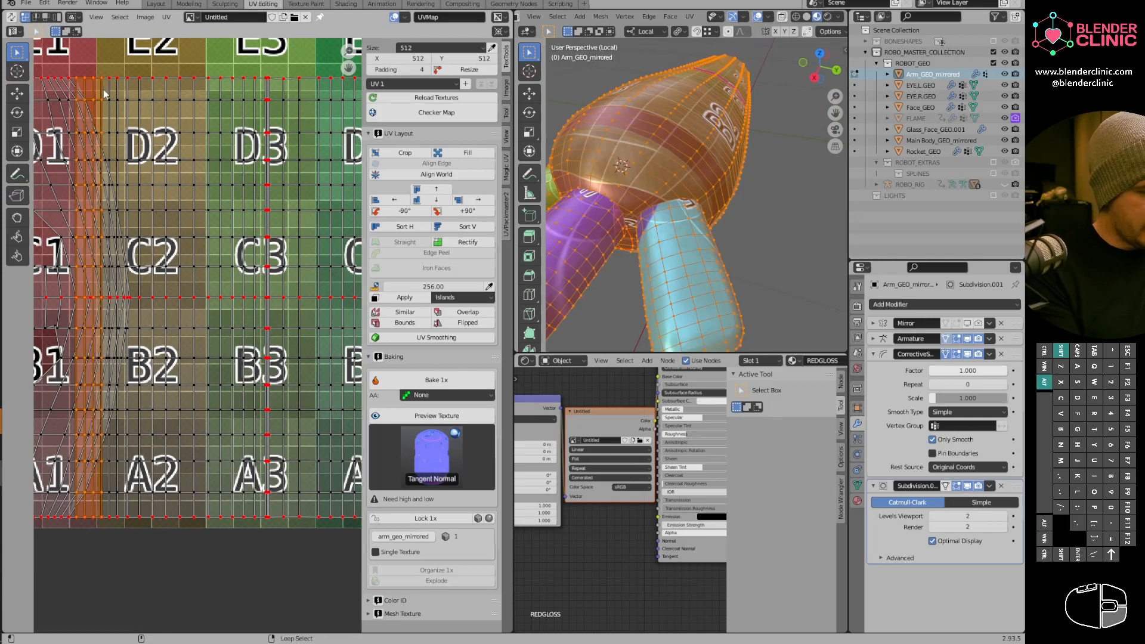
pyautogui.keyDown('alt'); pyautogui.keyDown('shift'); pyautogui.rightClick(109, 87); pyautogui.keyUp('shift'); pyautogui.keyUp('alt')
pyautogui.keyDown('alt'); pyautogui.keyDown('shift'); pyautogui.rightClick(118, 89); pyautogui.keyUp('shift'); pyautogui.keyUp('alt')
pyautogui.keyDown('alt'); pyautogui.keyDown('shift'); pyautogui.rightClick(127, 91); pyautogui.keyUp('shift'); pyautogui.keyUp('alt')
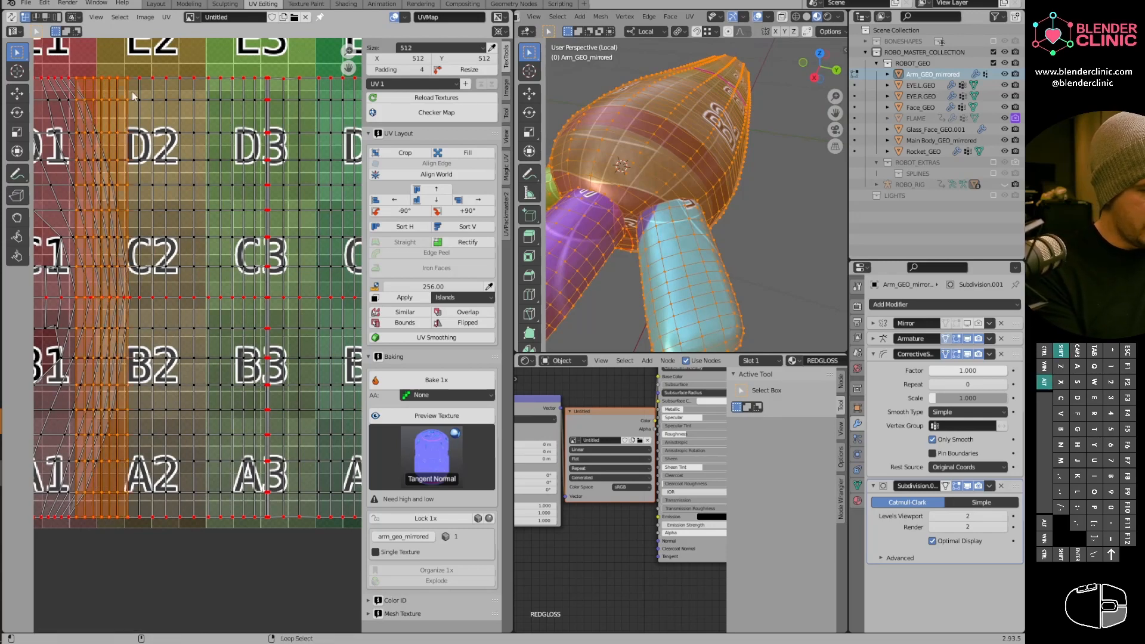
pyautogui.keyDown('alt'); pyautogui.keyDown('shift'); pyautogui.rightClick(139, 92); pyautogui.keyUp('shift'); pyautogui.keyUp('alt')
pyautogui.keyDown('alt'); pyautogui.keyDown('shift'); pyautogui.rightClick(152, 91); pyautogui.keyUp('shift'); pyautogui.keyUp('alt')
pyautogui.keyDown('alt'); pyautogui.keyDown('shift'); pyautogui.rightClick(166, 92); pyautogui.keyUp('shift'); pyautogui.keyUp('alt')
pyautogui.keyDown('alt'); pyautogui.keyDown('shift'); pyautogui.rightClick(179, 92); pyautogui.keyUp('shift'); pyautogui.keyUp('alt')
pyautogui.keyDown('alt'); pyautogui.keyDown('shift'); pyautogui.rightClick(192, 92); pyautogui.keyUp('shift'); pyautogui.keyUp('alt')
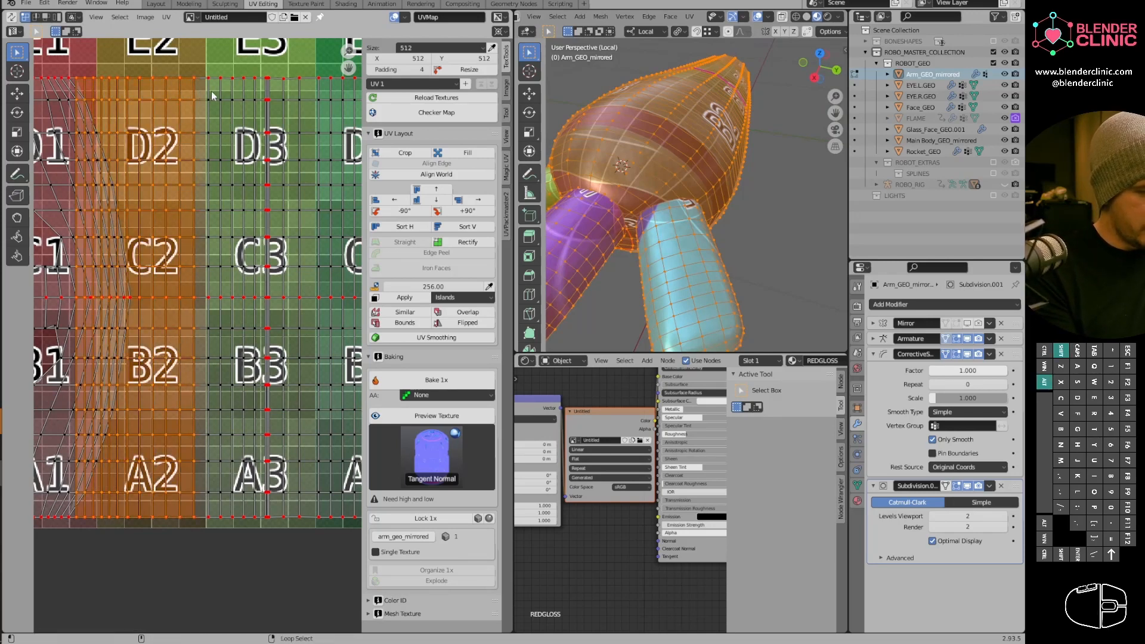
pyautogui.keyDown('alt'); pyautogui.keyDown('shift'); pyautogui.rightClick(218, 92); pyautogui.keyUp('shift'); pyautogui.keyUp('alt')
pyautogui.keyDown('alt'); pyautogui.keyDown('shift'); pyautogui.rightClick(208, 92); pyautogui.keyUp('shift'); pyautogui.keyUp('alt')
# Add the rest of the straightened UV grid to the selection and move it about 0.077 along X, away from the curved loops.
pyautogui.scroll(-5, 298, 405)
pyautogui.keyDown('shift'); pyautogui.moveTo(298, 406); pyautogui.dragTo(206, 367, button='middle'); pyautogui.keyUp('shift')
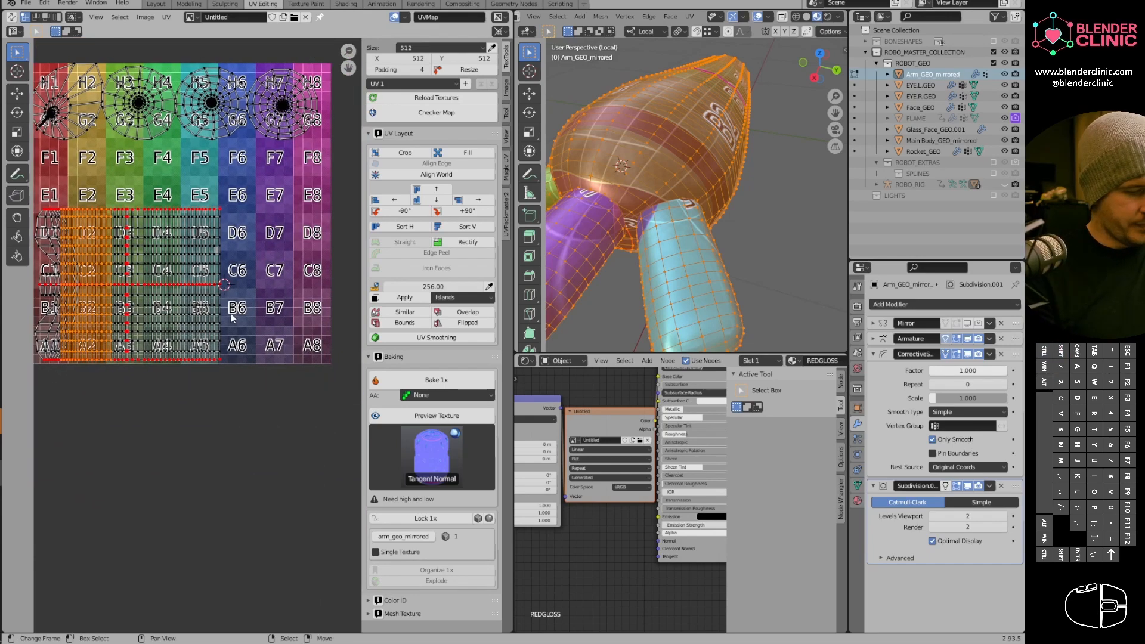
pyautogui.press('b')
pyautogui.moveTo(110, 206); pyautogui.dragTo(234, 410)
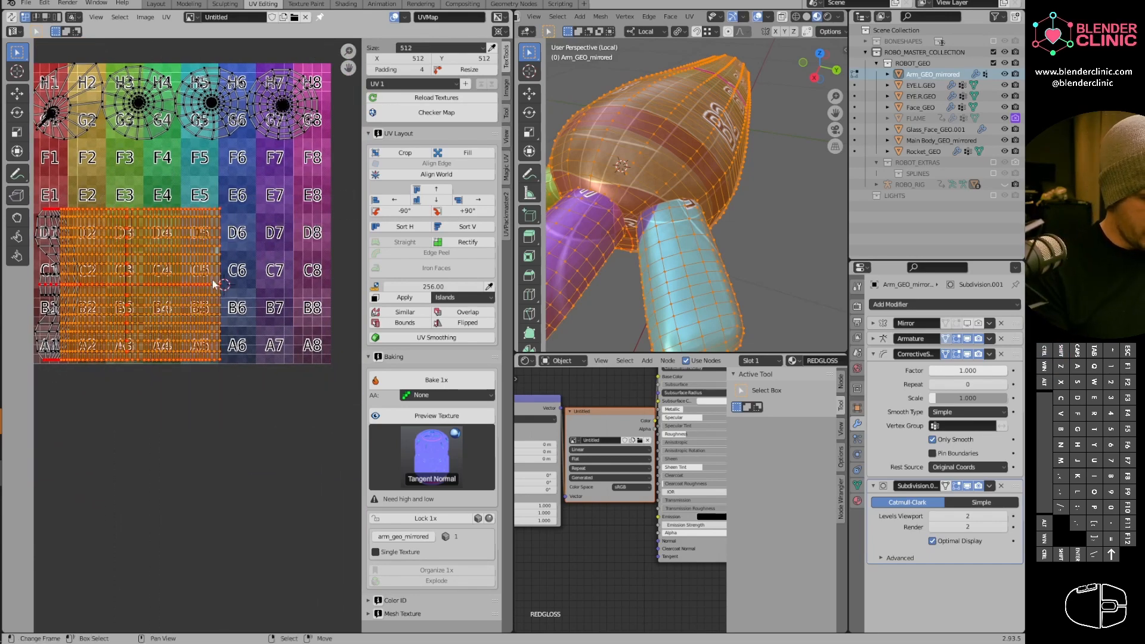
pyautogui.press('g')
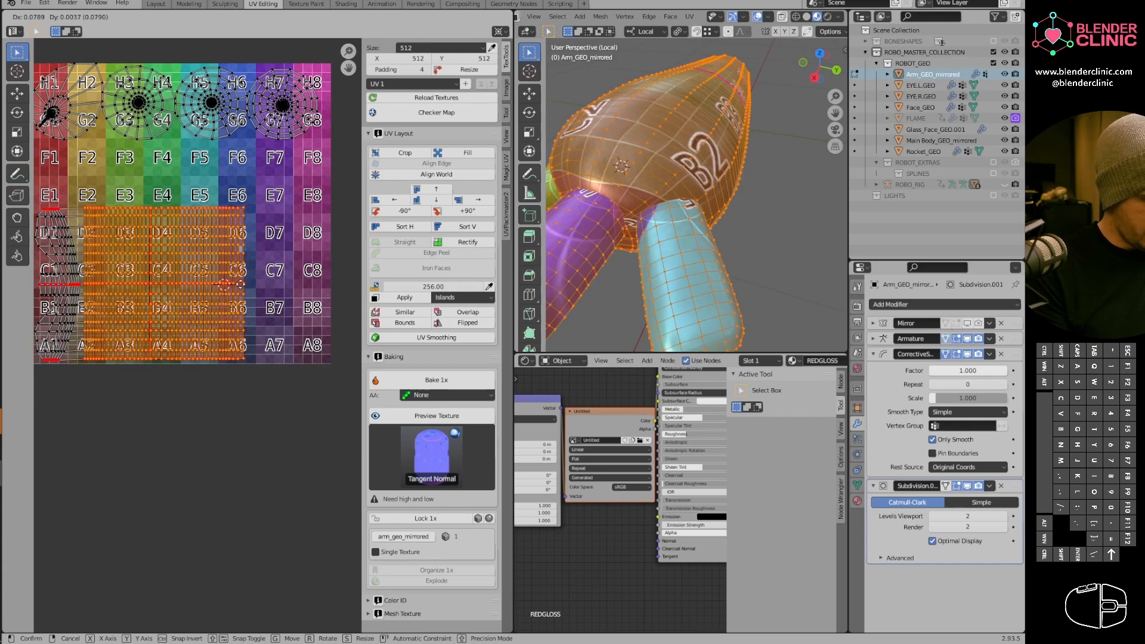
pyautogui.click(240, 285)
# Straighten the first three curved vertical UV loops beside the moved grid block with right alignment.
pyautogui.scroll(4, 256, 313)
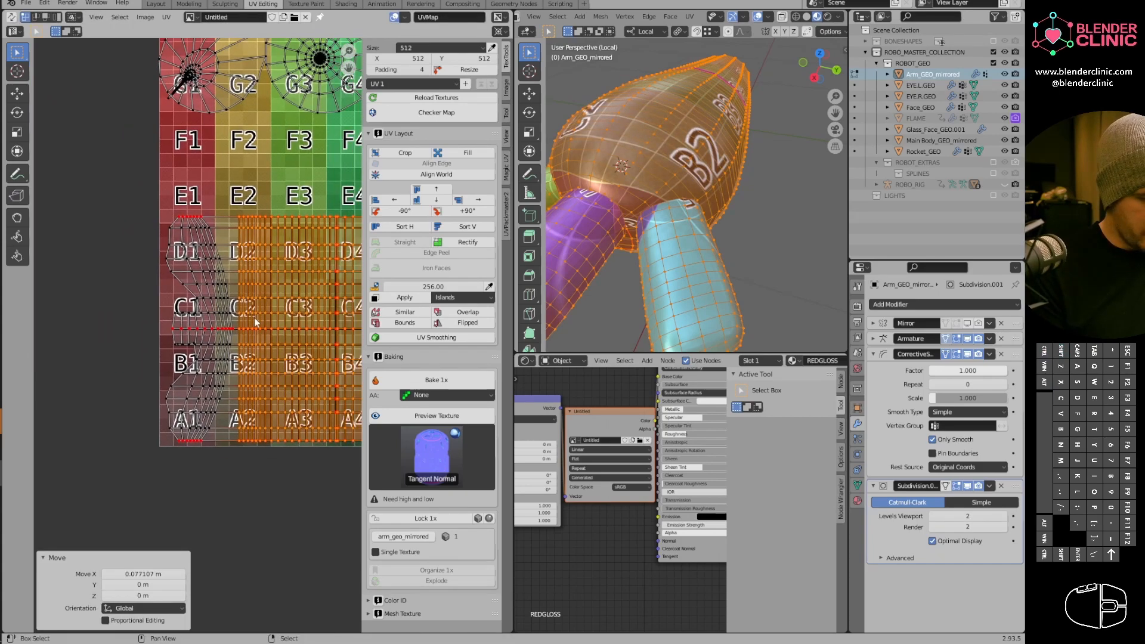
pyautogui.keyDown('alt'); pyautogui.click(251, 348); pyautogui.keyUp('alt')
pyautogui.click(469, 200)
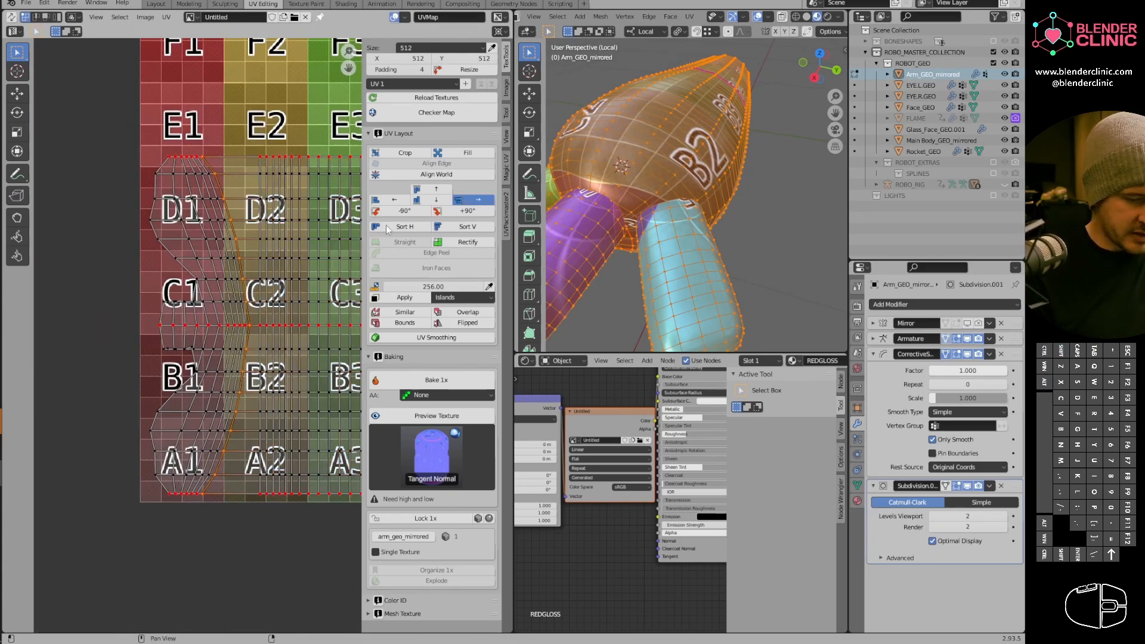
pyautogui.keyDown('alt'); pyautogui.click(243, 320); pyautogui.keyUp('alt')
pyautogui.click(474, 199)
pyautogui.keyDown('alt'); pyautogui.click(238, 318); pyautogui.keyUp('alt')
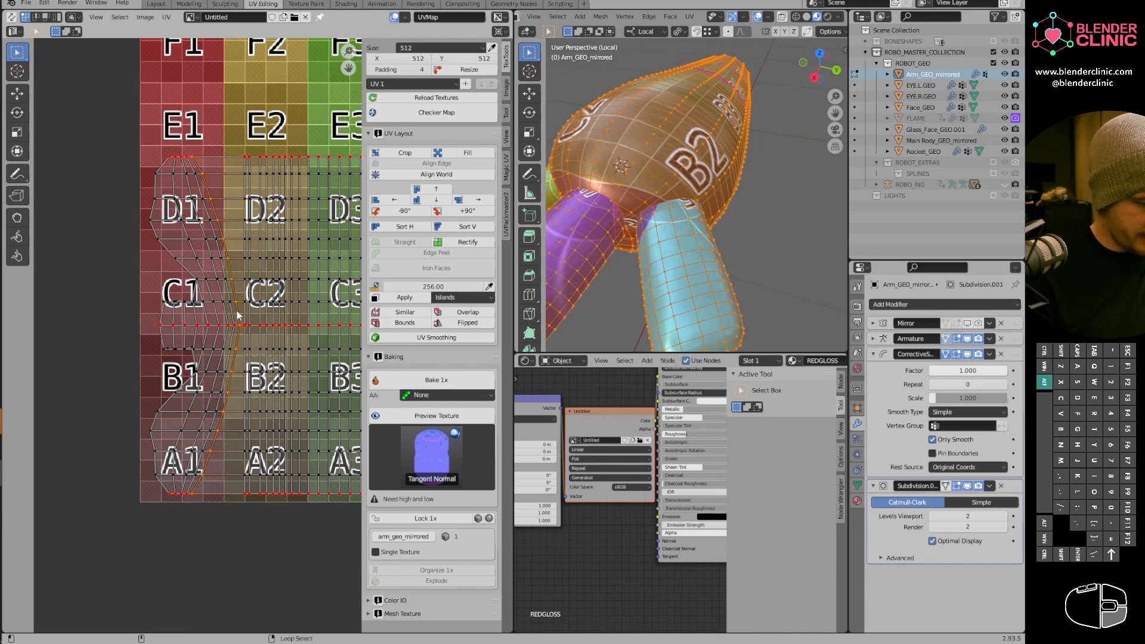
pyautogui.click(478, 200)
# Straighten the next three curved vertical UV loops toward grid column 1 with right alignment.
pyautogui.keyDown('alt'); pyautogui.click(233, 313); pyautogui.keyUp('alt')
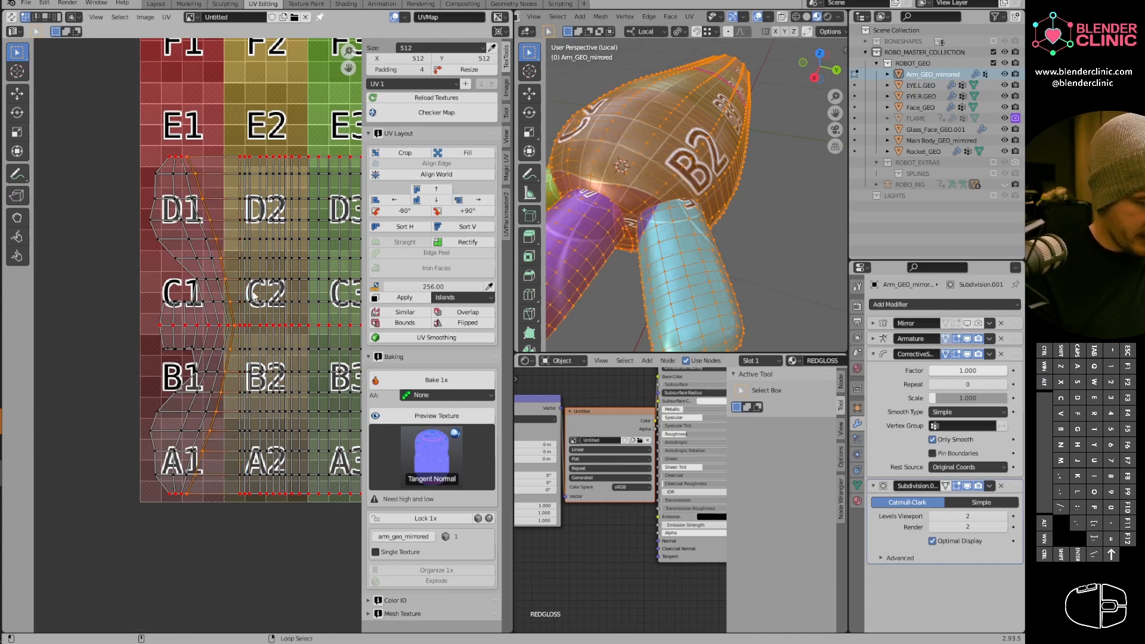
pyautogui.click(478, 200)
pyautogui.keyDown('alt'); pyautogui.click(227, 318); pyautogui.keyUp('alt')
pyautogui.click(474, 200)
pyautogui.keyDown('alt'); pyautogui.click(218, 317); pyautogui.keyUp('alt')
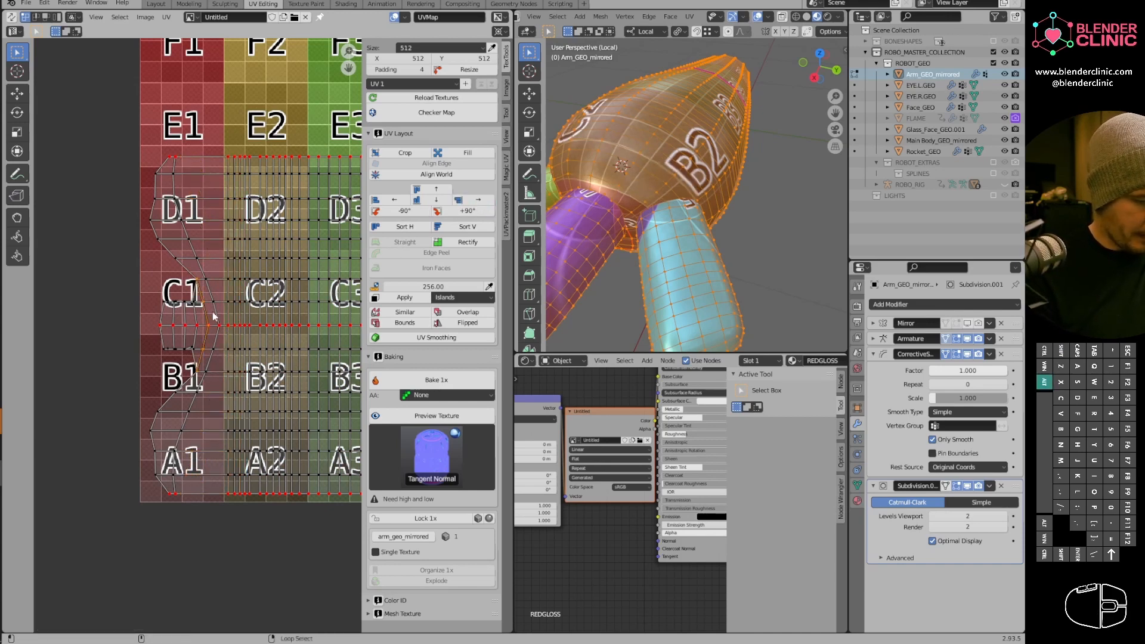
pyautogui.click(474, 200)
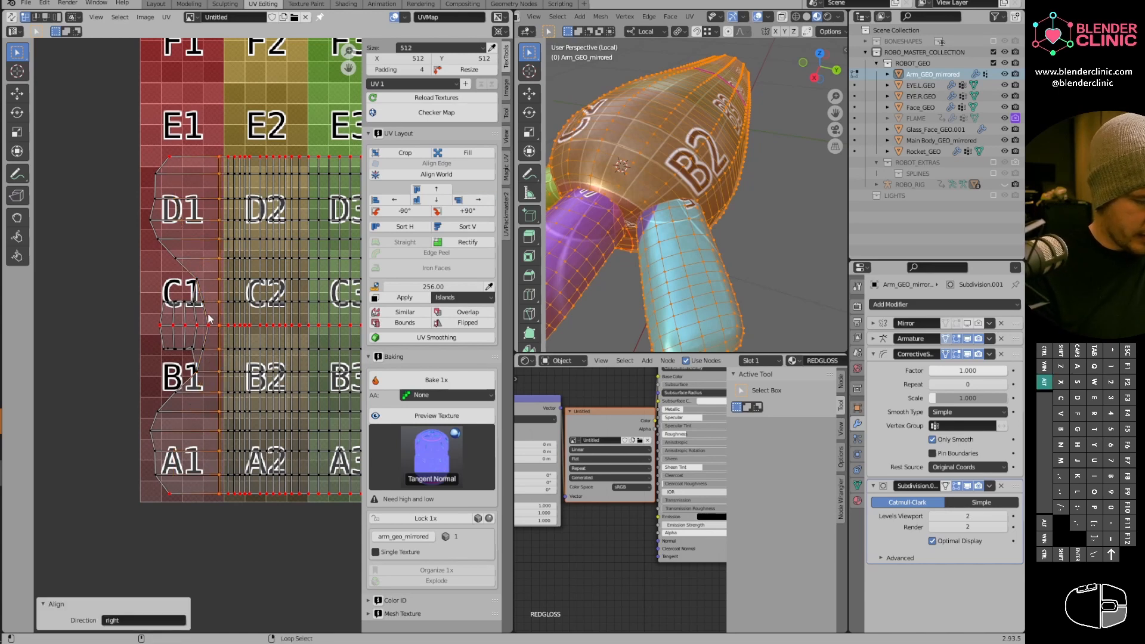
# Select the outer boundary UVs in grid column 1, both the A1–B1 and the C1–D1 parts, and align them to the right.
pyautogui.keyDown('alt'); pyautogui.click(211, 326); pyautogui.keyUp('alt')
pyautogui.keyDown('alt'); pyautogui.keyDown('shift'); pyautogui.click(167, 407); pyautogui.keyUp('shift'); pyautogui.keyUp('alt')
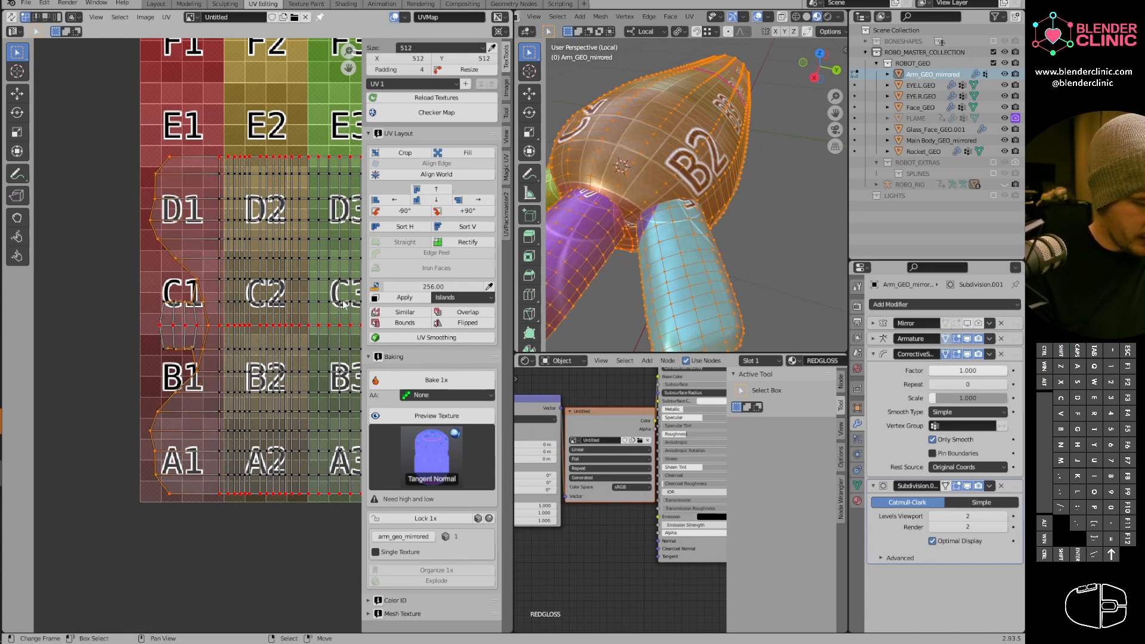
pyautogui.keyDown('alt'); pyautogui.click(199, 376); pyautogui.keyUp('alt')
pyautogui.moveTo(123, 374); pyautogui.dragTo(199, 539)
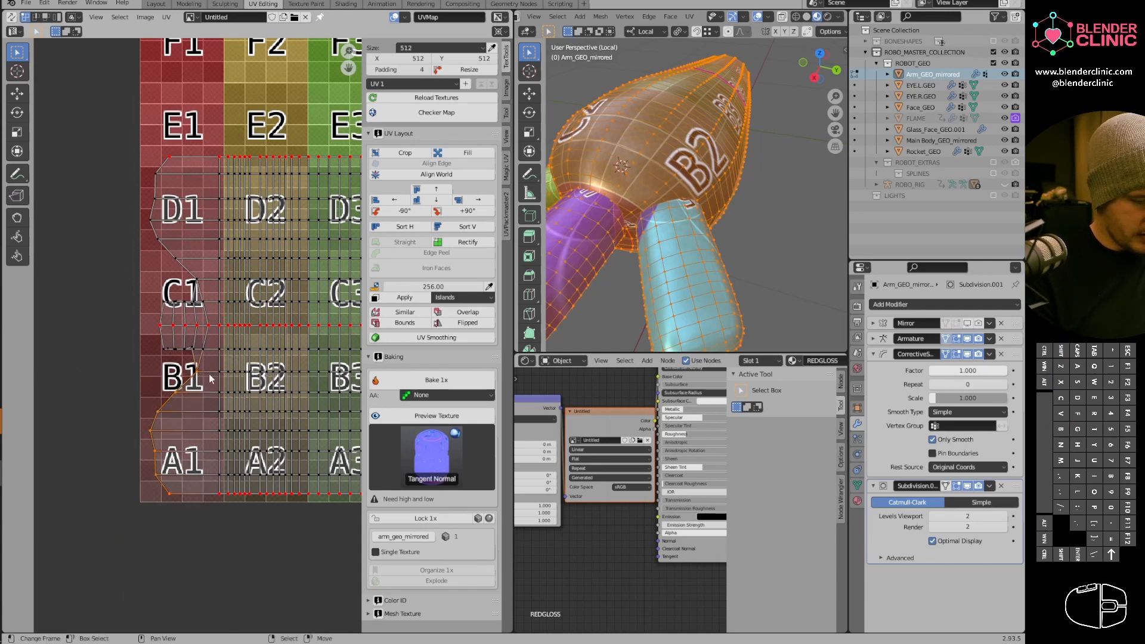
pyautogui.press('b')
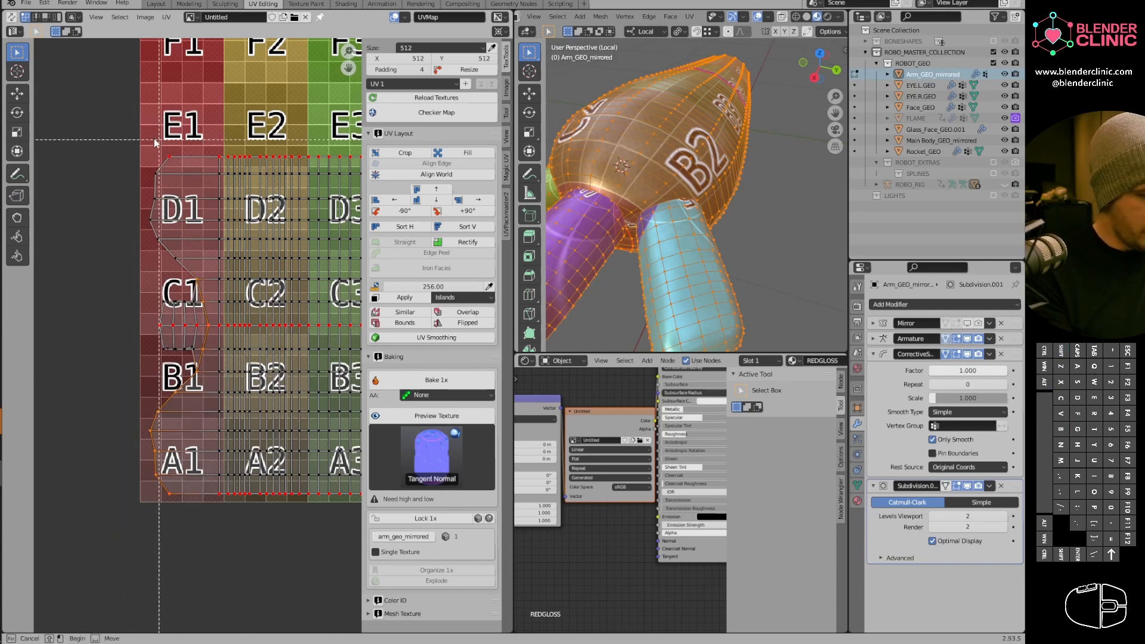
pyautogui.moveTo(141, 141); pyautogui.dragTo(209, 276)
pyautogui.click(483, 202)
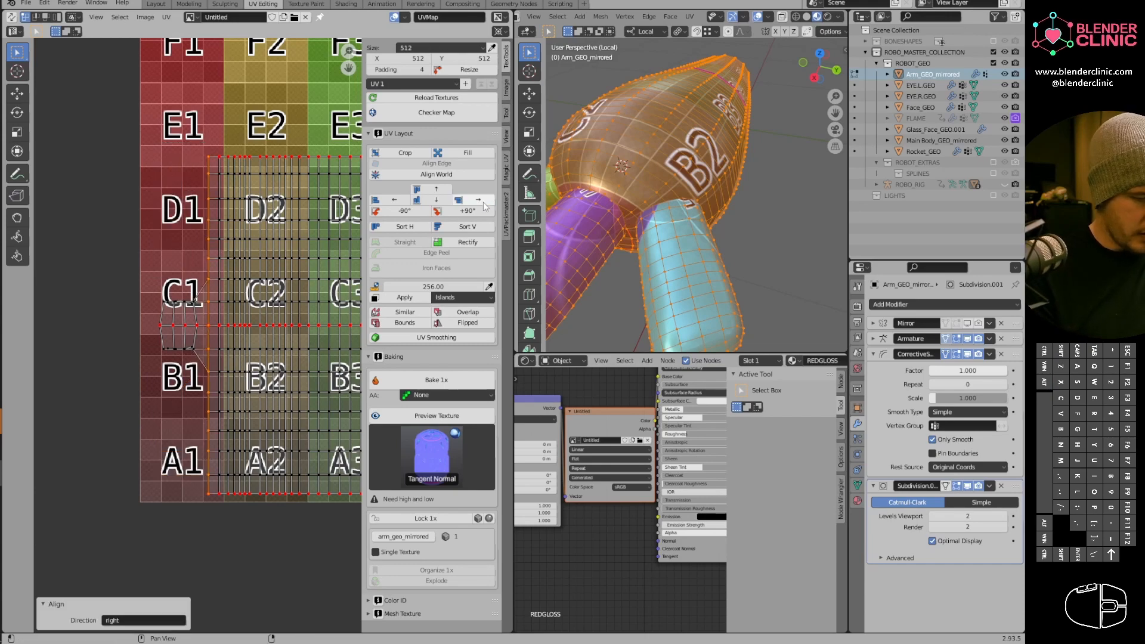
# Move the two lower-edge UV vertices of the small tab nearest the main grid down toward the B1 row.
pyautogui.scroll(4, 197, 355)
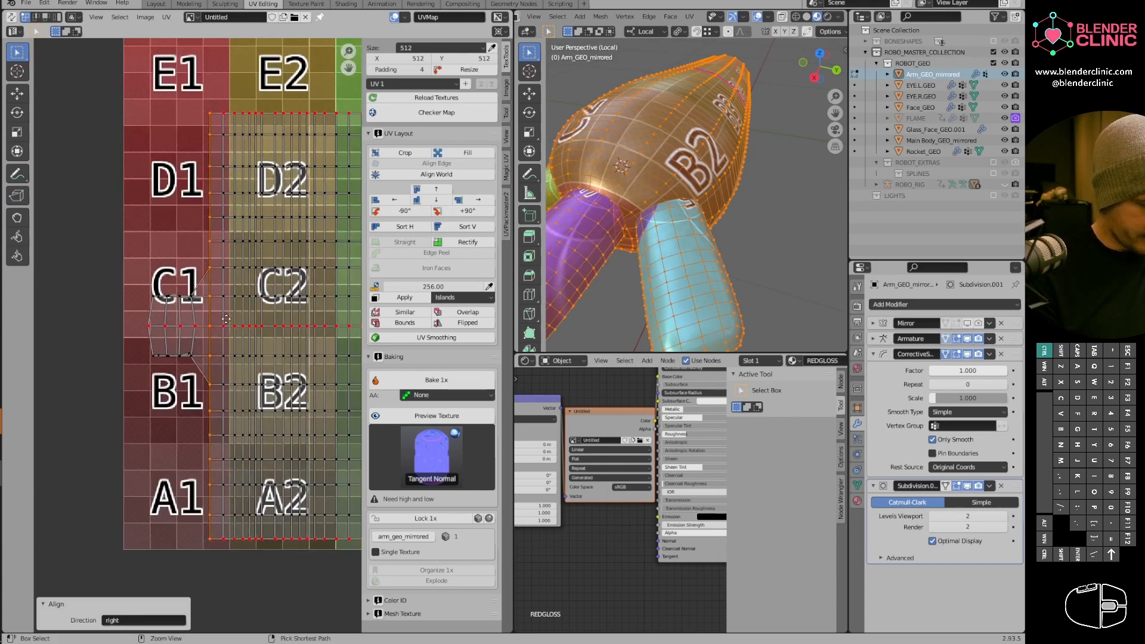
pyautogui.click(188, 359)
pyautogui.scroll(2, 249, 382)
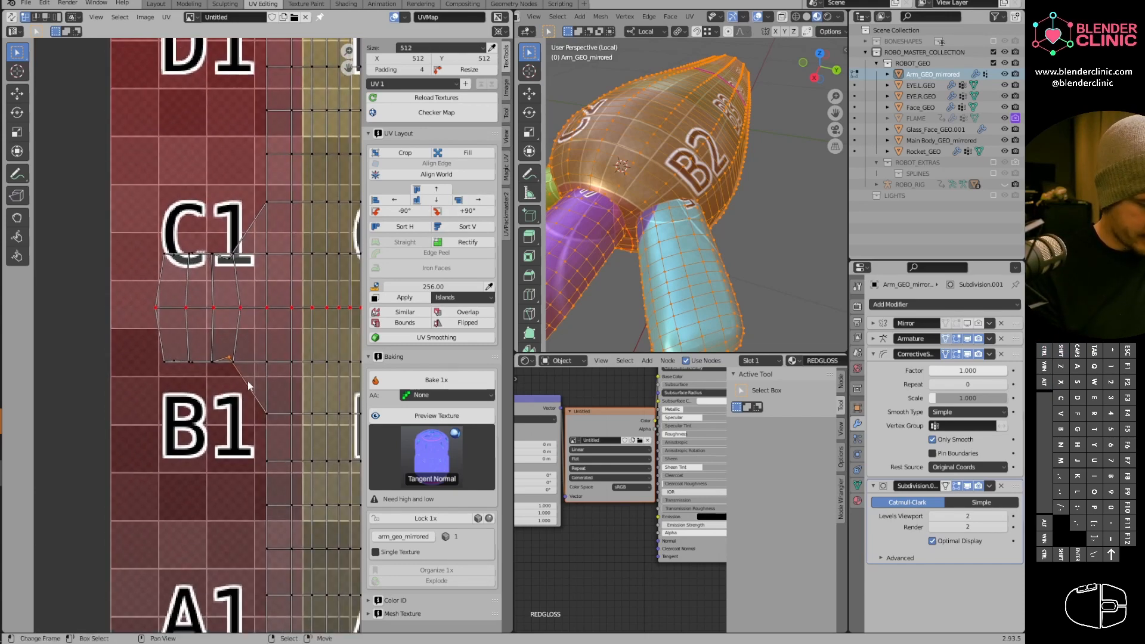
pyautogui.press('g')
pyautogui.click(217, 379)
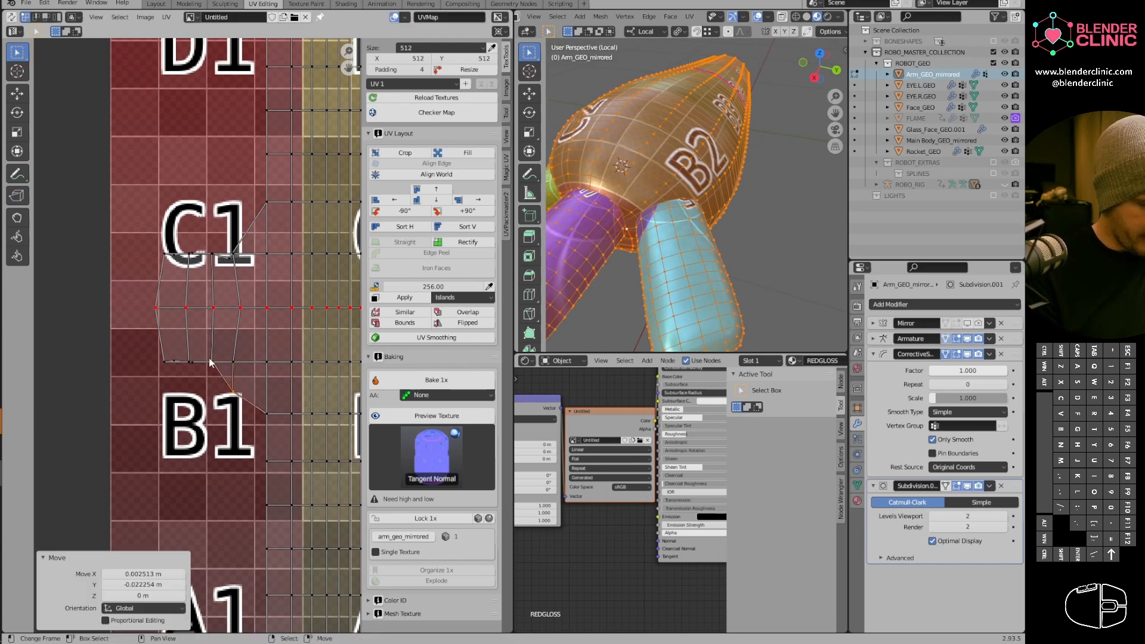
pyautogui.press('g')
pyautogui.click(216, 368)
pyautogui.press('g')
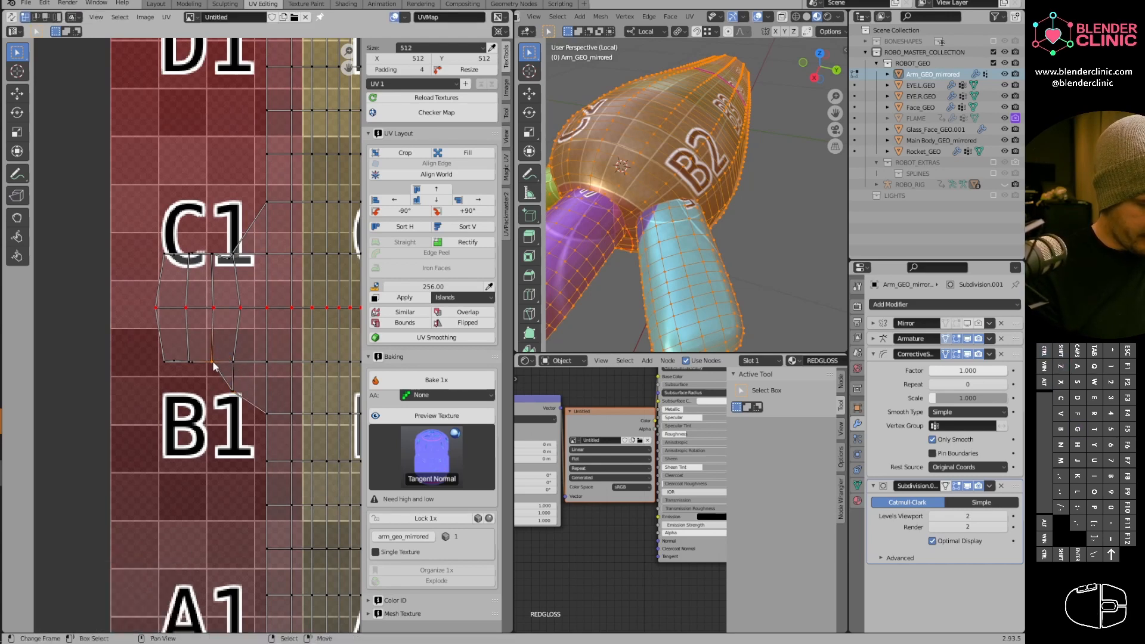
pyautogui.click(198, 367)
# Move the two outer lower-edge UV vertices of the small tab down in line with their neighbours.
pyautogui.rightClick(196, 363)
pyautogui.press('g')
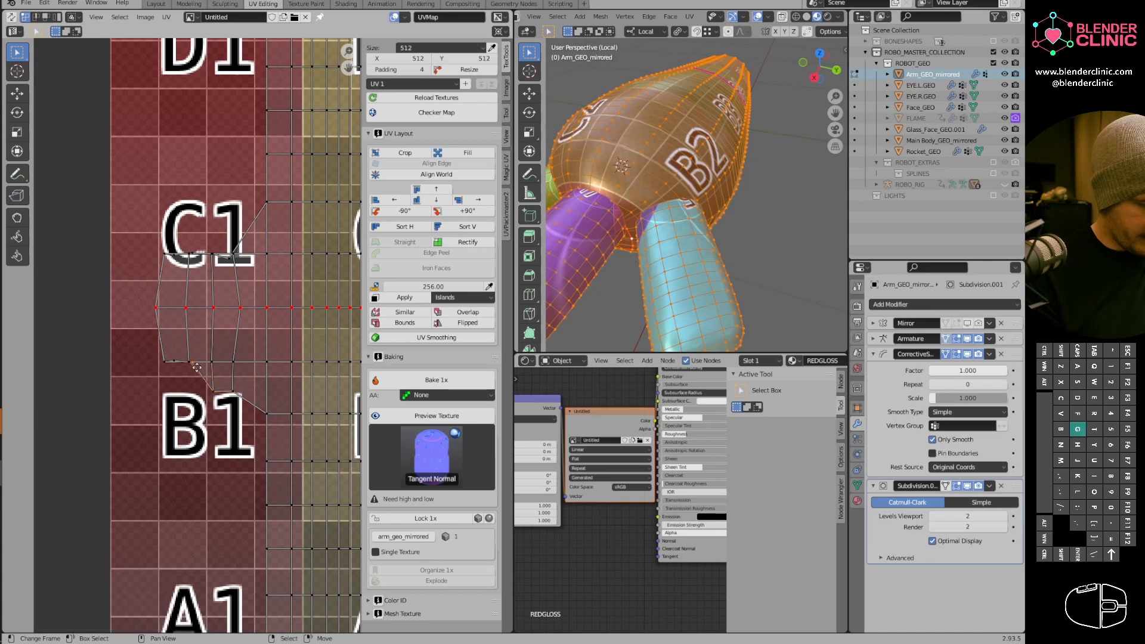
pyautogui.click(193, 397)
pyautogui.rightClick(176, 363)
pyautogui.press('g')
pyautogui.click(170, 398)
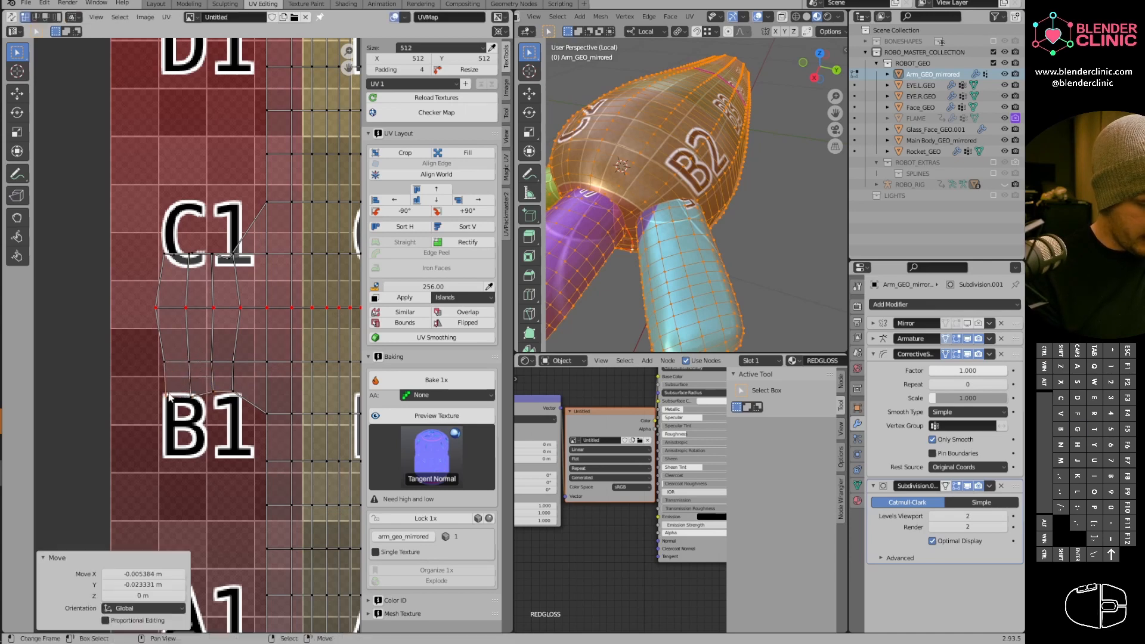
# Move the upper outer corner and the adjacent upper-edge UV vertices of the small tab up within the C1 square.
pyautogui.rightClick(167, 256)
pyautogui.press('g')
pyautogui.click(176, 232)
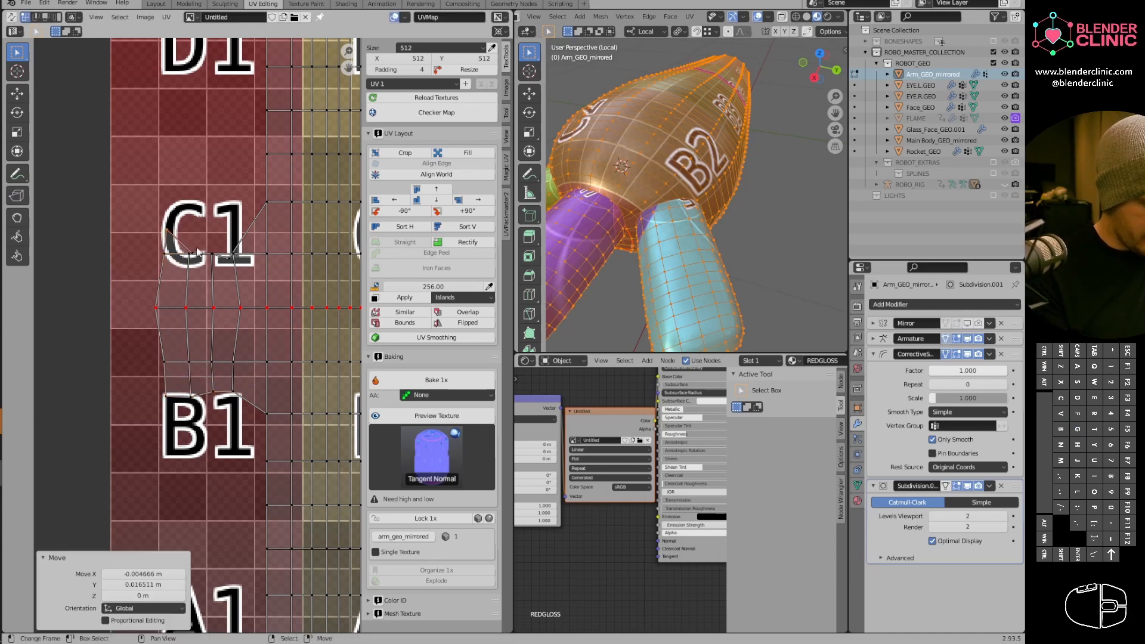
pyautogui.rightClick(195, 235)
pyautogui.press('g')
pyautogui.click(196, 226)
pyautogui.rightClick(213, 253)
pyautogui.press('g')
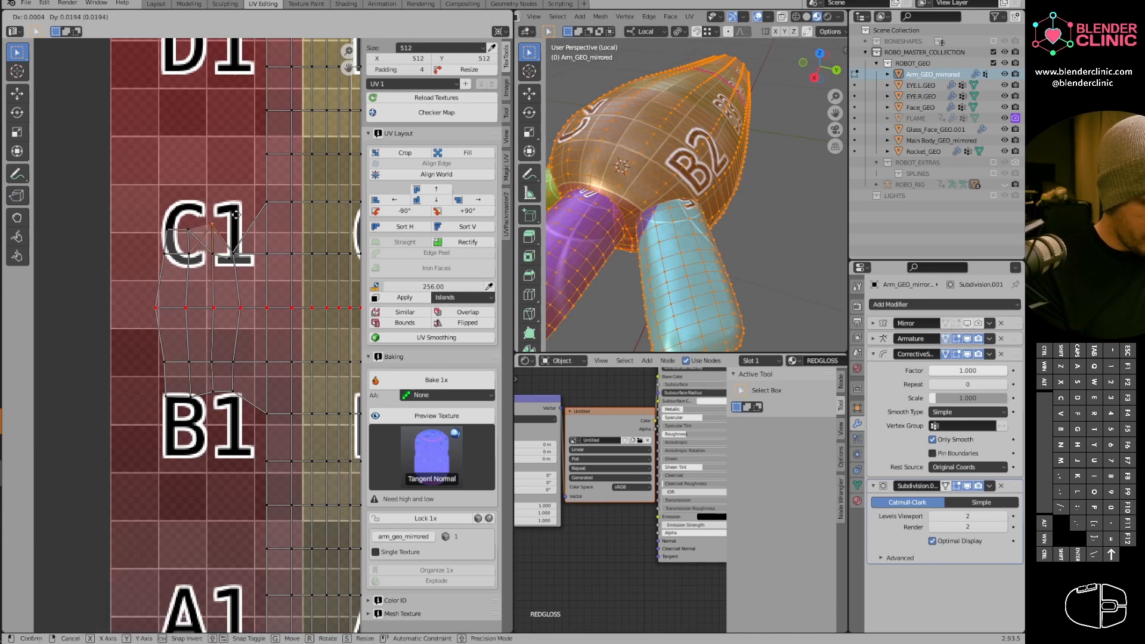
pyautogui.click(228, 229)
# Raise the remaining upper-edge UV vertices of the small tab nearest the main grid and fine-tune their positions.
pyautogui.press('g')
pyautogui.click(227, 263)
pyautogui.rightClick(216, 256)
pyautogui.press('g')
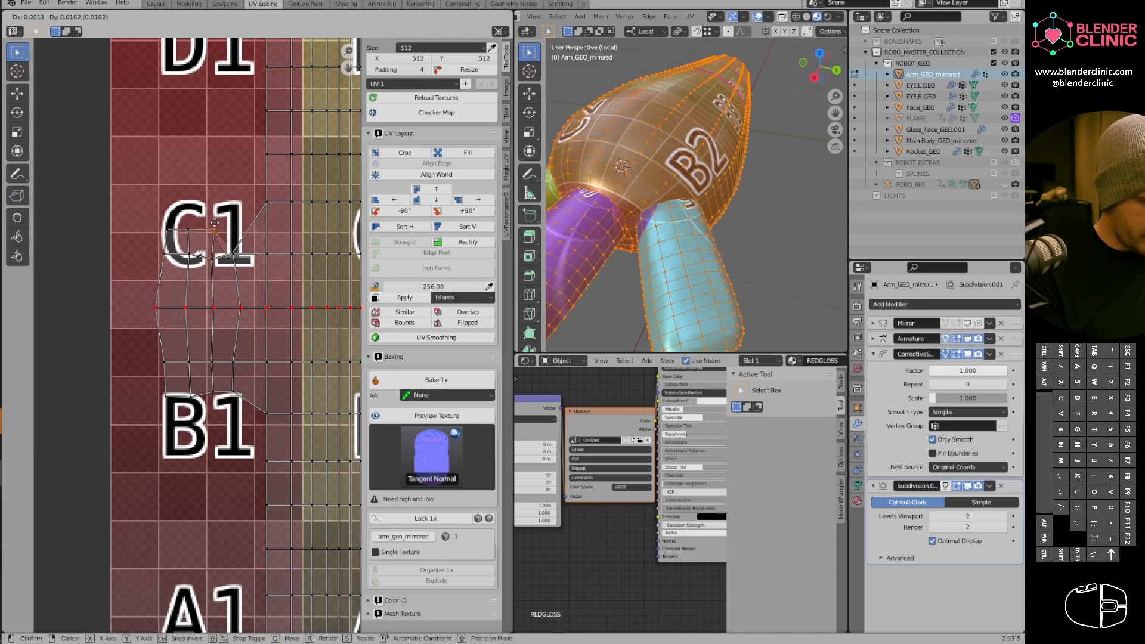
pyautogui.click(216, 232)
pyautogui.rightClick(232, 262)
pyautogui.press('g')
pyautogui.click(236, 235)
pyautogui.rightClick(214, 267)
pyautogui.press('g')
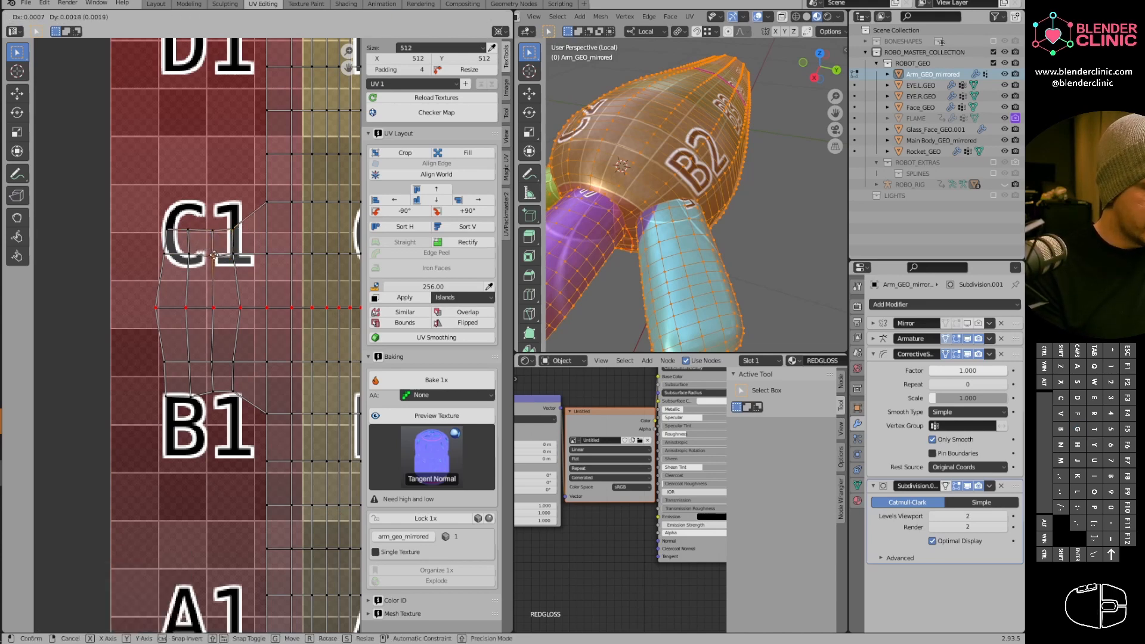
pyautogui.click(222, 252)
# Align the tab's lower edge row of UV vertices to the bottom.
pyautogui.rightClick(212, 394)
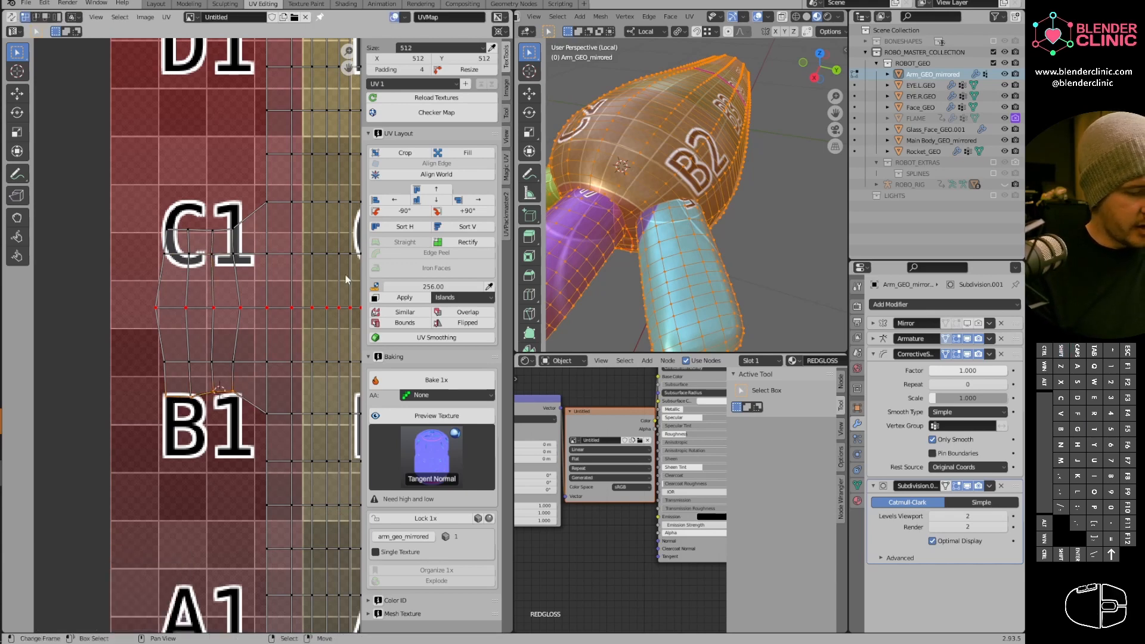
pyautogui.click(437, 201)
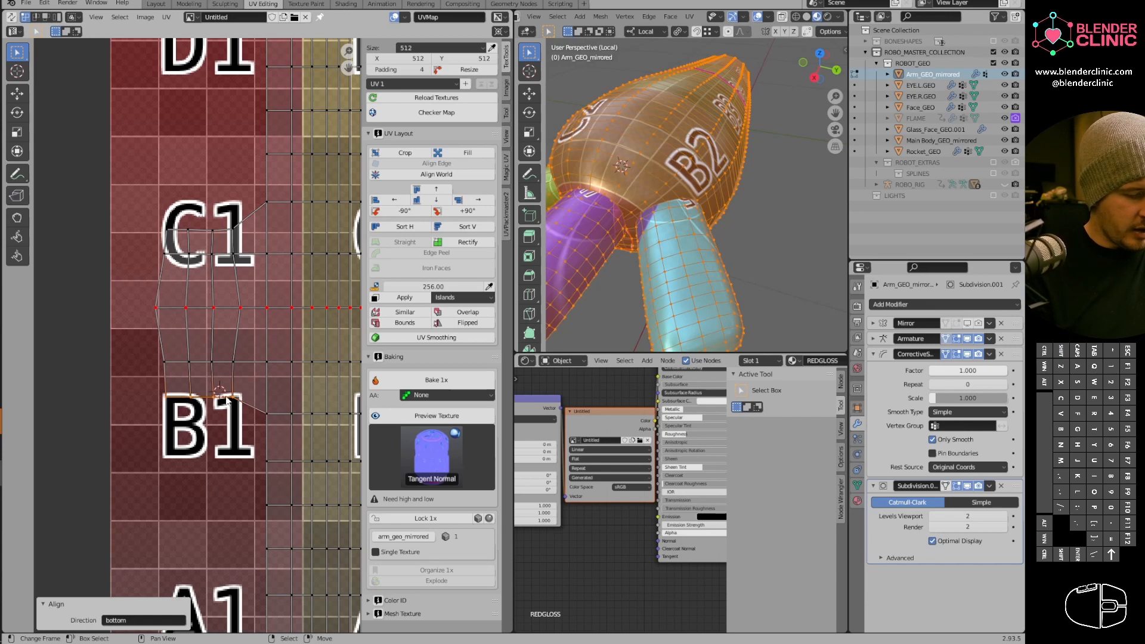
pyautogui.moveTo(640, 254); pyautogui.dragTo(673, 234, button='middle')
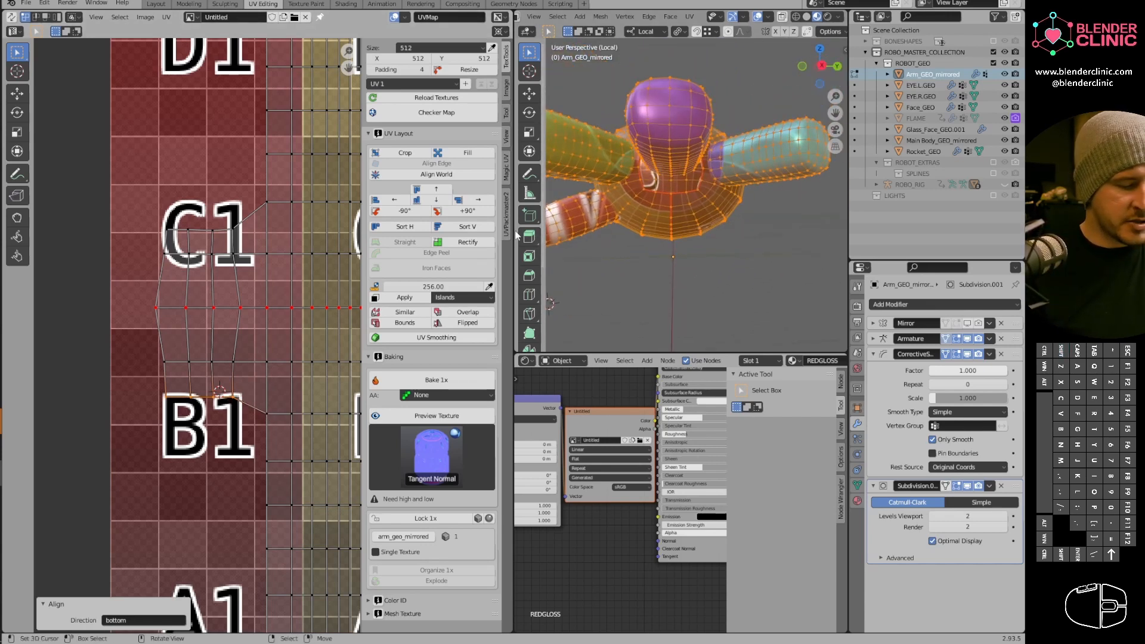
# Move the tab's upper UV row up and its lower row down to line up with the main grid's rows.
pyautogui.keyDown('alt'); pyautogui.click(170, 229); pyautogui.keyUp('alt')
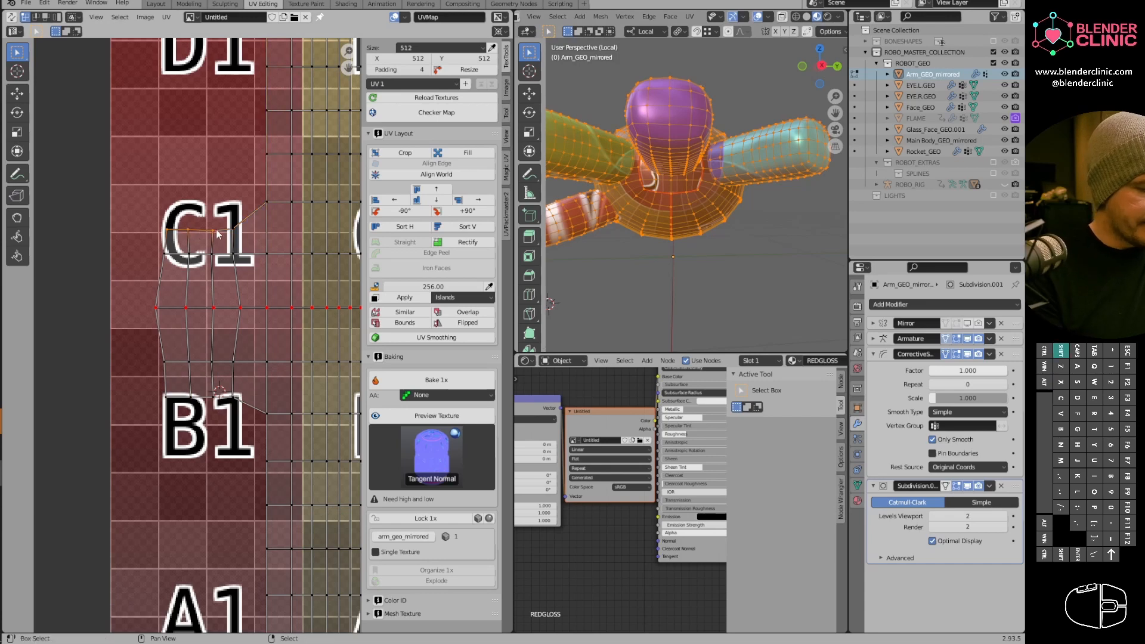
pyautogui.moveTo(216, 229); pyautogui.dragTo(242, 209)
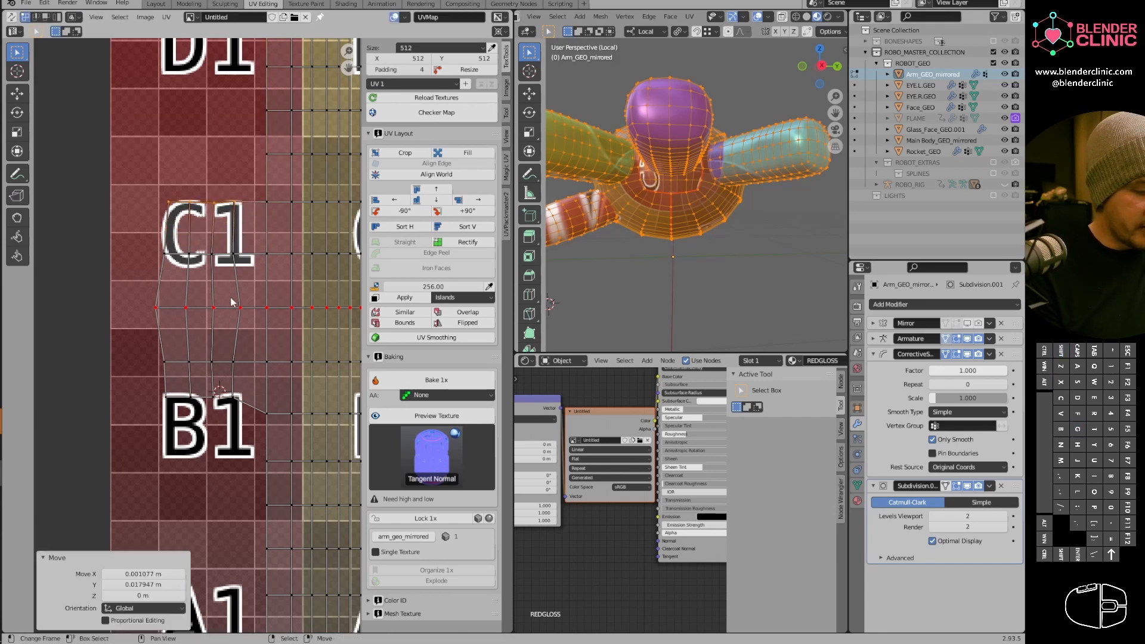
pyautogui.click(167, 398)
pyautogui.keyDown('shift'); pyautogui.click(191, 398); pyautogui.keyUp('shift')
pyautogui.press('g')
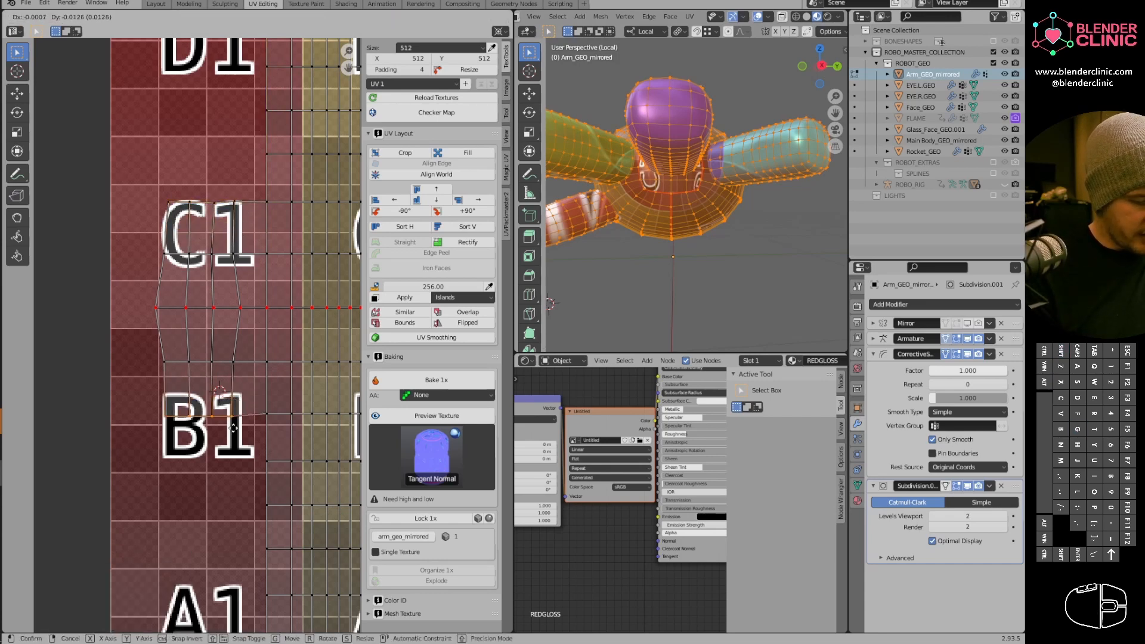
pyautogui.click(238, 425)
# Straighten the tab's three inner vertical UV edge loops by aligning each one to the right.
pyautogui.keyDown('alt'); pyautogui.rightClick(237, 338); pyautogui.keyUp('alt')
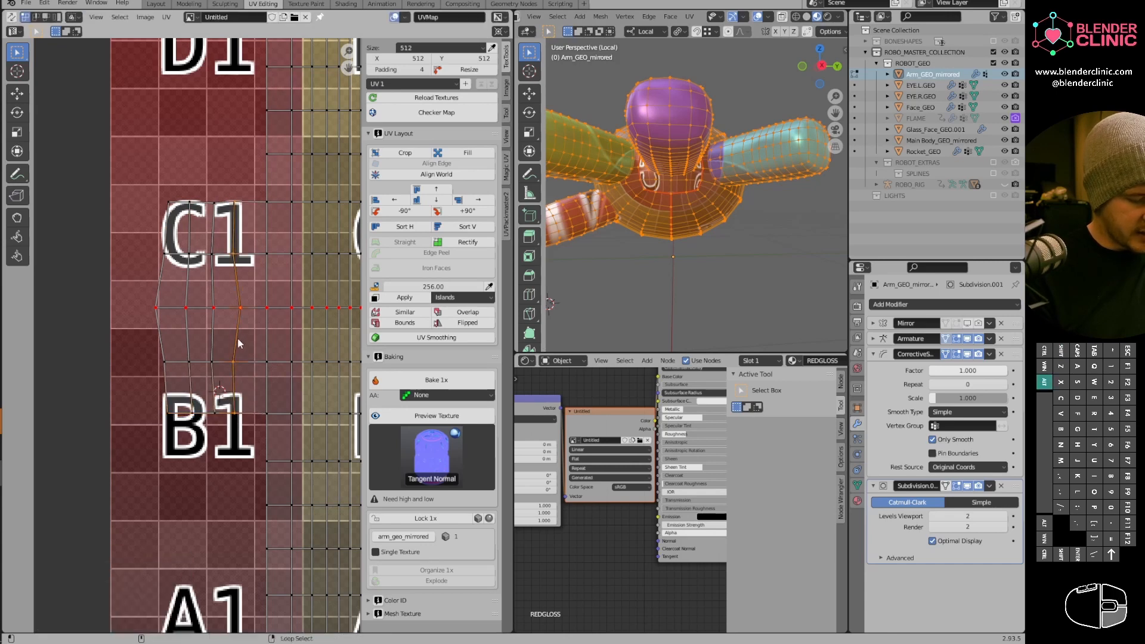
pyautogui.click(477, 200)
pyautogui.keyDown('alt'); pyautogui.rightClick(211, 287); pyautogui.keyUp('alt')
pyautogui.click(478, 200)
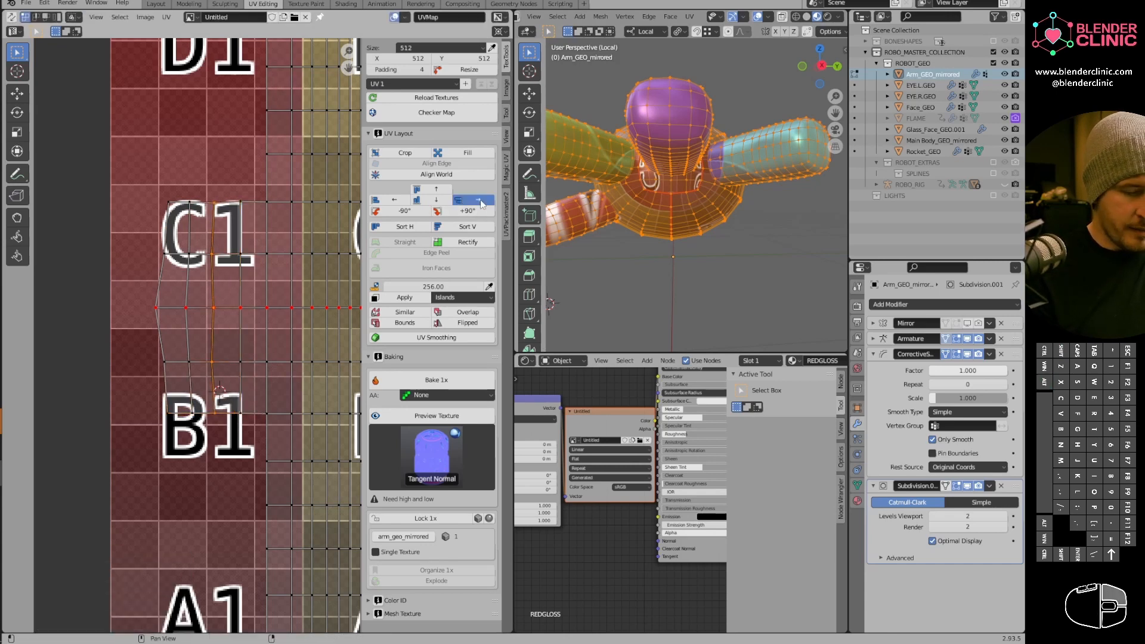
pyautogui.keyDown('alt'); pyautogui.rightClick(187, 294); pyautogui.keyUp('alt')
pyautogui.click(478, 200)
# Align the tab's outermost vertical UV edge loop to the left and check the checker texture on the model.
pyautogui.keyDown('alt'); pyautogui.rightClick(163, 285); pyautogui.keyUp('alt')
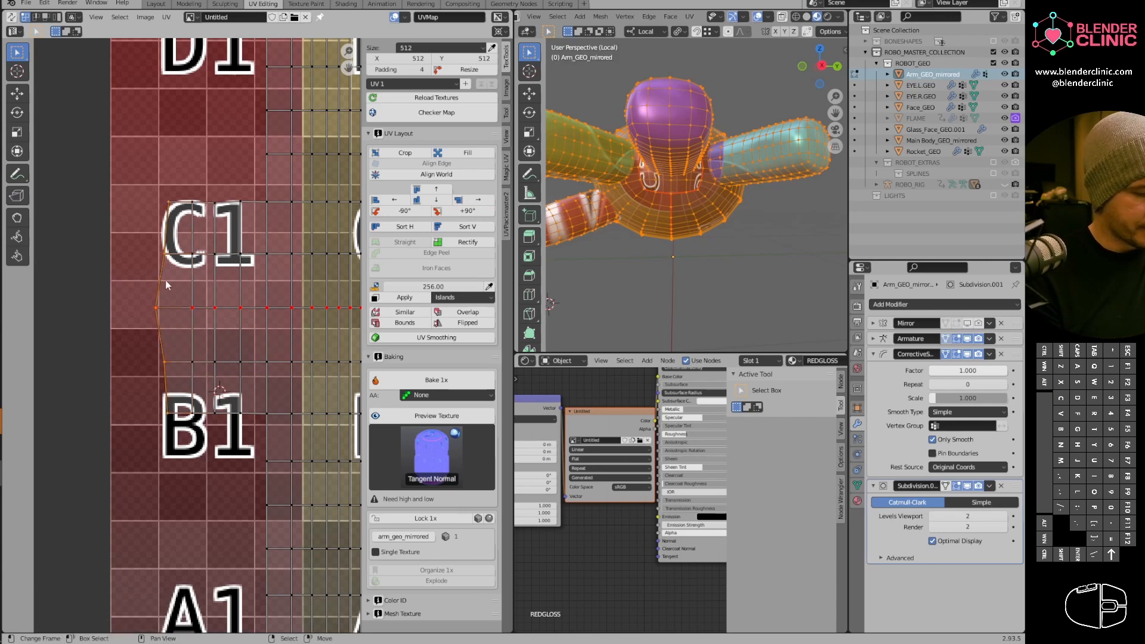
pyautogui.click(385, 202)
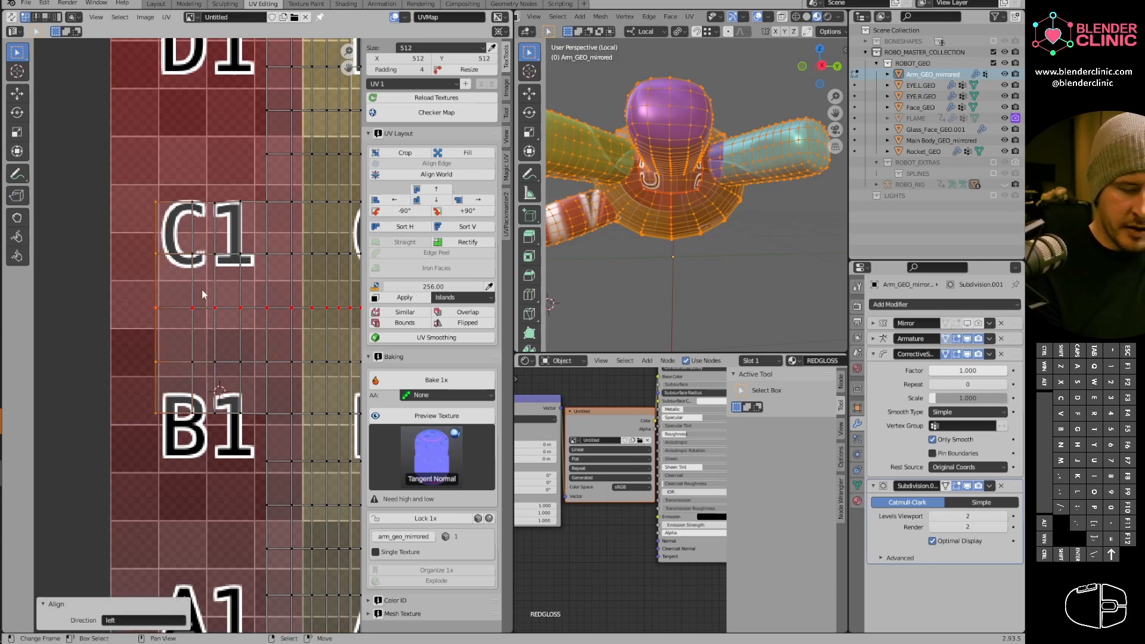
pyautogui.moveTo(698, 179); pyautogui.dragTo(733, 113, button='middle')
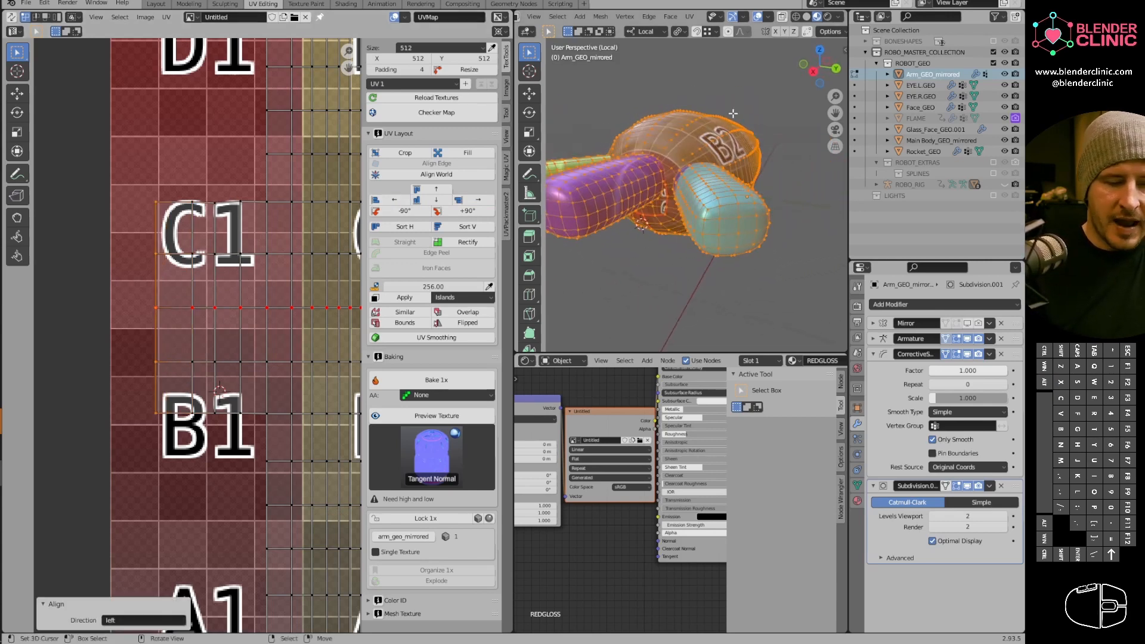
pyautogui.moveTo(704, 234); pyautogui.dragTo(750, 289, button='middle')
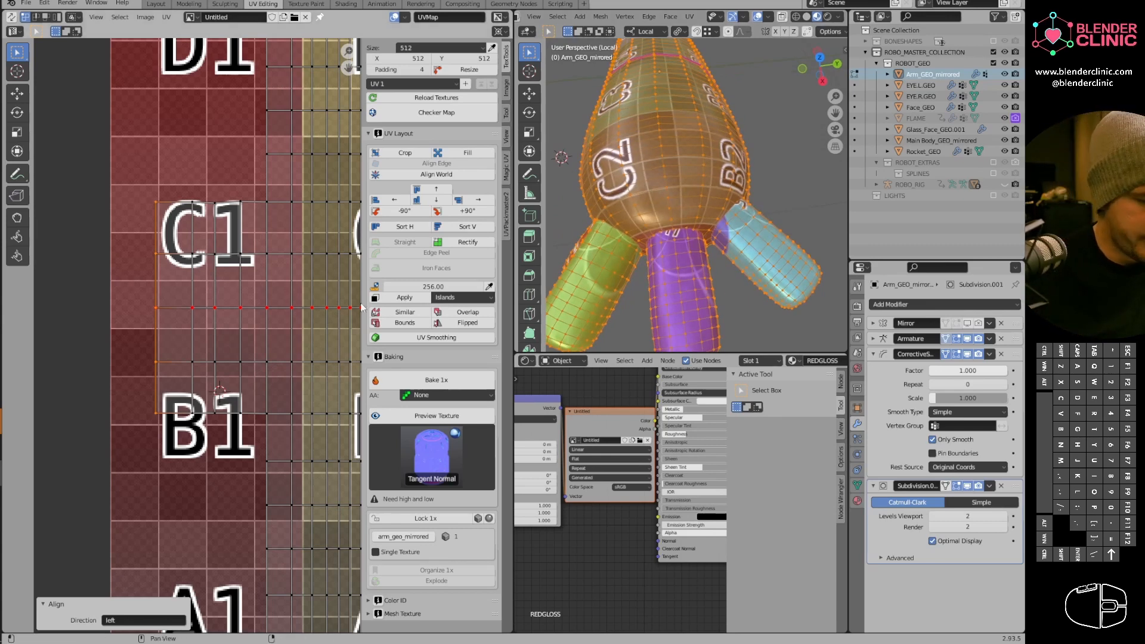
# Select the straightened body grid across rows A to D in the UV layout and pin all its vertices.
pyautogui.scroll(-3, 282, 285)
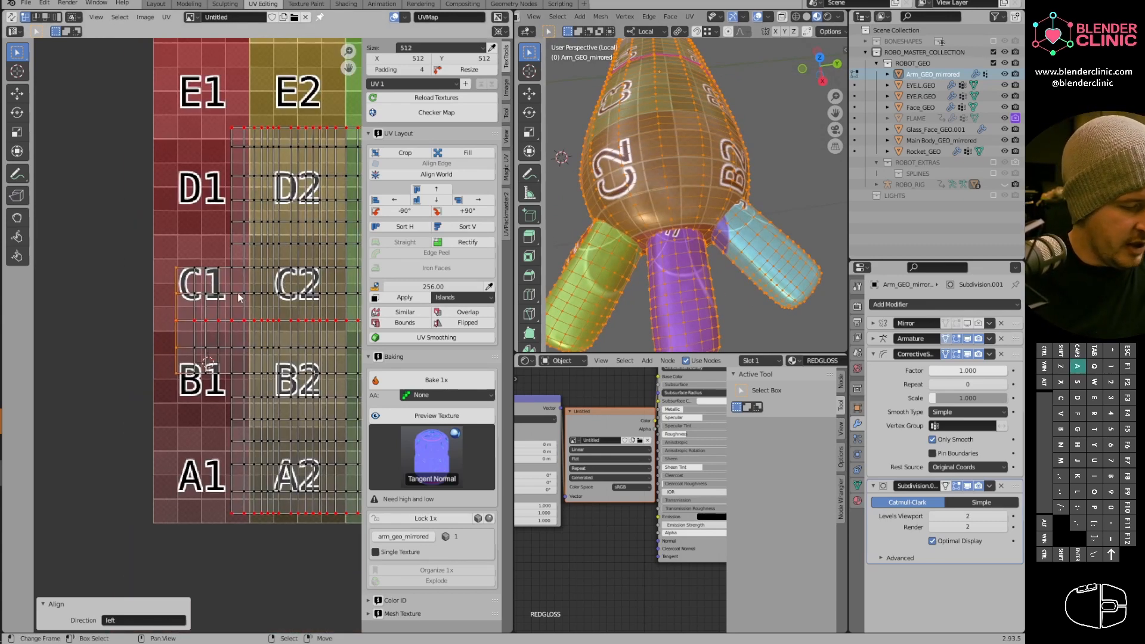
pyautogui.scroll(-5, 238, 297)
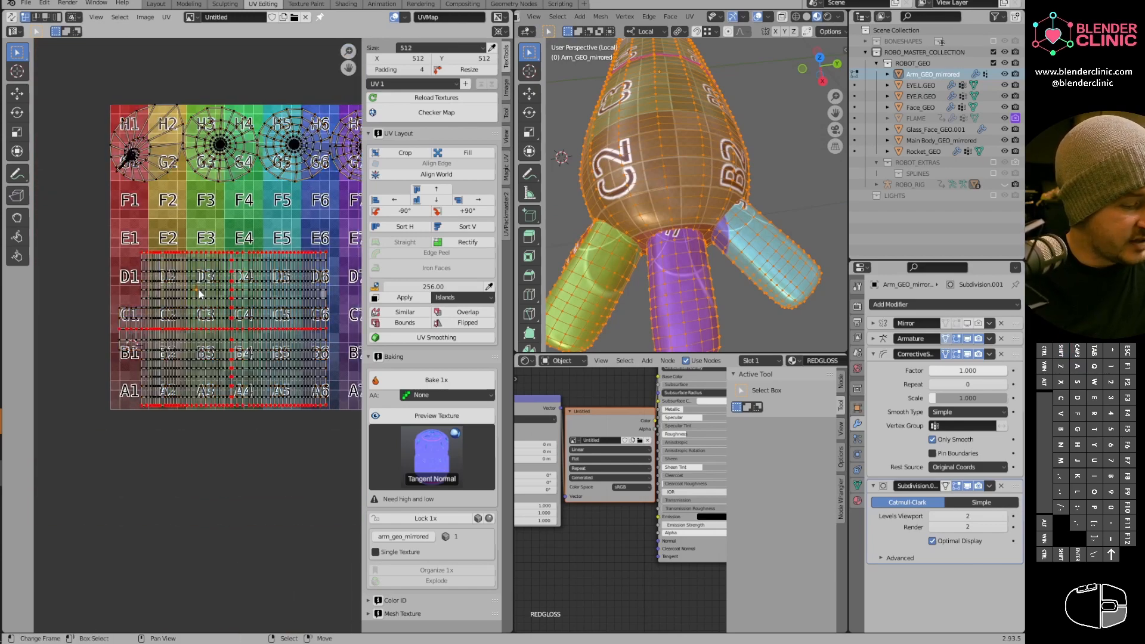
pyautogui.moveTo(81, 226); pyautogui.dragTo(299, 467)
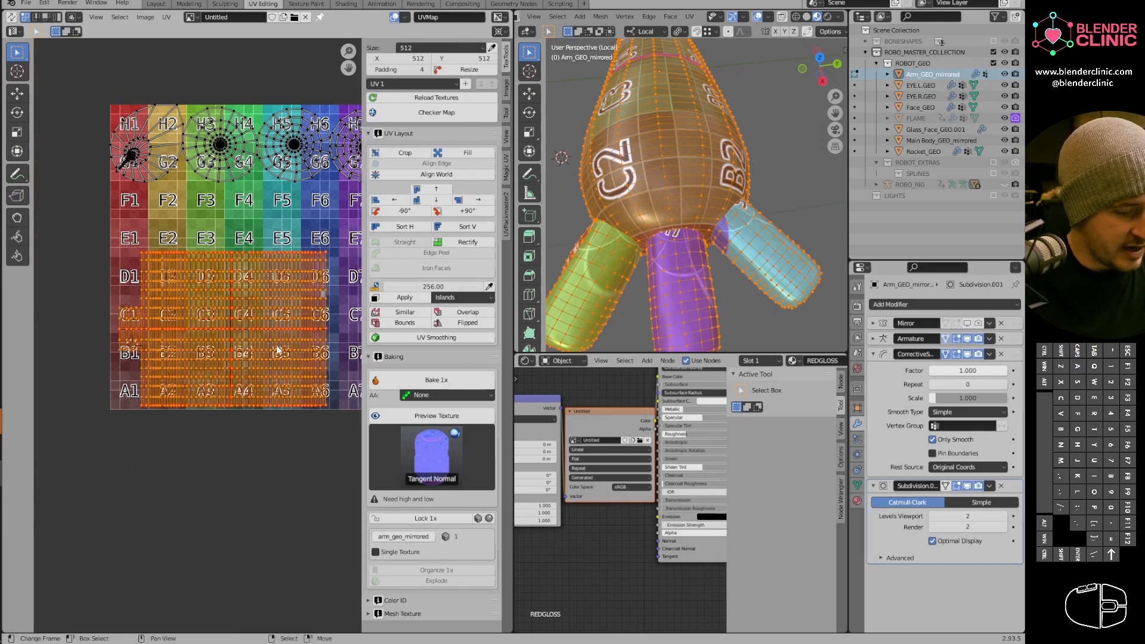
pyautogui.press('p')
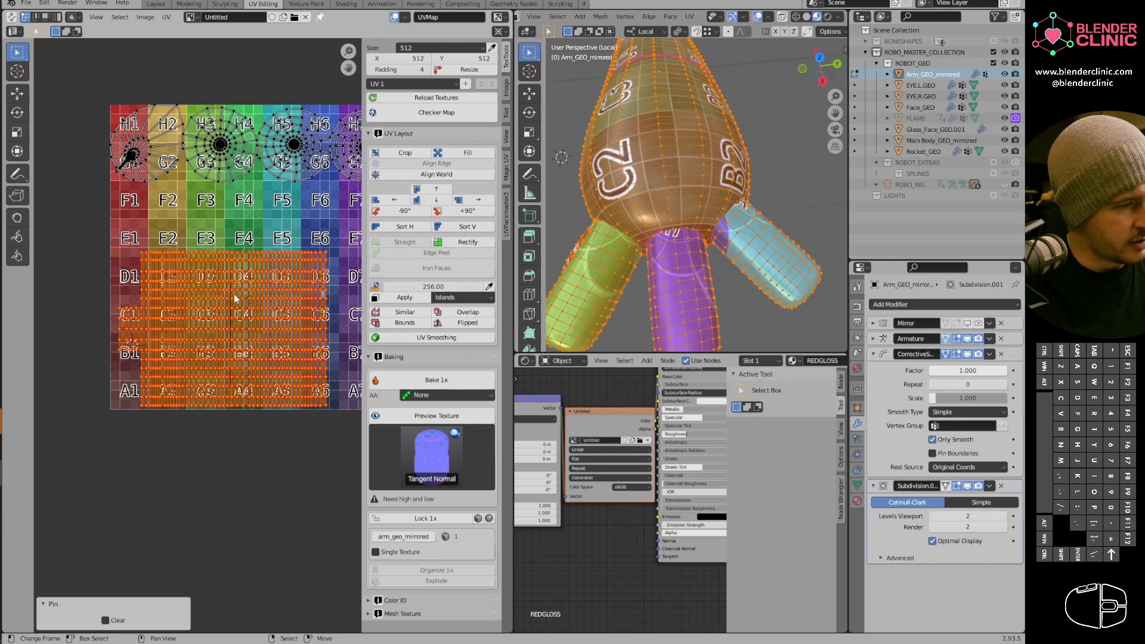
# Move the pinned body UV grid by about -0.0235 in X and -0.0109 in Y.
pyautogui.press('g')
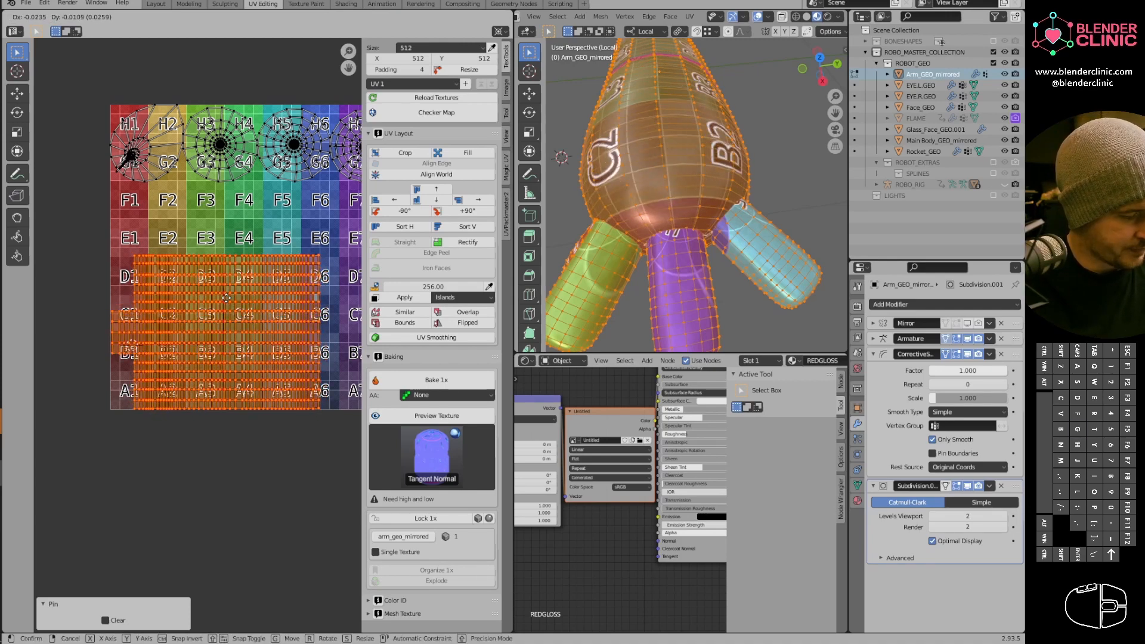
pyautogui.click(227, 299)
pyautogui.keyDown('shift'); pyautogui.moveTo(158, 230); pyautogui.dragTo(163, 305, button='middle'); pyautogui.keyUp('shift')
pyautogui.scroll(1, 163, 304)
pyautogui.scroll(1, 621, 286)
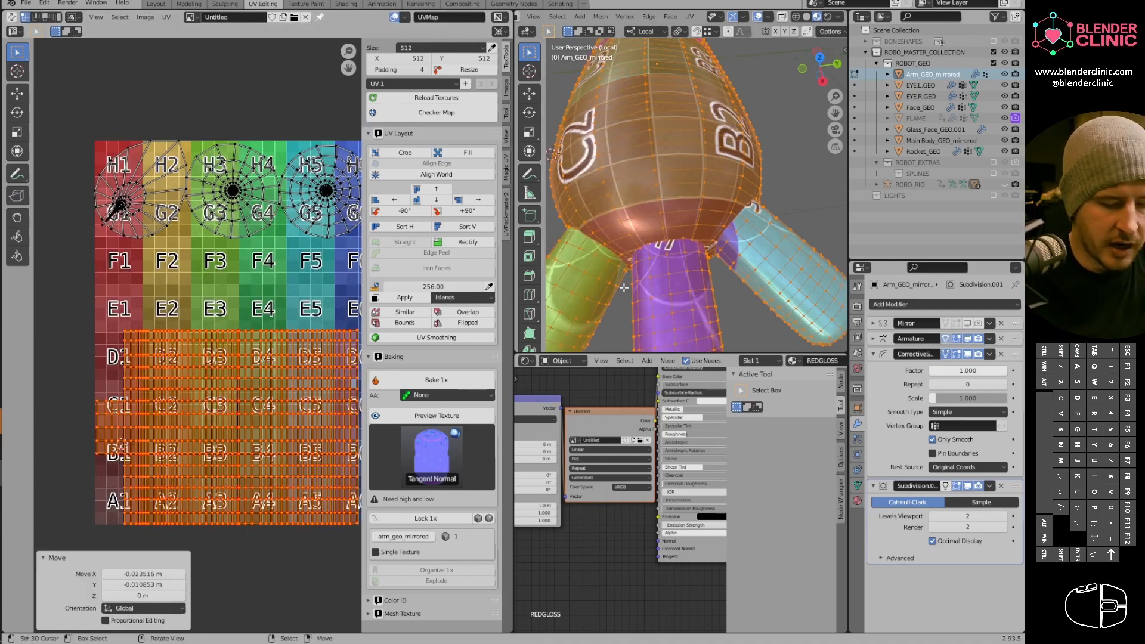
# Mark a seam around the purple limb's rounded end and along the length of the limb.
pyautogui.keyDown('shift'); pyautogui.moveTo(621, 286); pyautogui.dragTo(641, 179, button='middle'); pyautogui.keyUp('shift')
pyautogui.moveTo(641, 178); pyautogui.dragTo(689, 120, button='middle')
pyautogui.hotkey('alt', 'a')
pyautogui.keyDown('alt'); pyautogui.keyDown('shift'); pyautogui.click(692, 120); pyautogui.keyUp('shift'); pyautogui.keyUp('alt')
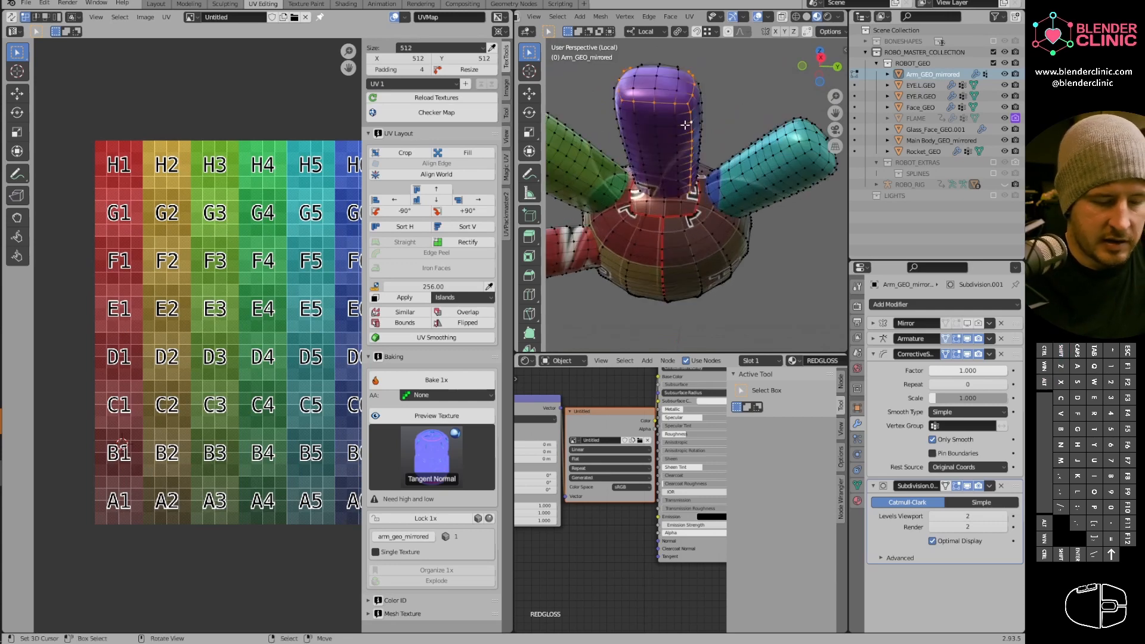
pyautogui.press('u')
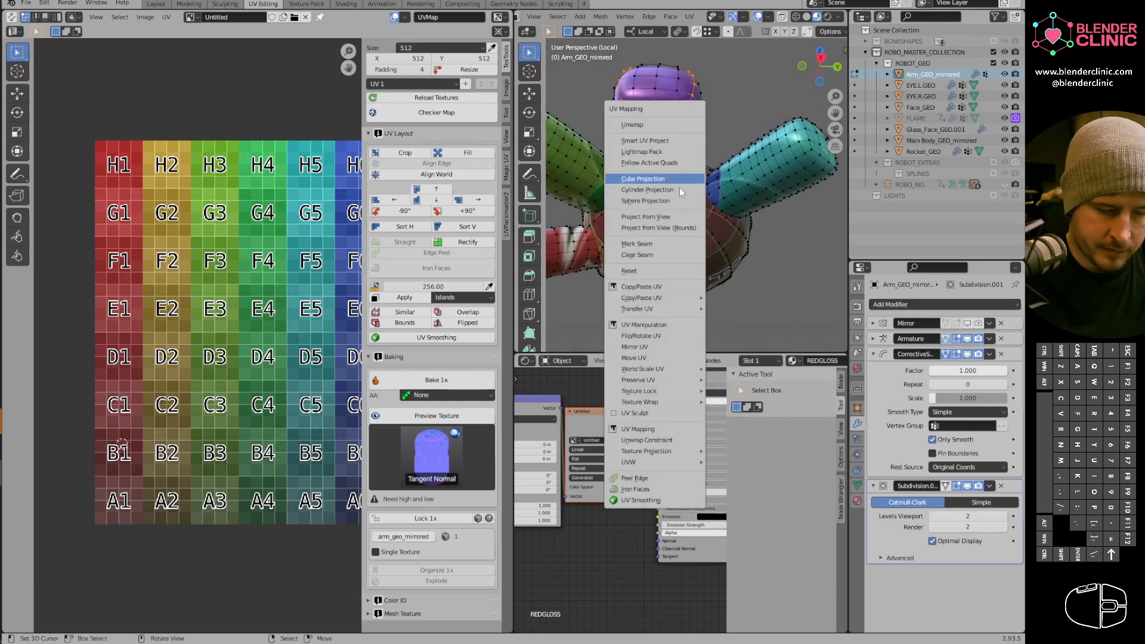
pyautogui.click(648, 244)
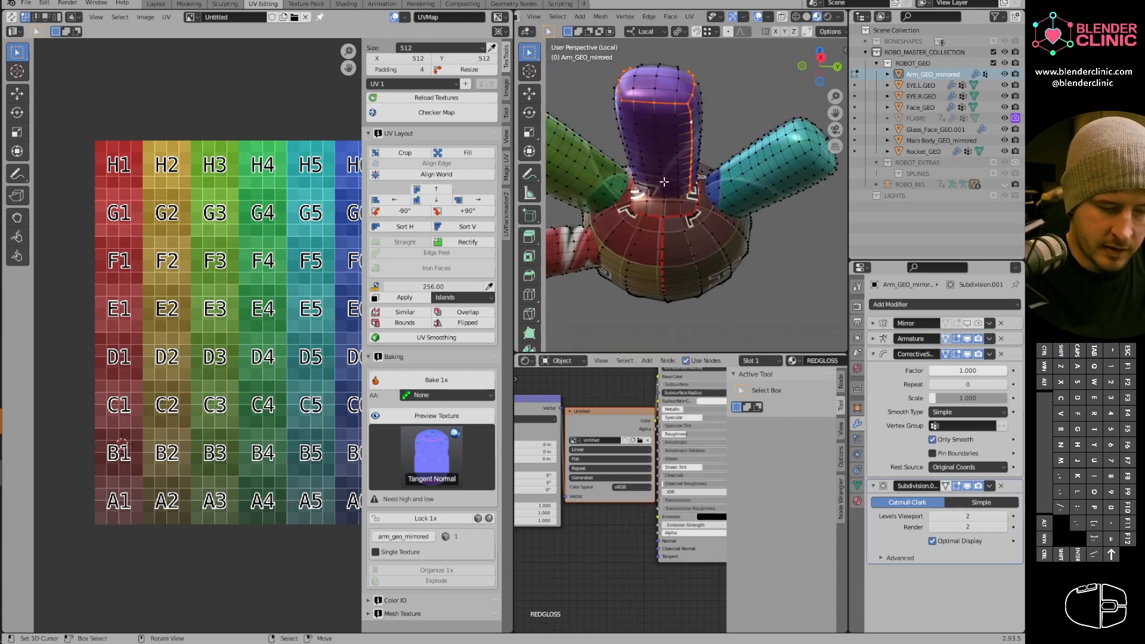
# Mark a seam around the teal limb's rounded end and along the length of the limb.
pyautogui.press('l')
pyautogui.press('h')
pyautogui.moveTo(701, 240); pyautogui.dragTo(704, 287, button='middle')
pyautogui.scroll(-2, 716, 262)
pyautogui.keyDown('alt'); pyautogui.click(712, 240); pyautogui.keyUp('alt')
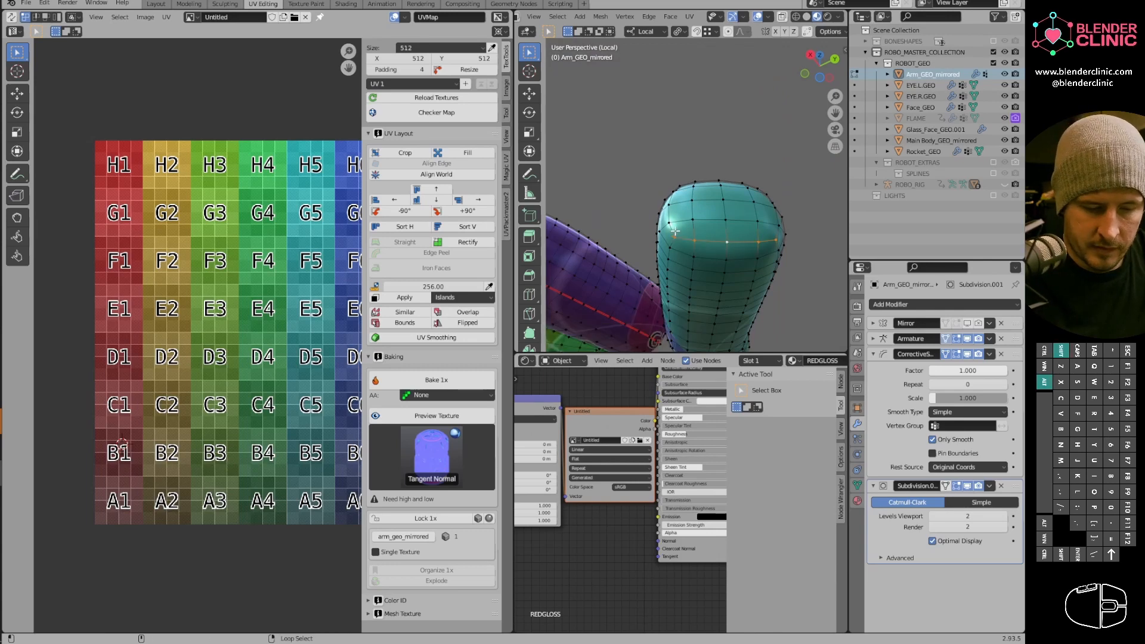
pyautogui.moveTo(675, 231); pyautogui.dragTo(719, 271, button='middle')
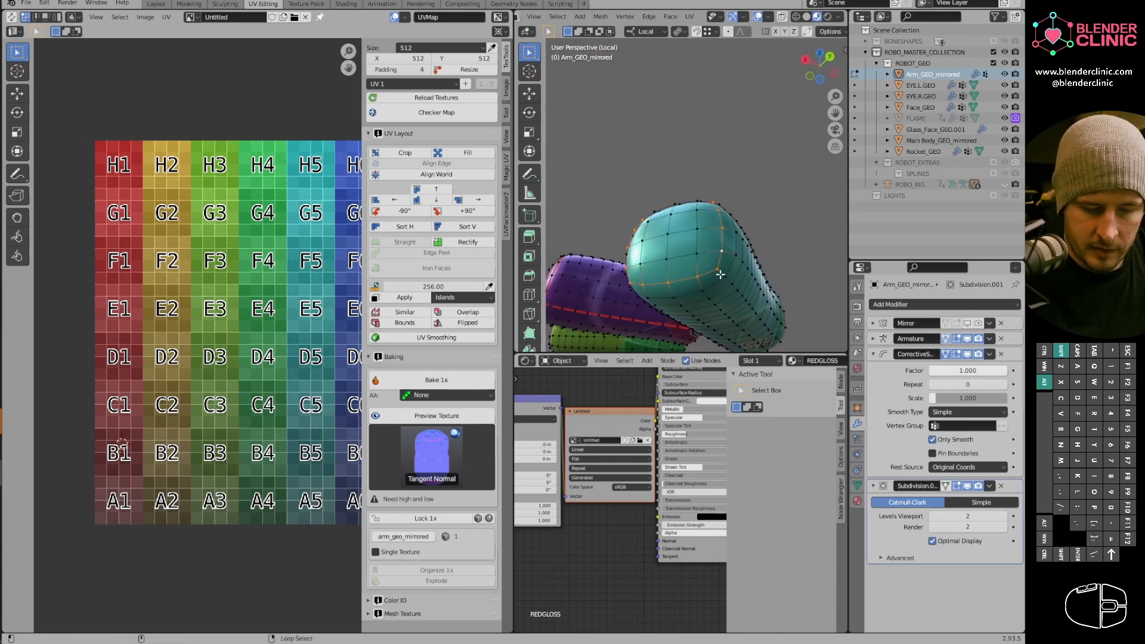
pyautogui.keyDown('alt'); pyautogui.keyDown('shift'); pyautogui.click(720, 275); pyautogui.keyUp('shift'); pyautogui.keyUp('alt')
pyautogui.press('u')
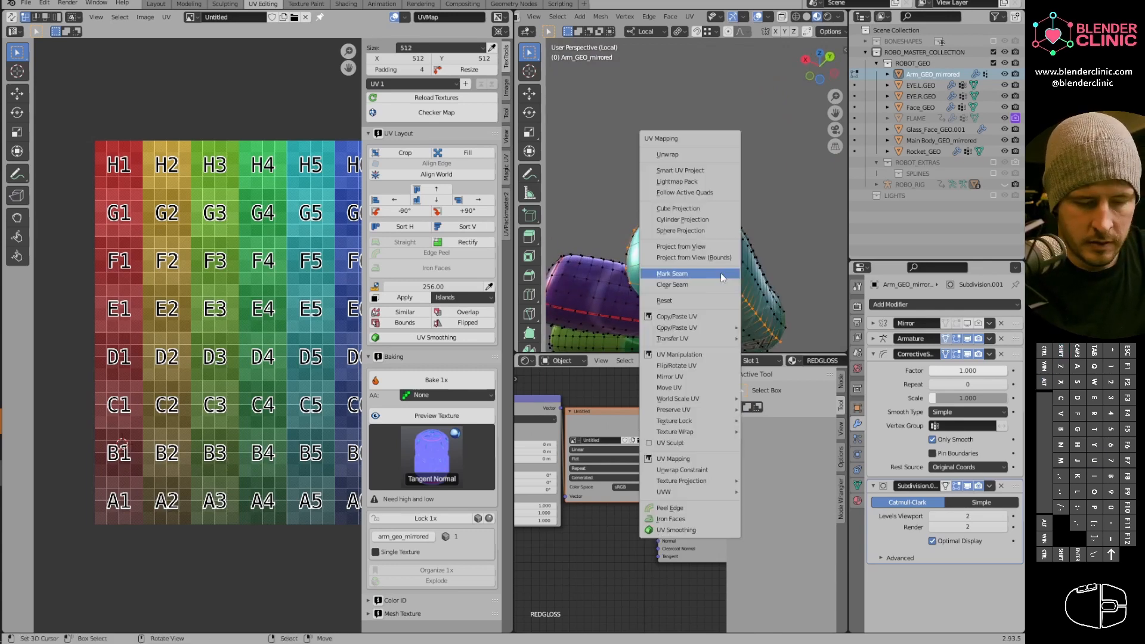
pyautogui.click(719, 271)
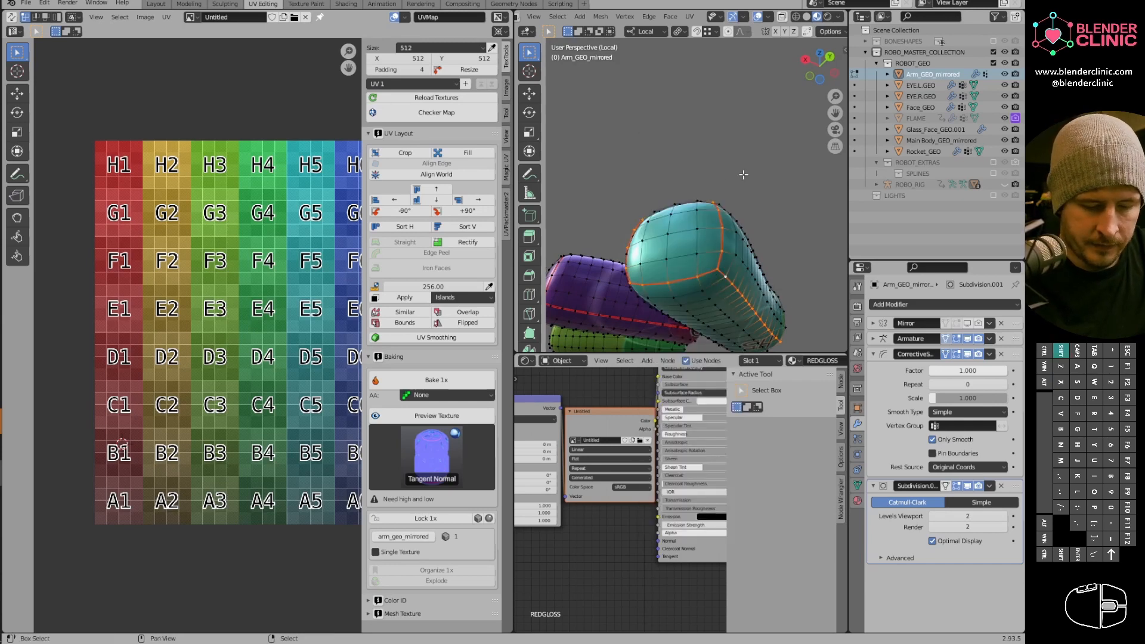
# Select all visible limb geometry and unwrap it.
pyautogui.moveTo(719, 271); pyautogui.dragTo(723, 243, button='middle')
pyautogui.press('a')
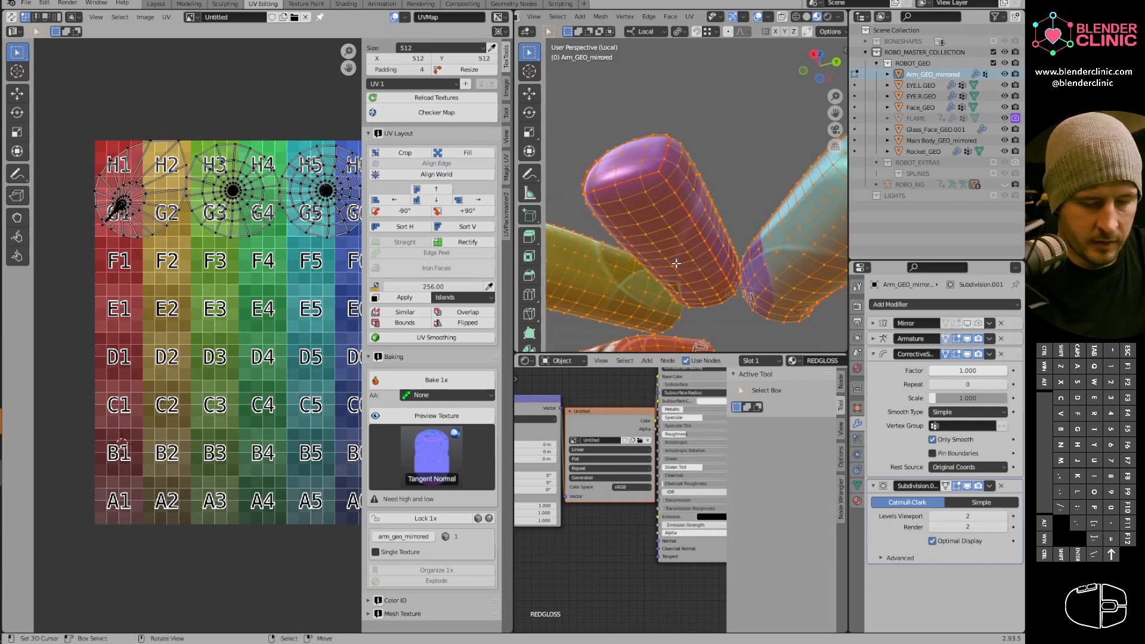
pyautogui.press('i')
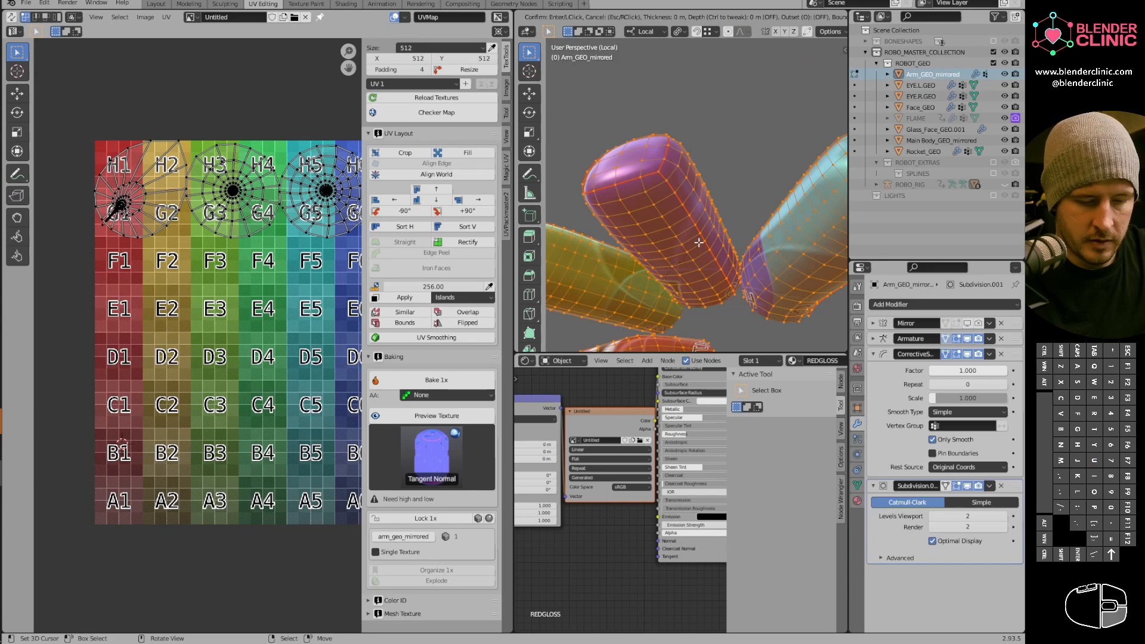
pyautogui.press('Escape')
pyautogui.press('u')
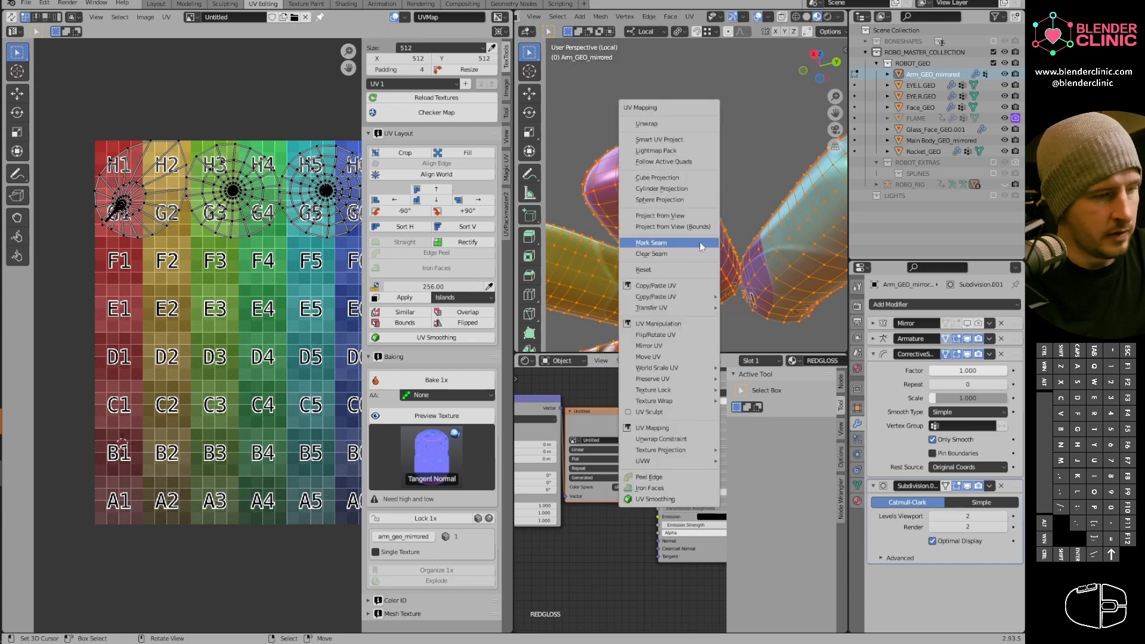
pyautogui.click(654, 127)
pyautogui.keyDown('shift'); pyautogui.moveTo(256, 342); pyautogui.dragTo(158, 301, button='middle'); pyautogui.keyUp('shift')
# Mark a seam around the blue limb's rounded end and along the length of the limb.
pyautogui.keyDown('shift'); pyautogui.moveTo(564, 227); pyautogui.dragTo(744, 194, button='middle'); pyautogui.keyUp('shift')
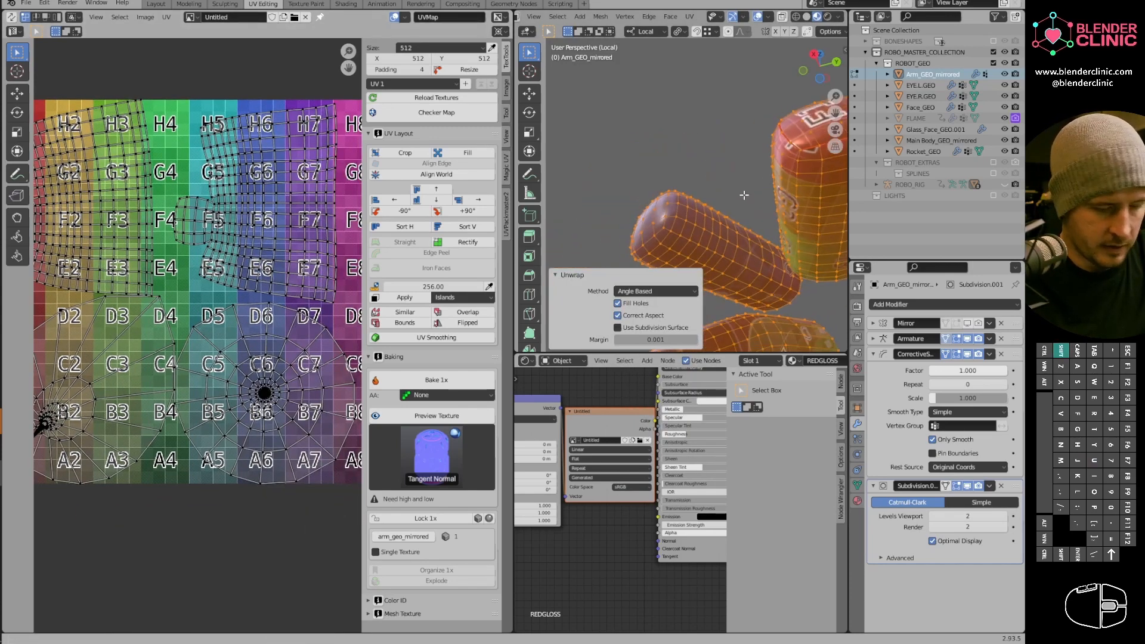
pyautogui.keyDown('alt'); pyautogui.click(677, 217); pyautogui.keyUp('alt')
pyautogui.moveTo(664, 236); pyautogui.dragTo(646, 255, button='middle')
pyautogui.keyDown('alt'); pyautogui.keyDown('shift'); pyautogui.click(680, 258); pyautogui.keyUp('shift'); pyautogui.keyUp('alt')
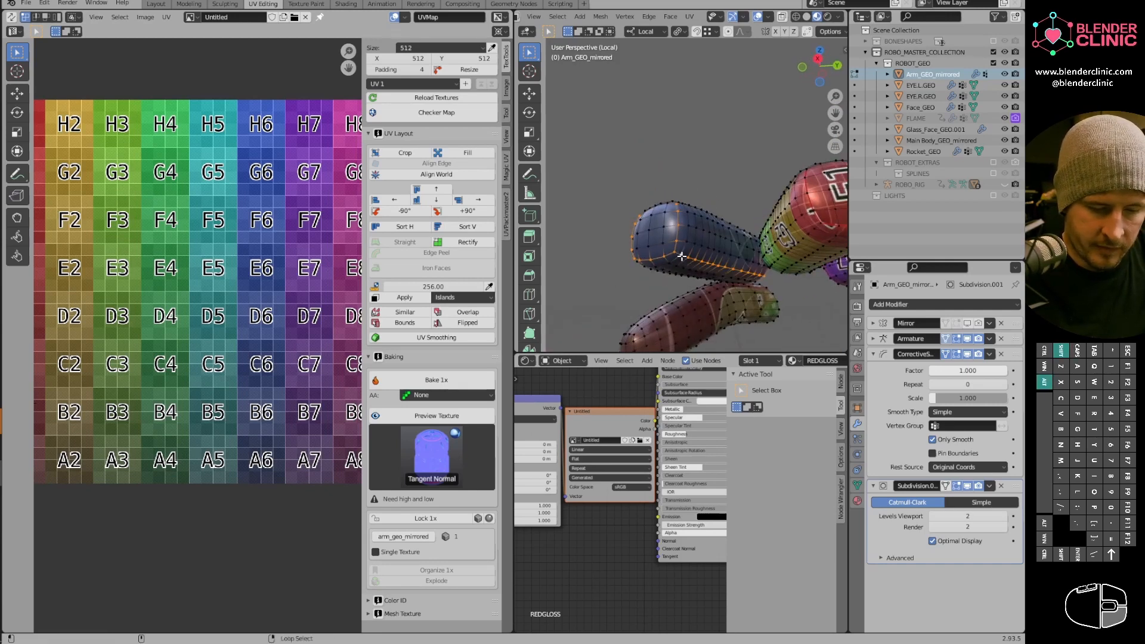
pyautogui.press('u')
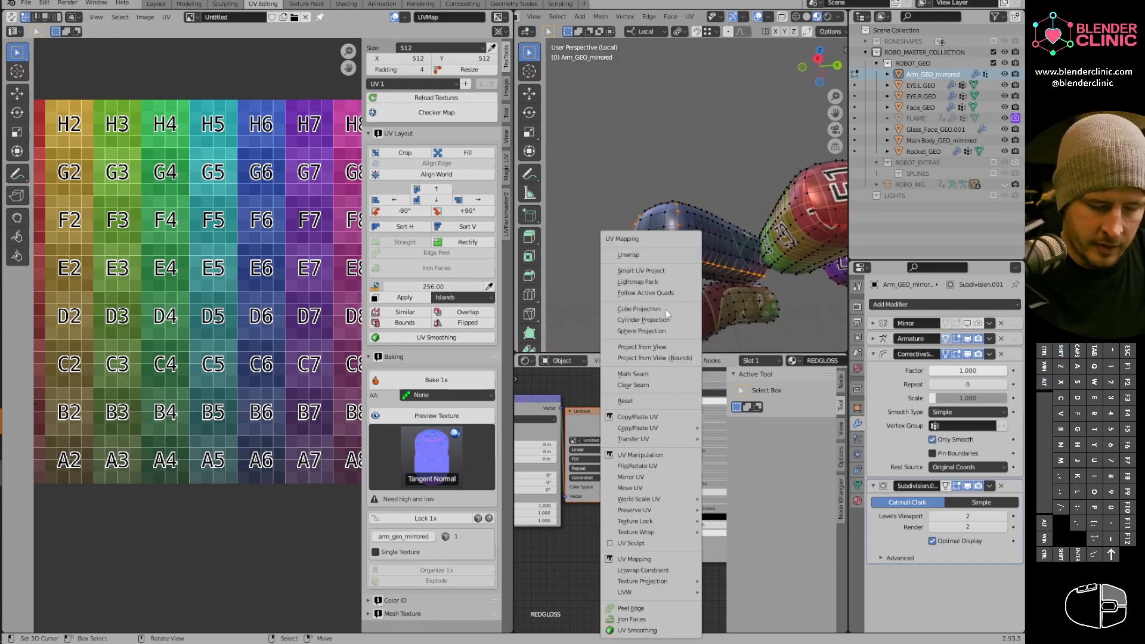
pyautogui.click(633, 375)
# Examine the seam edges around the blue limb's rounded end and along its length from several angles.
pyautogui.moveTo(715, 229); pyautogui.dragTo(729, 222, button='middle')
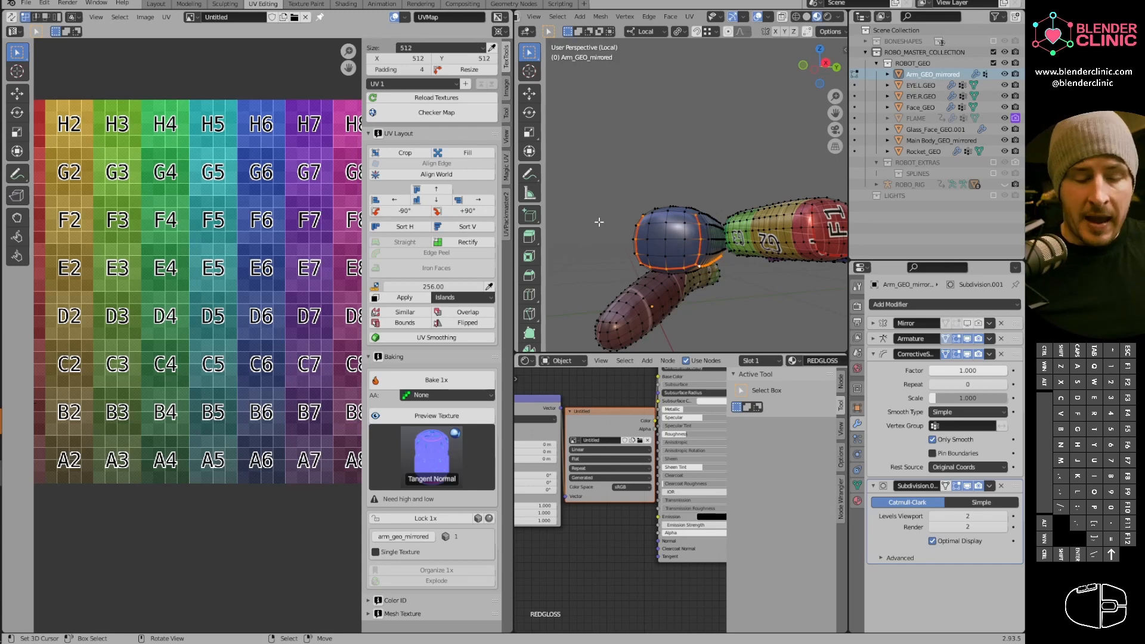
pyautogui.moveTo(675, 277); pyautogui.dragTo(710, 256, button='middle')
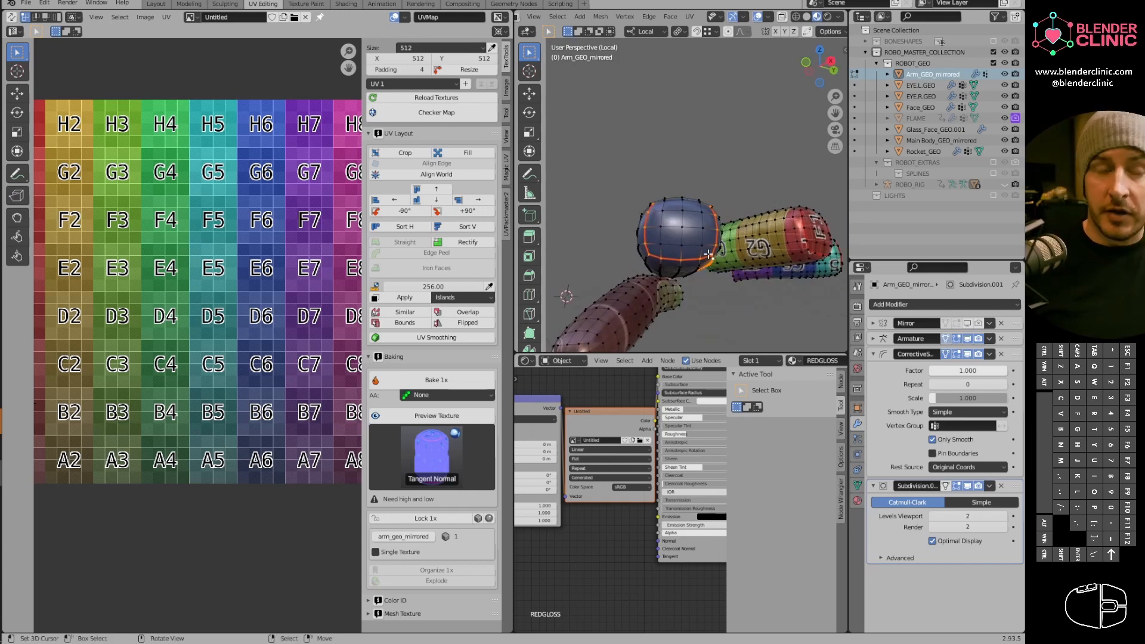
pyautogui.moveTo(706, 179); pyautogui.dragTo(692, 239, button='middle')
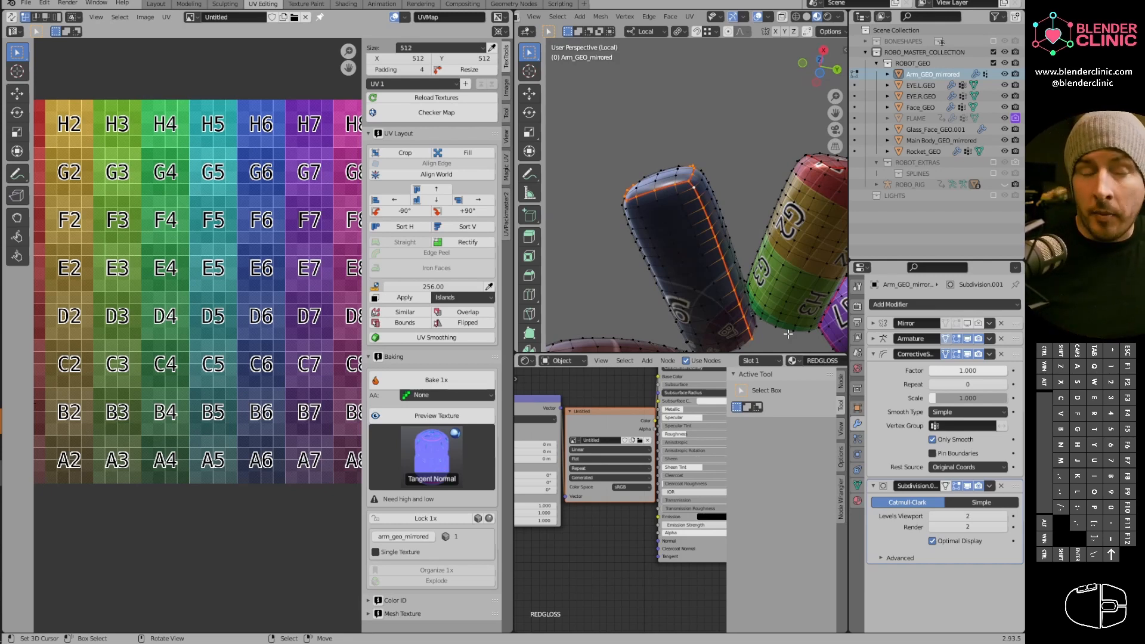
pyautogui.moveTo(787, 334); pyautogui.dragTo(670, 274, button='middle')
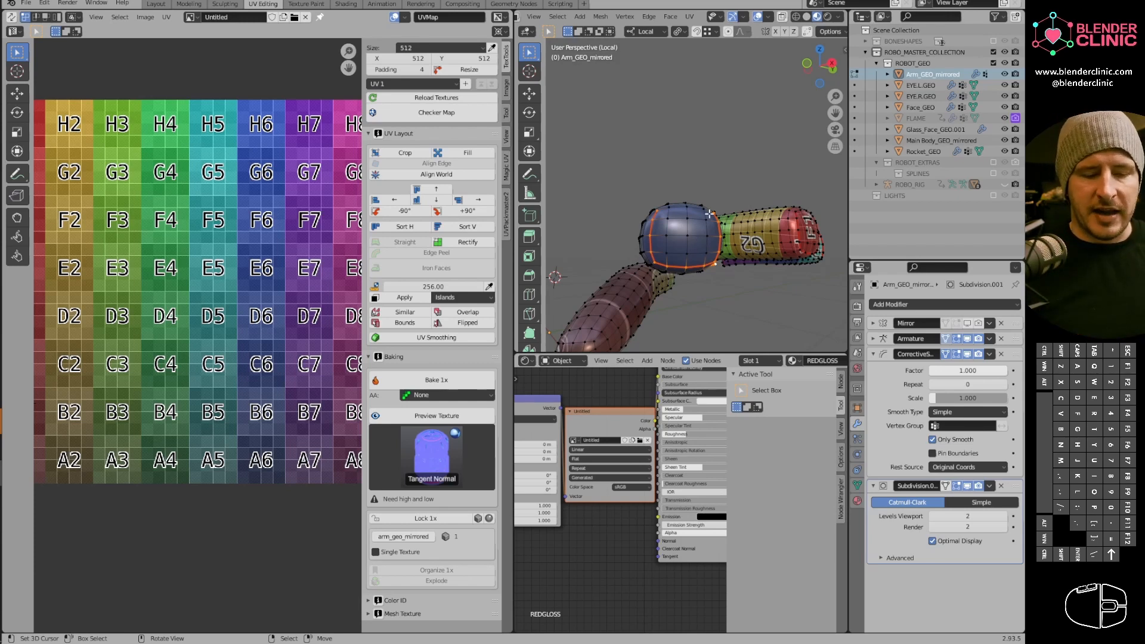
pyautogui.moveTo(708, 213); pyautogui.dragTo(701, 257, button='middle')
# Unwrap all visible limb geometry with the Angle Based method and reveal the hidden body geometry.
pyautogui.rightClick(701, 260)
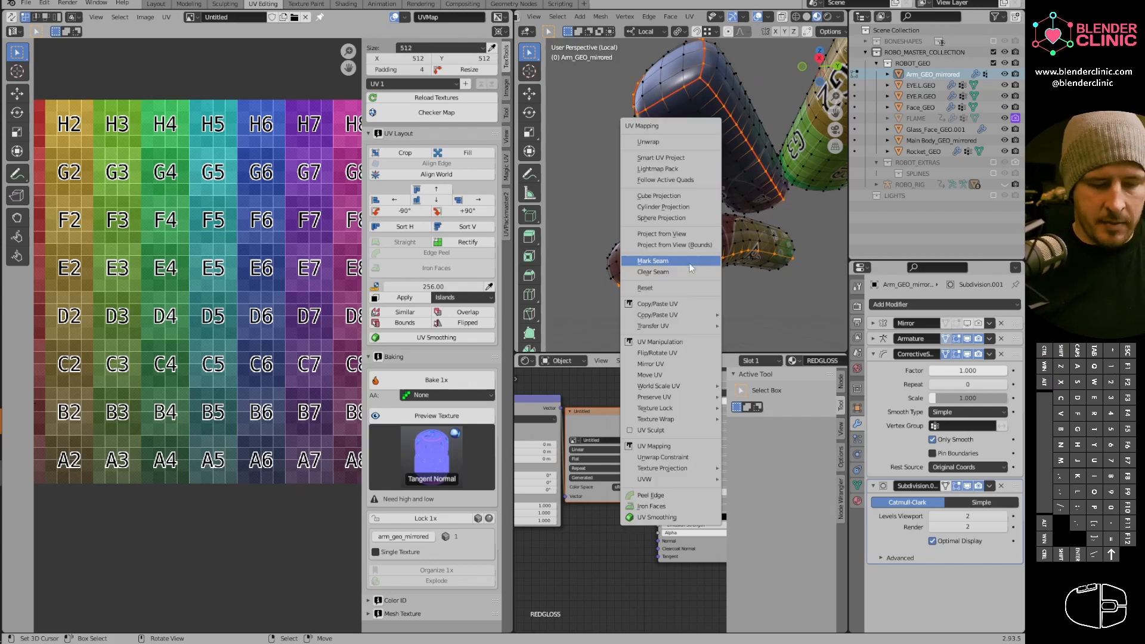
pyautogui.press('Escape')
pyautogui.press('a')
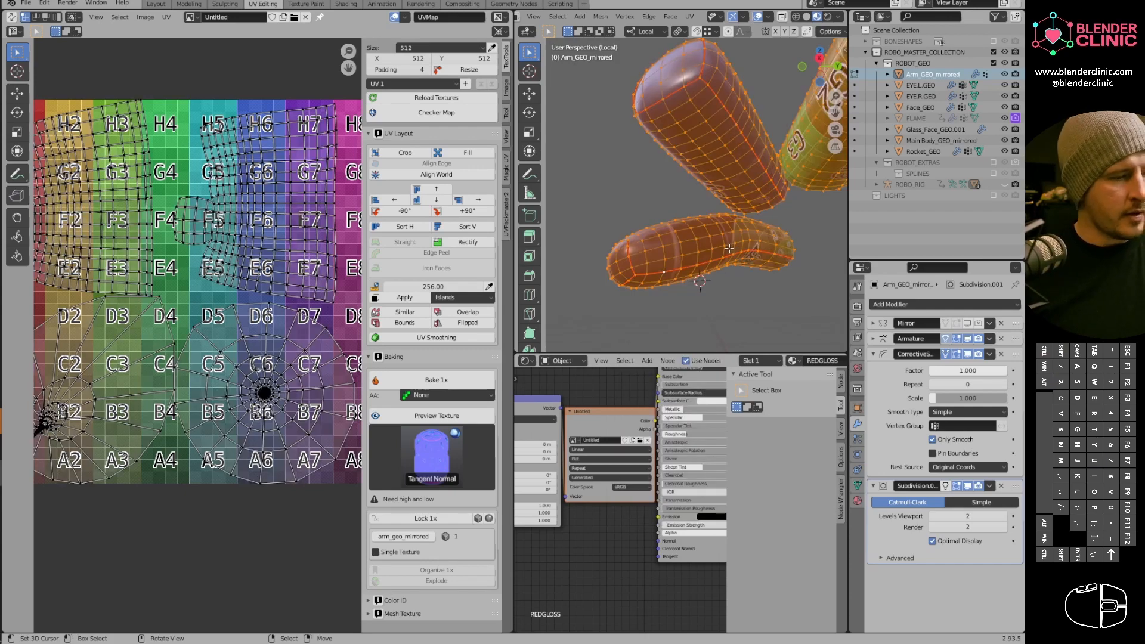
pyautogui.press('u')
pyautogui.click(706, 132)
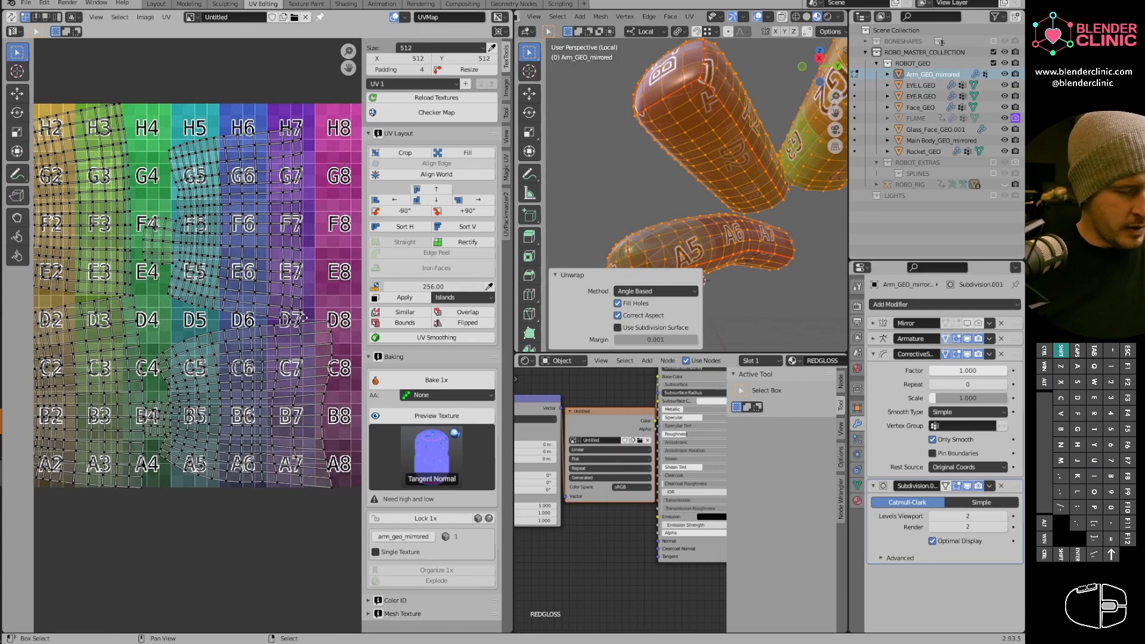
pyautogui.scroll(-3, 304, 319)
pyautogui.hotkey('alt', 'h')
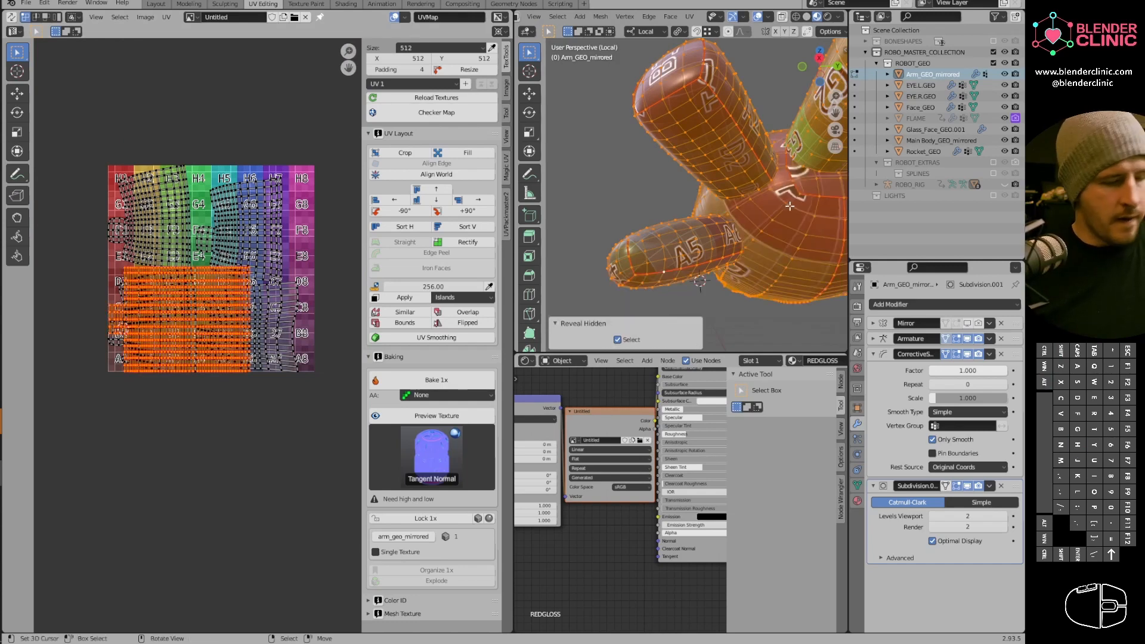
# Select the four limb UV islands and move them about -0.005 in X and 0.631 in Y, off the pinned body grid.
pyautogui.click(283, 329)
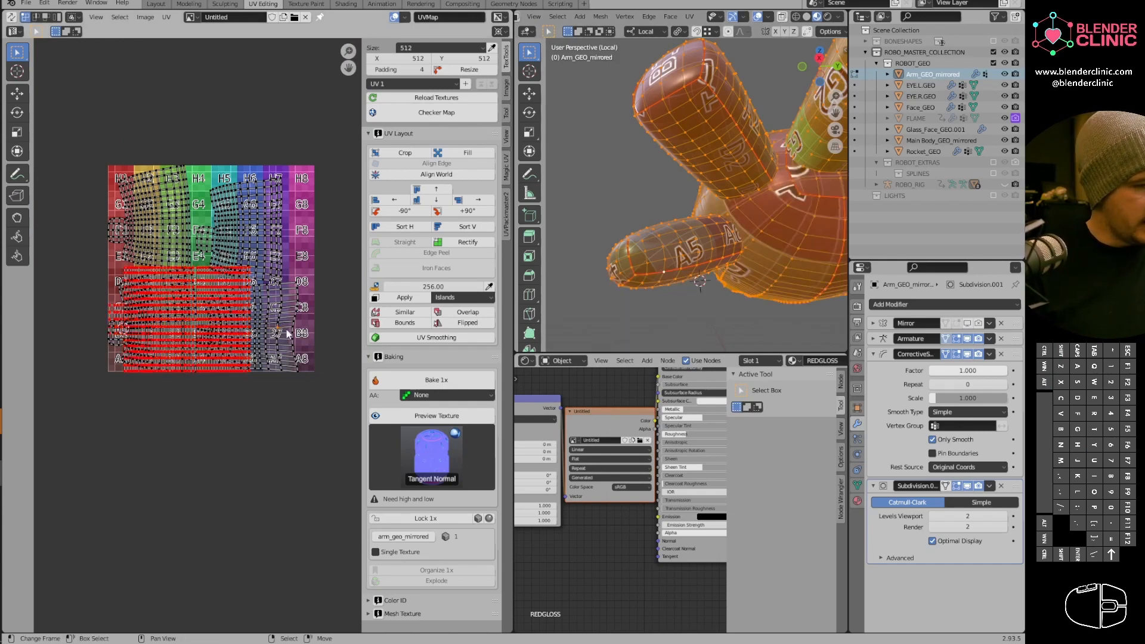
pyautogui.press('l')
pyautogui.press('l')
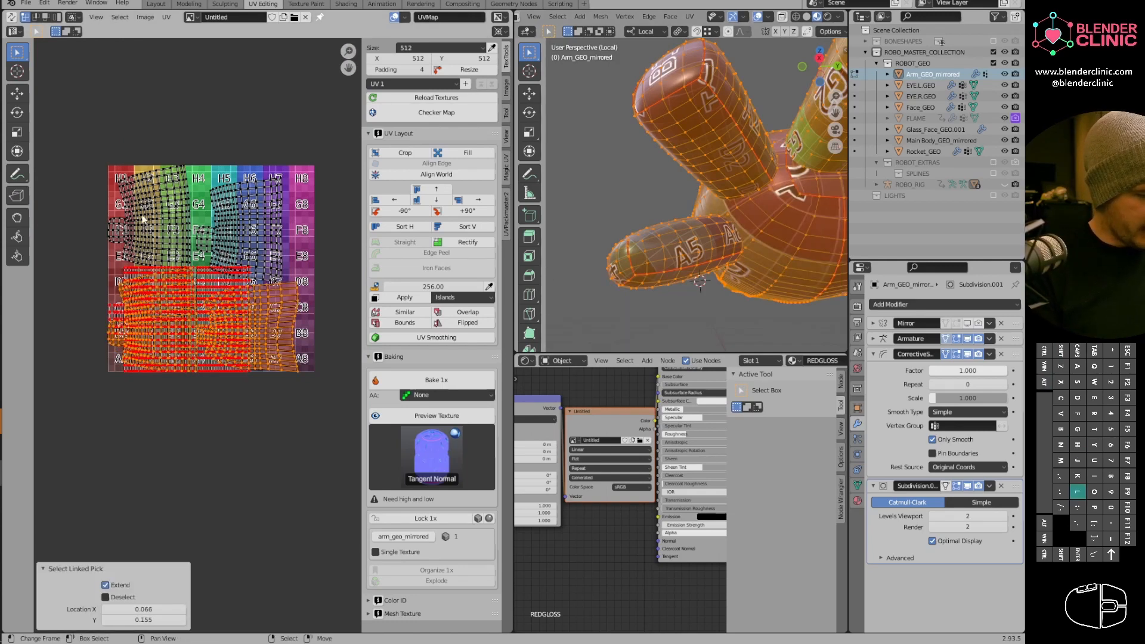
pyautogui.press('l')
pyautogui.press('l')
pyautogui.press('g')
pyautogui.click(273, 183)
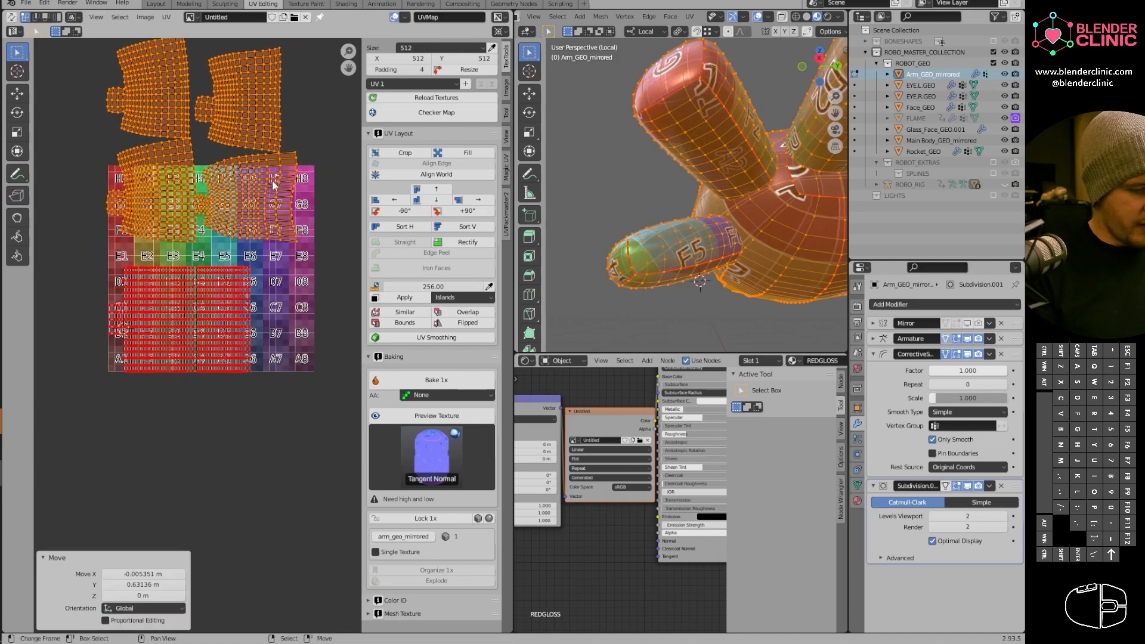
pyautogui.keyDown('shift'); pyautogui.moveTo(274, 184); pyautogui.dragTo(325, 316, button='middle'); pyautogui.keyUp('shift')
pyautogui.moveTo(325, 316); pyautogui.dragTo(182, 326, button='middle')
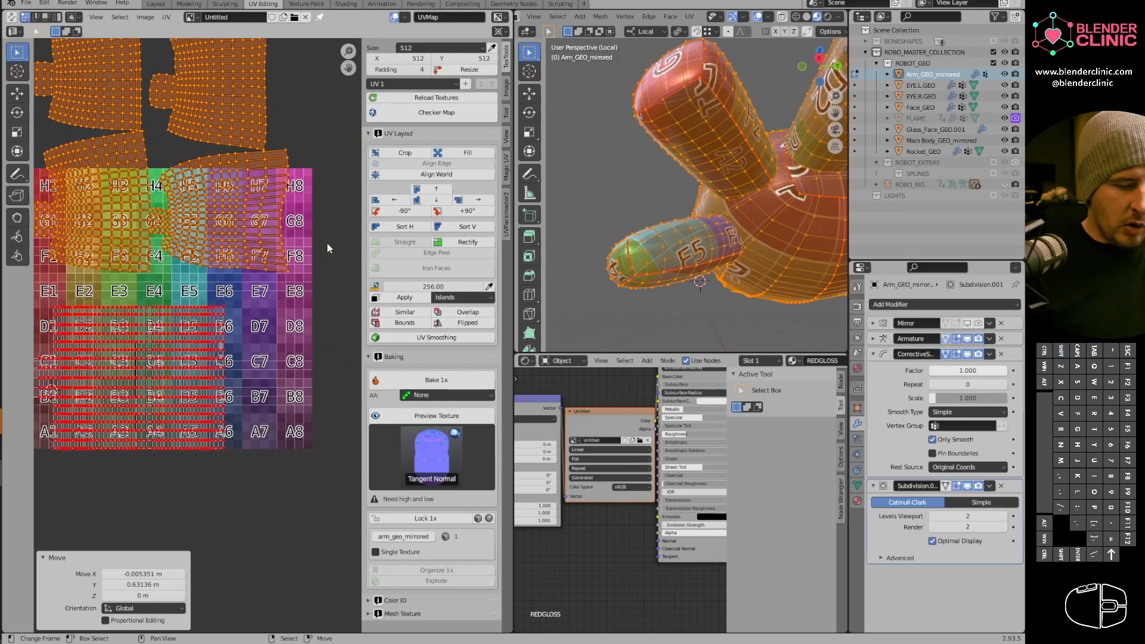
# Show the UVPackmaster2 options and unlink the checker image from the UV editor.
pyautogui.click(505, 215)
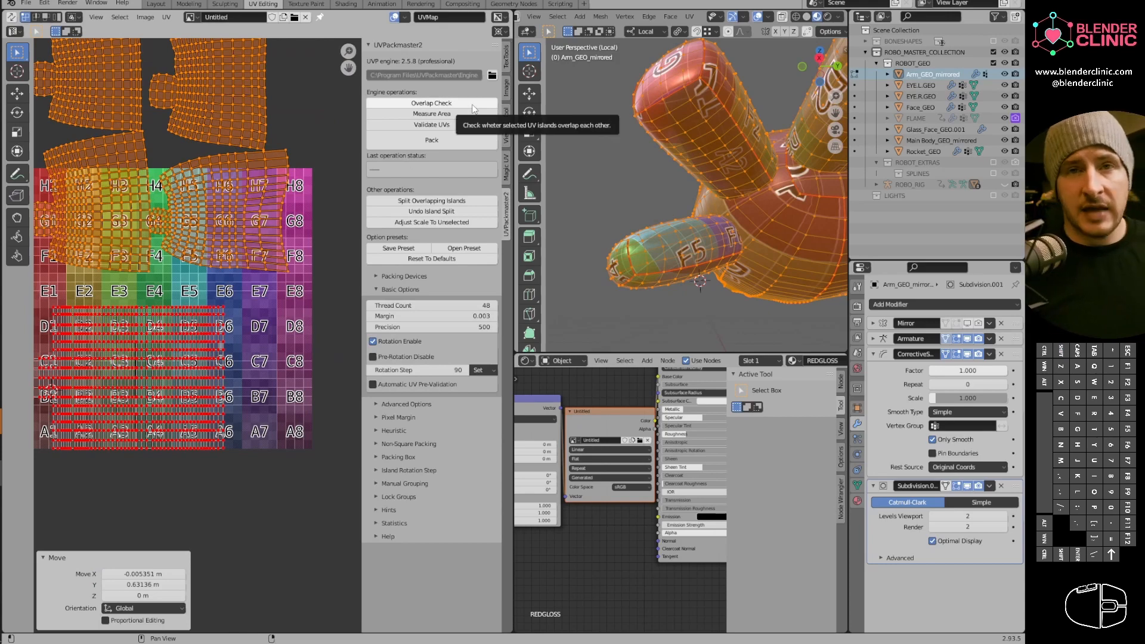
pyautogui.moveTo(363, 356); pyautogui.dragTo(448, 322)
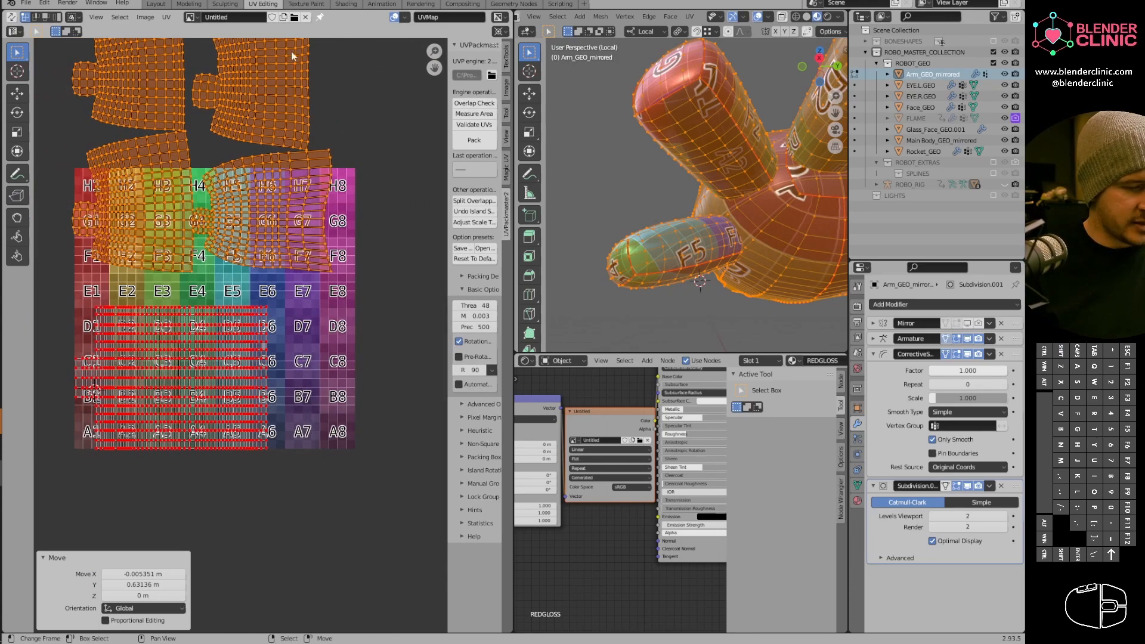
pyautogui.click(304, 17)
pyautogui.scroll(6, 314, 314)
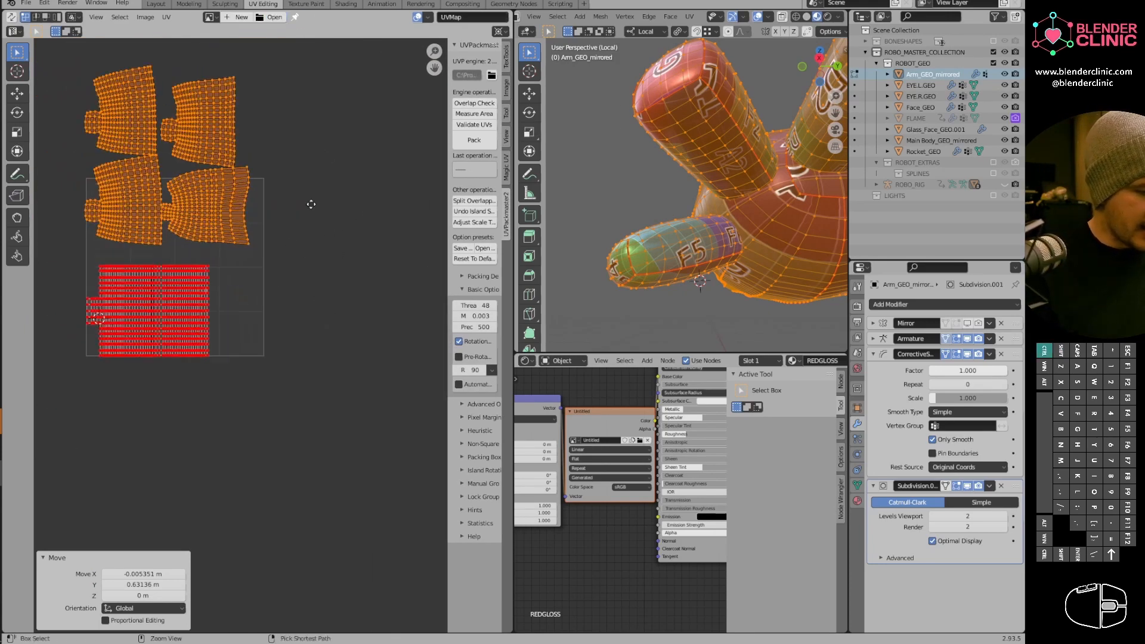
# Pack the limb and body UV islands together with UVPackmaster2, and disable rotation for packing.
pyautogui.moveTo(448, 194); pyautogui.dragTo(393, 189)
pyautogui.click(440, 143)
pyautogui.moveTo(320, 352); pyautogui.dragTo(260, 322, button='middle')
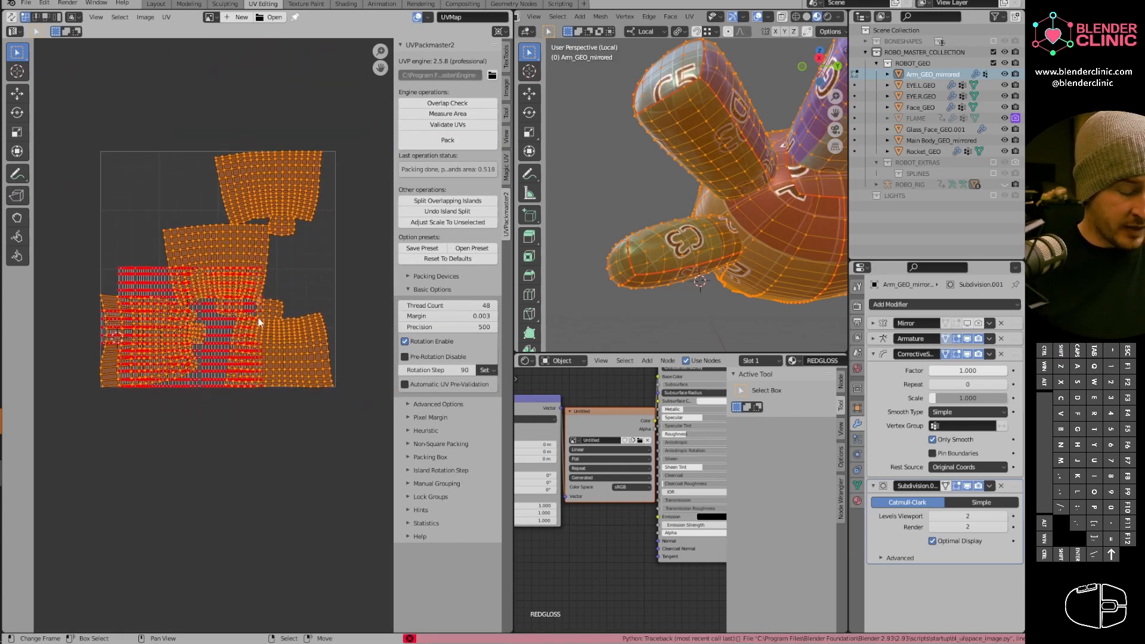
pyautogui.click(447, 140)
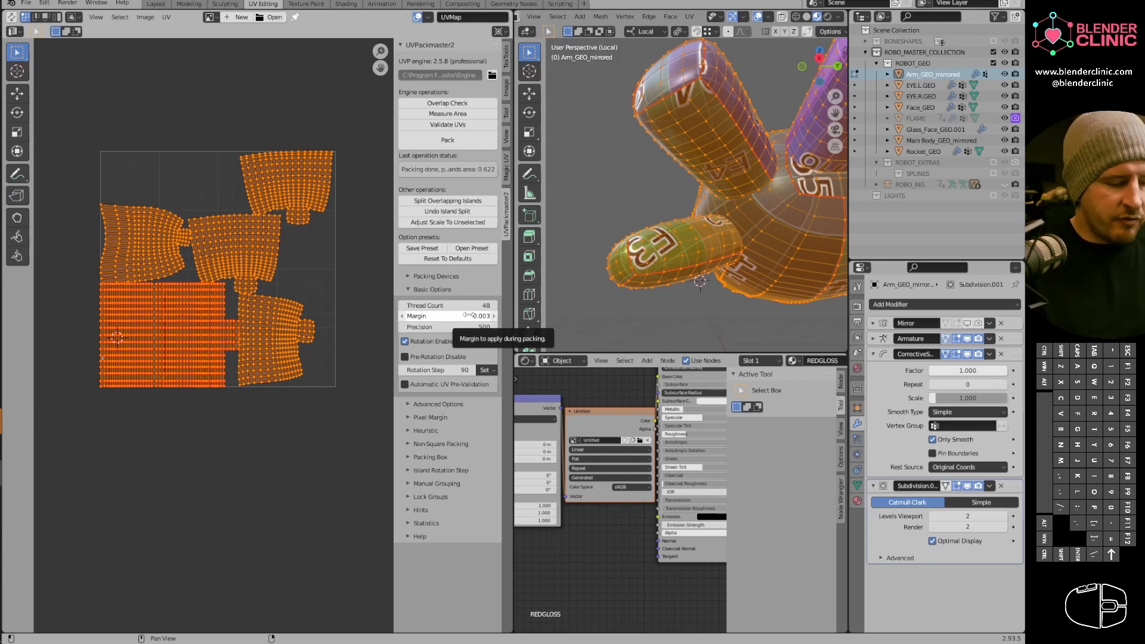
pyautogui.click(405, 342)
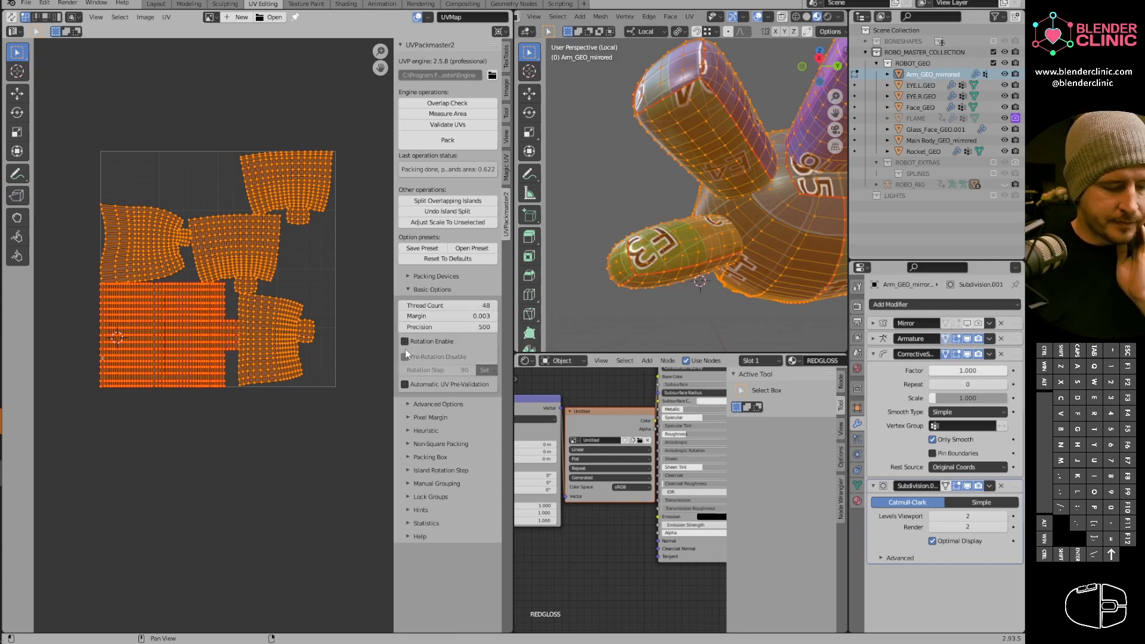
# Rotate the middle limb UV island by about -89.1° and place it directly above the limb island beside the body grid.
pyautogui.click(257, 240)
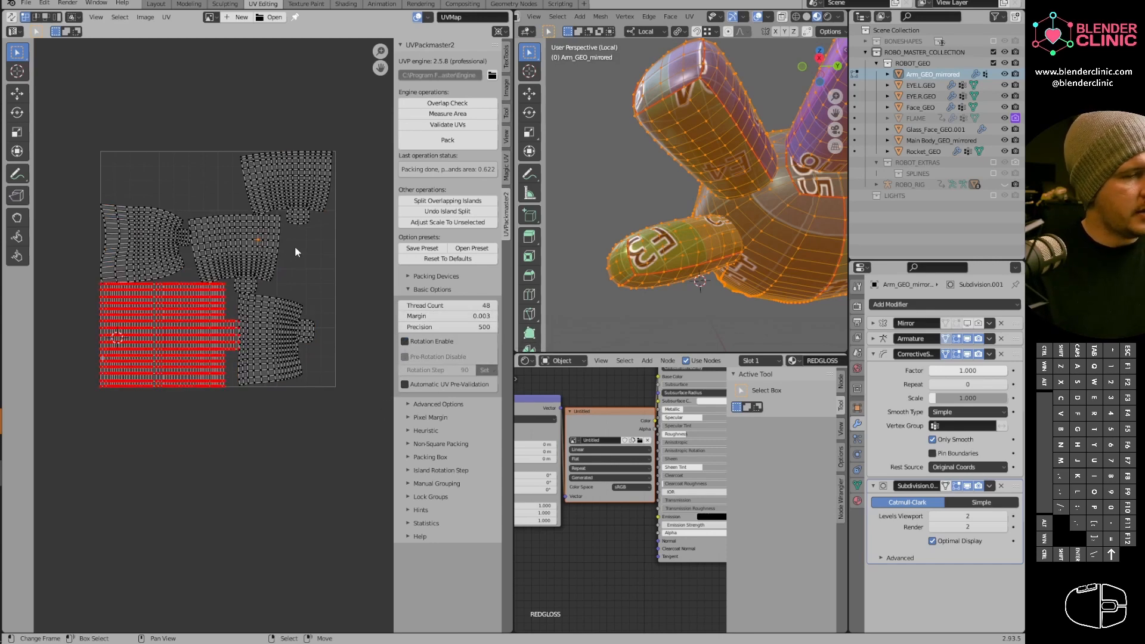
pyautogui.press('l')
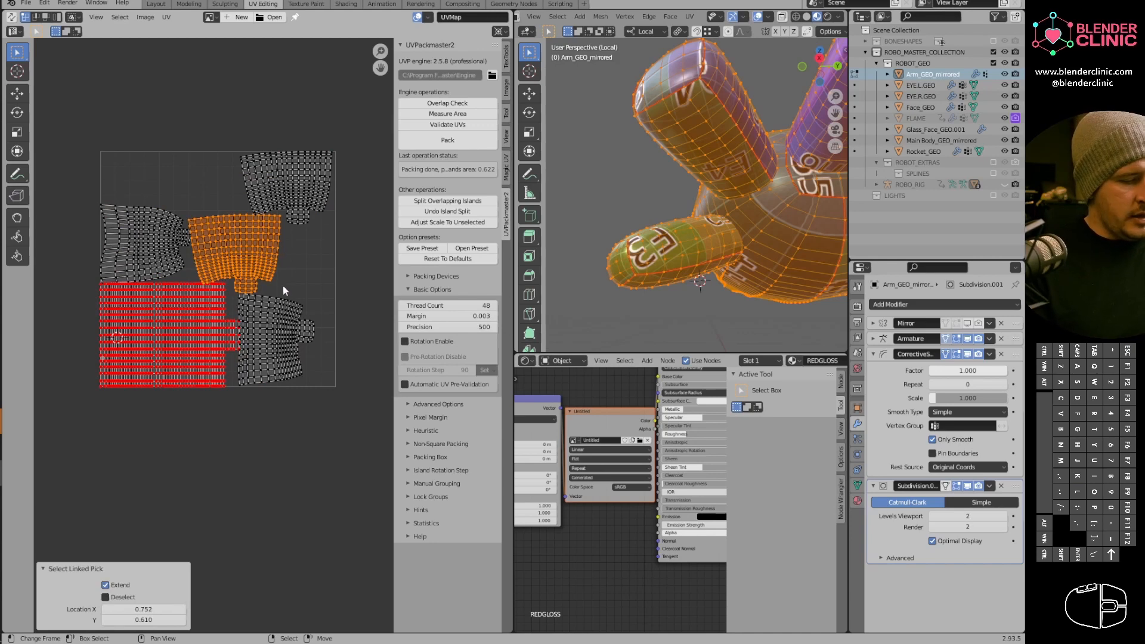
pyautogui.press('r')
pyautogui.click(77, 166)
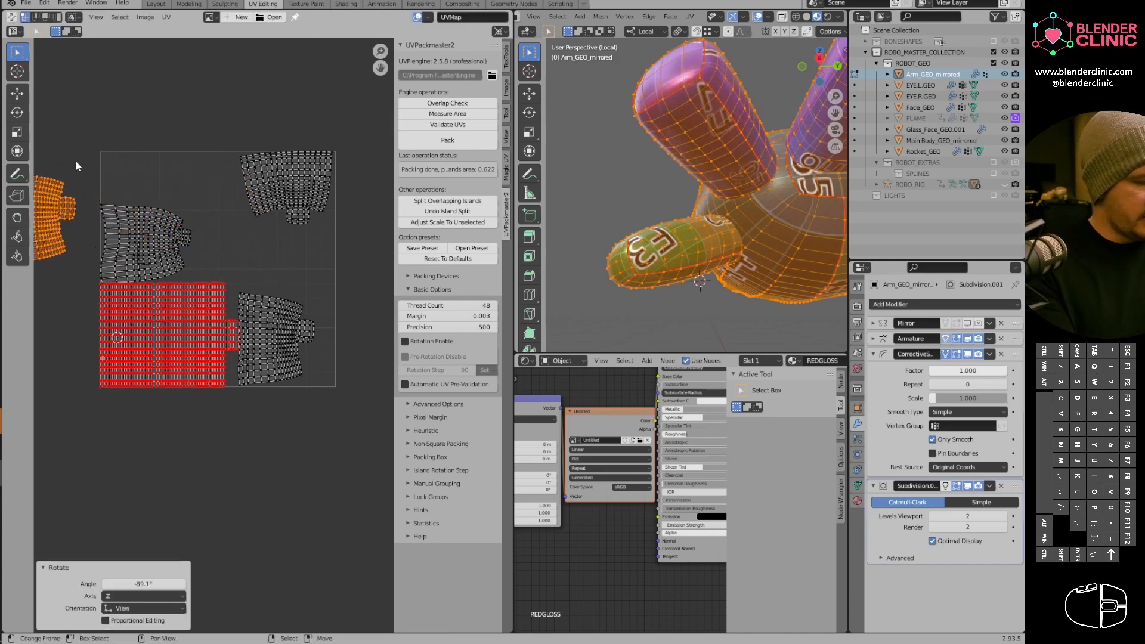
pyautogui.press('g')
pyautogui.click(307, 197)
# Rotate the upper-right limb UV island by about -79.2° and a further -8.7°, and stack it above the other two limb islands.
pyautogui.click(327, 213)
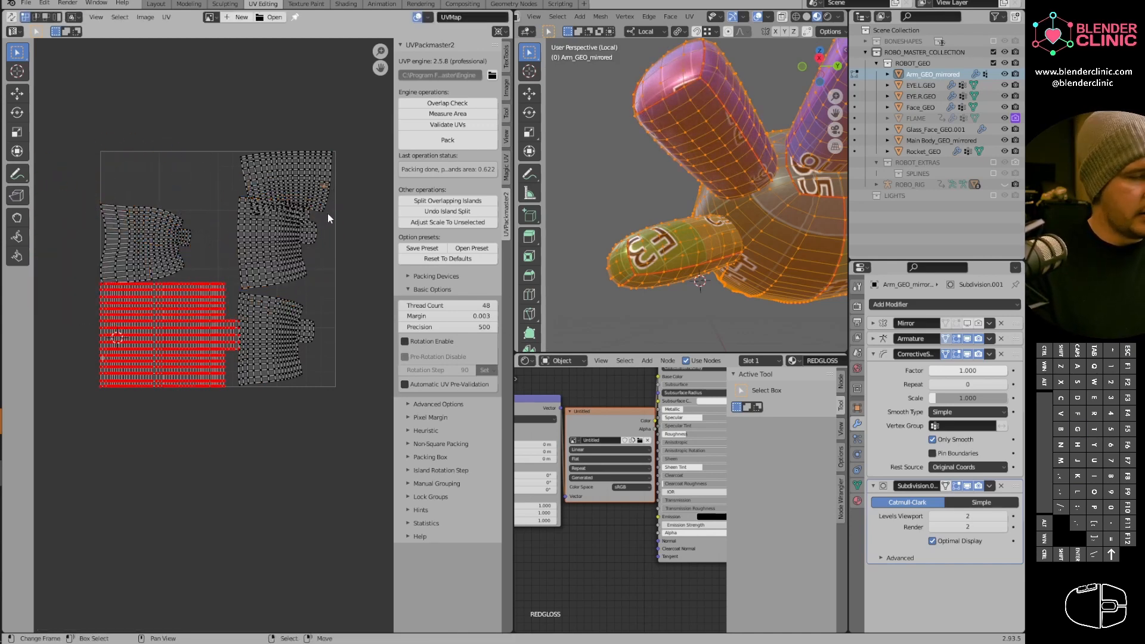
pyautogui.press('l')
pyautogui.press('r')
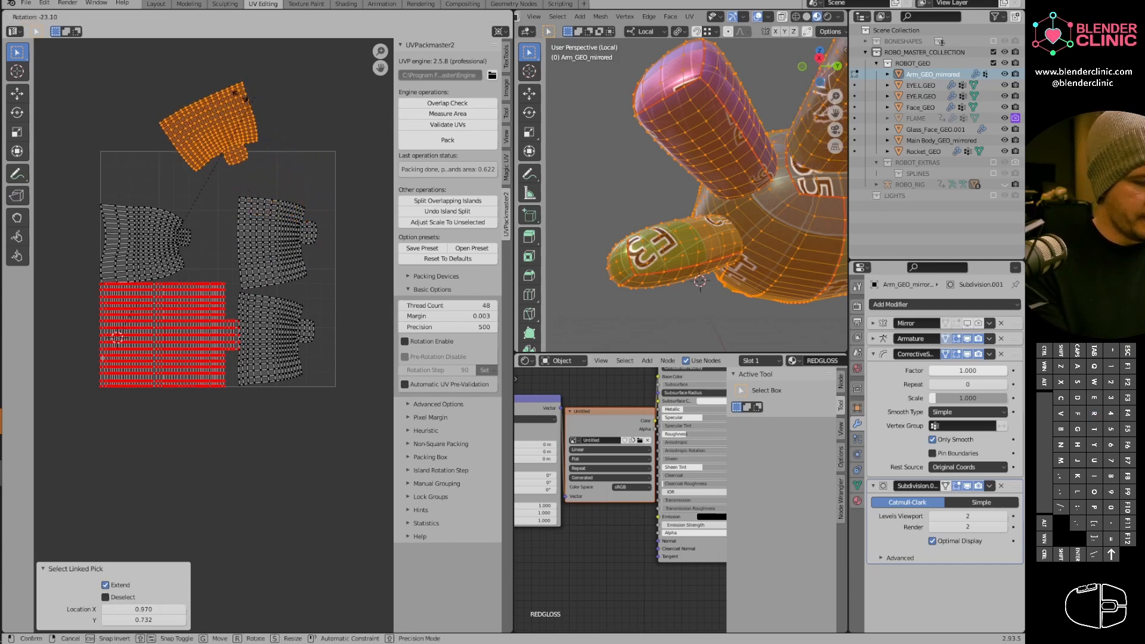
pyautogui.click(37, 179)
pyautogui.press('g')
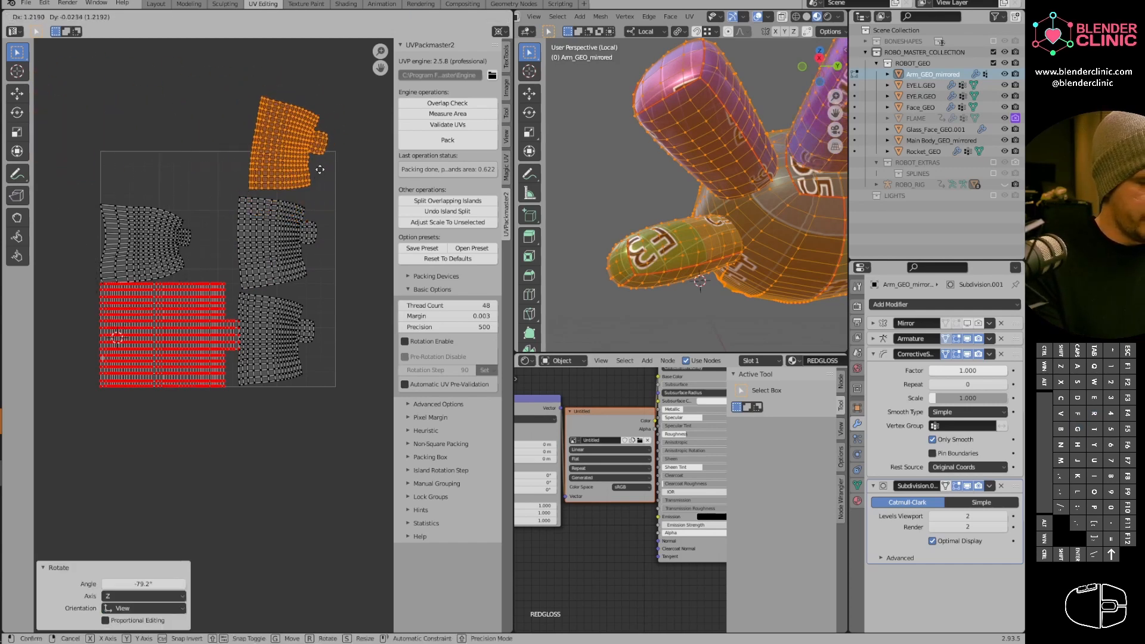
pyautogui.click(329, 150)
pyautogui.press('r')
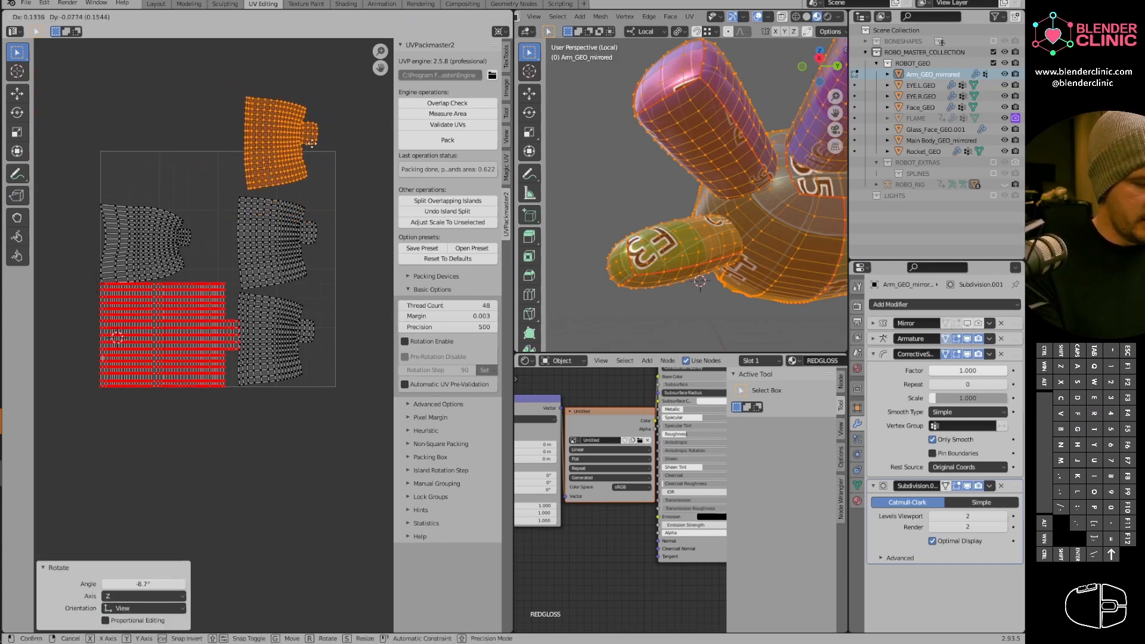
pyautogui.click(310, 149)
# Move the limb UV island above the body grid about 0.593 in X and 0.802 in Y, onto the top of the limb stack.
pyautogui.hotkey('alt', 'a')
pyautogui.press('l')
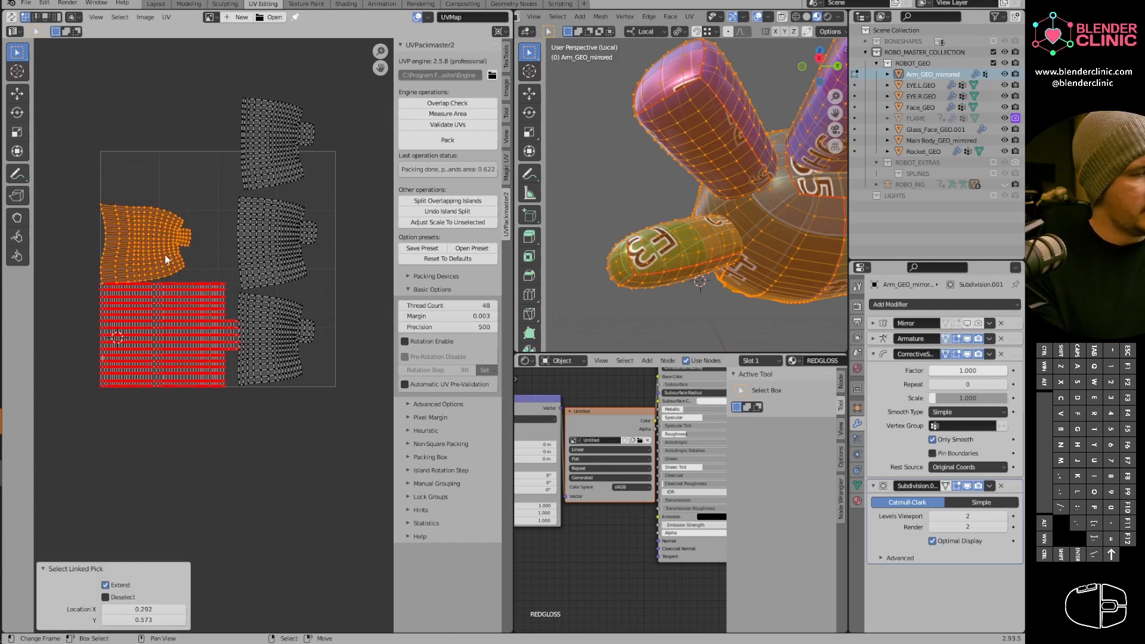
pyautogui.press('g')
pyautogui.click(305, 69)
pyautogui.moveTo(296, 143); pyautogui.dragTo(311, 194, button='middle')
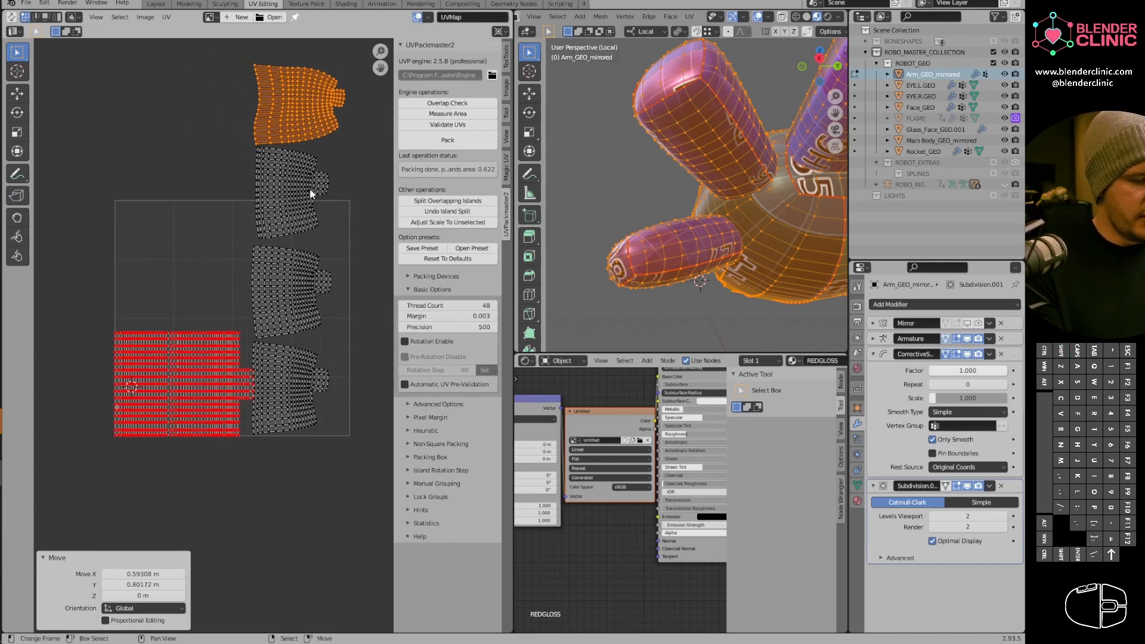
# Select the left edge loops of all four stacked limb UV islands and pin them.
pyautogui.keyDown('alt'); pyautogui.click(274, 104); pyautogui.keyUp('alt')
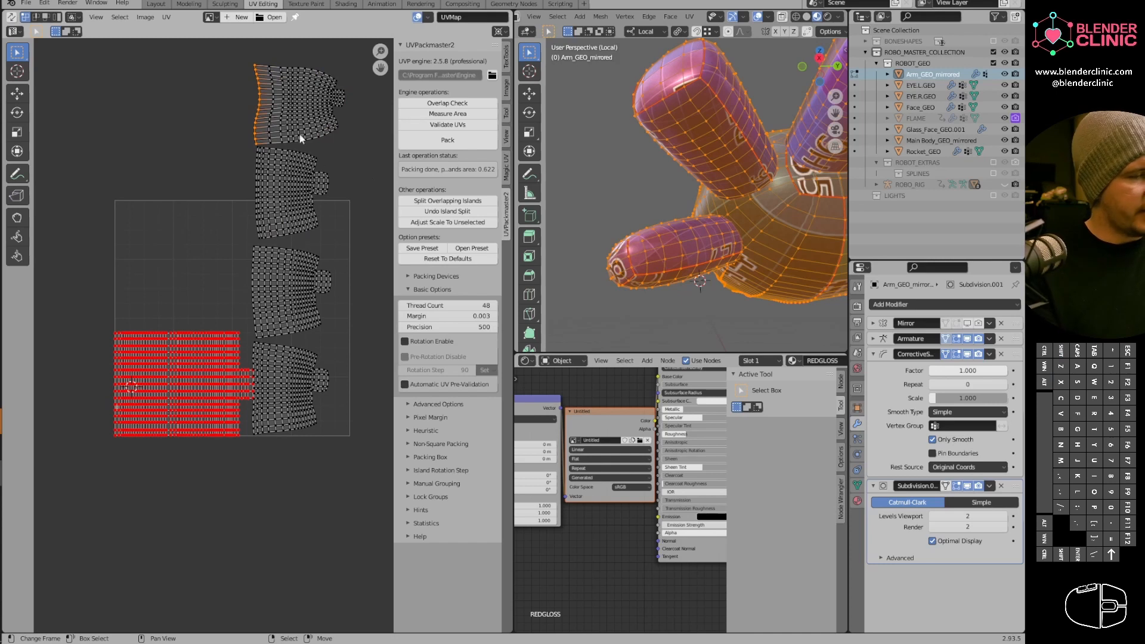
pyautogui.press('b')
pyautogui.moveTo(238, 40); pyautogui.dragTo(359, 141)
pyautogui.keyDown('alt'); pyautogui.click(268, 118); pyautogui.keyUp('alt')
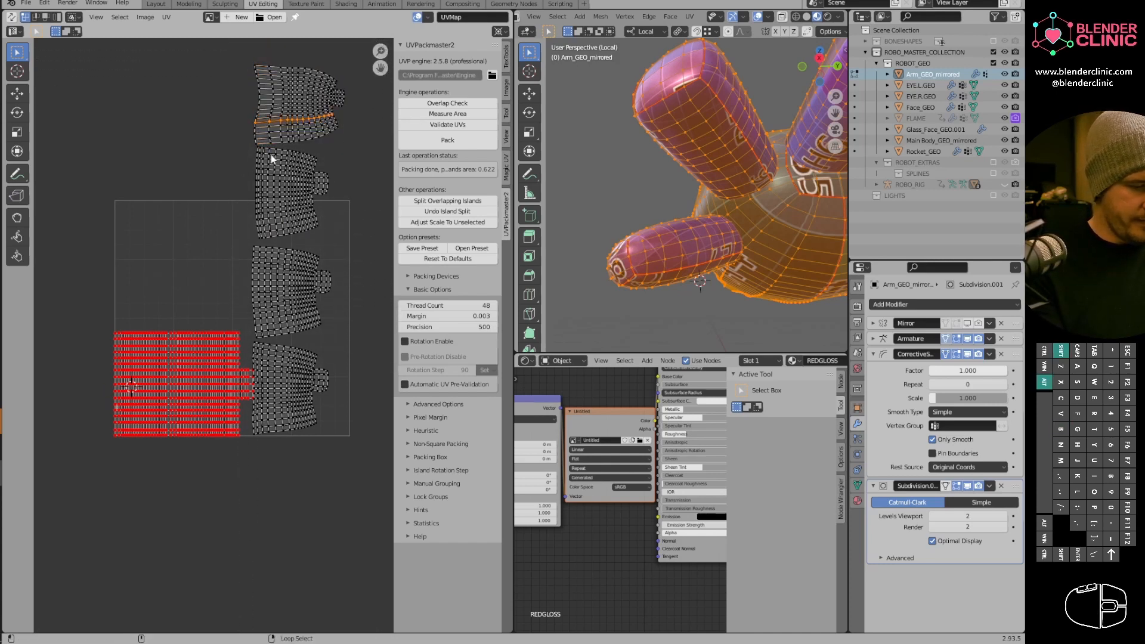
pyautogui.keyDown('alt'); pyautogui.click(258, 111); pyautogui.keyUp('alt')
pyautogui.keyDown('alt'); pyautogui.keyDown('shift'); pyautogui.click(258, 197); pyautogui.keyUp('shift'); pyautogui.keyUp('alt')
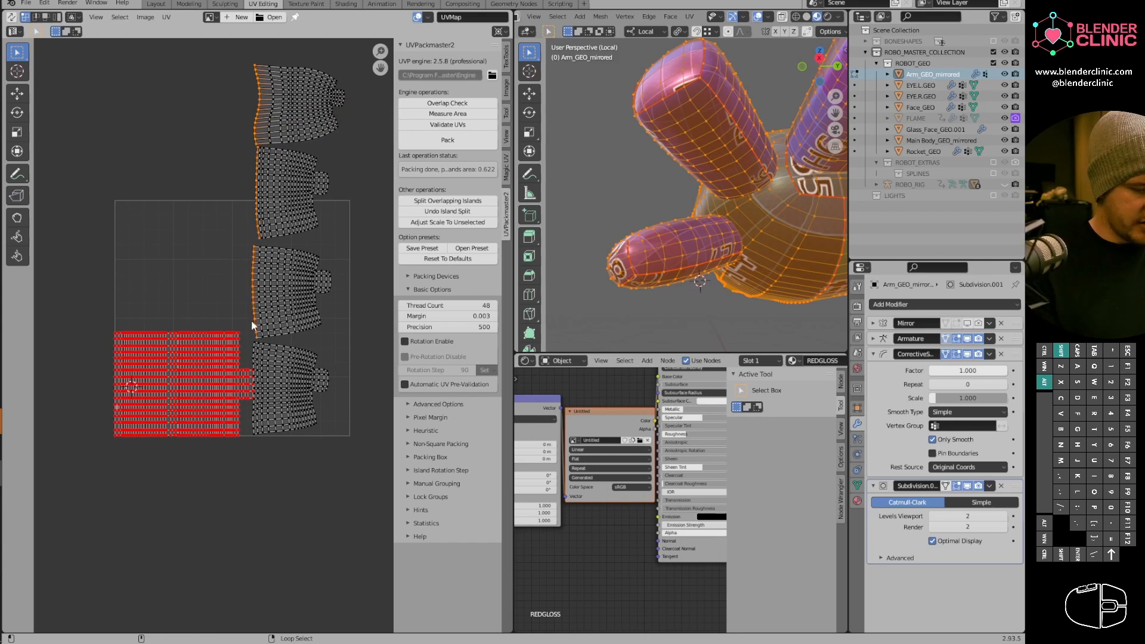
pyautogui.keyDown('alt'); pyautogui.keyDown('shift'); pyautogui.click(251, 361); pyautogui.keyUp('shift'); pyautogui.keyUp('alt')
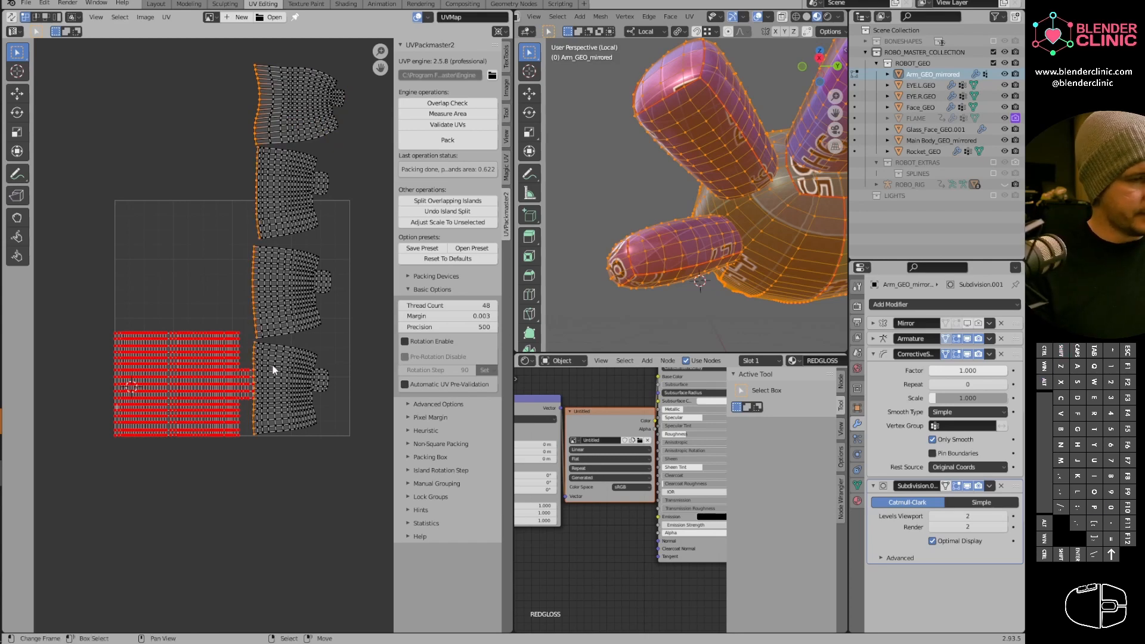
pyautogui.press('p')
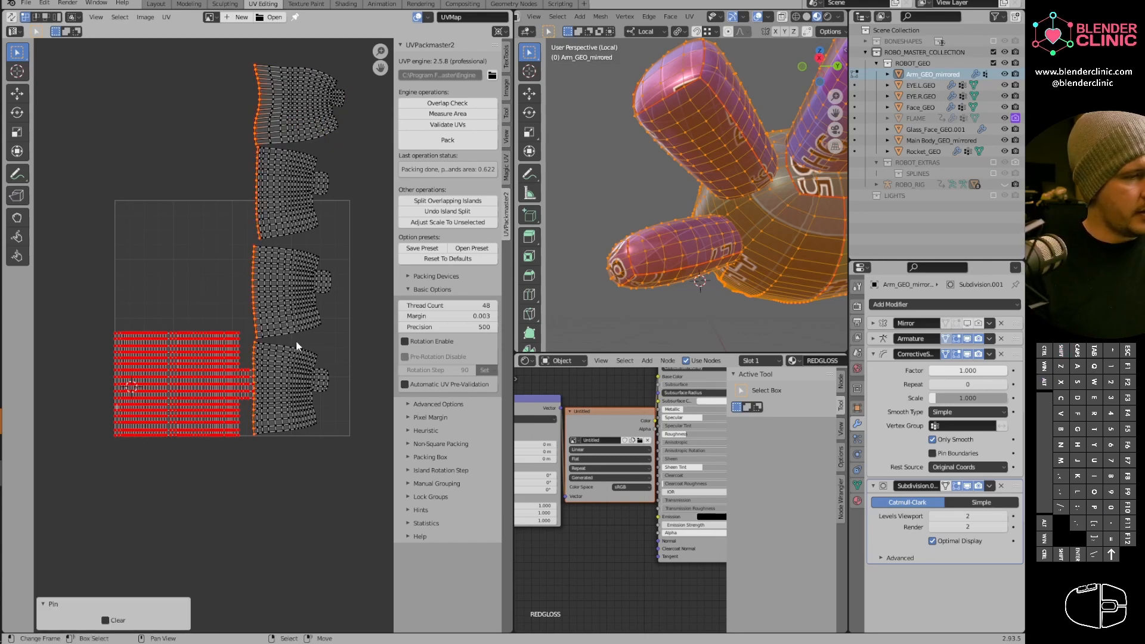
# Try unwrapping all the UV islands with the limb islands' left edges pinned, and undo it.
pyautogui.press('a')
pyautogui.press('u')
pyautogui.click(288, 357)
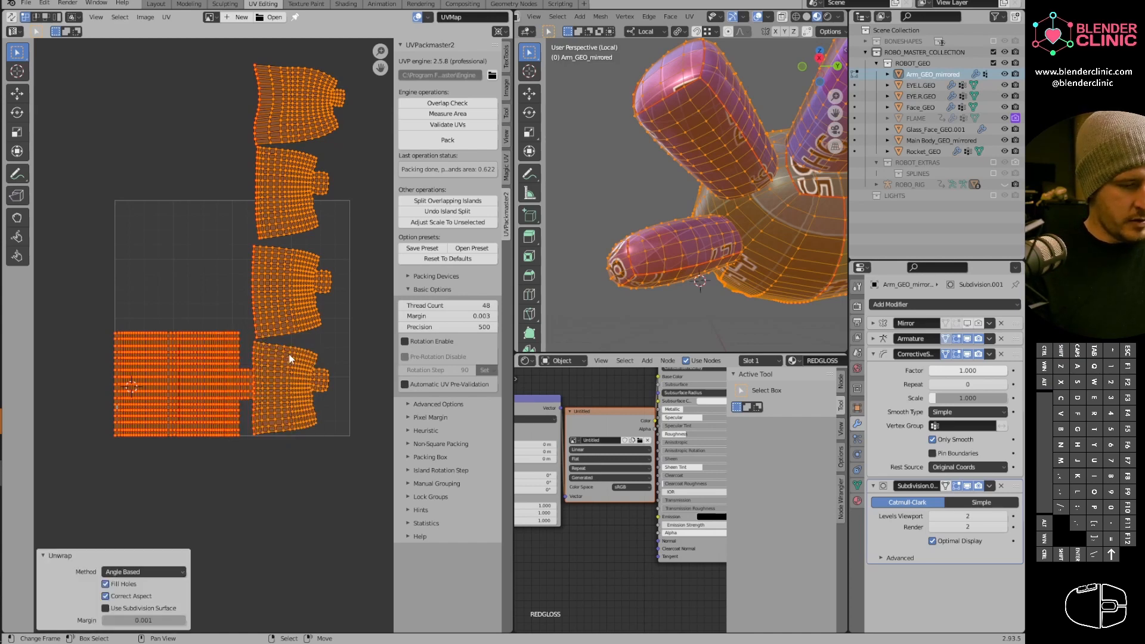
pyautogui.click(281, 137)
pyautogui.keyDown('shift'); pyautogui.moveTo(280, 175); pyautogui.dragTo(296, 208, button='middle'); pyautogui.keyUp('shift')
pyautogui.hotkey('ctrl', 'z')
# Straighten the left edges of all four limb islands into one vertical line by scaling them to 0 in X, and unwrap all islands.
pyautogui.keyDown('alt'); pyautogui.click(247, 170); pyautogui.keyUp('alt')
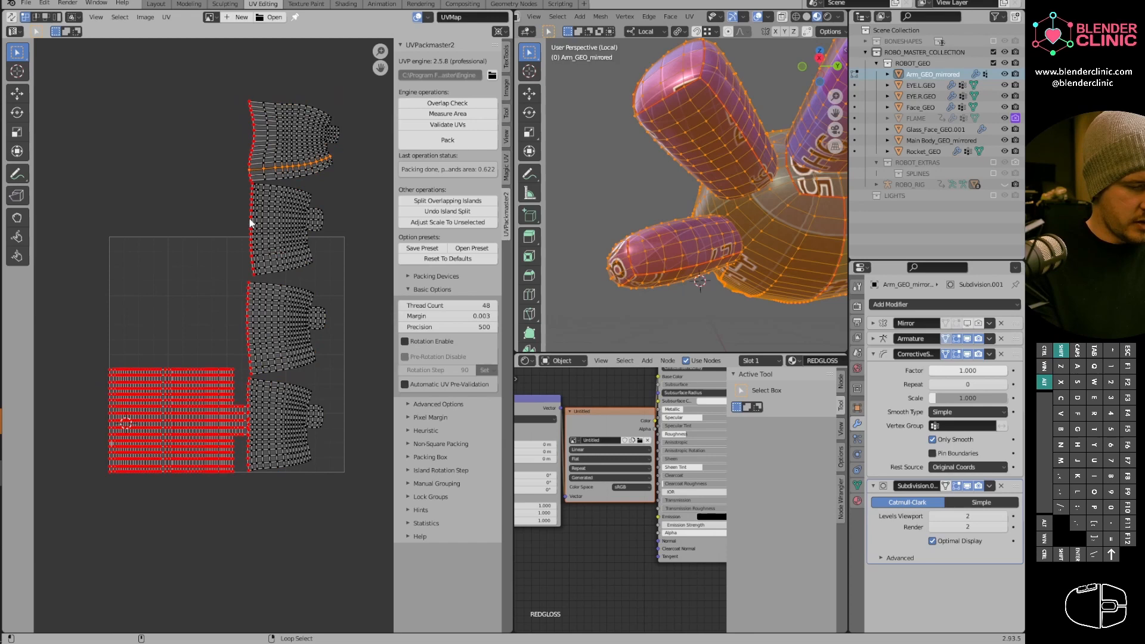
pyautogui.keyDown('alt'); pyautogui.click(248, 172); pyautogui.keyUp('alt')
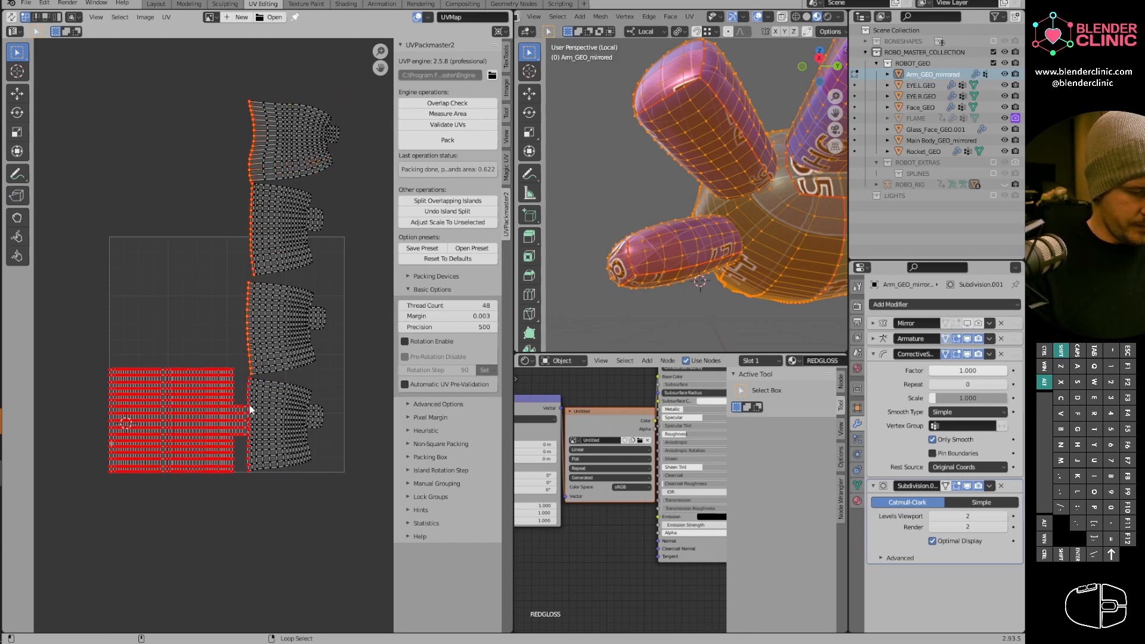
pyautogui.press('s')
pyautogui.press('x')
pyautogui.press('0')
pyautogui.press('Return')
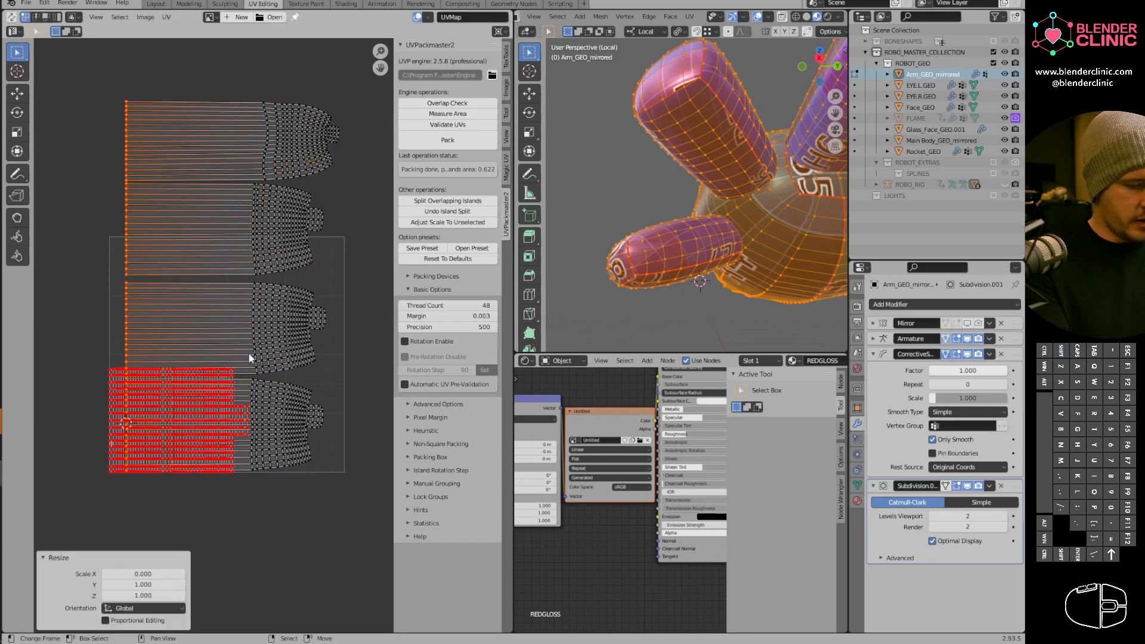
pyautogui.press('a')
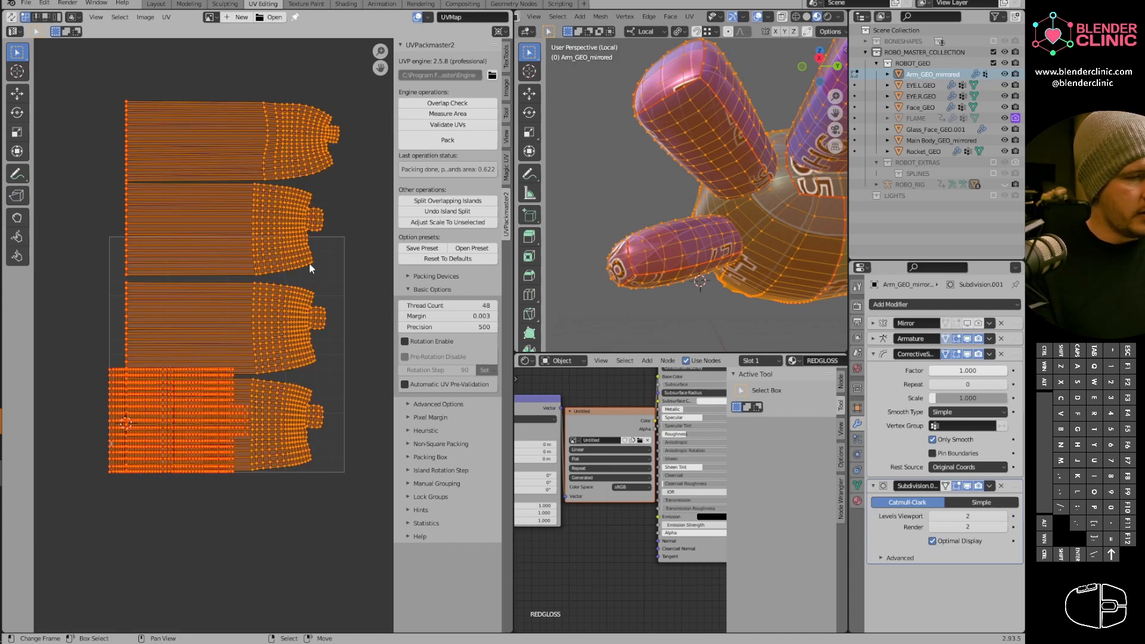
pyautogui.press('u')
pyautogui.click(305, 278)
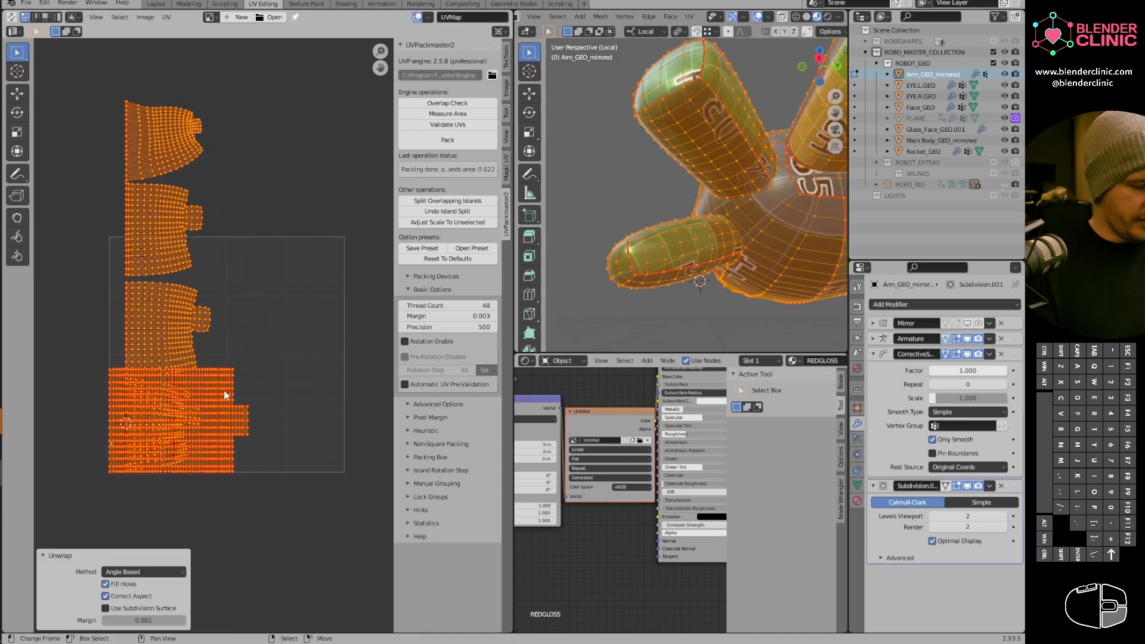
# Move the pinned body grid island about 0.55 down in Y, clear of the limb islands.
pyautogui.hotkey('alt', 'a')
pyautogui.press('l')
pyautogui.press('g')
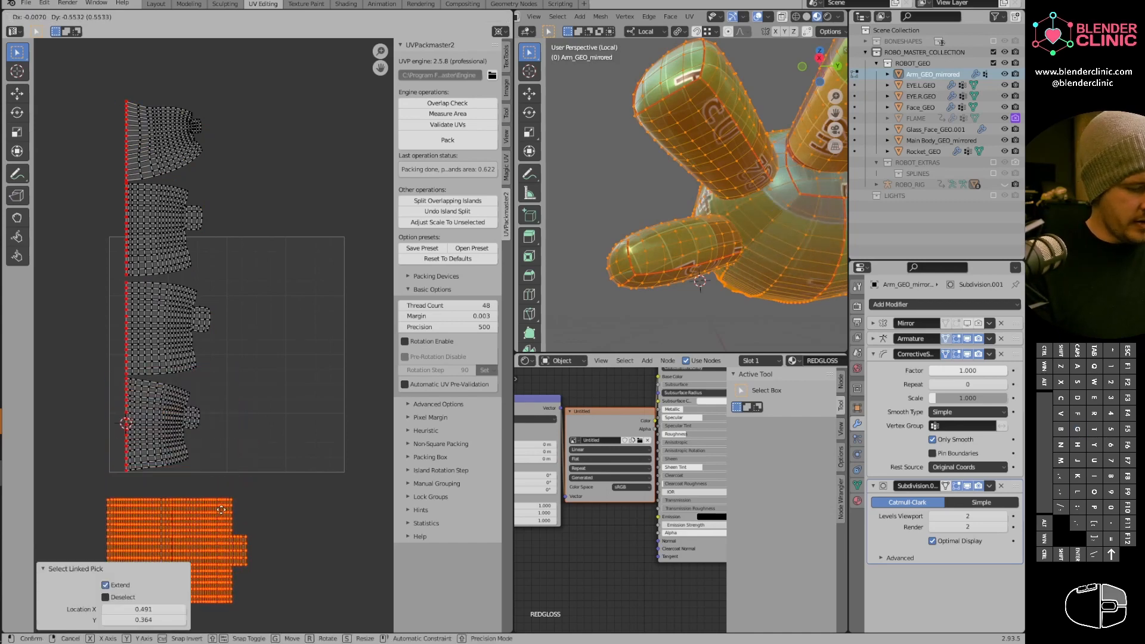
pyautogui.click(221, 513)
# Flatten the bottom edge loop of the lowest limb island by scaling it to 0 in Y about its lower-left corner.
pyautogui.keyDown('alt'); pyautogui.click(147, 467); pyautogui.keyUp('alt')
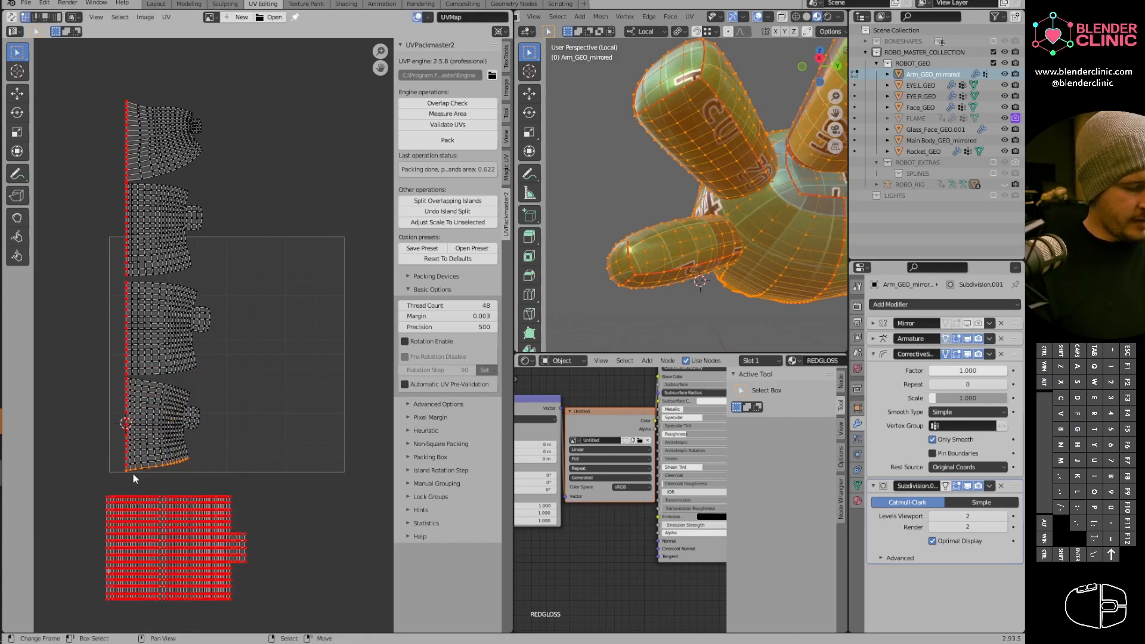
pyautogui.keyDown('shift'); pyautogui.rightClick(126, 471); pyautogui.keyUp('shift')
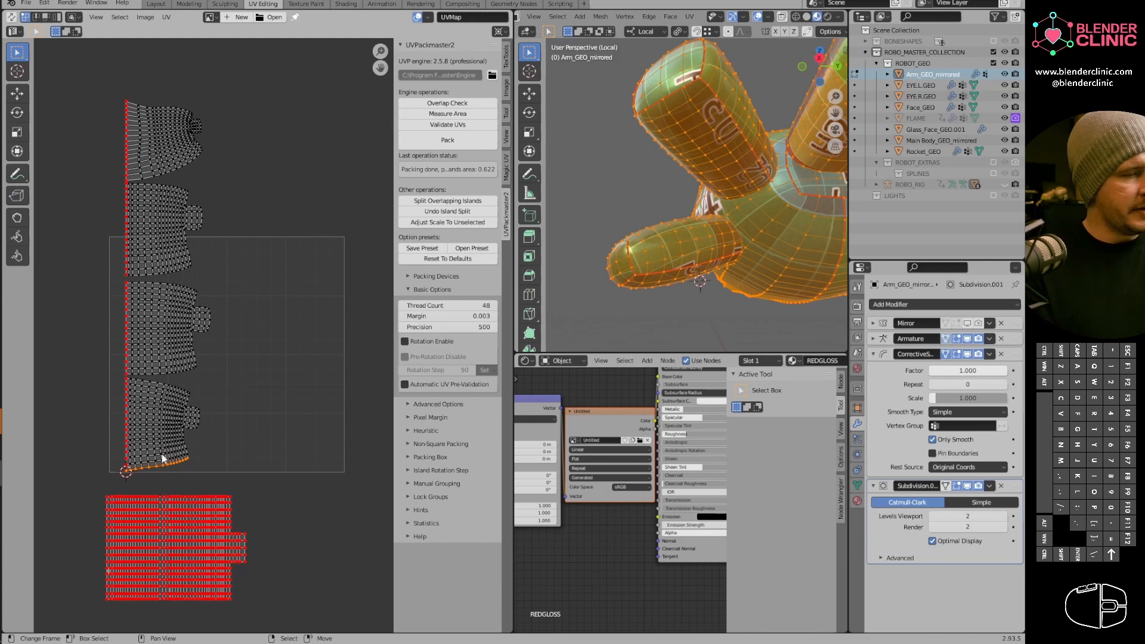
pyautogui.press('s')
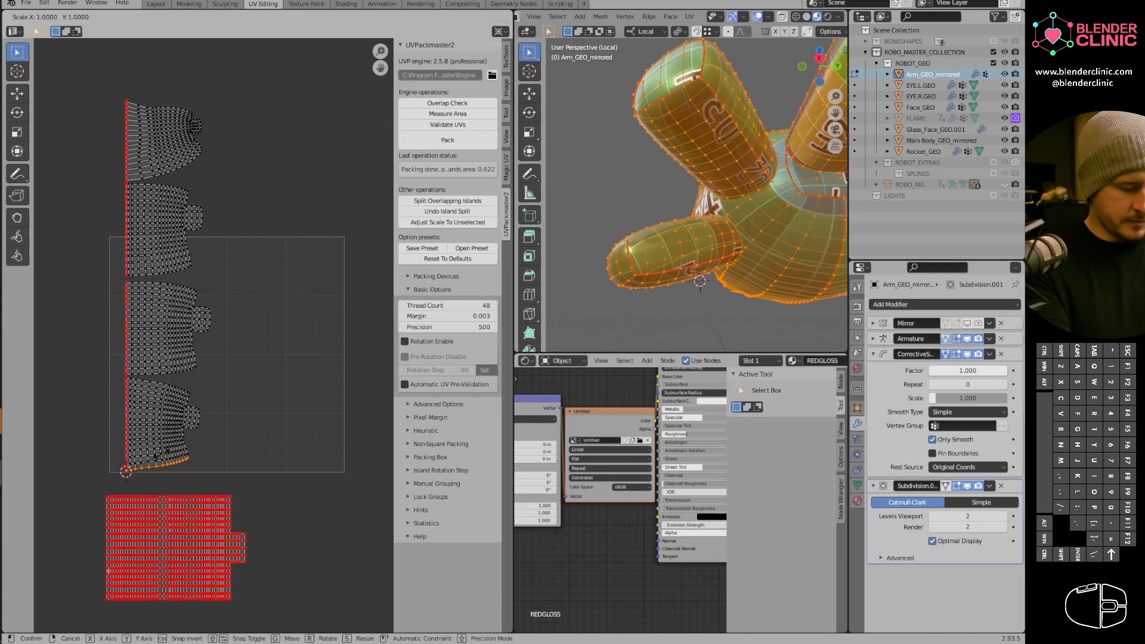
pyautogui.press('y')
pyautogui.press('0')
pyautogui.press('Return')
# Flatten the top edge loop of the lowest limb island by scaling it to 0 in Y about its upper-left corner.
pyautogui.keyDown('alt'); pyautogui.click(136, 377); pyautogui.keyUp('alt')
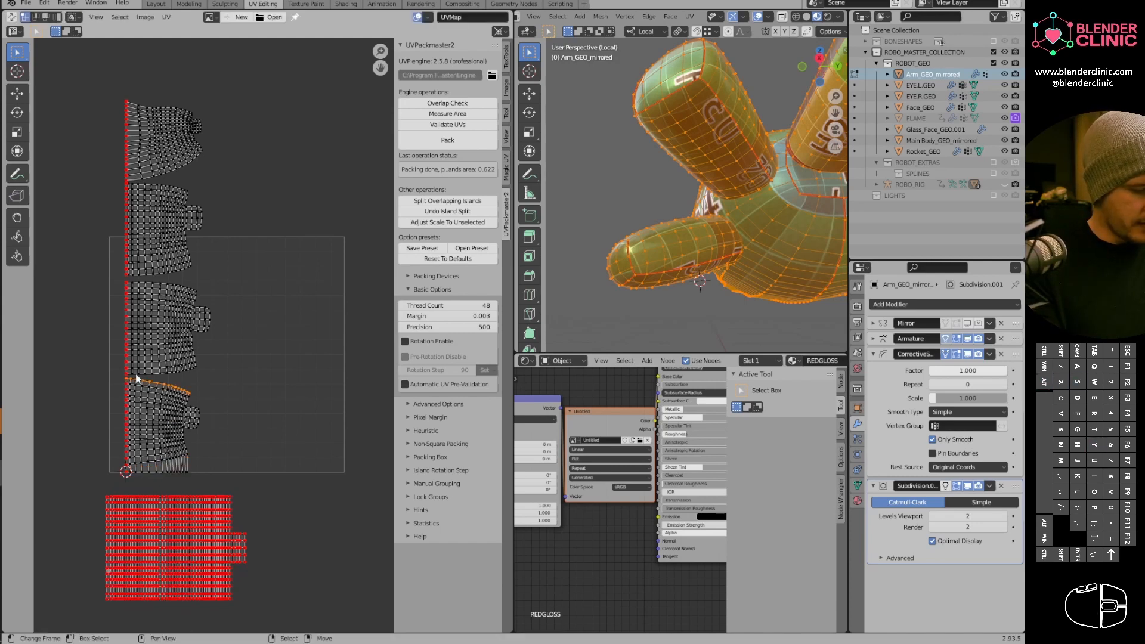
pyautogui.keyDown('shift'); pyautogui.rightClick(126, 382); pyautogui.keyUp('shift')
pyautogui.press('s')
pyautogui.press('y')
pyautogui.press('0')
pyautogui.press('Return')
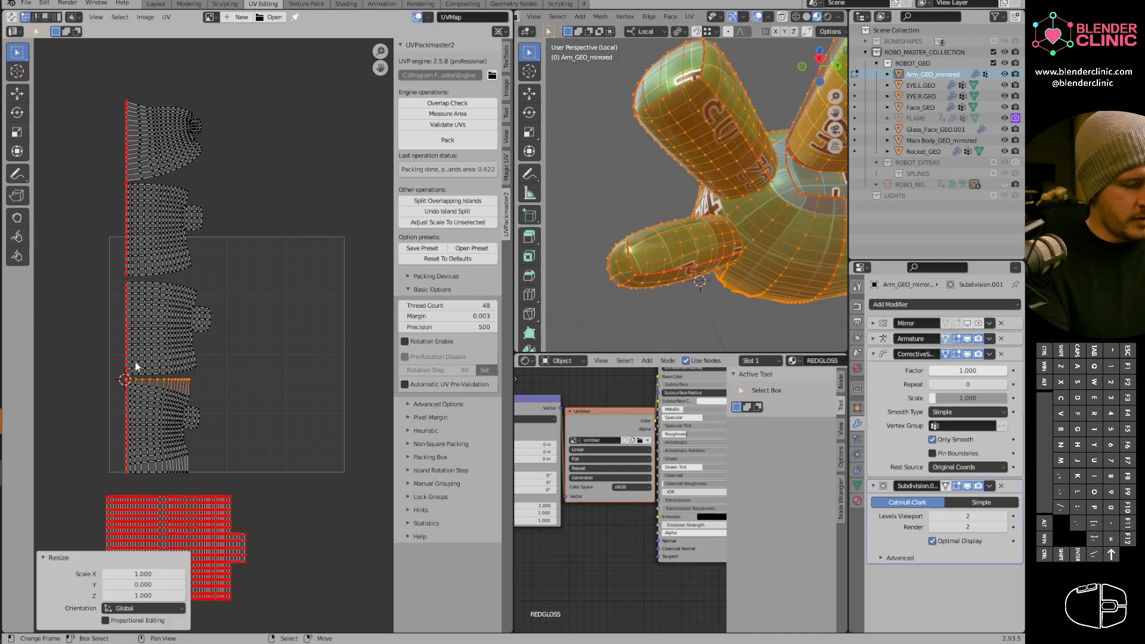
# Pin the lowest limb island's flattened top and bottom edges and unwrap all the UV islands.
pyautogui.keyDown('alt'); pyautogui.keyDown('shift'); pyautogui.click(168, 473); pyautogui.keyUp('shift'); pyautogui.keyUp('alt')
pyautogui.press('p')
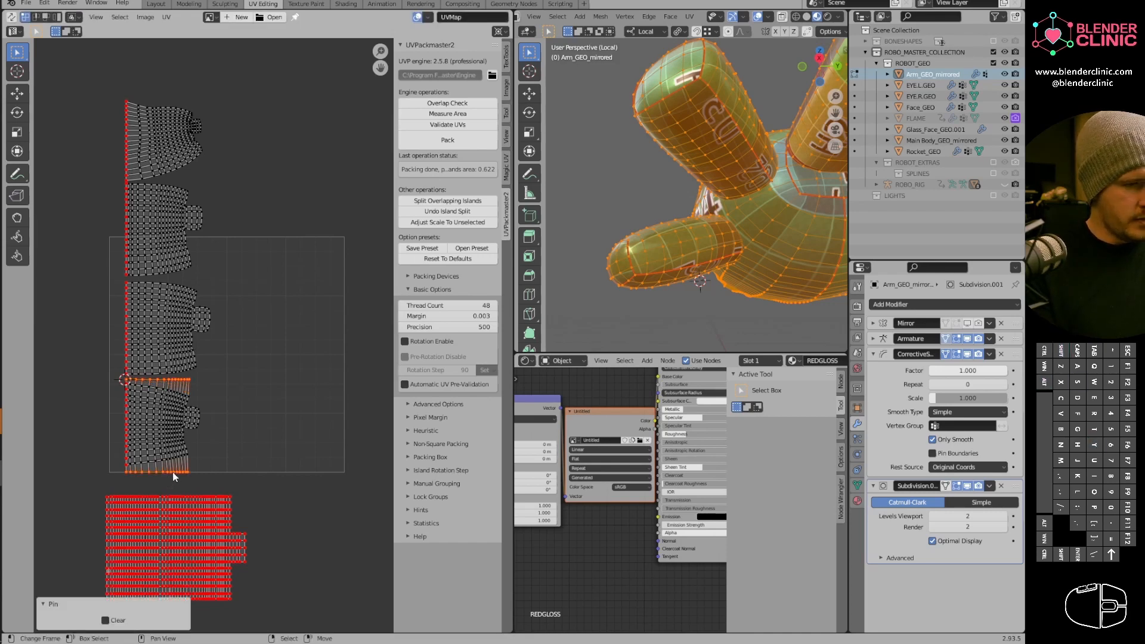
pyautogui.press('a')
pyautogui.press('u')
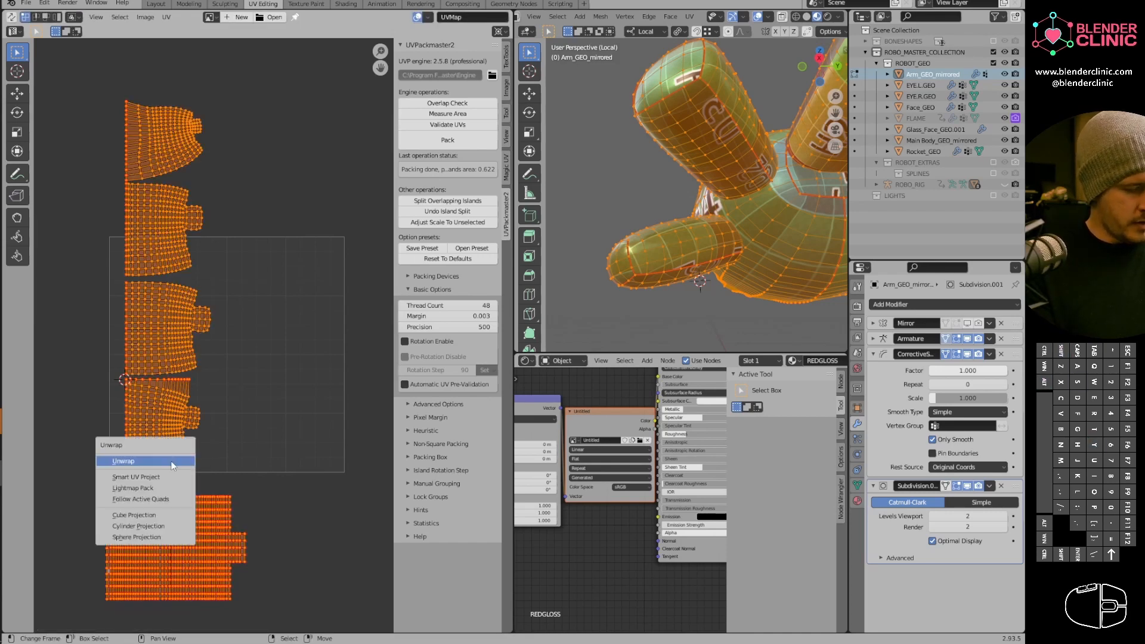
pyautogui.click(177, 460)
# Try to flatten the bottom edge loop of the second-lowest limb island by scaling it to 0.
pyautogui.moveTo(198, 377); pyautogui.dragTo(237, 388, button='middle')
pyautogui.keyDown('alt'); pyautogui.click(226, 390); pyautogui.keyUp('alt')
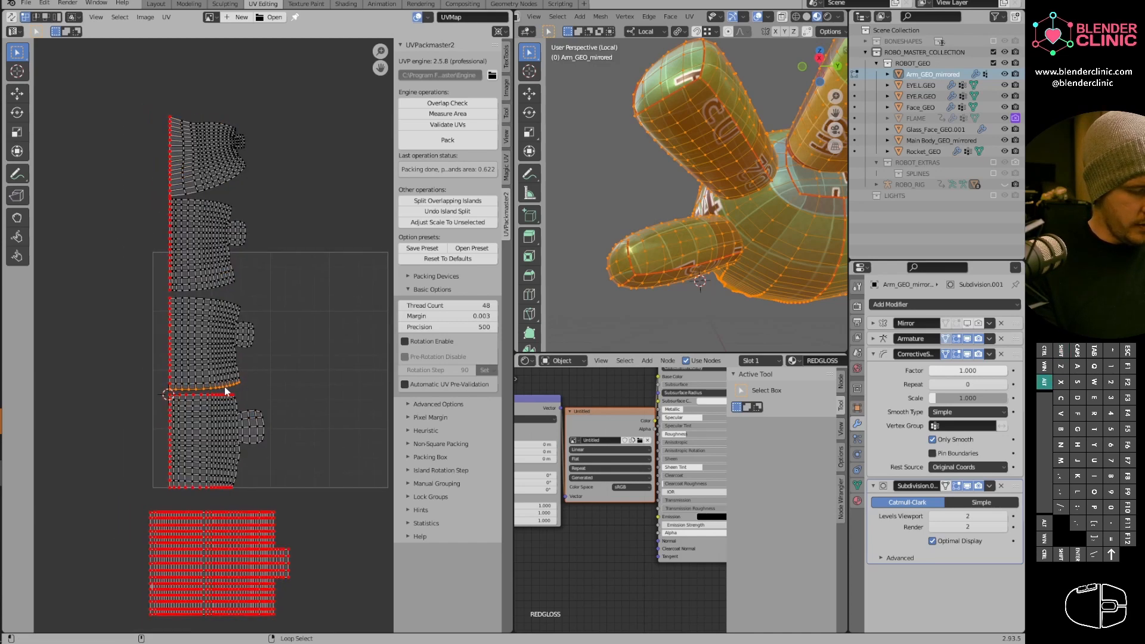
pyautogui.press('u')
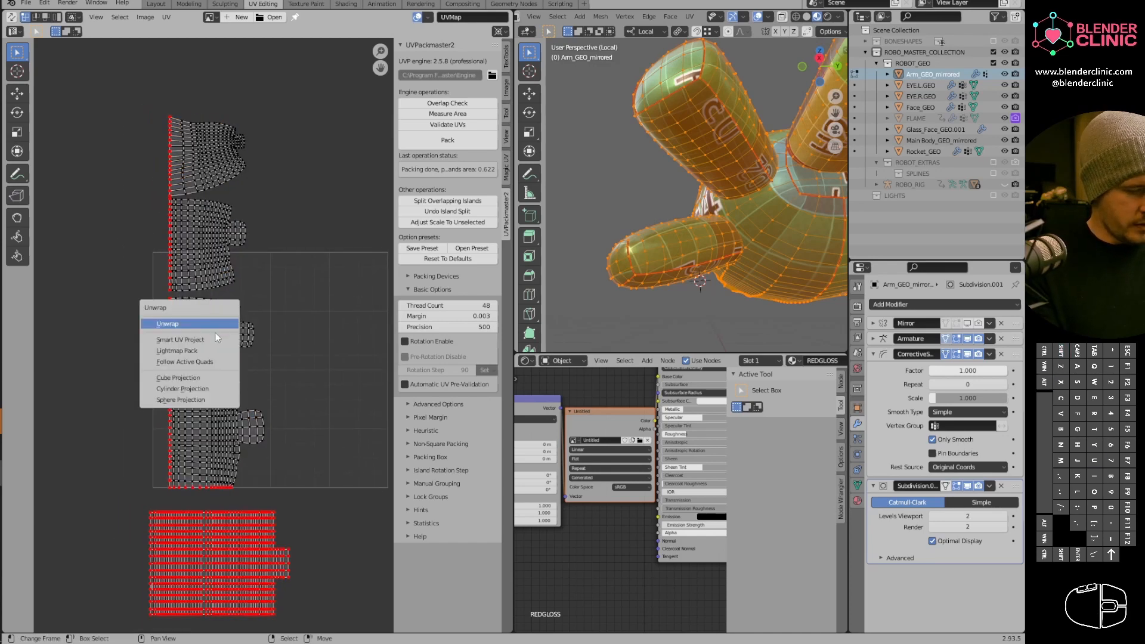
pyautogui.press('Escape')
pyautogui.press('s')
pyautogui.press('y')
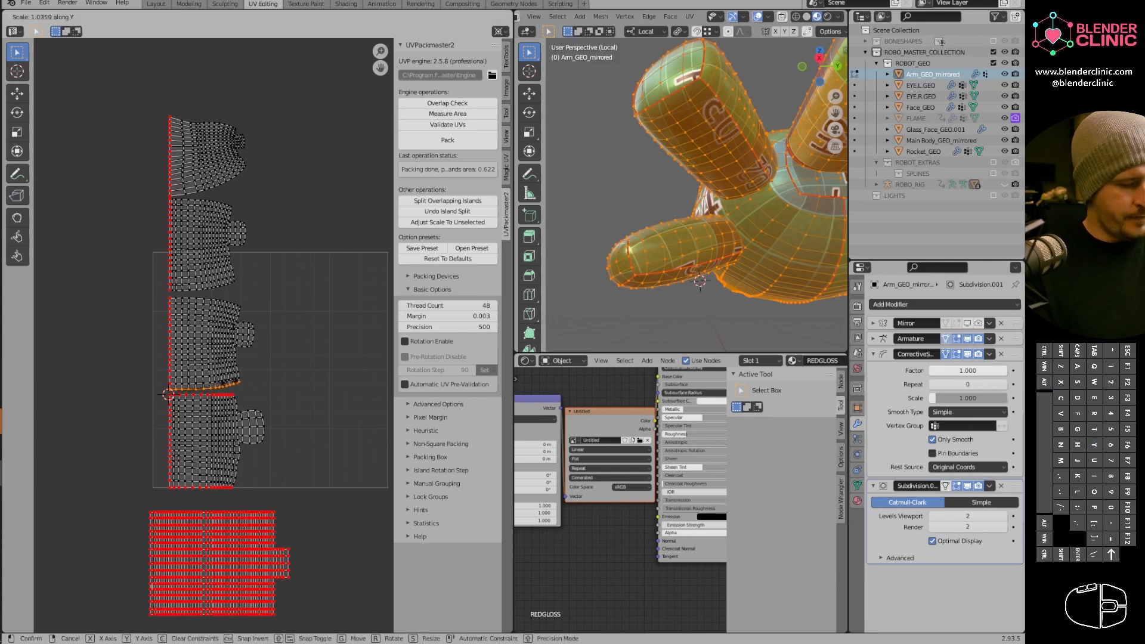
pyautogui.press('0')
pyautogui.press('Return')
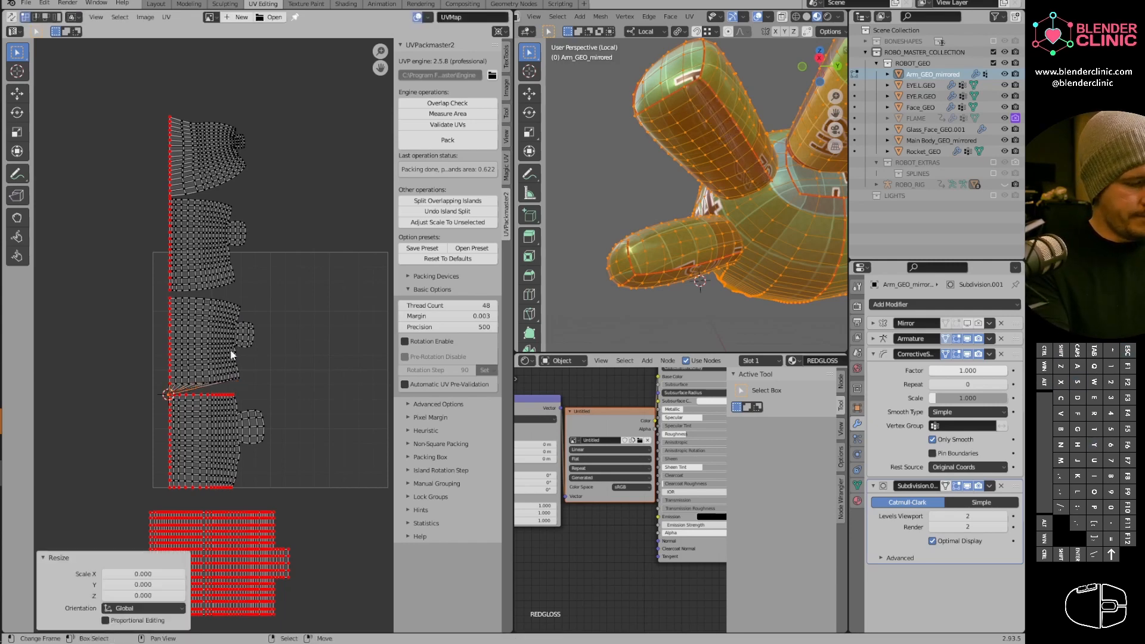
# Flatten the second-lowest limb island's bottom and top edge loops with the TexTools bottom and top Align operations.
pyautogui.click(508, 96)
pyautogui.click(450, 199)
pyautogui.keyDown('ctrl'); pyautogui.moveTo(260, 409); pyautogui.dragTo(236, 345, button='middle'); pyautogui.keyUp('ctrl')
pyautogui.keyDown('alt'); pyautogui.rightClick(194, 287); pyautogui.keyUp('alt')
# Flatten the third limb island from the bottom by aligning its lower edge loop to the bottom and its upper edge loop to the top.
pyautogui.moveTo(235, 270); pyautogui.dragTo(236, 295, button='middle')
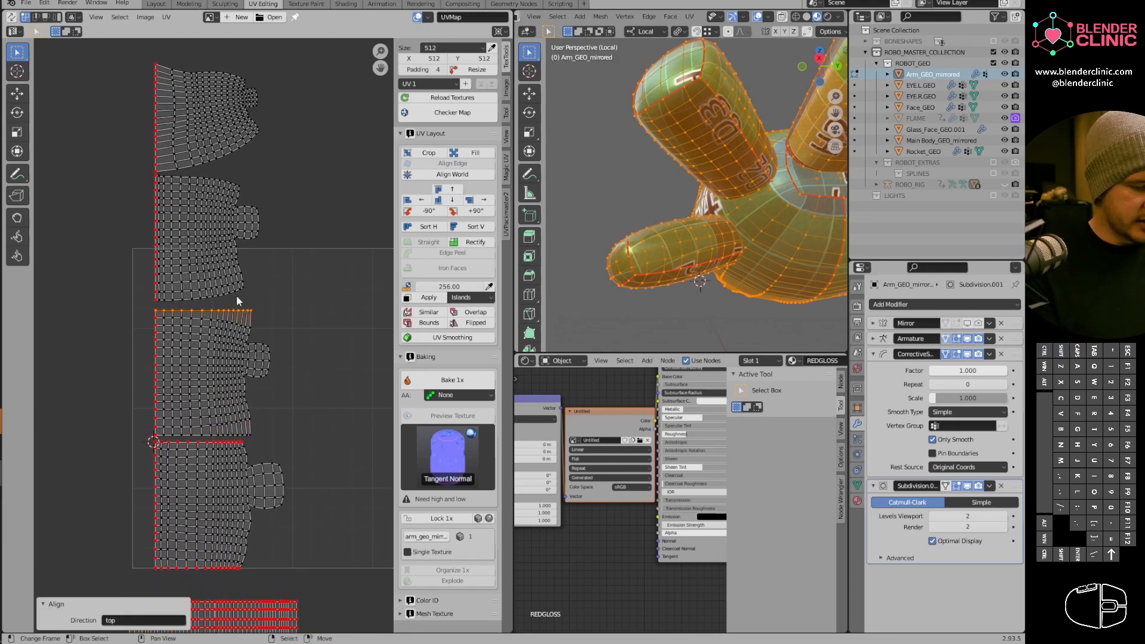
pyautogui.keyDown('alt'); pyautogui.rightClick(232, 291); pyautogui.keyUp('alt')
pyautogui.click(449, 199)
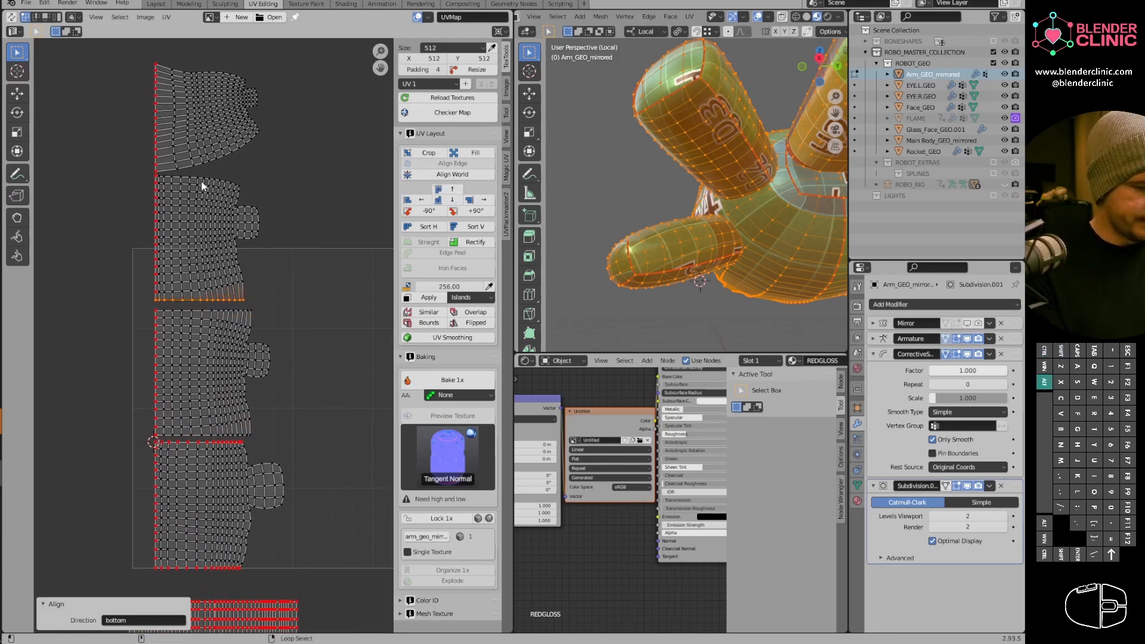
pyautogui.keyDown('alt'); pyautogui.rightClick(235, 189); pyautogui.keyUp('alt')
pyautogui.click(455, 192)
# Flatten the topmost limb island by aligning its lower edge loop to the bottom and its upper edge loop to the top.
pyautogui.keyDown('shift'); pyautogui.moveTo(270, 220); pyautogui.dragTo(277, 260, button='middle'); pyautogui.keyUp('shift')
pyautogui.keyDown('alt'); pyautogui.rightClick(213, 203); pyautogui.keyUp('alt')
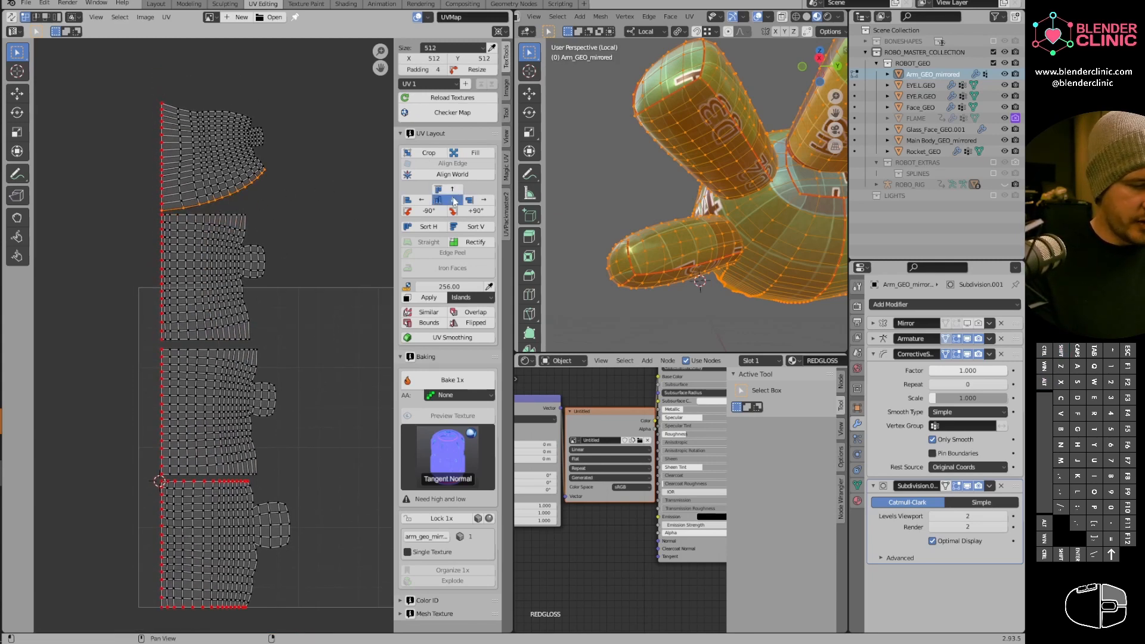
pyautogui.click(451, 201)
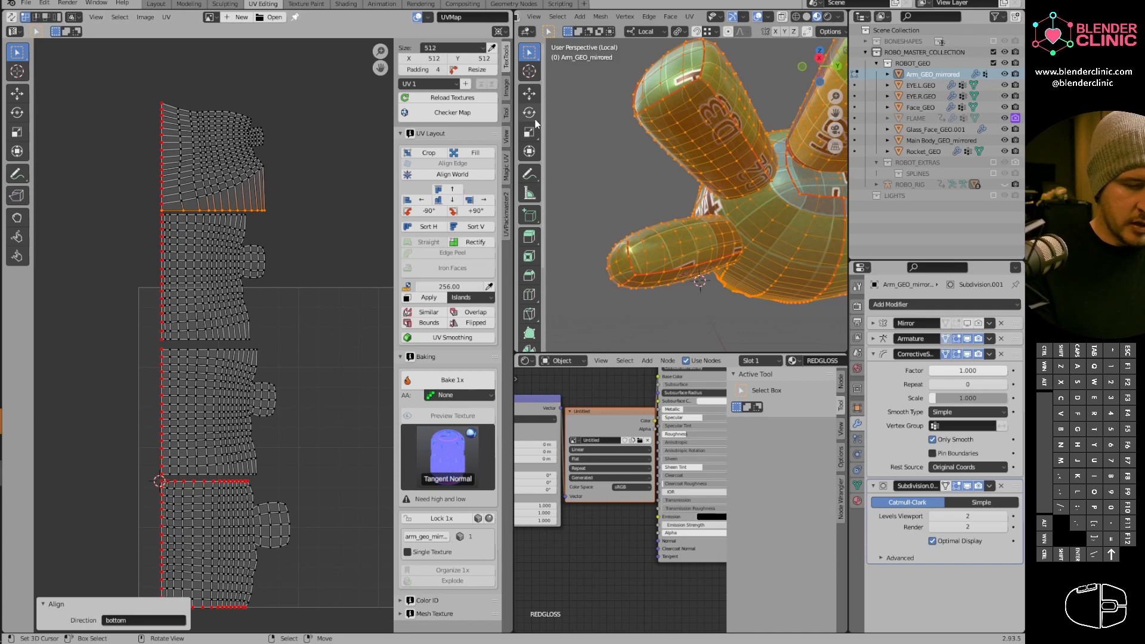
pyautogui.keyDown('alt'); pyautogui.rightClick(216, 102); pyautogui.keyUp('alt')
pyautogui.click(444, 189)
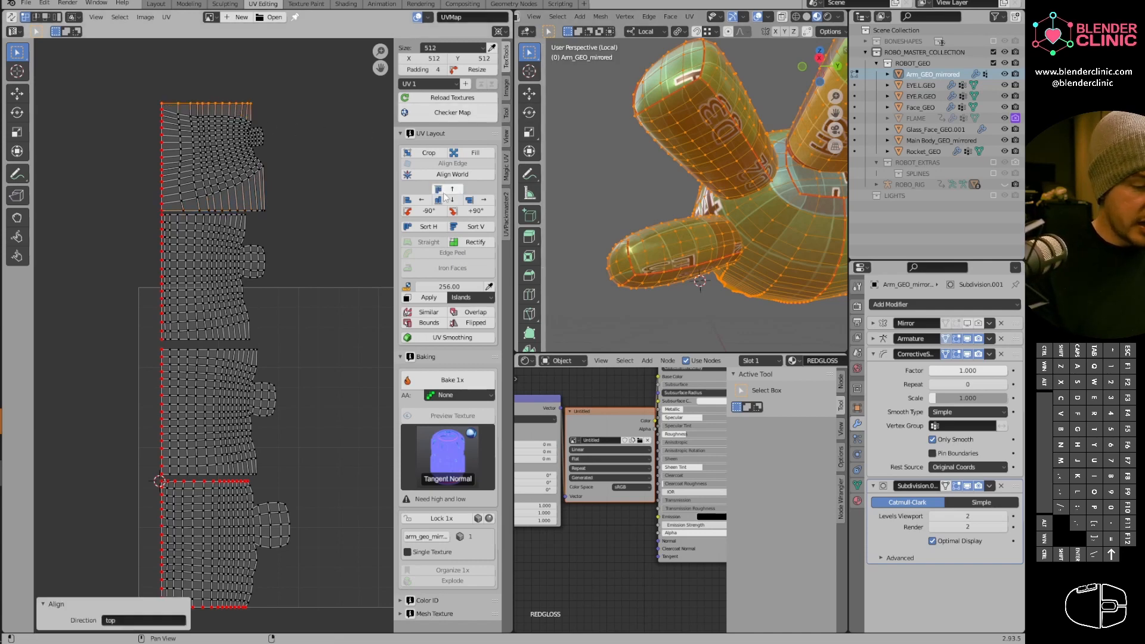
# Try to unwrap all the UV islands without pinning the newly aligned limb edges.
pyautogui.keyDown('shift'); pyautogui.moveTo(293, 174); pyautogui.dragTo(313, 193, button='middle'); pyautogui.keyUp('shift')
pyautogui.keyDown('alt'); pyautogui.keyDown('shift'); pyautogui.rightClick(257, 235); pyautogui.keyUp('shift'); pyautogui.keyUp('alt')
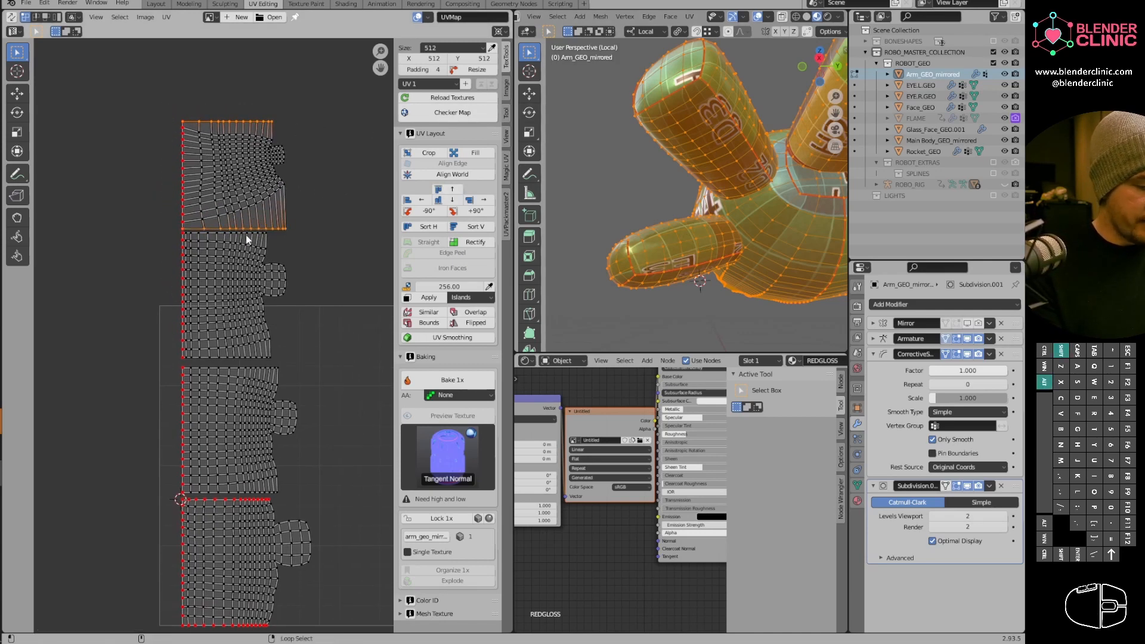
pyautogui.keyDown('alt'); pyautogui.keyDown('shift'); pyautogui.rightClick(246, 235); pyautogui.keyUp('shift'); pyautogui.keyUp('alt')
pyautogui.keyDown('shift'); pyautogui.moveTo(302, 241); pyautogui.dragTo(293, 256, button='middle'); pyautogui.keyUp('shift')
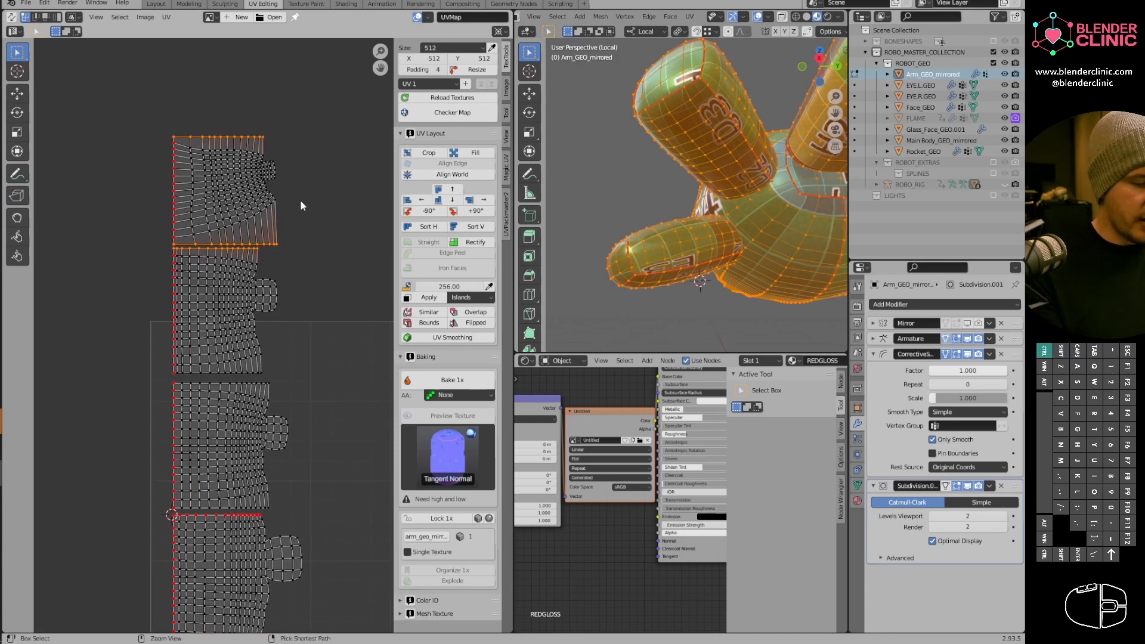
pyautogui.press('a')
pyautogui.keyDown('shift'); pyautogui.moveTo(297, 319); pyautogui.dragTo(313, 222, button='middle'); pyautogui.keyUp('shift')
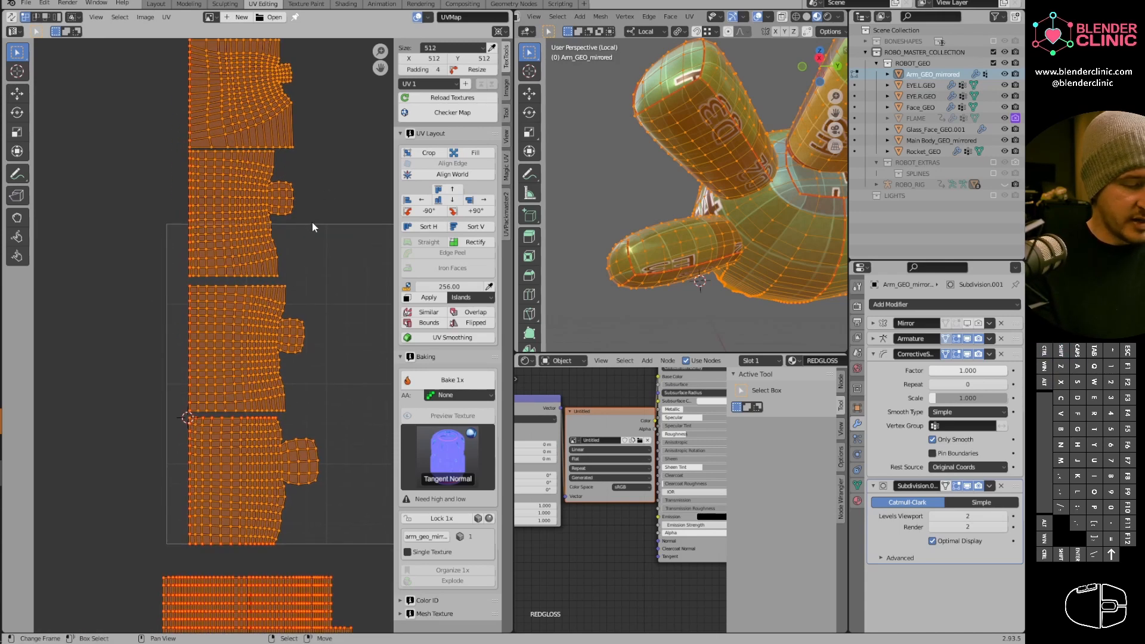
pyautogui.press('u')
pyautogui.click(310, 241)
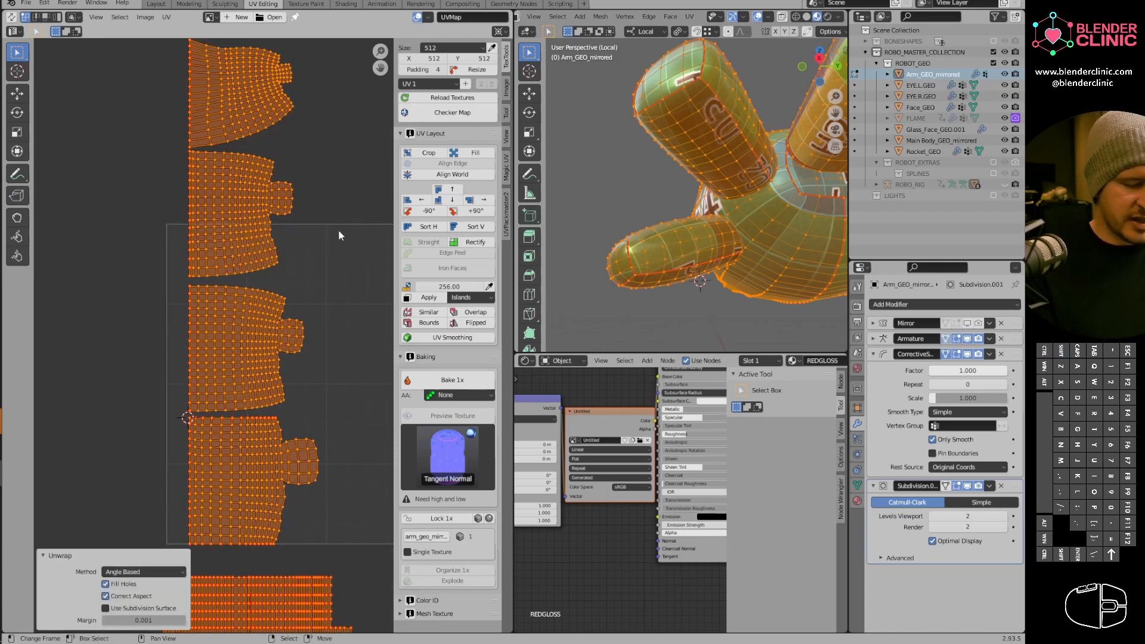
# Pin the aligned top and bottom edge loops of the upper three limb islands.
pyautogui.keyDown('alt'); pyautogui.keyDown('shift'); pyautogui.rightClick(284, 147); pyautogui.keyUp('shift'); pyautogui.keyUp('alt')
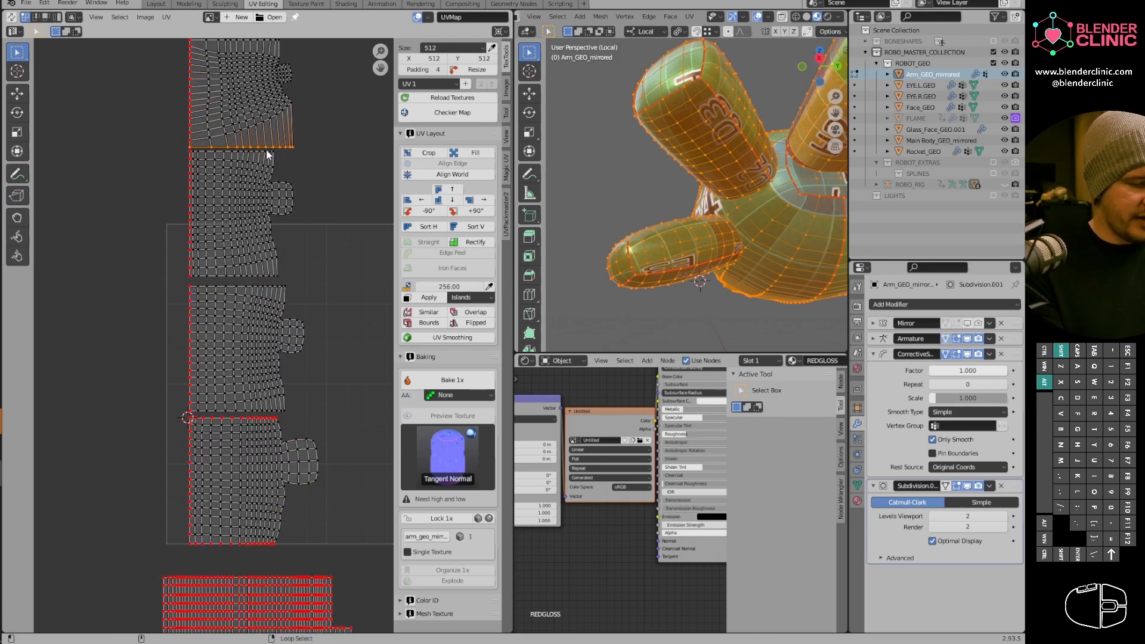
pyautogui.keyDown('alt'); pyautogui.keyDown('shift'); pyautogui.rightClick(266, 151); pyautogui.keyUp('shift'); pyautogui.keyUp('alt')
pyautogui.hotkey('ctrl', 'z')
pyautogui.keyDown('alt'); pyautogui.keyDown('shift'); pyautogui.rightClick(262, 153); pyautogui.keyUp('shift'); pyautogui.keyUp('alt')
pyautogui.keyDown('shift'); pyautogui.moveTo(278, 157); pyautogui.dragTo(284, 216, button='middle'); pyautogui.keyUp('shift')
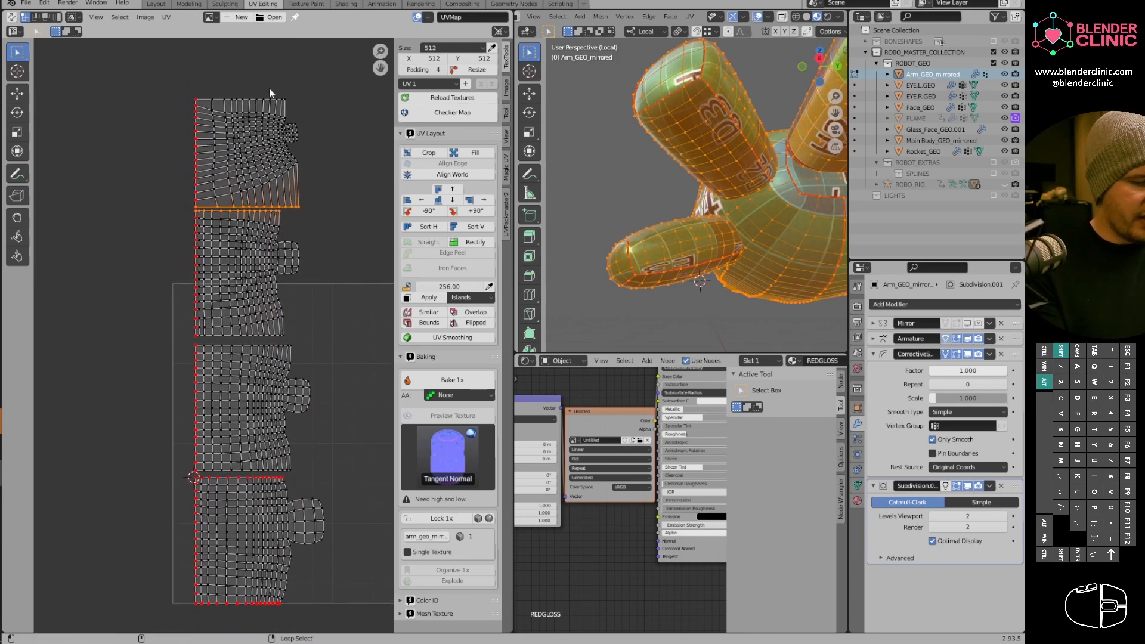
pyautogui.keyDown('alt'); pyautogui.keyDown('shift'); pyautogui.rightClick(271, 98); pyautogui.keyUp('shift'); pyautogui.keyUp('alt')
pyautogui.keyDown('shift'); pyautogui.moveTo(285, 258); pyautogui.dragTo(283, 199, button='middle'); pyautogui.keyUp('shift')
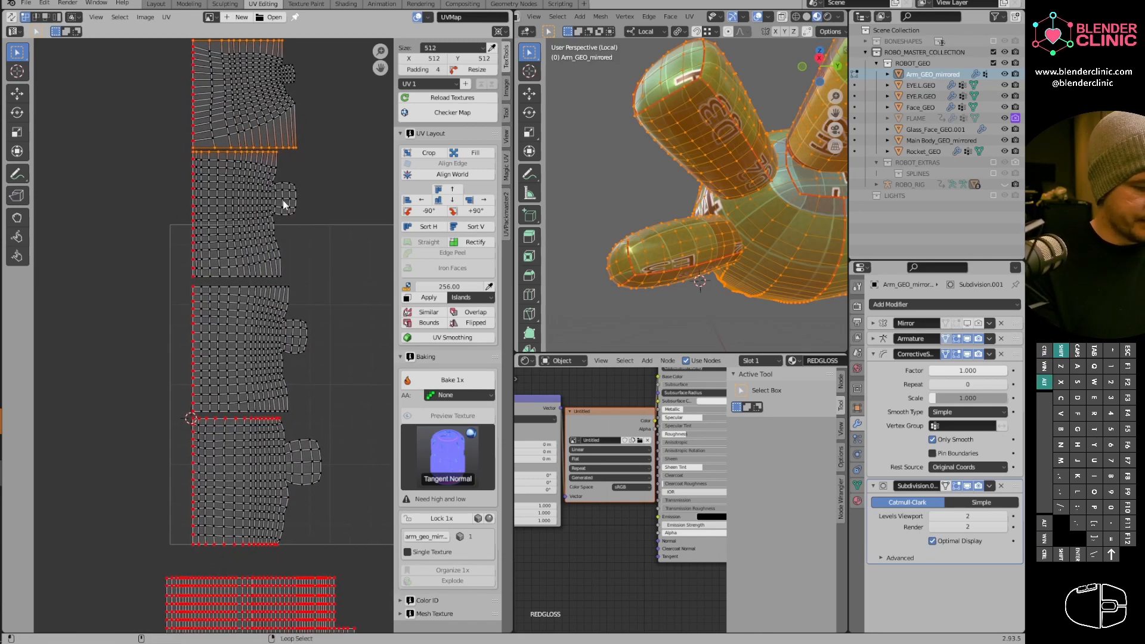
pyautogui.keyDown('alt'); pyautogui.keyDown('shift'); pyautogui.rightClick(275, 288); pyautogui.keyUp('shift'); pyautogui.keyUp('alt')
pyautogui.keyDown('shift'); pyautogui.moveTo(277, 292); pyautogui.dragTo(278, 218, button='middle'); pyautogui.keyUp('shift')
pyautogui.keyDown('alt'); pyautogui.keyDown('shift'); pyautogui.rightClick(275, 338); pyautogui.keyUp('shift'); pyautogui.keyUp('alt')
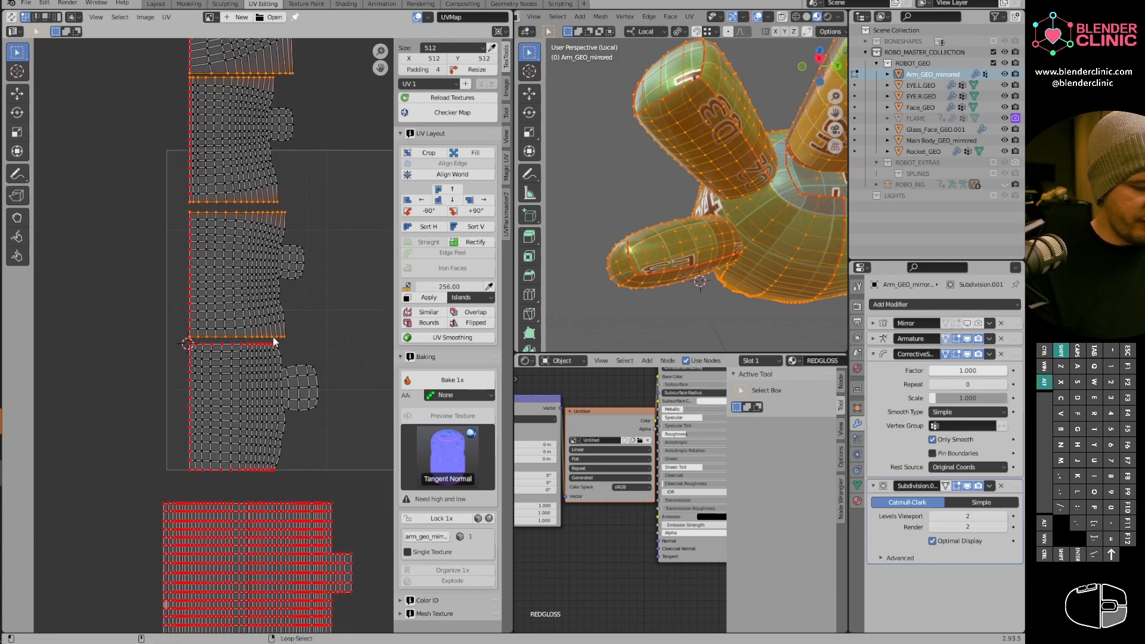
pyautogui.rightClick(286, 342)
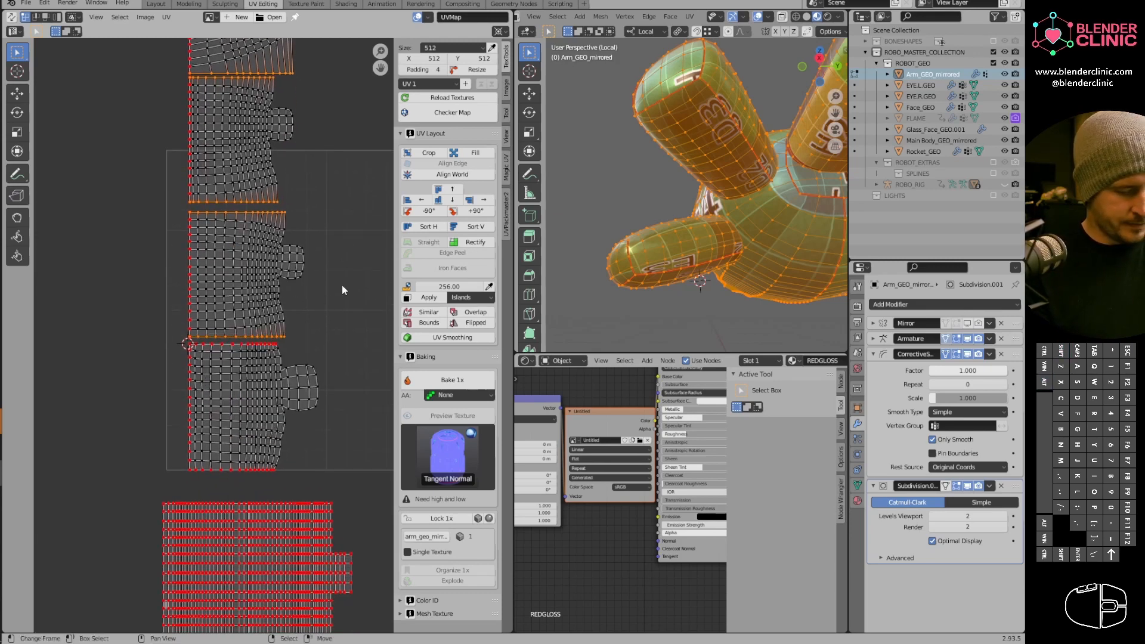
# Unwrap all the UV islands again with the limb islands' edges pinned.
pyautogui.press('a')
pyautogui.press('u')
pyautogui.click(271, 316)
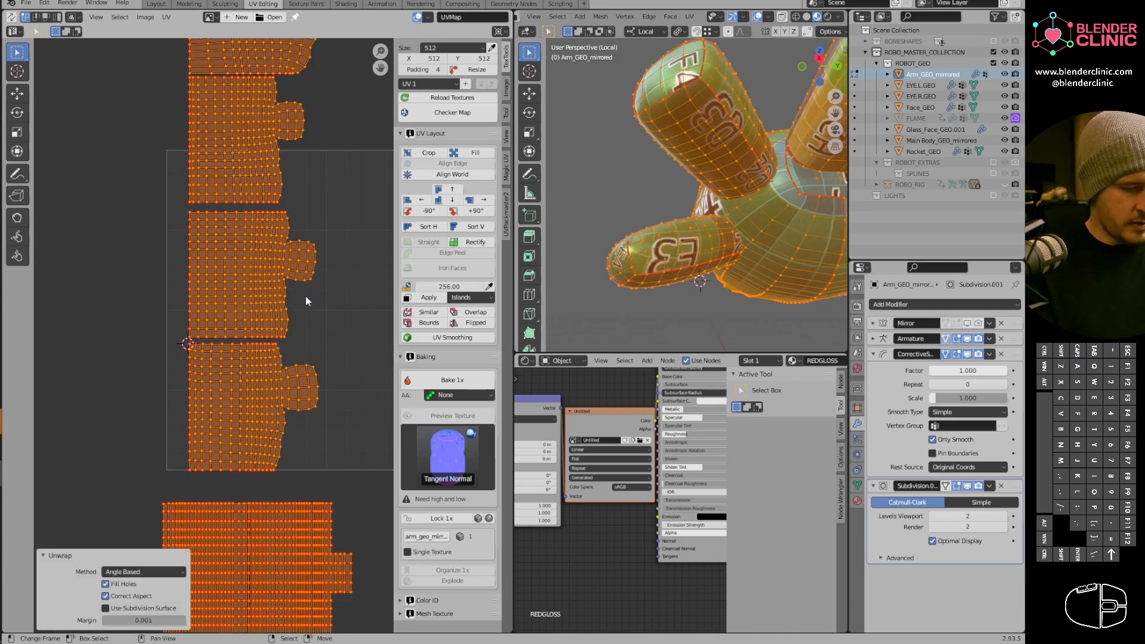
# Try to straighten the lowest limb island with TexTools Rectify, and select only its main body without the tab.
pyautogui.scroll(-2, 343, 325)
pyautogui.hotkey('alt', 'a')
pyautogui.press('l')
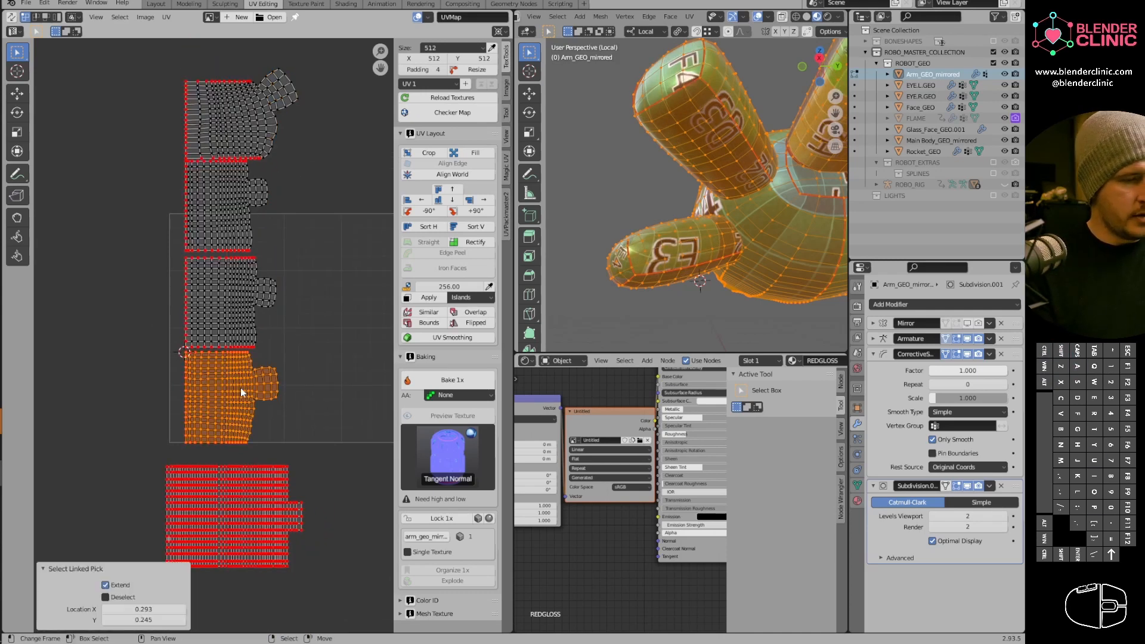
pyautogui.click(477, 246)
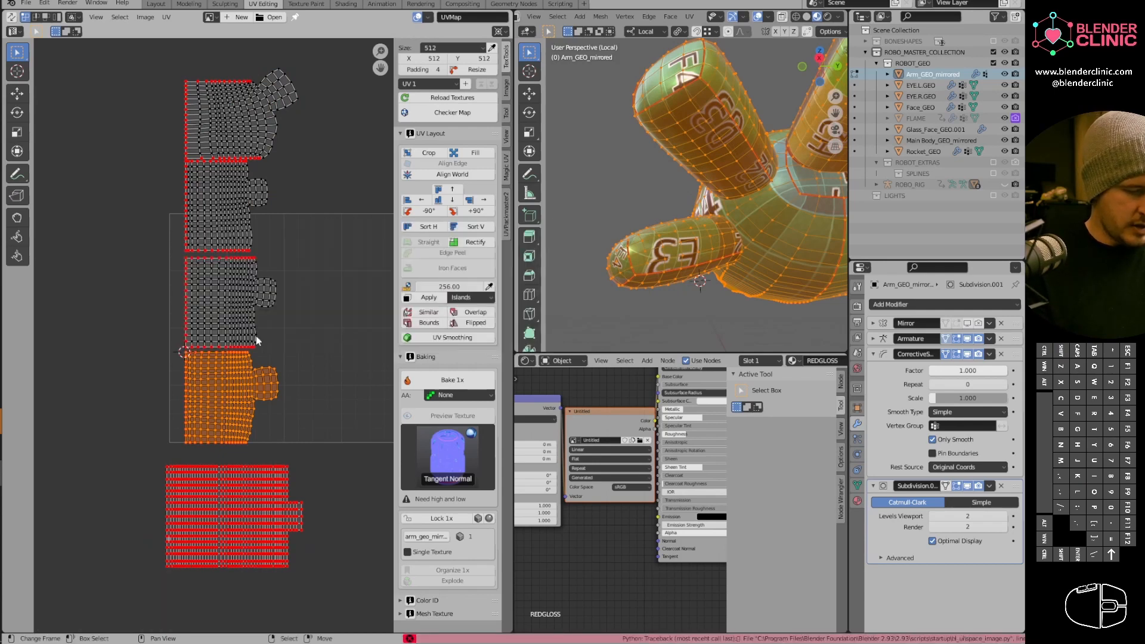
pyautogui.moveTo(181, 350); pyautogui.dragTo(256, 446)
# Open the add-on installation file browser from the preferences and browse the favourite Blender scripts folder.
pyautogui.click(44, 3)
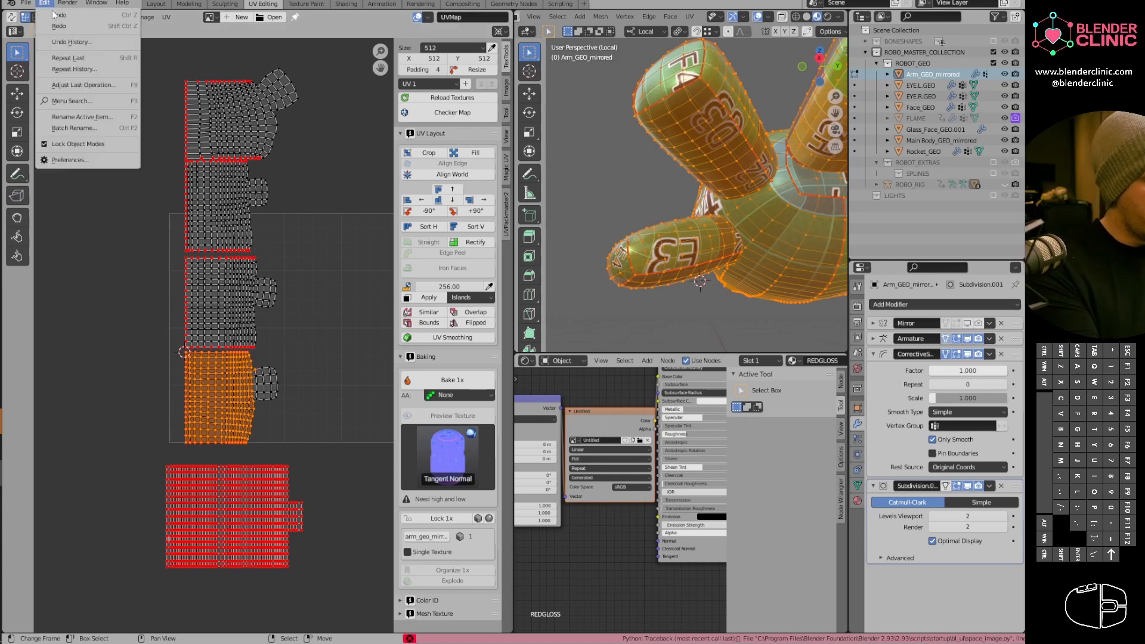
pyautogui.click(70, 163)
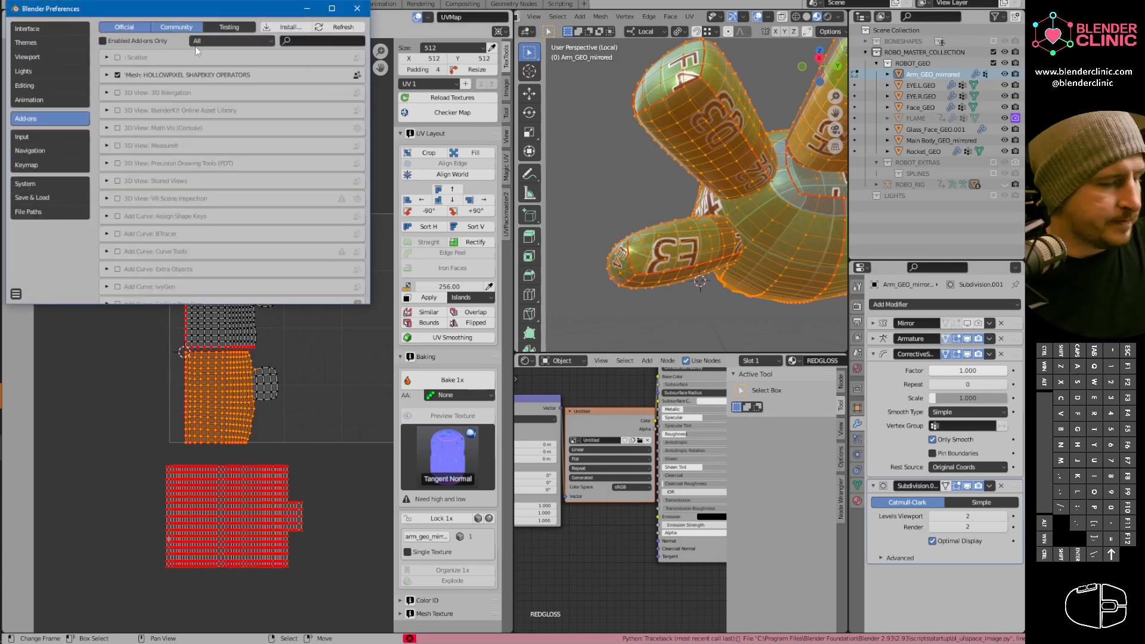
pyautogui.click(288, 26)
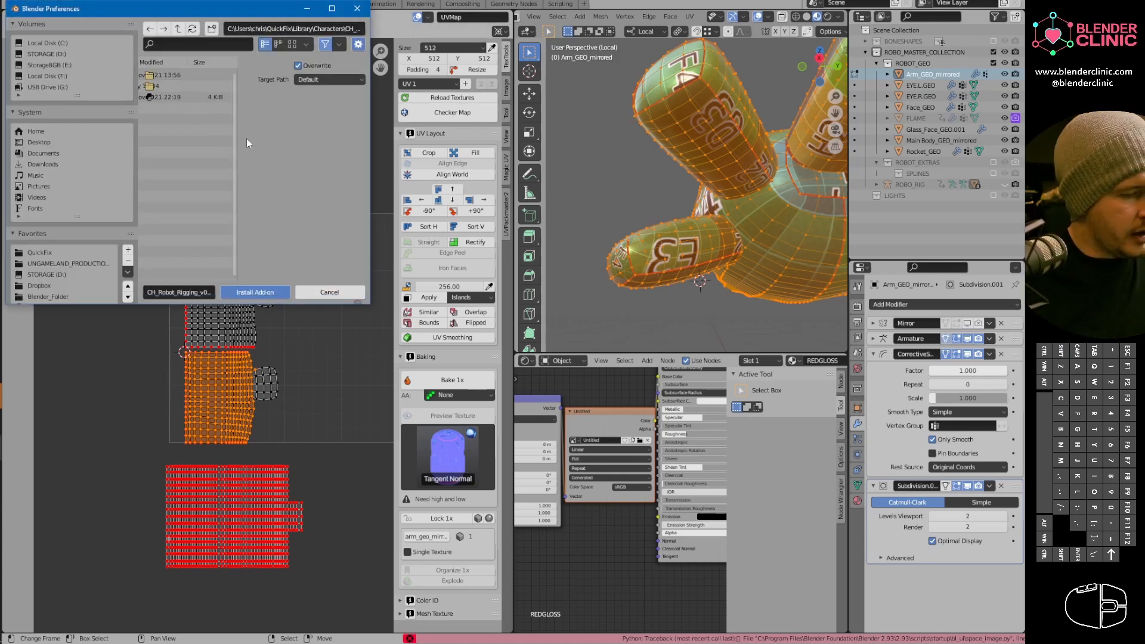
pyautogui.moveTo(237, 73); pyautogui.dragTo(364, 72)
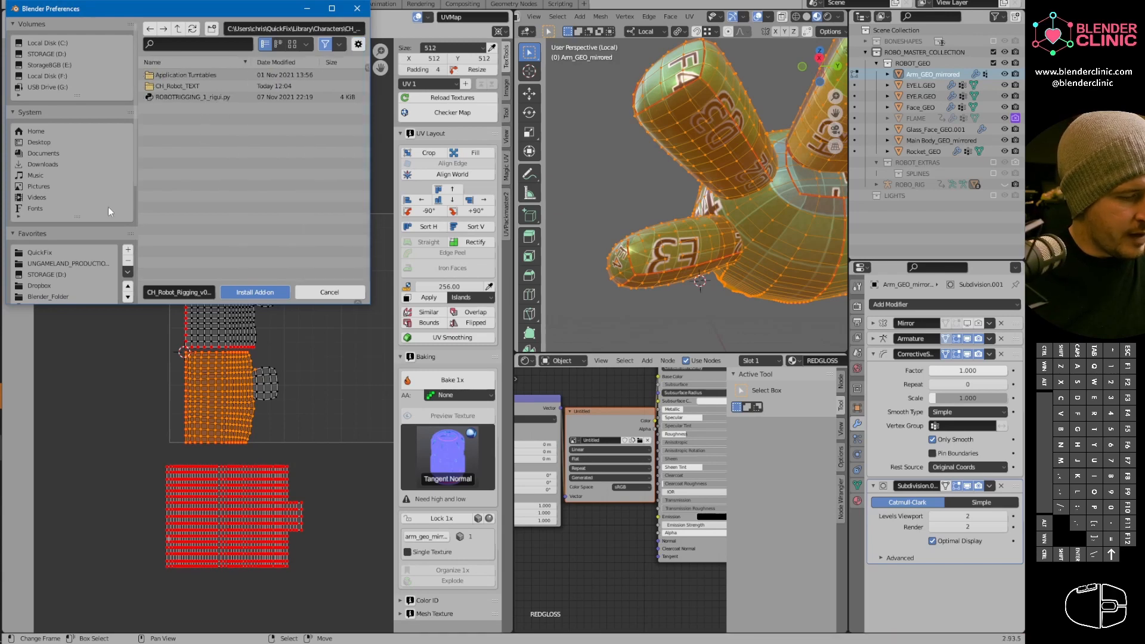
pyautogui.scroll(-4, 57, 238)
pyautogui.click(47, 219)
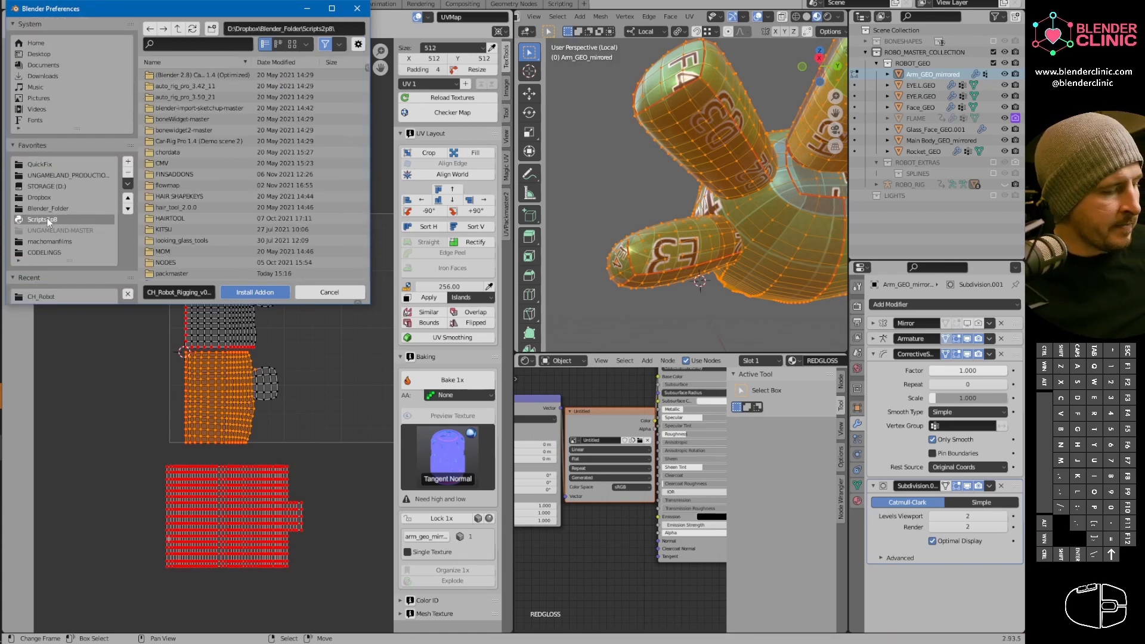
pyautogui.scroll(-5, 275, 206)
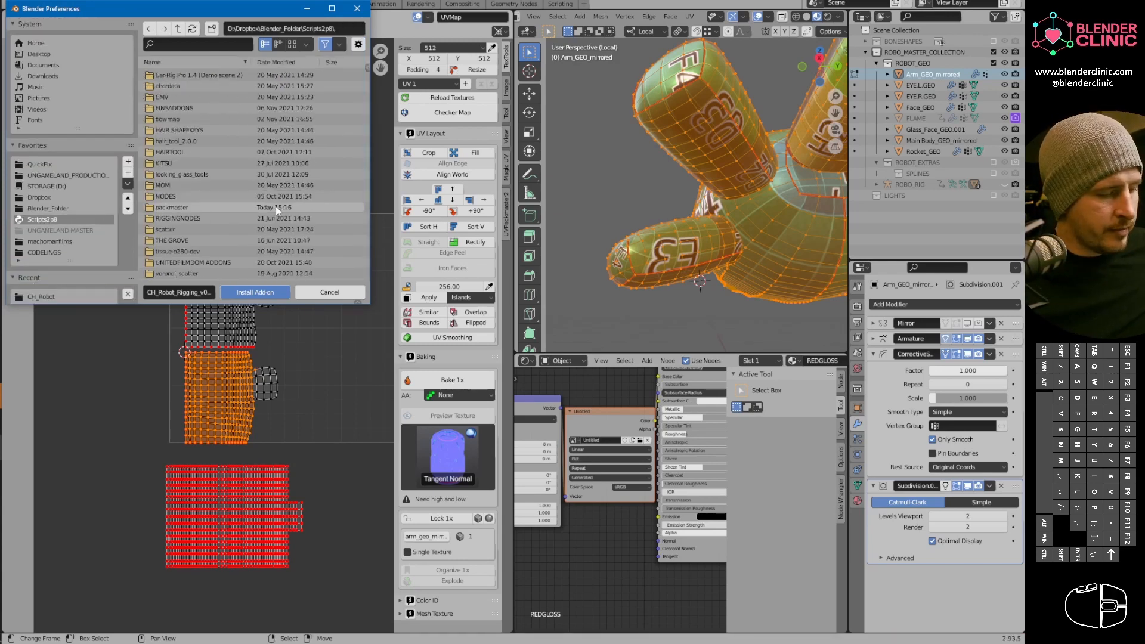
pyautogui.scroll(-8, 264, 189)
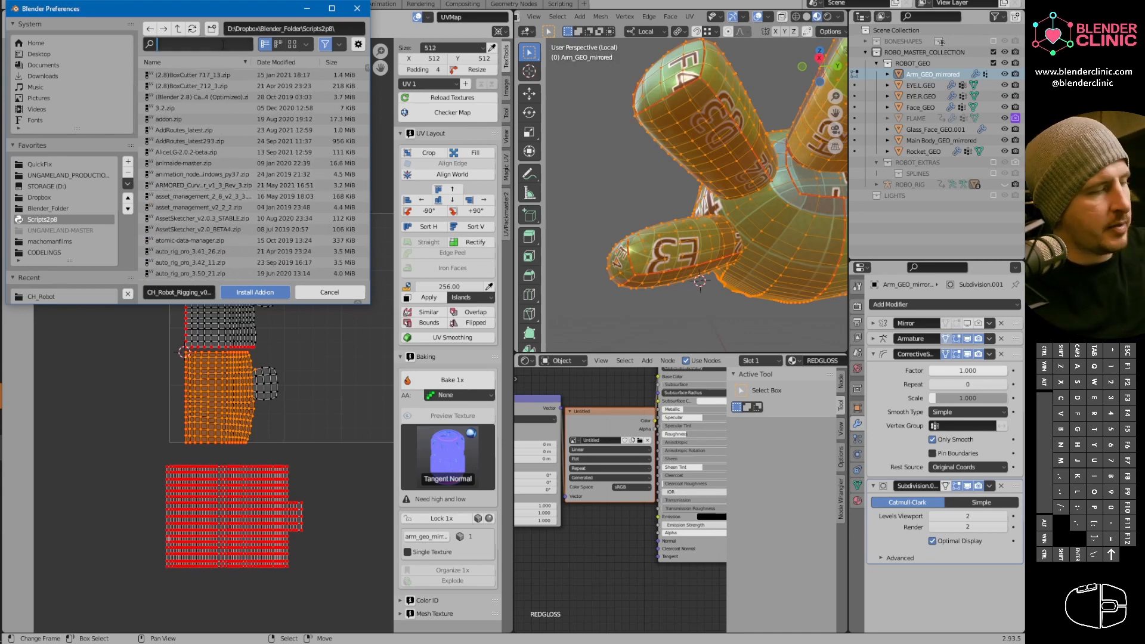
# Search the scripts folder for "squa" and "uv", and clear the search filter.
pyautogui.write('squ')
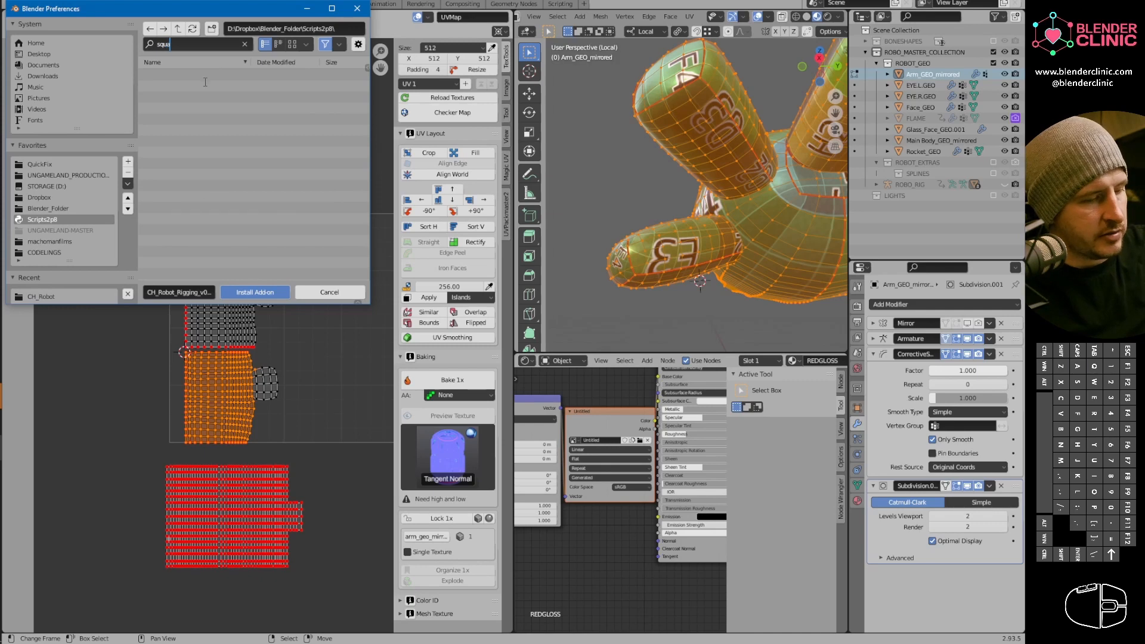
pyautogui.write('a')
pyautogui.press('BackSpace')
pyautogui.press('BackSpace')
pyautogui.press('BackSpace')
pyautogui.press('BackSpace')
pyautogui.write('uv')
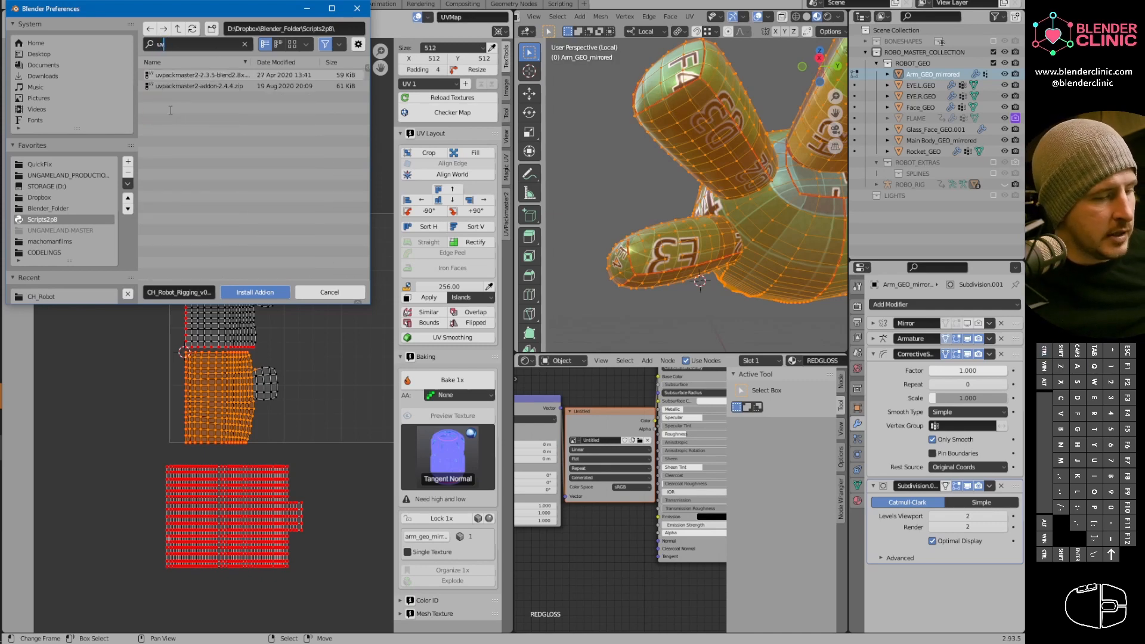
pyautogui.press('Return')
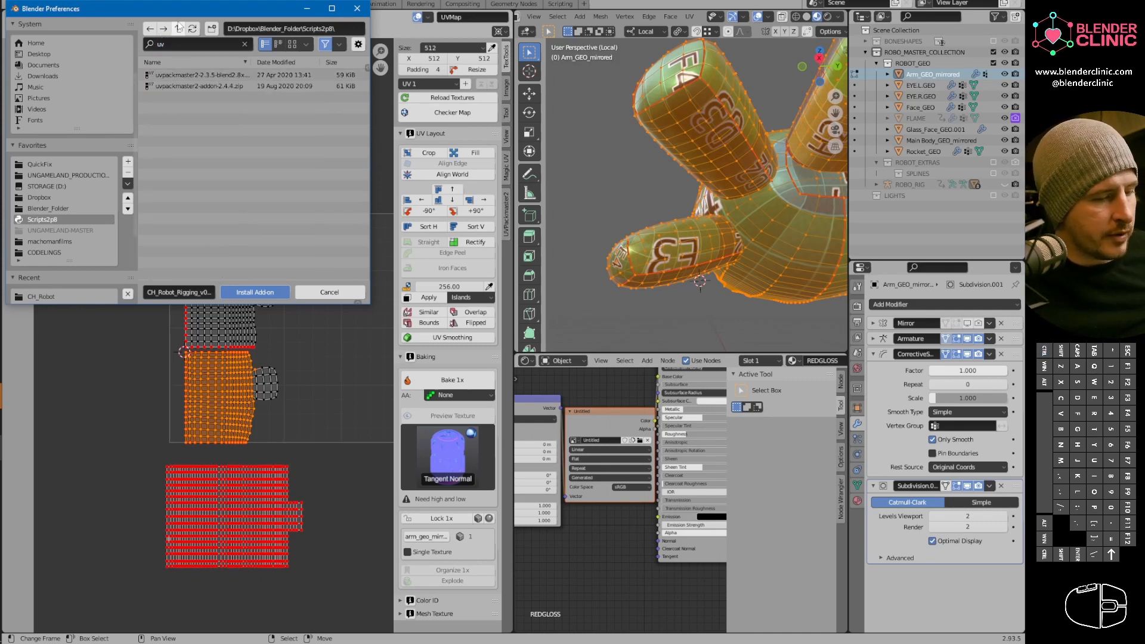
pyautogui.click(244, 45)
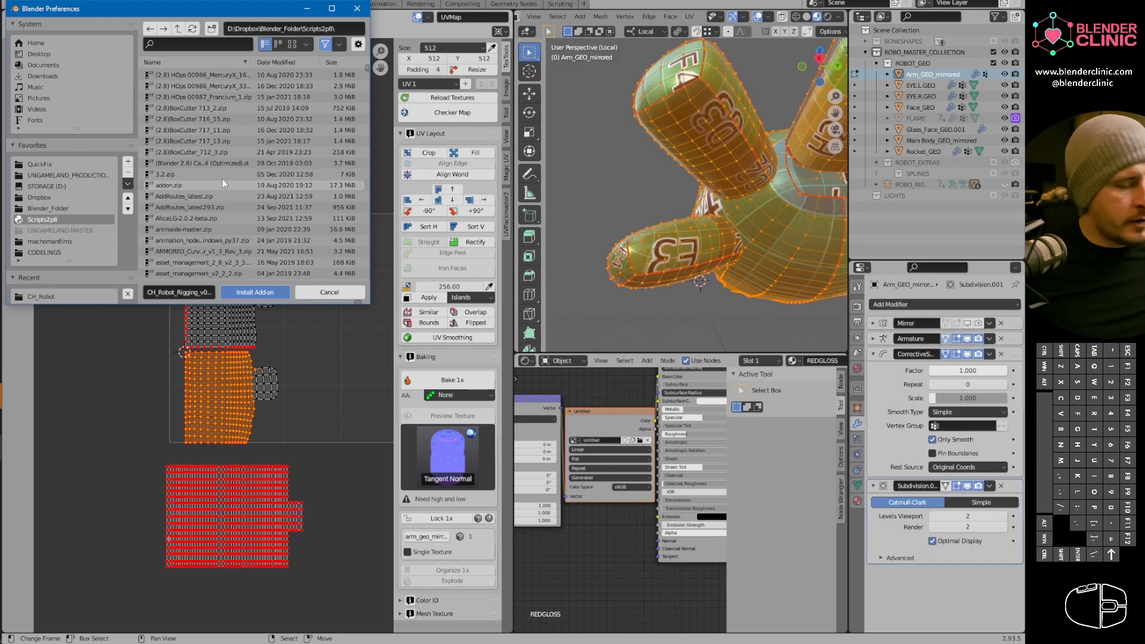
# Look through the full list of add-on files for a UV squaring add-on, and close the preferences without installing anything.
pyautogui.moveTo(369, 306); pyautogui.dragTo(522, 482)
pyautogui.scroll(8, 343, 203)
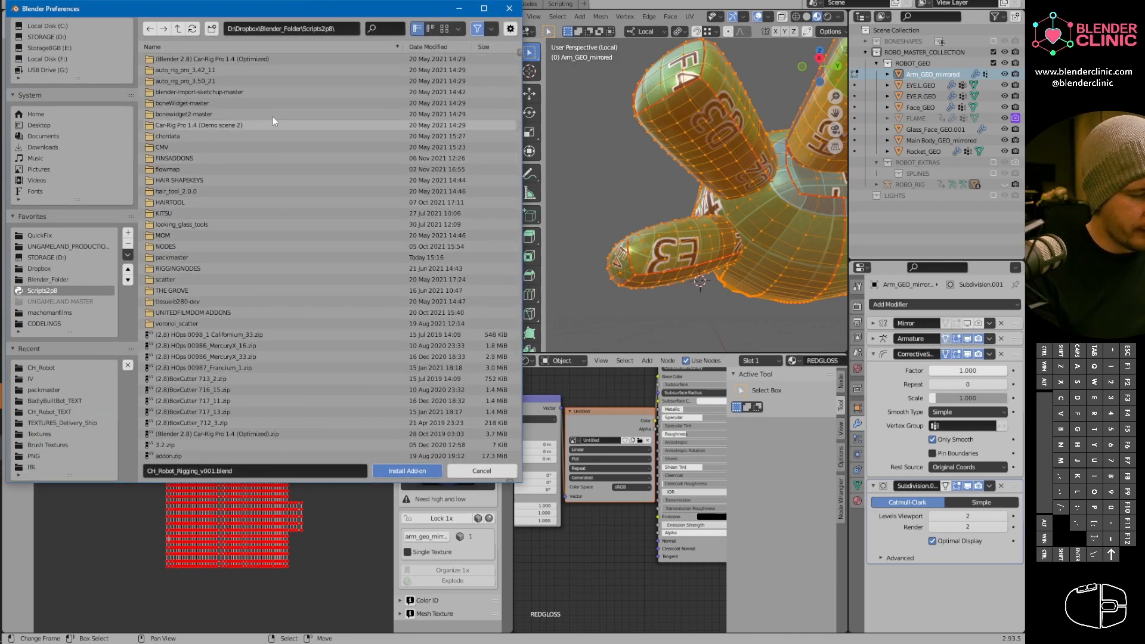
pyautogui.scroll(-1, 283, 295)
pyautogui.scroll(-12, 283, 295)
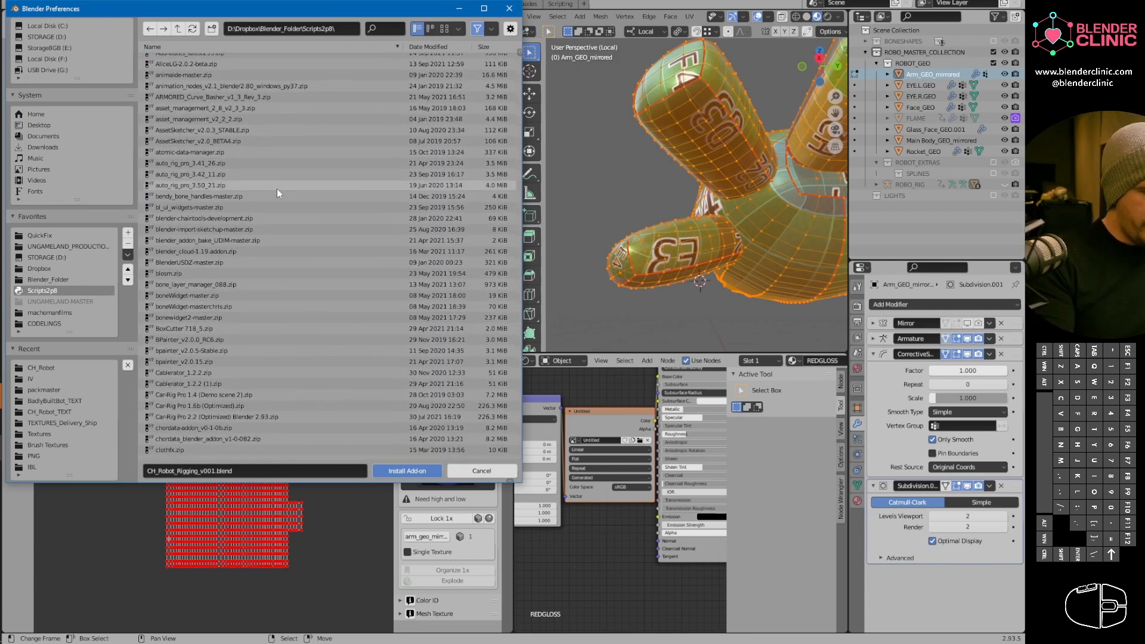
pyautogui.scroll(-1, 286, 373)
pyautogui.scroll(-7, 288, 334)
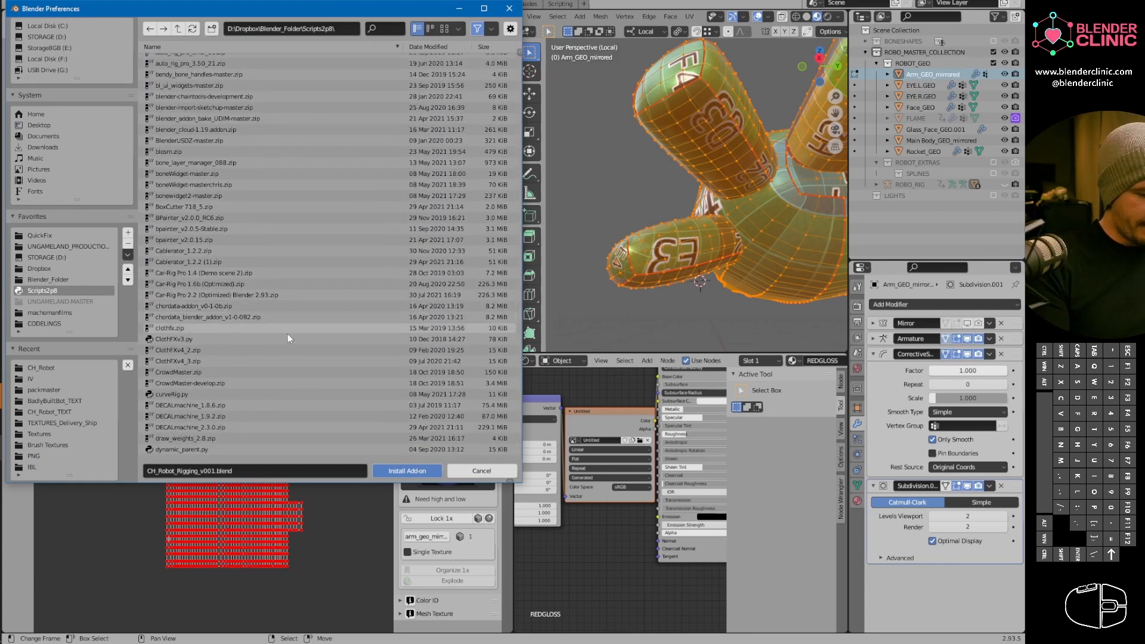
pyautogui.moveTo(304, 349); pyautogui.dragTo(310, 222, button='middle')
pyautogui.moveTo(286, 401); pyautogui.dragTo(278, 250, button='middle')
pyautogui.moveTo(271, 372); pyautogui.dragTo(277, 234, button='middle')
pyautogui.moveTo(281, 393); pyautogui.dragTo(285, 237, button='middle')
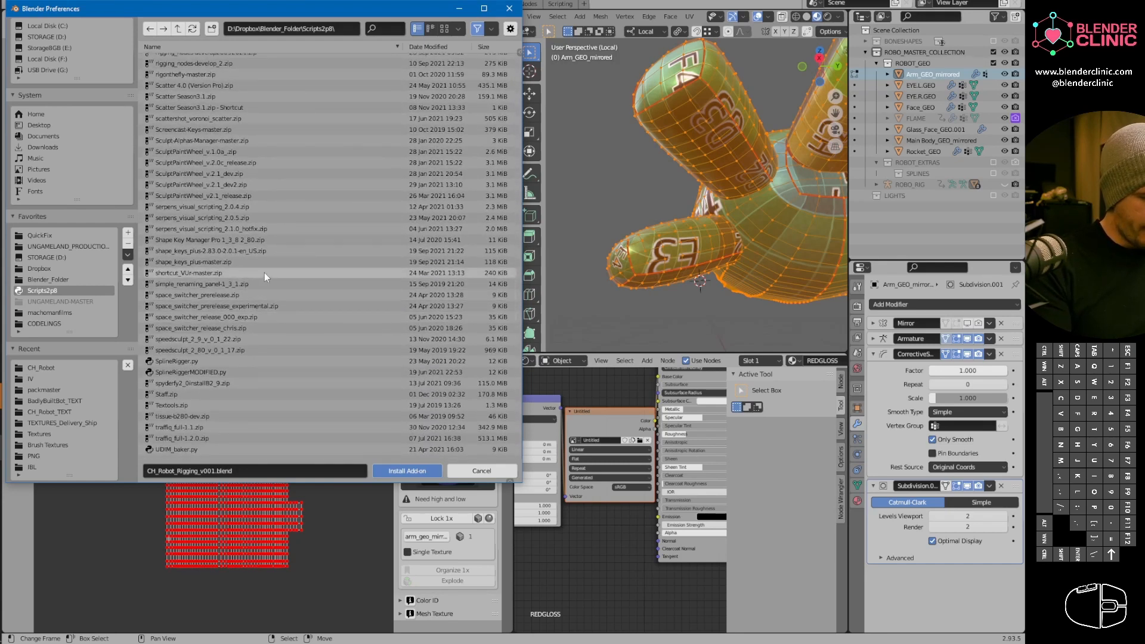
pyautogui.moveTo(278, 371); pyautogui.dragTo(283, 275, button='middle')
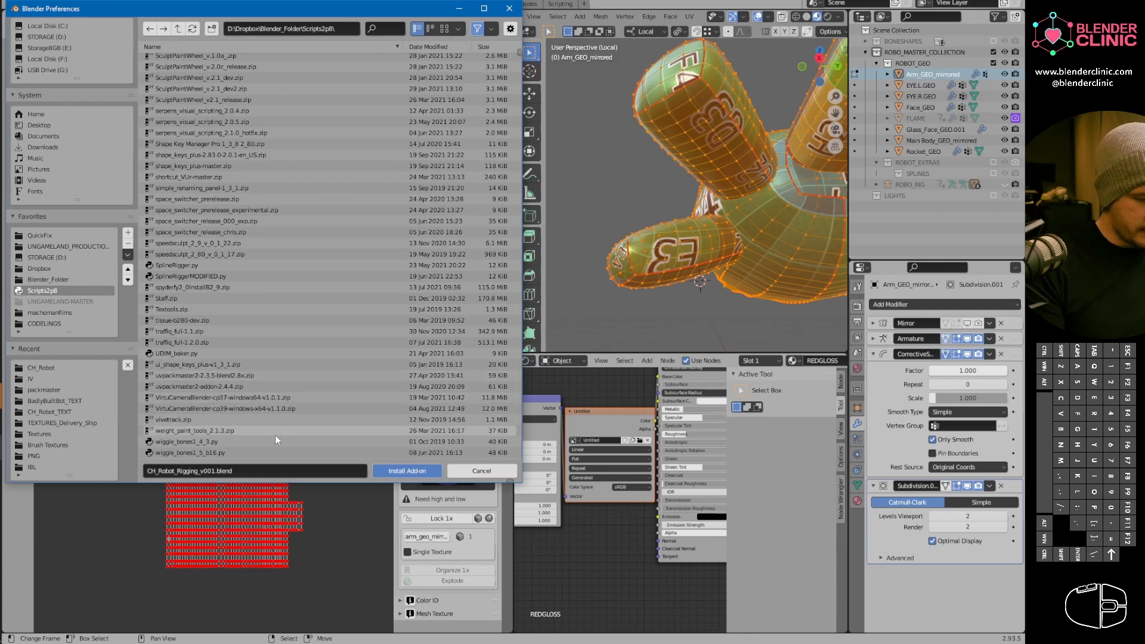
pyautogui.click(502, 472)
pyautogui.click(509, 8)
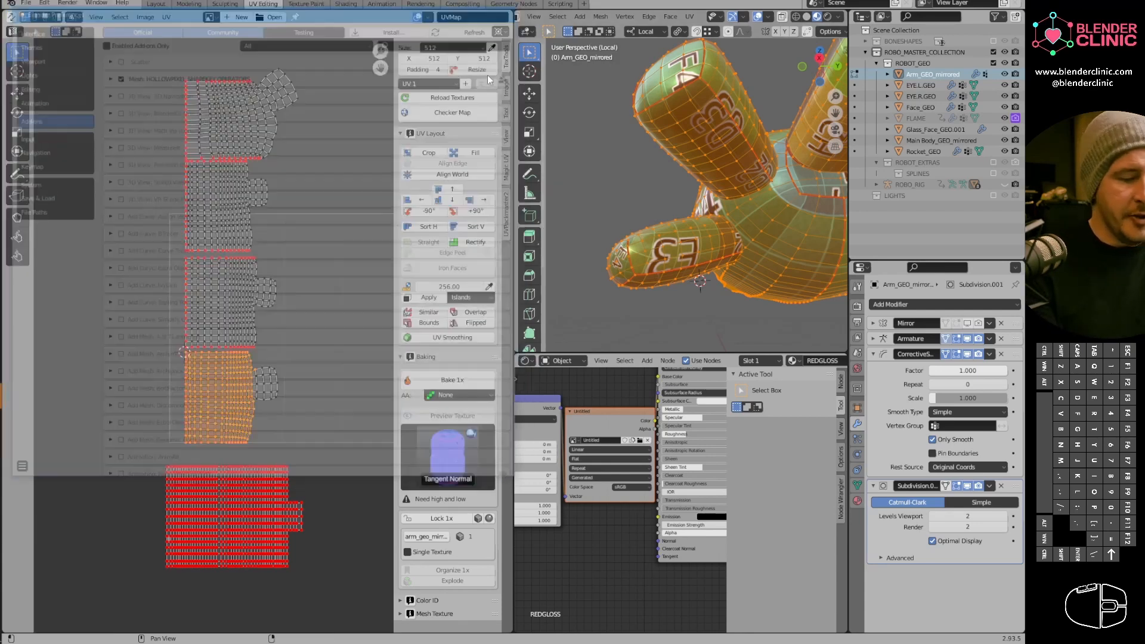
# Scale the topmost limb island's lower edge loop to about 0.9 around its lower-left corner and unwrap all islands again.
pyautogui.scroll(3, 268, 419)
pyautogui.moveTo(267, 419); pyautogui.dragTo(260, 378, button='middle')
pyautogui.keyDown('alt'); pyautogui.click(267, 405); pyautogui.keyUp('alt')
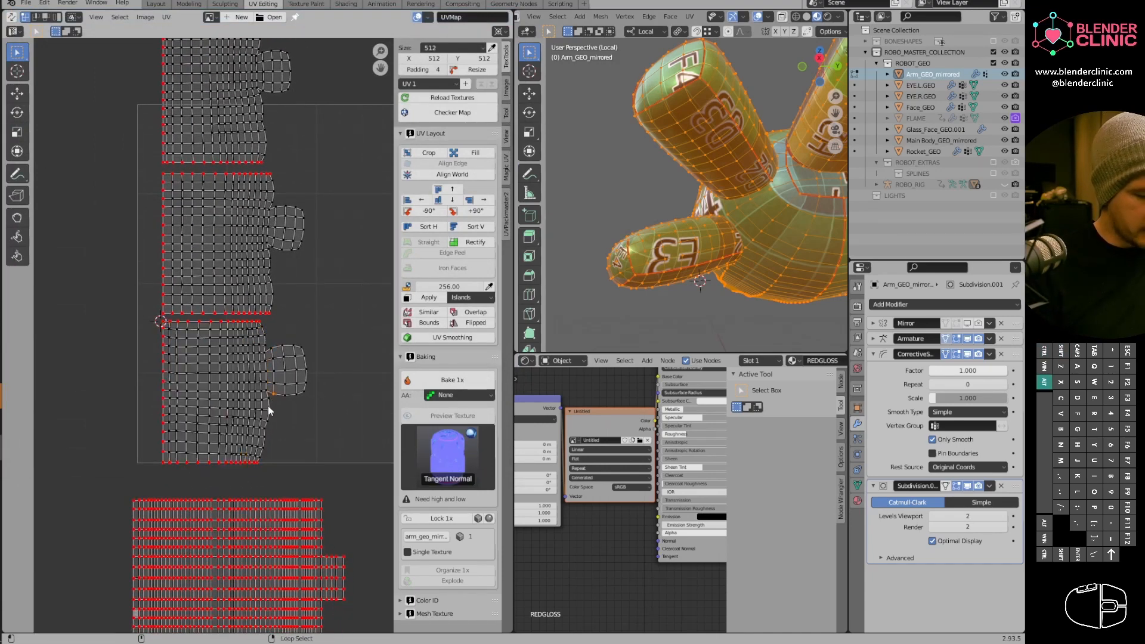
pyautogui.keyDown('alt'); pyautogui.click(251, 335); pyautogui.keyUp('alt')
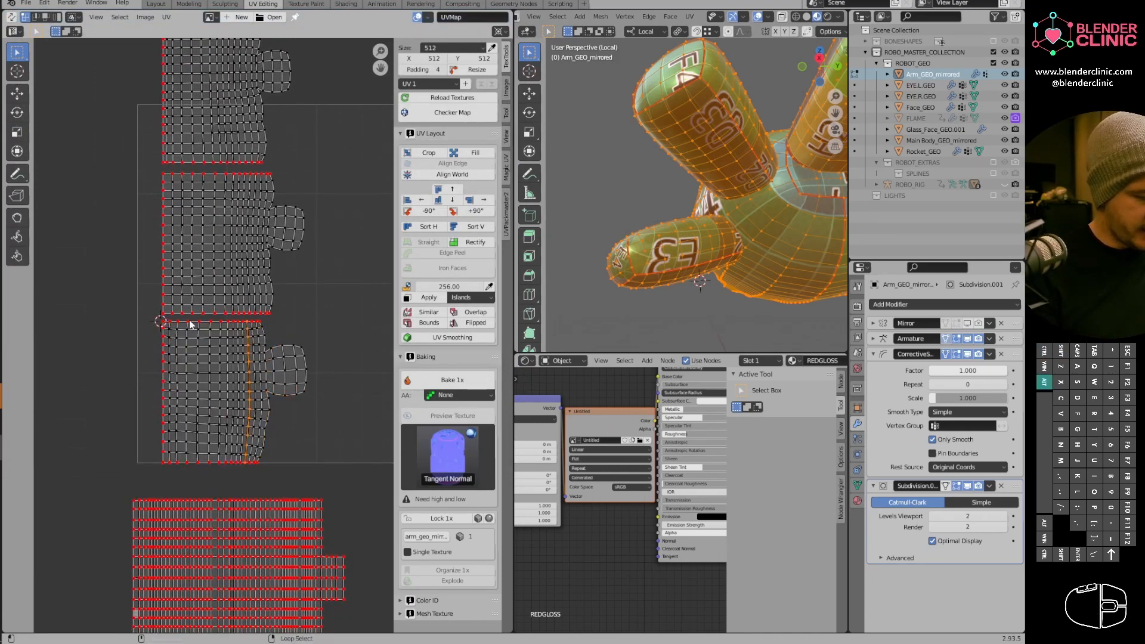
pyautogui.moveTo(299, 245); pyautogui.dragTo(293, 305, button='middle')
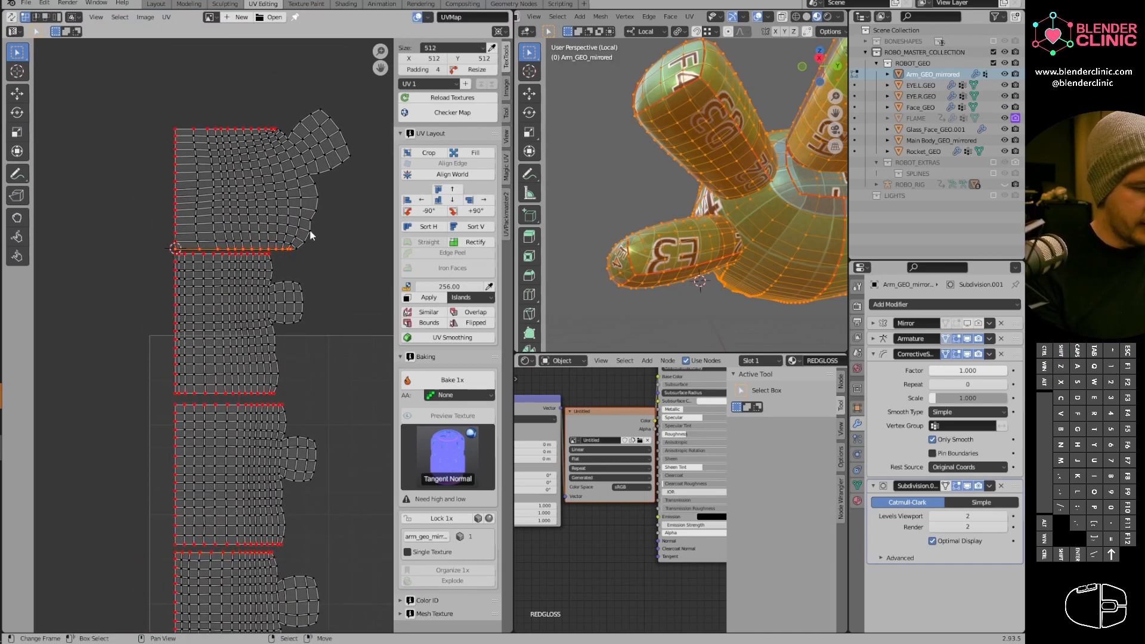
pyautogui.press('s')
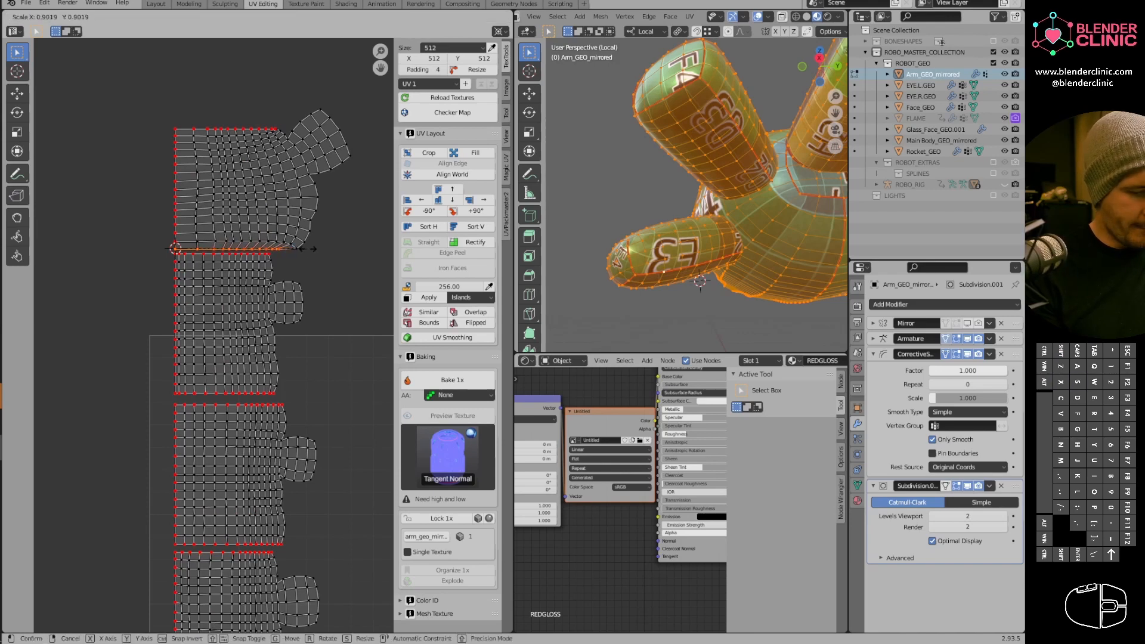
pyautogui.click(309, 228)
pyautogui.press('a')
pyautogui.press('u')
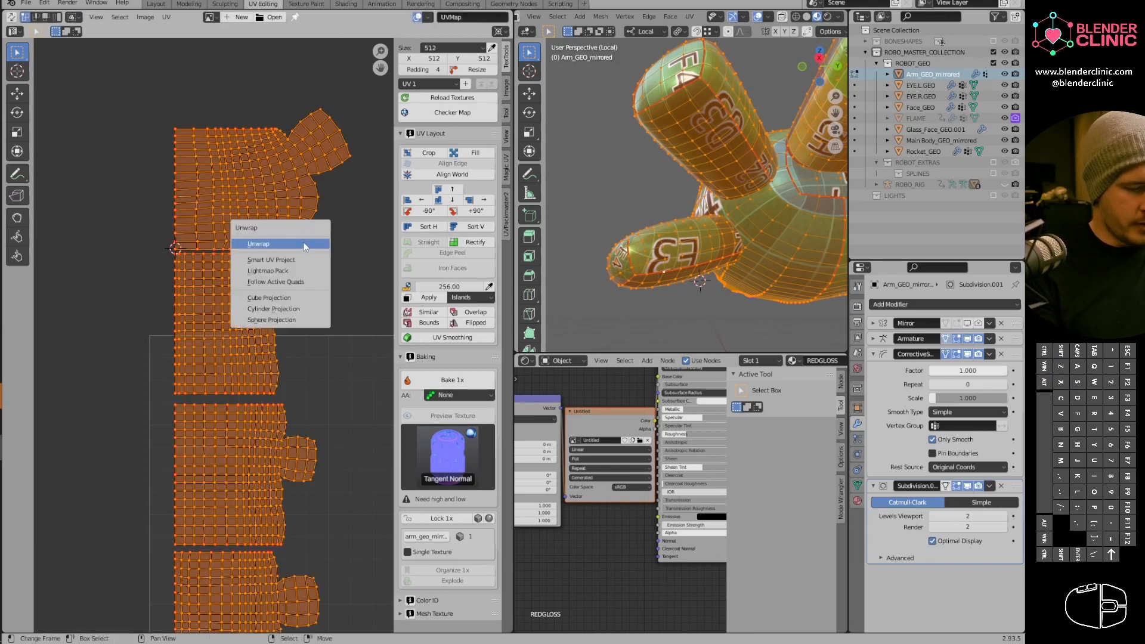
pyautogui.click(305, 244)
# Scale the topmost limb island's lower edge loop to 0.930 along X only and re-unwrap all the islands.
pyautogui.keyDown('alt'); pyautogui.click(278, 250); pyautogui.keyUp('alt')
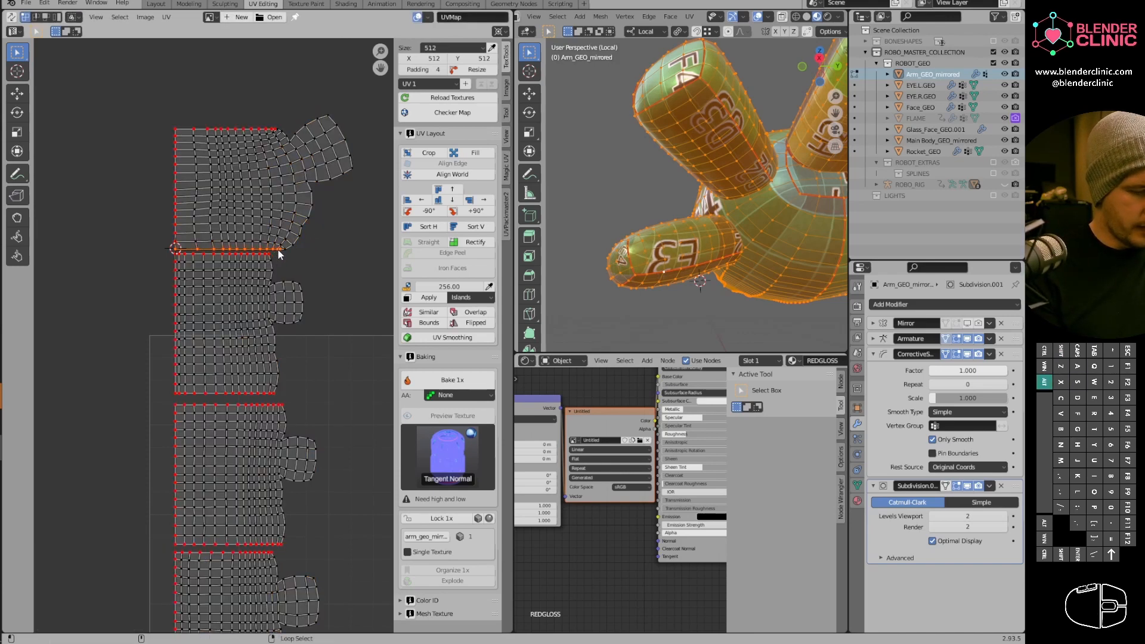
pyautogui.press('s')
pyautogui.press('x')
pyautogui.click(305, 249)
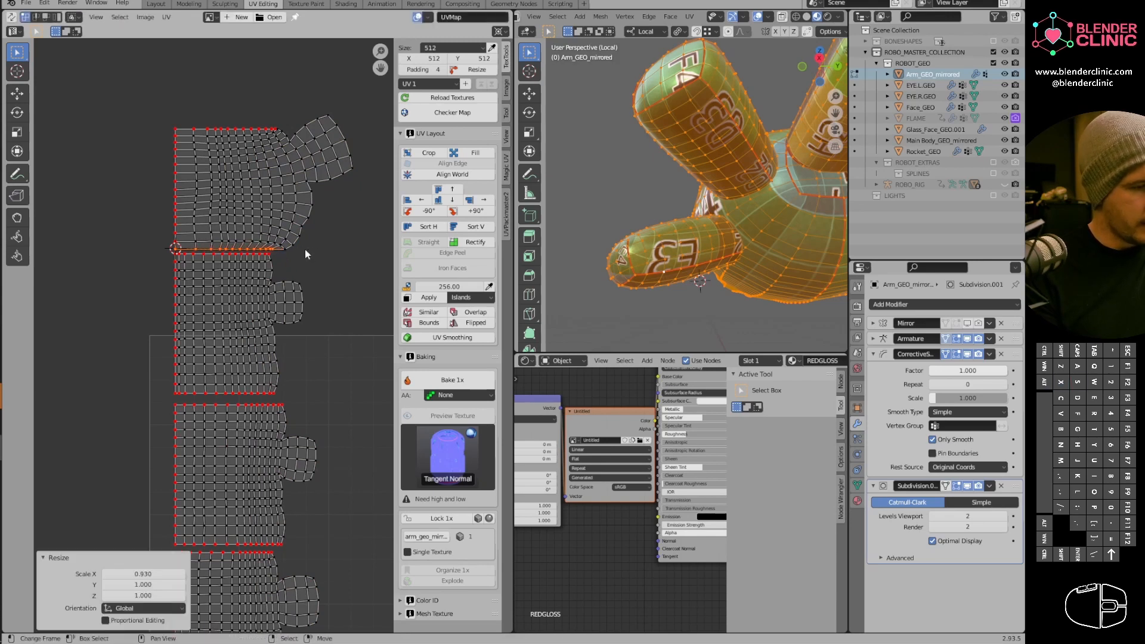
pyautogui.press('a')
pyautogui.press('u')
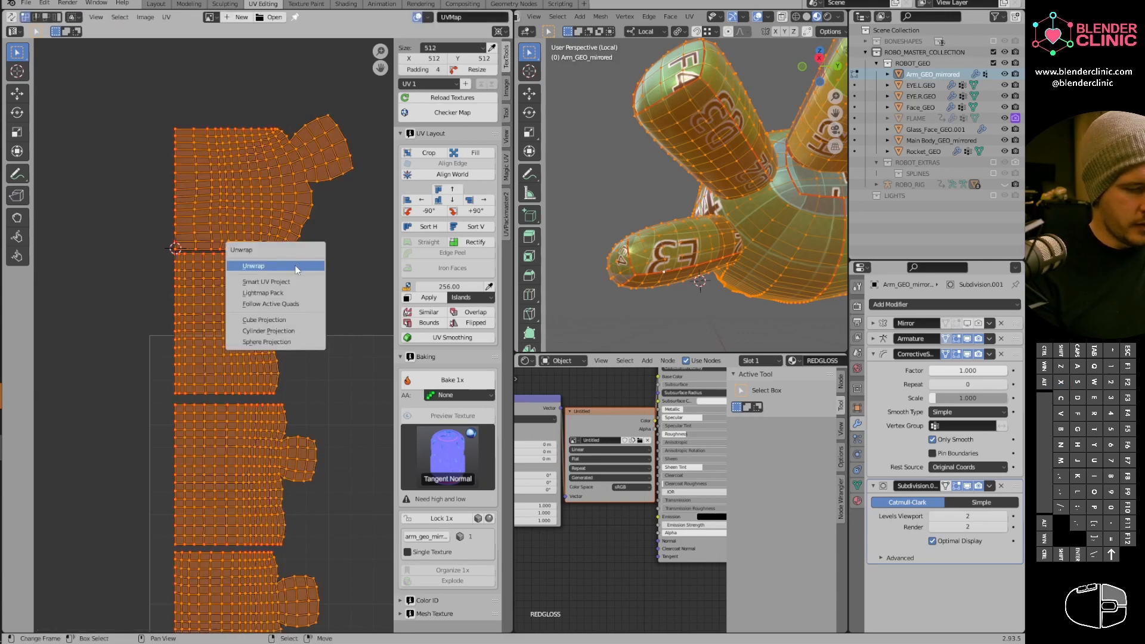
pyautogui.click(295, 266)
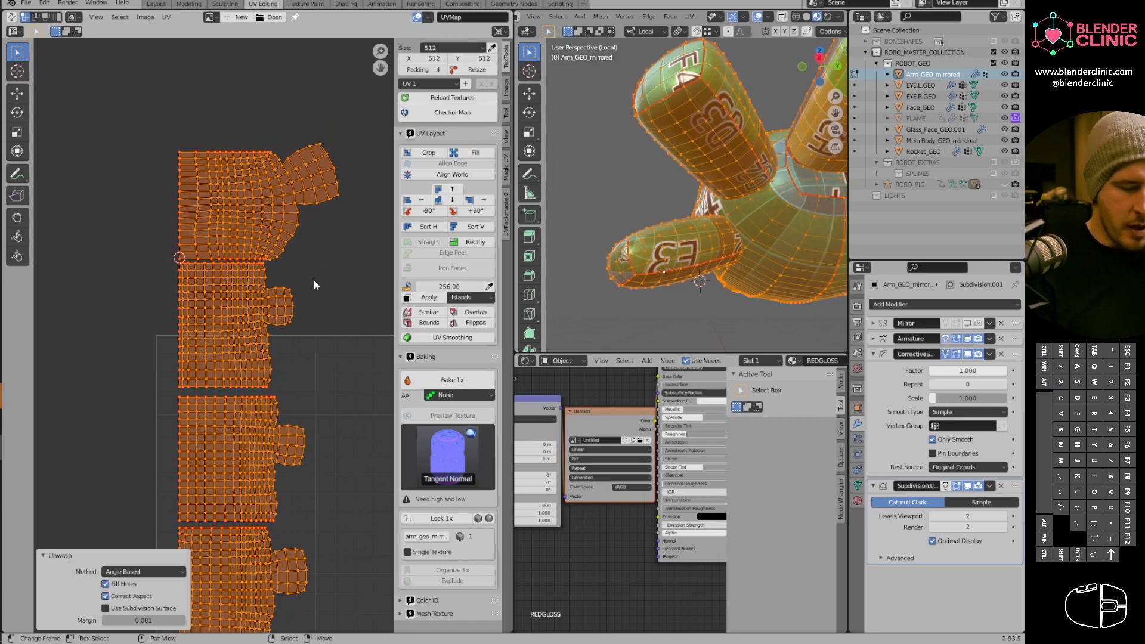
pyautogui.moveTo(338, 381); pyautogui.dragTo(327, 179, button='middle')
pyautogui.keyDown('ctrl'); pyautogui.moveTo(352, 325); pyautogui.dragTo(305, 362, button='middle'); pyautogui.keyUp('ctrl')
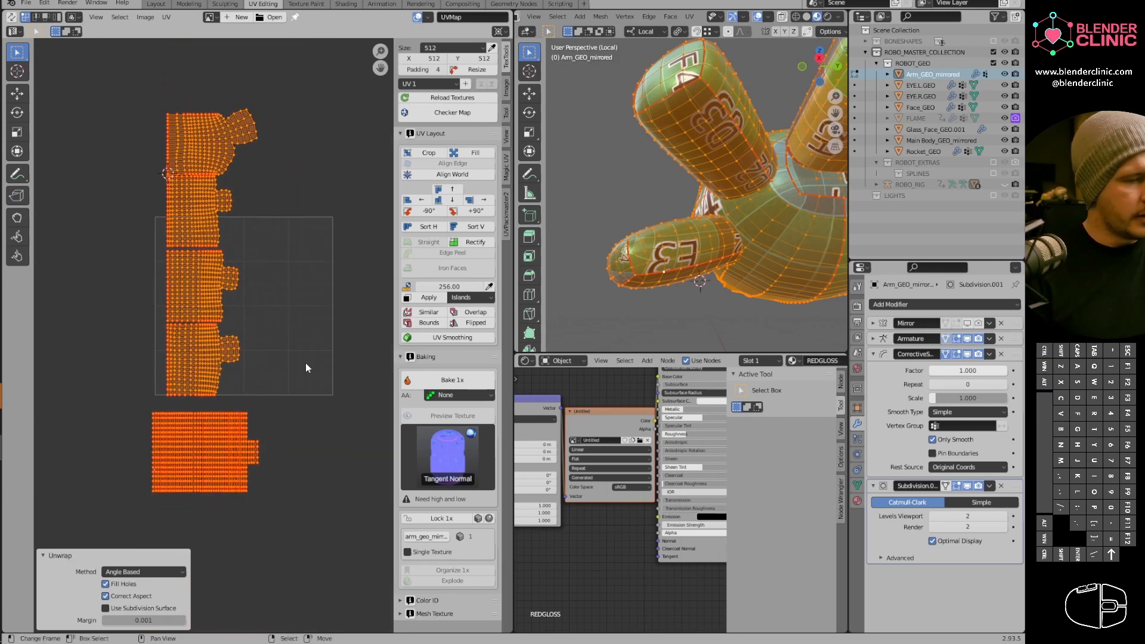
# Open the UVPackmaster2 tools and expand the Packing Devices, Basic Options and Advanced Options settings.
pyautogui.rightClick(306, 363)
pyautogui.click(507, 215)
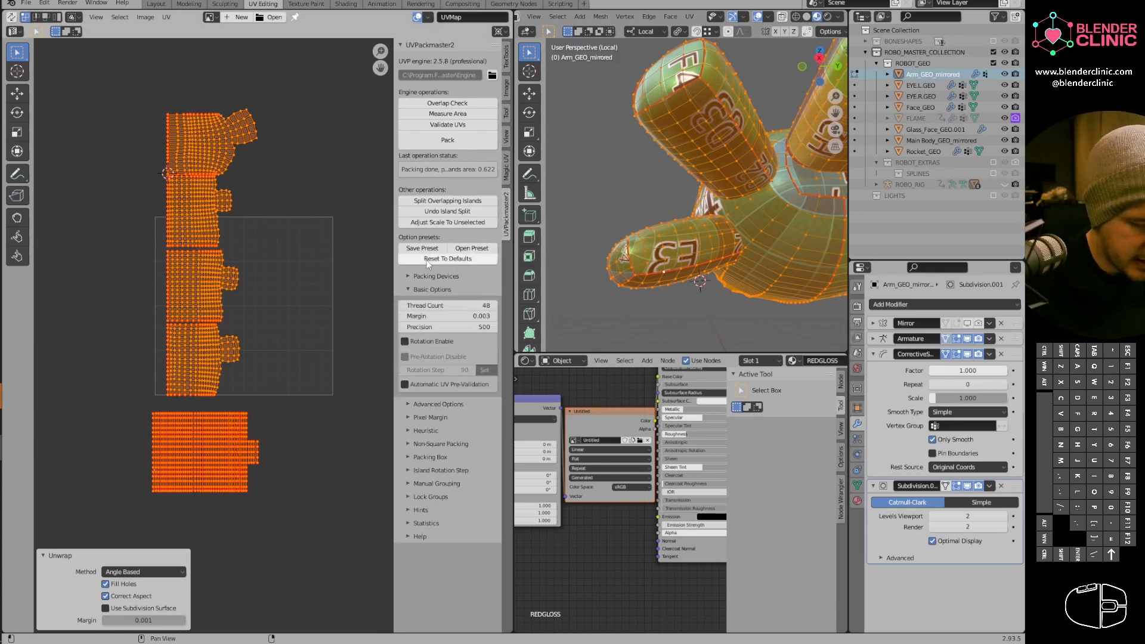
pyautogui.click(420, 289)
pyautogui.click(428, 276)
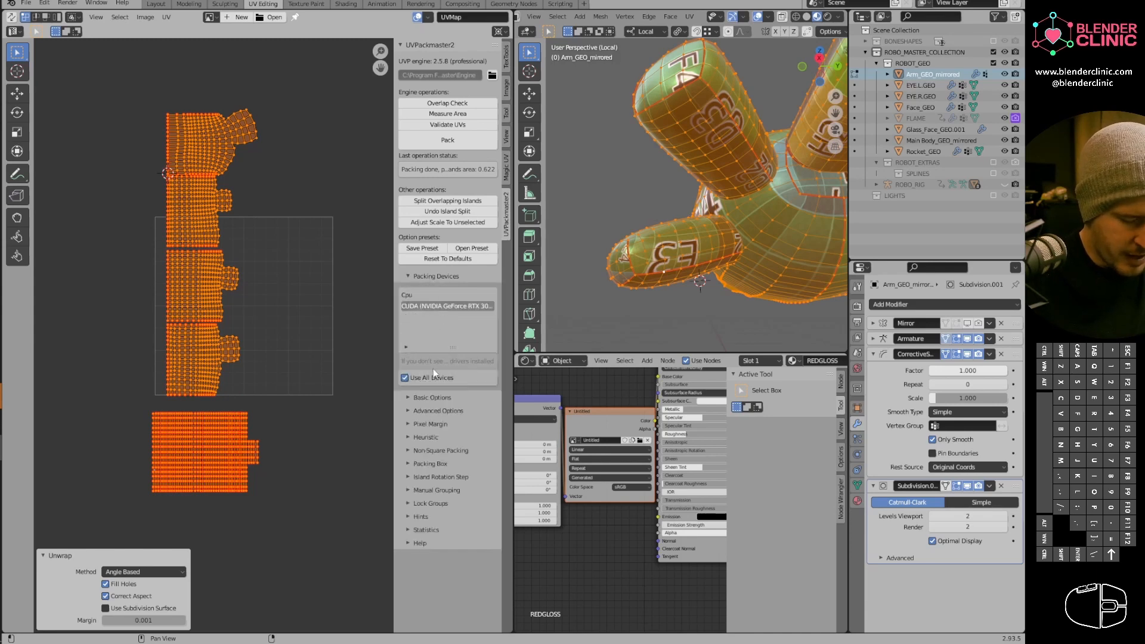
pyautogui.click(436, 393)
pyautogui.scroll(-1, 436, 391)
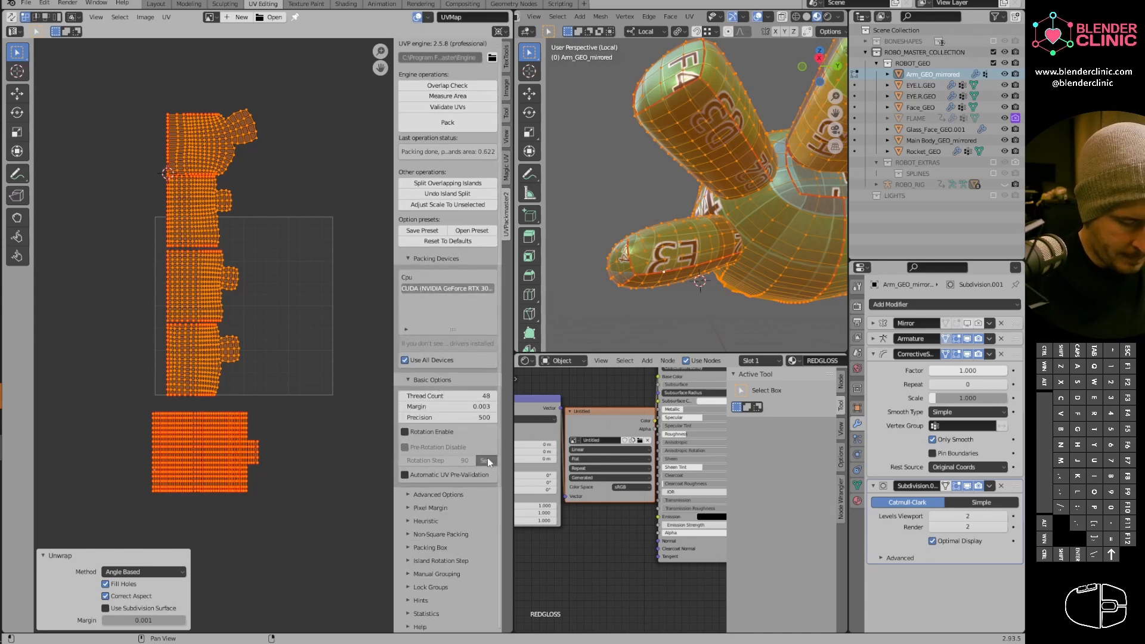
pyautogui.click(440, 493)
pyautogui.scroll(-3, 445, 495)
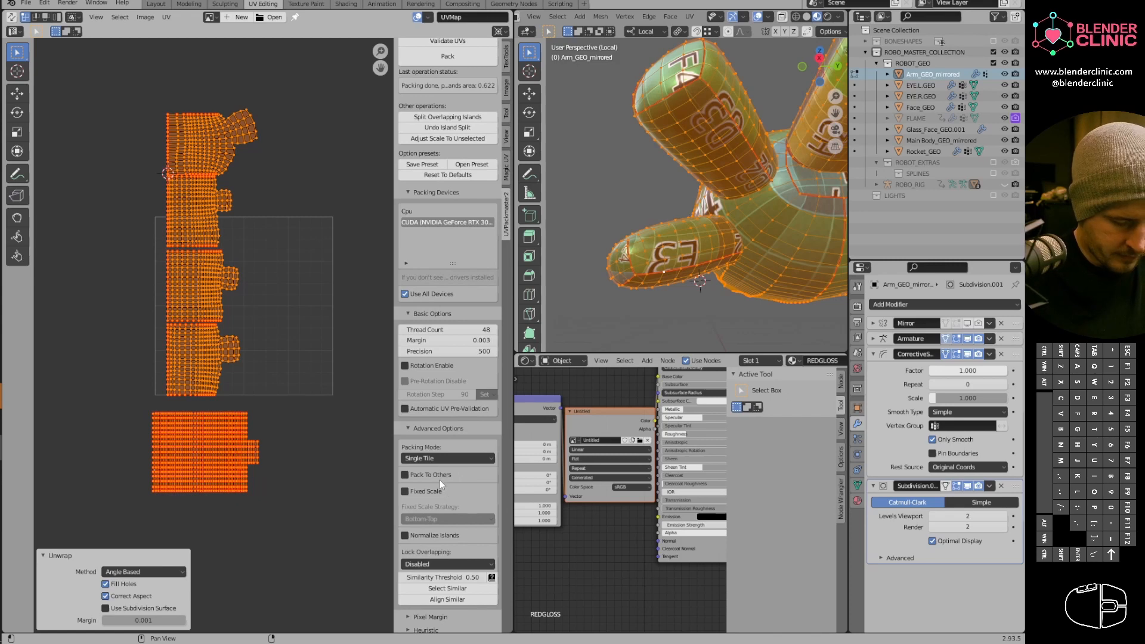
# Enable Fixed Scale with Single Tile packing mode and pack all the arm's UV islands.
pyautogui.click(431, 493)
pyautogui.click(442, 458)
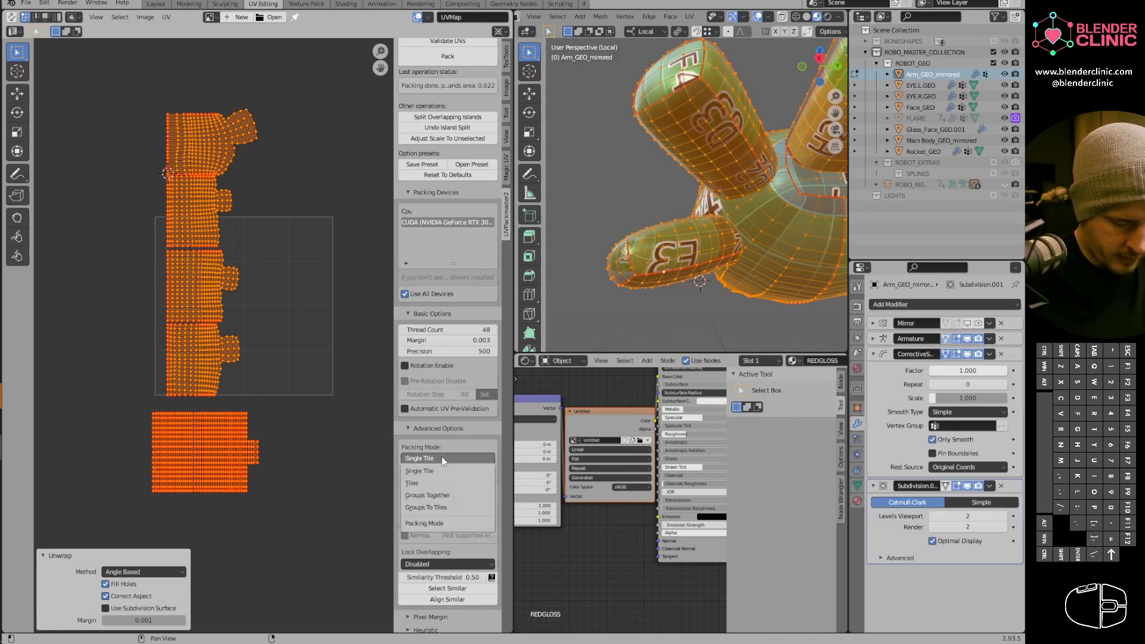
pyautogui.click(442, 458)
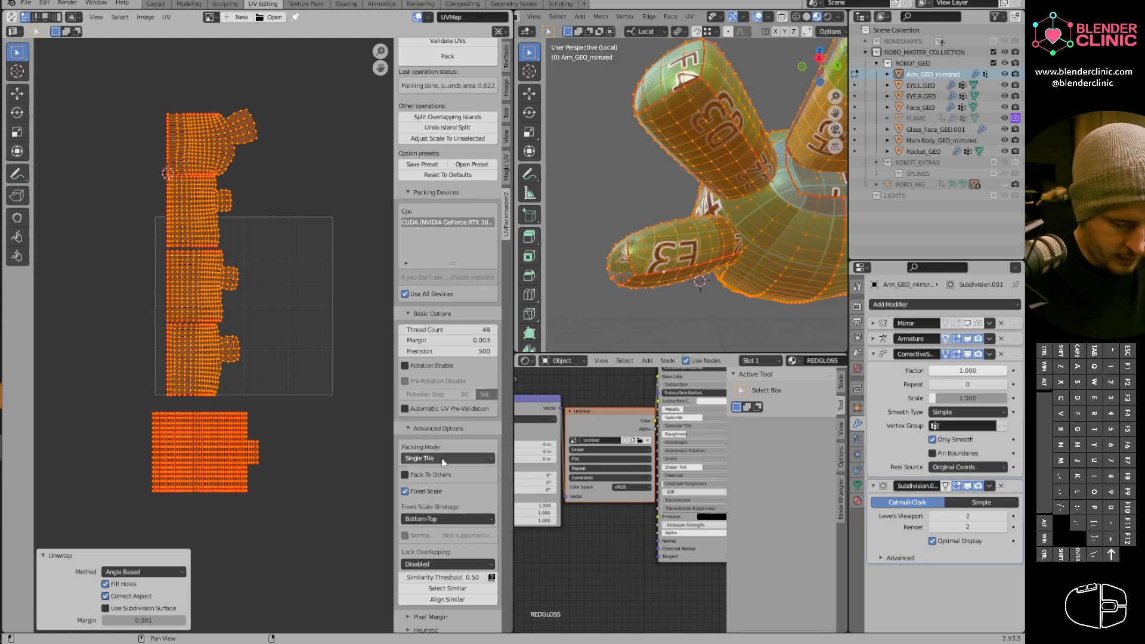
pyautogui.click(436, 58)
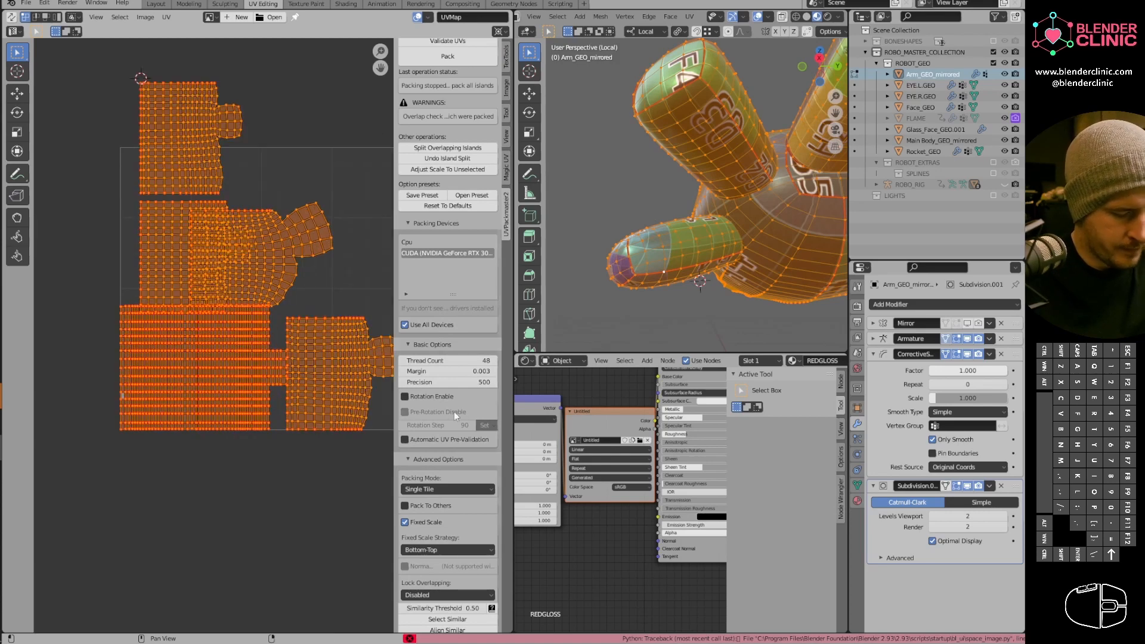
# Turn off Fixed Scale, pack the islands again and validate the UVs.
pyautogui.scroll(-4, 455, 416)
pyautogui.click(406, 434)
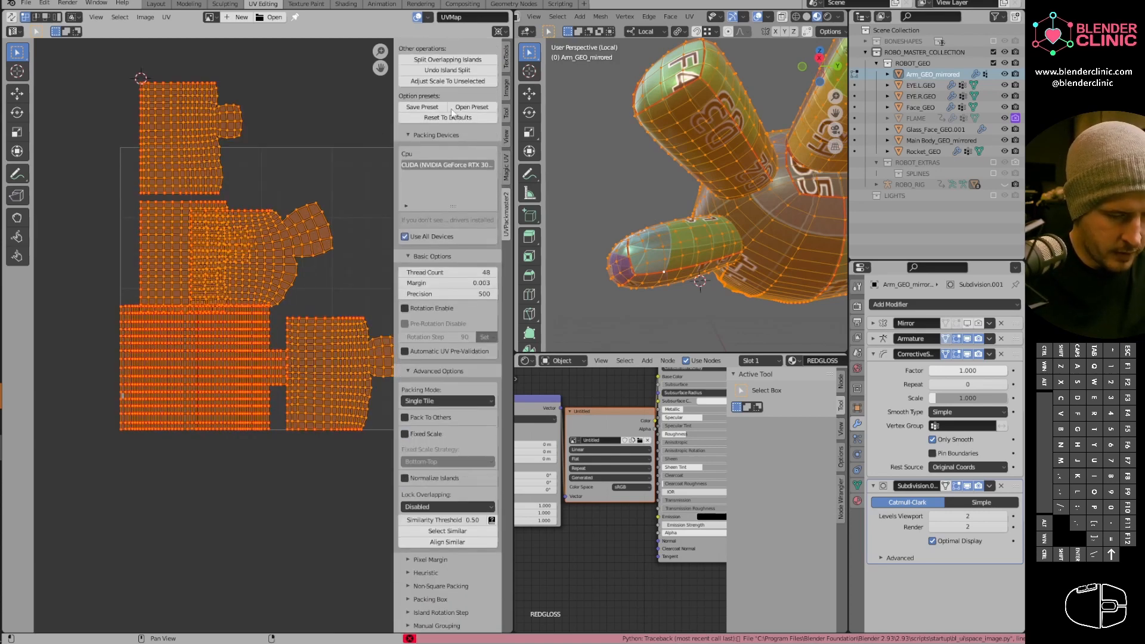
pyautogui.scroll(6, 448, 125)
pyautogui.click(461, 136)
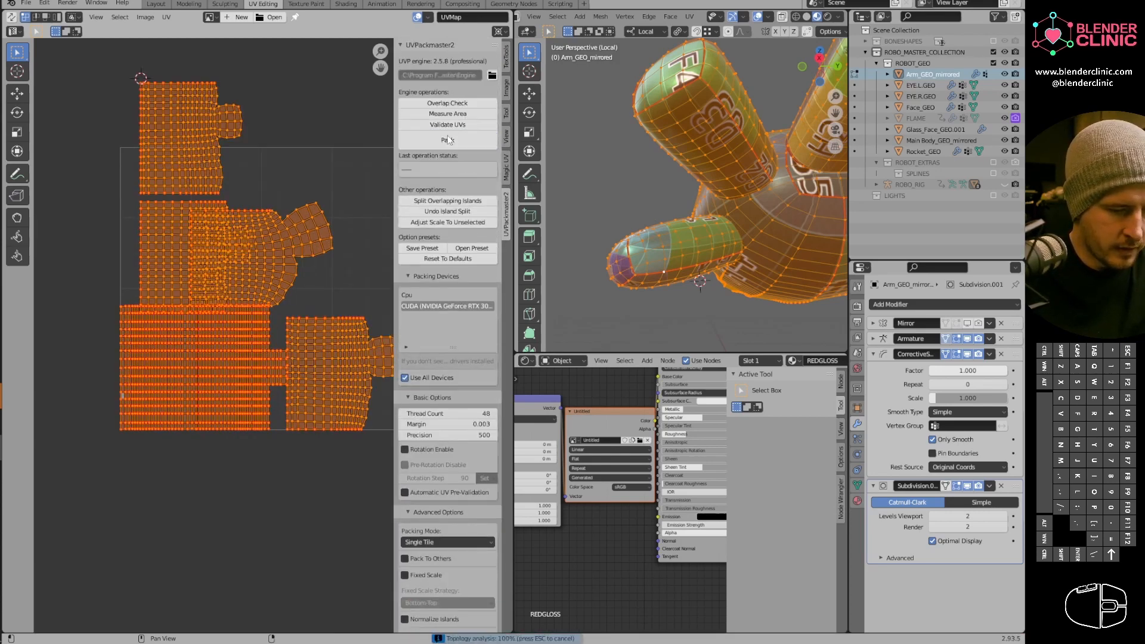
pyautogui.click(459, 125)
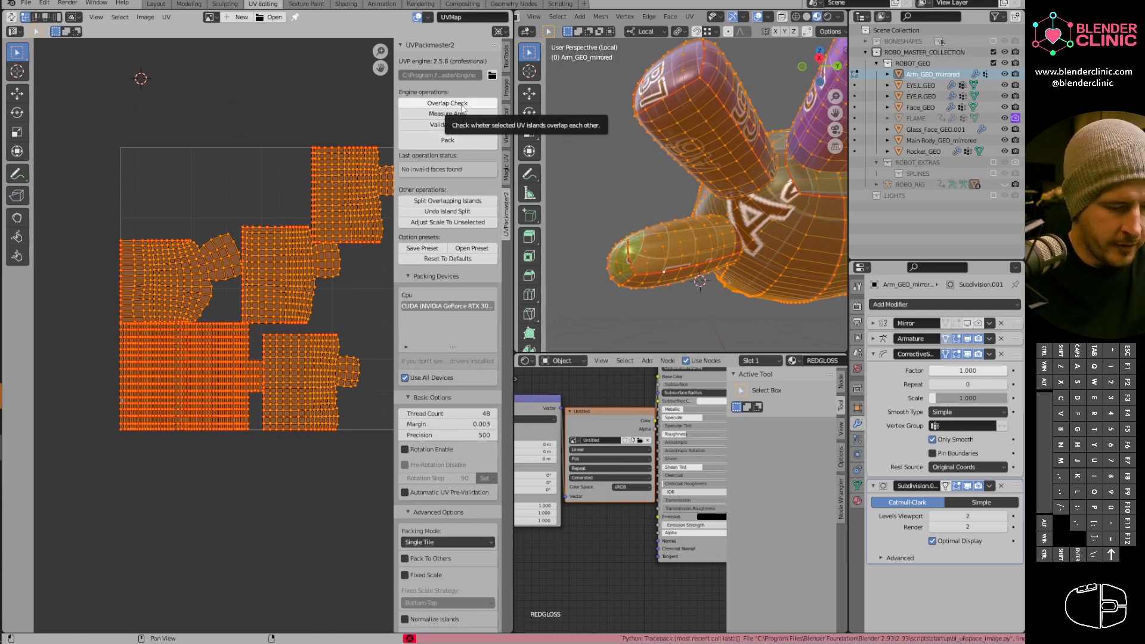
# Enable Normalize Islands with the packing mode kept at Single Tile and pack all the islands.
pyautogui.scroll(-3, 441, 262)
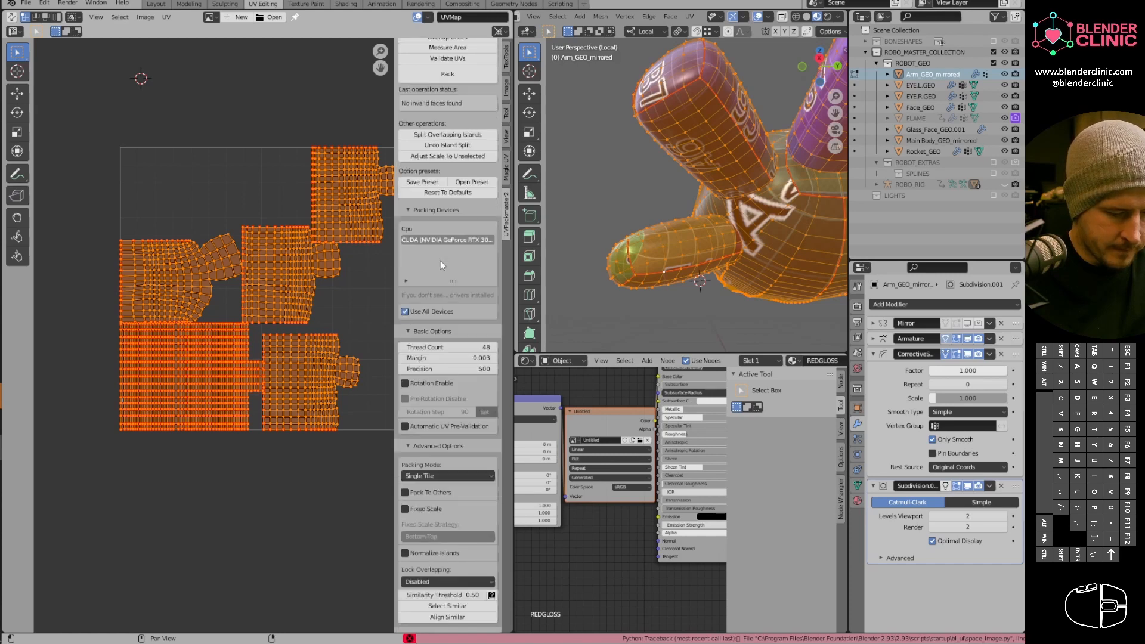
pyautogui.scroll(-2, 422, 337)
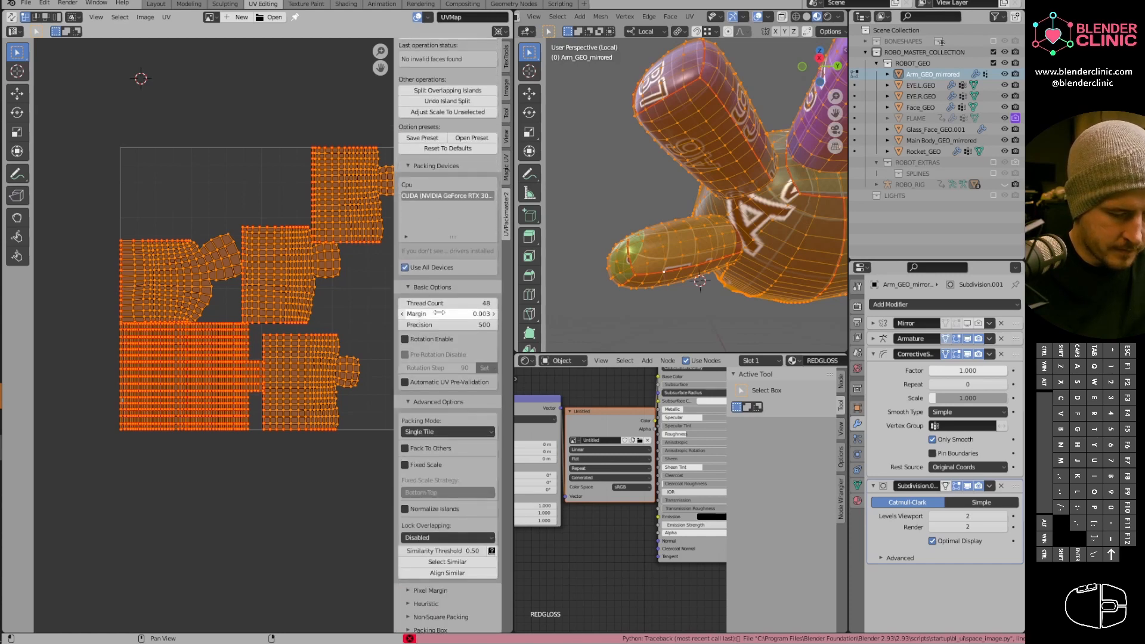
pyautogui.scroll(-3, 424, 385)
pyautogui.click(436, 365)
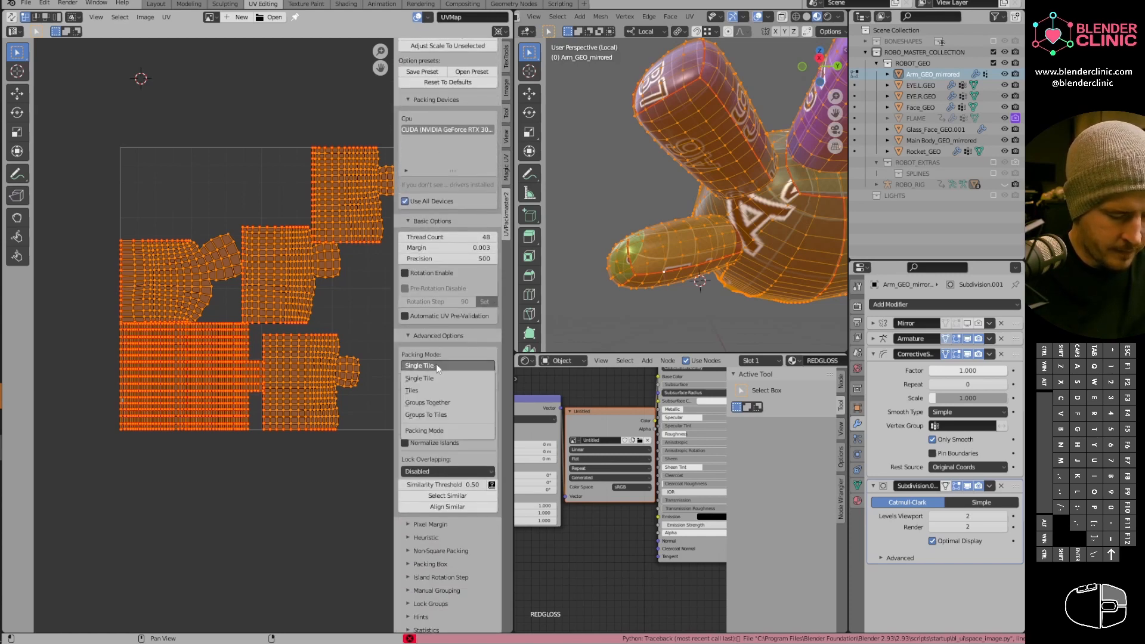
pyautogui.click(440, 379)
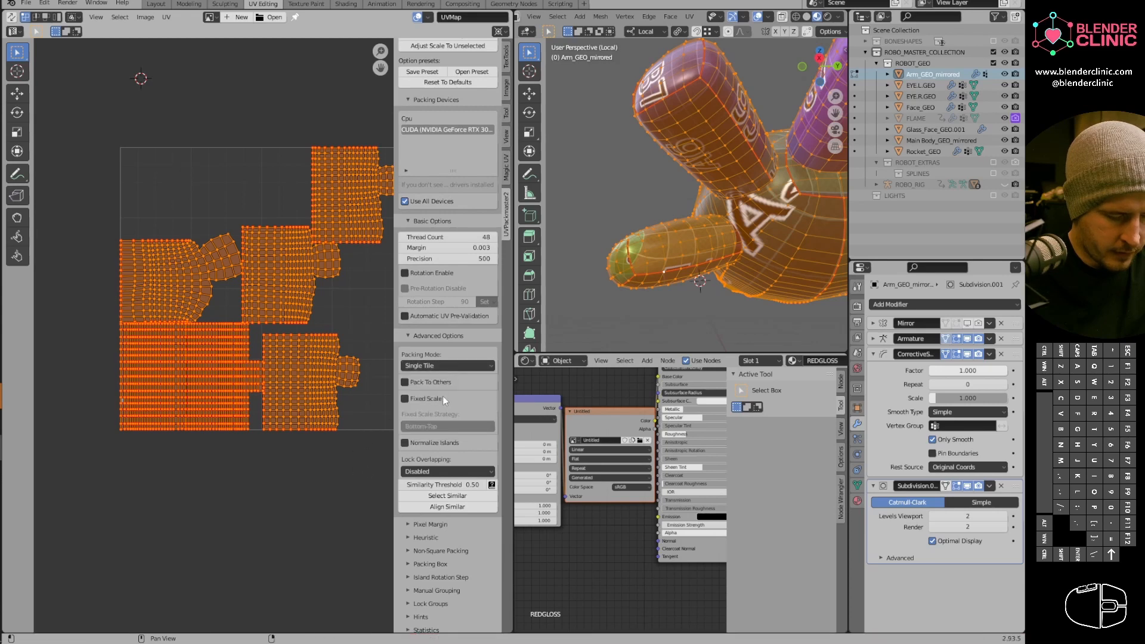
pyautogui.scroll(-1, 446, 407)
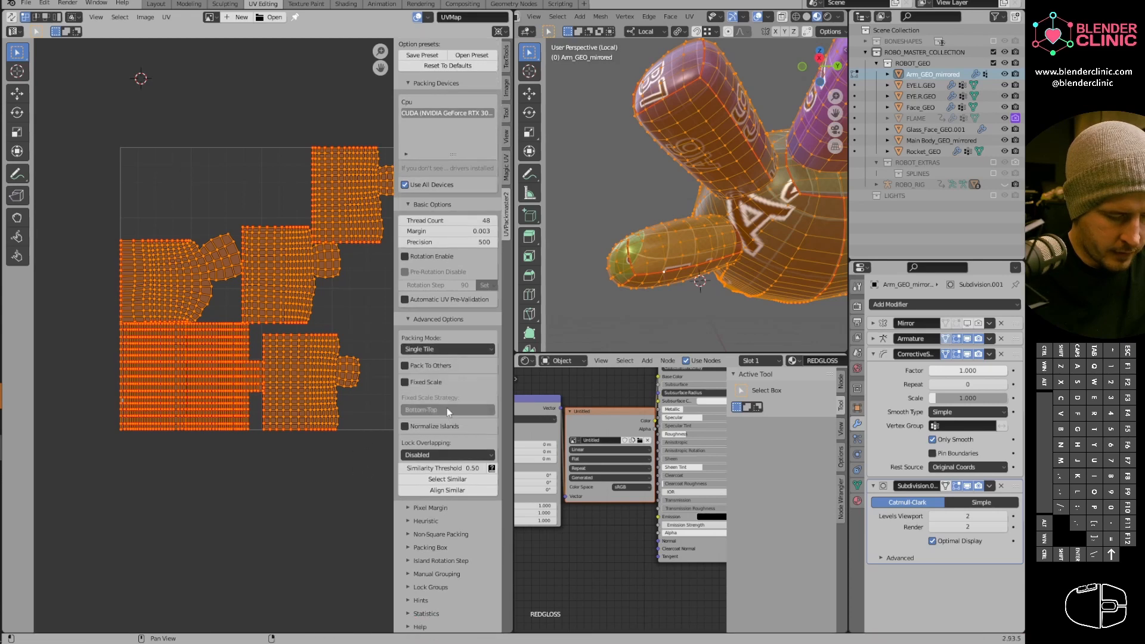
pyautogui.scroll(6, 441, 82)
pyautogui.click(436, 81)
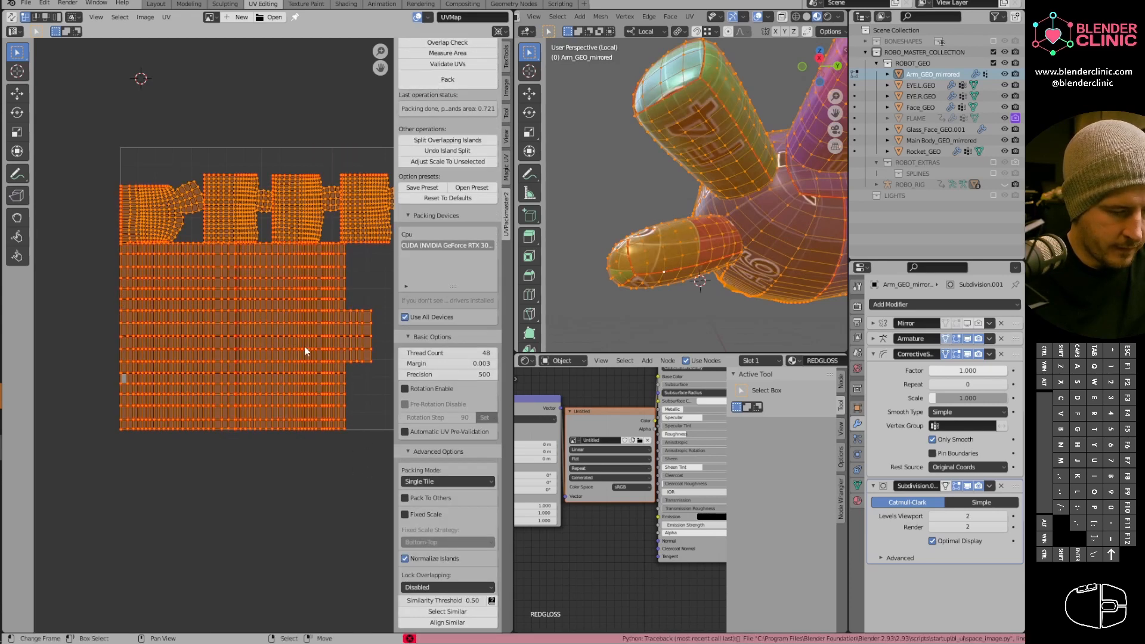
# Examine the packed island layout and the checker map's scale across the arm and fingers.
pyautogui.scroll(-3, 305, 352)
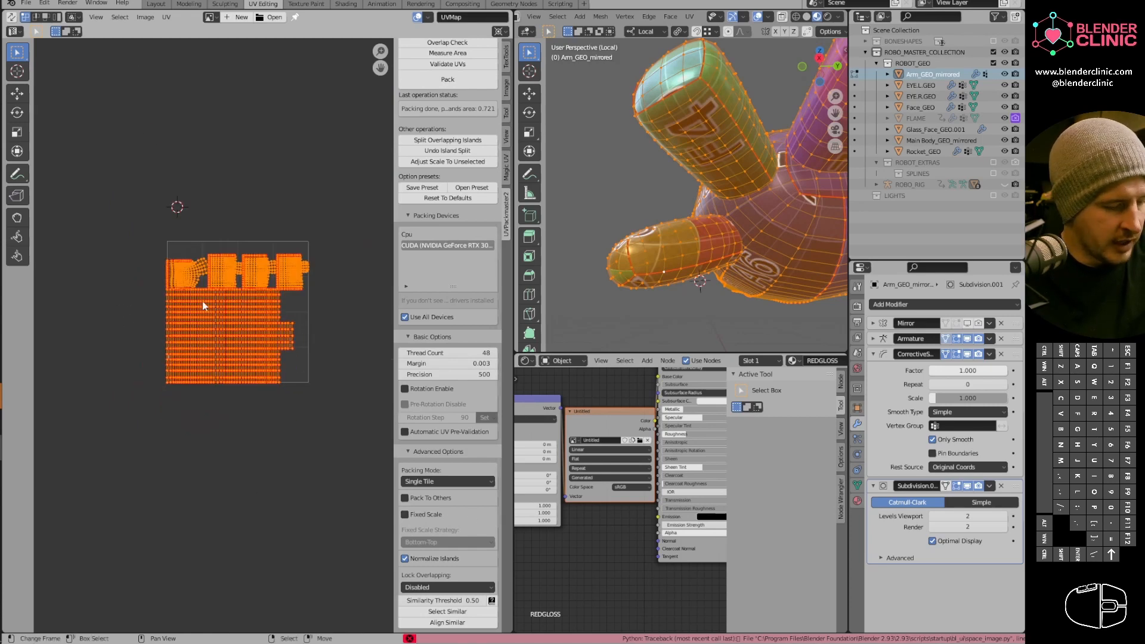
pyautogui.scroll(5, 213, 336)
pyautogui.keyDown('shift'); pyautogui.moveTo(221, 227); pyautogui.dragTo(164, 271, button='middle'); pyautogui.keyUp('shift')
pyautogui.moveTo(650, 263); pyautogui.dragTo(768, 221, button='middle')
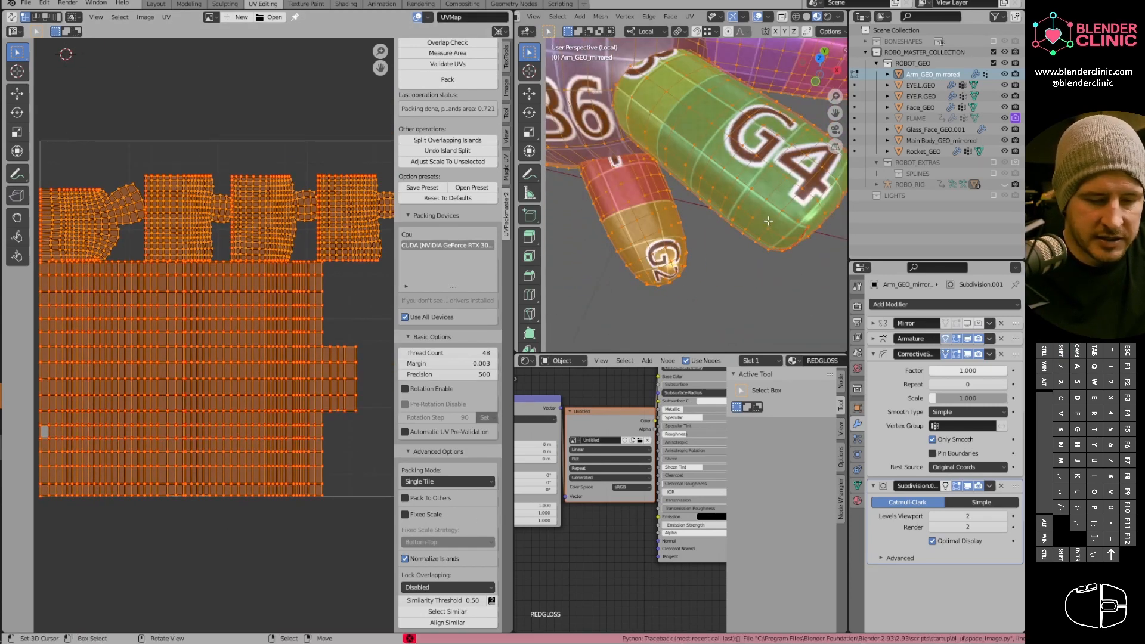
pyautogui.scroll(-6, 768, 220)
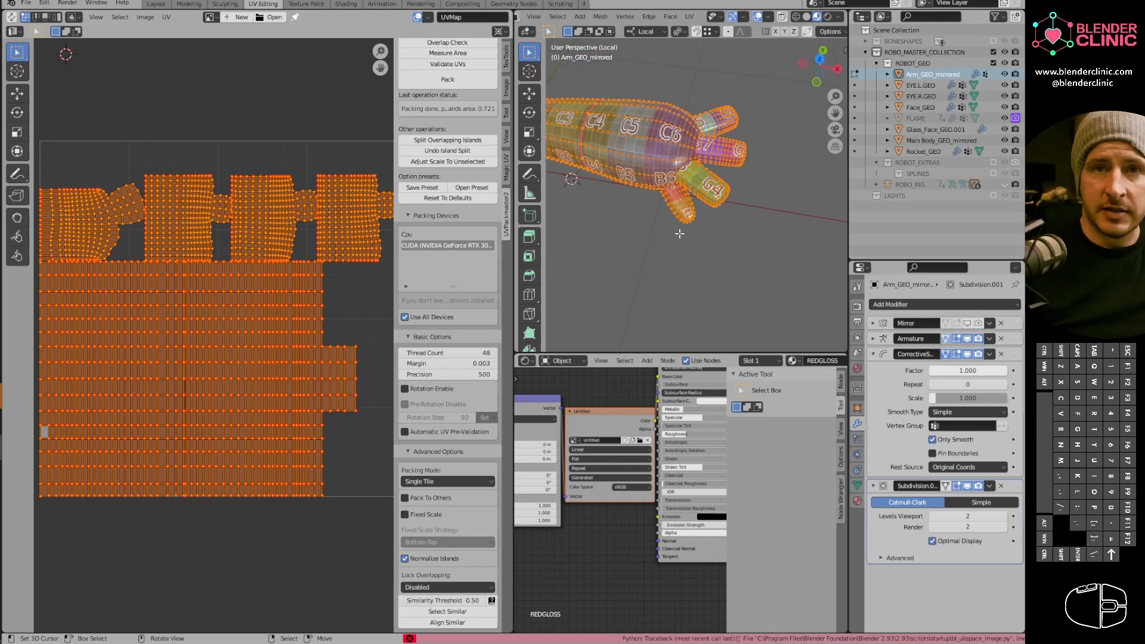
pyautogui.moveTo(703, 149); pyautogui.dragTo(686, 160, button='middle')
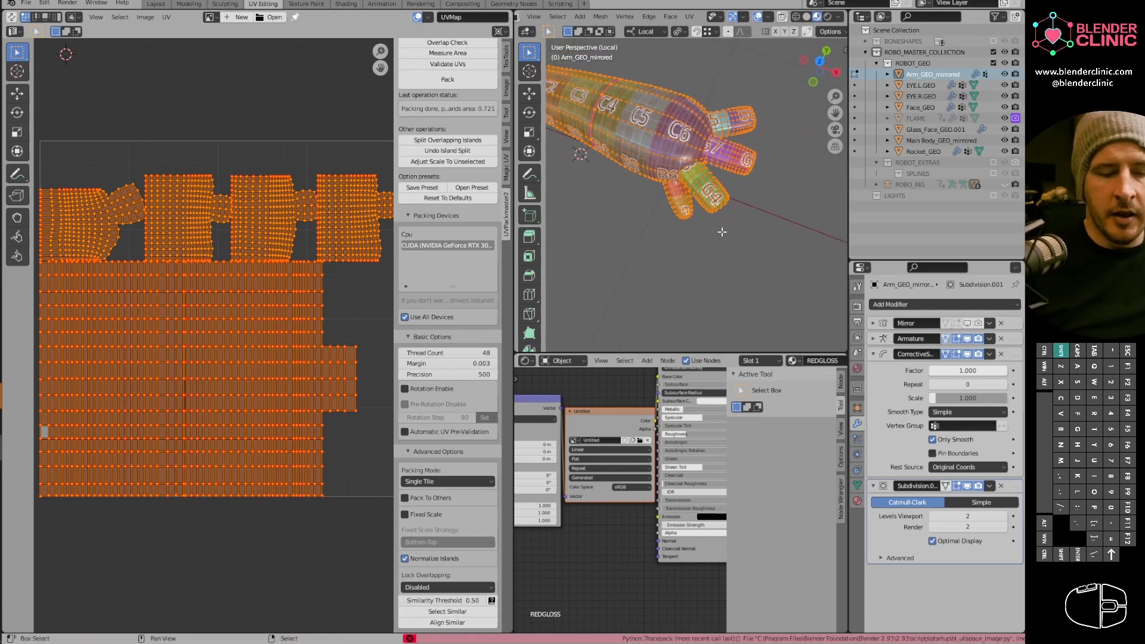
pyautogui.keyDown('shift'); pyautogui.moveTo(722, 231); pyautogui.dragTo(748, 256, button='middle'); pyautogui.keyUp('shift')
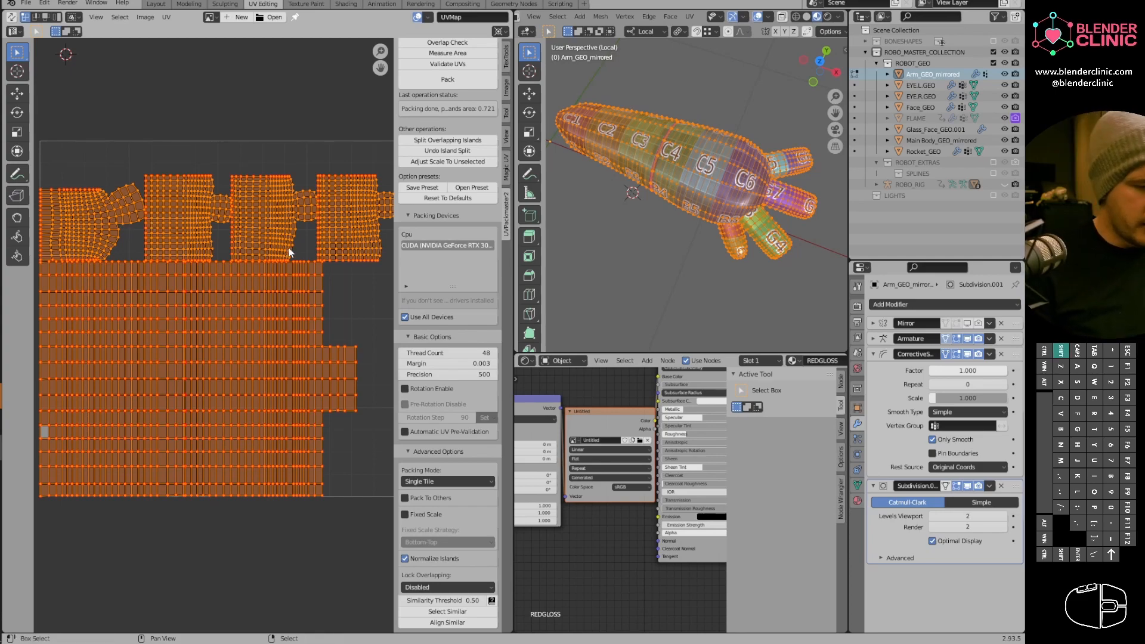
pyautogui.keyDown('shift'); pyautogui.moveTo(285, 268); pyautogui.dragTo(317, 280, button='middle'); pyautogui.keyUp('shift')
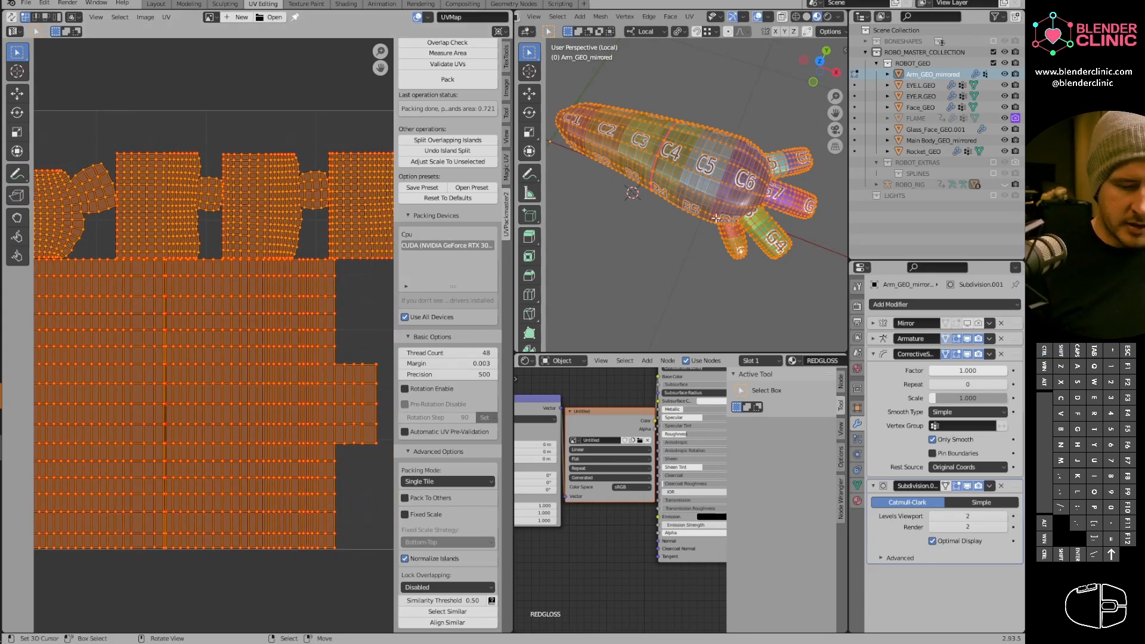
pyautogui.moveTo(716, 218); pyautogui.dragTo(773, 119, button='middle')
# Turn on the Mirror modifier's edit-mode and viewport display for the arm mesh.
pyautogui.press('Tab')
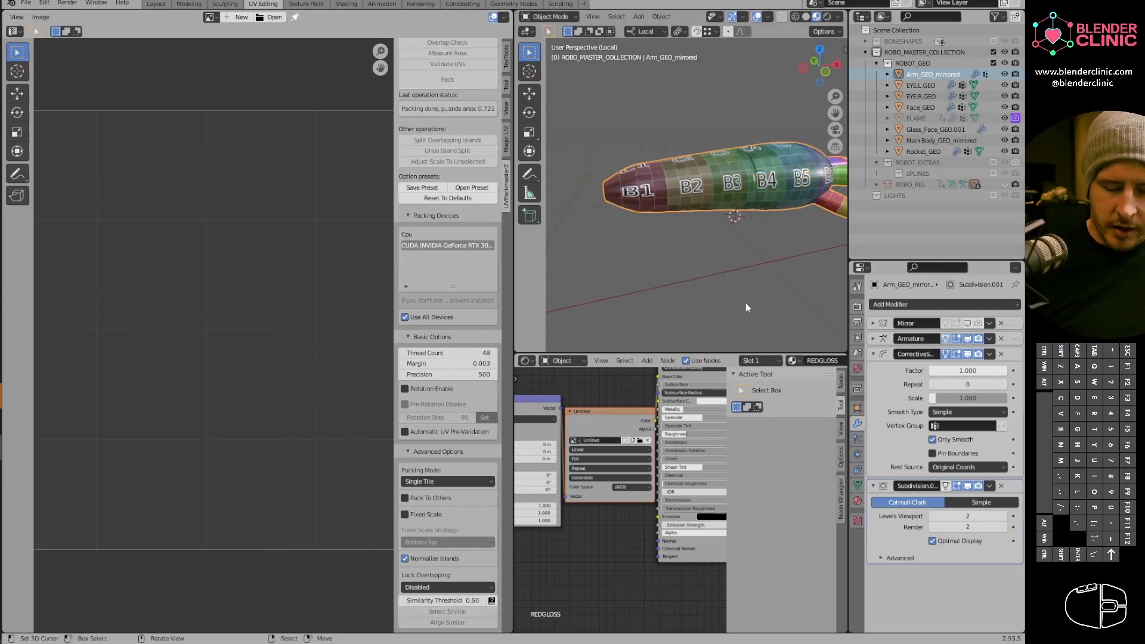
pyautogui.press('Tab')
pyautogui.press('Home')
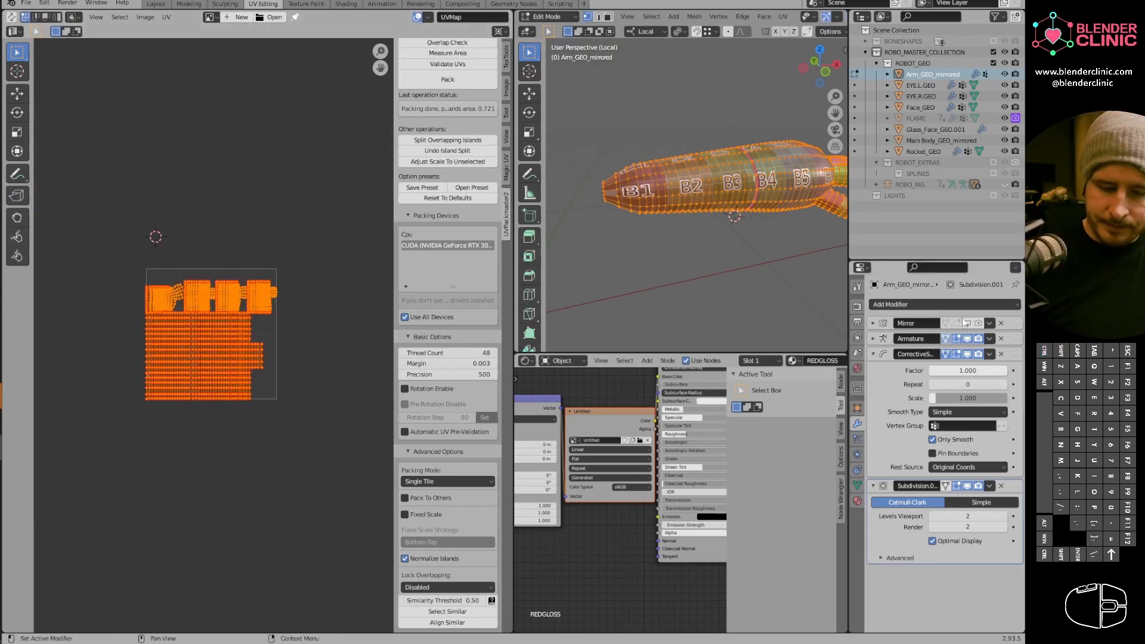
pyautogui.keyDown('shift'); pyautogui.moveTo(291, 339); pyautogui.dragTo(283, 297, button='middle'); pyautogui.keyUp('shift')
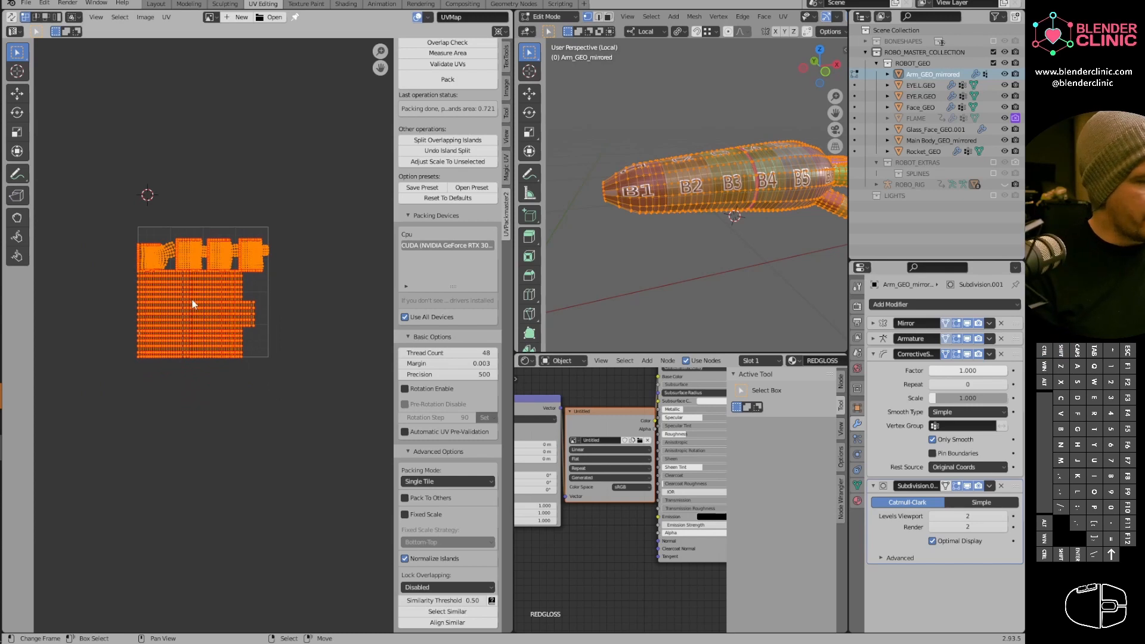
# Move all UV islands about 0.517 along X and 0.055 along Y, and display the modified edges in the UV view.
pyautogui.press('g')
pyautogui.click(255, 297)
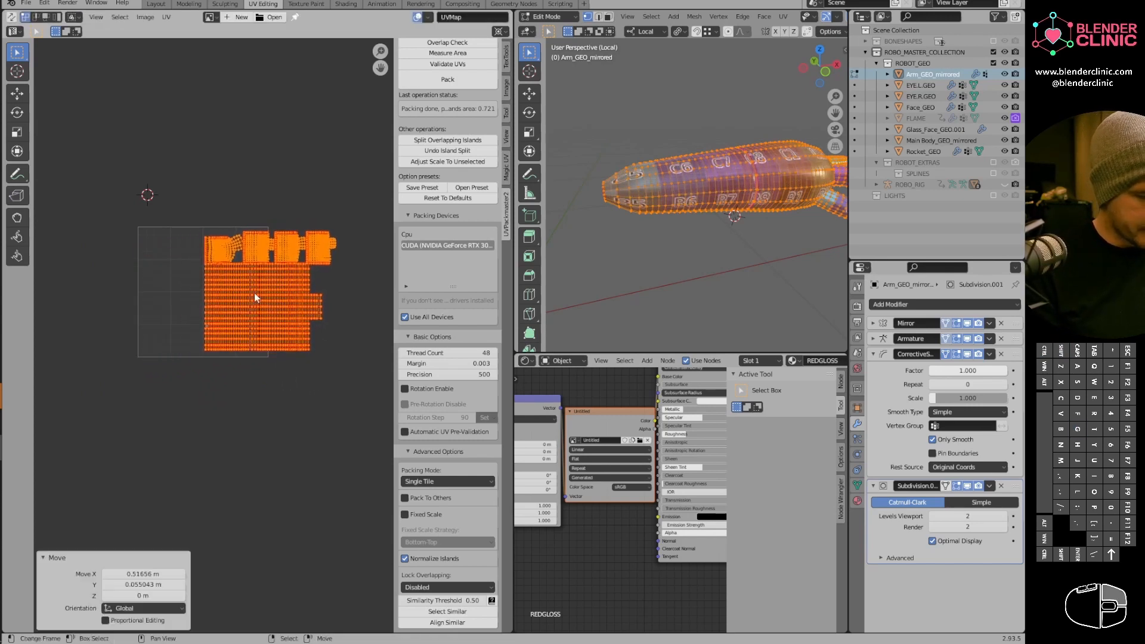
pyautogui.click(429, 17)
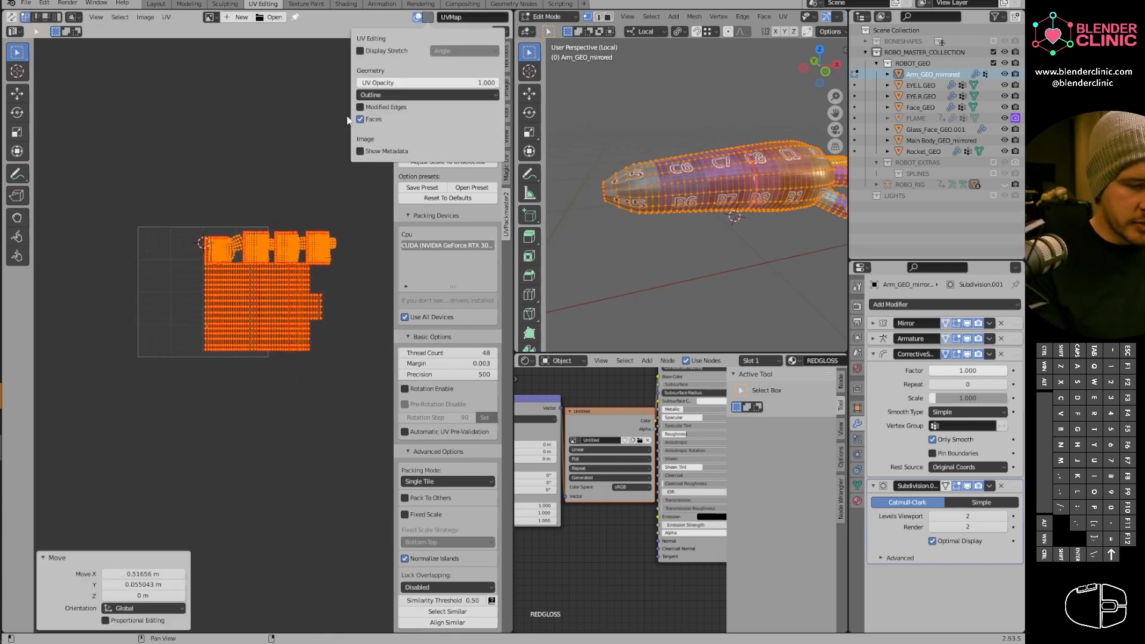
pyautogui.click(367, 105)
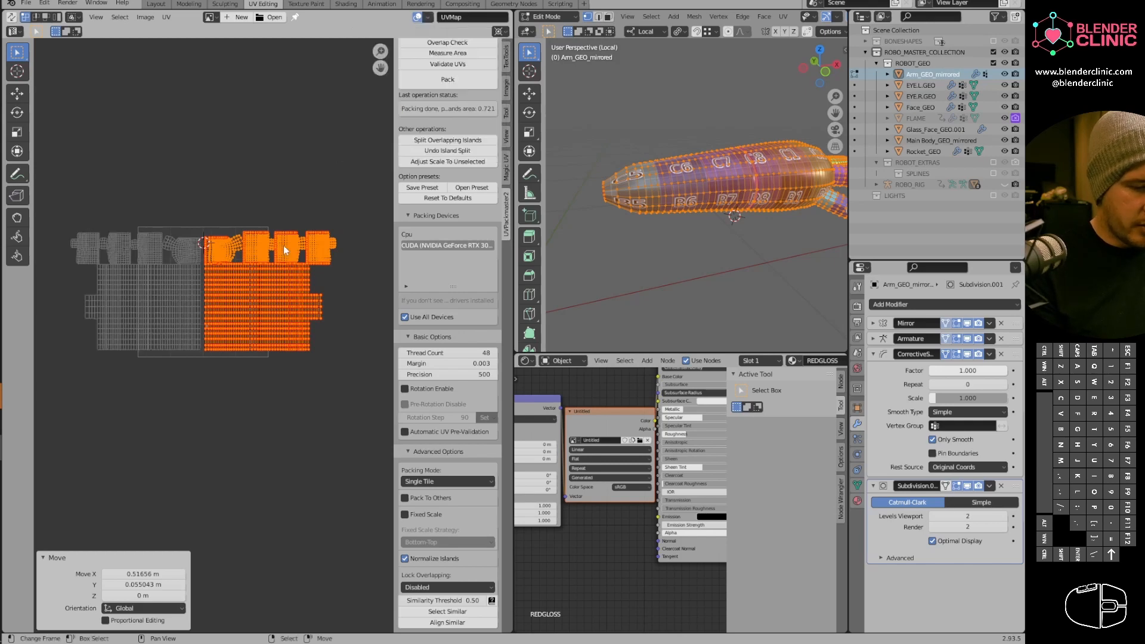
# Shift the islands about -0.013 in X and 0.025 in Y so their inner edge meets the mirrored copy at the tile's centre line.
pyautogui.scroll(4, 283, 245)
pyautogui.keyDown('shift'); pyautogui.moveTo(257, 207); pyautogui.dragTo(322, 370, button='middle'); pyautogui.keyUp('shift')
pyautogui.keyDown('ctrl'); pyautogui.moveTo(322, 370); pyautogui.dragTo(288, 274, button='middle'); pyautogui.keyUp('ctrl')
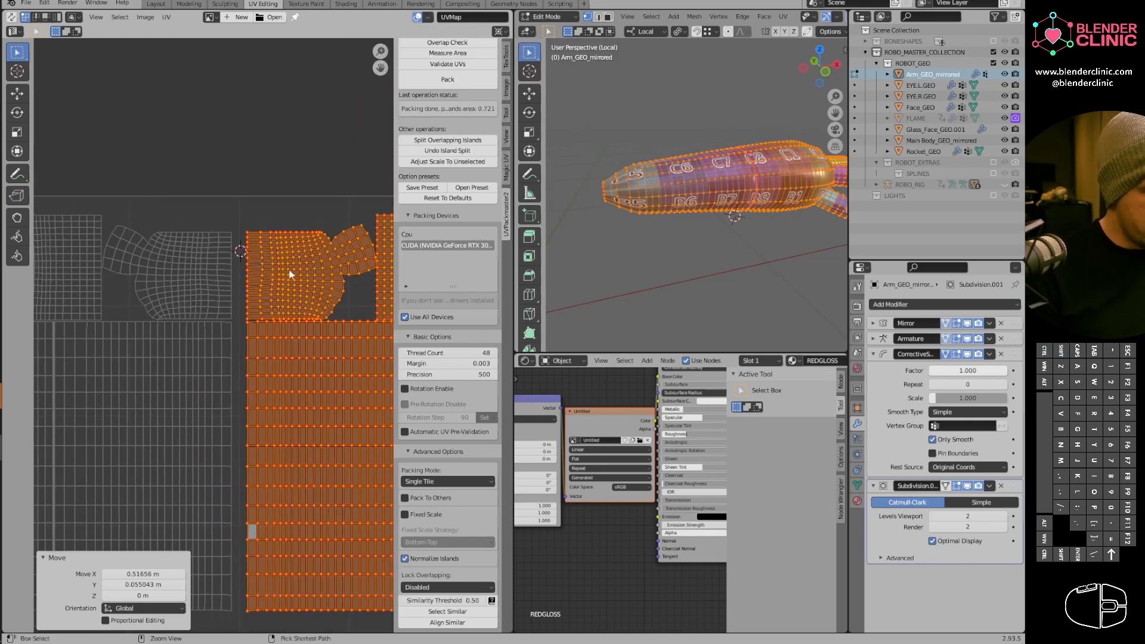
pyautogui.press('g')
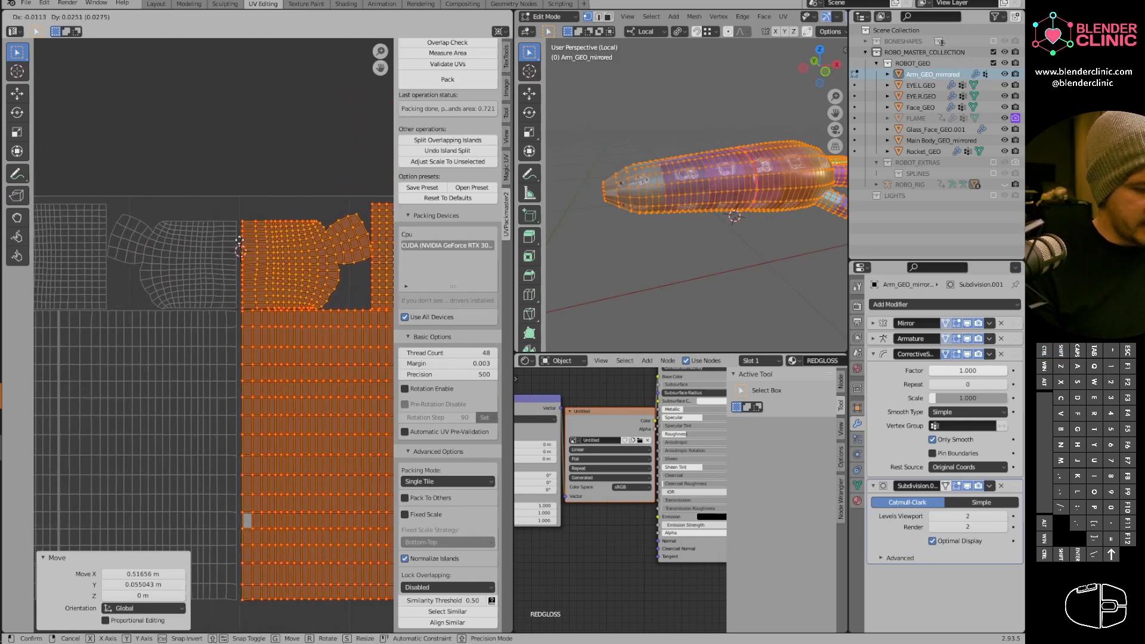
pyautogui.click(241, 244)
# Scale all islands to about 0.497 around the 2D cursor so both mirrored halves fit the tile's width.
pyautogui.scroll(-3, 381, 348)
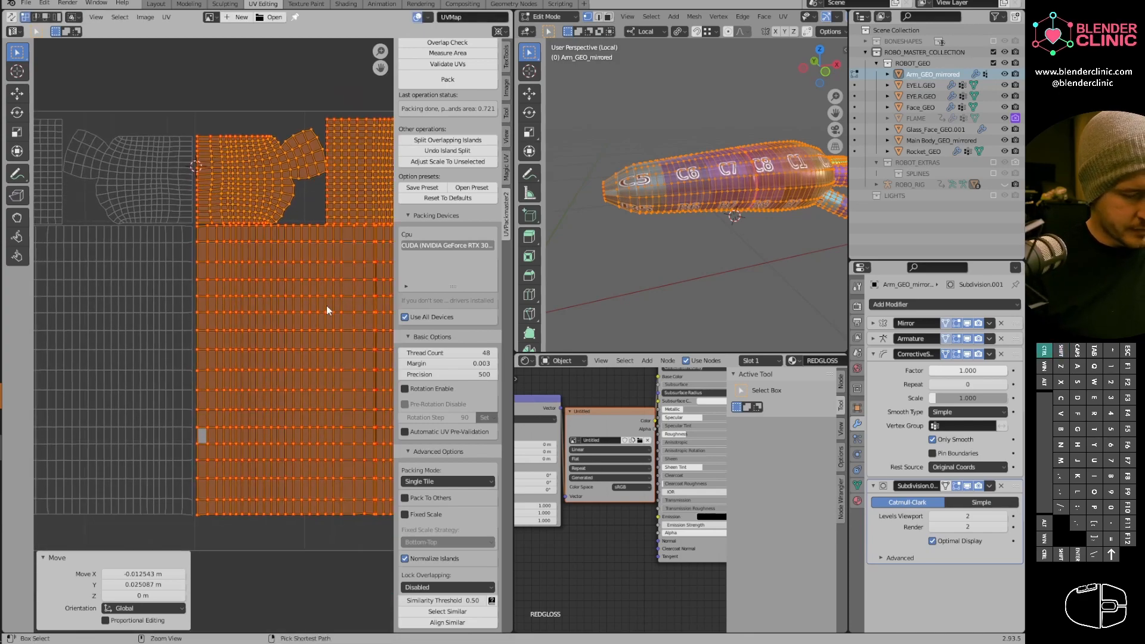
pyautogui.press('s')
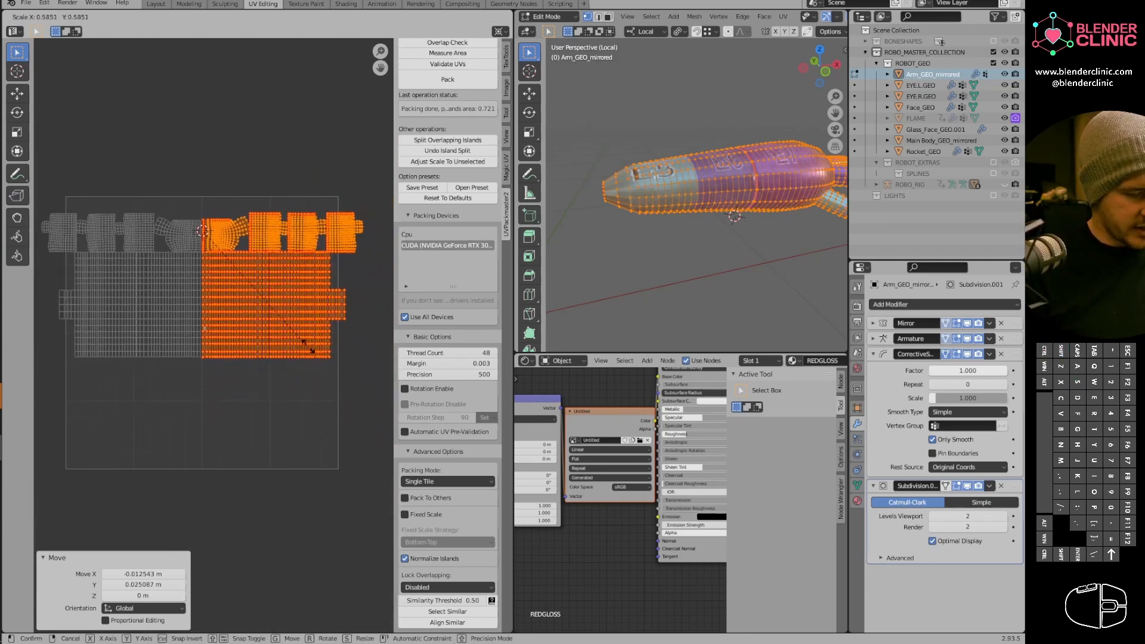
pyautogui.click(301, 332)
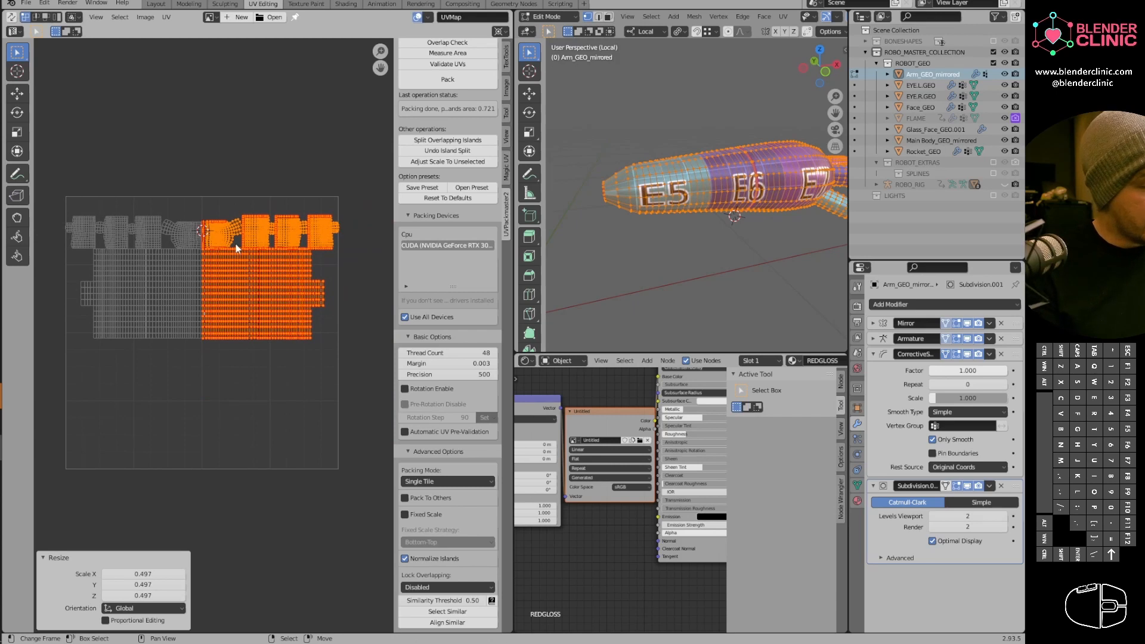
# Move the islands up about 0.069 in two moves to line them up with the UV tile's upper edge.
pyautogui.press('g')
pyautogui.click(236, 225)
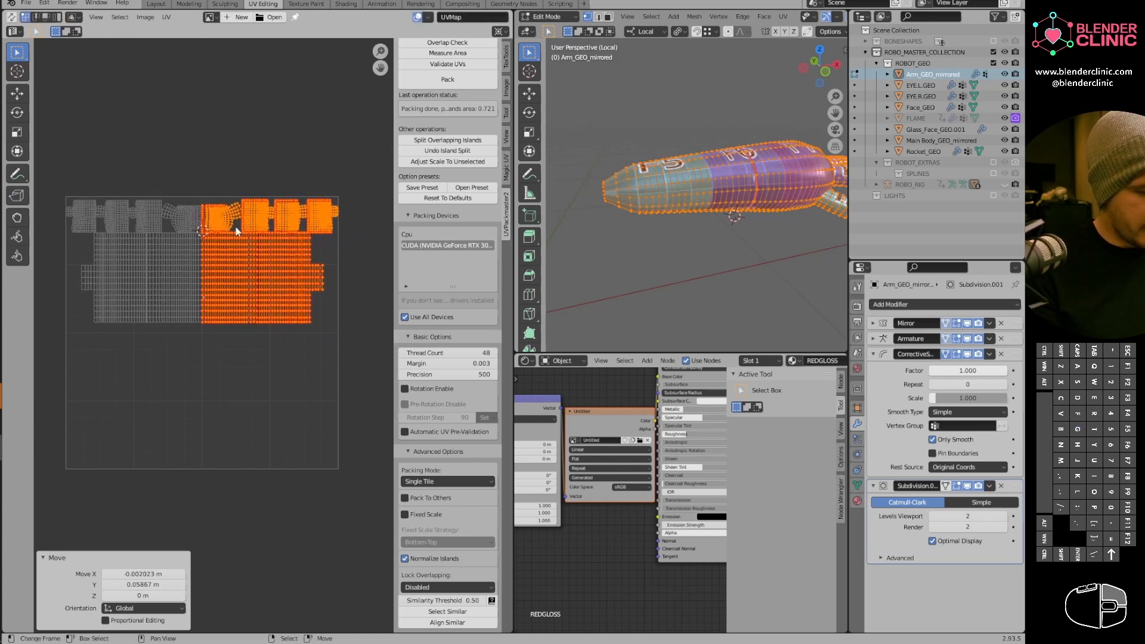
pyautogui.press('g')
pyautogui.click(238, 229)
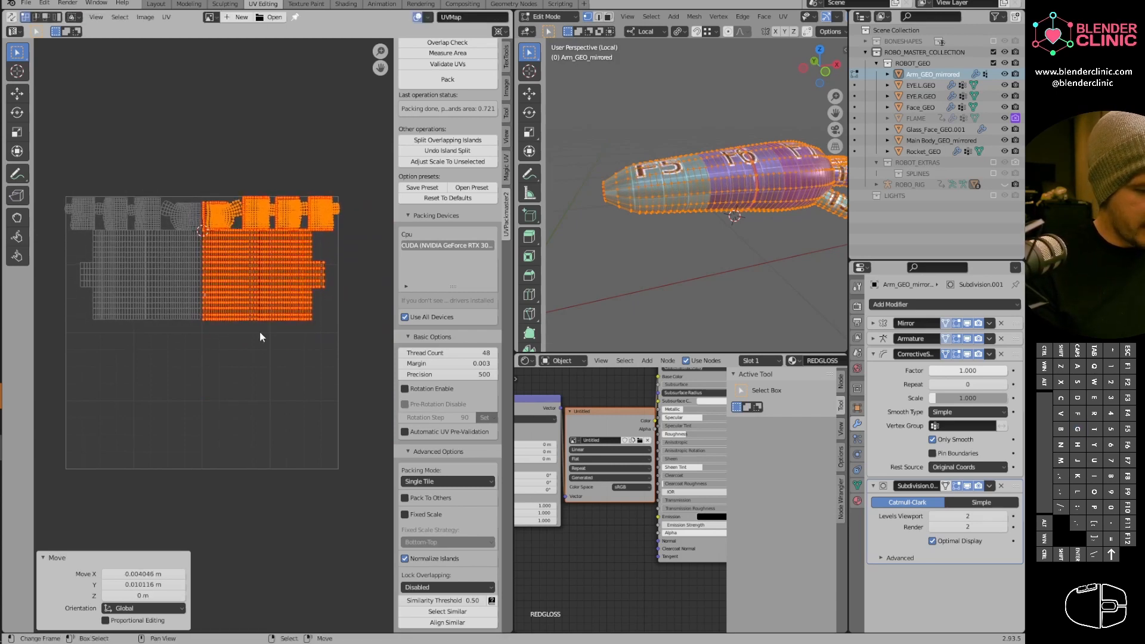
# Nudge the arm islands about 0.002 in X and -0.004 in Y, and scale them to about 0.981 around the 2D cursor.
pyautogui.press('g')
pyautogui.click(298, 272)
pyautogui.press('s')
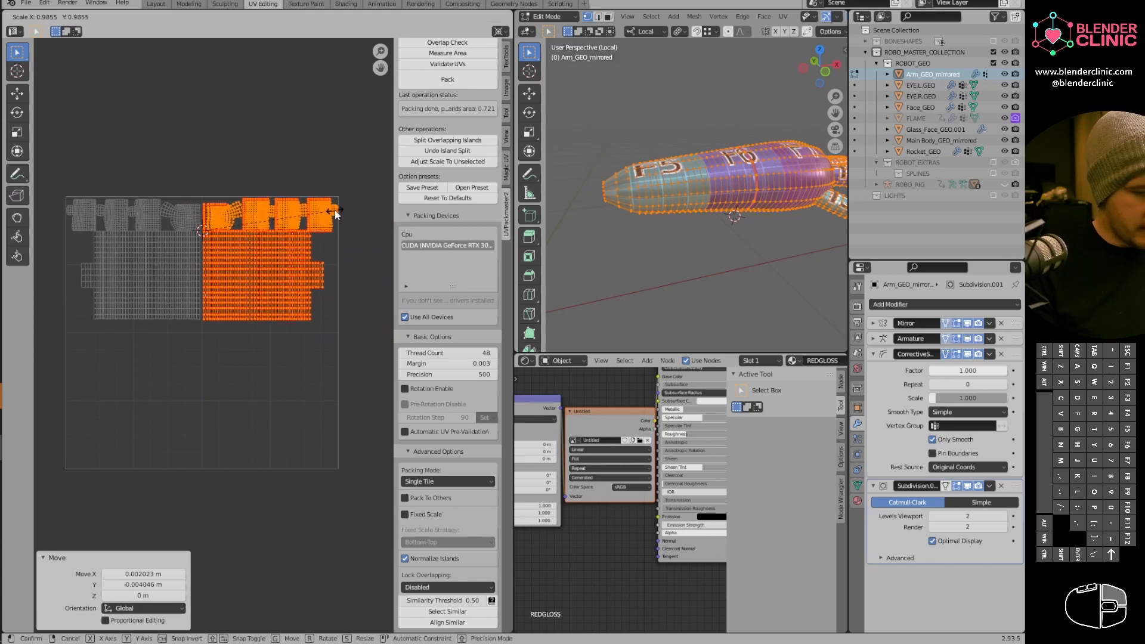
pyautogui.click(333, 212)
pyautogui.keyDown('ctrl'); pyautogui.moveTo(297, 277); pyautogui.dragTo(258, 270, button='middle'); pyautogui.keyUp('ctrl')
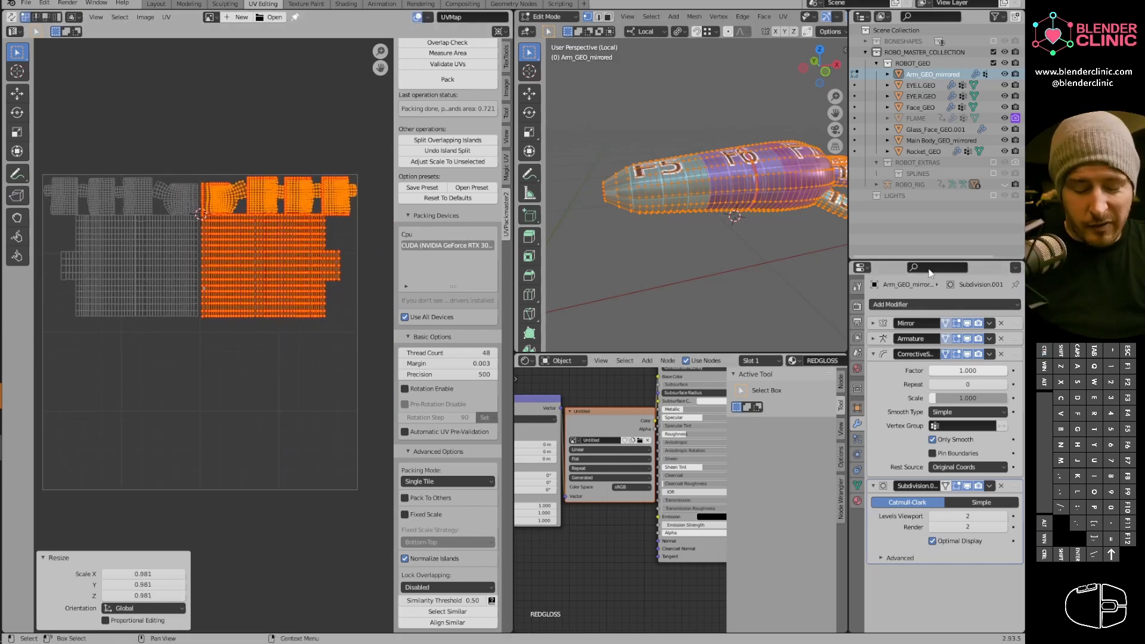
# Check the grid texture on both mirrored arms from above, leave Edit Mode and save the file.
pyautogui.moveTo(697, 276)
pyautogui.keyDown('ctrl'); pyautogui.mouseDown(button='middle')
pyautogui.moveTo(619, 144)
pyautogui.moveTo(690, 271)
pyautogui.mouseUp(button='middle'); pyautogui.keyUp('ctrl')
pyautogui.hotkey('ctrl', 'space')
pyautogui.keyDown('ctrl'); pyautogui.moveTo(746, 204); pyautogui.dragTo(838, 248, button='middle'); pyautogui.keyUp('ctrl')
pyautogui.scroll(-2, 705, 337)
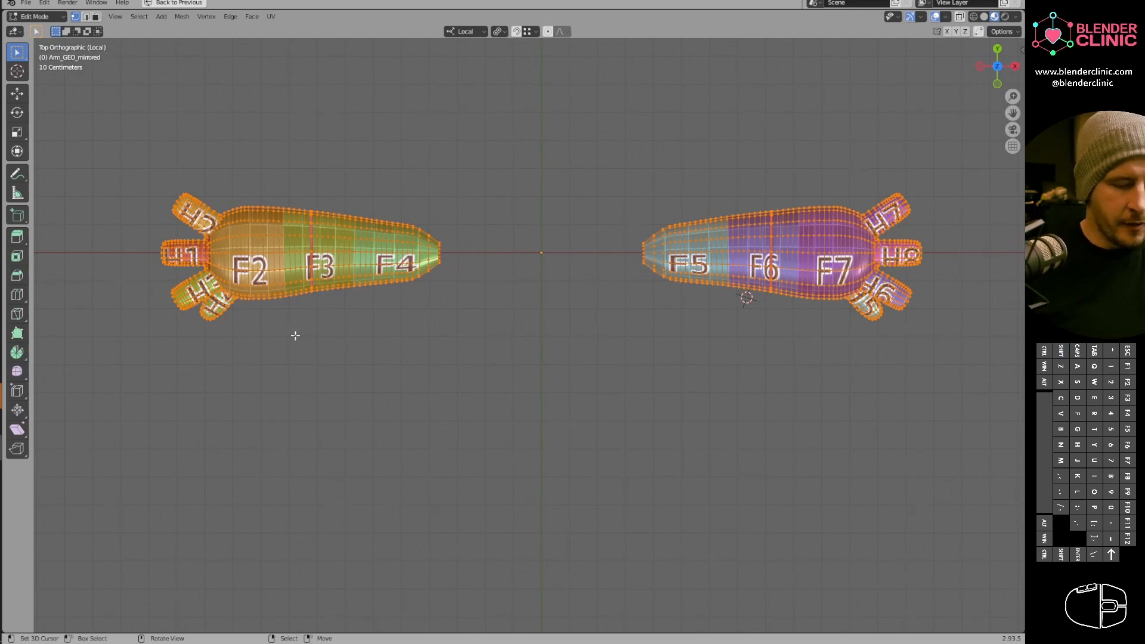
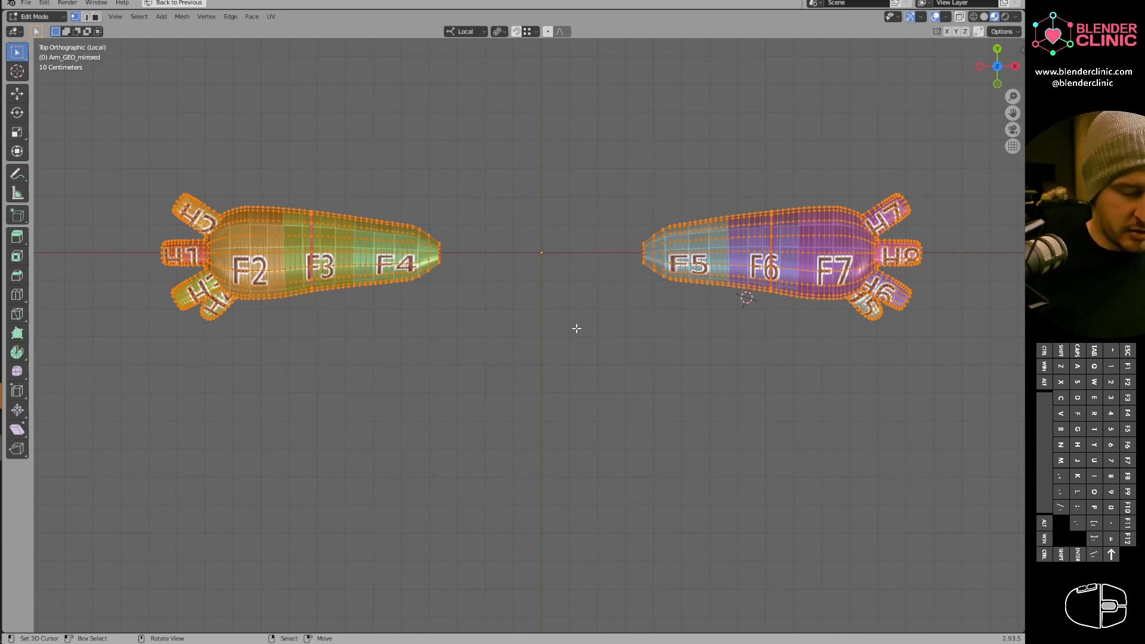
pyautogui.moveTo(576, 328); pyautogui.dragTo(595, 279, button='middle')
pyautogui.press('Tab')
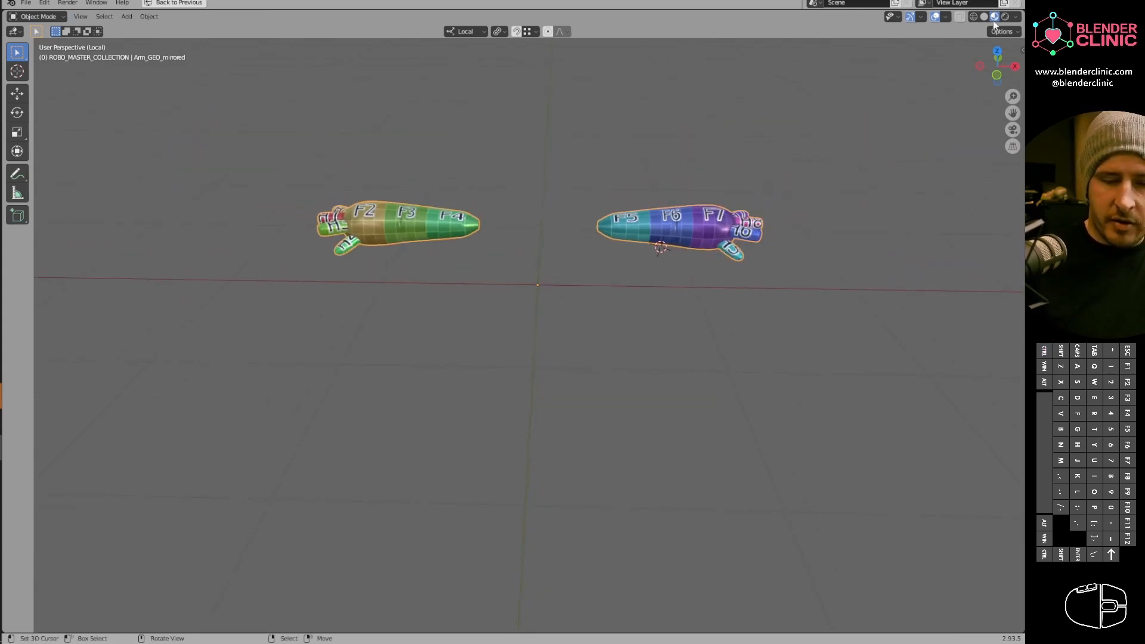
pyautogui.hotkey('ctrl', 'space')
pyautogui.click(26, 3)
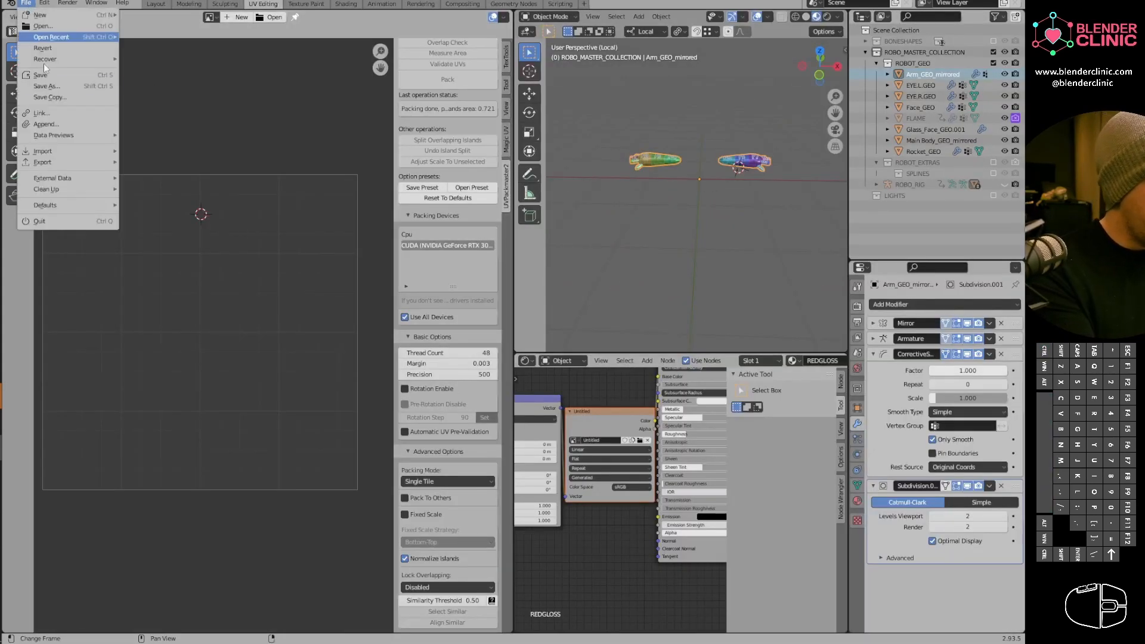
pyautogui.click(57, 76)
# Leave local view and open the robot's main body mesh in Edit Mode.
pyautogui.press('KP_Divide')
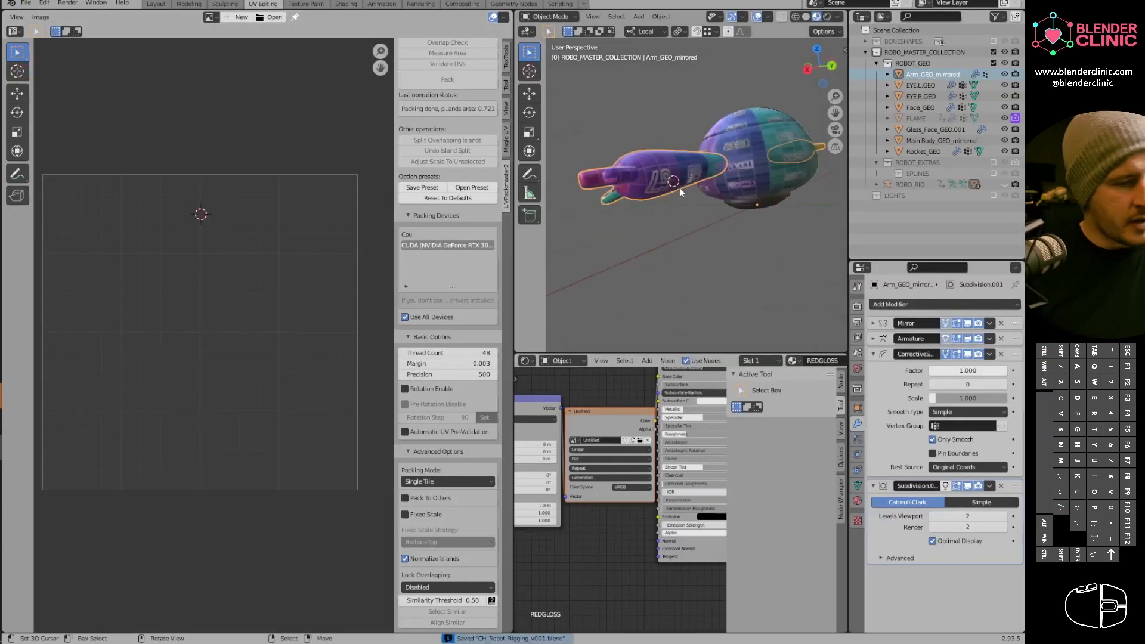
pyautogui.moveTo(750, 224); pyautogui.dragTo(717, 210, button='middle')
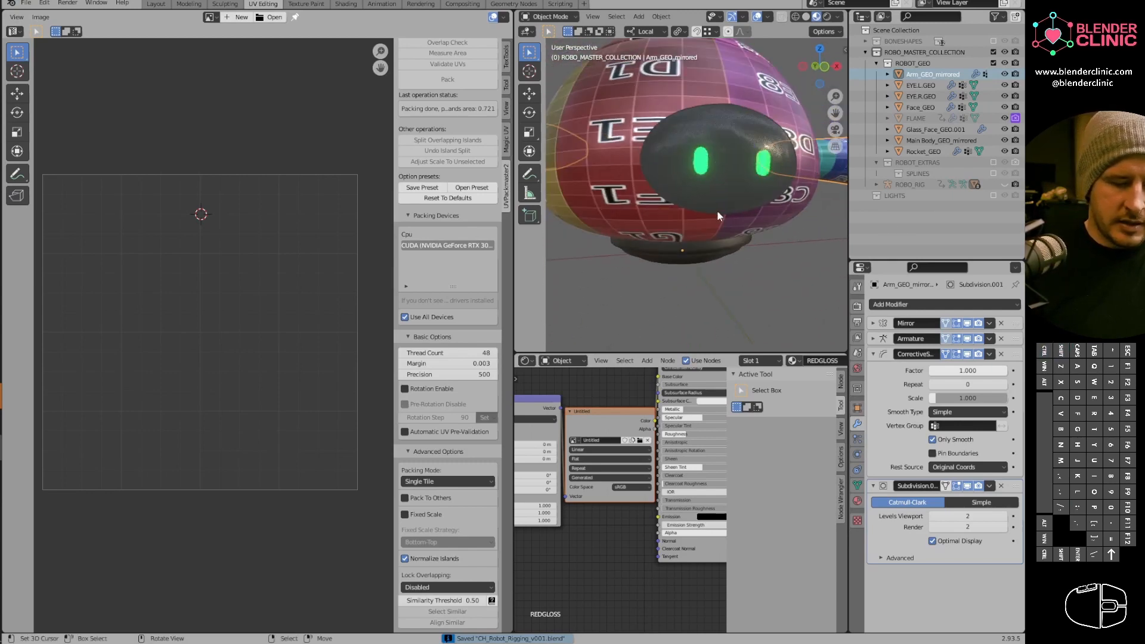
pyautogui.click(710, 226)
pyautogui.press('Tab')
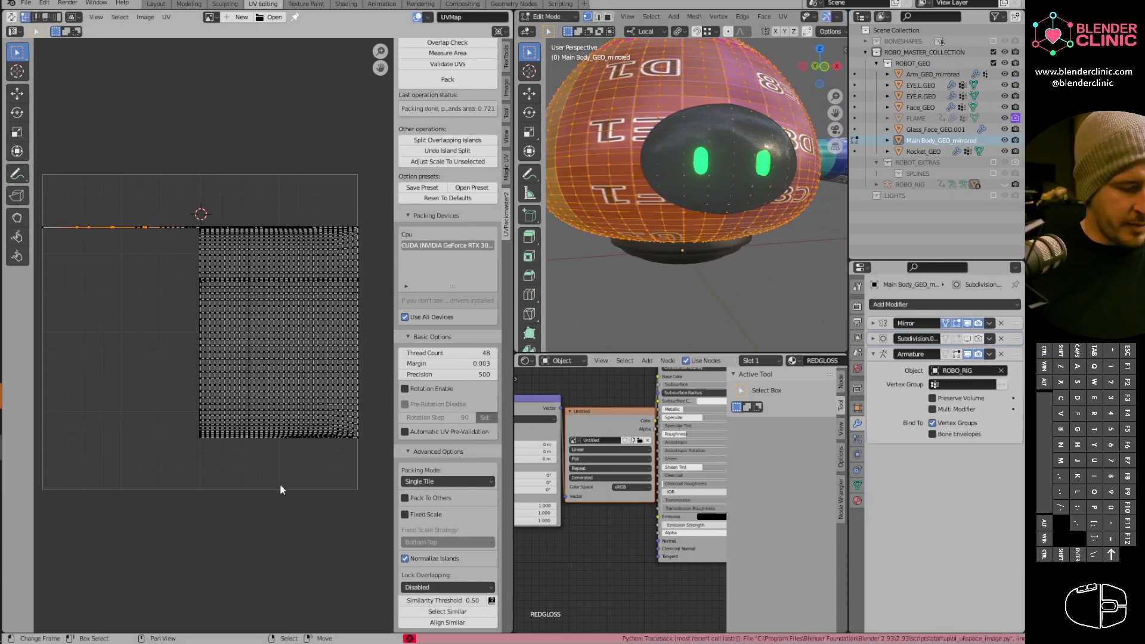
# Examine the main body's UV grid along its upper, lower and outer borders in an enlarged UV editor.
pyautogui.keyDown('ctrl'); pyautogui.moveTo(259, 406); pyautogui.dragTo(325, 388, button='middle'); pyautogui.keyUp('ctrl')
pyautogui.keyDown('shift'); pyautogui.moveTo(360, 377); pyautogui.dragTo(269, 345, button='middle'); pyautogui.keyUp('shift')
pyautogui.hotkey('ctrl', 'space')
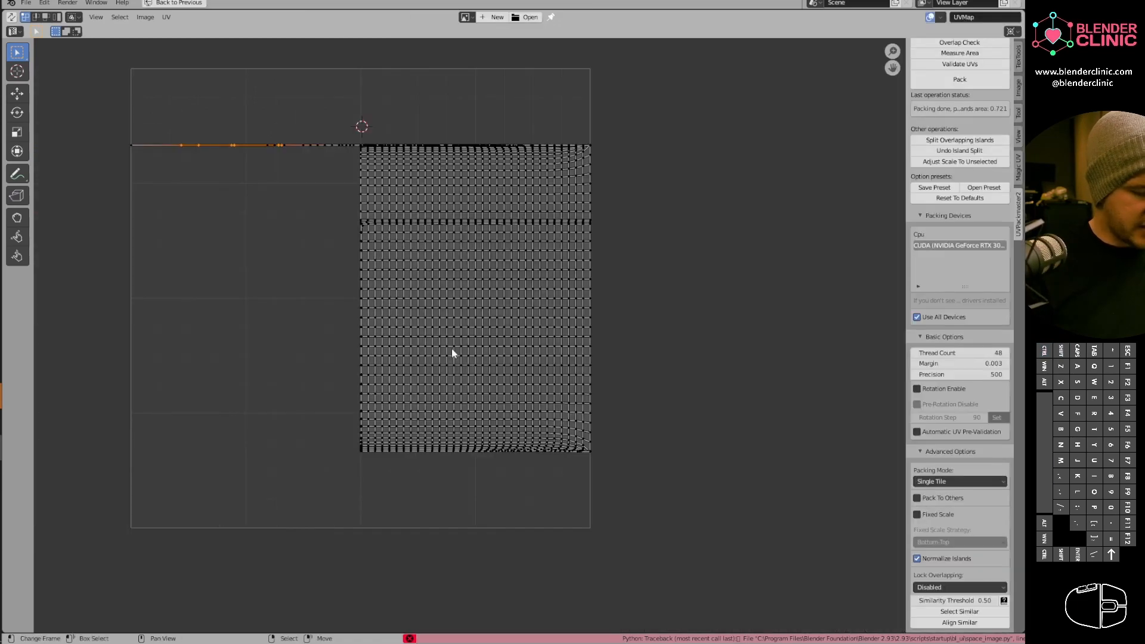
pyautogui.moveTo(626, 274)
pyautogui.keyDown('shift'); pyautogui.mouseDown(button='middle')
pyautogui.moveTo(559, 321)
pyautogui.moveTo(585, 352)
pyautogui.moveTo(626, 273)
pyautogui.mouseUp(button='middle'); pyautogui.keyUp('shift')
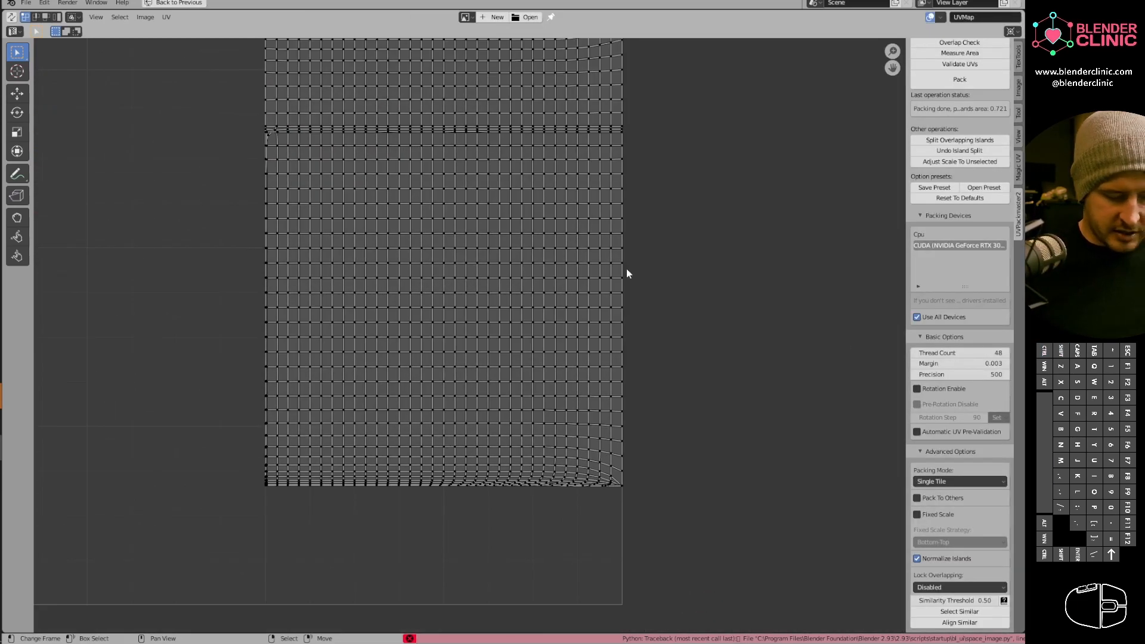
pyautogui.moveTo(629, 426); pyautogui.dragTo(626, 306, button='middle')
pyautogui.keyDown('ctrl'); pyautogui.moveTo(626, 306); pyautogui.dragTo(659, 333, button='middle'); pyautogui.keyUp('ctrl')
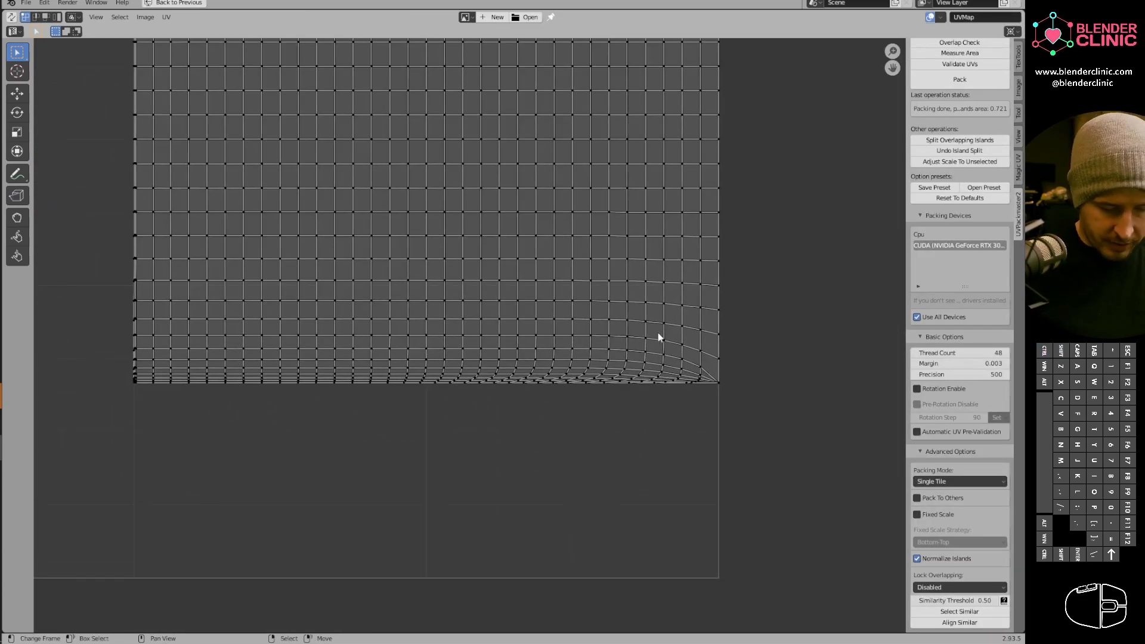
pyautogui.keyDown('shift'); pyautogui.moveTo(700, 244); pyautogui.dragTo(715, 479, button='middle'); pyautogui.keyUp('shift')
pyautogui.keyDown('ctrl'); pyautogui.moveTo(730, 406); pyautogui.dragTo(632, 437, button='middle'); pyautogui.keyUp('ctrl')
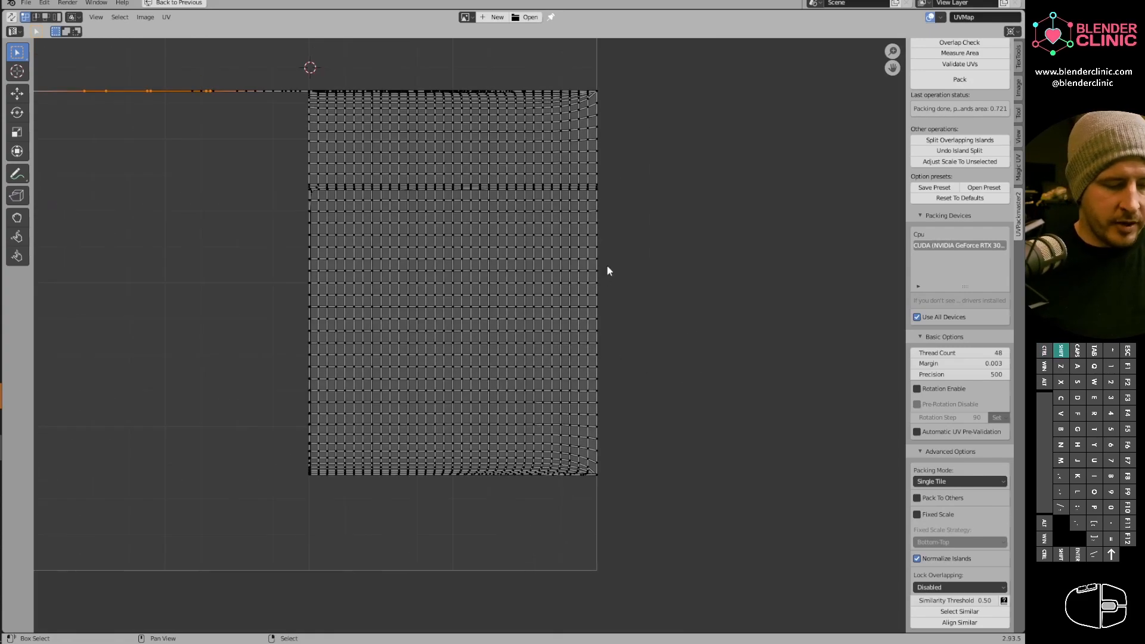
pyautogui.keyDown('shift'); pyautogui.moveTo(606, 269); pyautogui.dragTo(625, 342, button='middle'); pyautogui.keyUp('shift')
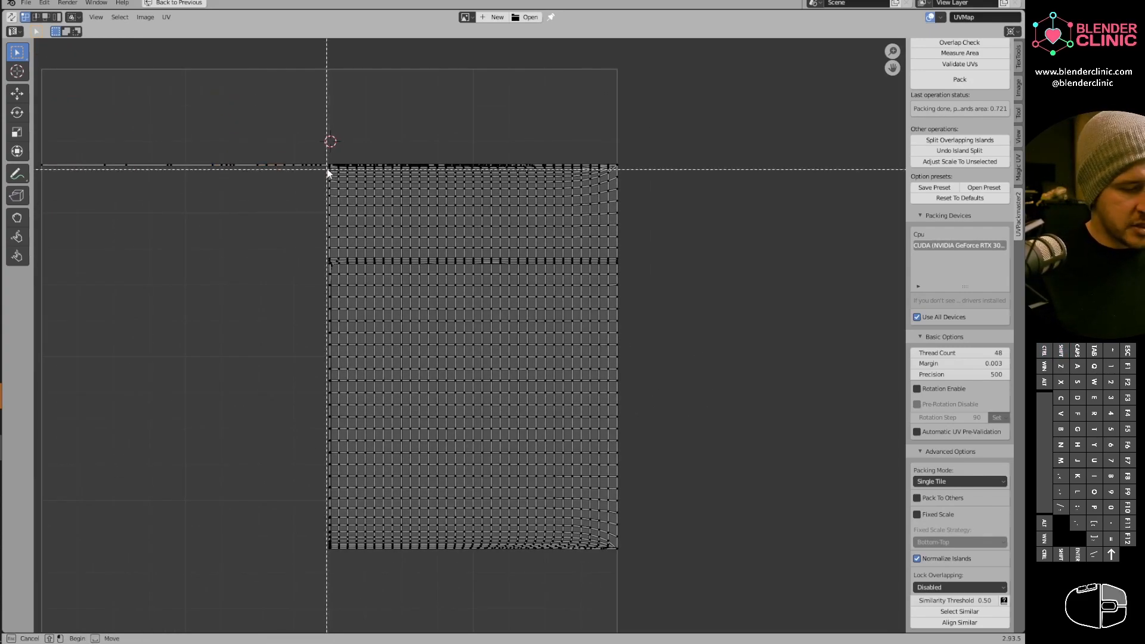
# Select the main body's UV grid and add the edge loops near its upper border and outer corner.
pyautogui.moveTo(327, 171); pyautogui.dragTo(826, 614)
pyautogui.keyDown('shift'); pyautogui.moveTo(626, 280); pyautogui.dragTo(574, 365, button='middle'); pyautogui.keyUp('shift')
pyautogui.keyDown('ctrl'); pyautogui.moveTo(573, 366); pyautogui.dragTo(602, 293, button='middle'); pyautogui.keyUp('ctrl')
pyautogui.keyDown('alt'); pyautogui.keyDown('shift'); pyautogui.click(354, 281); pyautogui.keyUp('shift'); pyautogui.keyUp('alt')
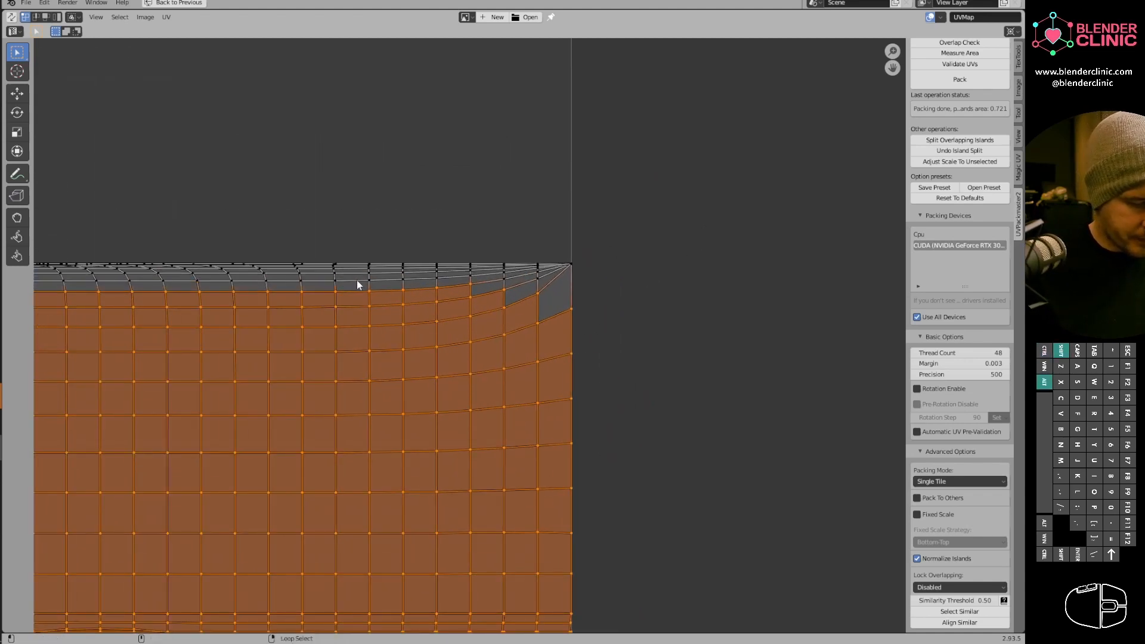
pyautogui.keyDown('alt'); pyautogui.keyDown('shift'); pyautogui.click(356, 280); pyautogui.keyUp('shift'); pyautogui.keyUp('alt')
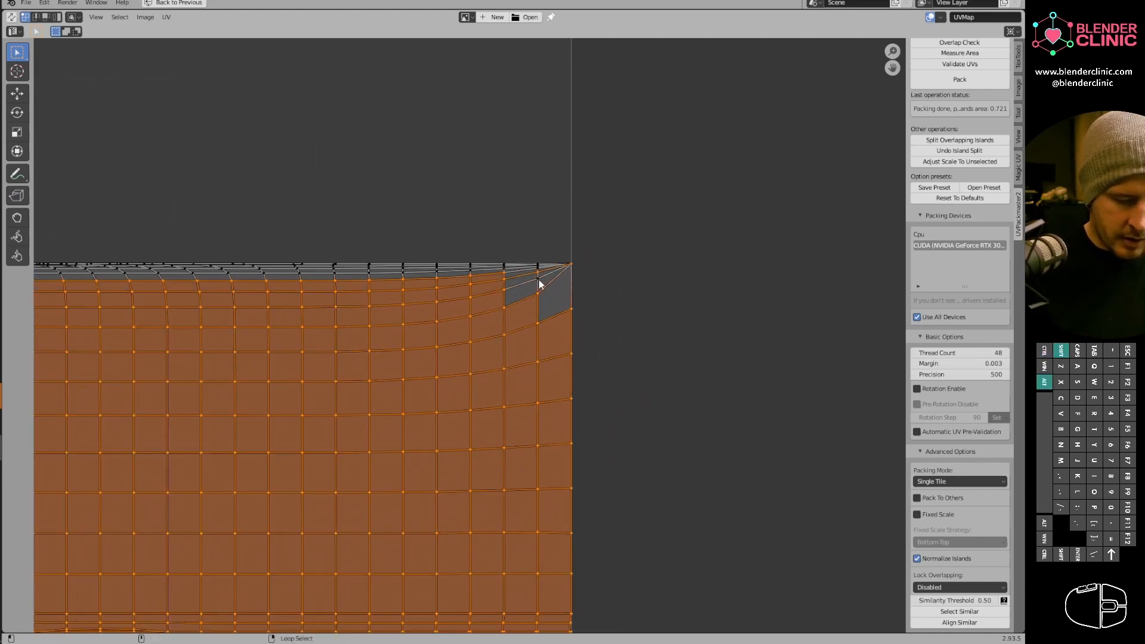
pyautogui.keyDown('alt'); pyautogui.keyDown('shift'); pyautogui.click(557, 279); pyautogui.keyUp('shift'); pyautogui.keyUp('alt')
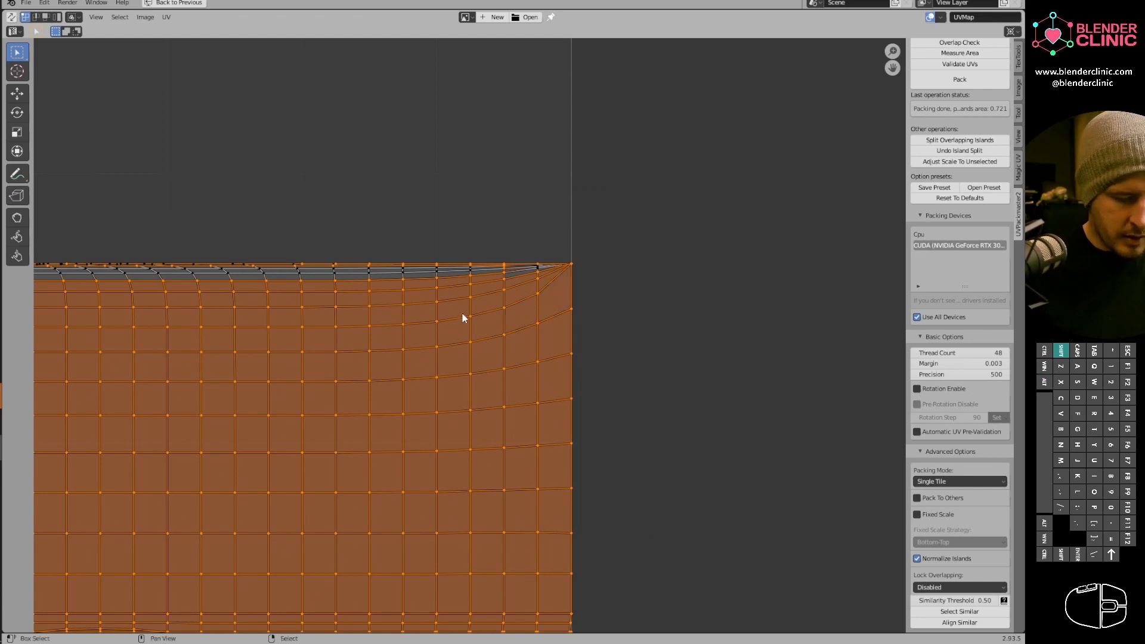
# Deselect the collapsed UV rows along the upper border, keeping the regular body grid below them selected.
pyautogui.keyDown('shift'); pyautogui.moveTo(463, 318); pyautogui.dragTo(547, 315, button='middle'); pyautogui.keyUp('shift')
pyautogui.press('c')
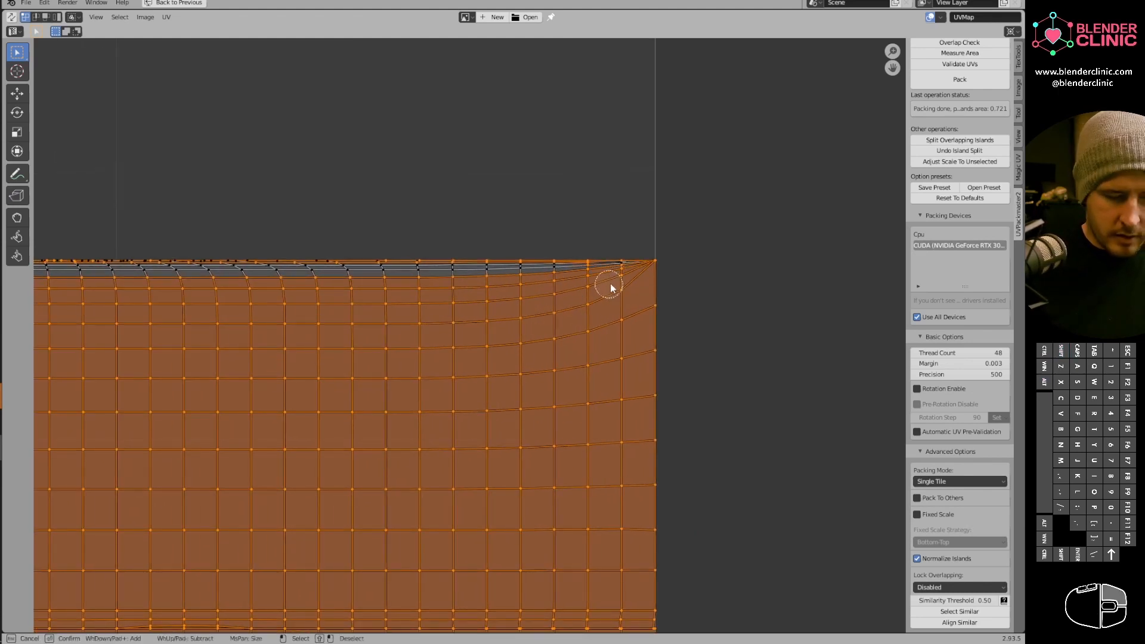
pyautogui.press('Escape')
pyautogui.keyDown('shift'); pyautogui.moveTo(546, 319); pyautogui.dragTo(641, 278, button='middle'); pyautogui.keyUp('shift')
pyautogui.keyDown('shift'); pyautogui.moveTo(465, 260); pyautogui.dragTo(659, 261, button='middle'); pyautogui.keyUp('shift')
pyautogui.keyDown('ctrl'); pyautogui.moveTo(658, 260); pyautogui.dragTo(587, 299, button='middle'); pyautogui.keyUp('ctrl')
pyautogui.moveTo(441, 317); pyautogui.dragTo(733, 318, button='middle')
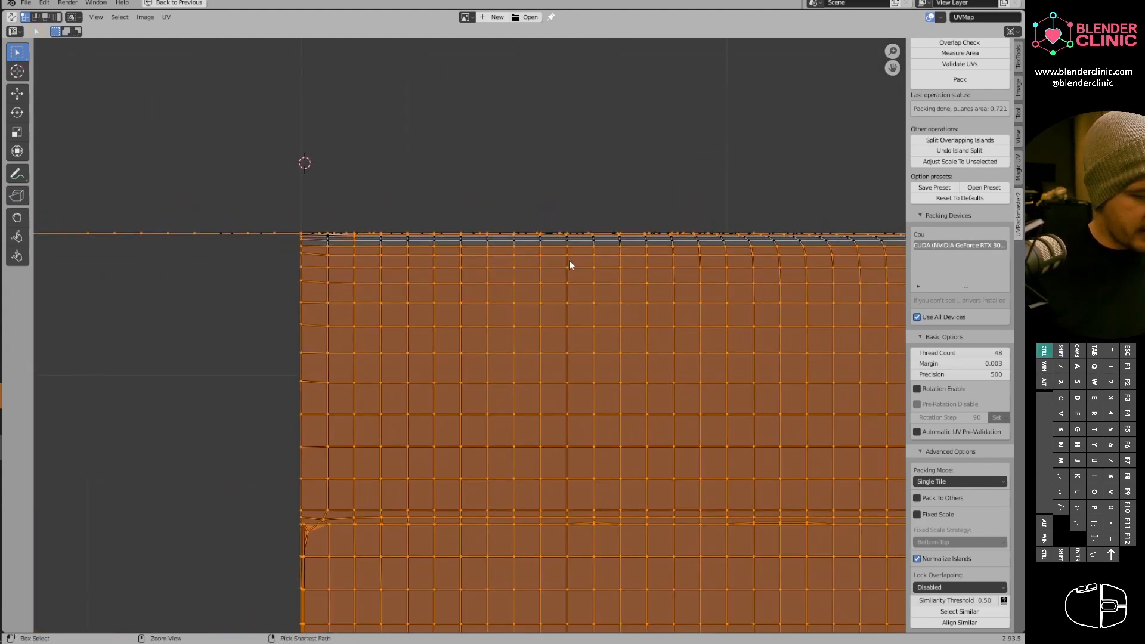
pyautogui.keyDown('ctrl'); pyautogui.moveTo(569, 260); pyautogui.dragTo(456, 354, button='middle'); pyautogui.keyUp('ctrl')
pyautogui.hotkey('shift', 'b')
pyautogui.moveTo(87, 268); pyautogui.dragTo(735, 304)
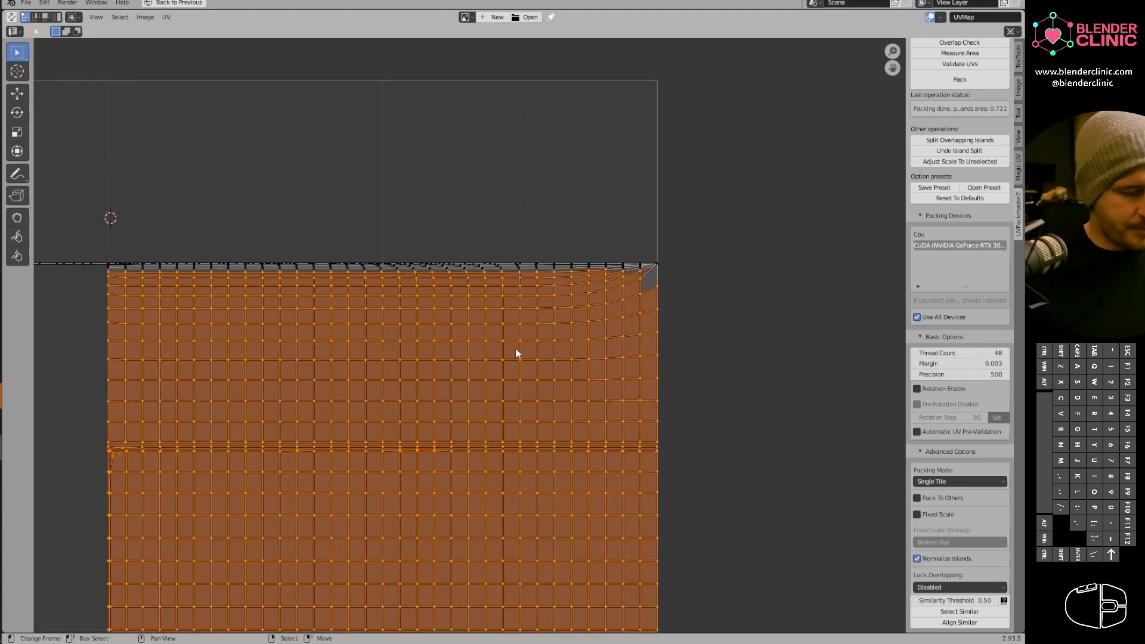
# Pin the selected body grid UVs and unwrap the mesh with the Angle Based method.
pyautogui.press('p')
pyautogui.scroll(-5, 415, 425)
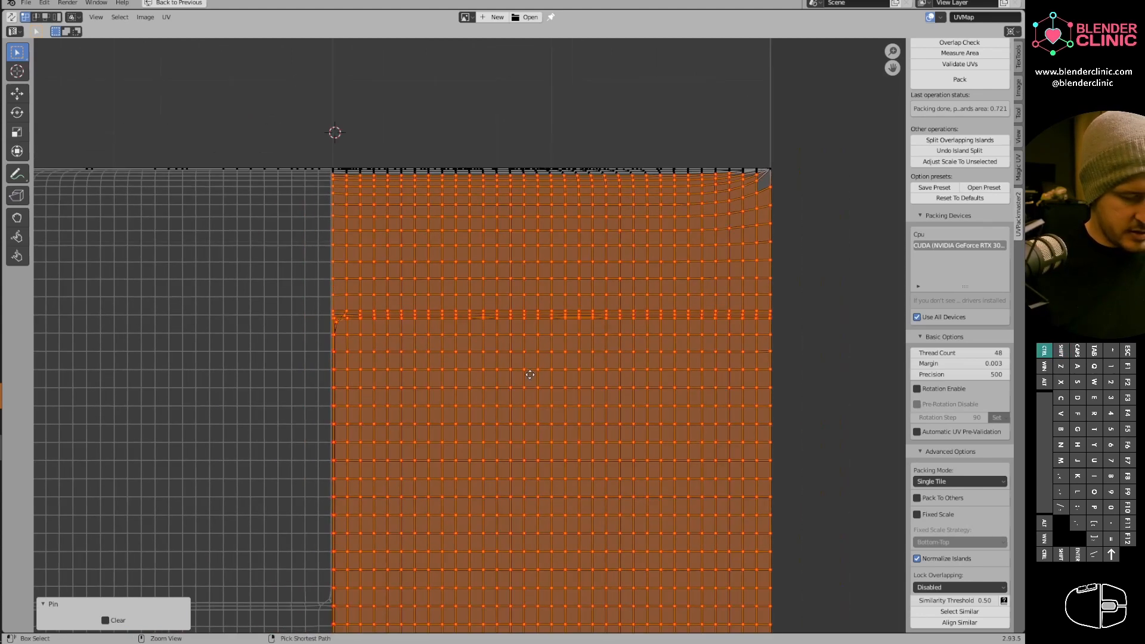
pyautogui.press('u')
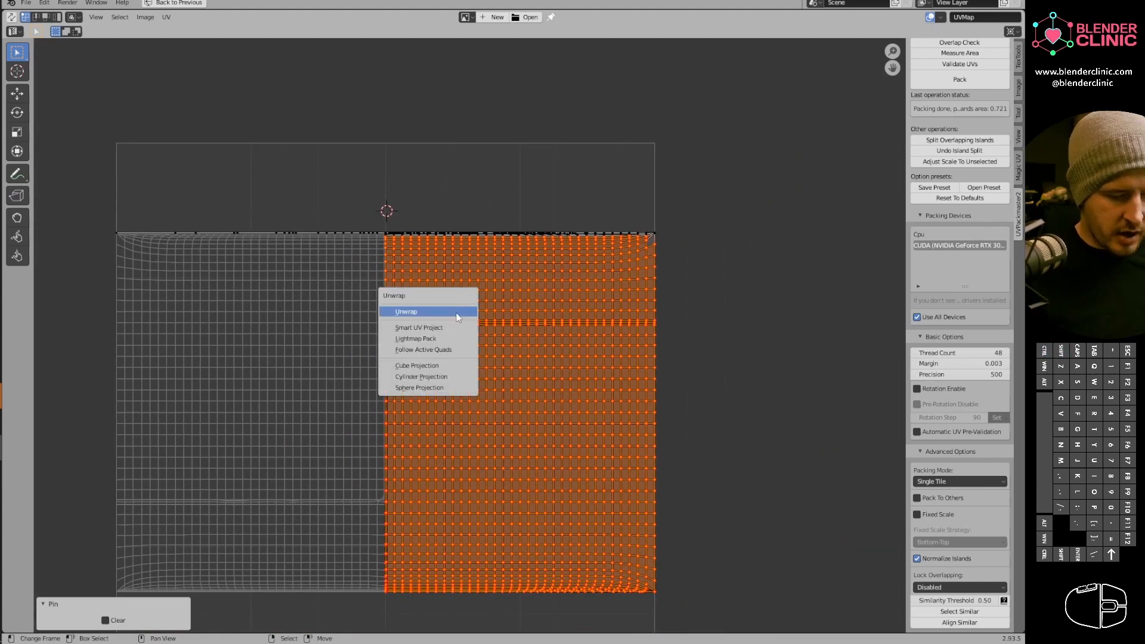
pyautogui.click(458, 313)
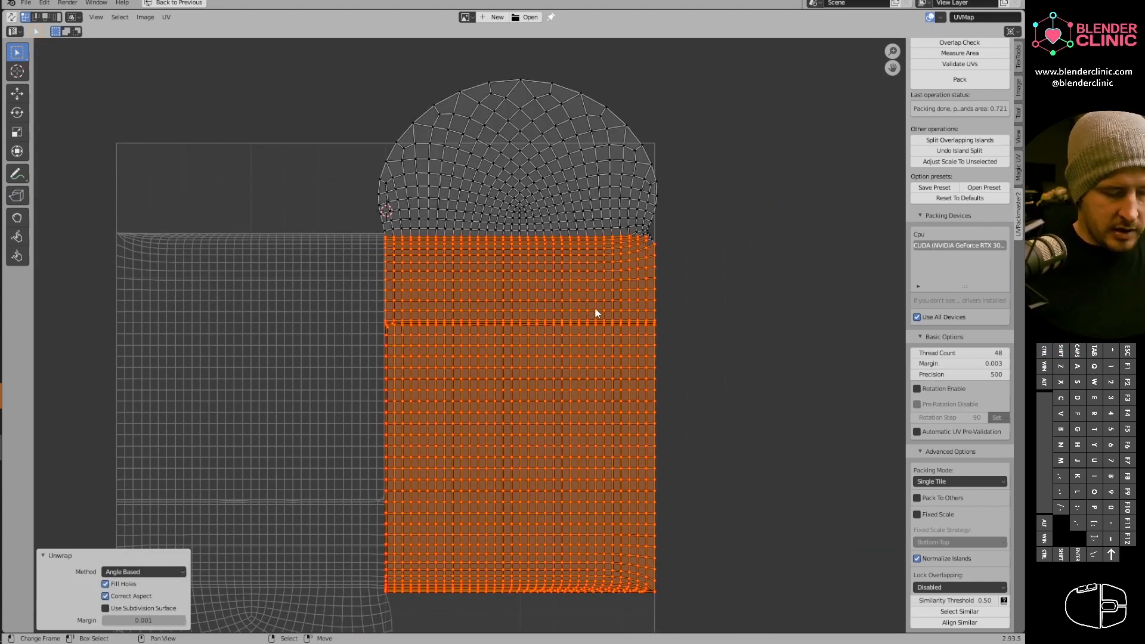
# Try to loop-select the unwrapped cap's edge along the tile's centre line, and pick the vertex just above the pinned grid.
pyautogui.keyDown('ctrl'); pyautogui.moveTo(666, 279); pyautogui.dragTo(753, 194, button='middle'); pyautogui.keyUp('ctrl')
pyautogui.keyDown('shift'); pyautogui.moveTo(752, 193); pyautogui.dragTo(596, 248, button='middle'); pyautogui.keyUp('shift')
pyautogui.keyDown('shift'); pyautogui.moveTo(530, 313); pyautogui.dragTo(849, 278, button='middle'); pyautogui.keyUp('shift')
pyautogui.keyDown('shift'); pyautogui.moveTo(424, 228); pyautogui.dragTo(429, 266, button='middle'); pyautogui.keyUp('shift')
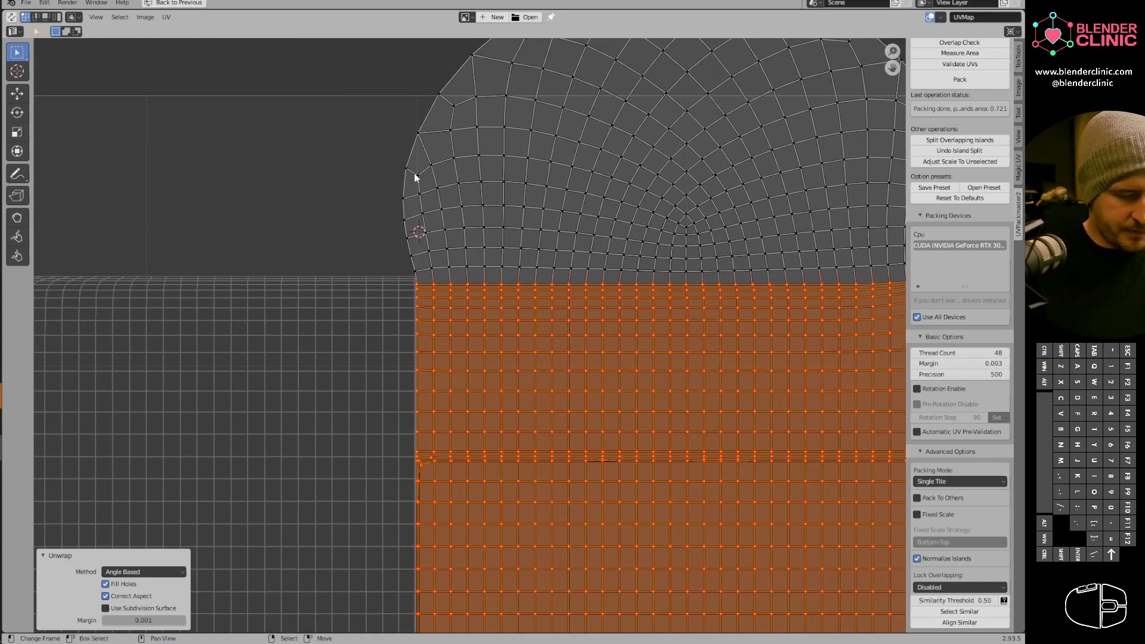
pyautogui.scroll(3, 415, 197)
pyautogui.keyDown('alt'); pyautogui.click(410, 316); pyautogui.keyUp('alt')
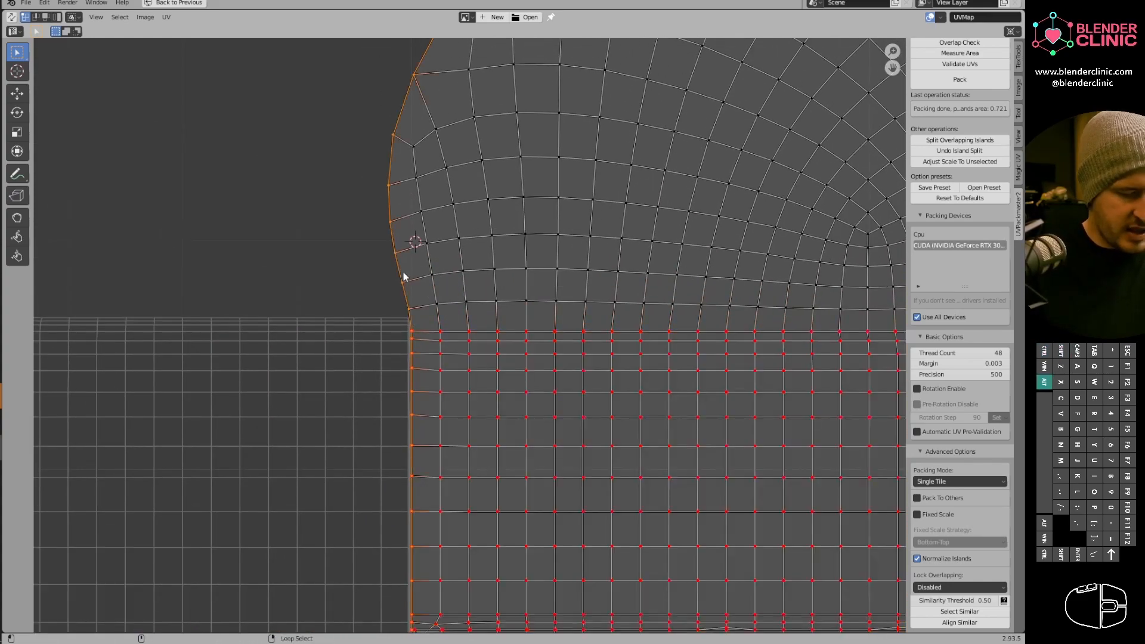
pyautogui.rightClick(412, 328)
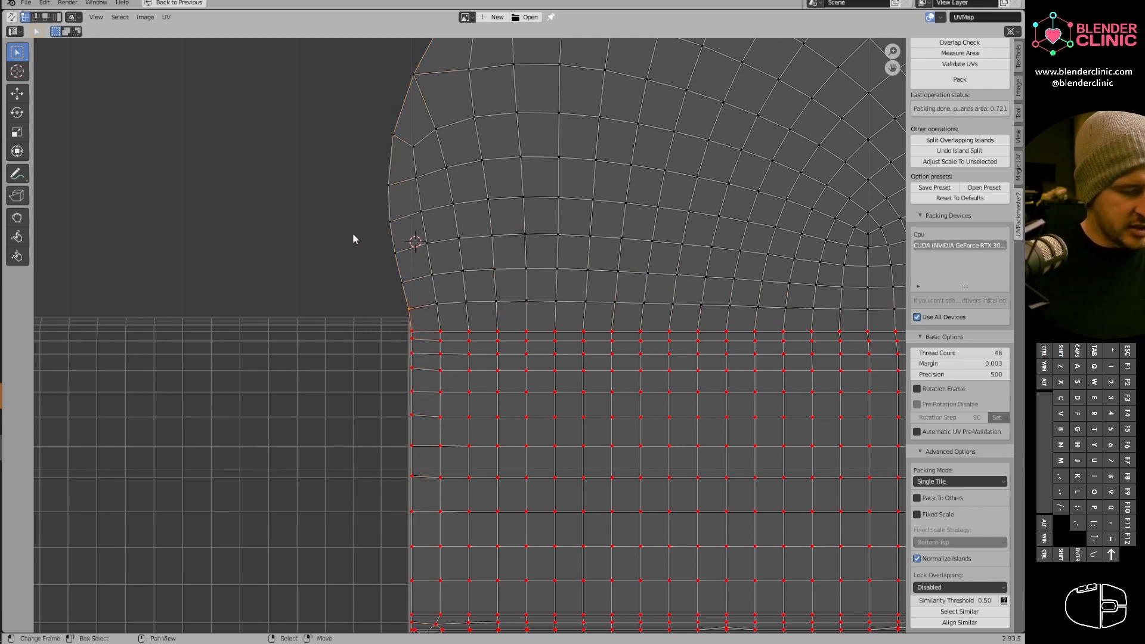
# Using the Grab sculpt brush at a 176 px radius, pull the cap's bulging inner edge in to the tile's centre line.
pyautogui.click(17, 218)
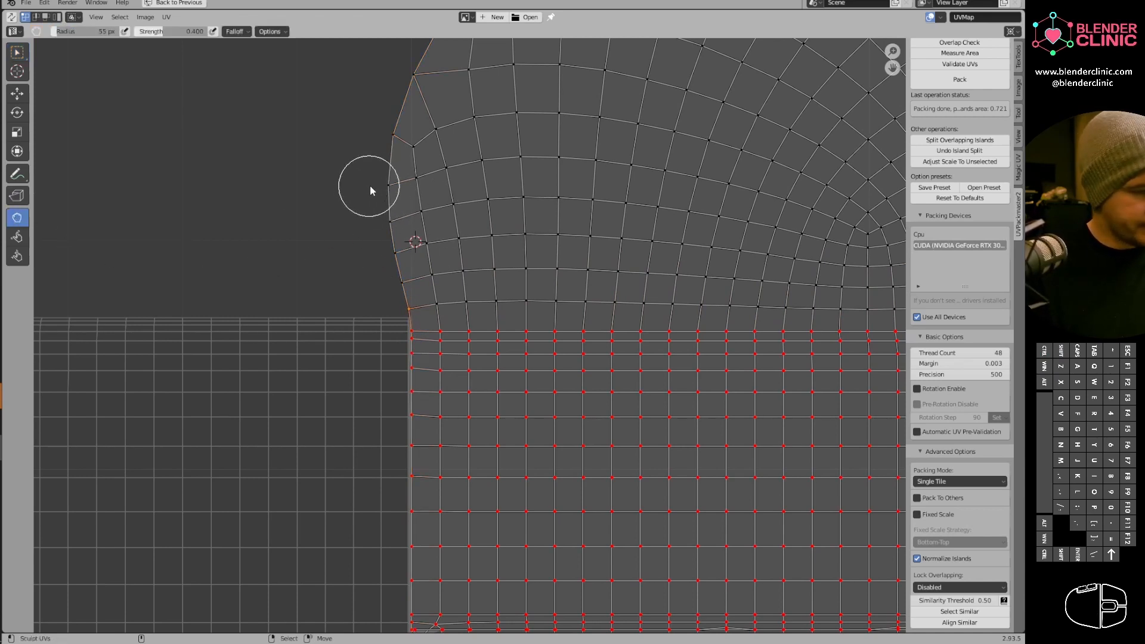
pyautogui.press('f')
pyautogui.click(463, 158)
pyautogui.moveTo(385, 151); pyautogui.dragTo(404, 145)
pyautogui.moveTo(396, 195); pyautogui.dragTo(409, 192)
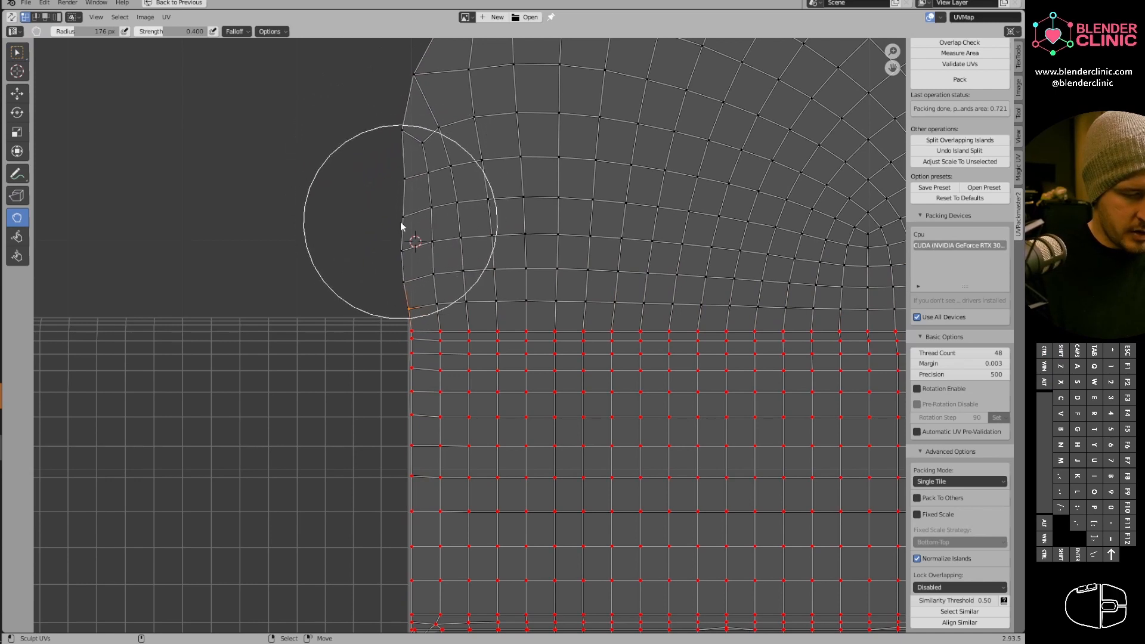
pyautogui.moveTo(394, 237)
pyautogui.mouseDown()
pyautogui.moveTo(411, 227)
pyautogui.moveTo(403, 258)
pyautogui.mouseUp()
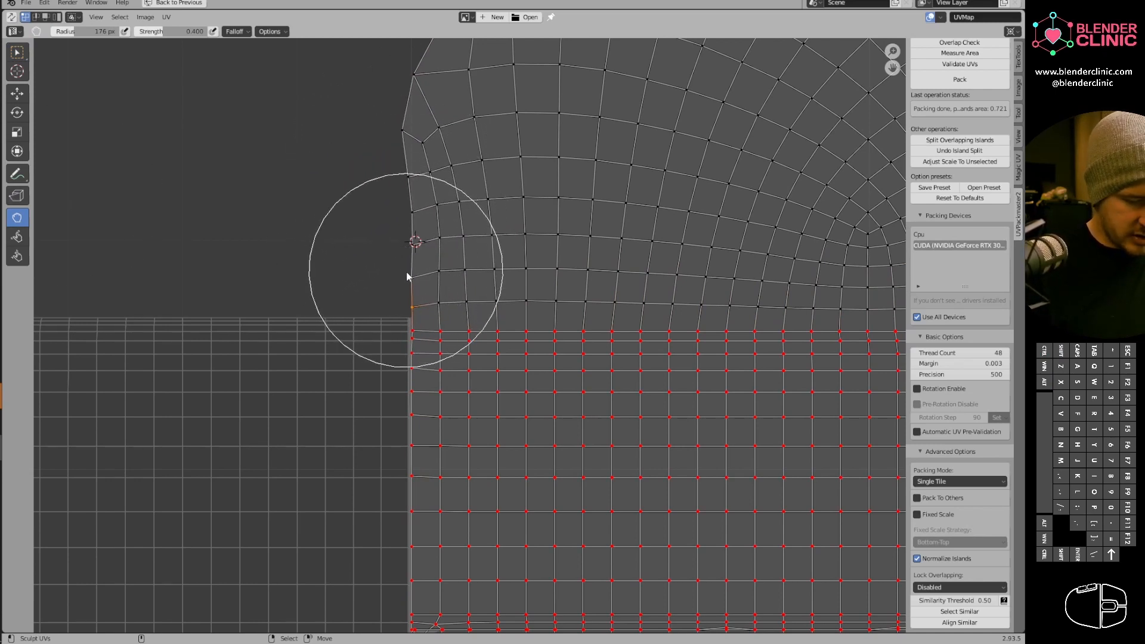
# Reshape the upper part of the cap's inner edge with more Grab strokes so it follows the centre line.
pyautogui.moveTo(409, 204)
pyautogui.keyDown('shift'); pyautogui.mouseDown()
pyautogui.moveTo(402, 154)
pyautogui.moveTo(418, 136)
pyautogui.mouseUp(); pyautogui.keyUp('shift')
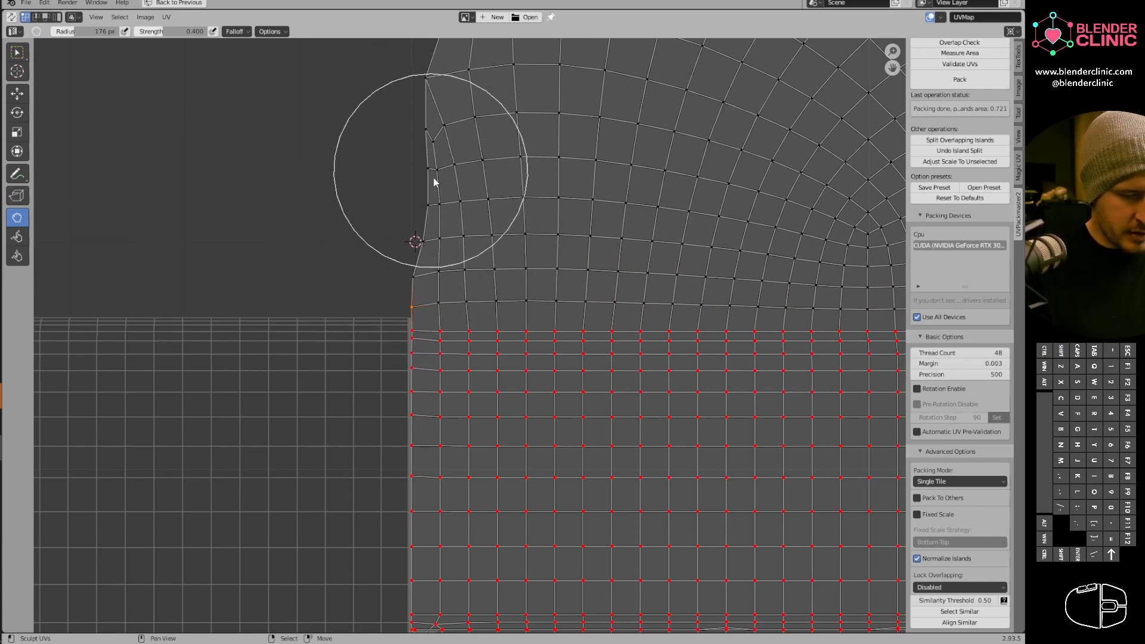
pyautogui.moveTo(435, 178)
pyautogui.keyDown('shift'); pyautogui.mouseDown()
pyautogui.moveTo(441, 96)
pyautogui.moveTo(451, 173)
pyautogui.moveTo(442, 190)
pyautogui.moveTo(400, 186)
pyautogui.moveTo(406, 208)
pyautogui.moveTo(396, 203)
pyautogui.mouseUp(); pyautogui.keyUp('shift')
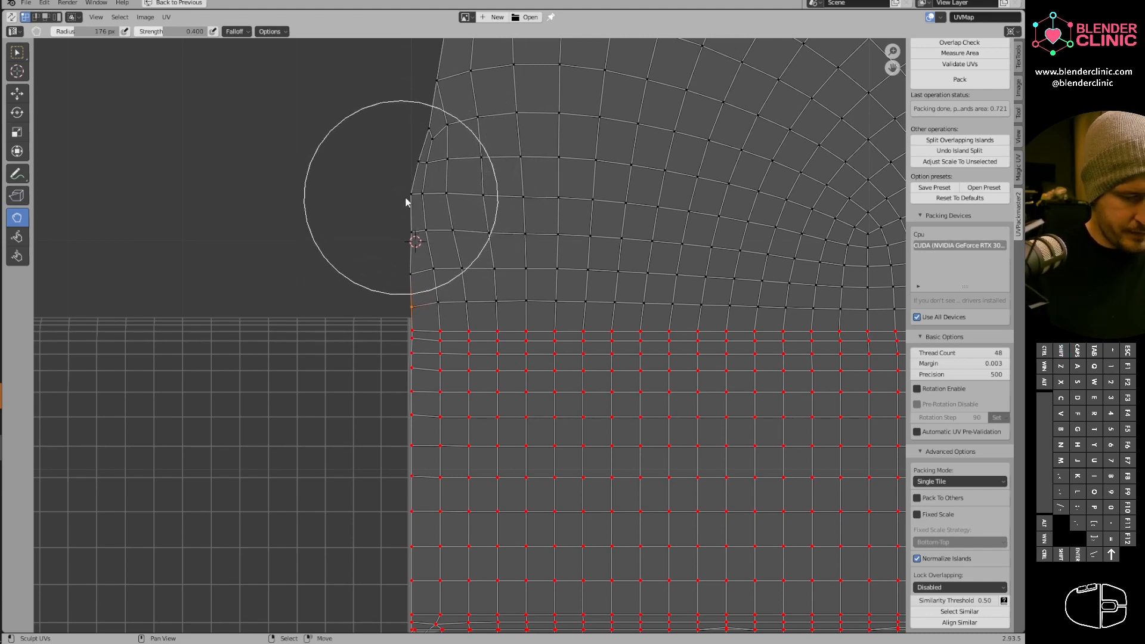
pyautogui.moveTo(440, 123); pyautogui.dragTo(426, 105)
pyautogui.keyDown('shift'); pyautogui.moveTo(485, 120); pyautogui.dragTo(493, 220, button='middle'); pyautogui.keyUp('shift')
pyautogui.moveTo(470, 183)
pyautogui.mouseDown()
pyautogui.moveTo(455, 120)
pyautogui.moveTo(431, 120)
pyautogui.moveTo(414, 173)
pyautogui.mouseUp()
pyautogui.press('Tab')
pyautogui.press('Tab')
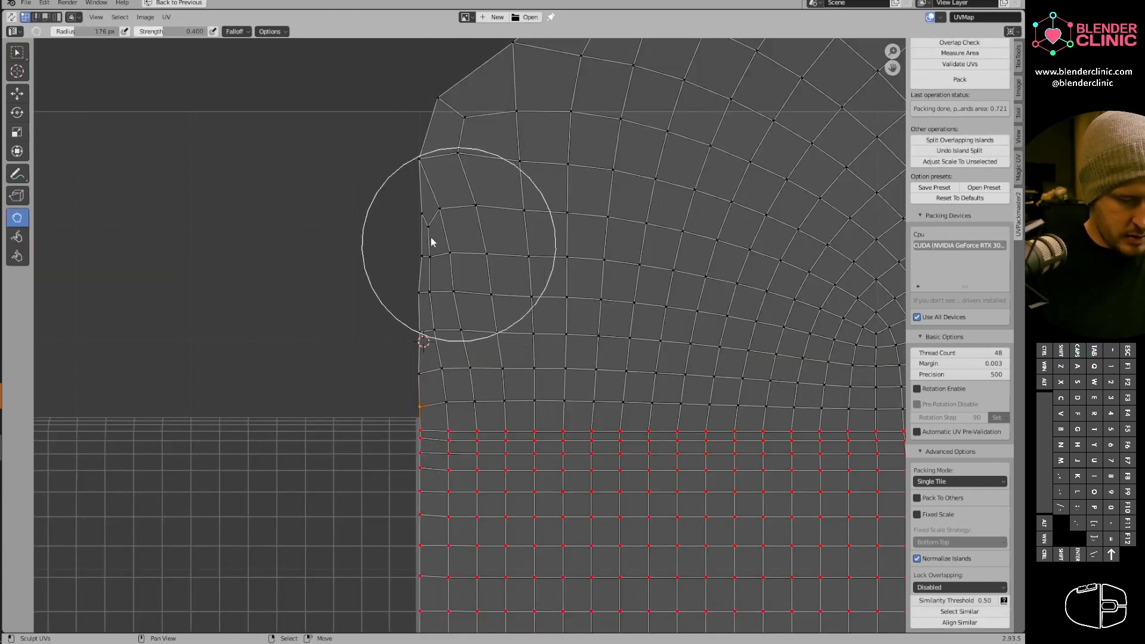
# Select the cap's inner-edge vertices above the pinned grid, flatten them by scaling X to 0, and nudge them onto the tile's centre line.
pyautogui.click(17, 94)
pyautogui.rightClick(422, 158)
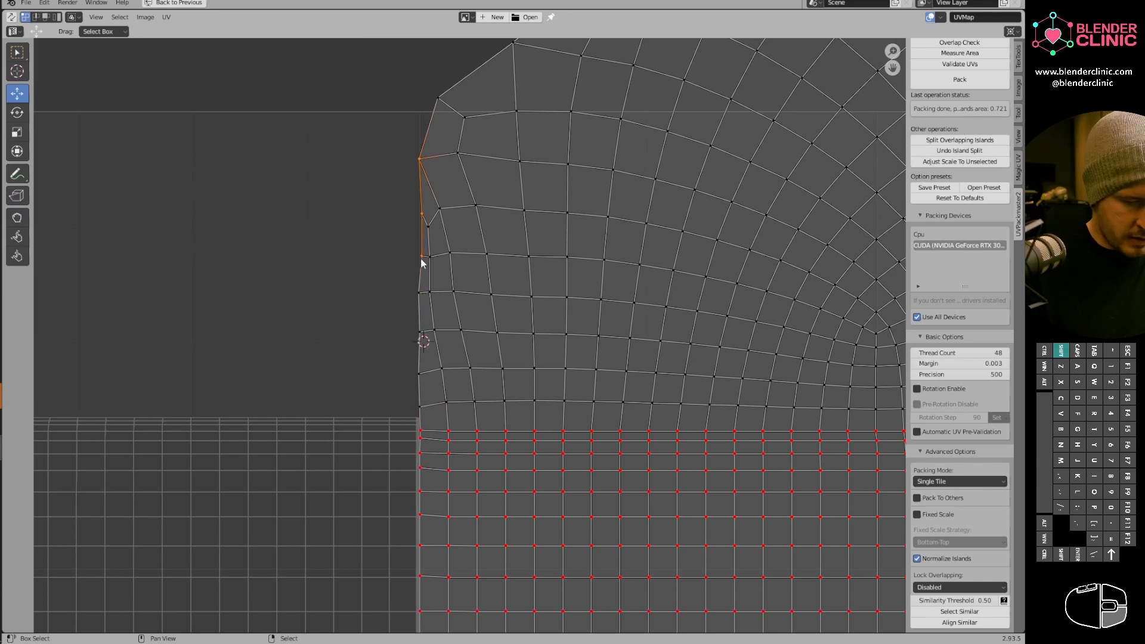
pyautogui.keyDown('shift'); pyautogui.rightClick(421, 407); pyautogui.keyUp('shift')
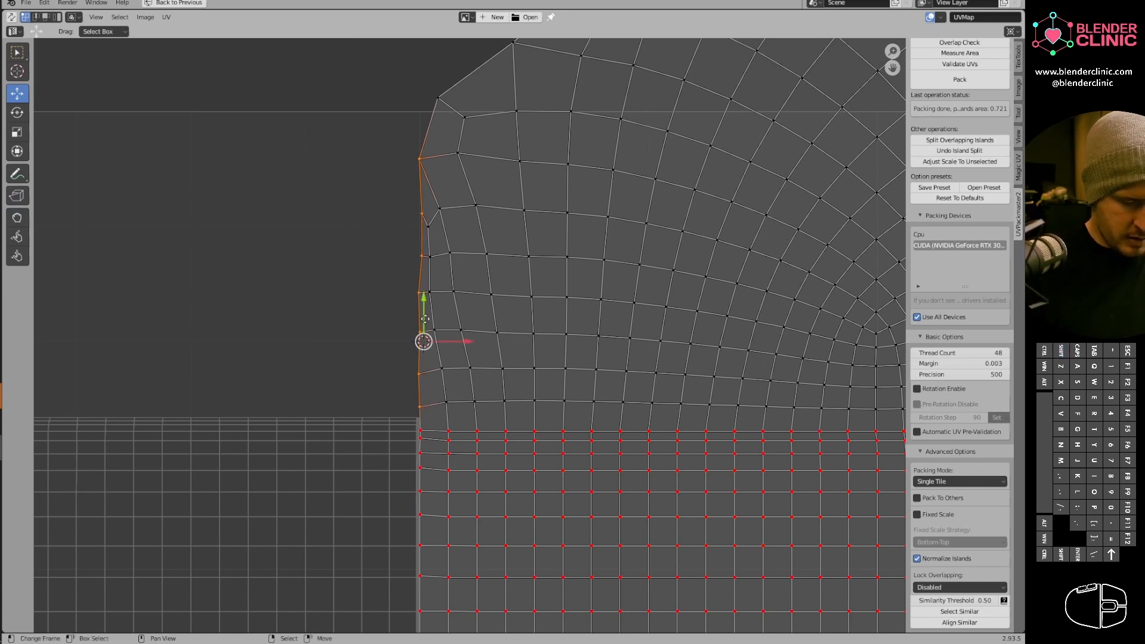
pyautogui.press('s')
pyautogui.press('x')
pyautogui.press('0')
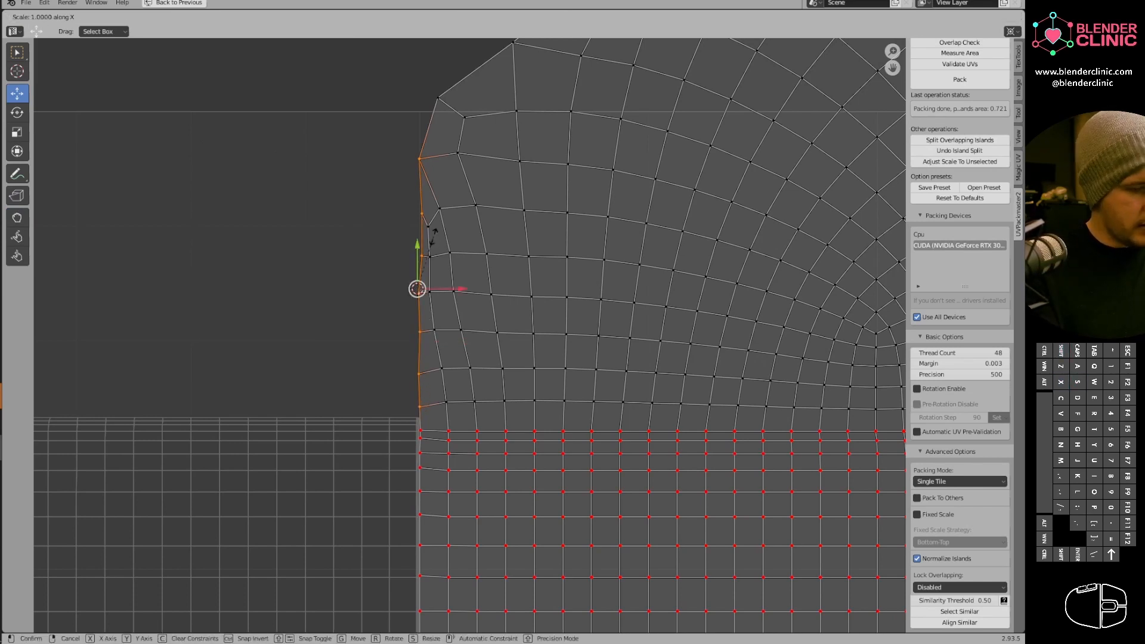
pyautogui.press('Return')
pyautogui.moveTo(444, 290); pyautogui.dragTo(448, 291)
# Select all of the main body's UVs and clear their pins.
pyautogui.scroll(-2, 578, 337)
pyautogui.keyDown('shift'); pyautogui.moveTo(578, 337); pyautogui.dragTo(377, 266, button='middle'); pyautogui.keyUp('shift')
pyautogui.keyDown('ctrl'); pyautogui.moveTo(517, 268); pyautogui.dragTo(517, 358, button='middle'); pyautogui.keyUp('ctrl')
pyautogui.keyDown('shift'); pyautogui.moveTo(623, 314); pyautogui.dragTo(630, 235, button='middle'); pyautogui.keyUp('shift')
pyautogui.press('a')
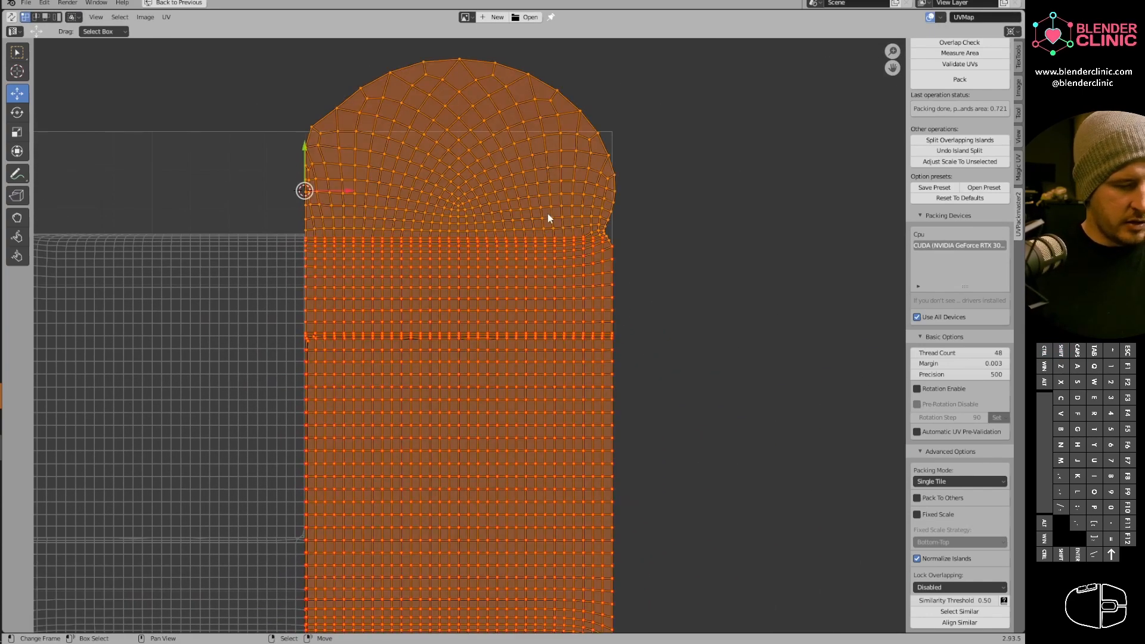
pyautogui.hotkey('alt', 'p')
pyautogui.keyDown('ctrl'); pyautogui.moveTo(553, 215); pyautogui.dragTo(542, 285, button='middle'); pyautogui.keyUp('ctrl')
pyautogui.press('Tab')
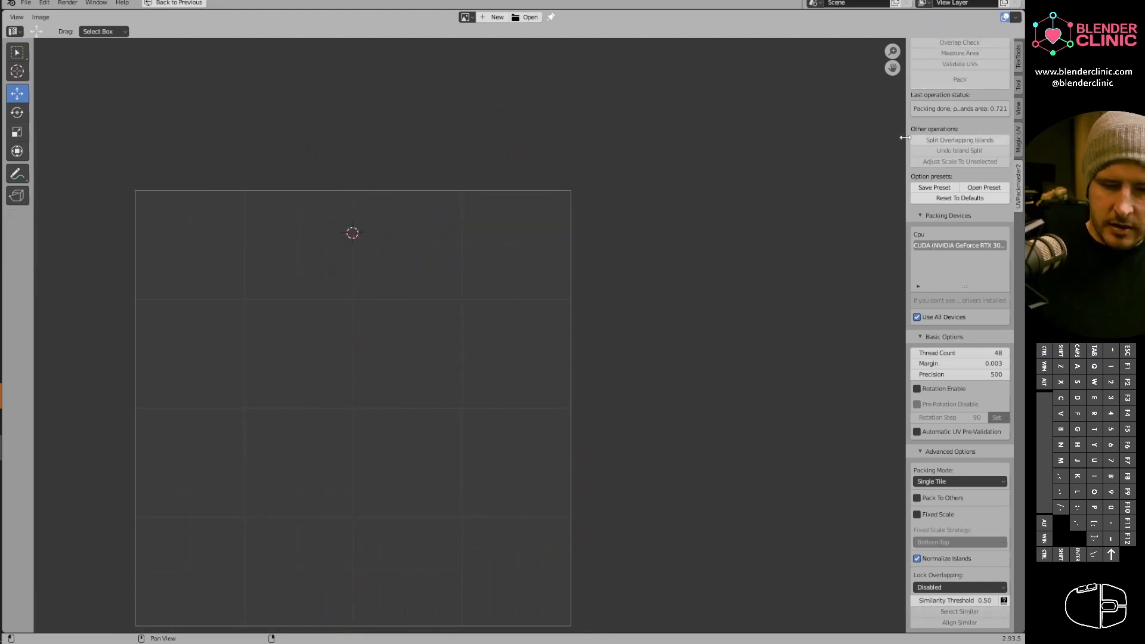
pyautogui.press('Tab')
pyautogui.moveTo(391, 336); pyautogui.dragTo(413, 217, button='middle')
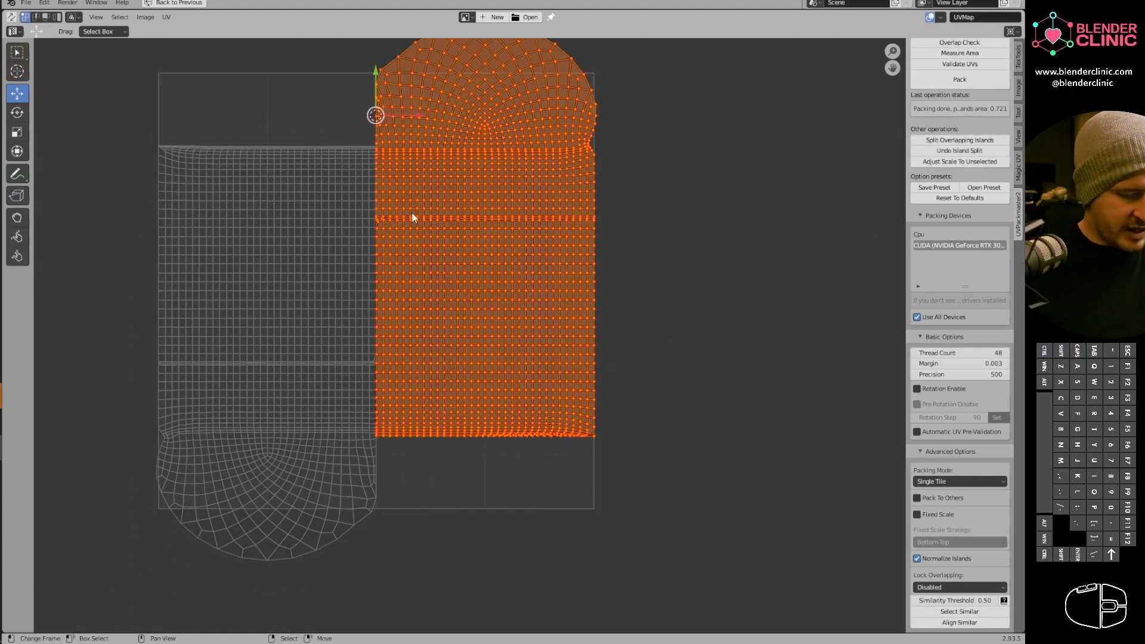
# Return to the split layout, turn off Mirror V in the main body's Mirror modifier, and check the mirrored UVs along the centre line.
pyautogui.hotkey('ctrl', 'space')
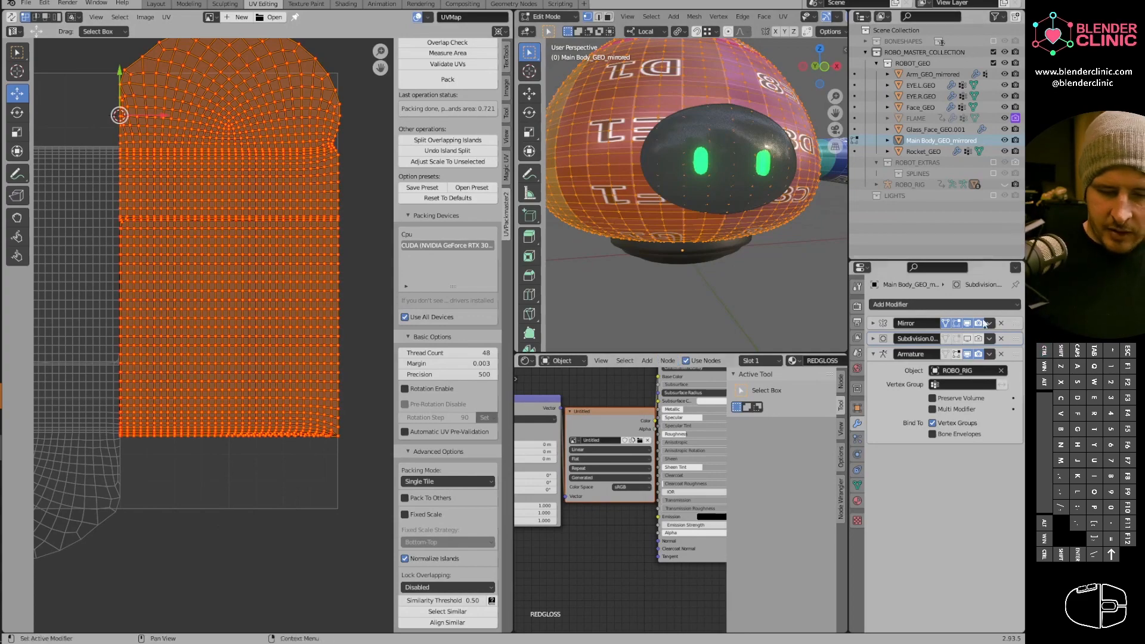
pyautogui.click(873, 323)
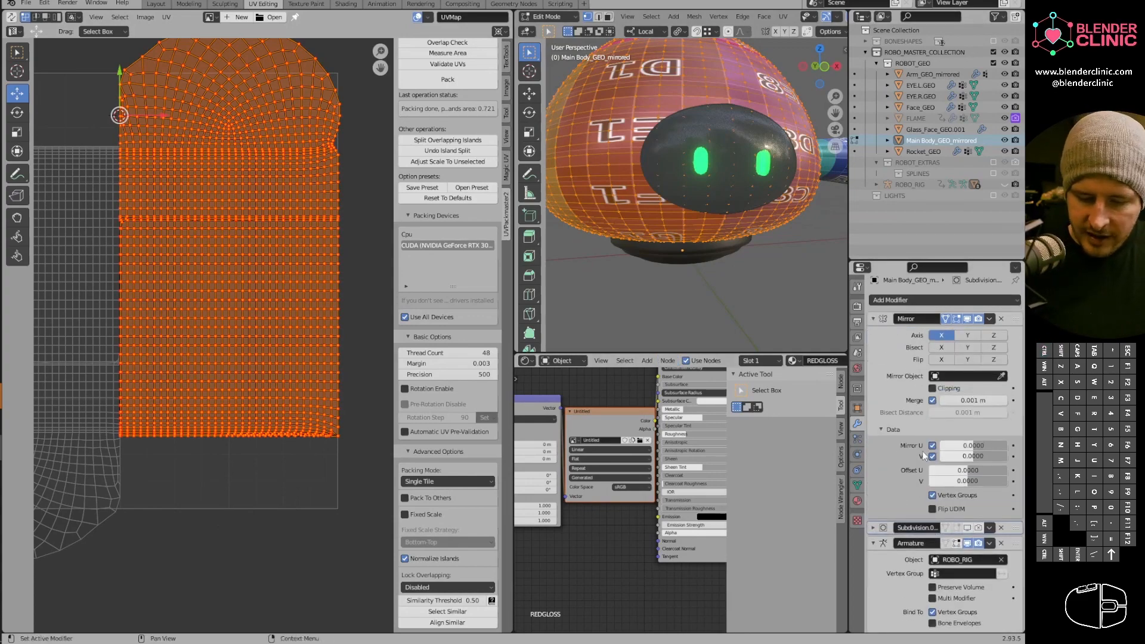
pyautogui.click(934, 457)
pyautogui.scroll(4, 355, 396)
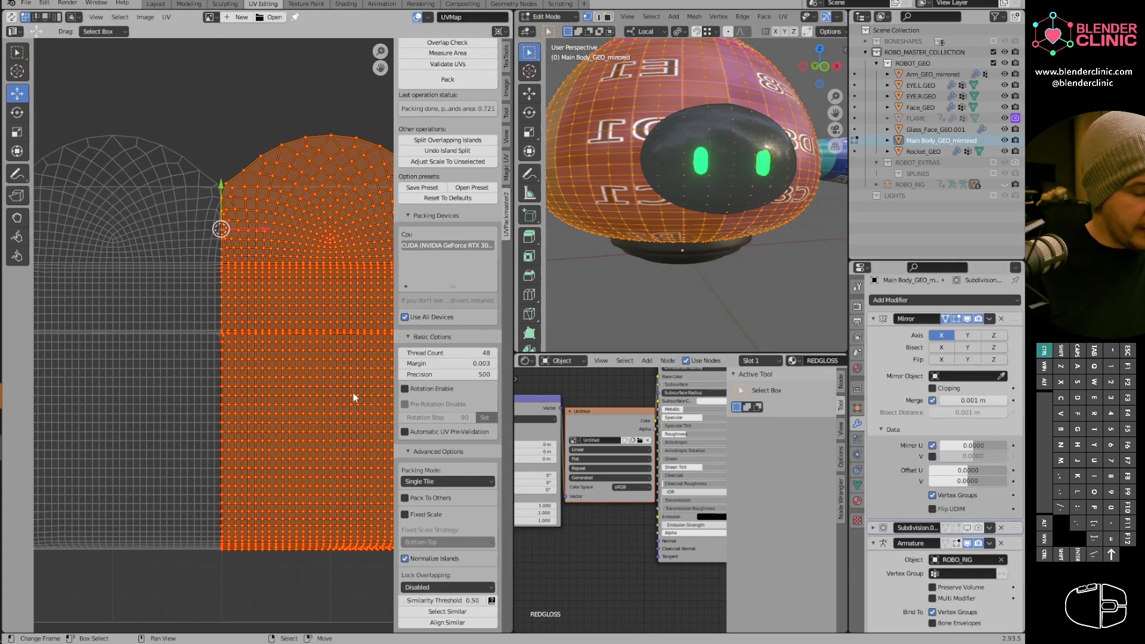
pyautogui.scroll(3, 314, 251)
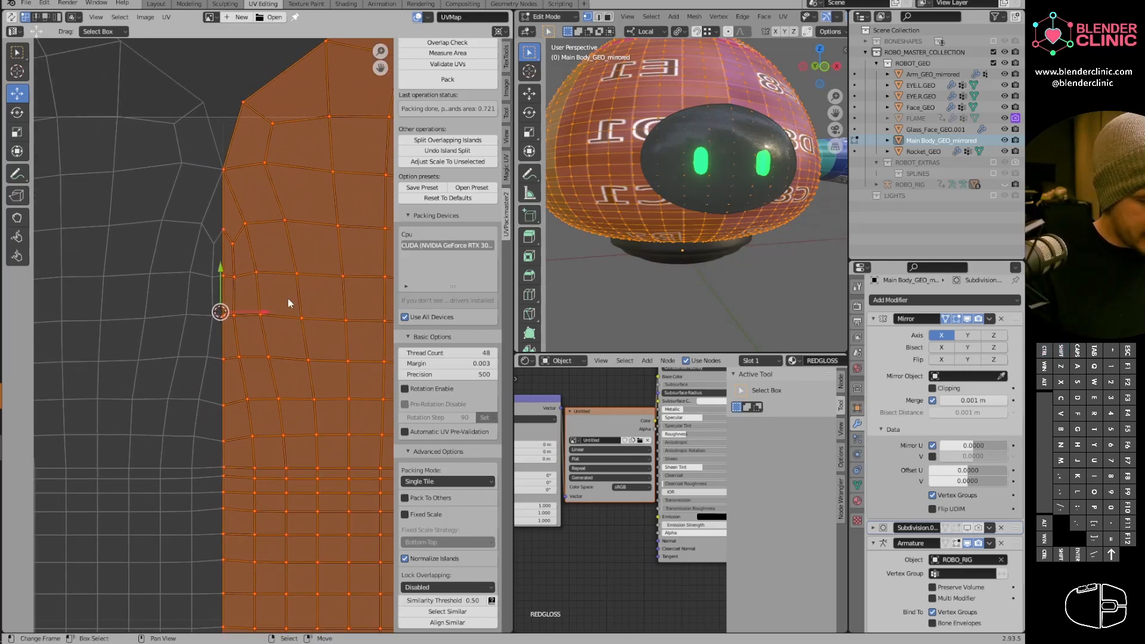
pyautogui.scroll(-5, 303, 255)
pyautogui.scroll(1, 284, 370)
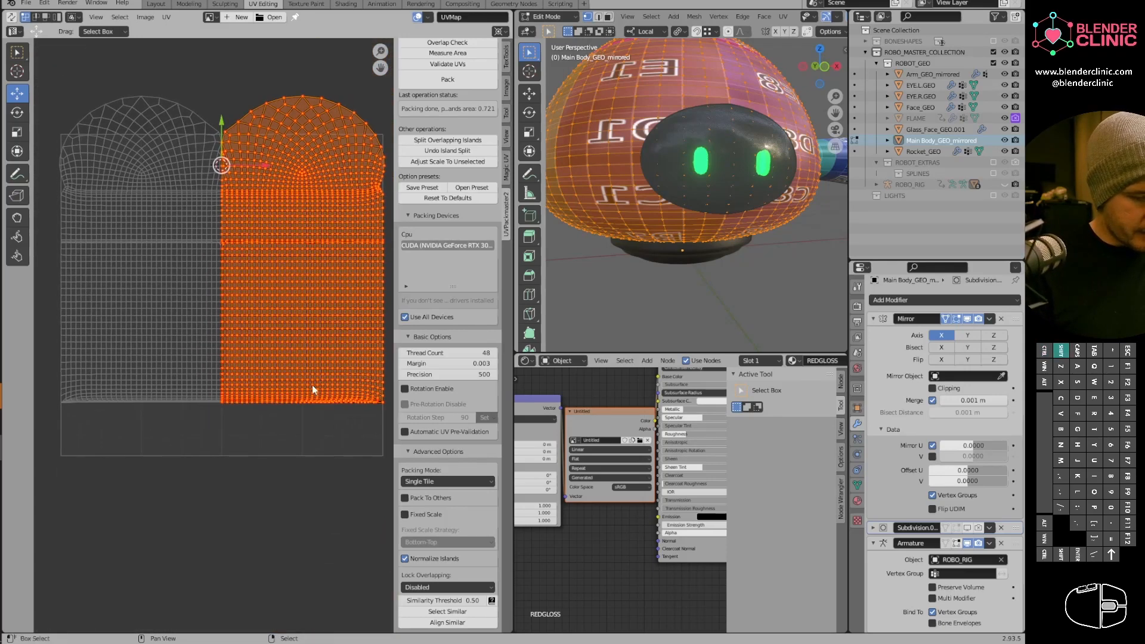
pyautogui.scroll(1, 313, 358)
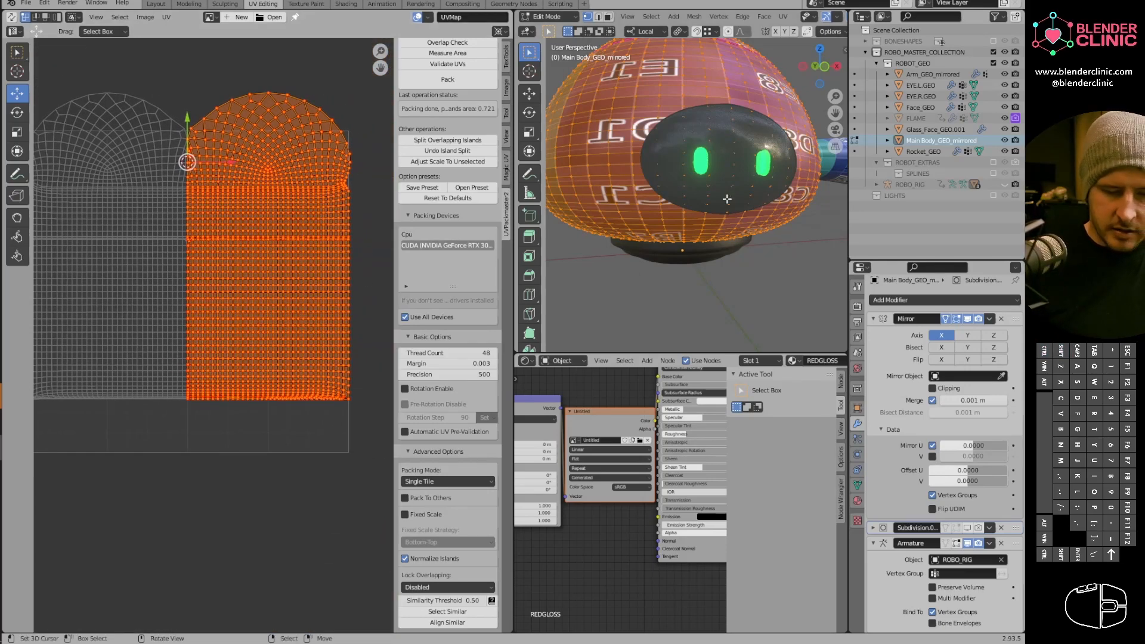
# Select the arm together with the main body and open both in Edit Mode to show their UVs together.
pyautogui.press('Tab')
pyautogui.keyDown('ctrl'); pyautogui.moveTo(712, 253); pyautogui.dragTo(647, 295, button='middle'); pyautogui.keyUp('ctrl')
pyautogui.keyDown('shift'); pyautogui.click(782, 180); pyautogui.keyUp('shift')
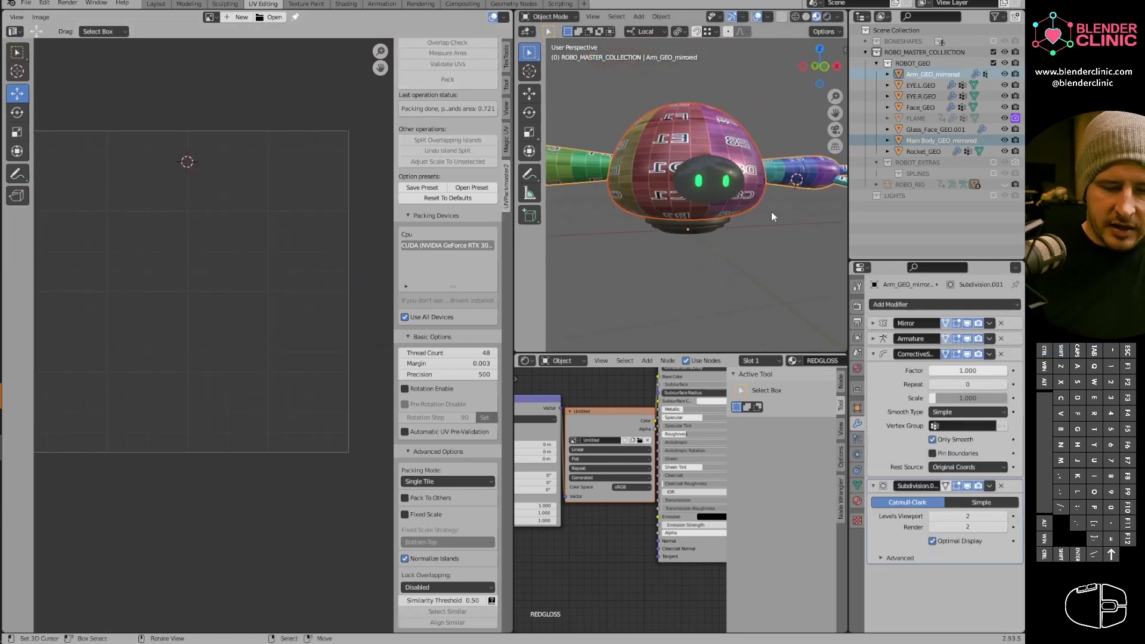
pyautogui.press('Tab')
pyautogui.click(270, 376)
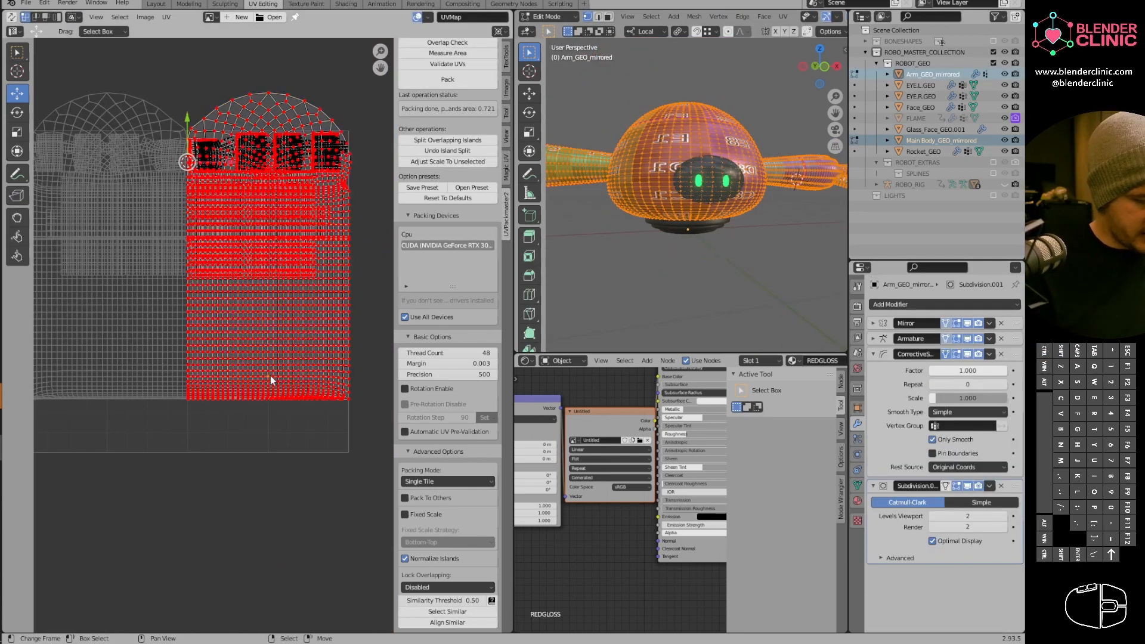
# Select the linked main body UV island and move it about -0.53 along Y, below the arm islands.
pyautogui.press('l')
pyautogui.press('g')
pyautogui.press('y')
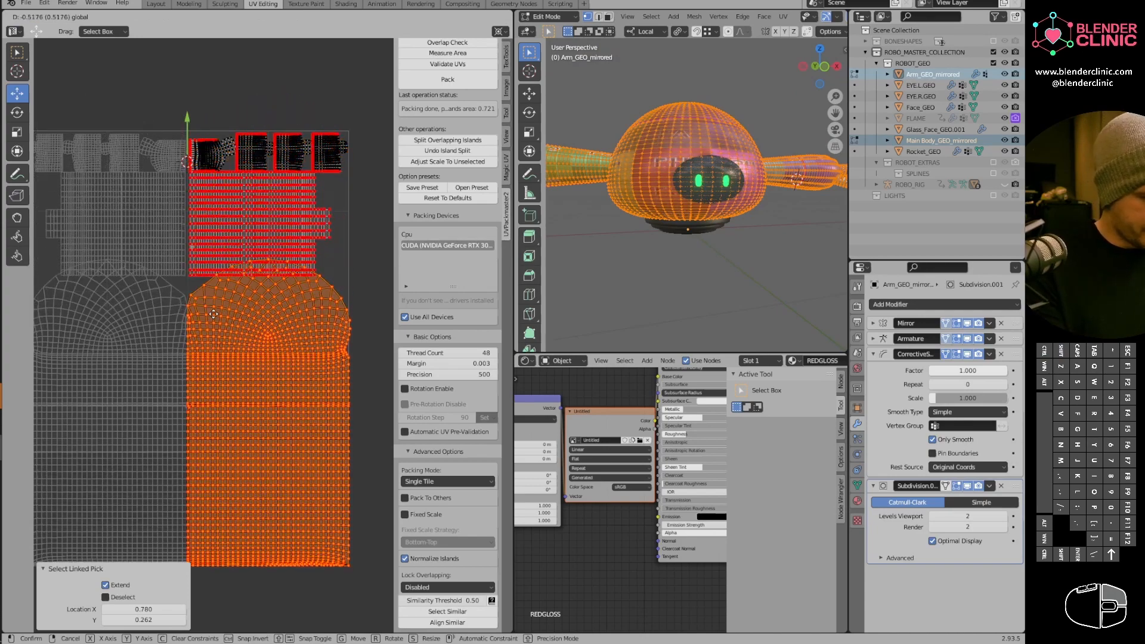
pyautogui.click(220, 292)
# Place the 2D cursor on the centre line at the top of the body island and scale the island to 0.599.
pyautogui.keyDown('shift'); pyautogui.rightClick(189, 276); pyautogui.keyUp('shift')
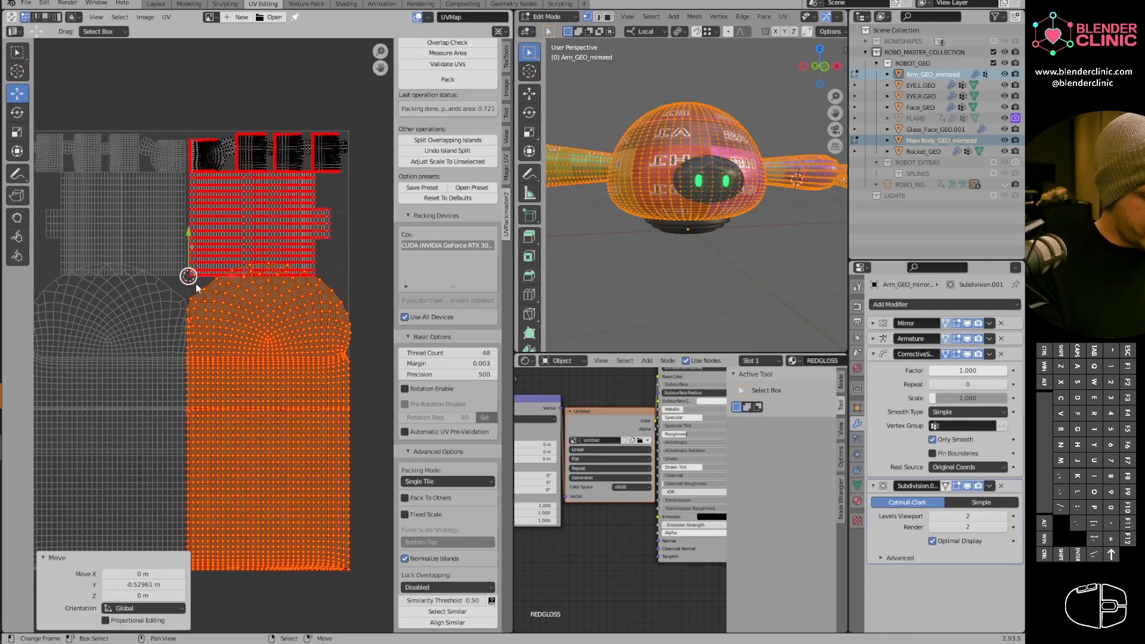
pyautogui.moveTo(279, 436); pyautogui.dragTo(289, 278, button='middle')
pyautogui.press('s')
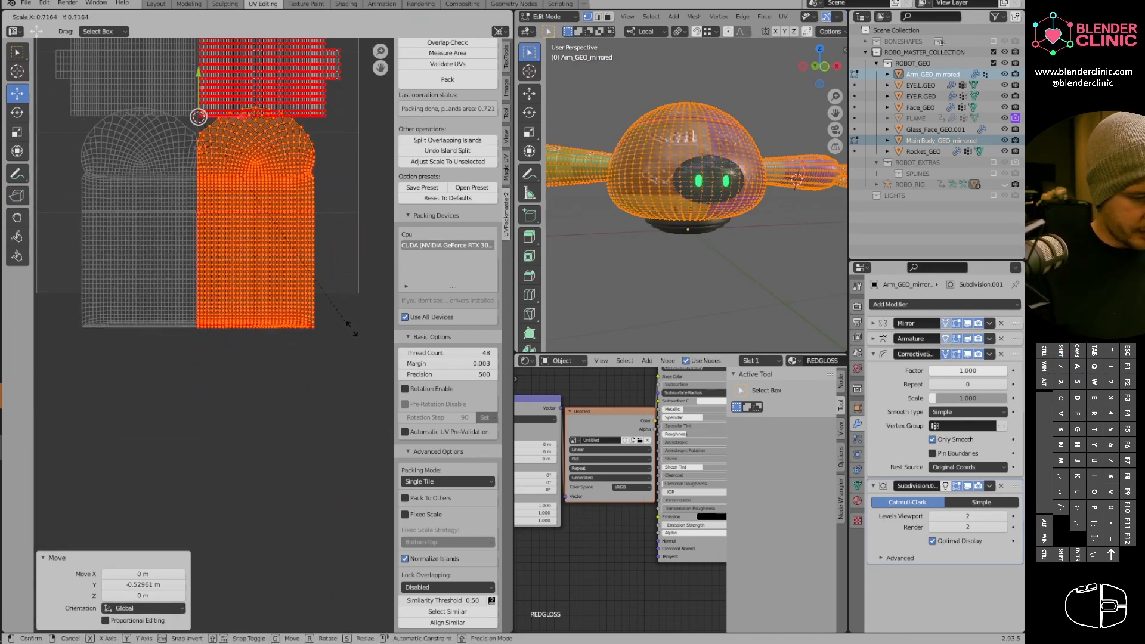
pyautogui.click(339, 284)
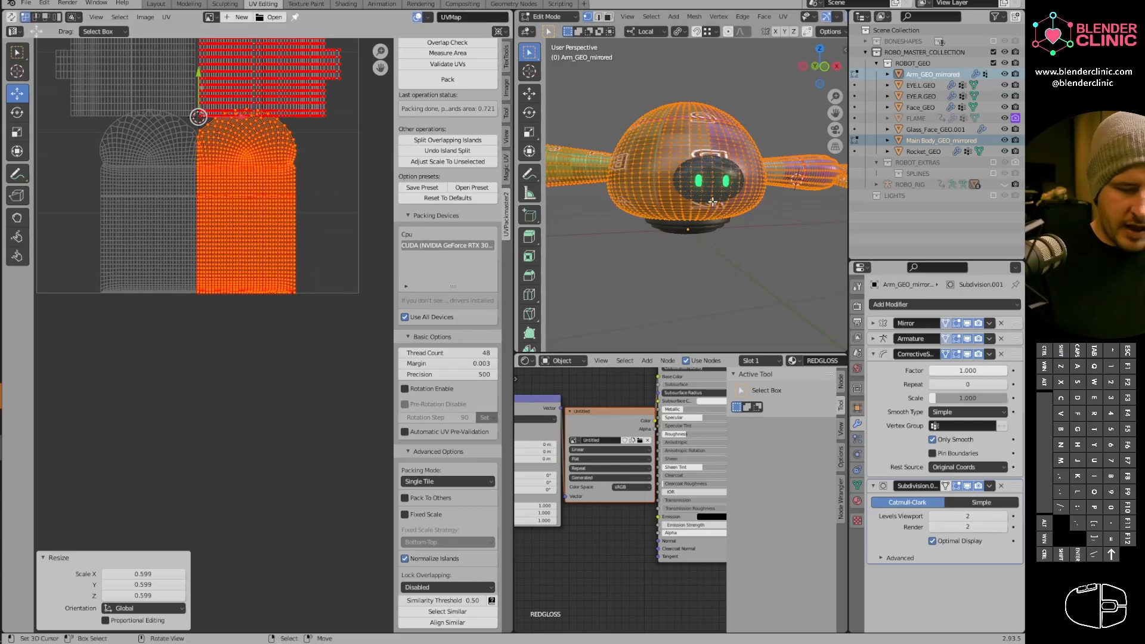
pyautogui.moveTo(692, 238)
pyautogui.mouseDown(button='middle')
pyautogui.moveTo(687, 277)
pyautogui.moveTo(706, 203)
pyautogui.moveTo(656, 229)
pyautogui.moveTo(707, 235)
pyautogui.mouseUp(button='middle')
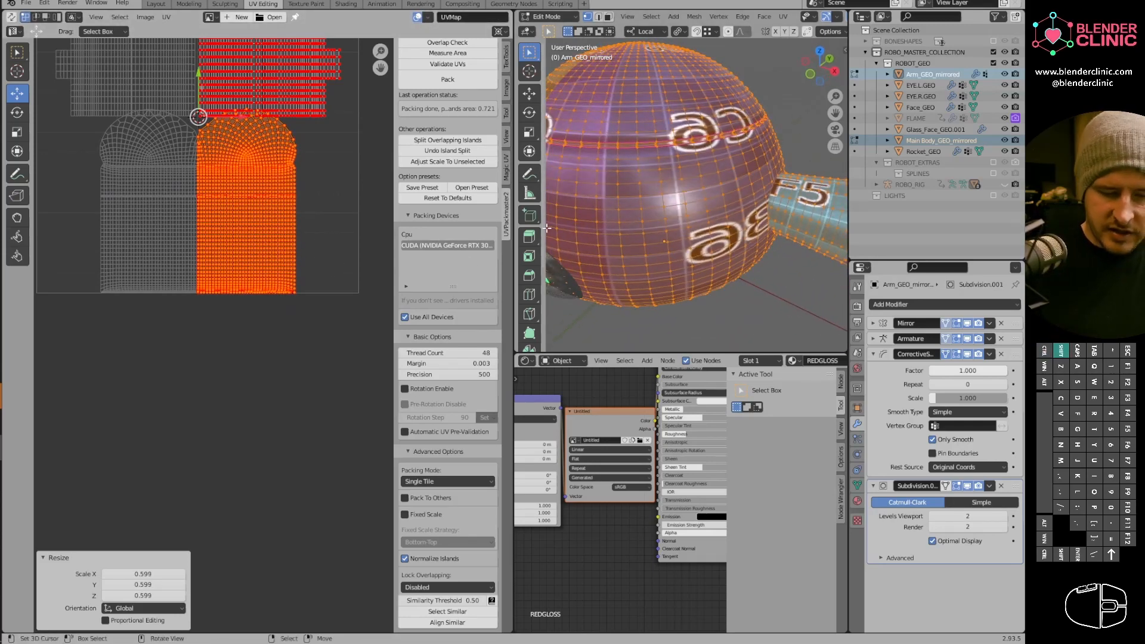
# Flip the body UV island across the tile's centre line by scaling it -1 along X.
pyautogui.moveTo(255, 237); pyautogui.dragTo(302, 255, button='middle')
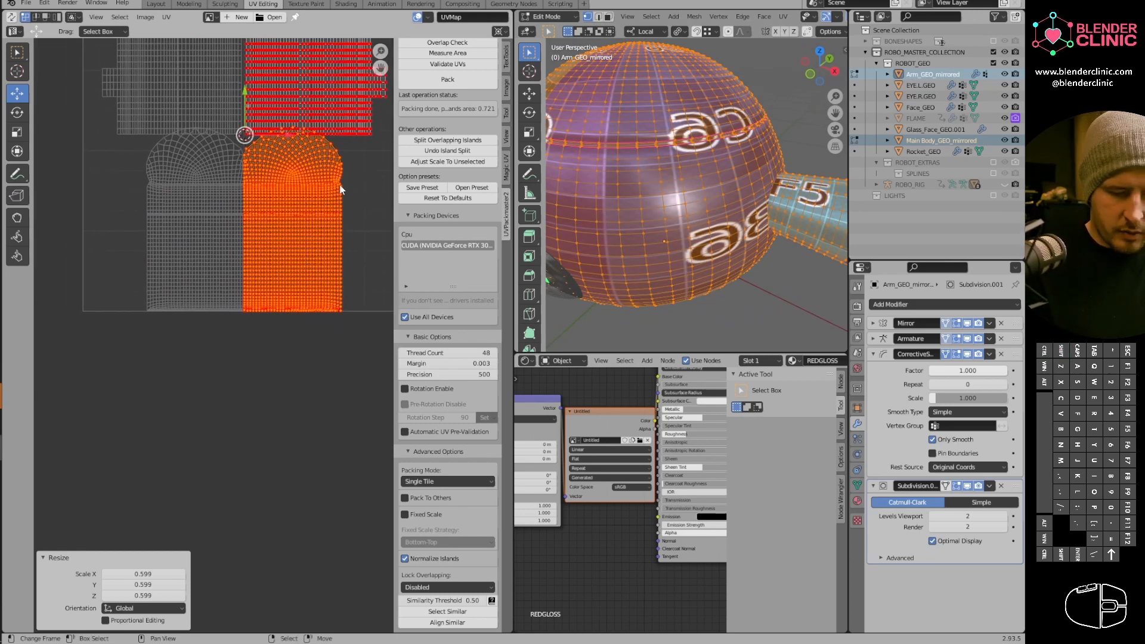
pyautogui.press('s')
pyautogui.press('x')
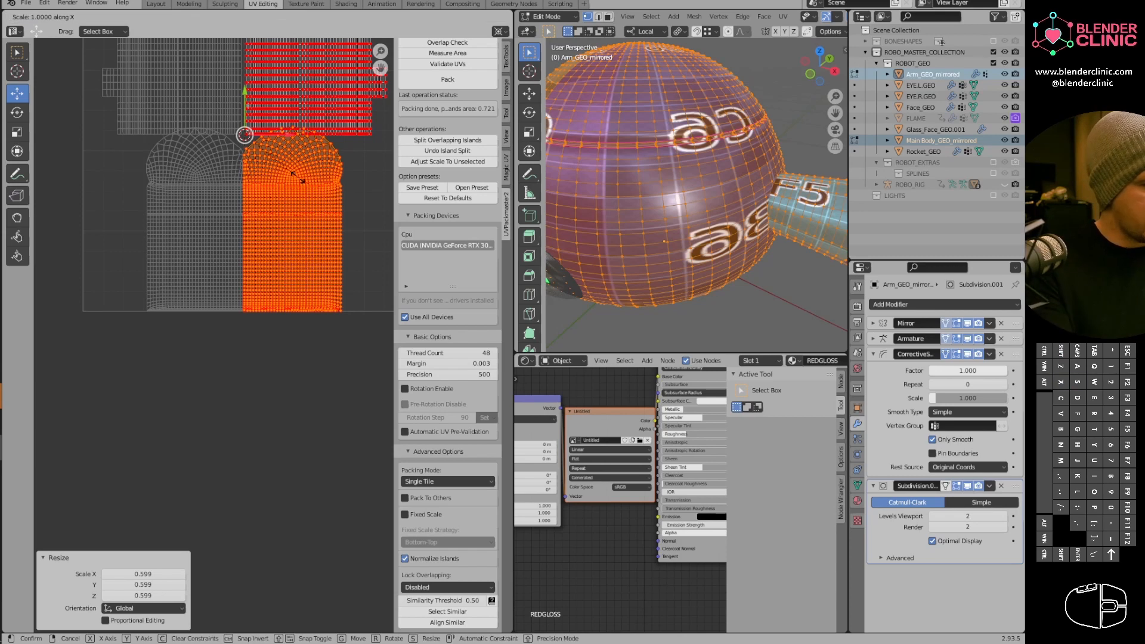
pyautogui.press('-')
pyautogui.press('1')
pyautogui.press('Return')
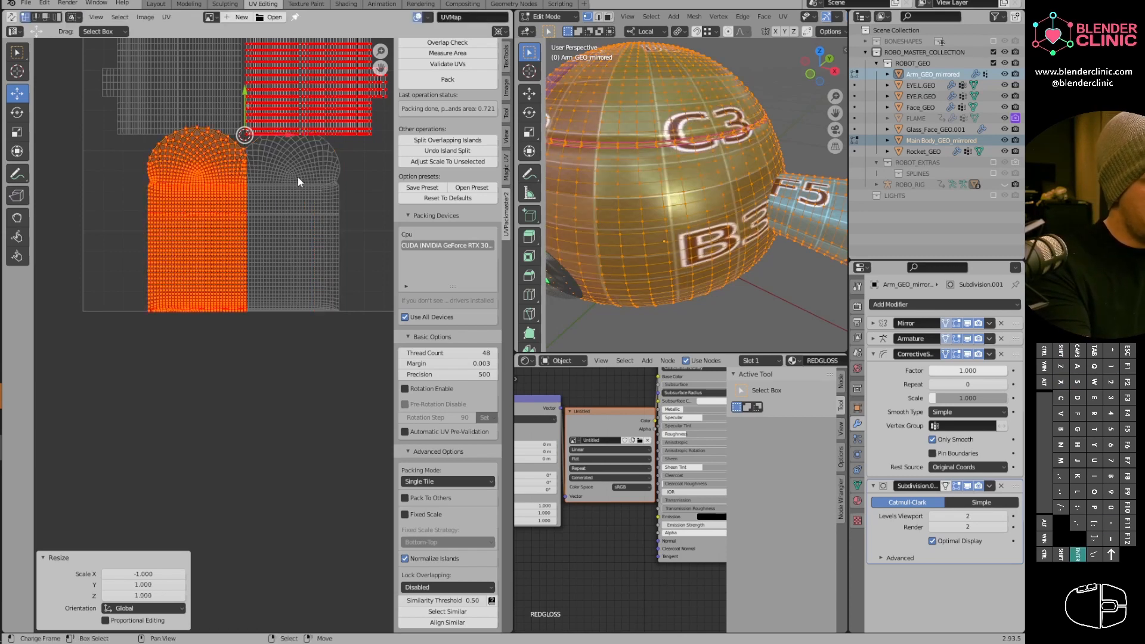
# Return to Object Mode and turn off the display toggles of the arm's Mirror modifier.
pyautogui.moveTo(707, 234)
pyautogui.mouseDown(button='middle')
pyautogui.moveTo(663, 256)
pyautogui.moveTo(718, 236)
pyautogui.moveTo(619, 229)
pyautogui.mouseUp(button='middle')
pyautogui.hotkey('ctrl', 'Tab')
pyautogui.click(566, 187)
pyautogui.moveTo(956, 323); pyautogui.dragTo(979, 323)
pyautogui.keyDown('ctrl'); pyautogui.moveTo(695, 242); pyautogui.dragTo(761, 241, button='middle'); pyautogui.keyUp('ctrl')
pyautogui.hotkey('ctrl', 'Tab')
pyautogui.click(670, 237)
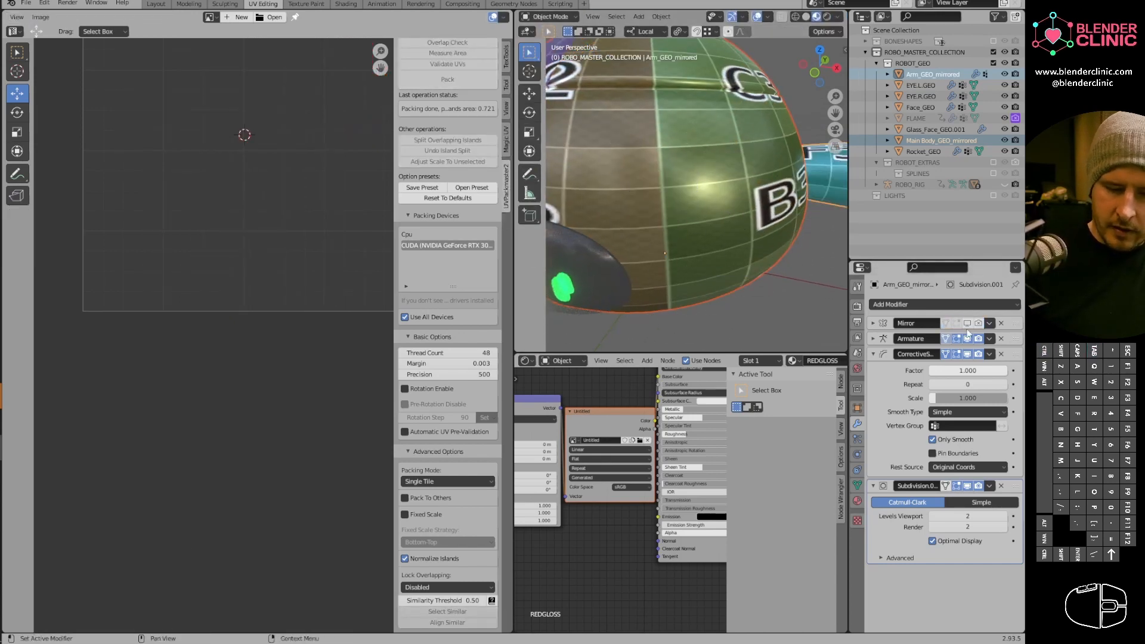
# Turn the arm's Mirror modifier display toggles back on.
pyautogui.moveTo(573, 281); pyautogui.dragTo(841, 321, button='middle')
pyautogui.moveTo(733, 260); pyautogui.dragTo(660, 247, button='middle')
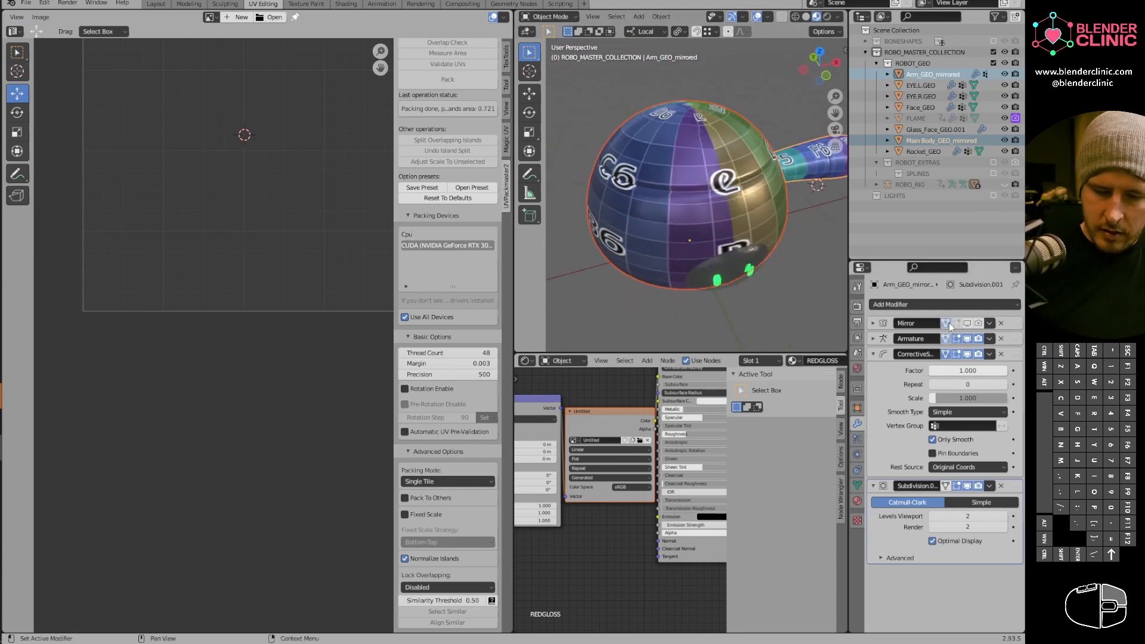
pyautogui.moveTo(949, 327); pyautogui.dragTo(978, 324)
# Select only the main body, disable its Mirror modifier, and open it in Edit Mode.
pyautogui.click(754, 228)
pyautogui.moveTo(766, 298); pyautogui.dragTo(716, 271, button='middle')
pyautogui.press('Tab')
pyautogui.press('a')
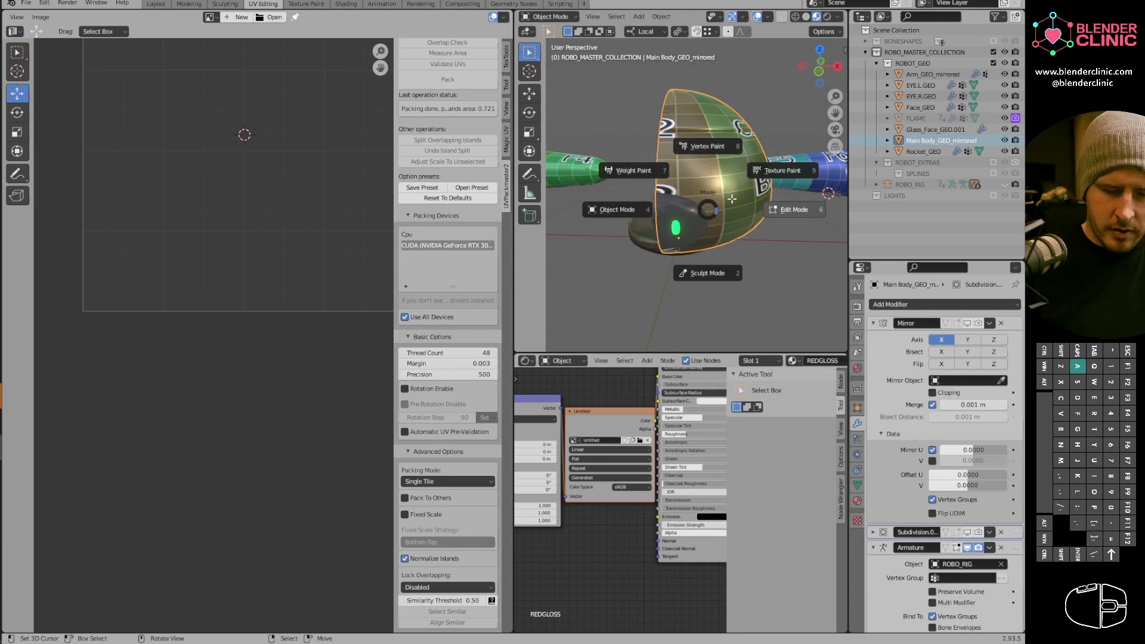
pyautogui.click(785, 209)
# Try selecting the body's upper band by growing an edge-loop selection, and clear that selection.
pyautogui.moveTo(717, 198); pyautogui.dragTo(721, 146, button='middle')
pyautogui.keyDown('alt'); pyautogui.click(722, 140); pyautogui.keyUp('alt')
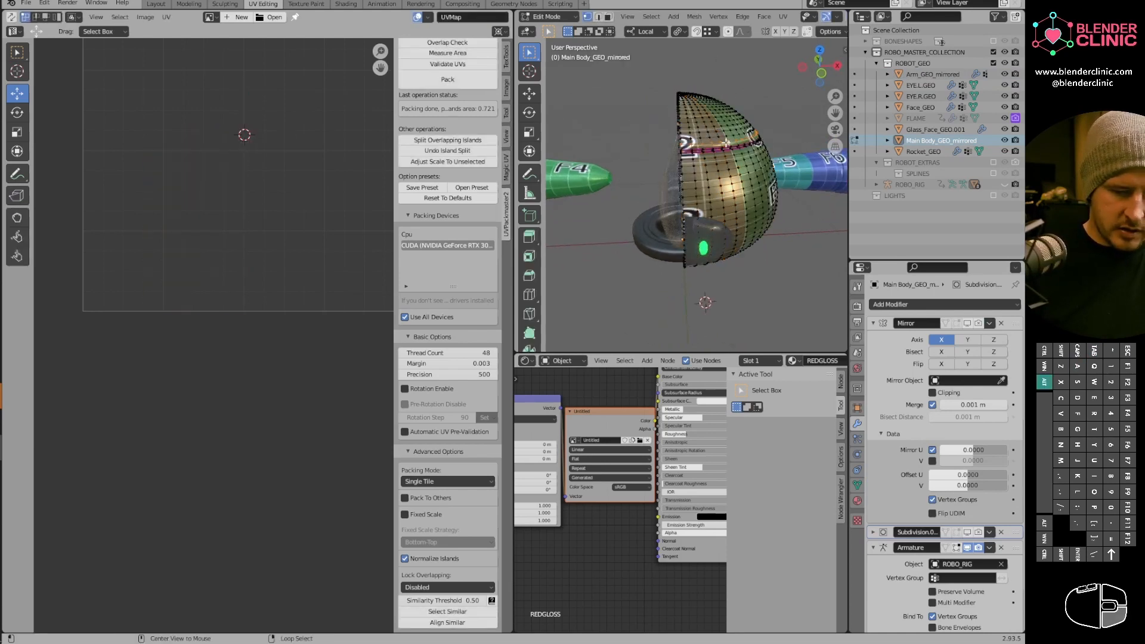
pyautogui.press('ctrl+KP_Add')
pyautogui.press('ctrl+KP_Add')
pyautogui.press('ctrl+KP_Add')
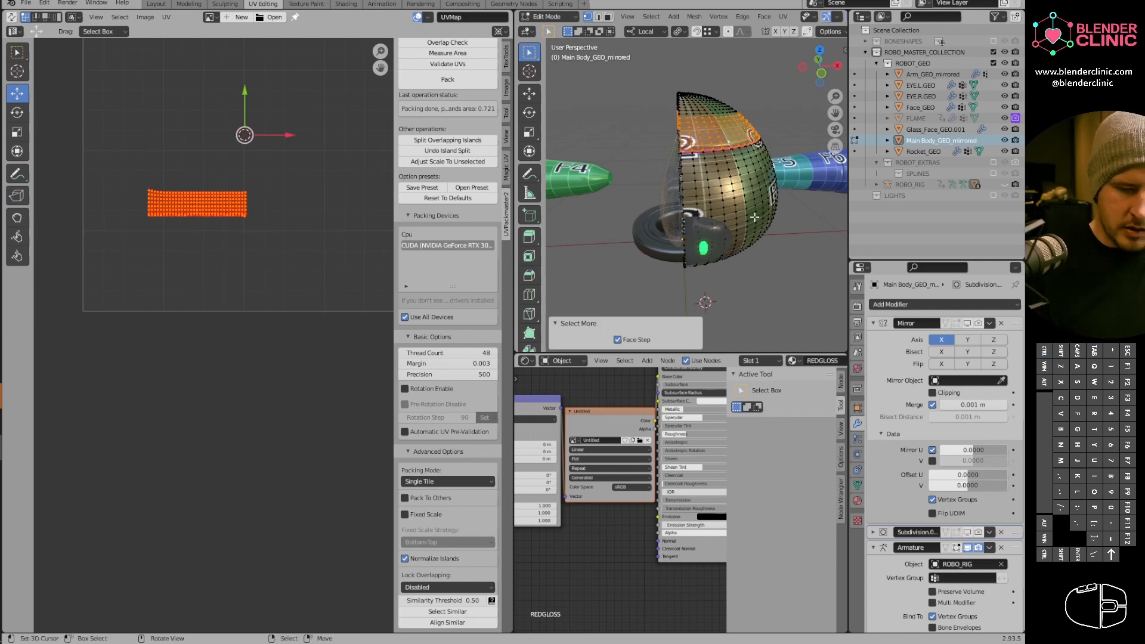
pyautogui.hotkey('alt', 'a')
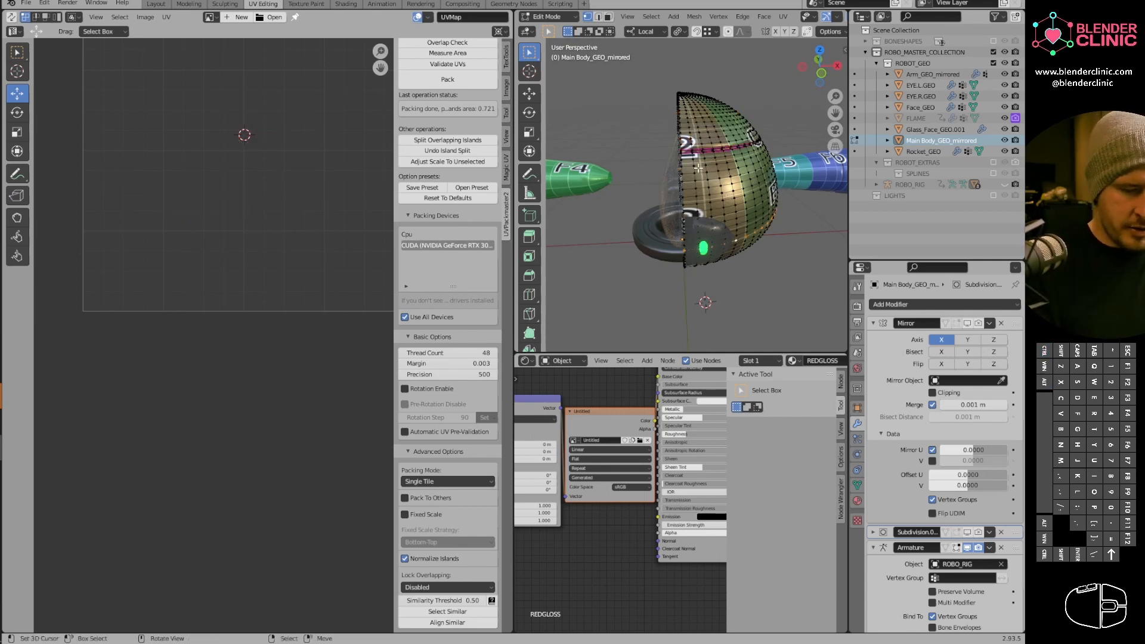
# Grow a selection from the body's lower rim until the whole half-body mesh is selected.
pyautogui.moveTo(726, 200)
pyautogui.mouseDown(button='middle')
pyautogui.moveTo(744, 220)
pyautogui.moveTo(718, 182)
pyautogui.mouseUp(button='middle')
pyautogui.press('ctrl+KP_Add')
pyautogui.press('ctrl+KP_Add')
pyautogui.press('ctrl+KP_Add')
pyautogui.press('ctrl+KP_Add')
pyautogui.press('ctrl+KP_Add')
pyautogui.press('ctrl+KP_Add')
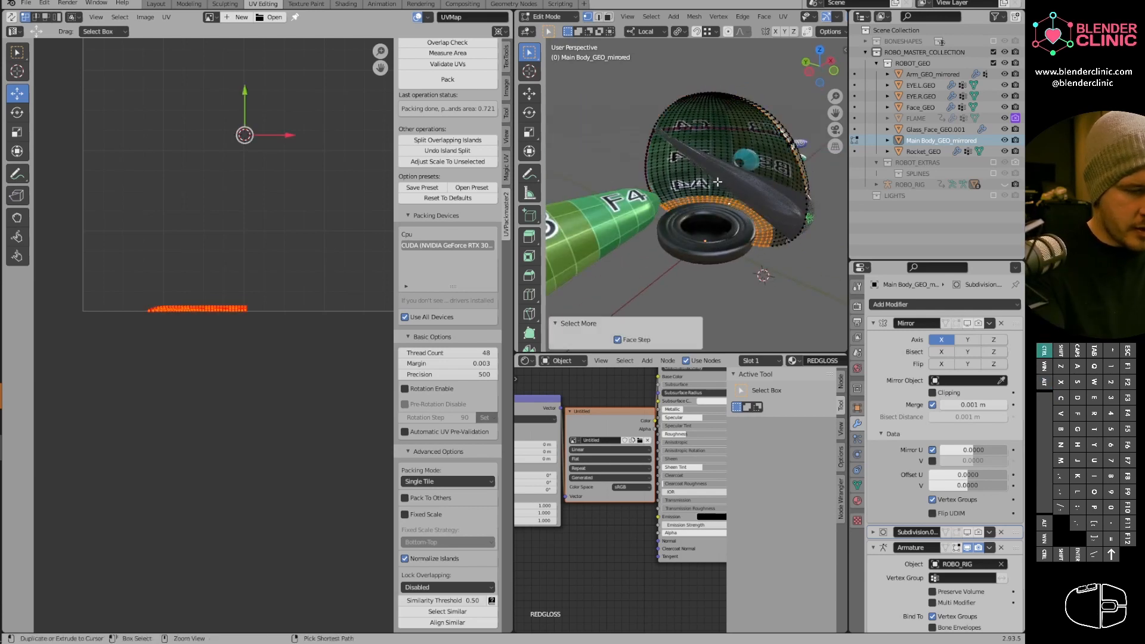
pyautogui.press('ctrl+KP_Add')
pyautogui.press('ctrl+KP_Add')
pyautogui.press('ctrl+KP_Add')
pyautogui.press('ctrl+KP_Add')
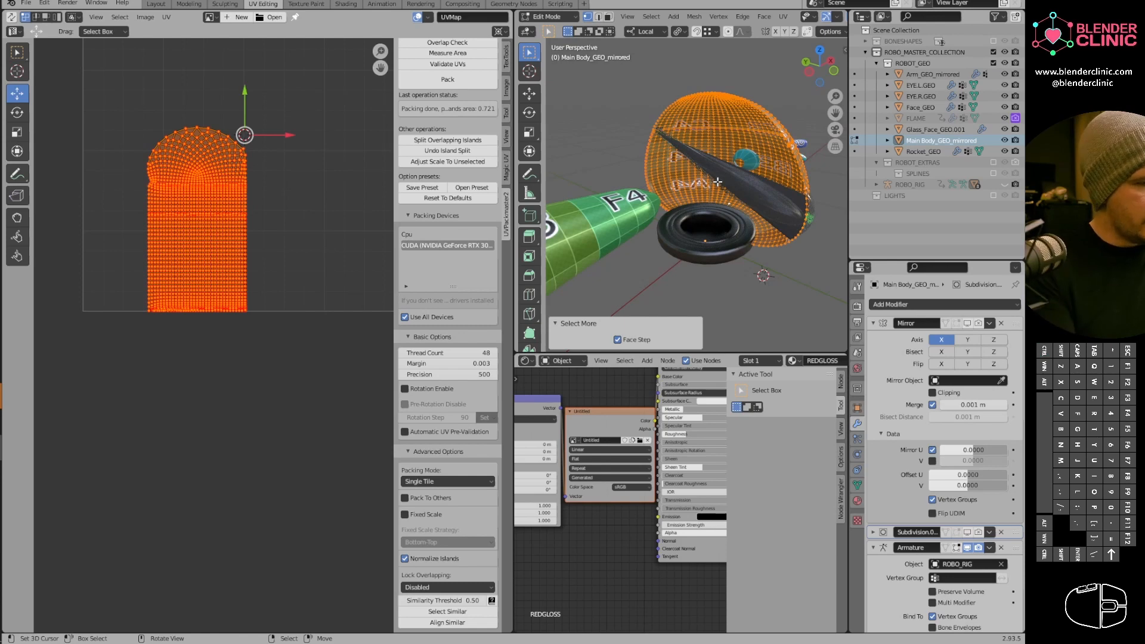
# Try flipping the half-body mesh by scaling it -1 along local X, and undo the flip.
pyautogui.write('g-1')
pyautogui.press('Return')
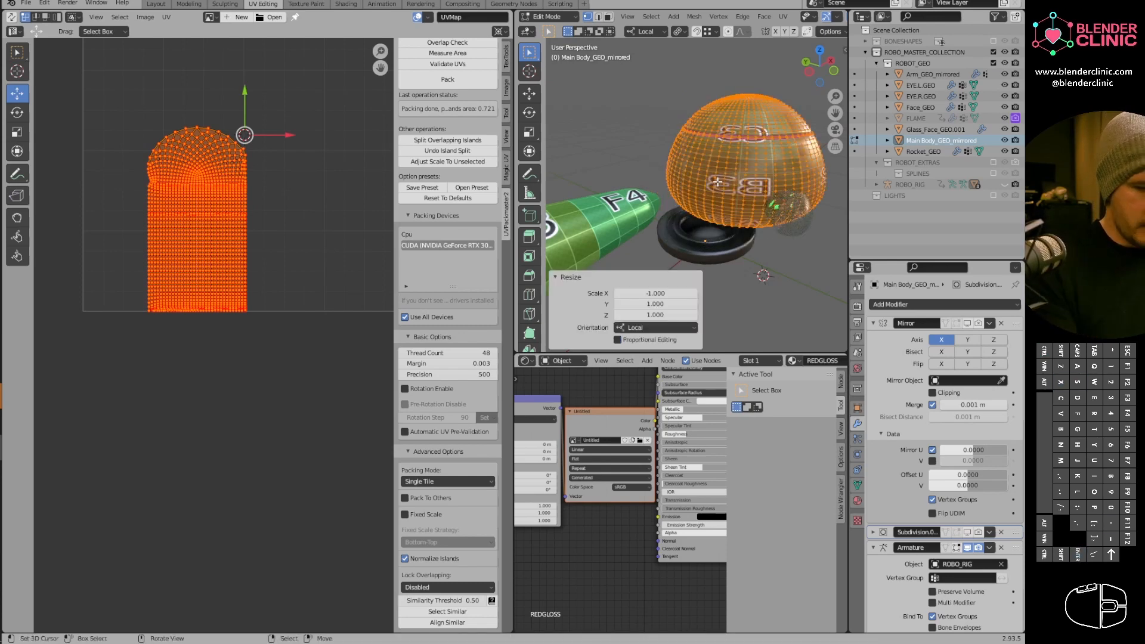
pyautogui.hotkey('ctrl', 'z')
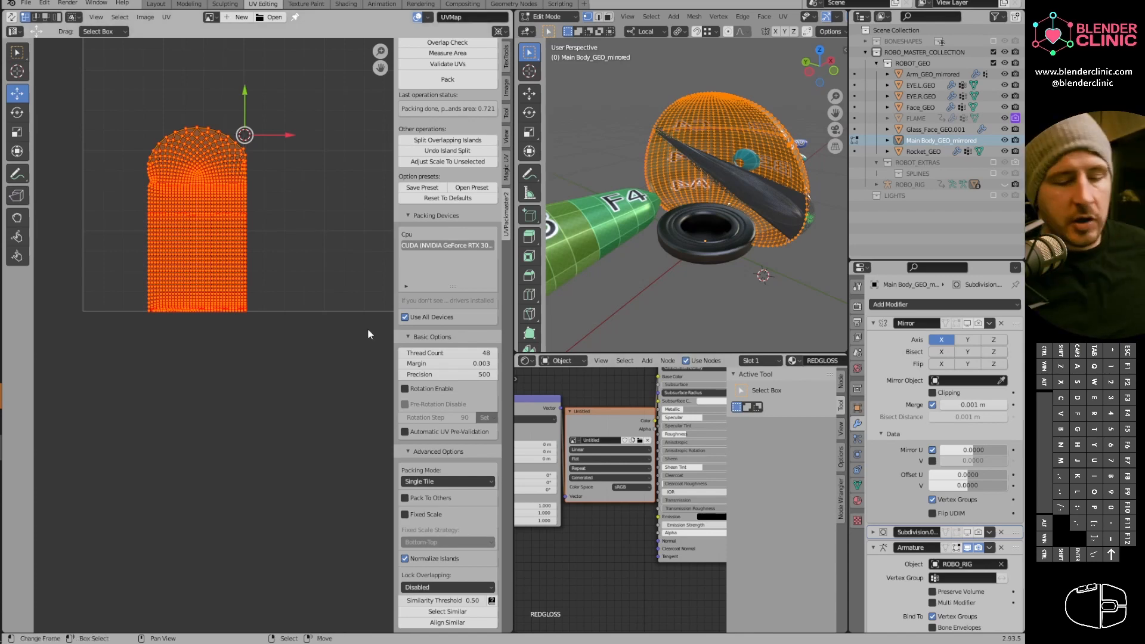
# Examine the half body from several sides in Object Mode, and reopen it in Edit Mode.
pyautogui.scroll(-3, 661, 164)
pyautogui.moveTo(661, 164); pyautogui.dragTo(557, 170, button='middle')
pyautogui.press('Tab')
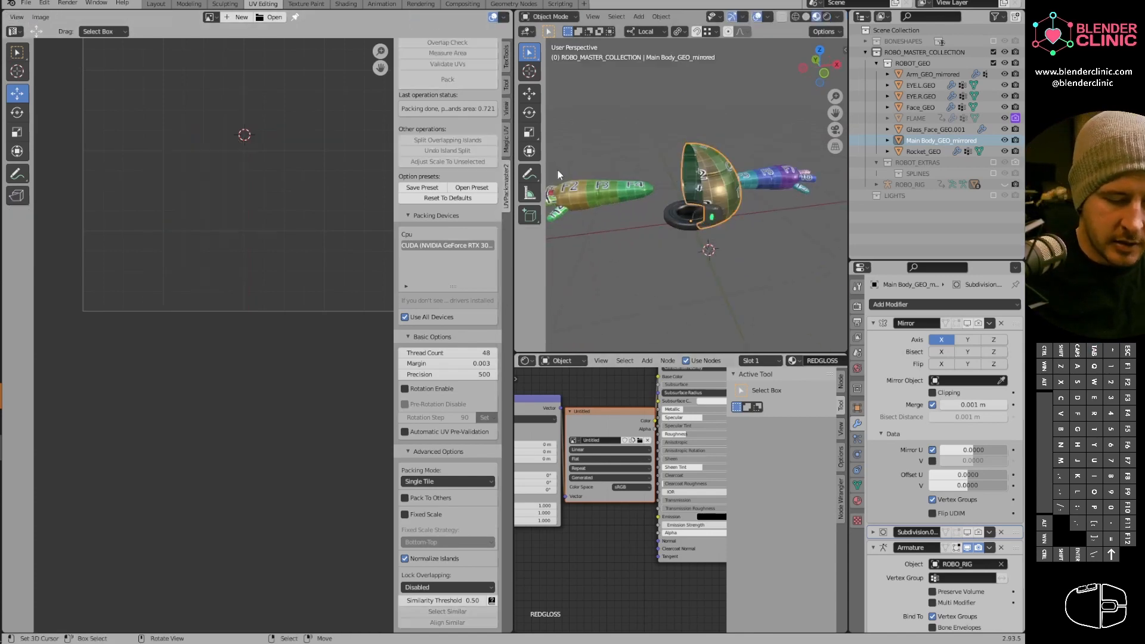
pyautogui.moveTo(650, 183)
pyautogui.keyDown('ctrl'); pyautogui.mouseDown(button='middle')
pyautogui.moveTo(641, 214)
pyautogui.moveTo(726, 218)
pyautogui.moveTo(660, 221)
pyautogui.moveTo(724, 212)
pyautogui.mouseUp(button='middle'); pyautogui.keyUp('ctrl')
pyautogui.hotkey('ctrl', 'Tab')
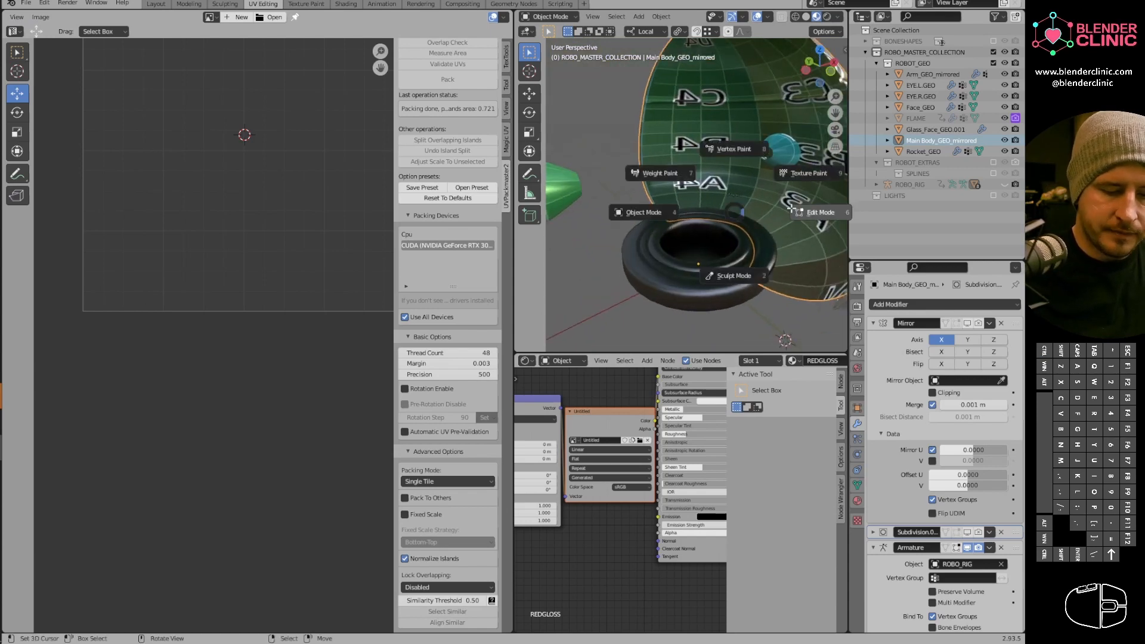
pyautogui.scroll(-1, 599, 226)
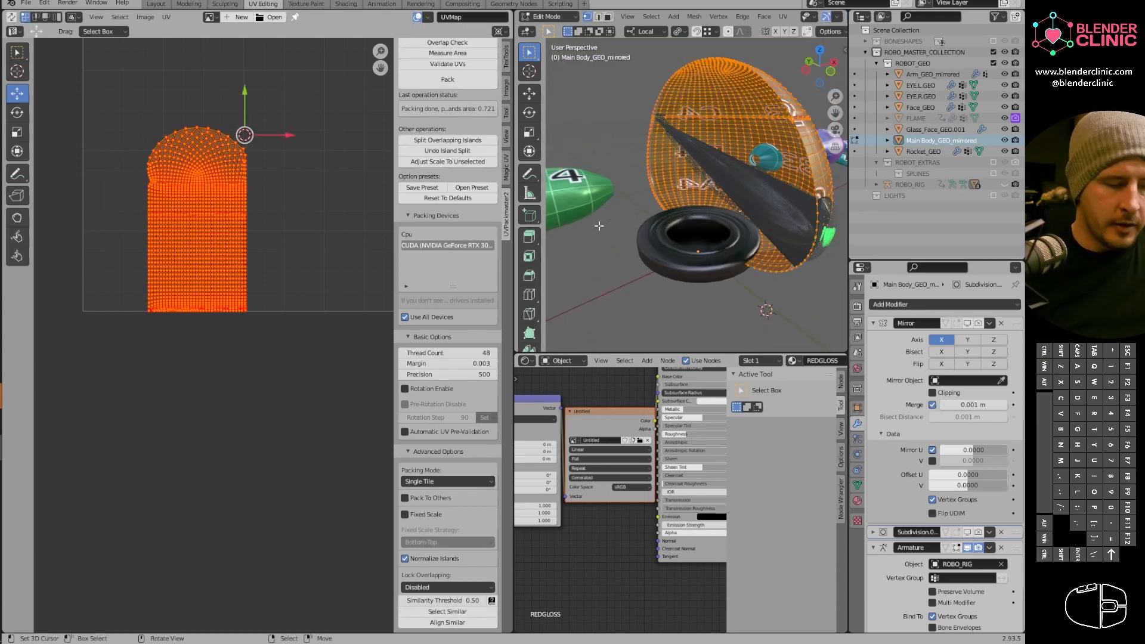
# Flip the half-body UV island across the tile's centre line by scaling it -1 along X about the 2D cursor.
pyautogui.scroll(2, 253, 149)
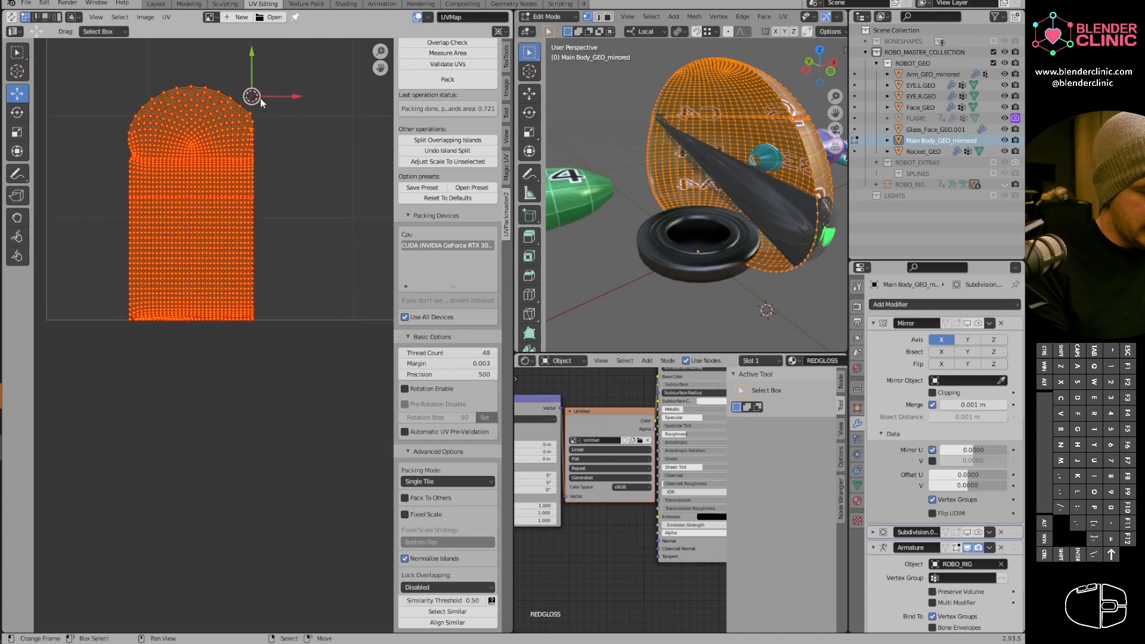
pyautogui.press('g')
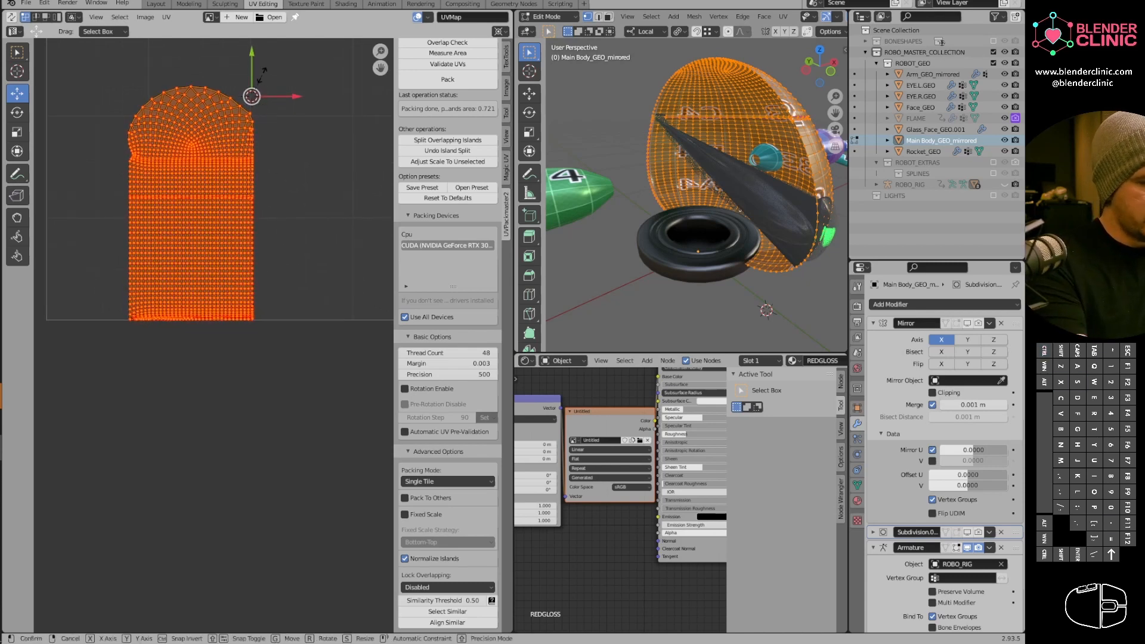
pyautogui.write('x-1')
pyautogui.press('Return')
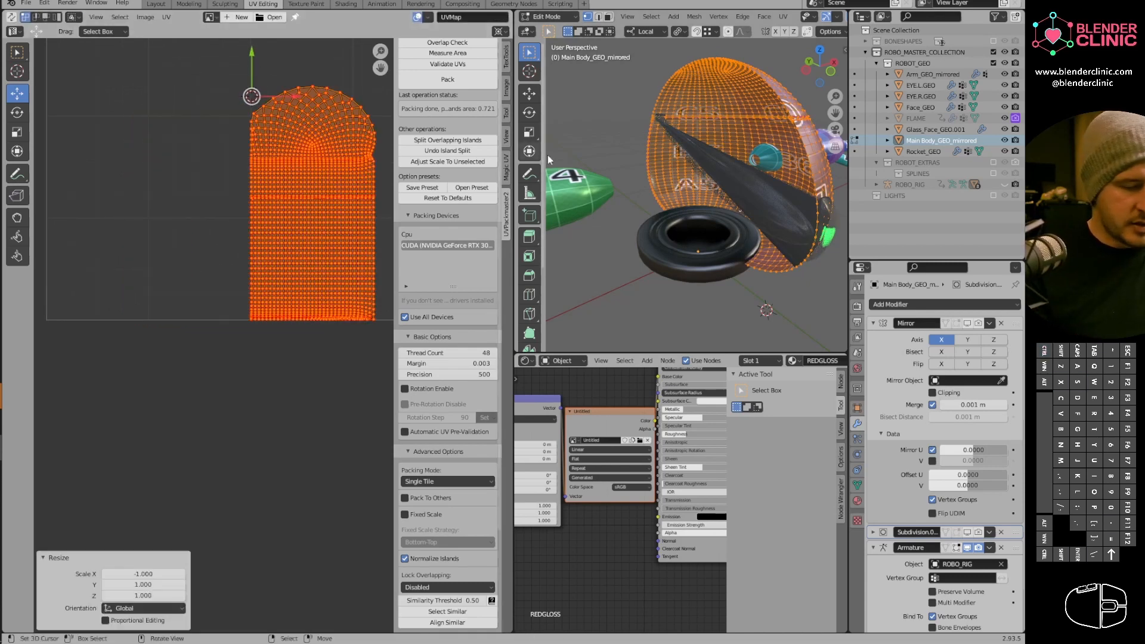
# Move the stray vertex at the island's inner edge about -0.003 in X and 0.006 in Y, towards the seam.
pyautogui.moveTo(325, 316); pyautogui.dragTo(226, 215, button='middle')
pyautogui.click(220, 232)
pyautogui.press('g')
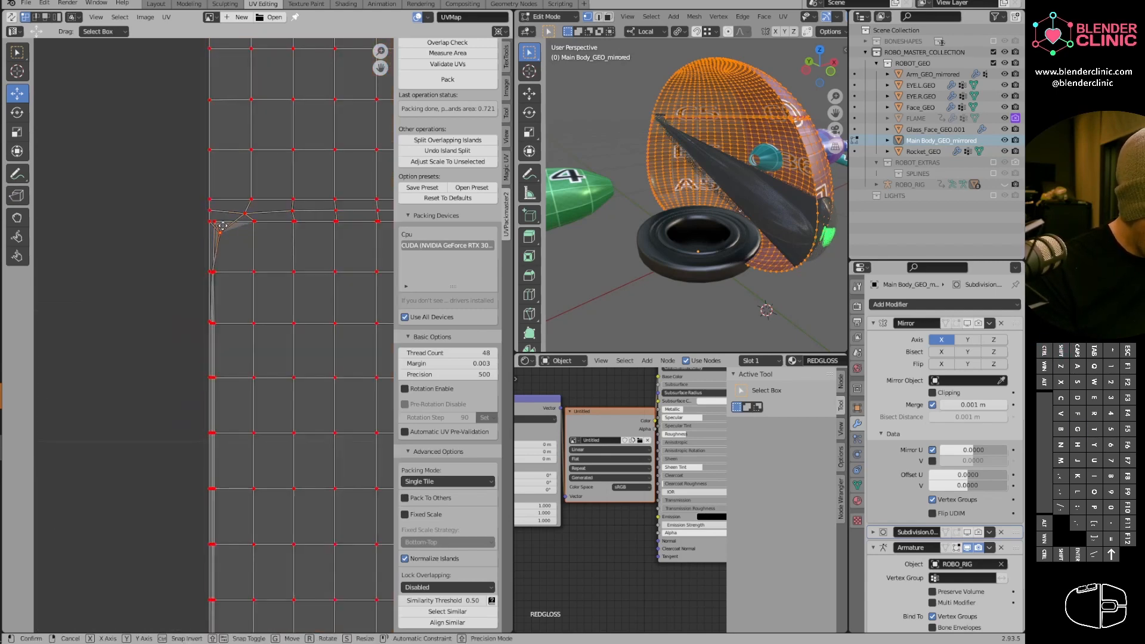
pyautogui.press('Escape')
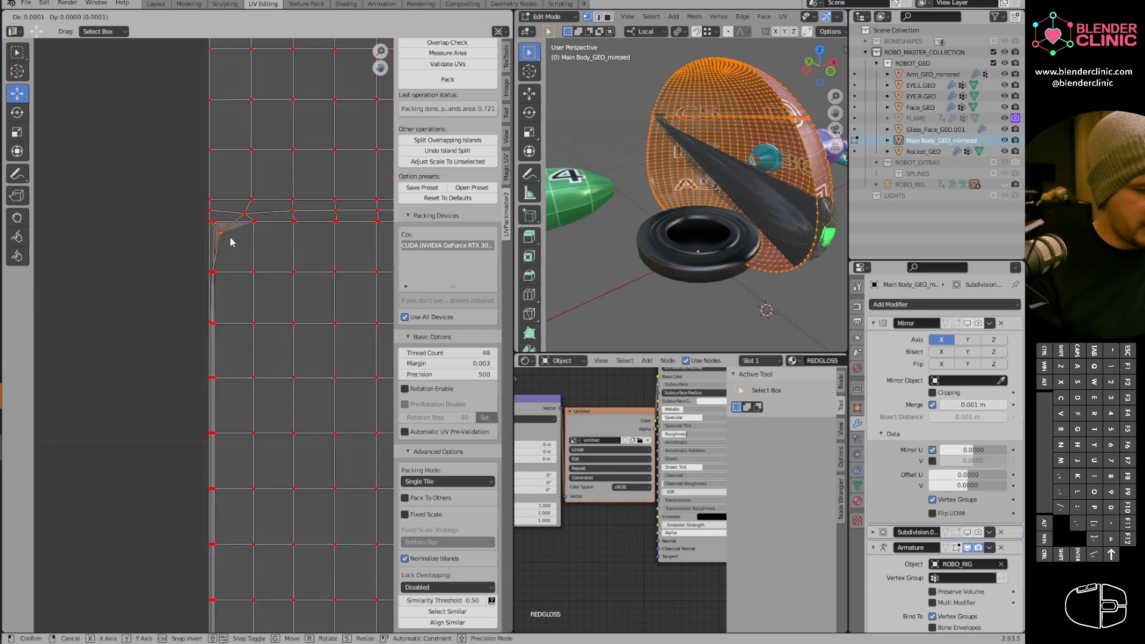
pyautogui.click(228, 248)
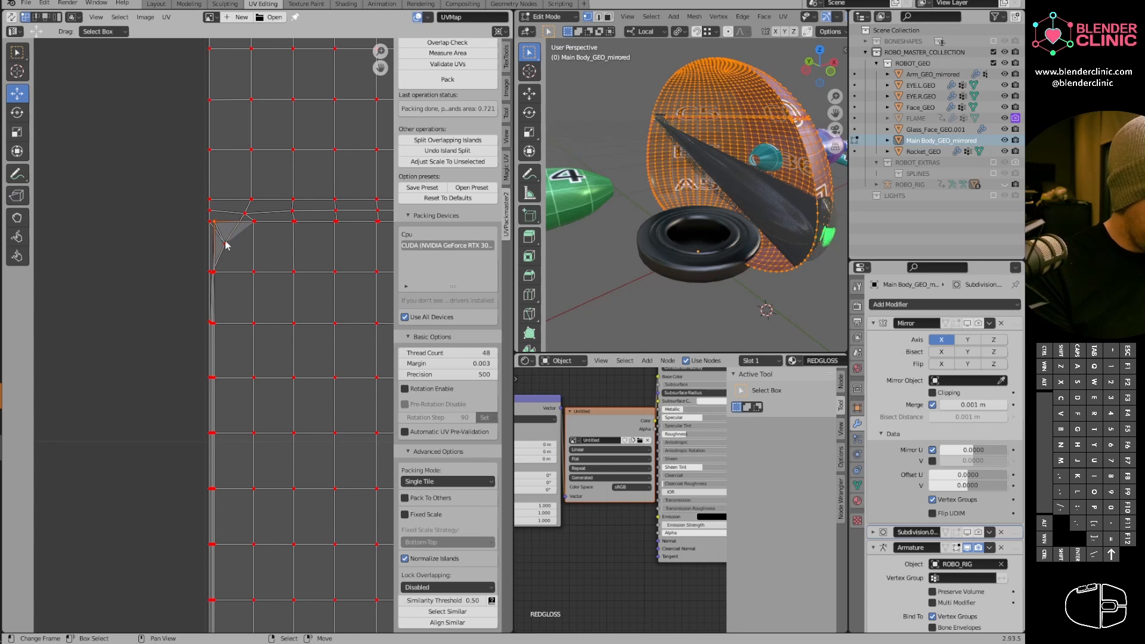
pyautogui.moveTo(214, 214); pyautogui.dragTo(218, 222)
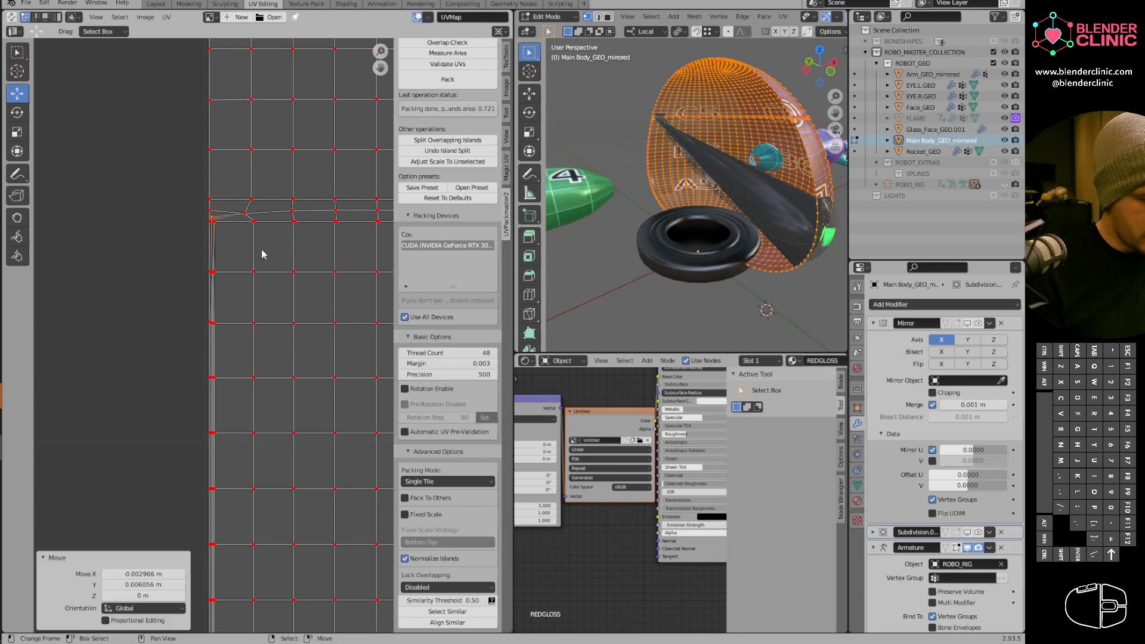
# Check the Subdivision modifier's settings on the main body and collapse them again.
pyautogui.click(882, 548)
pyautogui.click(874, 533)
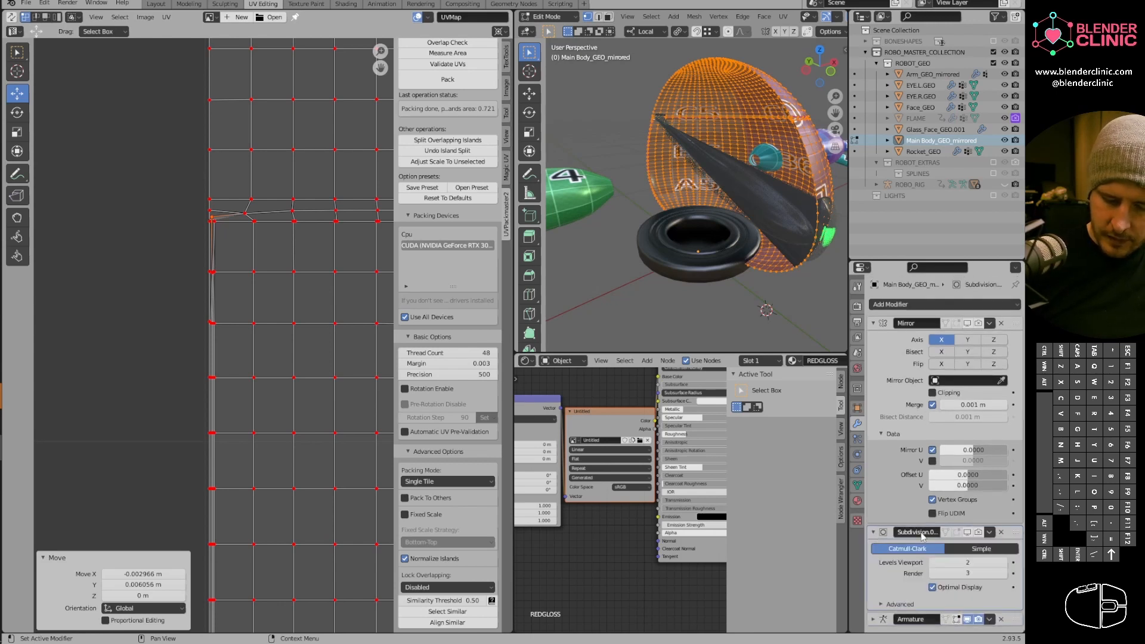
pyautogui.click(875, 533)
# Nudge the neighbouring vertex beside the pinched spot on the island's inner edge.
pyautogui.scroll(2, 328, 274)
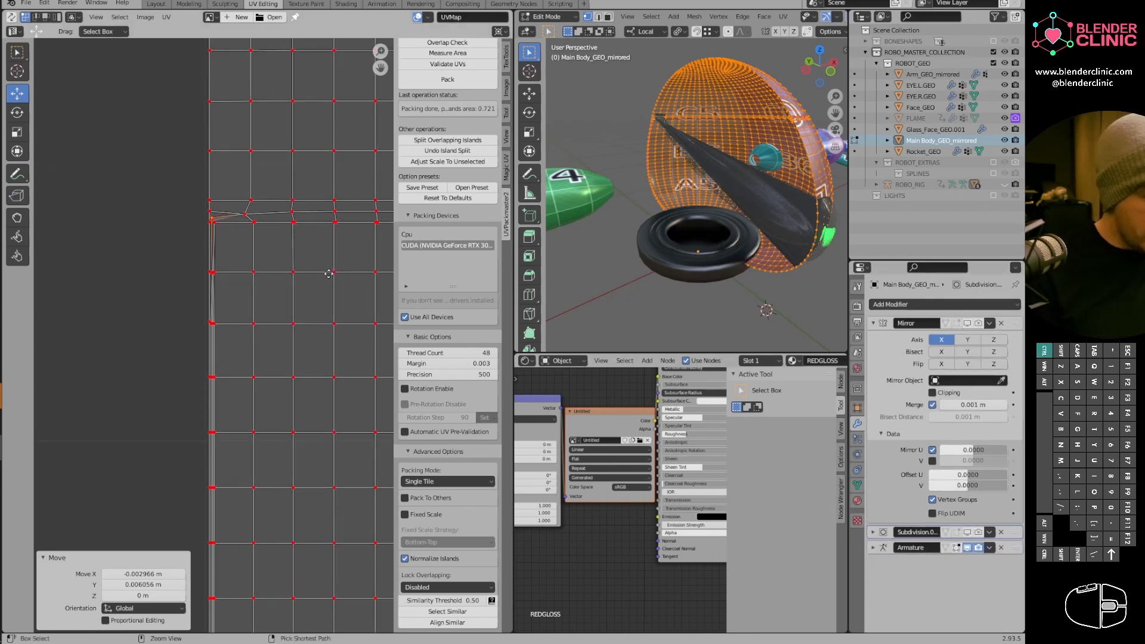
pyautogui.click(255, 195)
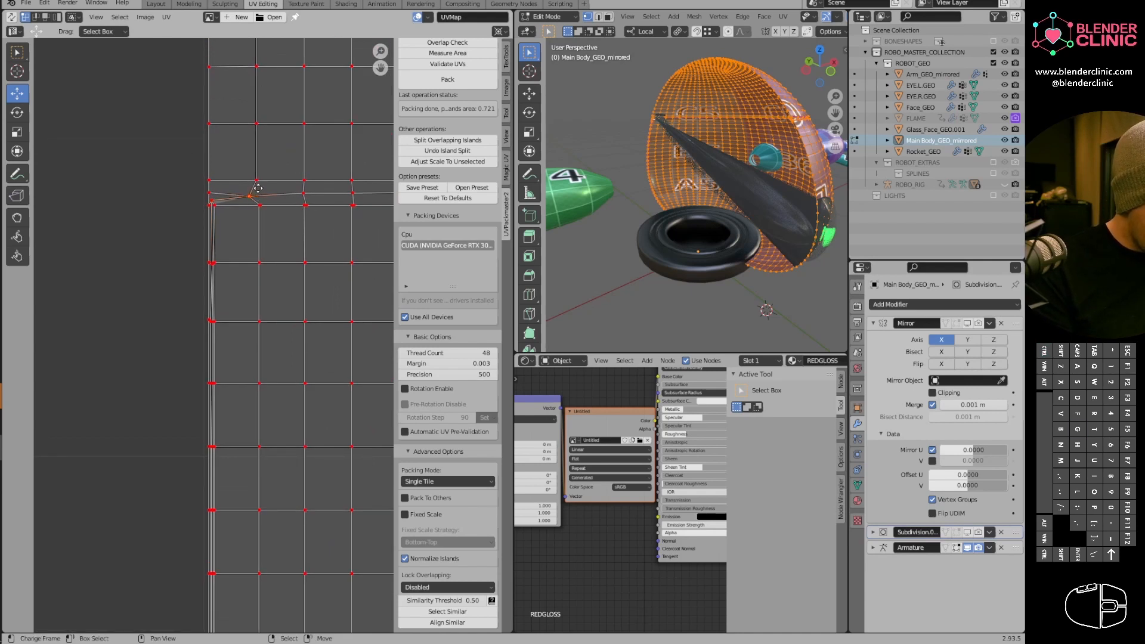
pyautogui.moveTo(260, 190); pyautogui.dragTo(294, 205)
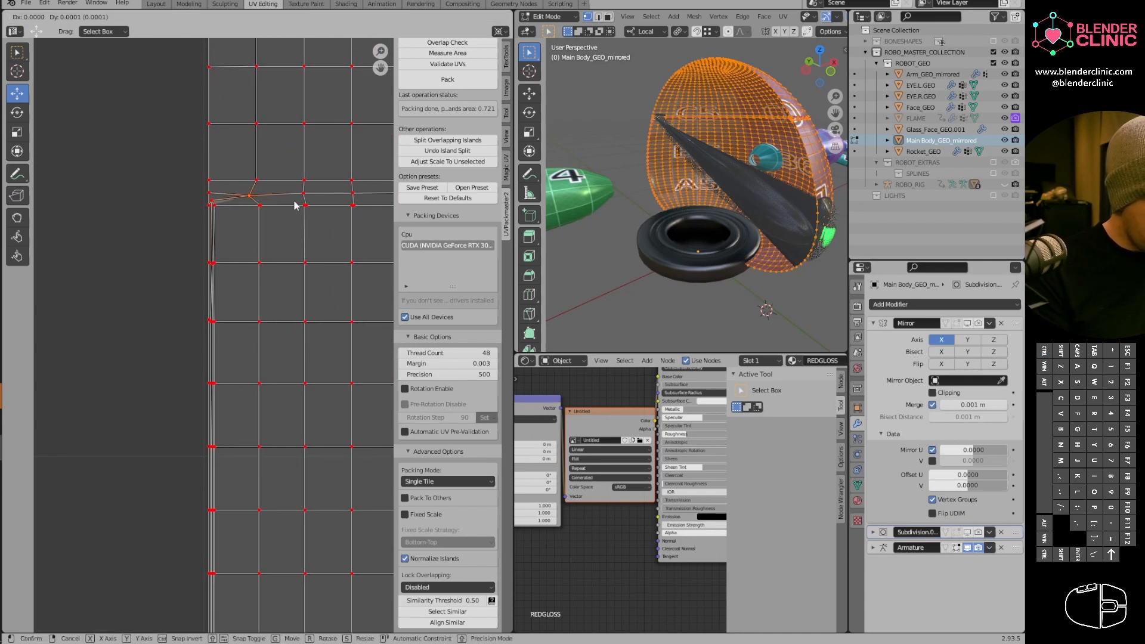
pyautogui.click(806, 232)
pyautogui.press('Tab')
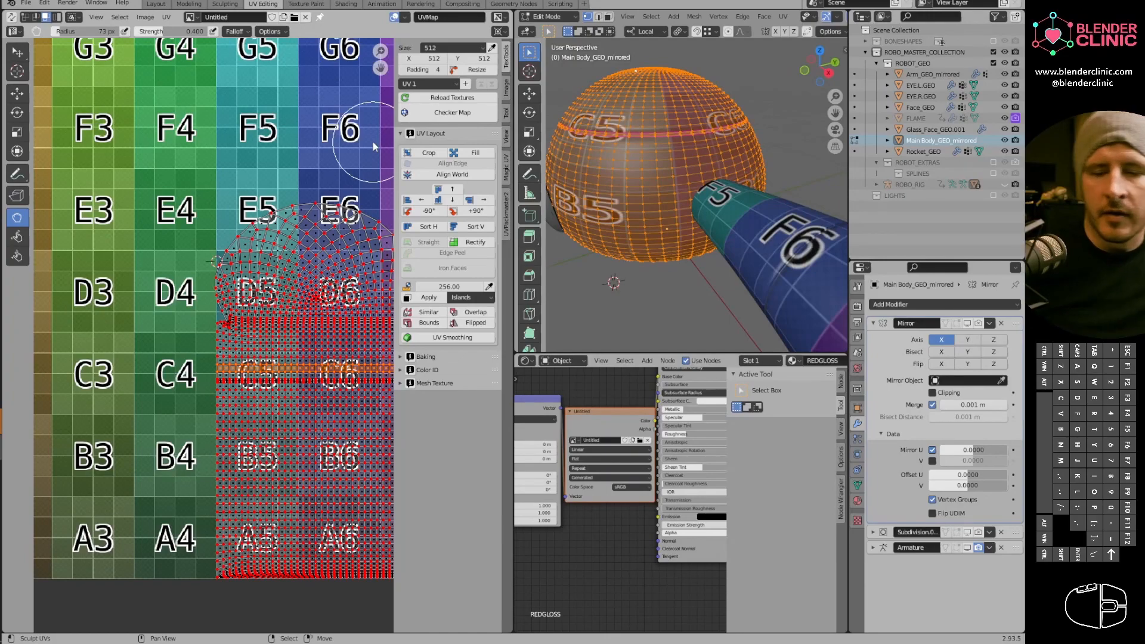
# Select the distorted faces around the pinch on the body island's inner edge and clear their pins.
pyautogui.keyDown('shift'); pyautogui.moveTo(338, 338); pyautogui.dragTo(313, 294, button='middle'); pyautogui.keyUp('shift')
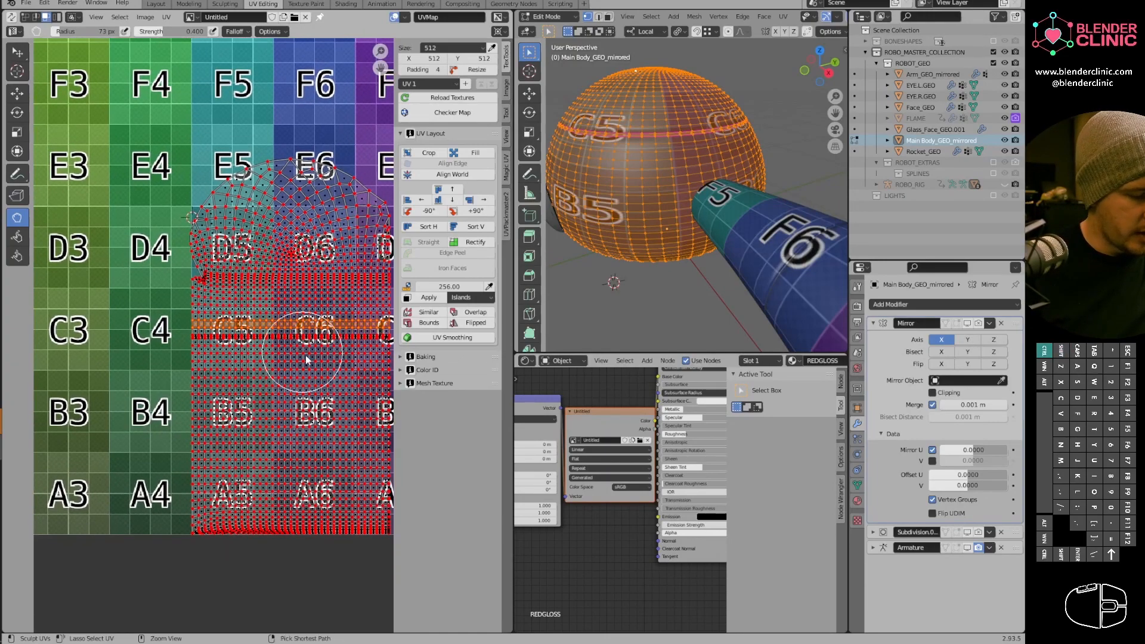
pyautogui.keyDown('ctrl'); pyautogui.moveTo(304, 360); pyautogui.dragTo(294, 251, button='middle'); pyautogui.keyUp('ctrl')
pyautogui.keyDown('shift'); pyautogui.moveTo(285, 291); pyautogui.dragTo(405, 403, button='middle'); pyautogui.keyUp('shift')
pyautogui.keyDown('ctrl'); pyautogui.moveTo(406, 403); pyautogui.dragTo(364, 253, button='middle'); pyautogui.keyUp('ctrl')
pyautogui.keyDown('shift'); pyautogui.moveTo(385, 429); pyautogui.dragTo(311, 248, button='middle'); pyautogui.keyUp('shift')
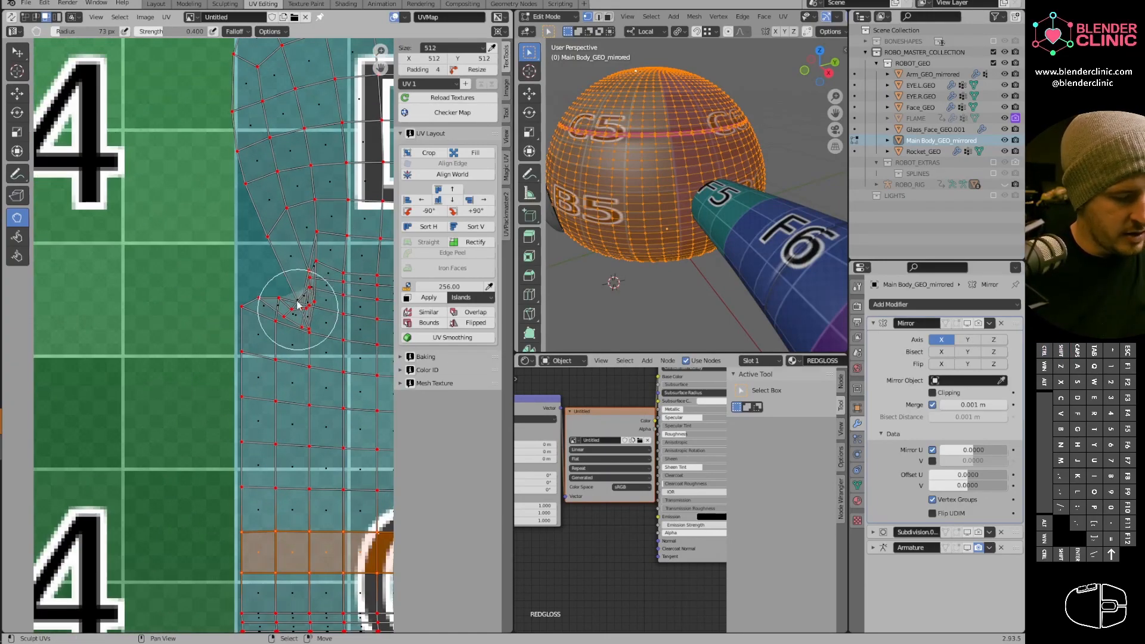
pyautogui.rightClick(300, 303)
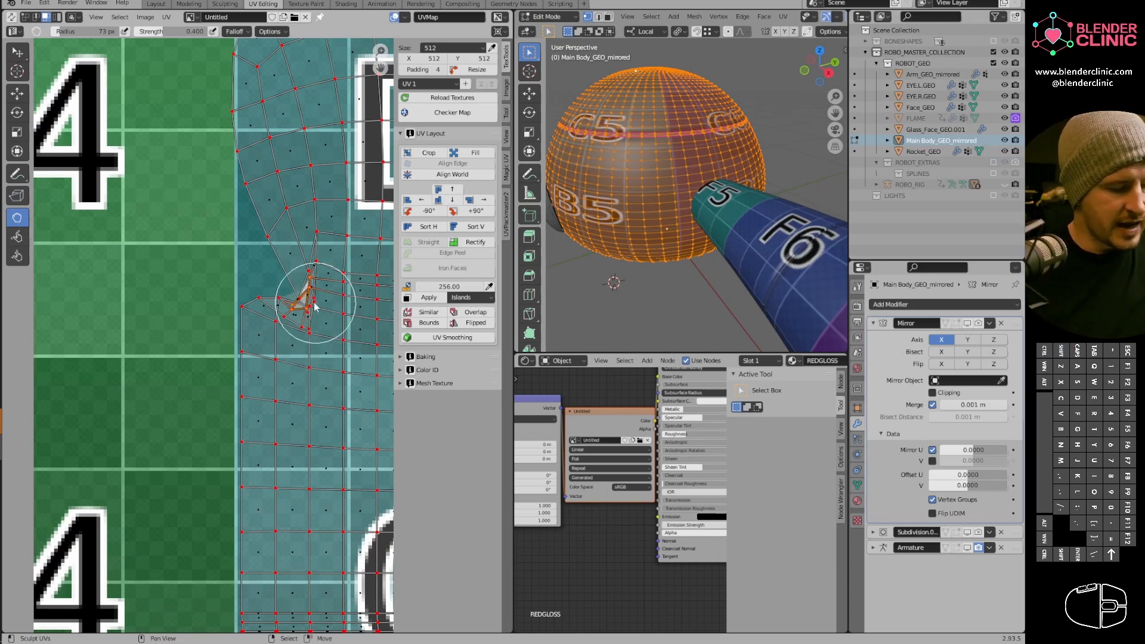
pyautogui.moveTo(307, 292); pyautogui.dragTo(261, 207)
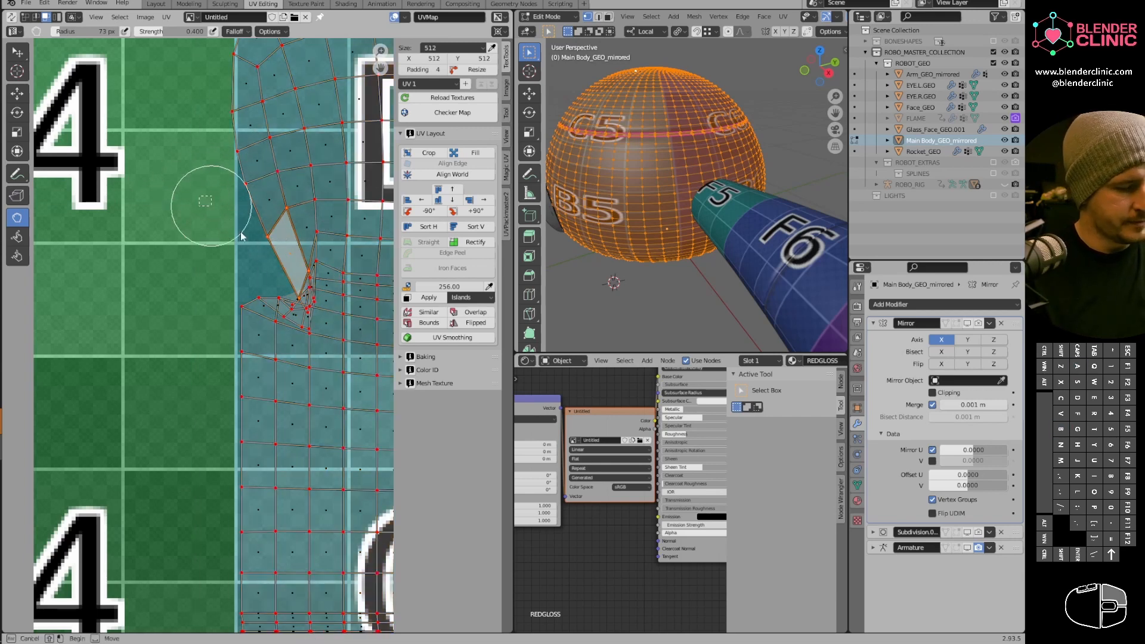
pyautogui.press('l')
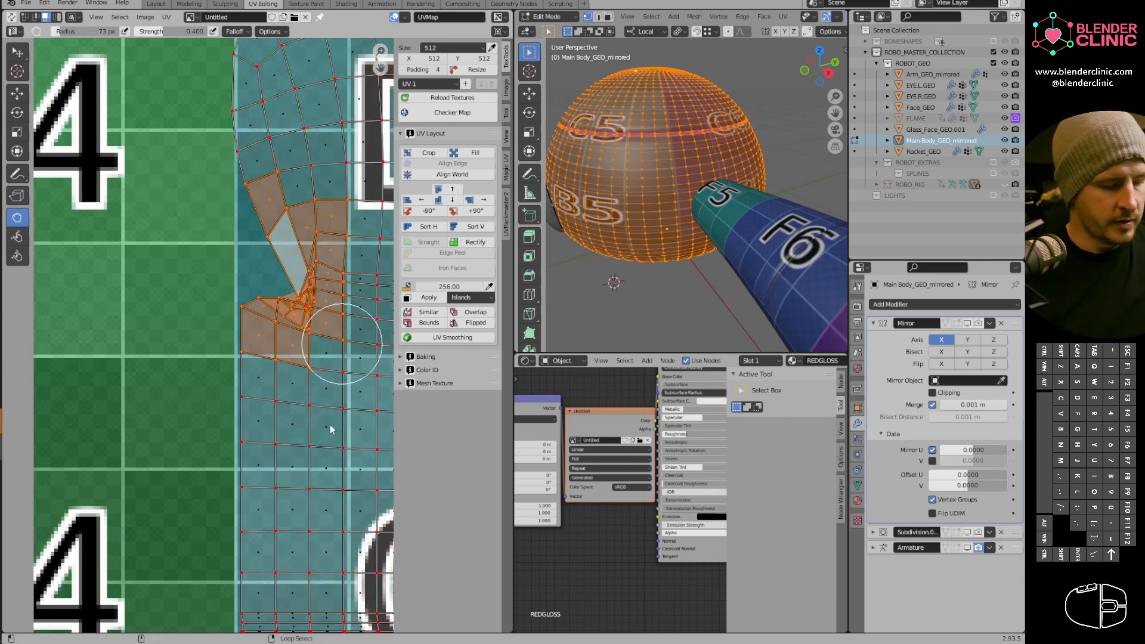
pyautogui.hotkey('alt', 'p')
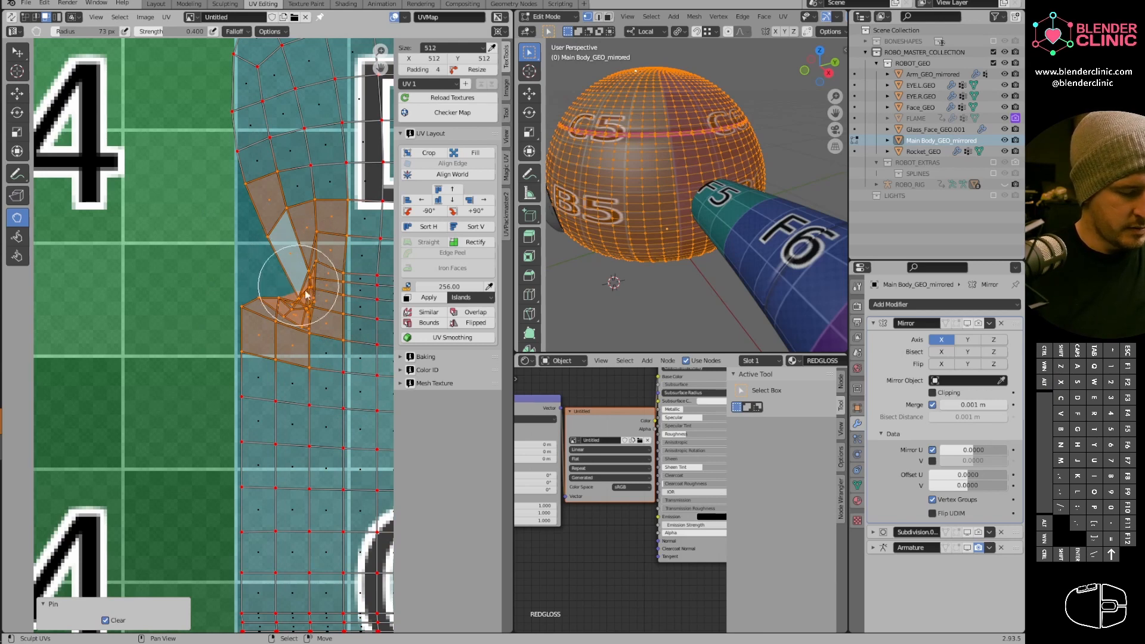
# Sculpt the unpinned UVs around the pinch with the brush, with the previous selection cleared.
pyautogui.press('a')
pyautogui.hotkey('alt', 'a')
pyautogui.moveTo(308, 319); pyautogui.dragTo(305, 310)
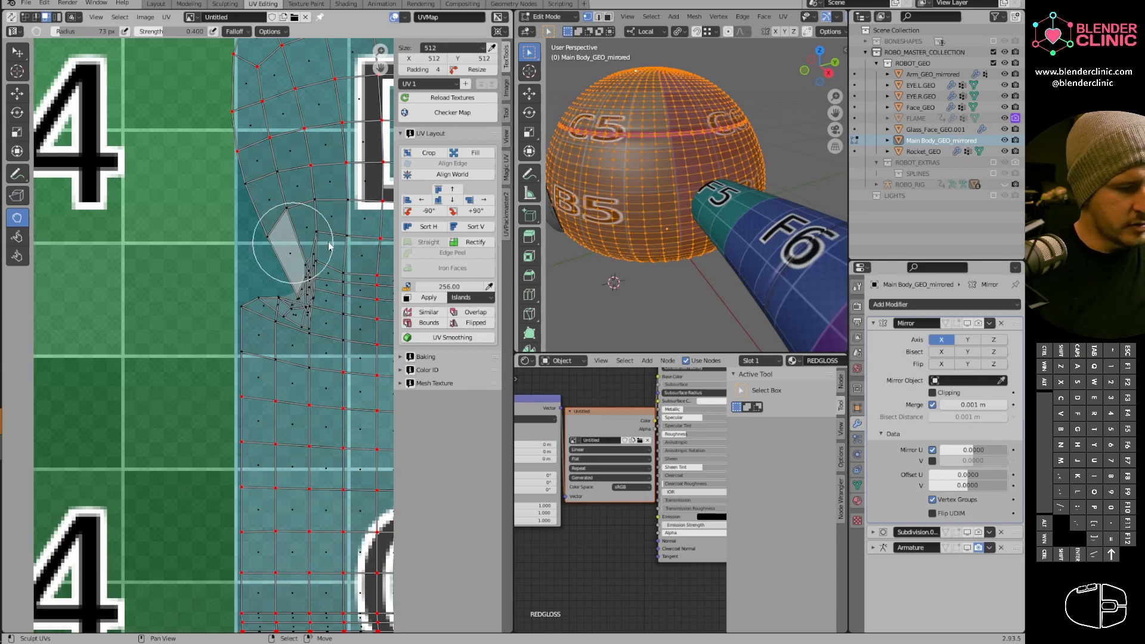
pyautogui.moveTo(312, 296); pyautogui.dragTo(335, 271)
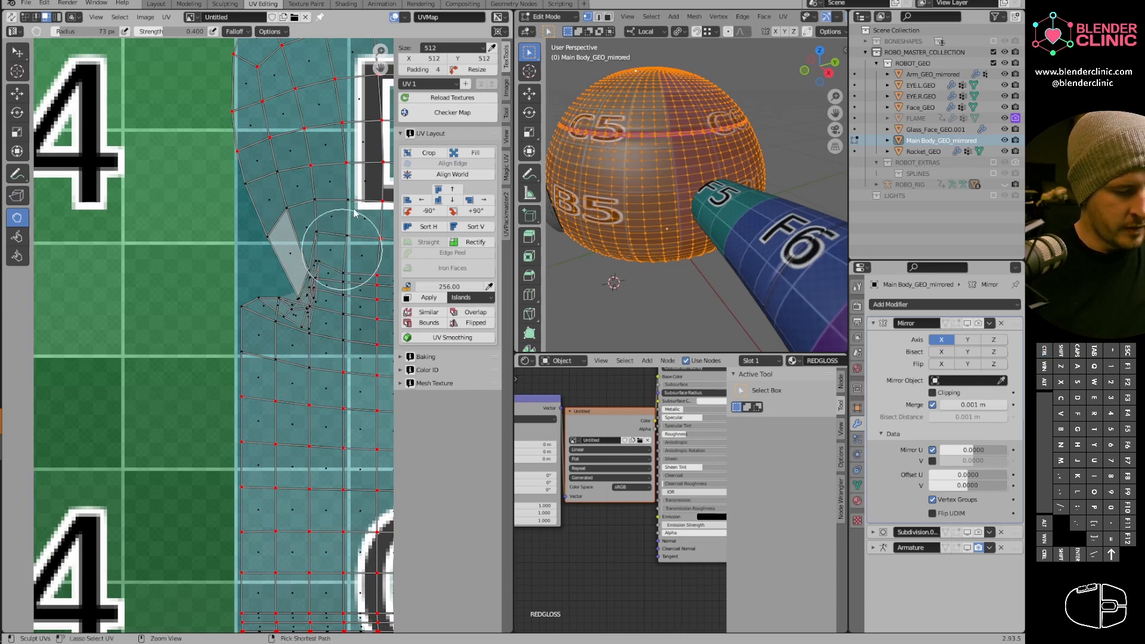
# Maximize the UV editor, select the whole body island, and sculpt the pinched UVs upwards near the D5 square.
pyautogui.keyDown('ctrl'); pyautogui.moveTo(330, 369); pyautogui.dragTo(285, 462, button='middle'); pyautogui.keyUp('ctrl')
pyautogui.keyDown('shift'); pyautogui.moveTo(313, 378); pyautogui.dragTo(285, 360, button='middle'); pyautogui.keyUp('shift')
pyautogui.keyDown('ctrl'); pyautogui.moveTo(256, 314); pyautogui.dragTo(260, 412, button='middle'); pyautogui.keyUp('ctrl')
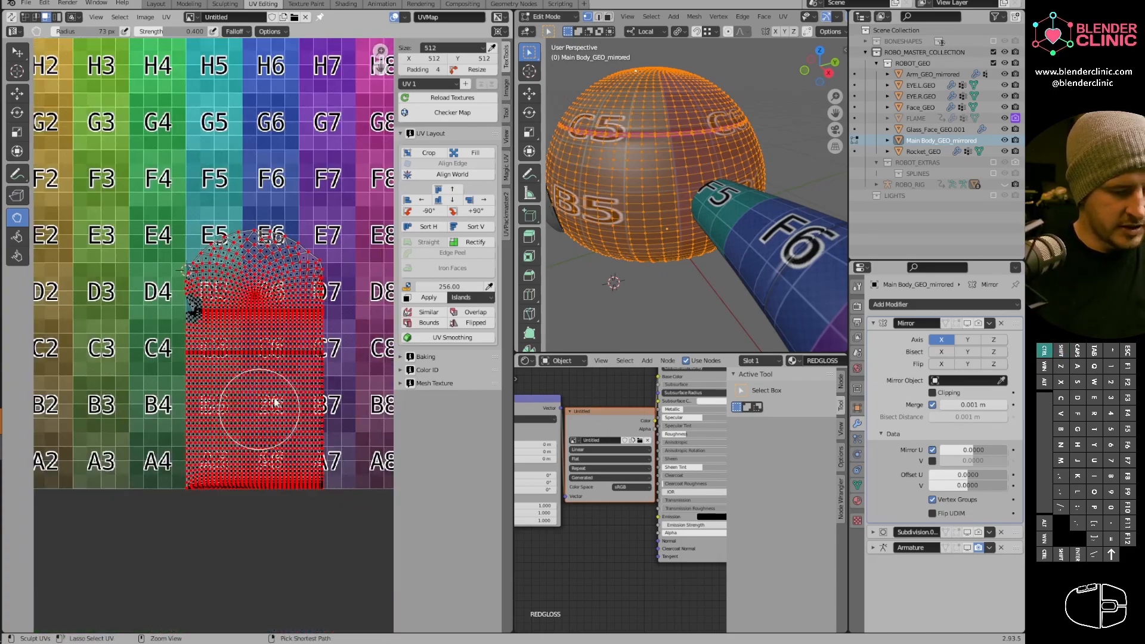
pyautogui.hotkey('ctrl', 'space')
pyautogui.keyDown('ctrl'); pyautogui.moveTo(465, 335); pyautogui.dragTo(535, 308, button='middle'); pyautogui.keyUp('ctrl')
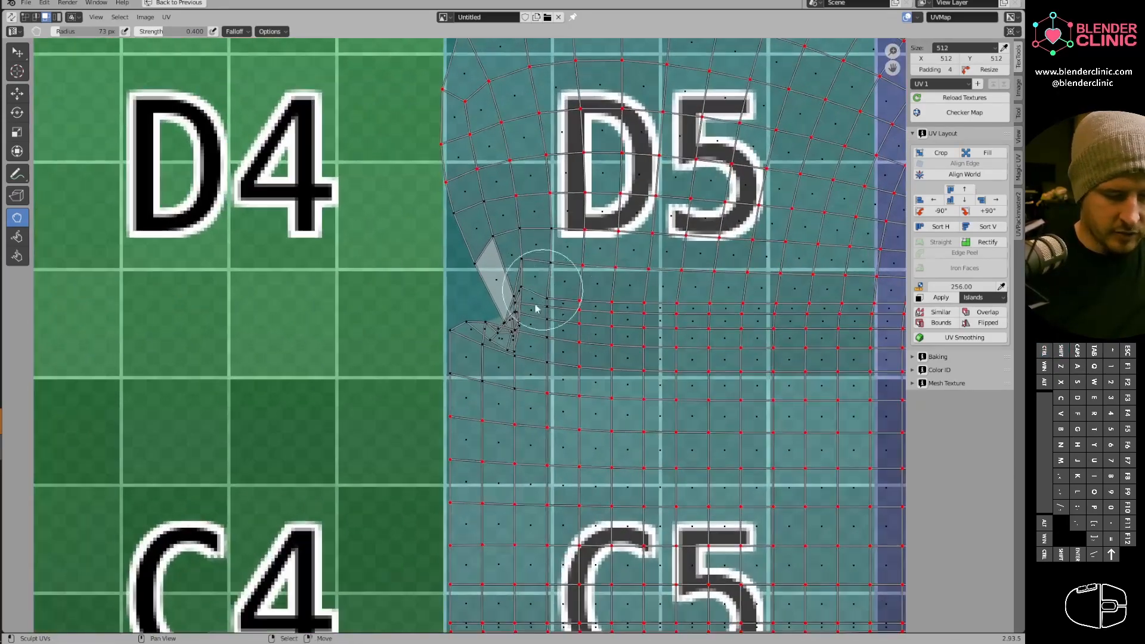
pyautogui.press('a')
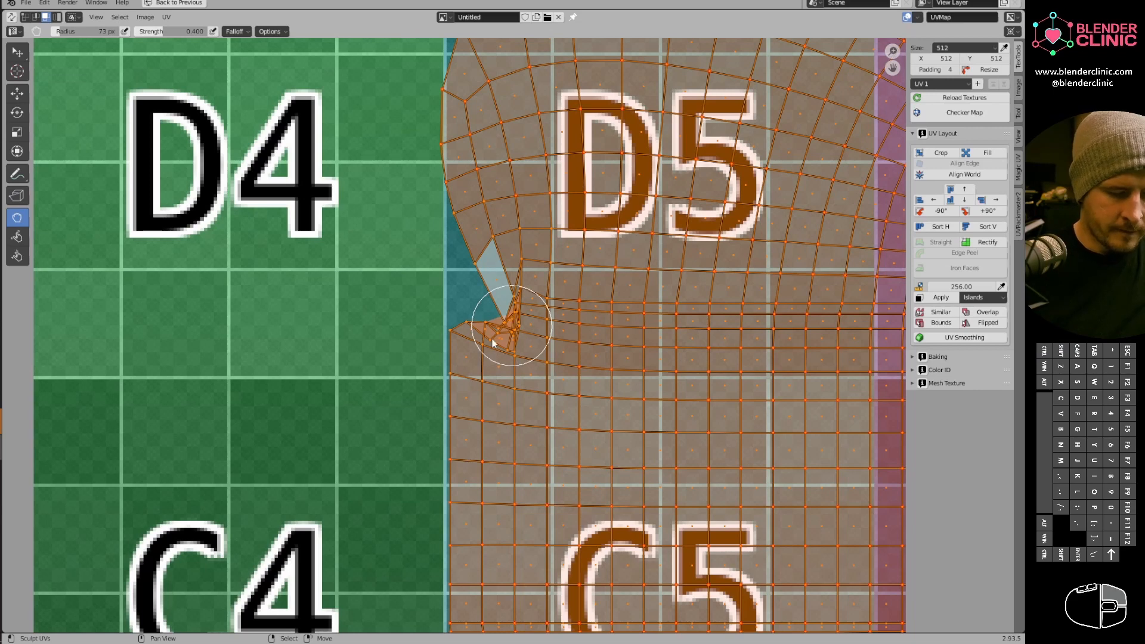
pyautogui.moveTo(511, 326); pyautogui.dragTo(498, 268)
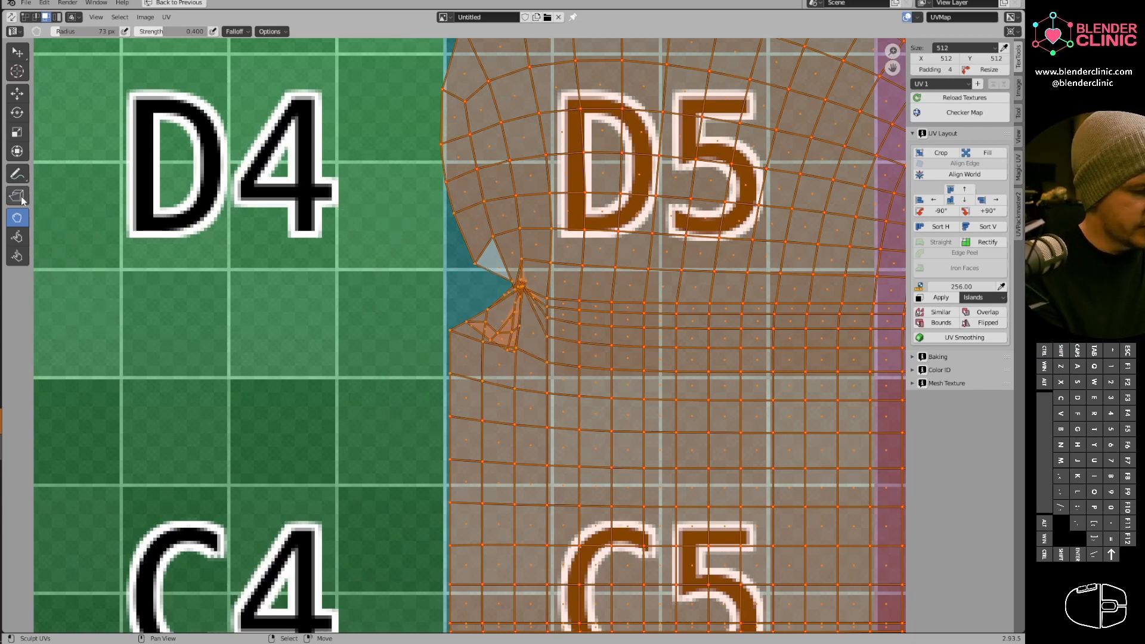
# Switch UV selection from faces to vertices and select the edge loop running across the island from the pinch.
pyautogui.keyDown('alt'); pyautogui.click(524, 256); pyautogui.keyUp('alt')
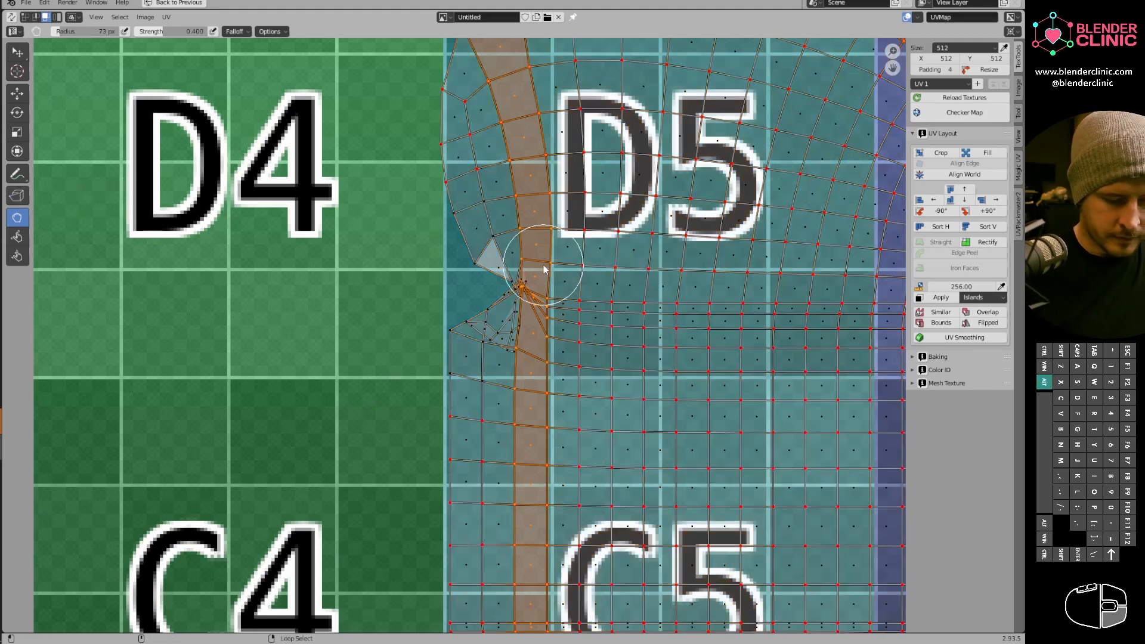
pyautogui.click(25, 17)
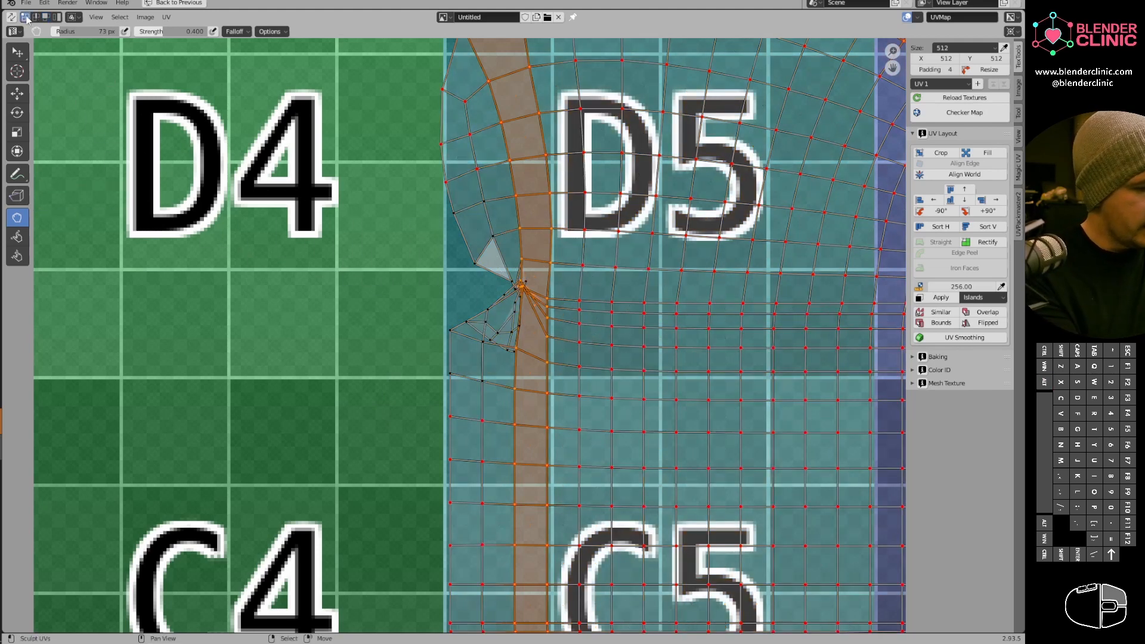
pyautogui.keyDown('alt'); pyautogui.click(563, 263); pyautogui.keyUp('alt')
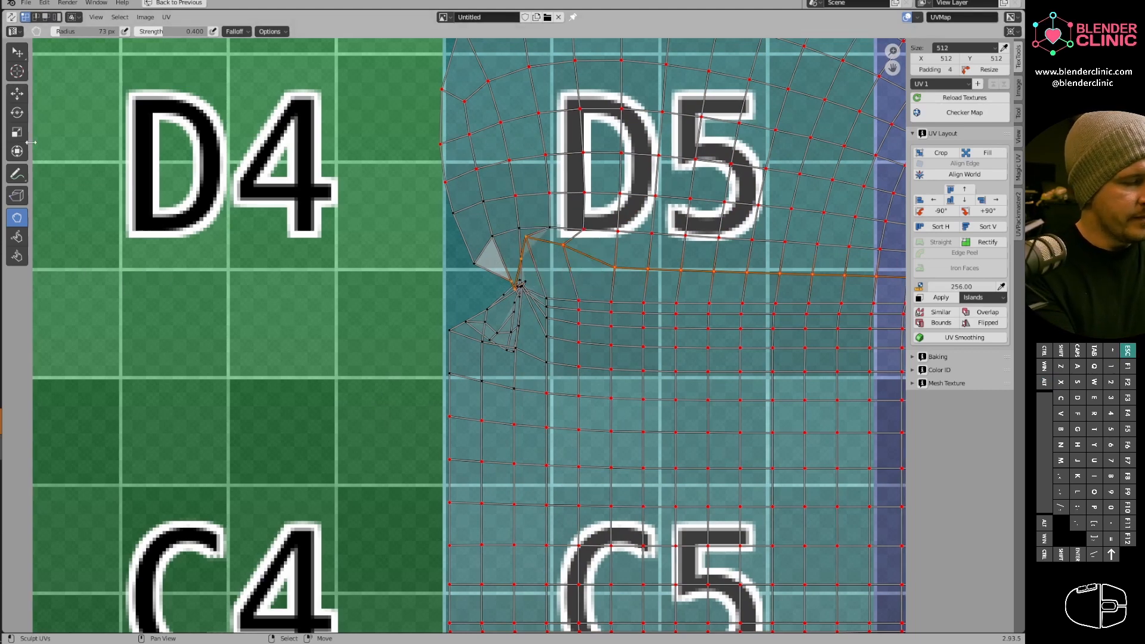
# With the Move tool, shift the pale stretched face's outer corner vertex about -0.005 in X and 0.003 in Y.
pyautogui.click(17, 93)
pyautogui.click(510, 282)
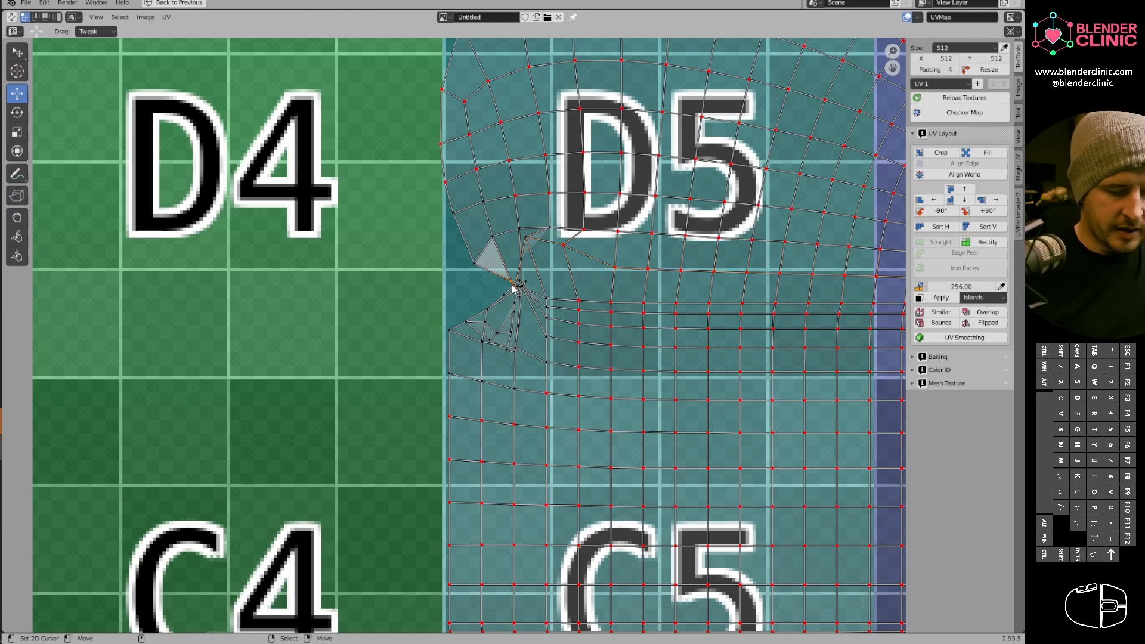
pyautogui.click(477, 263)
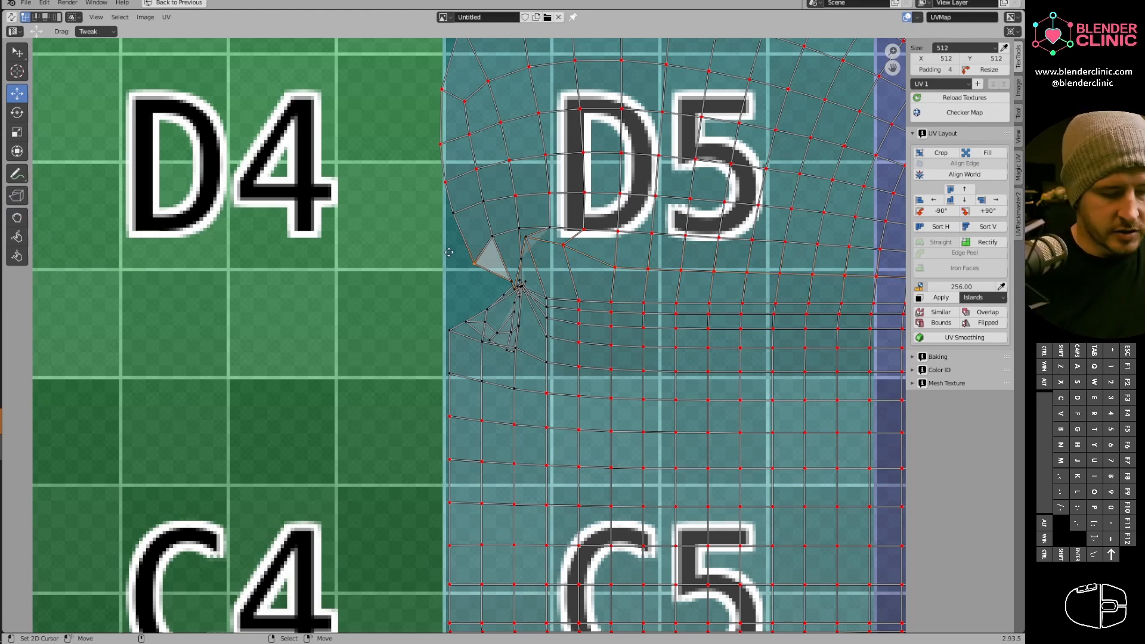
pyautogui.press('g')
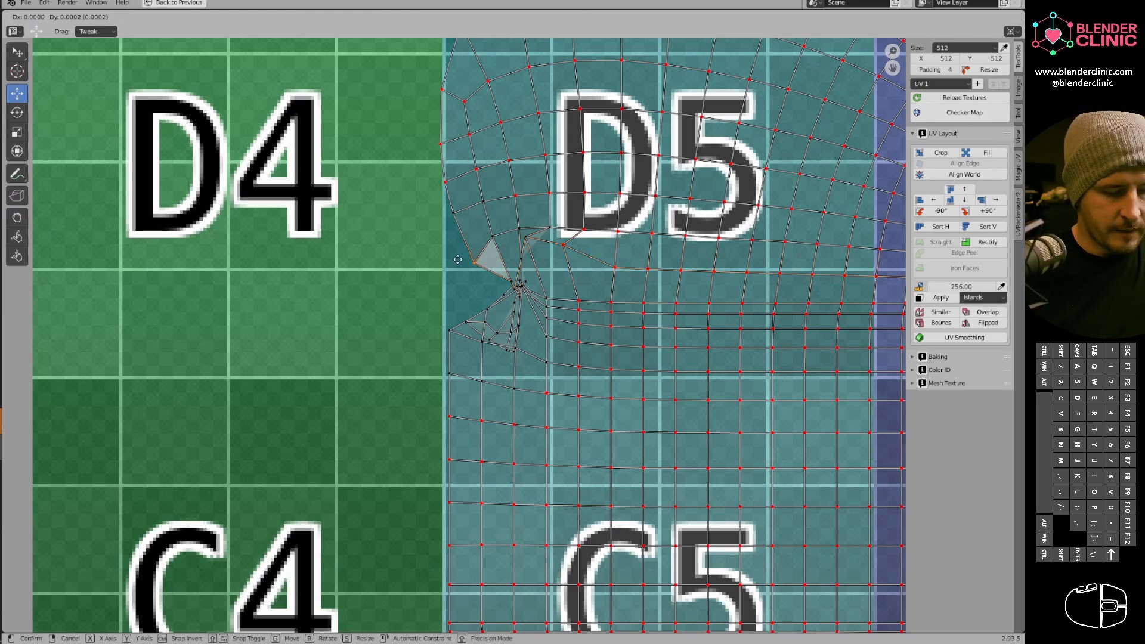
pyautogui.click(468, 228)
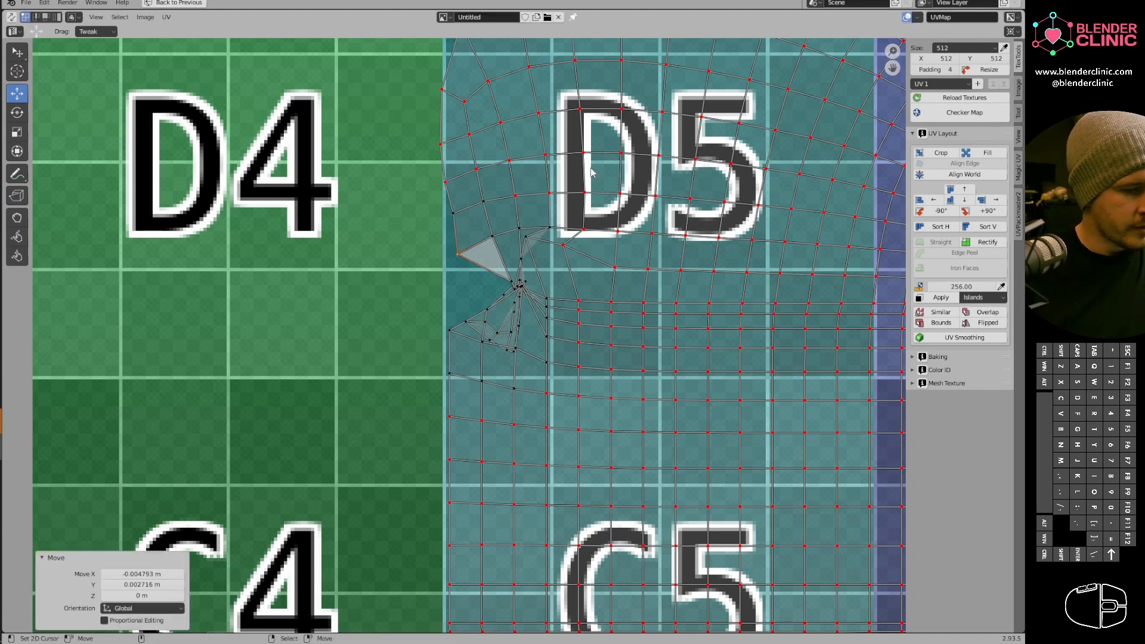
# Move the pale face's lower corner vertex about -0.014 in X towards the seam, and restore the full workspace layout.
pyautogui.click(455, 215)
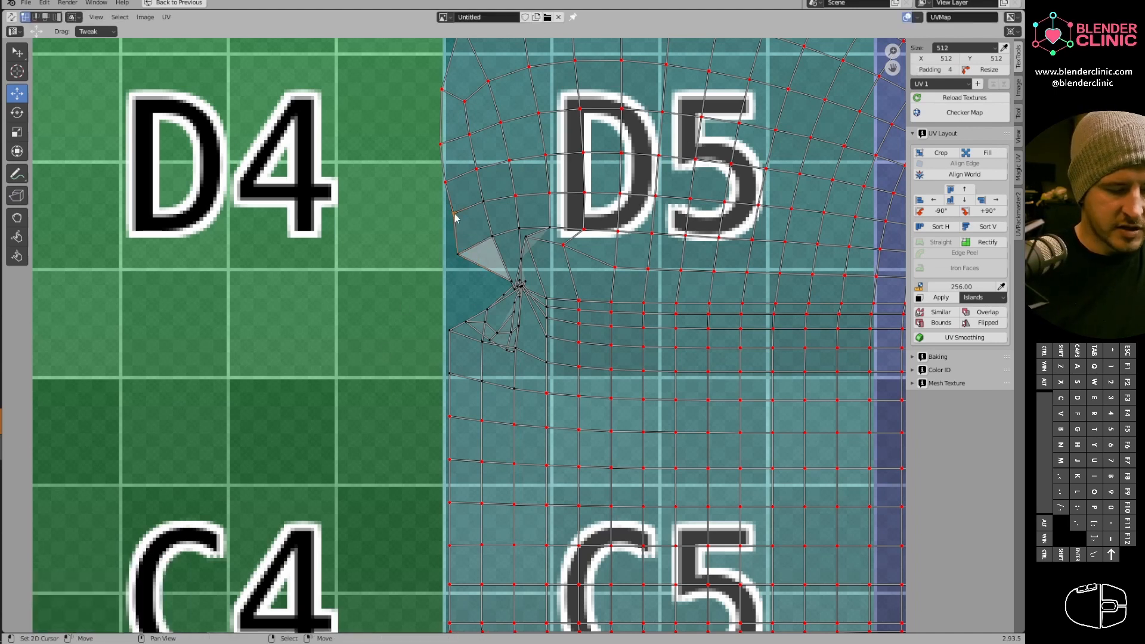
pyautogui.click(515, 287)
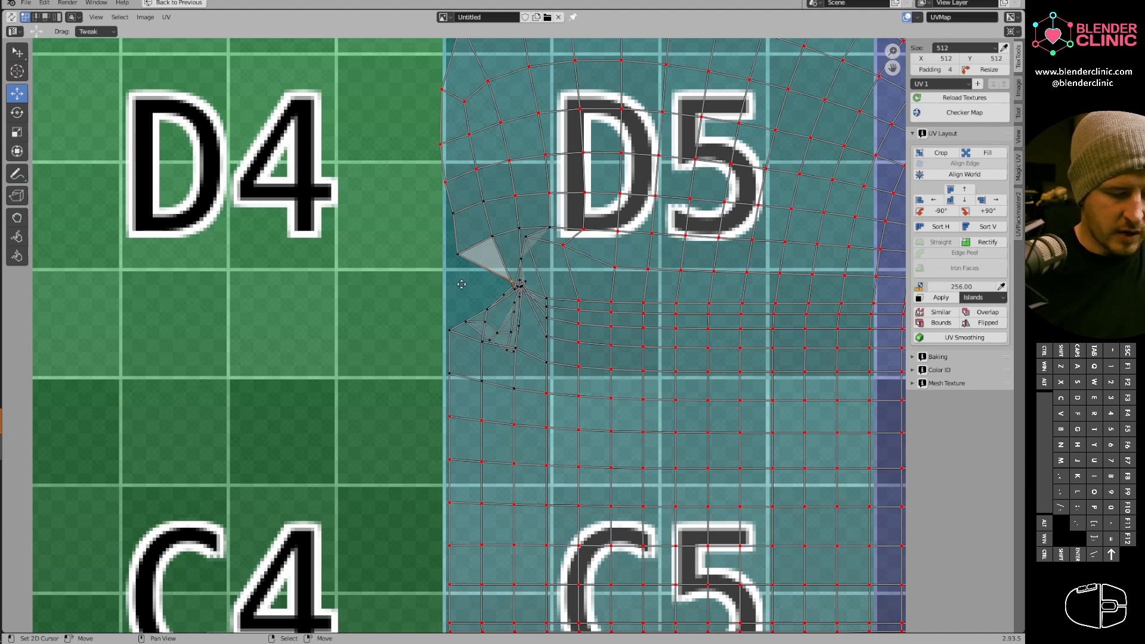
pyautogui.moveTo(462, 284); pyautogui.dragTo(464, 290)
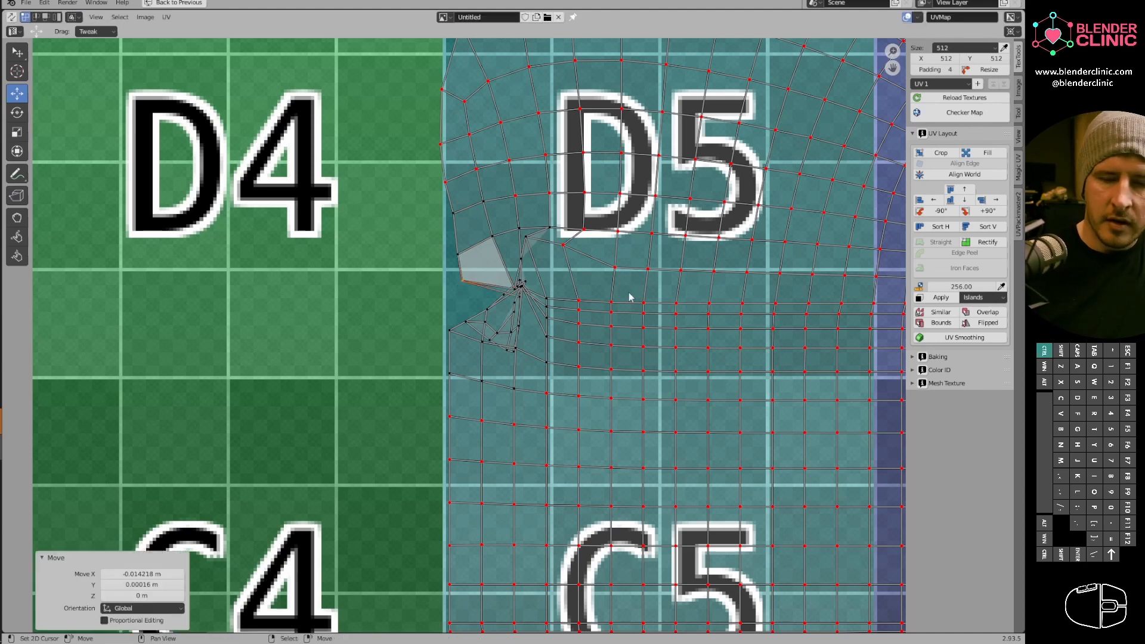
pyautogui.hotkey('ctrl', 'space')
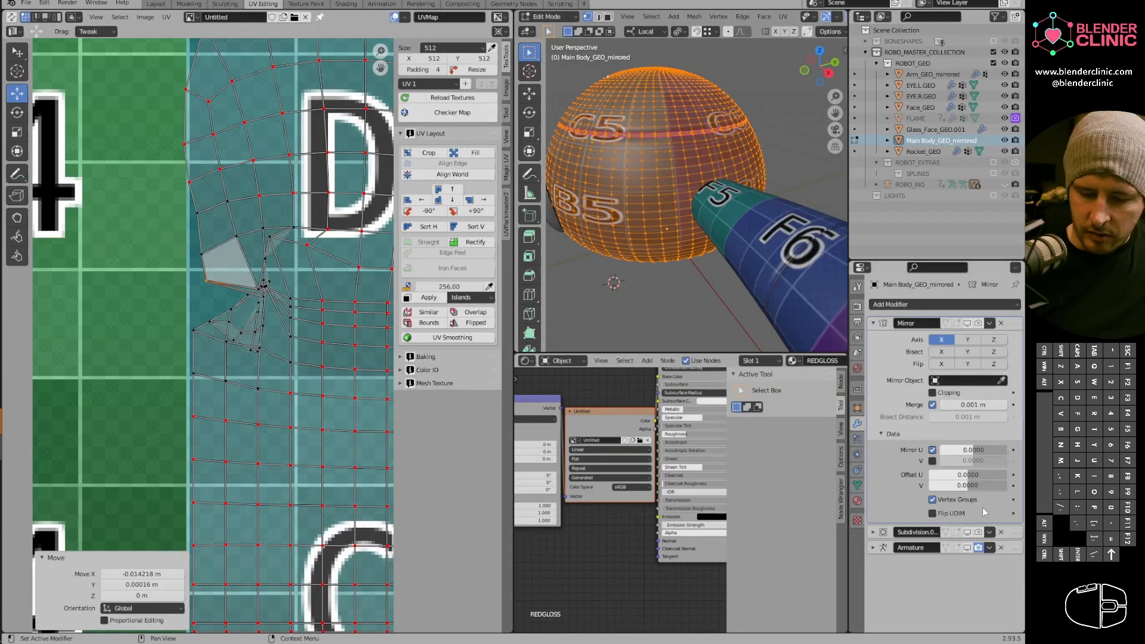
# Switch off the Armature modifier's render display, isolate the main body in local view, and bring its D5 area into close view.
pyautogui.click(978, 548)
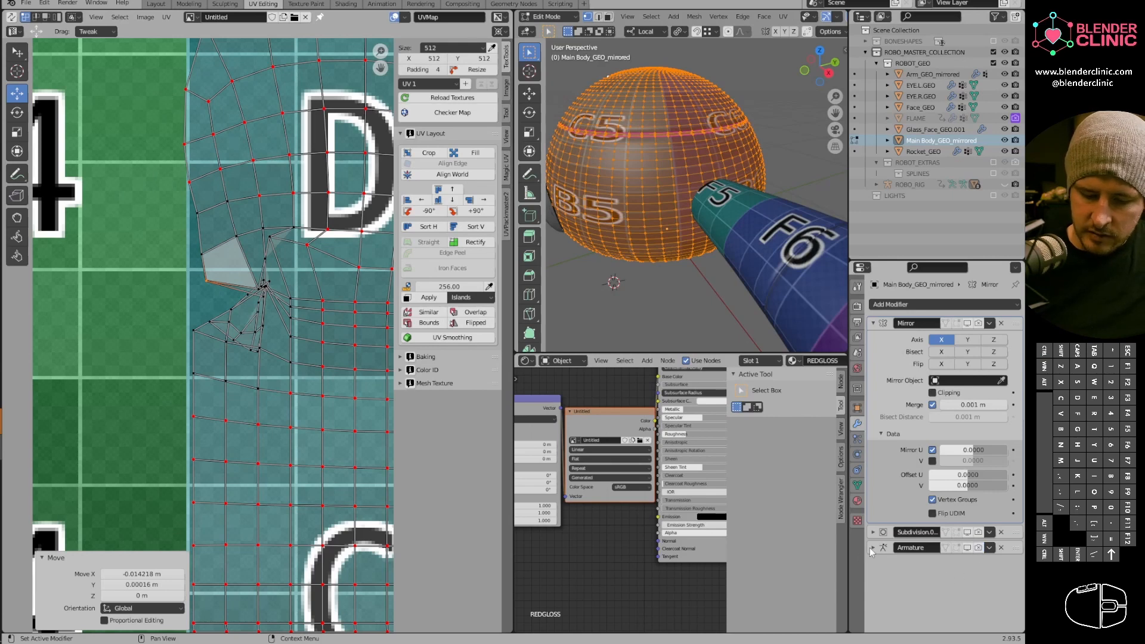
pyautogui.press('KP_Divide')
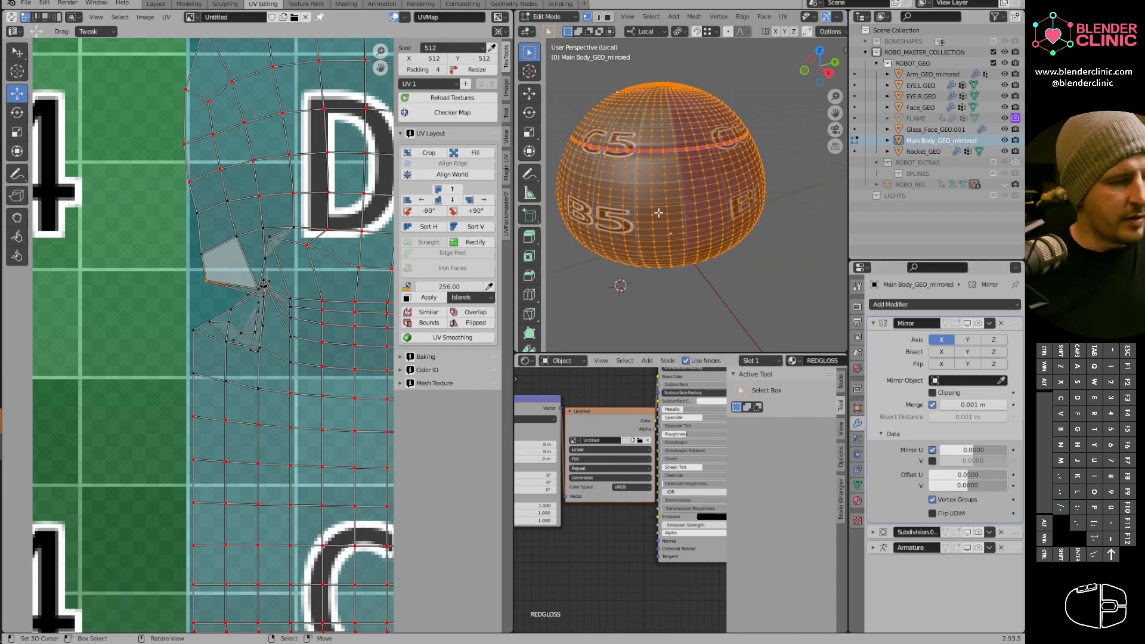
pyautogui.moveTo(674, 215); pyautogui.dragTo(787, 191, button='middle')
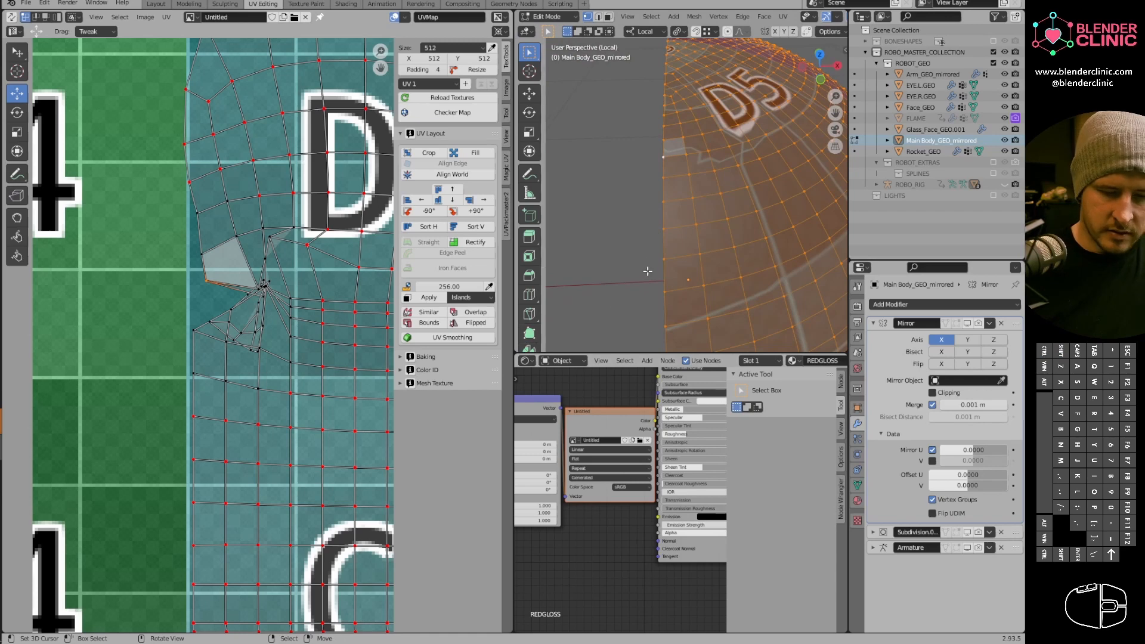
# Show the Magic UV tools, and shift the pale face's lower corner vertex about -0.004 m in X, then 0.003 m in X and 0.009 m in Y.
pyautogui.click(508, 133)
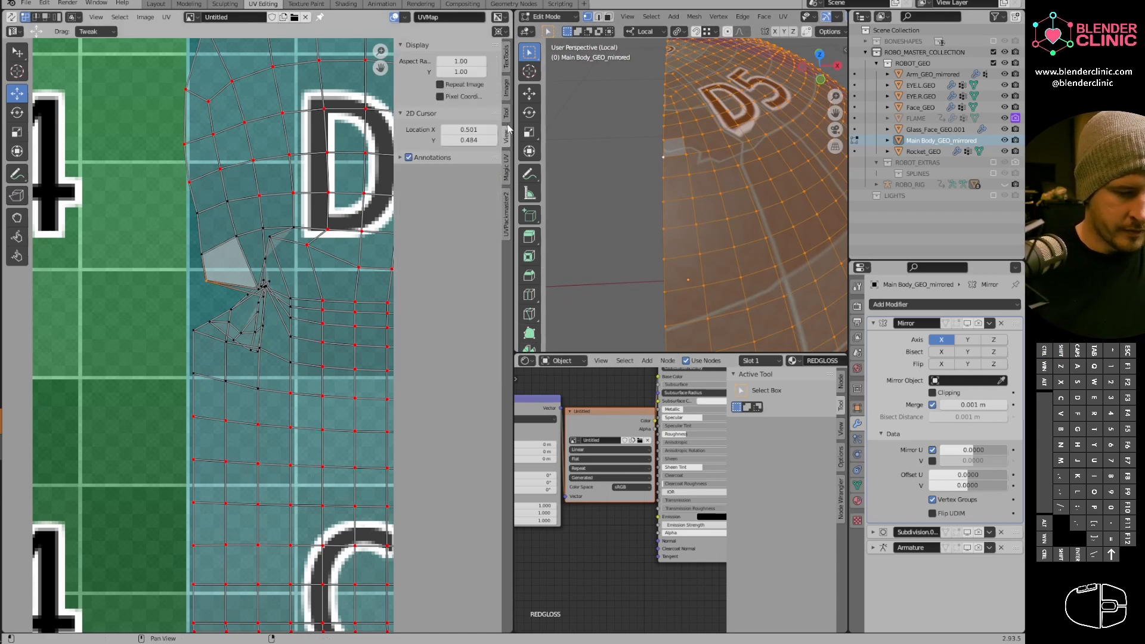
pyautogui.click(506, 170)
pyautogui.scroll(2, 206, 271)
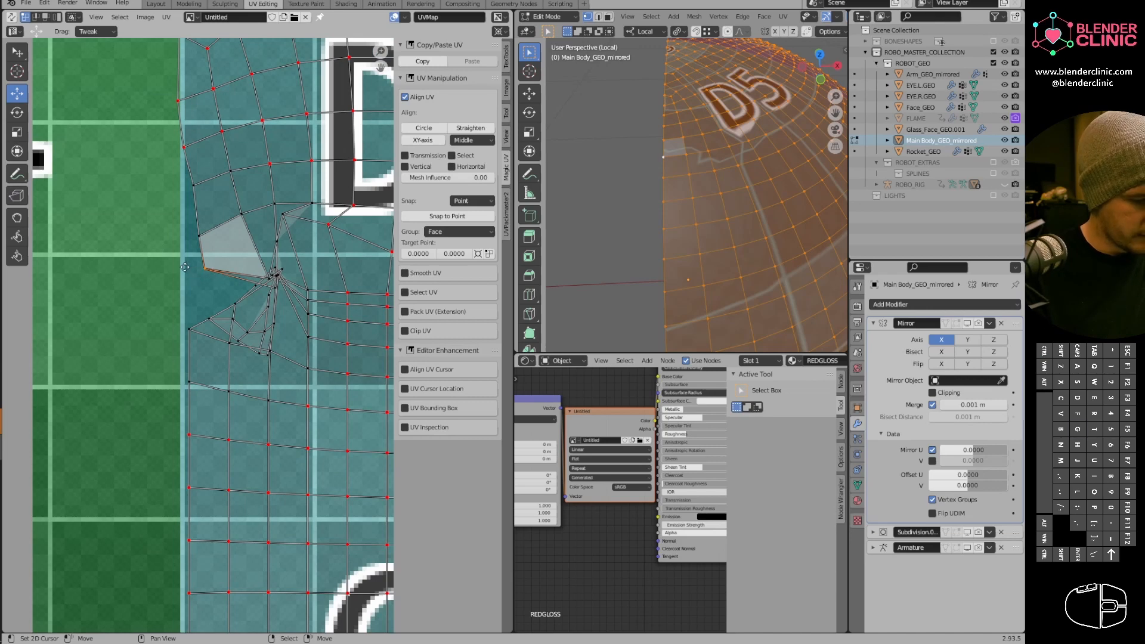
pyautogui.press('g')
pyautogui.click(202, 287)
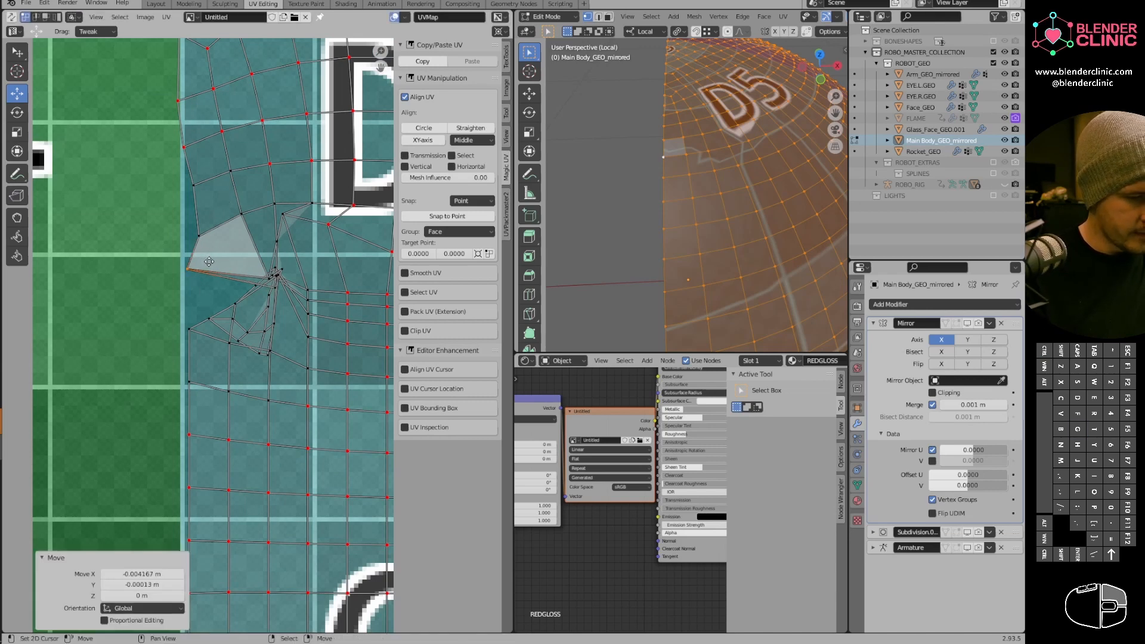
pyautogui.press('g')
pyautogui.click(117, 19)
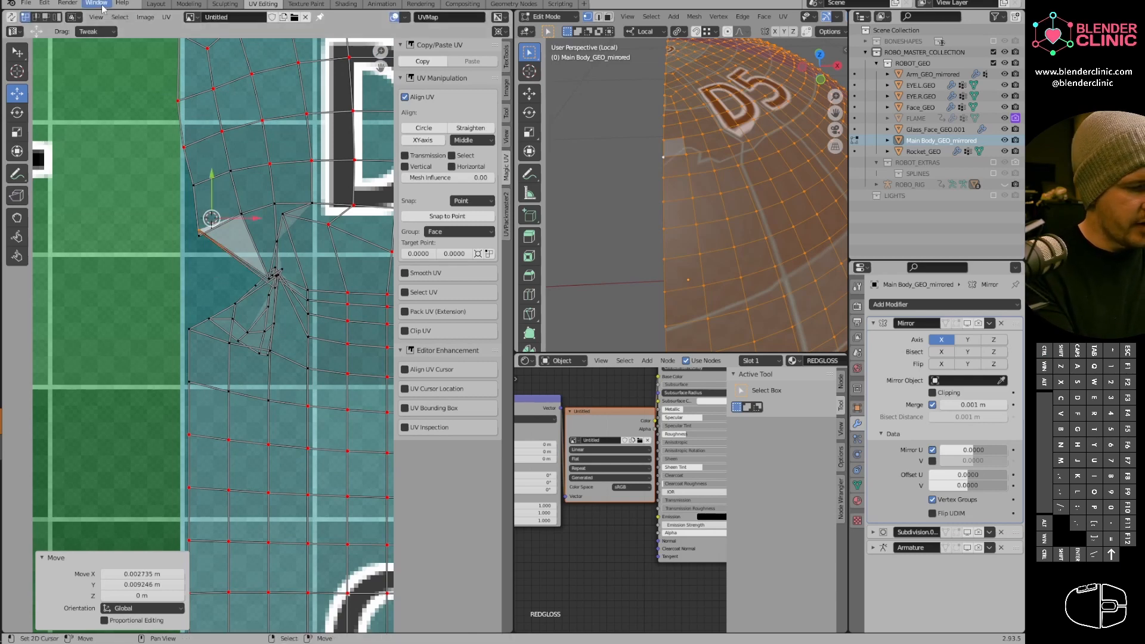
# Open the system console, read its log from the start through the first warnings, and return to the main window.
pyautogui.click(96, 3)
pyautogui.click(138, 117)
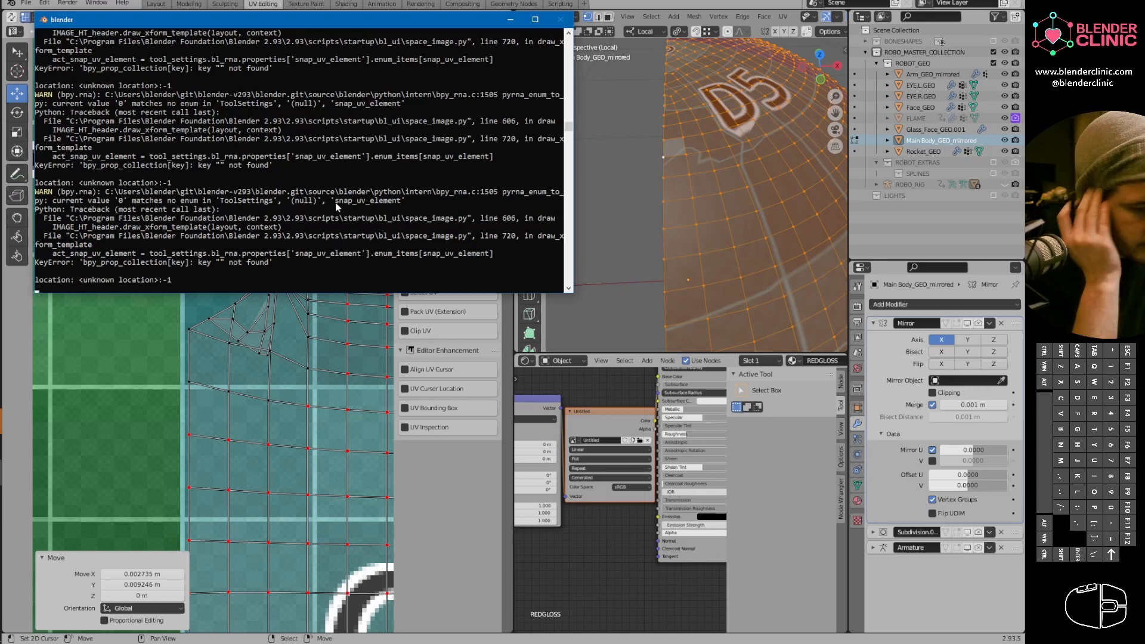
pyautogui.moveTo(568, 127); pyautogui.dragTo(577, 40)
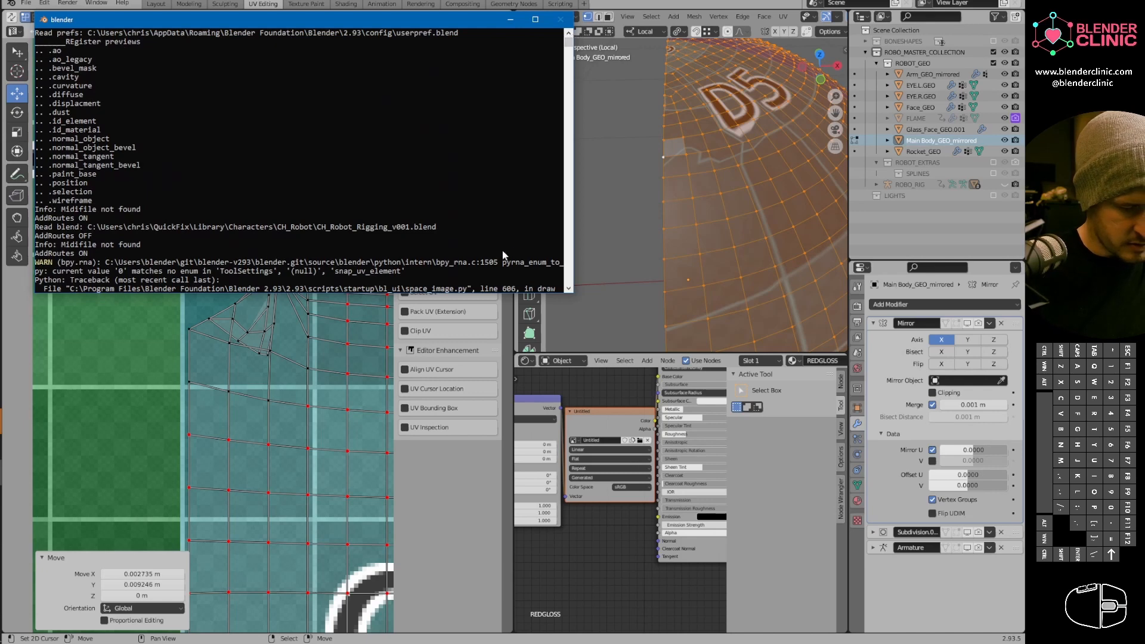
pyautogui.scroll(-4, 549, 272)
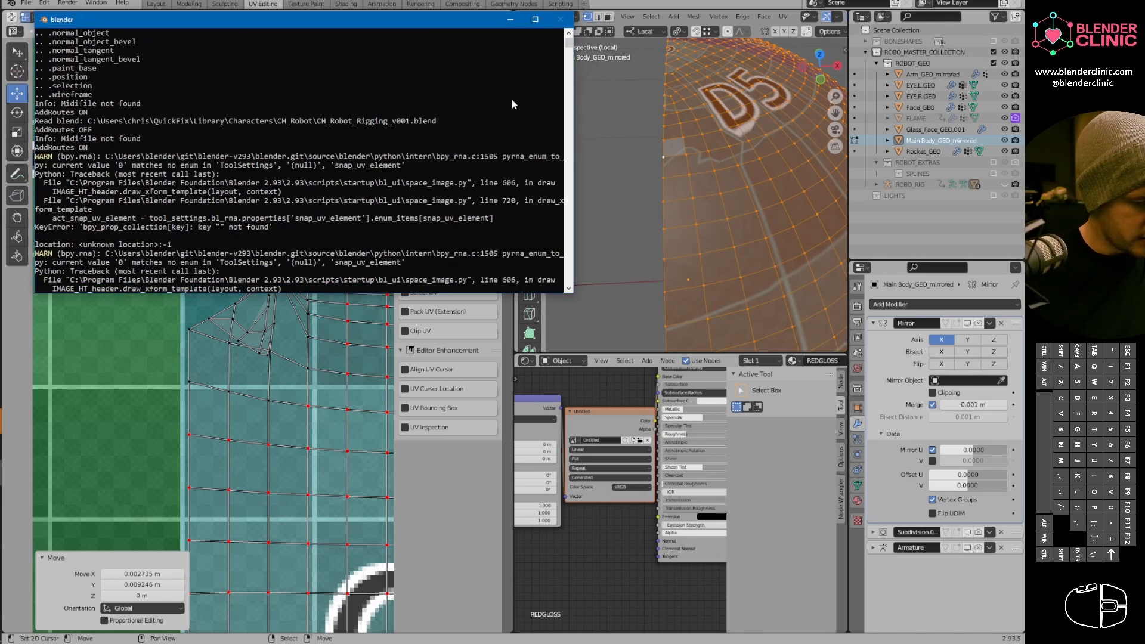
pyautogui.hotkey('alt', 'Tab')
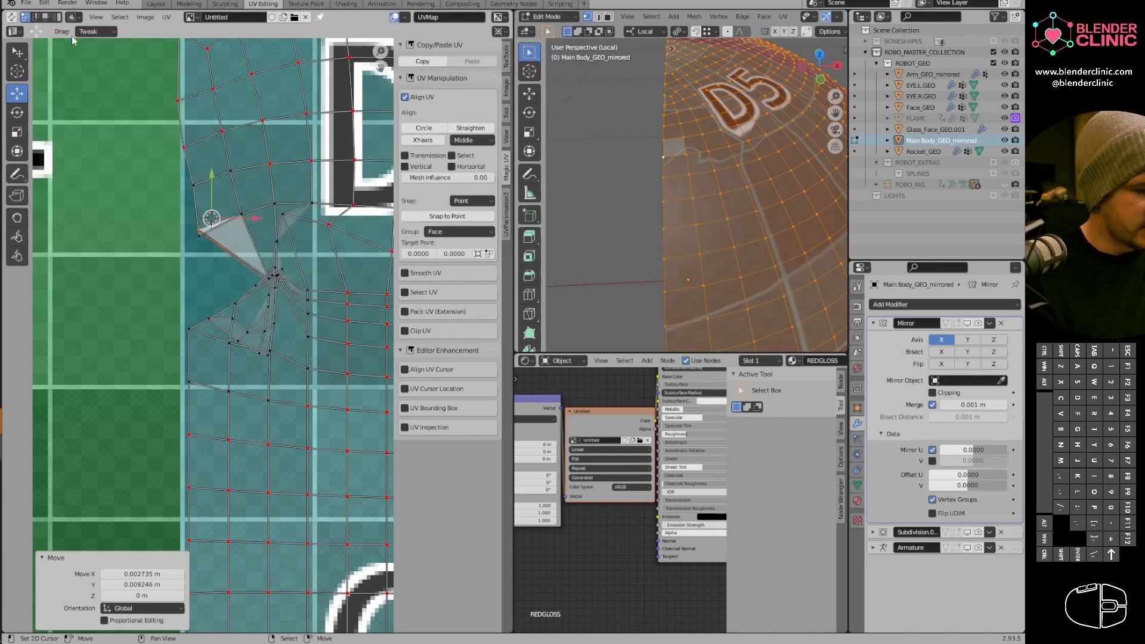
# Disable the UV: TexTools add-on in the preferences and clear the add-on search.
pyautogui.click(44, 3)
pyautogui.click(69, 160)
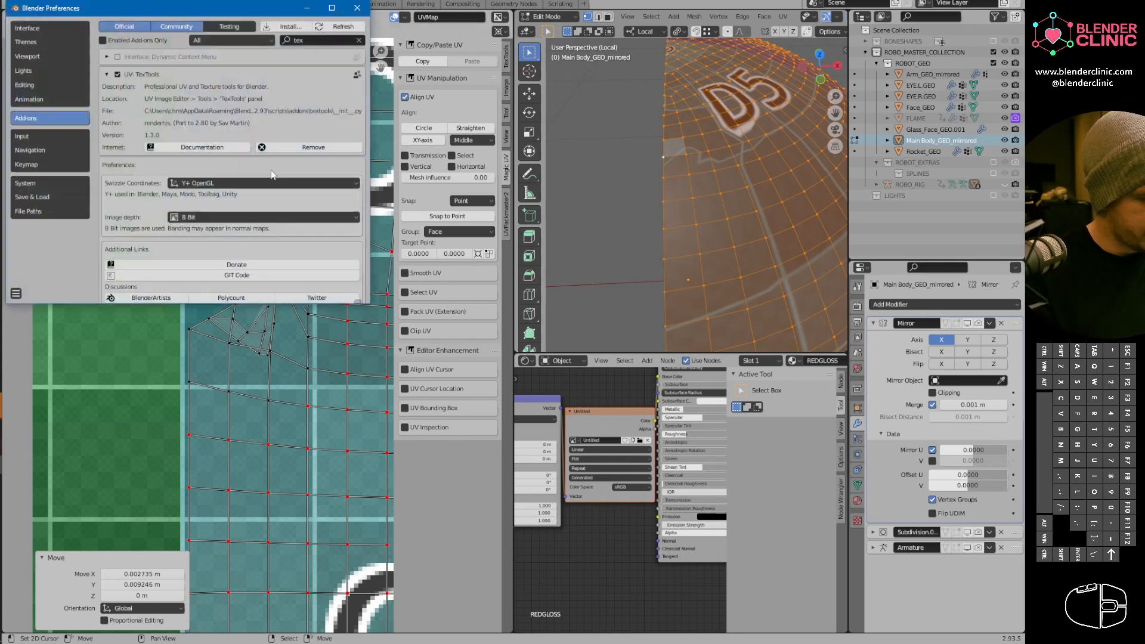
pyautogui.click(116, 75)
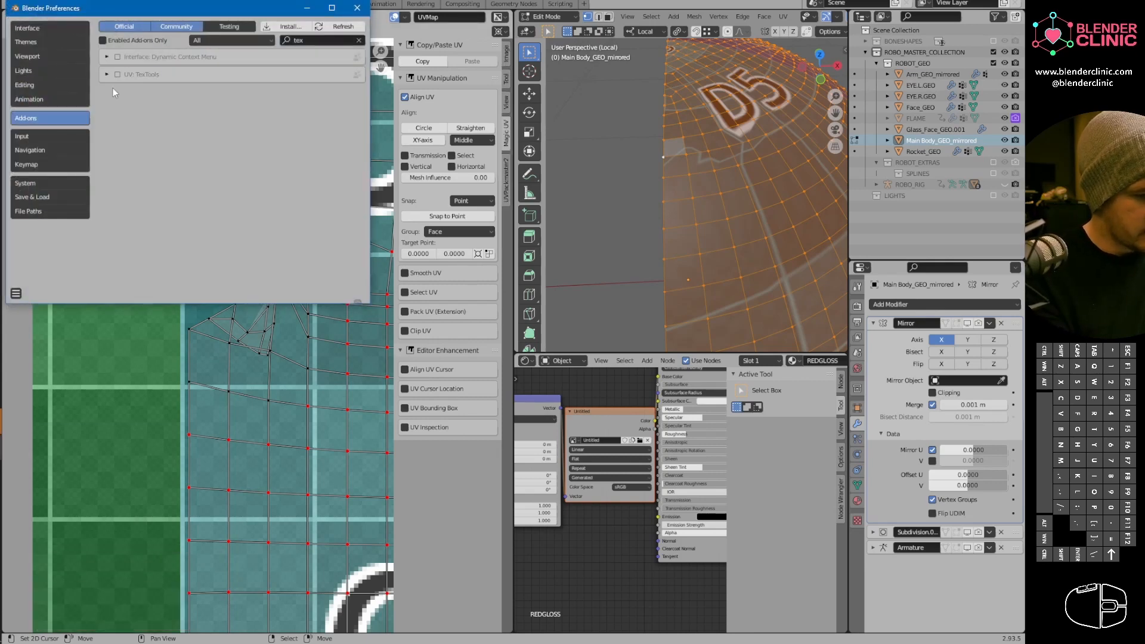
pyautogui.click(351, 39)
pyautogui.press('BackSpace')
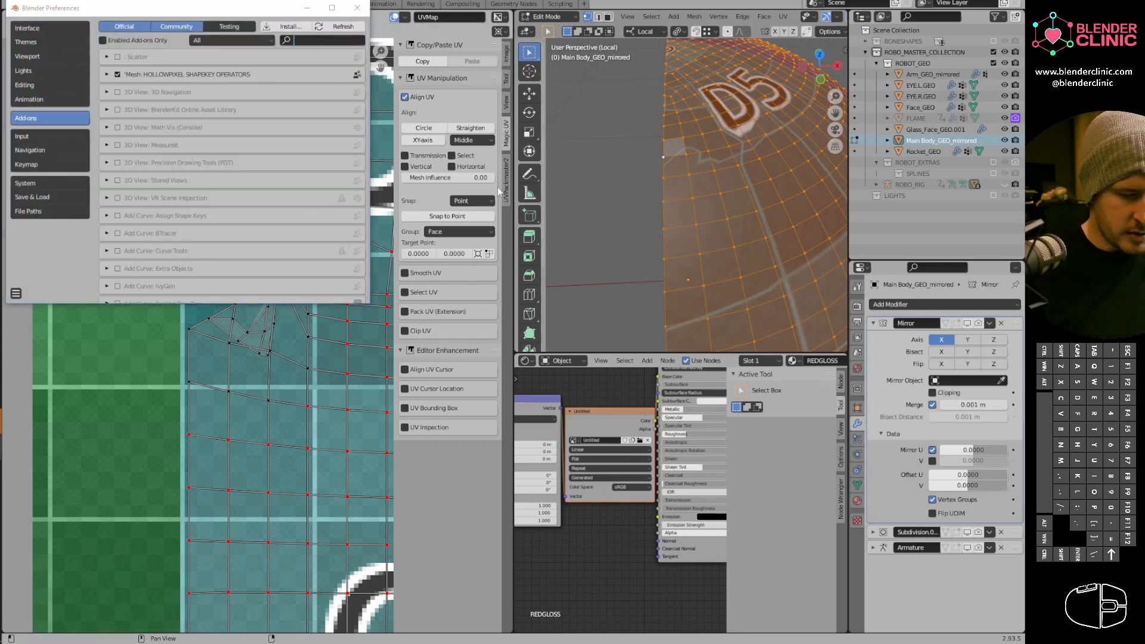
# Search the add-ons for "magi" and disable UV: Magic UV.
pyautogui.click(299, 45)
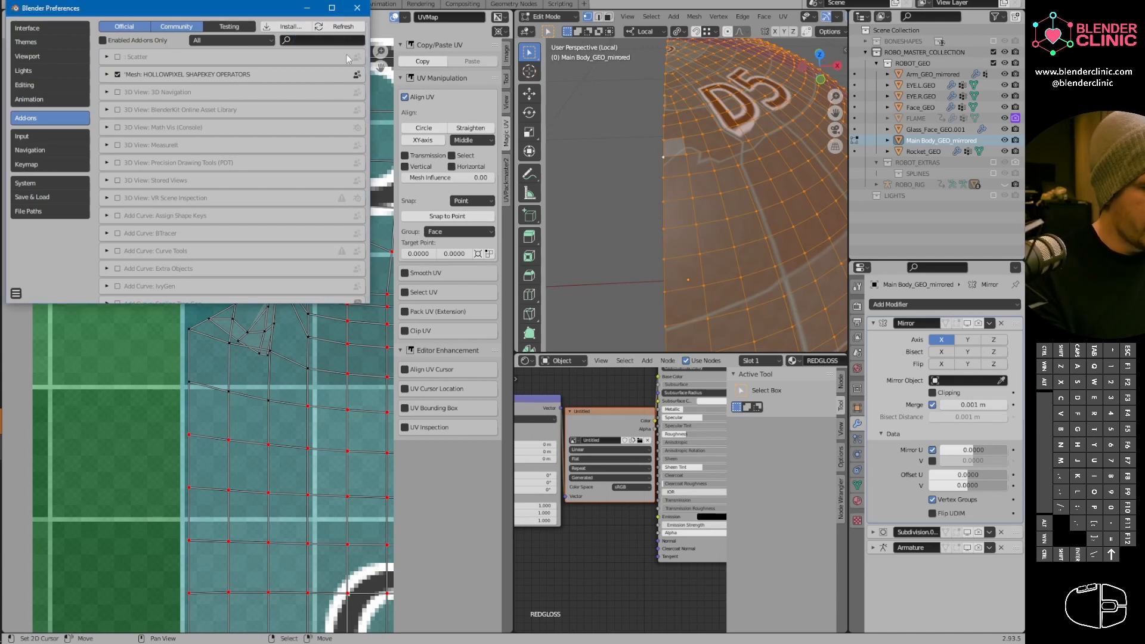
pyautogui.click(338, 40)
pyautogui.write('magi')
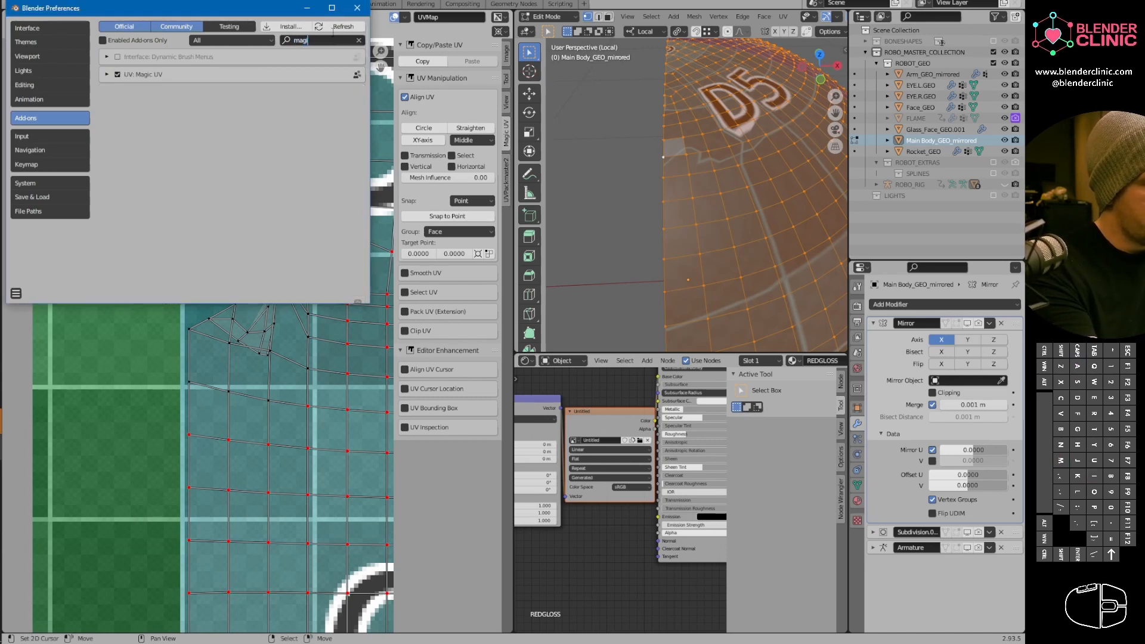
pyautogui.click(117, 75)
pyautogui.click(137, 75)
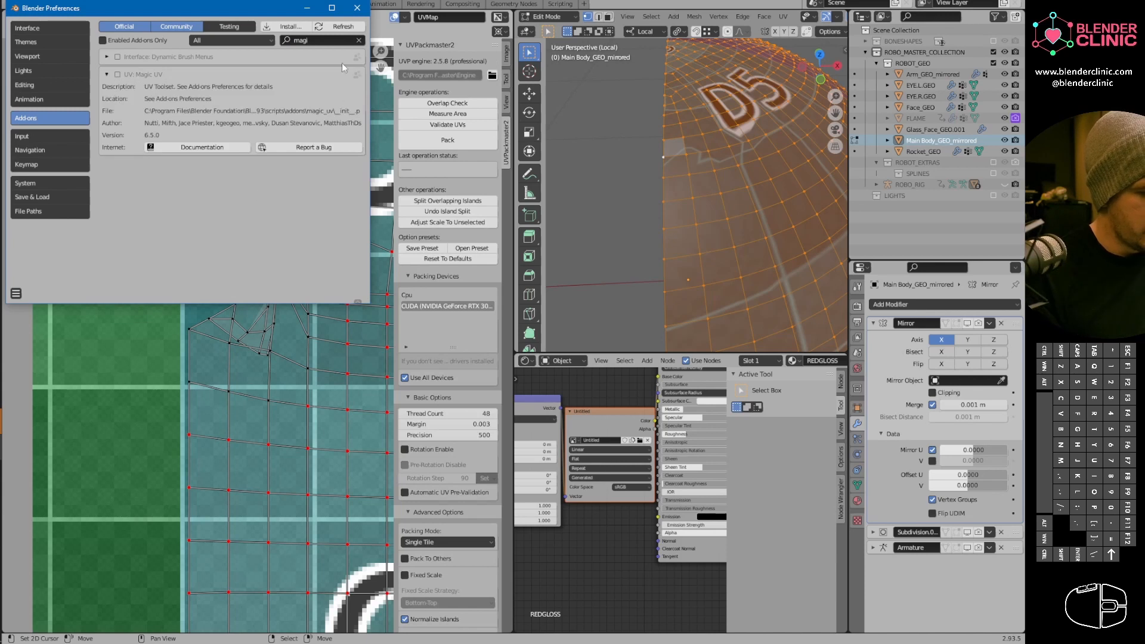
# Search the add-ons for "pac", disable UV: UVPackmaster2, and close the preferences.
pyautogui.click(358, 40)
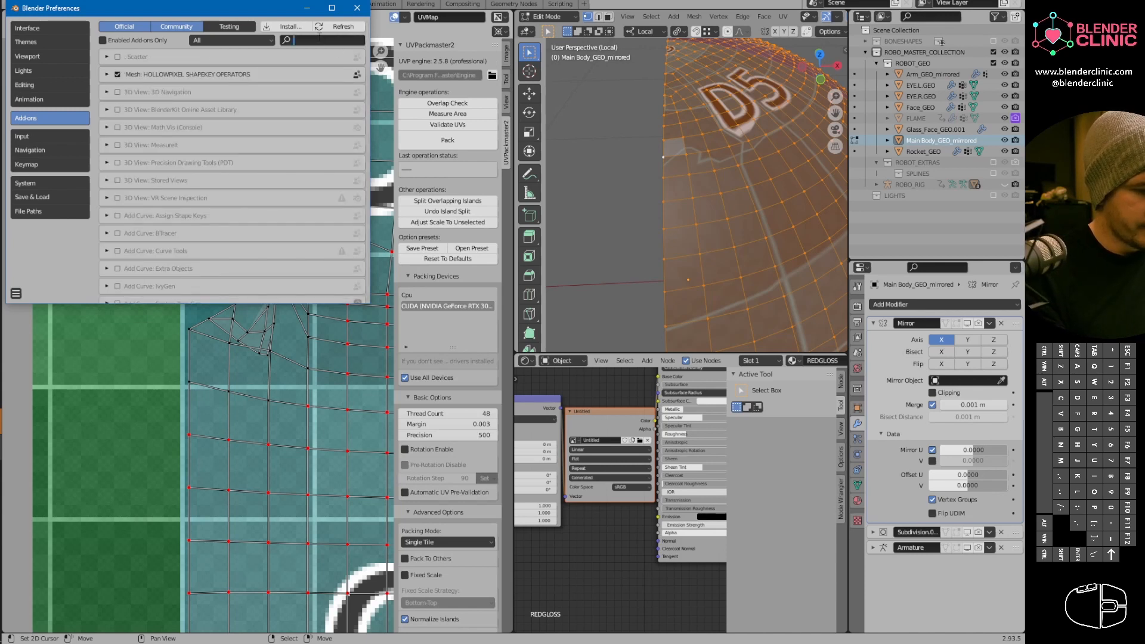
pyautogui.write('pac')
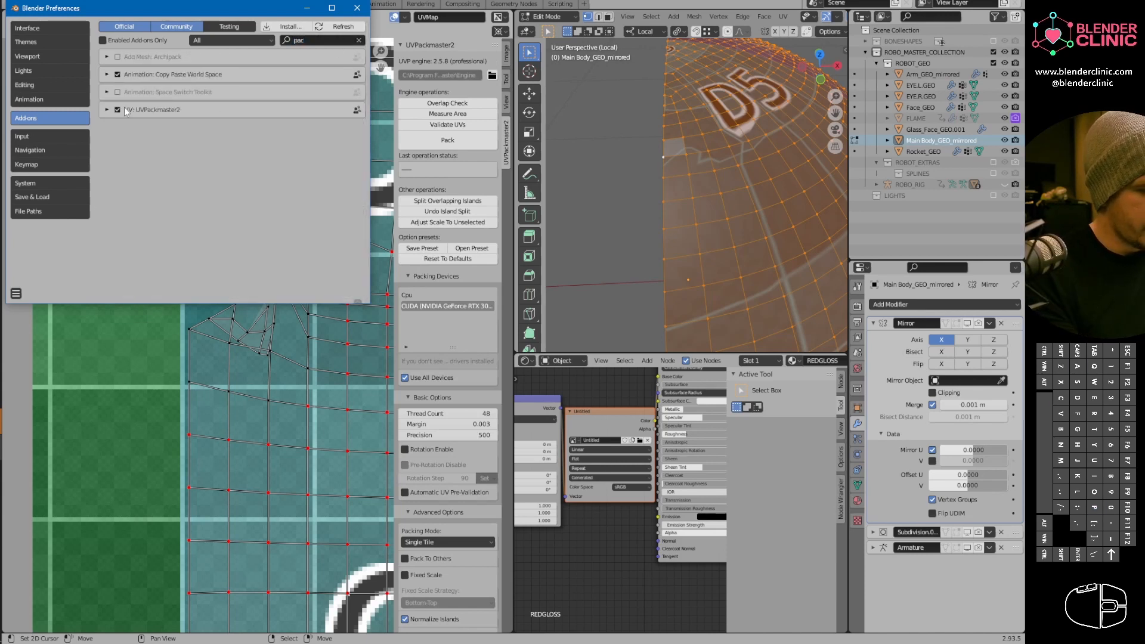
pyautogui.click(117, 110)
pyautogui.click(143, 110)
pyautogui.click(353, 8)
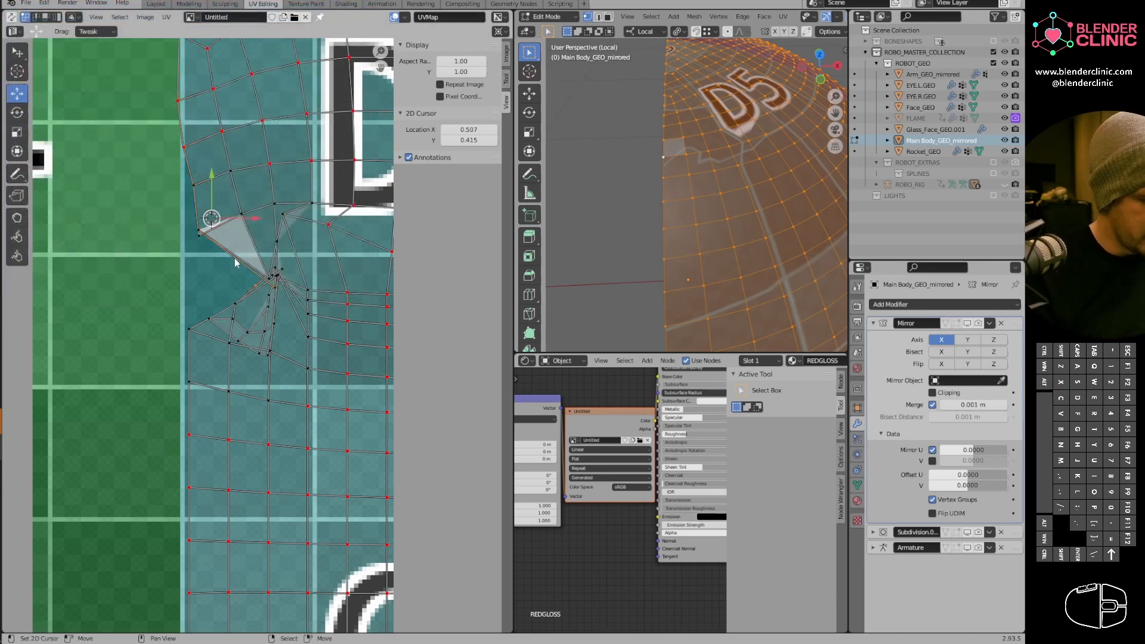
# Move the pale face's pinched corner vertex towards the seam, about -0.013 m in X and 0.003 m in Y.
pyautogui.click(263, 279)
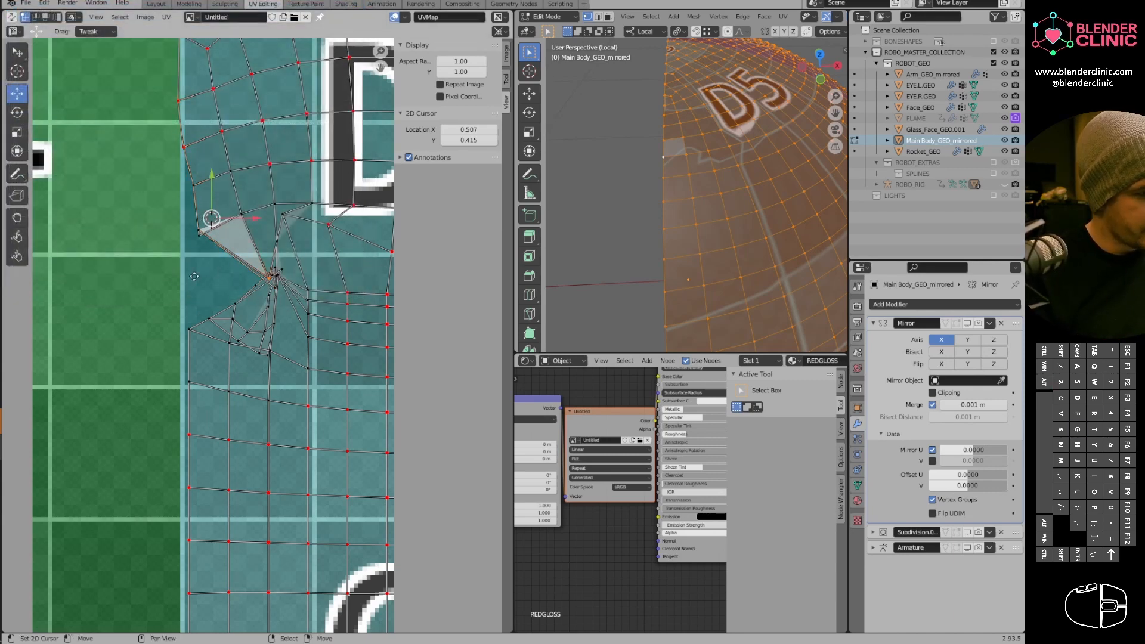
pyautogui.press('g')
pyautogui.click(262, 265)
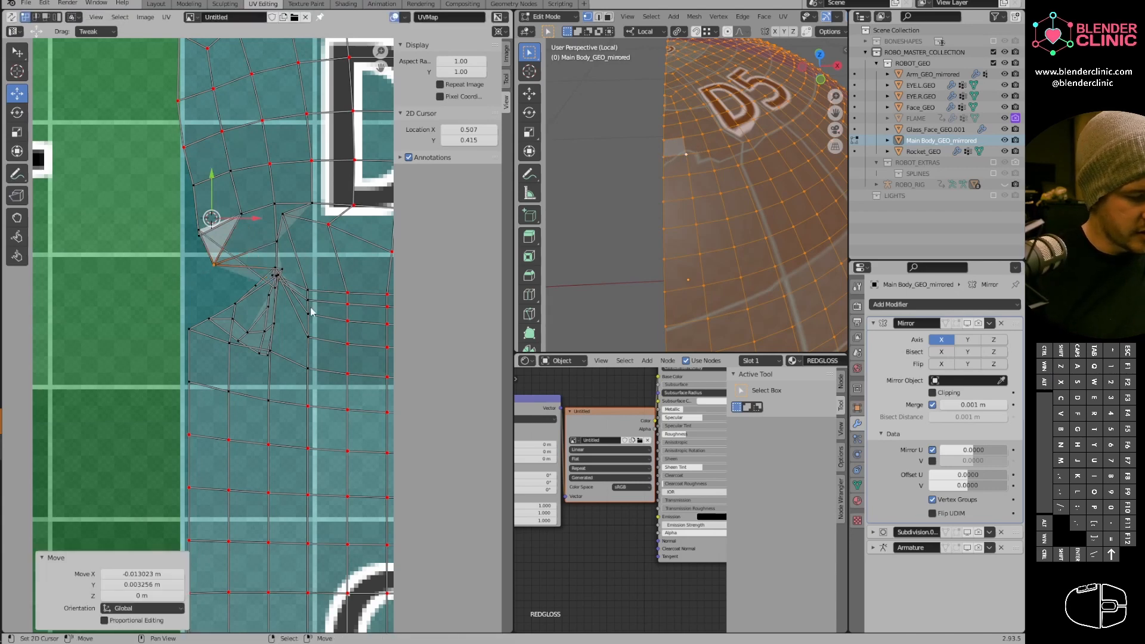
# Box-select the pinched UVs beside the D5 square and search the operators for "relax".
pyautogui.scroll(-2, 234, 274)
pyautogui.press('b')
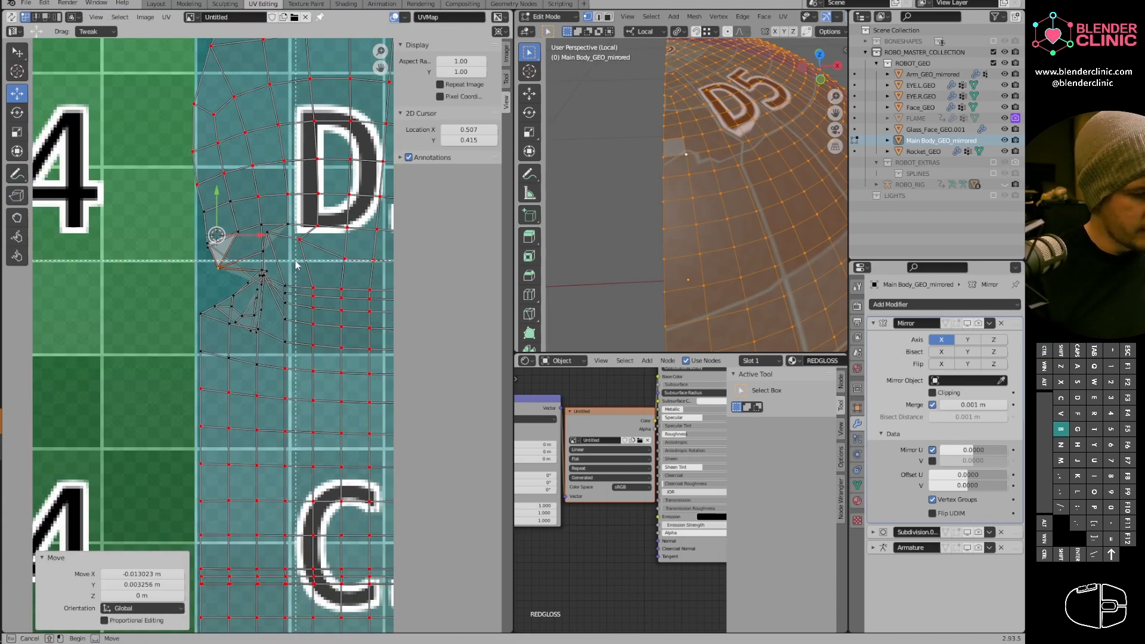
pyautogui.moveTo(181, 209); pyautogui.dragTo(304, 334)
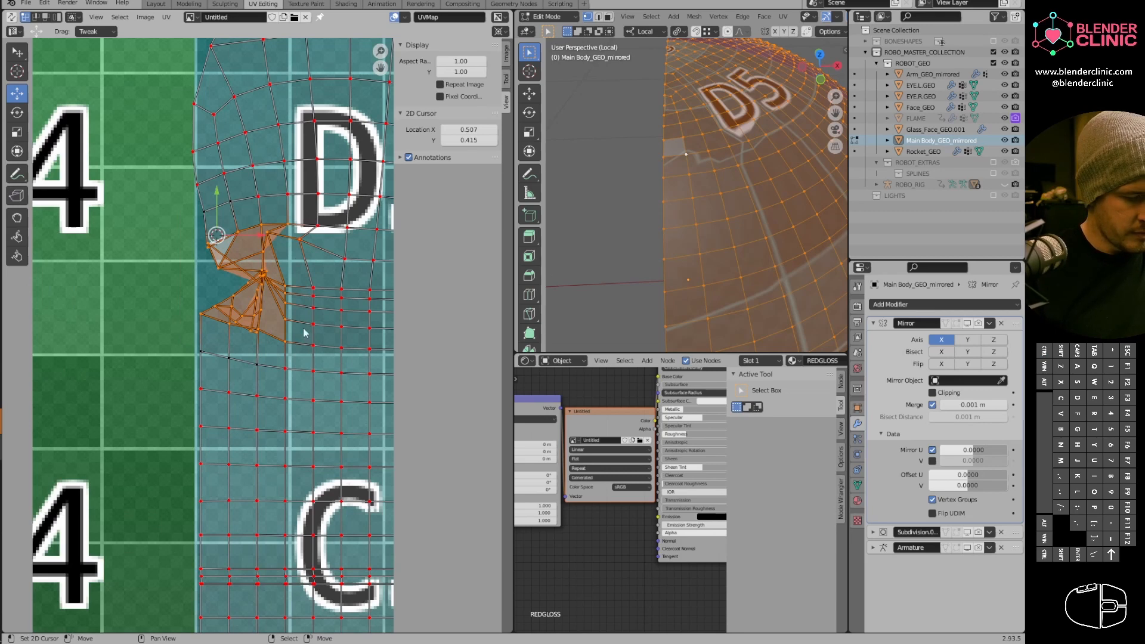
pyautogui.press('F3')
pyautogui.write('rela')
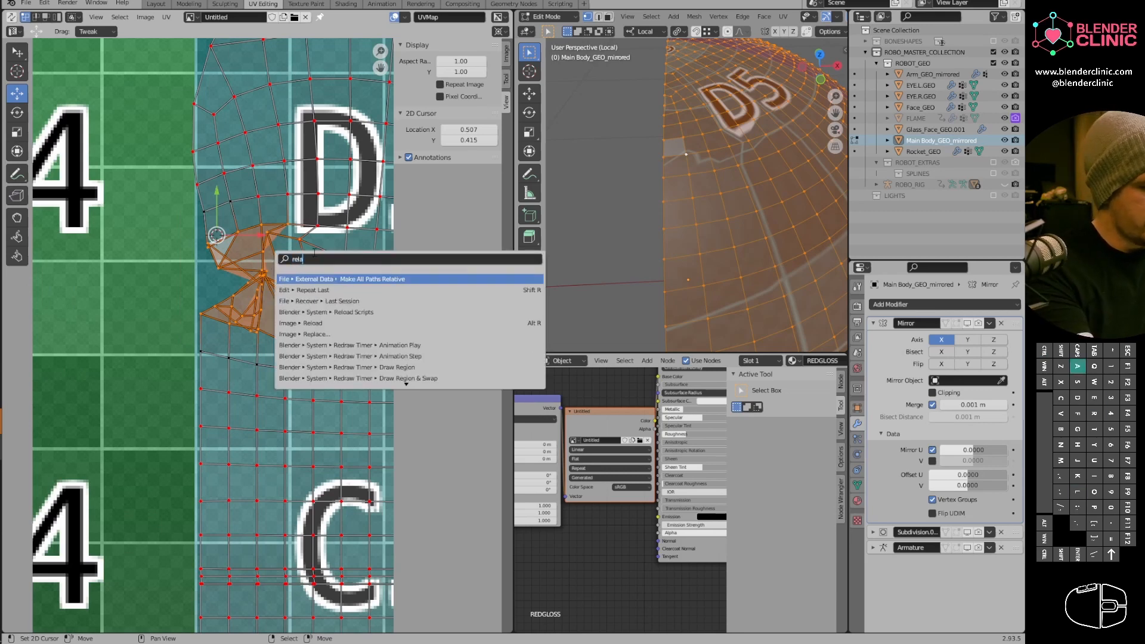
pyautogui.write('x')
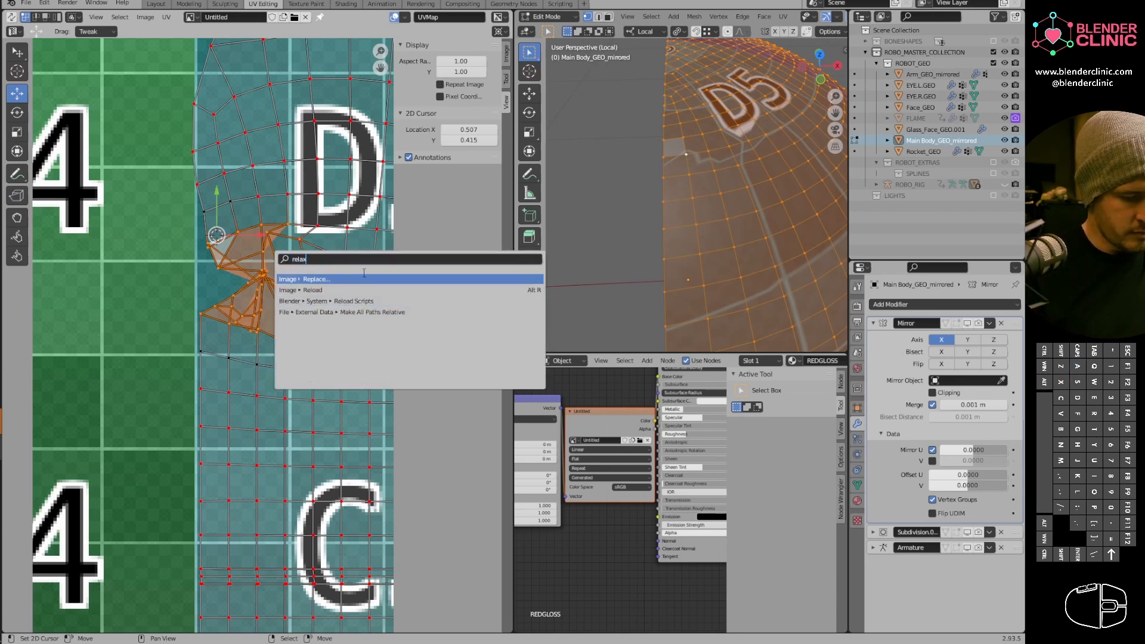
pyautogui.press('Escape')
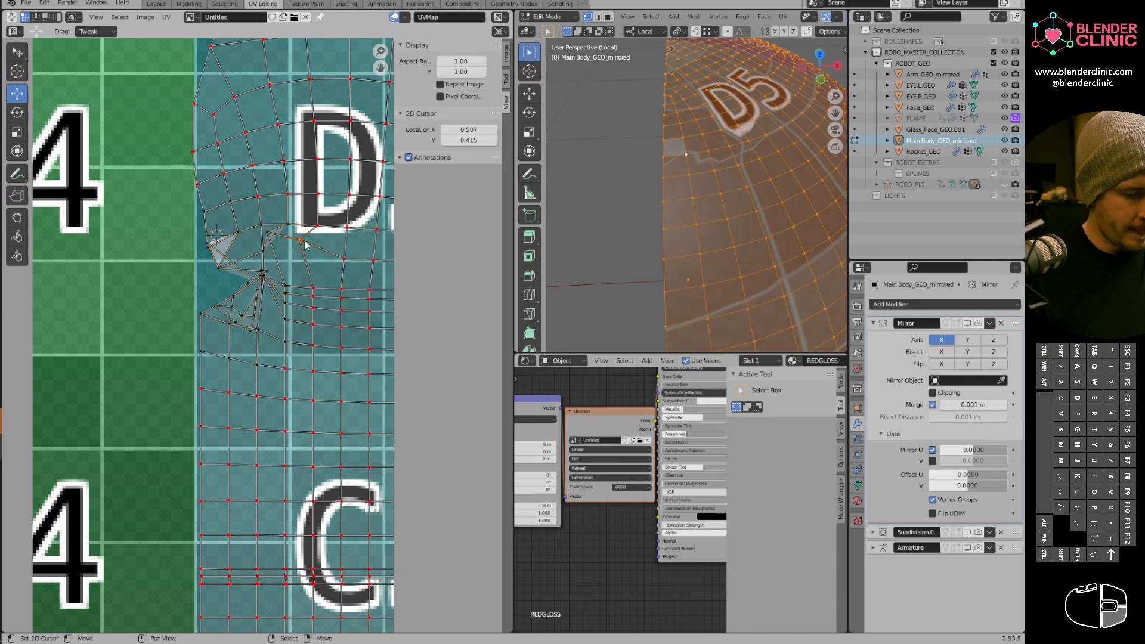
# Move the vertex just below the D of D5 about 0.005 m in X and -0.005 m in Y.
pyautogui.click(309, 248)
pyautogui.moveTo(316, 253); pyautogui.dragTo(316, 257)
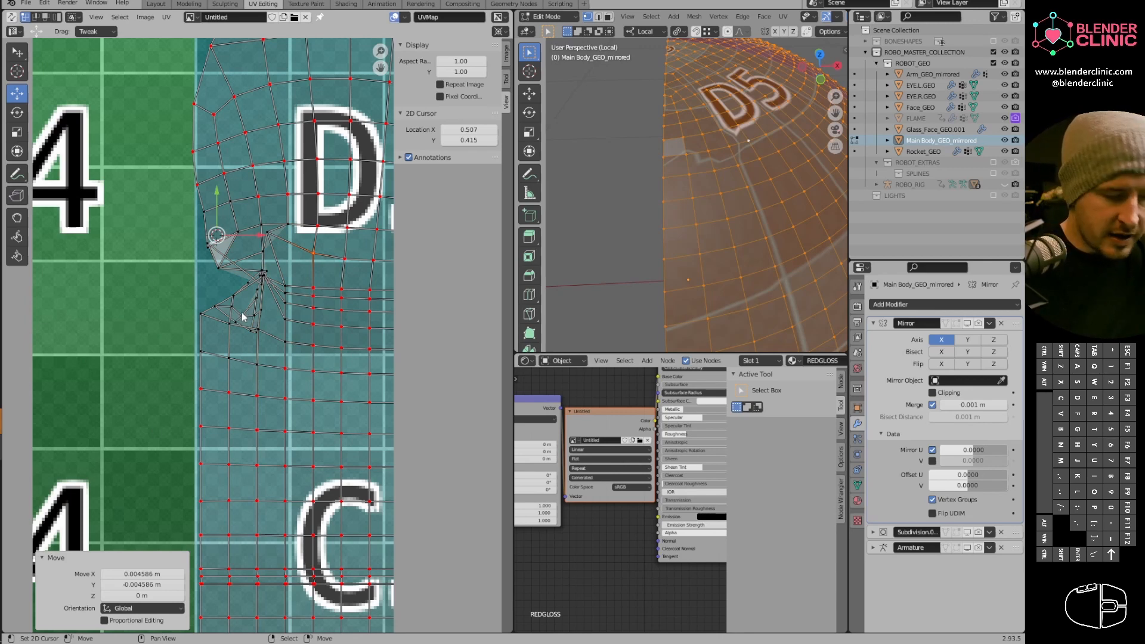
pyautogui.scroll(-4, 243, 316)
pyautogui.scroll(4, 268, 292)
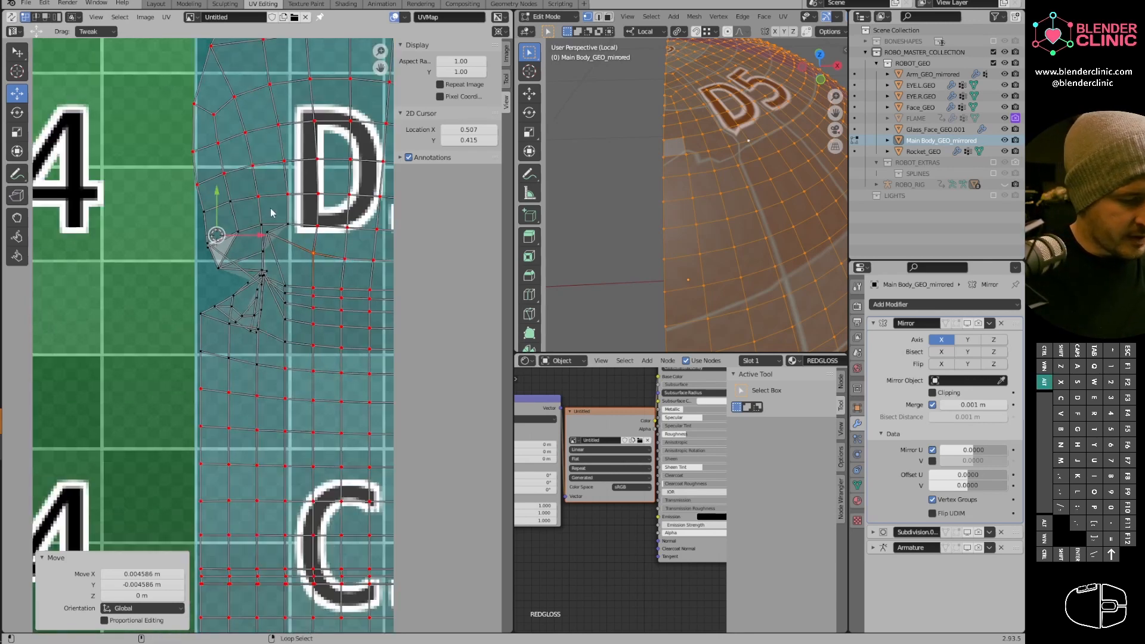
# Trace the vertical and horizontal edge loops through the pinch, and select the island's outer border loops above and below it.
pyautogui.keyDown('alt'); pyautogui.click(264, 213); pyautogui.keyUp('alt')
pyautogui.keyDown('alt'); pyautogui.keyDown('shift'); pyautogui.click(257, 362); pyautogui.keyUp('shift'); pyautogui.keyUp('alt')
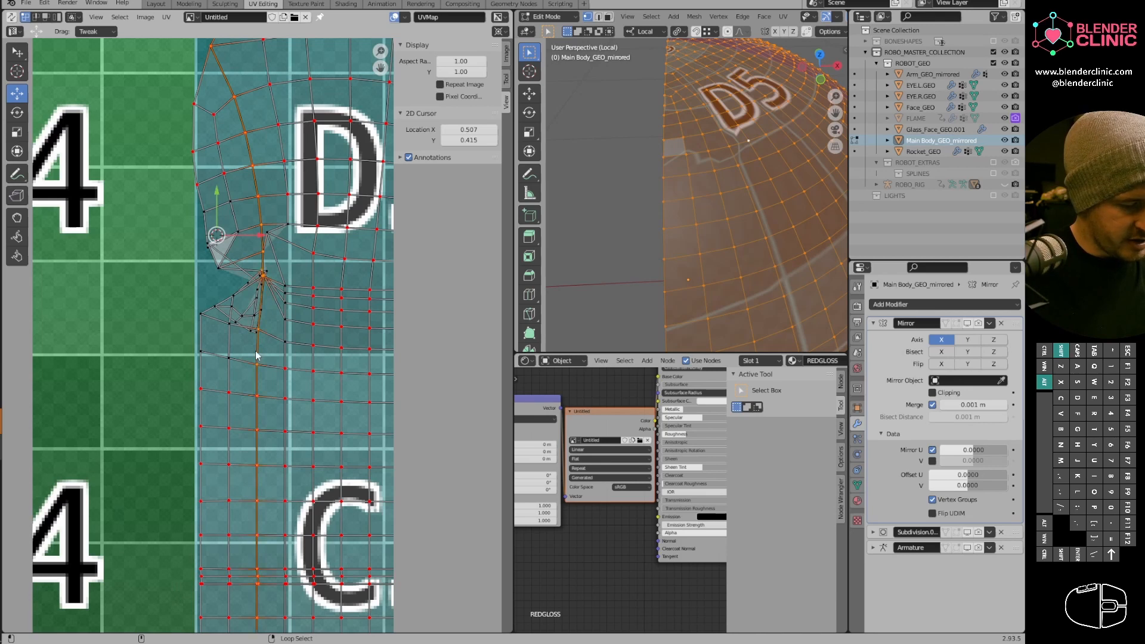
pyautogui.keyDown('alt'); pyautogui.rightClick(297, 283); pyautogui.keyUp('alt')
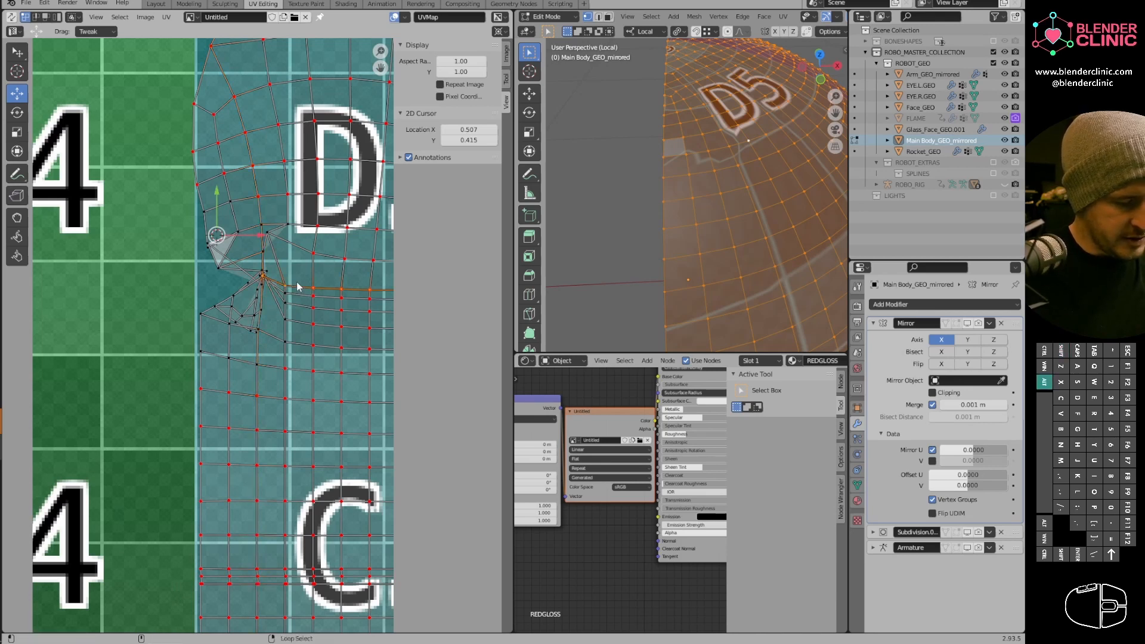
pyautogui.scroll(4, 273, 296)
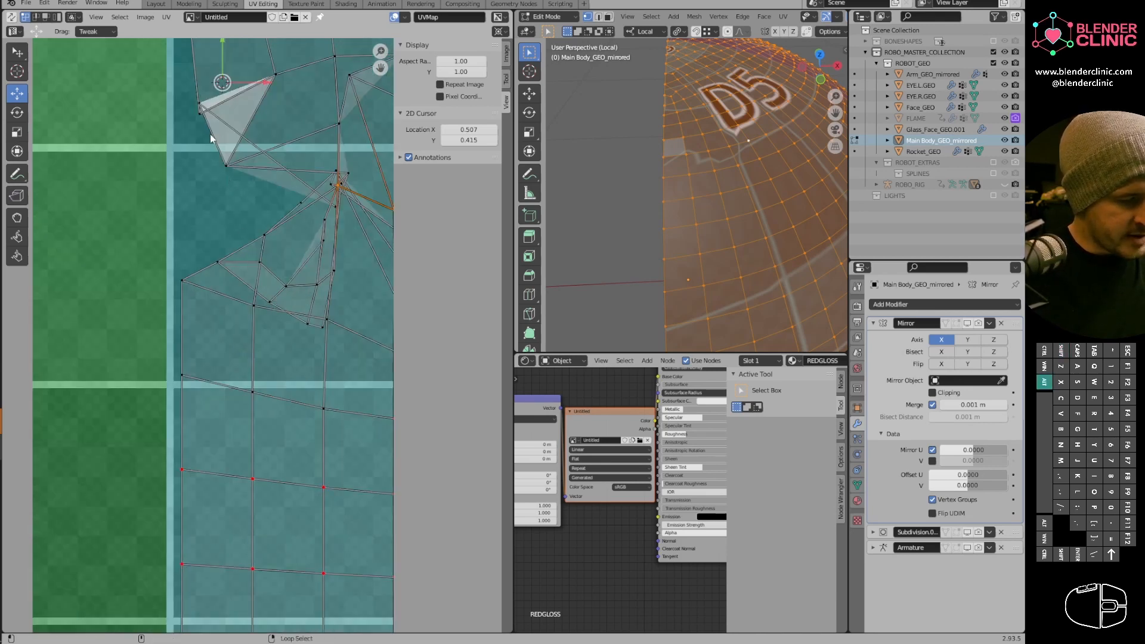
pyautogui.keyDown('alt'); pyautogui.rightClick(195, 98); pyautogui.keyUp('alt')
pyautogui.keyDown('alt'); pyautogui.keyDown('shift'); pyautogui.rightClick(184, 298); pyautogui.keyUp('shift'); pyautogui.keyUp('alt')
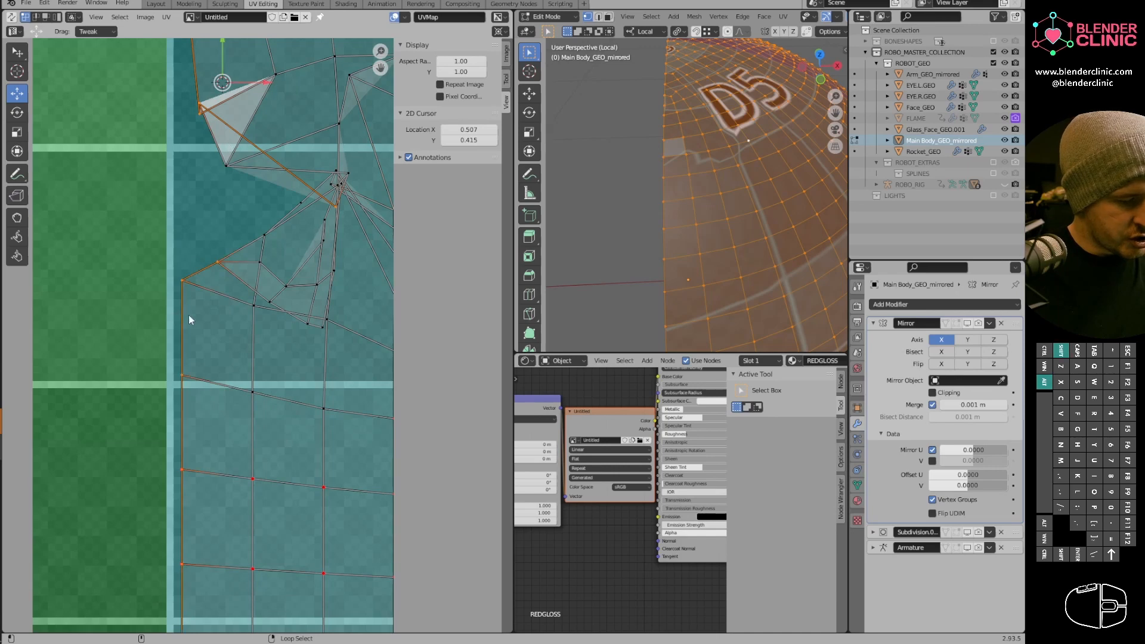
pyautogui.scroll(-5, 182, 424)
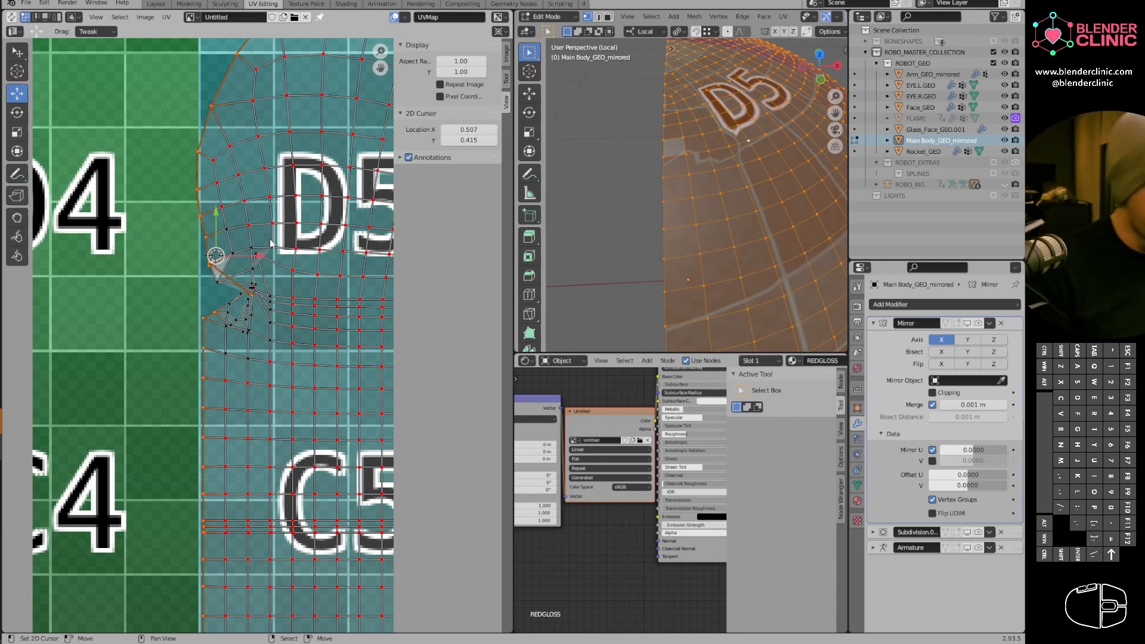
pyautogui.scroll(2, 293, 244)
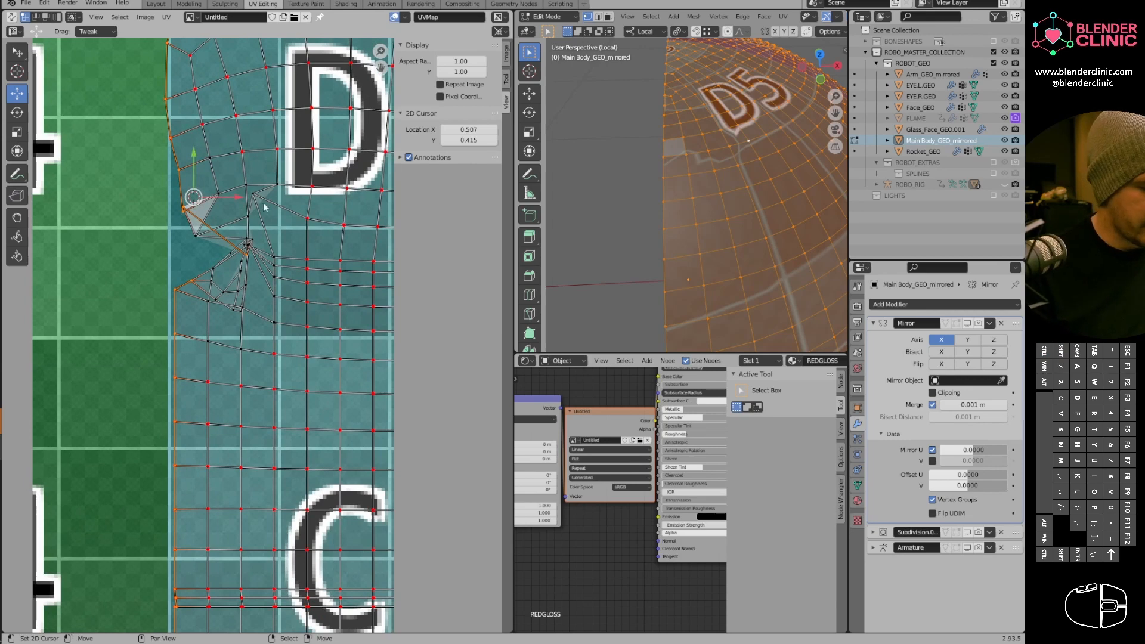
# Box-select the pinched UVs beside the D5 square and add the neighbouring vertices just above and below the pinch.
pyautogui.press('b')
pyautogui.moveTo(136, 169); pyautogui.dragTo(287, 342)
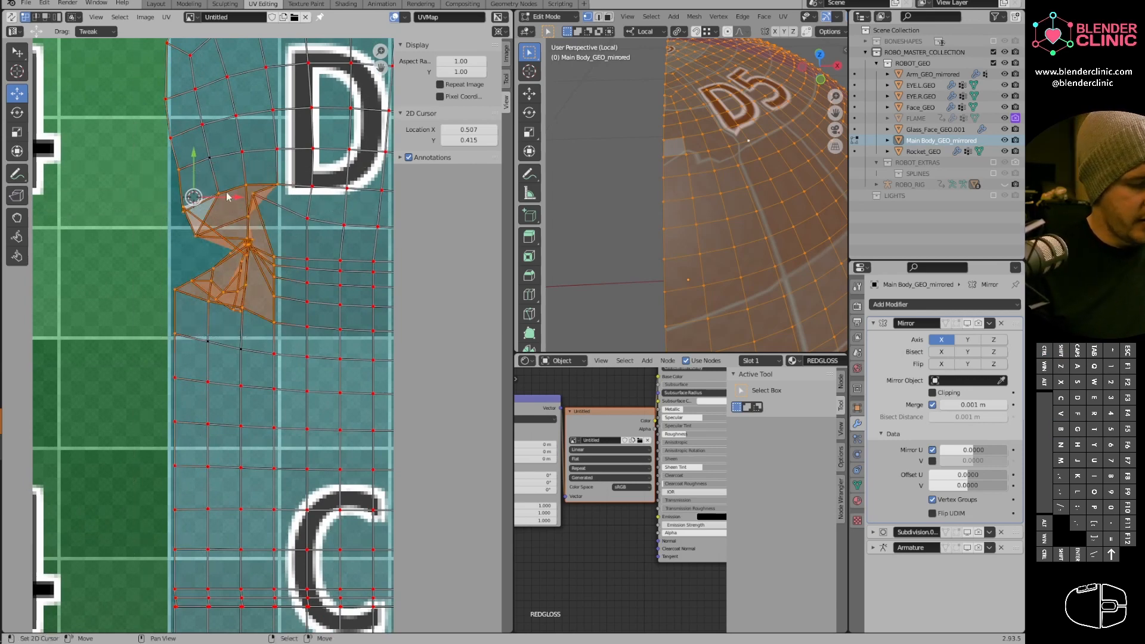
pyautogui.keyDown('shift'); pyautogui.rightClick(209, 158); pyautogui.keyUp('shift')
pyautogui.keyDown('shift'); pyautogui.rightClick(239, 348); pyautogui.keyUp('shift')
pyautogui.keyDown('shift'); pyautogui.rightClick(208, 341); pyautogui.keyUp('shift')
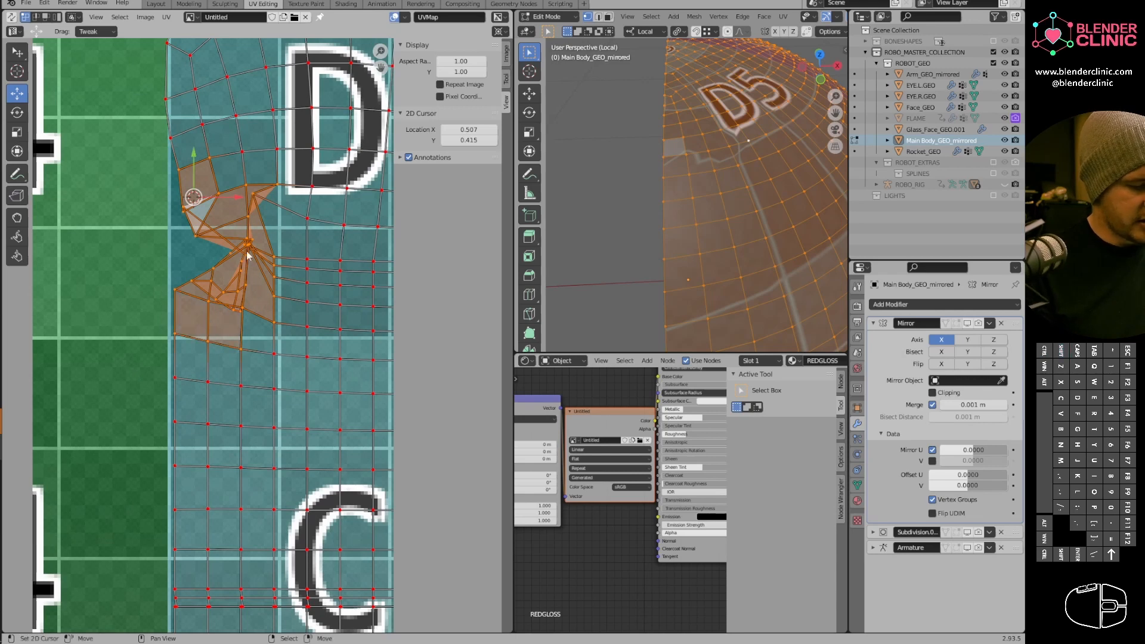
pyautogui.press('F3')
pyautogui.press('Escape')
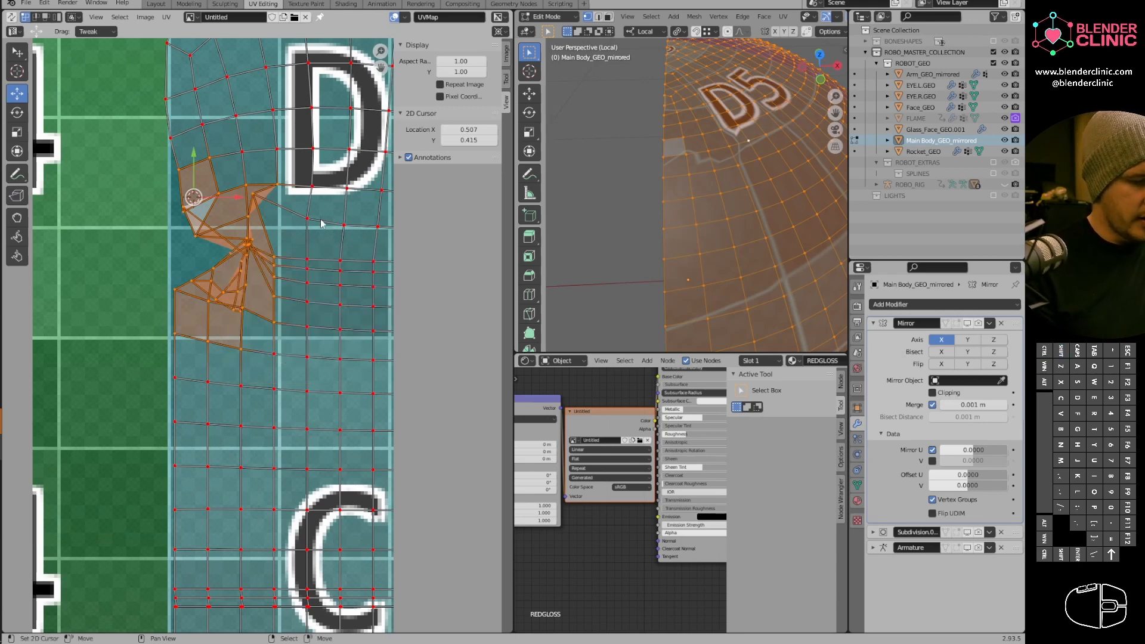
pyautogui.click(506, 79)
pyautogui.click(506, 55)
pyautogui.click(506, 79)
pyautogui.click(506, 103)
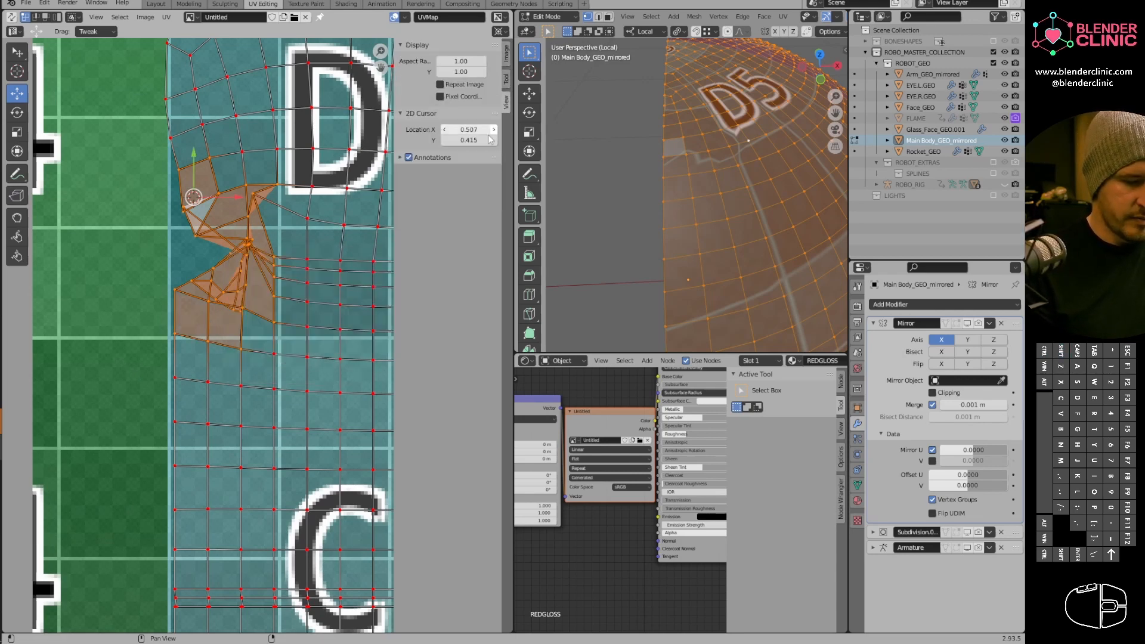
pyautogui.keyDown('ctrl'); pyautogui.moveTo(340, 268); pyautogui.dragTo(302, 353, button='middle'); pyautogui.keyUp('ctrl')
pyautogui.moveTo(385, 484); pyautogui.dragTo(330, 365, button='middle')
pyautogui.keyDown('shift'); pyautogui.moveTo(330, 365); pyautogui.dragTo(366, 271, button='middle'); pyautogui.keyUp('shift')
pyautogui.keyDown('ctrl'); pyautogui.moveTo(298, 337); pyautogui.dragTo(310, 208, button='middle'); pyautogui.keyUp('ctrl')
pyautogui.keyDown('shift'); pyautogui.moveTo(311, 208); pyautogui.dragTo(281, 171, button='middle'); pyautogui.keyUp('shift')
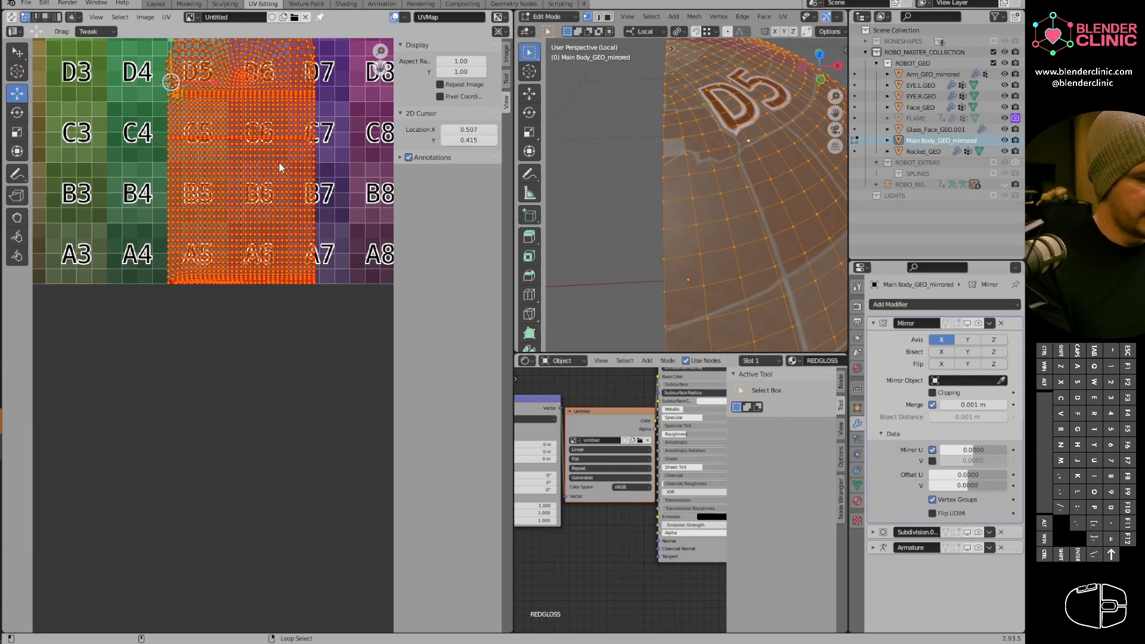
pyautogui.hotkey('alt', 'p')
# Try to pull the pinched vertices beside the D of D5 upward with the Grab UV sculpt tool.
pyautogui.keyDown('shift'); pyautogui.moveTo(260, 211); pyautogui.dragTo(301, 412, button='middle'); pyautogui.keyUp('shift')
pyautogui.keyDown('ctrl'); pyautogui.moveTo(301, 411); pyautogui.dragTo(242, 307, button='middle'); pyautogui.keyUp('ctrl')
pyautogui.rightClick(238, 303)
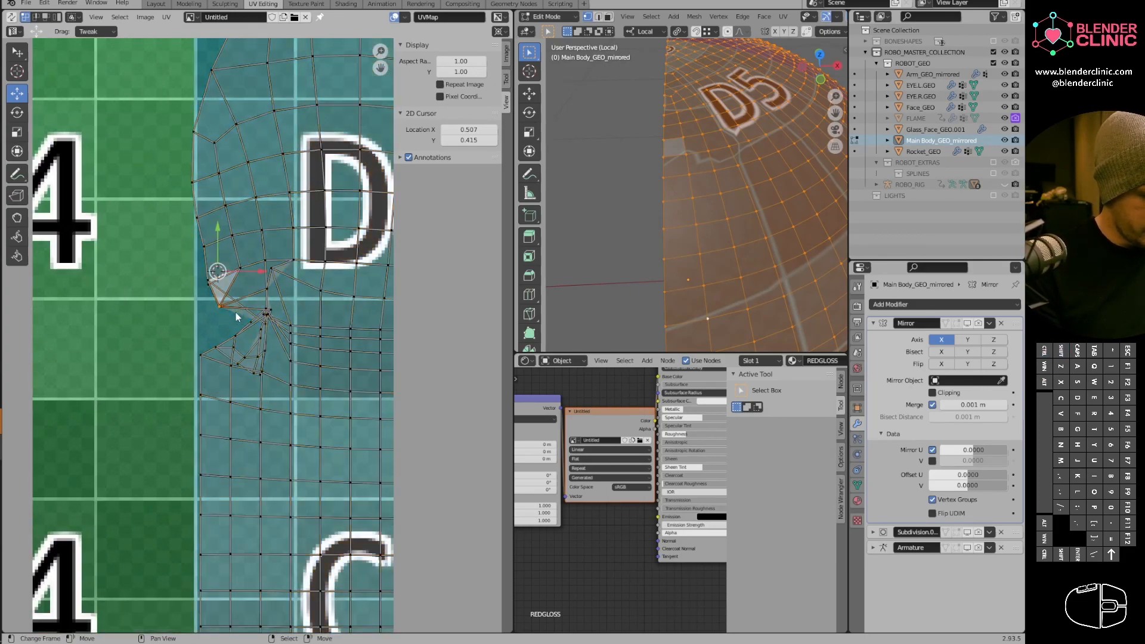
pyautogui.click(16, 217)
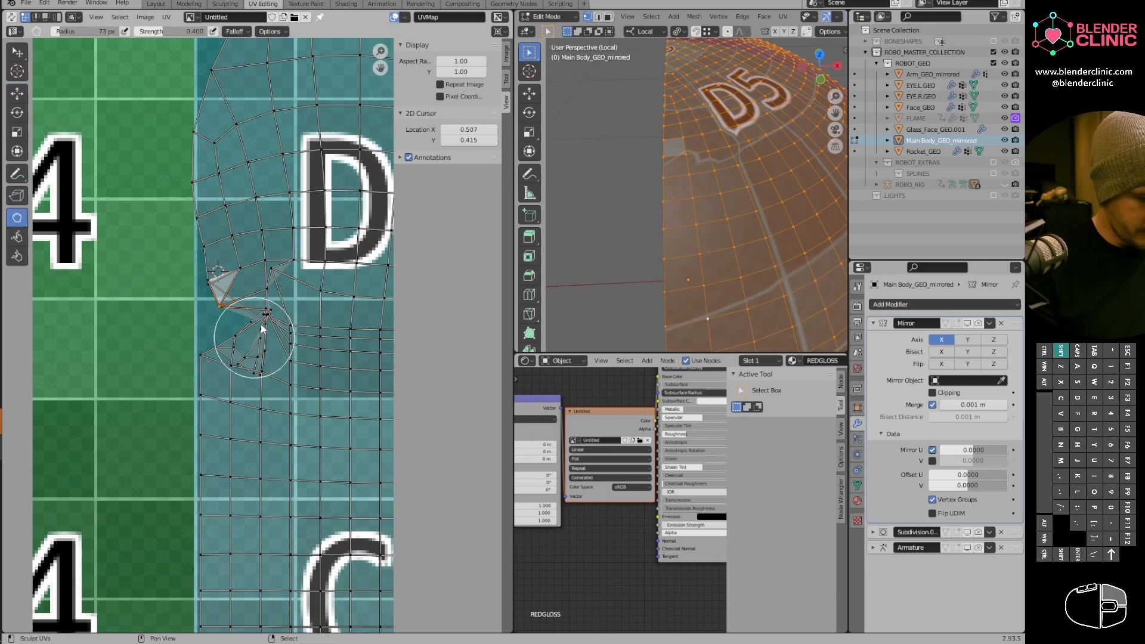
pyautogui.rightClick(256, 293)
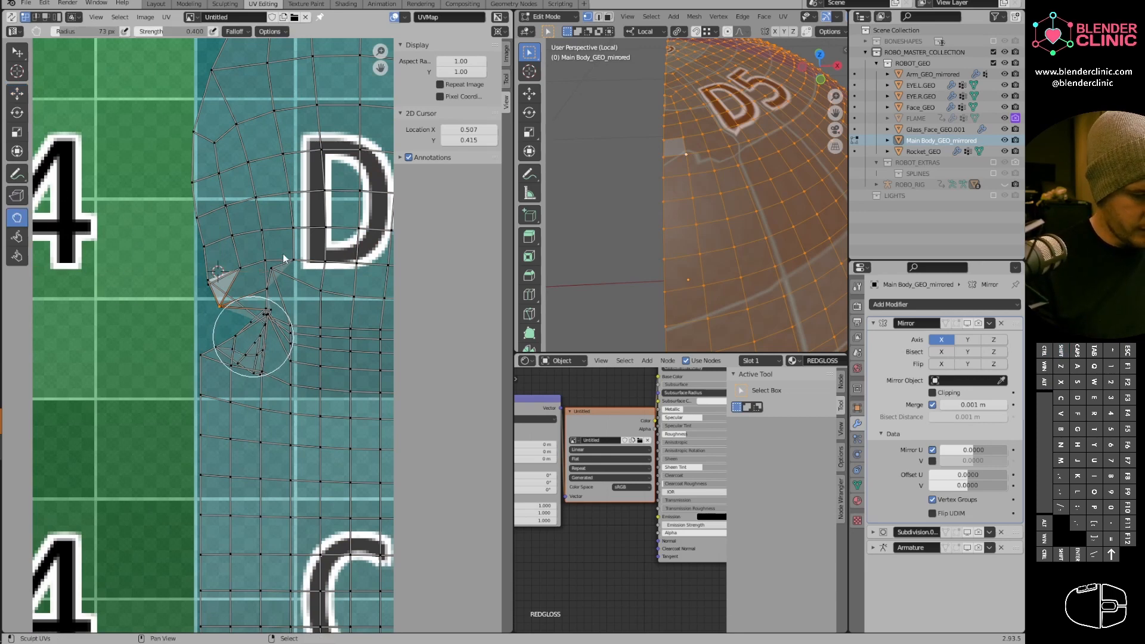
pyautogui.moveTo(263, 334); pyautogui.dragTo(275, 301)
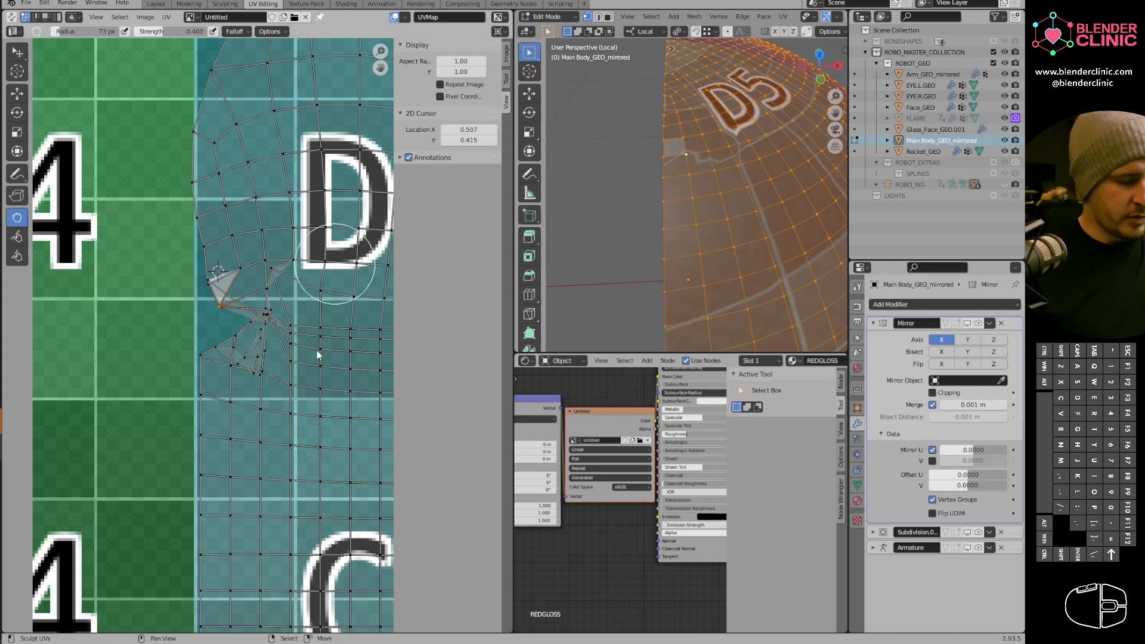
# Select the horizontal edge loop between the D5 and C5 squares.
pyautogui.scroll(-4, 298, 373)
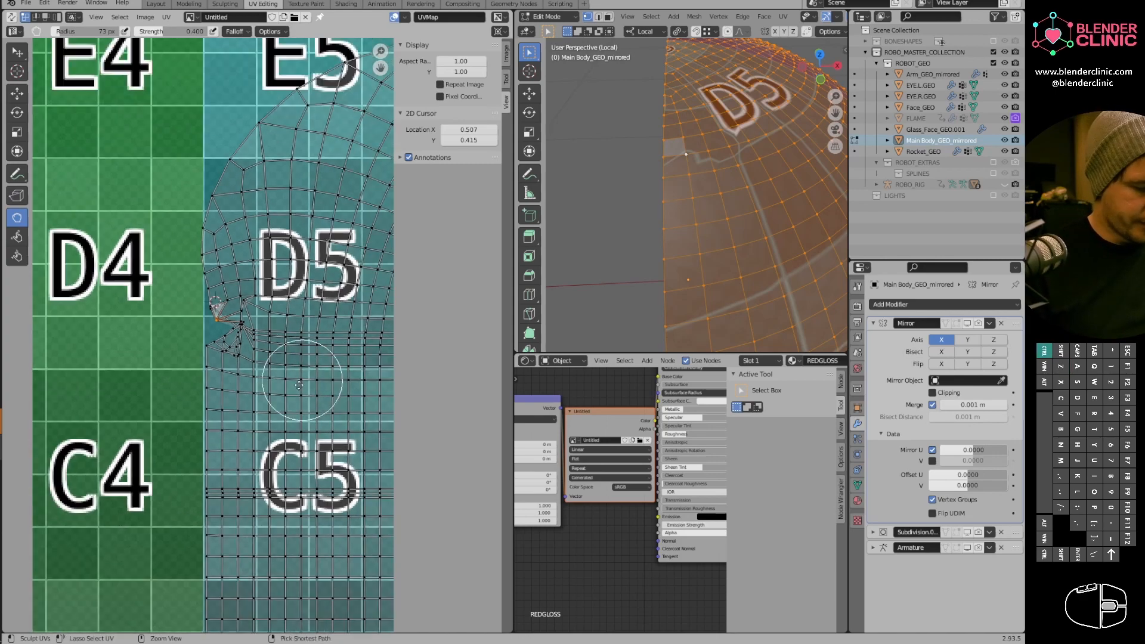
pyautogui.keyDown('alt'); pyautogui.rightClick(296, 374); pyautogui.keyUp('alt')
pyautogui.keyDown('shift'); pyautogui.moveTo(327, 392); pyautogui.dragTo(245, 376, button='middle'); pyautogui.keyUp('shift')
pyautogui.scroll(4, 220, 346)
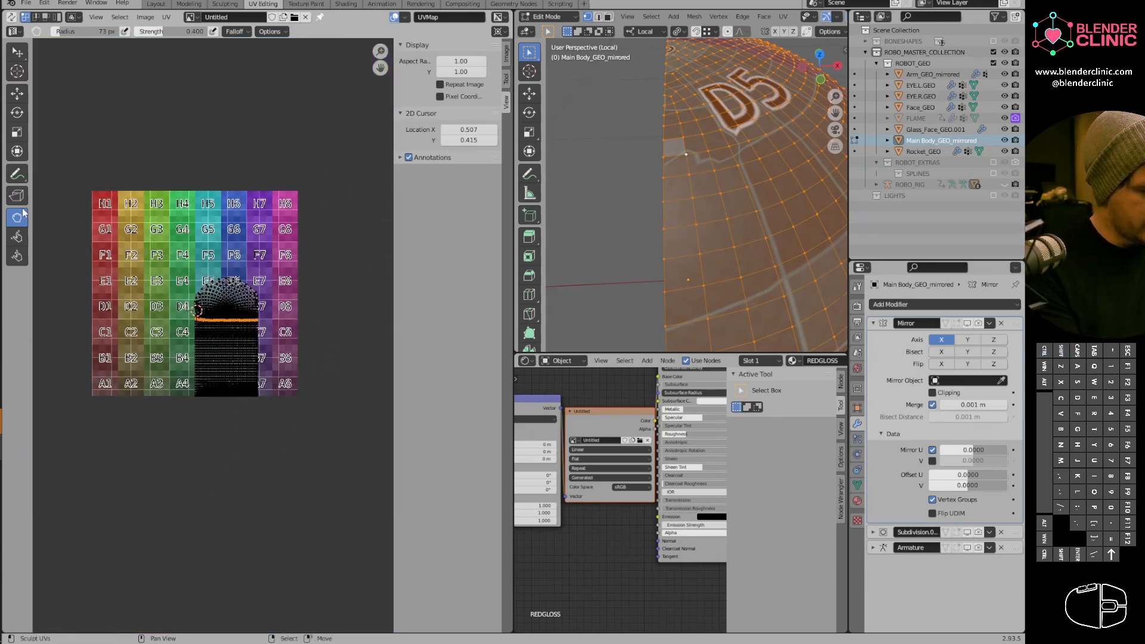
# Return to the Tweak tool and box-select the straight lower body UVs from just below D5 down to the A row.
pyautogui.click(17, 52)
pyautogui.keyDown('ctrl'); pyautogui.moveTo(212, 335); pyautogui.dragTo(269, 276, button='middle'); pyautogui.keyUp('ctrl')
pyautogui.rightClick(185, 341)
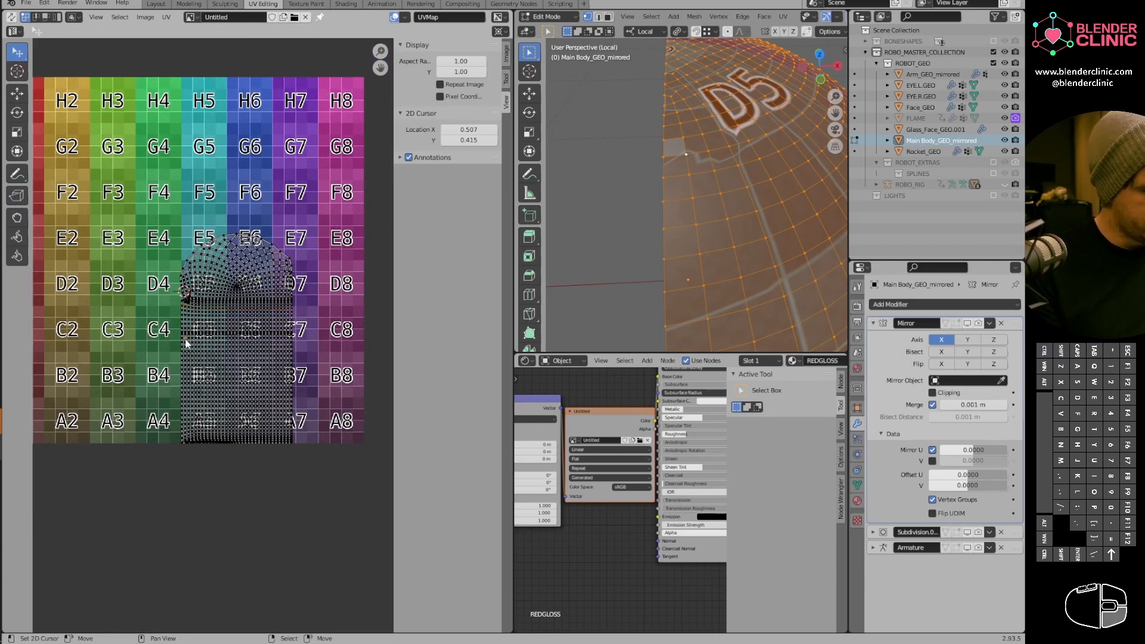
pyautogui.press('b')
pyautogui.moveTo(165, 301); pyautogui.dragTo(387, 531)
pyautogui.keyDown('ctrl'); pyautogui.moveTo(288, 419); pyautogui.dragTo(263, 215, button='middle'); pyautogui.keyUp('ctrl')
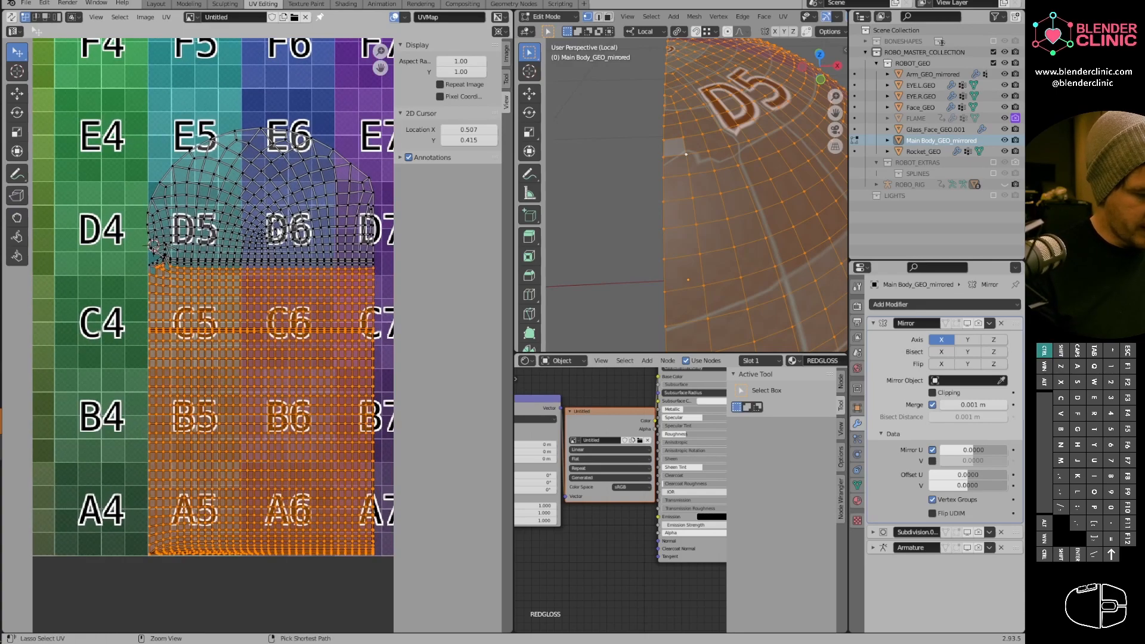
# Remove the uppermost loops and the pinched vertices from the lower body selection, keeping only the straight grid below the pinch.
pyautogui.keyDown('ctrl'); pyautogui.moveTo(203, 363); pyautogui.dragTo(253, 406, button='middle'); pyautogui.keyUp('ctrl')
pyautogui.keyDown('alt'); pyautogui.keyDown('shift'); pyautogui.rightClick(228, 370); pyautogui.keyUp('shift'); pyautogui.keyUp('alt')
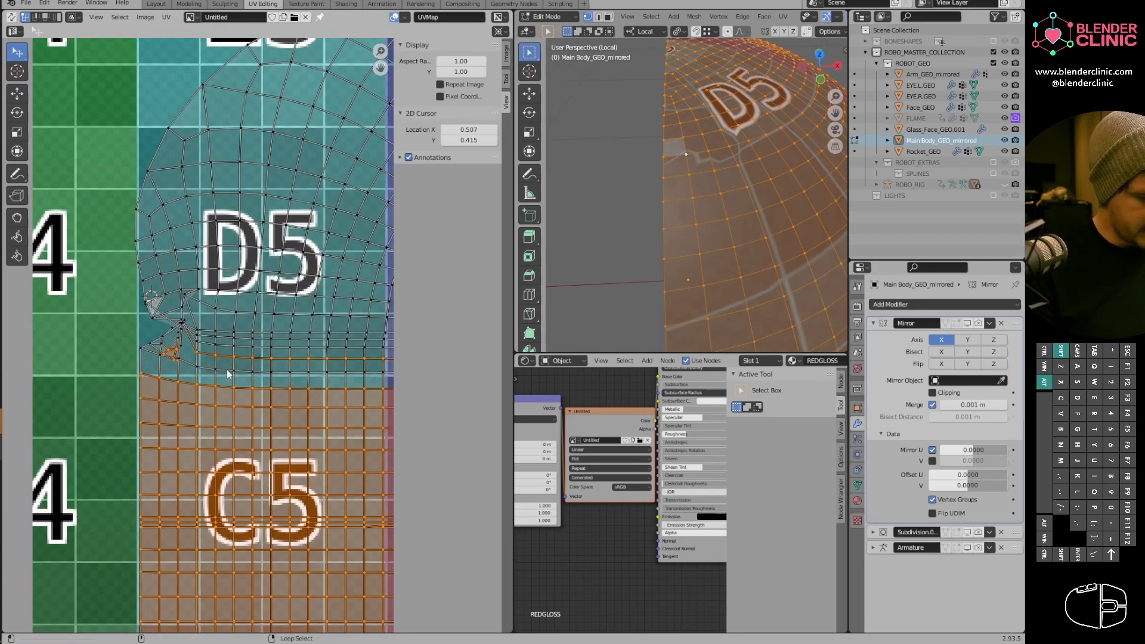
pyautogui.keyDown('alt'); pyautogui.keyDown('shift'); pyautogui.rightClick(227, 359); pyautogui.keyUp('shift'); pyautogui.keyUp('alt')
pyautogui.press('b')
pyautogui.rightClick(187, 335)
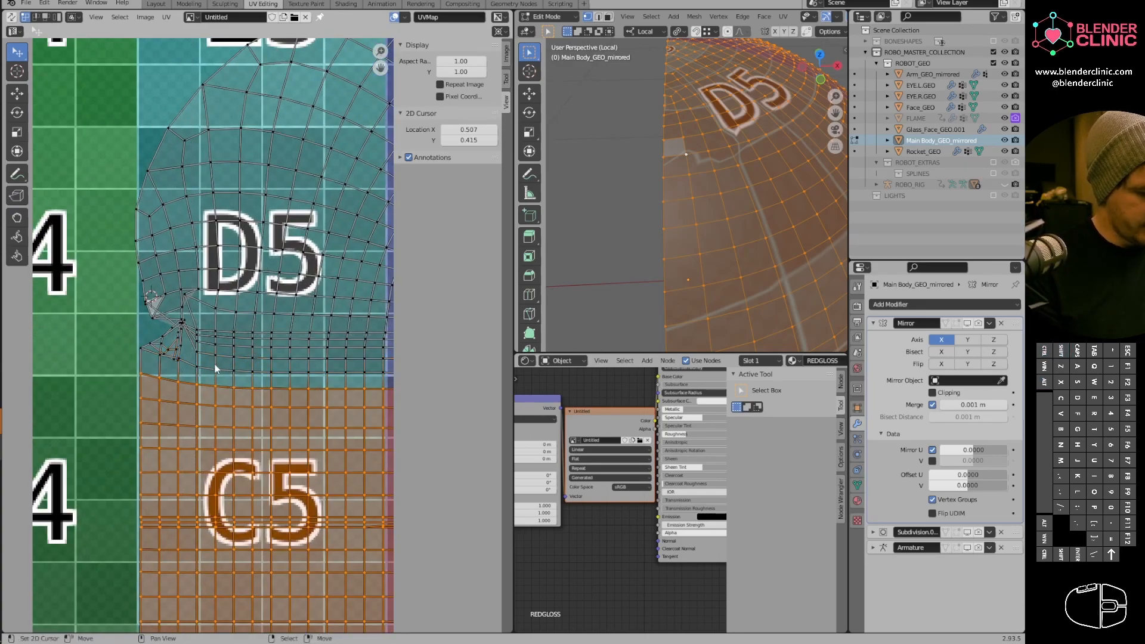
pyautogui.keyDown('shift'); pyautogui.moveTo(328, 316); pyautogui.dragTo(312, 363, button='middle'); pyautogui.keyUp('shift')
pyautogui.keyDown('shift'); pyautogui.moveTo(367, 293); pyautogui.dragTo(238, 263, button='middle'); pyautogui.keyUp('shift')
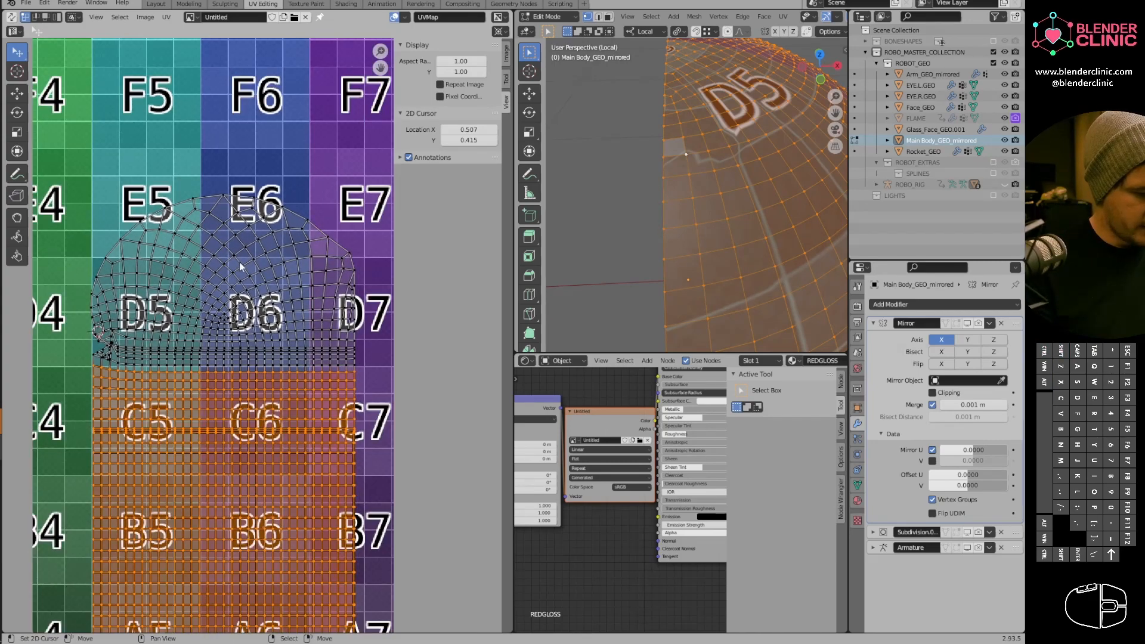
pyautogui.keyDown('shift'); pyautogui.moveTo(77, 153); pyautogui.dragTo(379, 326); pyautogui.keyUp('shift')
pyautogui.keyDown('ctrl'); pyautogui.moveTo(355, 337); pyautogui.dragTo(319, 309, button='middle'); pyautogui.keyUp('ctrl')
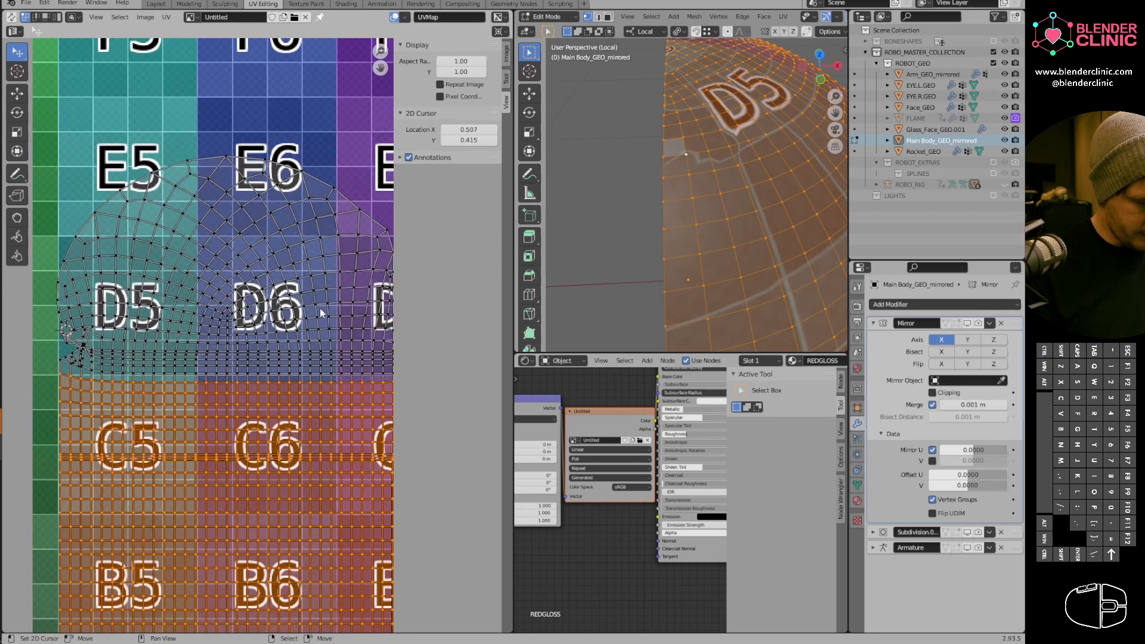
# Select the wavy horizontal edge loop crossing the D5 and D6 squares and flatten it by scaling to 0 along Y.
pyautogui.keyDown('alt'); pyautogui.click(230, 325); pyautogui.keyUp('alt')
pyautogui.press('s')
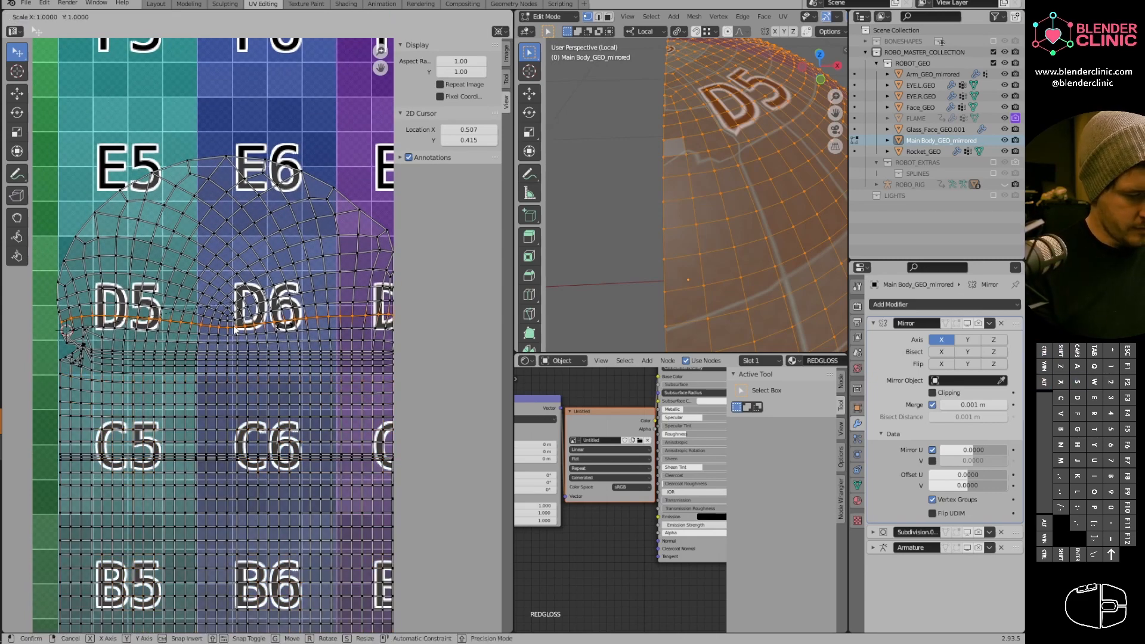
pyautogui.press('y')
pyautogui.press('0')
pyautogui.click(241, 408)
# Move the flattened edge loop across D5 and D6 slightly upward.
pyautogui.press('g')
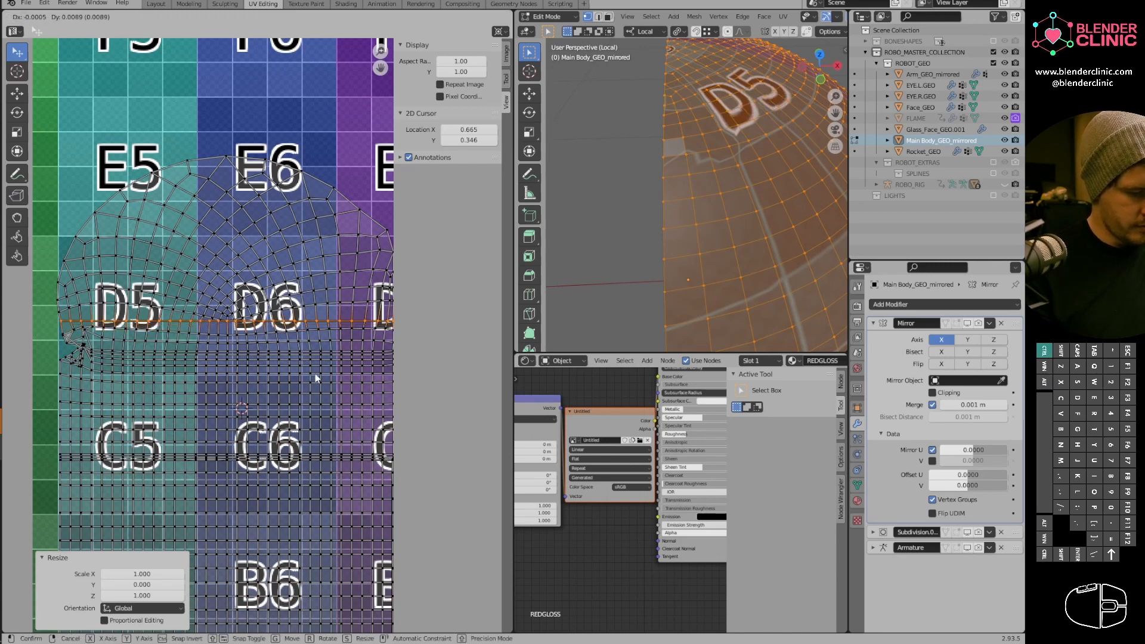
# Undo the straightened UV row's move, then pin that row together with the rectangular lower-body UVs beneath the pinched band.
pyautogui.click(322, 387)
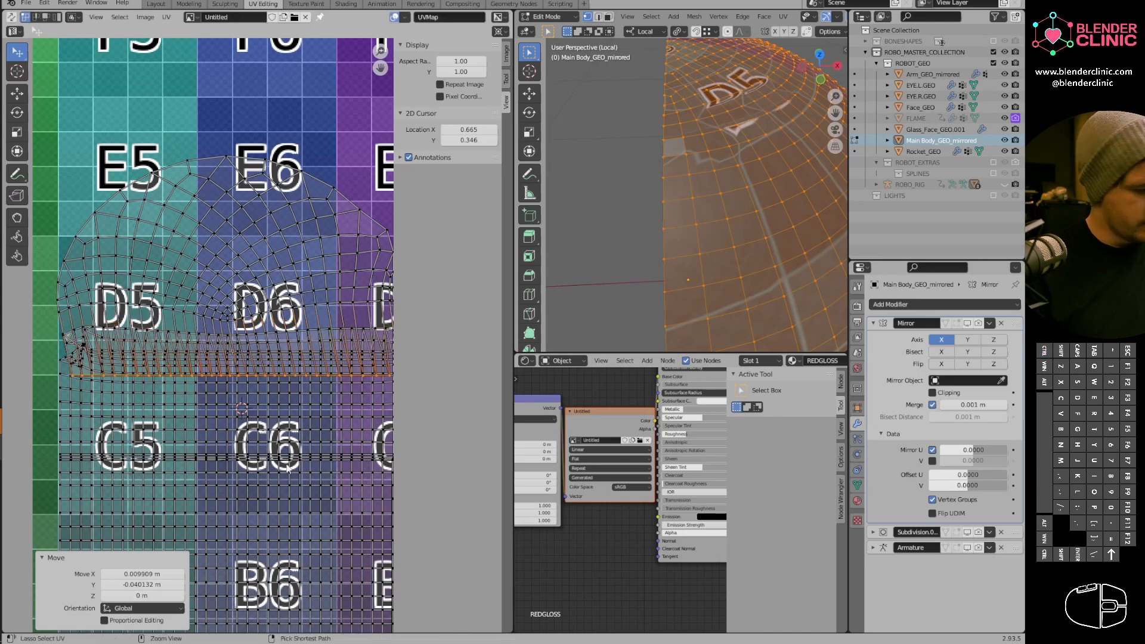
pyautogui.hotkey('ctrl', 'z')
pyautogui.moveTo(305, 374)
pyautogui.keyDown('ctrl'); pyautogui.mouseDown(button='middle')
pyautogui.moveTo(297, 448)
pyautogui.moveTo(318, 371)
pyautogui.mouseUp(button='middle'); pyautogui.keyUp('ctrl')
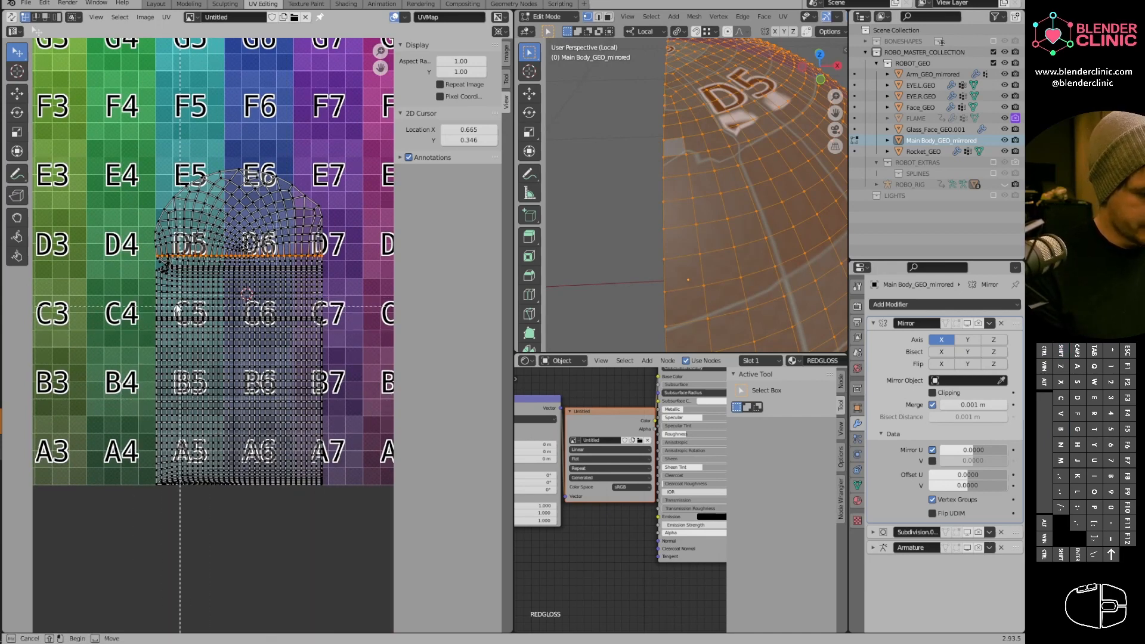
pyautogui.keyDown('shift'); pyautogui.moveTo(152, 278); pyautogui.dragTo(403, 516); pyautogui.keyUp('shift')
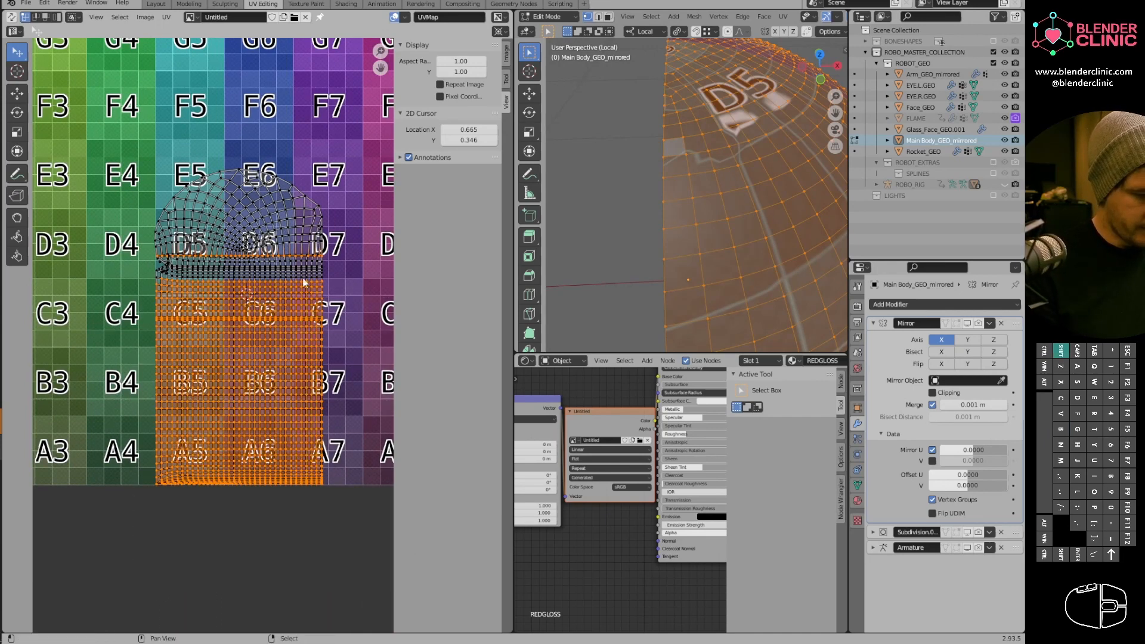
pyautogui.keyDown('shift'); pyautogui.moveTo(293, 258); pyautogui.dragTo(297, 321, button='middle'); pyautogui.keyUp('shift')
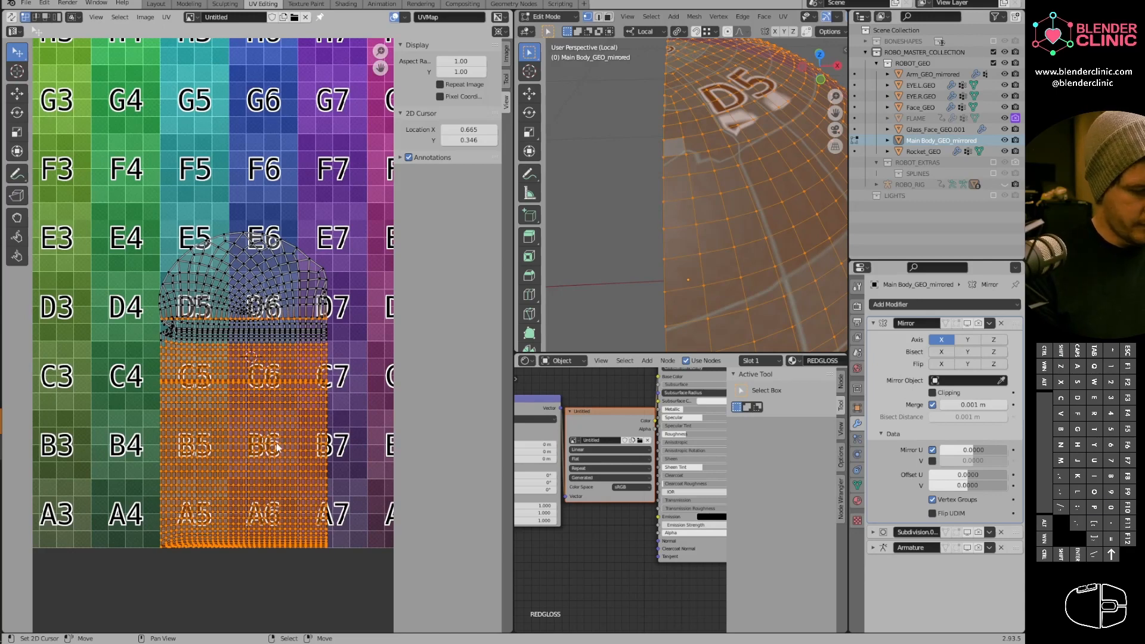
pyautogui.press('p')
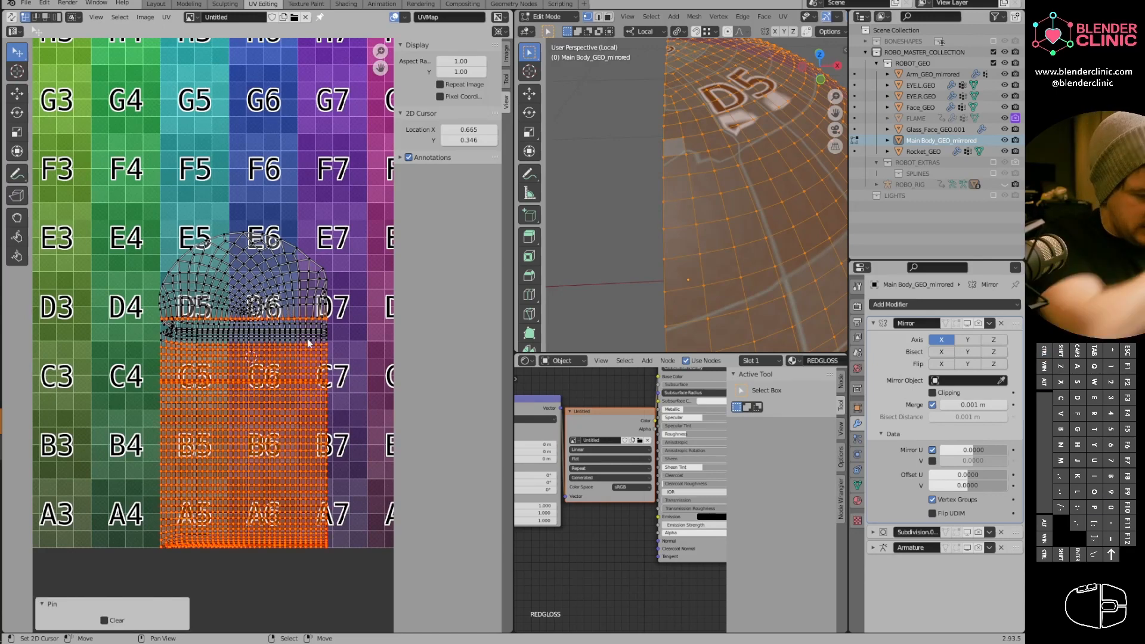
# Select all the main body UVs and run Unwrap on them again.
pyautogui.keyDown('ctrl'); pyautogui.moveTo(307, 339); pyautogui.dragTo(300, 272, button='middle'); pyautogui.keyUp('ctrl')
pyautogui.keyDown('ctrl'); pyautogui.moveTo(322, 269); pyautogui.dragTo(338, 219, button='middle'); pyautogui.keyUp('ctrl')
pyautogui.keyDown('shift'); pyautogui.moveTo(281, 302); pyautogui.dragTo(390, 348, button='middle'); pyautogui.keyUp('shift')
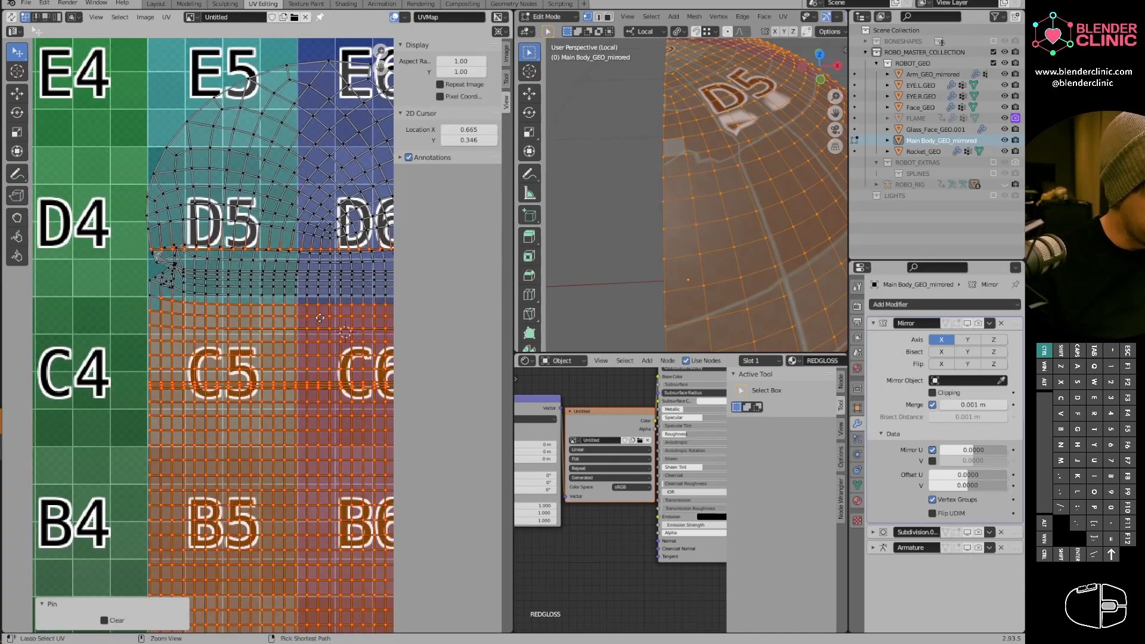
pyautogui.keyDown('ctrl'); pyautogui.moveTo(257, 350); pyautogui.dragTo(248, 263, button='middle'); pyautogui.keyUp('ctrl')
pyautogui.press('a')
pyautogui.press('u')
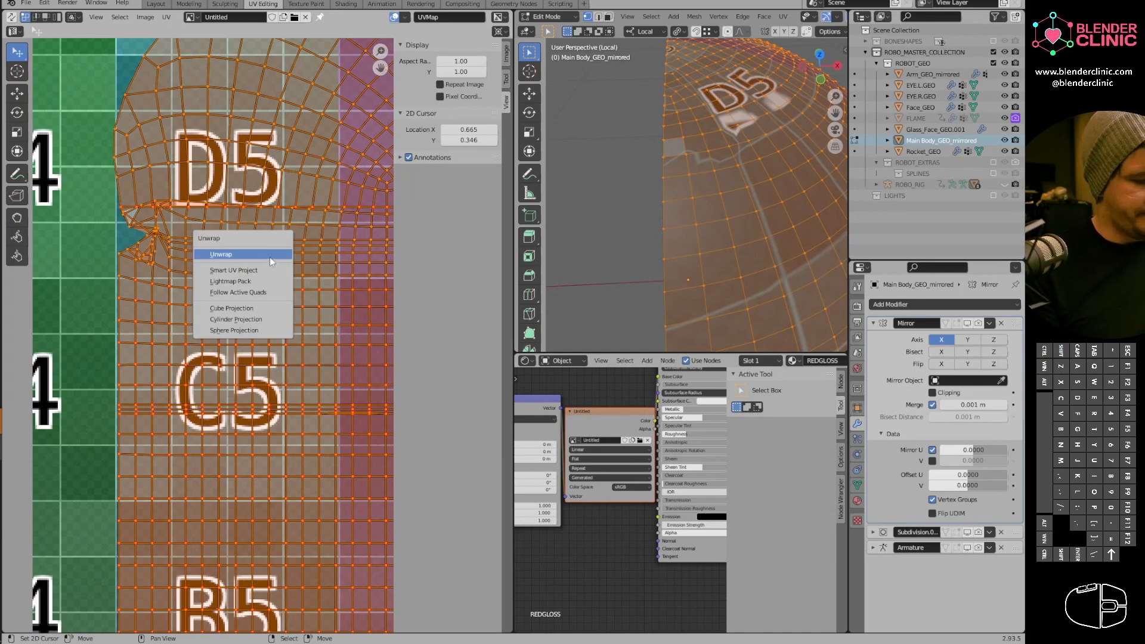
pyautogui.press('Return')
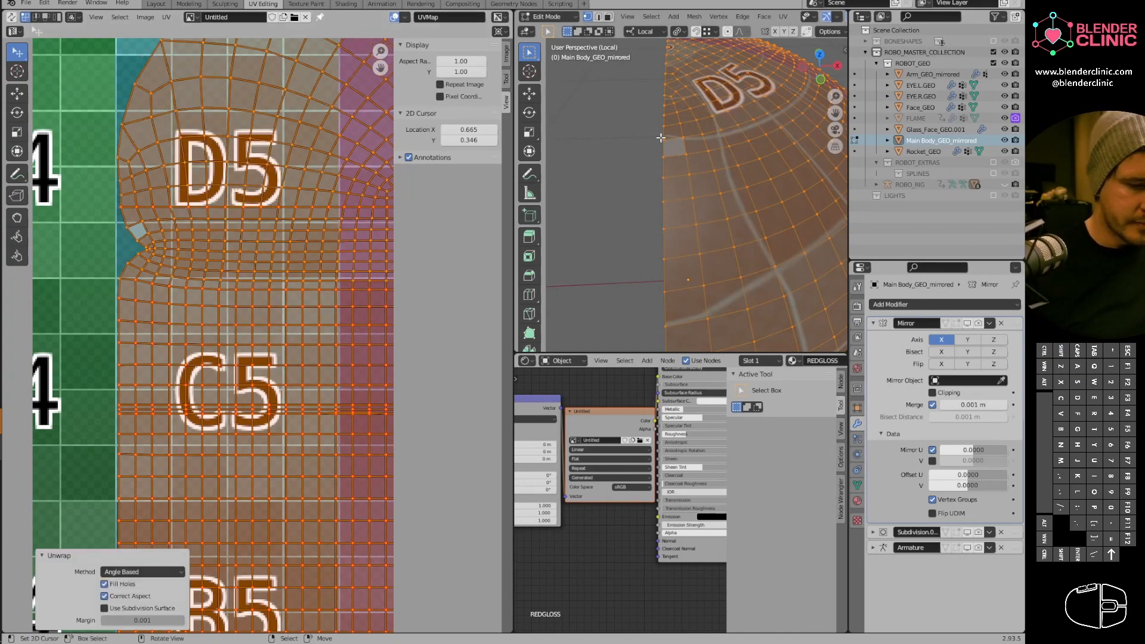
# Enable the Mirror modifier's cage, edit mode, viewport and render display on the main body.
pyautogui.scroll(-2, 180, 281)
pyautogui.keyDown('shift'); pyautogui.moveTo(292, 258); pyautogui.dragTo(97, 131, button='middle'); pyautogui.keyUp('shift')
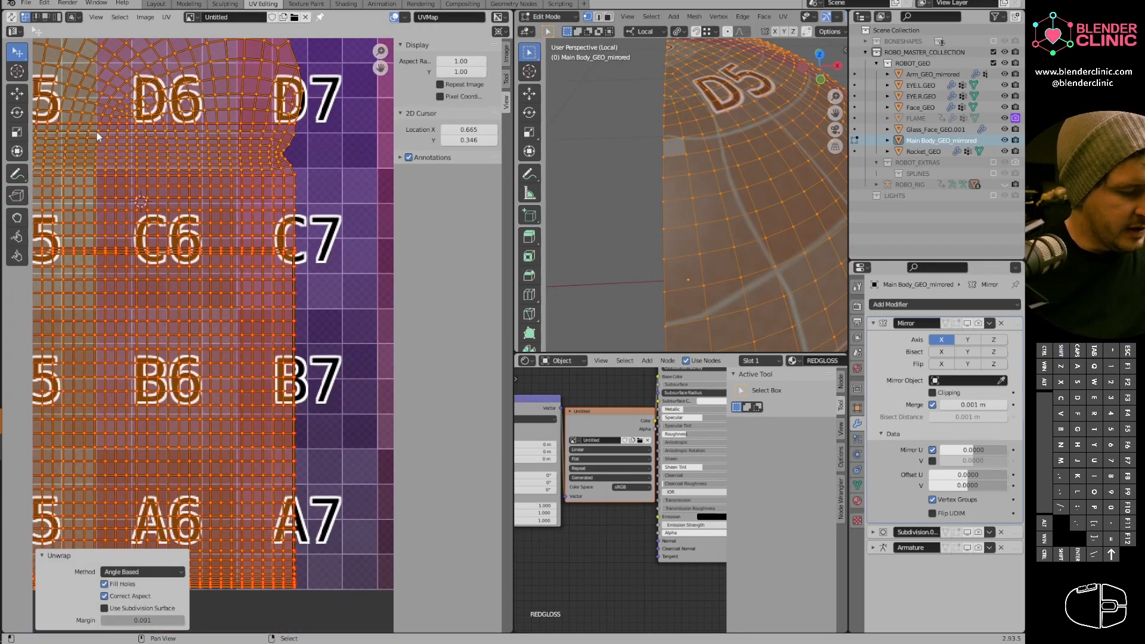
pyautogui.scroll(-1, 170, 199)
pyautogui.keyDown('shift'); pyautogui.moveTo(141, 211); pyautogui.dragTo(281, 272, button='middle'); pyautogui.keyUp('shift')
pyautogui.scroll(1, 282, 272)
pyautogui.scroll(1, 156, 221)
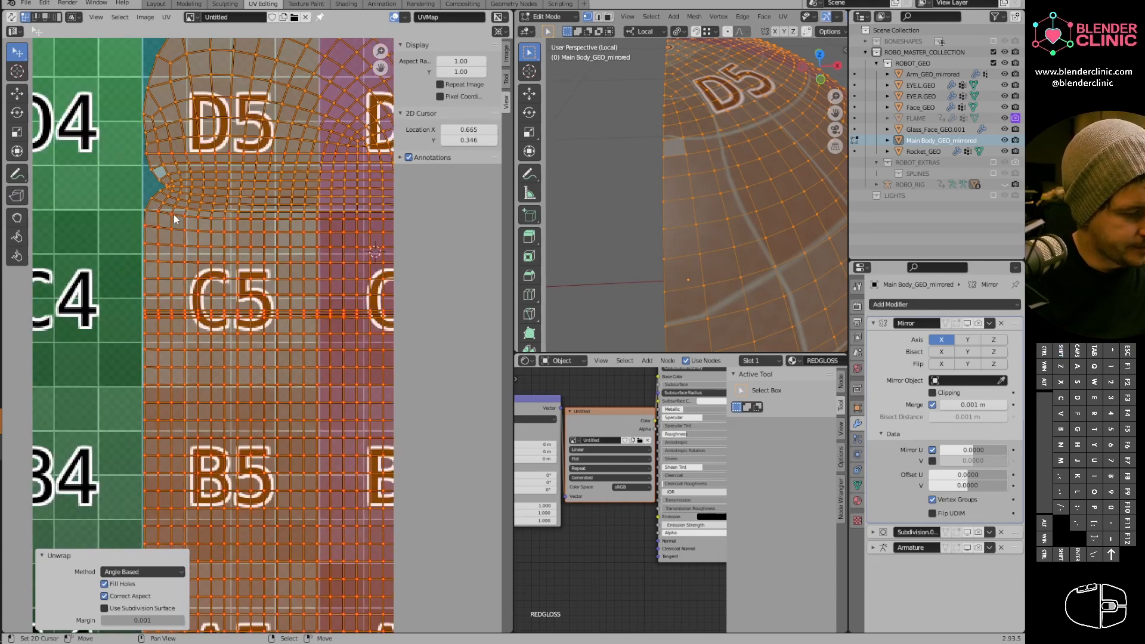
pyautogui.scroll(-1, 170, 222)
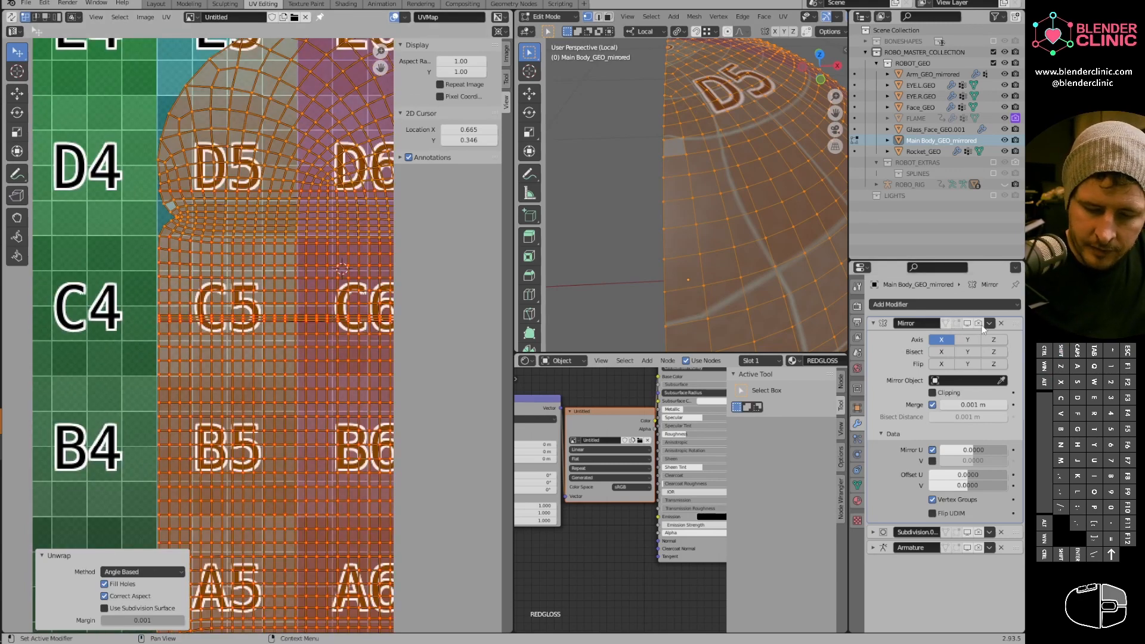
pyautogui.click(945, 322)
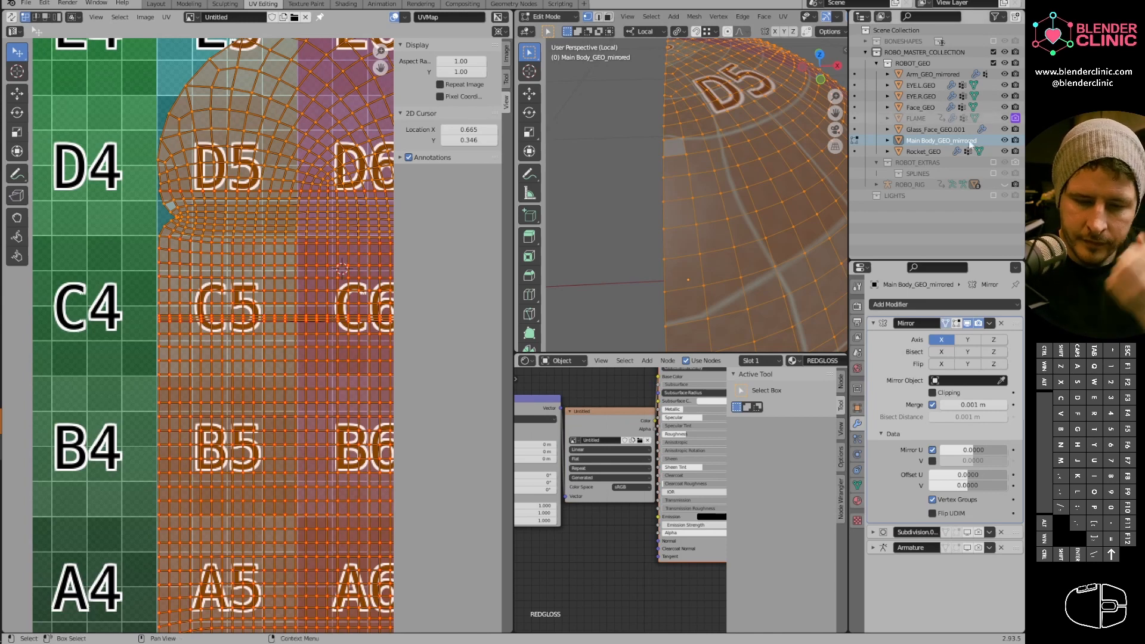
pyautogui.click(957, 323)
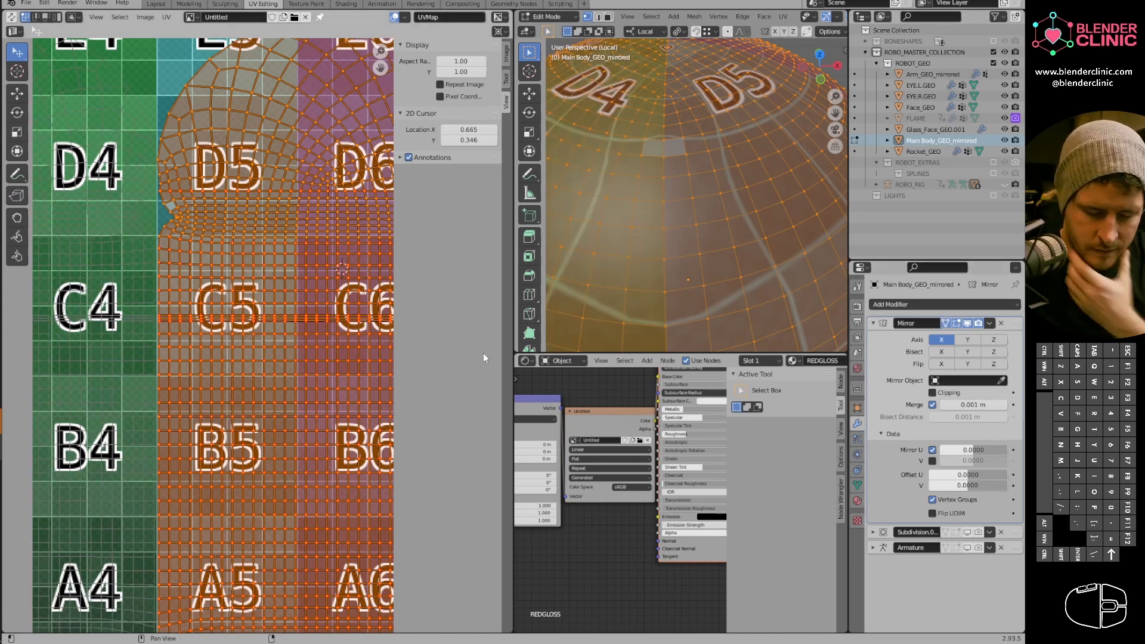
# Change the shader node area to a Dope Sheet and merge the 3D viewport over it.
pyautogui.click(526, 361)
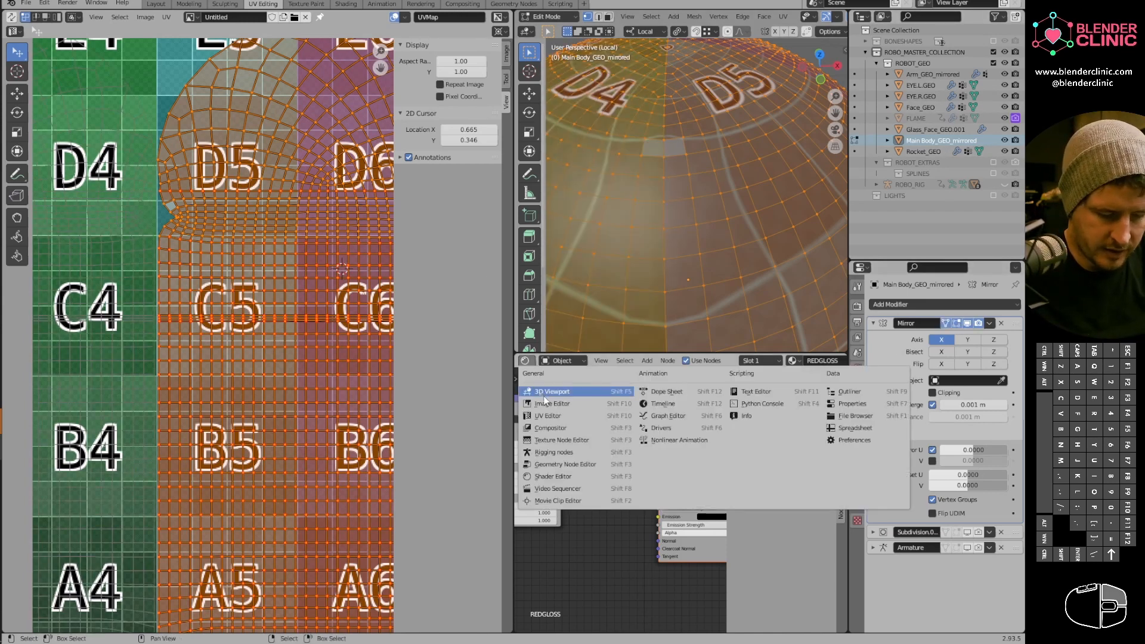
pyautogui.click(667, 392)
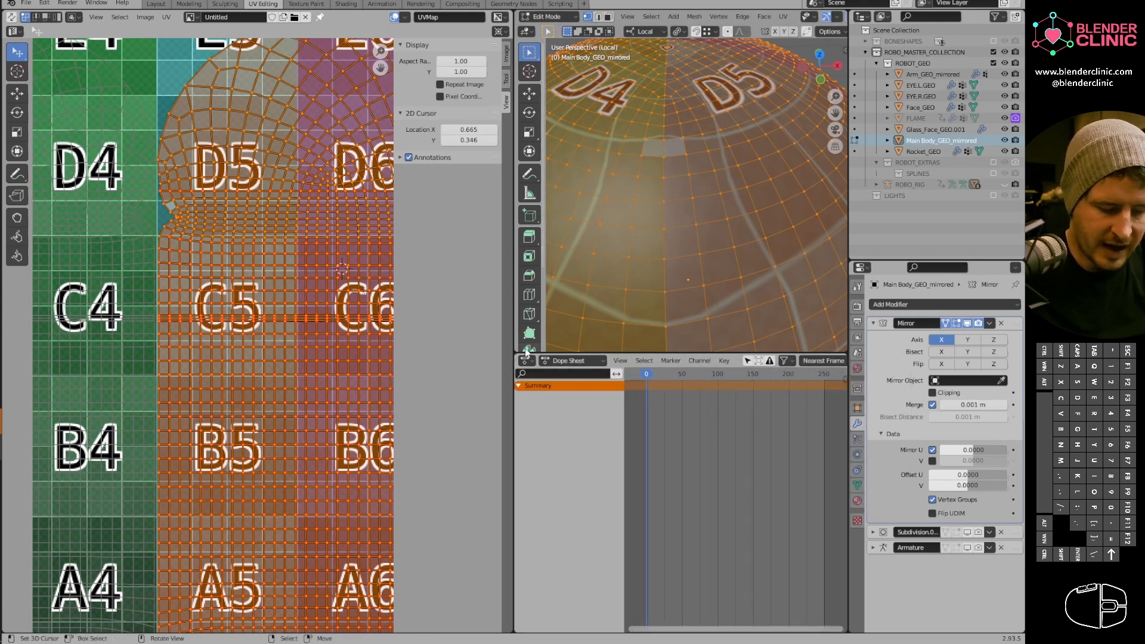
pyautogui.moveTo(517, 350); pyautogui.dragTo(525, 382)
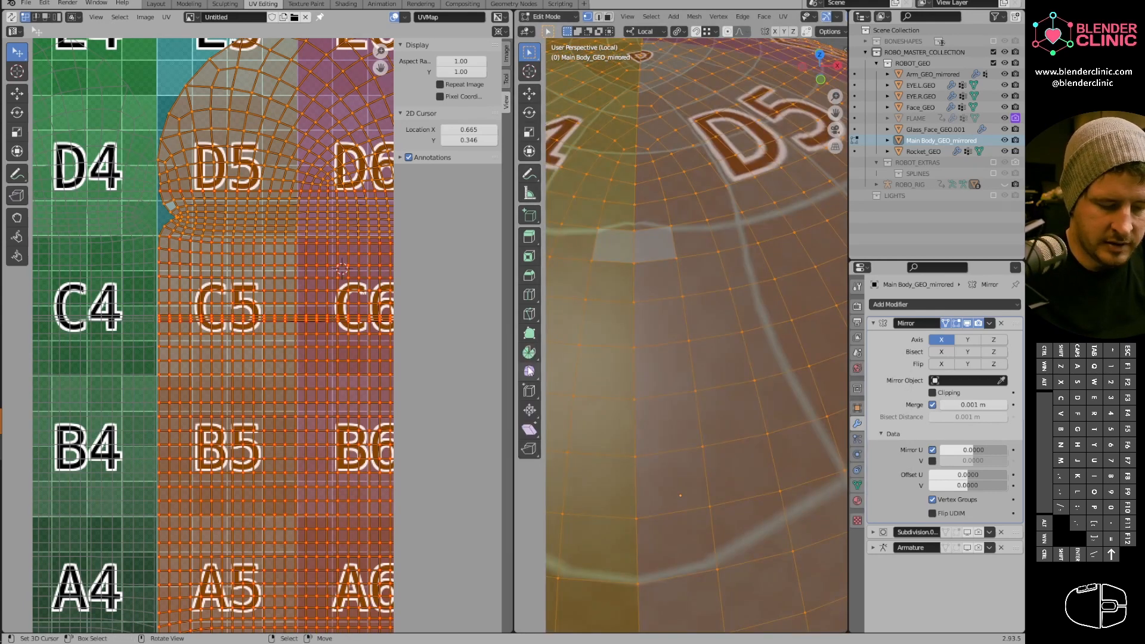
# Examine the mirrored UV halves and the checker pattern around the sides and bottom of the body.
pyautogui.scroll(-5, 126, 242)
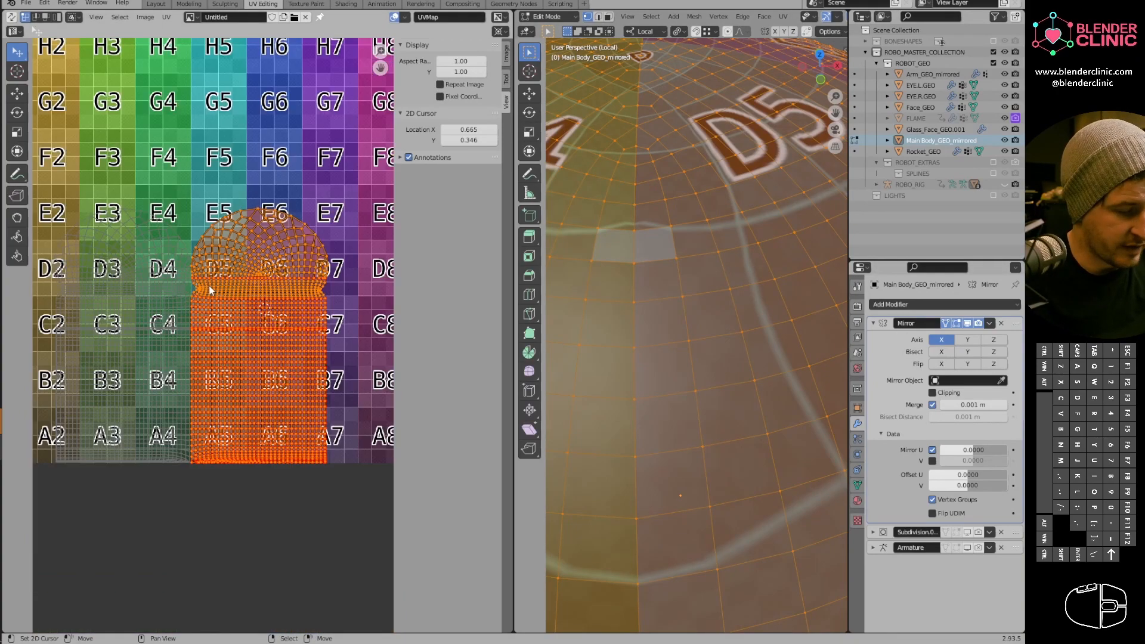
pyautogui.scroll(6, 110, 271)
pyautogui.scroll(-6, 776, 344)
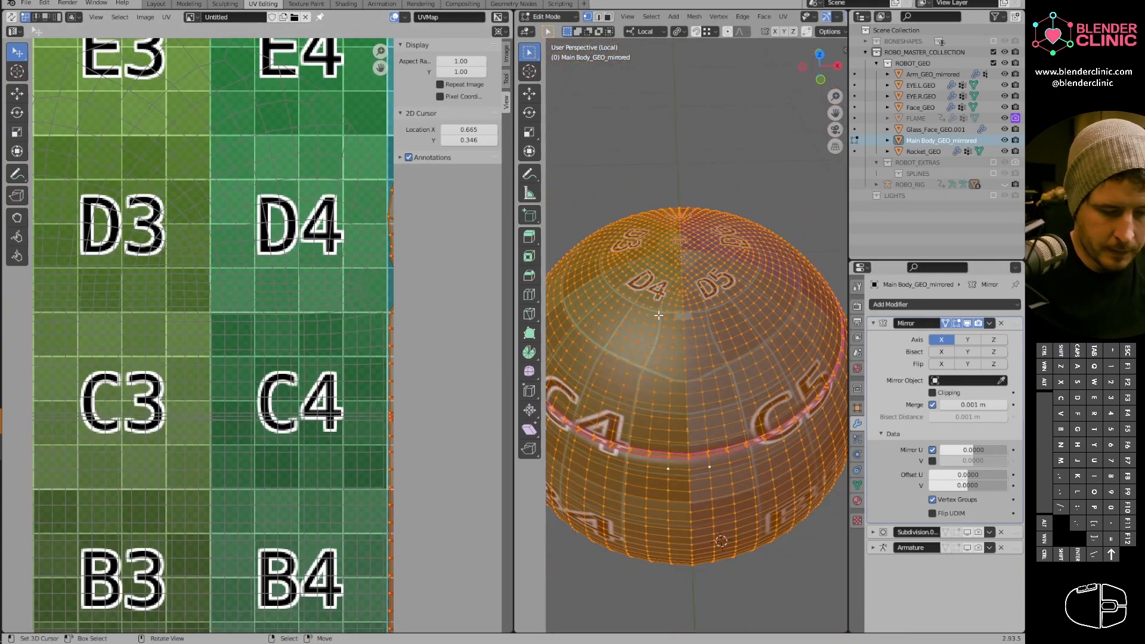
pyautogui.moveTo(776, 345); pyautogui.dragTo(704, 334, button='middle')
pyautogui.scroll(-3, 704, 349)
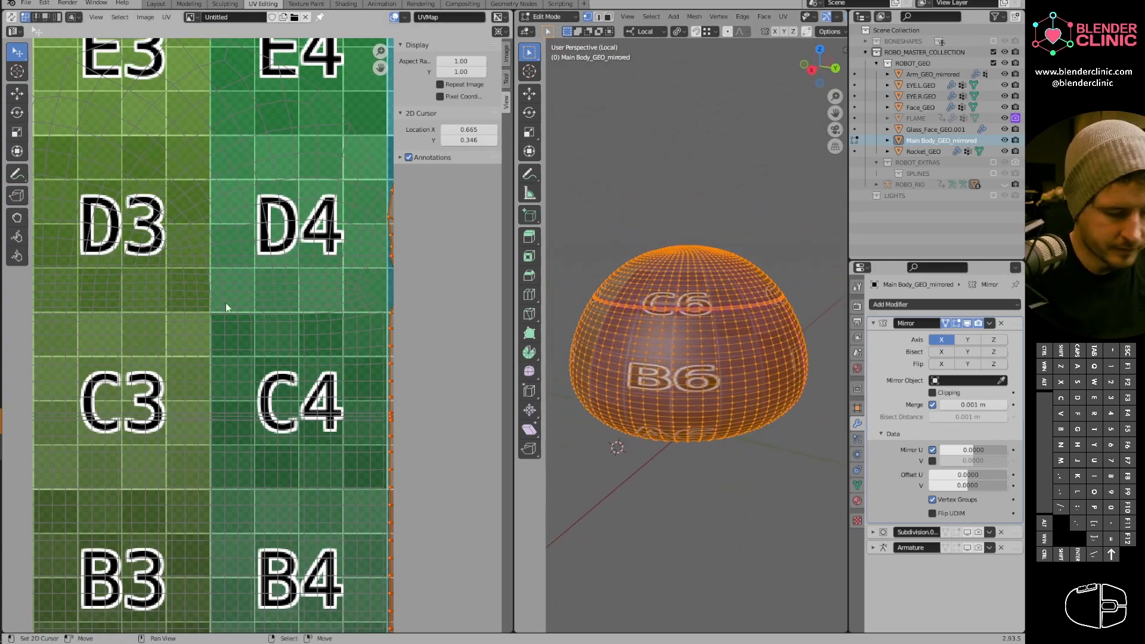
pyautogui.scroll(-6, 238, 303)
pyautogui.moveTo(257, 311); pyautogui.dragTo(220, 228, button='middle')
pyautogui.scroll(1, 220, 229)
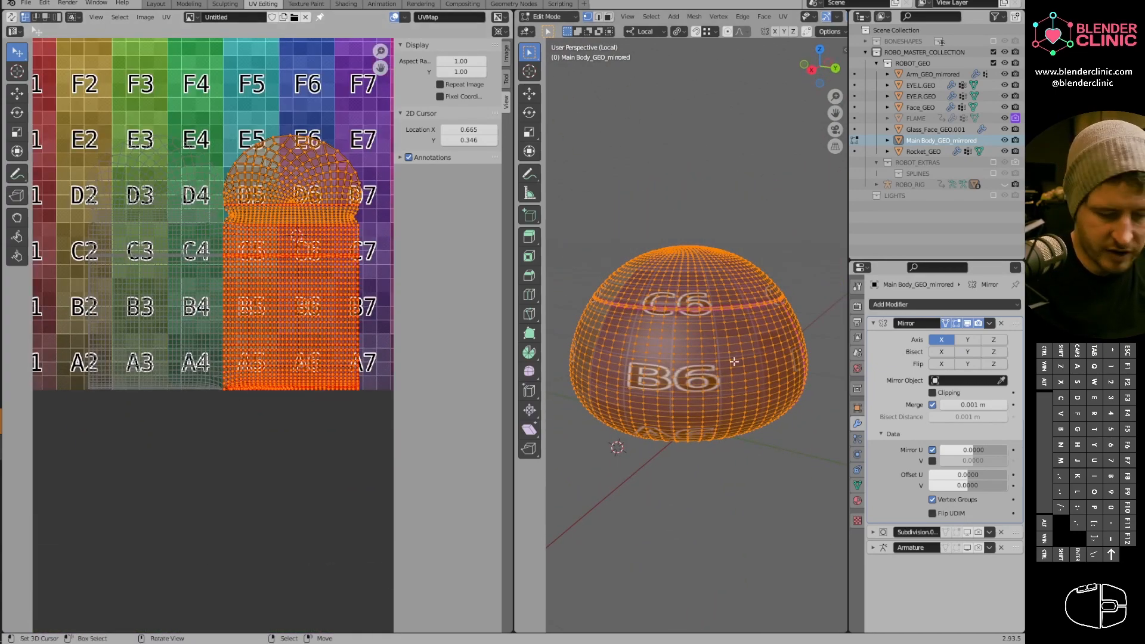
pyautogui.moveTo(667, 385); pyautogui.dragTo(733, 385, button='middle')
pyautogui.scroll(5, 233, 302)
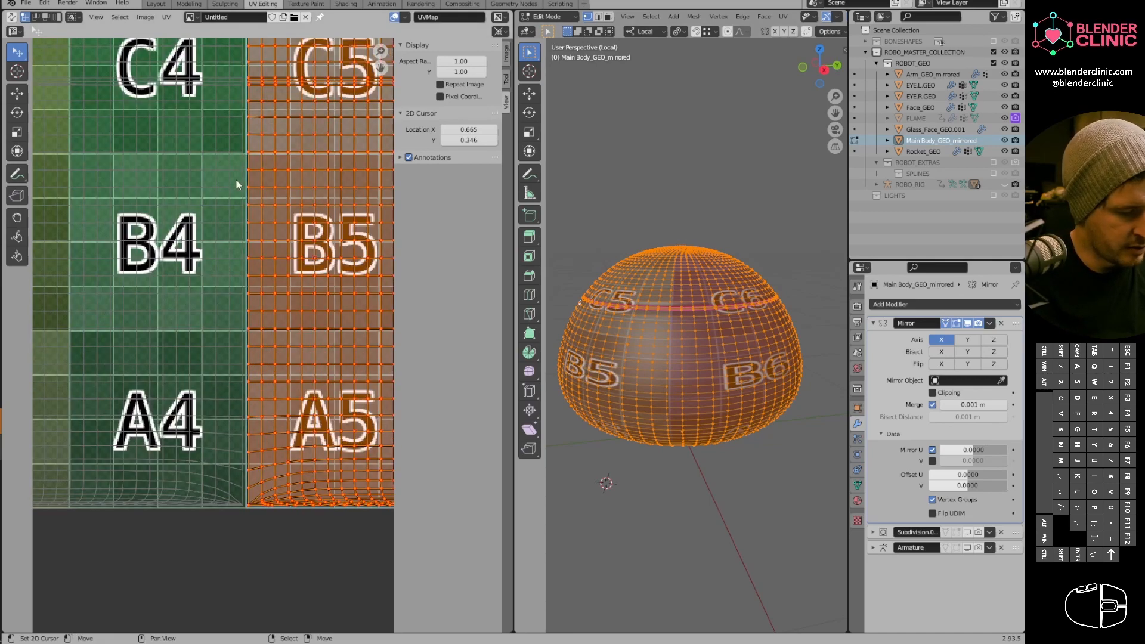
# Place the 2D cursor at the island's inner edge (0.501, 0.374) and move the UVs about -0.002 in X to meet the mirrored half.
pyautogui.keyDown('shift'); pyautogui.moveTo(243, 122); pyautogui.dragTo(225, 314, button='middle'); pyautogui.keyUp('shift')
pyautogui.click(225, 172)
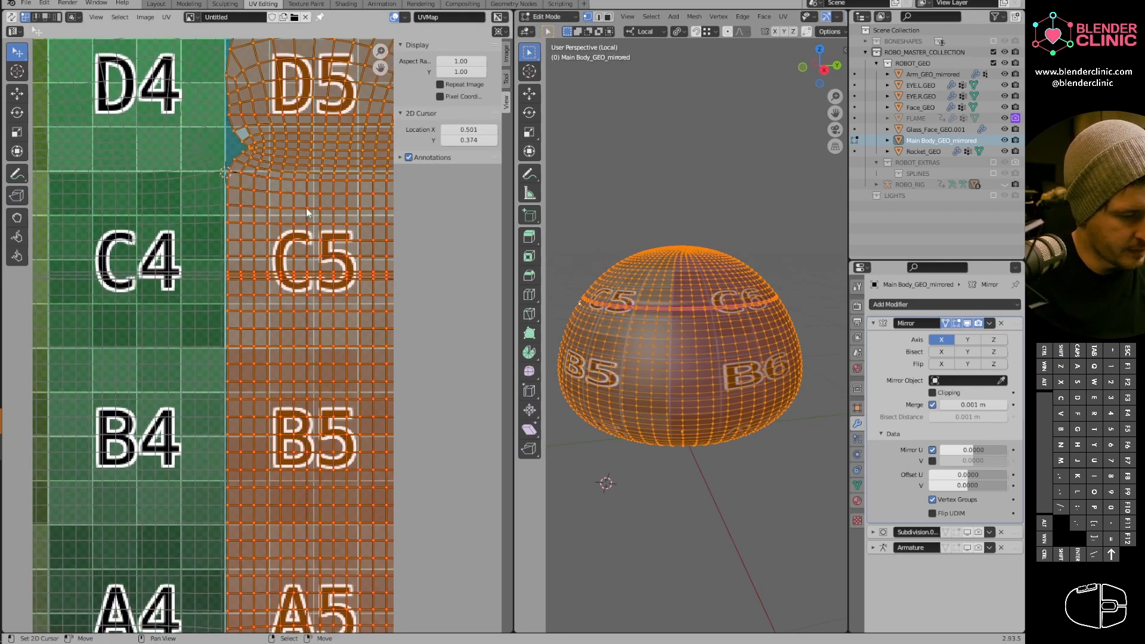
pyautogui.scroll(7, 228, 220)
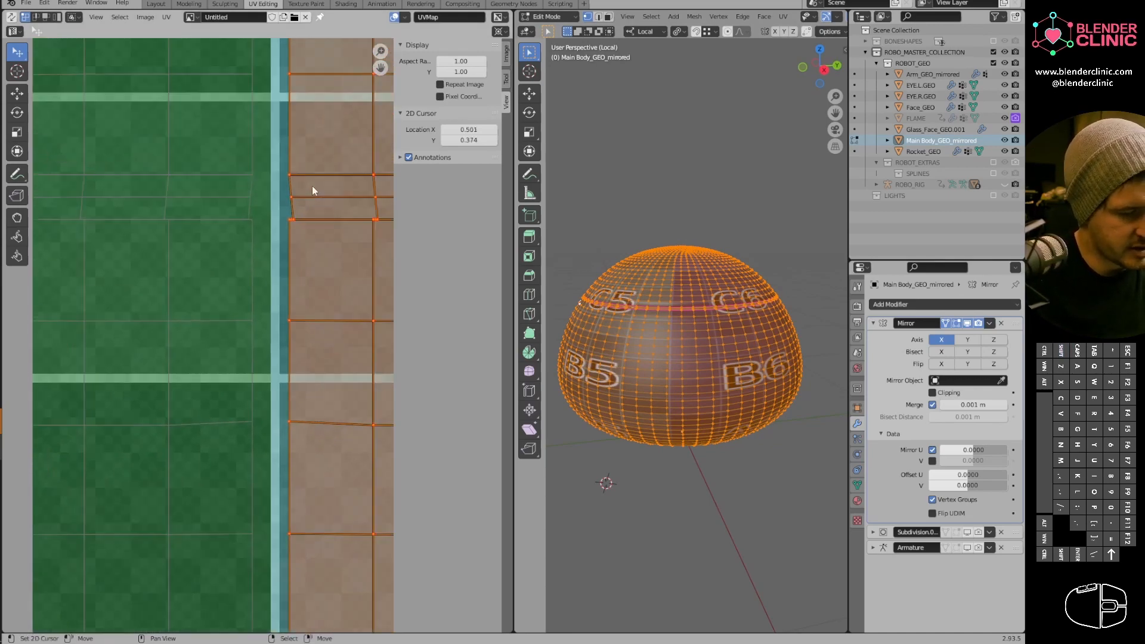
pyautogui.press('g')
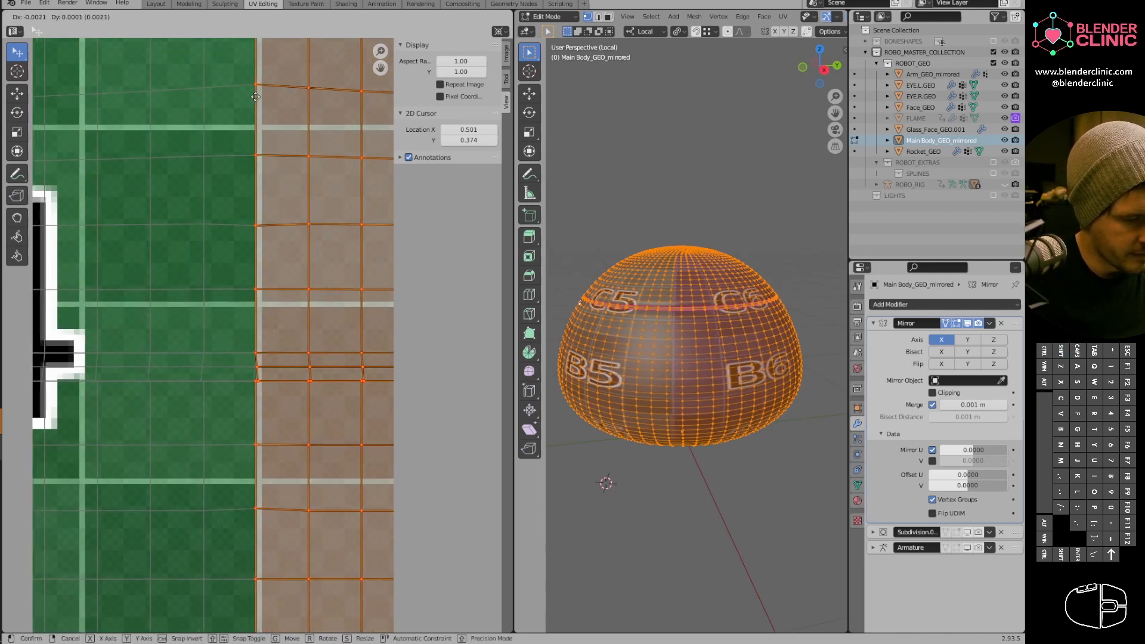
pyautogui.click(256, 96)
# Scale the body UVs along X by about 2.4 from the 2D cursor on the centre seam.
pyautogui.scroll(-6, 280, 233)
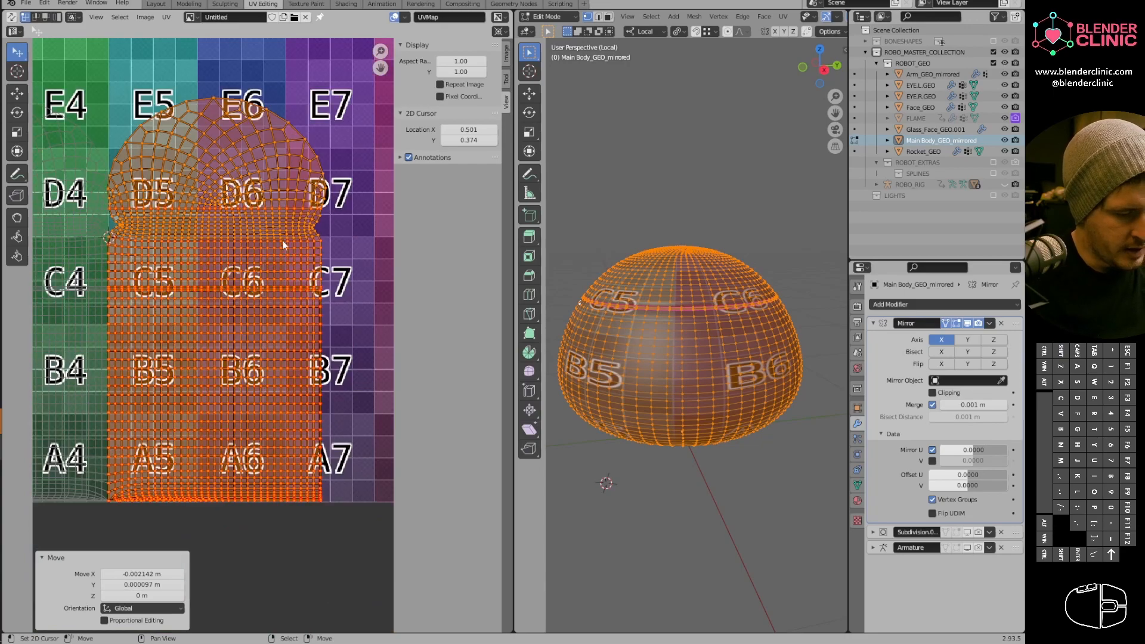
pyautogui.press('s')
pyautogui.press('x')
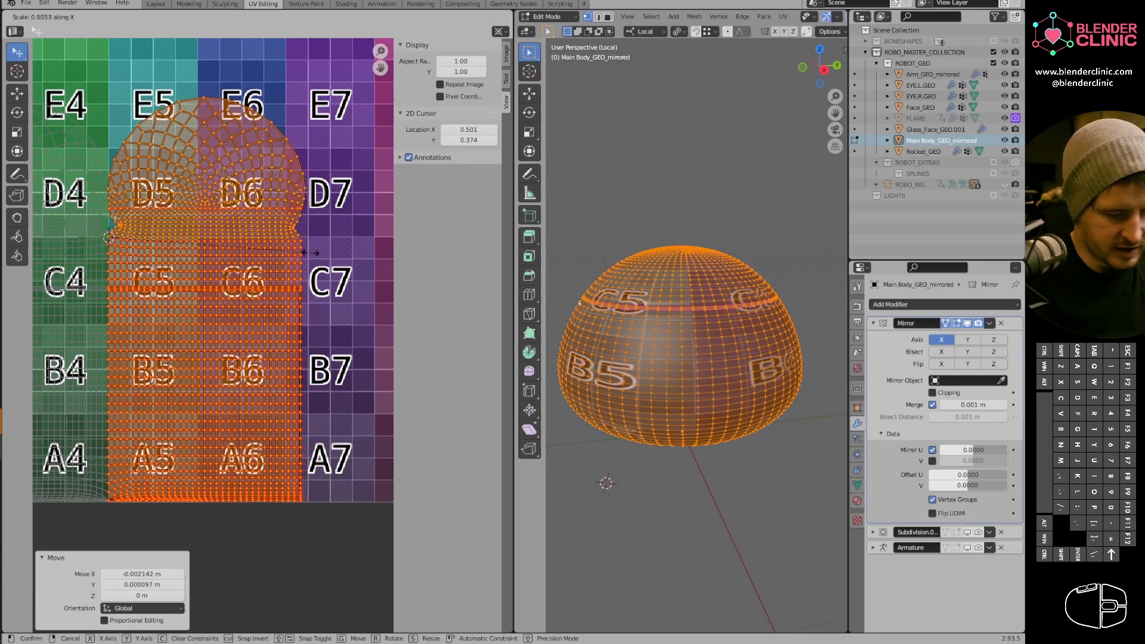
pyautogui.click(275, 255)
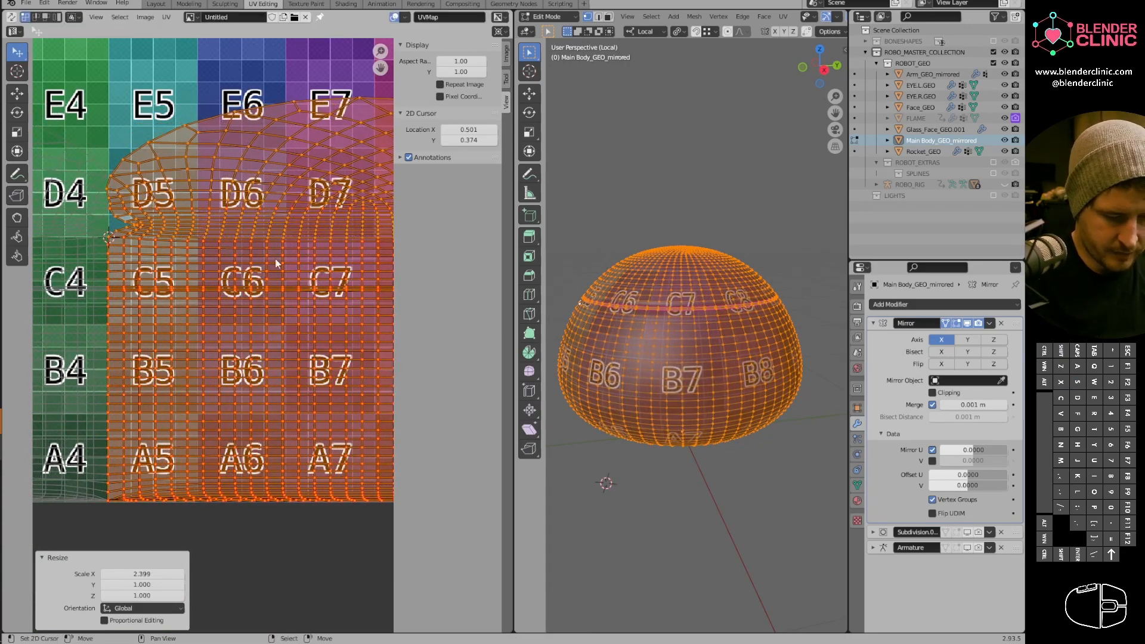
# Place the 2D cursor at the island's lower inner corner (0.497, 0.002) and scale all the UVs uniformly by about 0.575.
pyautogui.scroll(-3, 298, 277)
pyautogui.keyDown('shift'); pyautogui.moveTo(291, 295); pyautogui.dragTo(273, 295, button='middle'); pyautogui.keyUp('shift')
pyautogui.scroll(1, 358, 223)
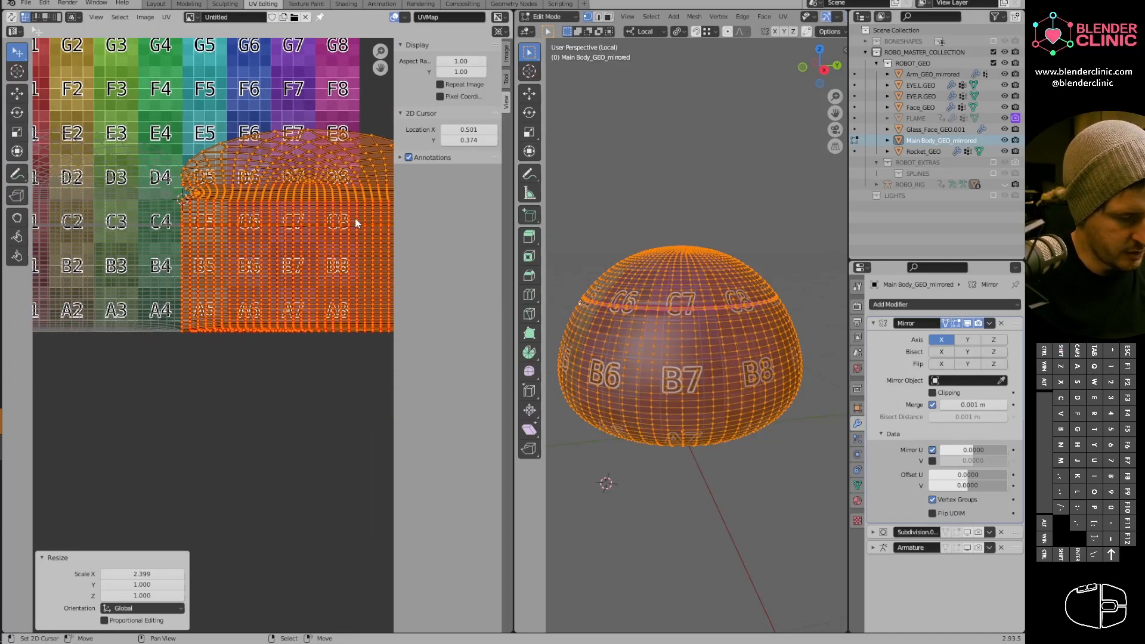
pyautogui.scroll(2, 204, 325)
pyautogui.scroll(1, 132, 321)
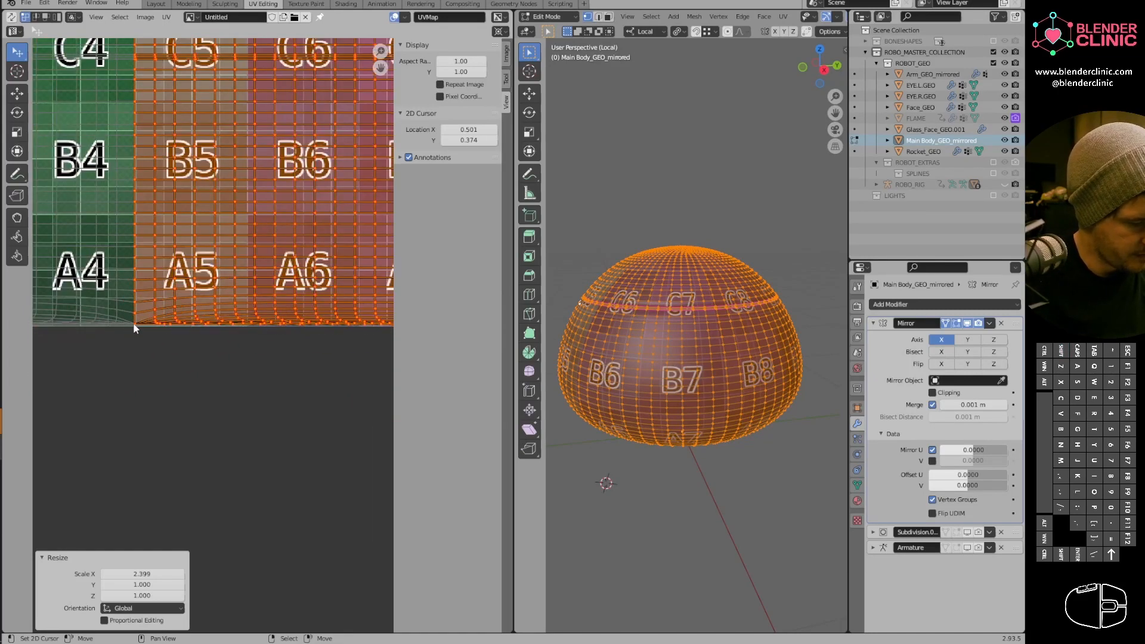
pyautogui.keyDown('shift'); pyautogui.rightClick(138, 325); pyautogui.keyUp('shift')
pyautogui.press('s')
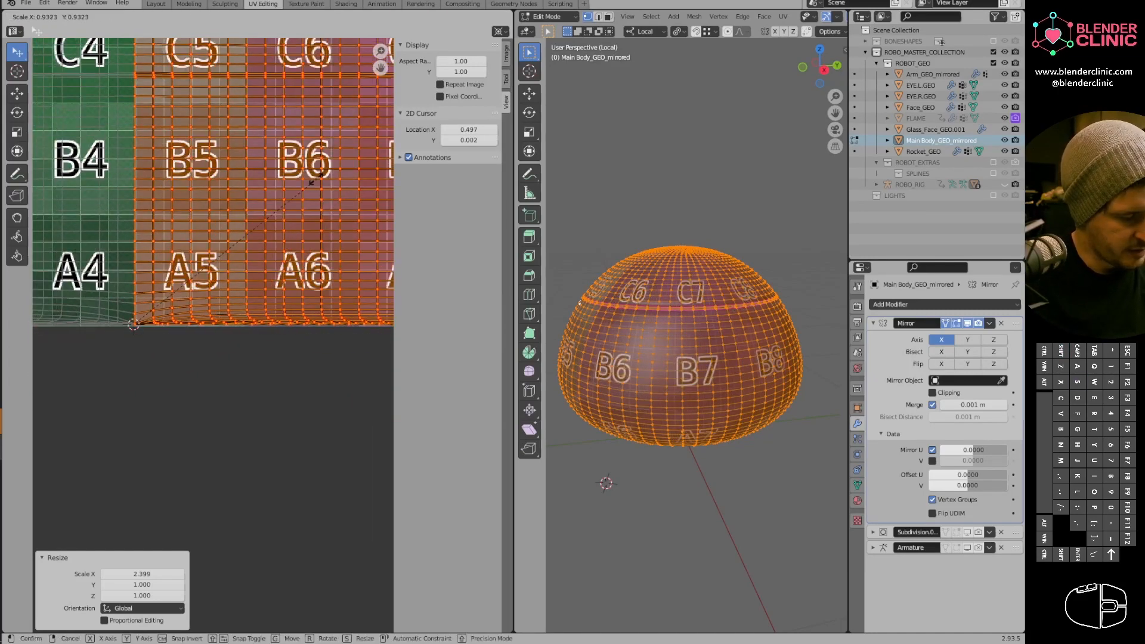
pyautogui.click(248, 235)
# Fine-tune the UV island's size from its lower inner corner, scaling uniformly by about 1.204 and again by about 0.812.
pyautogui.scroll(-3, 189, 269)
pyautogui.scroll(1, 189, 269)
pyautogui.press('s')
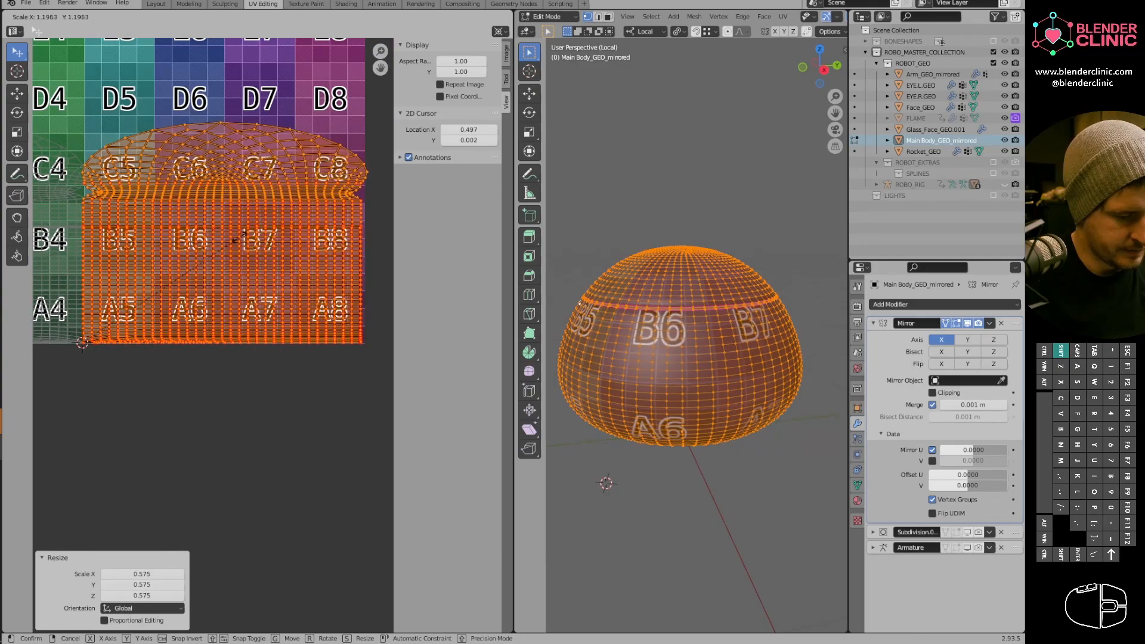
pyautogui.click(248, 237)
pyautogui.press('s')
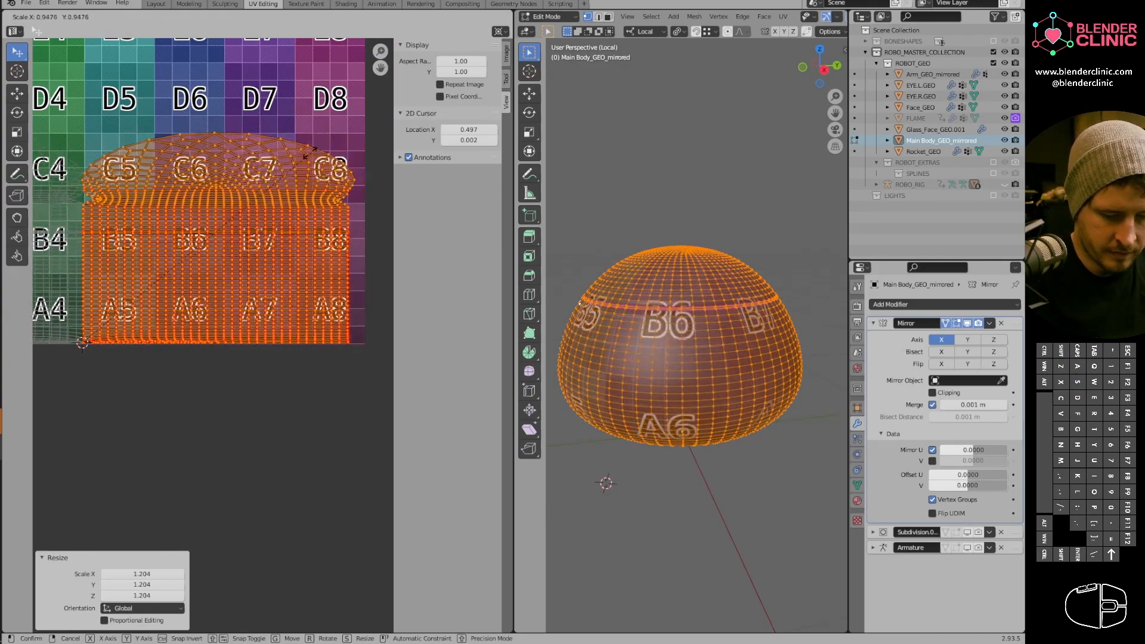
pyautogui.click(285, 179)
# Examine the checker pattern on the dome from above and deselect all the UVs.
pyautogui.moveTo(709, 334)
pyautogui.mouseDown(button='middle')
pyautogui.moveTo(725, 327)
pyautogui.moveTo(719, 354)
pyautogui.mouseUp(button='middle')
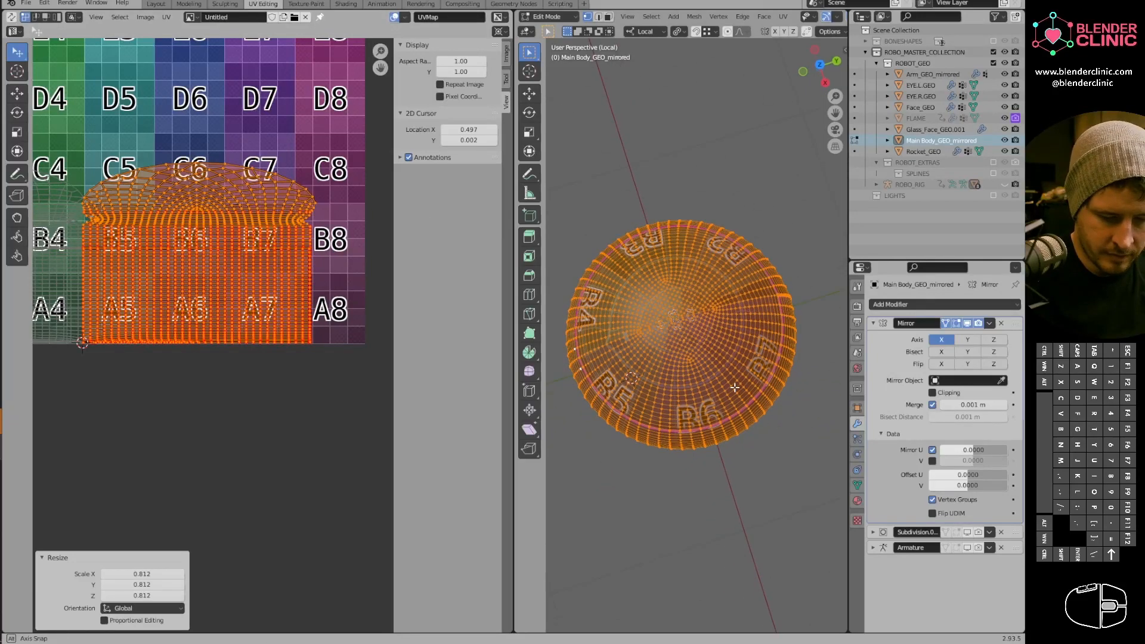
pyautogui.scroll(4, 717, 361)
pyautogui.scroll(-2, 708, 367)
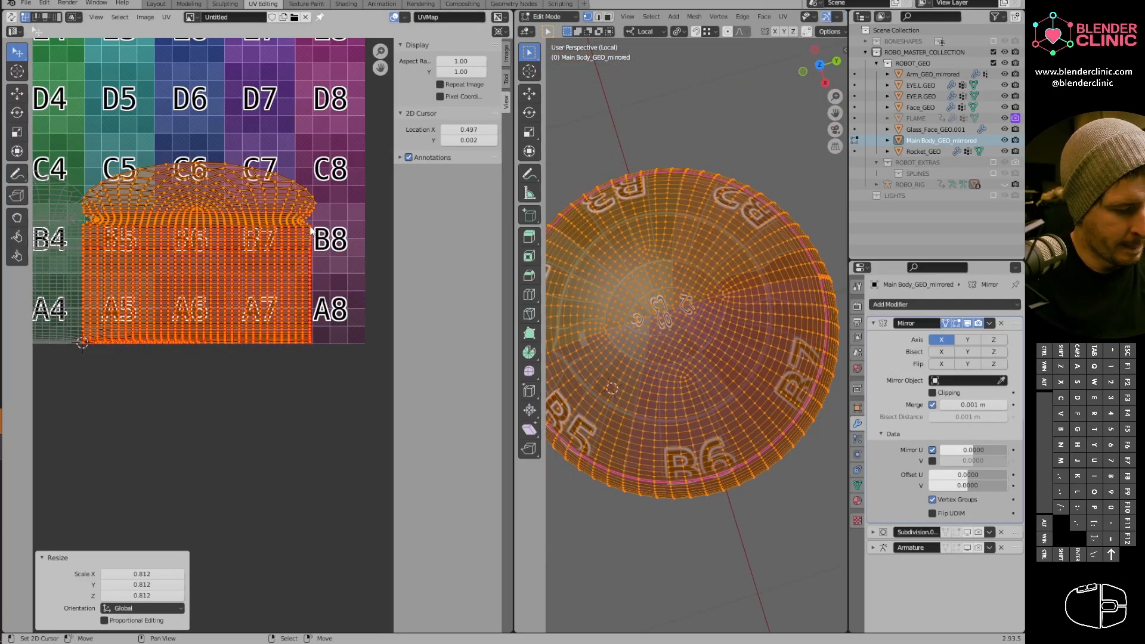
pyautogui.hotkey('alt', 'a')
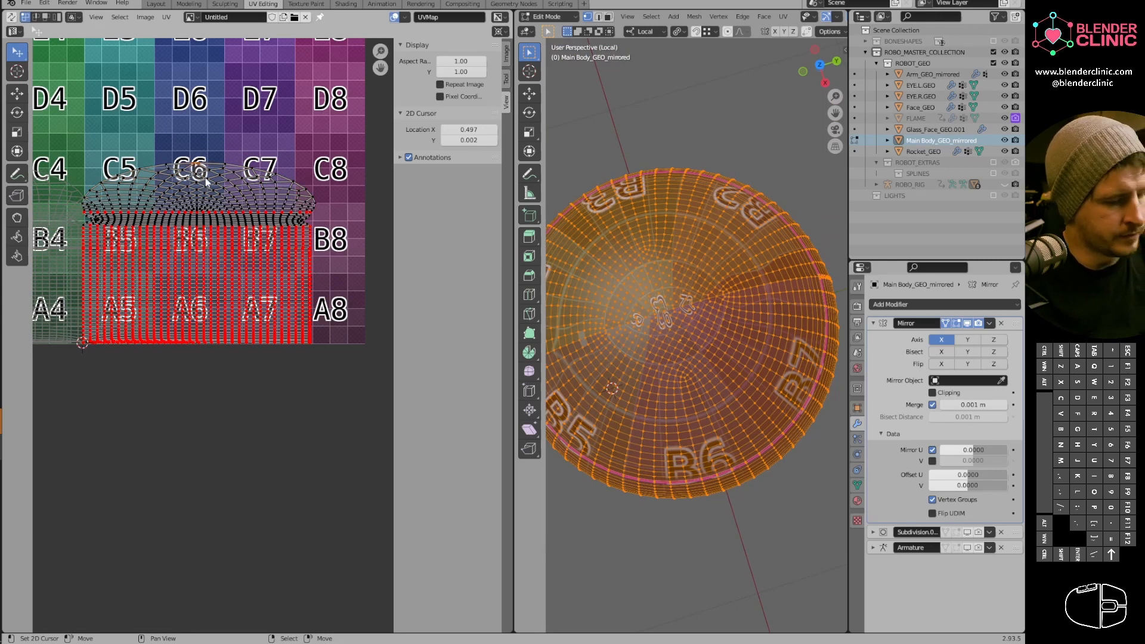
# Place the 2D cursor at the dome UVs' top centre, at (0.696, 0.320), and select the vertex there.
pyautogui.moveTo(81, 138); pyautogui.dragTo(352, 215)
pyautogui.scroll(2, 210, 208)
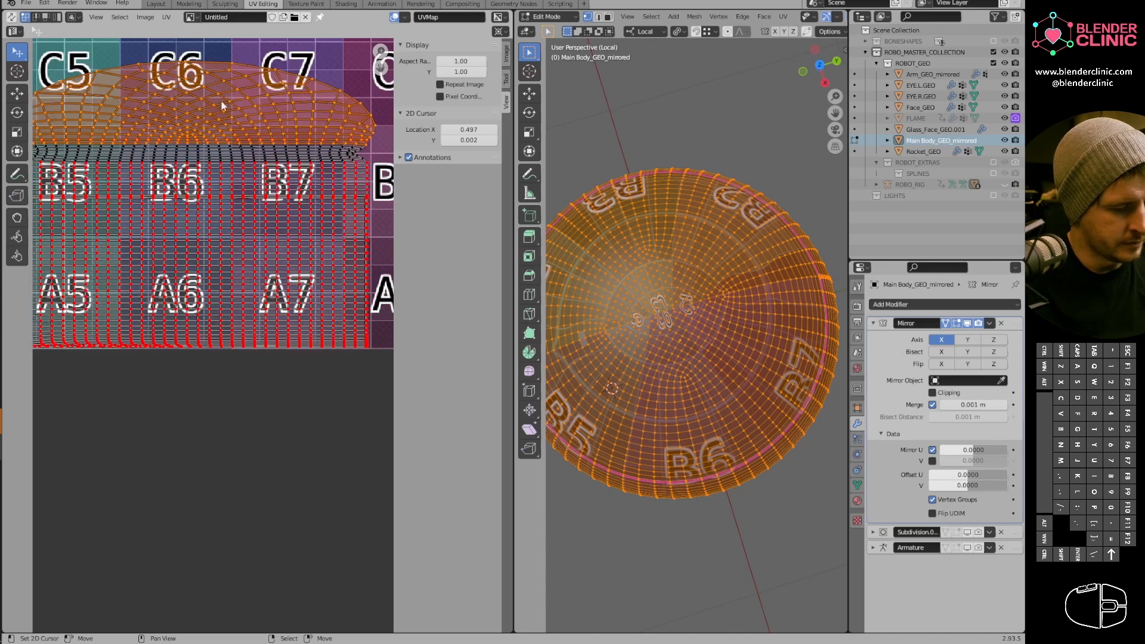
pyautogui.keyDown('shift'); pyautogui.rightClick(179, 67); pyautogui.keyUp('shift')
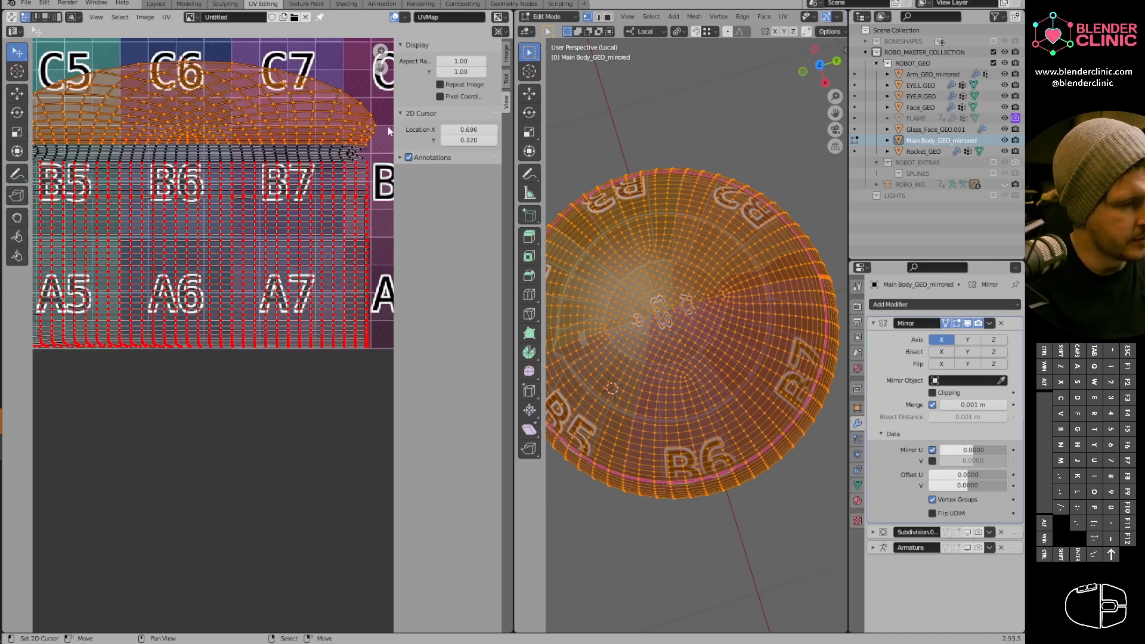
pyautogui.click(189, 71)
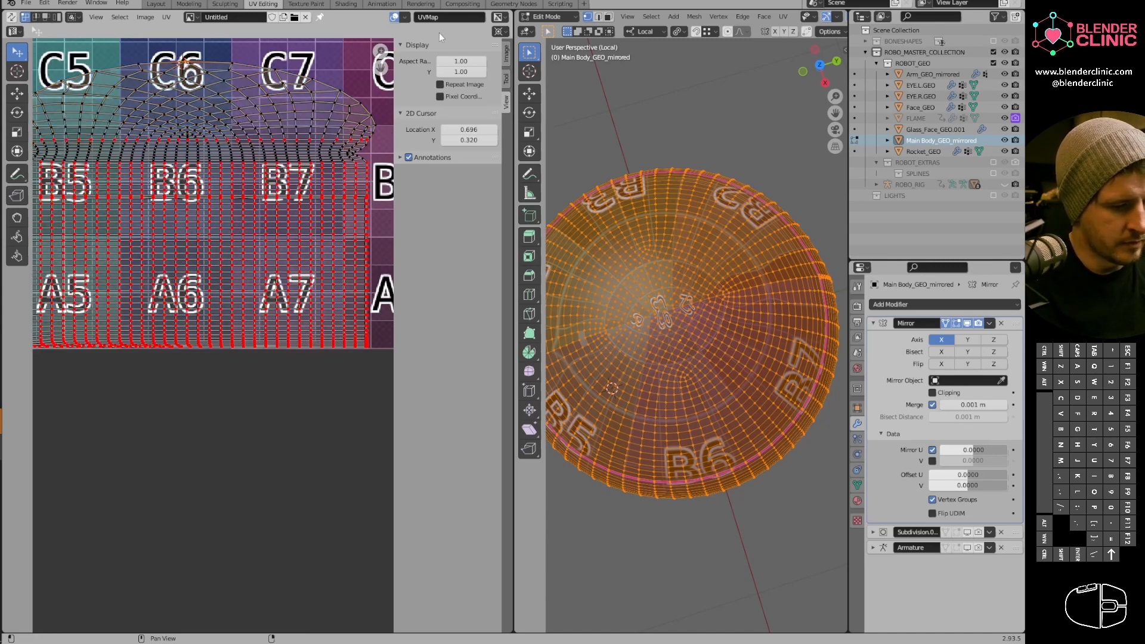
pyautogui.click(500, 32)
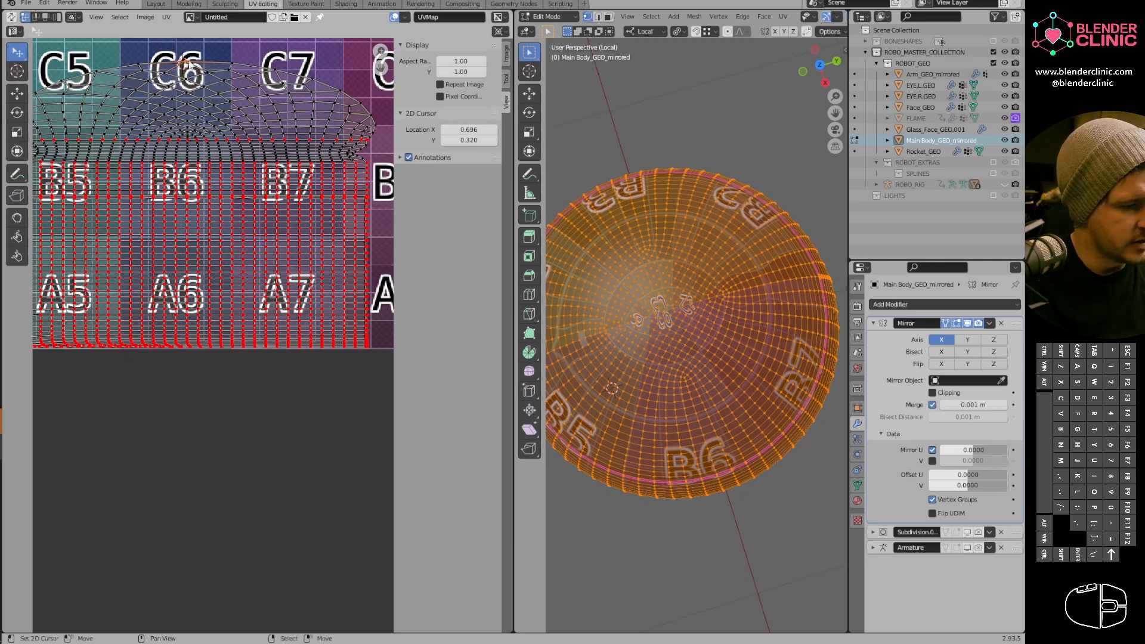
pyautogui.scroll(-2, 191, 64)
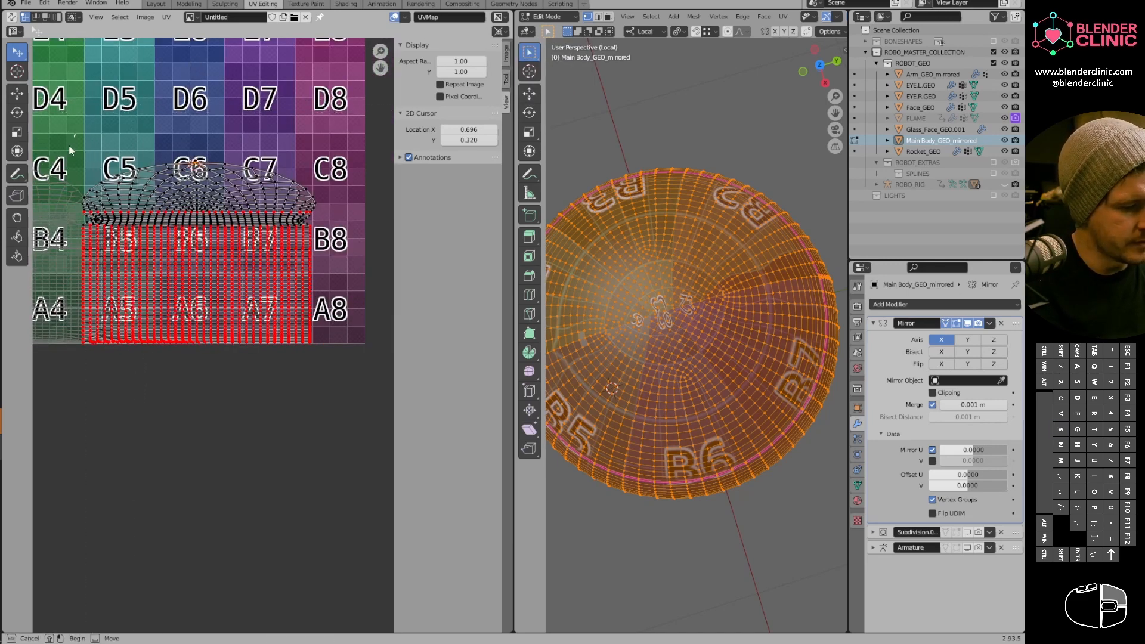
# Select the dome cap UVs down to the first pinned row and scale them uniformly by about 0.601 from the 2D cursor.
pyautogui.moveTo(76, 133); pyautogui.dragTo(331, 226)
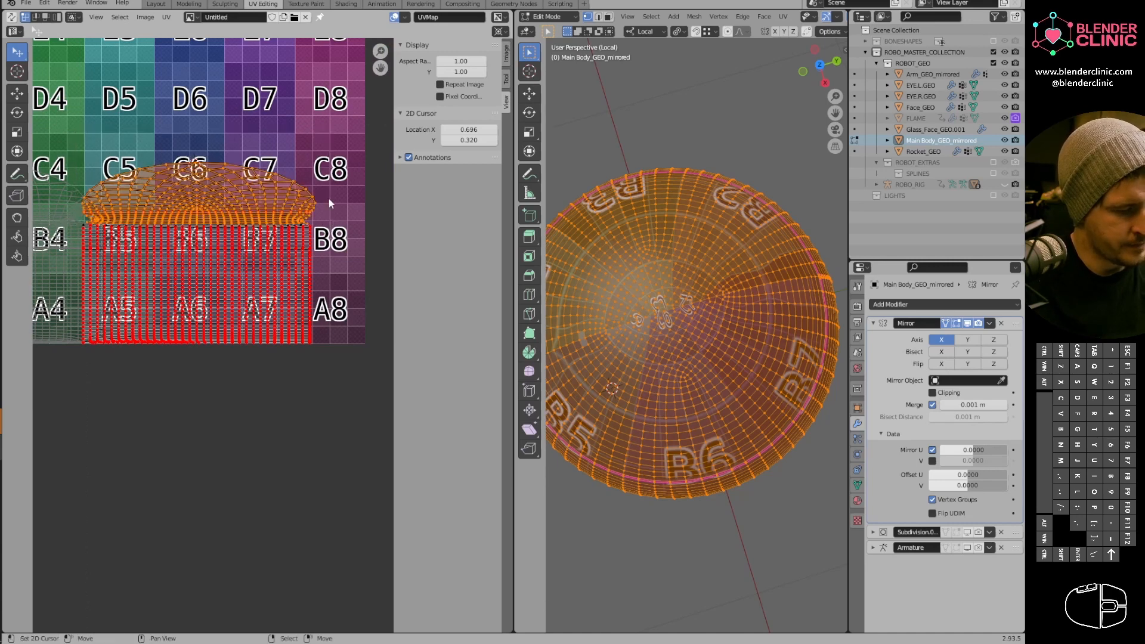
pyautogui.scroll(2, 316, 189)
pyautogui.scroll(-1, 316, 189)
pyautogui.click(318, 121)
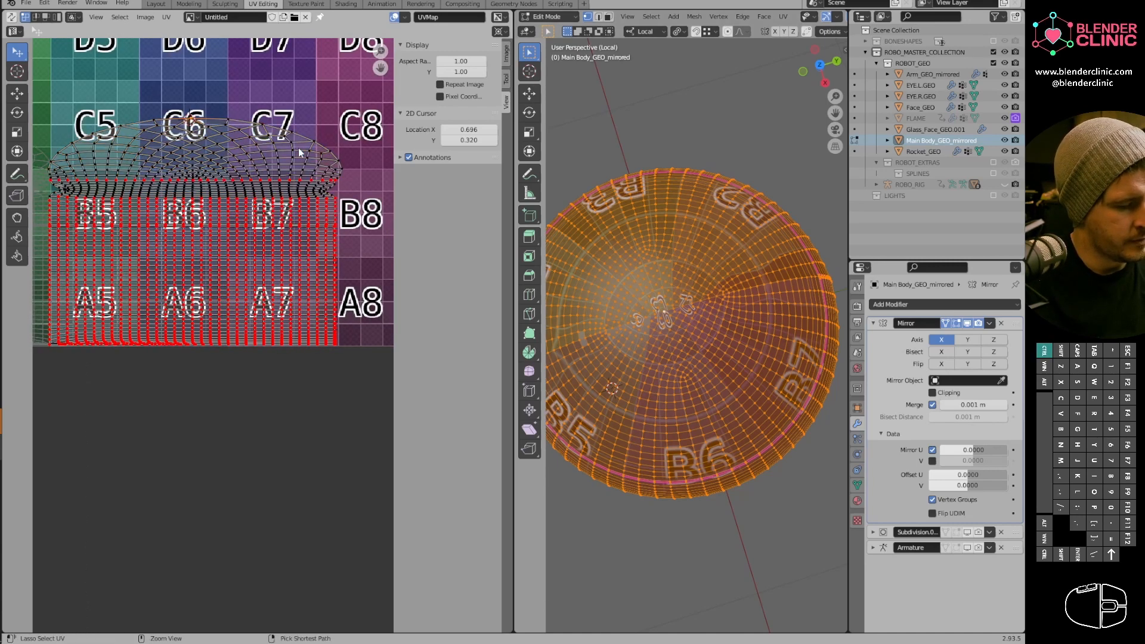
pyautogui.moveTo(36, 73); pyautogui.dragTo(320, 179)
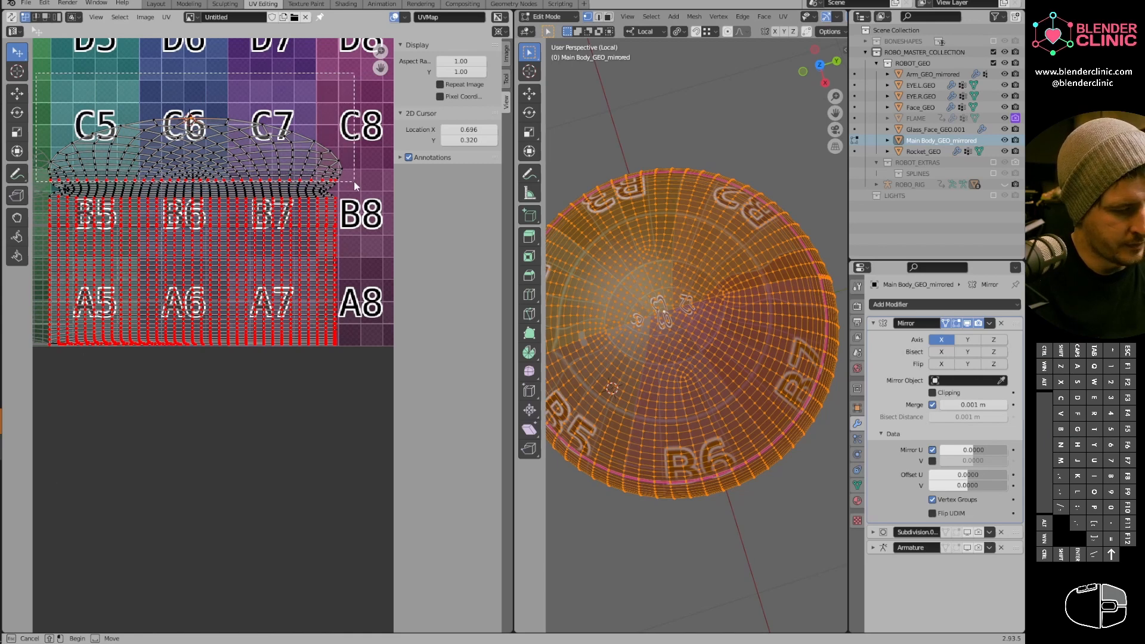
pyautogui.press('s')
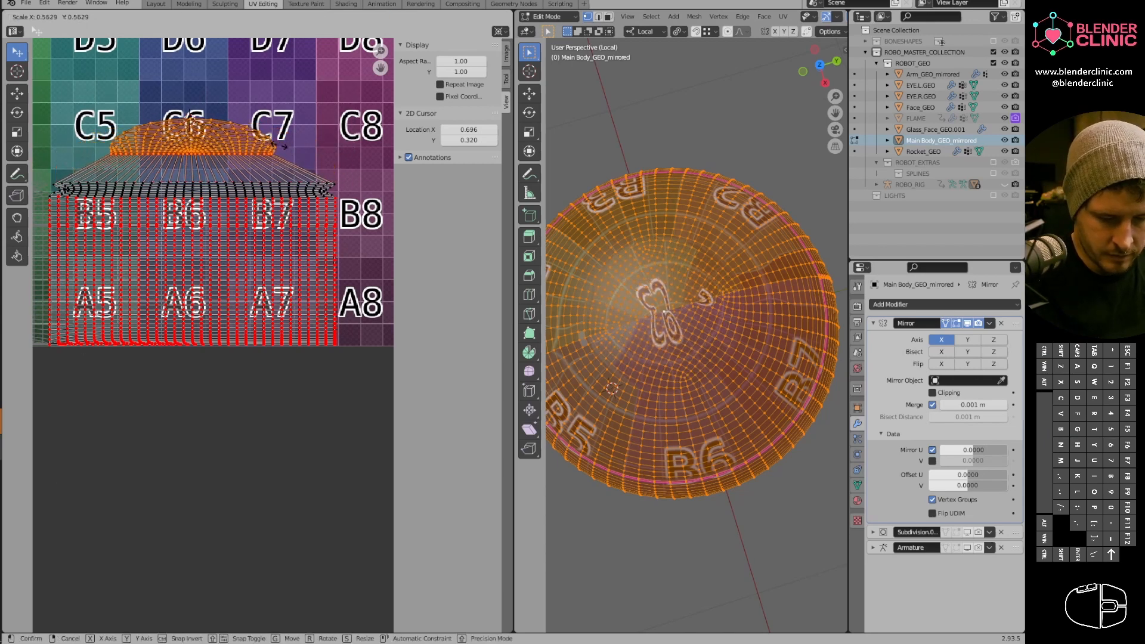
pyautogui.click(284, 144)
pyautogui.scroll(1, 227, 168)
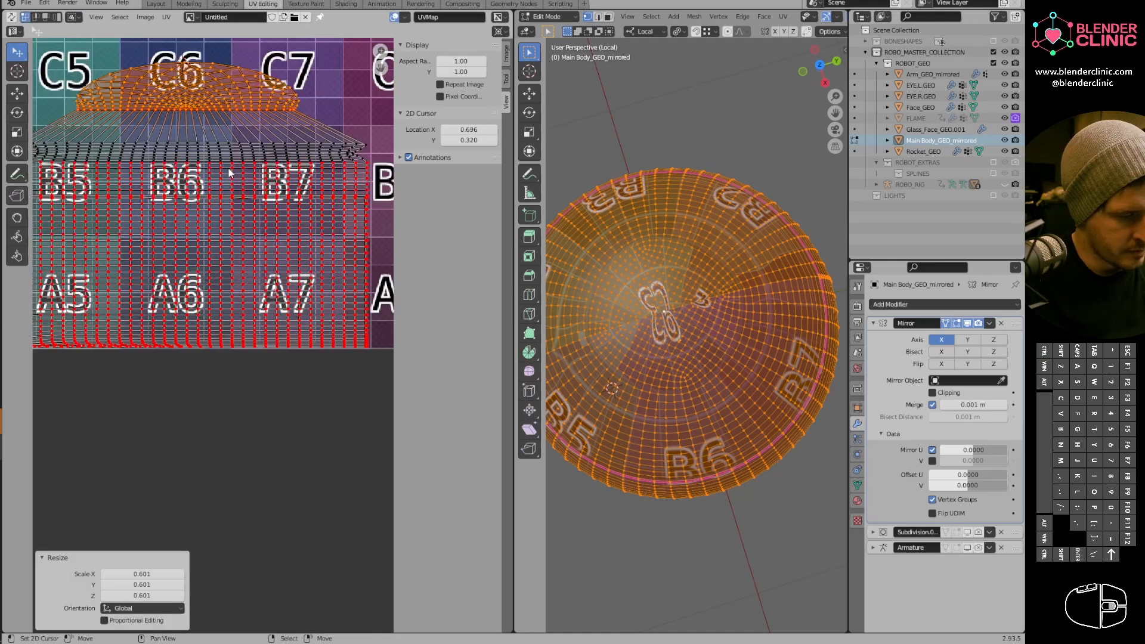
# Place the 2D cursor mid-way along the cap's lower edge (0.700, 0.269) and scale the first UV row below by about 0.7.
pyautogui.keyDown('alt'); pyautogui.click(182, 141); pyautogui.keyUp('alt')
pyautogui.keyDown('alt'); pyautogui.click(182, 143); pyautogui.keyUp('alt')
pyautogui.keyDown('shift'); pyautogui.rightClick(187, 108); pyautogui.keyUp('shift')
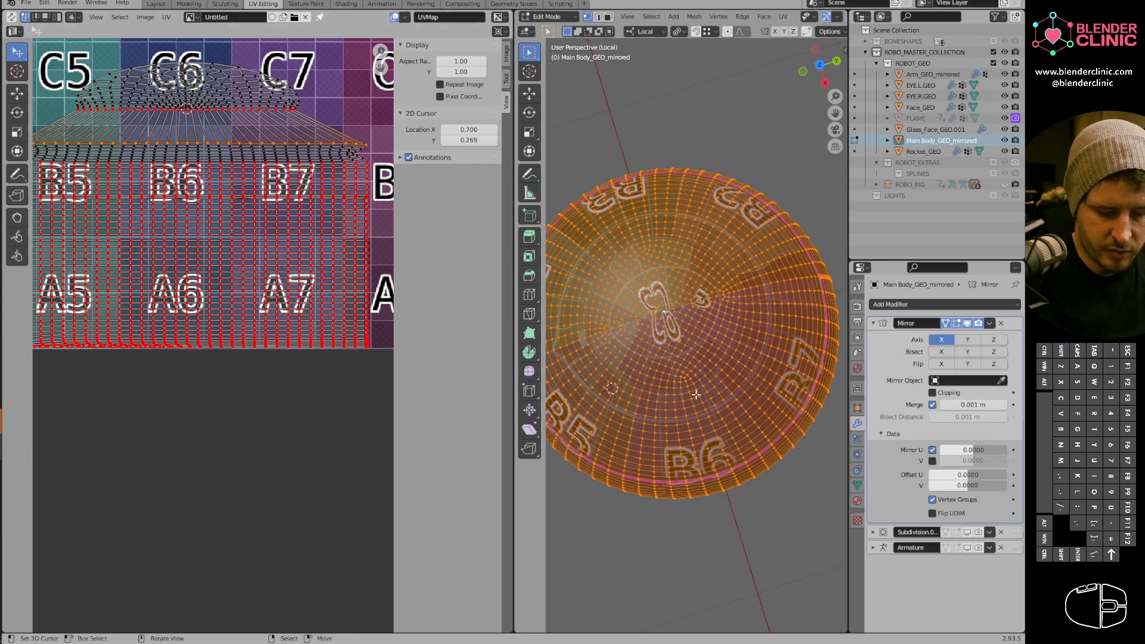
pyautogui.moveTo(272, 165); pyautogui.dragTo(327, 161, button='middle')
pyautogui.press('s')
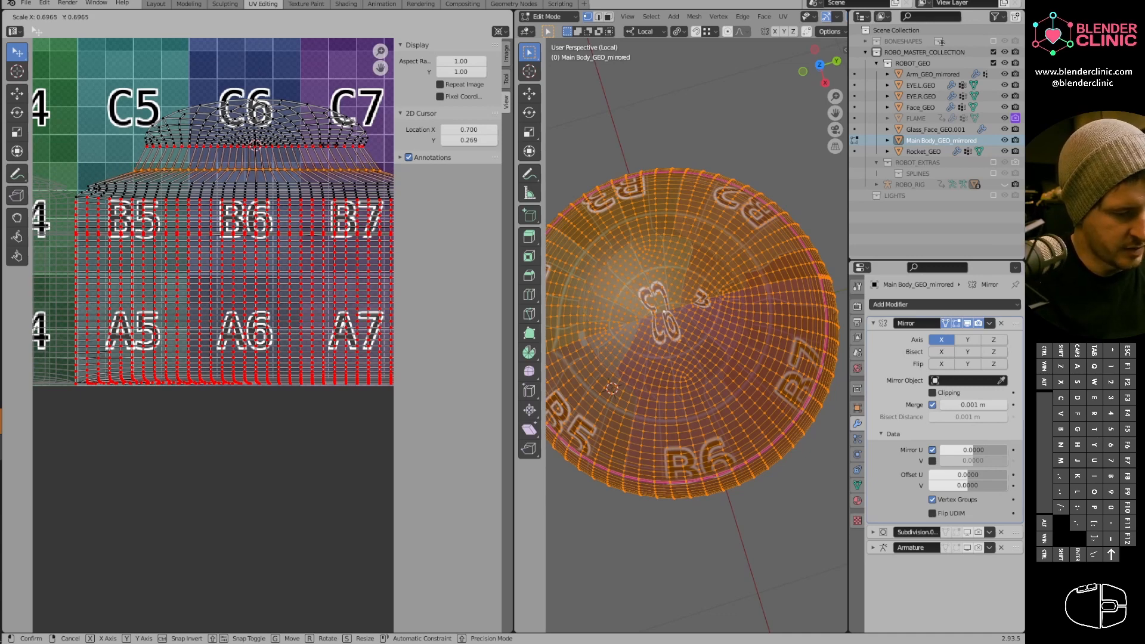
pyautogui.click(314, 180)
# Scale the next two UV rows below the cap from the 2D cursor, by about 0.823 and 0.94.
pyautogui.keyDown('alt'); pyautogui.click(314, 180); pyautogui.keyUp('alt')
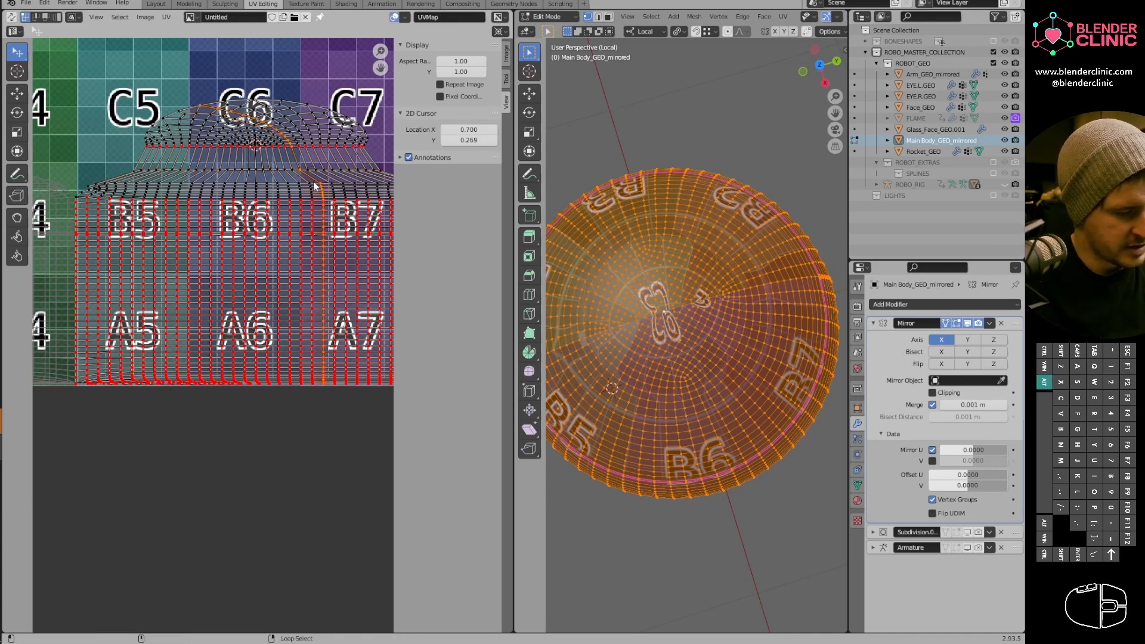
pyautogui.press('s')
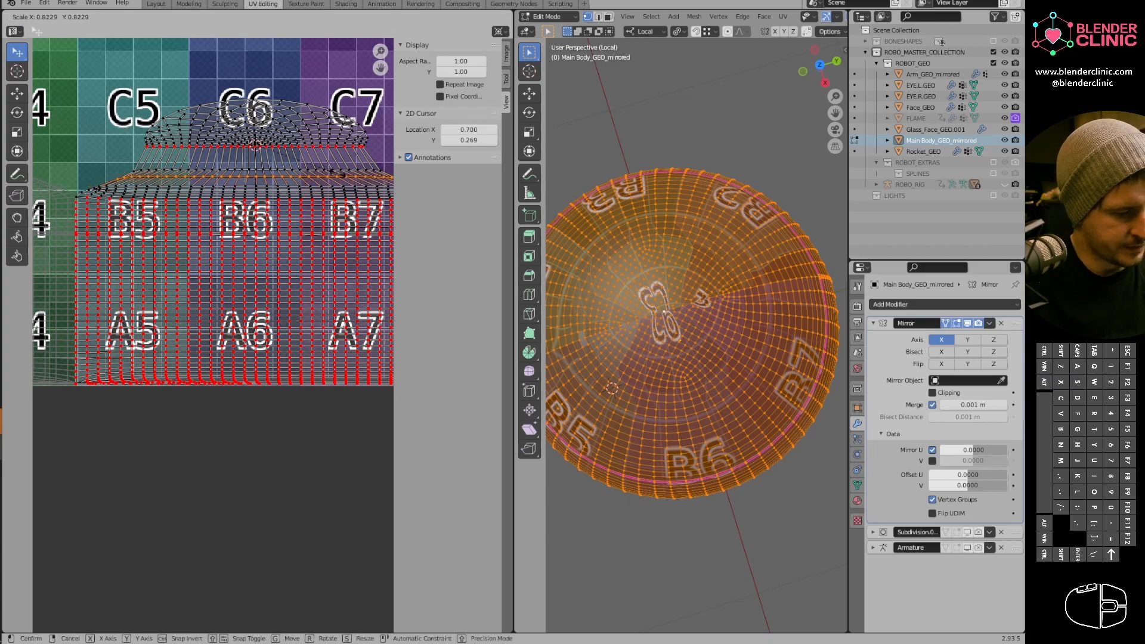
pyautogui.click(338, 177)
pyautogui.scroll(4, 203, 209)
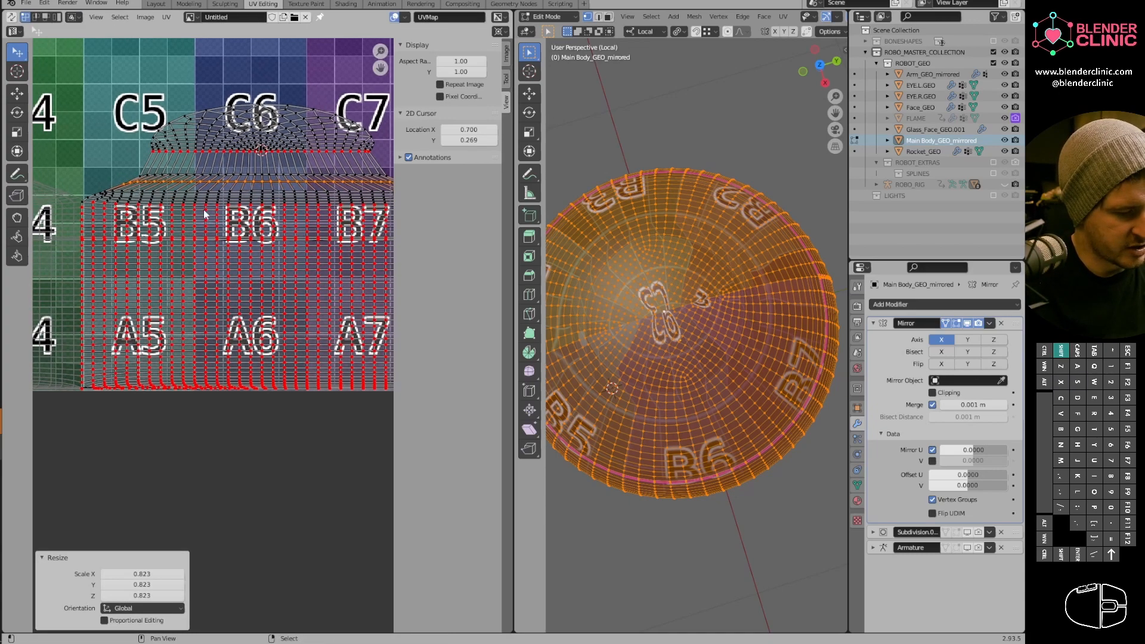
pyautogui.scroll(-2, 172, 219)
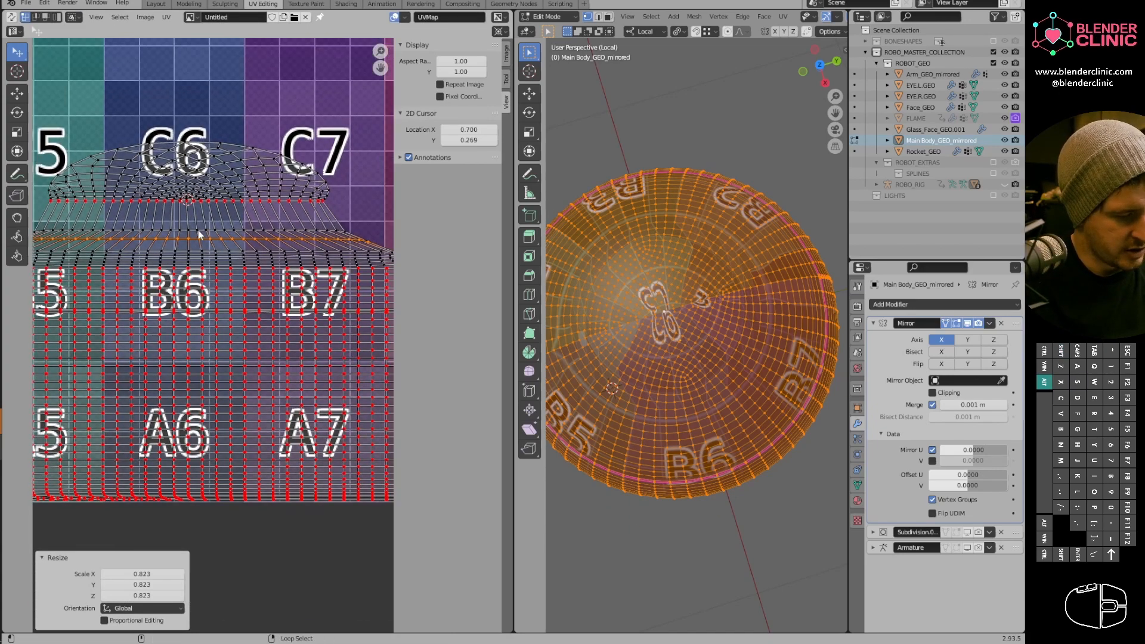
pyautogui.keyDown('alt'); pyautogui.click(199, 254); pyautogui.keyUp('alt')
pyautogui.press('s')
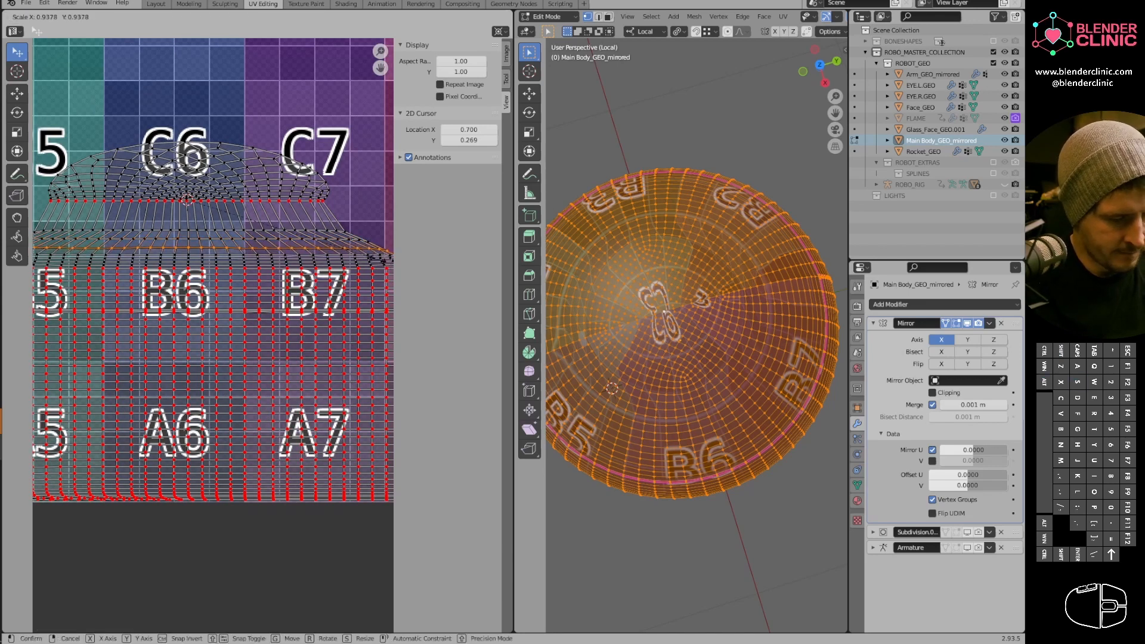
pyautogui.click(375, 263)
# Scale the remaining UV rows down to the body's straight section, by about 0.97, 0.95 and 0.98.
pyautogui.keyDown('alt'); pyautogui.rightClick(308, 256); pyautogui.keyUp('alt')
pyautogui.press('s')
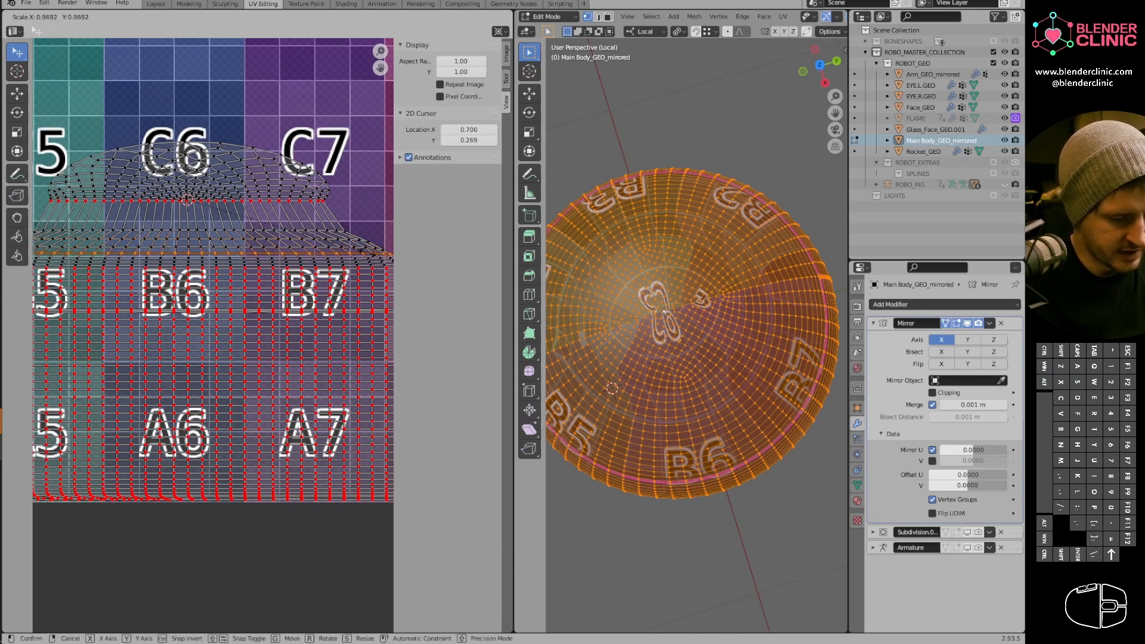
pyautogui.click(364, 256)
pyautogui.keyDown('alt'); pyautogui.click(361, 258); pyautogui.keyUp('alt')
pyautogui.press('s')
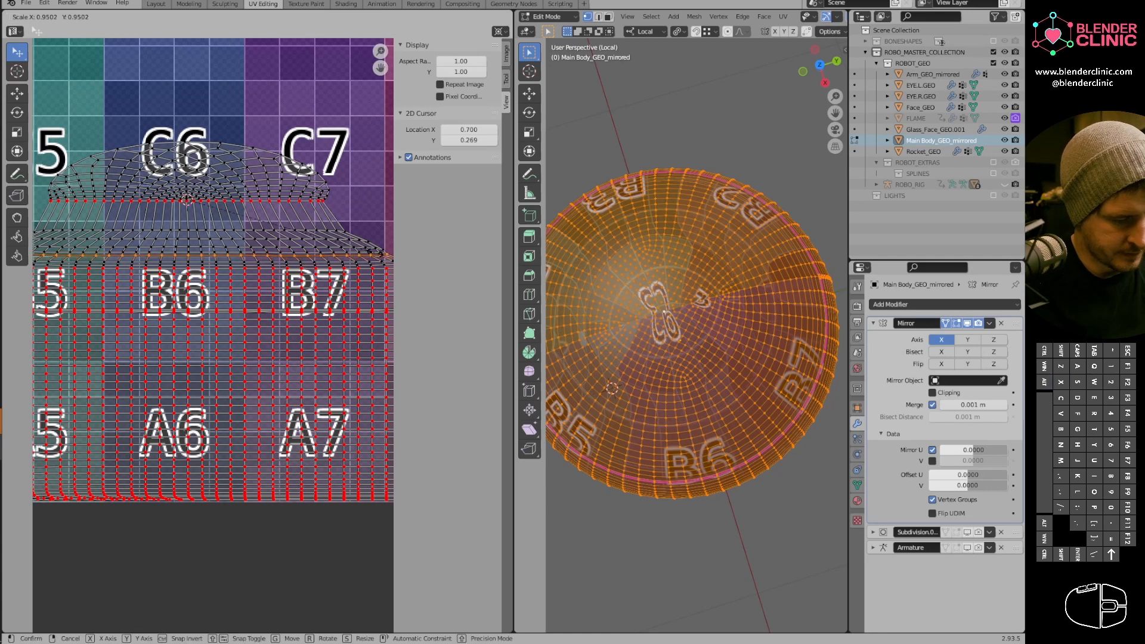
pyautogui.click(361, 259)
pyautogui.keyDown('alt'); pyautogui.click(338, 263); pyautogui.keyUp('alt')
pyautogui.press('s')
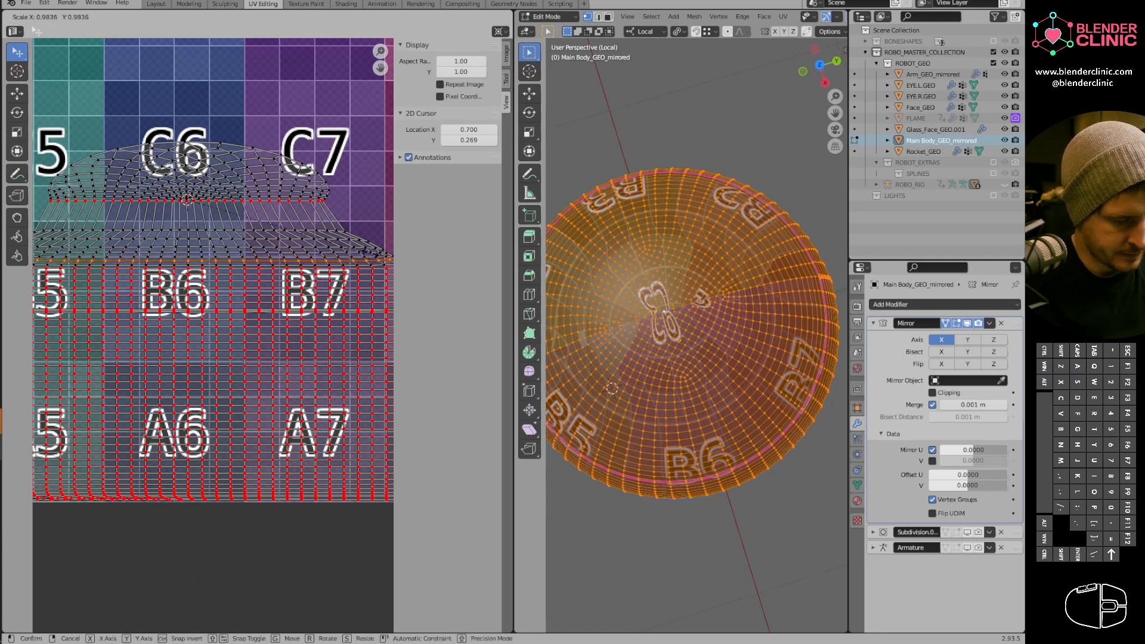
pyautogui.click(360, 259)
pyautogui.keyDown('alt'); pyautogui.click(360, 259); pyautogui.keyUp('alt')
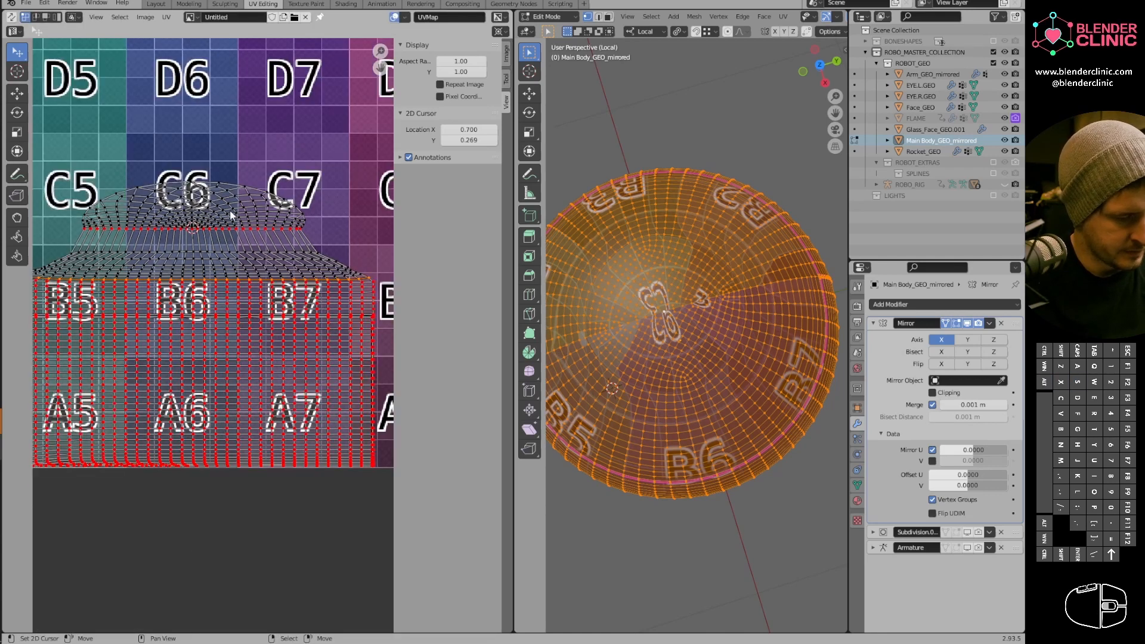
# Move the cap UVs by about (-0.004, -0.021), closer to the rows below, and recentre them by about (0.005, 0.001).
pyautogui.scroll(-2, 230, 209)
pyautogui.moveTo(87, 141); pyautogui.dragTo(370, 237)
pyautogui.scroll(2, 230, 214)
pyautogui.press('g')
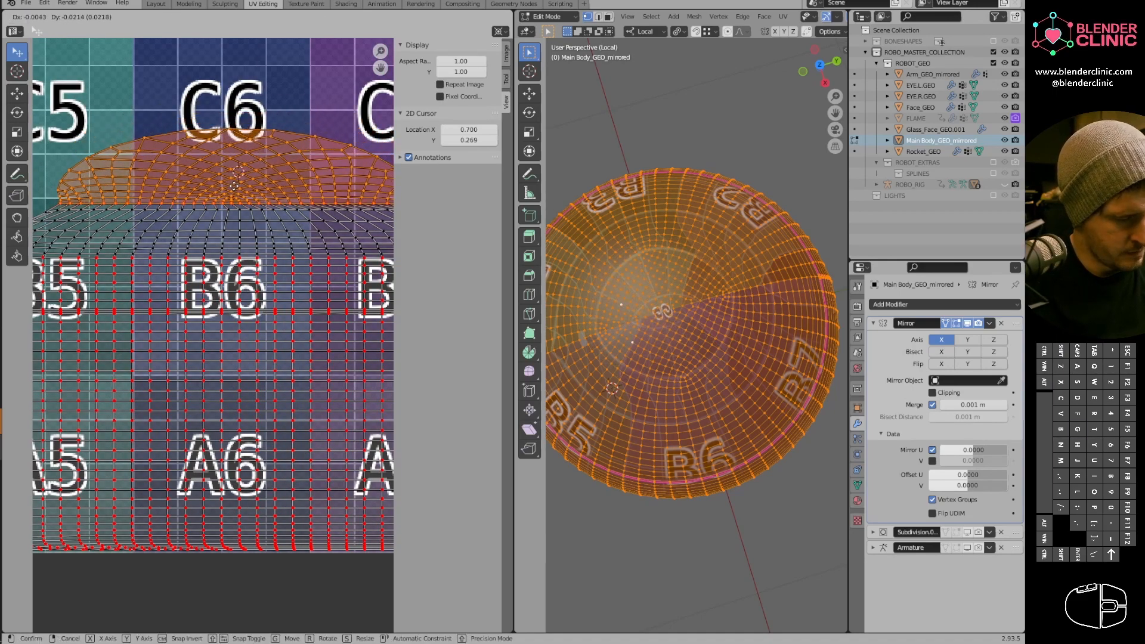
pyautogui.click(236, 190)
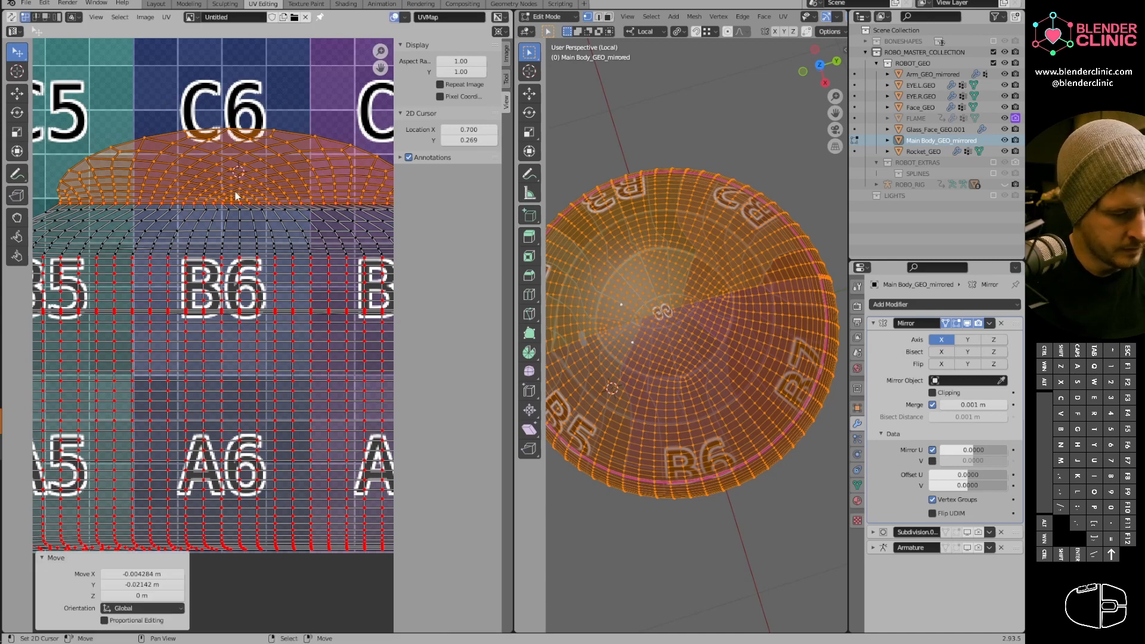
pyautogui.press('g')
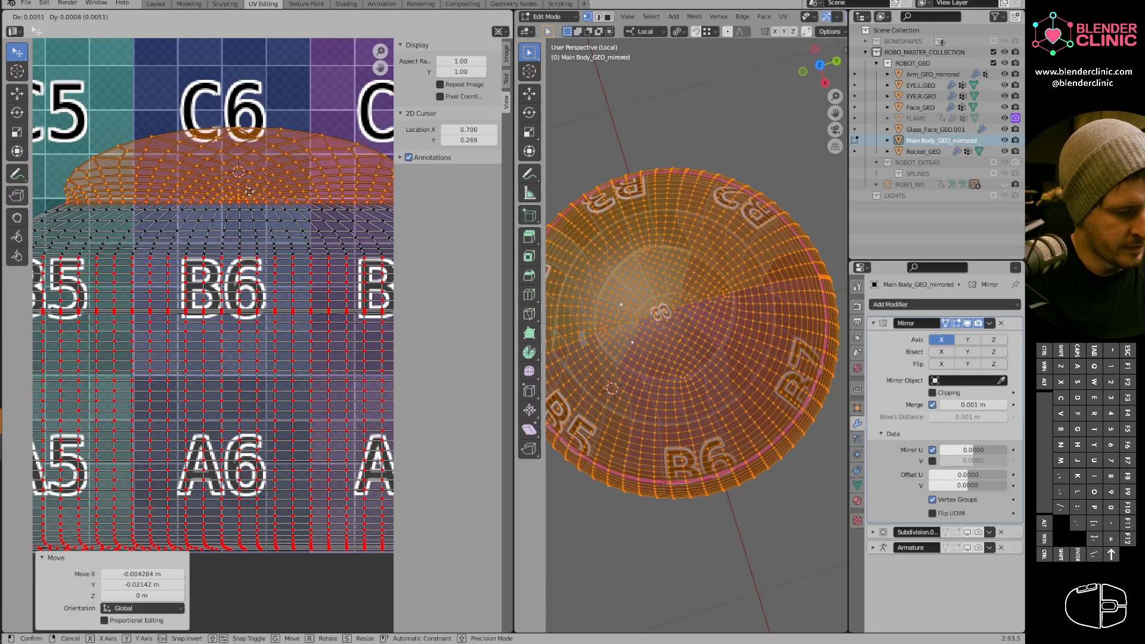
pyautogui.click(239, 181)
# Place the 2D cursor at the moved cap's top centre, at (0.699, 0.304), and try scaling the selected top UVs.
pyautogui.scroll(1, 271, 149)
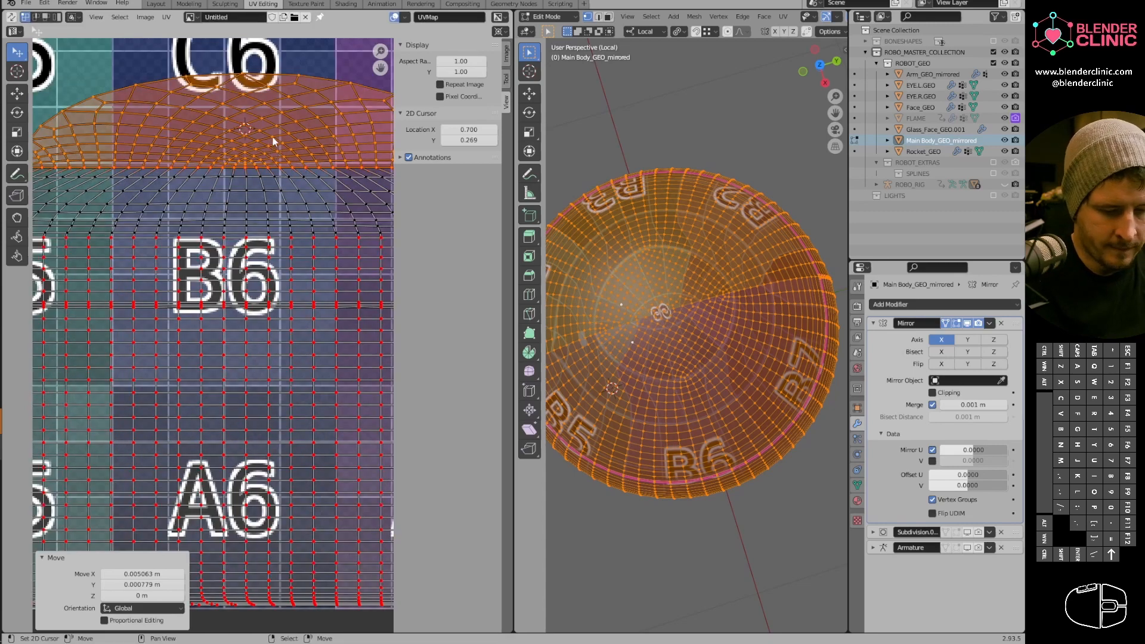
pyautogui.rightClick(244, 77)
pyautogui.scroll(-2, 238, 197)
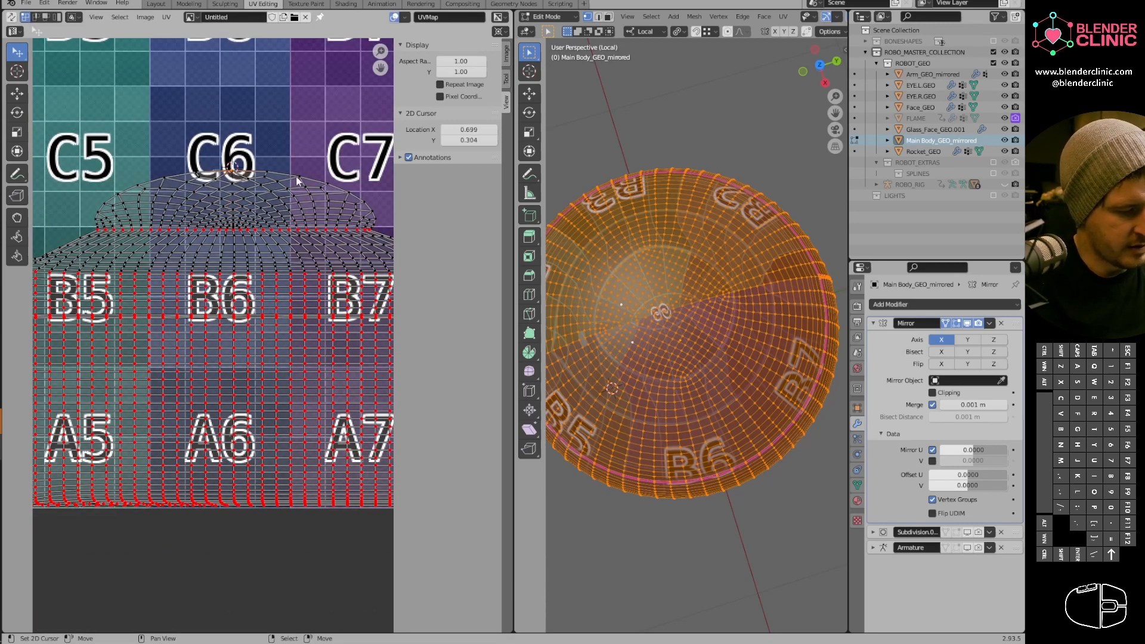
pyautogui.press('s')
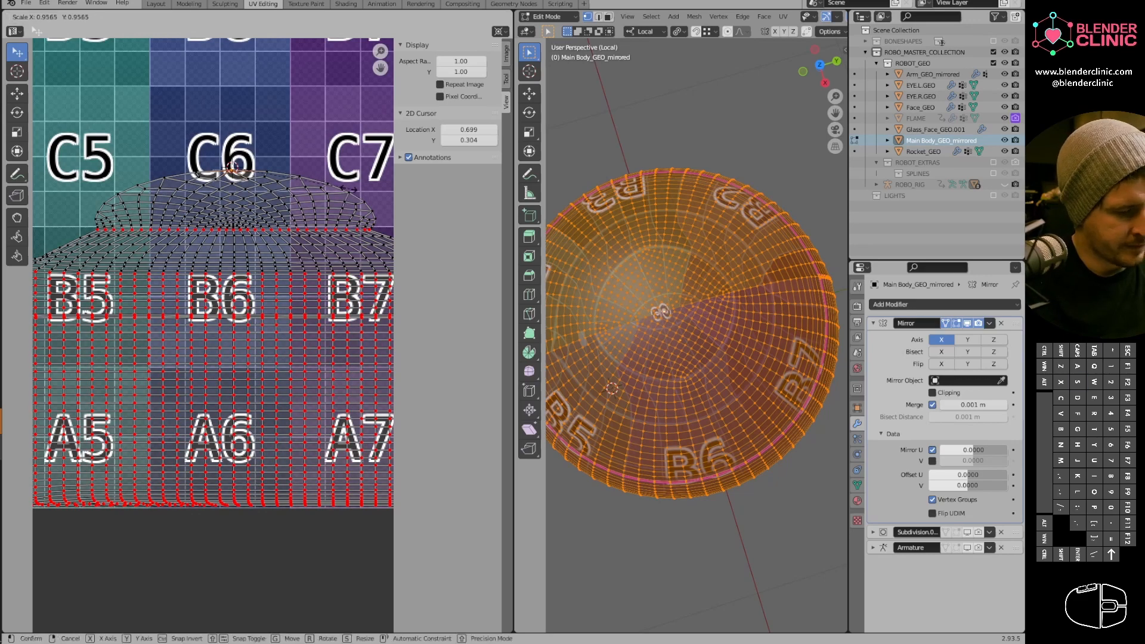
pyautogui.click(365, 186)
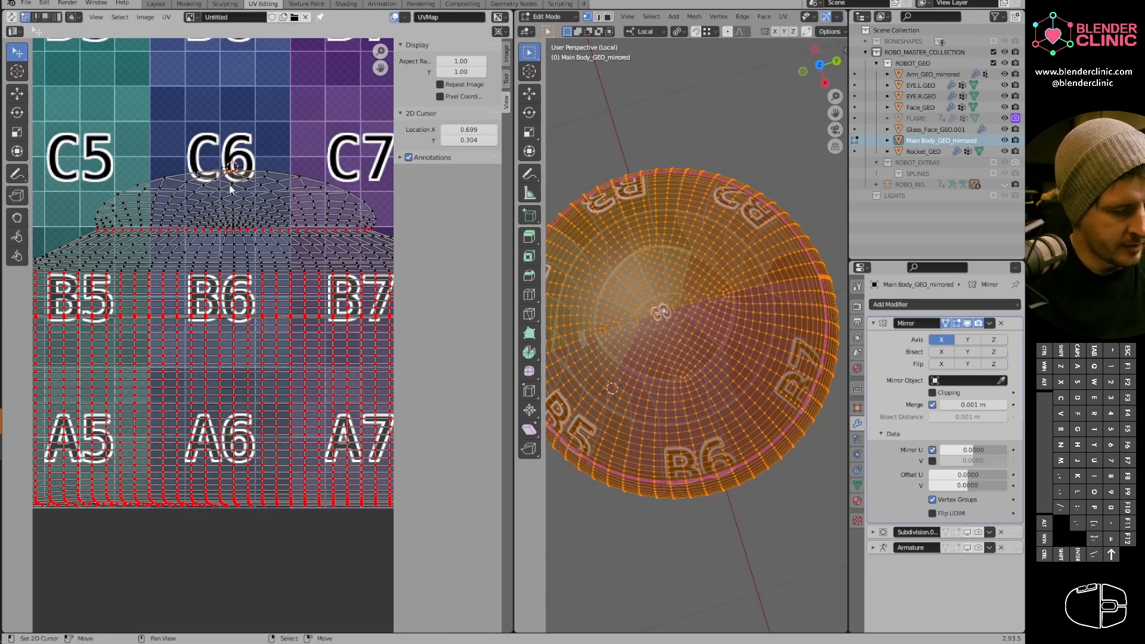
# Extend the selection from the cap's top vertex across its upper UV rows and pin them.
pyautogui.scroll(-1, 210, 165)
pyautogui.scroll(1, 246, 182)
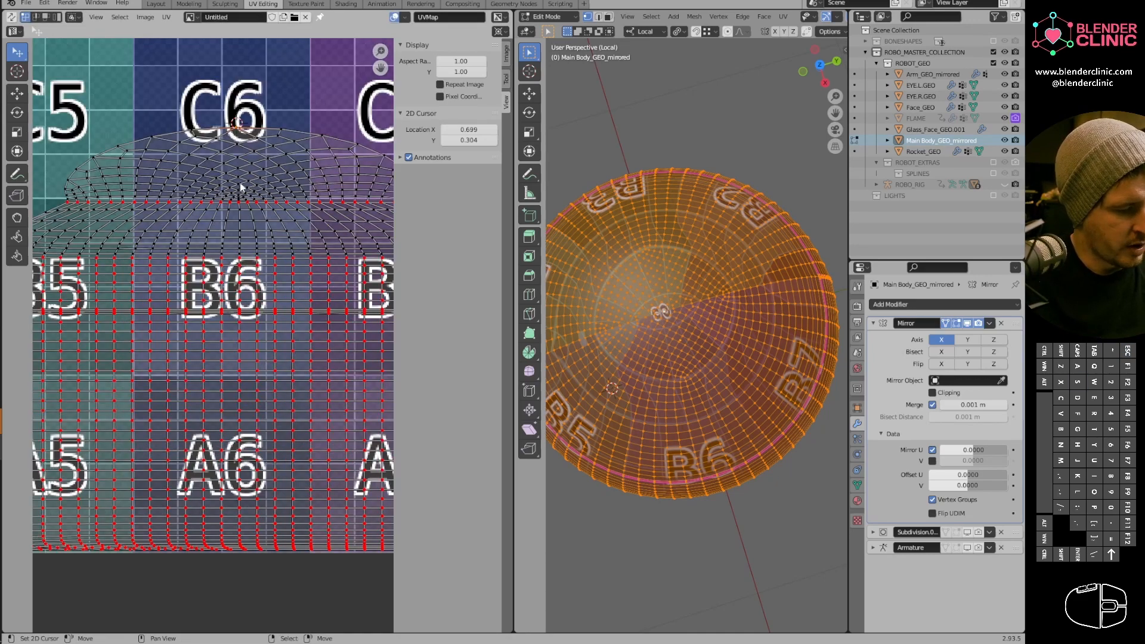
pyautogui.scroll(-1, 197, 183)
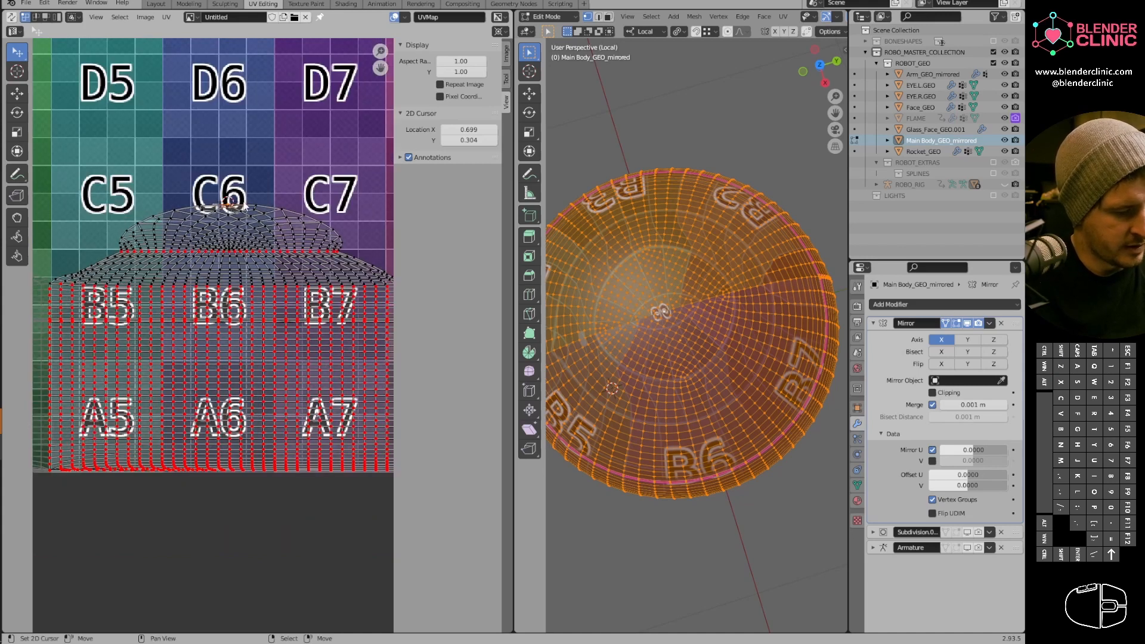
pyautogui.press('ctrl')
pyautogui.keyDown('ctrl'); pyautogui.click(243, 207); pyautogui.keyUp('ctrl')
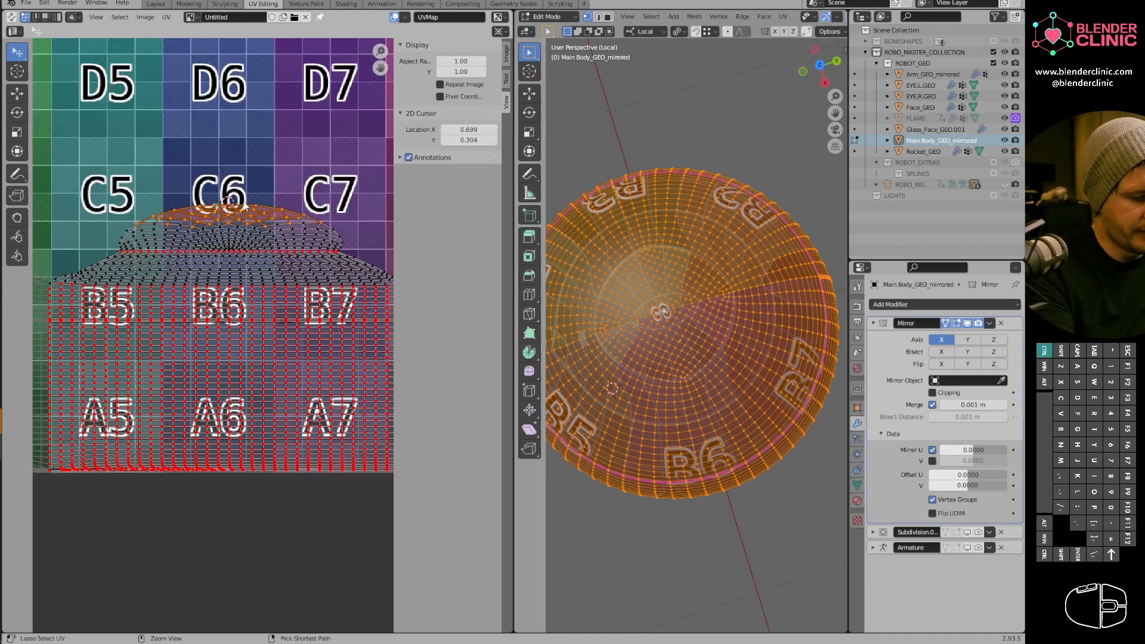
pyautogui.press('p')
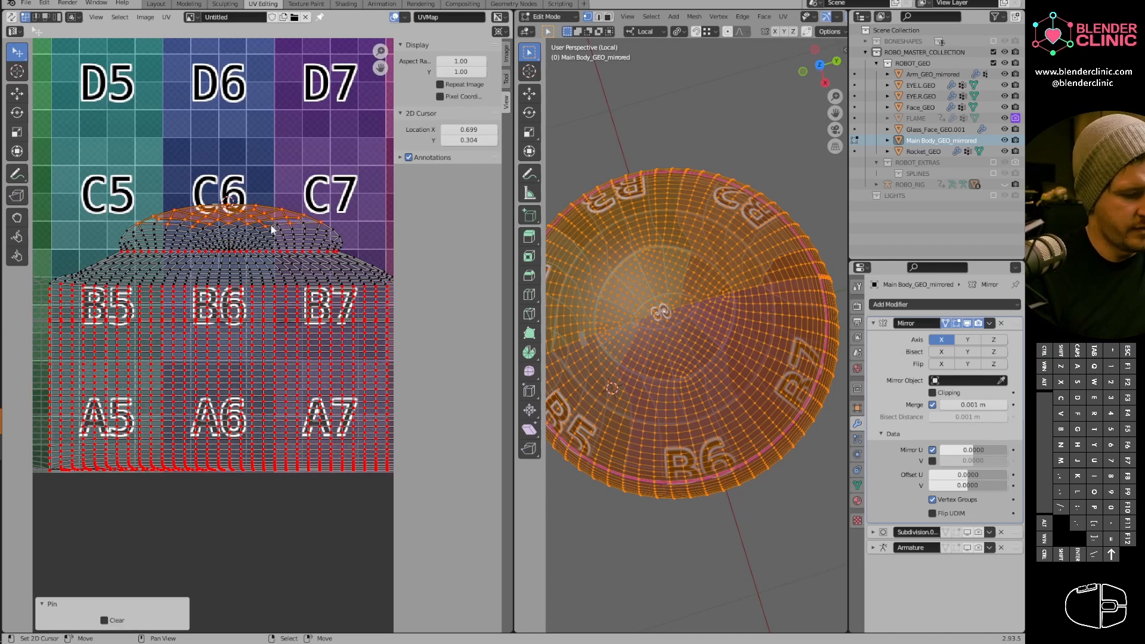
# Unpin the UV row along the cap's lower edge and select all the UVs.
pyautogui.keyDown('alt'); pyautogui.click(231, 252); pyautogui.keyUp('alt')
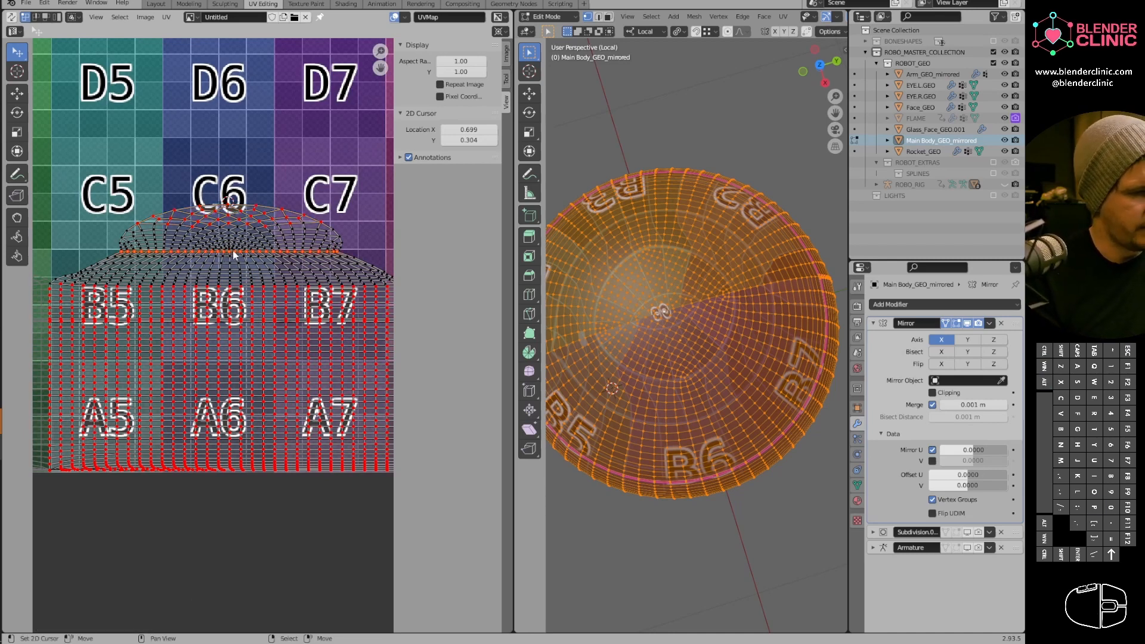
pyautogui.hotkey('alt', 'p')
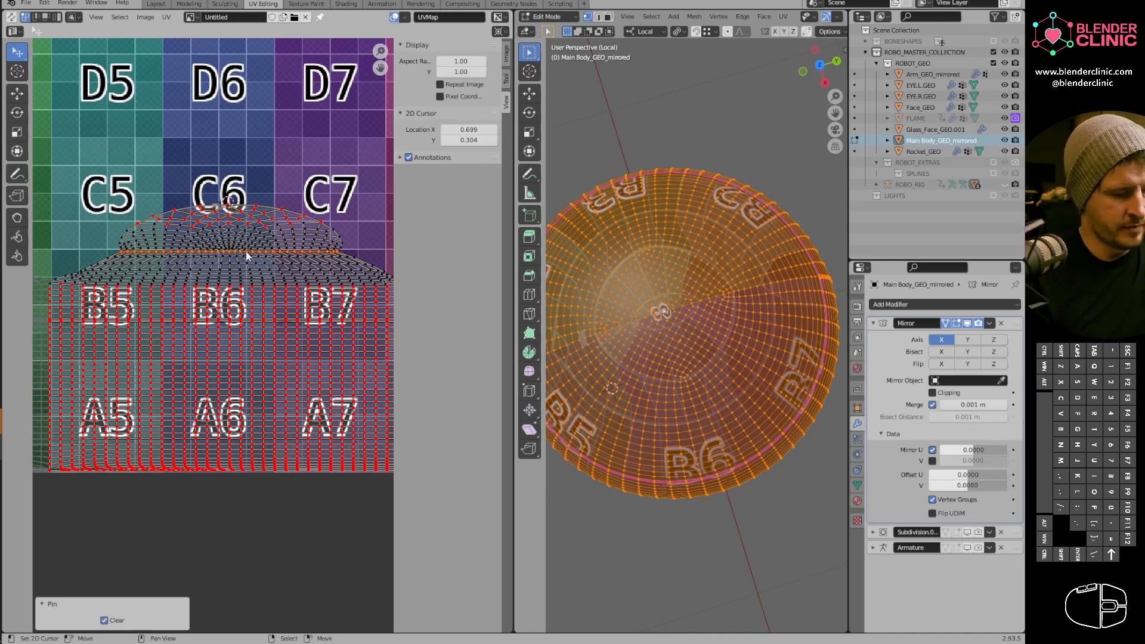
pyautogui.press('a')
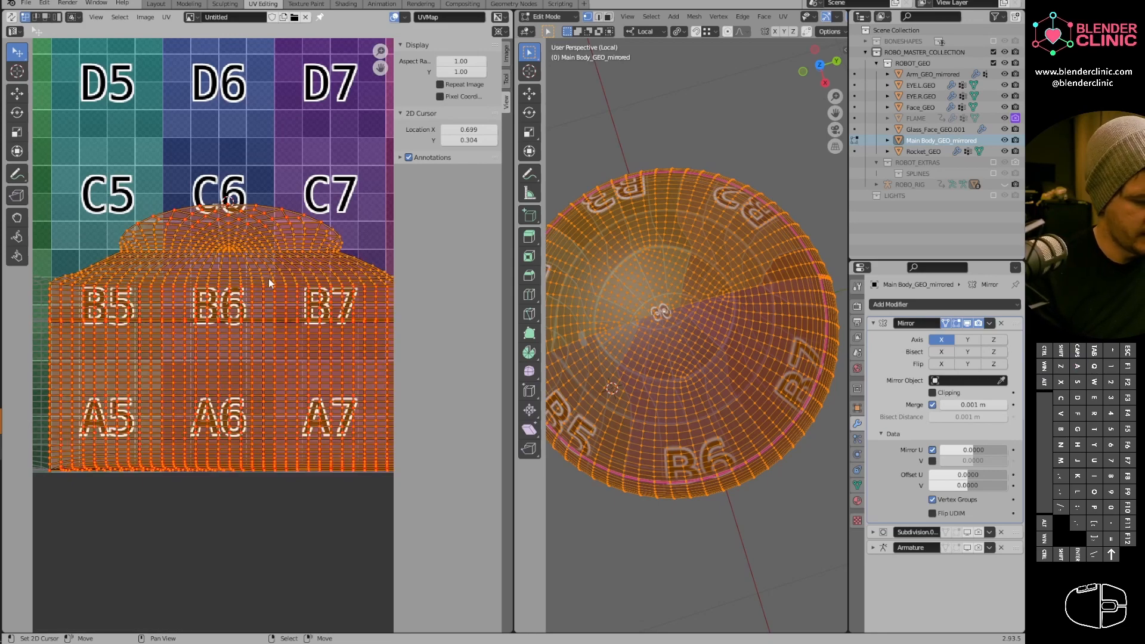
# Try unwrapping all the body's UVs with the cap's lower row unpinned, and undo the unwrap.
pyautogui.press('u')
pyautogui.click(265, 288)
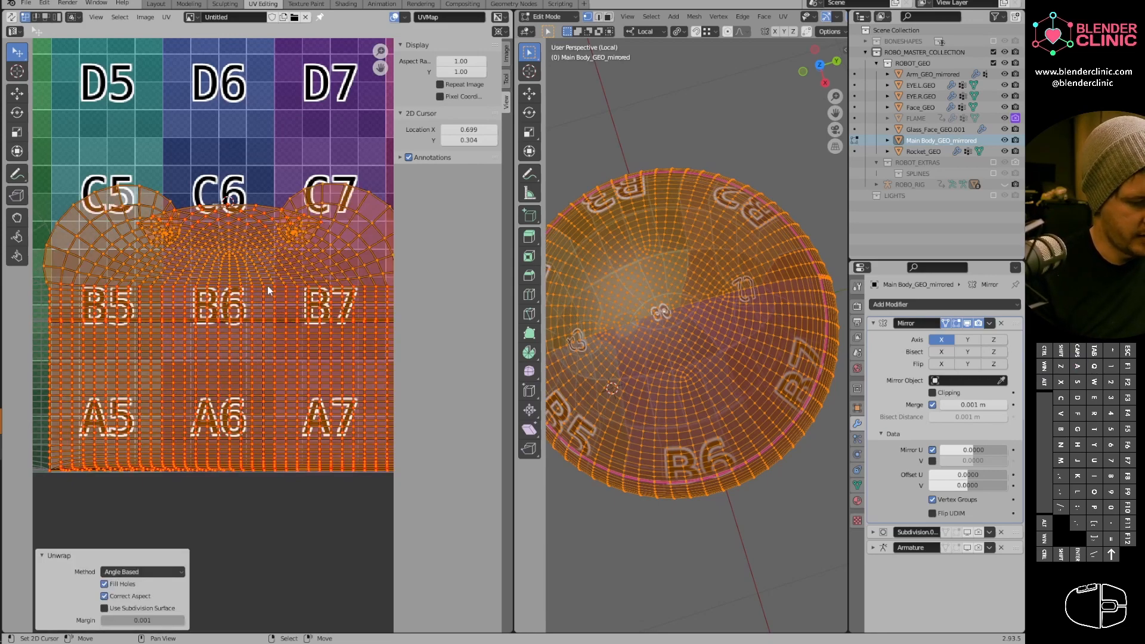
pyautogui.hotkey('ctrl', 'z')
# Move the UV vertices in the notch between the cap and lower rows outward on the island's left side.
pyautogui.keyDown('shift'); pyautogui.moveTo(292, 303); pyautogui.dragTo(287, 291, button='middle'); pyautogui.keyUp('shift')
pyautogui.keyDown('ctrl'); pyautogui.moveTo(287, 291); pyautogui.dragTo(190, 257, button='middle'); pyautogui.keyUp('ctrl')
pyautogui.scroll(4, 308, 260)
pyautogui.hotkey('alt', 'a')
pyautogui.click(170, 270)
pyautogui.press('g')
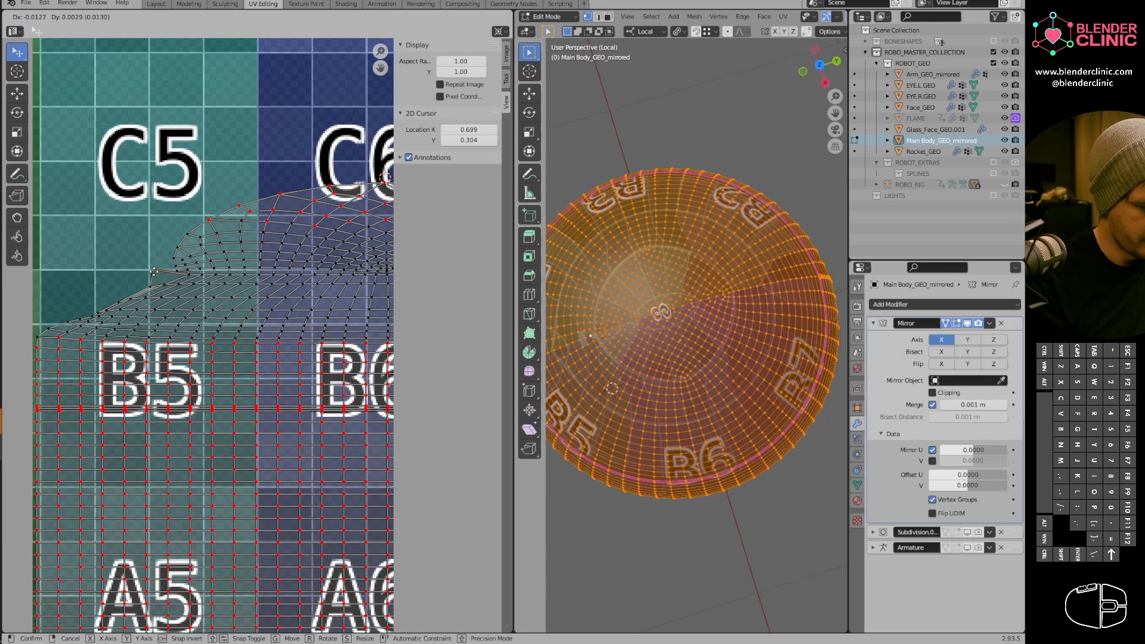
pyautogui.click(176, 242)
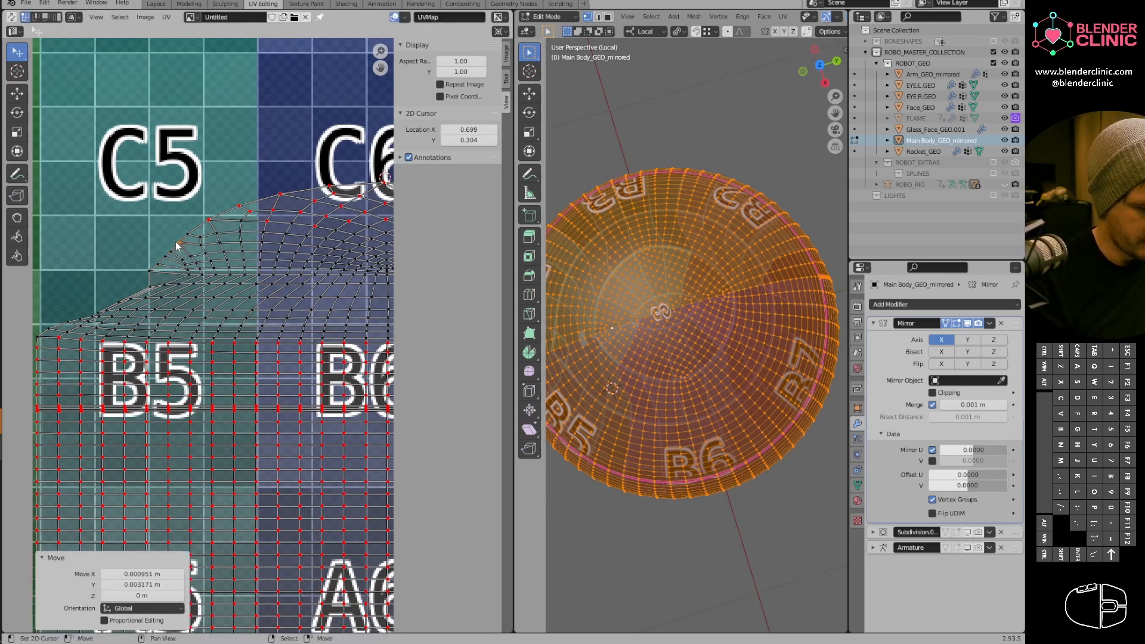
pyautogui.moveTo(178, 283); pyautogui.dragTo(211, 261, button='middle')
pyautogui.rightClick(197, 264)
pyautogui.press('g')
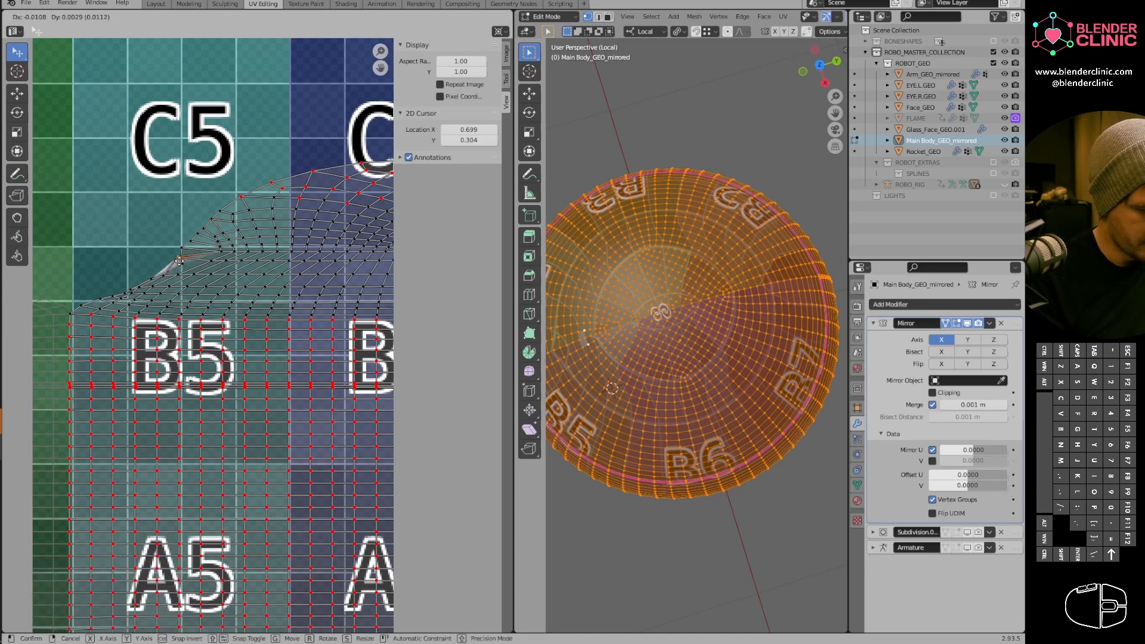
pyautogui.click(192, 267)
pyautogui.rightClick(182, 263)
pyautogui.press('g')
pyautogui.click(170, 259)
# Move the remaining outline vertices outward one by one along the left slope, down to the shoulder above B5.
pyautogui.rightClick(151, 277)
pyautogui.press('g')
pyautogui.click(141, 268)
pyautogui.rightClick(131, 283)
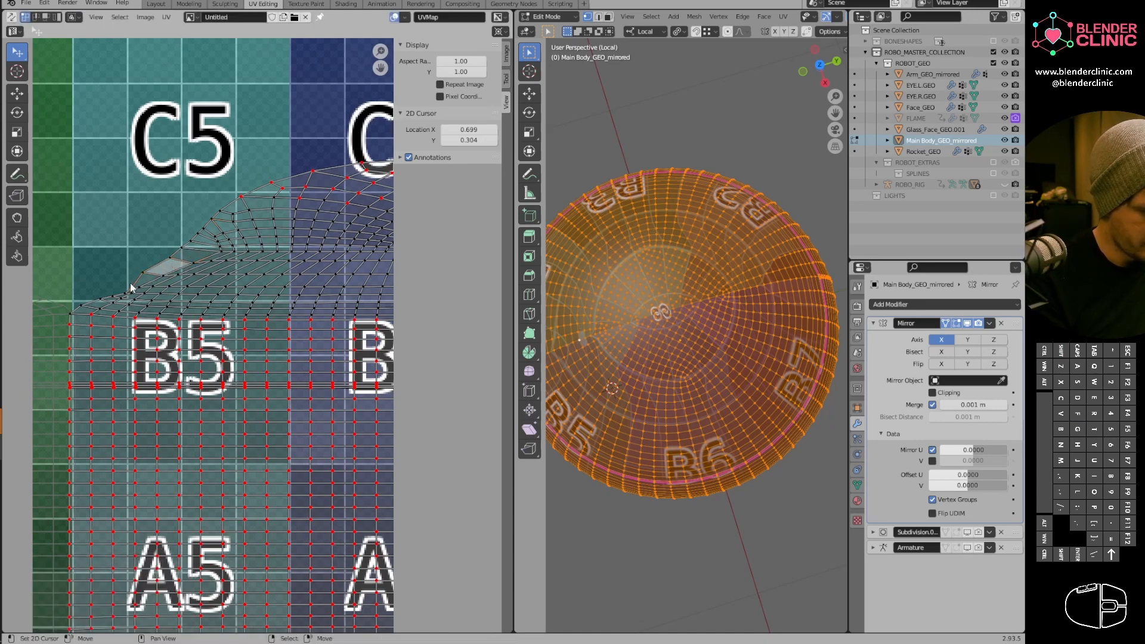
pyautogui.press('g')
pyautogui.click(123, 277)
pyautogui.rightClick(124, 289)
pyautogui.press('g')
pyautogui.click(115, 282)
pyautogui.rightClick(111, 294)
pyautogui.press('g')
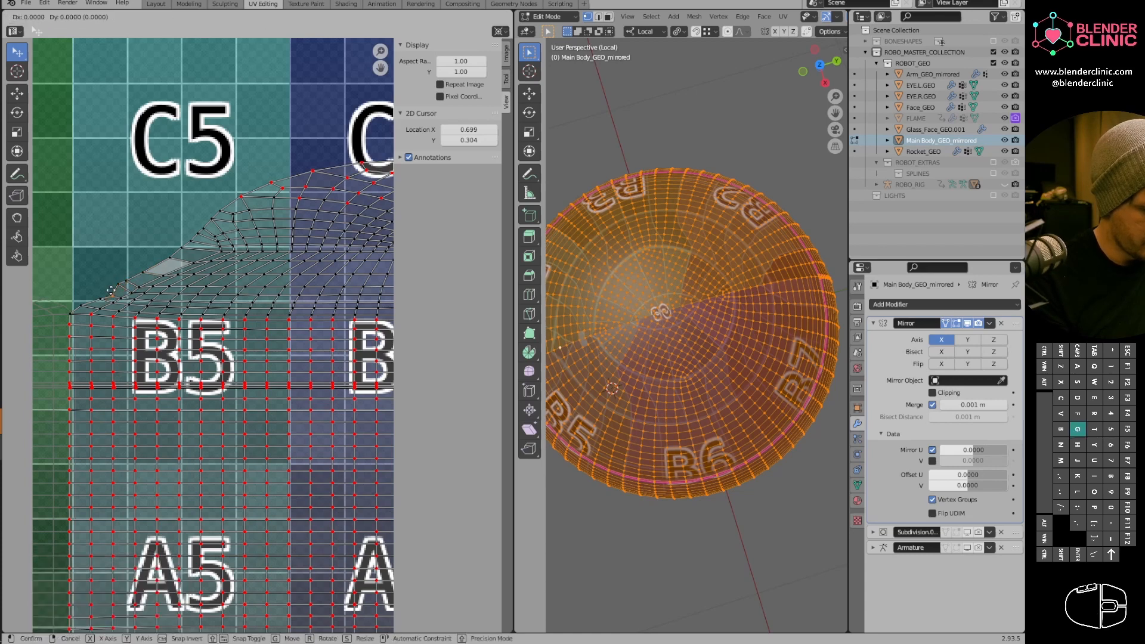
pyautogui.click(107, 289)
pyautogui.rightClick(99, 296)
pyautogui.press('g')
pyautogui.click(90, 293)
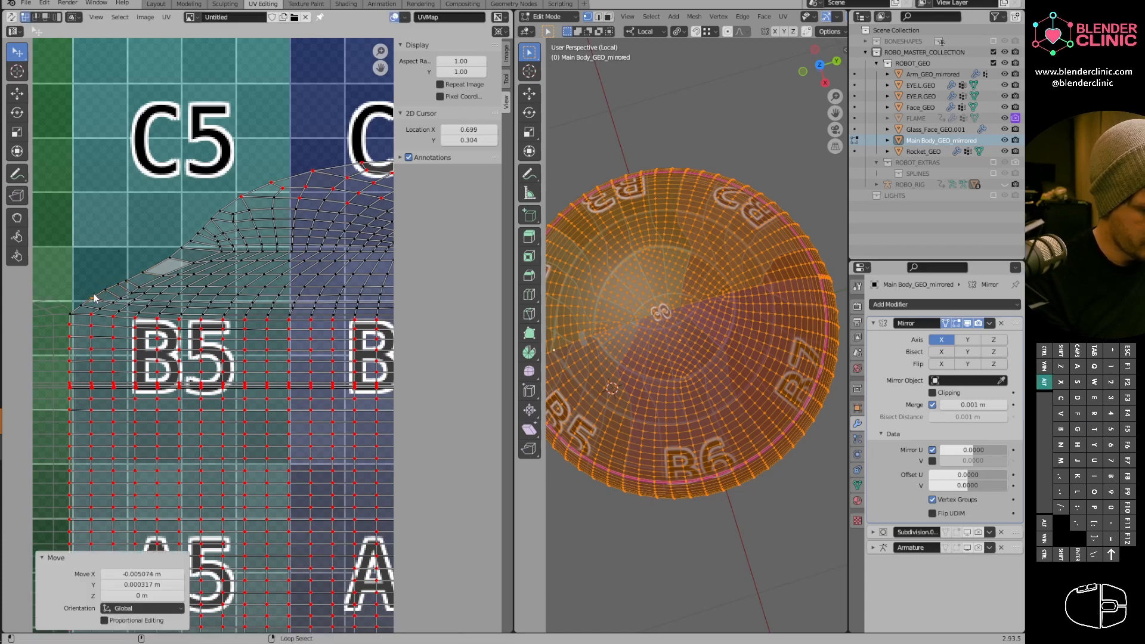
# Fine-tune the left slope's vertices into a smooth outline, and pin the island's whole boundary loop.
pyautogui.keyDown('alt'); pyautogui.rightClick(108, 289); pyautogui.keyUp('alt')
pyautogui.press('g')
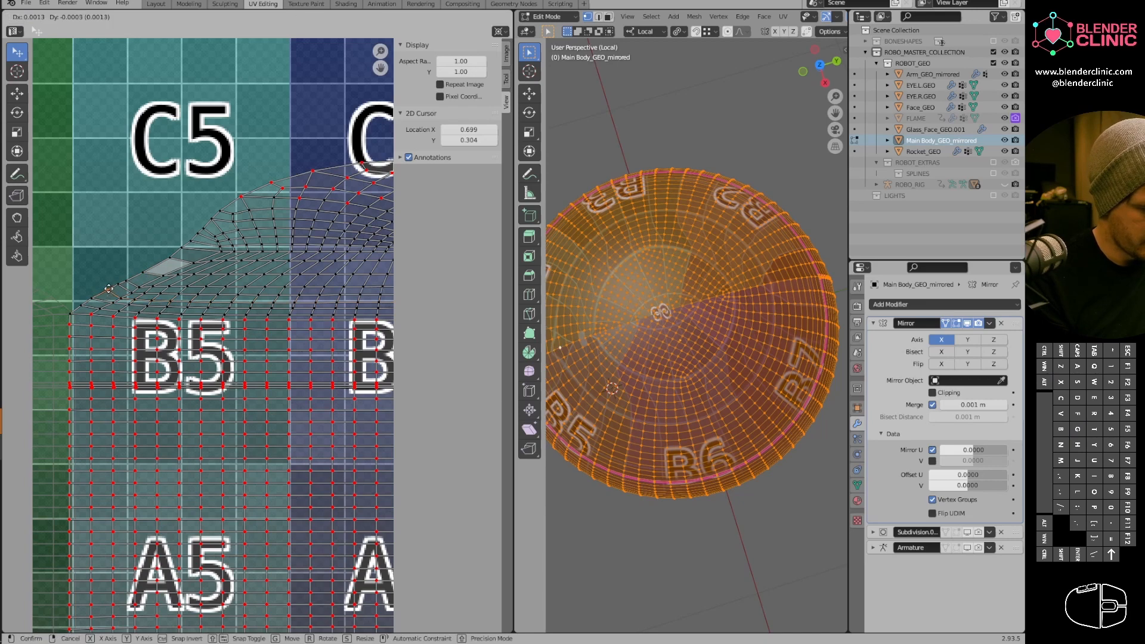
pyautogui.click(110, 288)
pyautogui.rightClick(147, 272)
pyautogui.press('g')
pyautogui.click(147, 270)
pyautogui.rightClick(170, 259)
pyautogui.press('g')
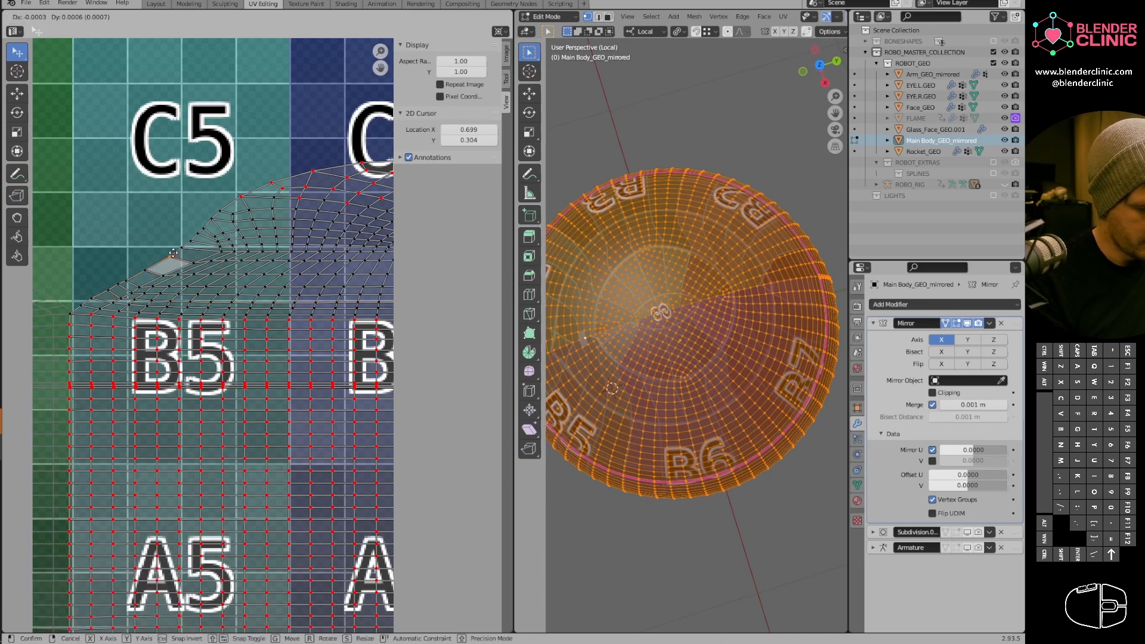
pyautogui.click(168, 255)
pyautogui.rightClick(184, 250)
pyautogui.press('g')
pyautogui.click(184, 249)
pyautogui.rightClick(193, 242)
pyautogui.keyDown('alt'); pyautogui.rightClick(190, 244); pyautogui.keyUp('alt')
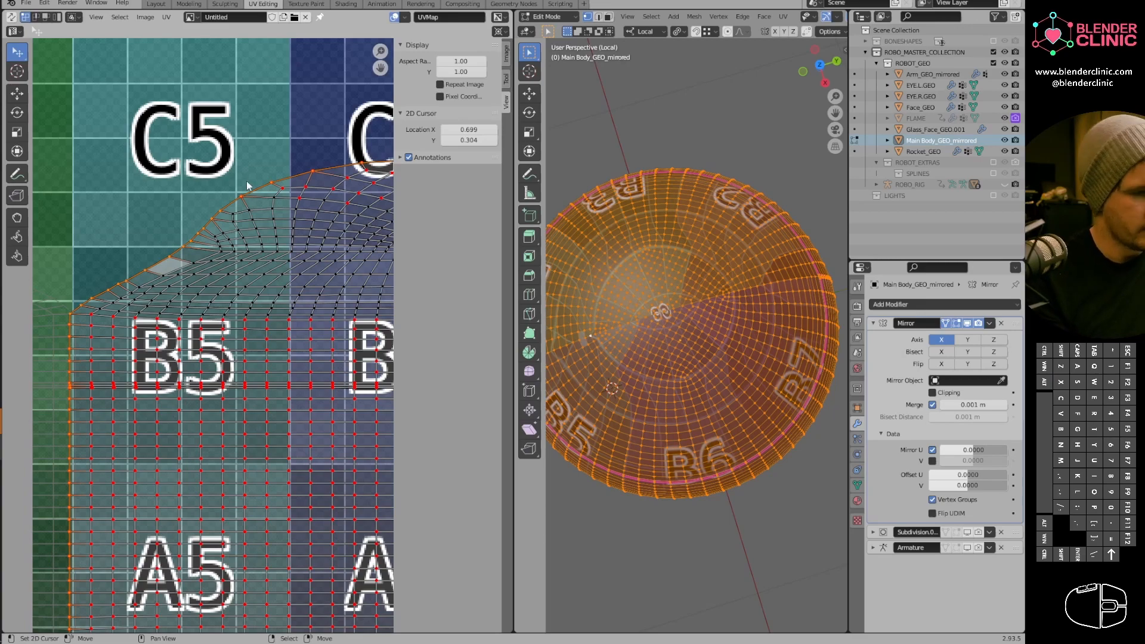
pyautogui.press('p')
# Move the vertices of the notch below the cap's right side outward into a smooth slope near C7.
pyautogui.keyDown('shift'); pyautogui.moveTo(334, 230); pyautogui.dragTo(116, 242, button='middle'); pyautogui.keyUp('shift')
pyautogui.keyDown('ctrl'); pyautogui.moveTo(235, 299); pyautogui.dragTo(289, 316, button='middle'); pyautogui.keyUp('ctrl')
pyautogui.keyDown('shift'); pyautogui.moveTo(289, 316); pyautogui.dragTo(169, 302, button='middle'); pyautogui.keyUp('shift')
pyautogui.keyDown('ctrl'); pyautogui.moveTo(168, 302); pyautogui.dragTo(238, 251, button='middle'); pyautogui.keyUp('ctrl')
pyautogui.moveTo(331, 226); pyautogui.dragTo(242, 244, button='middle')
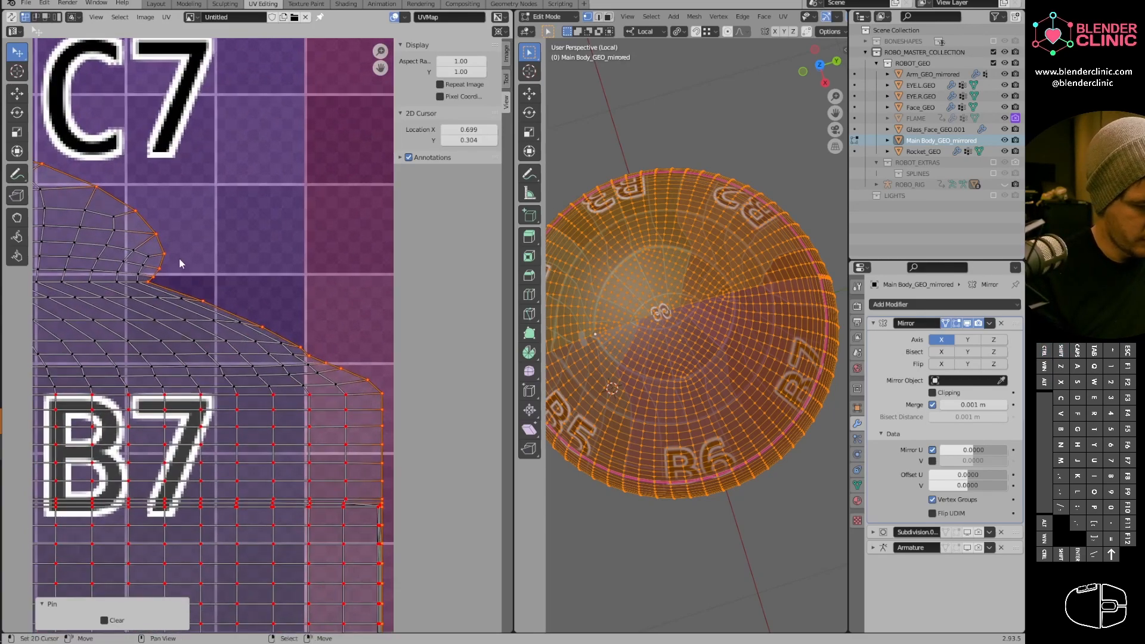
pyautogui.click(160, 270)
pyautogui.press('g')
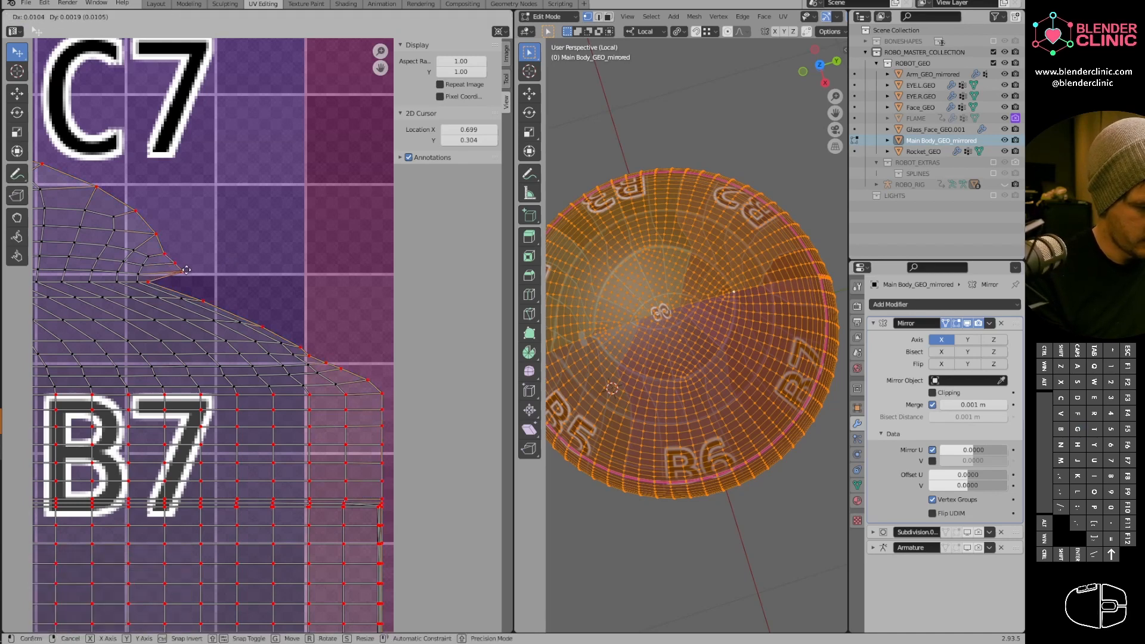
pyautogui.click(186, 270)
pyautogui.rightClick(156, 285)
pyautogui.press('g')
pyautogui.click(206, 281)
pyautogui.rightClick(220, 295)
pyautogui.press('g')
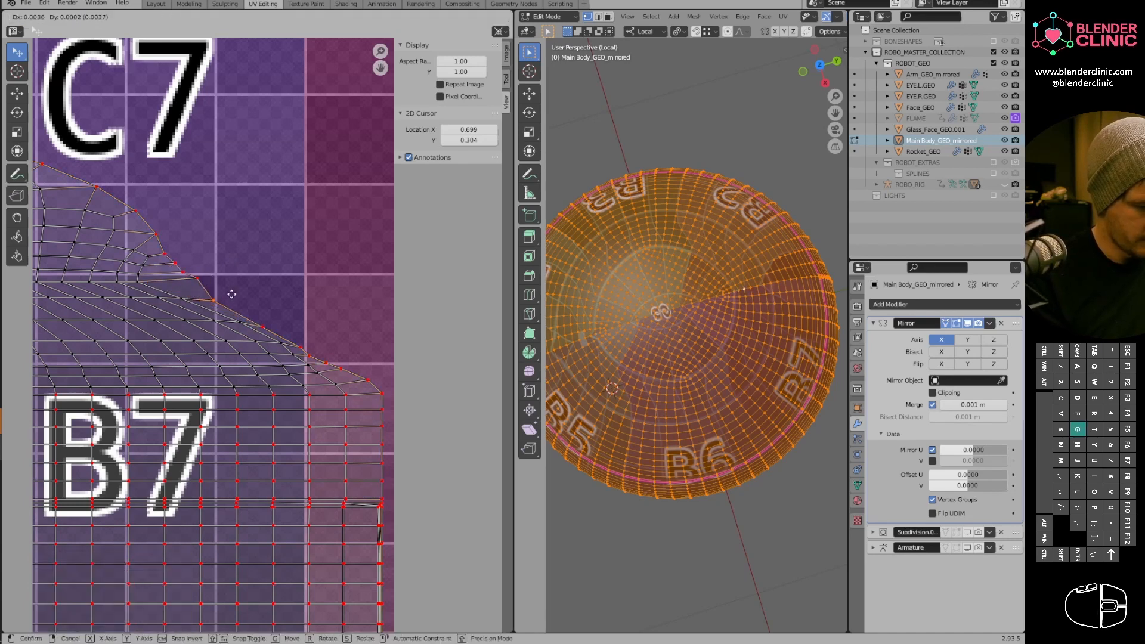
pyautogui.click(238, 289)
pyautogui.rightClick(268, 323)
pyautogui.press('g')
pyautogui.click(268, 311)
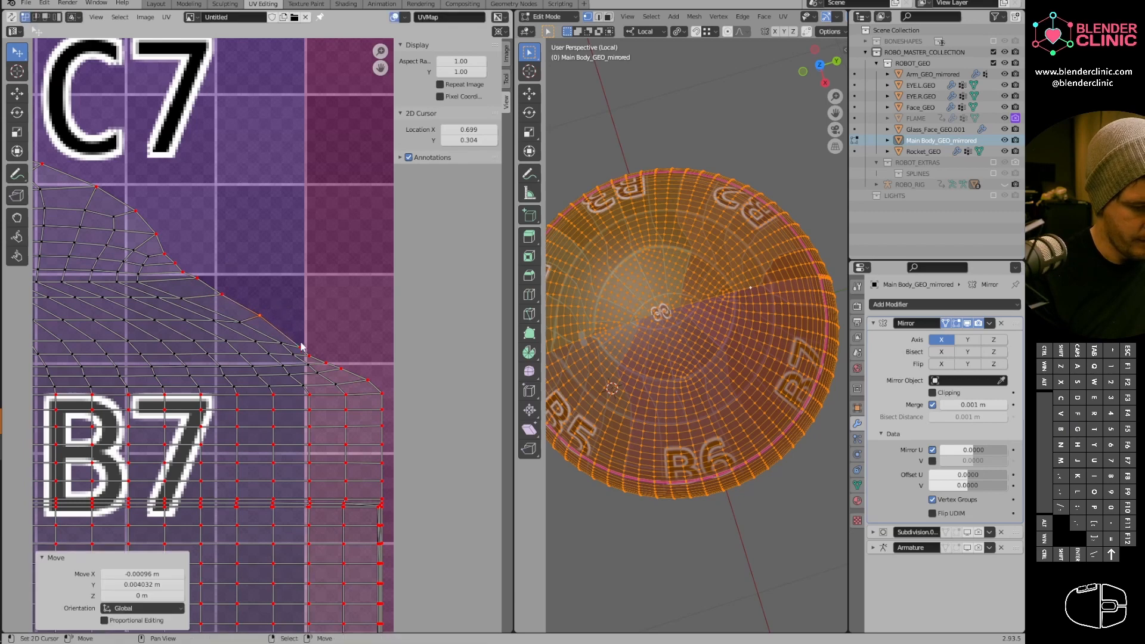
# Move the lower outline vertices on the right slope outward, down to the shoulder above B7.
pyautogui.rightClick(301, 346)
pyautogui.press('g')
pyautogui.click(332, 334)
pyautogui.rightClick(313, 357)
pyautogui.press('g')
pyautogui.click(328, 350)
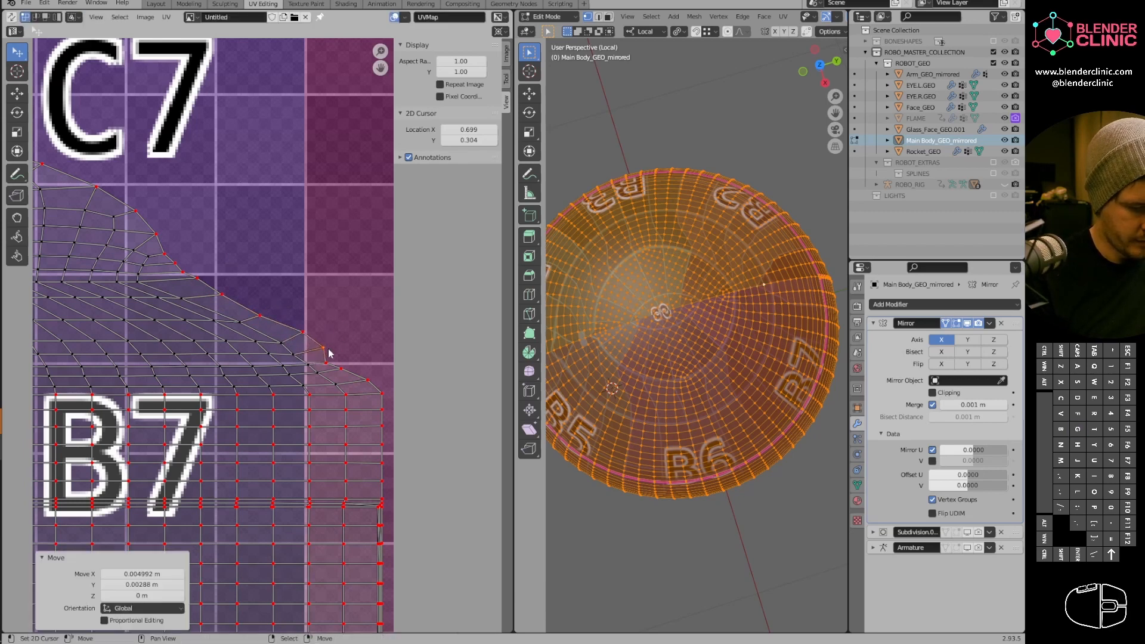
pyautogui.rightClick(326, 361)
pyautogui.press('g')
pyautogui.click(343, 359)
pyautogui.rightClick(343, 369)
pyautogui.press('g')
pyautogui.click(356, 365)
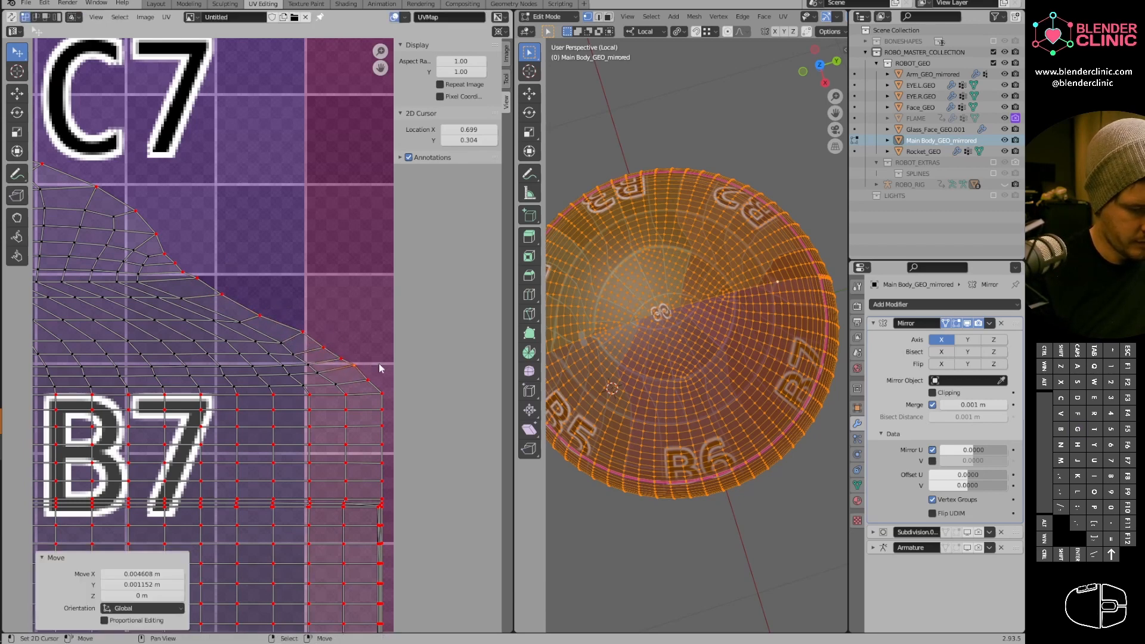
# Select and unwrap all the body's UVs, and check the checker texture on the dome in Object Mode.
pyautogui.scroll(-4, 227, 331)
pyautogui.press('a')
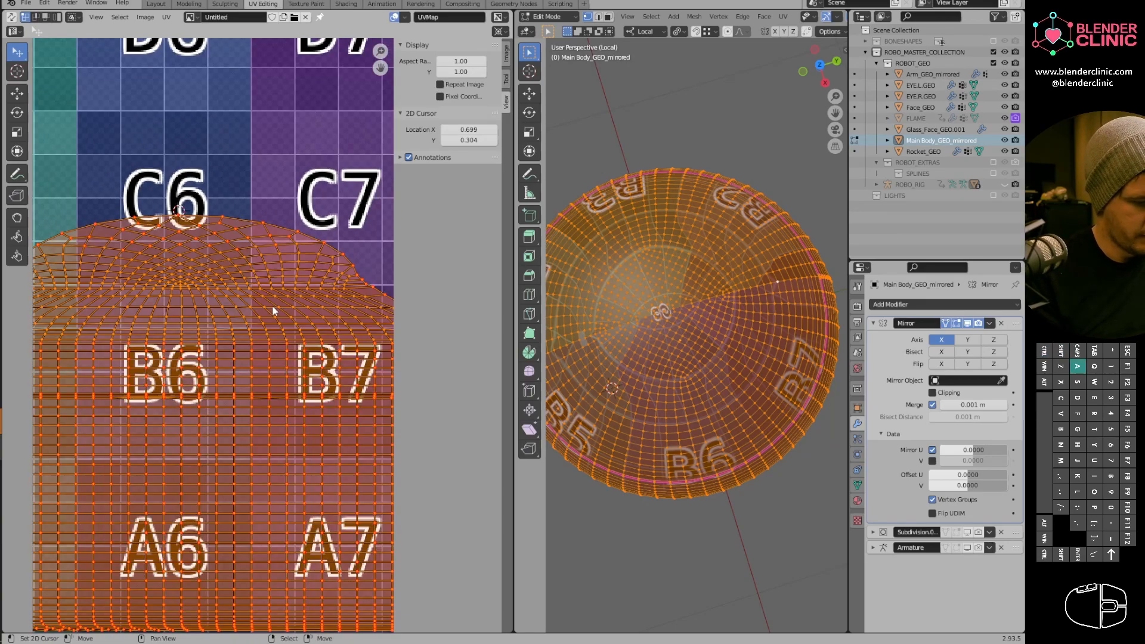
pyautogui.press('u')
pyautogui.click(267, 320)
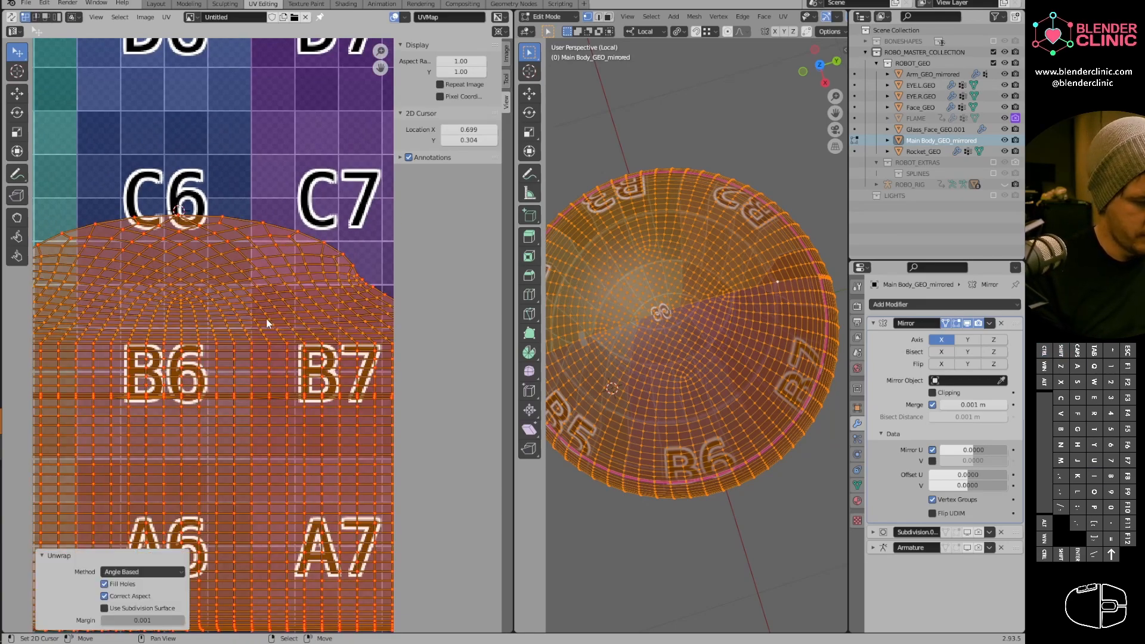
pyautogui.keyDown('ctrl'); pyautogui.moveTo(309, 349); pyautogui.dragTo(309, 374, button='middle'); pyautogui.keyUp('ctrl')
pyautogui.keyDown('ctrl'); pyautogui.moveTo(715, 357); pyautogui.dragTo(670, 322, button='middle'); pyautogui.keyUp('ctrl')
pyautogui.hotkey('ctrl', 'Tab')
pyautogui.click(688, 339)
pyautogui.scroll(-3, 304, 358)
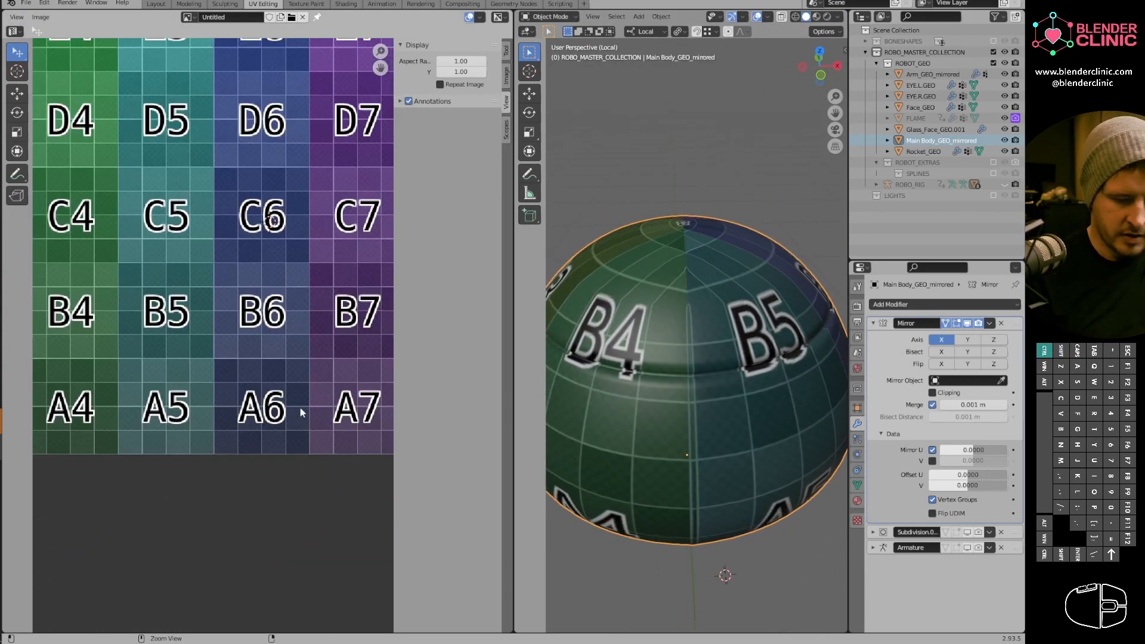
# Place the 2D cursor at (0.498, 0.187) by the island's left edge, and try flattening the boundary loop along X.
pyautogui.keyDown('ctrl'); pyautogui.moveTo(256, 334); pyautogui.dragTo(295, 328, button='middle'); pyautogui.keyUp('ctrl')
pyautogui.press('Tab')
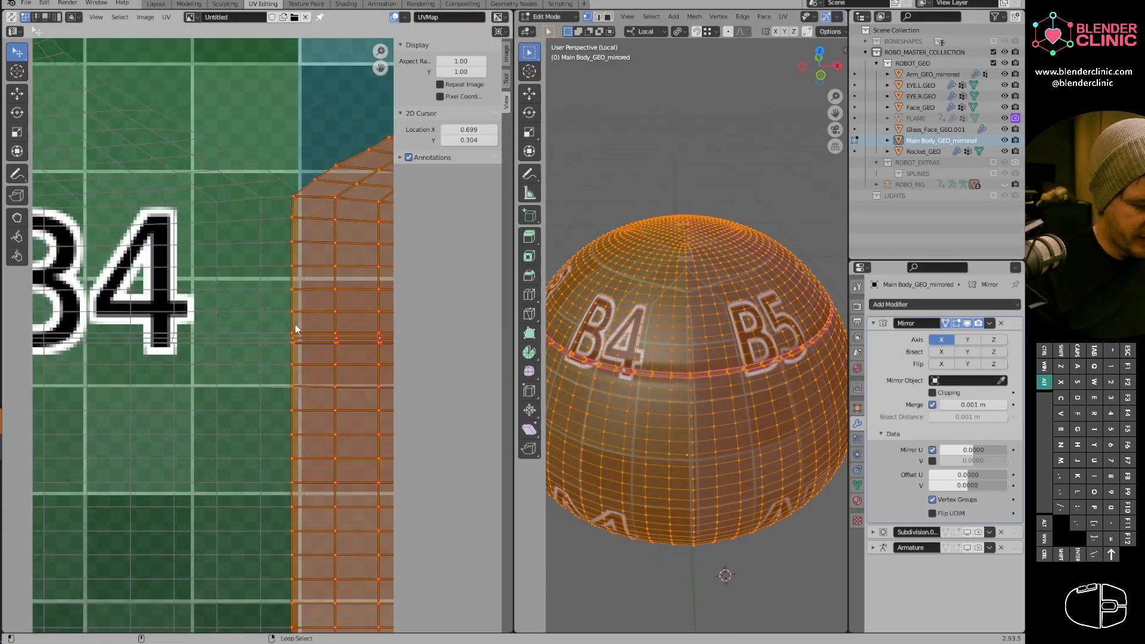
pyautogui.keyDown('alt'); pyautogui.click(291, 288); pyautogui.keyUp('alt')
pyautogui.keyDown('shift'); pyautogui.rightClick(292, 281); pyautogui.keyUp('shift')
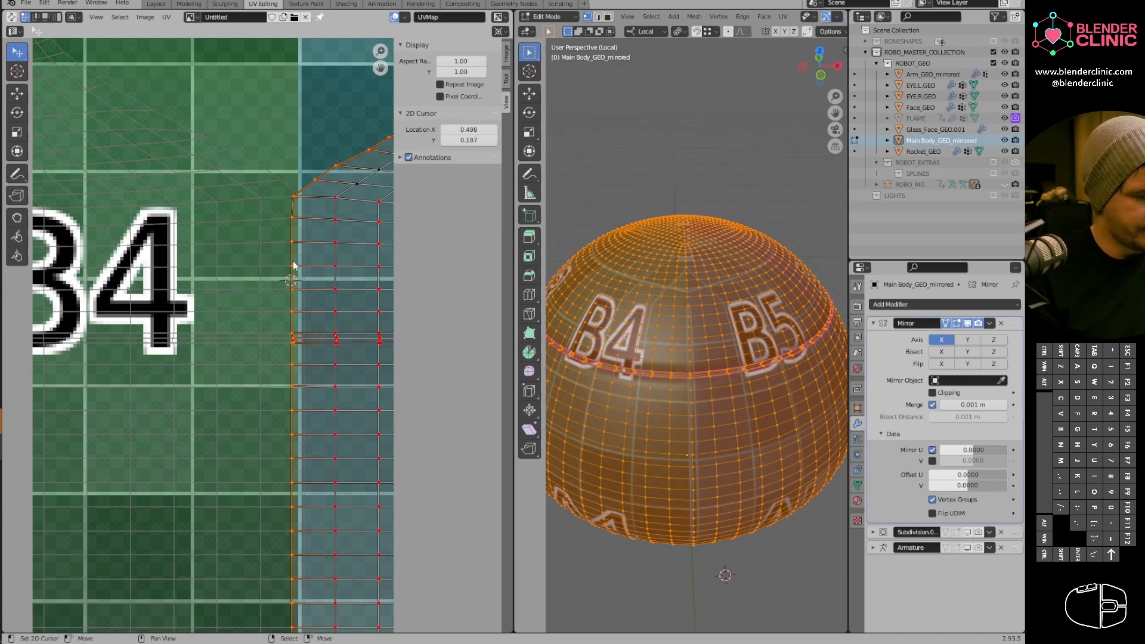
pyautogui.press('s')
pyautogui.press('x')
pyautogui.press('0')
pyautogui.press('Return')
pyautogui.hotkey('ctrl', 'z')
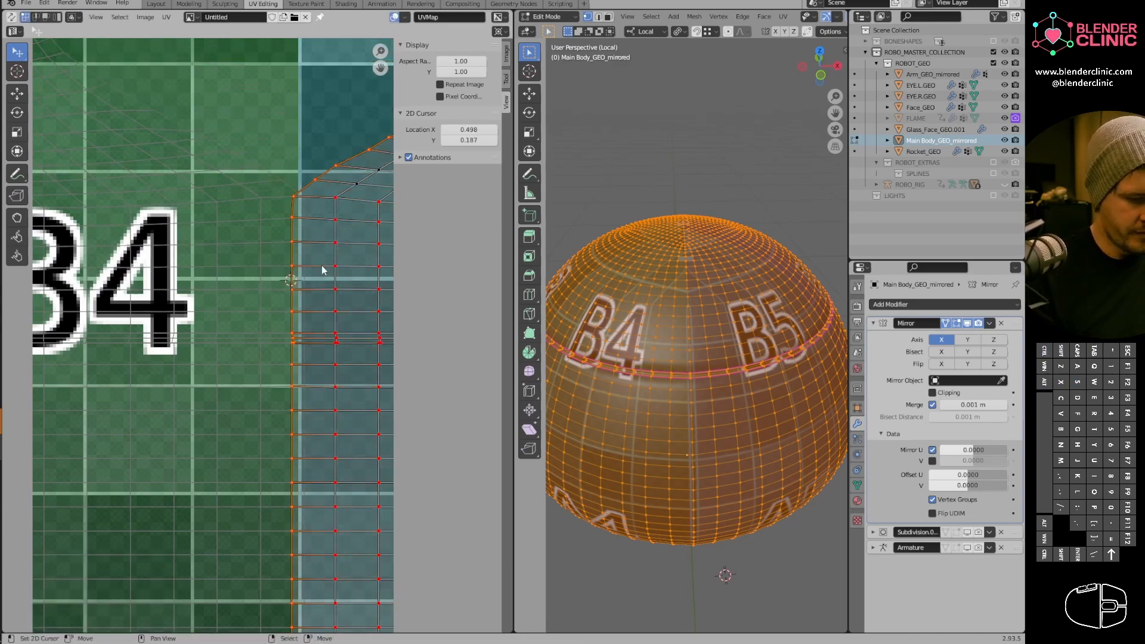
# Select only the straight left edge column below the shoulder corner, and scale it to 0 along X.
pyautogui.rightClick(288, 199)
pyautogui.keyDown('ctrl'); pyautogui.moveTo(304, 236); pyautogui.dragTo(294, 499, button='middle'); pyautogui.keyUp('ctrl')
pyautogui.keyDown('shift'); pyautogui.moveTo(294, 499); pyautogui.dragTo(300, 420, button='middle'); pyautogui.keyUp('shift')
pyautogui.press('b')
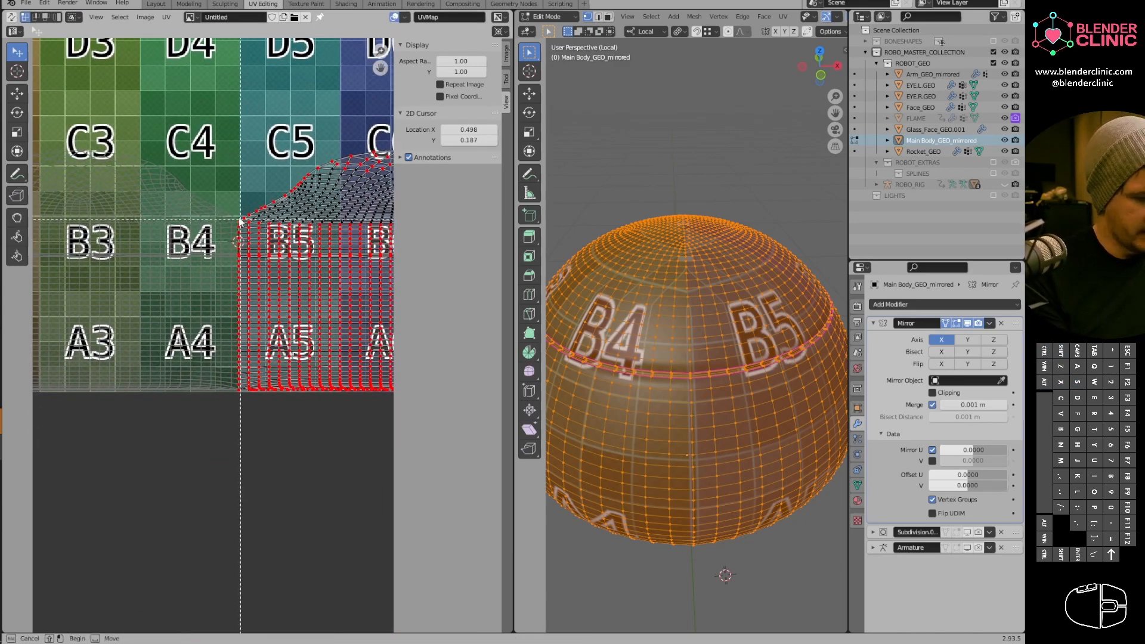
pyautogui.moveTo(249, 403); pyautogui.dragTo(243, 417)
pyautogui.keyDown('ctrl'); pyautogui.moveTo(242, 366); pyautogui.dragTo(245, 213, button='middle'); pyautogui.keyUp('ctrl')
pyautogui.keyDown('shift'); pyautogui.moveTo(244, 212); pyautogui.dragTo(249, 363, button='middle'); pyautogui.keyUp('shift')
pyautogui.keyDown('ctrl'); pyautogui.moveTo(249, 352); pyautogui.dragTo(267, 266, button='middle'); pyautogui.keyUp('ctrl')
pyautogui.press('s')
pyautogui.press('x')
pyautogui.press('0')
pyautogui.press('Return')
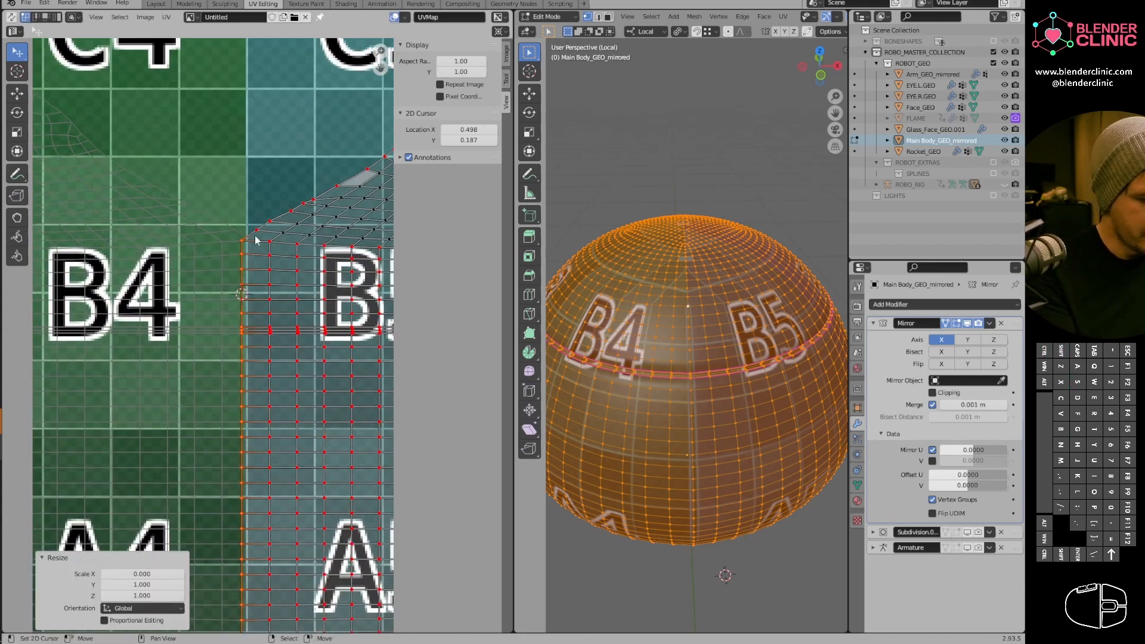
# Move the straightened edge about 0.0023 along X onto the B4/B5 tile border, and check the body in Object Mode.
pyautogui.press('g')
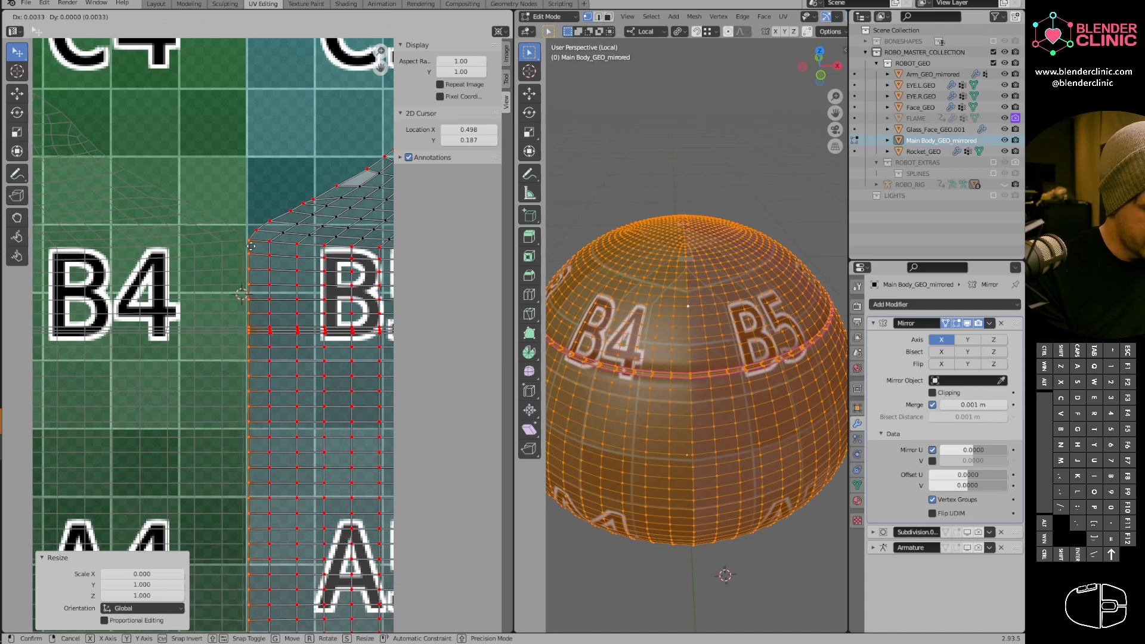
pyautogui.click(249, 246)
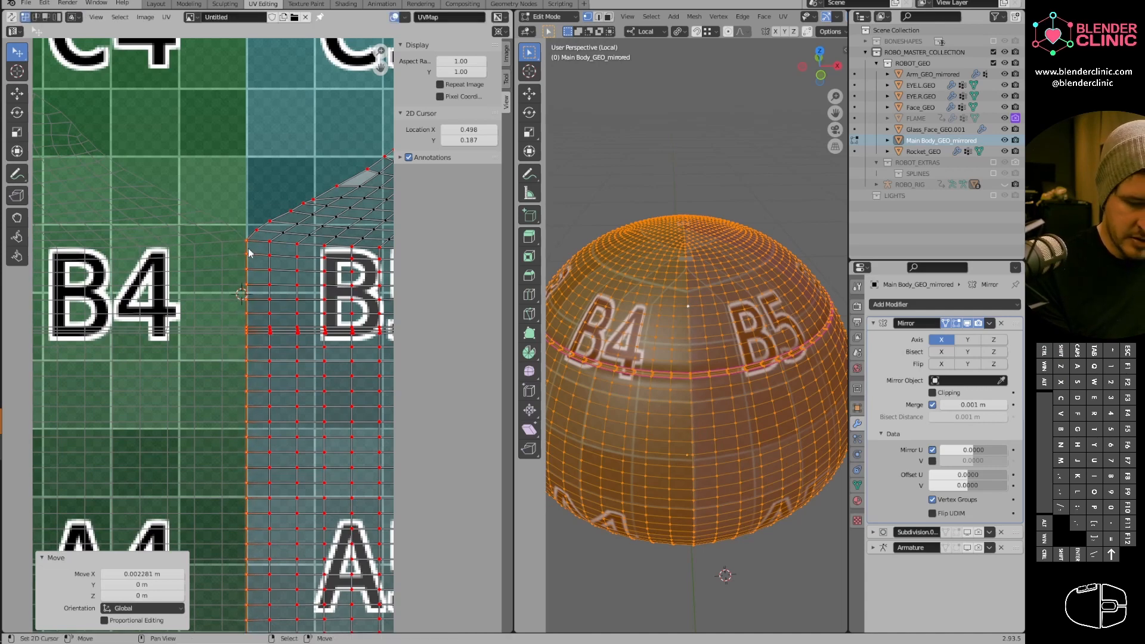
pyautogui.press('Tab')
pyautogui.moveTo(762, 376); pyautogui.dragTo(775, 327, button='middle')
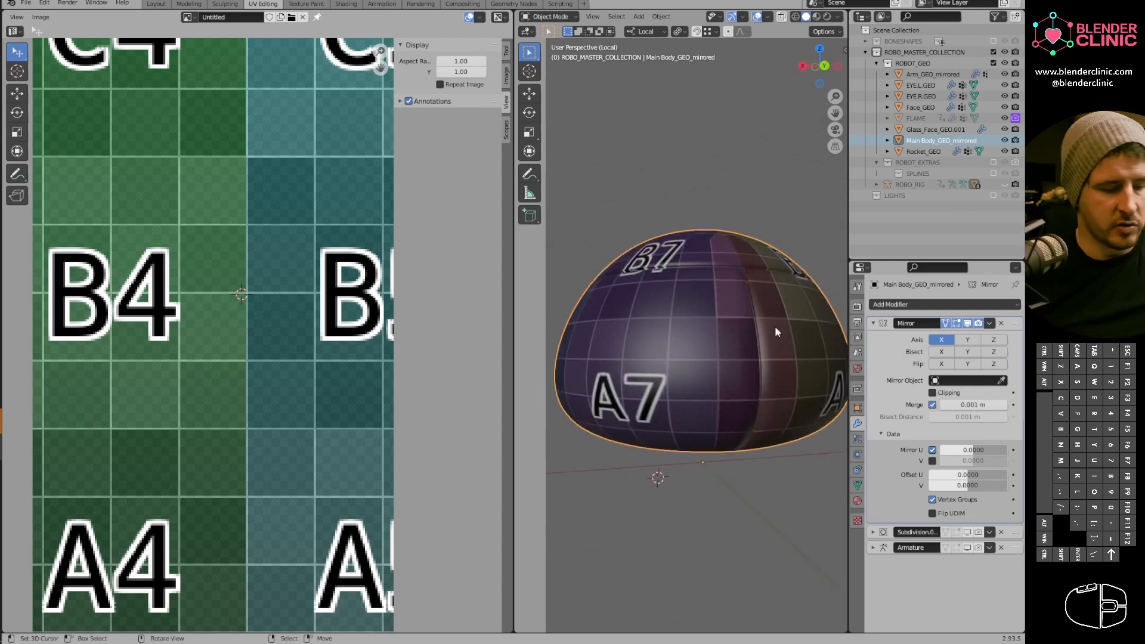
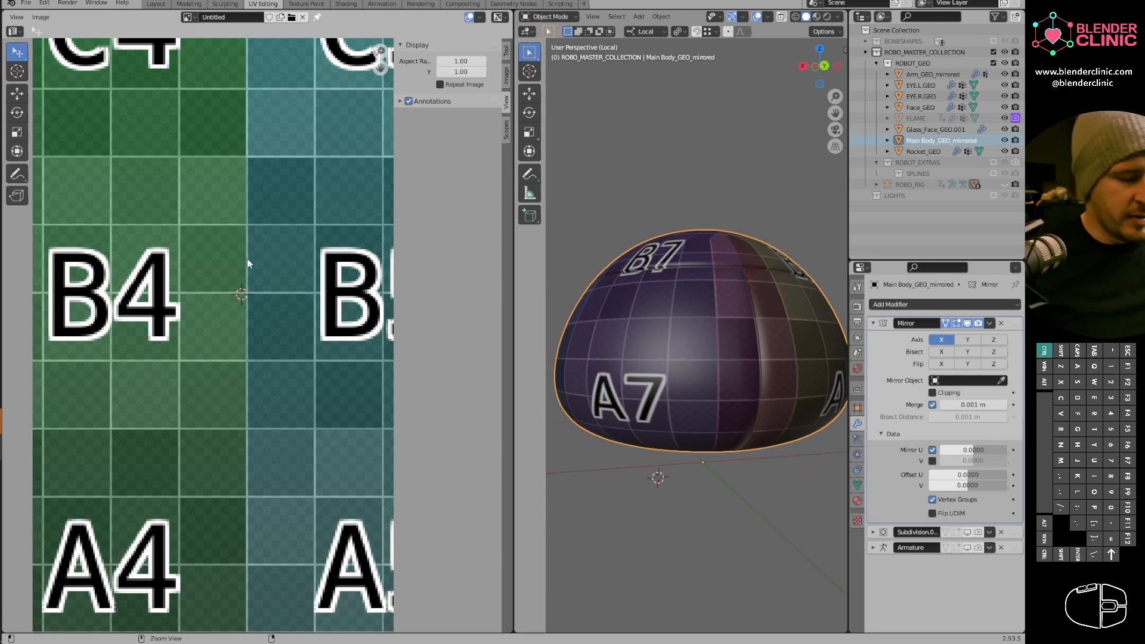
# Leave the body's local view, and switch editing to the glass face with its whole mesh selected.
pyautogui.scroll(-3, 247, 258)
pyautogui.press('Tab')
pyautogui.moveTo(248, 334); pyautogui.dragTo(288, 342, button='middle')
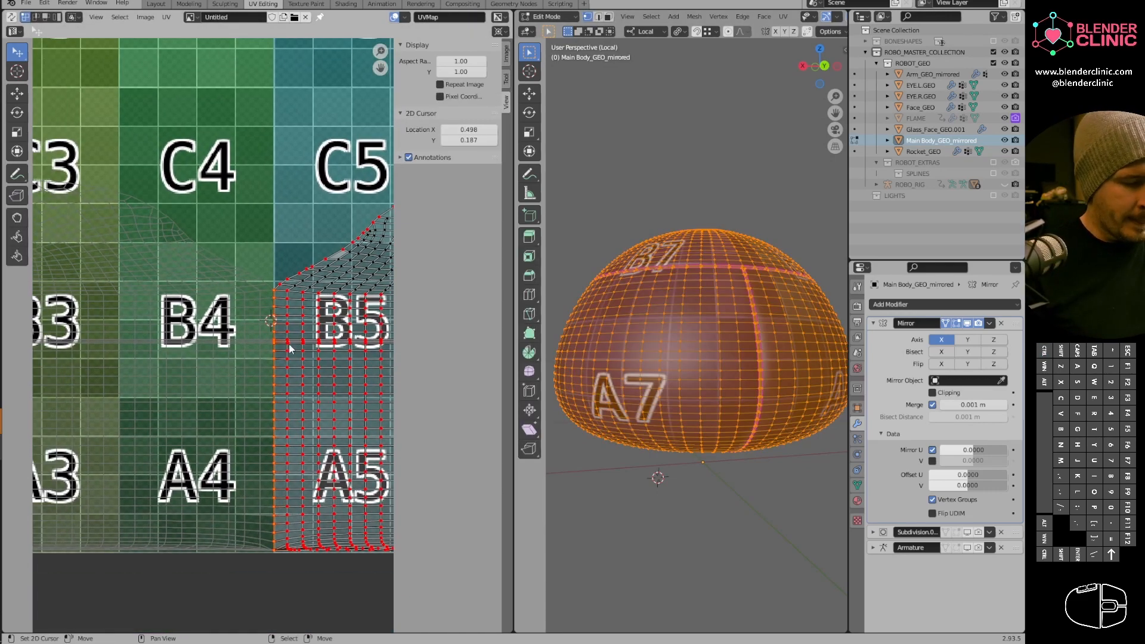
pyautogui.press('KP_Divide')
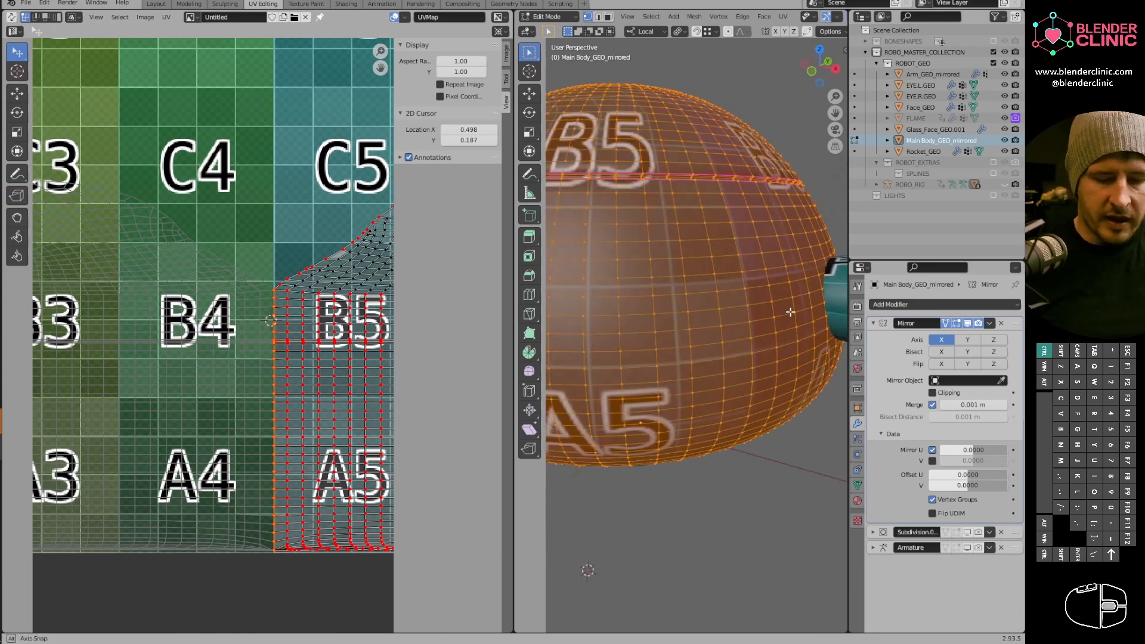
pyautogui.press('Tab')
pyautogui.click(696, 301)
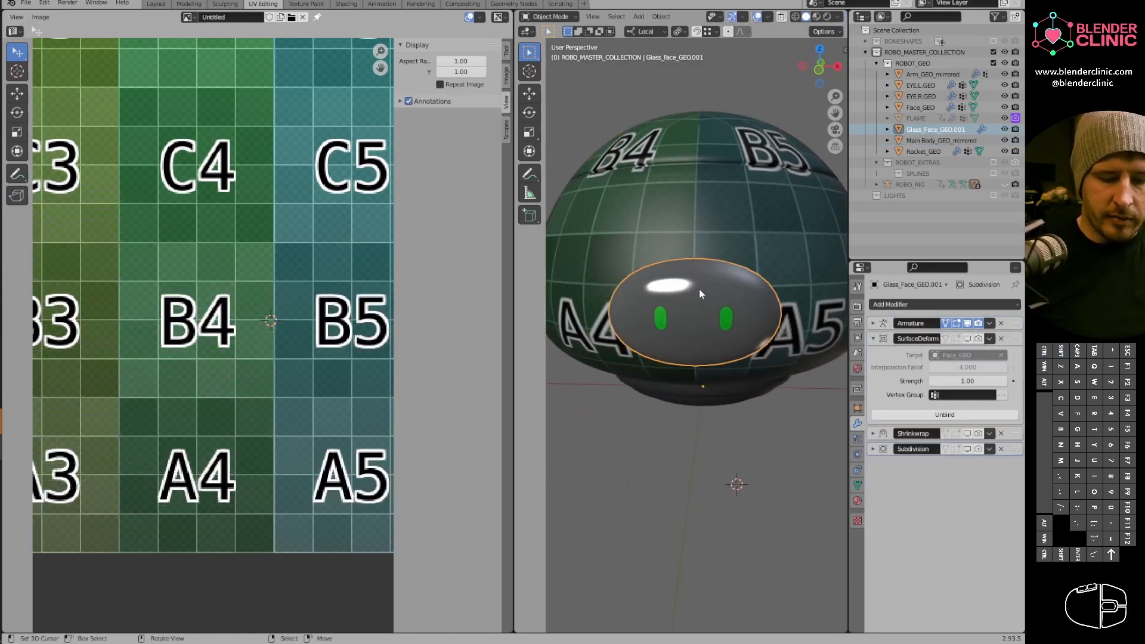
pyautogui.moveTo(699, 289); pyautogui.dragTo(738, 310, button='middle')
pyautogui.press('Tab')
pyautogui.press('a')
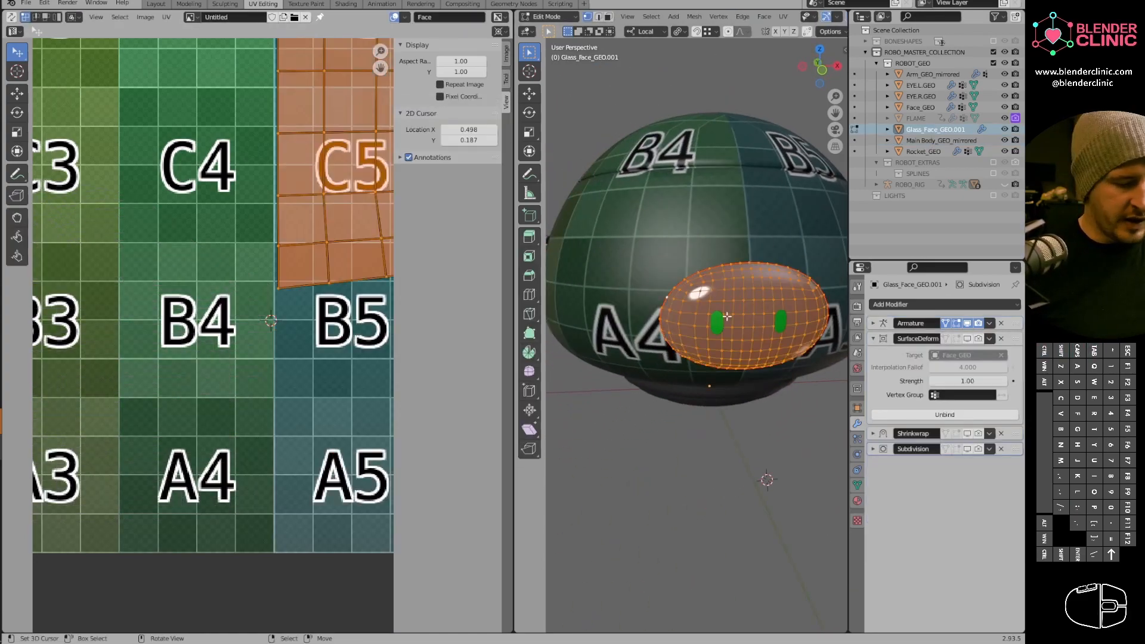
# Align to the front orthographic view and project the whole glass face's UVs from that view, without scaling to bounds.
pyautogui.scroll(-4, 277, 427)
pyautogui.scroll(-5, 276, 427)
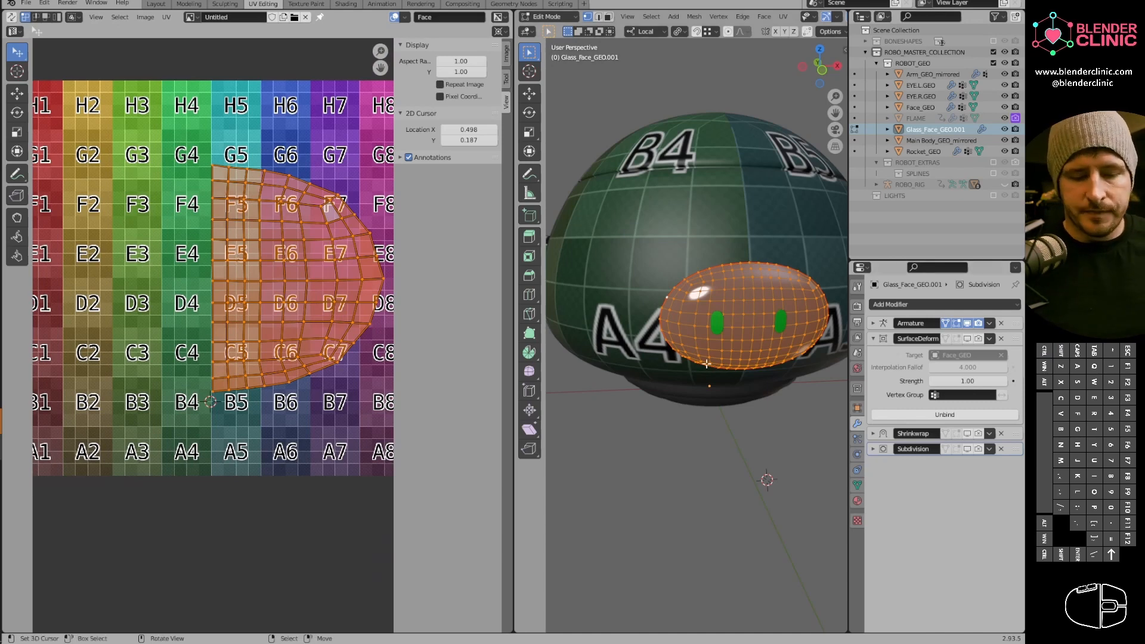
pyautogui.keyDown('alt'); pyautogui.moveTo(707, 363); pyautogui.dragTo(637, 340, button='middle'); pyautogui.keyUp('alt')
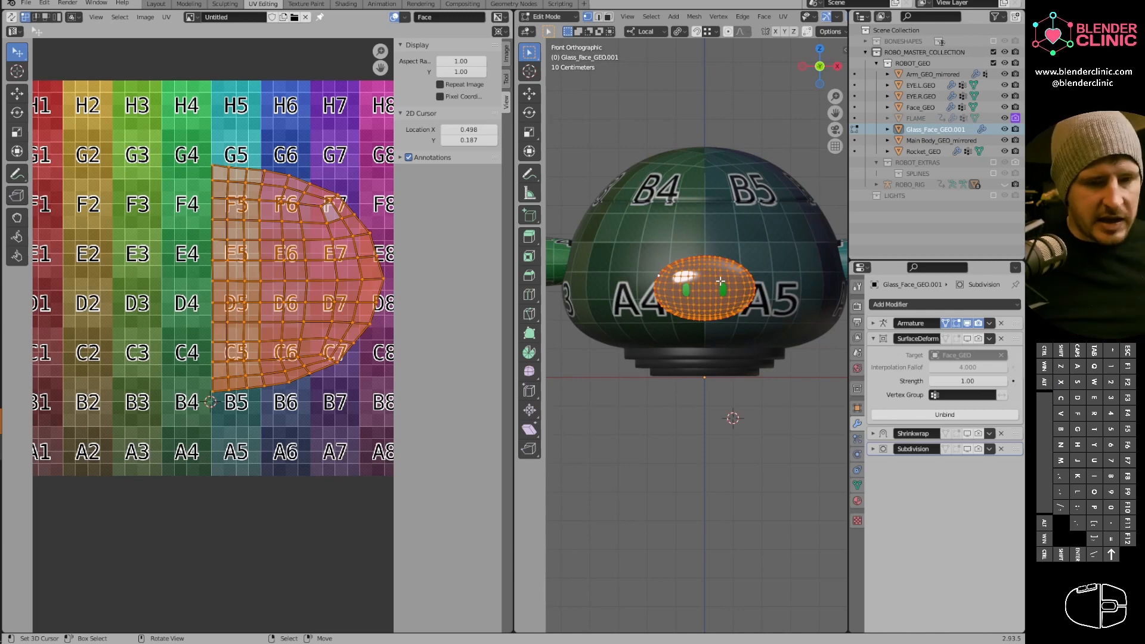
pyautogui.press('u')
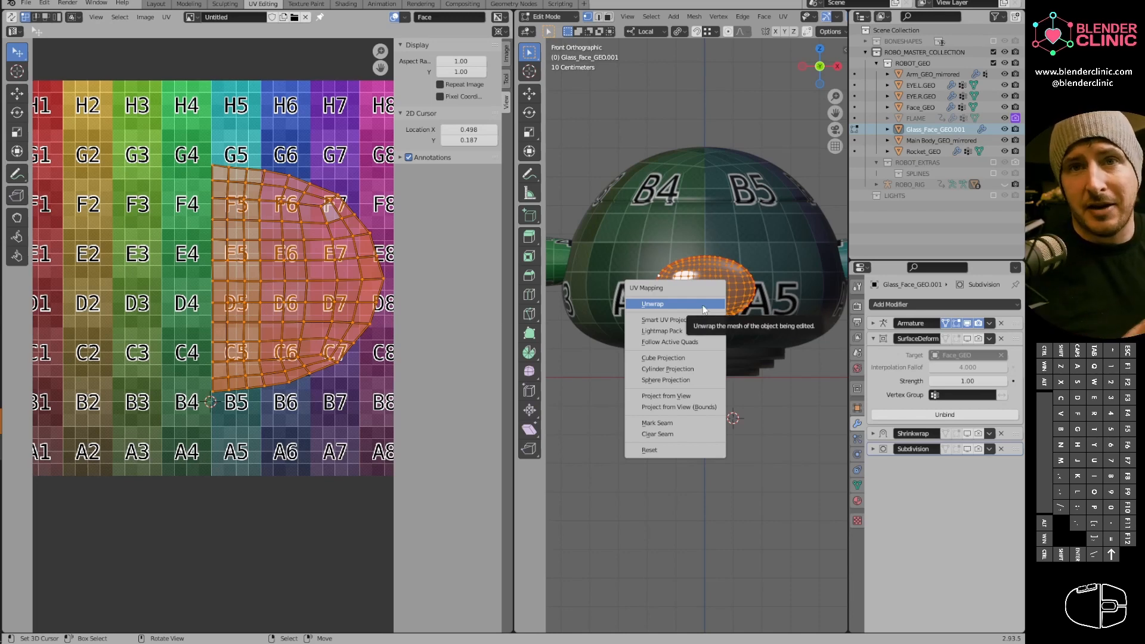
pyautogui.click(707, 407)
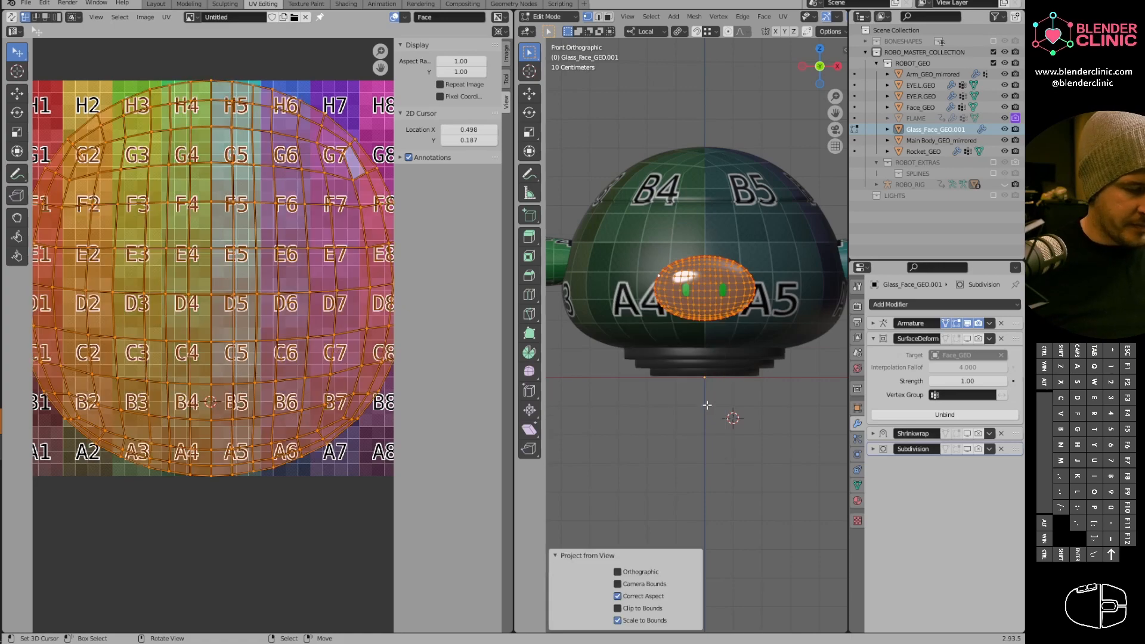
pyautogui.press('u')
pyautogui.click(694, 287)
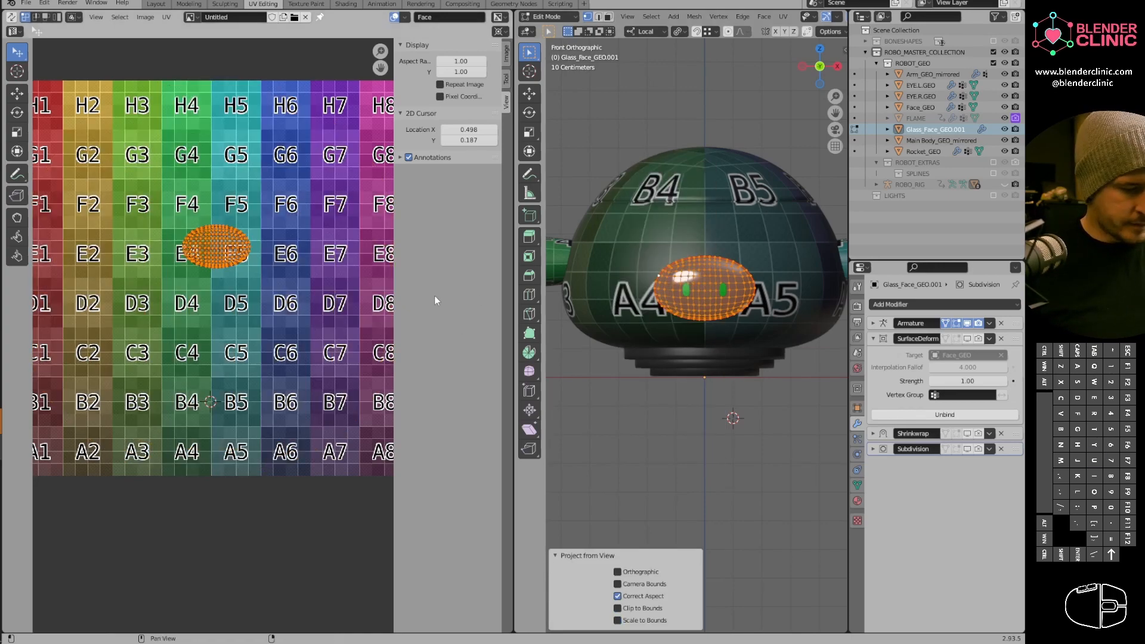
# Nudge the glass face's UV island slightly and enlarge it around the E4/E5 tiles with the 2D cursor at (0.513, 0.578).
pyautogui.scroll(2, 233, 266)
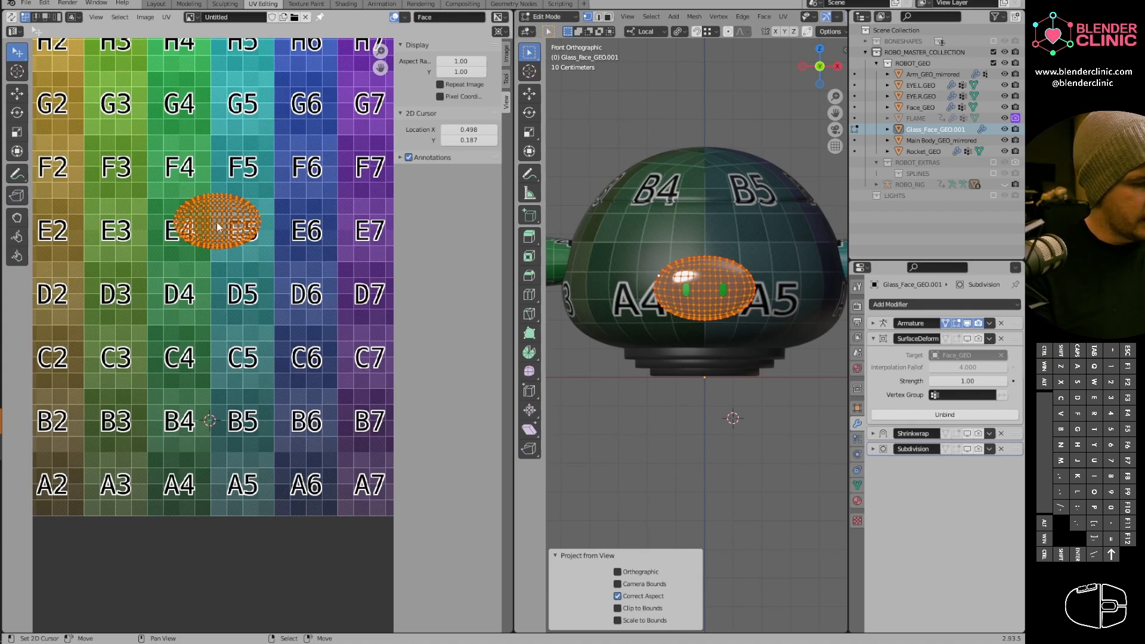
pyautogui.click(217, 222)
pyautogui.press('g')
pyautogui.click(253, 225)
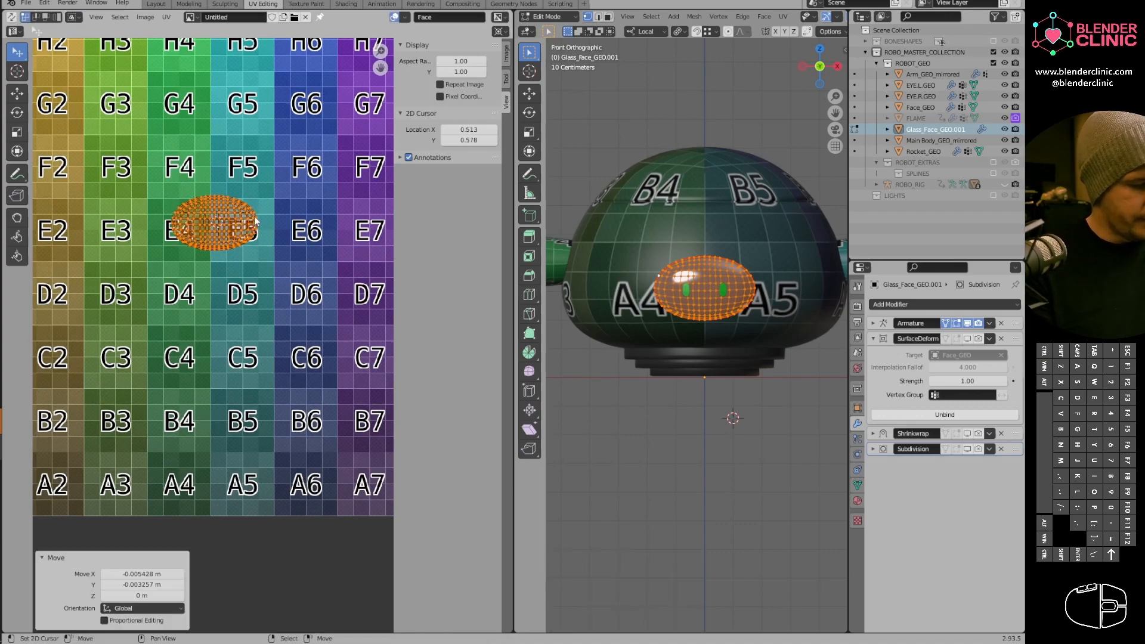
pyautogui.press('s')
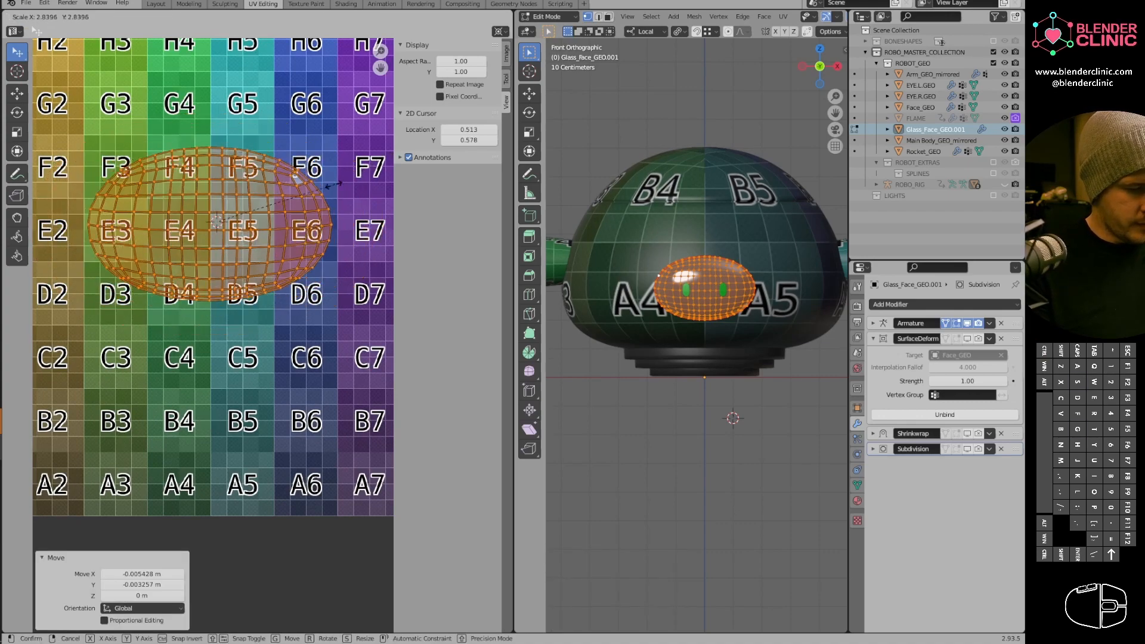
pyautogui.click(321, 207)
# Hide the glass face object, and project the whole Face_GEO mesh's UVs from the front view.
pyautogui.press('Tab')
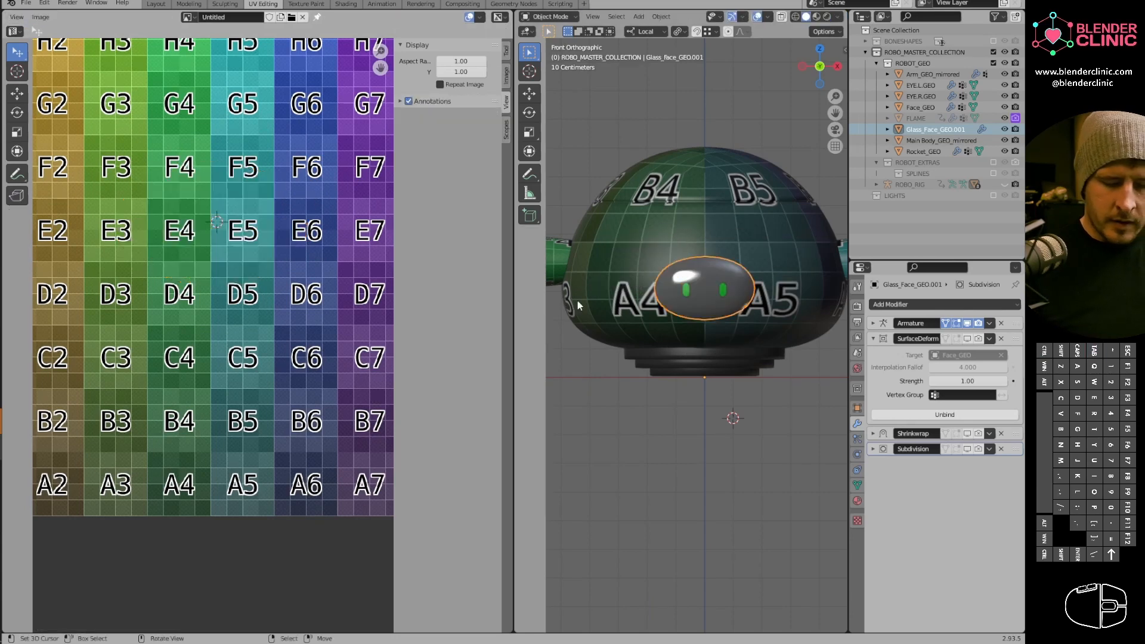
pyautogui.press('h')
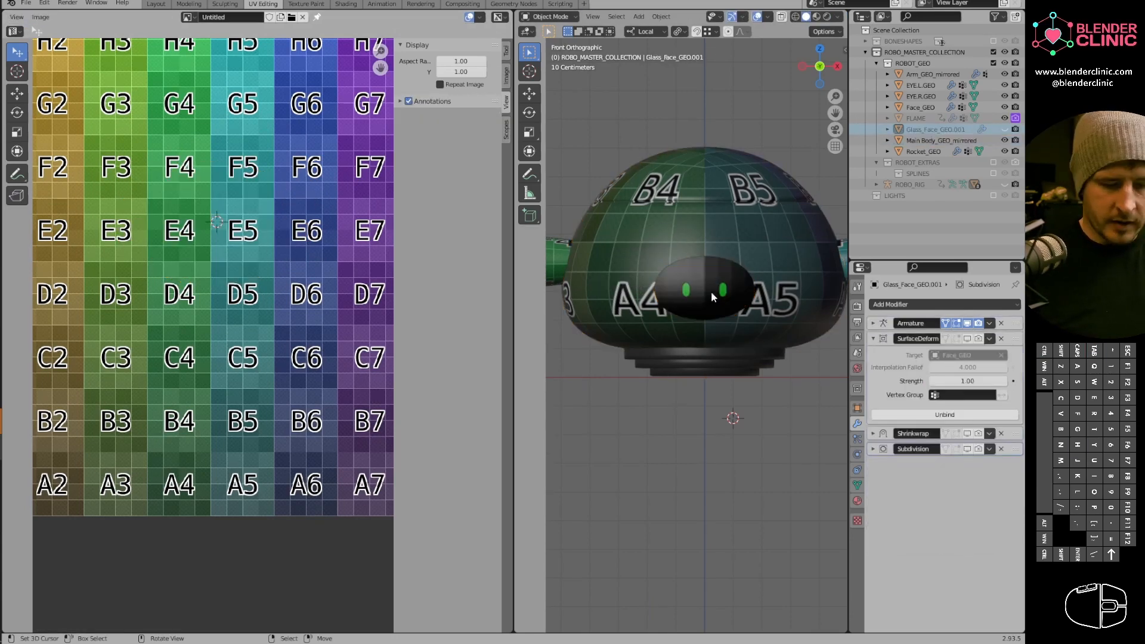
pyautogui.click(711, 292)
pyautogui.press('Tab')
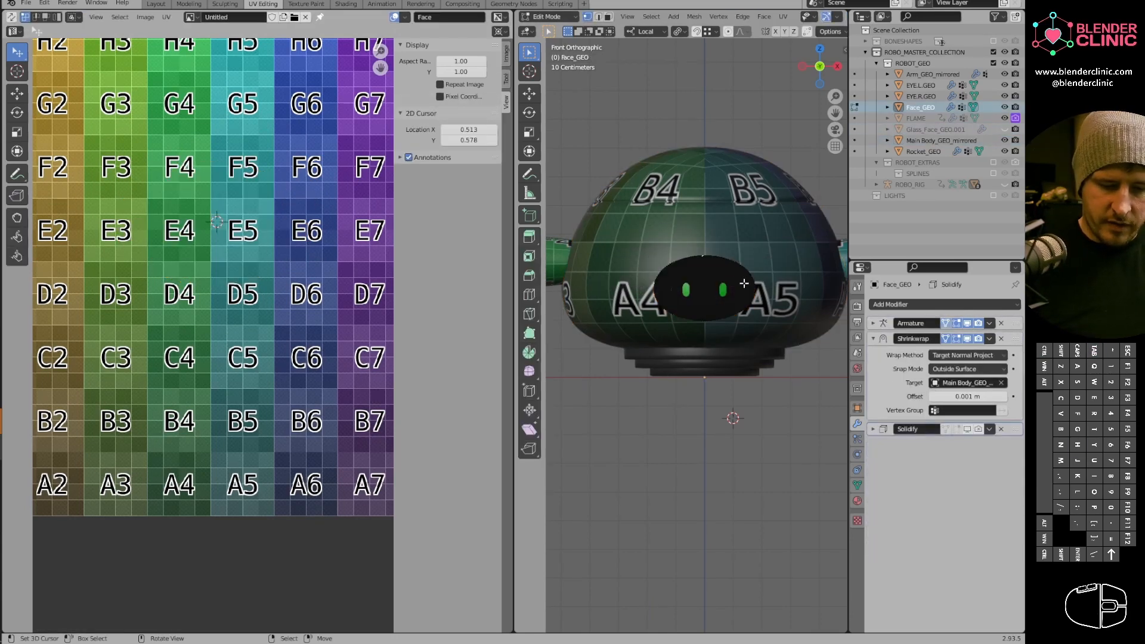
pyautogui.press('a')
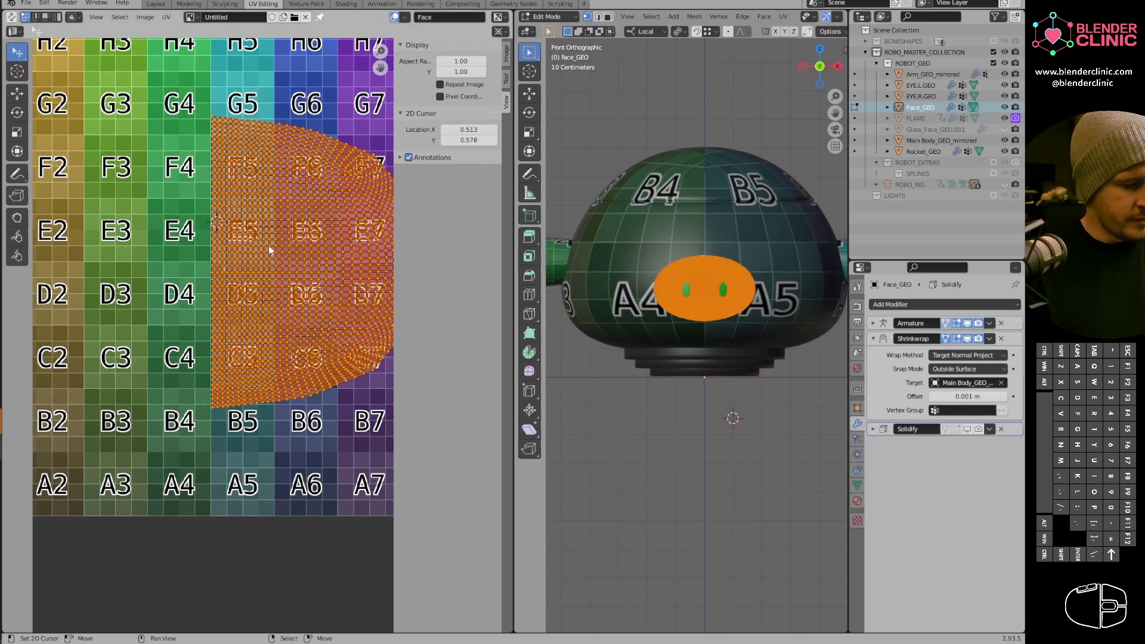
pyautogui.press('u')
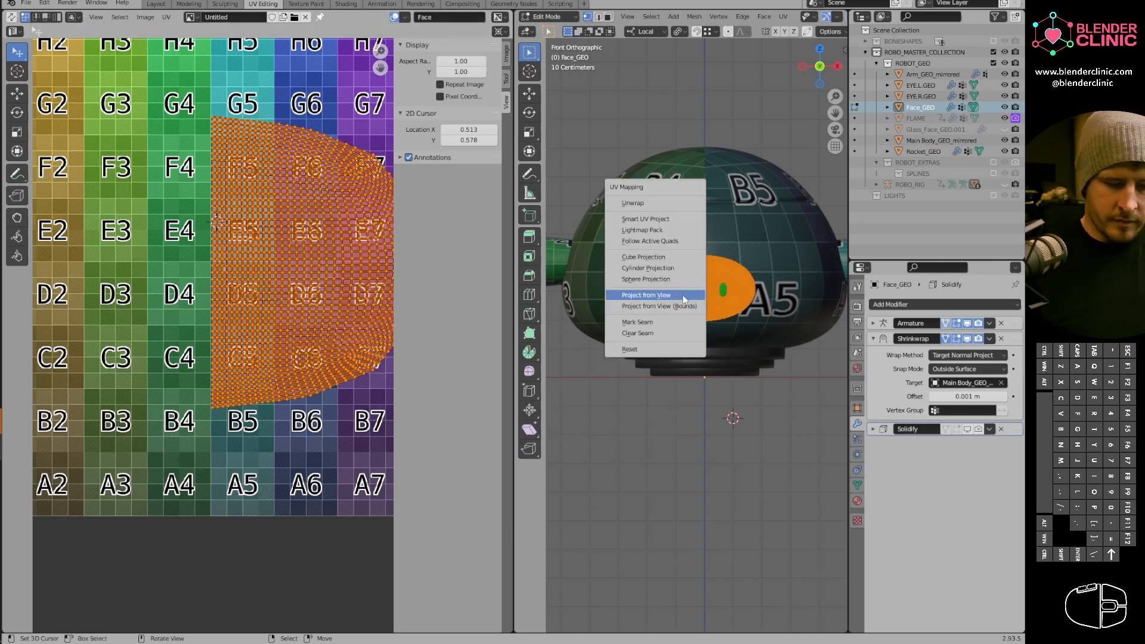
pyautogui.click(675, 295)
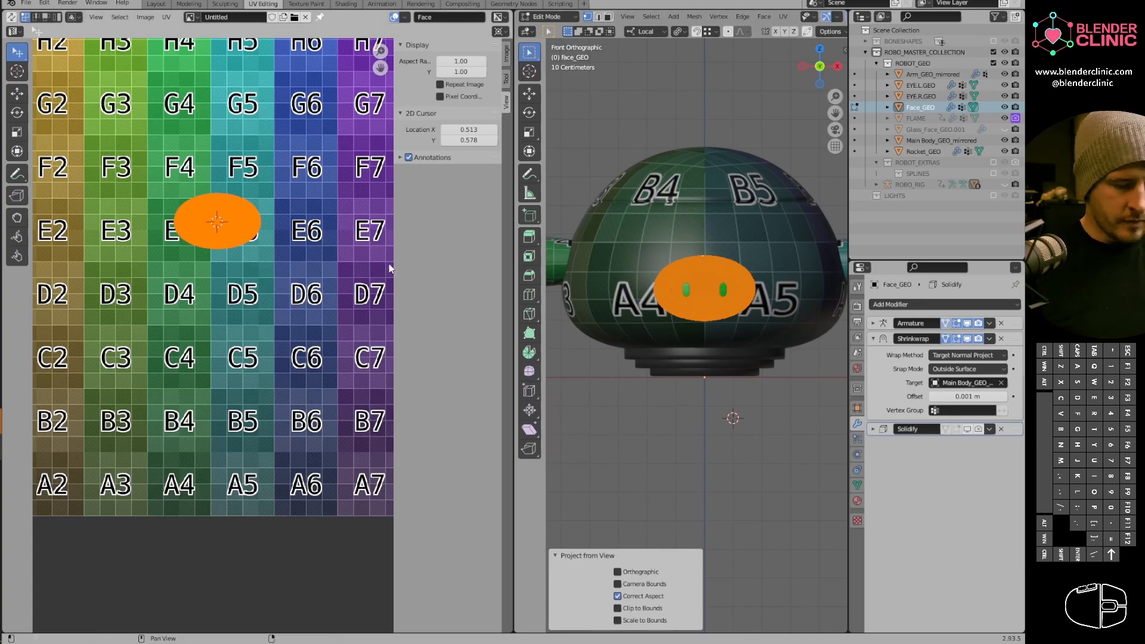
# Scale the face's projected UV island up by about 4.1 in all directions.
pyautogui.press('s')
pyautogui.click(422, 114)
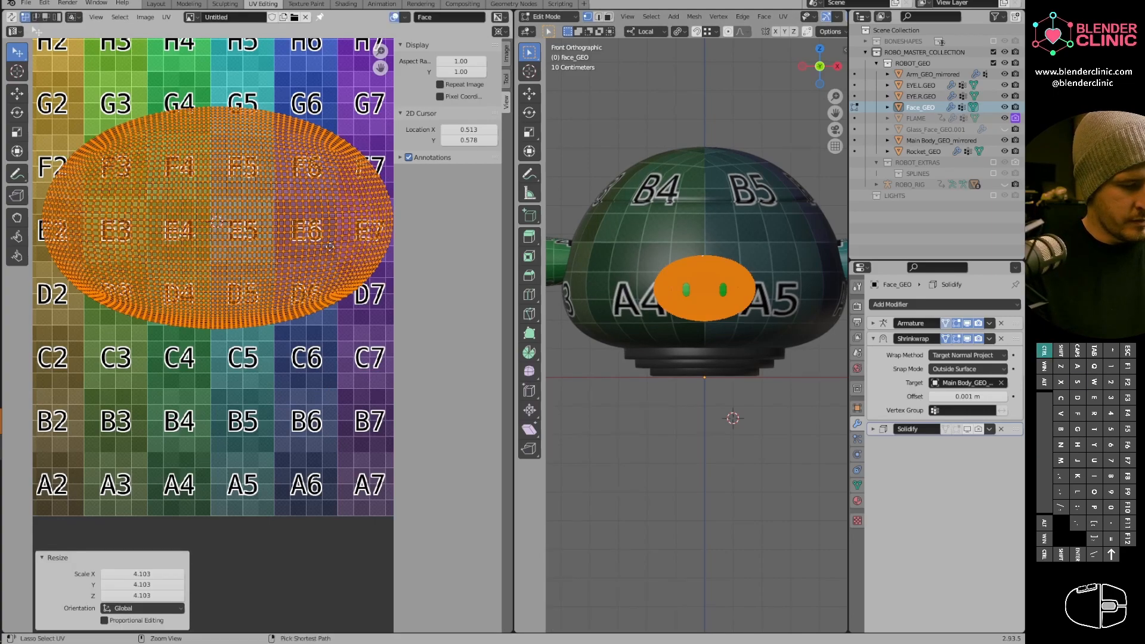
pyautogui.scroll(-2, 288, 264)
pyautogui.moveTo(260, 262); pyautogui.dragTo(370, 313, button='middle')
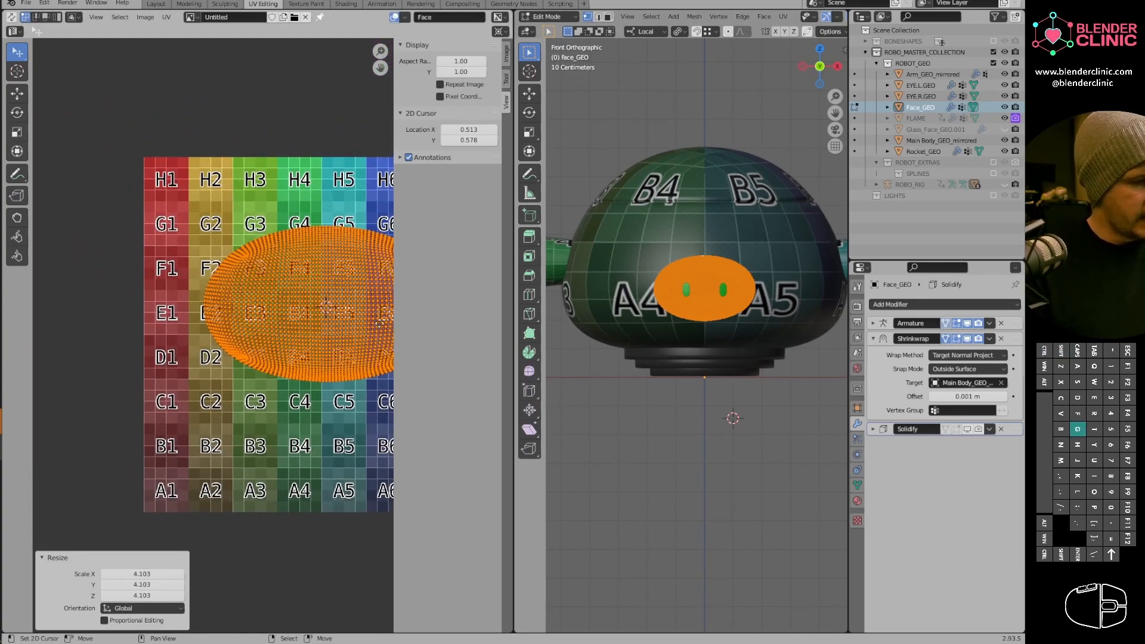
# Move the face island to the H1 corner and scale it to 0.369 around a 2D cursor at (-0.005, 0.871).
pyautogui.press('g')
pyautogui.click(157, 203)
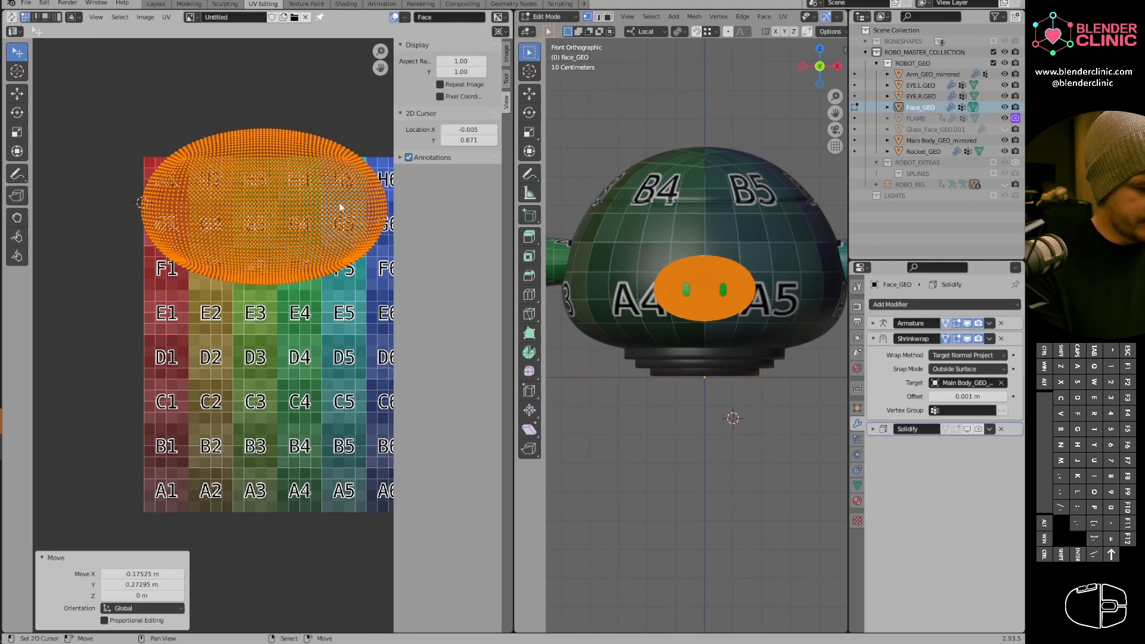
pyautogui.press('s')
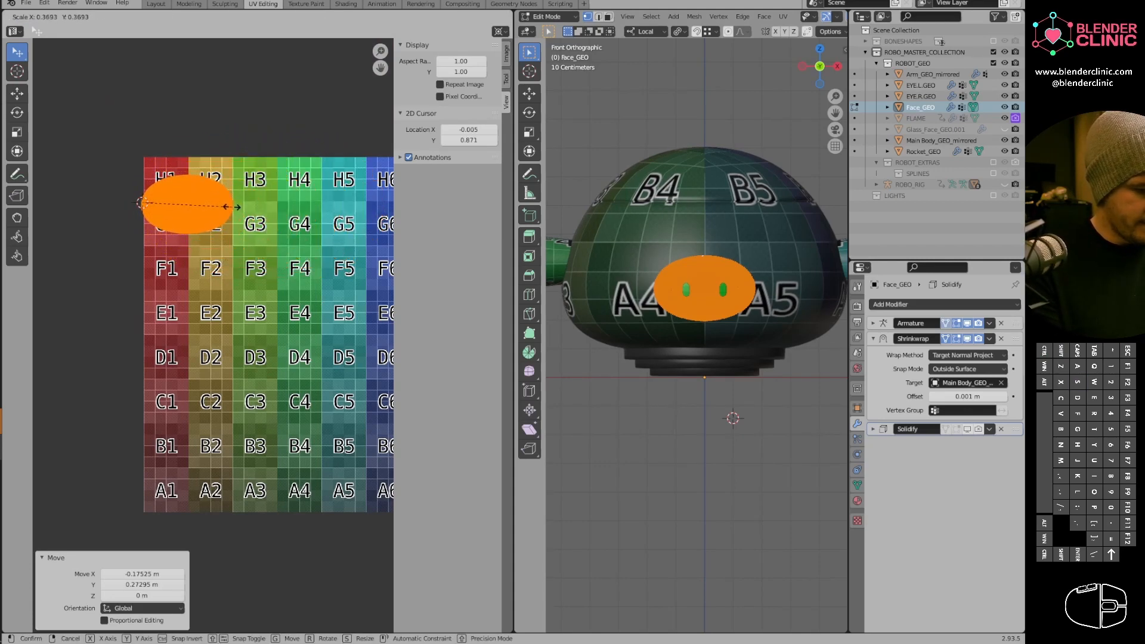
pyautogui.click(233, 210)
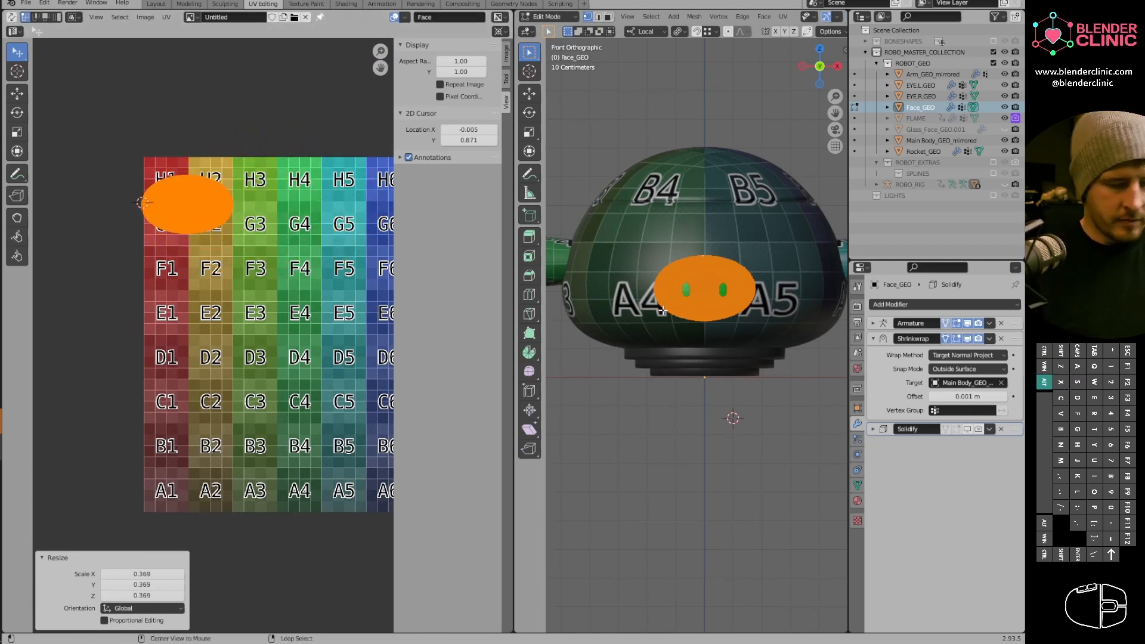
# Leave the face mesh, reveal the hidden glass face object, and open it in Edit Mode.
pyautogui.press('Tab')
pyautogui.click(705, 309)
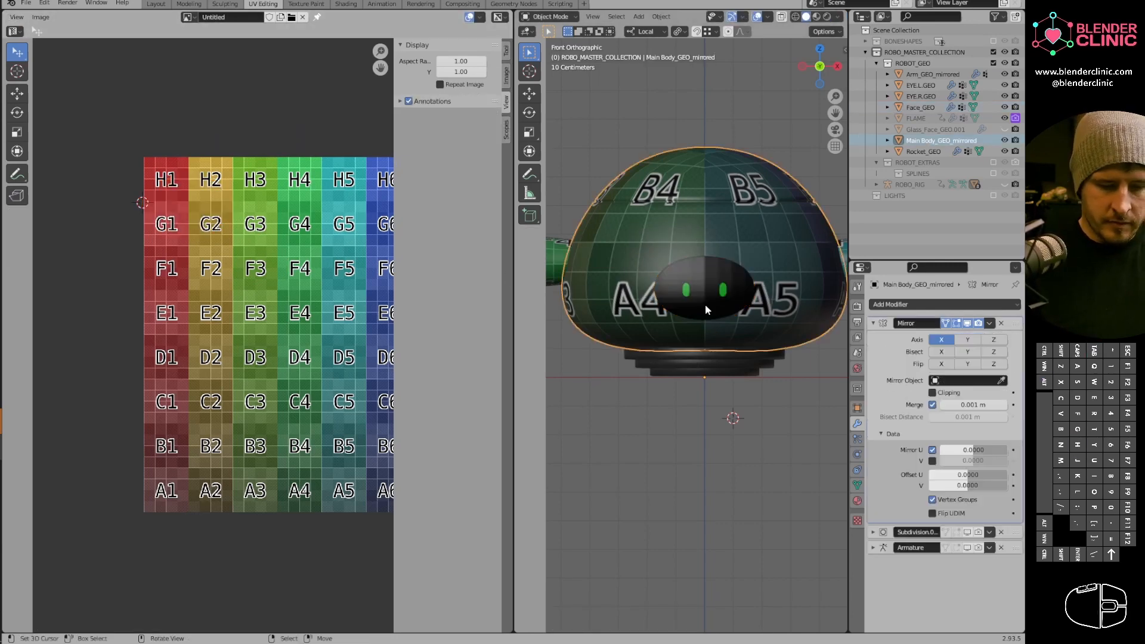
pyautogui.click(703, 309)
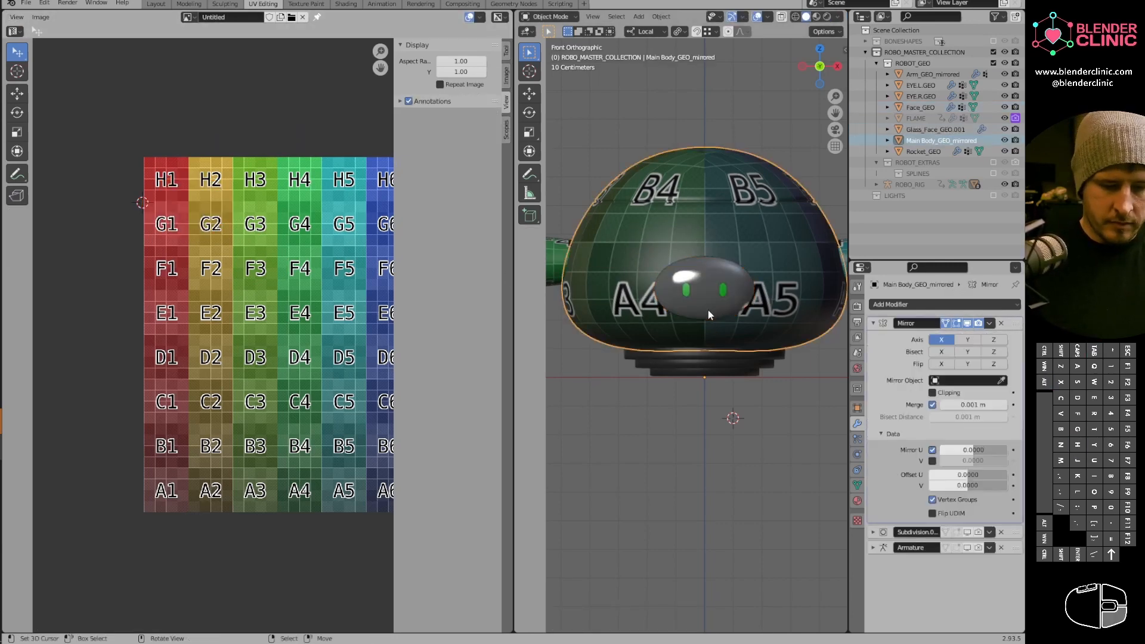
pyautogui.hotkey('ctrl', 'Tab')
pyautogui.click(743, 307)
# Move the glass face island to the F1 tile's outer edge and scale it to 0.663 around a 2D cursor at (-0.000081, 0.706).
pyautogui.press('g')
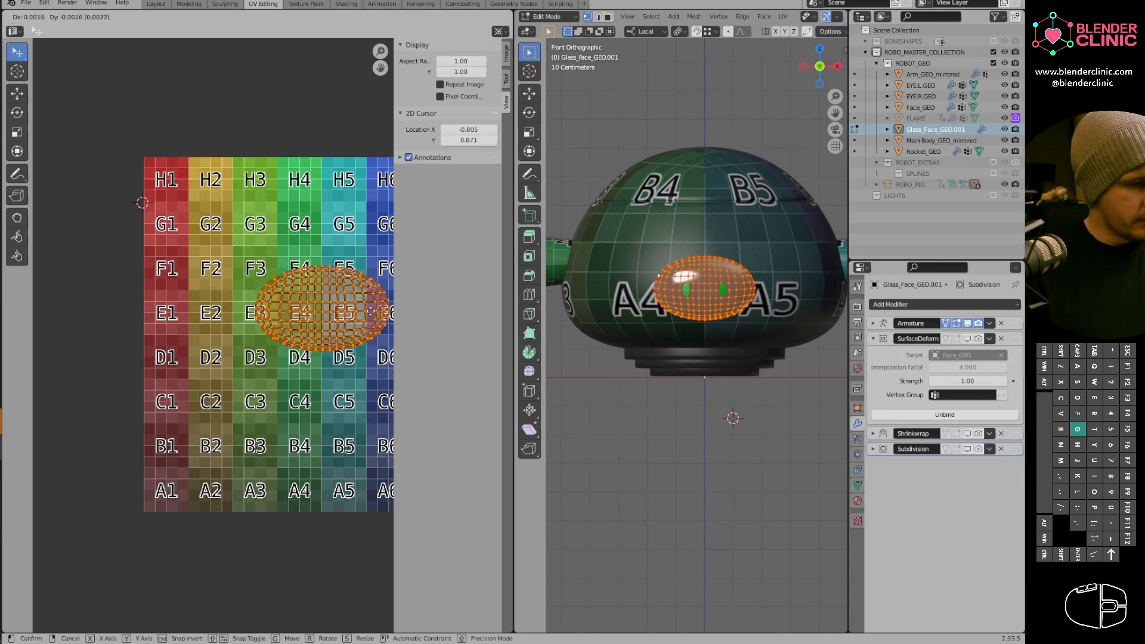
pyautogui.click(158, 275)
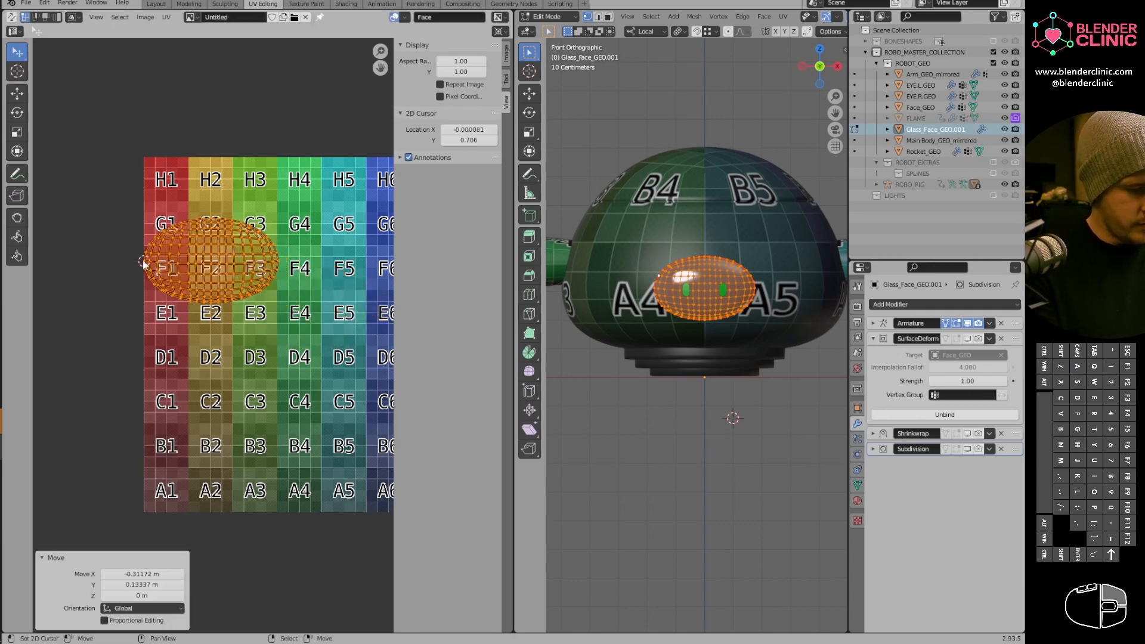
pyautogui.press('s')
pyautogui.click(257, 263)
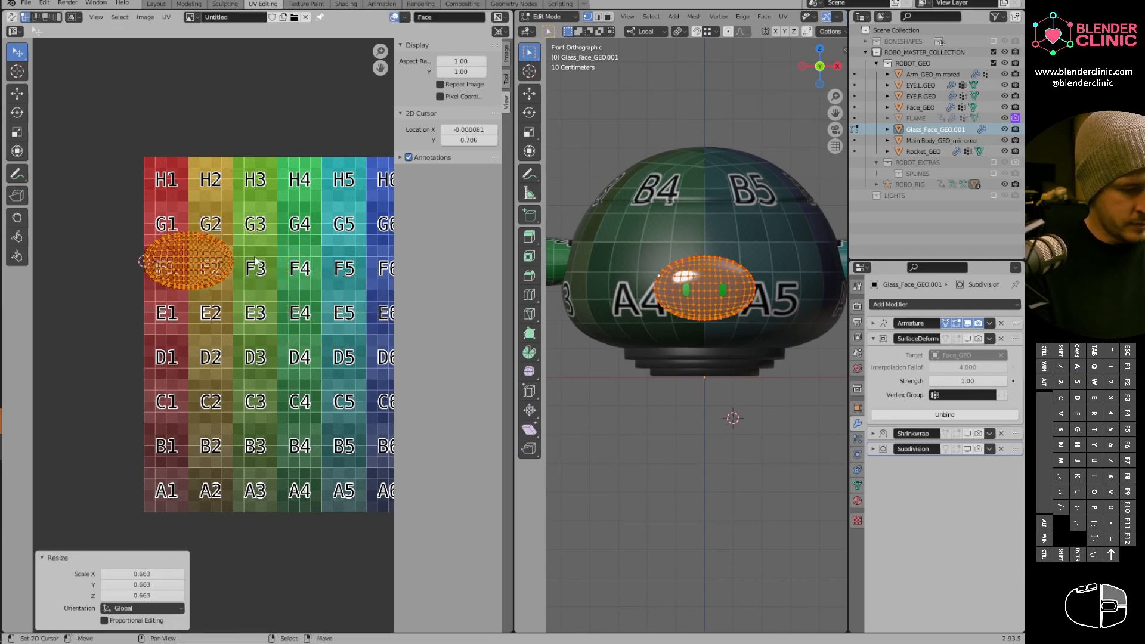
pyautogui.press('Tab')
pyautogui.keyDown('shift'); pyautogui.click(709, 360); pyautogui.keyUp('shift')
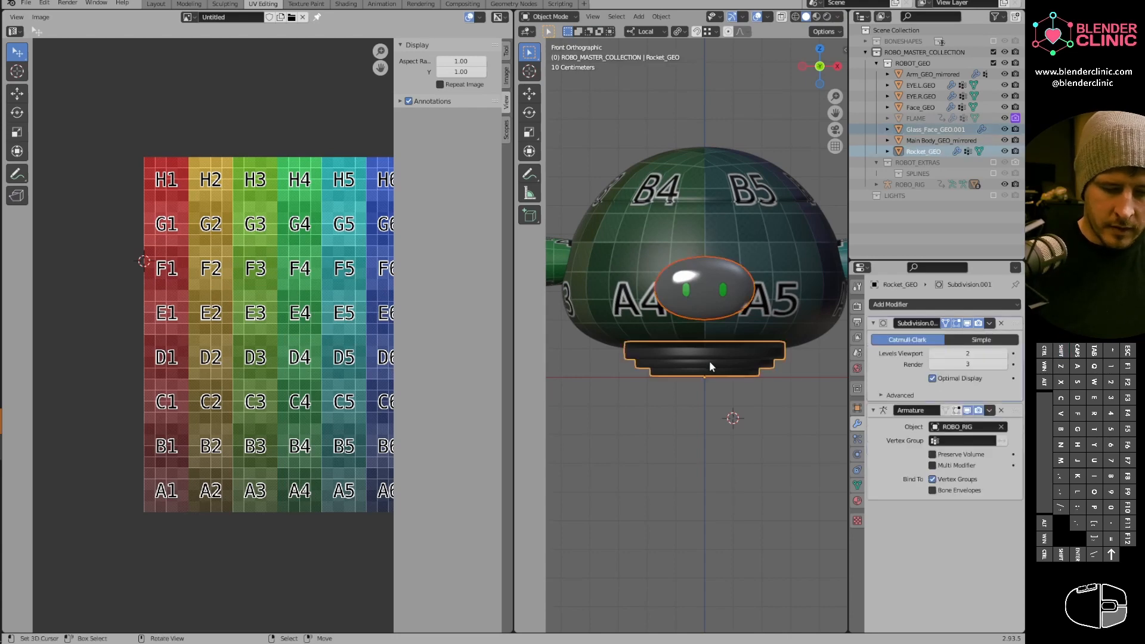
pyautogui.hotkey('ctrl', 'Tab')
pyautogui.click(726, 359)
pyautogui.hotkey('alt', 'a')
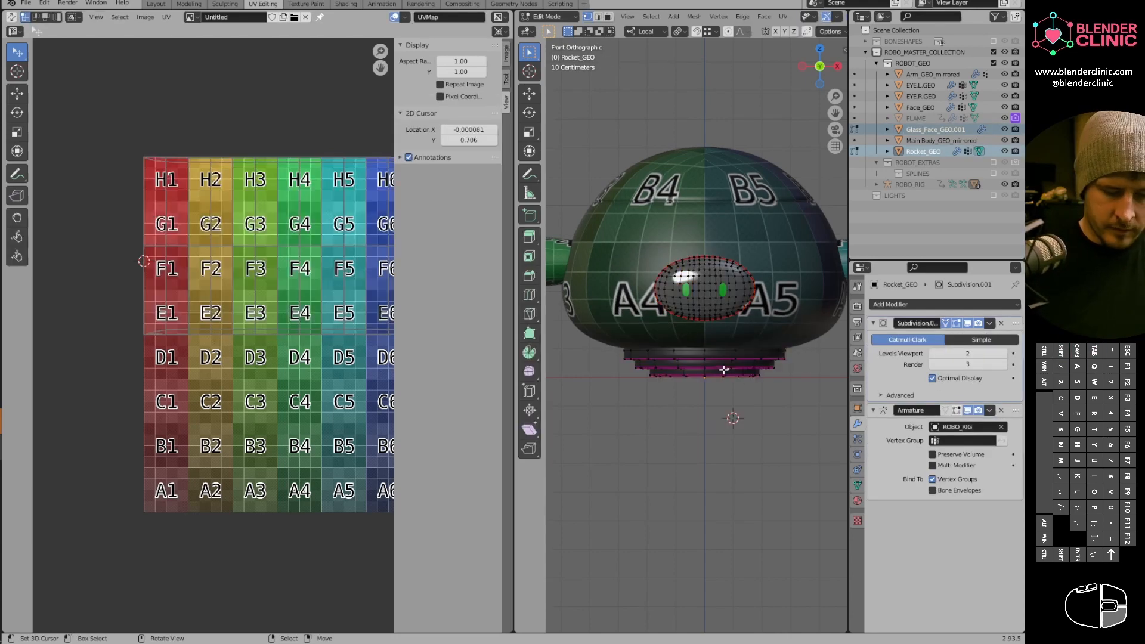
pyautogui.moveTo(716, 369)
pyautogui.mouseDown(button='middle')
pyautogui.moveTo(731, 304)
pyautogui.moveTo(721, 368)
pyautogui.mouseUp(button='middle')
pyautogui.keyDown('alt'); pyautogui.click(736, 278); pyautogui.keyUp('alt')
pyautogui.press('a')
pyautogui.hotkey('alt', 'a')
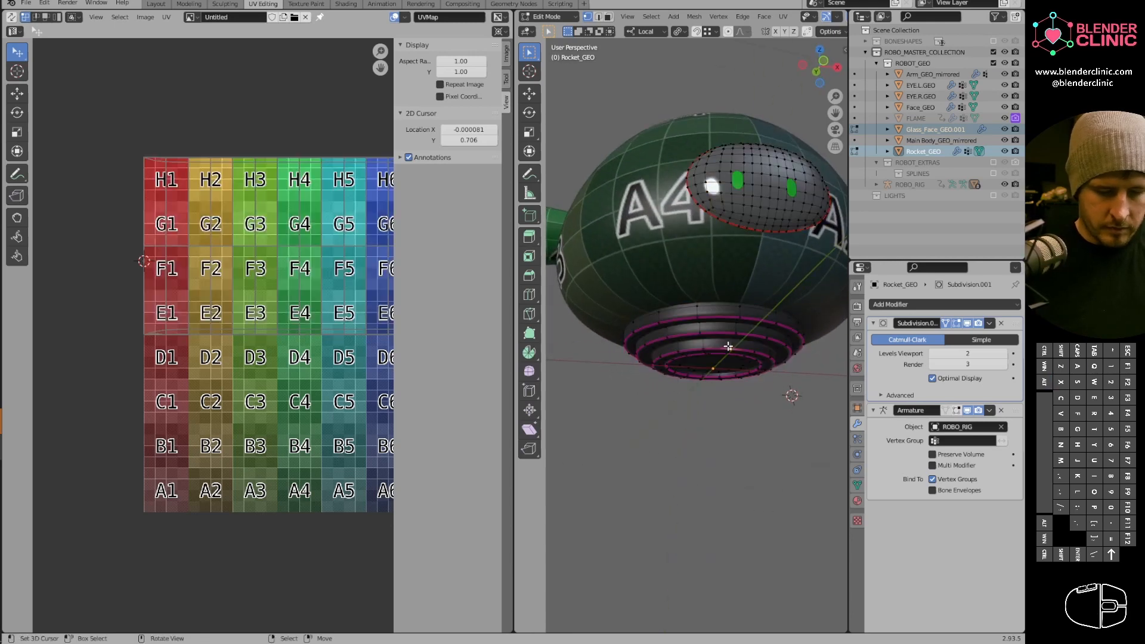
pyautogui.press('l')
pyautogui.press('Tab')
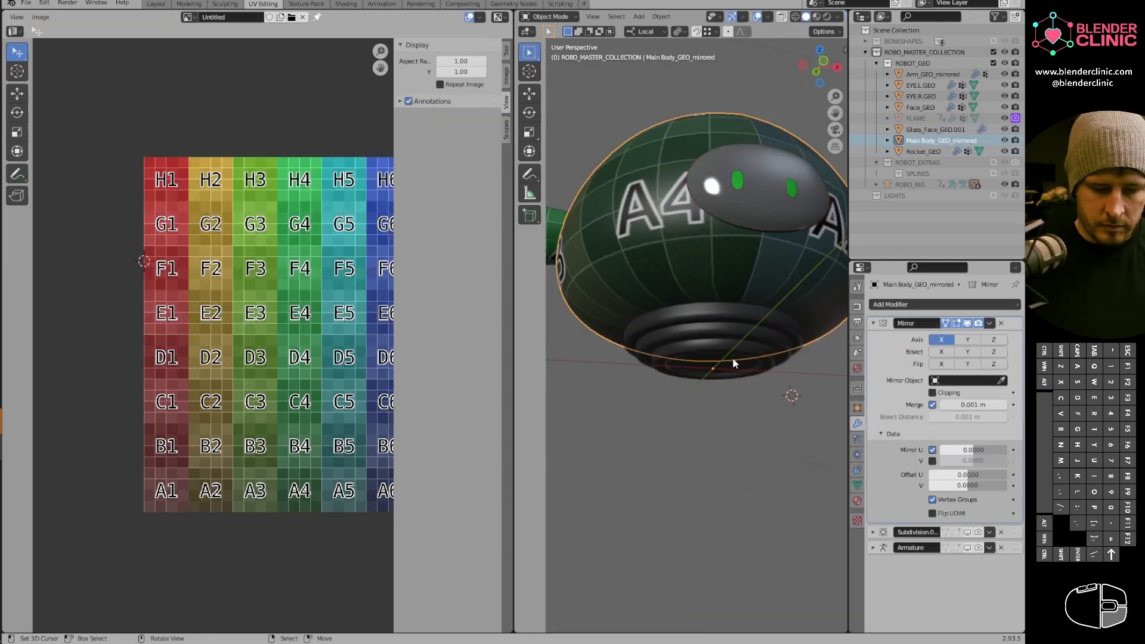
# Open only the rocket in Edit Mode and apply an angle-based Unwrap to its selected mesh.
pyautogui.press('Tab')
pyautogui.click(791, 364)
pyautogui.press('u')
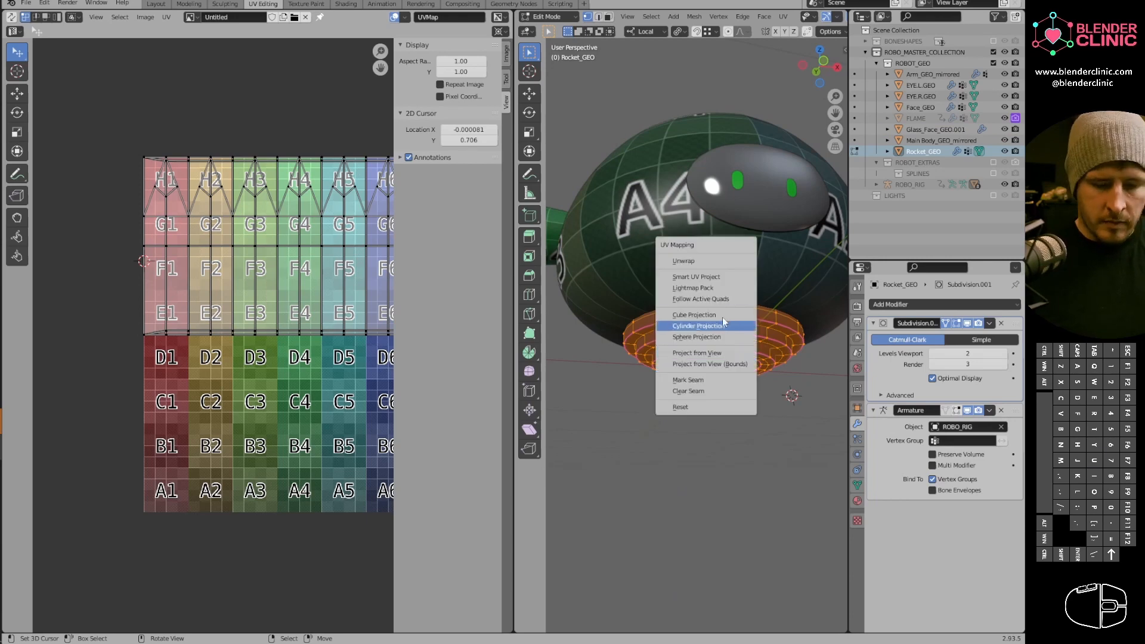
pyautogui.click(714, 265)
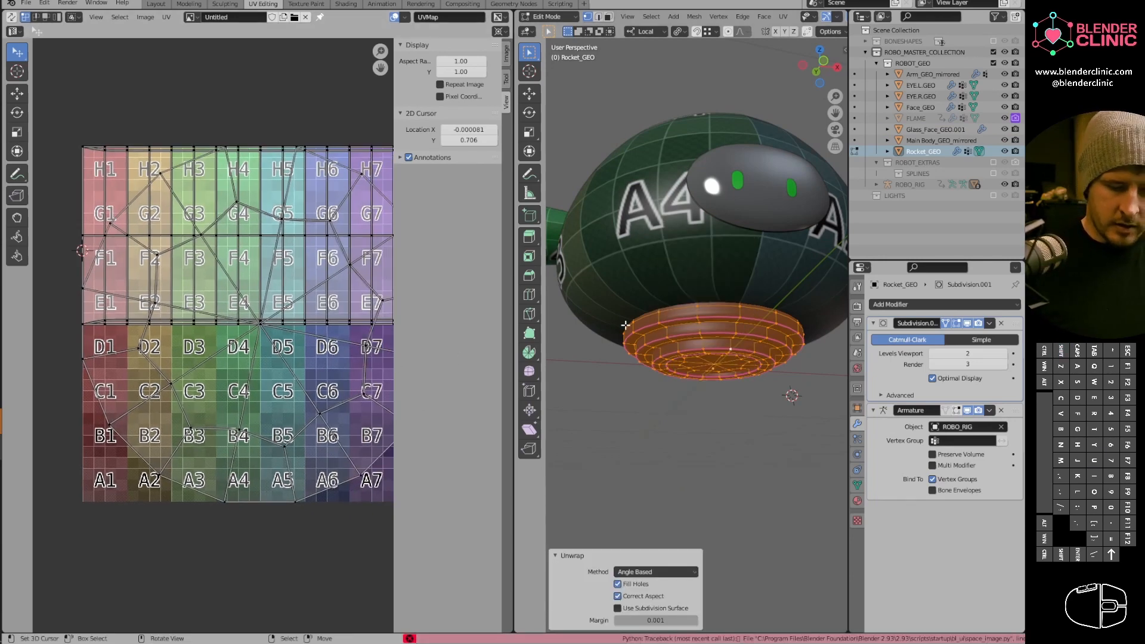
# Select the rocket's overlapping circular UV island, scale it to 0.395, and move it down over the B1 to D3 tiles.
pyautogui.moveTo(385, 312); pyautogui.dragTo(262, 325, button='middle')
pyautogui.keyDown('ctrl'); pyautogui.moveTo(317, 319); pyautogui.dragTo(362, 320, button='middle'); pyautogui.keyUp('ctrl')
pyautogui.keyDown('shift'); pyautogui.moveTo(316, 354); pyautogui.dragTo(364, 333, button='middle'); pyautogui.keyUp('shift')
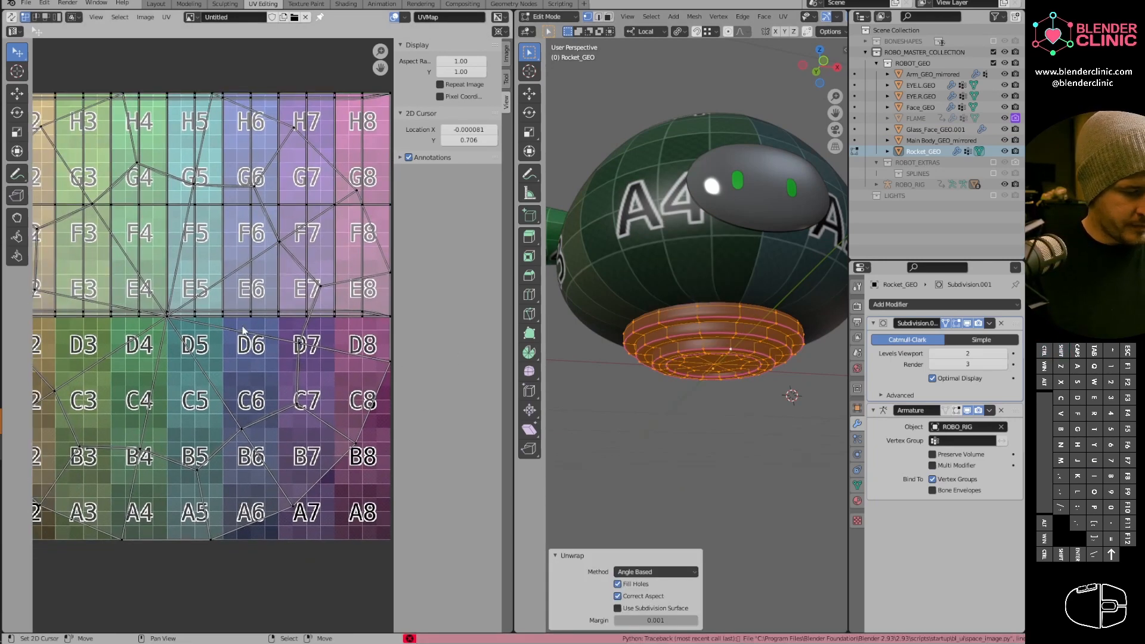
pyautogui.click(291, 484)
pyautogui.press('l')
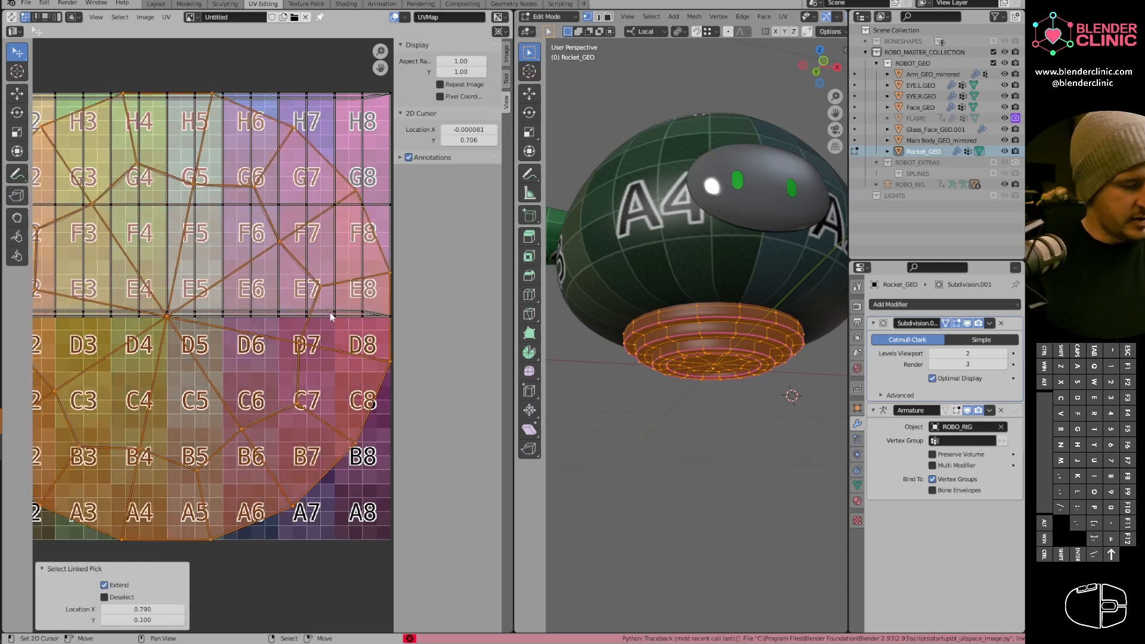
pyautogui.press('s')
pyautogui.click(91, 289)
pyautogui.keyDown('shift'); pyautogui.moveTo(195, 309); pyautogui.dragTo(361, 275, button='middle'); pyautogui.keyUp('shift')
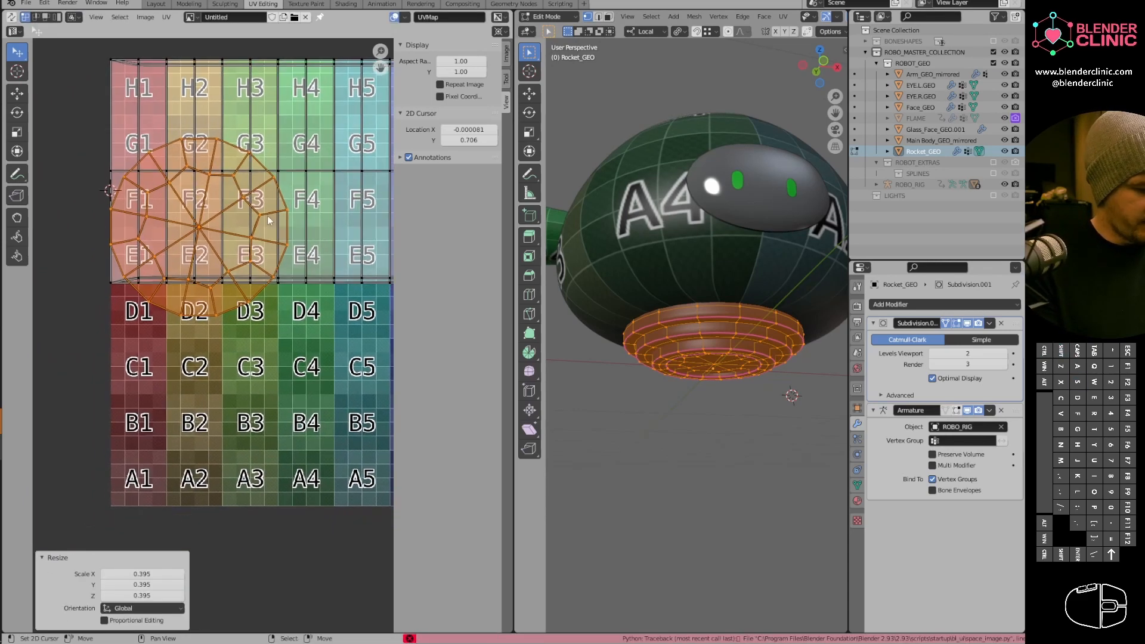
pyautogui.moveTo(271, 210); pyautogui.dragTo(275, 339)
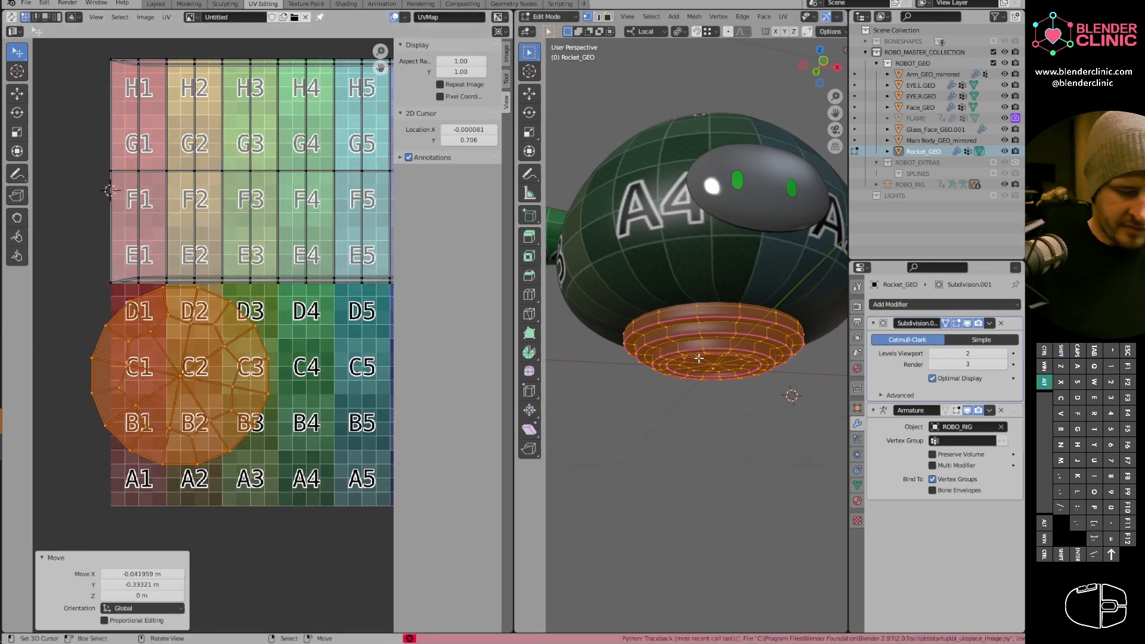
# Examine the stepped tiers on the rocket's underside by selecting individual loops between the seams.
pyautogui.keyDown('alt'); pyautogui.click(719, 347); pyautogui.keyUp('alt')
pyautogui.keyDown('alt'); pyautogui.keyDown('shift'); pyautogui.click(714, 308); pyautogui.keyUp('shift'); pyautogui.keyUp('alt')
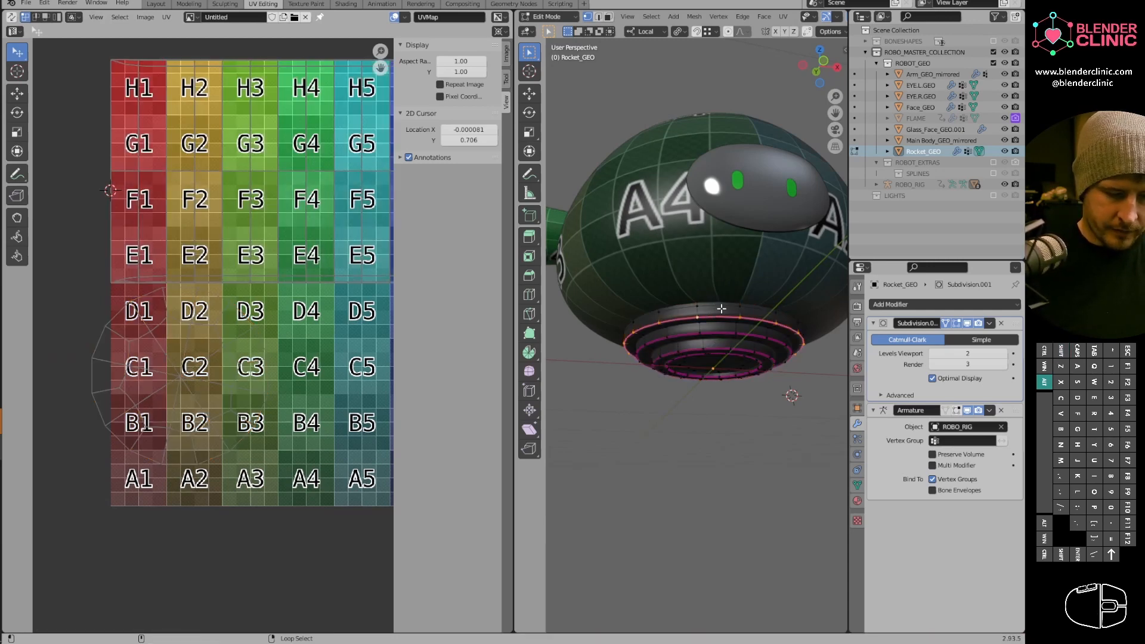
pyautogui.keyDown('alt'); pyautogui.keyDown('shift'); pyautogui.rightClick(722, 308); pyautogui.keyUp('shift'); pyautogui.keyUp('alt')
pyautogui.moveTo(722, 325); pyautogui.dragTo(731, 282, button='middle')
pyautogui.keyDown('alt'); pyautogui.keyDown('shift'); pyautogui.rightClick(725, 305); pyautogui.keyUp('shift'); pyautogui.keyUp('alt')
pyautogui.keyDown('alt'); pyautogui.rightClick(725, 306); pyautogui.keyUp('alt')
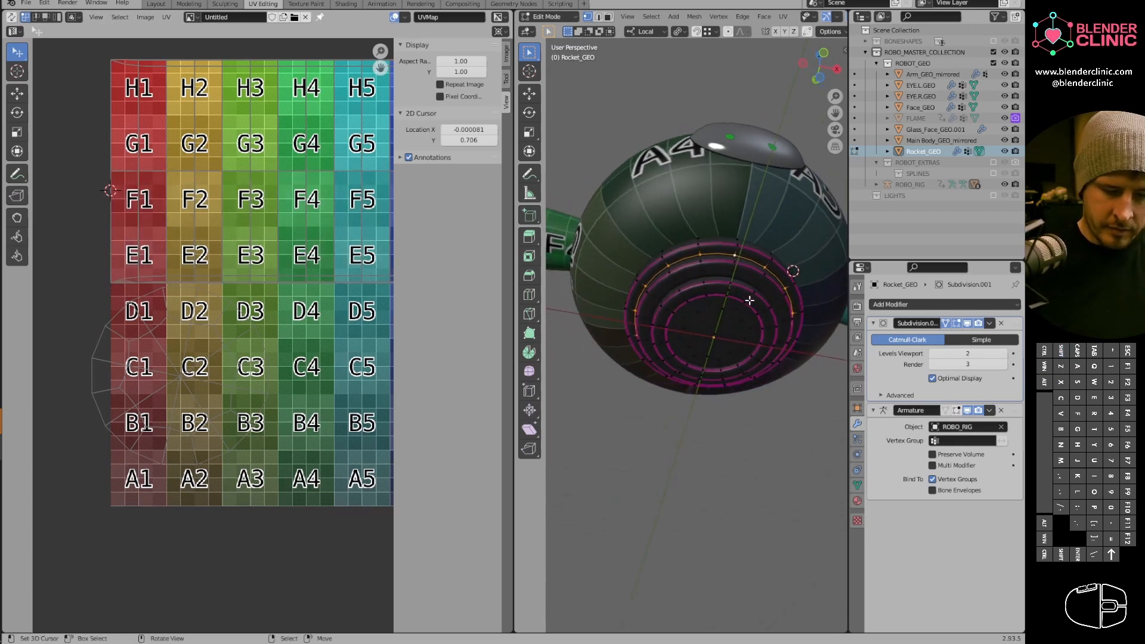
pyautogui.moveTo(723, 380); pyautogui.dragTo(709, 313, button='middle')
pyautogui.keyDown('alt'); pyautogui.rightClick(711, 344); pyautogui.keyUp('alt')
pyautogui.rightClick(703, 321)
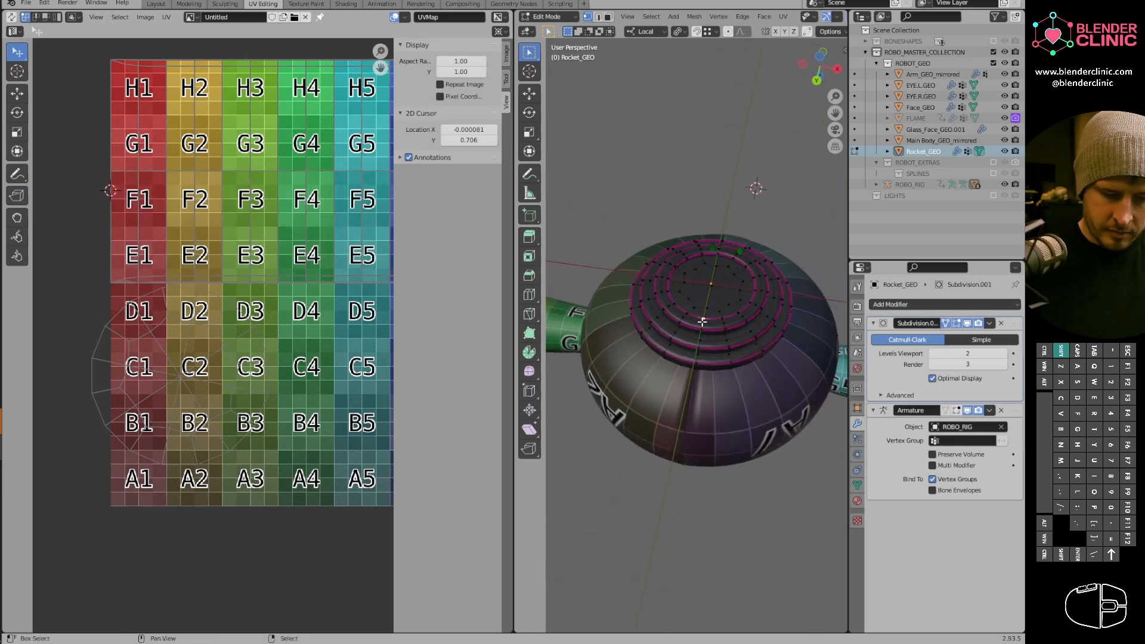
pyautogui.scroll(2, 702, 332)
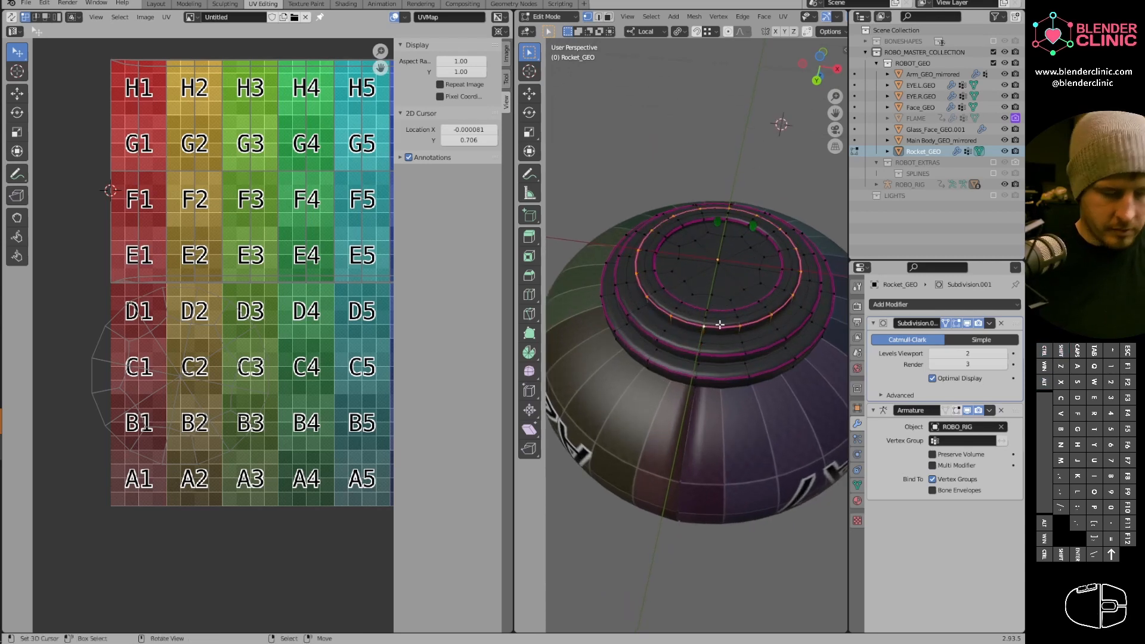
# Select only the rocket's outermost ring as linked geometry and apply an angle-based Unwrap to it.
pyautogui.press('l')
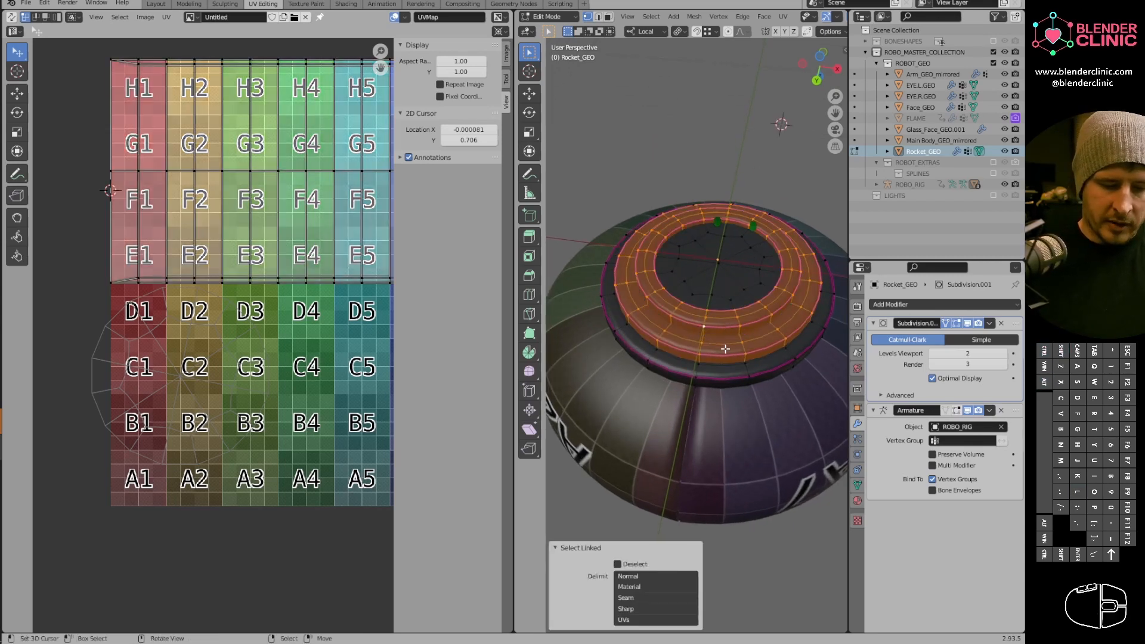
pyautogui.hotkey('alt', 'a')
pyautogui.press('l')
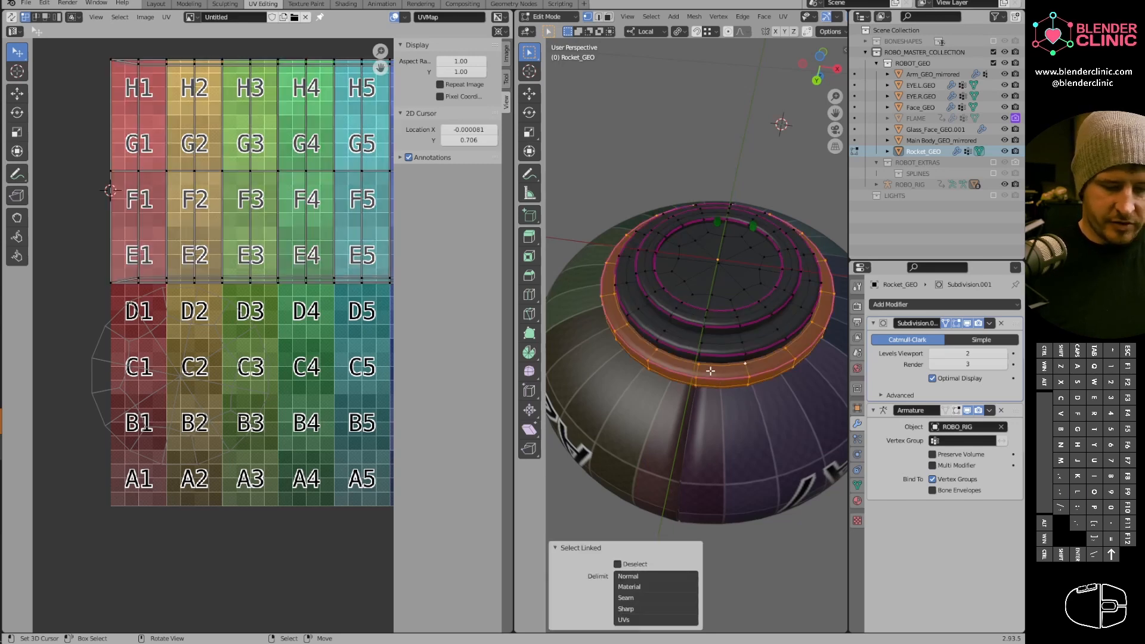
pyautogui.press('u')
pyautogui.click(711, 373)
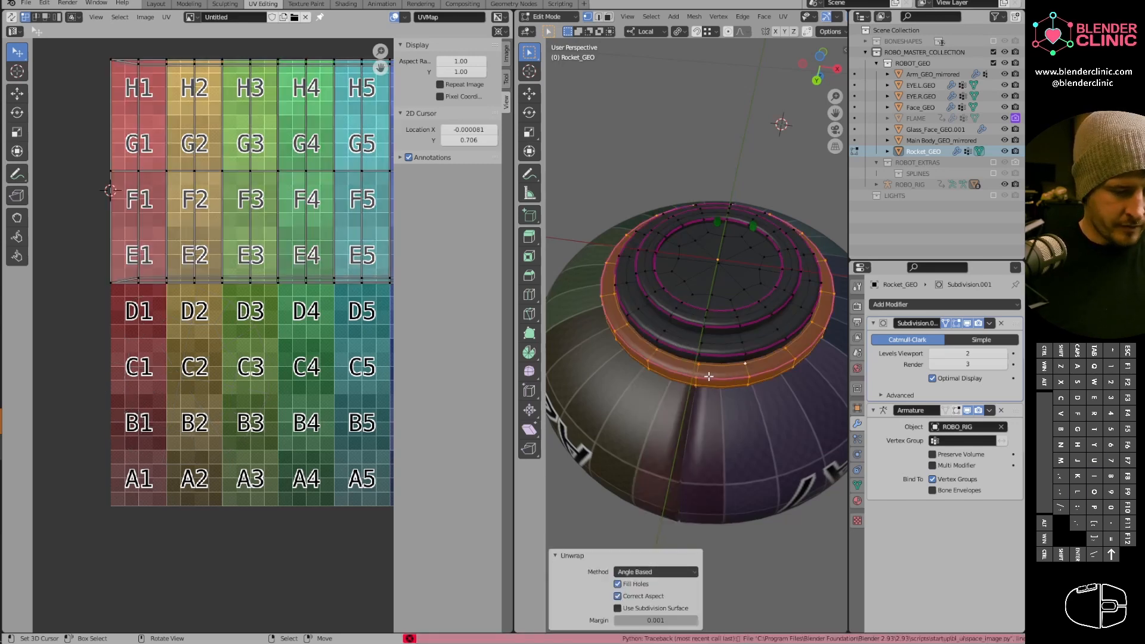
pyautogui.scroll(-3, 124, 296)
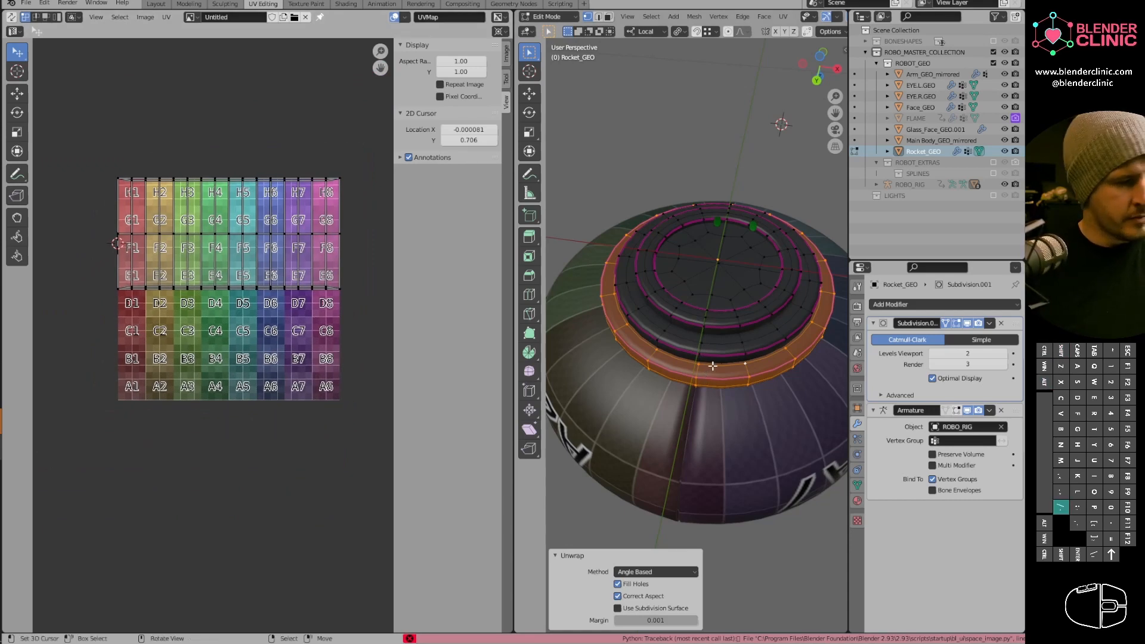
# Isolate the rocket in local view and hide all of its geometry except the selected outermost ring.
pyautogui.press('/')
pyautogui.press('/')
pyautogui.press('/')
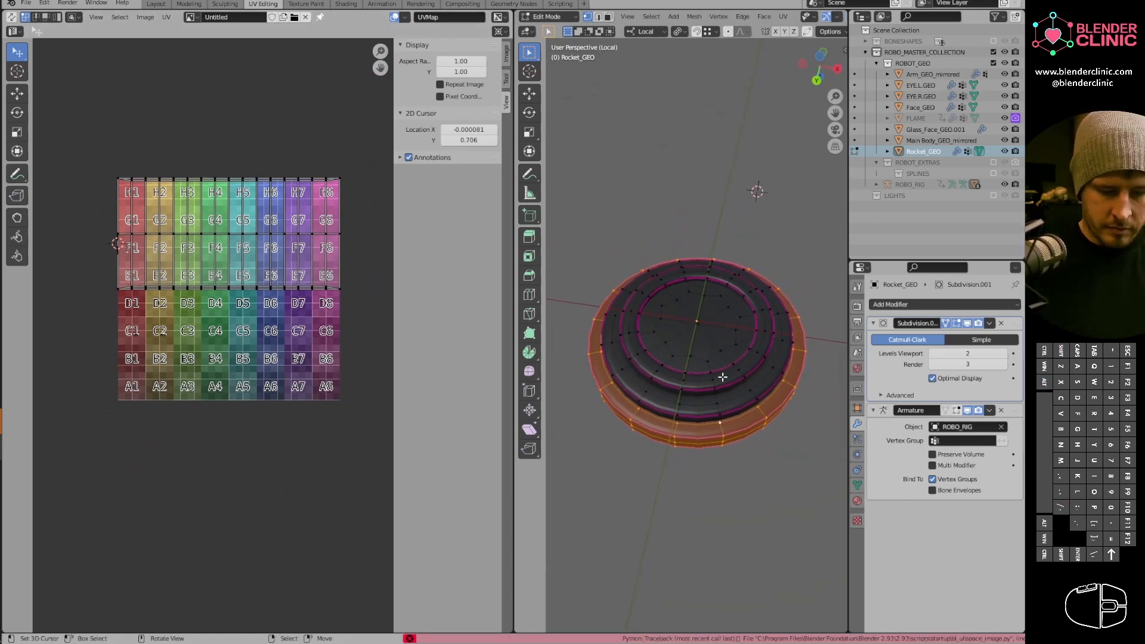
pyautogui.hotkey('shift', 'h')
# Select the short run of edges crossing the outermost ring and mark it as a seam.
pyautogui.moveTo(704, 392); pyautogui.dragTo(752, 306, button='middle')
pyautogui.hotkey('alt', 'a')
pyautogui.keyDown('alt'); pyautogui.click(797, 336); pyautogui.keyUp('alt')
pyautogui.click(759, 311)
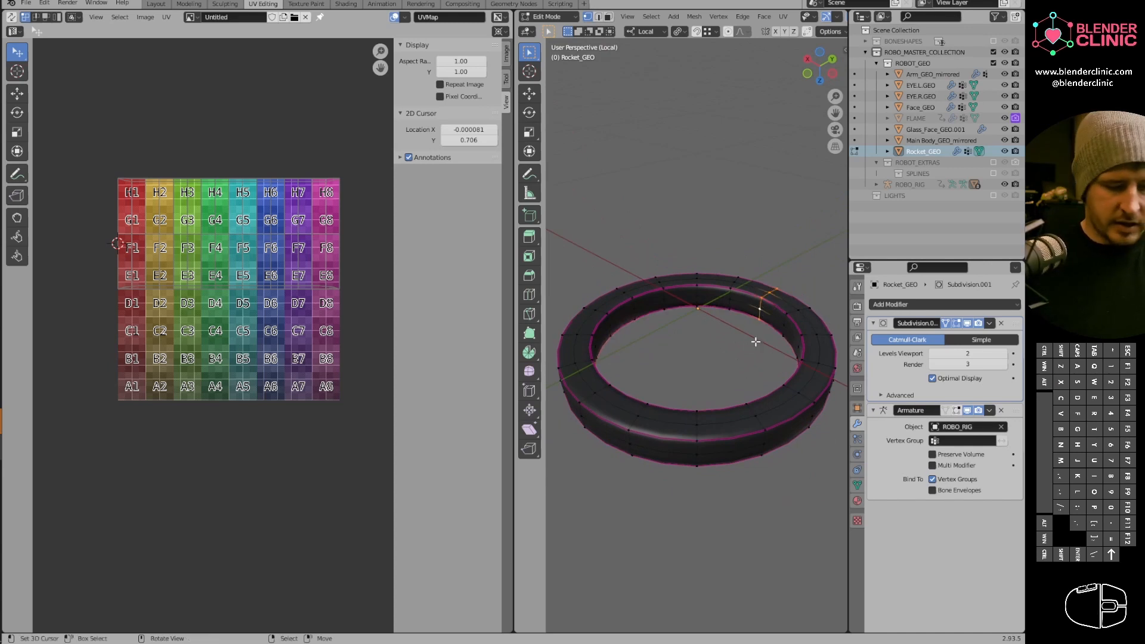
pyautogui.press('u')
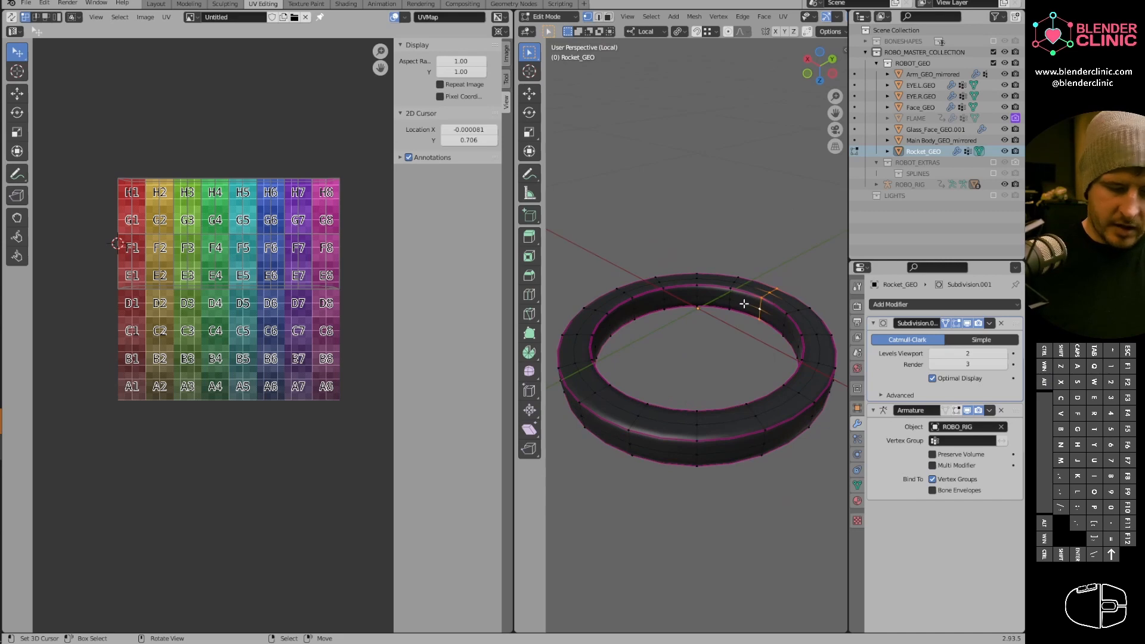
pyautogui.press('u')
pyautogui.click(720, 424)
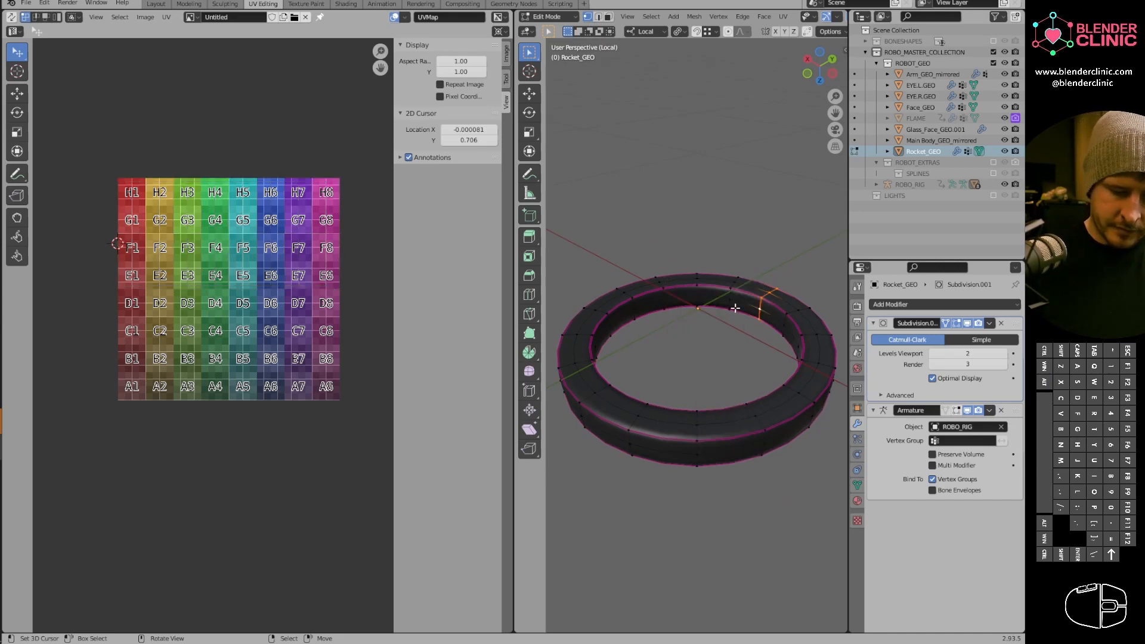
# Reveal the hidden tiers and mark the crossing edges of the rocket's middle and inner tiers as seams.
pyautogui.hotkey('alt', 'h')
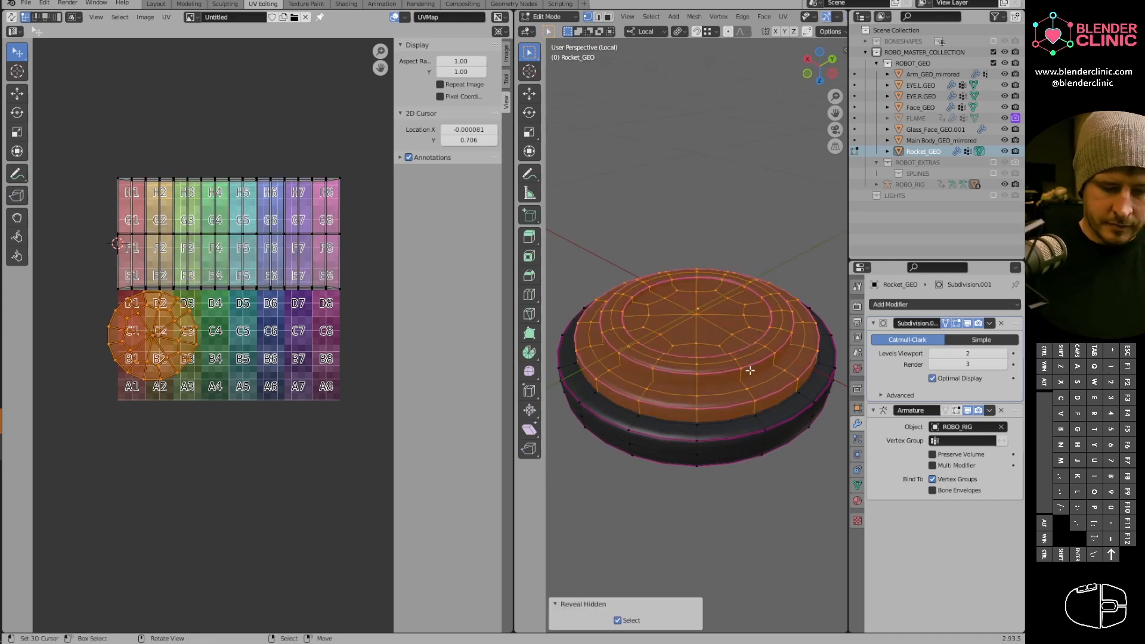
pyautogui.moveTo(738, 334)
pyautogui.mouseDown(button='middle')
pyautogui.moveTo(793, 400)
pyautogui.moveTo(729, 353)
pyautogui.mouseUp(button='middle')
pyautogui.hotkey('alt', 'a')
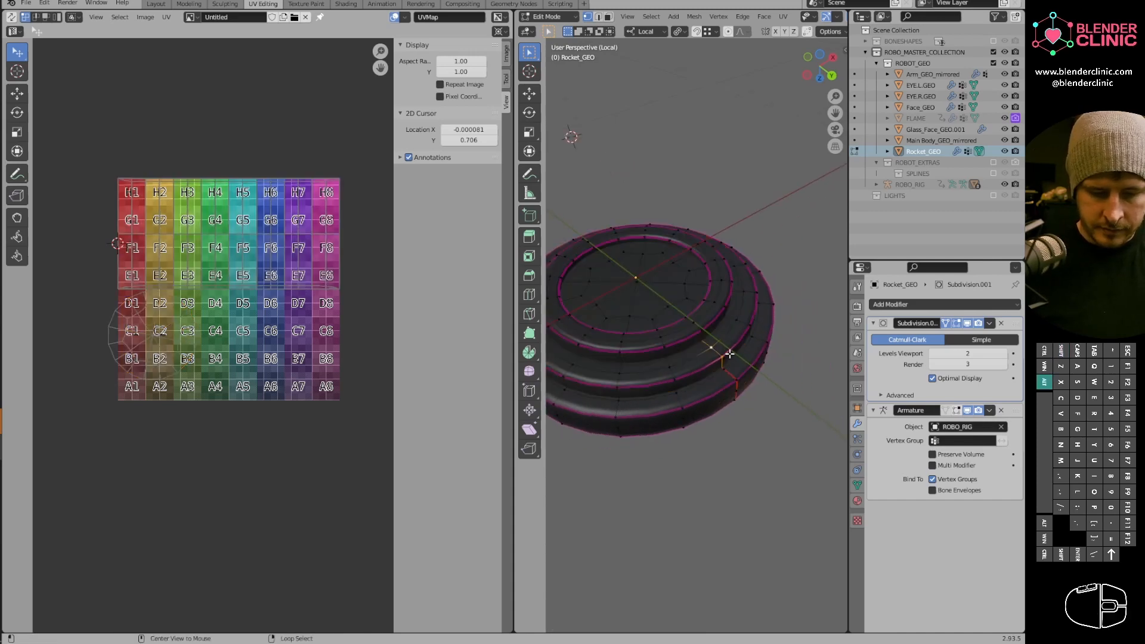
pyautogui.press('u')
pyautogui.click(715, 359)
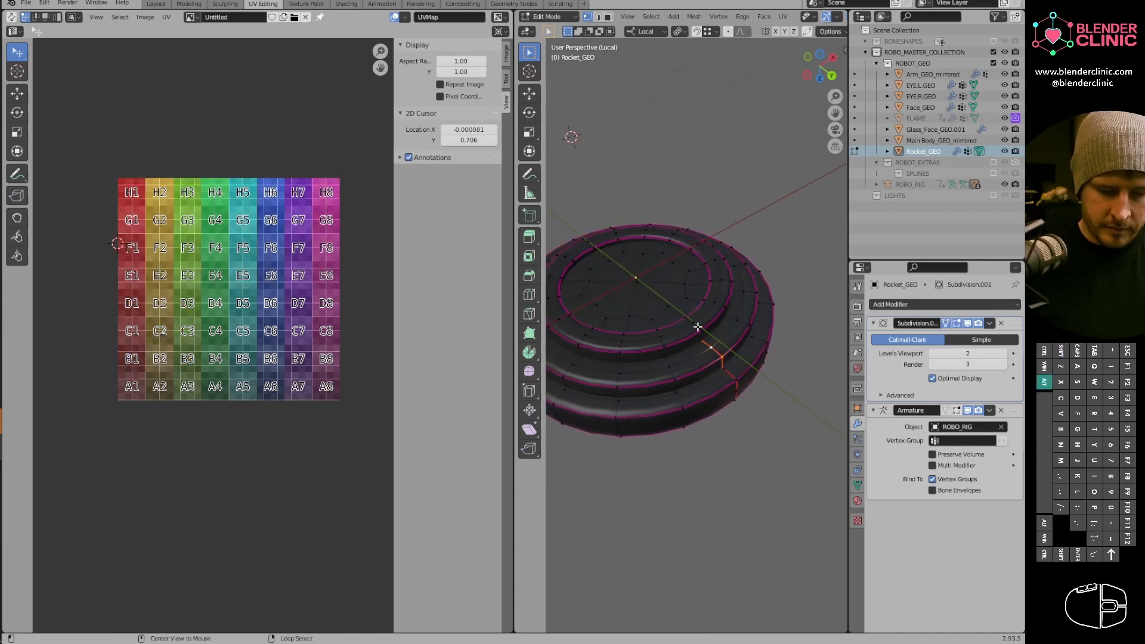
pyautogui.keyDown('alt'); pyautogui.click(698, 329); pyautogui.keyUp('alt')
pyautogui.press('u')
pyautogui.click(698, 330)
# Select the entire rocket mesh and apply an angle-based Unwrap using the new seams.
pyautogui.press('a')
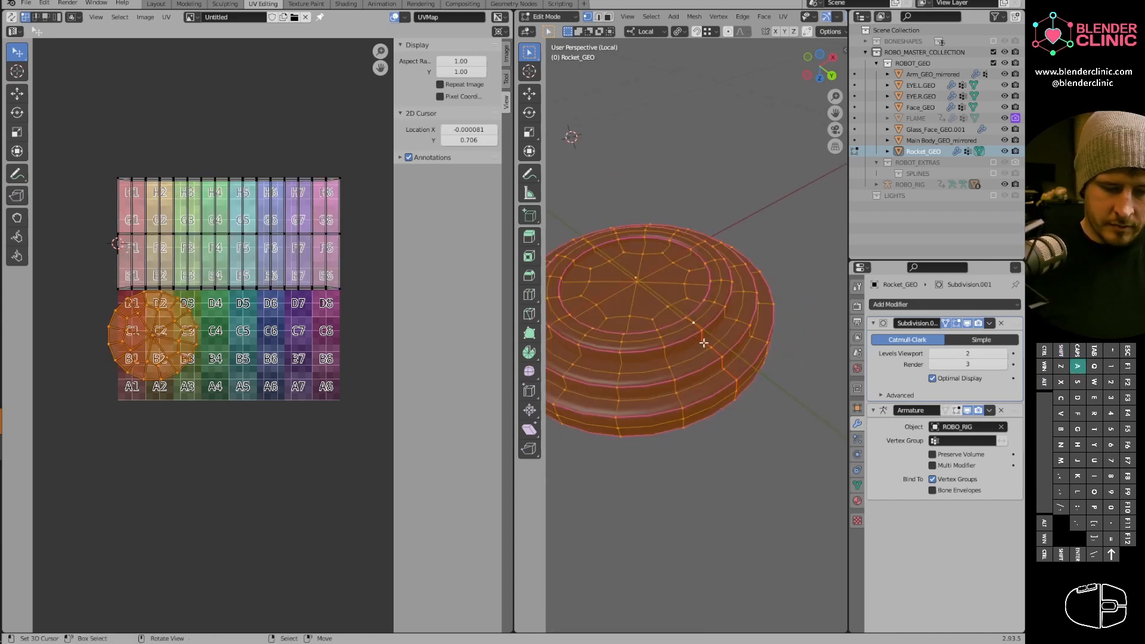
pyautogui.press('u')
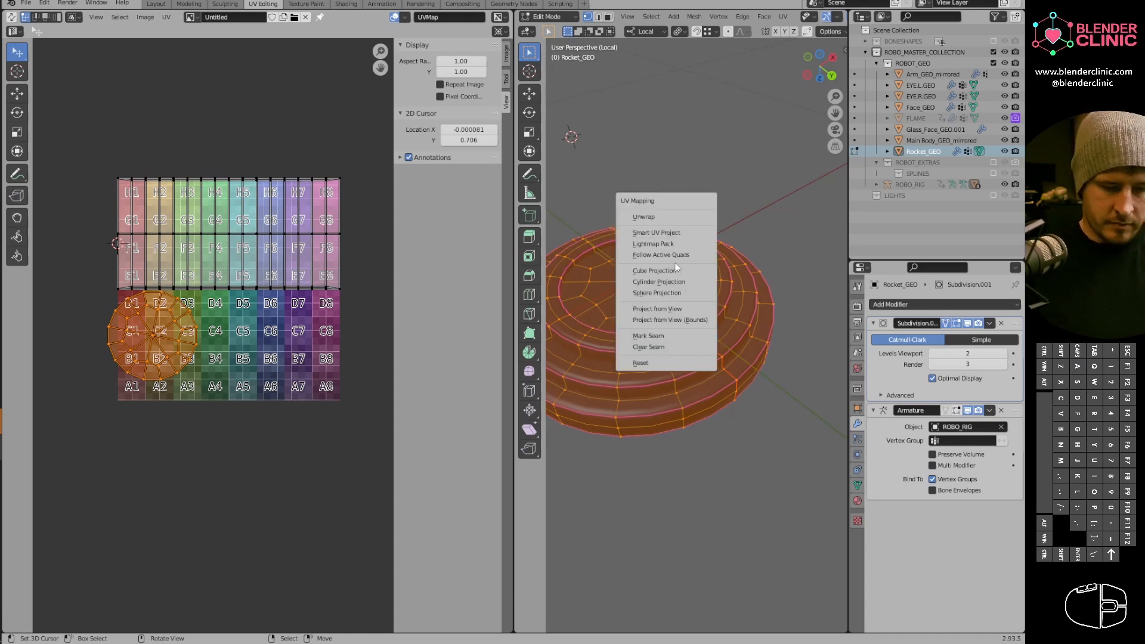
pyautogui.click(667, 213)
pyautogui.scroll(4, 257, 308)
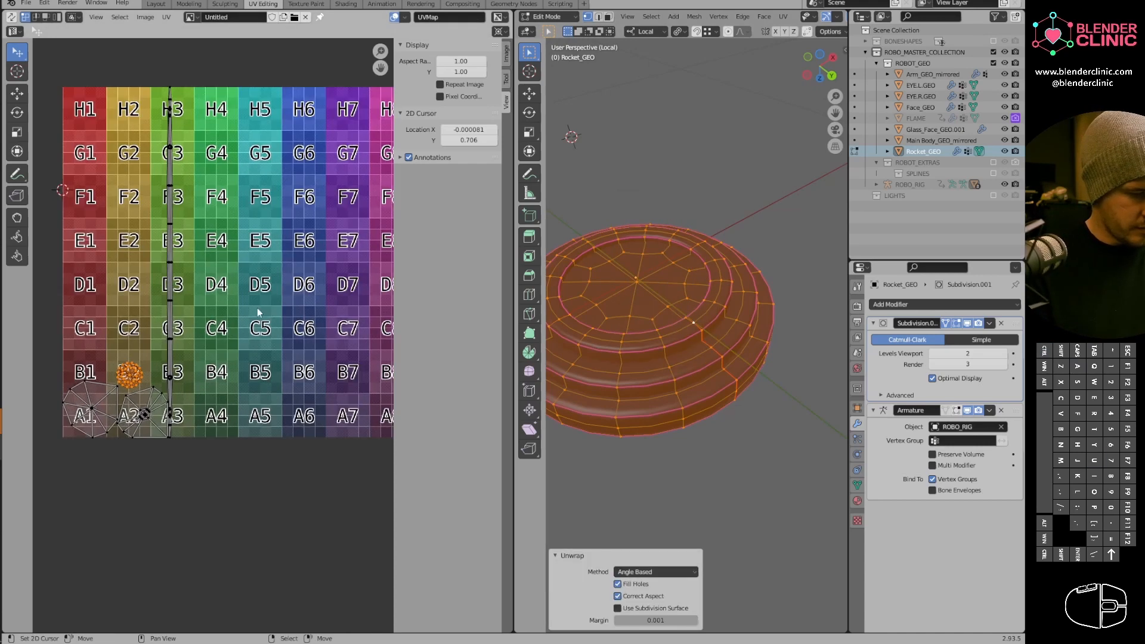
# Switch to face selection and apply Follow Active Quads with Length Average to the outermost ring's exposed flat face loop.
pyautogui.click(679, 407)
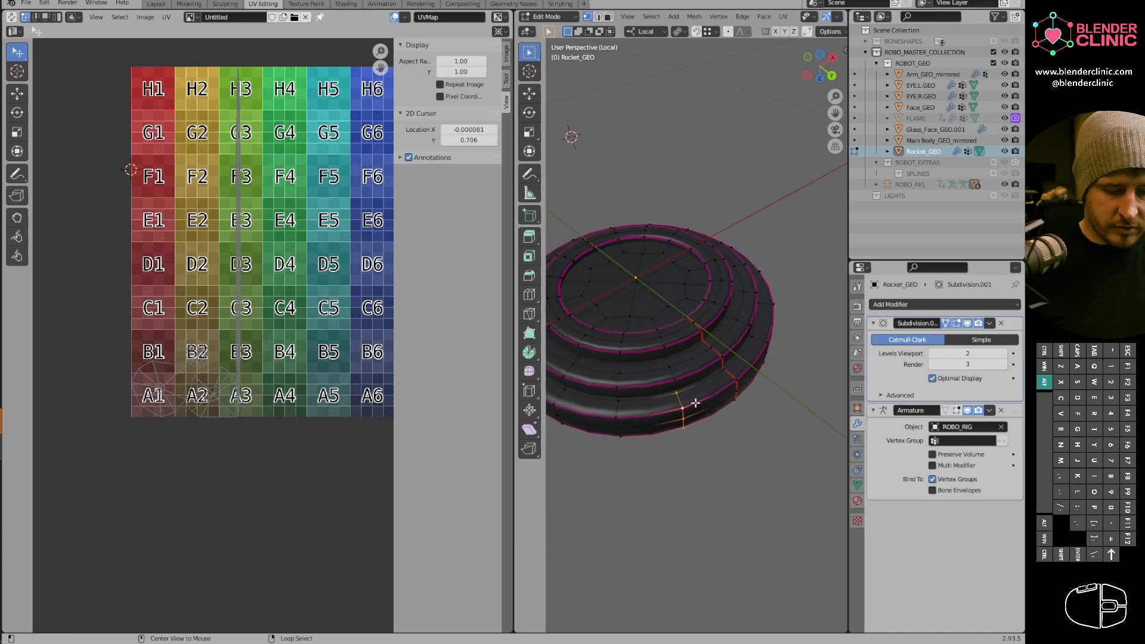
pyautogui.keyDown('alt'); pyautogui.click(695, 403); pyautogui.keyUp('alt')
pyautogui.press('3')
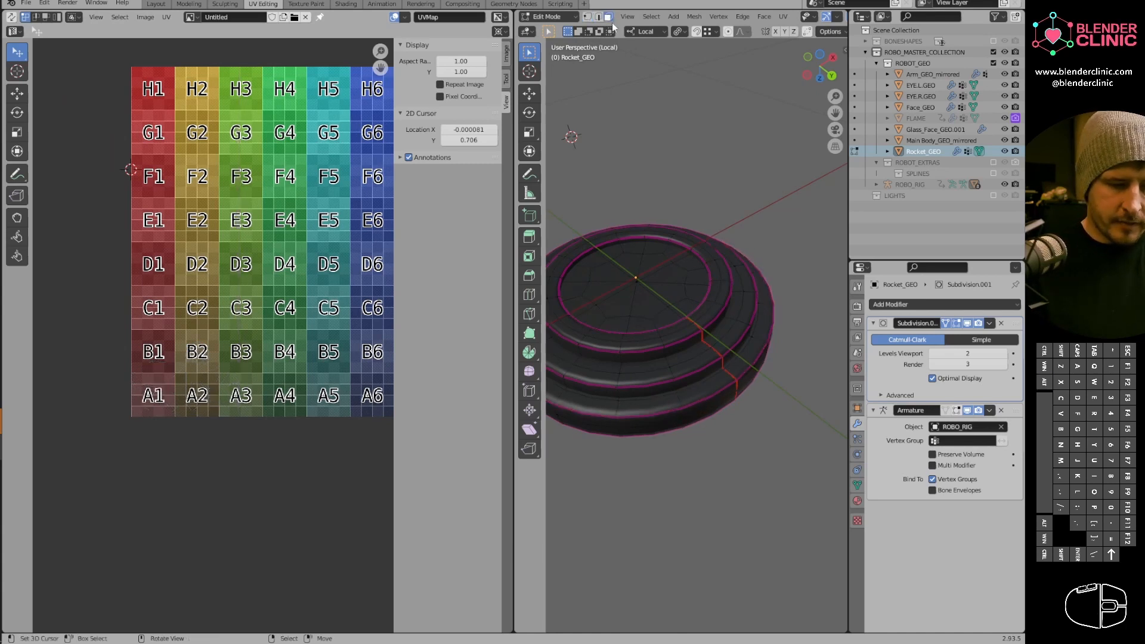
pyautogui.keyDown('alt'); pyautogui.click(709, 405); pyautogui.keyUp('alt')
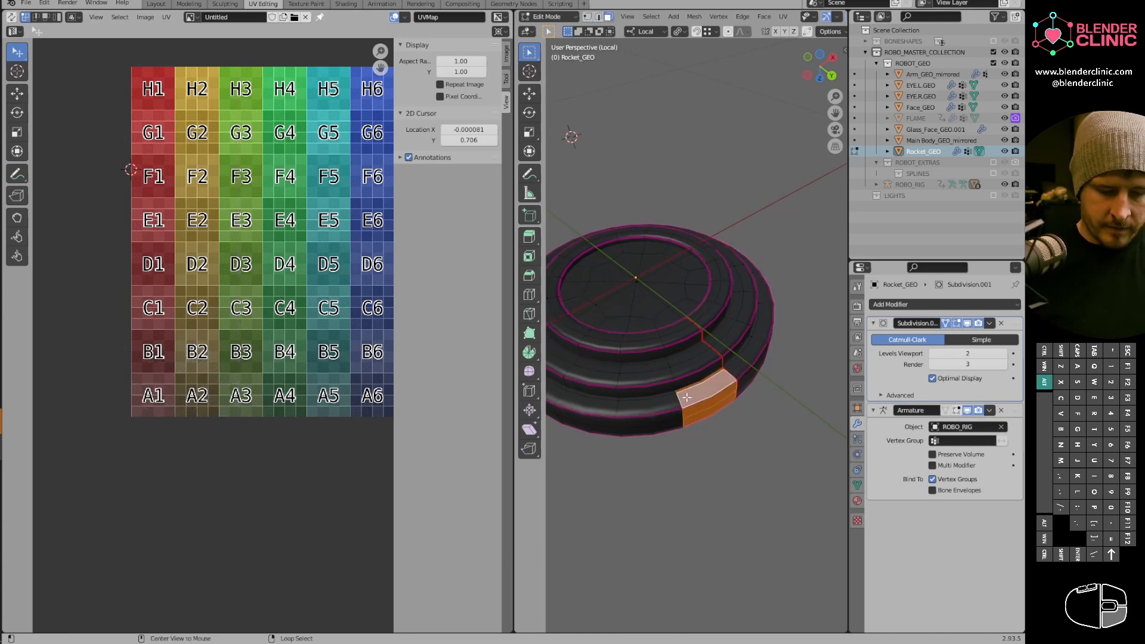
pyautogui.keyDown('alt'); pyautogui.click(681, 398); pyautogui.keyUp('alt')
pyautogui.press('u')
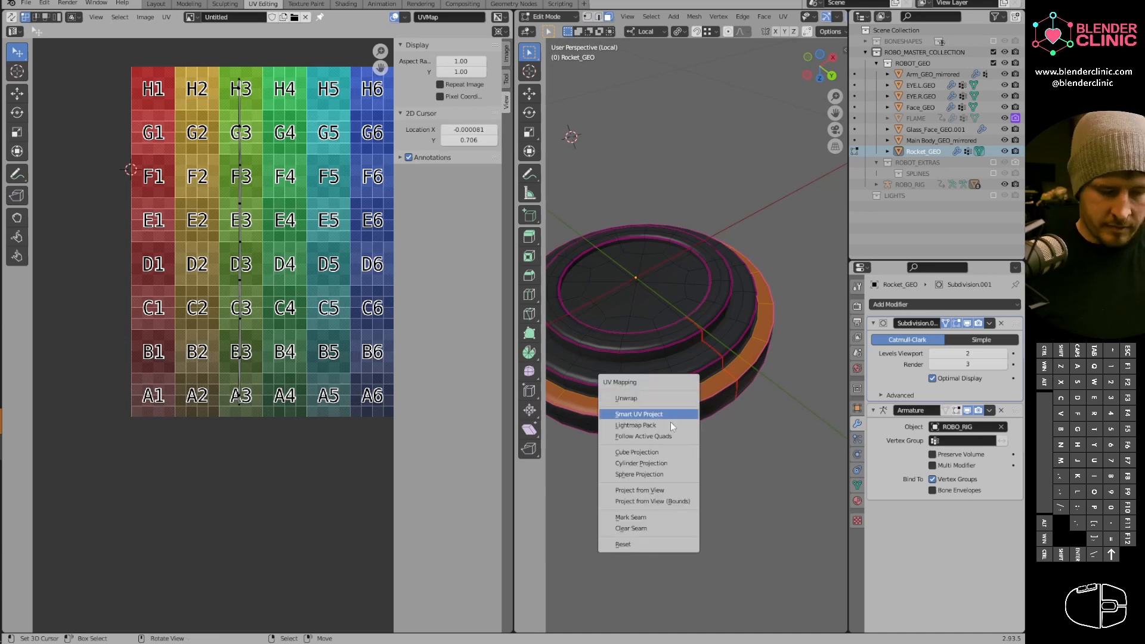
pyautogui.click(672, 438)
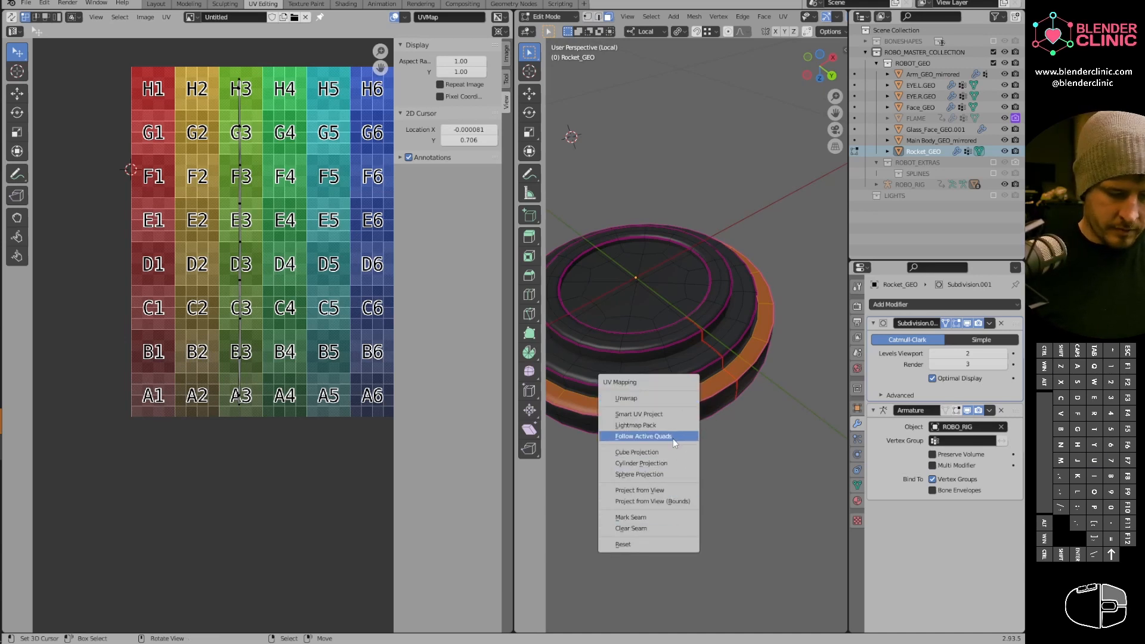
pyautogui.click(693, 471)
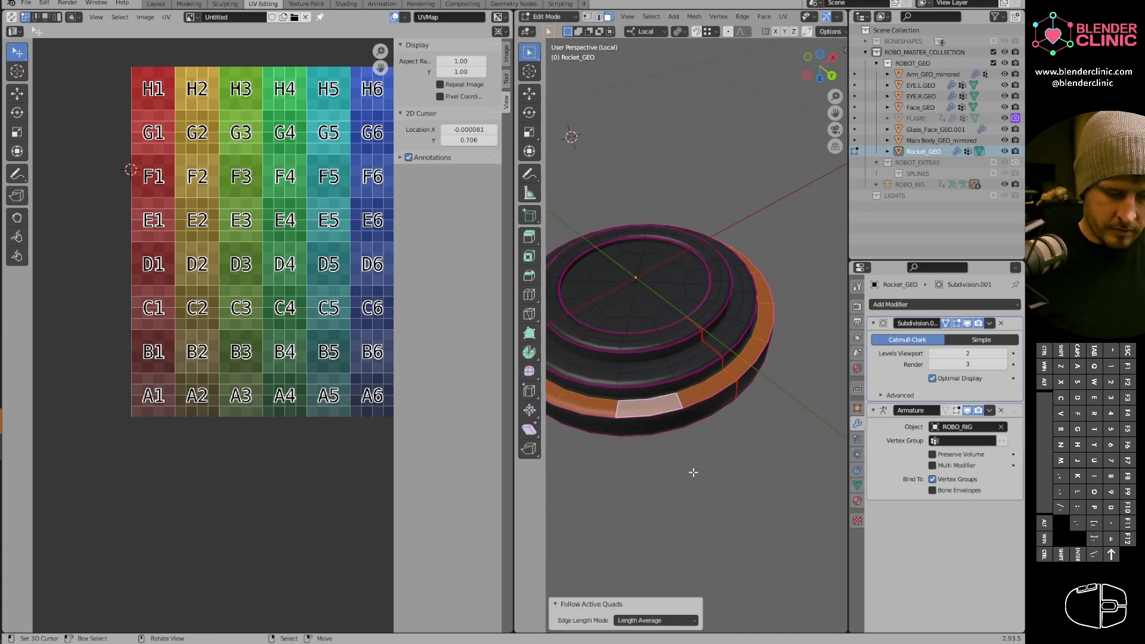
# Select the whole outermost ring with linked selection delimited by Seam, and hide the rest of the rocket.
pyautogui.press('a')
pyautogui.rightClick(691, 401)
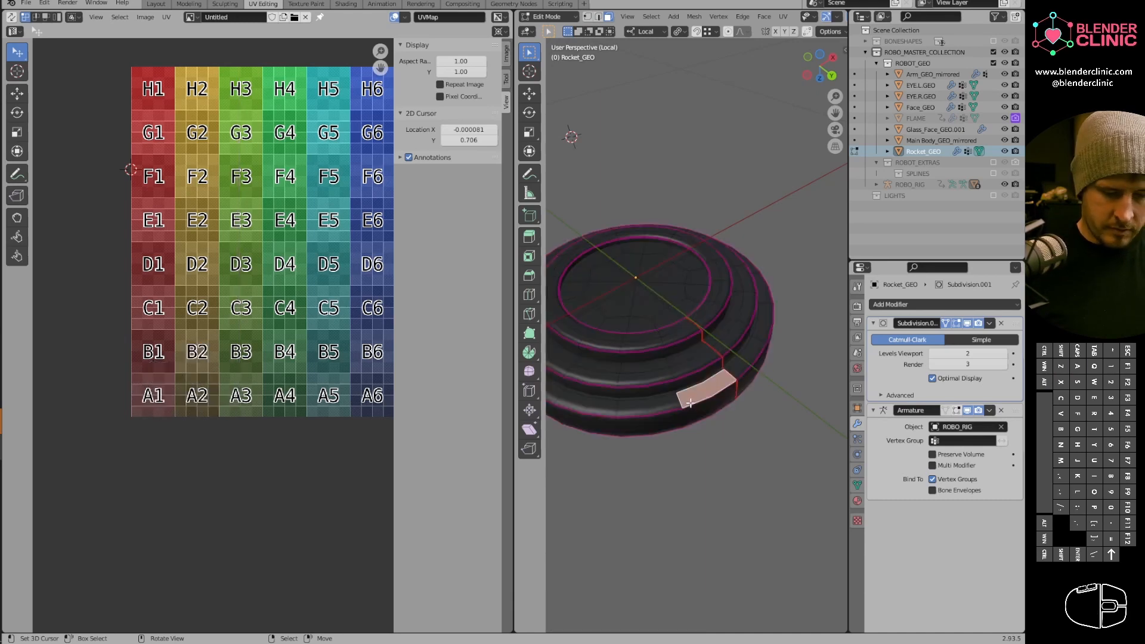
pyautogui.keyDown('alt'); pyautogui.rightClick(685, 417); pyautogui.keyUp('alt')
pyautogui.keyDown('alt'); pyautogui.rightClick(681, 424); pyautogui.keyUp('alt')
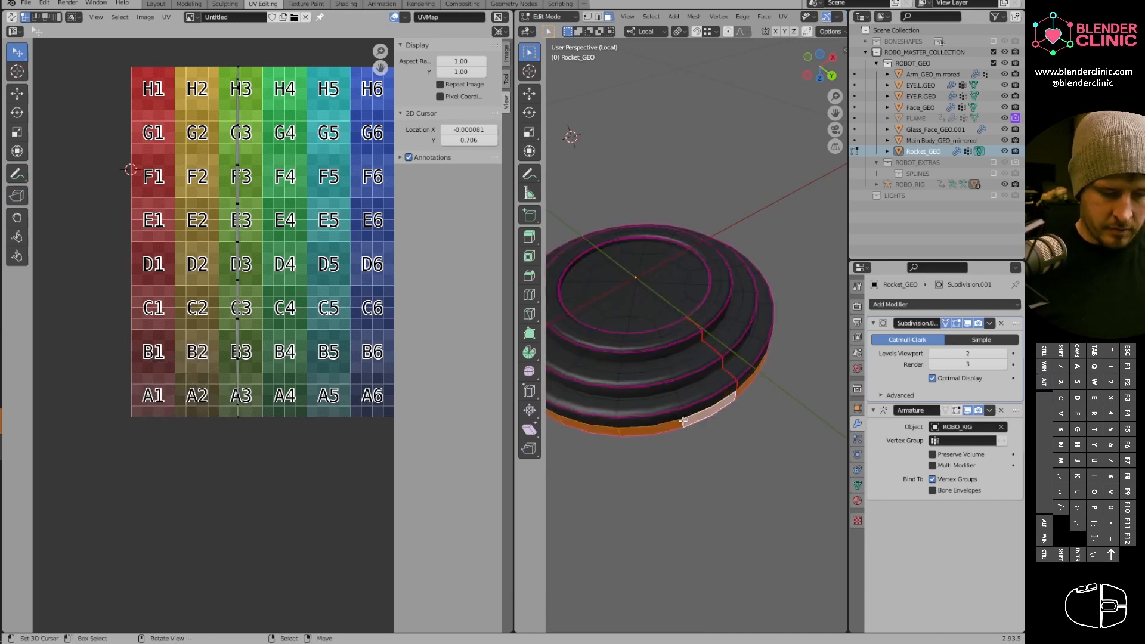
pyautogui.press('/')
pyautogui.press('/')
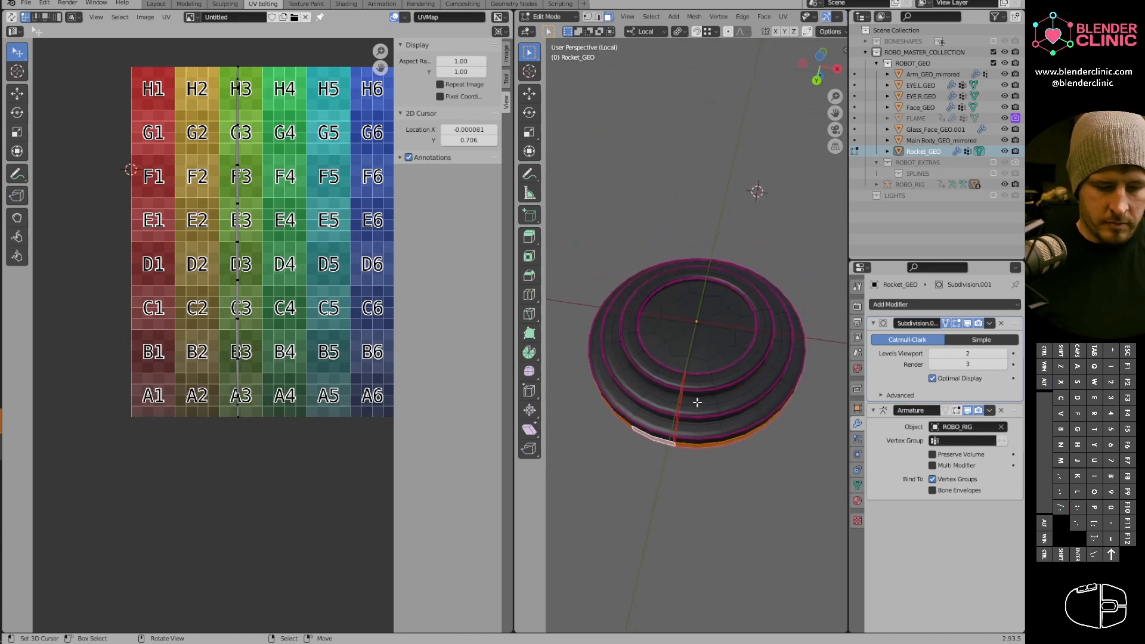
pyautogui.press('l')
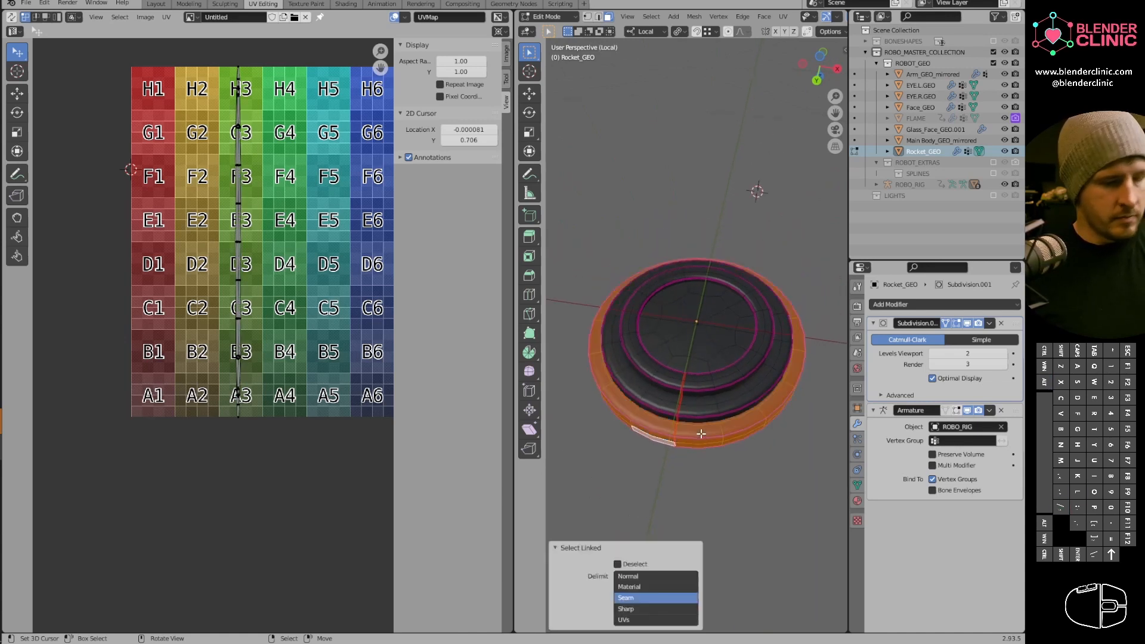
pyautogui.hotkey('shift', 'h')
# Apply Follow Active Quads to the isolated ring's inner wall face loops, with Edge Length Mode set to Length.
pyautogui.moveTo(699, 429); pyautogui.dragTo(768, 325, button='middle')
pyautogui.click(772, 322)
pyautogui.keyDown('alt'); pyautogui.click(781, 318); pyautogui.keyUp('alt')
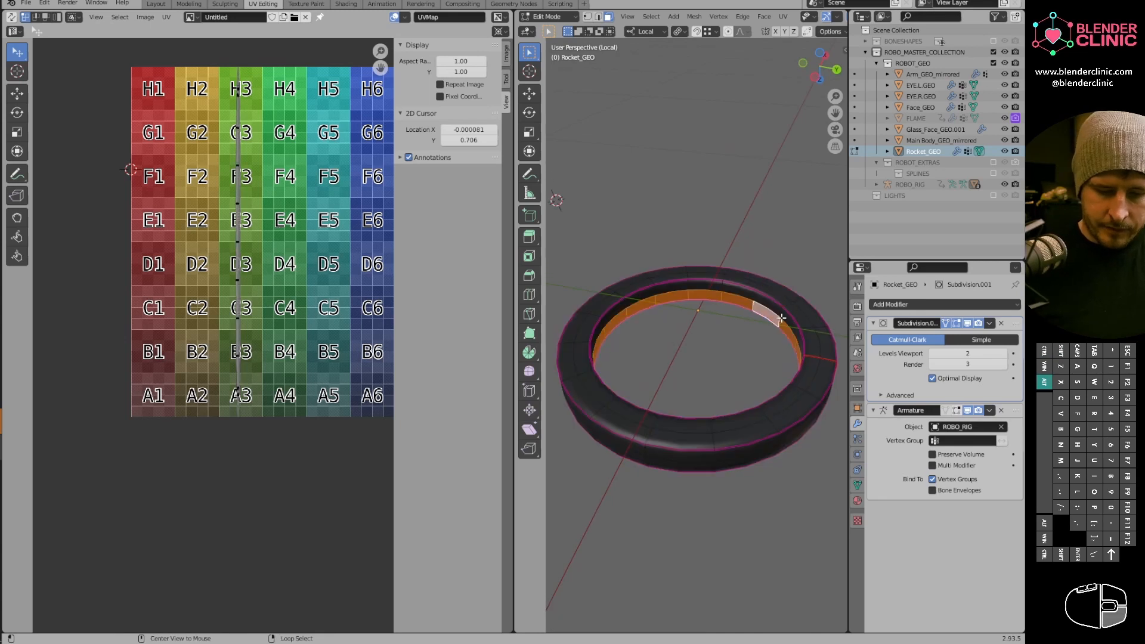
pyautogui.keyDown('alt'); pyautogui.keyDown('shift'); pyautogui.rightClick(777, 314); pyautogui.keyUp('shift'); pyautogui.keyUp('alt')
pyautogui.keyDown('alt'); pyautogui.keyDown('shift'); pyautogui.rightClick(780, 311); pyautogui.keyUp('shift'); pyautogui.keyUp('alt')
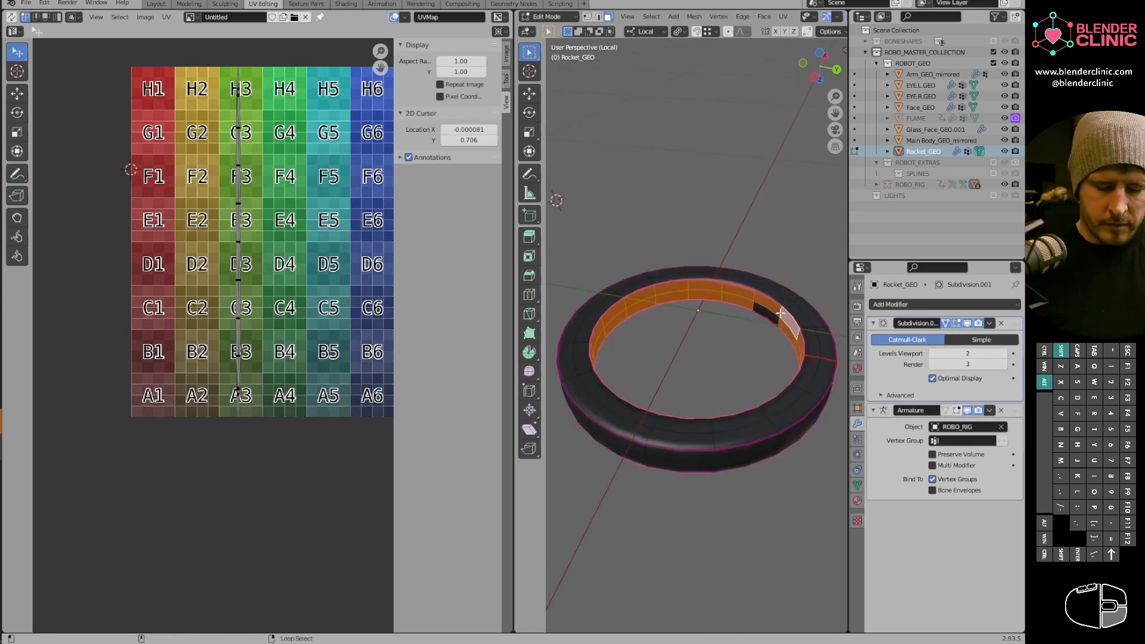
pyautogui.keyDown('alt'); pyautogui.keyDown('shift'); pyautogui.click(774, 318); pyautogui.keyUp('shift'); pyautogui.keyUp('alt')
pyautogui.press('u')
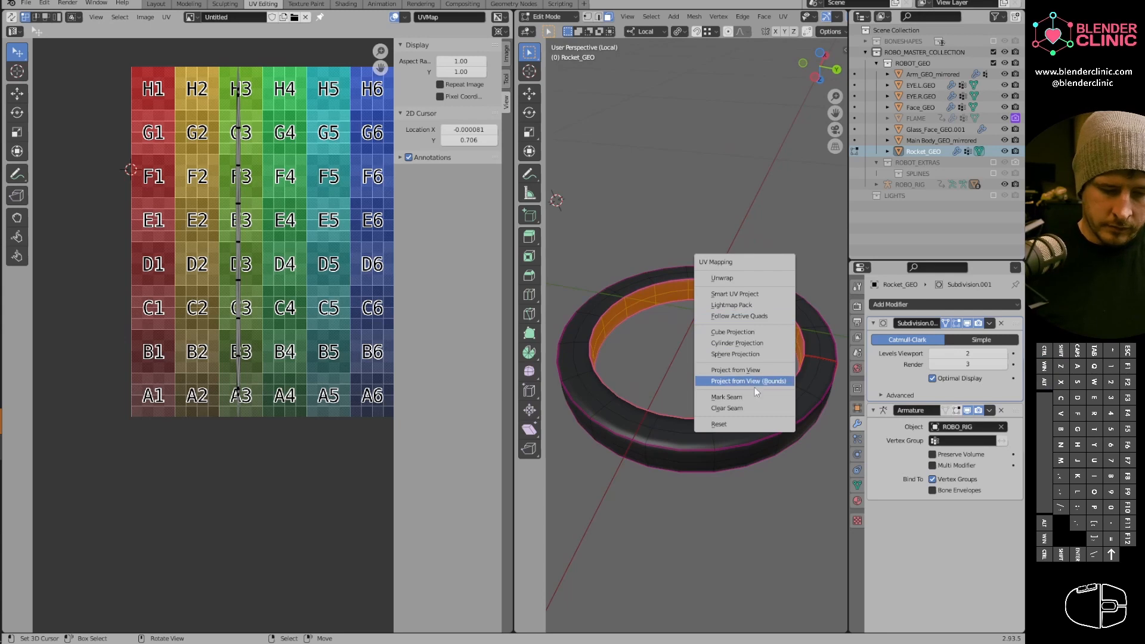
pyautogui.click(760, 317)
pyautogui.click(773, 353)
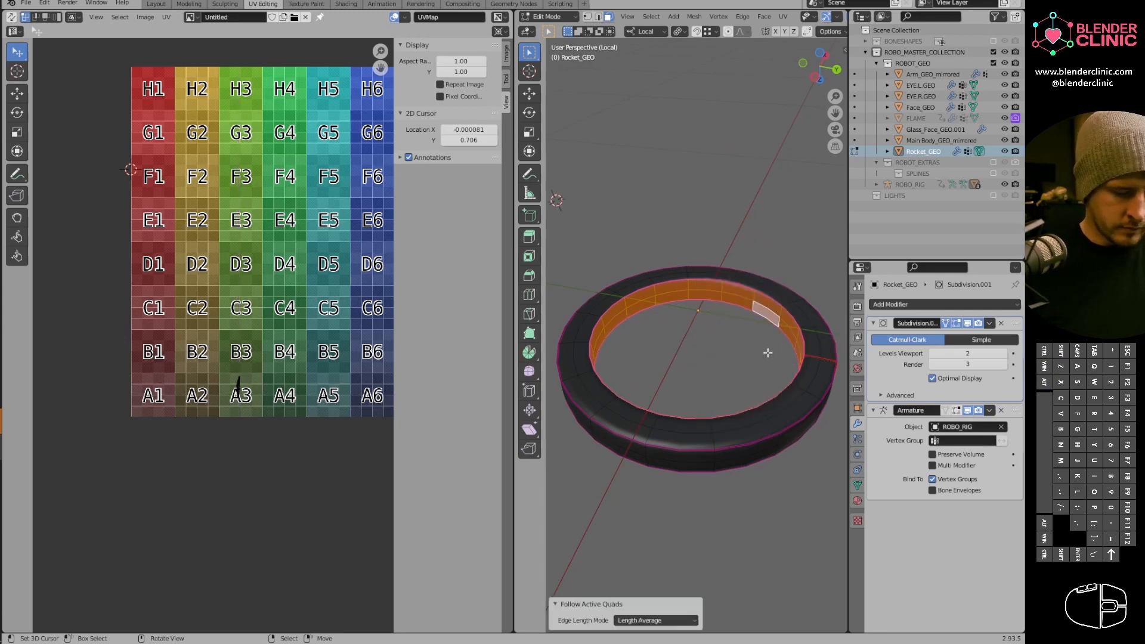
pyautogui.click(684, 621)
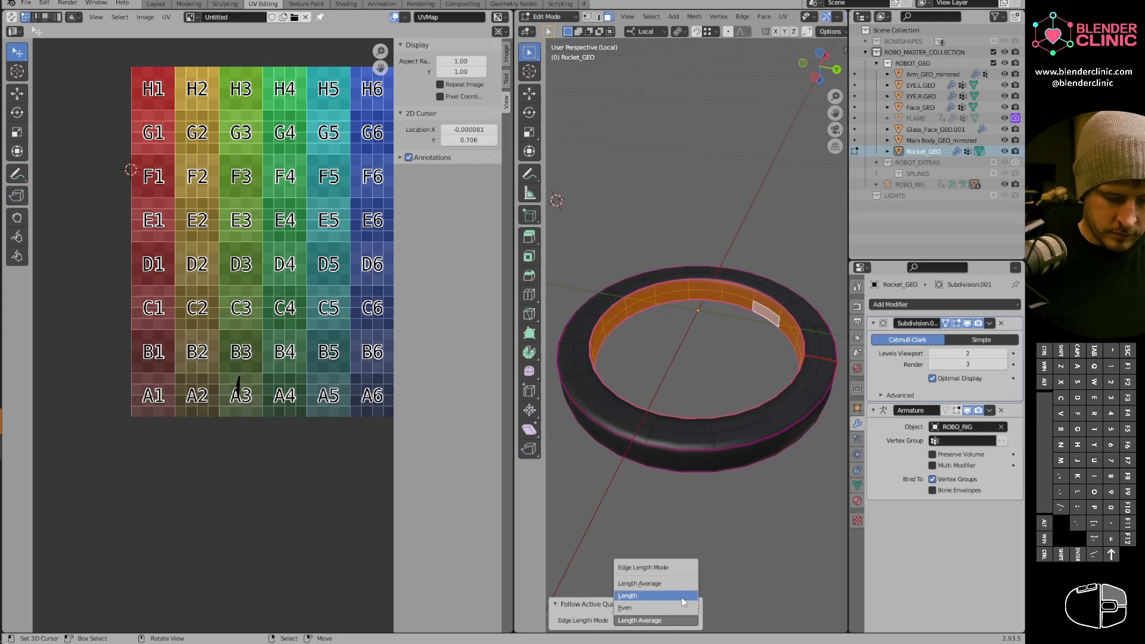
pyautogui.click(684, 596)
# Switch to edge selection and mark a seam along the inner rim edge loop of the isolated outermost ring.
pyautogui.press('a')
pyautogui.moveTo(704, 364); pyautogui.dragTo(670, 255, button='middle')
pyautogui.hotkey('alt', 'a')
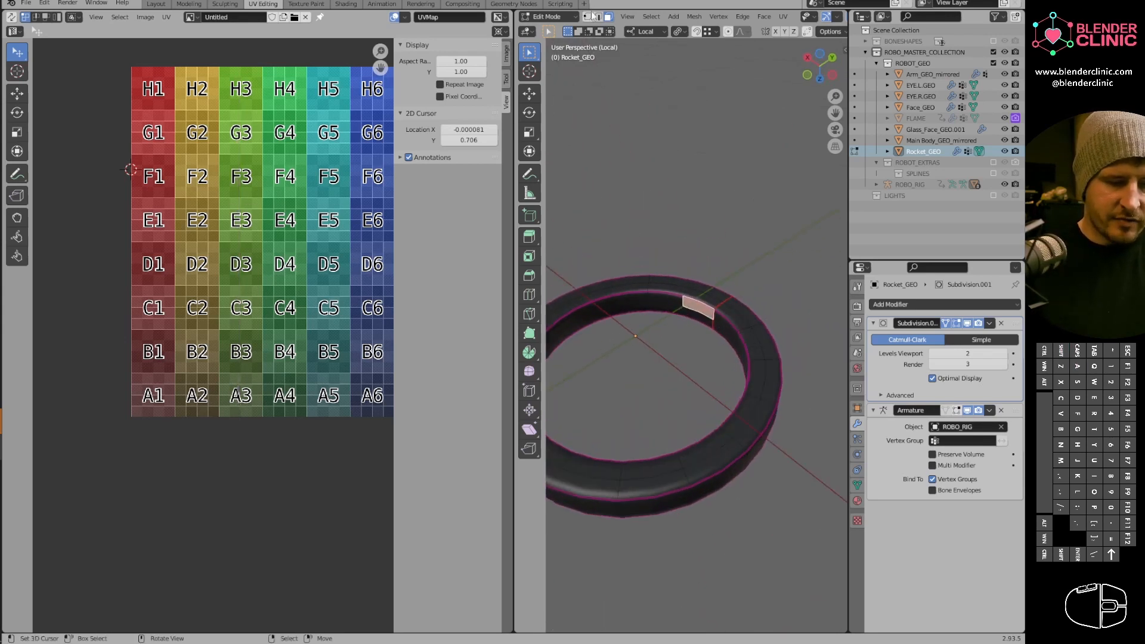
pyautogui.moveTo(728, 322); pyautogui.dragTo(683, 317, button='middle')
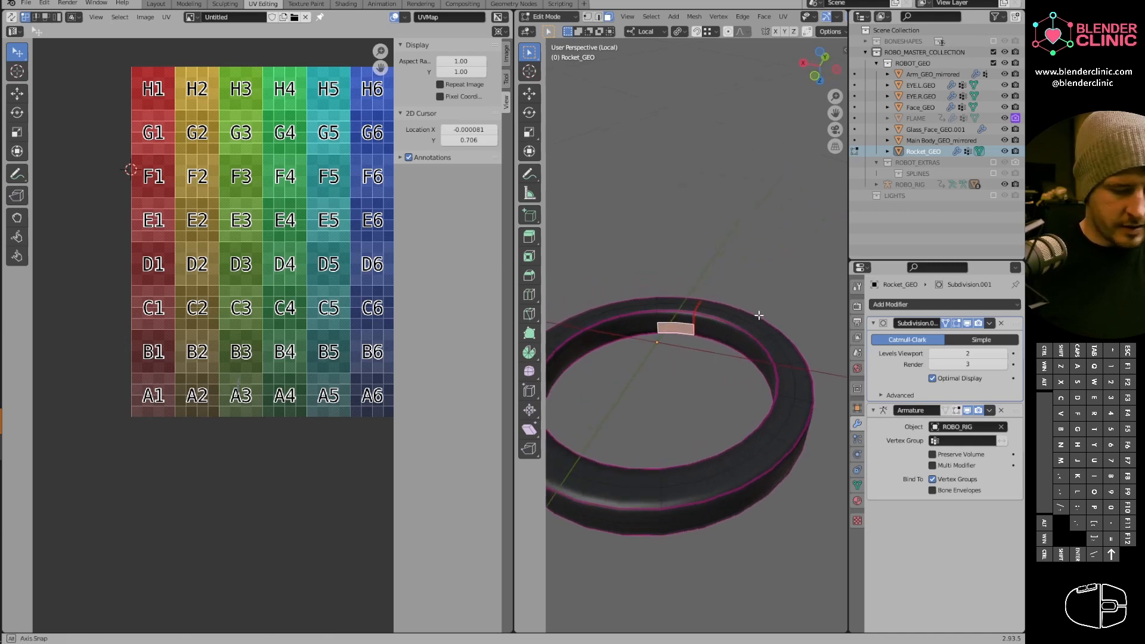
pyautogui.keyDown('alt'); pyautogui.click(680, 317); pyautogui.keyUp('alt')
pyautogui.click(598, 17)
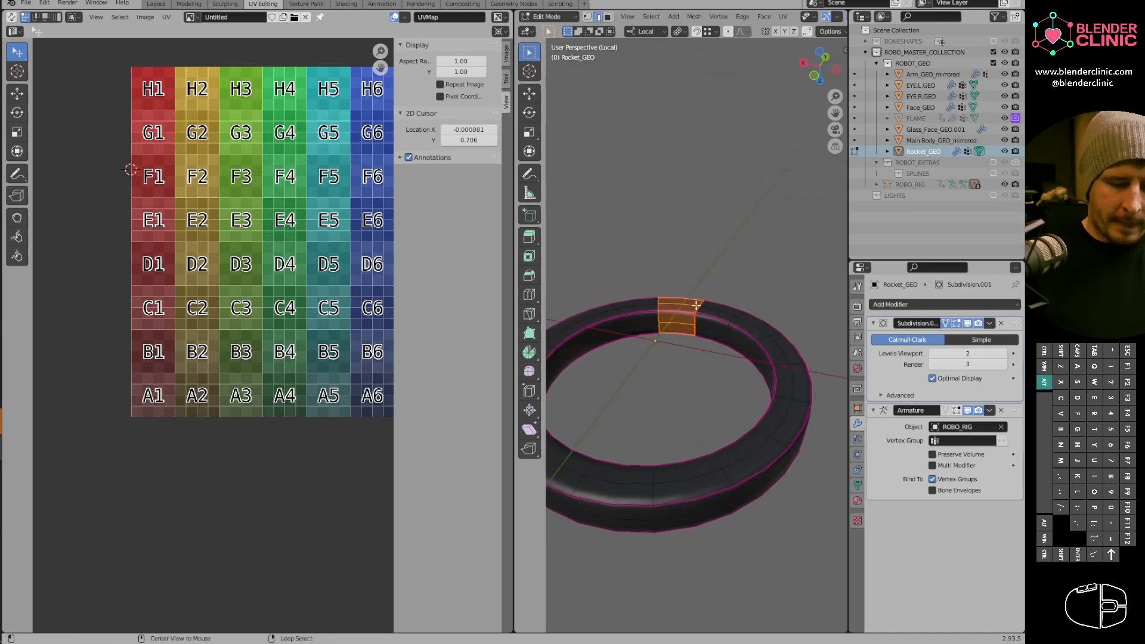
pyautogui.keyDown('alt'); pyautogui.rightClick(695, 332); pyautogui.keyUp('alt')
pyautogui.moveTo(706, 313); pyautogui.dragTo(776, 321, button='middle')
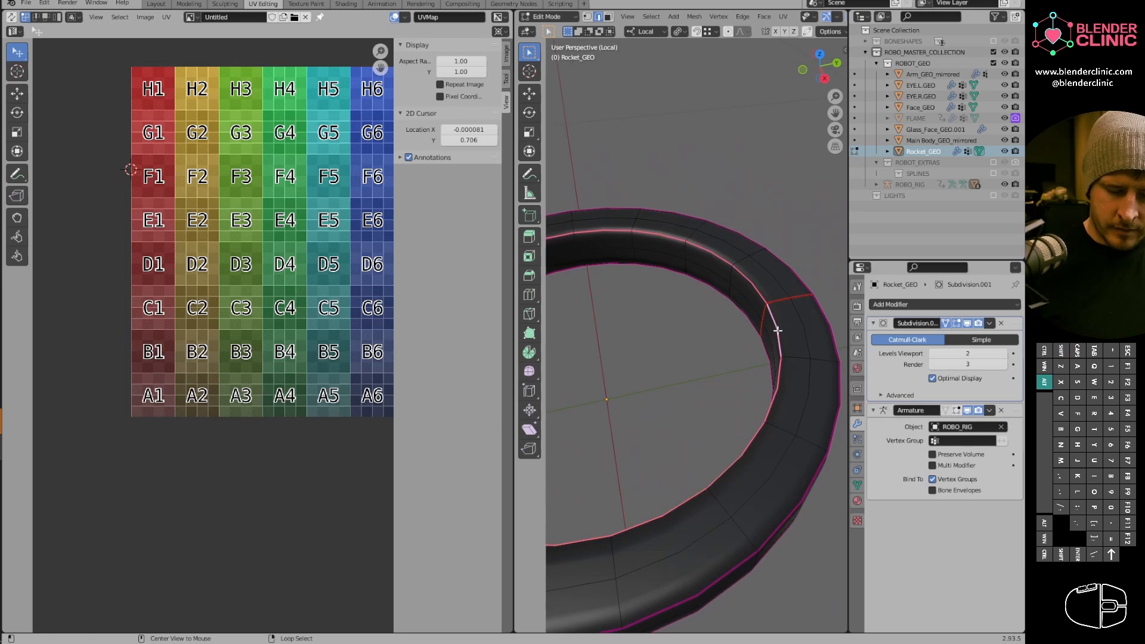
pyautogui.press('u')
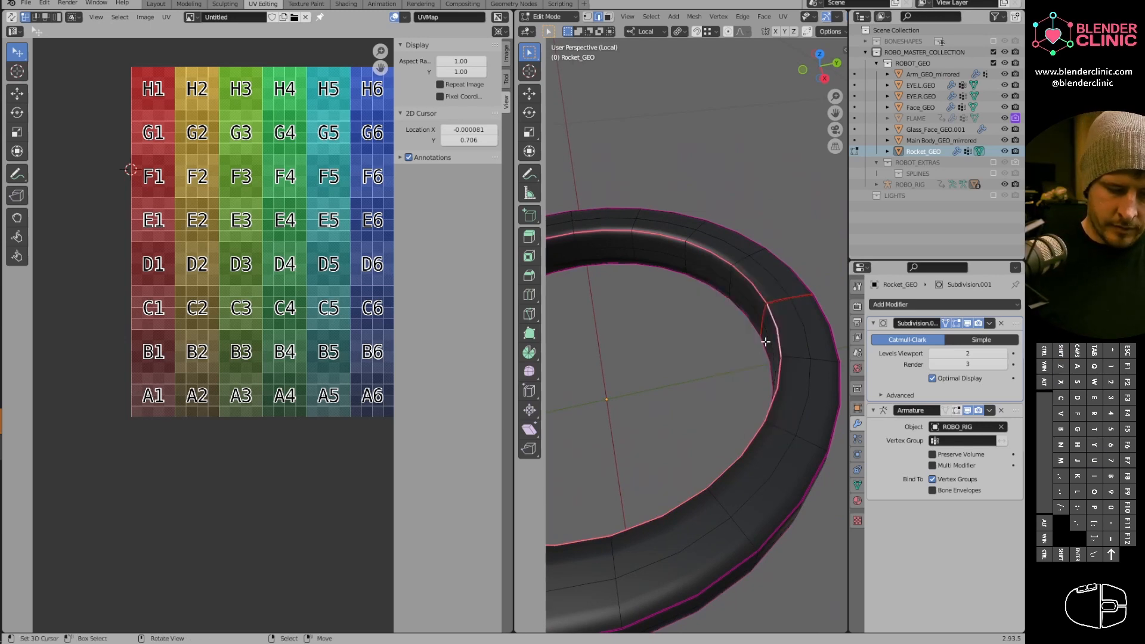
pyautogui.press('u')
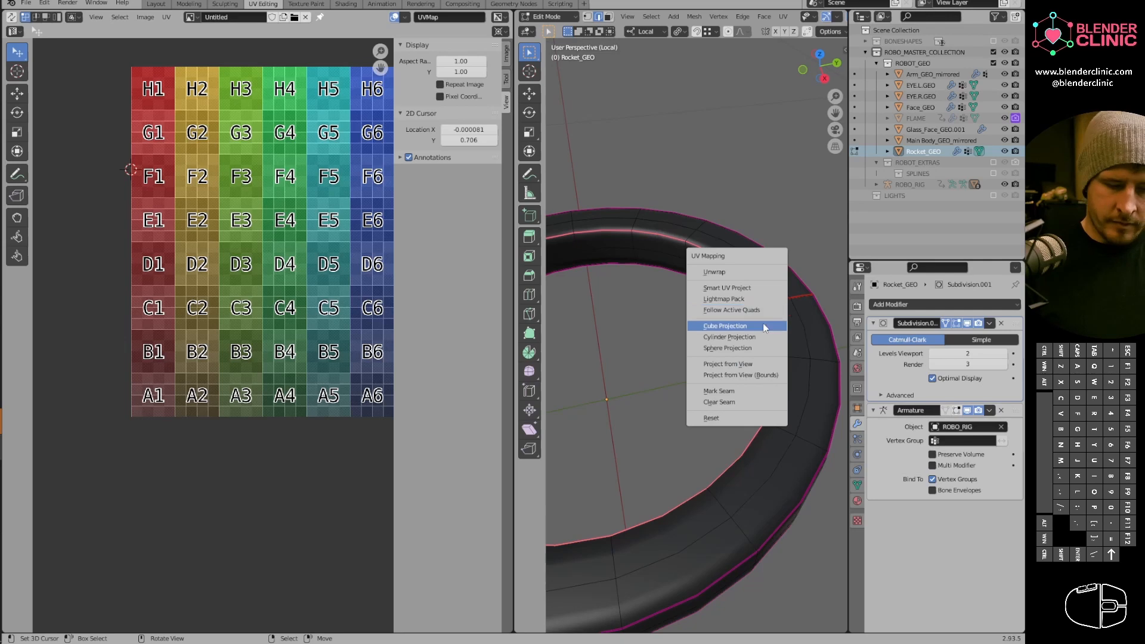
pyautogui.click(742, 398)
# Apply an angle-based Unwrap to the whole isolated outermost ring.
pyautogui.press('a')
pyautogui.press('u')
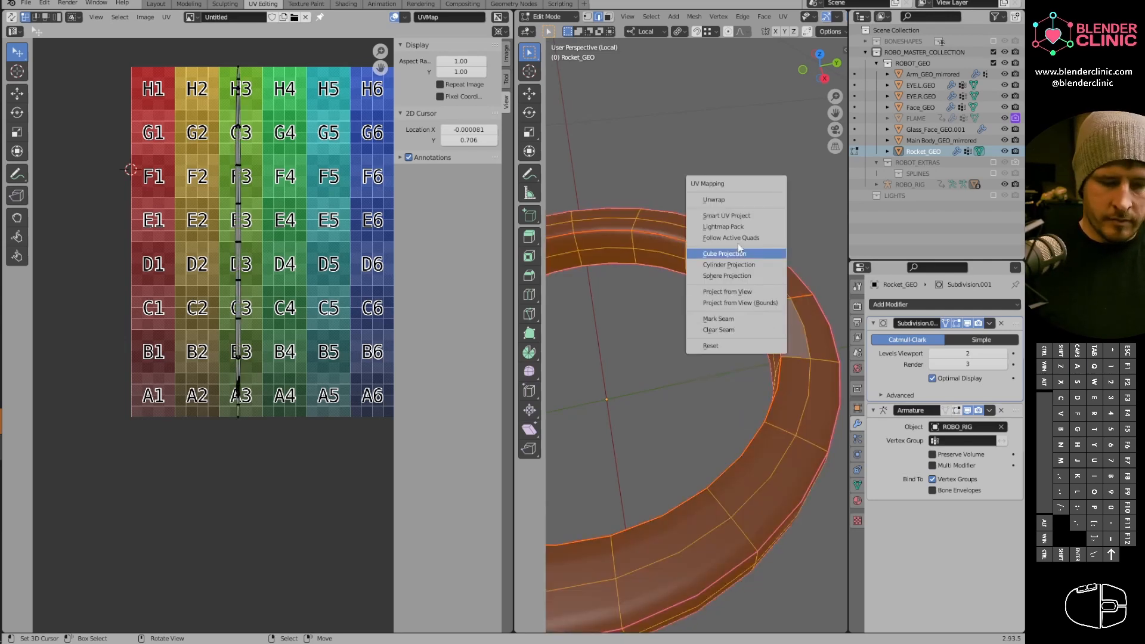
pyautogui.click(728, 203)
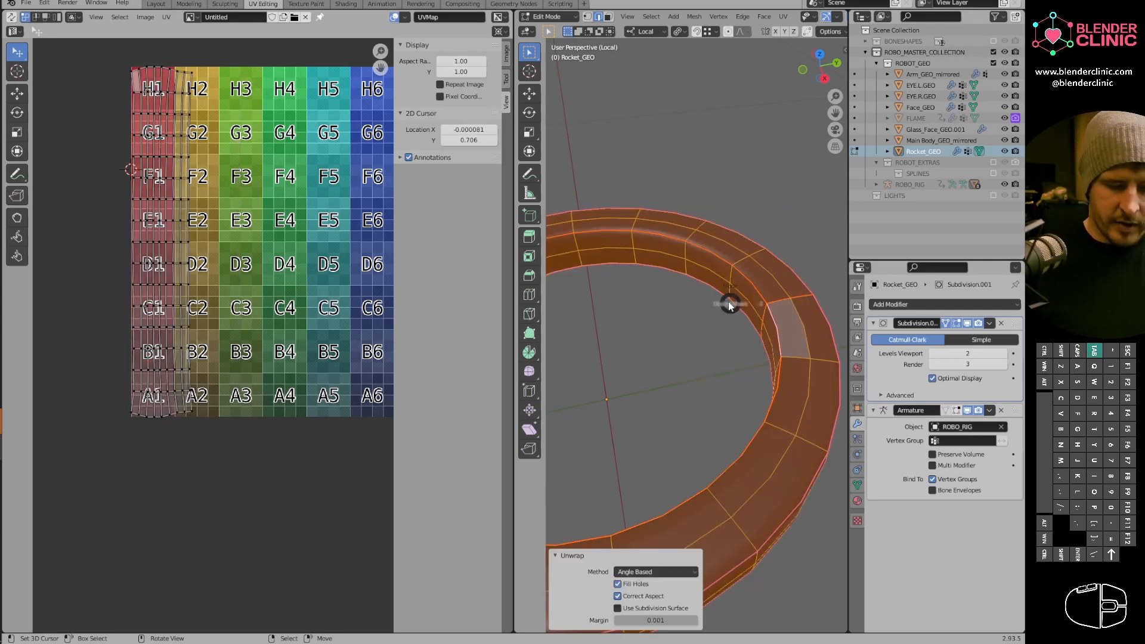
pyautogui.click(673, 306)
pyautogui.press('Tab')
pyautogui.click(791, 313)
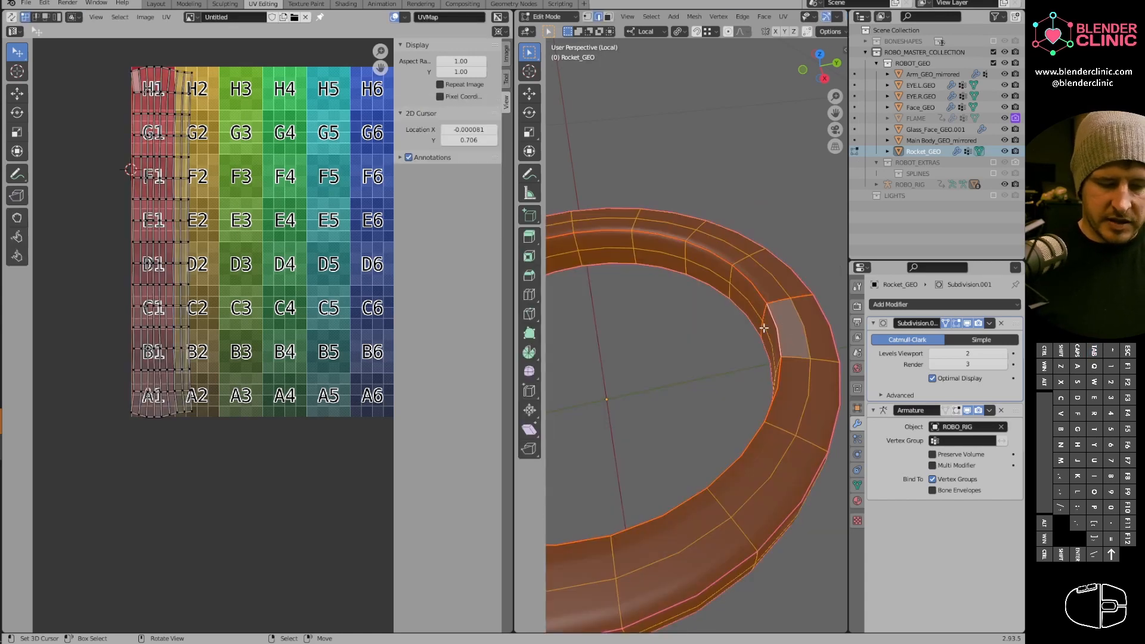
# Reveal the hidden rocket parts, select the whole middle ring with linked selection, and hide everything else.
pyautogui.hotkey('alt', 'h')
pyautogui.moveTo(737, 320); pyautogui.dragTo(756, 347, button='middle')
pyautogui.hotkey('alt', 'a')
pyautogui.click(754, 351)
pyautogui.press('l')
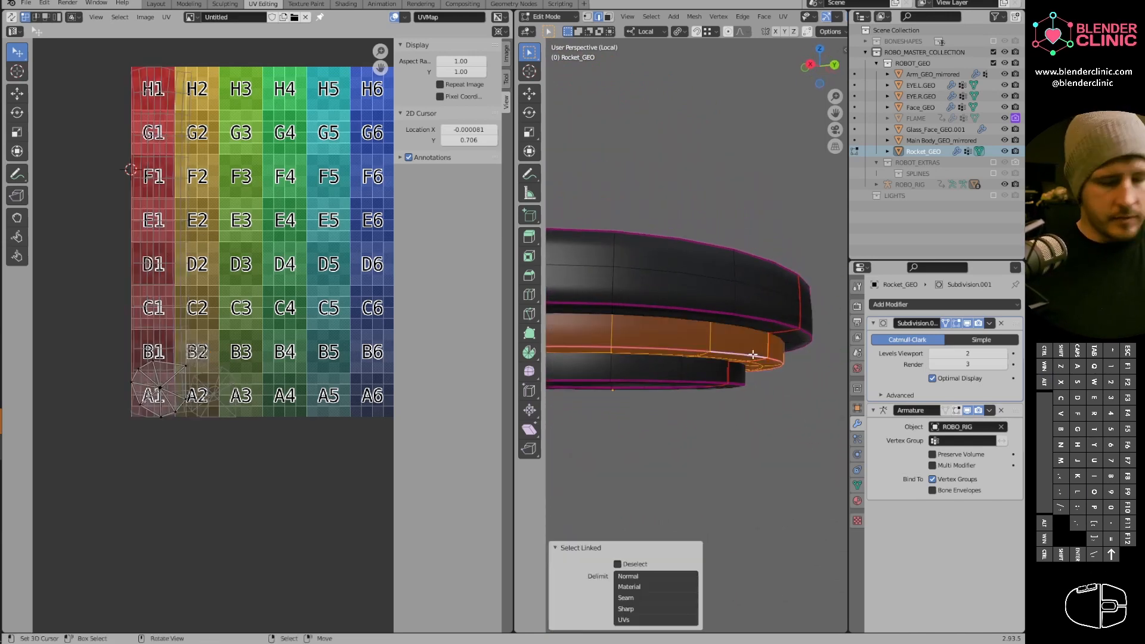
pyautogui.hotkey('shift', 'h')
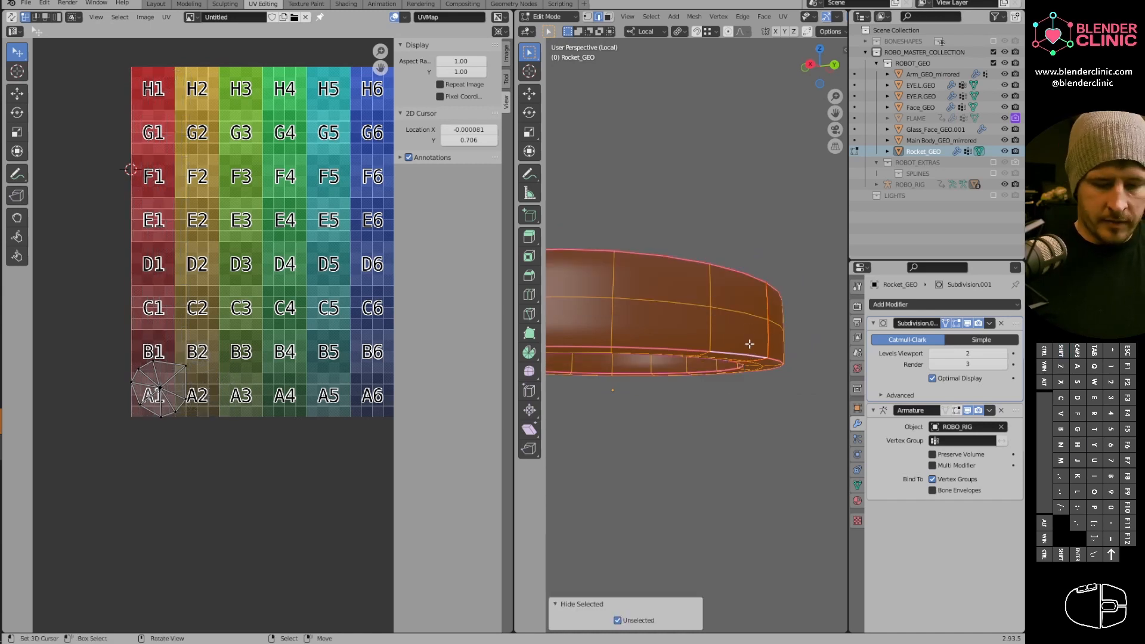
# Mark a seam along the edge loop at the back of the middle ring's inner wall.
pyautogui.moveTo(749, 340); pyautogui.dragTo(724, 349, button='middle')
pyautogui.hotkey('alt', 'a')
pyautogui.press('u')
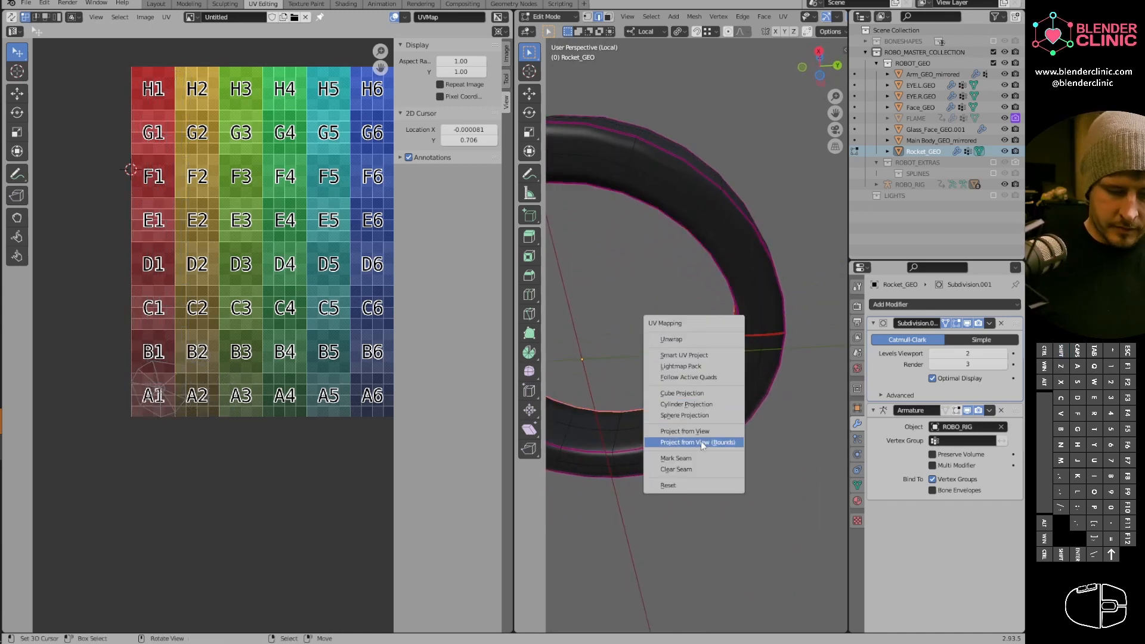
pyautogui.click(699, 459)
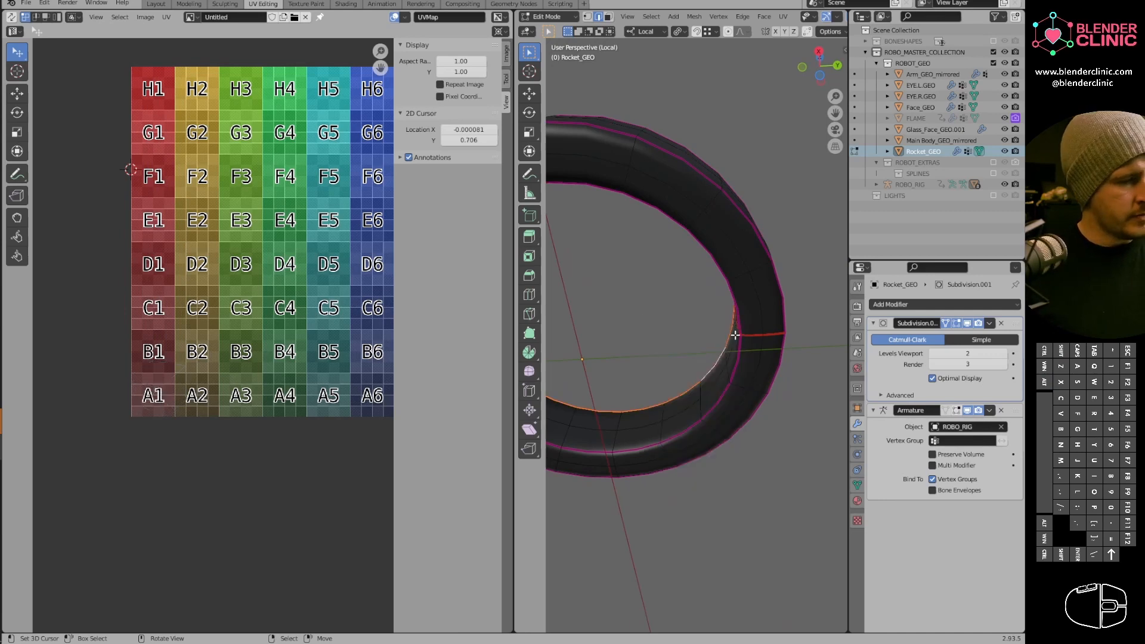
# Reveal the hidden rocket parts, select the whole smallest ring with linked selection, and hide everything else.
pyautogui.hotkey('alt', 'h')
pyautogui.click(742, 351)
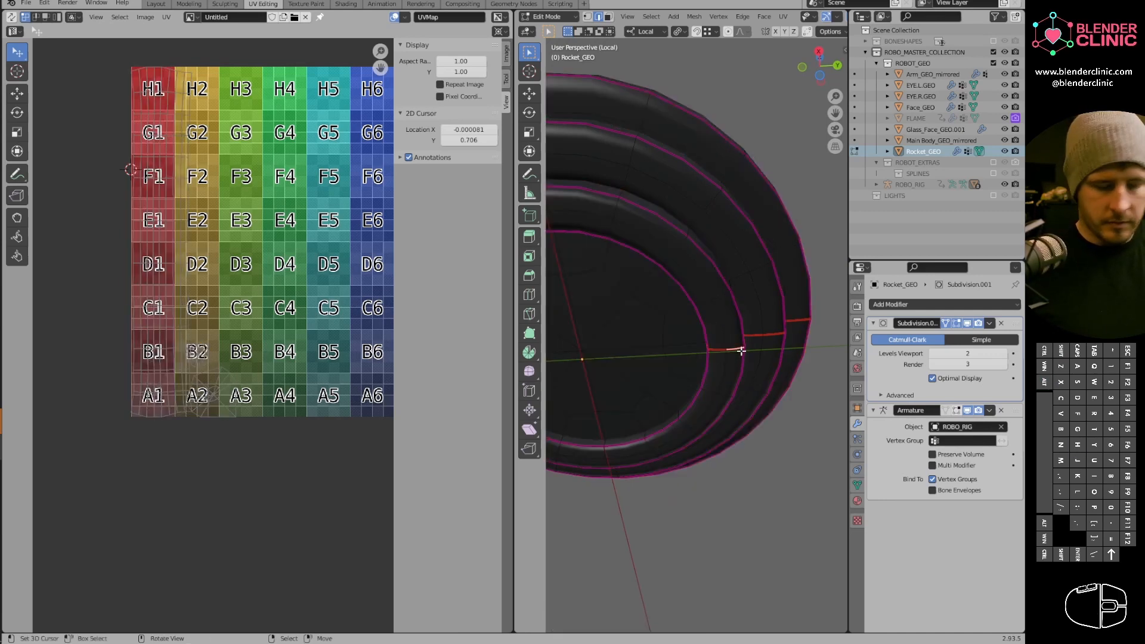
pyautogui.press('k')
pyautogui.press('Escape')
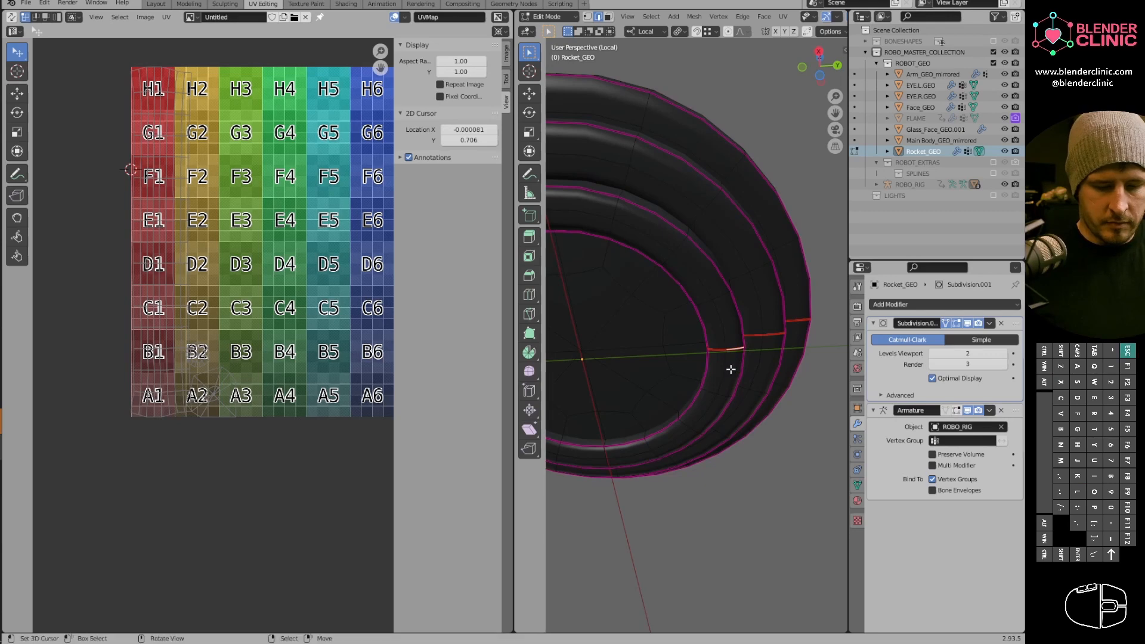
pyautogui.press('l')
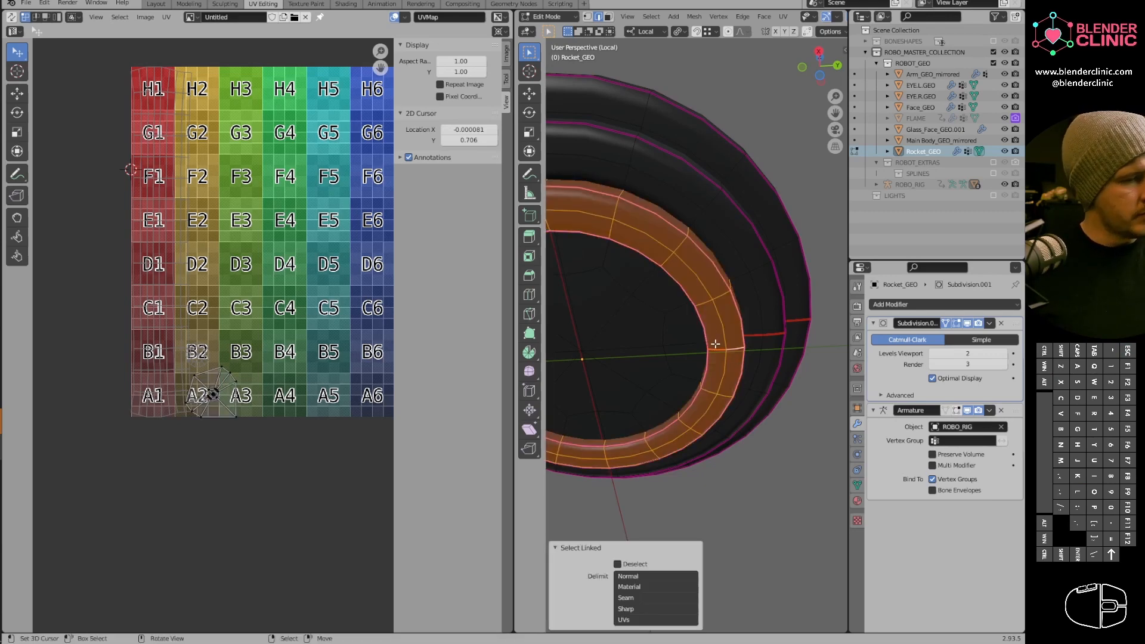
pyautogui.hotkey('shift', 'h')
# Mark a seam along the back edge loop of the smallest ring's inner wall and unwrap the isolated ring.
pyautogui.moveTo(715, 344); pyautogui.dragTo(745, 350, button='middle')
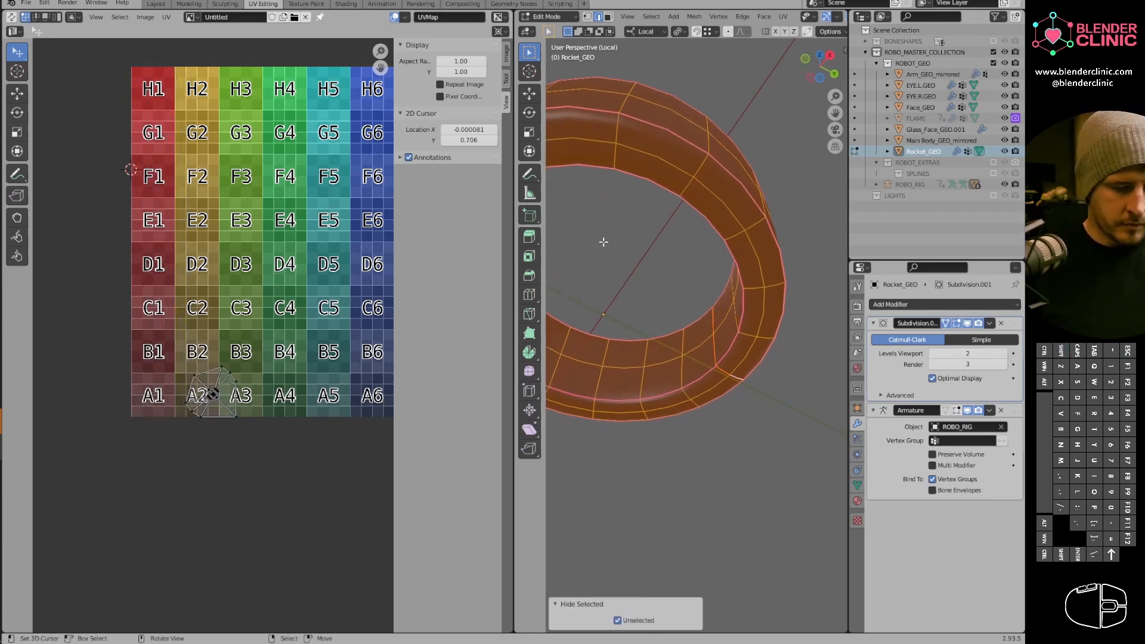
pyautogui.keyDown('alt'); pyautogui.click(724, 279); pyautogui.keyUp('alt')
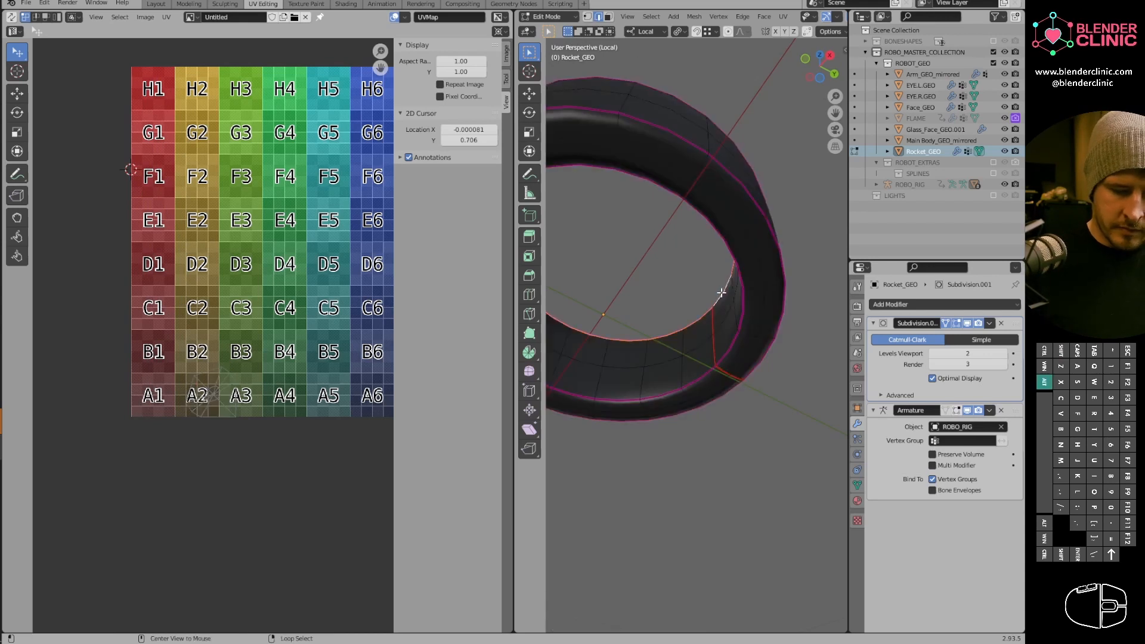
pyautogui.press('u')
pyautogui.click(710, 292)
pyautogui.press('a')
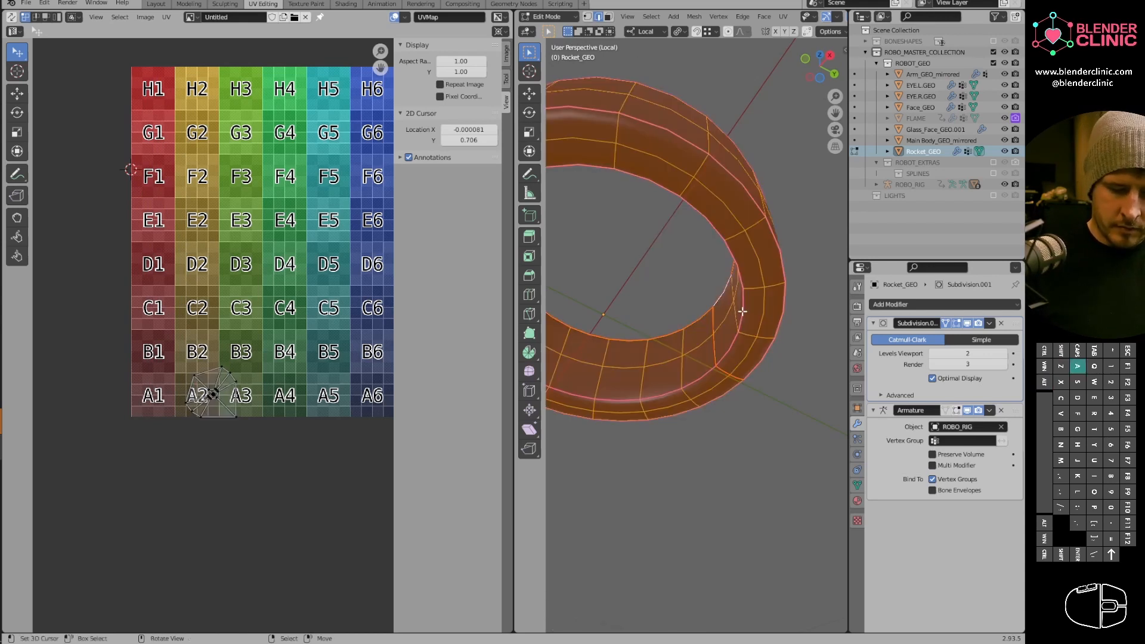
pyautogui.press('u')
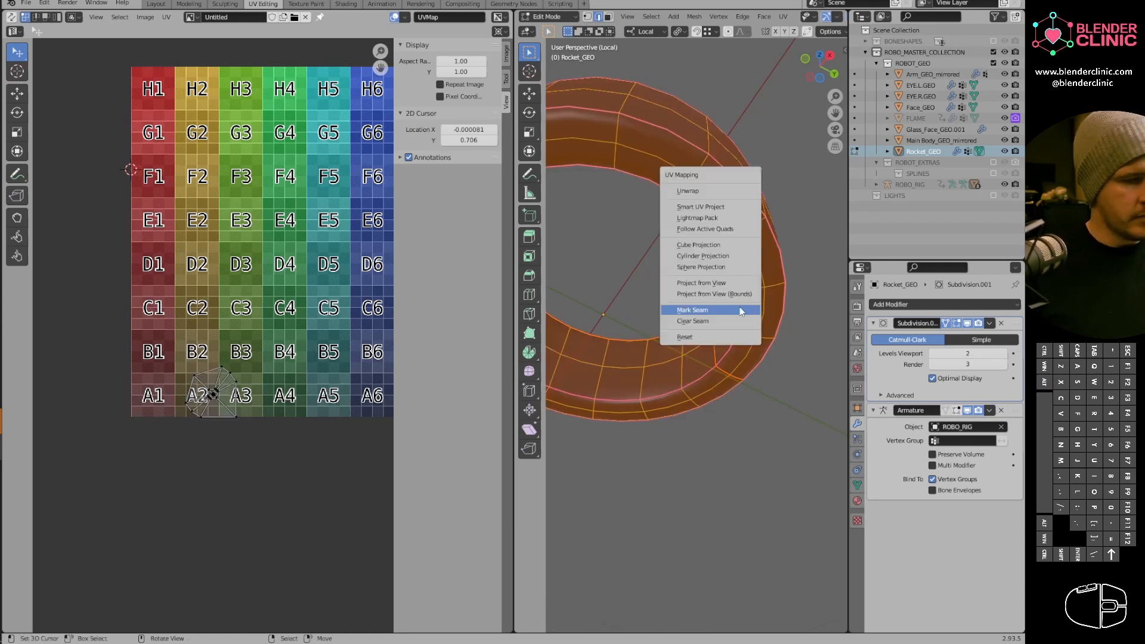
pyautogui.click(698, 191)
# Reveal the complete rocket mesh and apply an angle-based Unwrap to all of it.
pyautogui.hotkey('alt', 'h')
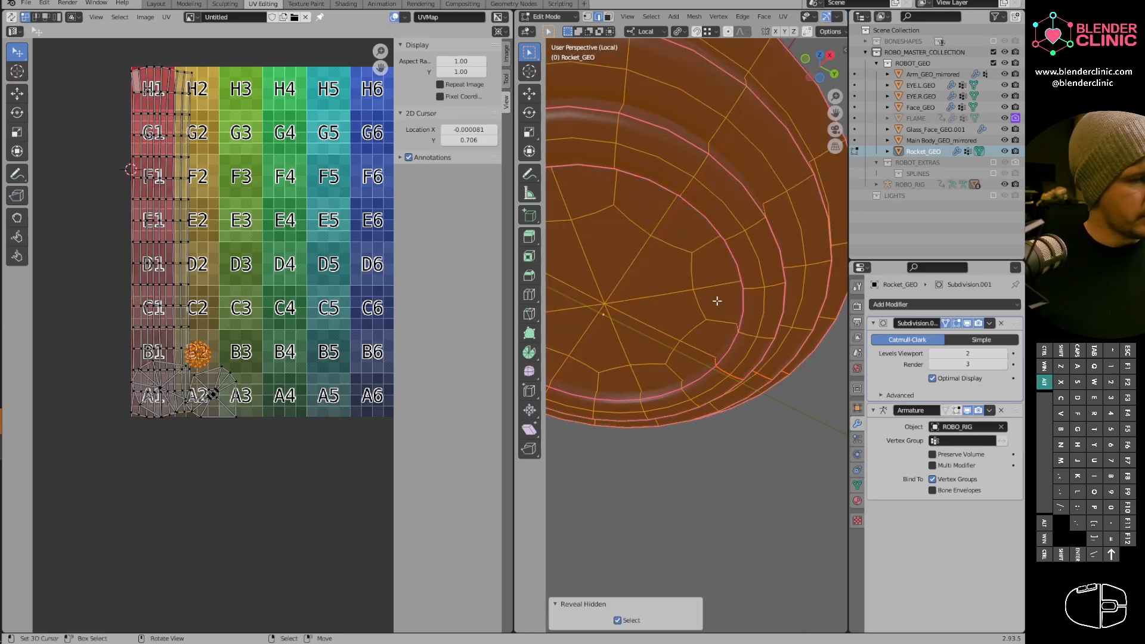
pyautogui.press('u')
pyautogui.click(693, 175)
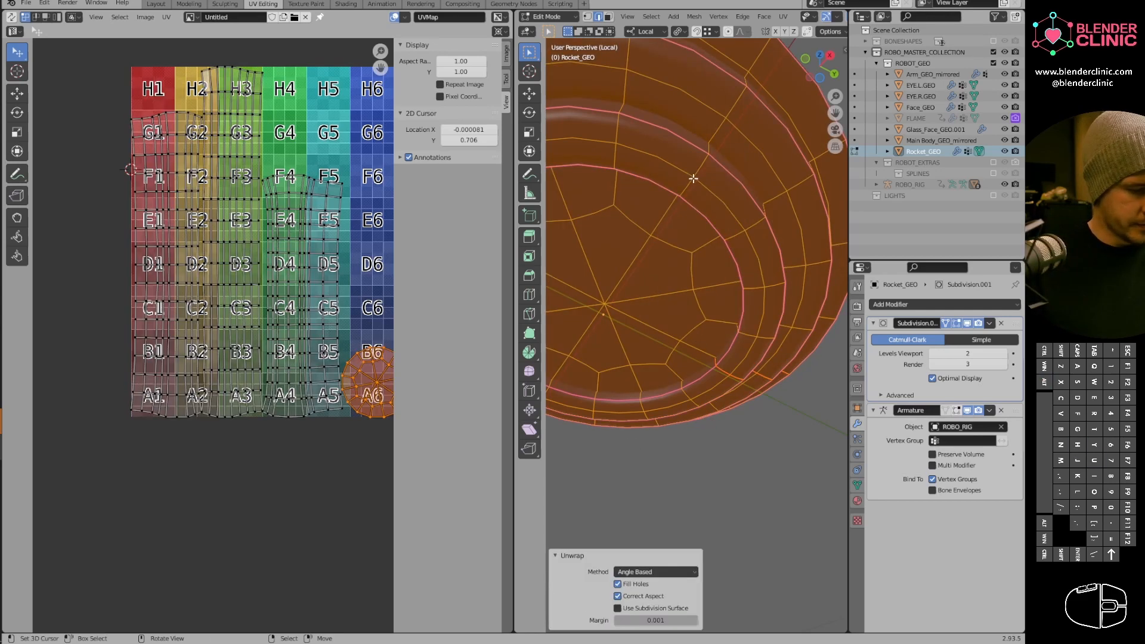
pyautogui.keyDown('shift'); pyautogui.moveTo(348, 388); pyautogui.dragTo(333, 347, button='middle'); pyautogui.keyUp('shift')
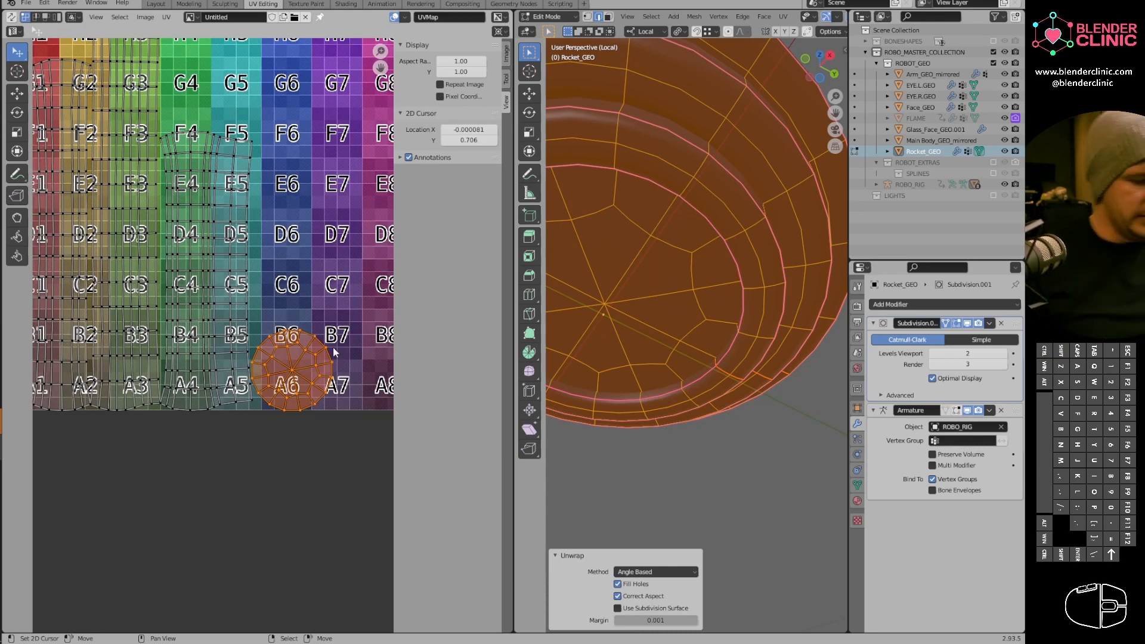
pyautogui.scroll(-4, 333, 346)
pyautogui.press('a')
pyautogui.keyDown('shift'); pyautogui.moveTo(255, 370); pyautogui.dragTo(307, 371, button='middle'); pyautogui.keyUp('shift')
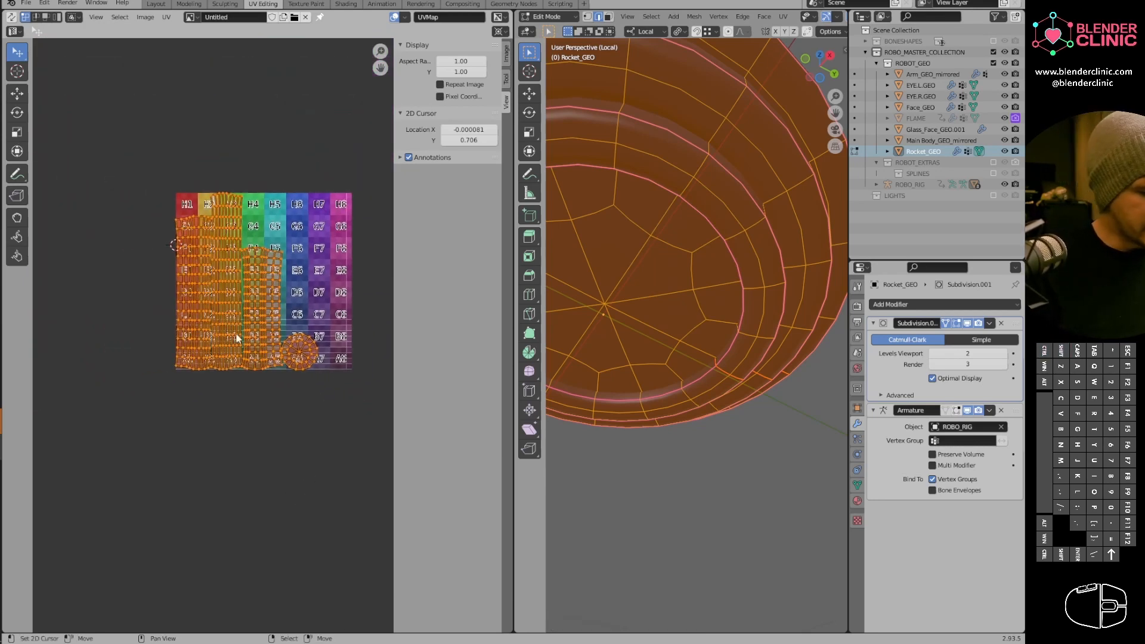
pyautogui.press('h')
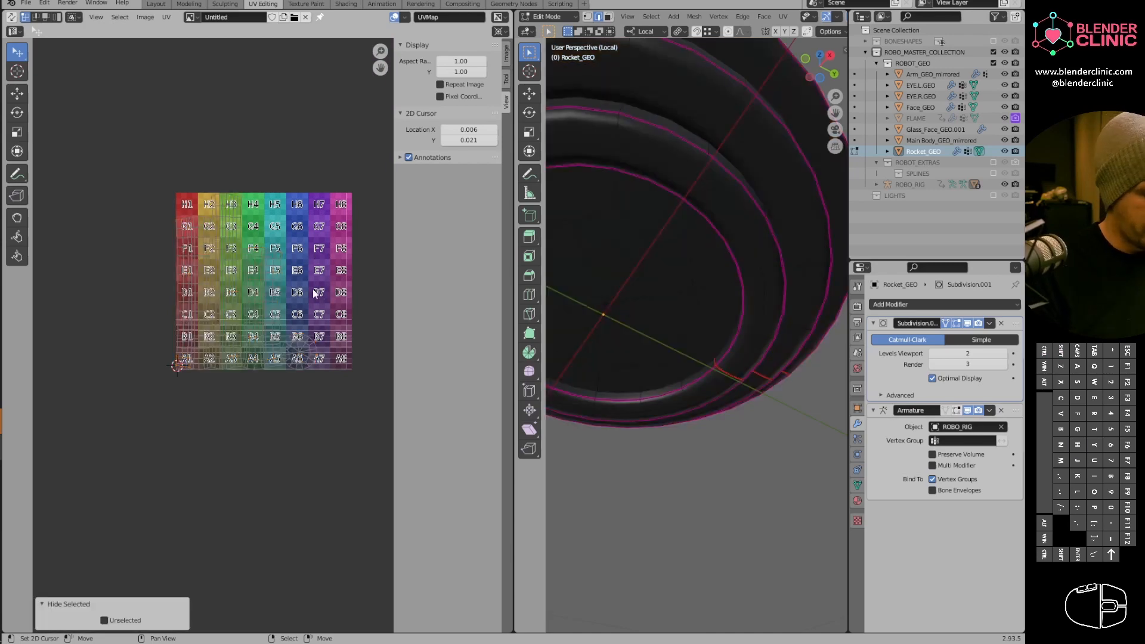
pyautogui.hotkey('alt', 'h')
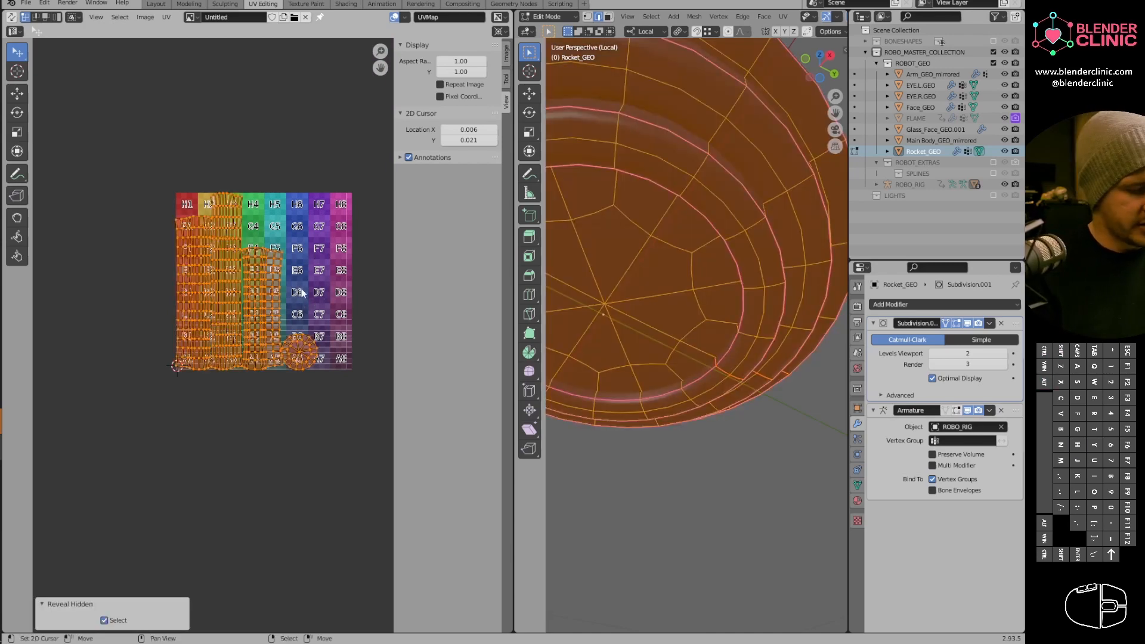
pyautogui.scroll(2, 232, 251)
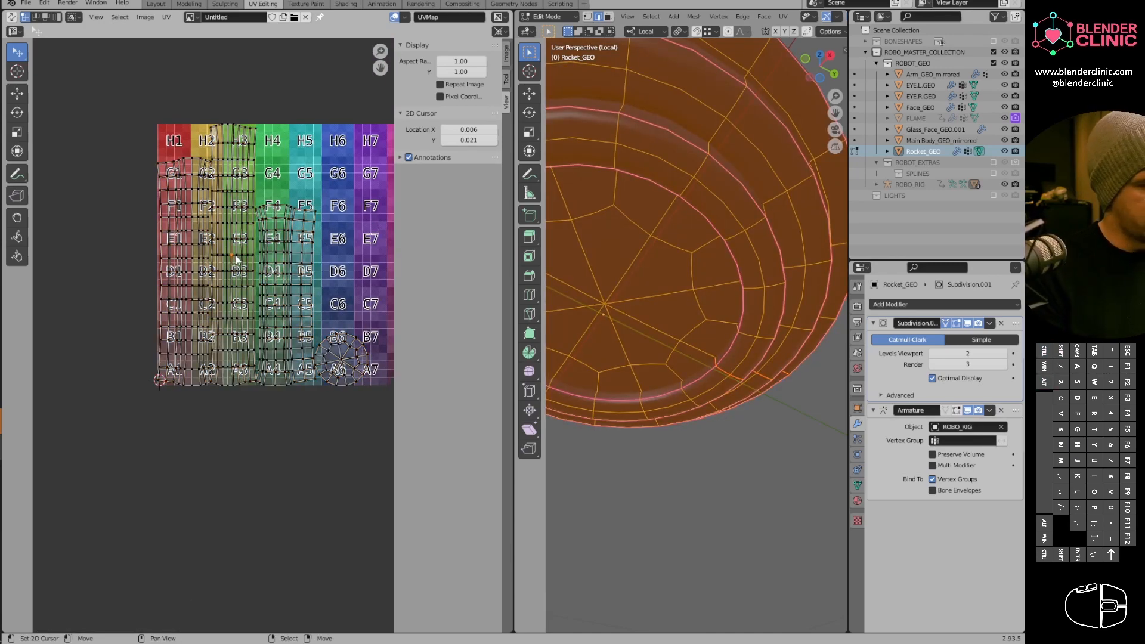
# Search the add-on preferences for "tex", try to enable the UV: TexTools add-on, then clear the search and close the preferences.
pyautogui.press('l')
pyautogui.click(507, 57)
pyautogui.click(45, 2)
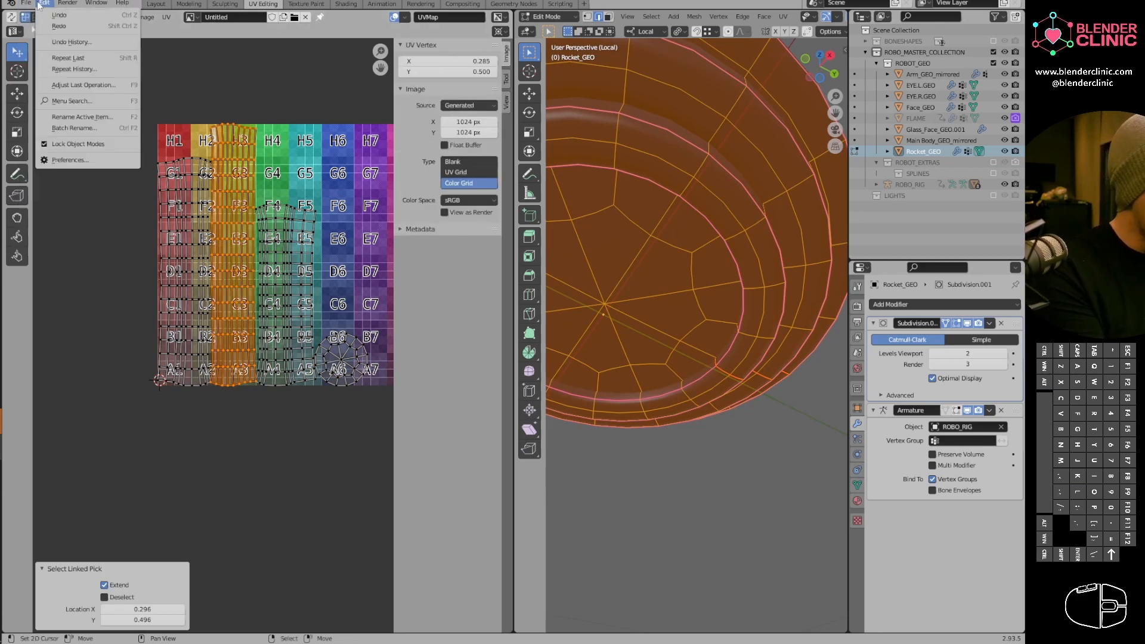
pyautogui.click(45, 3)
pyautogui.click(69, 160)
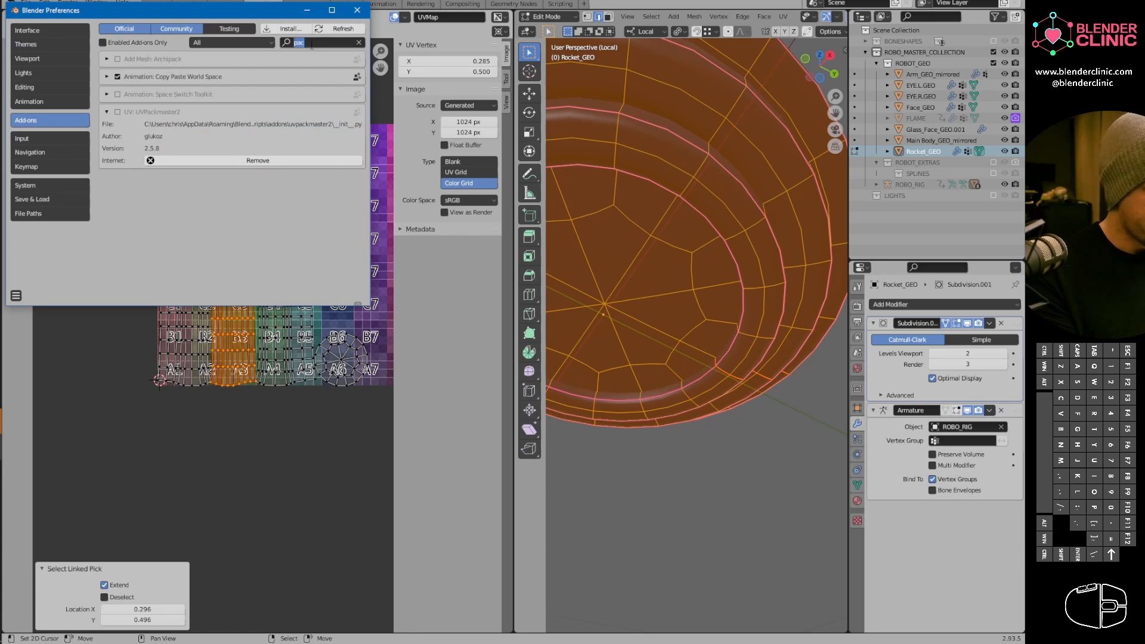
pyautogui.write('tex')
pyautogui.click(117, 77)
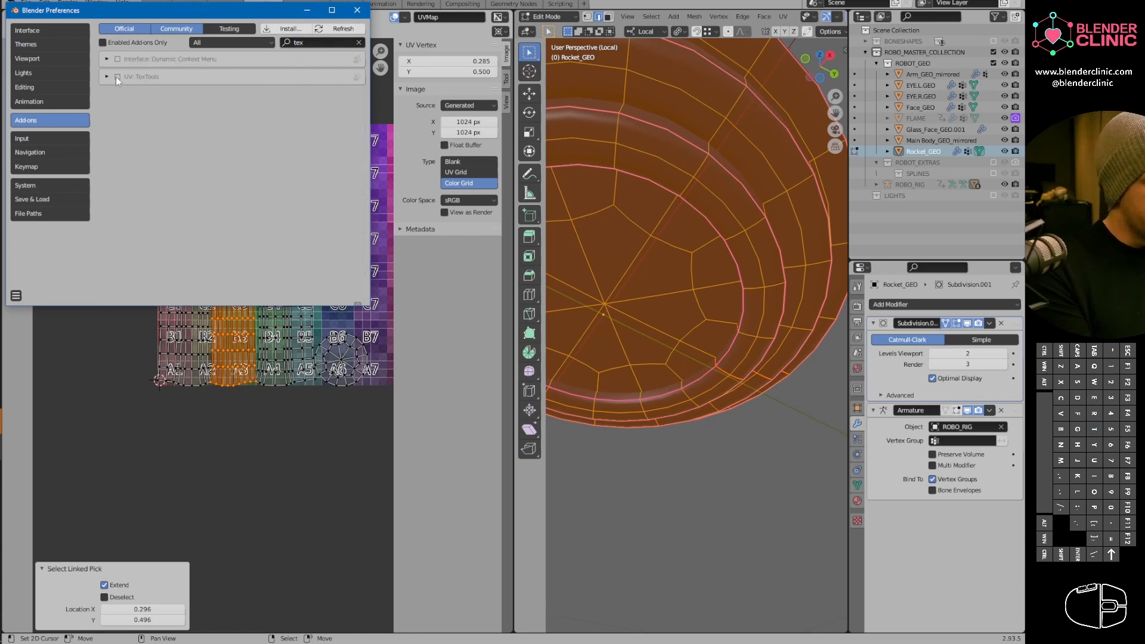
pyautogui.click(120, 77)
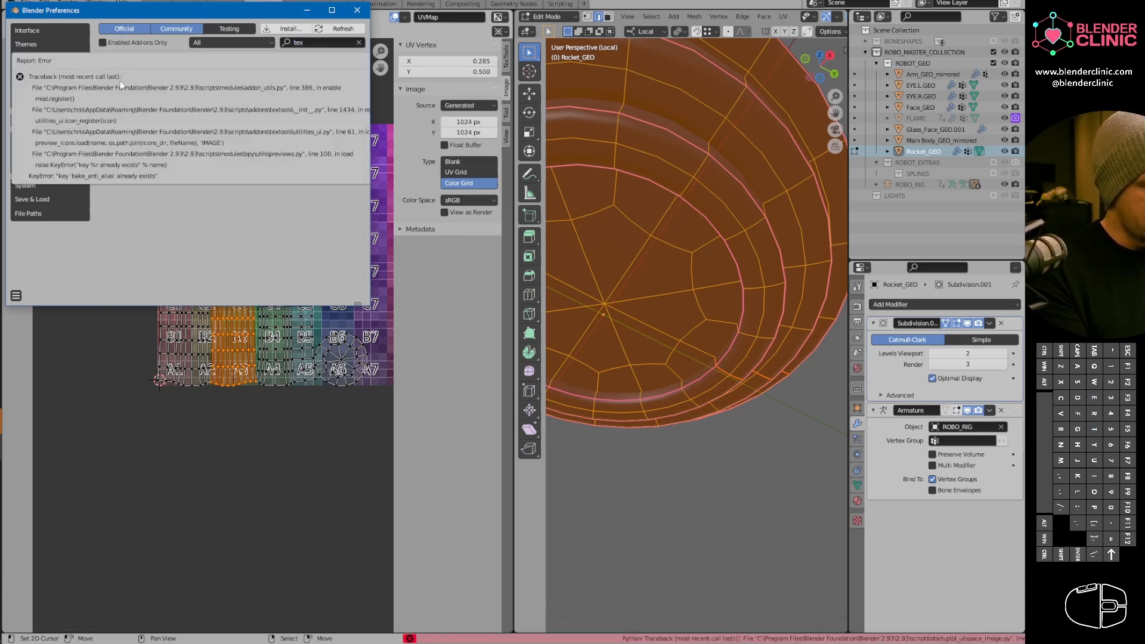
pyautogui.click(359, 43)
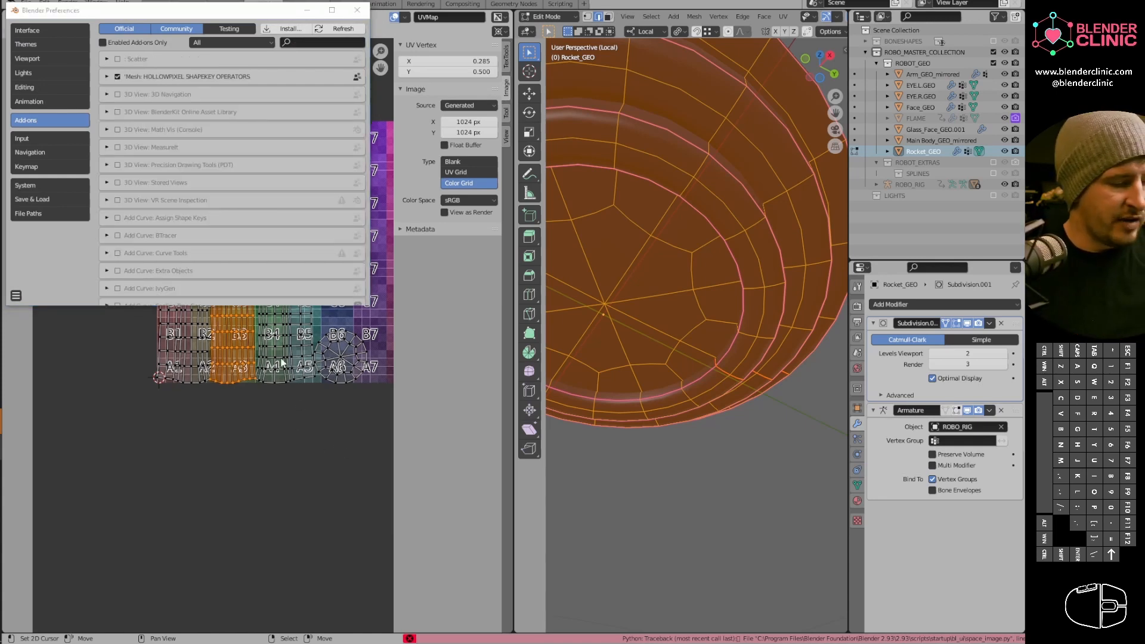
pyautogui.click(350, 19)
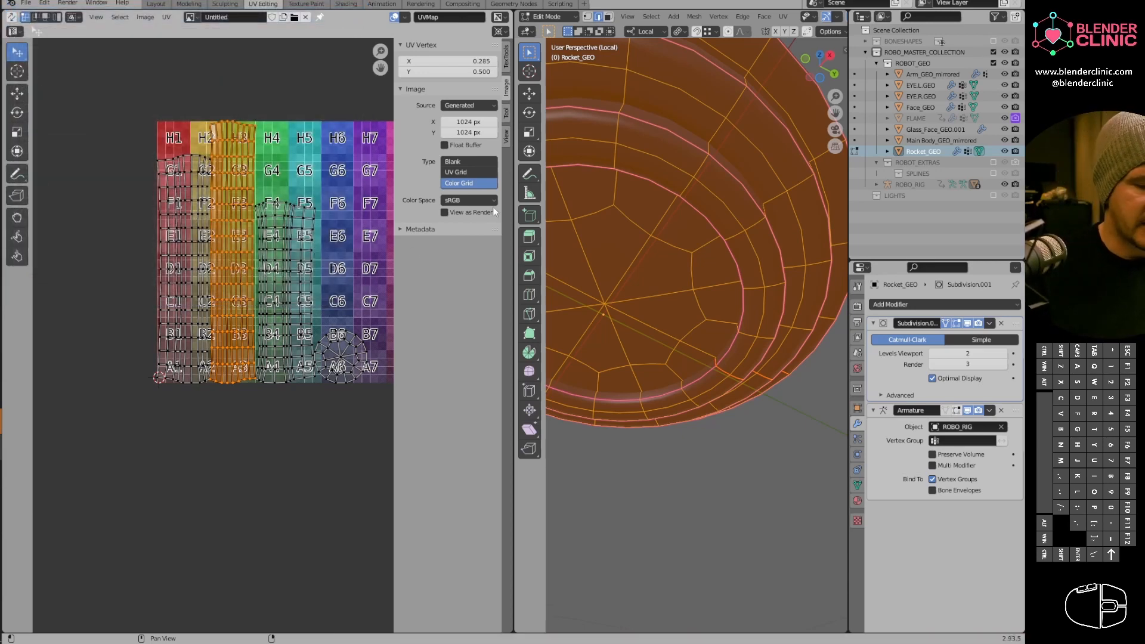
# Select all of the rocket's UV islands and move them together down and to the left in UV space.
pyautogui.keyDown('shift'); pyautogui.moveTo(291, 298); pyautogui.dragTo(300, 255, button='middle'); pyautogui.keyUp('shift')
pyautogui.press('a')
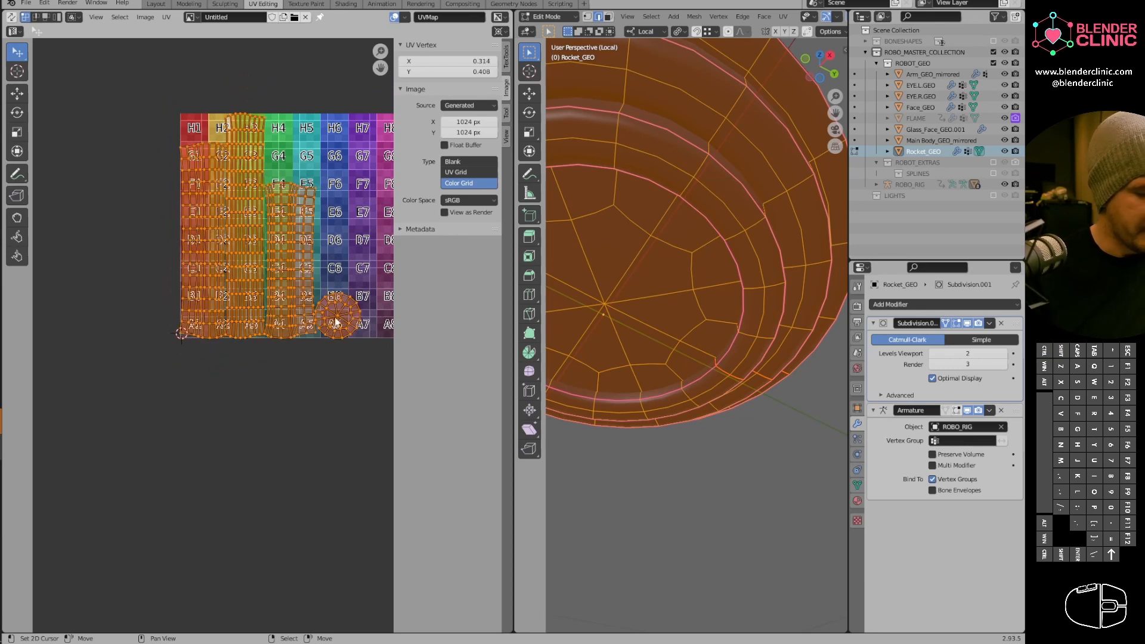
pyautogui.press('g')
pyautogui.click(226, 399)
pyautogui.keyDown('shift'); pyautogui.moveTo(227, 399); pyautogui.dragTo(292, 329, button='middle'); pyautogui.keyUp('shift')
pyautogui.keyDown('ctrl'); pyautogui.moveTo(292, 329); pyautogui.dragTo(266, 377, button='middle'); pyautogui.keyUp('ctrl')
# Exit local view to show the whole robot and return the rocket to Object Mode.
pyautogui.moveTo(698, 268); pyautogui.dragTo(646, 378, button='middle')
pyautogui.moveTo(716, 298)
pyautogui.mouseDown(button='middle')
pyautogui.moveTo(719, 321)
pyautogui.moveTo(657, 385)
pyautogui.moveTo(671, 319)
pyautogui.moveTo(745, 378)
pyautogui.moveTo(627, 364)
pyautogui.moveTo(647, 349)
pyautogui.moveTo(632, 340)
pyautogui.mouseUp(button='middle')
pyautogui.press('KP_Divide')
pyautogui.press('Tab')
pyautogui.hotkey('ctrl', 'Tab')
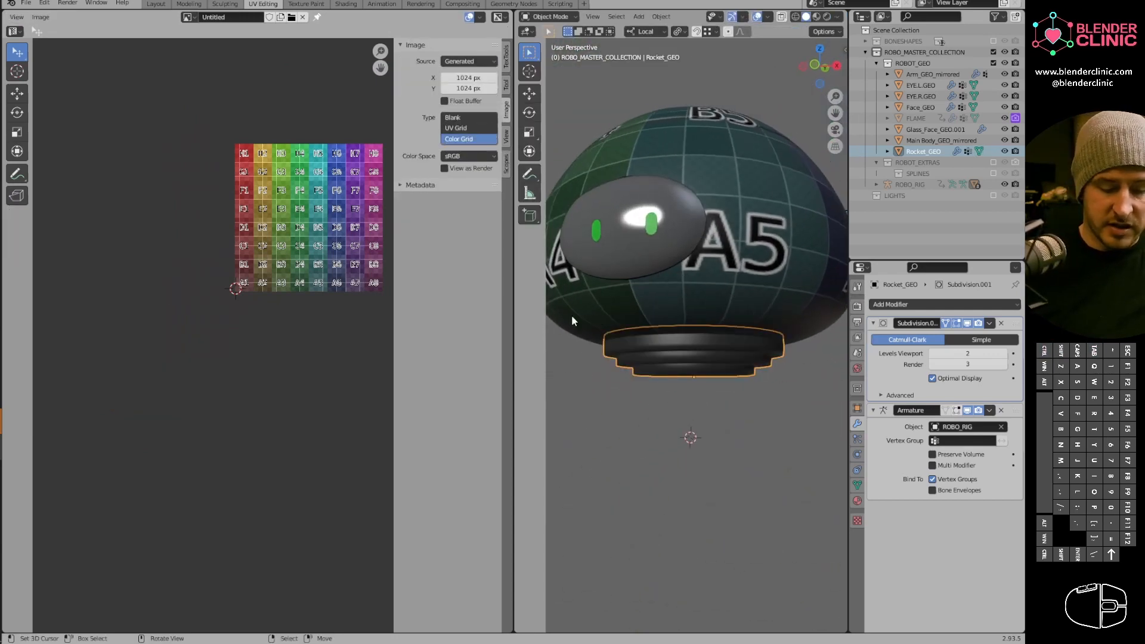
# Hide the glass face, the main body and the face objects so that both eyes are exposed.
pyautogui.keyDown('shift'); pyautogui.click(748, 294); pyautogui.keyUp('shift')
pyautogui.keyDown('shift'); pyautogui.click(741, 361); pyautogui.keyUp('shift')
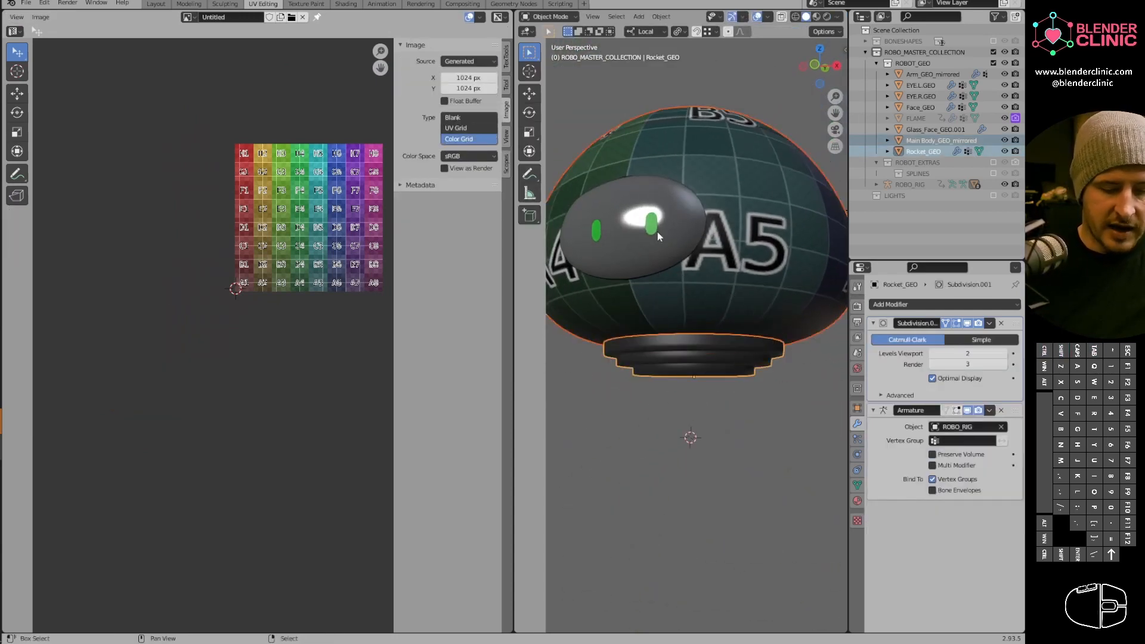
pyautogui.moveTo(657, 231); pyautogui.dragTo(761, 289, button='middle')
pyautogui.click(761, 289)
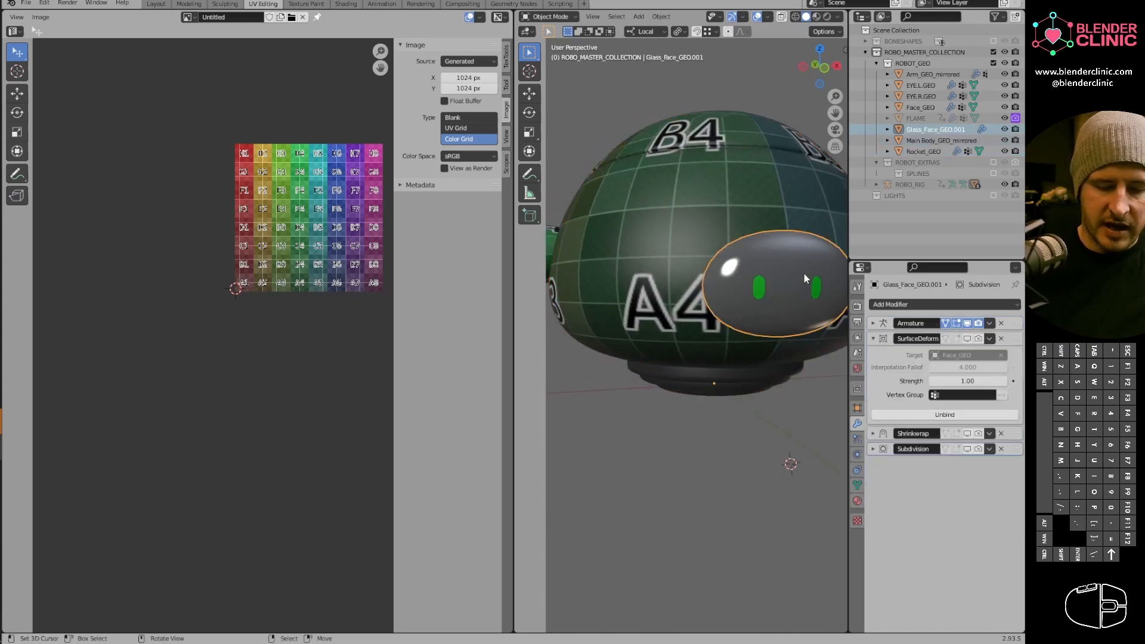
pyautogui.press('h')
pyautogui.click(784, 292)
pyautogui.press('h')
pyautogui.click(785, 298)
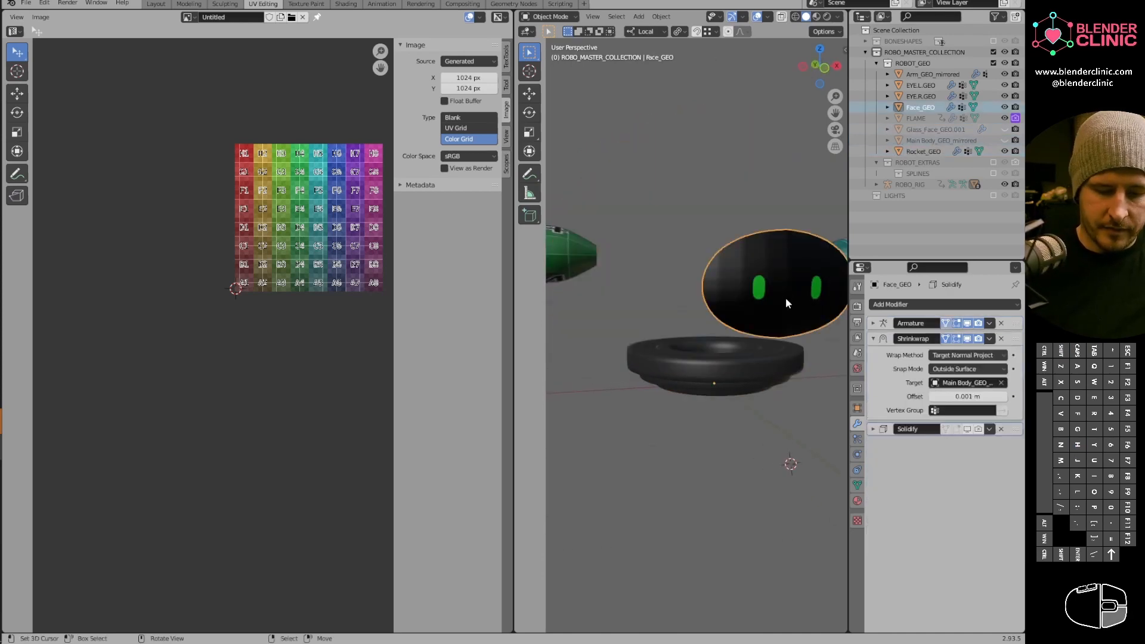
pyautogui.press('h')
# Select all geometry of both eyes in Edit Mode and unwrap it with Project from View in the front orthographic view.
pyautogui.rightClick(764, 288)
pyautogui.keyDown('shift'); pyautogui.rightClick(812, 291); pyautogui.keyUp('shift')
pyautogui.press('Tab')
pyautogui.press('a')
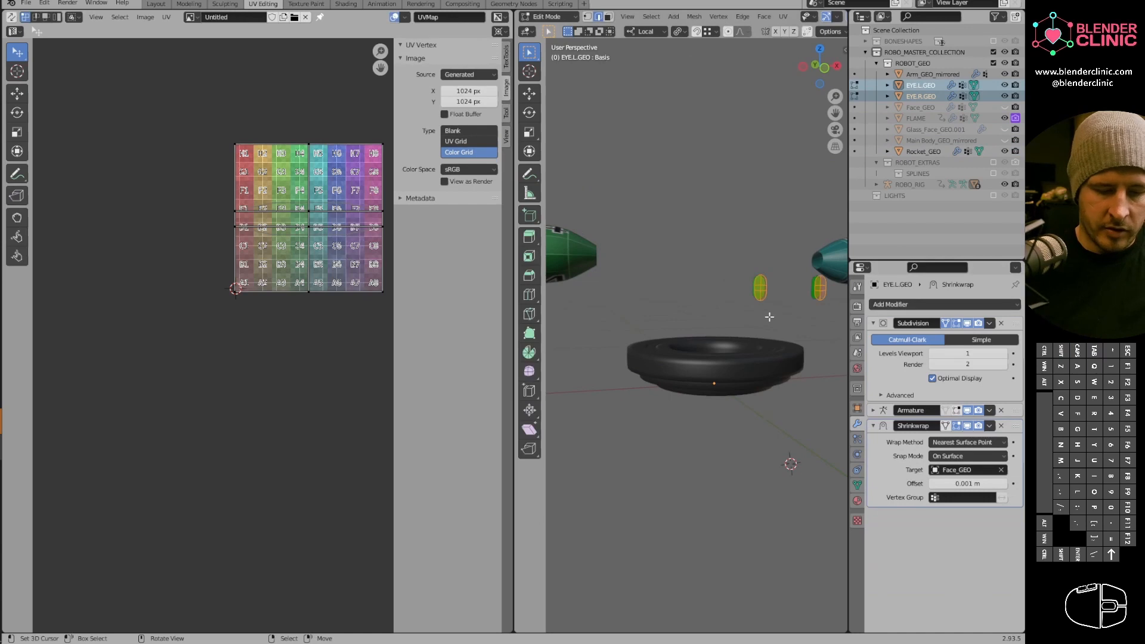
pyautogui.keyDown('alt'); pyautogui.moveTo(783, 318); pyautogui.dragTo(722, 315, button='middle'); pyautogui.keyUp('alt')
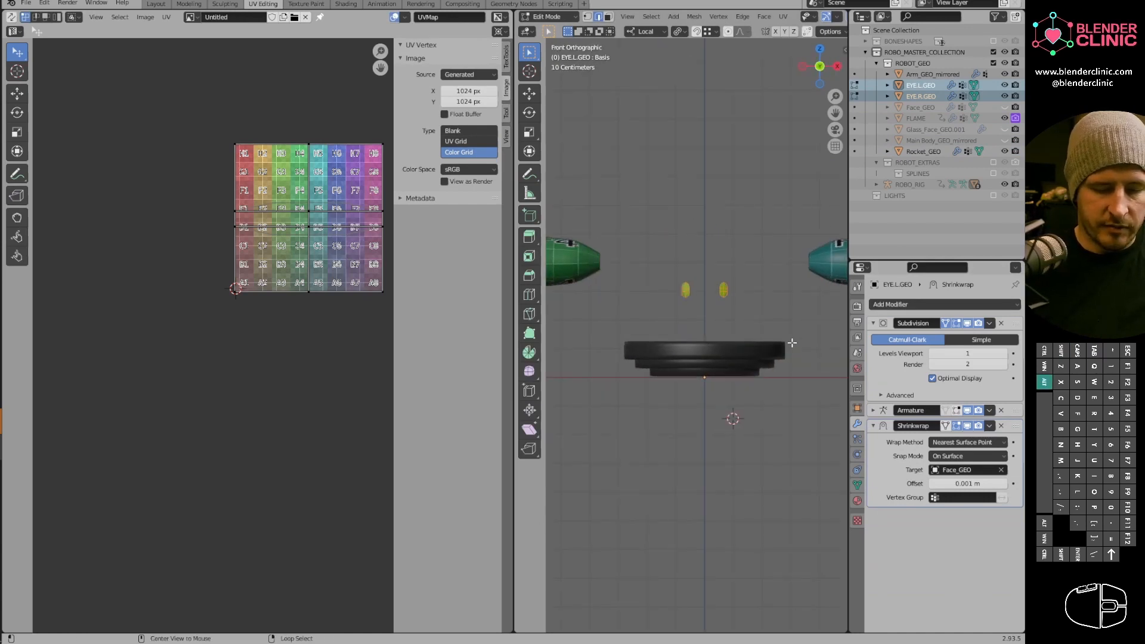
pyautogui.press('u')
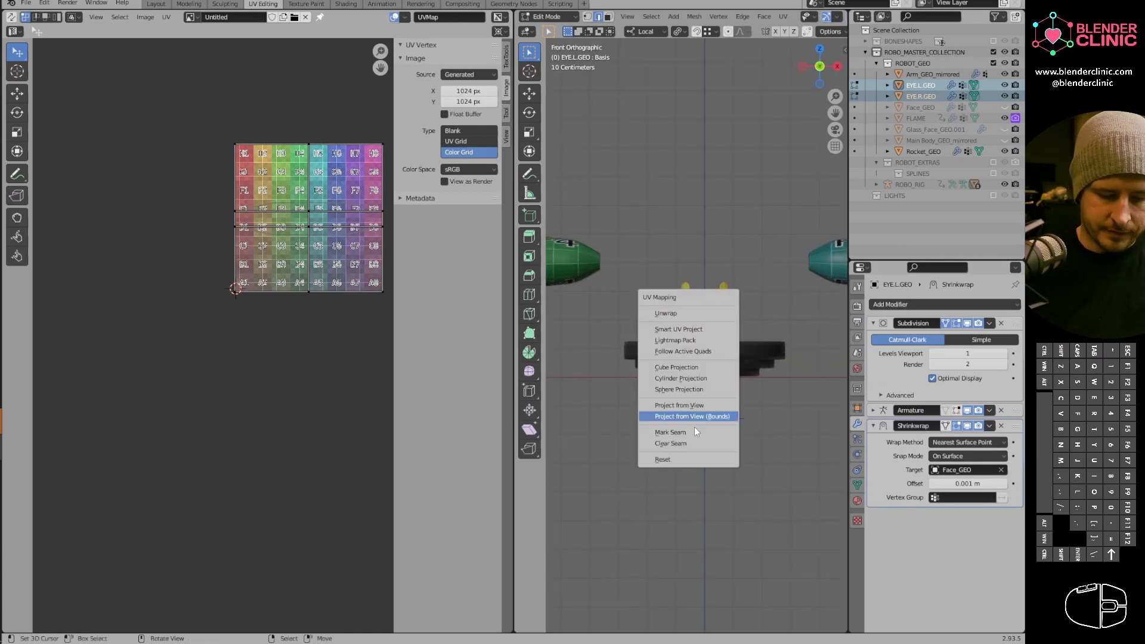
pyautogui.click(692, 406)
# Move the two eye UV islands below the colour grid, scale them up and return the eyes to Object Mode.
pyautogui.press('a')
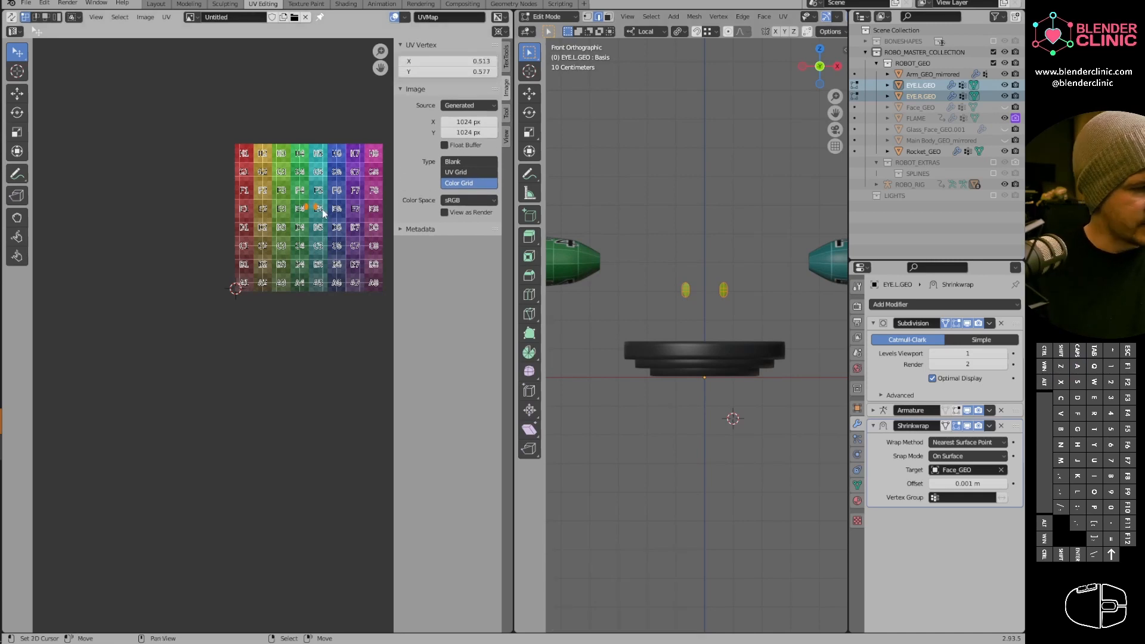
pyautogui.moveTo(323, 212); pyautogui.dragTo(255, 348)
pyautogui.press('s')
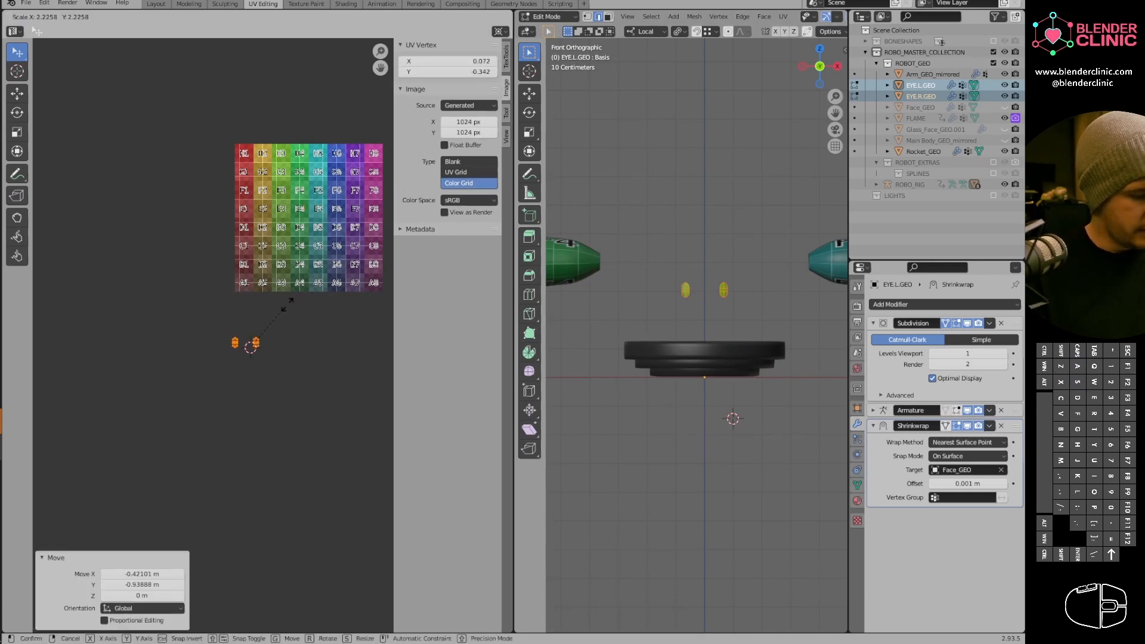
pyautogui.click(326, 276)
pyautogui.press('Tab')
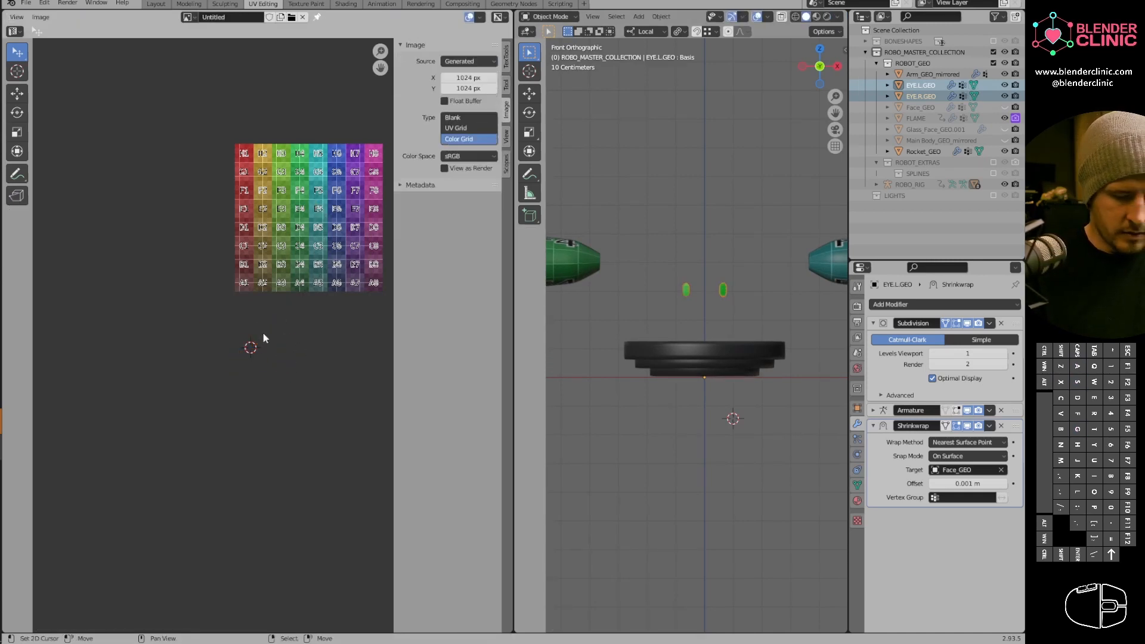
# Reveal the hidden robot parts, select every robot object and select all their geometry together in Edit Mode.
pyautogui.moveTo(718, 342); pyautogui.dragTo(715, 354, button='middle')
pyautogui.hotkey('alt', 'h')
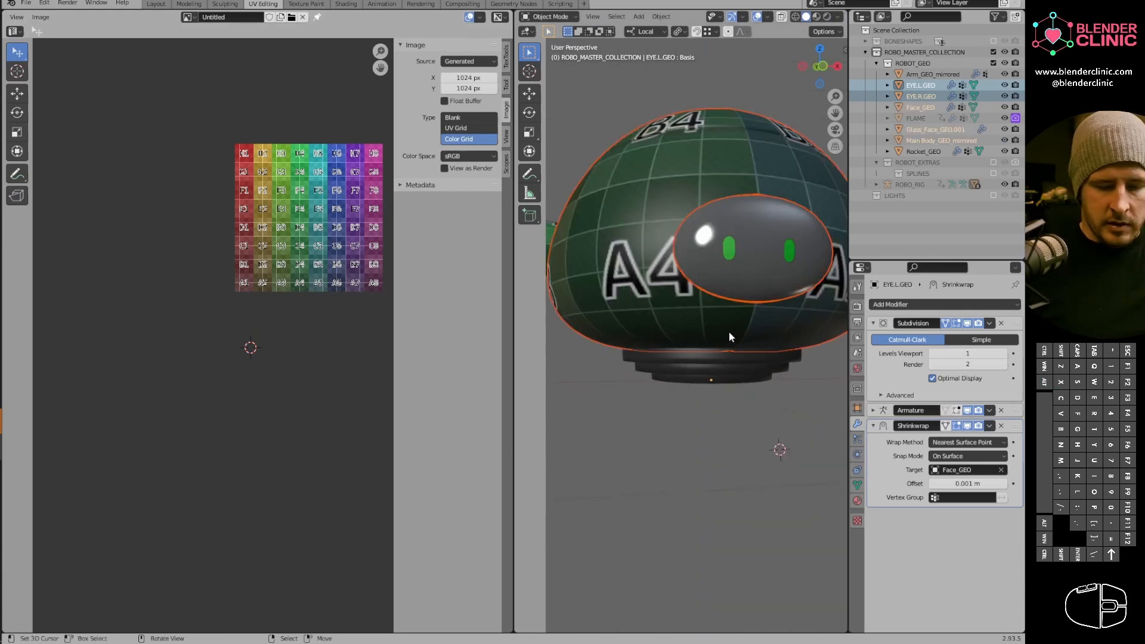
pyautogui.moveTo(688, 409); pyautogui.dragTo(690, 356, button='middle')
pyautogui.scroll(2, 699, 332)
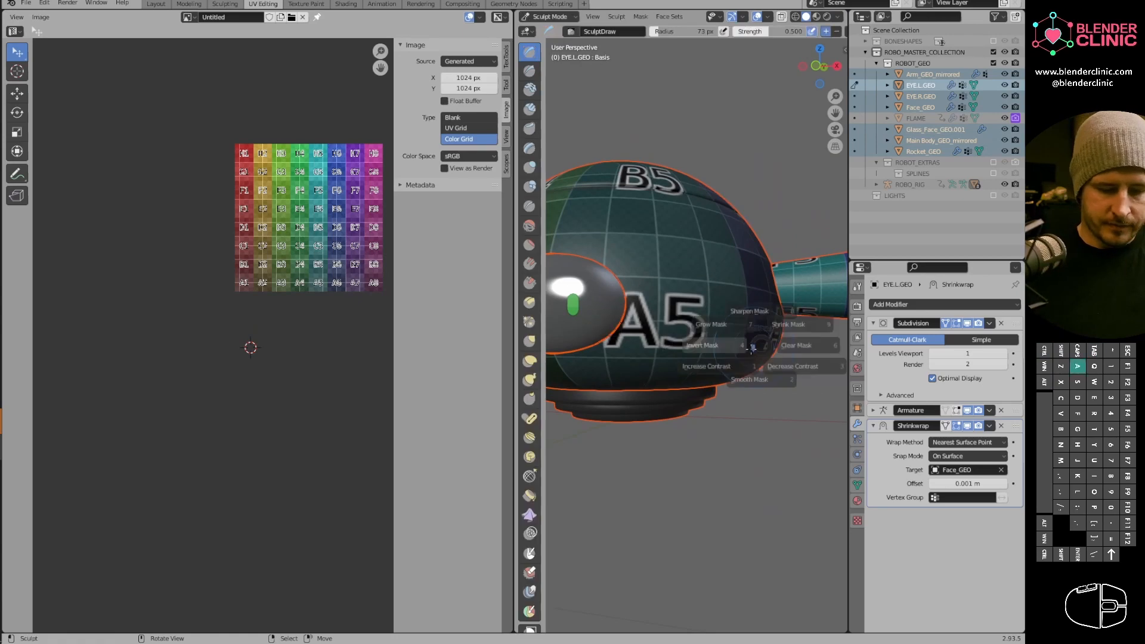
pyautogui.click(753, 334)
pyautogui.press('a')
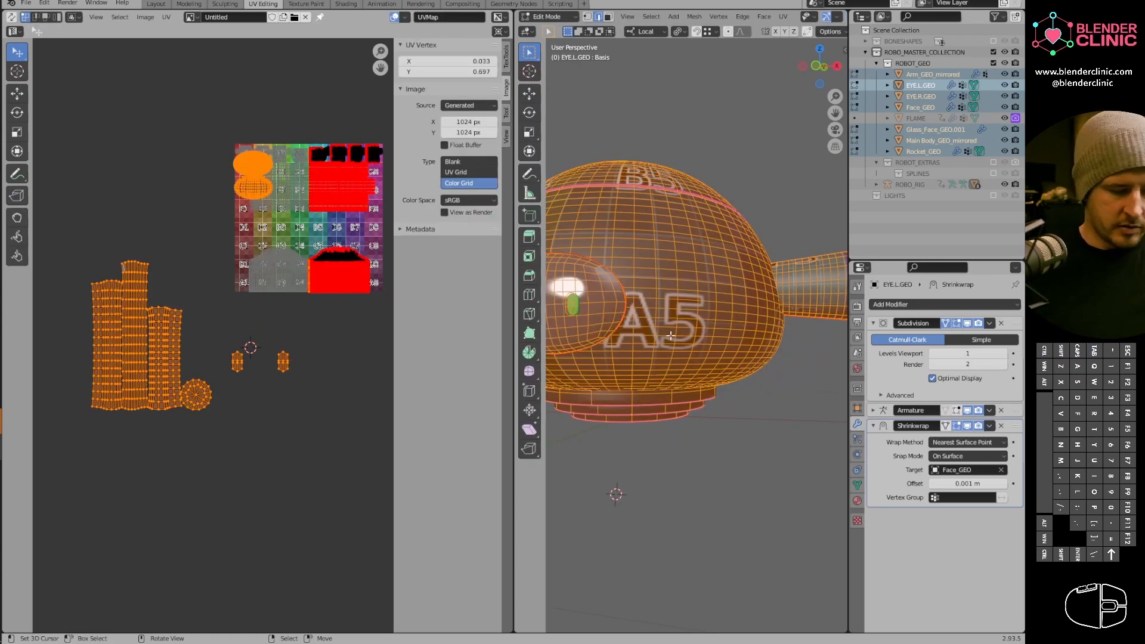
# Select the two oval face UV islands and move them together to the grid's left edge, over rows C and D.
pyautogui.scroll(3, 277, 310)
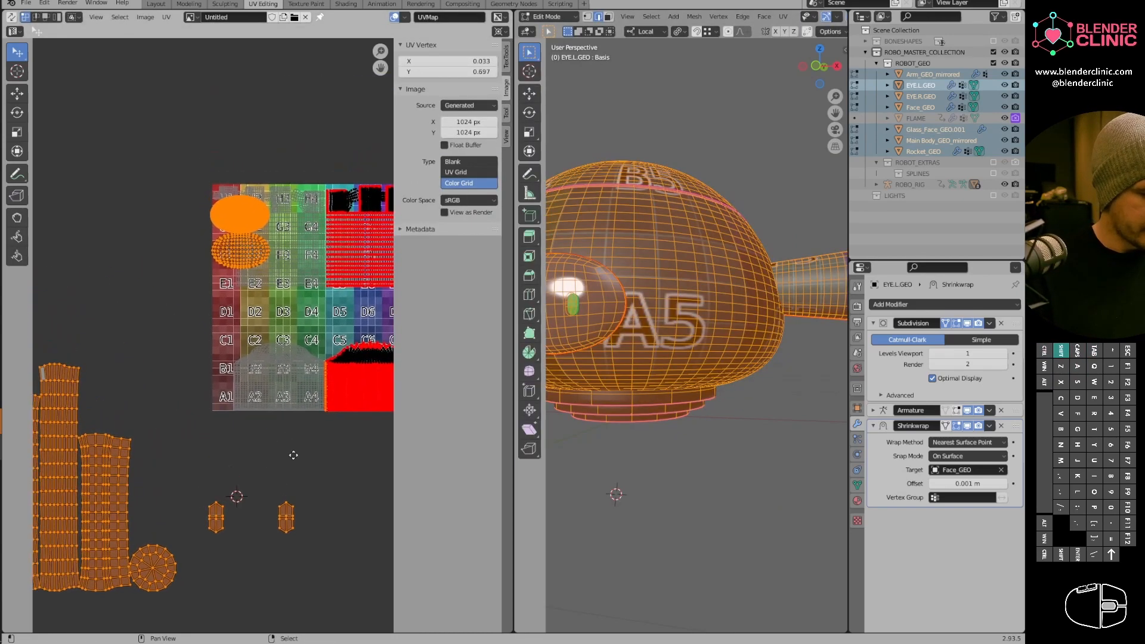
pyautogui.hotkey('alt', 'a')
pyautogui.press('l')
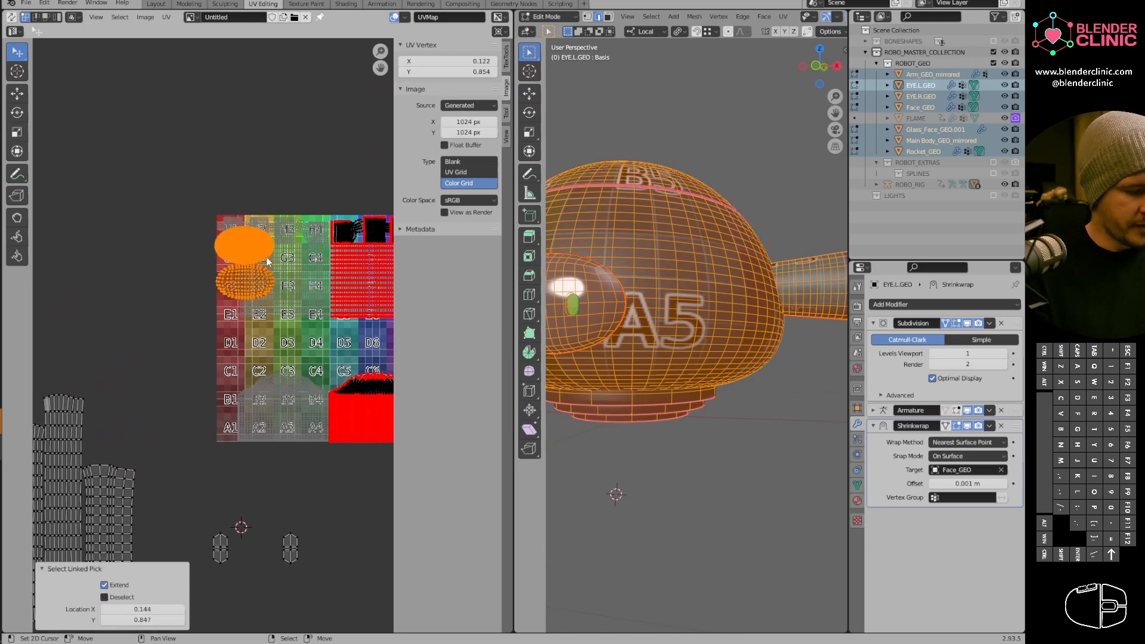
pyautogui.press('g')
pyautogui.click(223, 261)
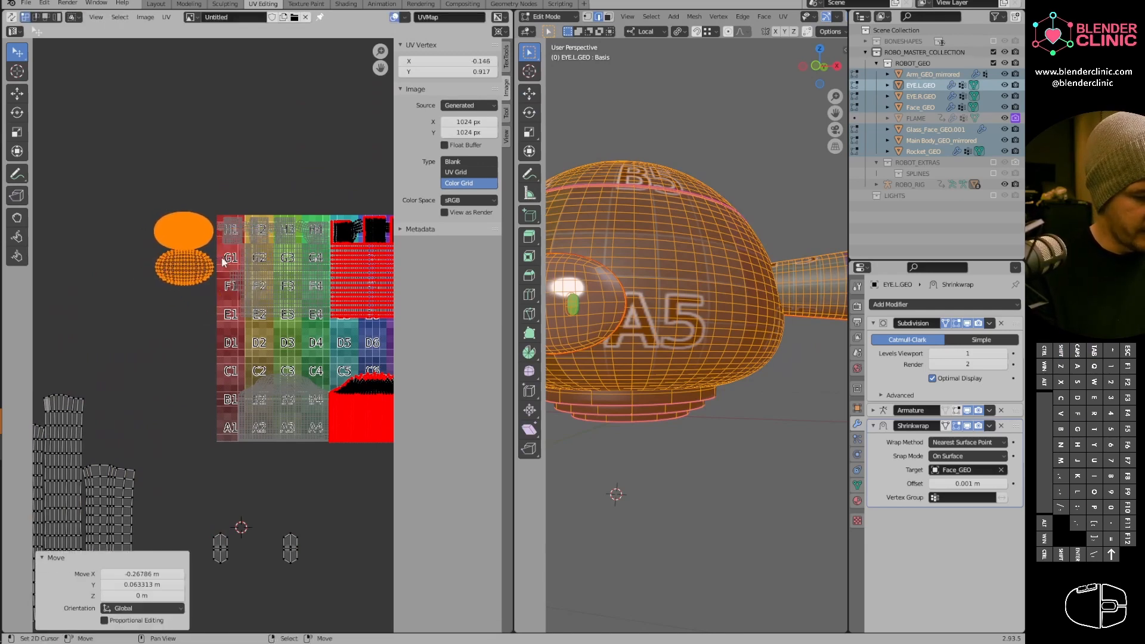
pyautogui.press('g')
pyautogui.click(287, 374)
pyautogui.moveTo(287, 374); pyautogui.dragTo(274, 298, button='middle')
pyautogui.keyDown('ctrl'); pyautogui.moveTo(275, 299); pyautogui.dragTo(316, 296, button='middle'); pyautogui.keyUp('ctrl')
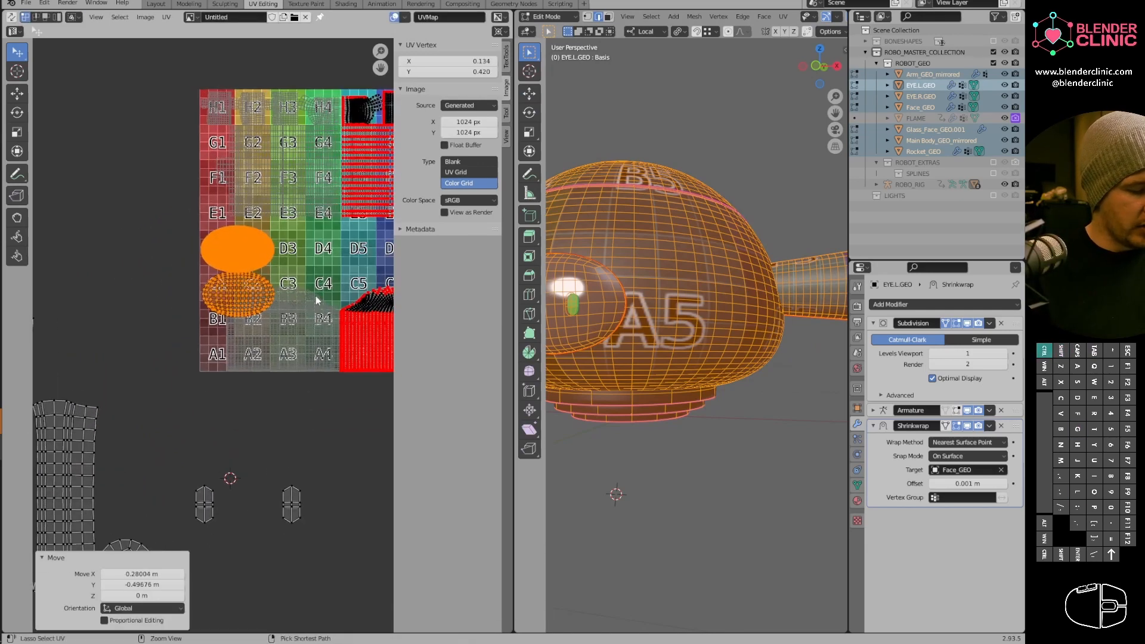
pyautogui.moveTo(332, 368); pyautogui.dragTo(242, 345, button='middle')
# Pin the dome-shaped UV island along the grid's lower edge and scale it by 0.741 about its lower-left corner.
pyautogui.rightClick(242, 345)
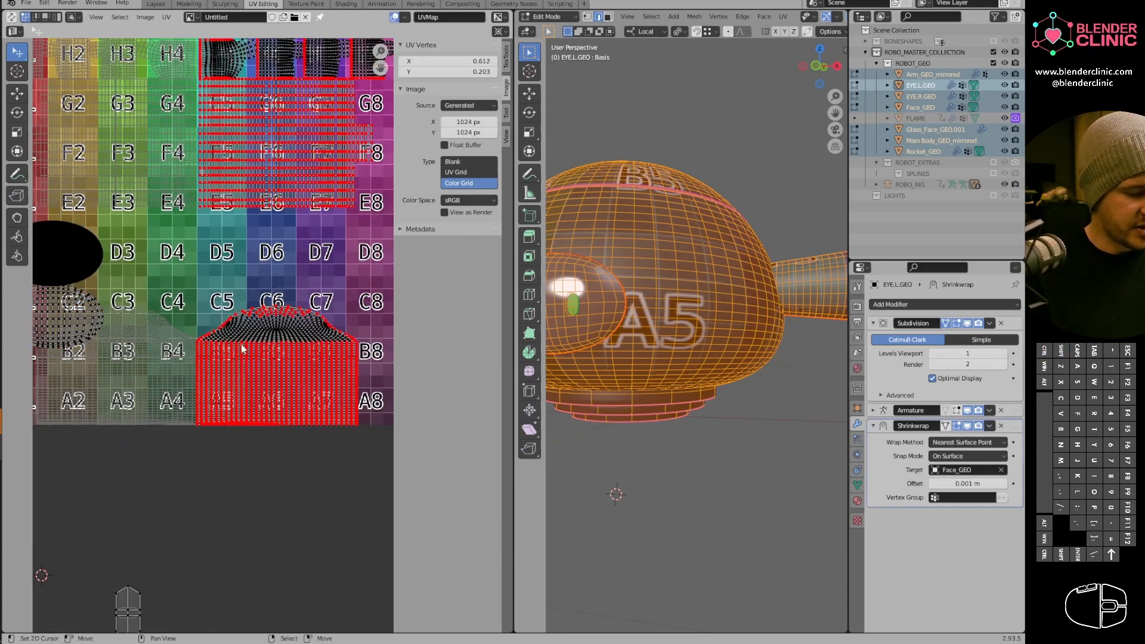
pyautogui.moveTo(191, 281); pyautogui.dragTo(399, 527)
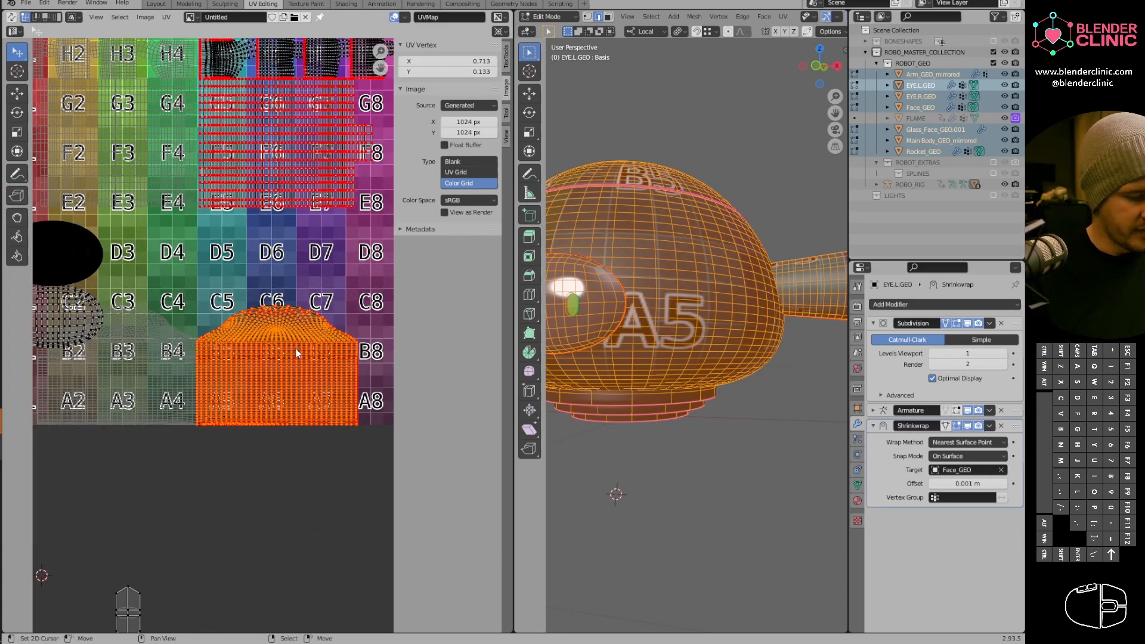
pyautogui.press('p')
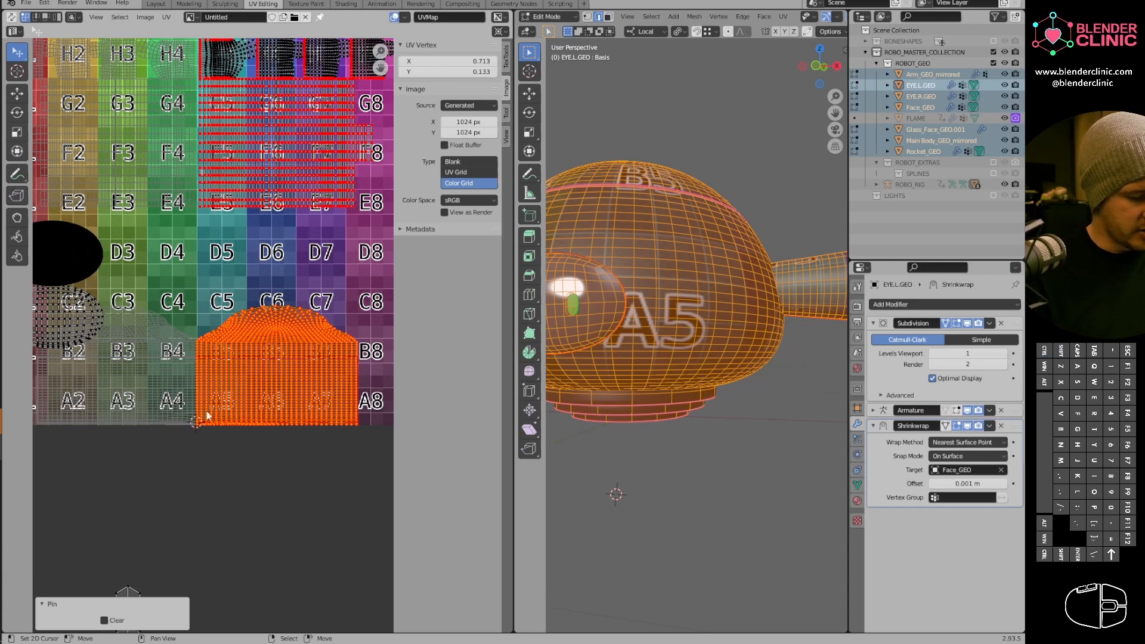
pyautogui.scroll(2, 332, 308)
pyautogui.press('s')
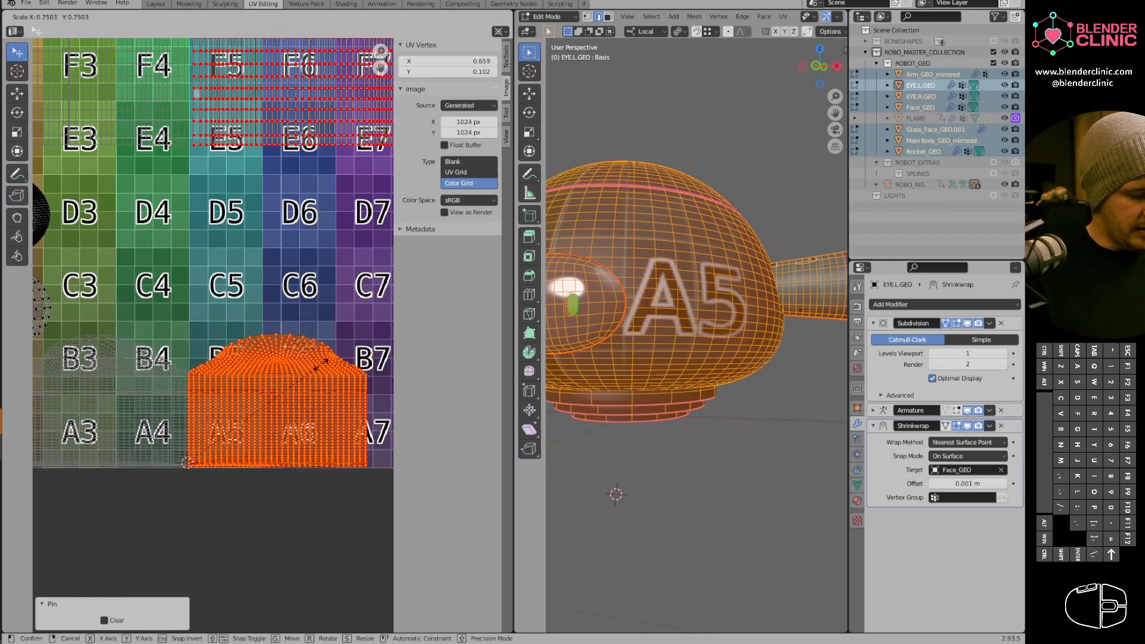
pyautogui.click(322, 370)
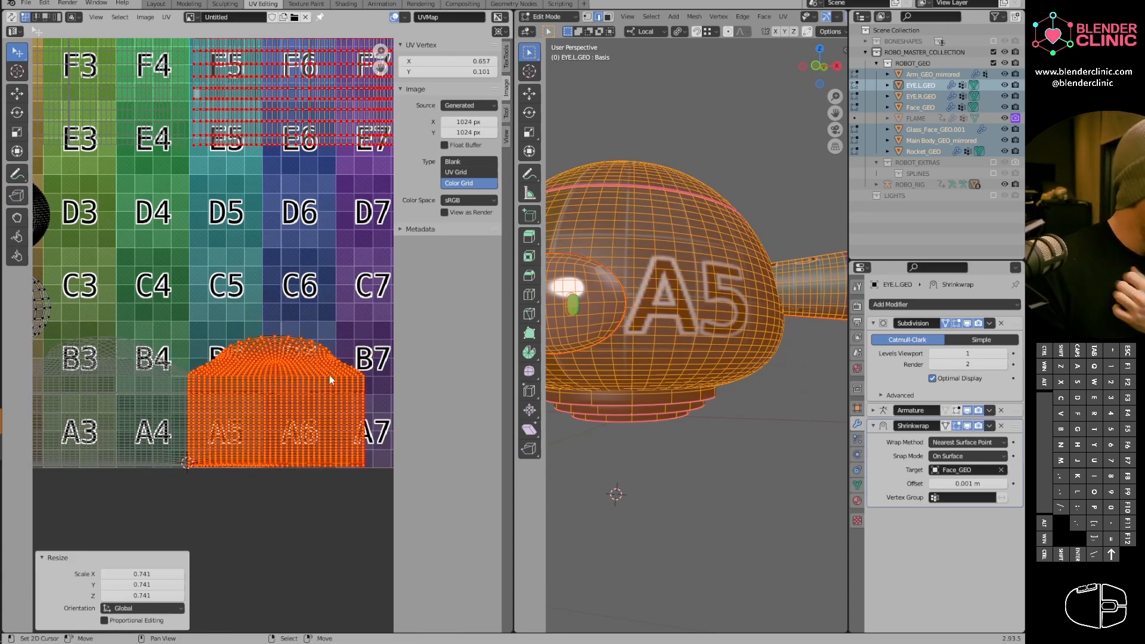
# Box-select the UV islands in cells H5 to H8 with the upper strips beneath them and pin the selected vertices.
pyautogui.scroll(-3, 303, 413)
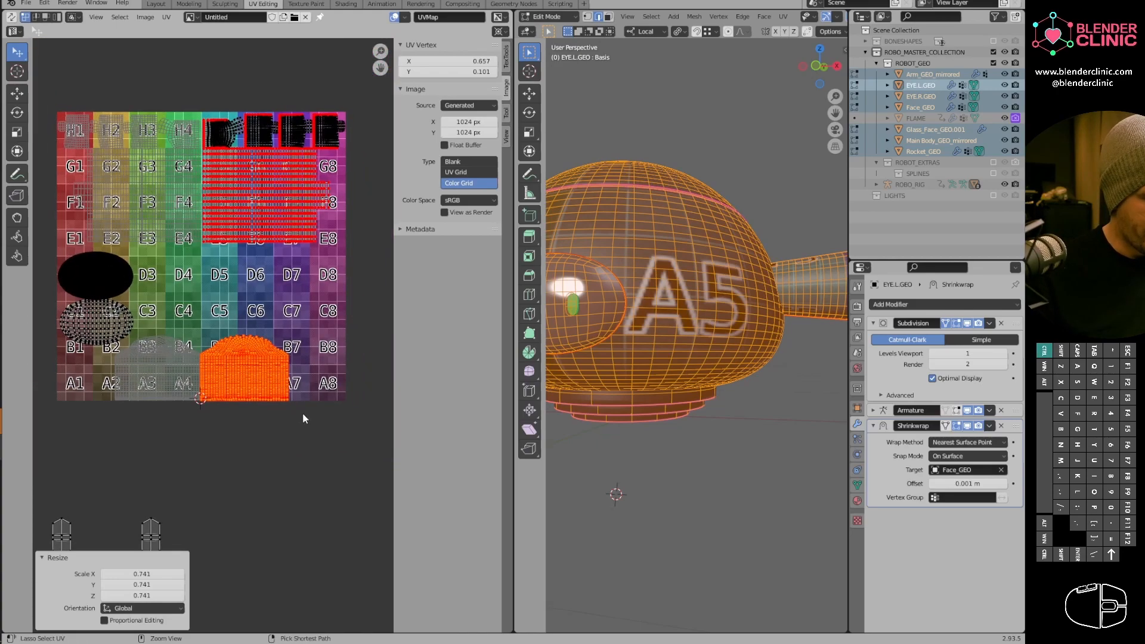
pyautogui.scroll(2, 303, 412)
pyautogui.keyDown('ctrl'); pyautogui.moveTo(321, 206); pyautogui.dragTo(316, 200, button='middle'); pyautogui.keyUp('ctrl')
pyautogui.keyDown('shift'); pyautogui.moveTo(301, 207); pyautogui.dragTo(263, 365, button='middle'); pyautogui.keyUp('shift')
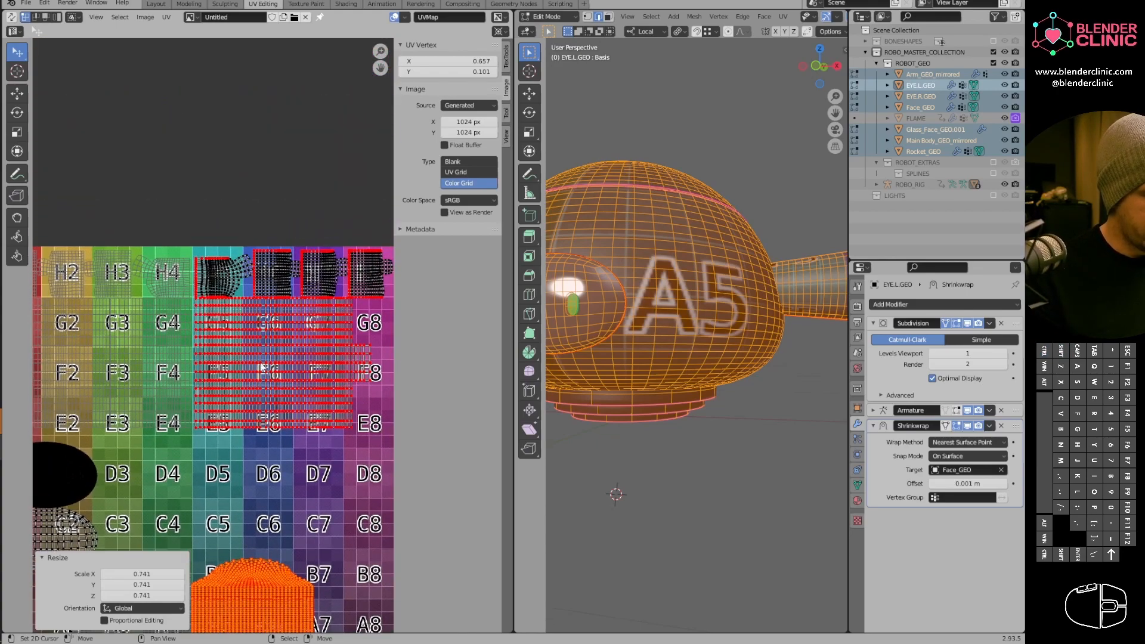
pyautogui.keyDown('ctrl'); pyautogui.moveTo(233, 292); pyautogui.dragTo(227, 265, button='middle'); pyautogui.keyUp('ctrl')
pyautogui.rightClick(227, 266)
pyautogui.keyDown('shift'); pyautogui.moveTo(334, 297); pyautogui.dragTo(268, 300, button='middle'); pyautogui.keyUp('shift')
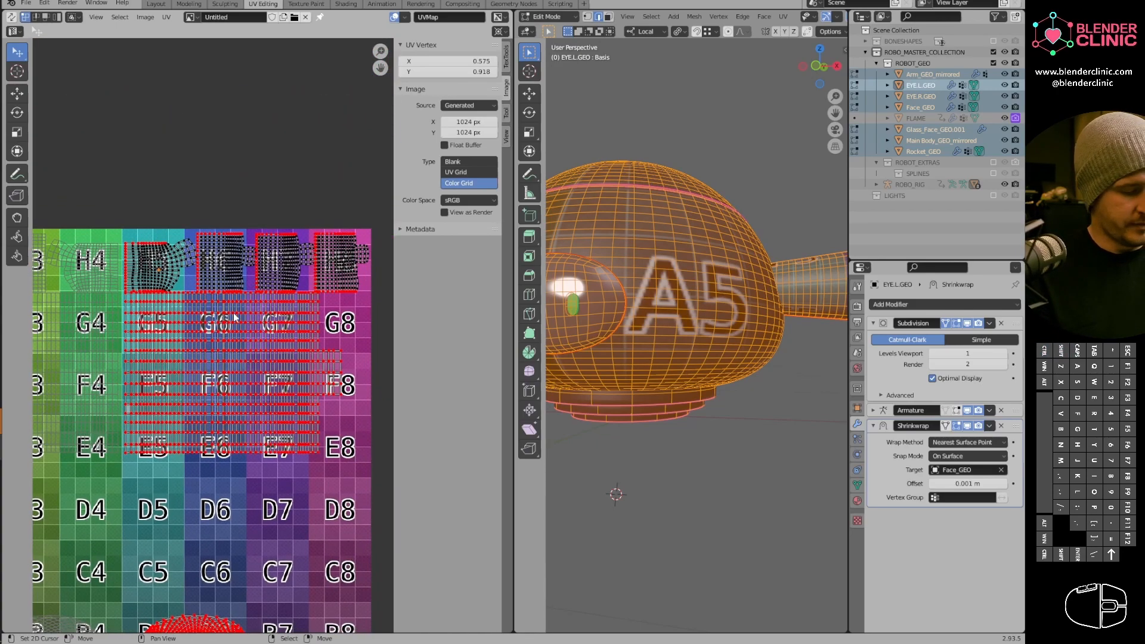
pyautogui.press('b')
pyautogui.moveTo(106, 196); pyautogui.dragTo(392, 353)
pyautogui.press('p')
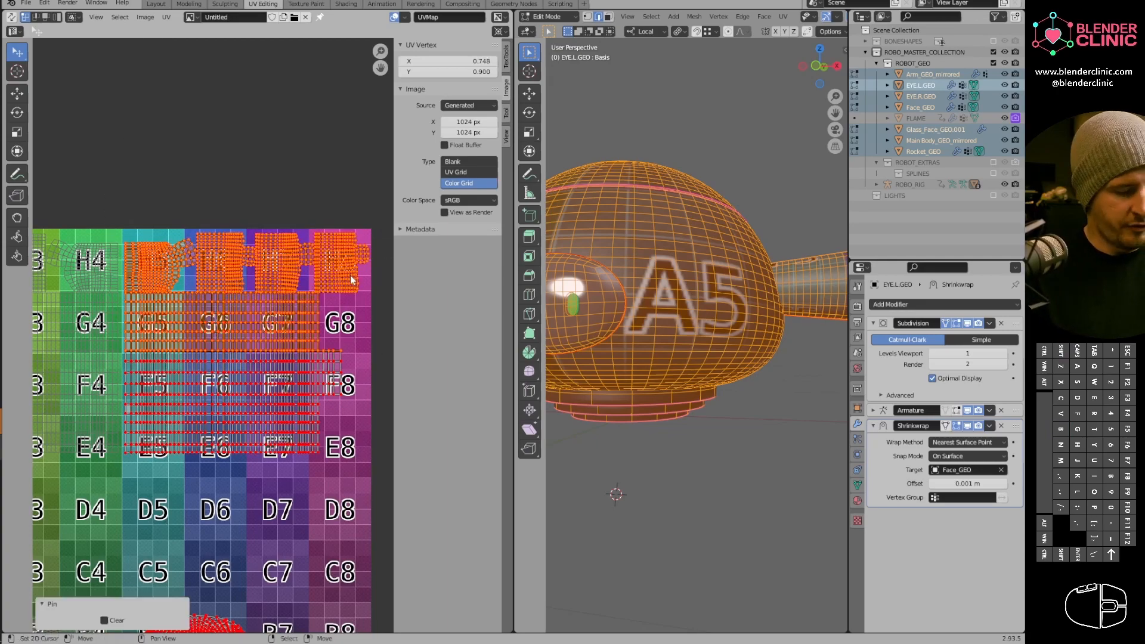
# Select the rocket's UV strips and round cap and move them by about 1.29 in X and 1.14 in Y onto the grid.
pyautogui.keyDown('ctrl'); pyautogui.moveTo(272, 485); pyautogui.dragTo(276, 364, button='middle'); pyautogui.keyUp('ctrl')
pyautogui.keyDown('shift'); pyautogui.moveTo(218, 443); pyautogui.dragTo(345, 355, button='middle'); pyautogui.keyUp('shift')
pyautogui.rightClick(231, 433)
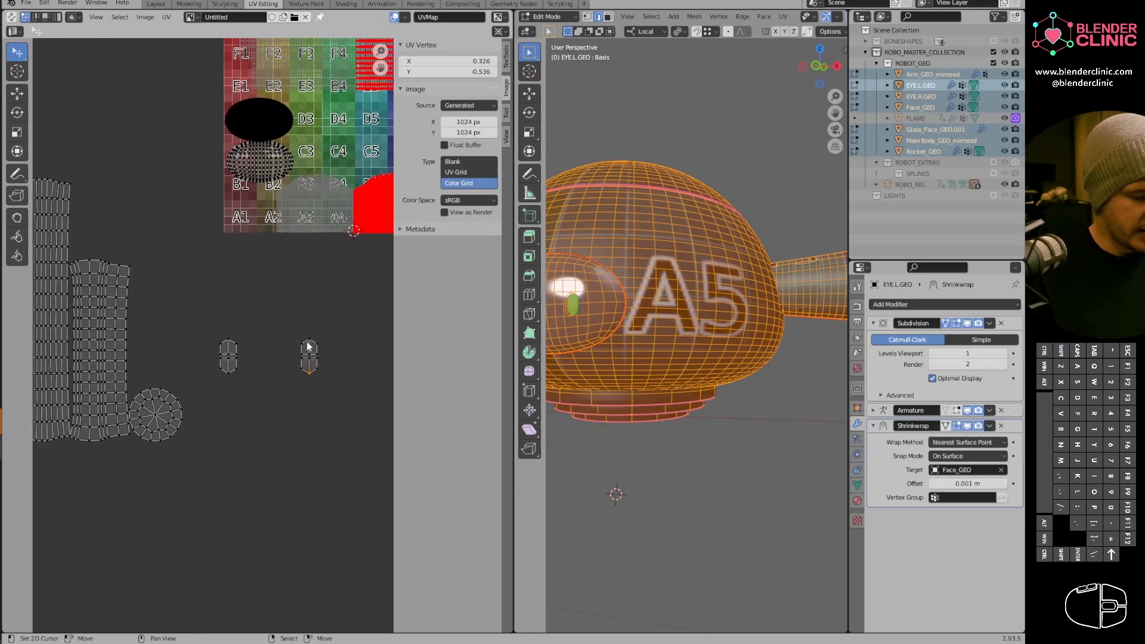
pyautogui.keyDown('shift'); pyautogui.moveTo(198, 371); pyautogui.dragTo(301, 408, button='middle'); pyautogui.keyUp('shift')
pyautogui.rightClick(272, 404)
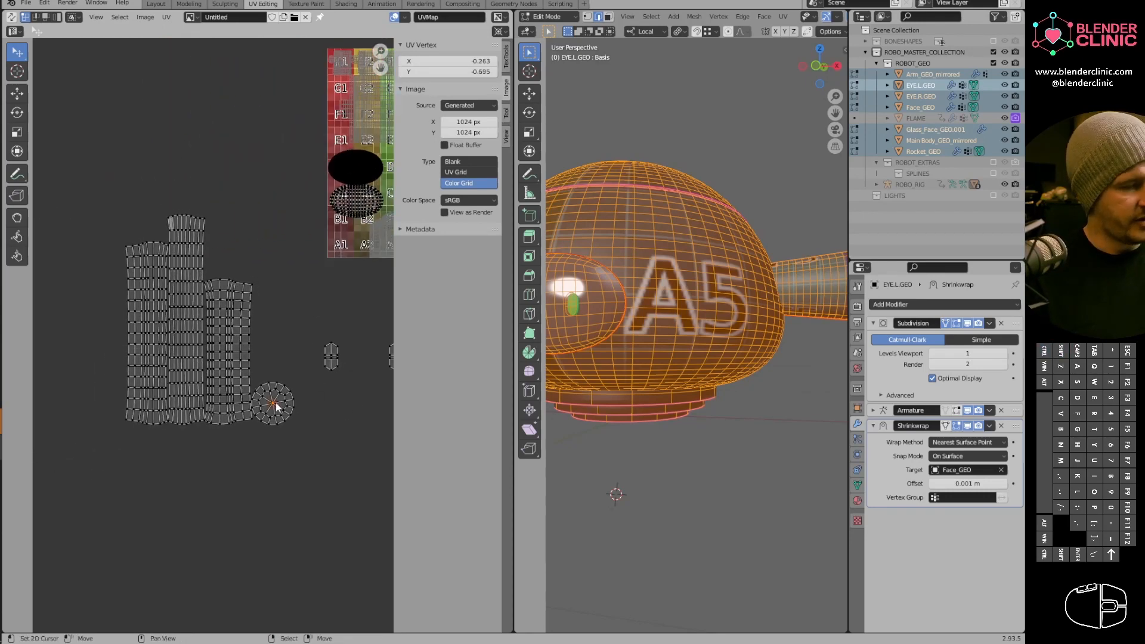
pyautogui.press('l')
pyautogui.press('l')
pyautogui.press('l')
pyautogui.press('l')
pyautogui.keyDown('shift'); pyautogui.moveTo(233, 372); pyautogui.dragTo(121, 455, button='middle'); pyautogui.keyUp('shift')
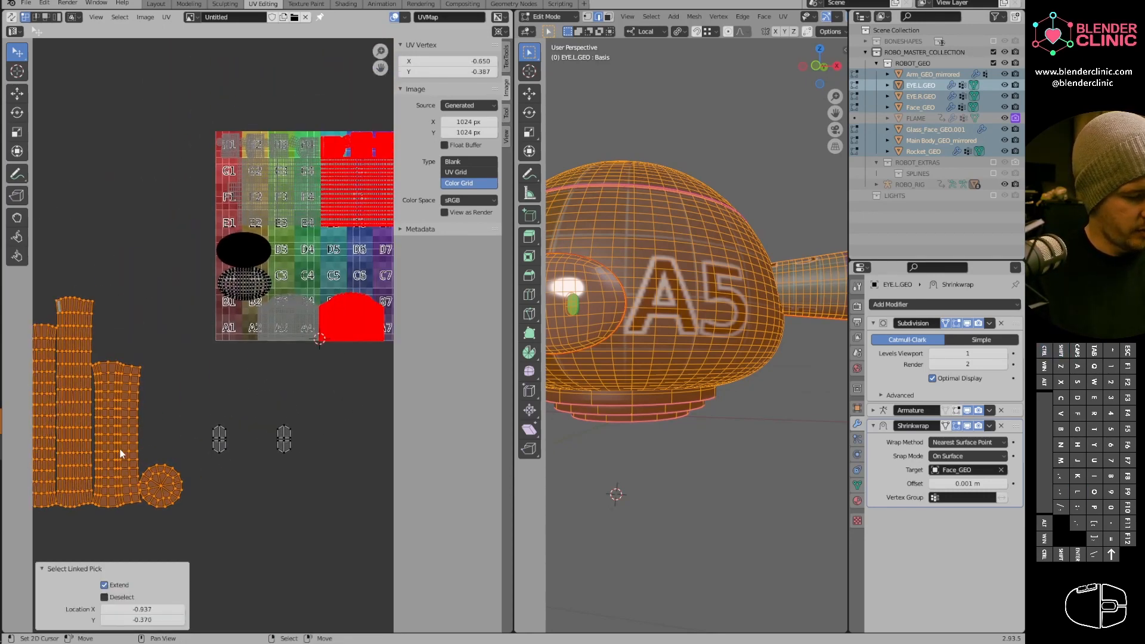
pyautogui.press('g')
pyautogui.click(391, 218)
pyautogui.keyDown('shift'); pyautogui.moveTo(351, 302); pyautogui.dragTo(220, 402, button='middle'); pyautogui.keyUp('shift')
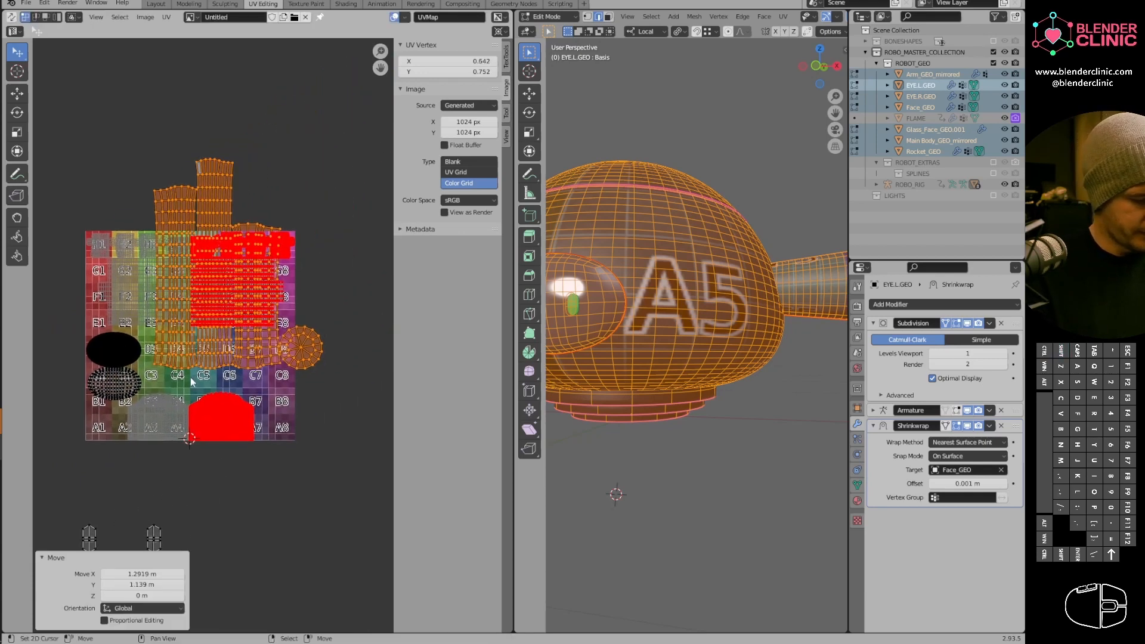
# Scale the rocket's UV islands by 0.437 and move them to the grid's lower-right corner beside the dome-shaped island.
pyautogui.press('s')
pyautogui.click(207, 291)
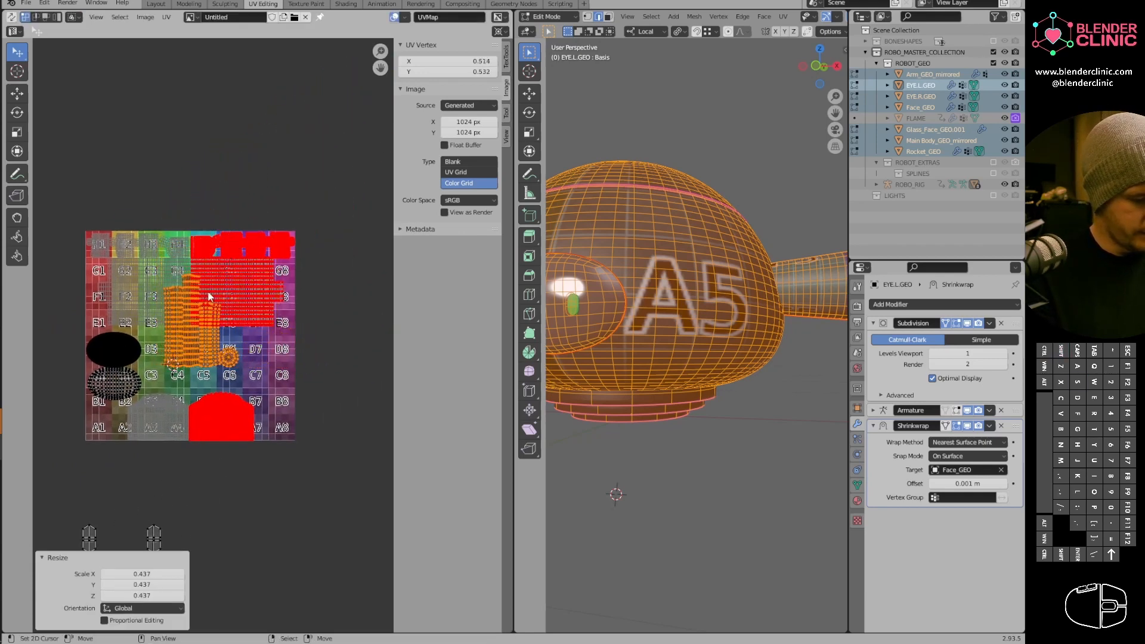
pyautogui.press('g')
pyautogui.click(292, 393)
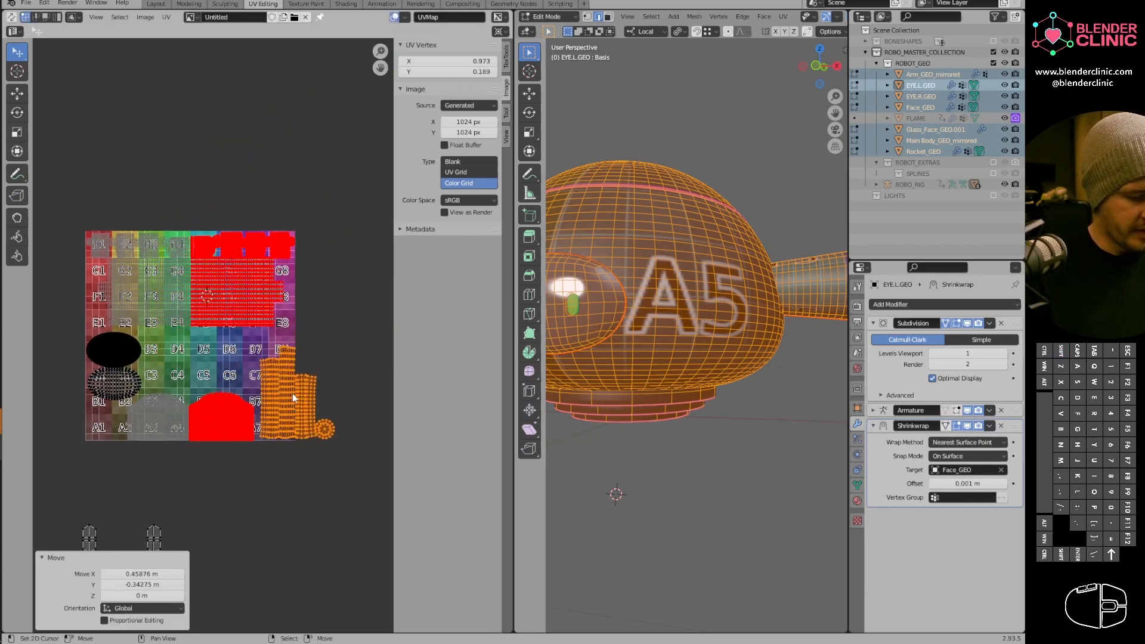
pyautogui.keyDown('shift'); pyautogui.moveTo(292, 393); pyautogui.dragTo(301, 341, button='middle'); pyautogui.keyUp('shift')
# Select the two eye UV islands and move them into the free area in rows C and D of the grid.
pyautogui.press('a')
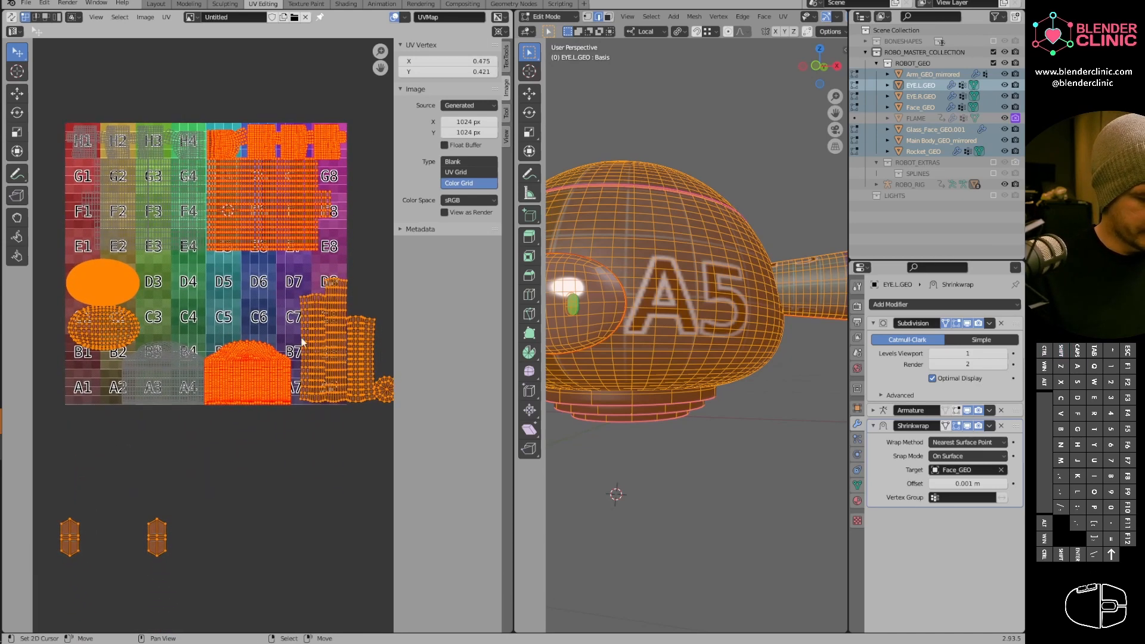
pyautogui.hotkey('alt', 'a')
pyautogui.press('l')
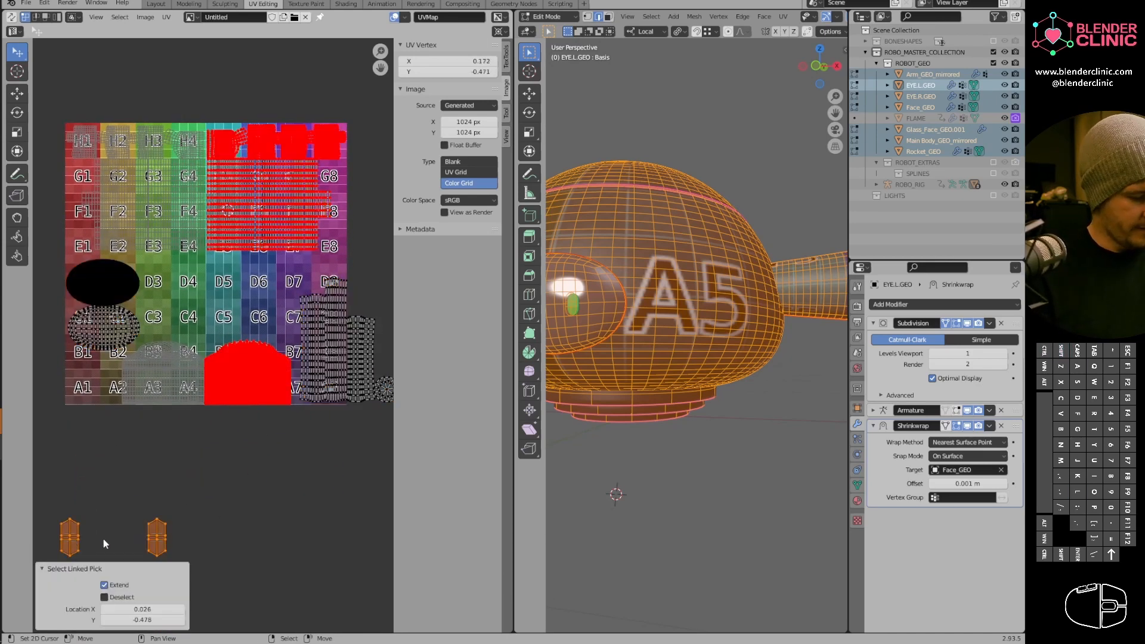
pyautogui.press('g')
pyautogui.click(268, 291)
pyautogui.keyDown('shift'); pyautogui.moveTo(275, 439); pyautogui.dragTo(339, 340, button='middle'); pyautogui.keyUp('shift')
pyautogui.keyDown('ctrl'); pyautogui.moveTo(339, 341); pyautogui.dragTo(258, 450, button='middle'); pyautogui.keyUp('ctrl')
pyautogui.keyDown('shift'); pyautogui.moveTo(293, 390); pyautogui.dragTo(299, 239, button='middle'); pyautogui.keyUp('shift')
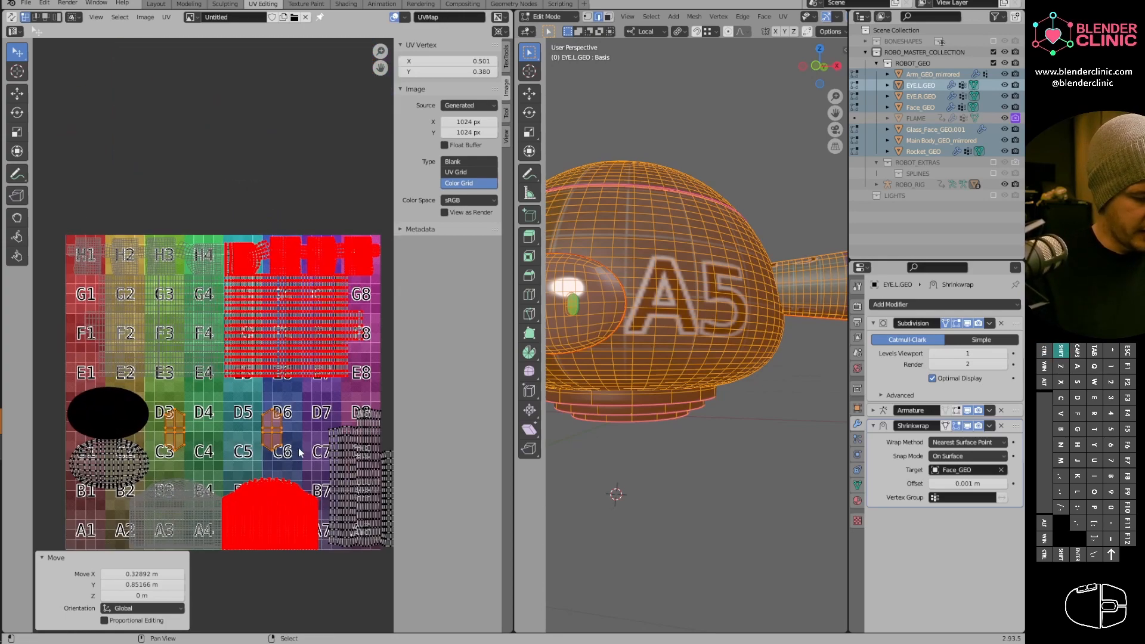
# Select all UV islands, enable the UVPackmaster2 add-on by searching the preferences for "pack", and show its settings.
pyautogui.keyDown('shift'); pyautogui.moveTo(301, 453); pyautogui.dragTo(319, 365, button='middle'); pyautogui.keyUp('shift')
pyautogui.press('a')
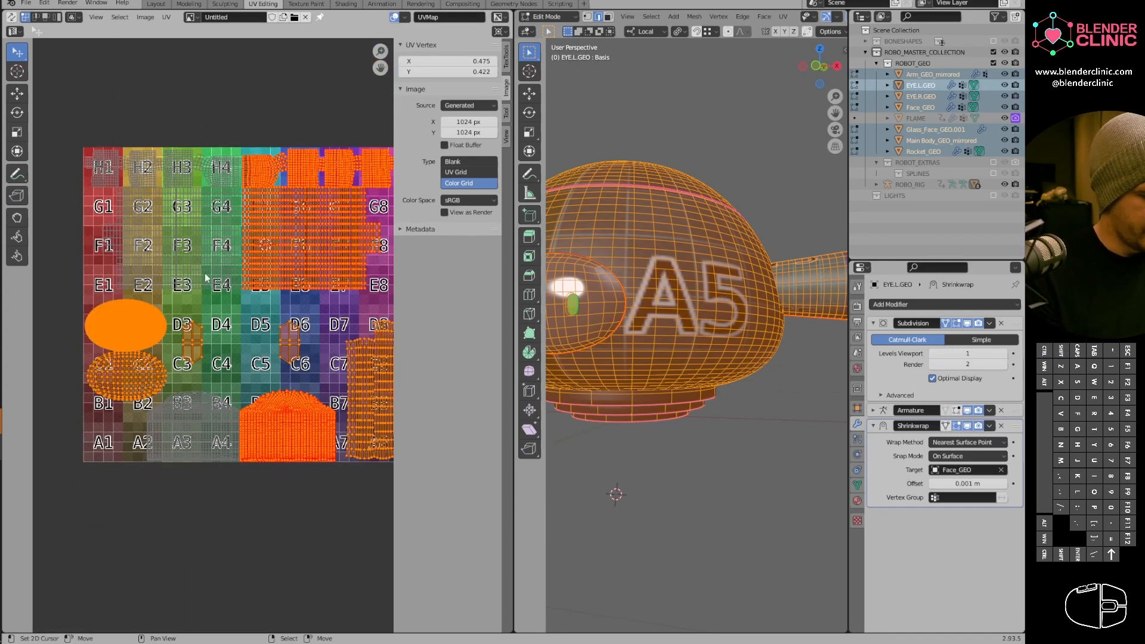
pyautogui.click(27, 3)
pyautogui.click(60, 74)
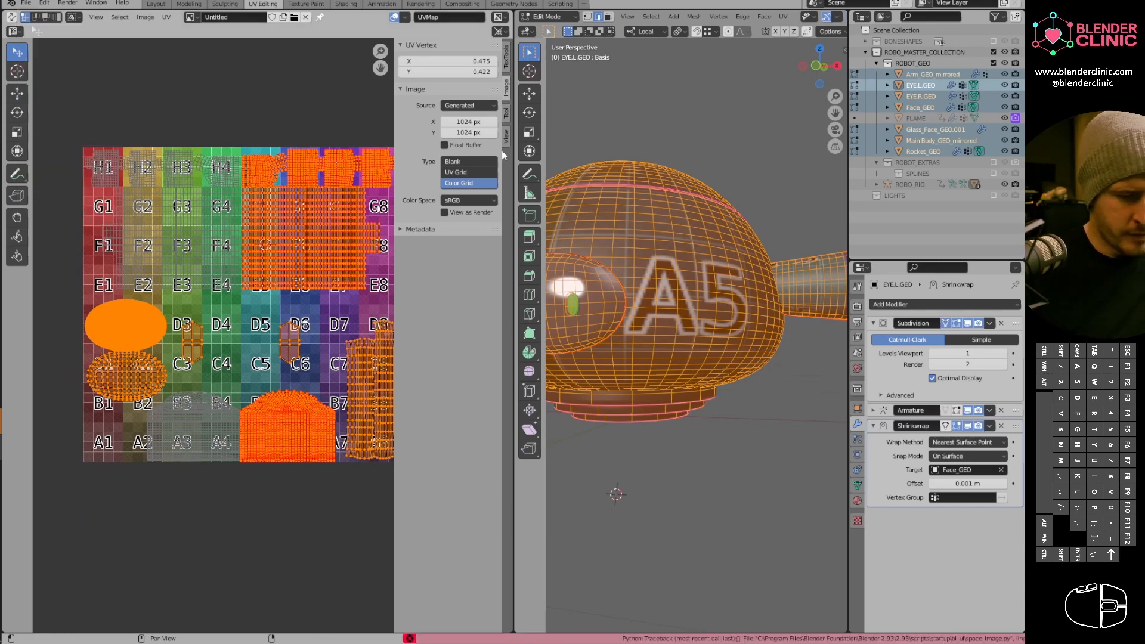
pyautogui.click(27, 3)
pyautogui.moveTo(46, 5)
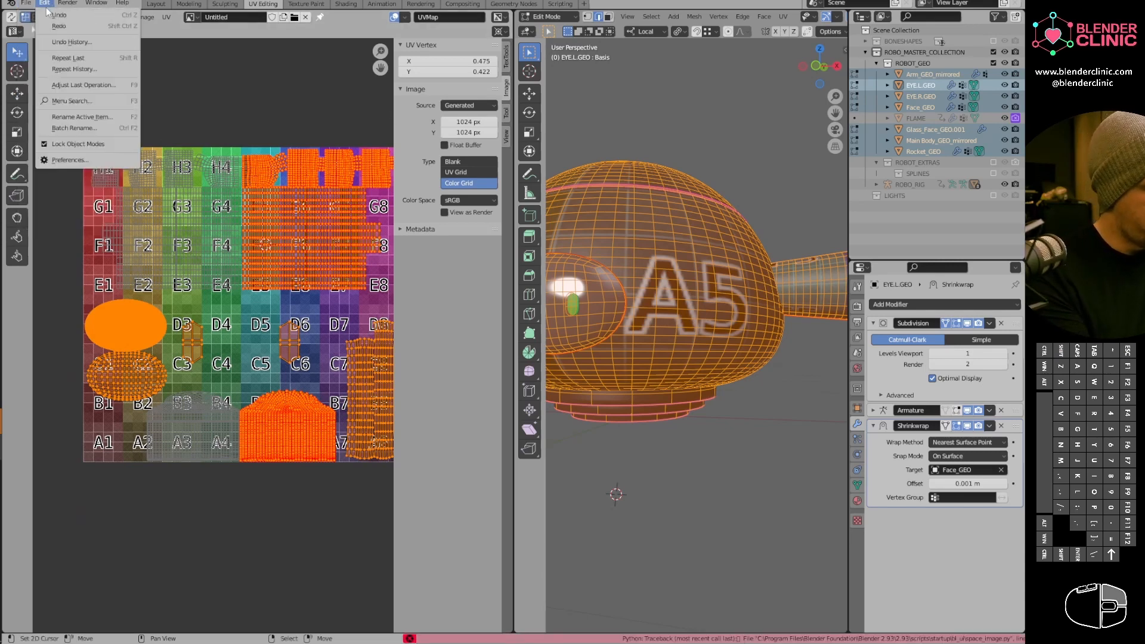
pyautogui.click(82, 160)
pyautogui.write('pack')
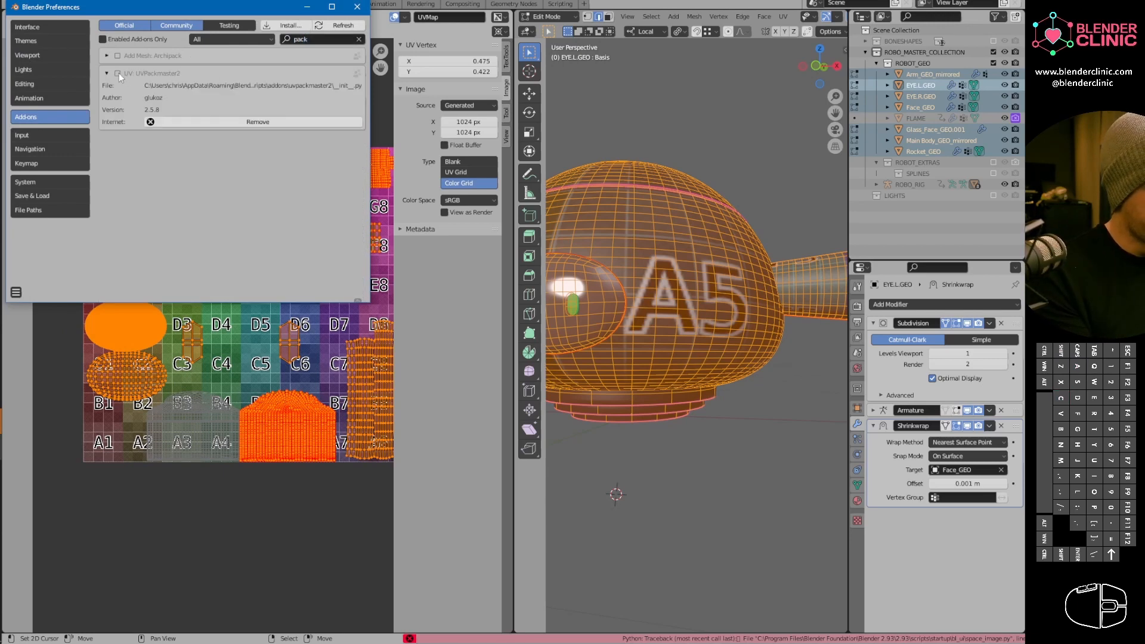
pyautogui.click(117, 74)
pyautogui.click(105, 75)
pyautogui.click(507, 189)
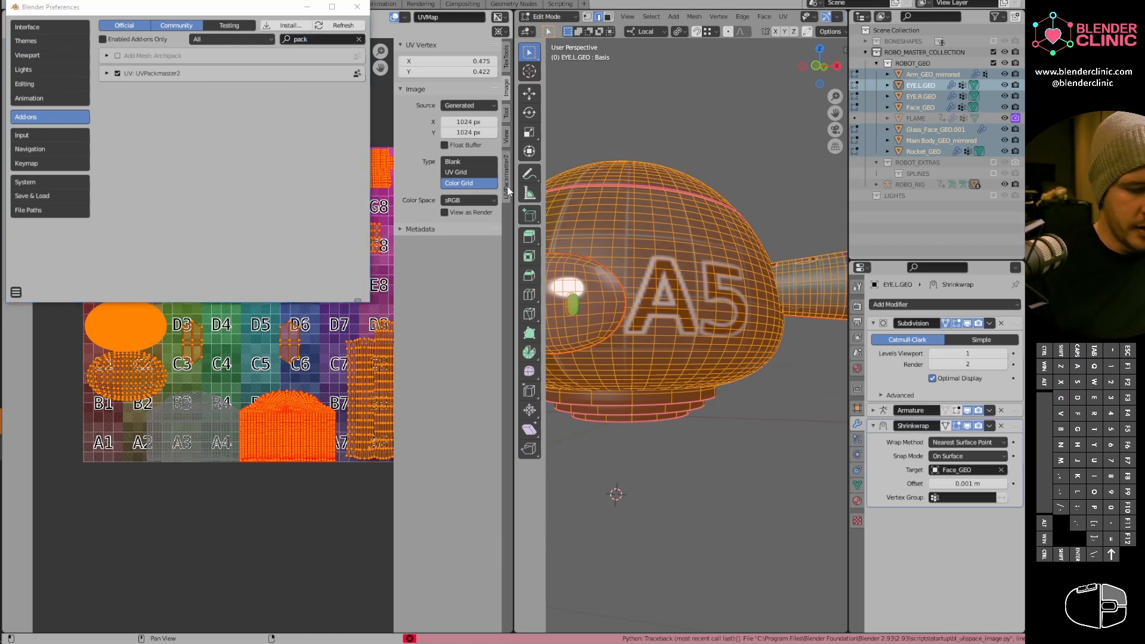
pyautogui.click(356, 7)
# Look through the UVPackmaster2 options, try packing all the selected UV islands, and undo the packing.
pyautogui.moveTo(453, 424); pyautogui.dragTo(453, 280, button='middle')
pyautogui.scroll(-2, 465, 411)
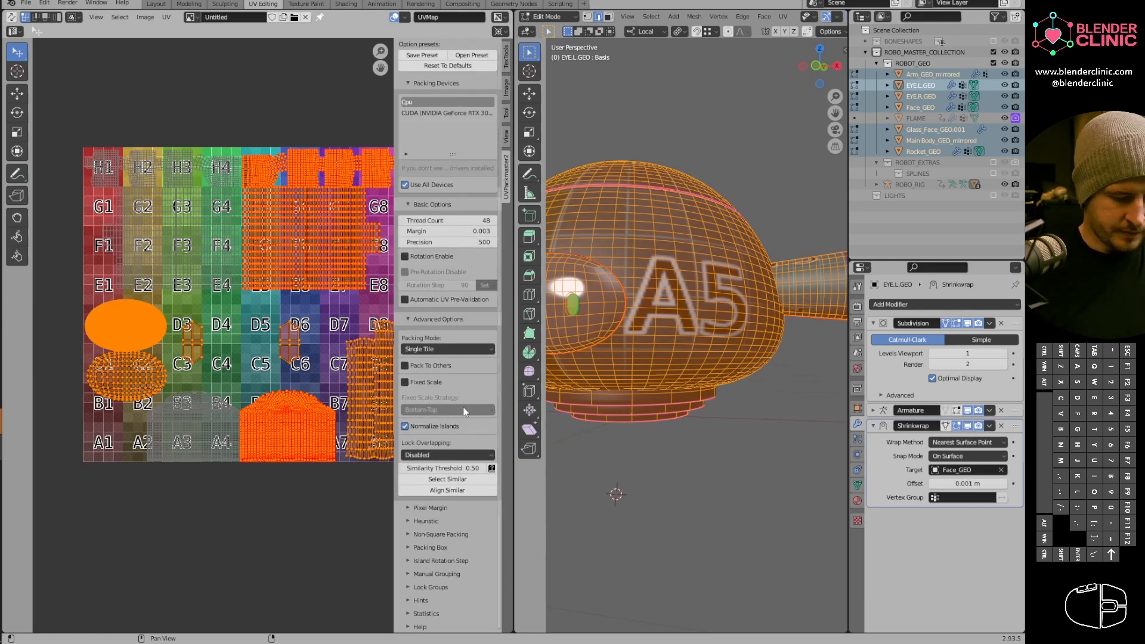
pyautogui.scroll(8, 395, 327)
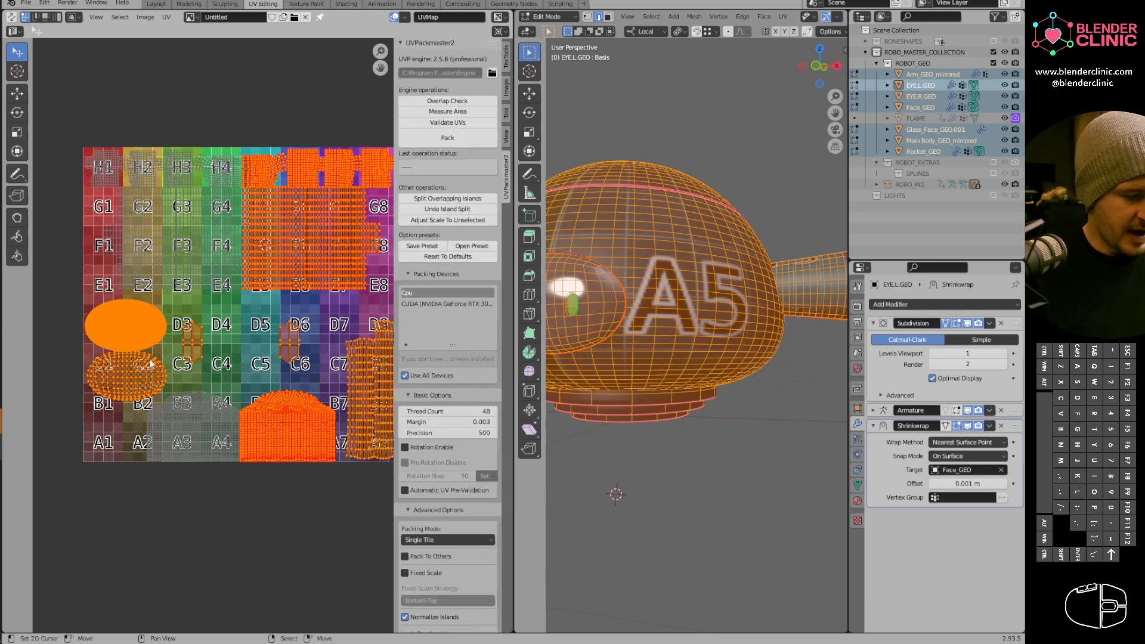
pyautogui.click(457, 140)
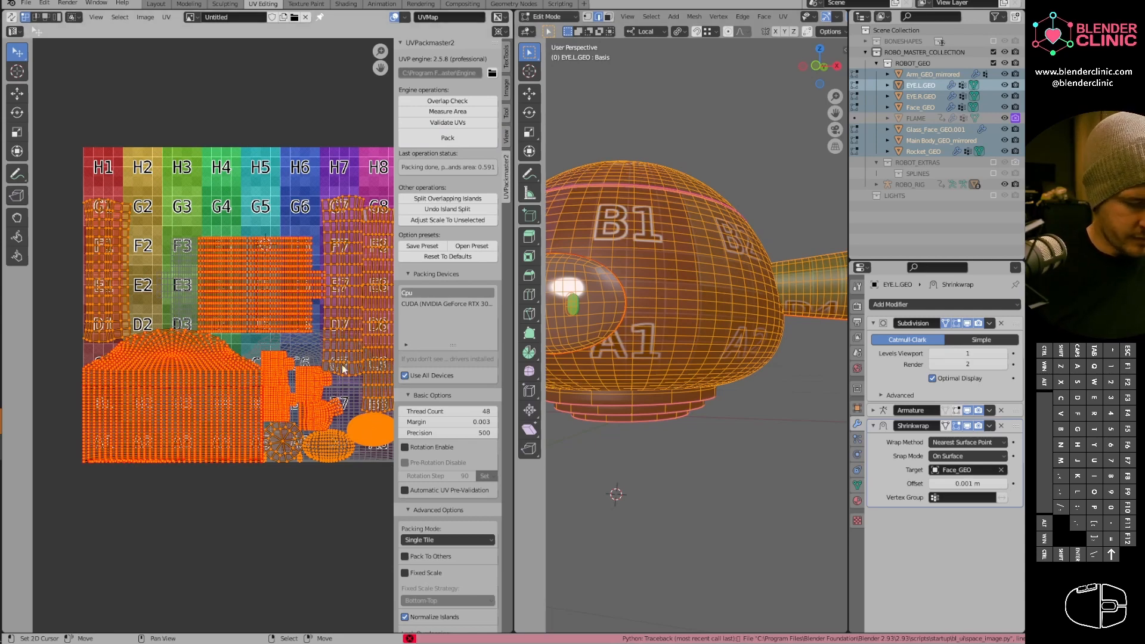
pyautogui.keyDown('shift'); pyautogui.moveTo(342, 363); pyautogui.dragTo(276, 455, button='middle'); pyautogui.keyUp('shift')
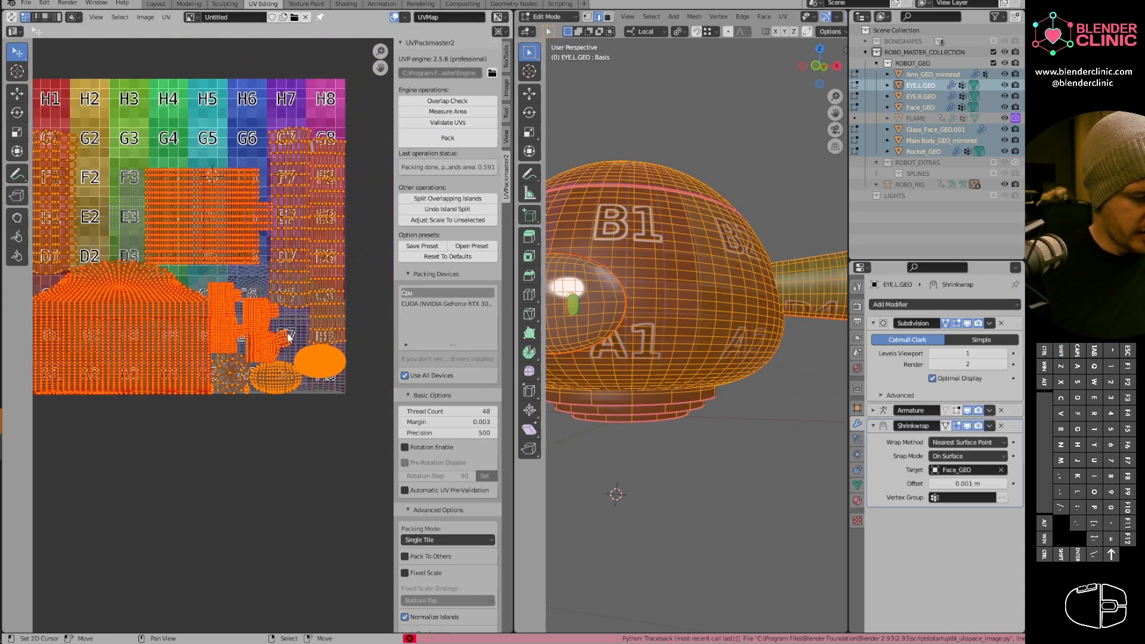
pyautogui.keyDown('ctrl'); pyautogui.moveTo(288, 337); pyautogui.dragTo(314, 324, button='middle'); pyautogui.keyUp('ctrl')
pyautogui.keyDown('shift'); pyautogui.moveTo(142, 395); pyautogui.dragTo(238, 427, button='middle'); pyautogui.keyUp('shift')
pyautogui.keyDown('ctrl'); pyautogui.moveTo(339, 383); pyautogui.dragTo(298, 396, button='middle'); pyautogui.keyUp('ctrl')
pyautogui.hotkey('ctrl', 'z')
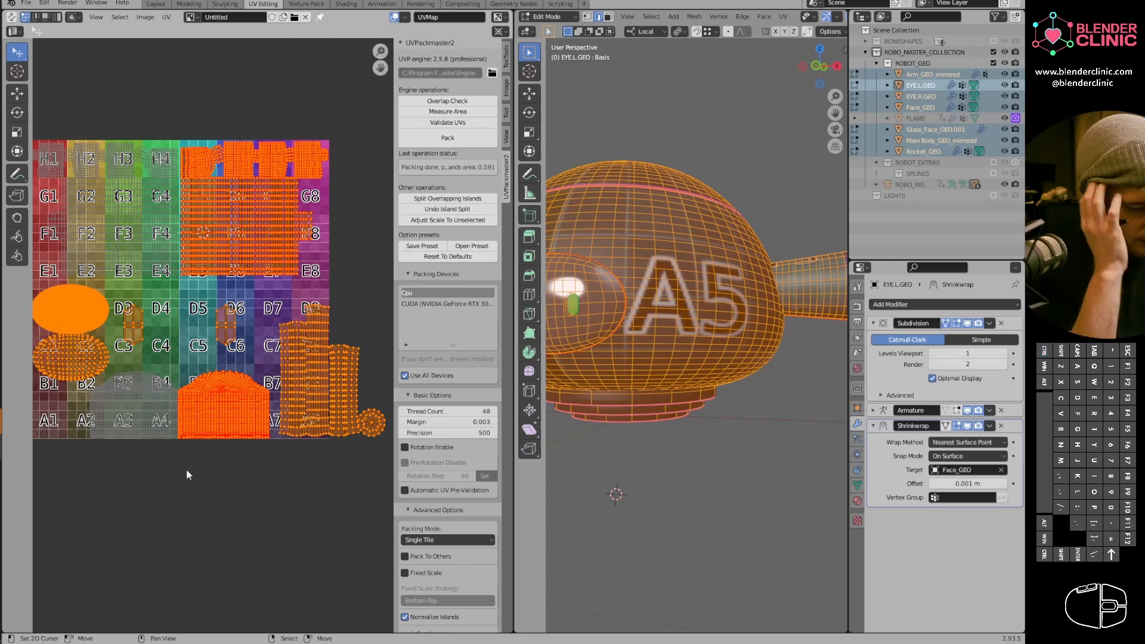
# Pack all the selected UV islands into the grid with UVPackmaster2.
pyautogui.click(464, 137)
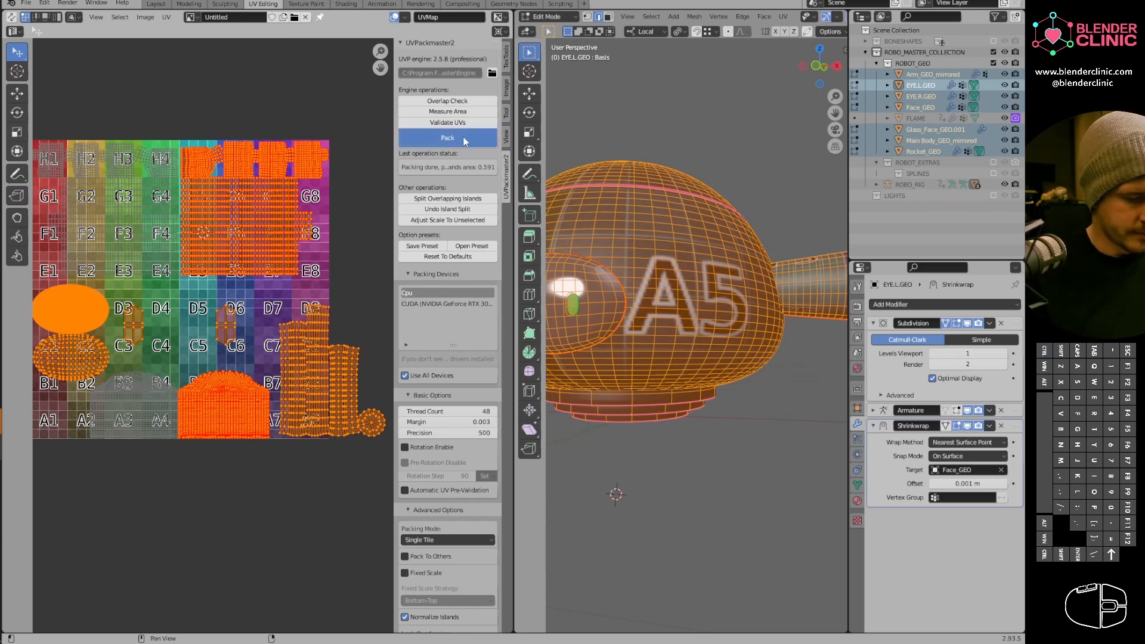
pyautogui.keyDown('shift'); pyautogui.moveTo(255, 385); pyautogui.dragTo(379, 246, button='middle'); pyautogui.keyUp('shift')
pyautogui.keyDown('ctrl'); pyautogui.moveTo(286, 336); pyautogui.dragTo(241, 293, button='middle'); pyautogui.keyUp('ctrl')
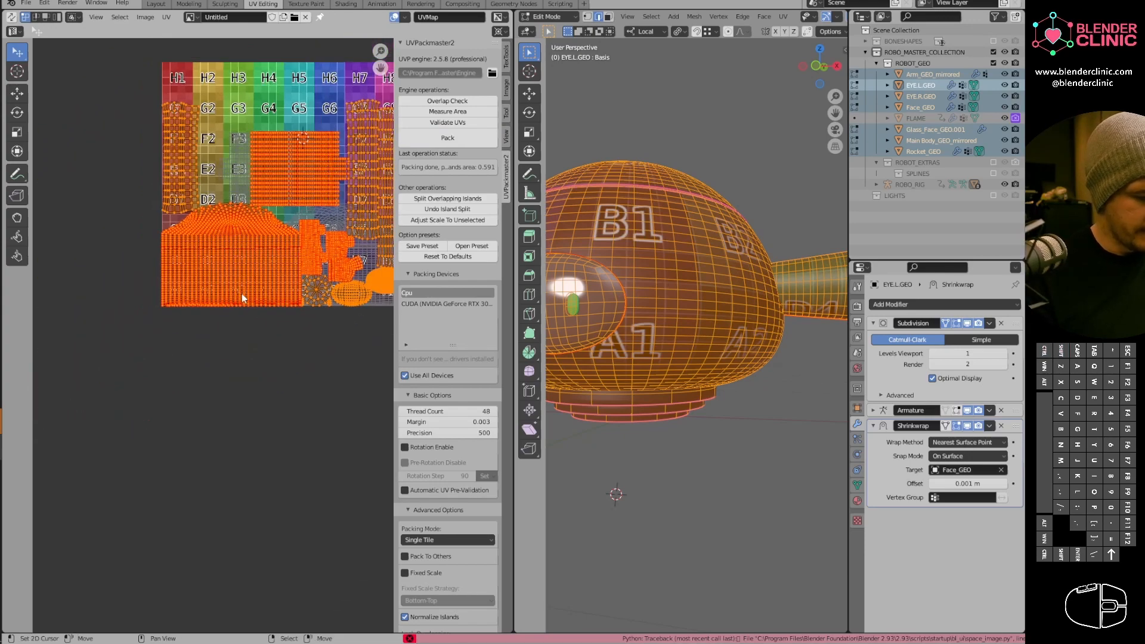
# Select the large dome-shaped head UV island and move it by about 0.50 in X and -0.48 in Y below the grid.
pyautogui.rightClick(244, 291)
pyautogui.press('l')
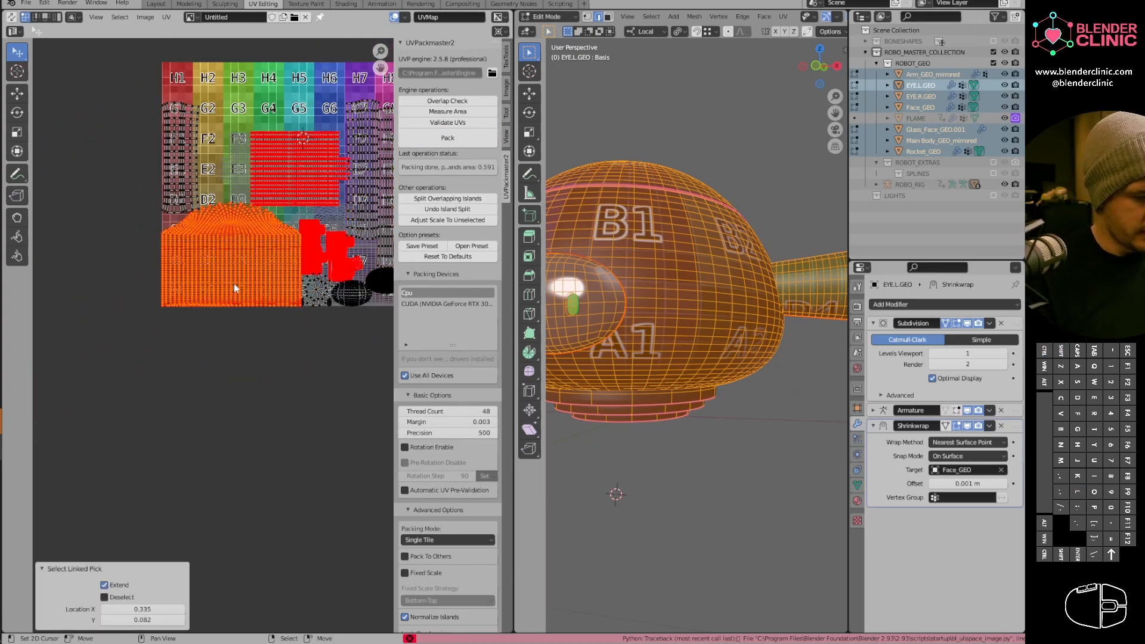
pyautogui.press('g')
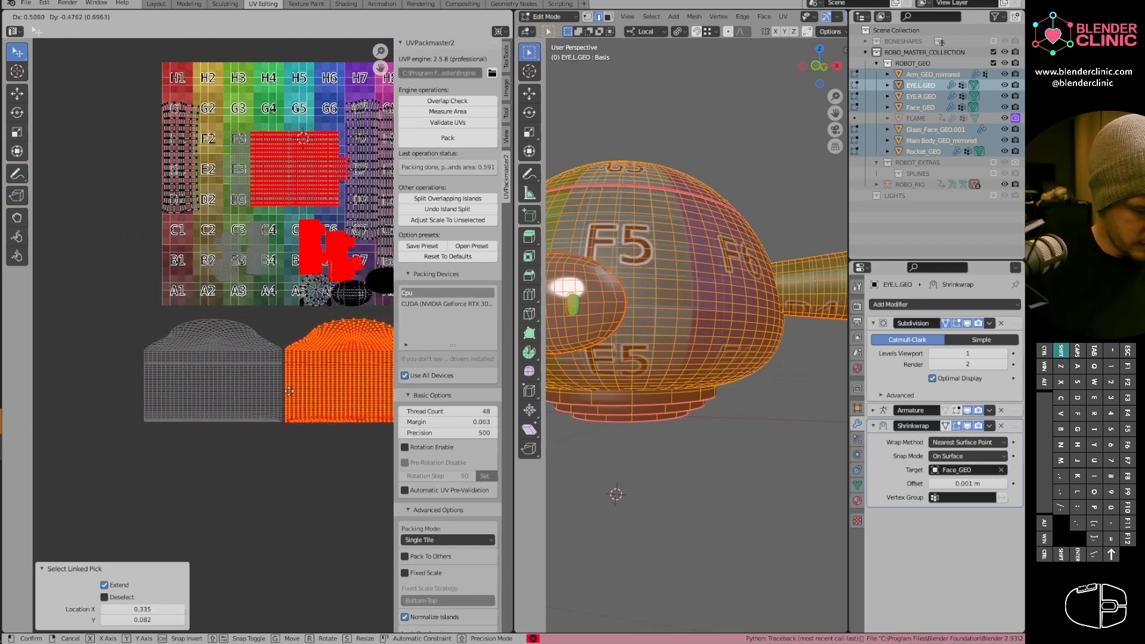
pyautogui.click(280, 397)
# Select the cluster of small UV islands around cells C5 to B7 and move it up to the grid's upper-right corner.
pyautogui.scroll(3, 277, 397)
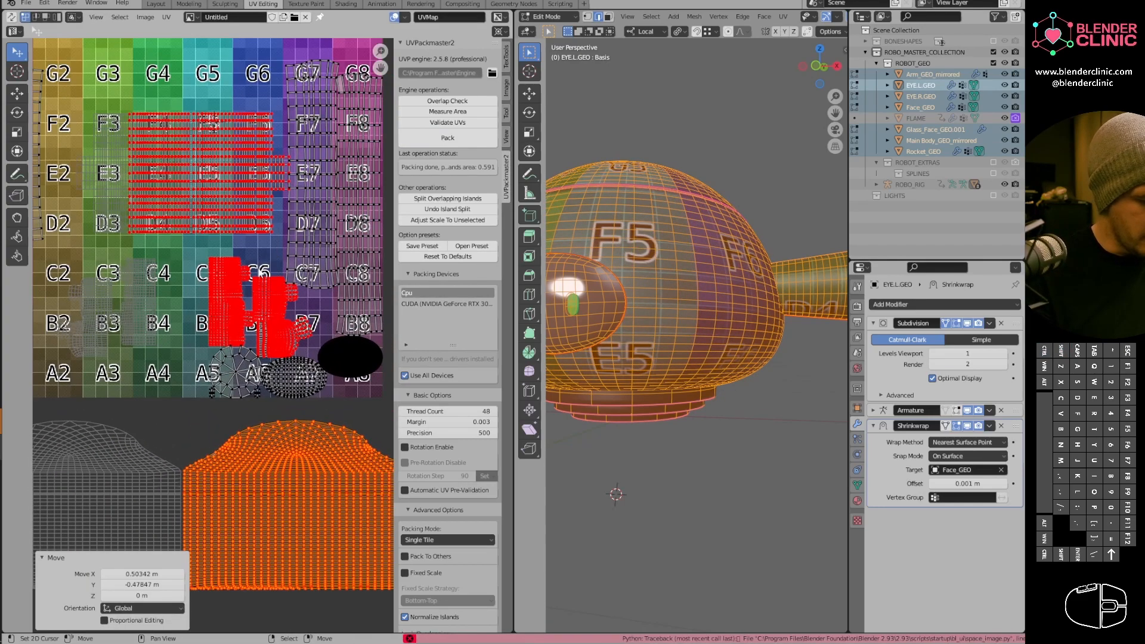
pyautogui.press('l')
pyautogui.press('l')
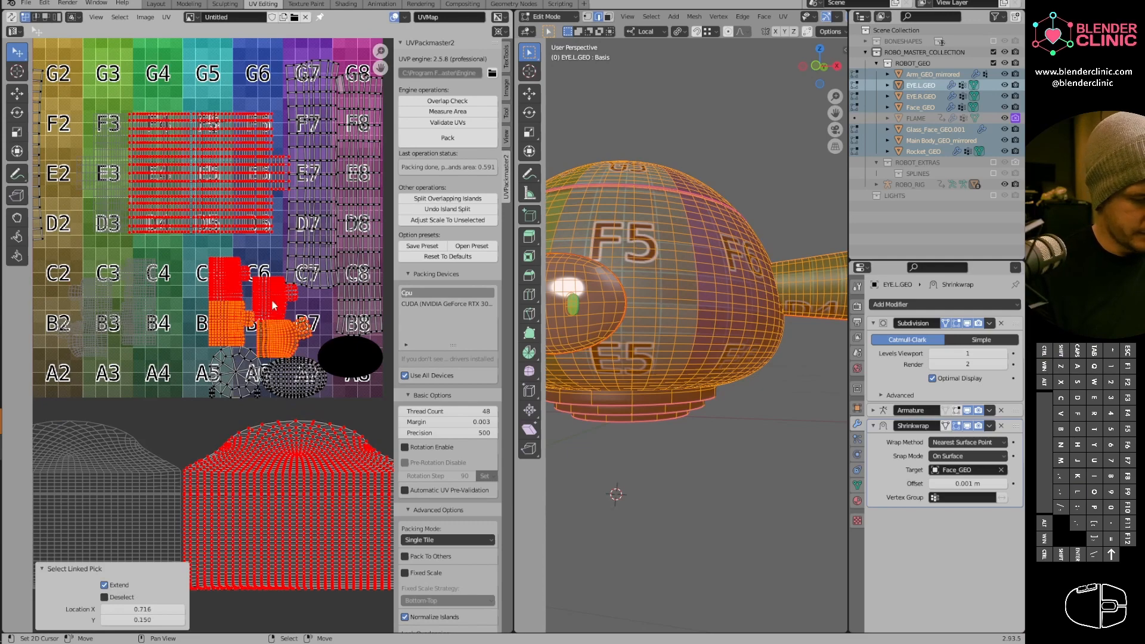
pyautogui.moveTo(296, 285); pyautogui.dragTo(282, 348, button='middle')
pyautogui.press('g')
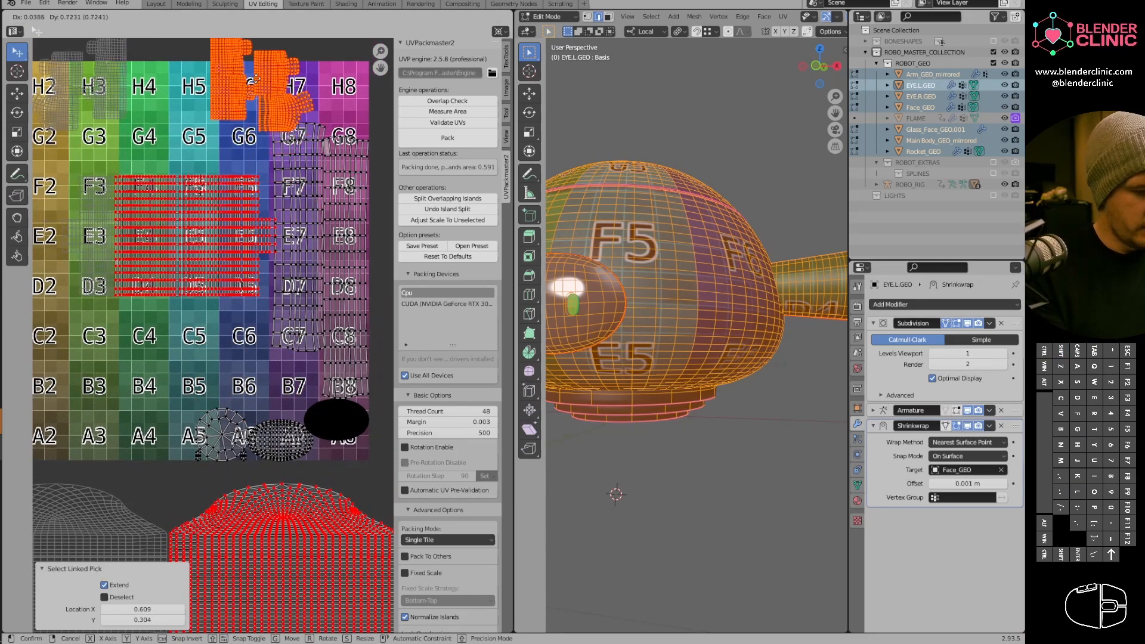
pyautogui.click(324, 73)
# Select the rectangular UV island around cells F4 to D6 and move it to the grid's upper edge, starting at column 5.
pyautogui.rightClick(209, 234)
pyautogui.press('l')
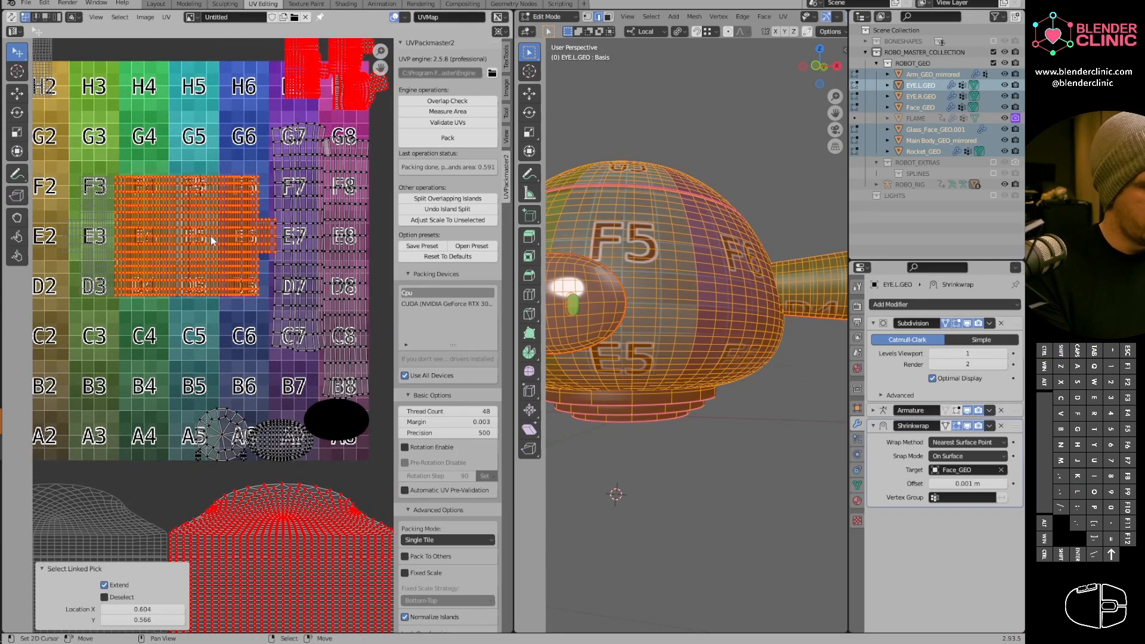
pyautogui.press('g')
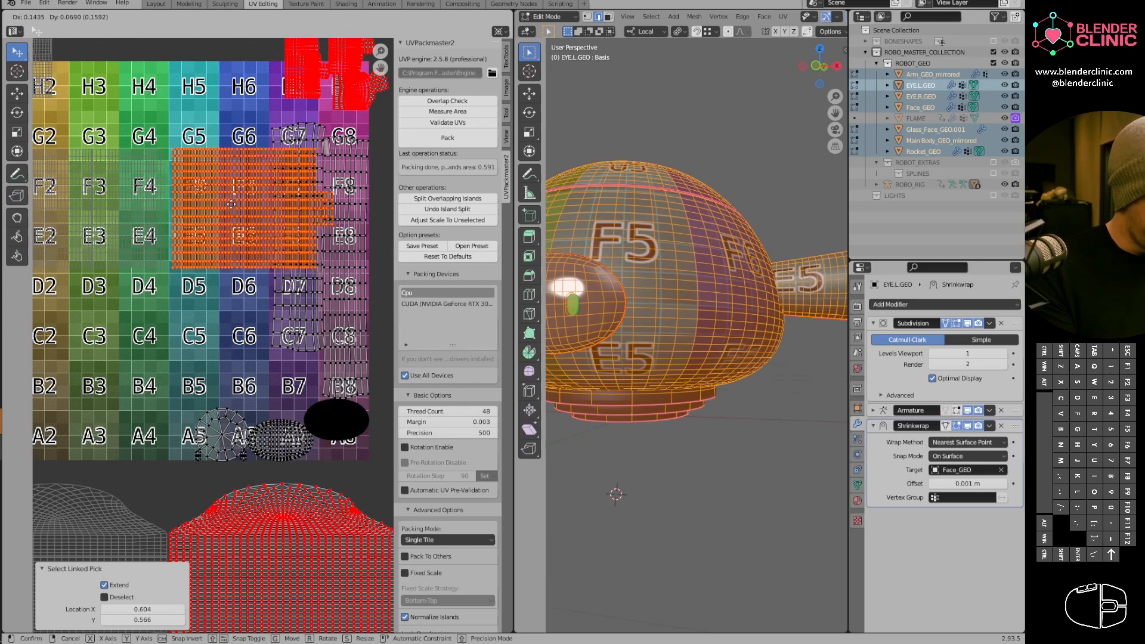
pyautogui.click(228, 205)
pyautogui.press('g')
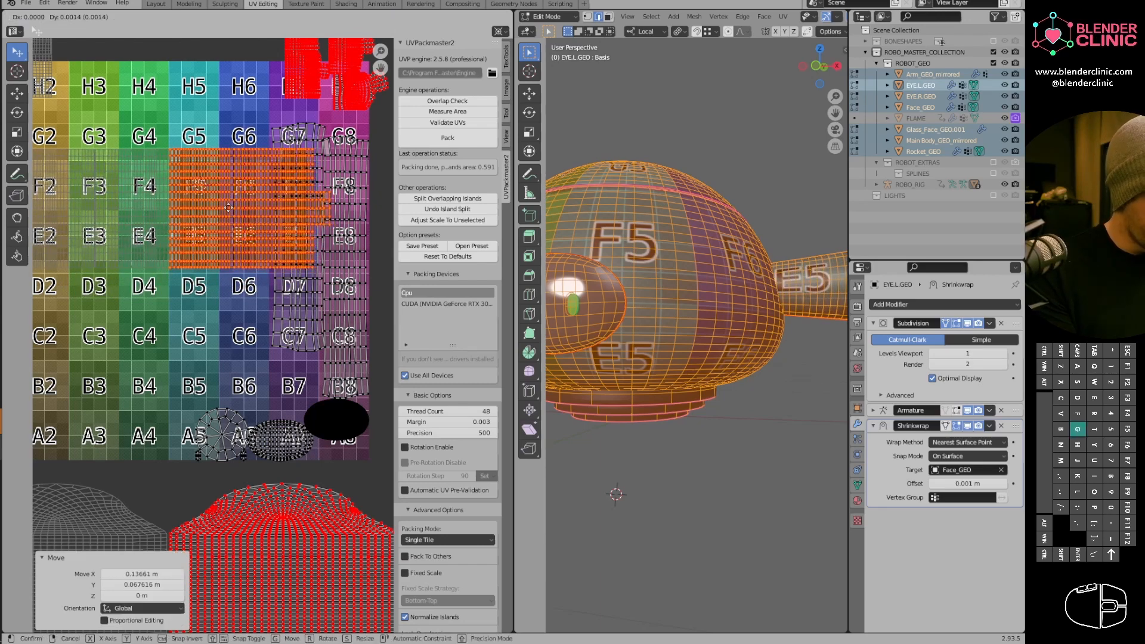
pyautogui.click(230, 115)
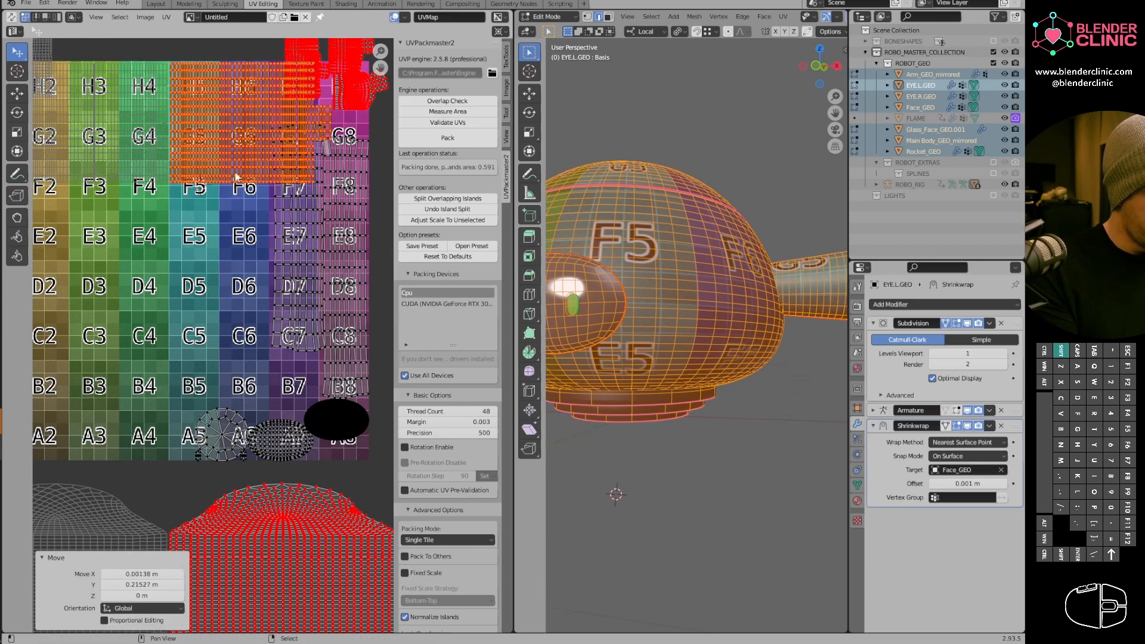
# Select only the dome-shaped head UV island and move it up by about 0.80 in Y, directly beneath the rectangular island.
pyautogui.moveTo(259, 391); pyautogui.dragTo(309, 206, button='middle')
pyautogui.scroll(-1, 221, 384)
pyautogui.hotkey('alt', 'a')
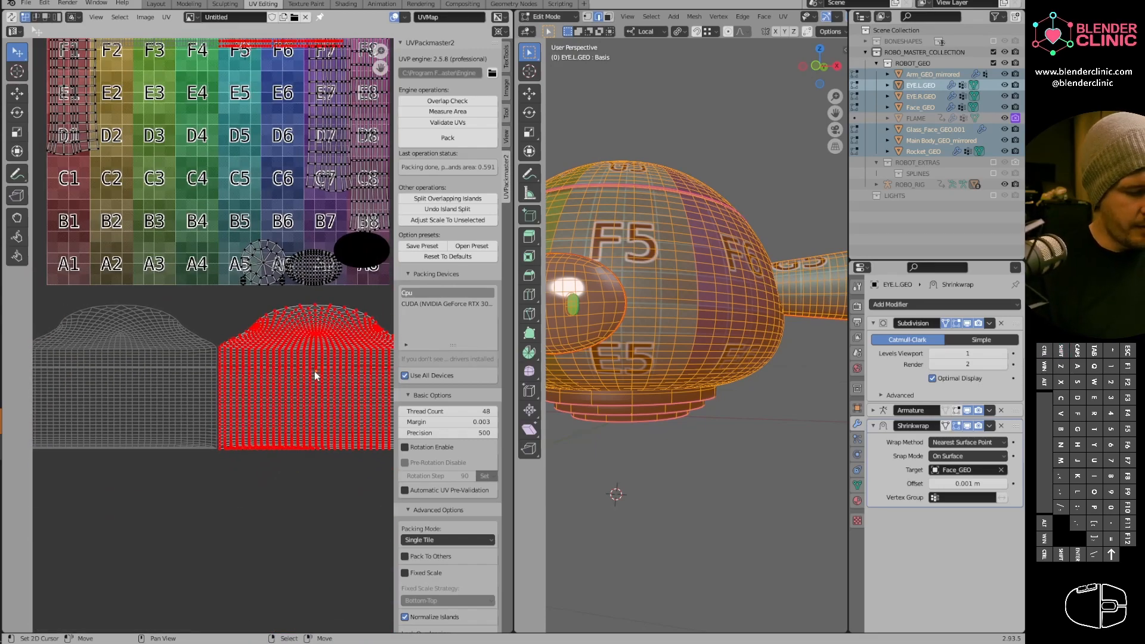
pyautogui.press('l')
pyautogui.keyDown('shift'); pyautogui.moveTo(331, 405); pyautogui.dragTo(329, 464, button='middle'); pyautogui.keyUp('shift')
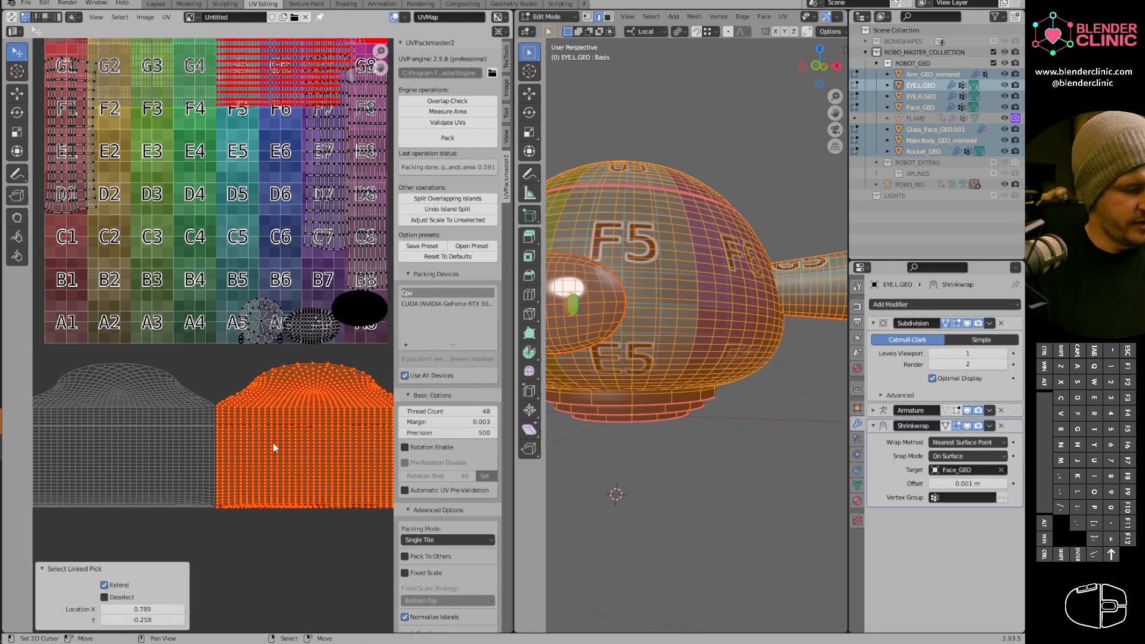
pyautogui.press('g')
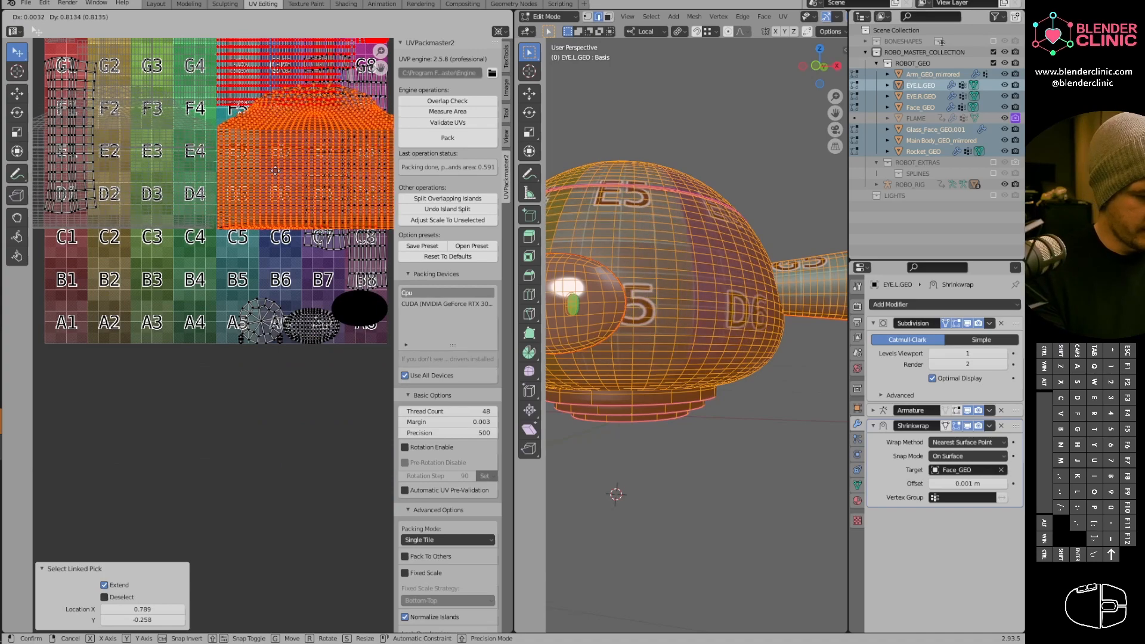
pyautogui.click(274, 174)
# Scale the dome-shaped head UV island by 0.863 so it fits within columns 5 to 8 of the grid.
pyautogui.keyDown('shift'); pyautogui.moveTo(287, 215); pyautogui.dragTo(310, 297, button='middle'); pyautogui.keyUp('shift')
pyautogui.keyDown('ctrl'); pyautogui.moveTo(310, 297); pyautogui.dragTo(257, 291, button='middle'); pyautogui.keyUp('ctrl')
pyautogui.press('s')
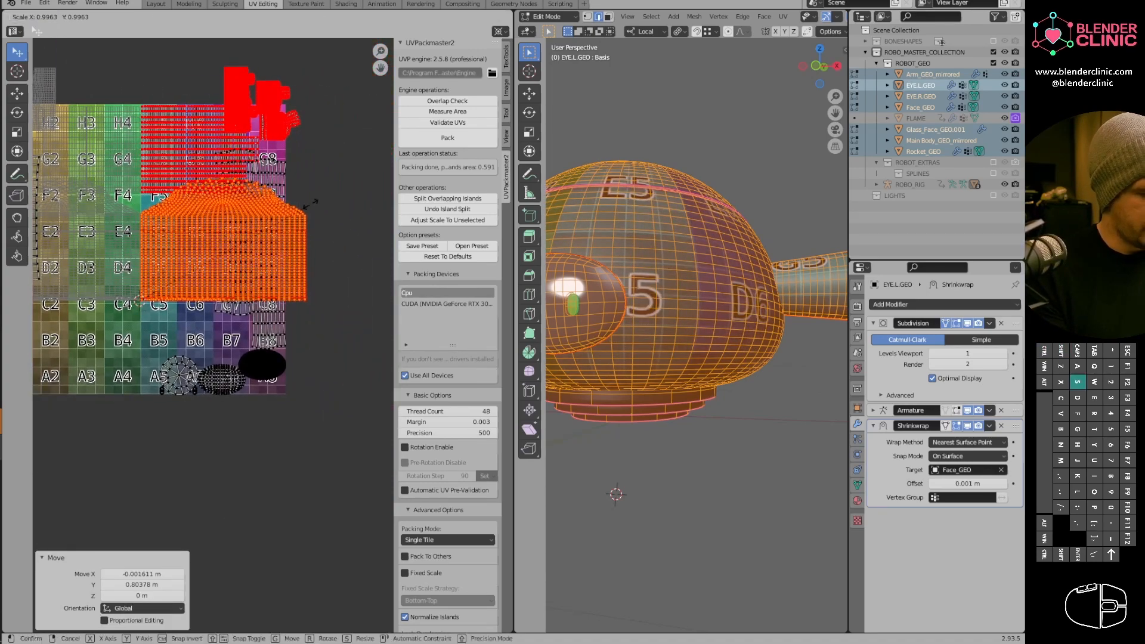
pyautogui.click(291, 216)
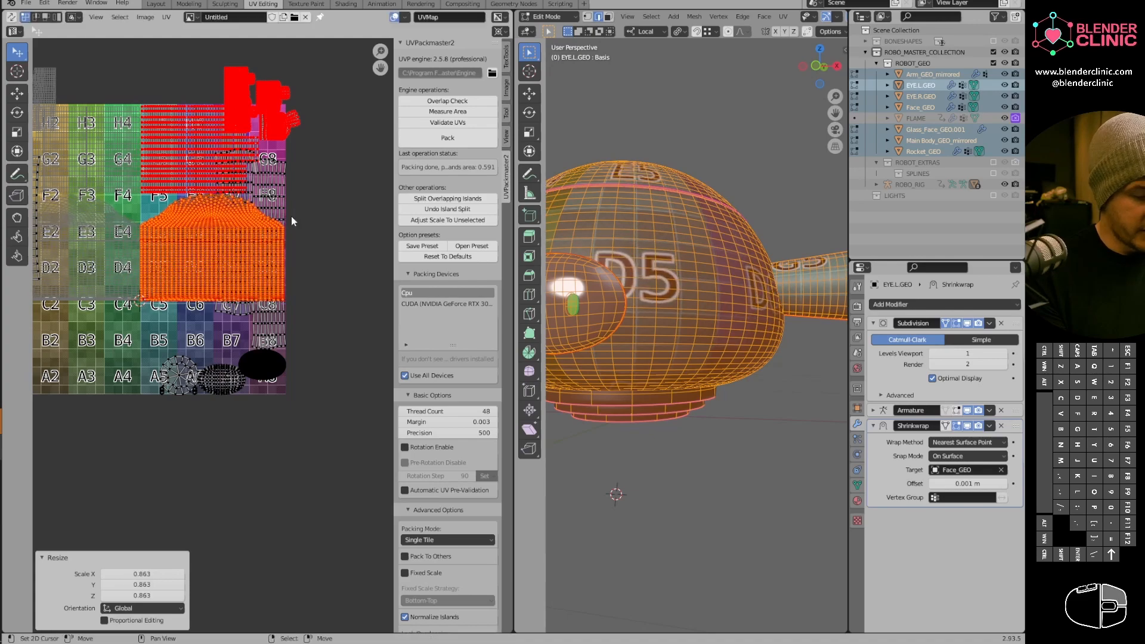
# Select the tall strip UV islands in columns 7 and 8 and move them by about 0.33 in X and -0.11 in Y beside the grid.
pyautogui.scroll(1, 292, 316)
pyautogui.keyDown('shift'); pyautogui.moveTo(292, 316); pyautogui.dragTo(292, 301, button='middle'); pyautogui.keyUp('shift')
pyautogui.click(292, 303)
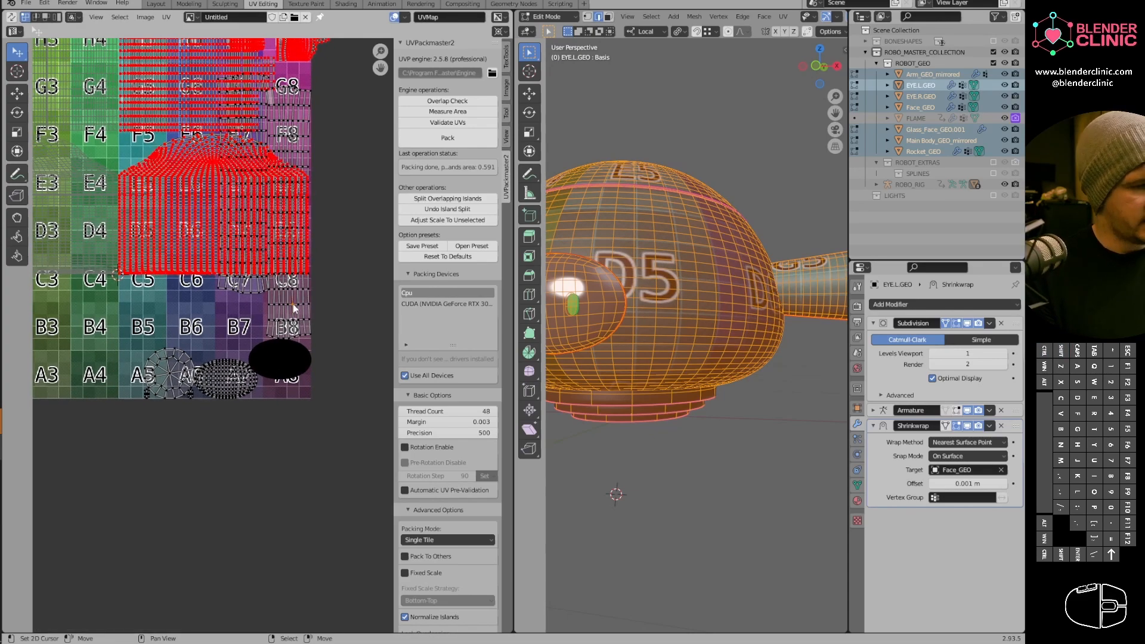
pyautogui.press('l')
pyautogui.scroll(-2, 332, 186)
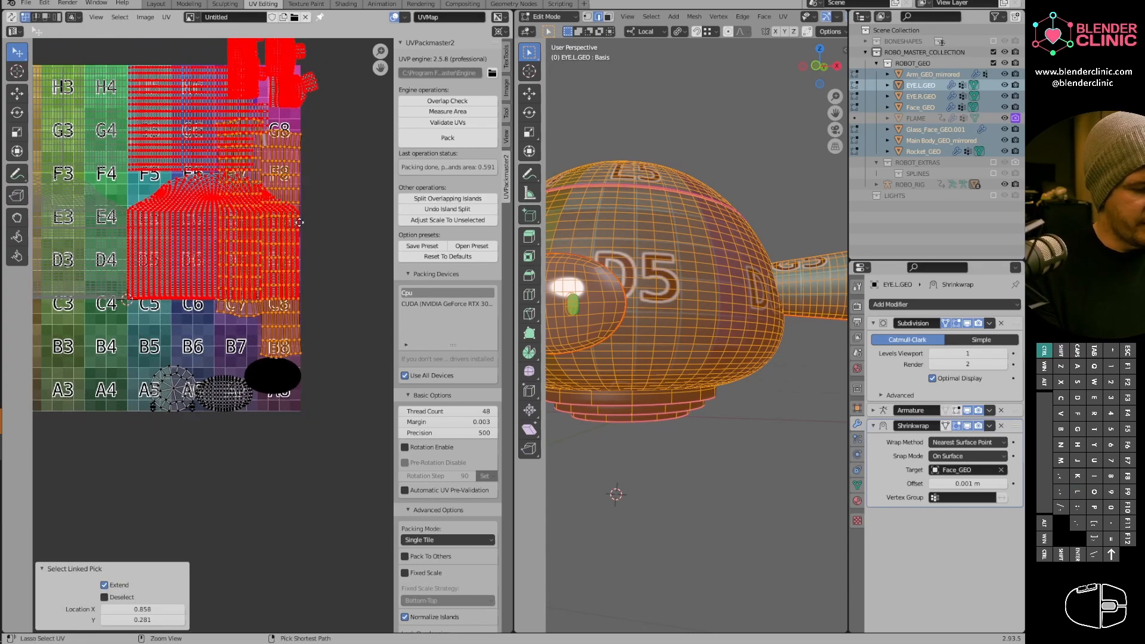
pyautogui.press('g')
pyautogui.click(349, 220)
# Select the solid oval UV island in cell A8 and move it up directly beneath the dome-shaped island's right end.
pyautogui.keyDown('shift'); pyautogui.moveTo(301, 300); pyautogui.dragTo(364, 220, button='middle'); pyautogui.keyUp('shift')
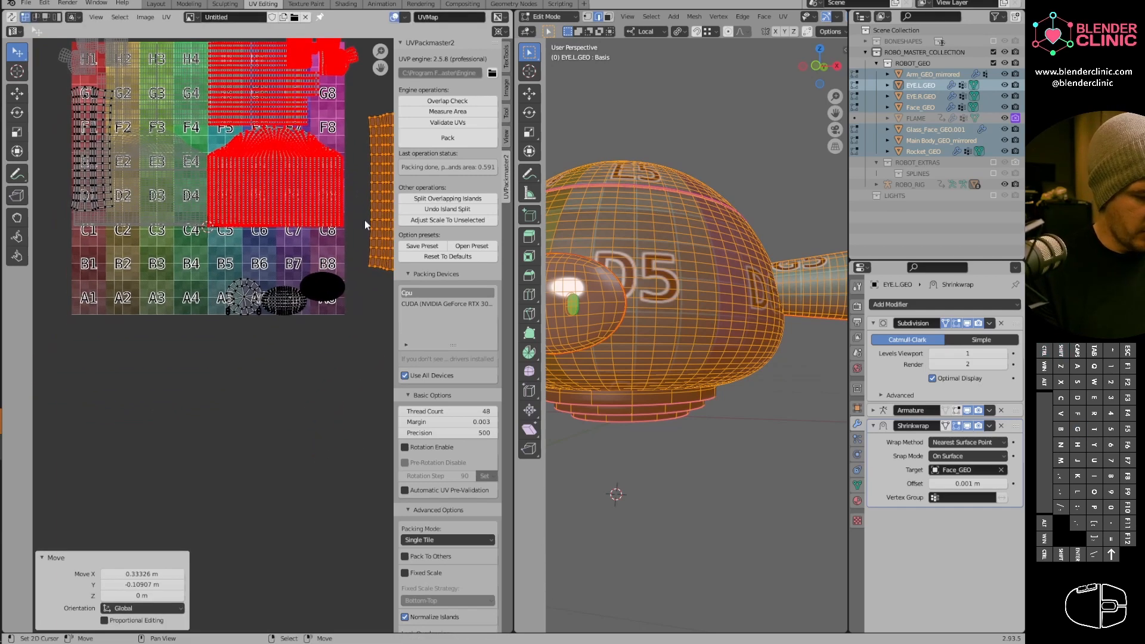
pyautogui.rightClick(320, 295)
pyautogui.press('l')
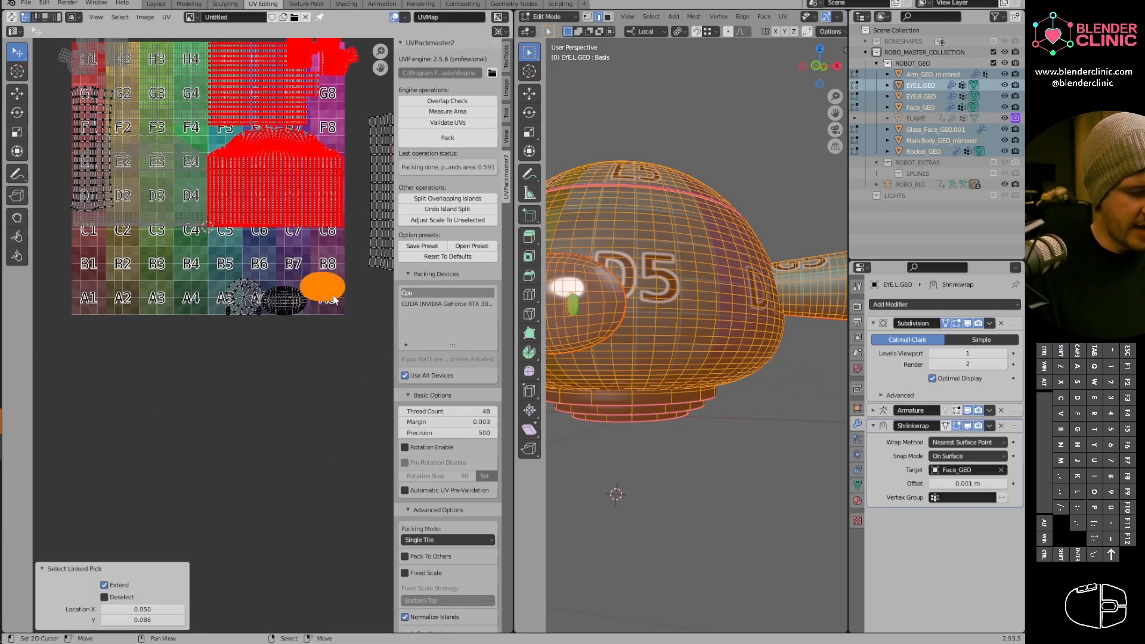
pyautogui.press('g')
pyautogui.click(330, 260)
# Move the meshed oval UV island by about 0.13 in X and 0.09 in Y, directly beneath the solid oval island.
pyautogui.rightClick(292, 299)
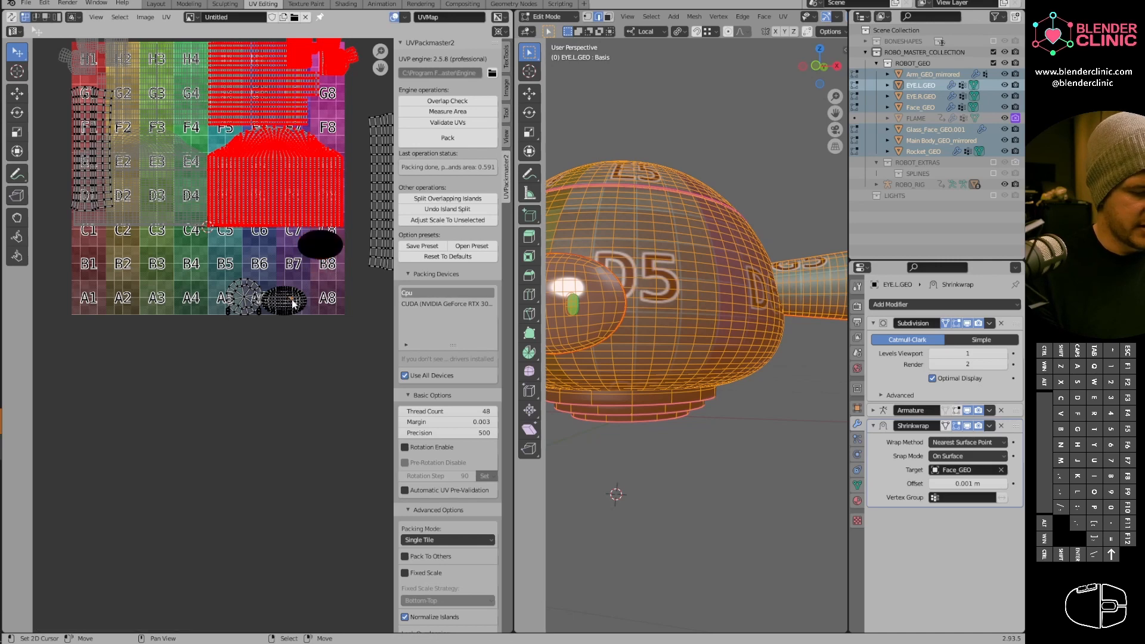
pyautogui.press('l')
pyautogui.press('g')
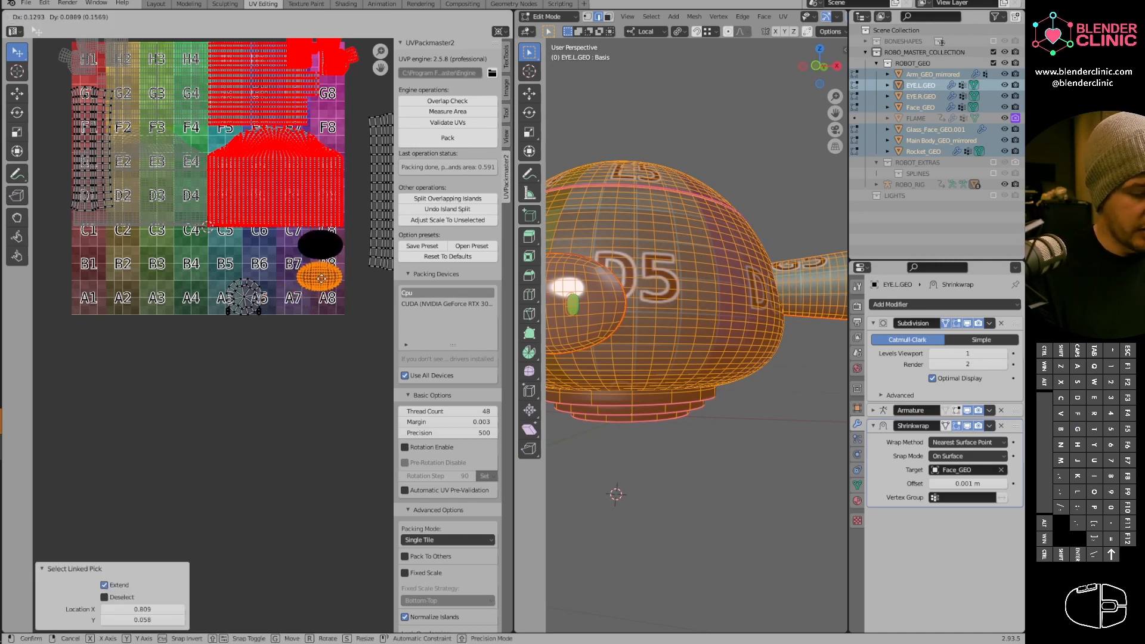
pyautogui.click(321, 278)
# Box-select the round UV island with its small side pieces between A5 and A6 and move it towards A7.
pyautogui.keyDown('ctrl'); pyautogui.moveTo(272, 378); pyautogui.dragTo(278, 303, button='middle'); pyautogui.keyUp('ctrl')
pyautogui.rightClick(259, 258)
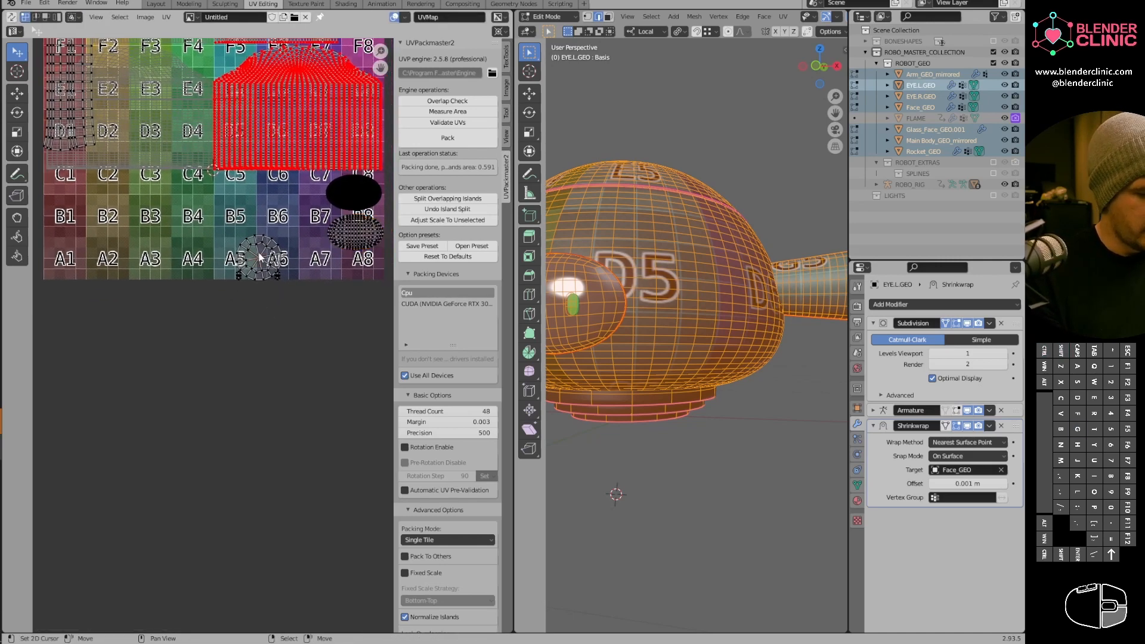
pyautogui.moveTo(221, 225); pyautogui.dragTo(298, 339)
pyautogui.press('g')
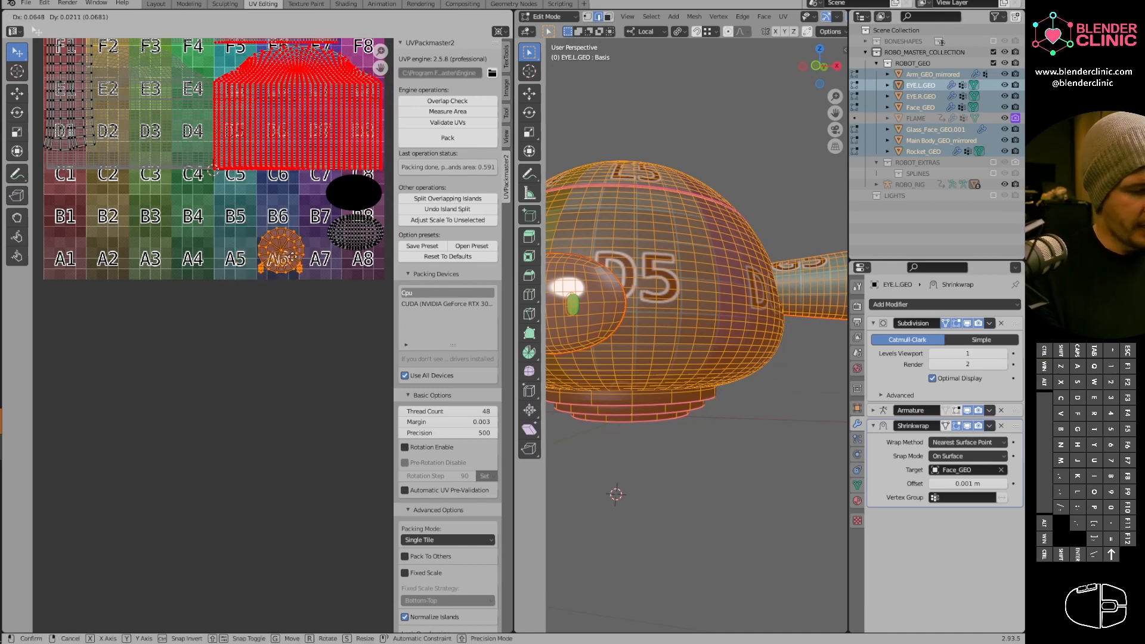
pyautogui.click(314, 261)
# Examine the colour-grid texture on the robot's head and face from the front.
pyautogui.moveTo(540, 301); pyautogui.dragTo(672, 352, button='middle')
pyautogui.press('Tab')
pyautogui.moveTo(366, 181); pyautogui.dragTo(317, 321, button='middle')
pyautogui.press('Tab')
pyautogui.keyDown('shift'); pyautogui.moveTo(147, 338); pyautogui.dragTo(244, 334, button='middle'); pyautogui.keyUp('shift')
pyautogui.keyDown('ctrl'); pyautogui.moveTo(244, 334); pyautogui.dragTo(210, 234, button='middle'); pyautogui.keyUp('ctrl')
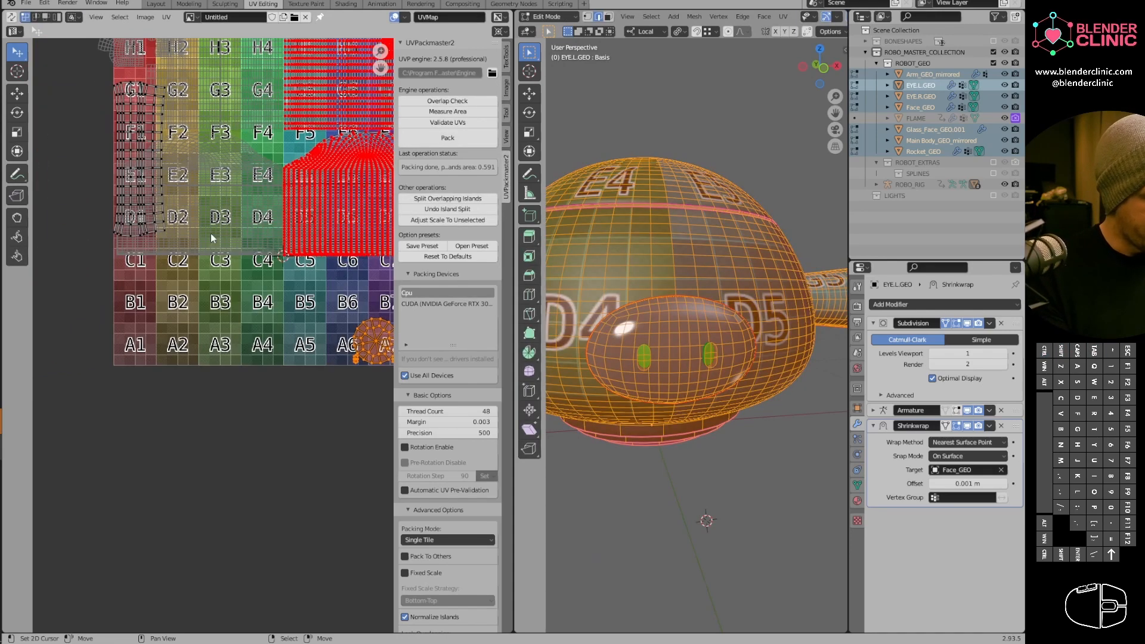
# Select the strip-shaped UV island spanning D1 to G1 and move it outside the grid, beside the two other strip islands.
pyautogui.rightClick(145, 195)
pyautogui.press('l')
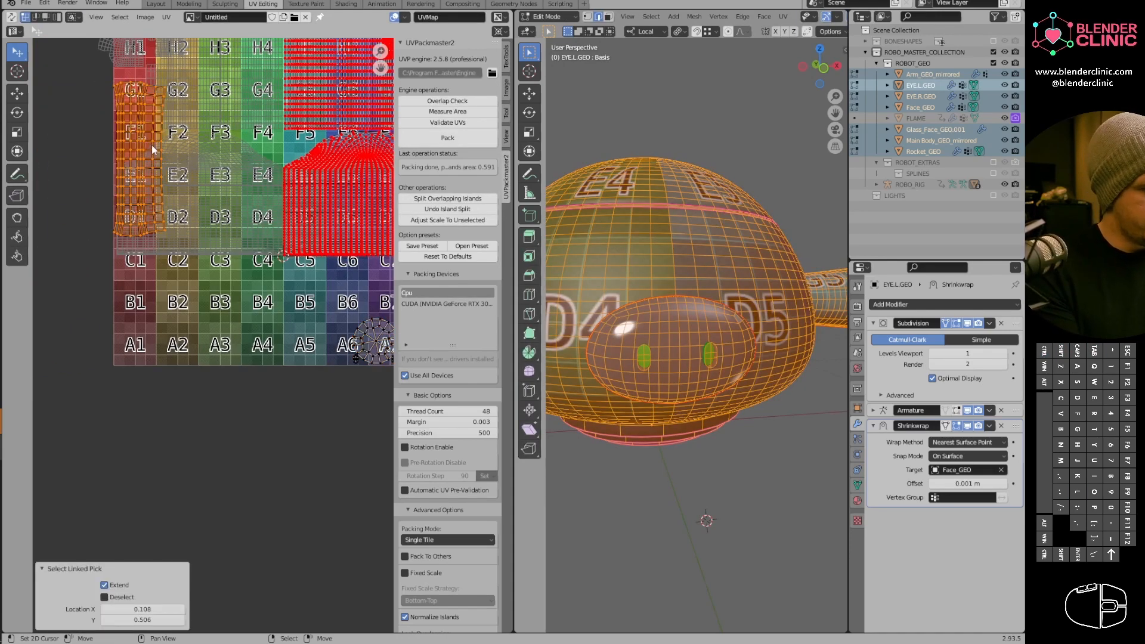
pyautogui.press('g')
pyautogui.click(326, 372)
pyautogui.keyDown('shift'); pyautogui.moveTo(327, 372); pyautogui.dragTo(124, 395, button='middle'); pyautogui.keyUp('shift')
pyautogui.press('g')
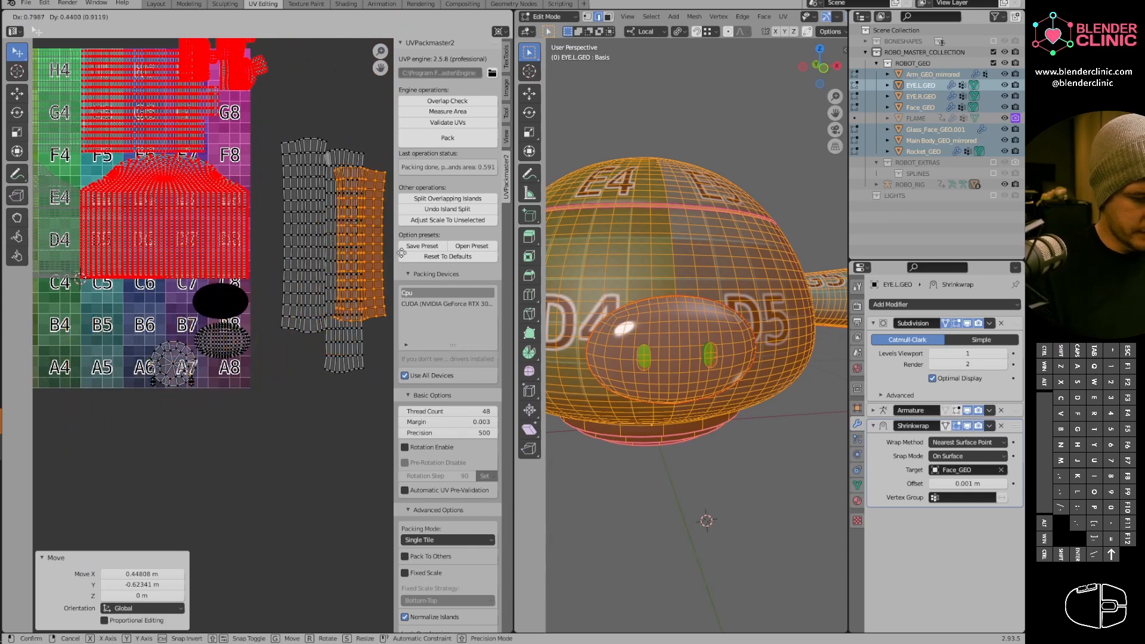
pyautogui.click(425, 241)
pyautogui.moveTo(356, 211); pyautogui.dragTo(283, 270, button='middle')
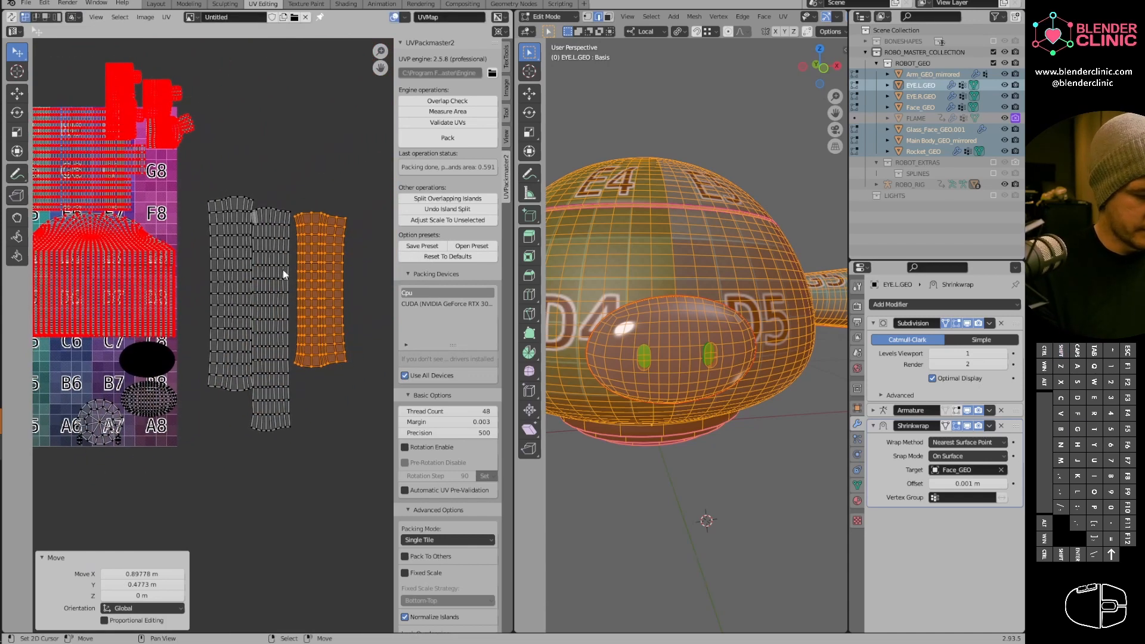
# Shift the middle strip island slightly and move the leftmost strip down about 0.047 so the three strips' top ends line up.
pyautogui.hotkey('alt', 'a')
pyautogui.press('l')
pyautogui.press('g')
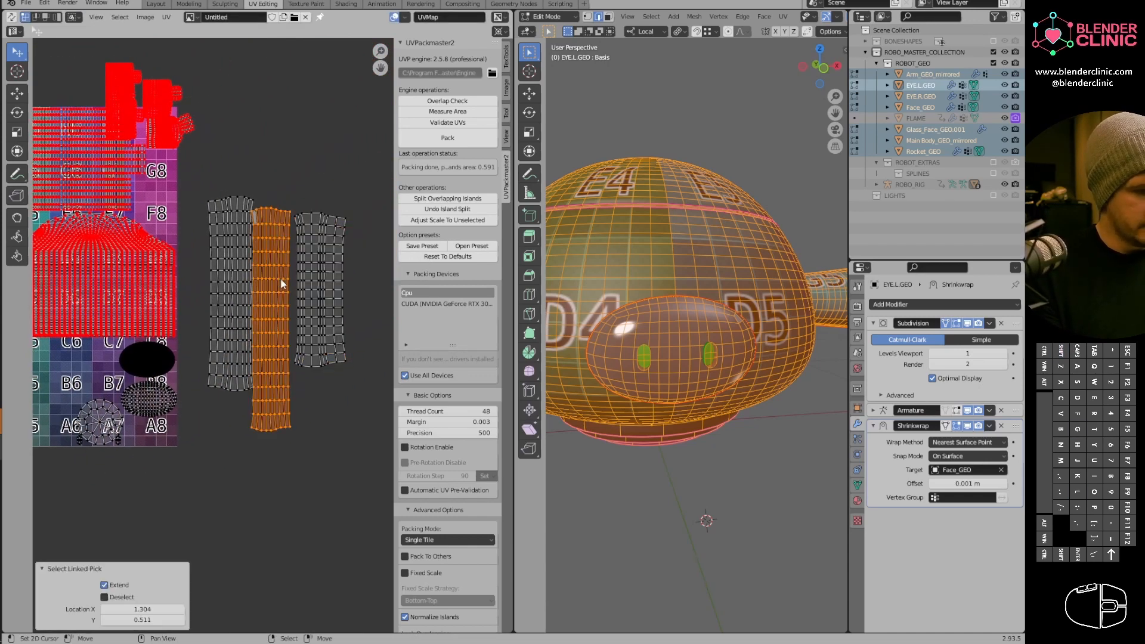
pyautogui.click(261, 282)
pyautogui.hotkey('alt', 'a')
pyautogui.press('l')
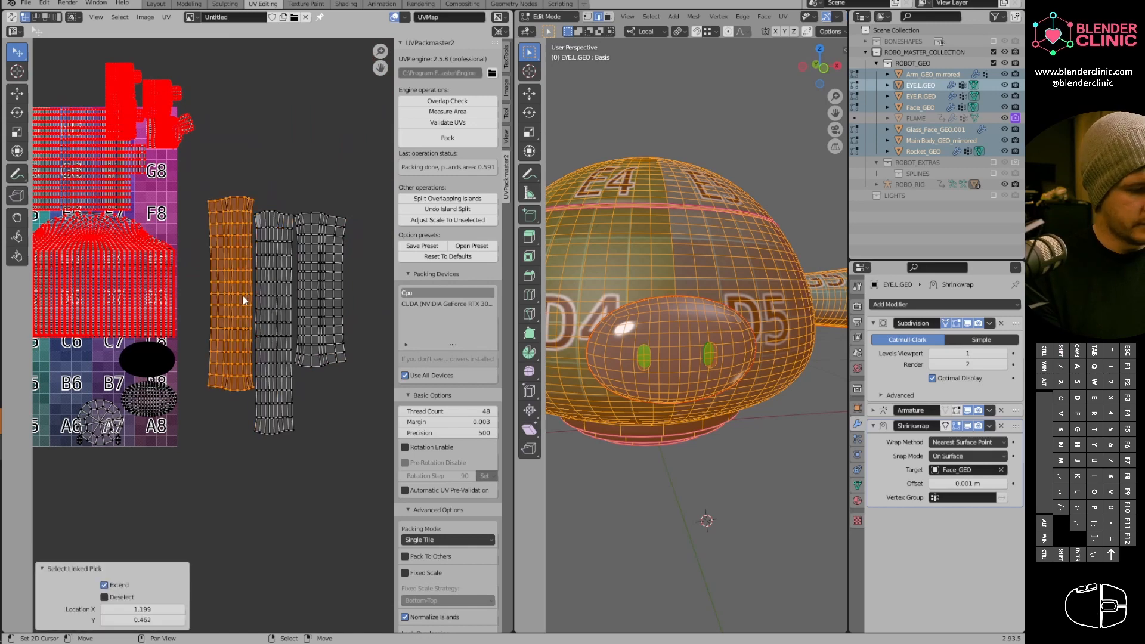
pyautogui.press('g')
pyautogui.click(246, 302)
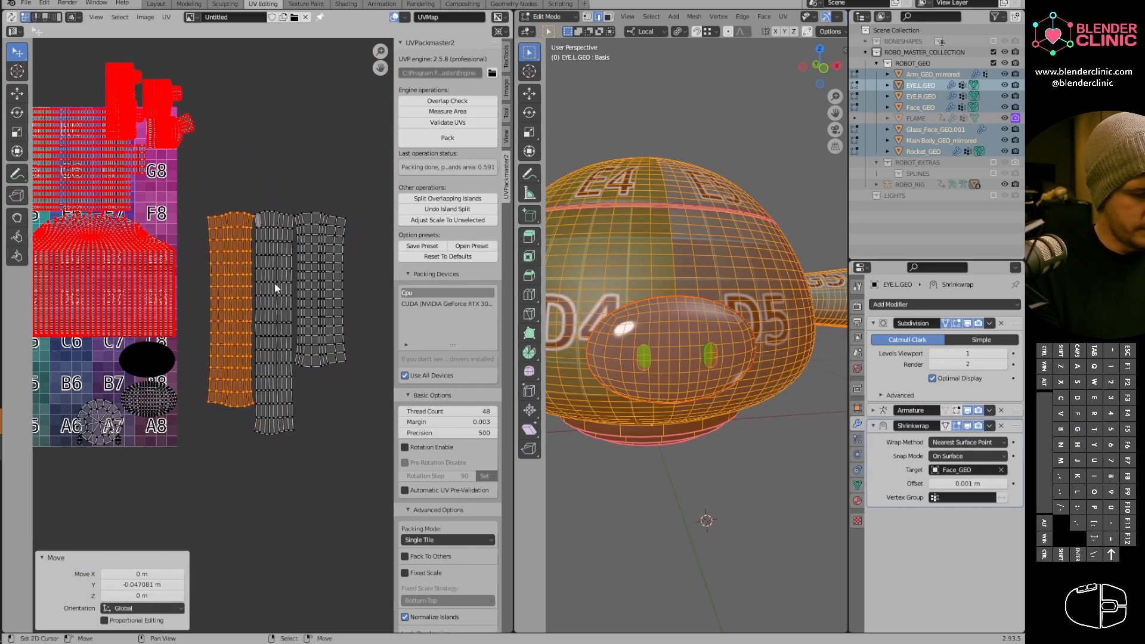
# Select all three strip islands and rotate them together by about -87.5° so they lie horizontally.
pyautogui.press('l')
pyautogui.press('l')
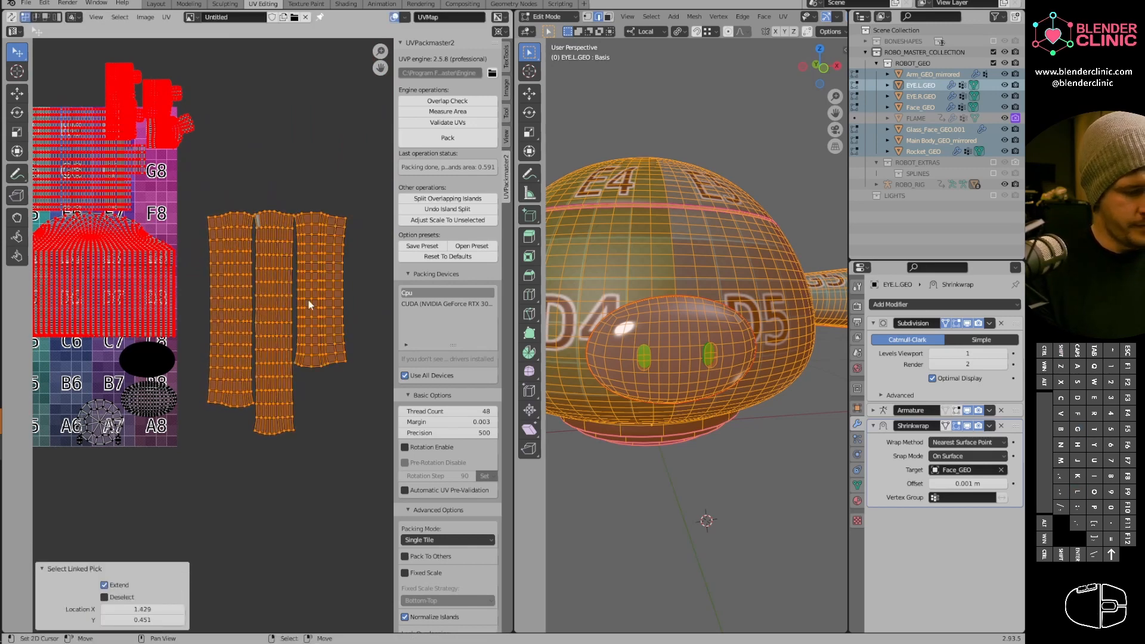
pyautogui.press('r')
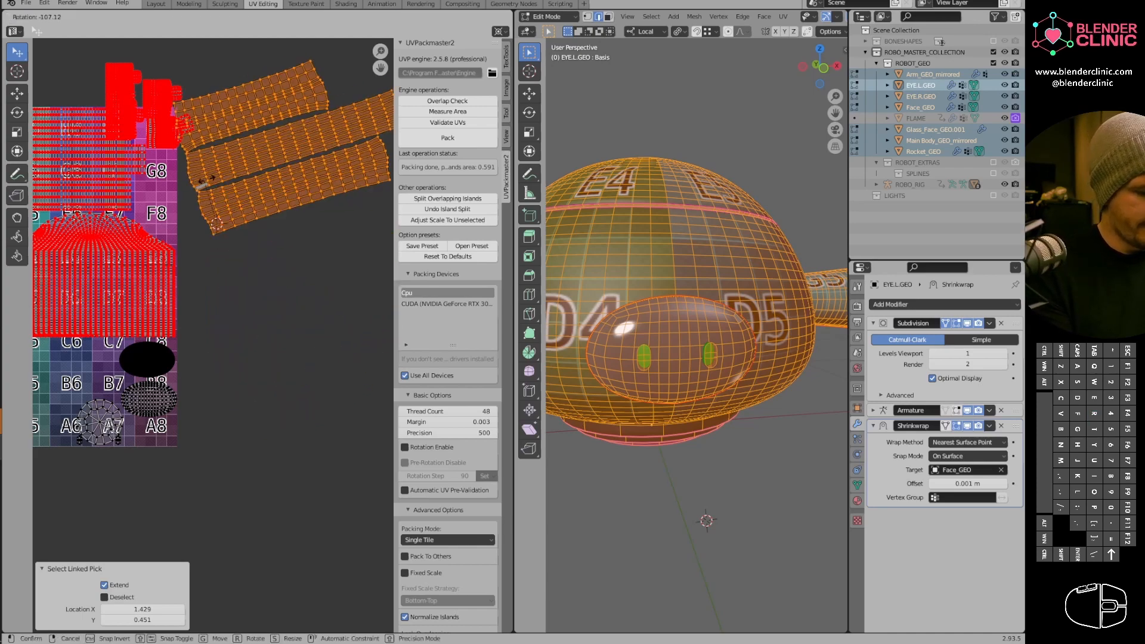
pyautogui.click(228, 179)
pyautogui.moveTo(226, 231); pyautogui.dragTo(384, 212, button='middle')
pyautogui.scroll(-1, 384, 212)
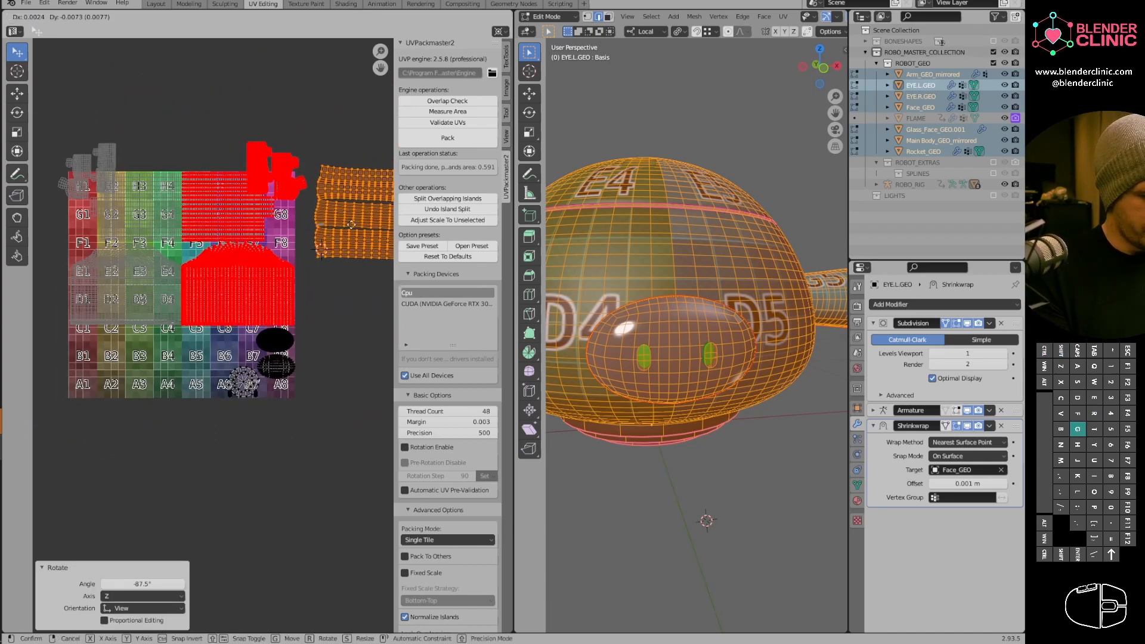
# Move the three horizontal strips by about -1.07 in X and -0.62 in Y onto rows A to C of the grid.
pyautogui.press('g')
pyautogui.click(183, 377)
pyautogui.keyDown('ctrl'); pyautogui.moveTo(183, 378); pyautogui.dragTo(183, 332, button='middle'); pyautogui.keyUp('ctrl')
pyautogui.keyDown('shift'); pyautogui.moveTo(183, 331); pyautogui.dragTo(391, 221, button='middle'); pyautogui.keyUp('shift')
pyautogui.keyDown('ctrl'); pyautogui.moveTo(215, 325); pyautogui.dragTo(185, 331, button='middle'); pyautogui.keyUp('ctrl')
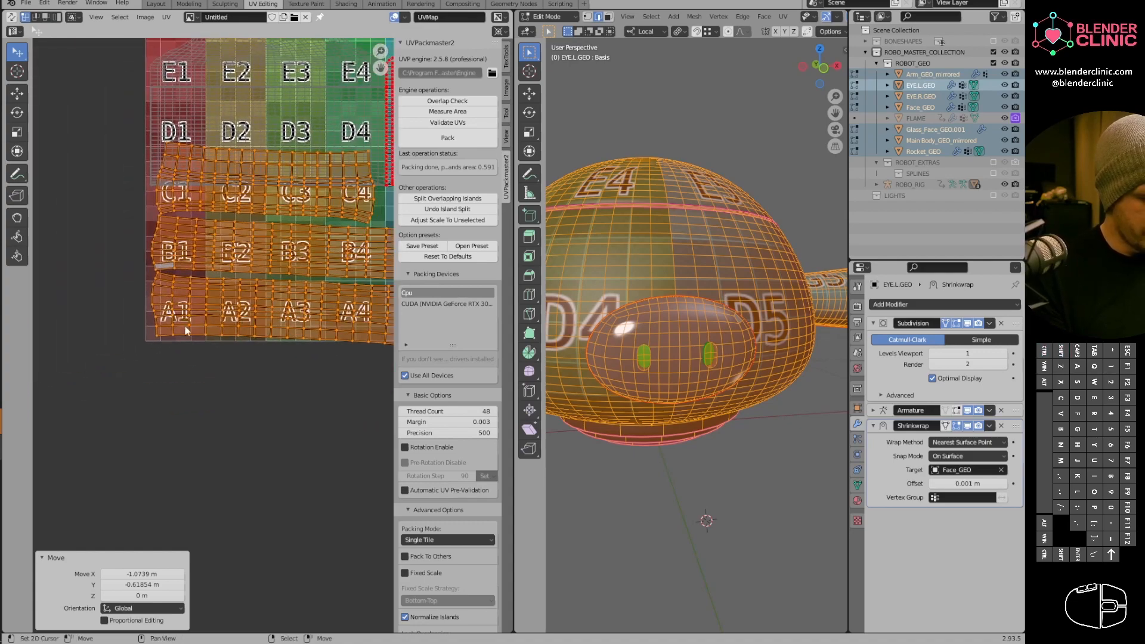
# Straighten the three strips by rotating them about -2.48°, and nudge them into the grid's A1 corner.
pyautogui.press('r')
pyautogui.click(356, 201)
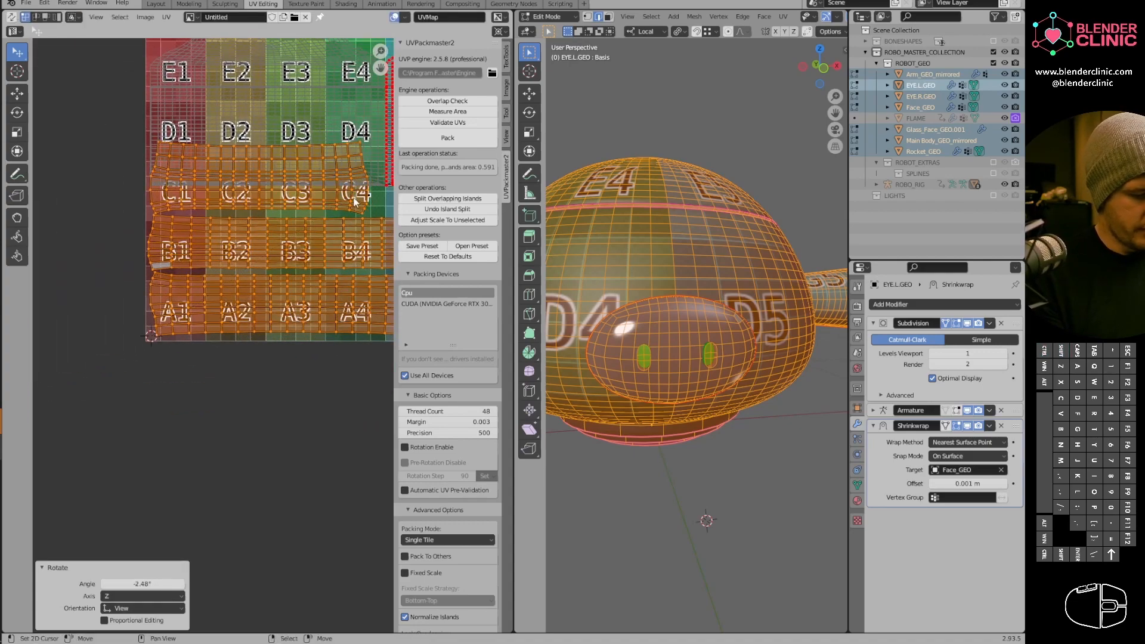
pyautogui.press('g')
pyautogui.click(307, 228)
pyautogui.keyDown('shift'); pyautogui.moveTo(309, 274); pyautogui.dragTo(215, 376, button='middle'); pyautogui.keyUp('shift')
# Select all the UV islands and scale them down slightly around the 2D cursor.
pyautogui.press('a')
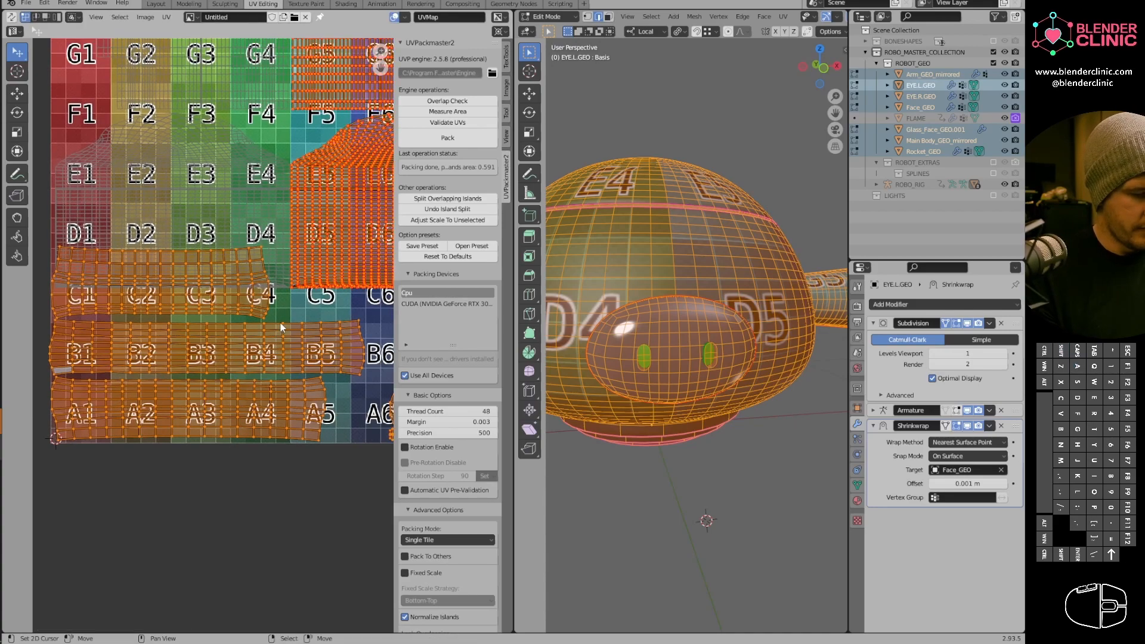
pyautogui.keyDown('ctrl'); pyautogui.moveTo(280, 323); pyautogui.dragTo(260, 371, button='middle'); pyautogui.keyUp('ctrl')
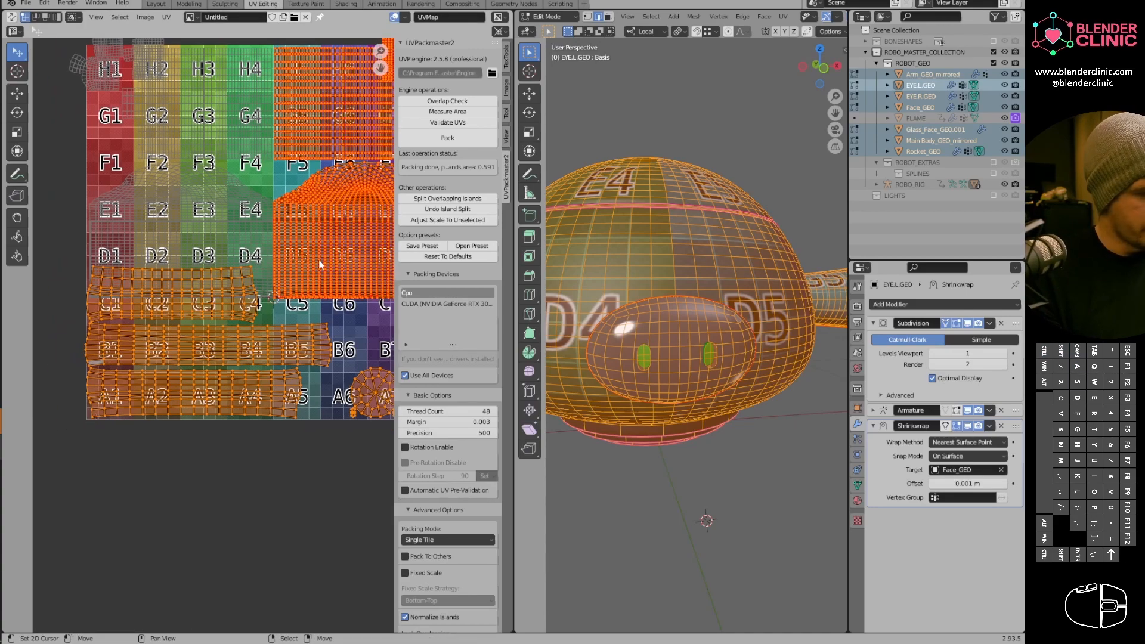
pyautogui.press('s')
pyautogui.click(293, 280)
pyautogui.hotkey('alt', 'a')
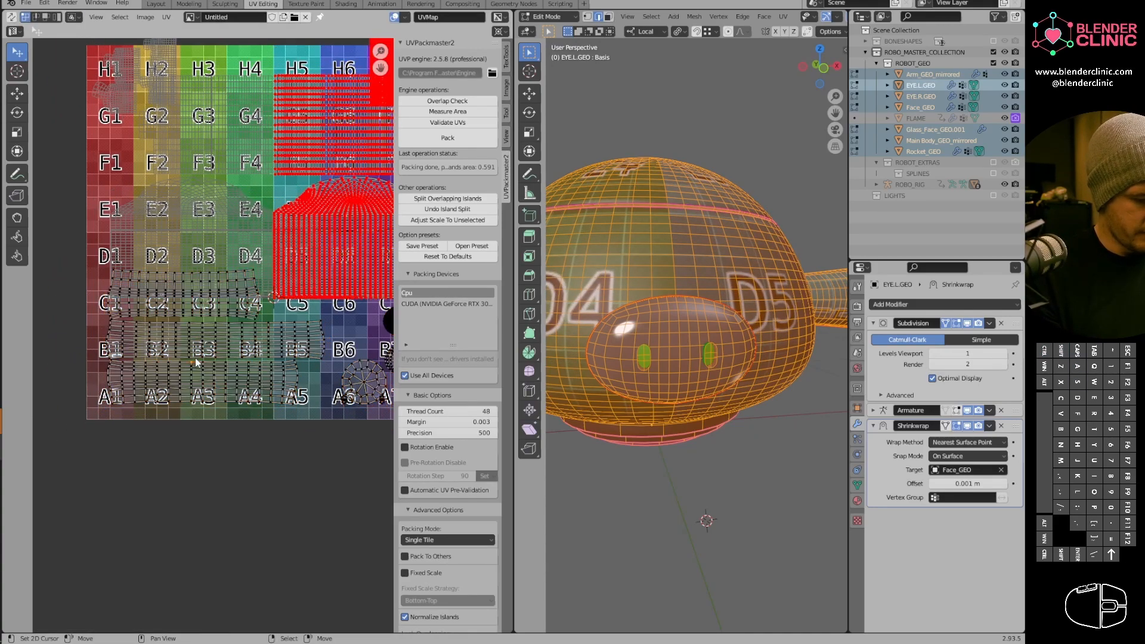
# Select the three strip islands and move them about -0.055 in X and -0.037 in Y, back into the A1 corner.
pyautogui.press('l')
pyautogui.press('l')
pyautogui.press('l')
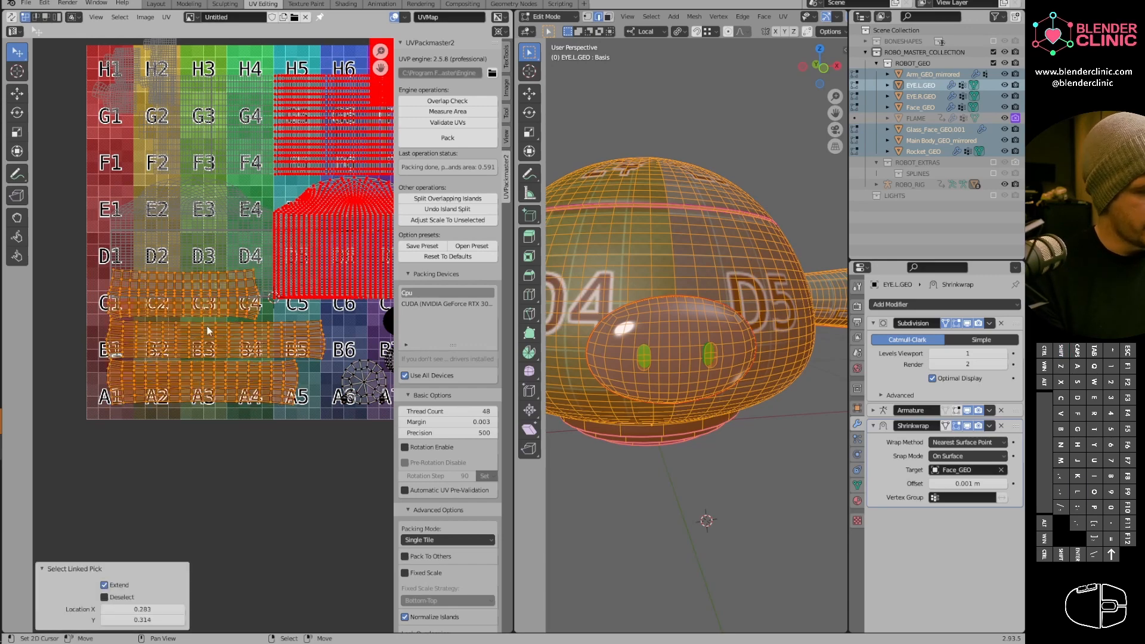
pyautogui.press('g')
pyautogui.click(199, 352)
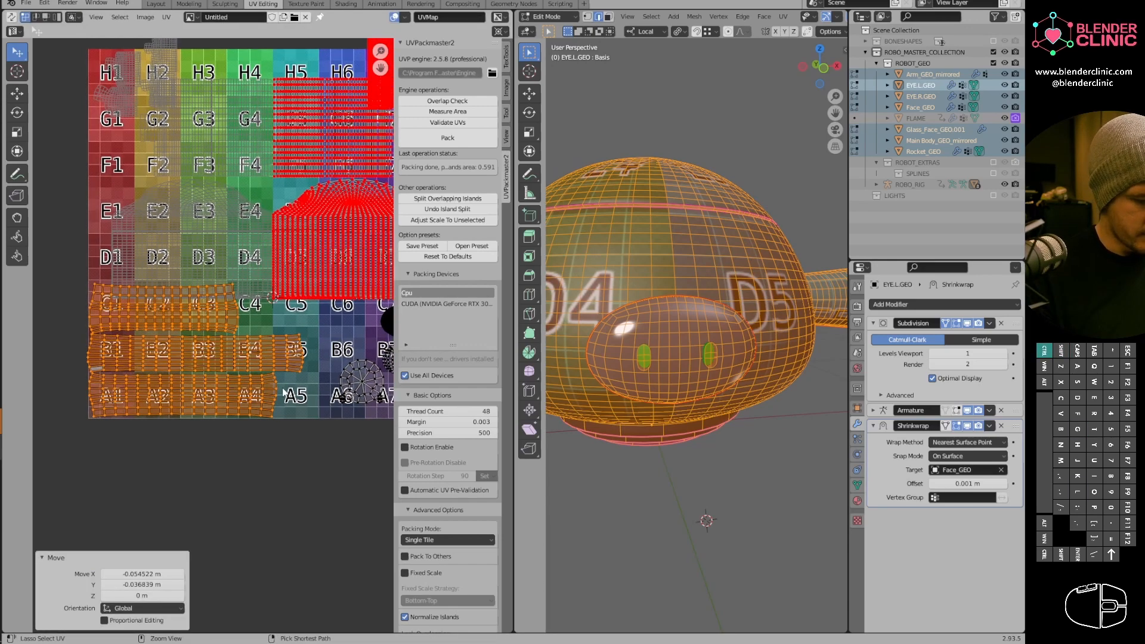
pyautogui.moveTo(285, 311); pyautogui.dragTo(276, 286, button='middle')
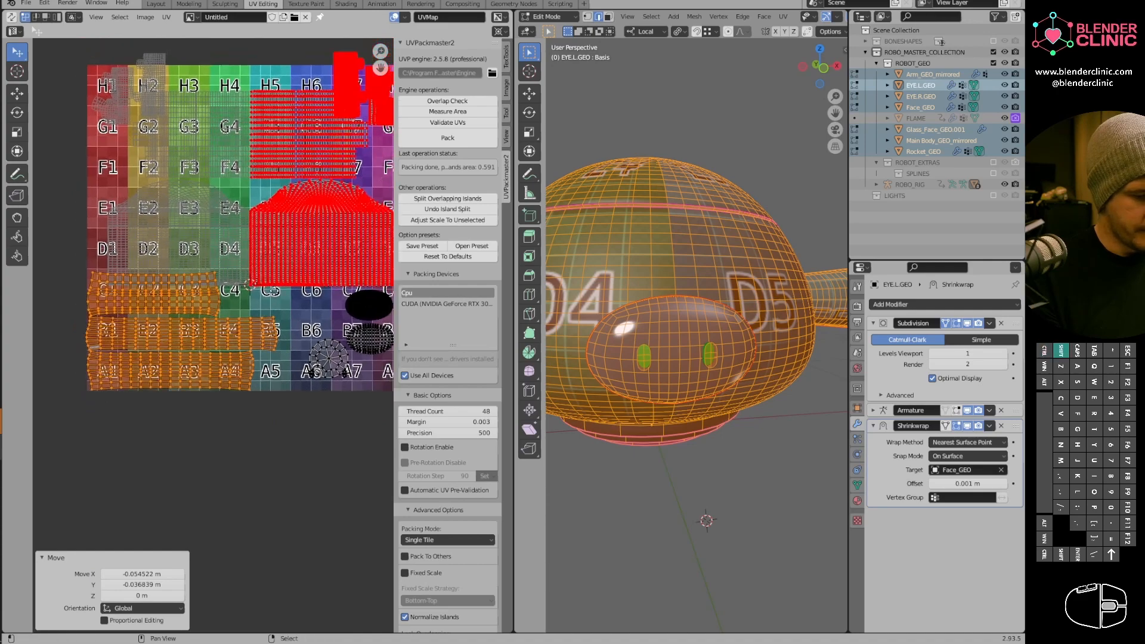
pyautogui.moveTo(313, 197); pyautogui.dragTo(280, 238, button='middle')
# Move the rectangular UV island over F5 to H7 up about 0.076 to the grid's upper edge.
pyautogui.rightClick(289, 197)
pyautogui.press('l')
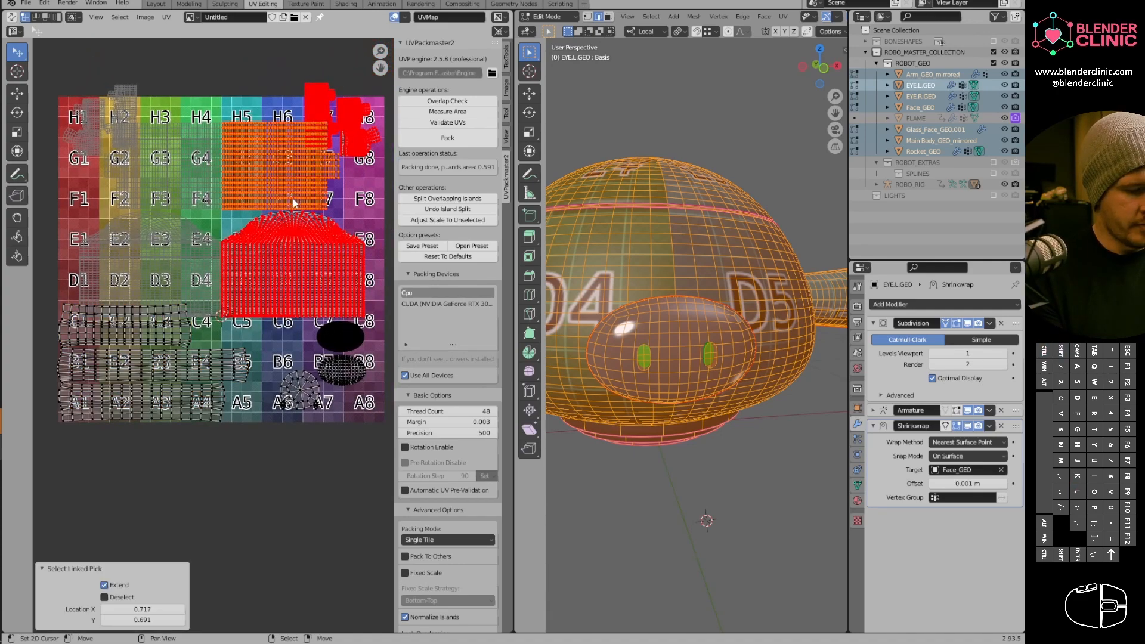
pyautogui.press('g')
pyautogui.click(273, 152)
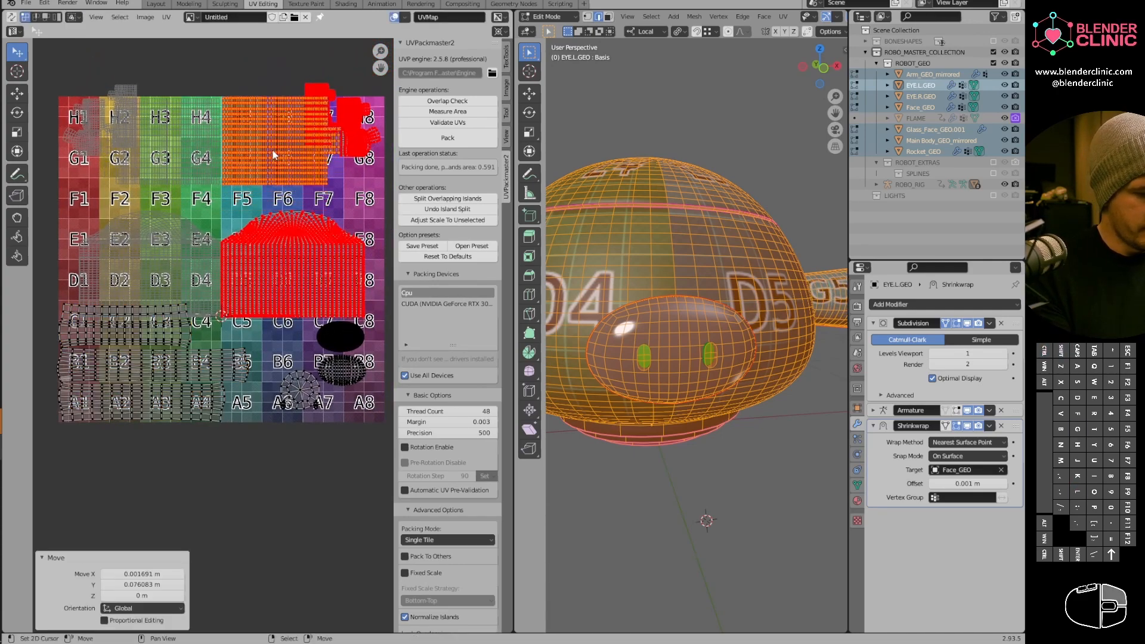
# Select the dome-shaped UV island and move it straight up about 0.074, directly beneath the rectangular island.
pyautogui.rightClick(263, 245)
pyautogui.press('l')
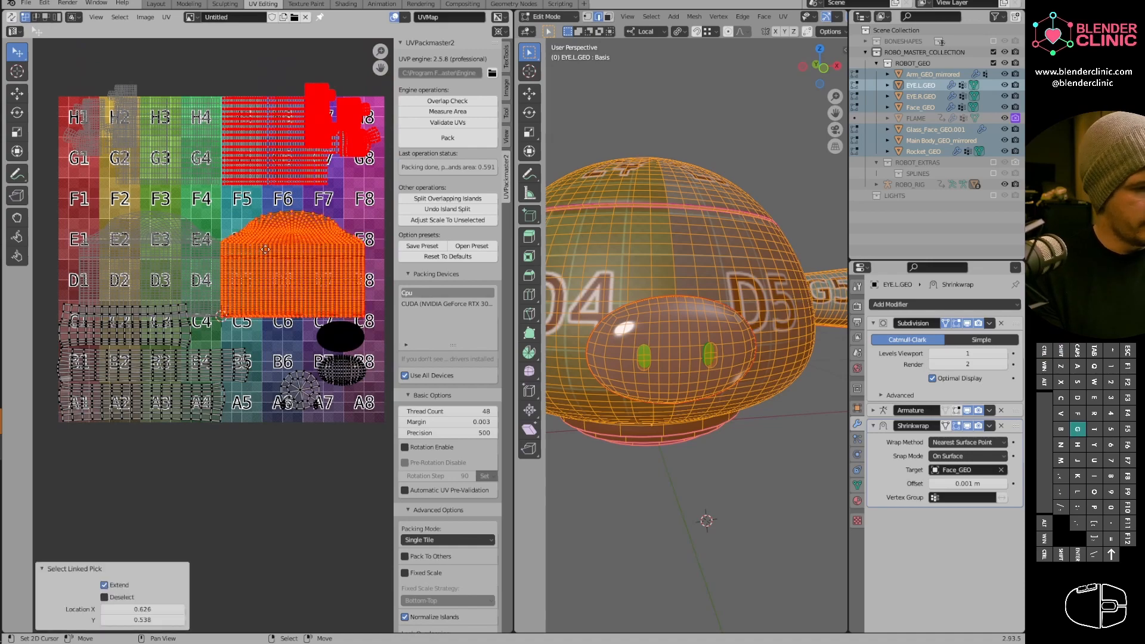
pyautogui.press('g')
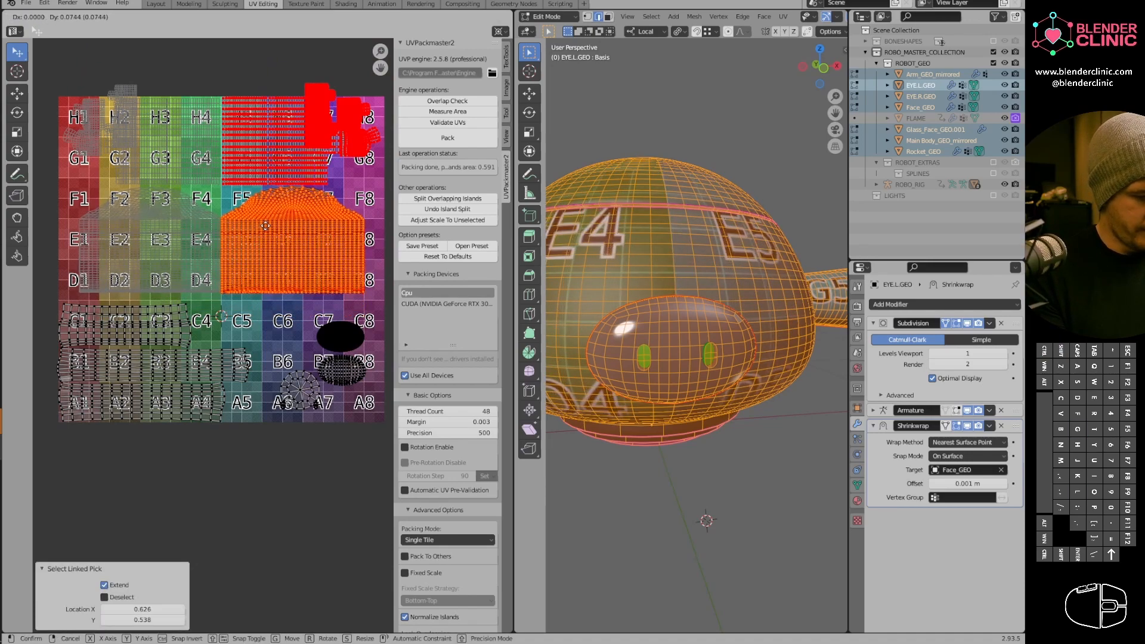
pyautogui.click(267, 229)
pyautogui.keyDown('ctrl'); pyautogui.moveTo(272, 229); pyautogui.dragTo(277, 216, button='middle'); pyautogui.keyUp('ctrl')
pyautogui.keyDown('shift'); pyautogui.moveTo(277, 216); pyautogui.dragTo(156, 352, button='middle'); pyautogui.keyUp('shift')
pyautogui.keyDown('ctrl'); pyautogui.moveTo(156, 352); pyautogui.dragTo(284, 201, button='middle'); pyautogui.keyUp('ctrl')
# Select the overlapping arm islands around H7 and H8 and move them about 0.11 in X, clear of the rectangular island.
pyautogui.rightClick(202, 185)
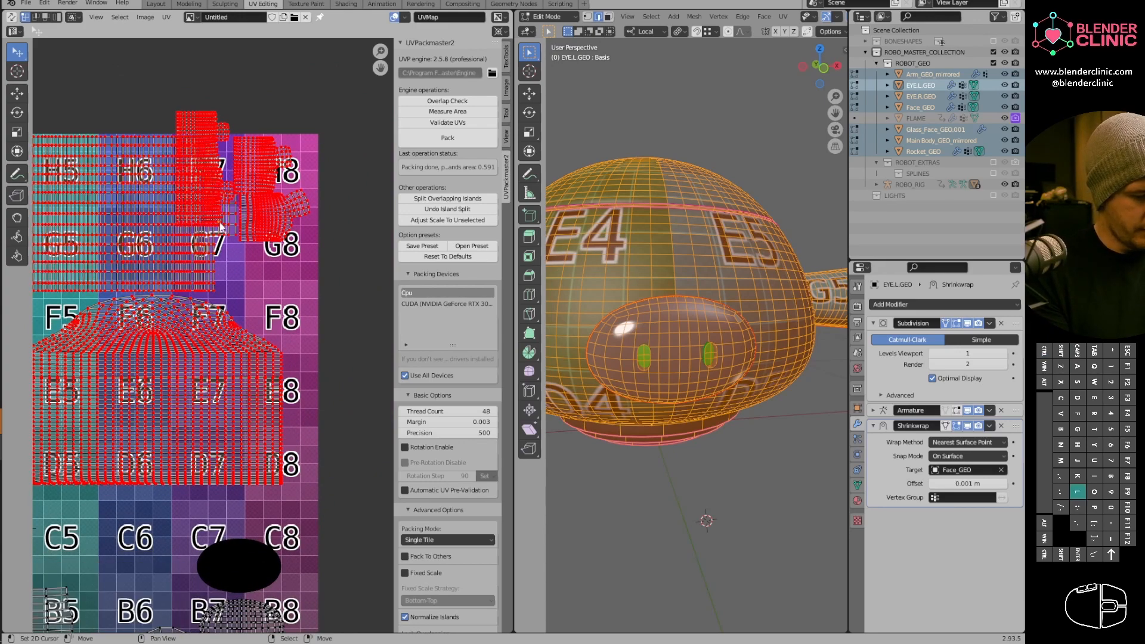
pyautogui.press('l')
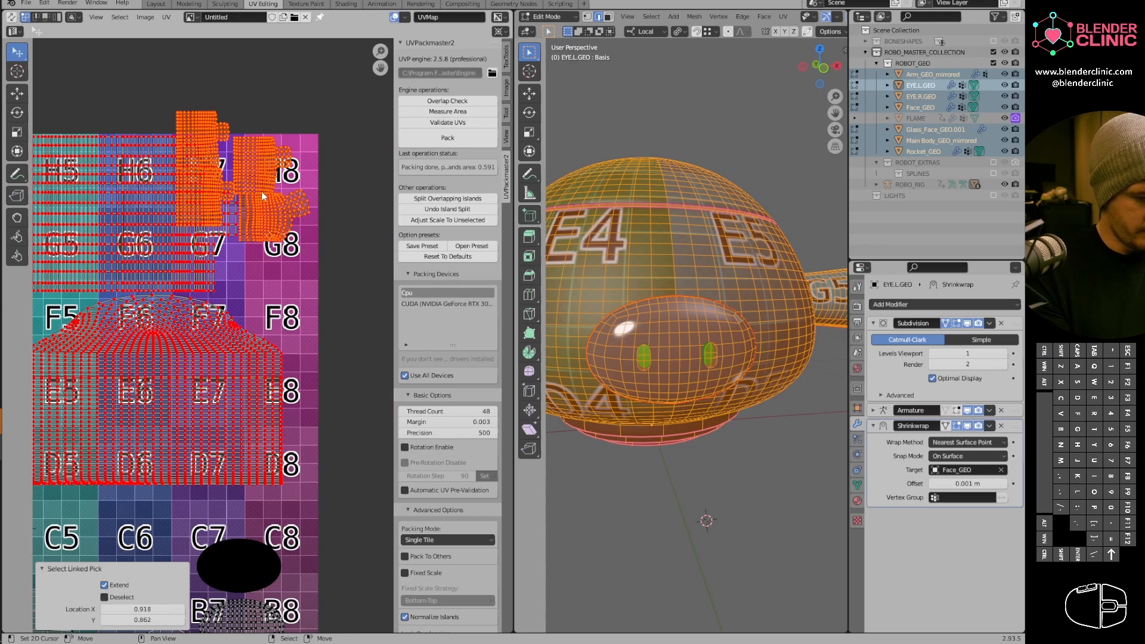
pyautogui.press('g')
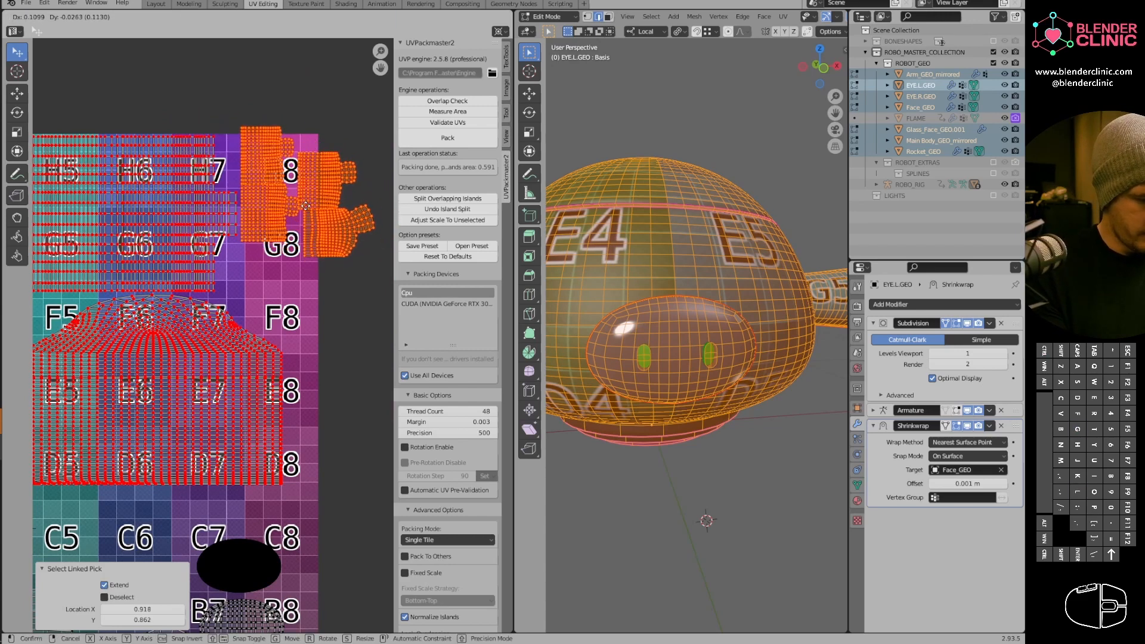
pyautogui.click(305, 209)
# Move the two smaller arm islands from beyond the grid edge to stack beneath the tall arm island in column 8.
pyautogui.hotkey('alt', 'a')
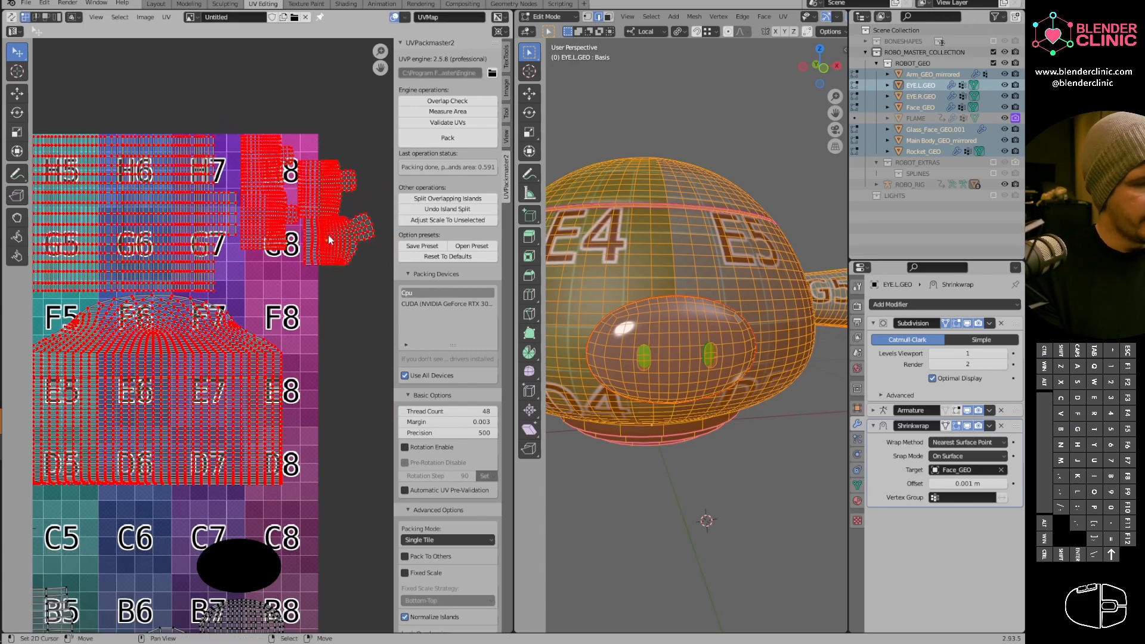
pyautogui.press('l')
pyautogui.moveTo(327, 195); pyautogui.dragTo(274, 281)
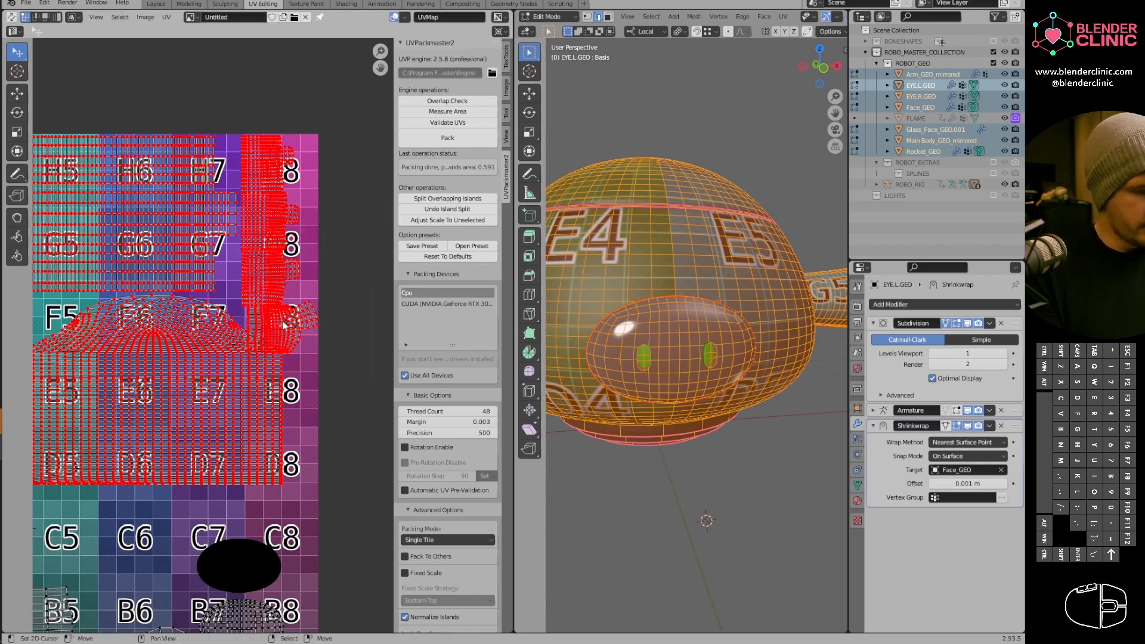
# Select the lowest arm island in F8 and move it down about 0.317 into C8, beneath the dome-shaped island.
pyautogui.moveTo(285, 327); pyautogui.dragTo(336, 177, button='middle')
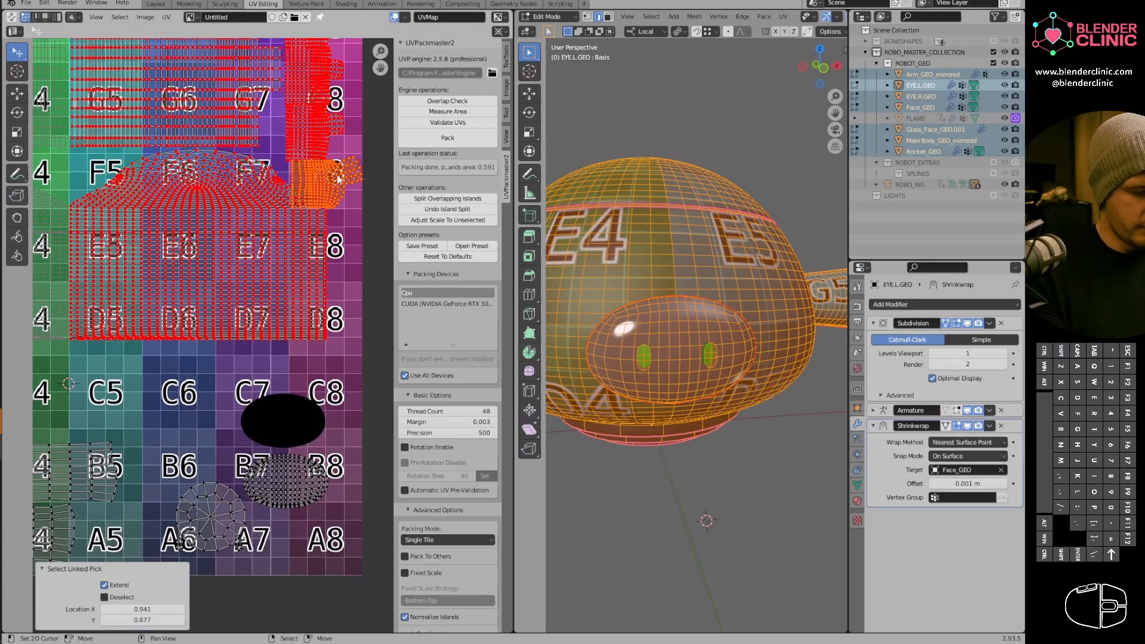
pyautogui.press('l')
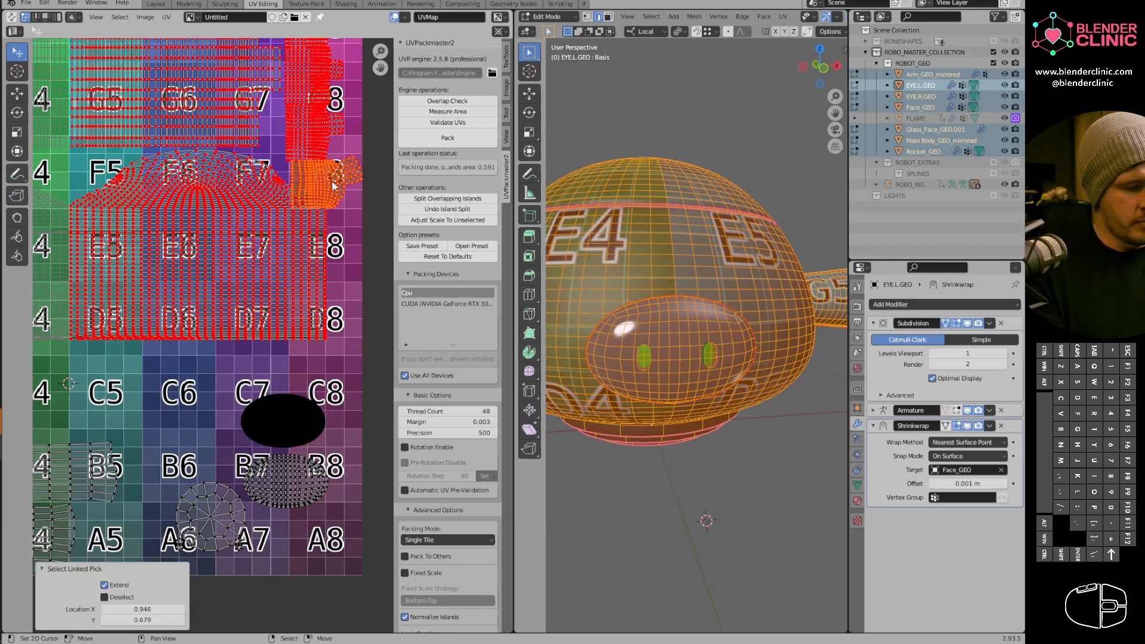
pyautogui.moveTo(330, 174); pyautogui.dragTo(327, 351)
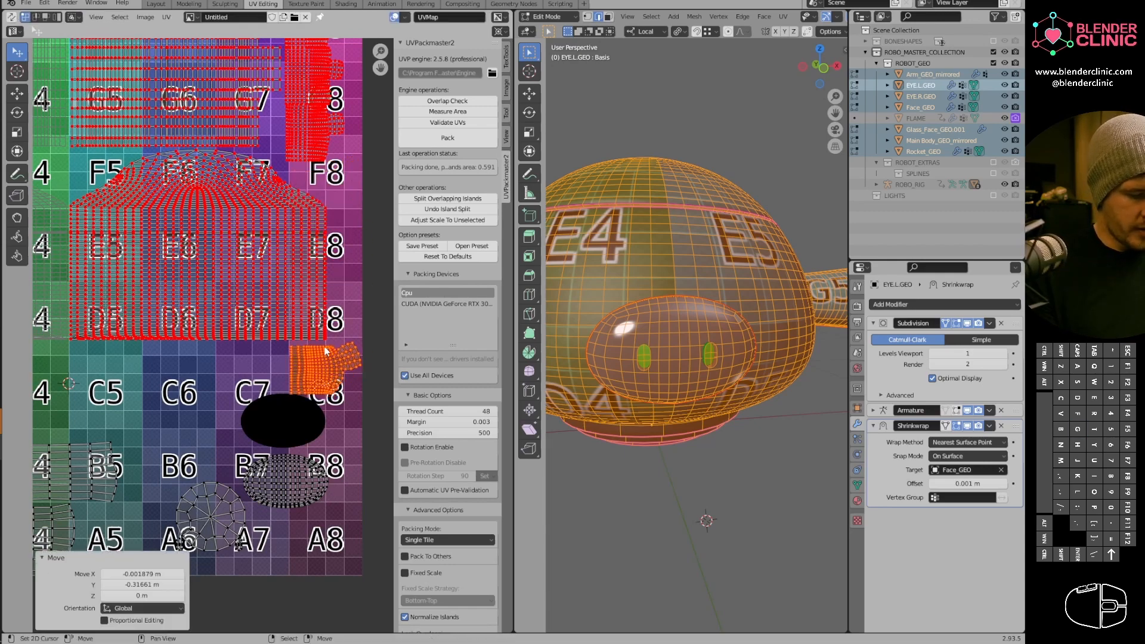
# Select the solid oval UV island and move it between C4 and C5, beneath the dome-shaped island's lower-left corner.
pyautogui.keyDown('shift'); pyautogui.moveTo(329, 263); pyautogui.dragTo(325, 136, button='middle'); pyautogui.keyUp('shift')
pyautogui.click(297, 337)
pyautogui.keyDown('shift'); pyautogui.moveTo(318, 342); pyautogui.dragTo(287, 314, button='middle'); pyautogui.keyUp('shift')
pyautogui.press('l')
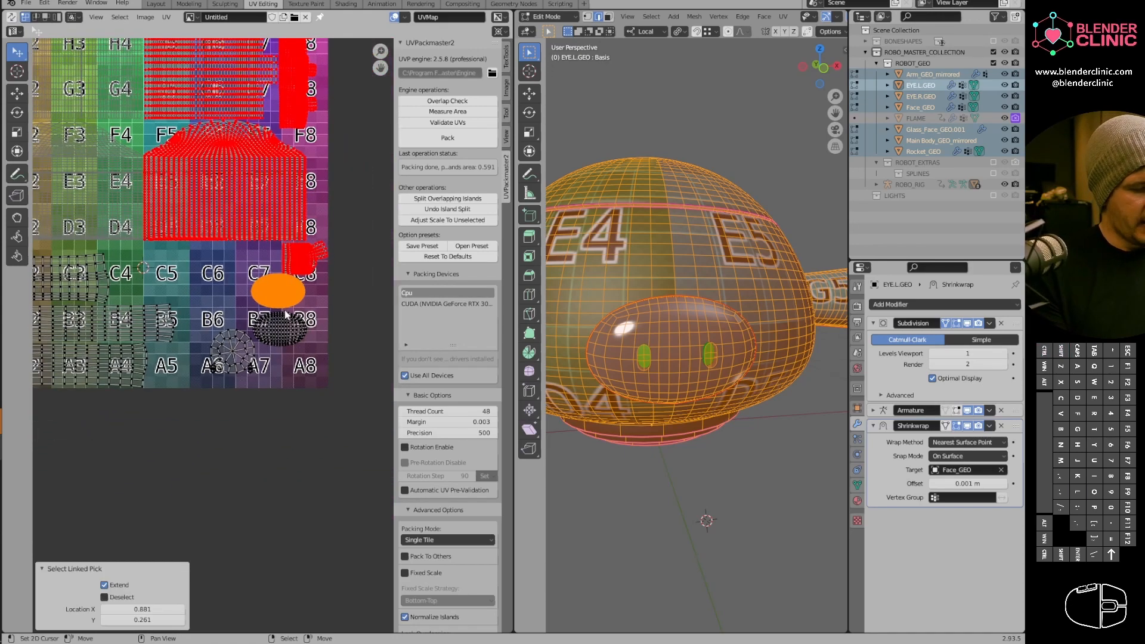
pyautogui.moveTo(284, 289); pyautogui.dragTo(150, 261)
# Select the meshed oval UV island and move it onto C6, beside the solid oval island.
pyautogui.click(298, 337)
pyautogui.press('l')
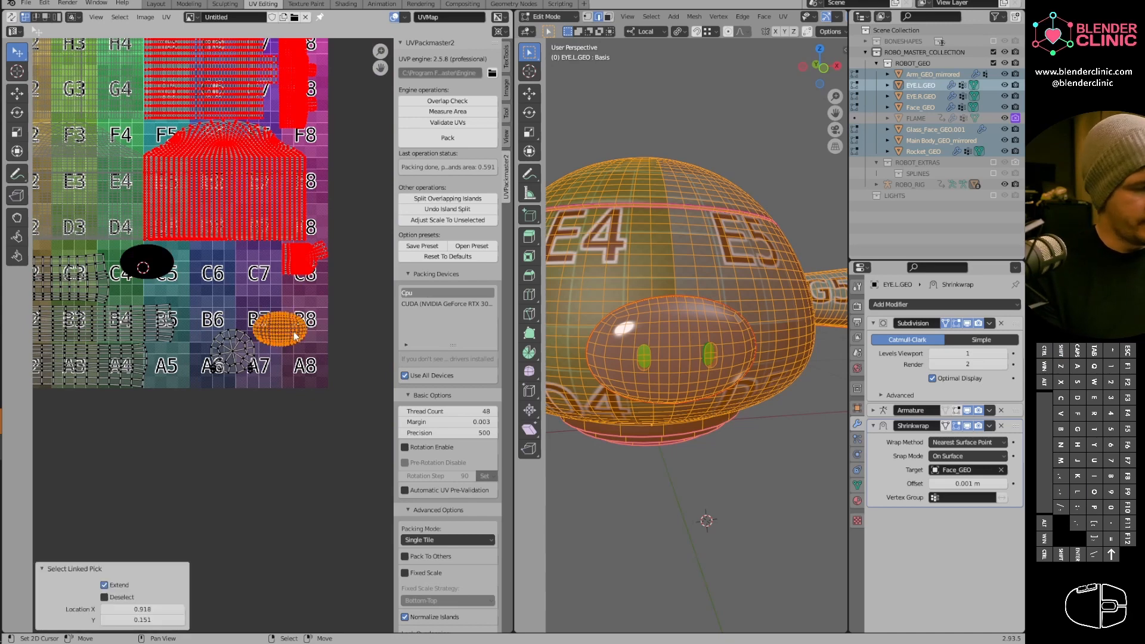
pyautogui.press('g')
pyautogui.click(221, 269)
pyautogui.keyDown('shift'); pyautogui.moveTo(222, 268); pyautogui.dragTo(293, 212, button='middle'); pyautogui.keyUp('shift')
pyautogui.keyDown('ctrl'); pyautogui.moveTo(294, 213); pyautogui.dragTo(301, 207, button='middle'); pyautogui.keyUp('ctrl')
# Select the round UV island and move it about -0.09 in X and 0.12 in Y, beneath the meshed oval island.
pyautogui.rightClick(316, 294)
pyautogui.press('l')
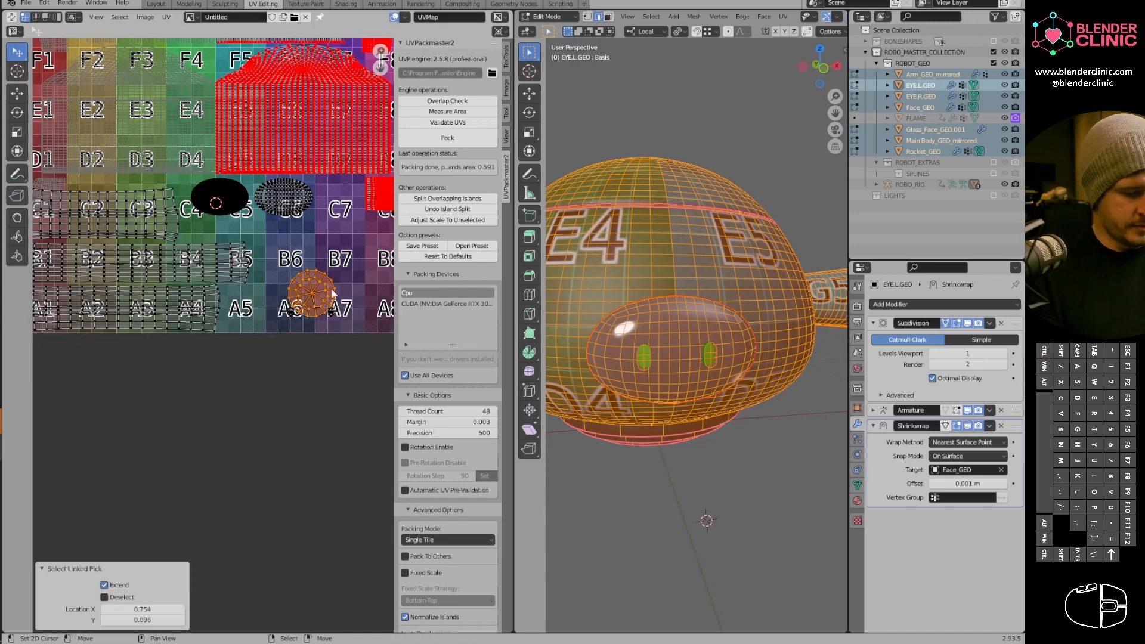
pyautogui.press('g')
pyautogui.click(279, 256)
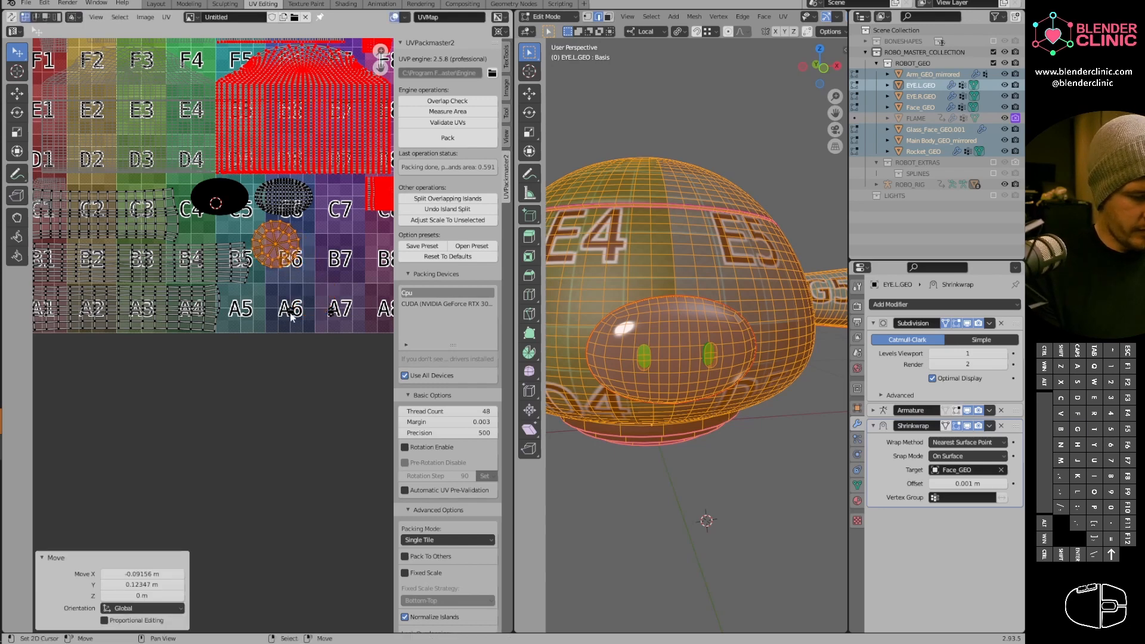
# Select the two small UV pieces at A6 and A7 and move them directly beneath the solid oval island.
pyautogui.click(296, 314)
pyautogui.press('l')
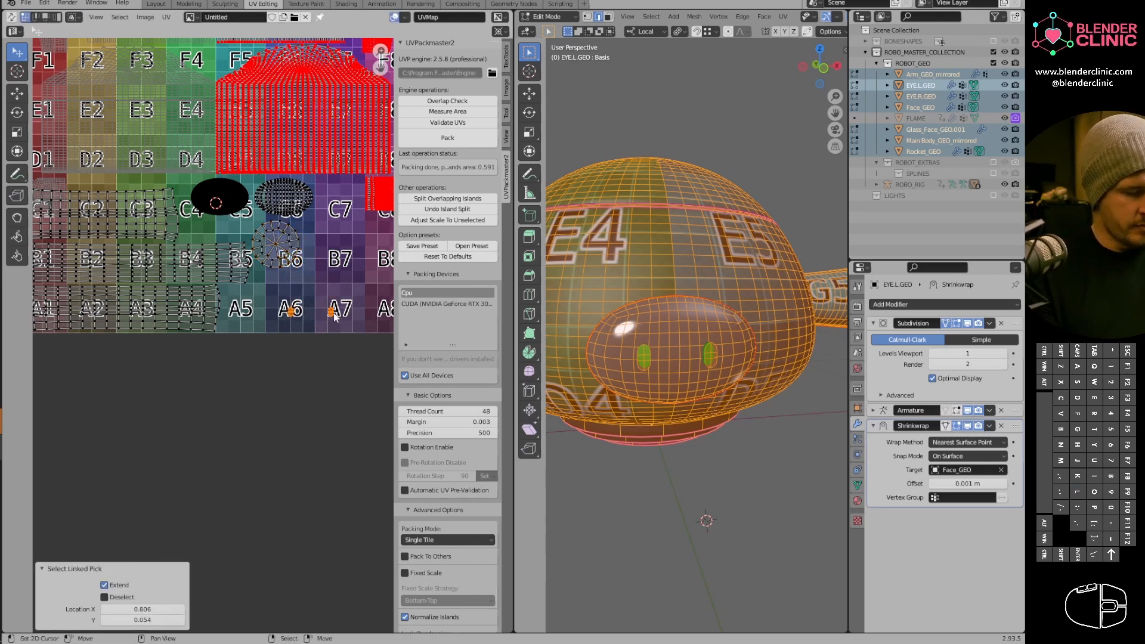
pyautogui.press('g')
pyautogui.click(243, 227)
pyautogui.keyDown('shift'); pyautogui.moveTo(243, 226); pyautogui.dragTo(162, 327, button='middle'); pyautogui.keyUp('shift')
pyautogui.keyDown('ctrl'); pyautogui.moveTo(162, 326); pyautogui.dragTo(162, 311, button='middle'); pyautogui.keyUp('ctrl')
pyautogui.click(299, 125)
pyautogui.keyDown('ctrl'); pyautogui.moveTo(299, 125); pyautogui.dragTo(300, 194, button='middle'); pyautogui.keyUp('ctrl')
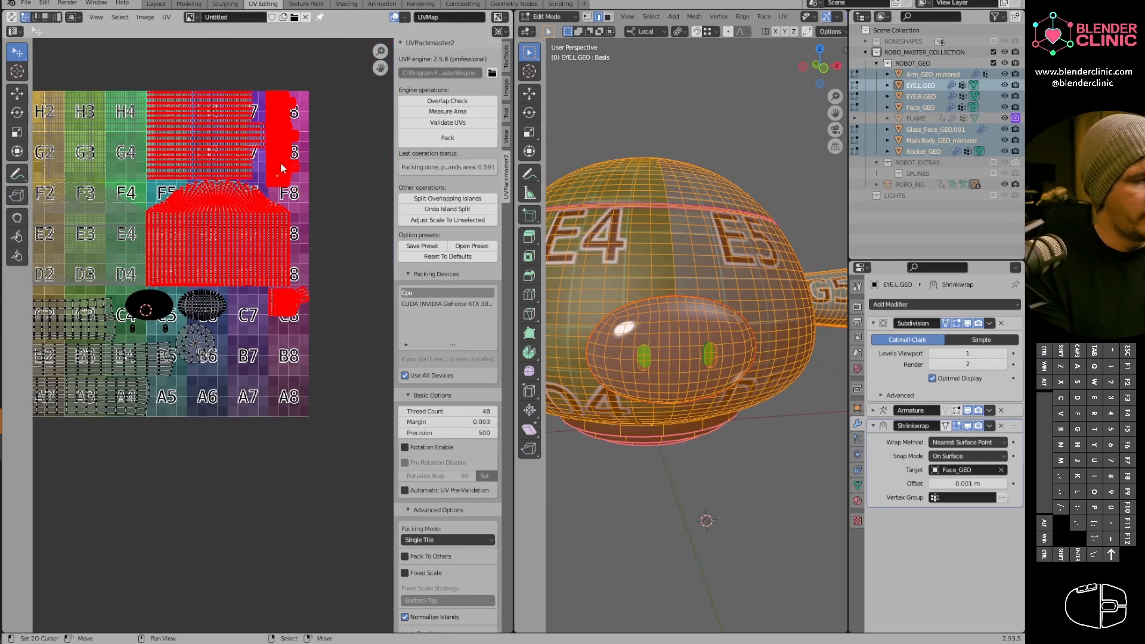
# Select the tall narrow UV island over G8 and H8 and move it about -0.11 in X and -0.63 in Y.
pyautogui.press('k')
pyautogui.press('l')
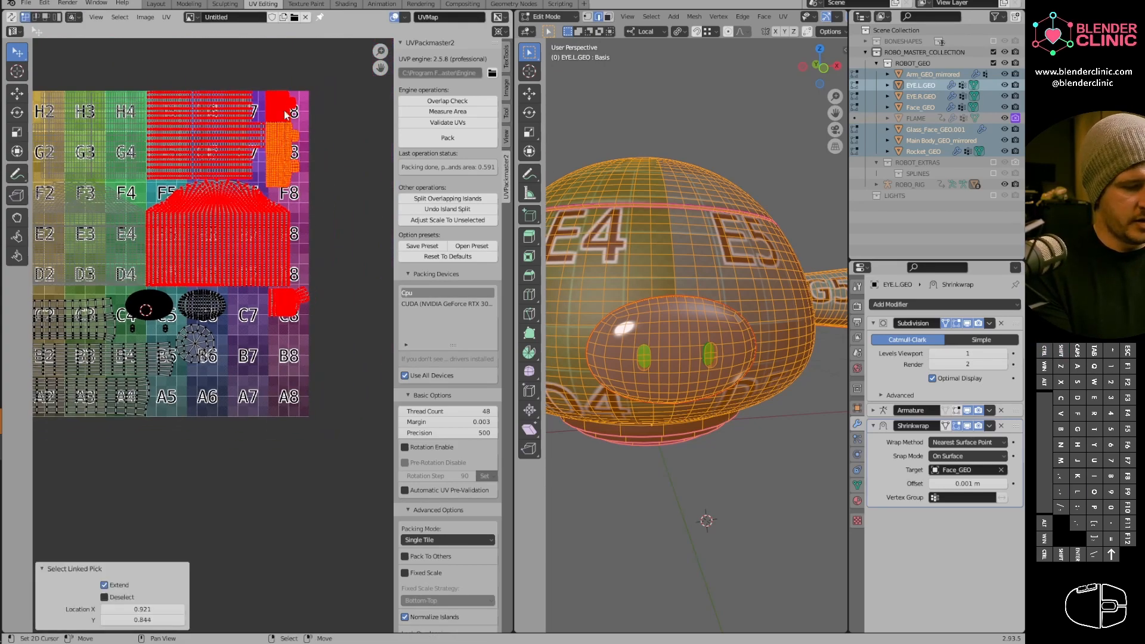
pyautogui.press('g')
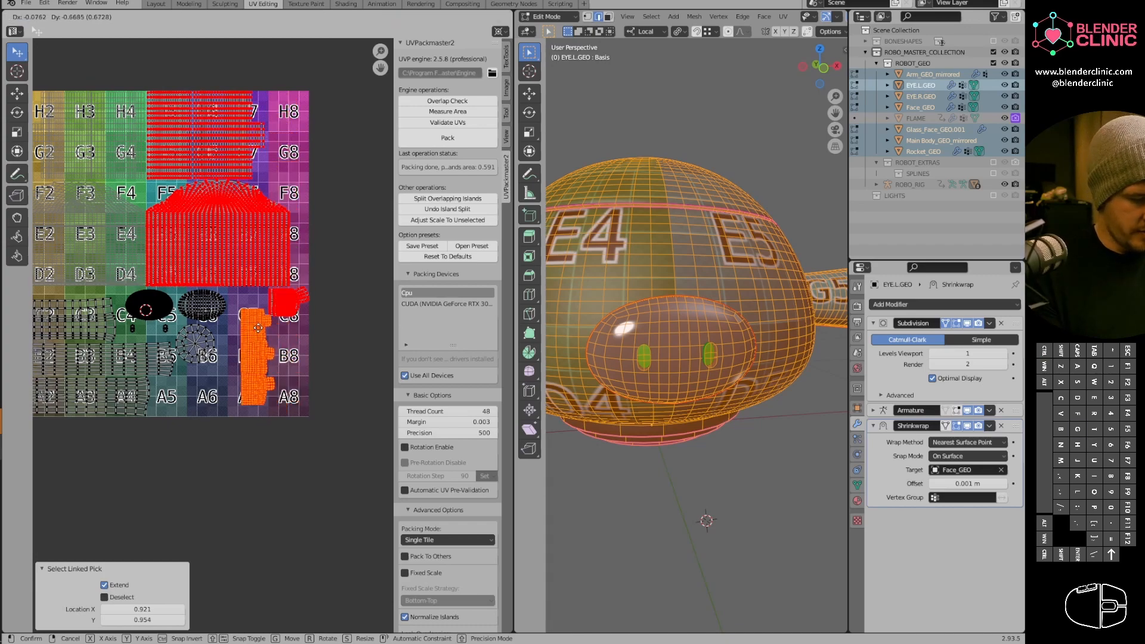
pyautogui.click(249, 315)
pyautogui.keyDown('shift'); pyautogui.moveTo(249, 315); pyautogui.dragTo(340, 298, button='middle'); pyautogui.keyUp('shift')
pyautogui.keyDown('shift'); pyautogui.moveTo(340, 298); pyautogui.dragTo(320, 286, button='middle'); pyautogui.keyUp('shift')
pyautogui.keyDown('shift'); pyautogui.moveTo(149, 181); pyautogui.dragTo(141, 241, button='middle'); pyautogui.keyUp('shift')
pyautogui.scroll(-1, 316, 382)
# Move the tall narrow UV island back up over G8 and H8, closer to the grid's right edge.
pyautogui.press('g')
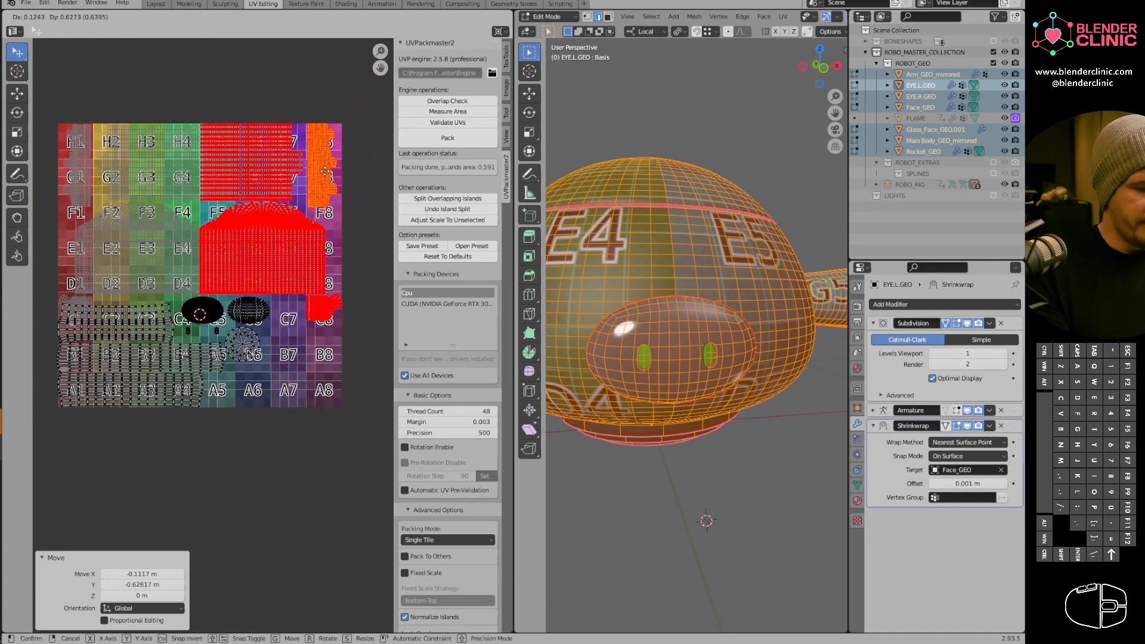
pyautogui.click(325, 174)
pyautogui.keyDown('shift'); pyautogui.moveTo(307, 283); pyautogui.dragTo(345, 282, button='middle'); pyautogui.keyUp('shift')
# Select the small UV island at C8 and move it slightly down, between C8 and B8.
pyautogui.rightClick(338, 297)
pyautogui.press('g')
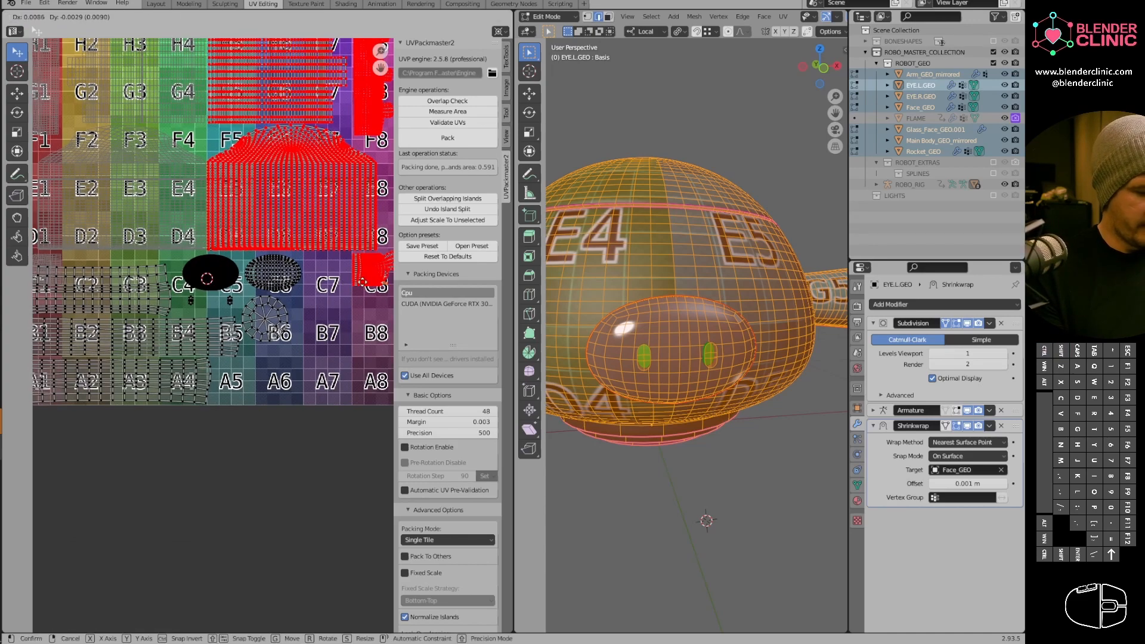
pyautogui.click(358, 288)
pyautogui.press('l')
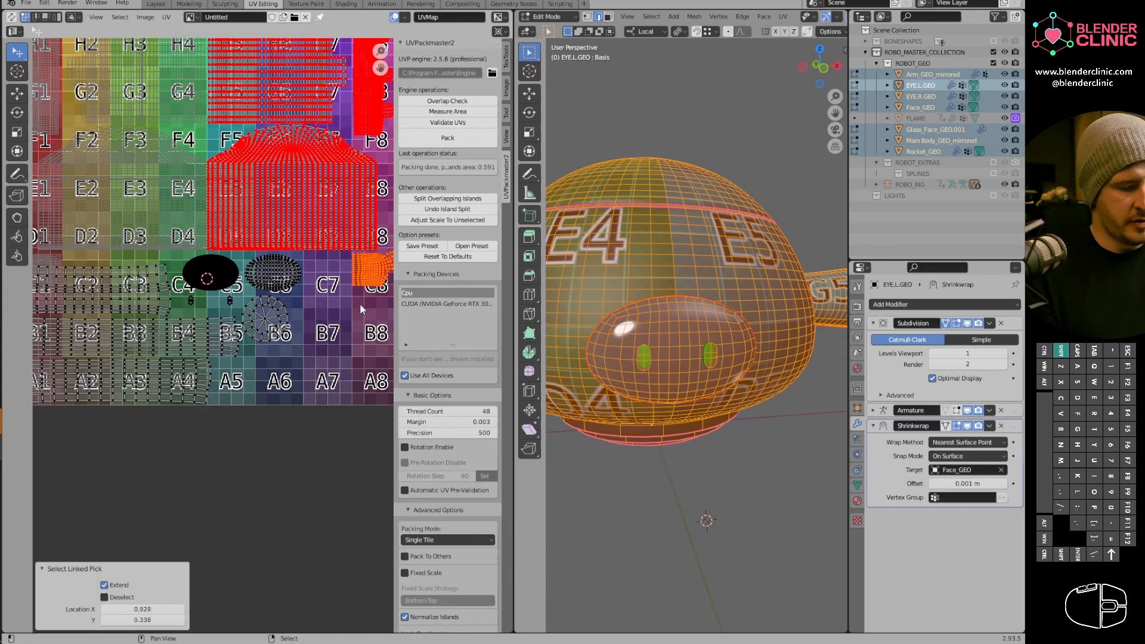
pyautogui.scroll(-1, 358, 283)
pyautogui.press('g')
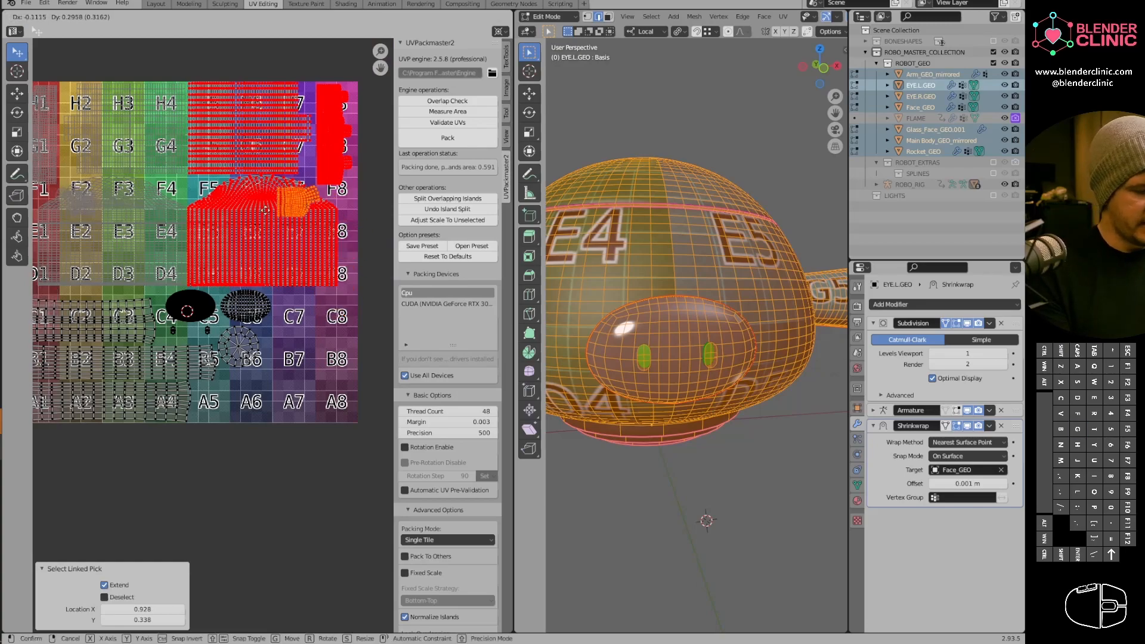
pyautogui.click(349, 352)
# Select the three long strips together with the oval, round and small eye UV islands and move them about 0.14 in X.
pyautogui.moveTo(314, 375); pyautogui.dragTo(281, 314, button='middle')
pyautogui.click(152, 273)
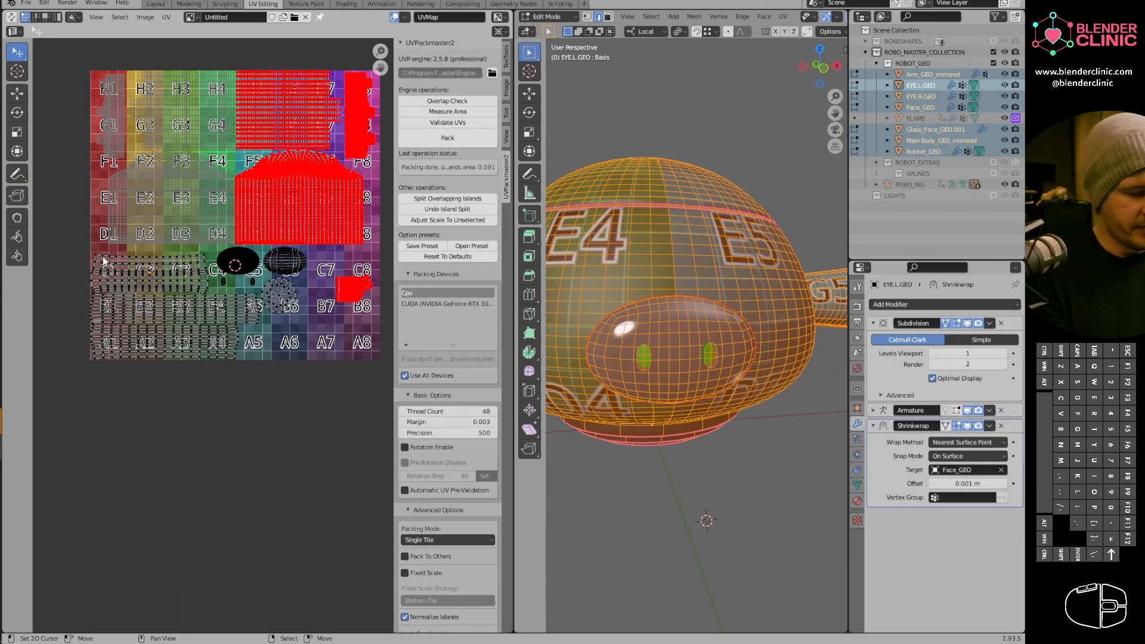
pyautogui.moveTo(80, 247); pyautogui.dragTo(312, 412)
pyautogui.press('g')
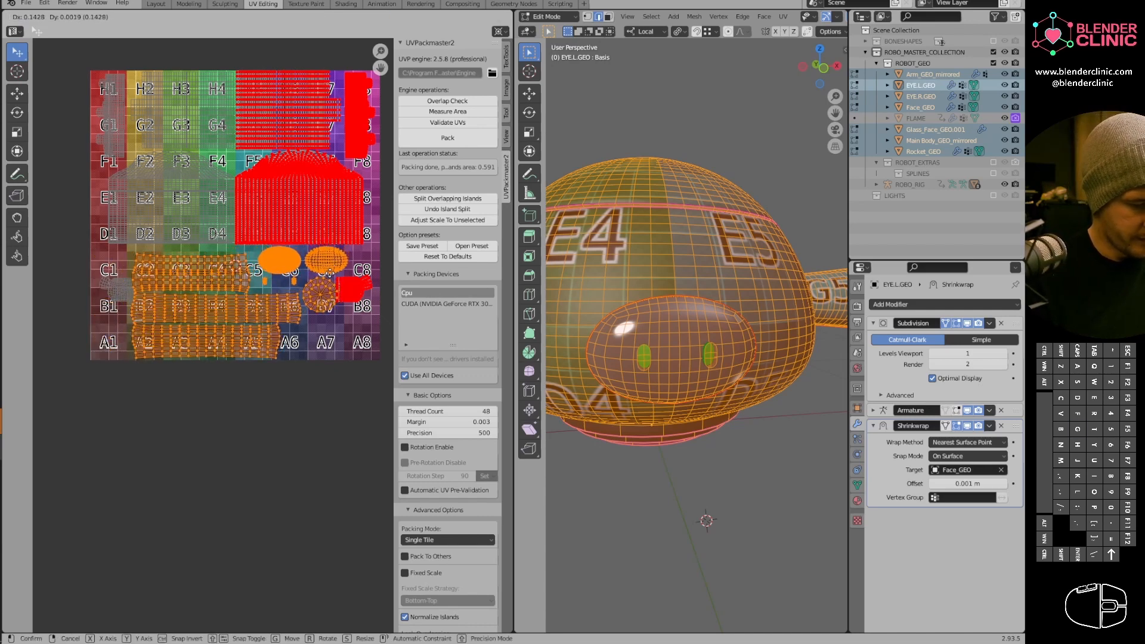
pyautogui.click(334, 276)
# Select the small UV island between B8 and C8 and move it about 0.023 in X and 0.015 in Y.
pyautogui.click(357, 288)
pyautogui.press('l')
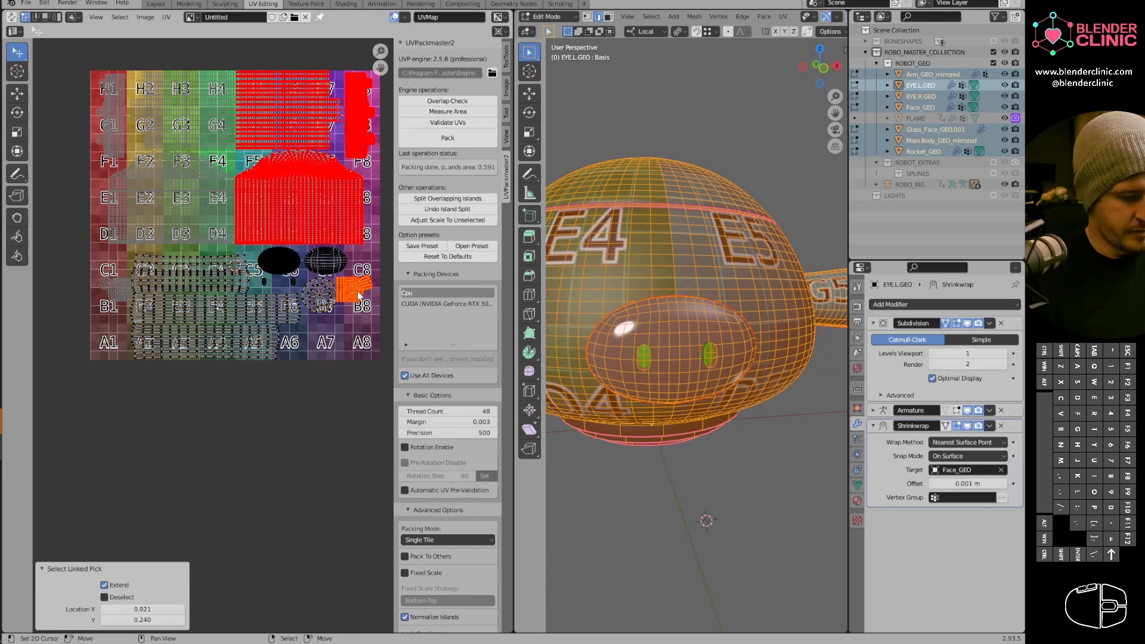
pyautogui.press('g')
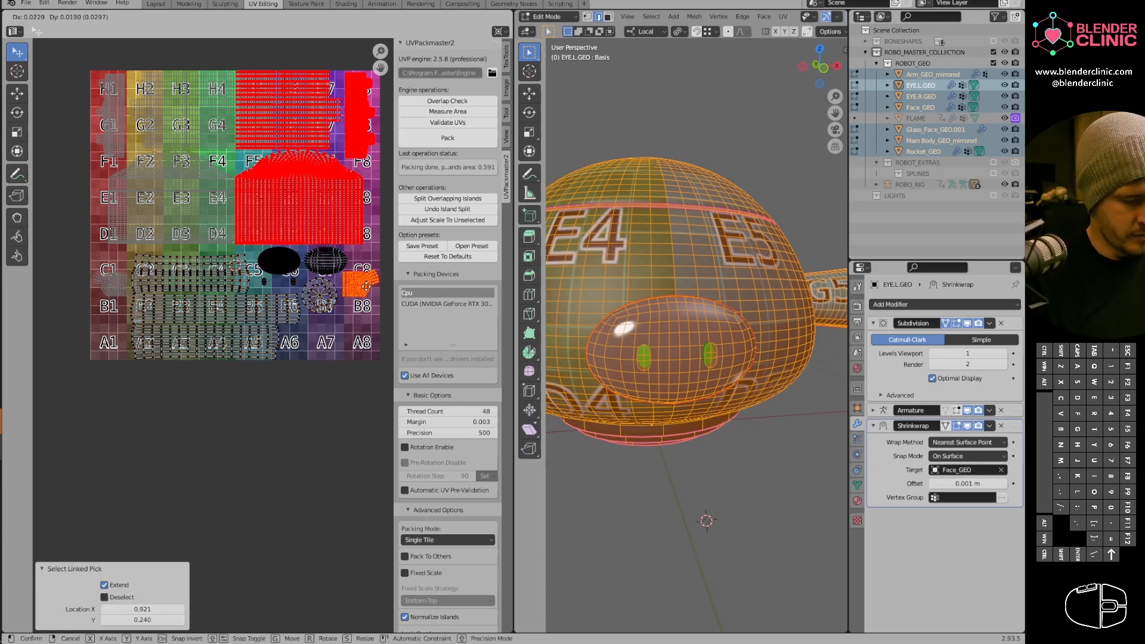
pyautogui.click(368, 291)
pyautogui.scroll(1, 363, 300)
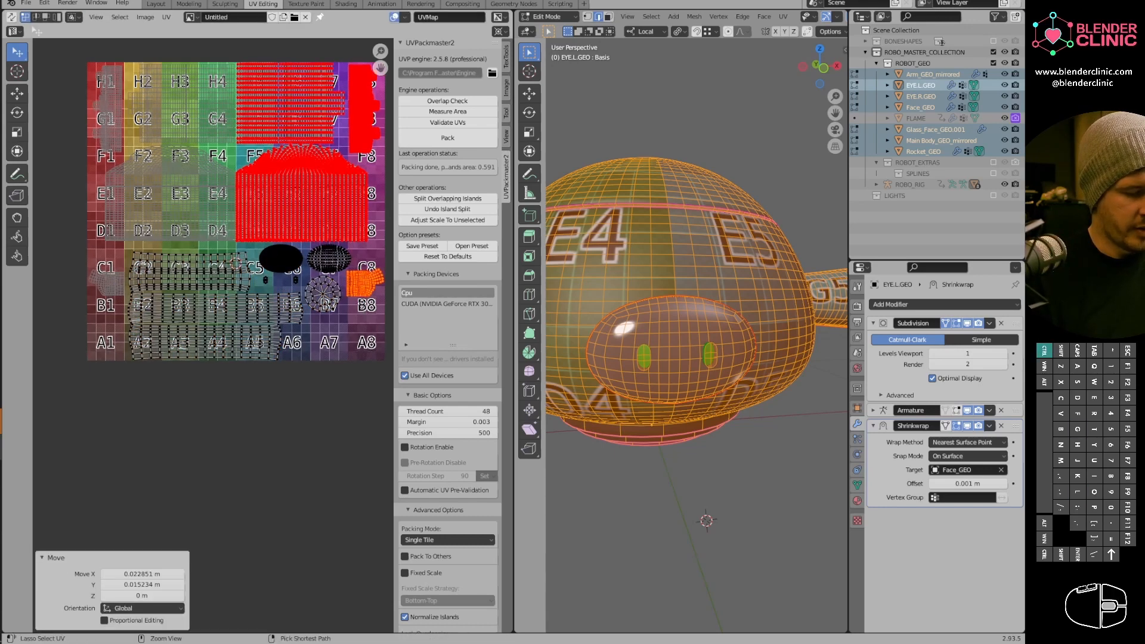
# Select all UV islands, return to Object Mode and inspect the checker texture around the robot's head and arms.
pyautogui.press('a')
pyautogui.moveTo(316, 224); pyautogui.dragTo(298, 304, button='middle')
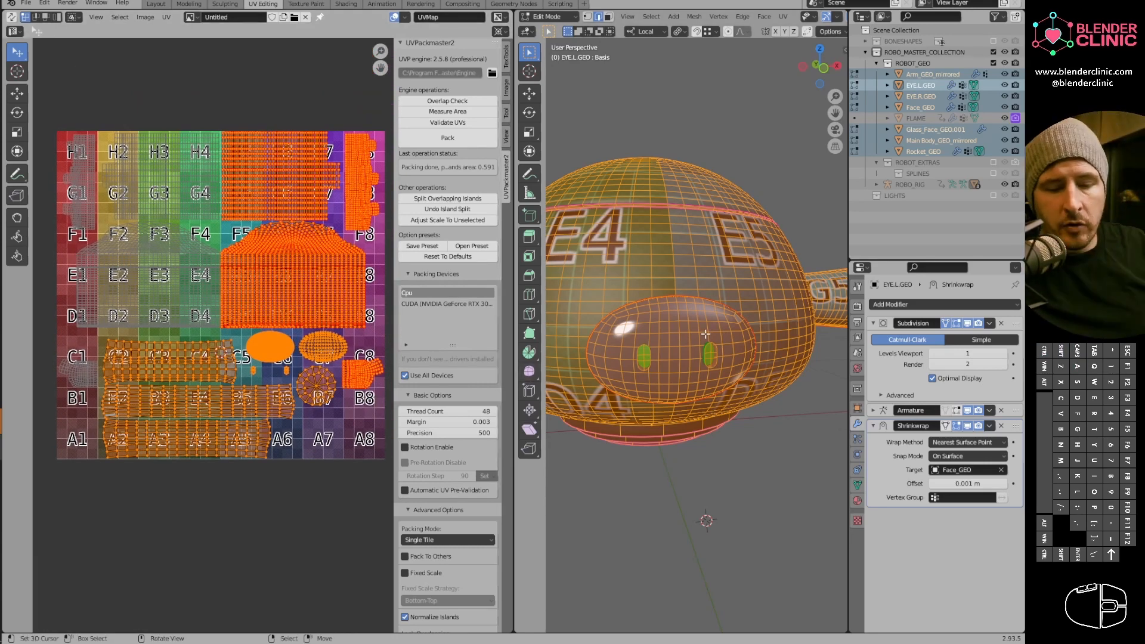
pyautogui.scroll(-4, 721, 318)
pyautogui.moveTo(751, 306); pyautogui.dragTo(704, 316, button='middle')
pyautogui.press('Tab')
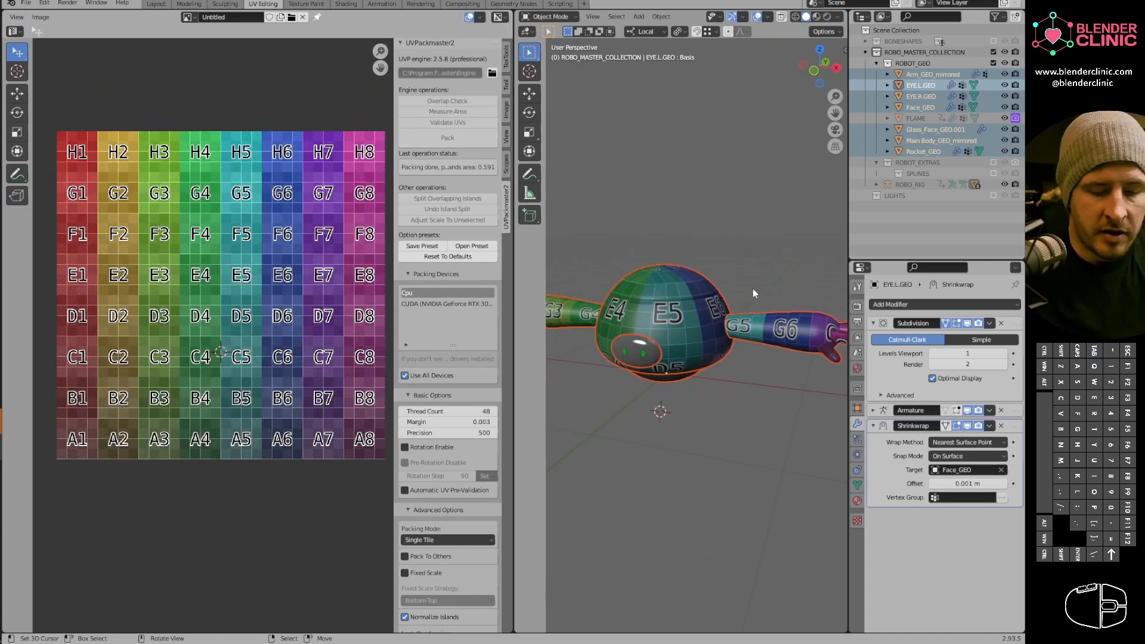
pyautogui.moveTo(663, 378); pyautogui.dragTo(724, 373, button='middle')
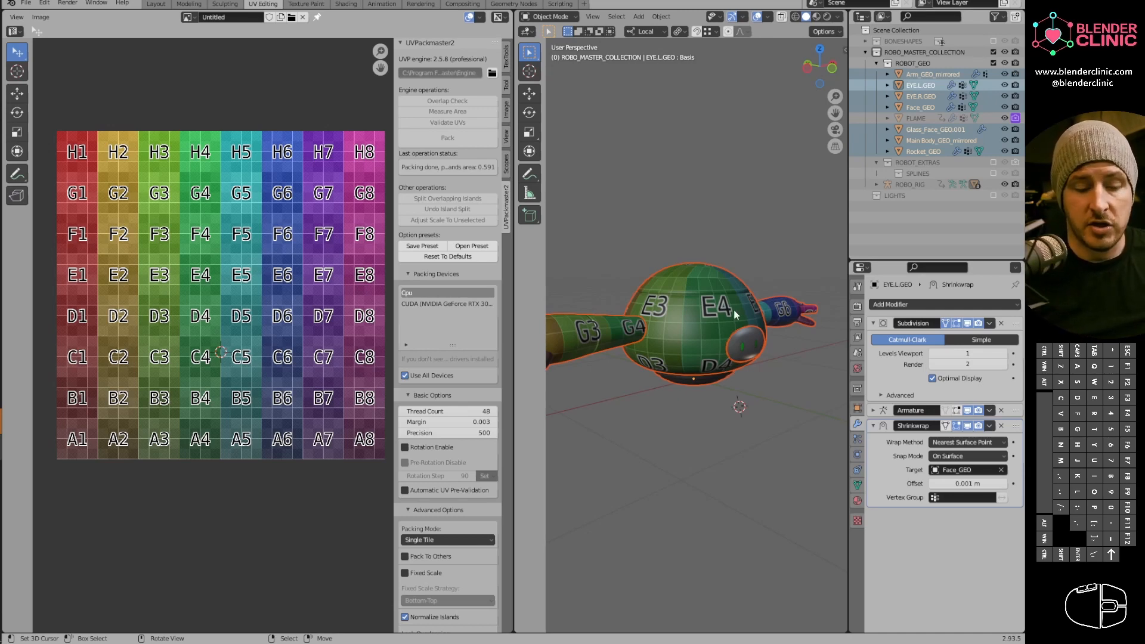
pyautogui.moveTo(734, 309); pyautogui.dragTo(661, 310, button='middle')
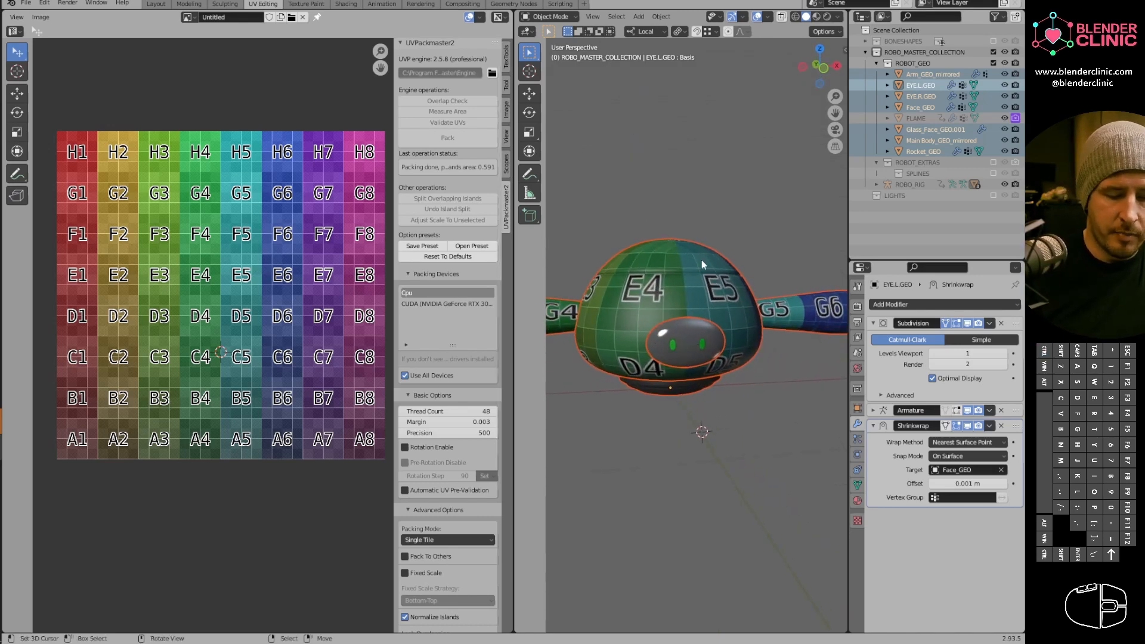
# Save the robot file CH_Robot_Rigging_v001.blend.
pyautogui.click(25, 2)
pyautogui.click(54, 83)
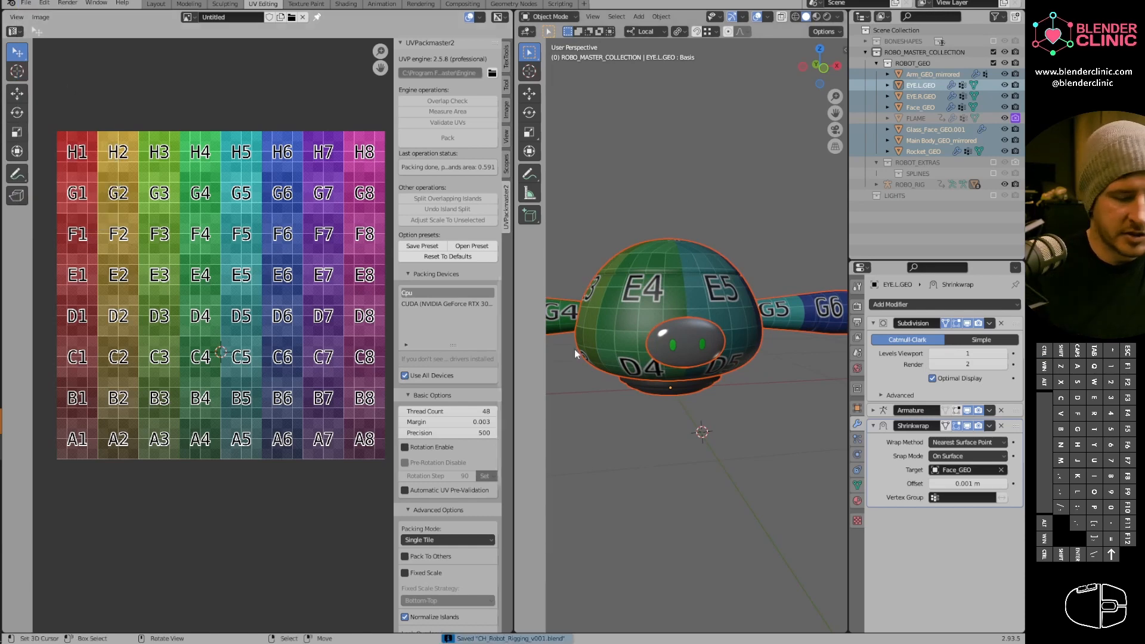
pyautogui.moveTo(575, 349); pyautogui.dragTo(569, 470, button='middle')
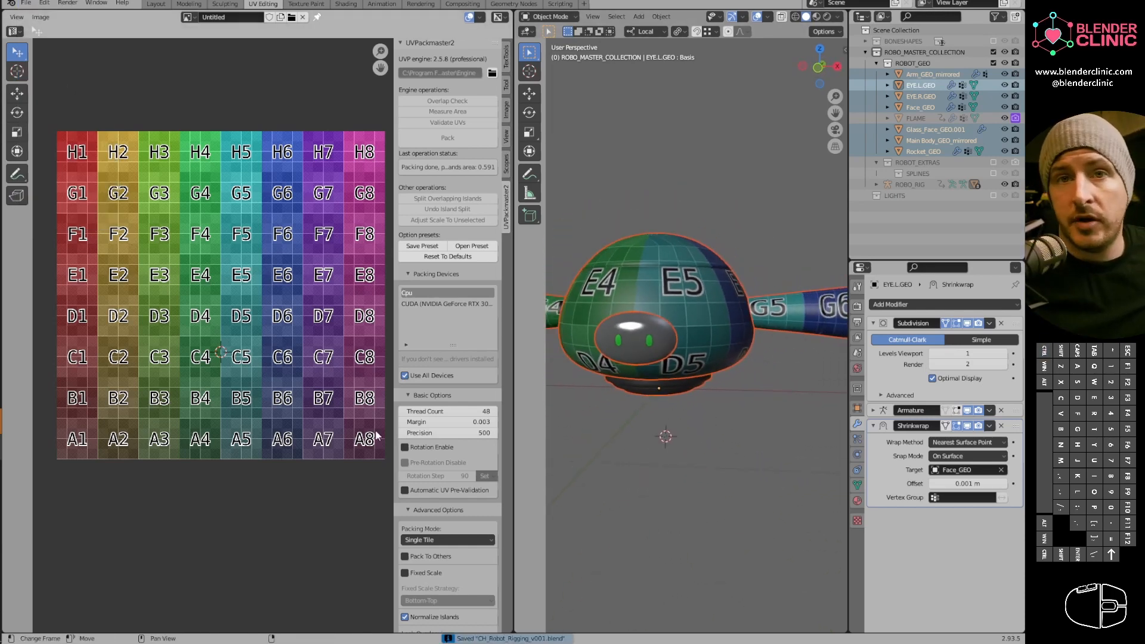